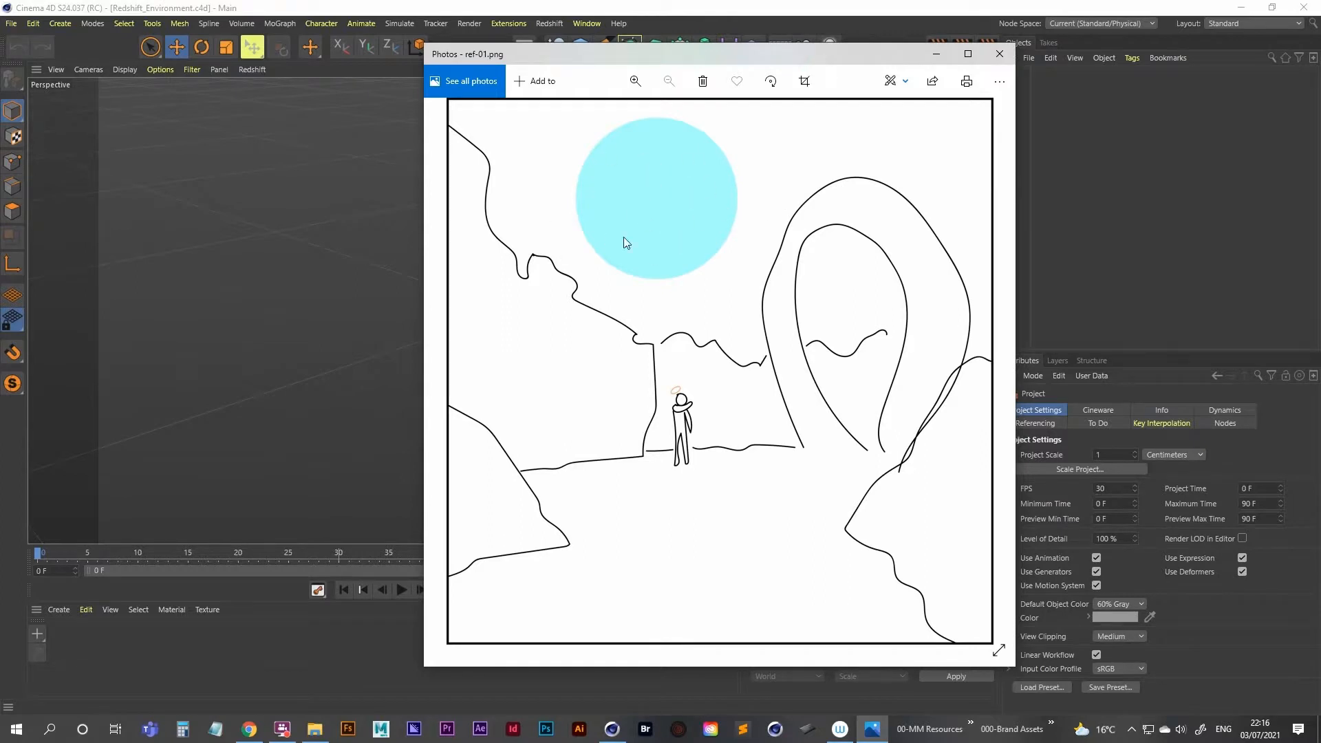
Look over the reference sketch ref-01.png and minimize its window
drag(720, 52, 719, 70)
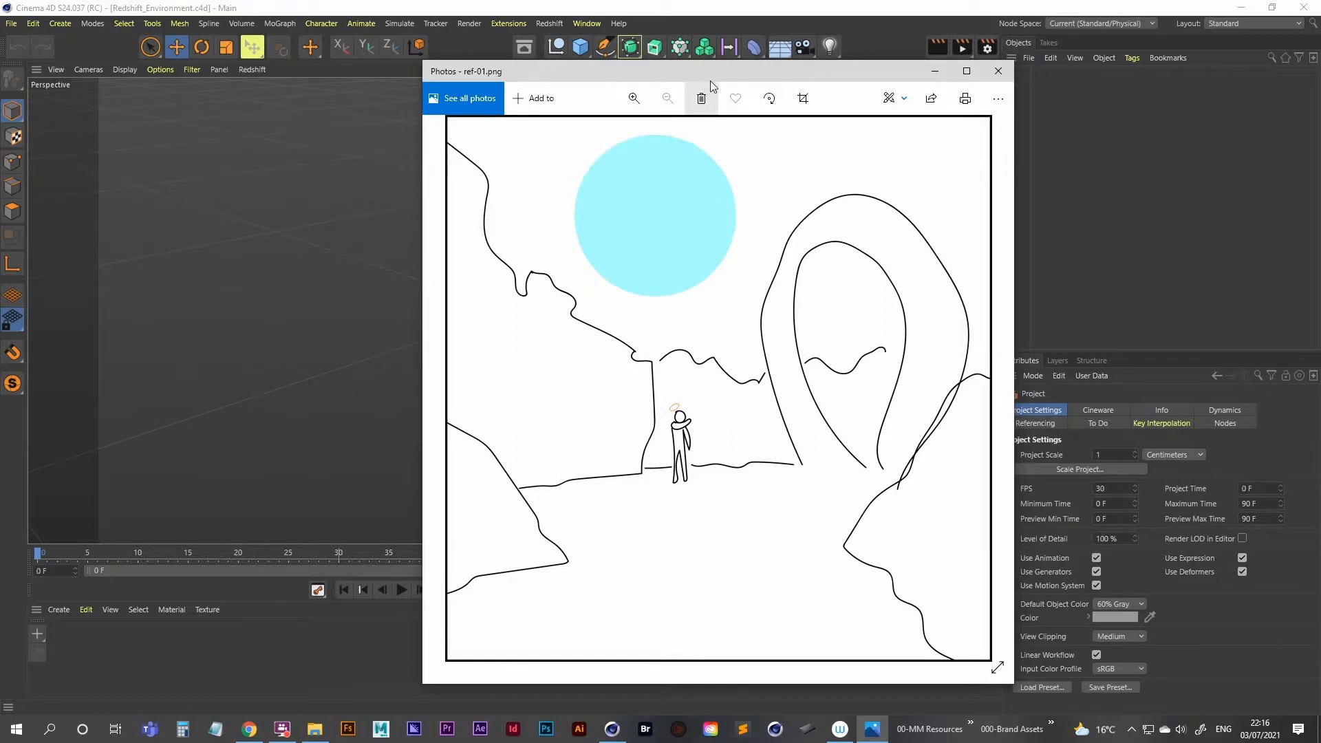
drag(710, 80, 708, 85)
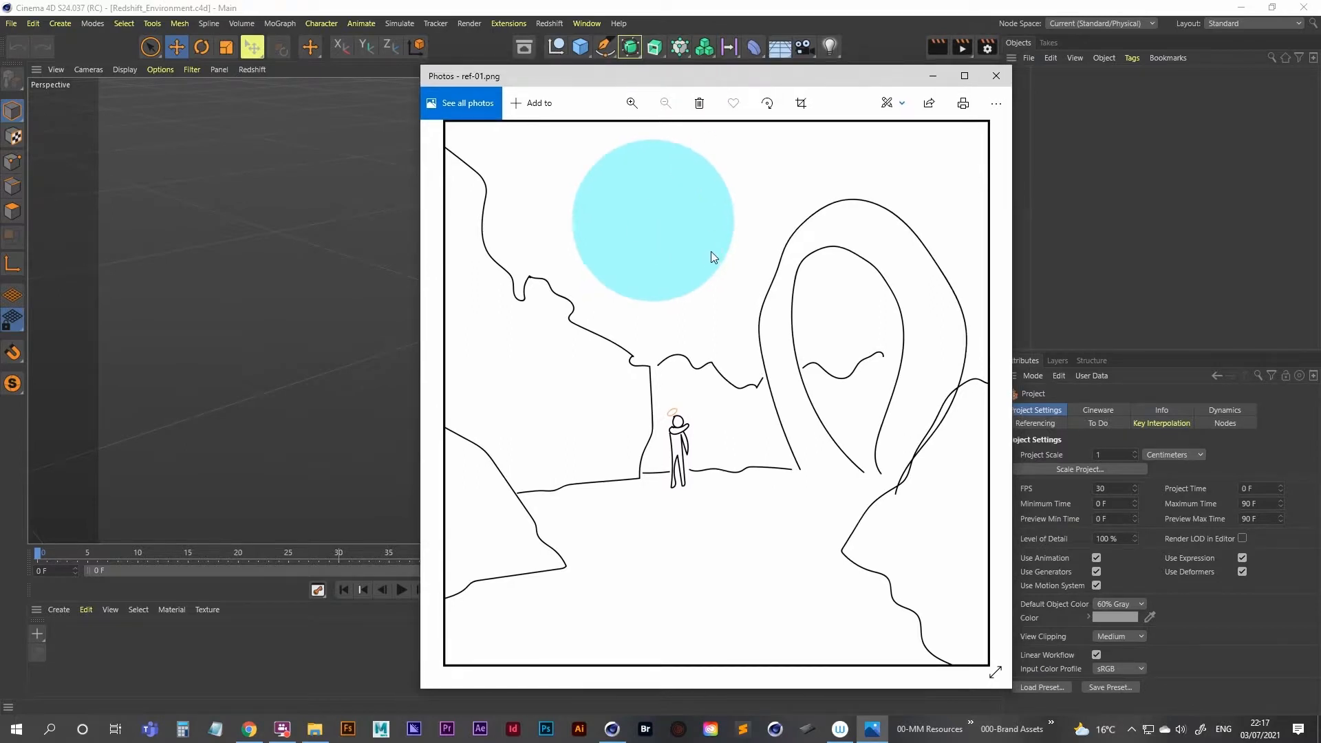
drag(752, 80, 813, 65)
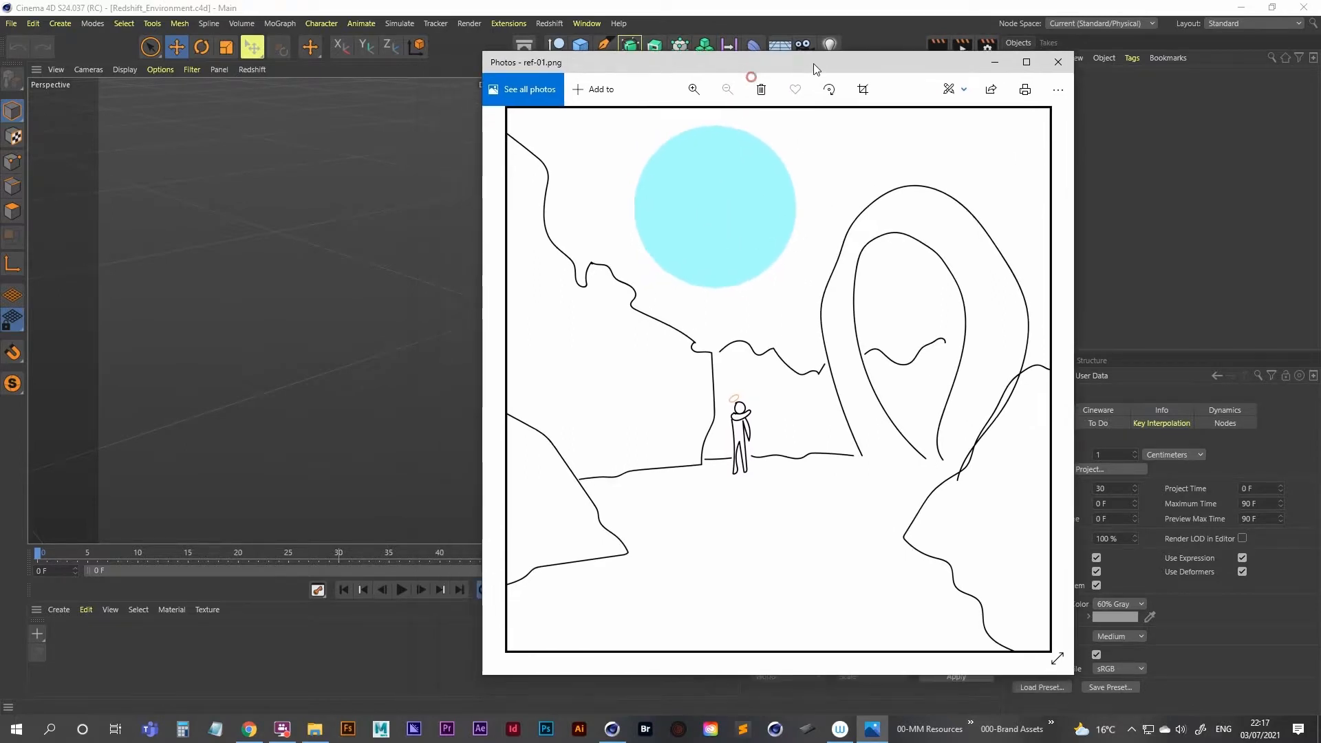
click(993, 62)
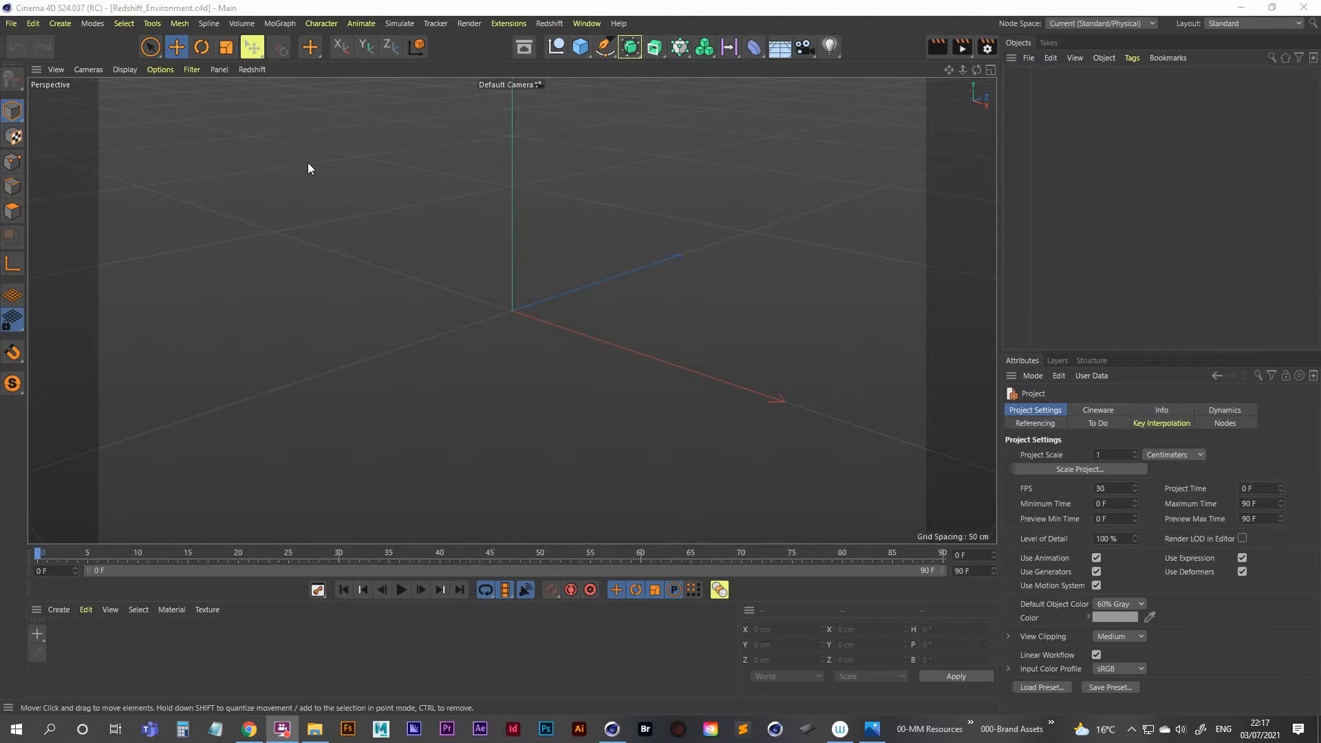
Detach the Redshift commands as a palette, dock it as a horizontal row above the viewport, and enlarge the viewport's height
click(551, 25)
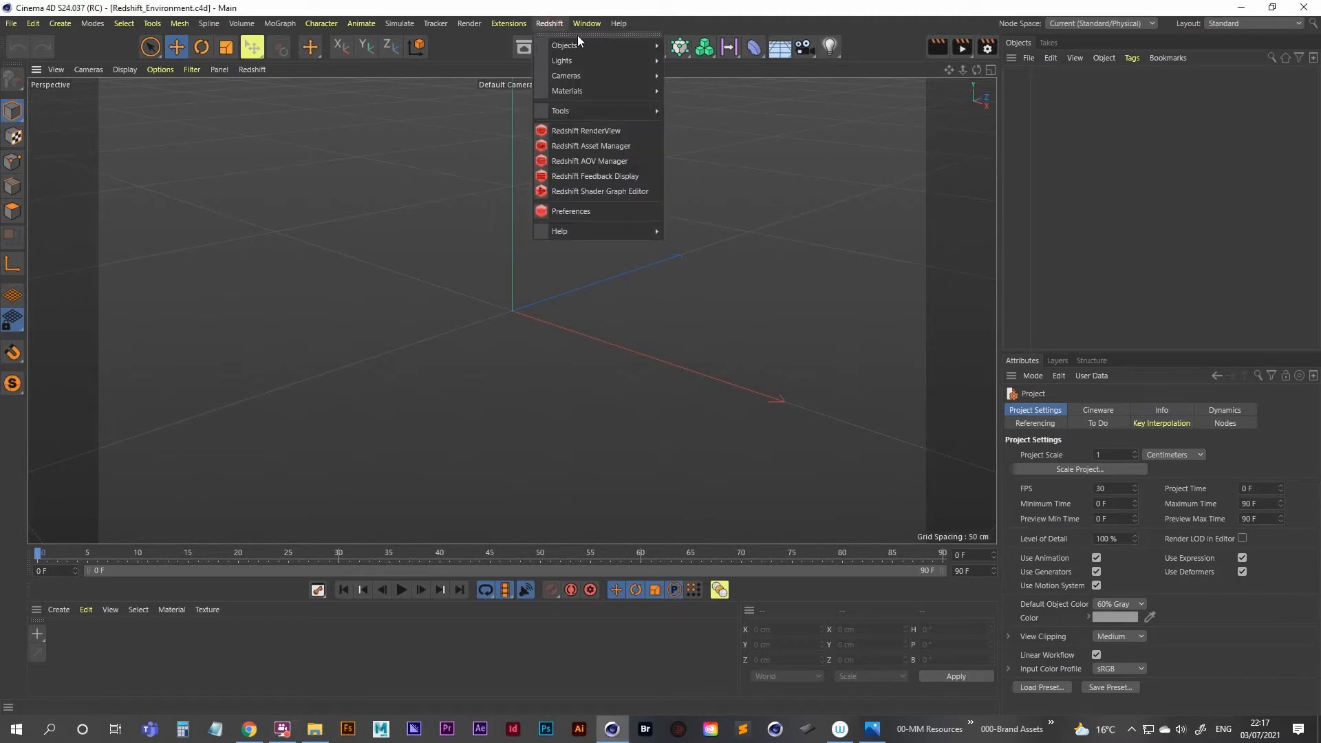
click(577, 33)
drag(578, 42, 571, 118)
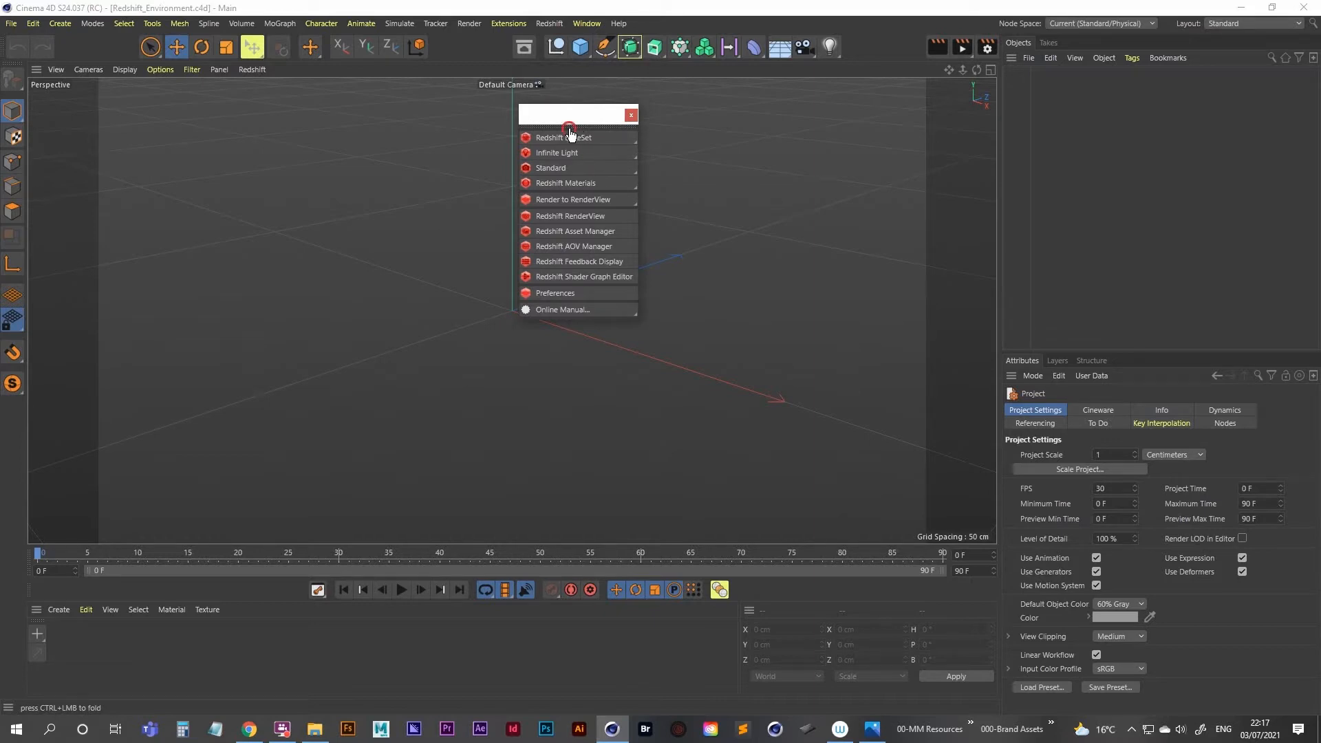
drag(570, 133, 340, 109)
drag(298, 64, 297, 61)
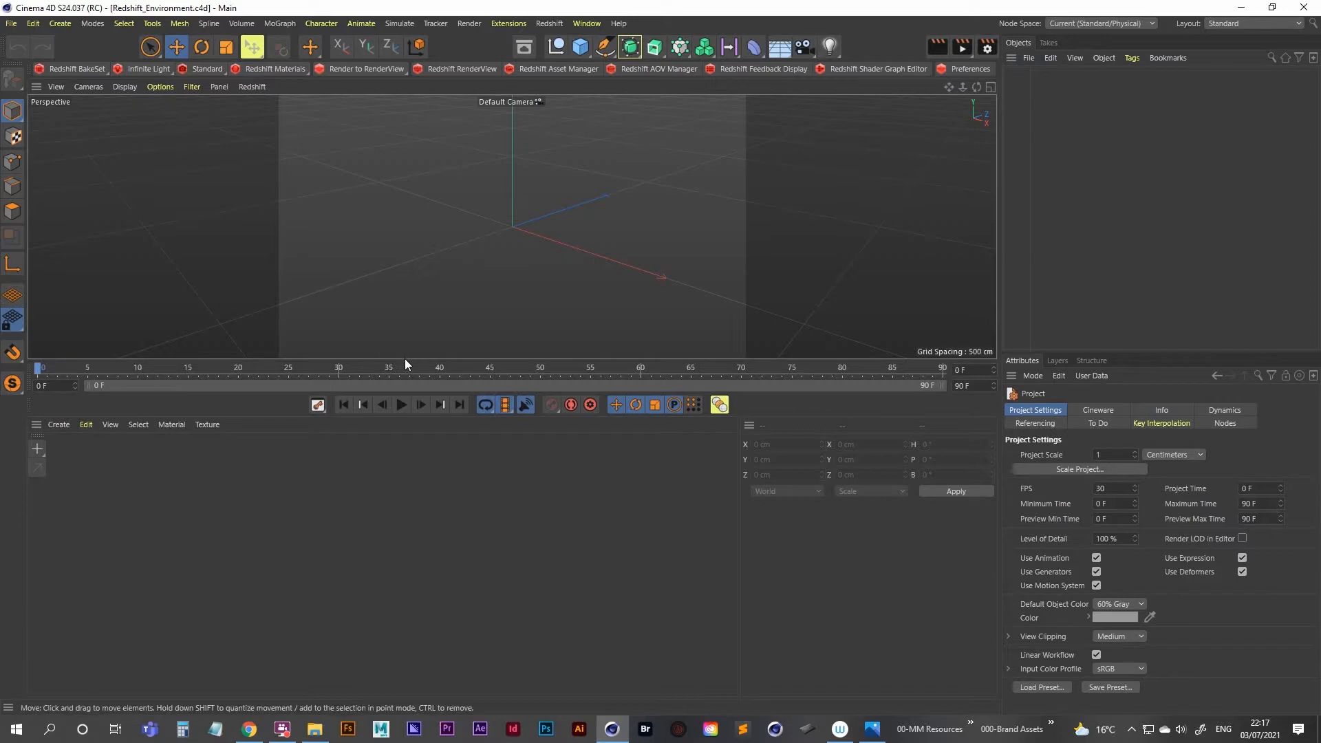
drag(413, 359, 417, 540)
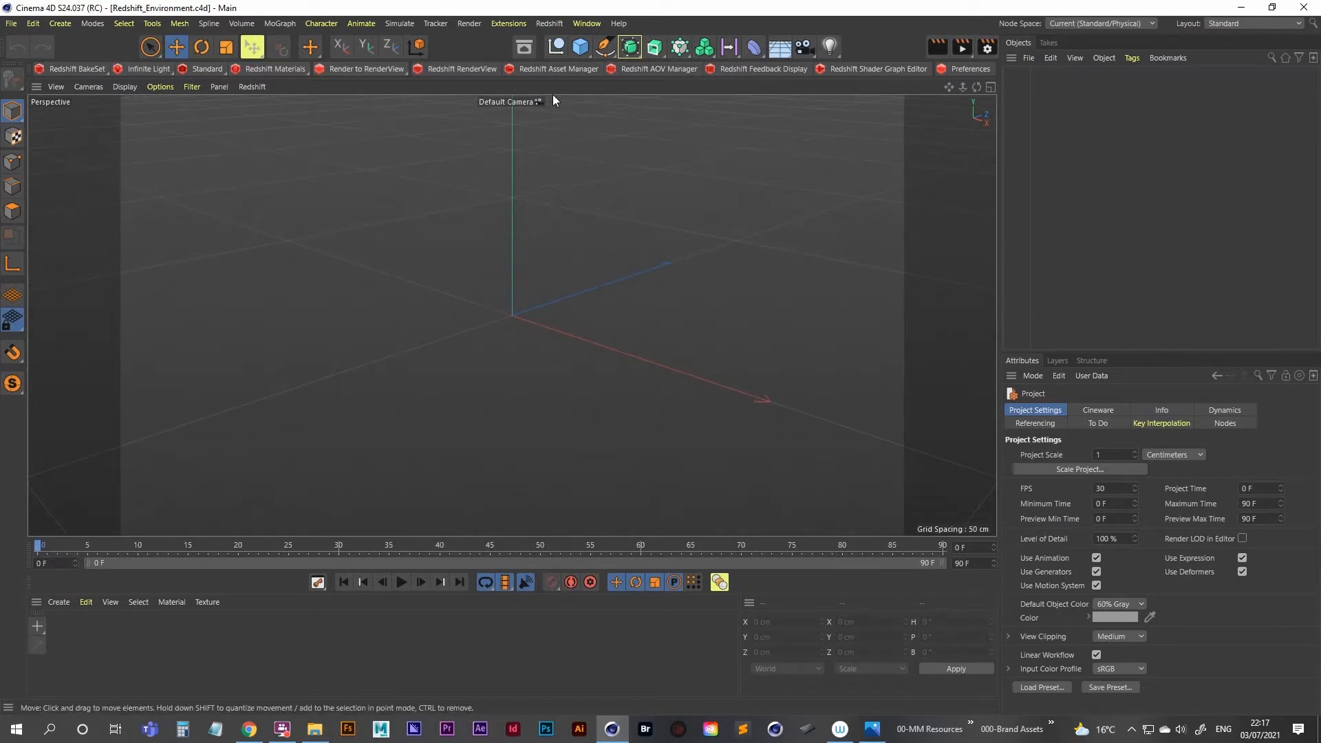
Open the Redshift RenderView and dock it beside the perspective viewport
click(550, 23)
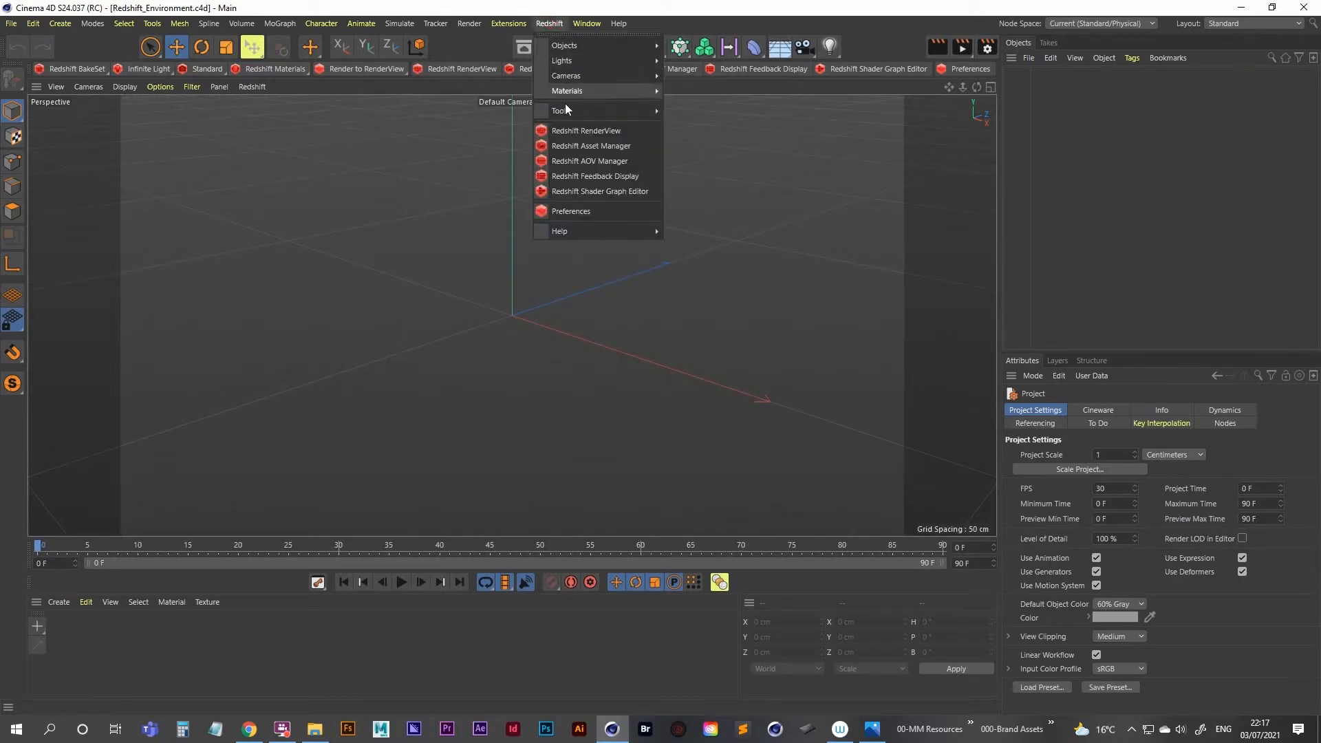
click(595, 130)
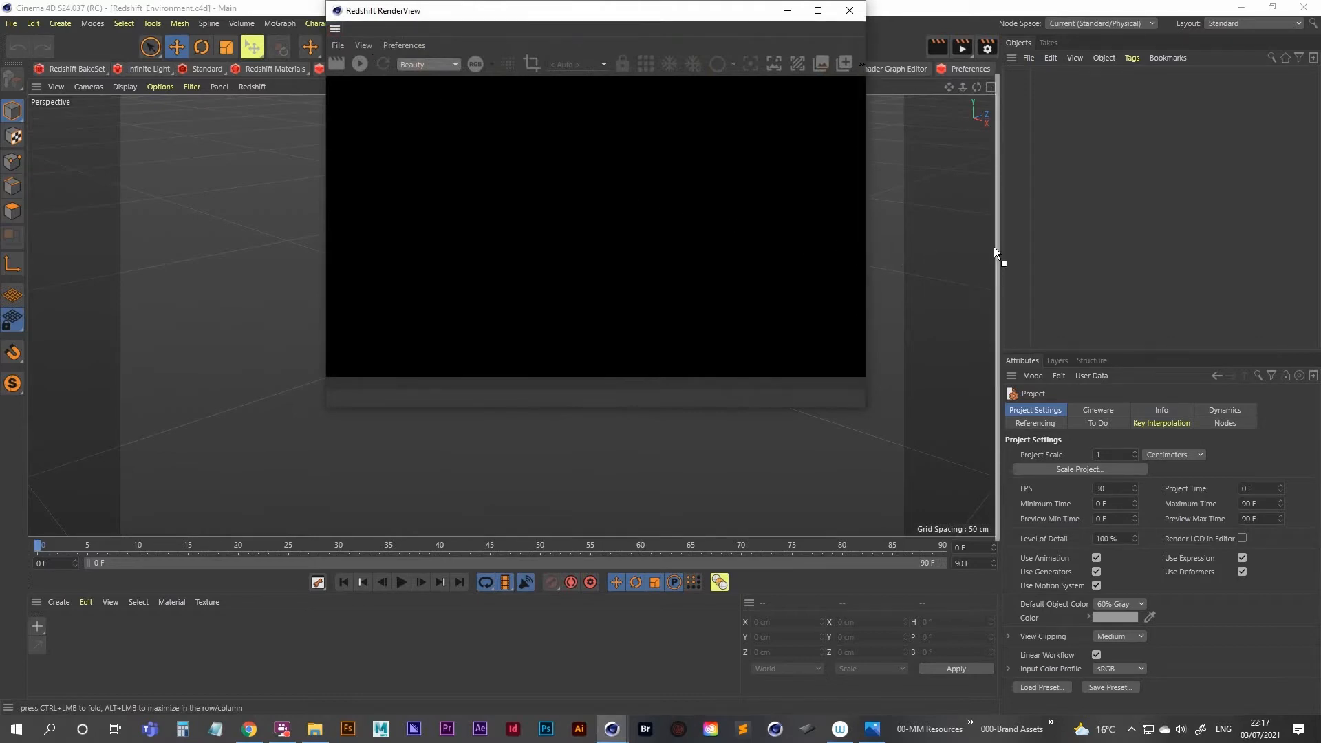
drag(994, 247, 993, 249)
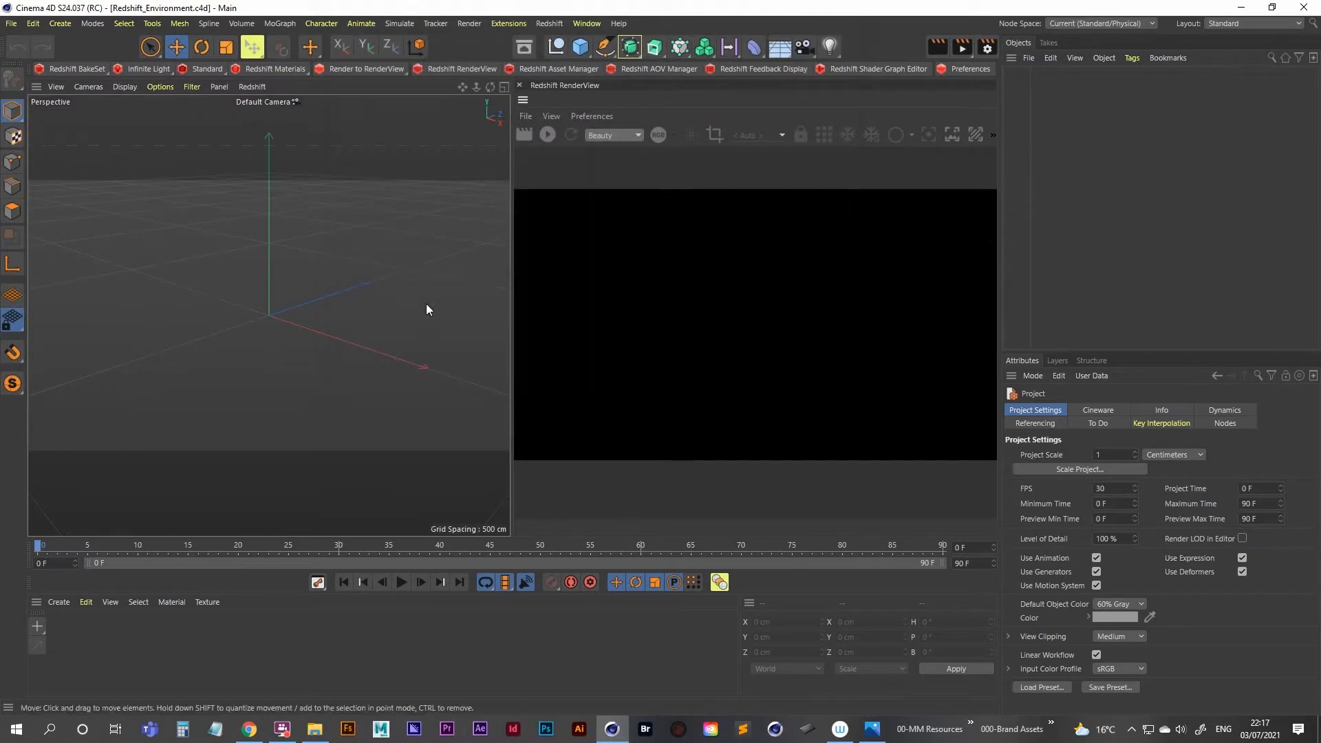
Start saving the customized interface as a layout, and switch to the RS_Standard layout
click(586, 24)
mouse_move(621, 48)
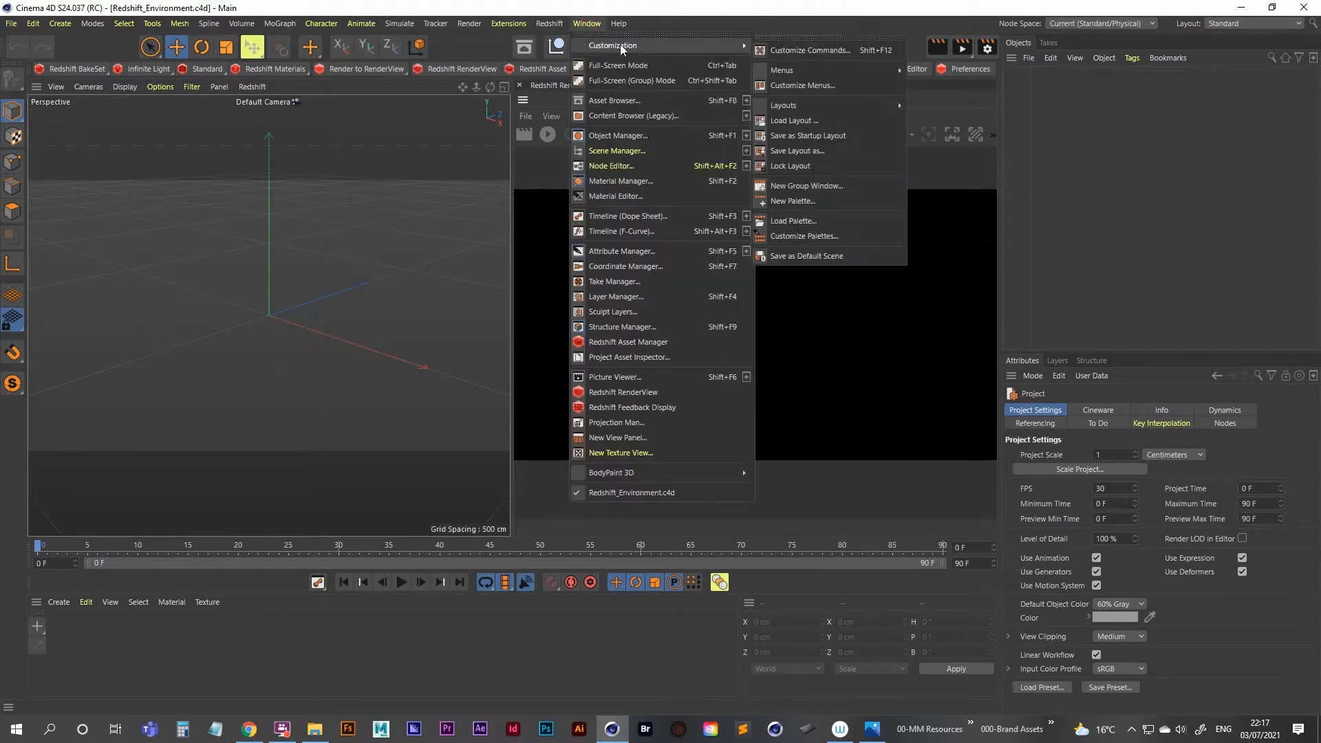
click(828, 150)
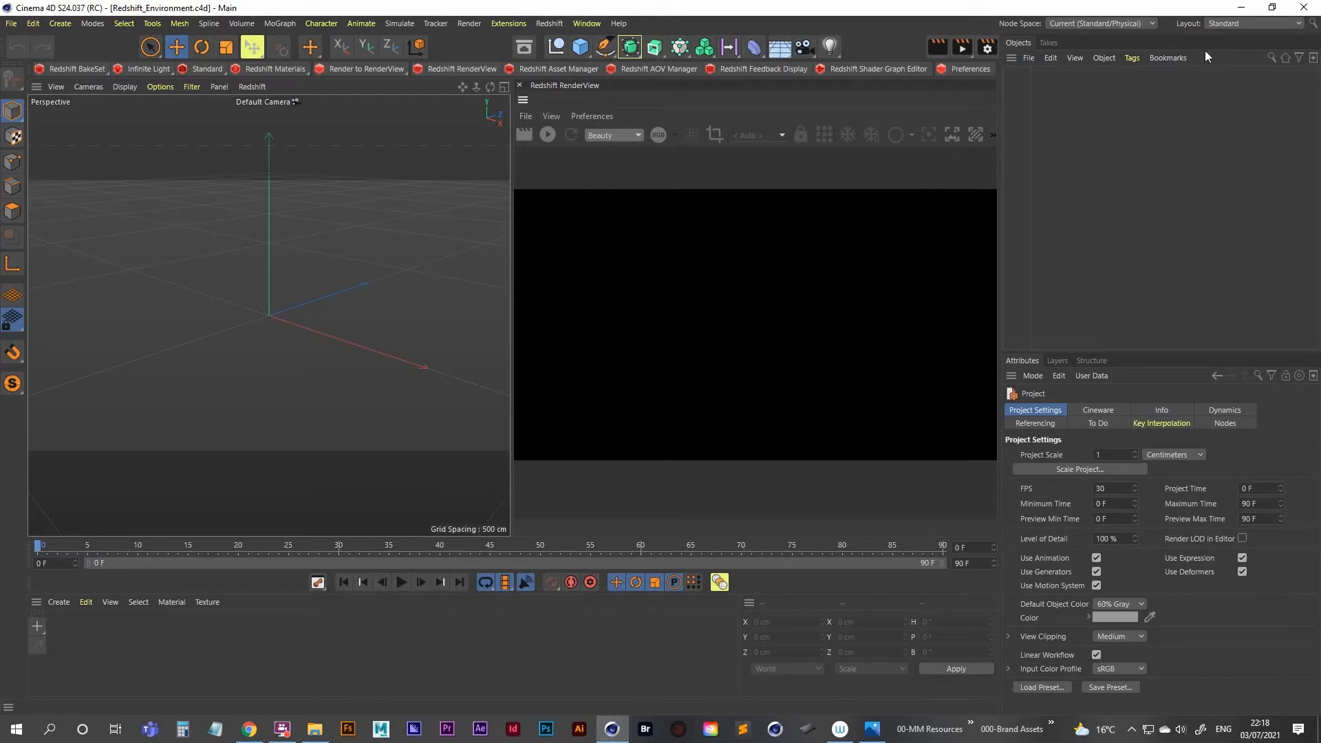
click(1251, 24)
click(1253, 175)
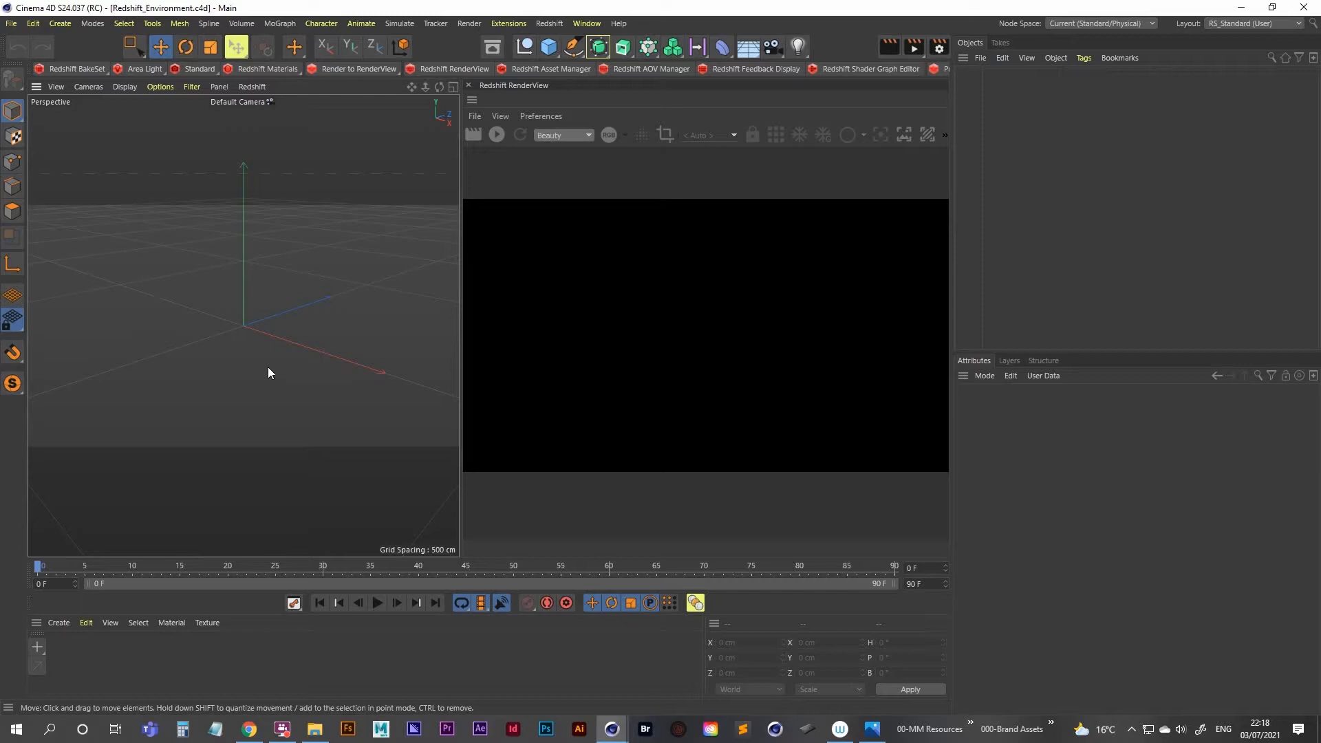
Add a cube and narrow its X size to about 49 cm
click(549, 46)
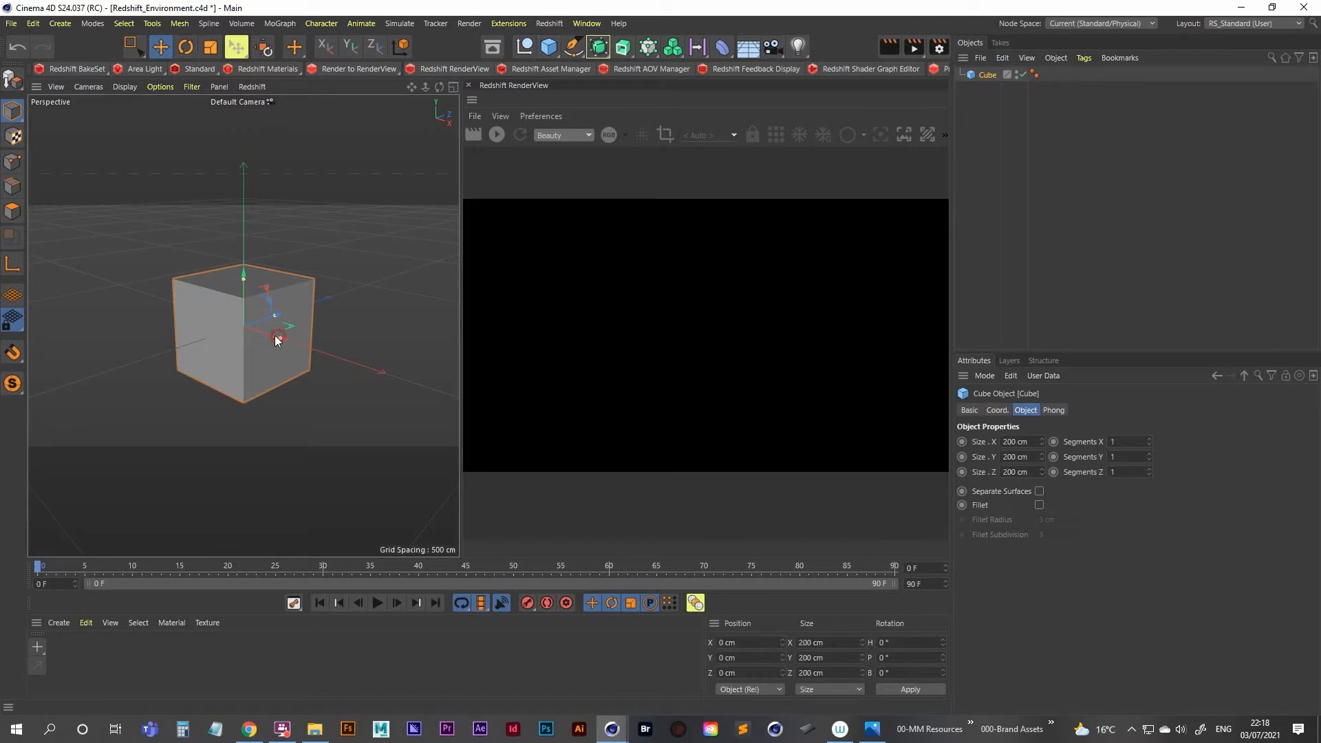
drag(275, 335, 253, 325)
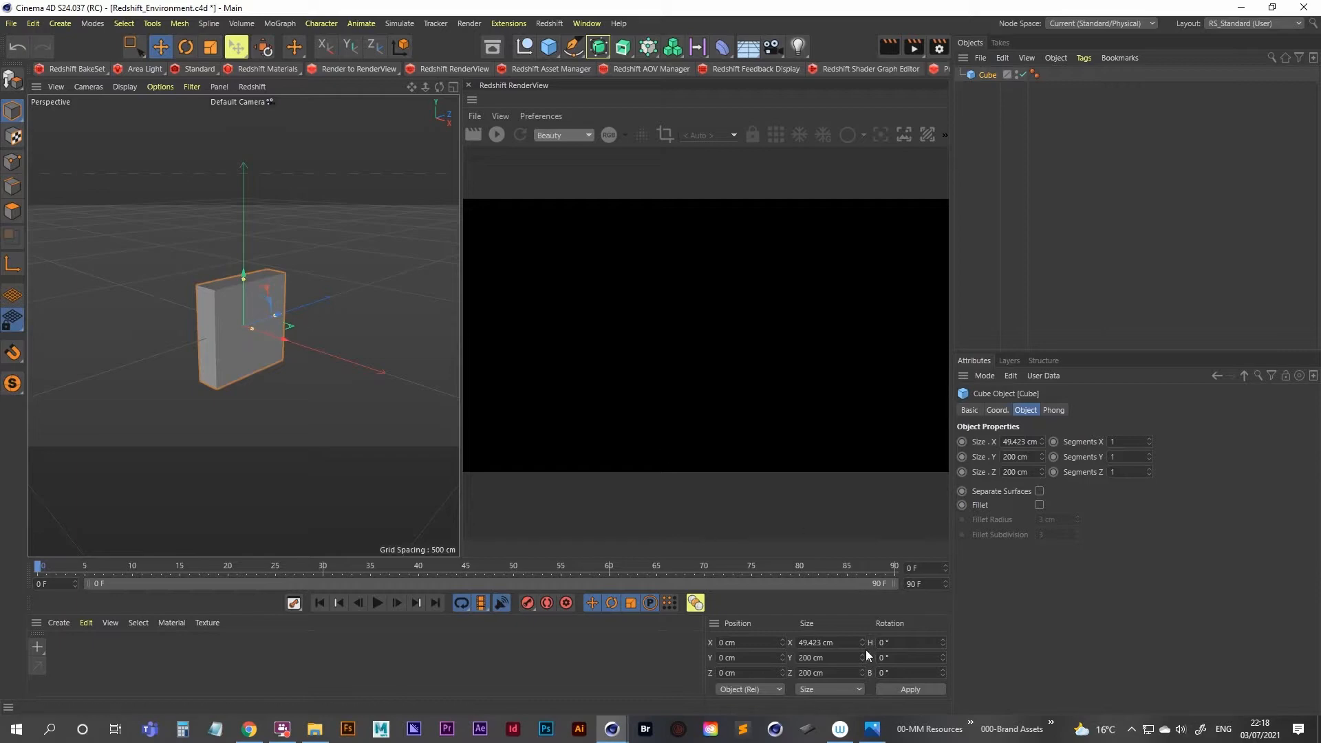
Review the reference sketch ref-01.png, and view the JSplacement download page at windmillart.net in Chrome
click(872, 729)
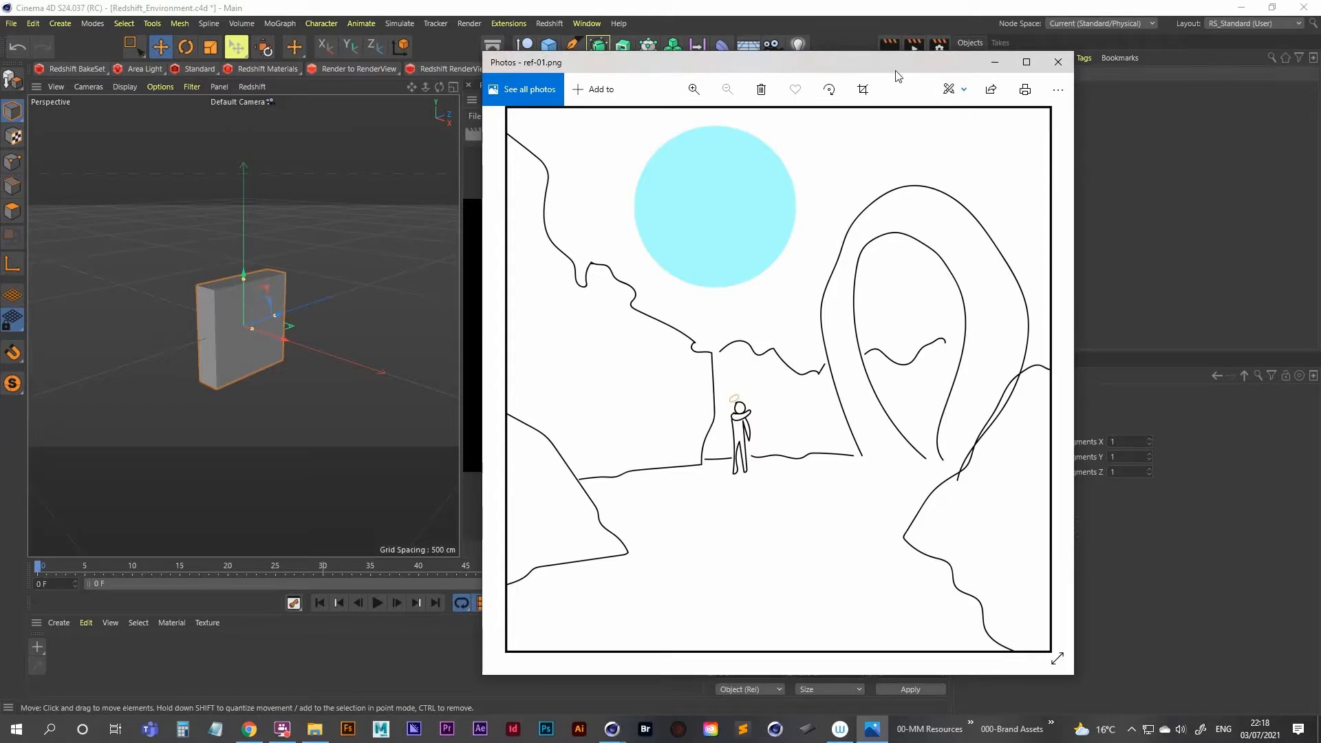
drag(896, 65, 883, 75)
key(alt+Tab)
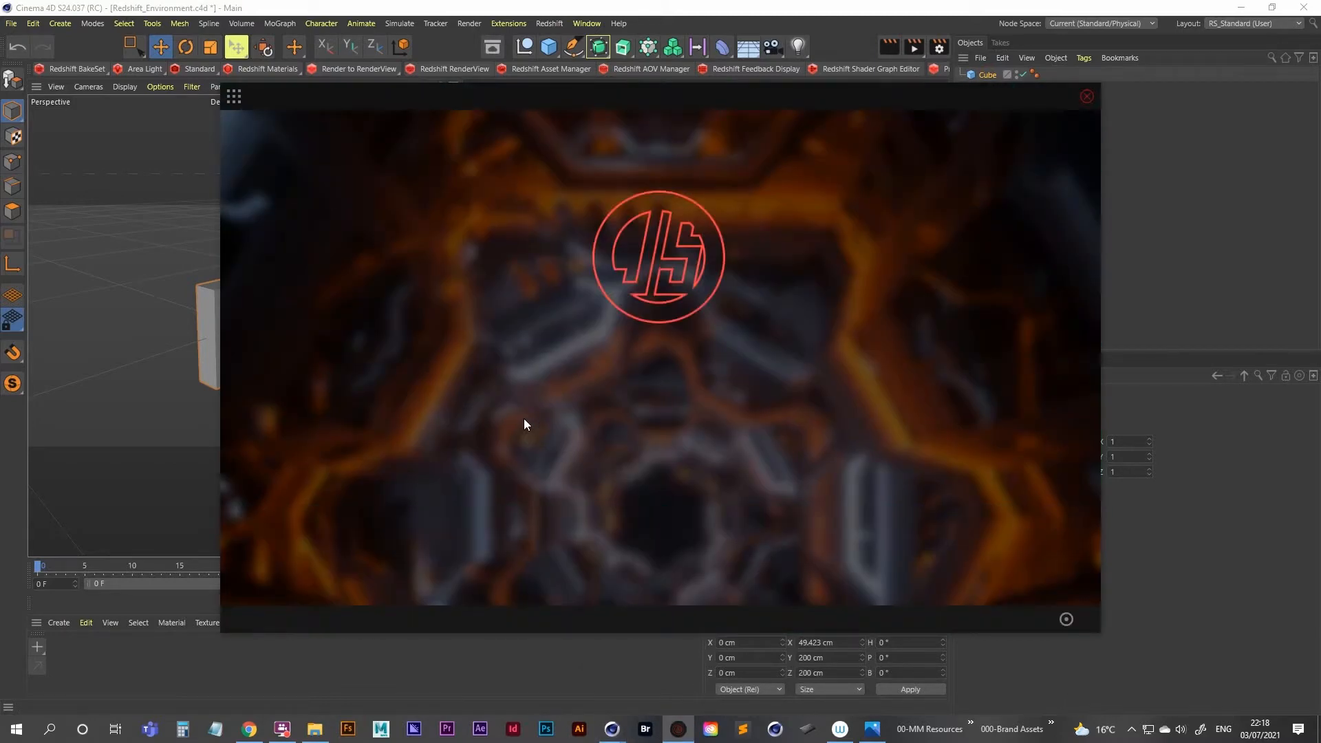
click(244, 727)
click(309, 91)
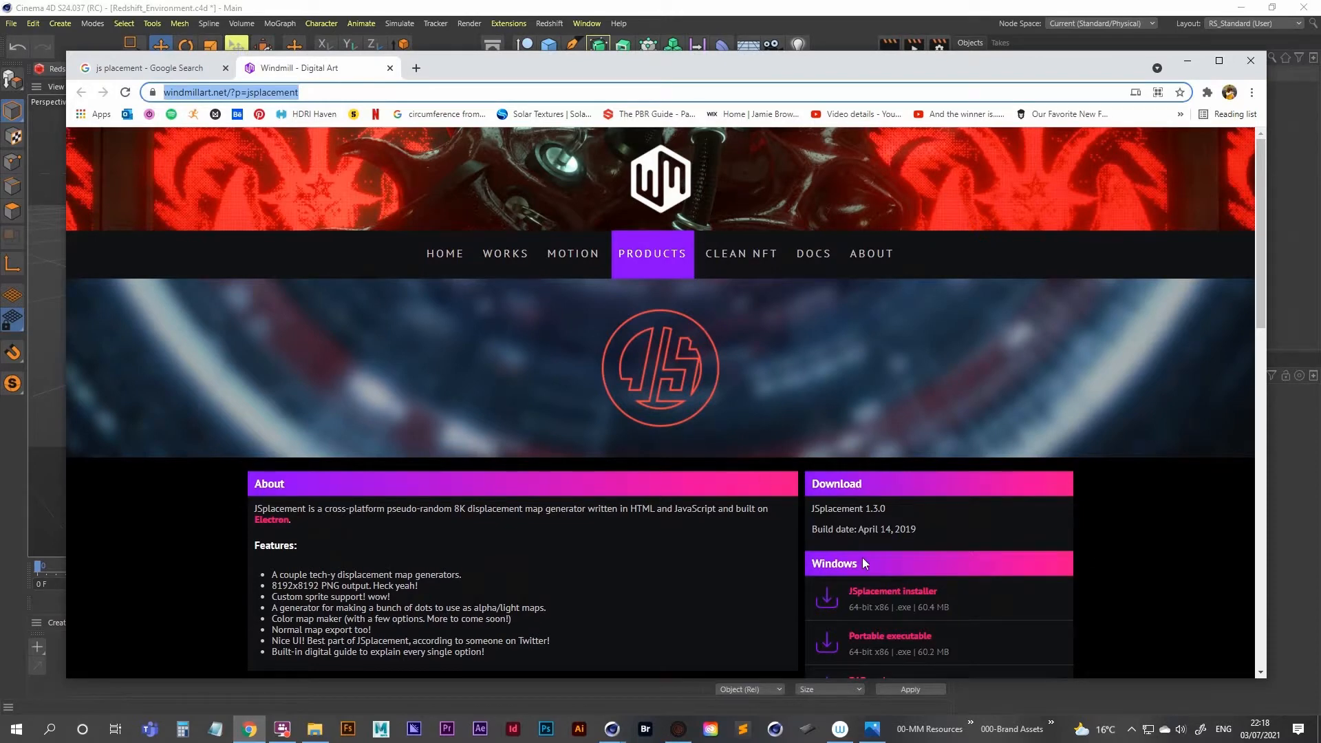
click(1188, 61)
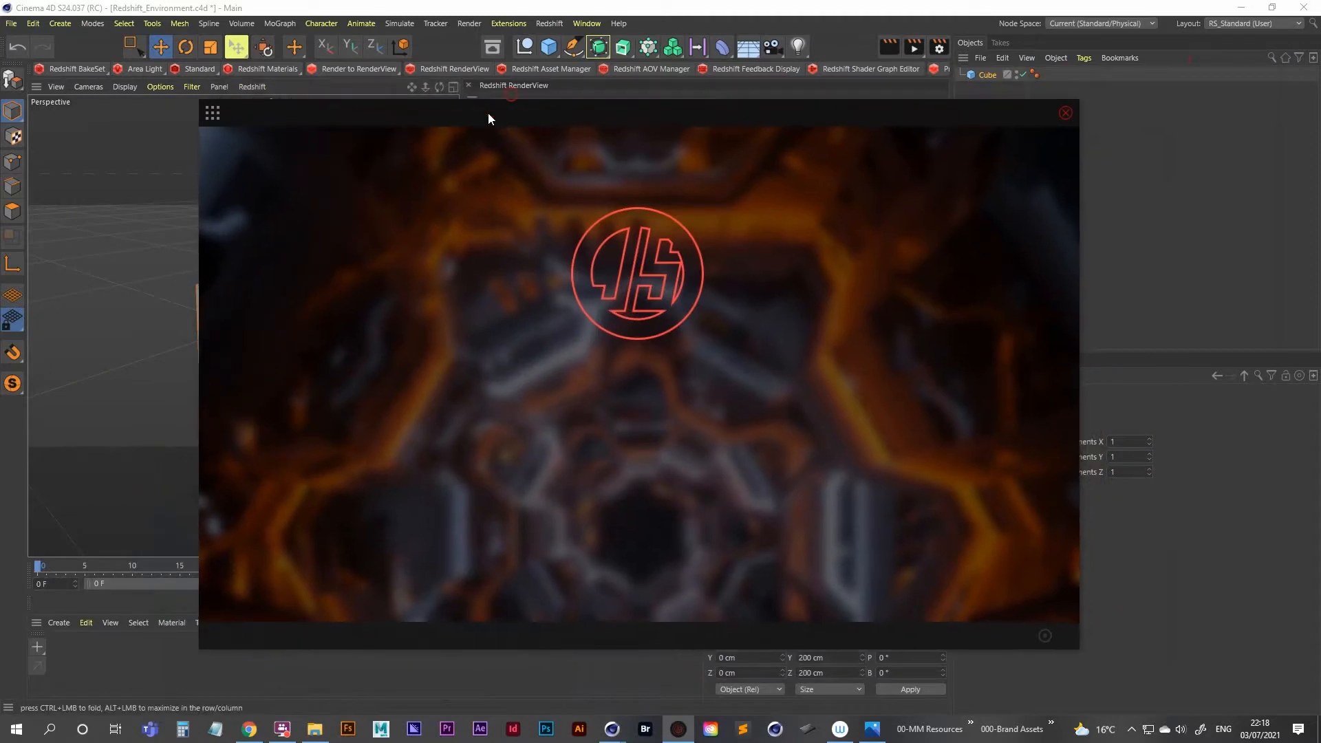
In JSplacement, open the JSplacement 2 generator and generate a displacement map with the Classic Set
click(213, 116)
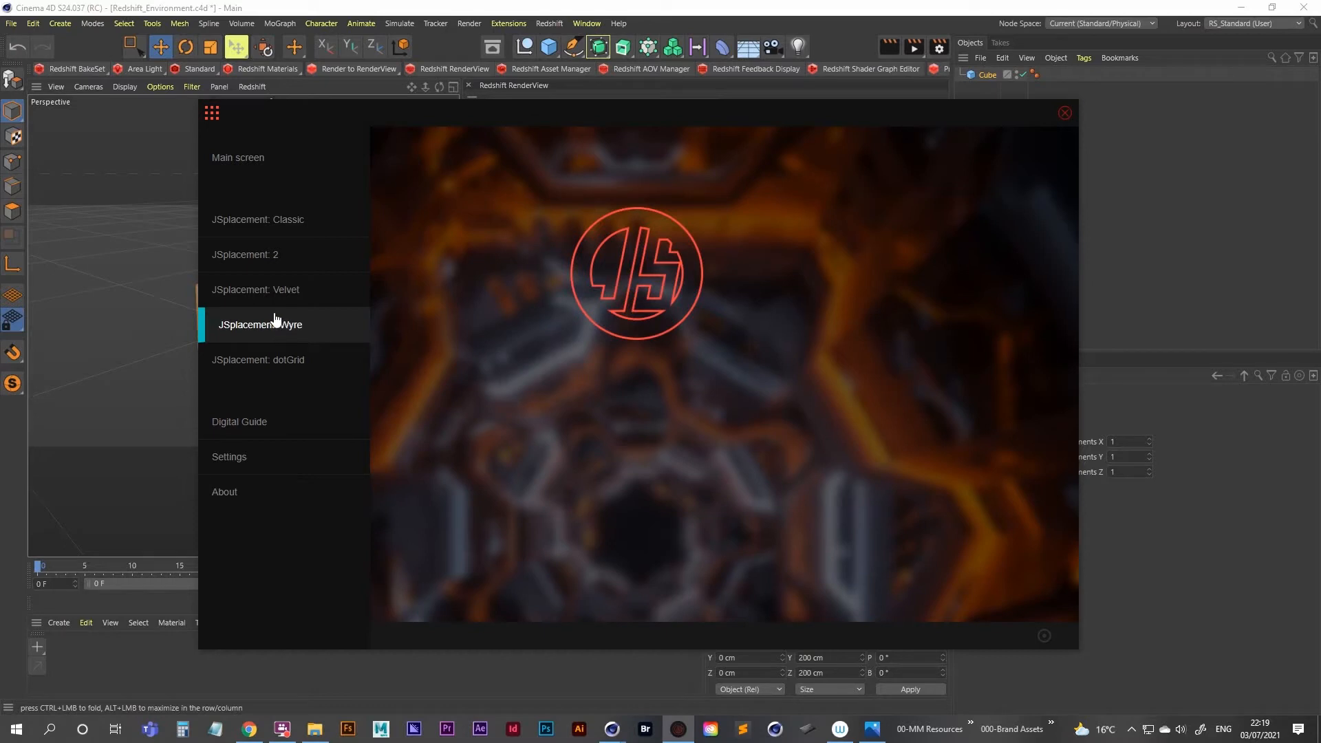
click(247, 265)
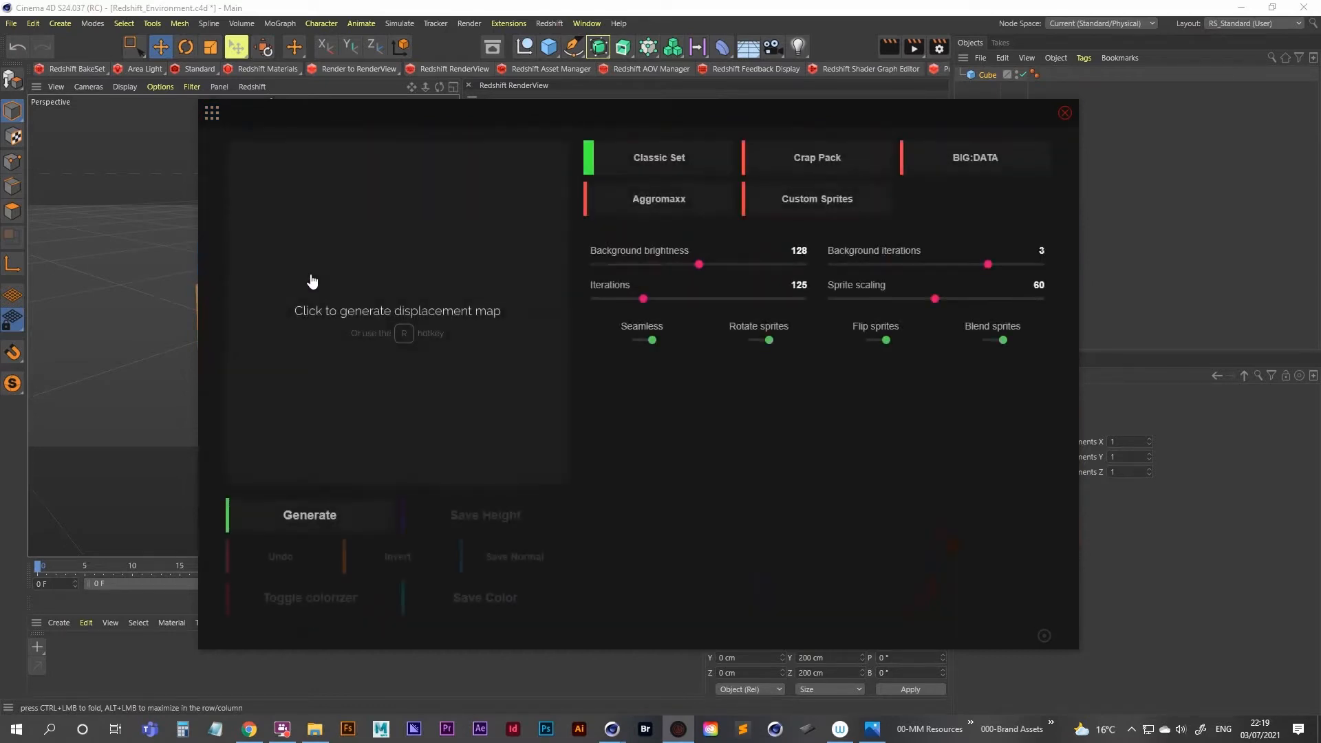
click(403, 342)
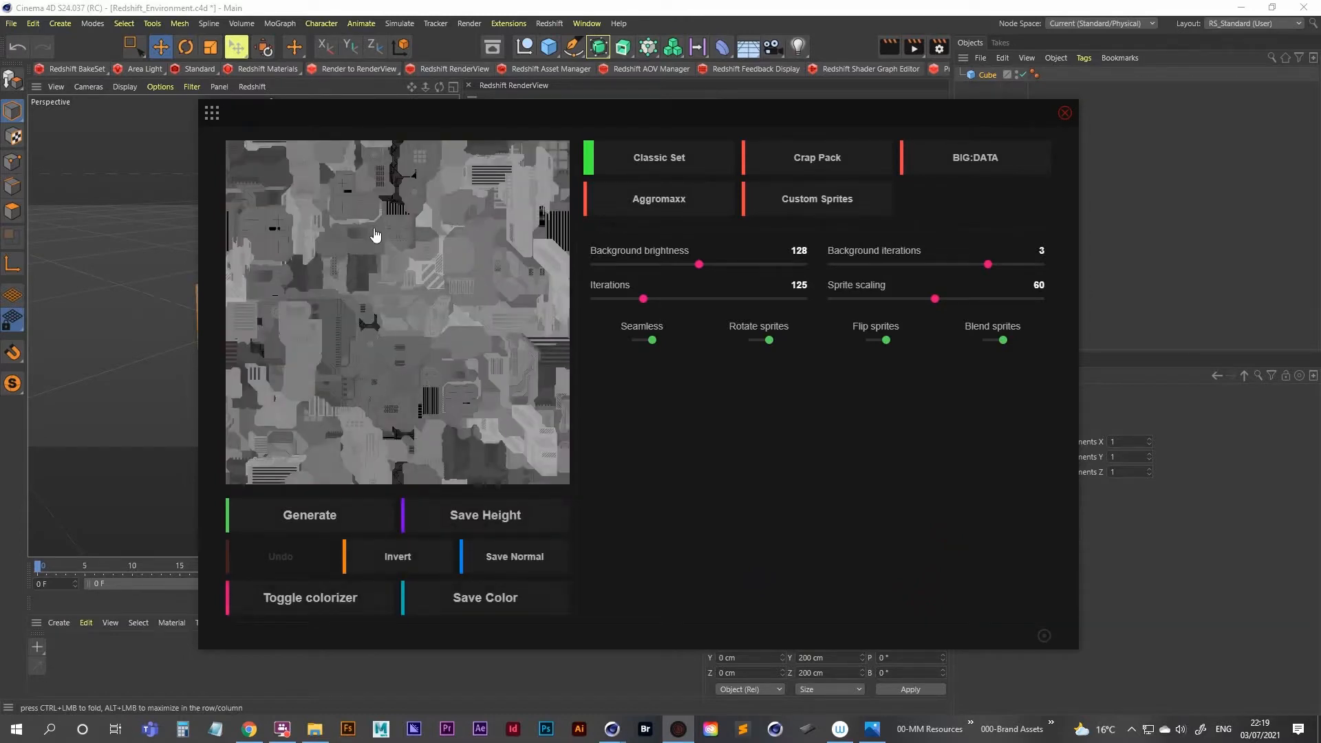
drag(516, 112, 705, 108)
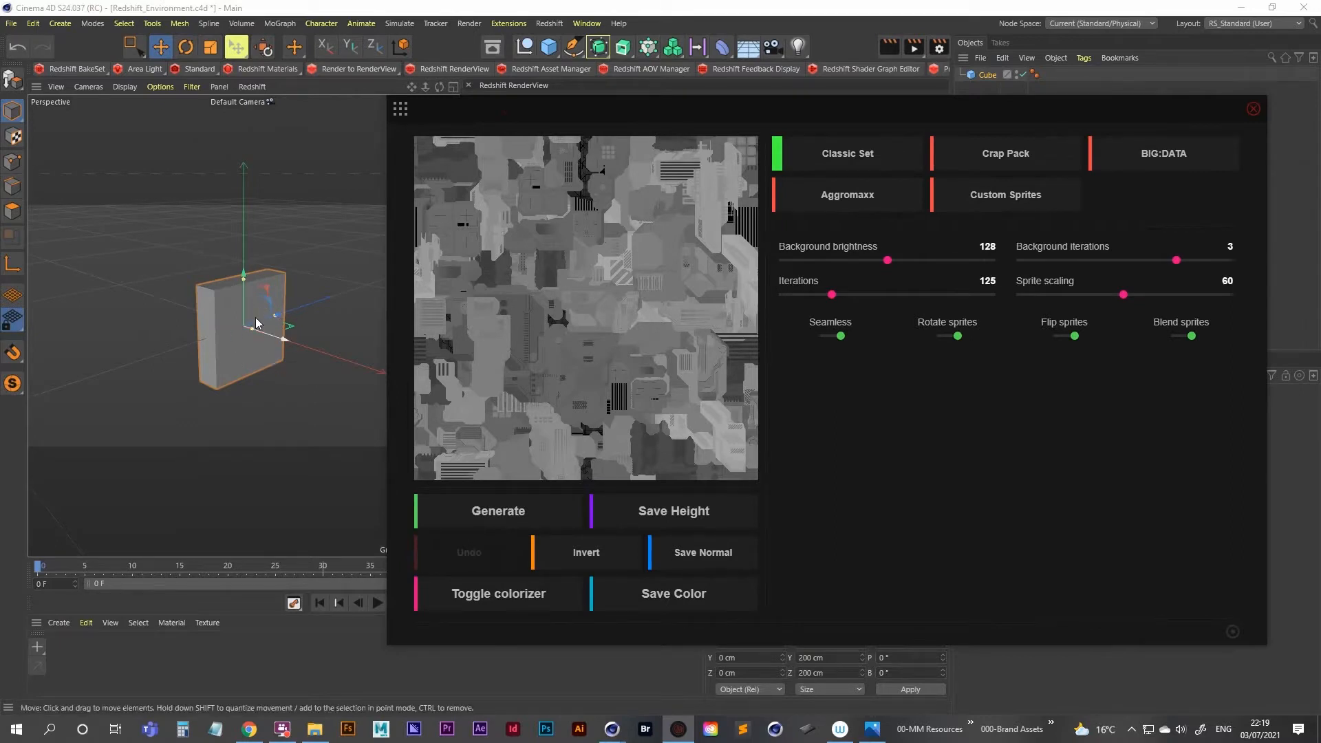
drag(808, 111, 736, 106)
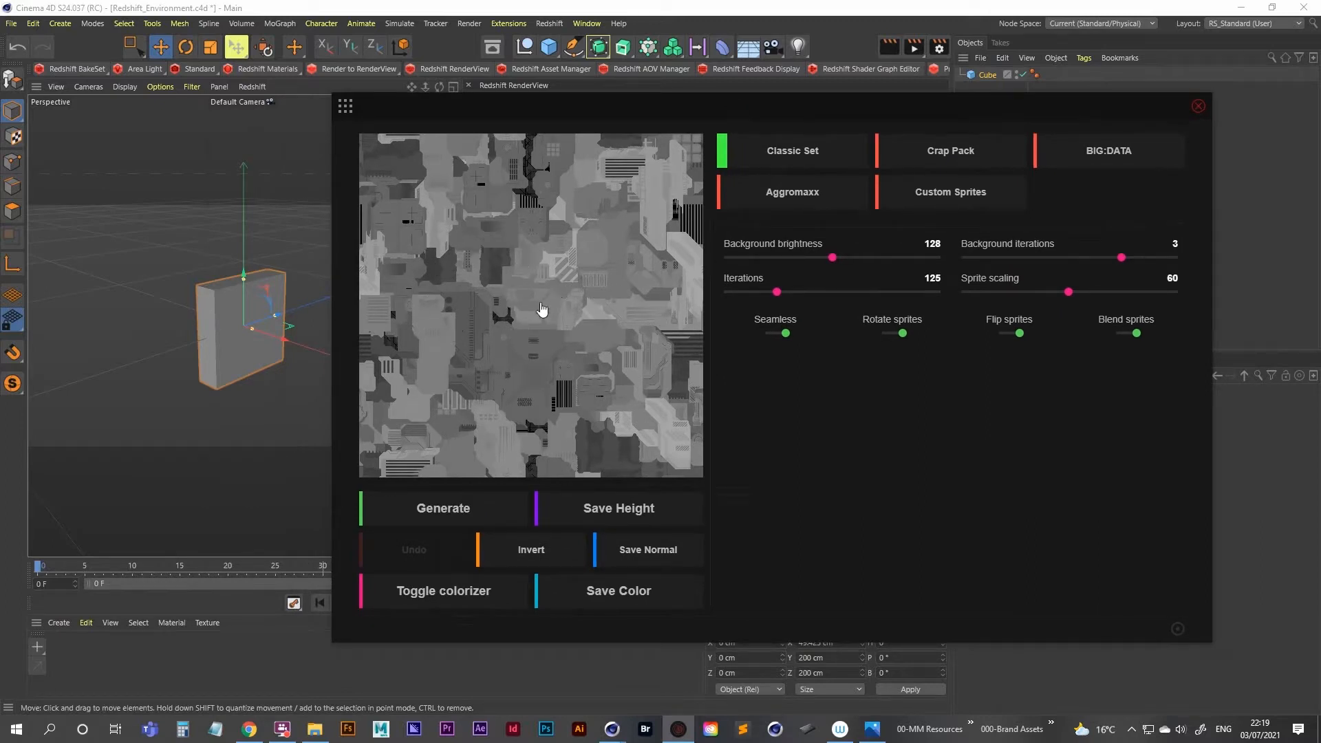
Set Sprite scaling to 89 and regenerate the displacement map several times to get larger shapes
drag(1068, 292, 1124, 300)
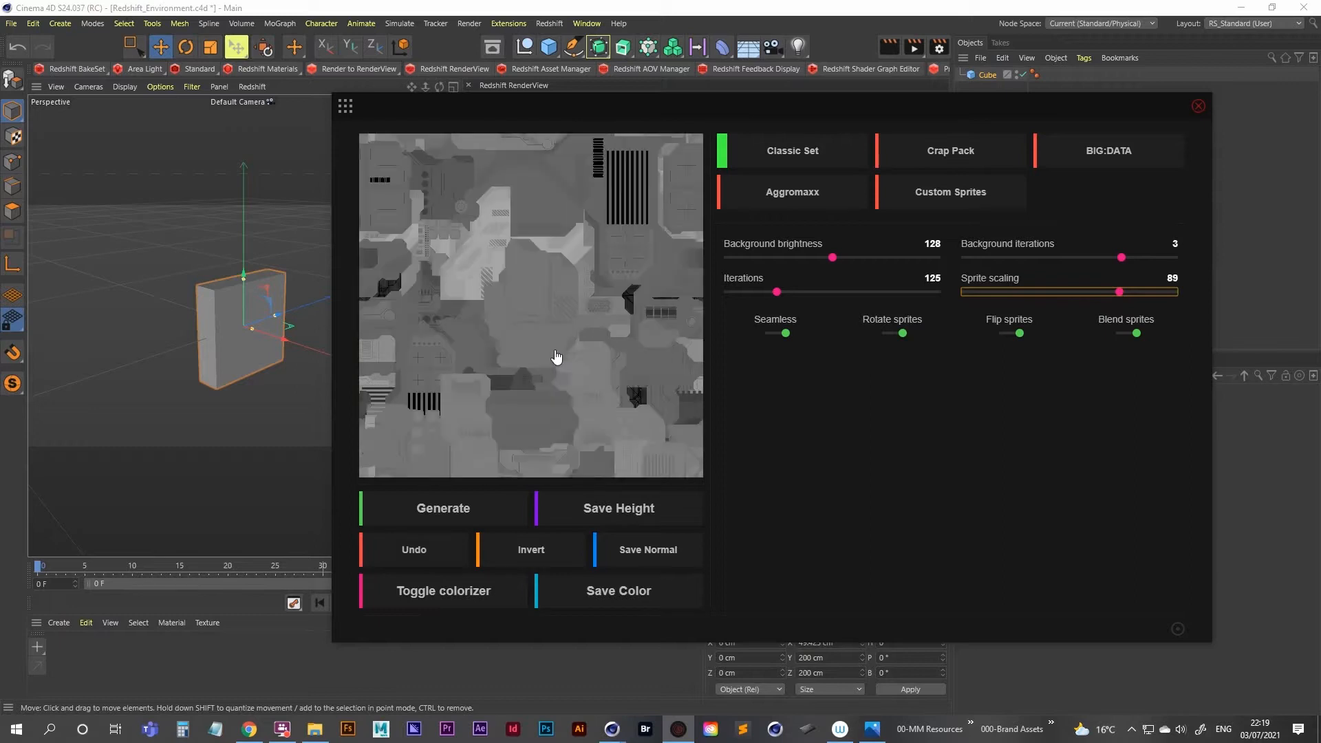
click(558, 355)
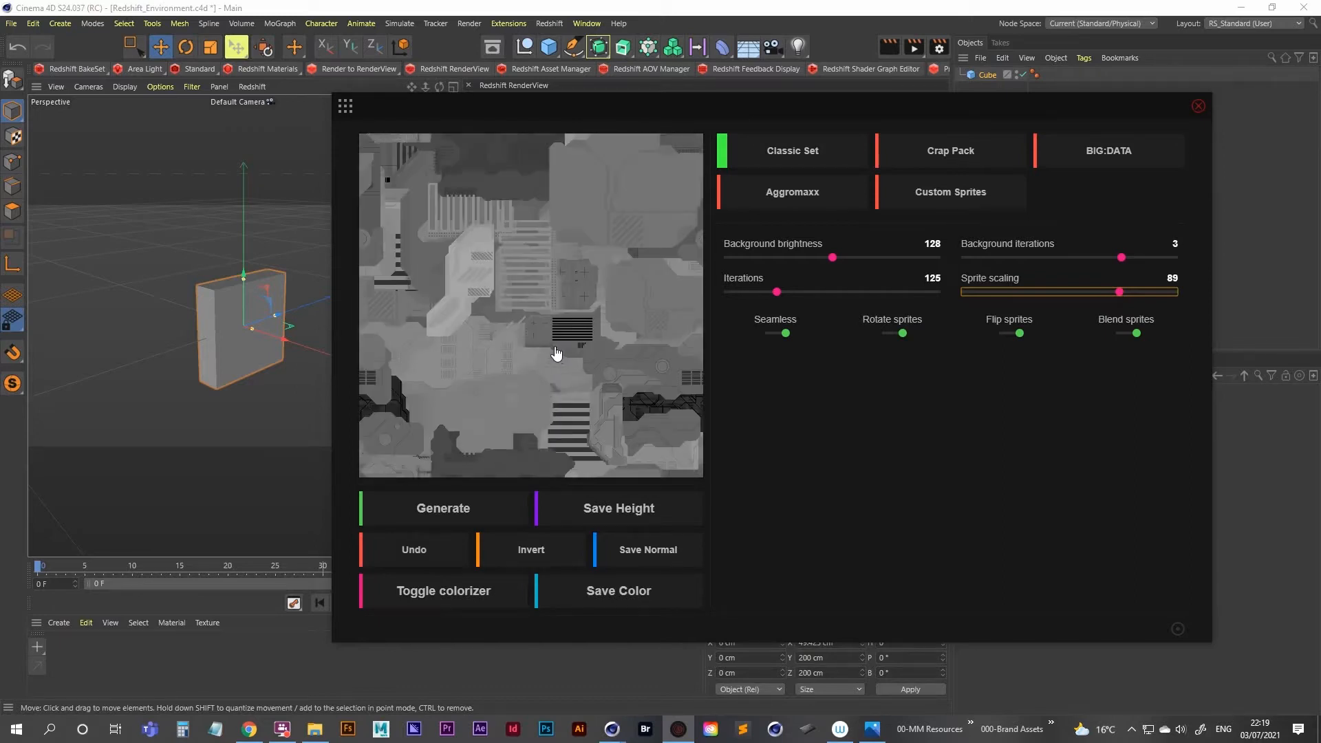
click(555, 354)
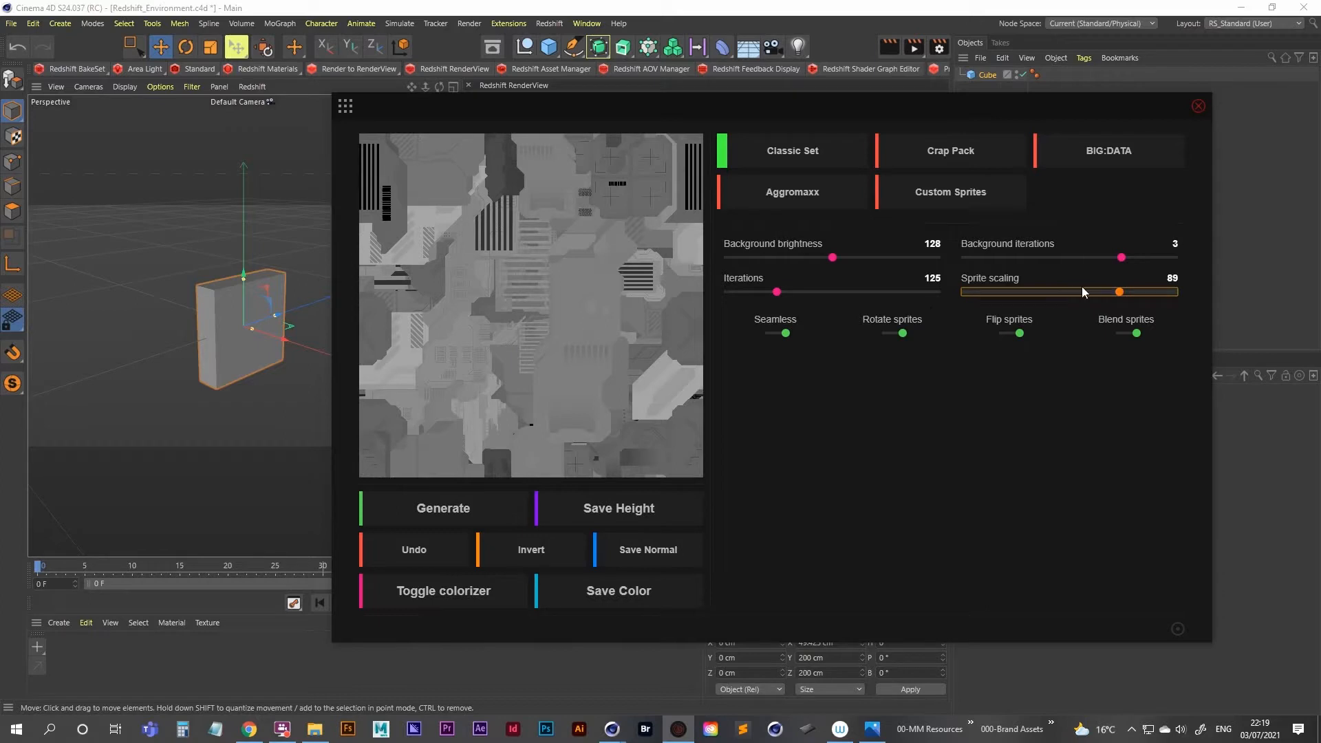
click(561, 308)
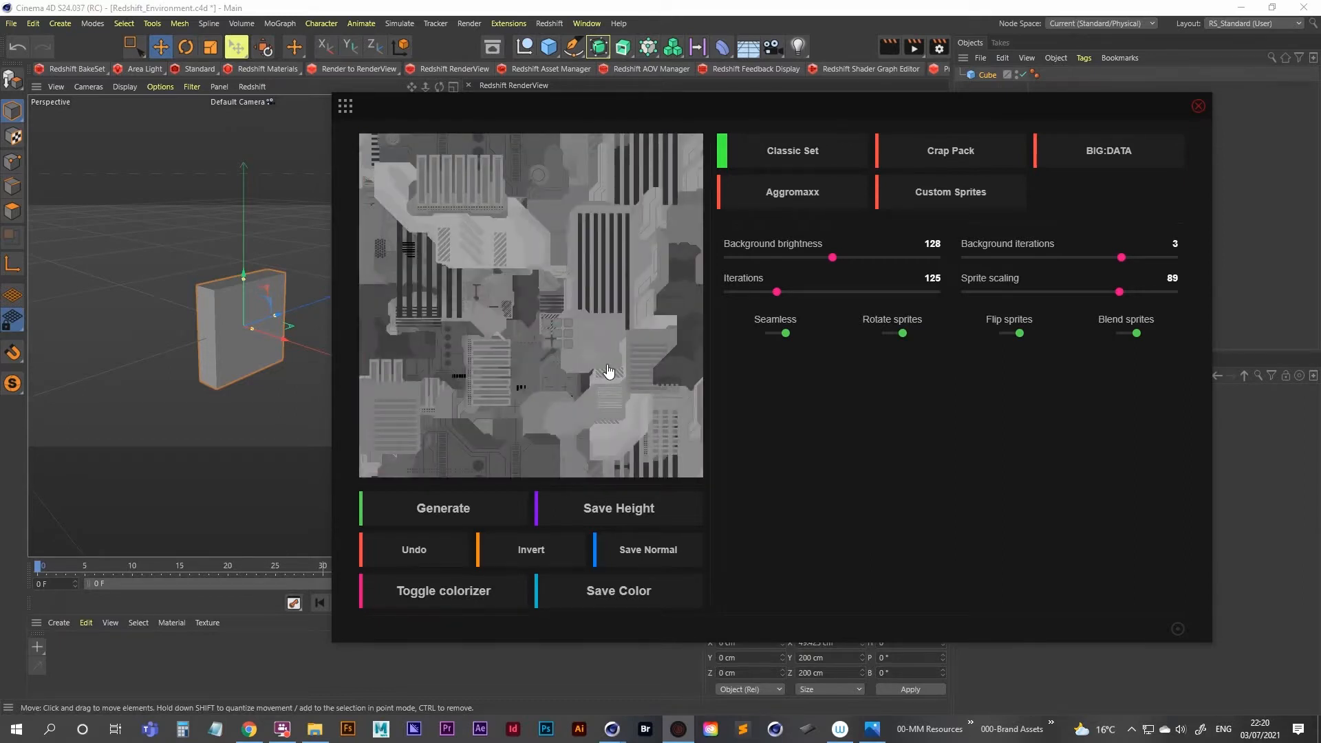
click(635, 513)
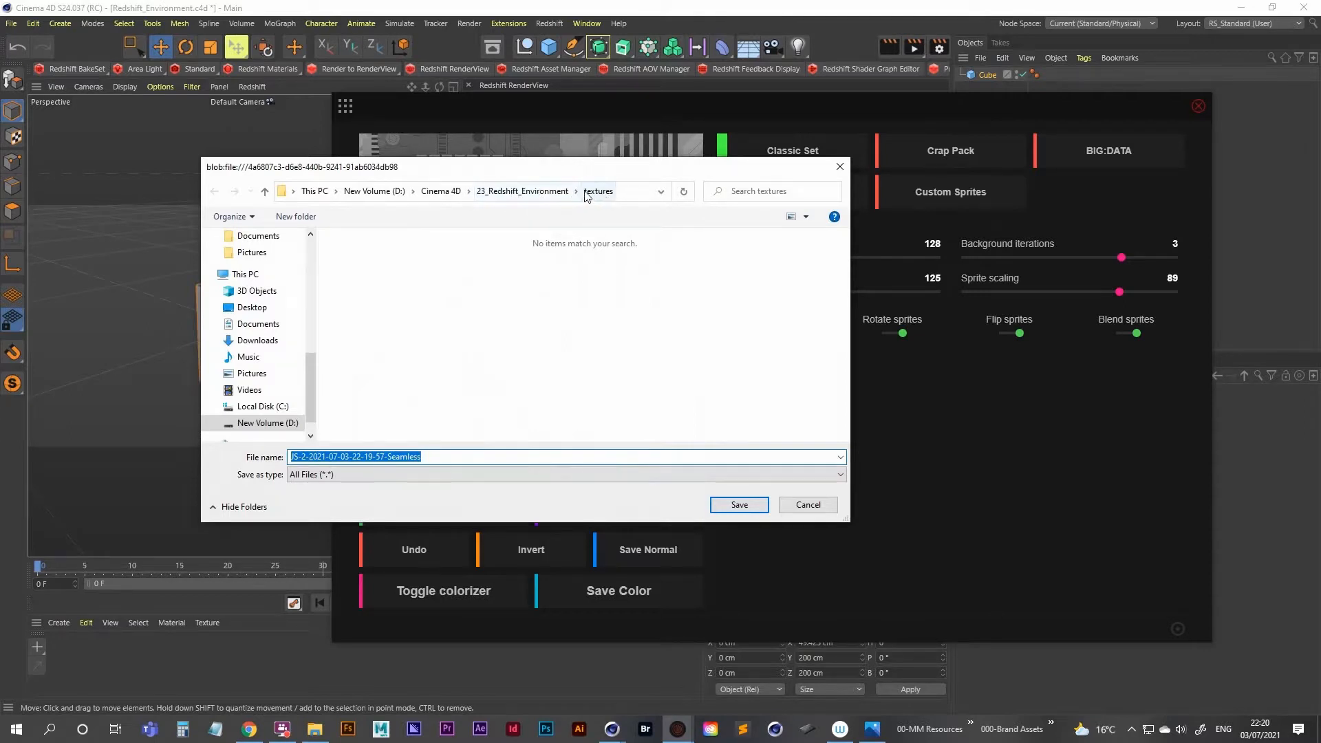
click(540, 193)
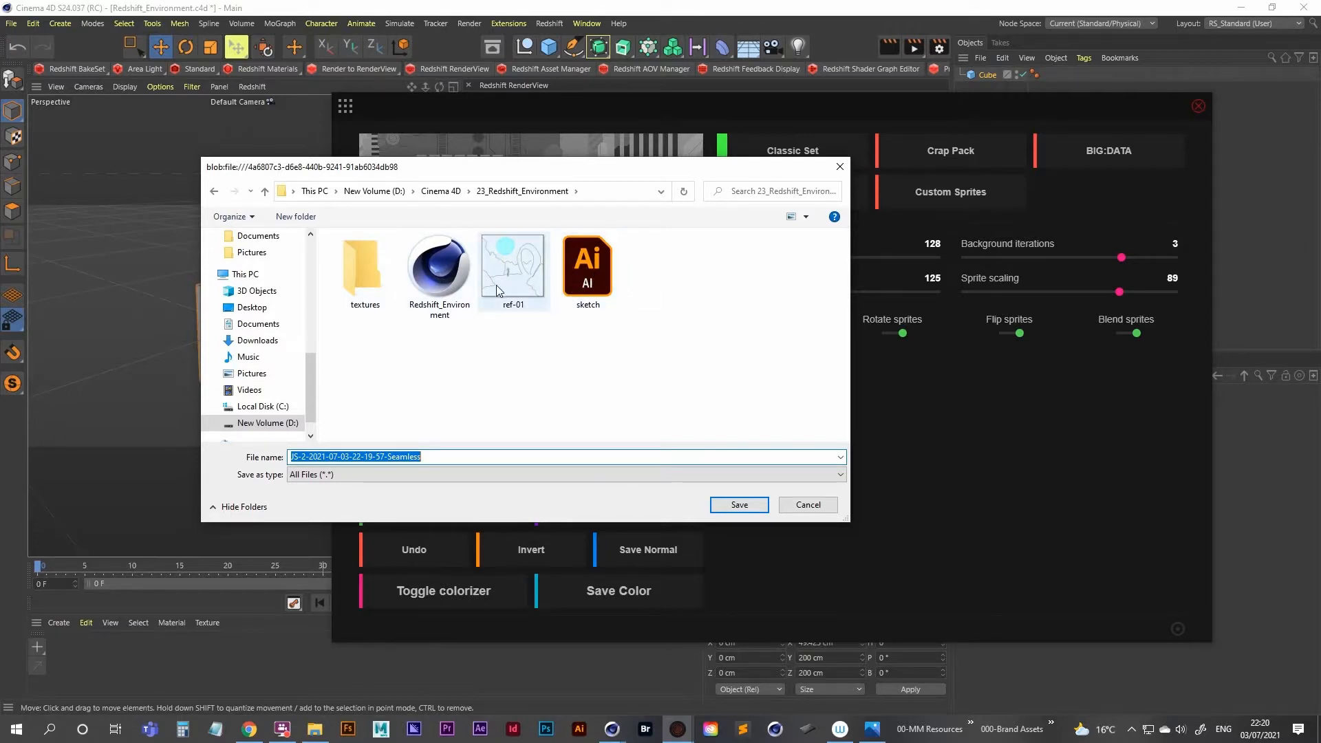
double_click(369, 283)
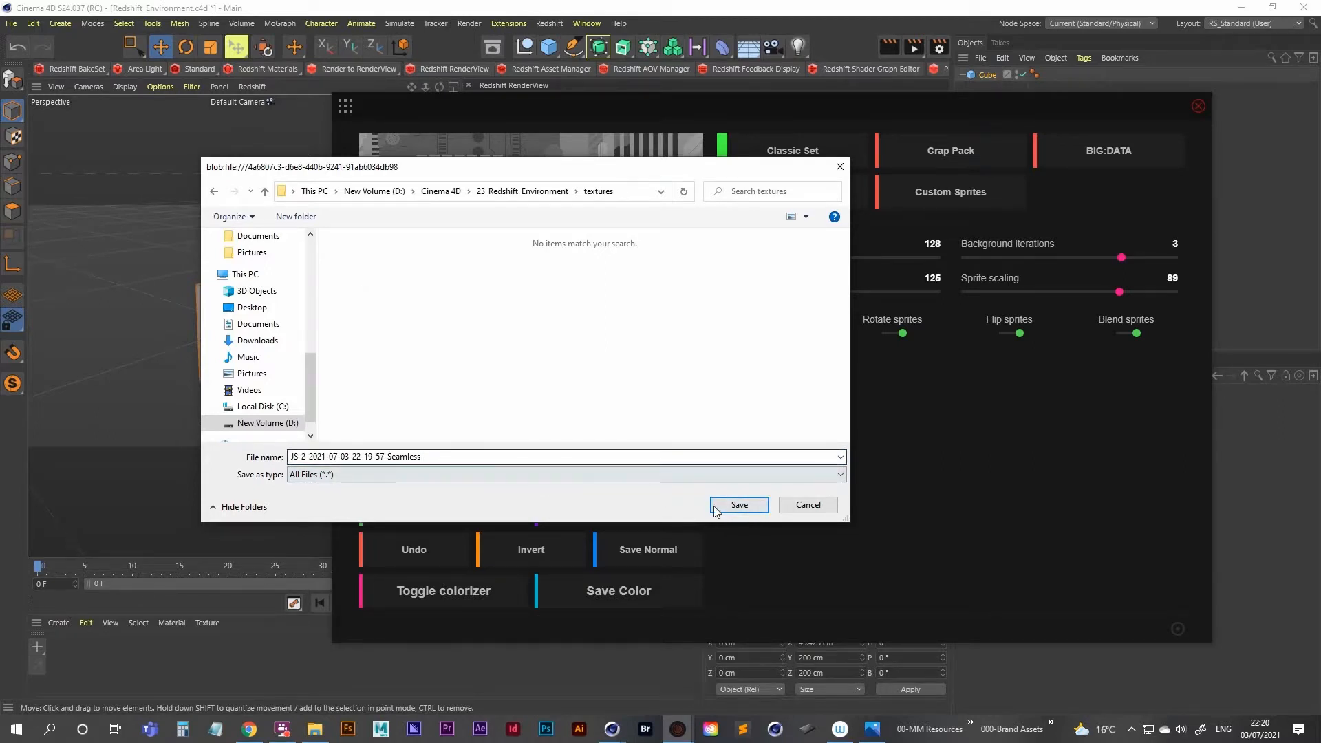
click(753, 511)
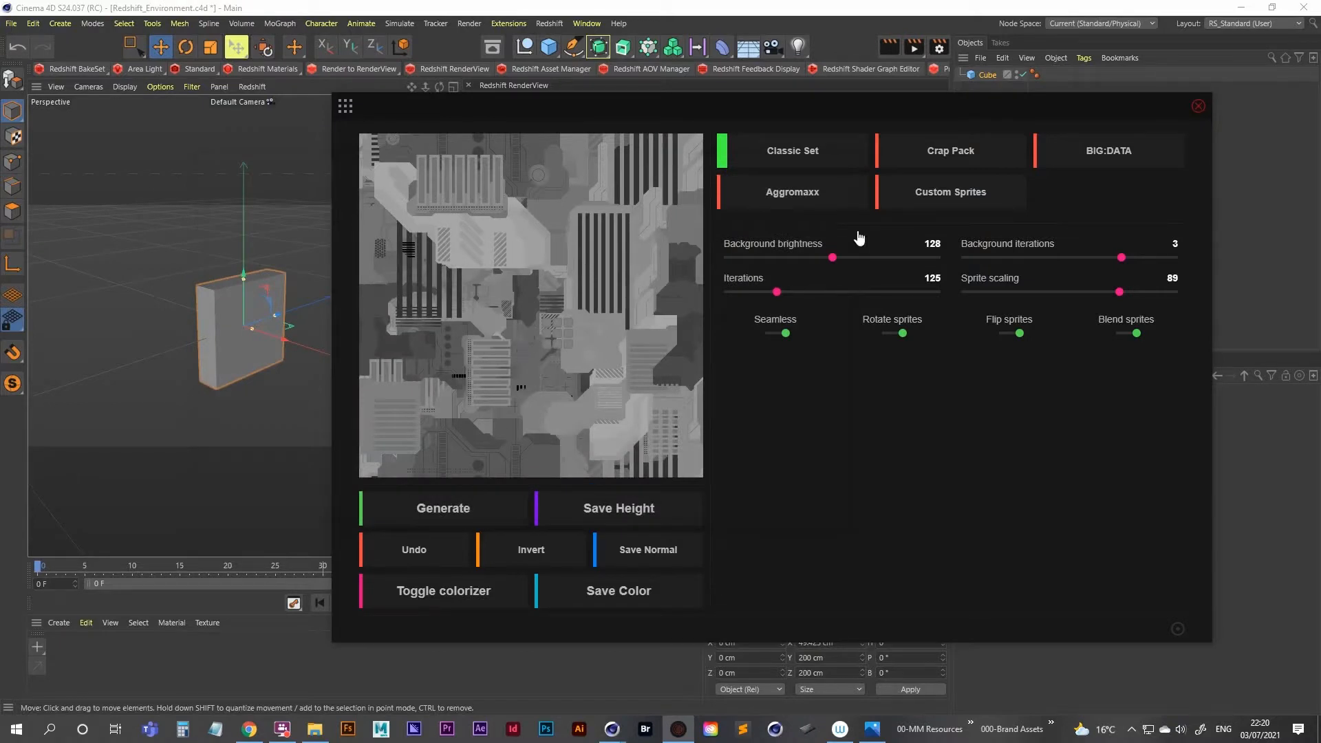
click(1197, 106)
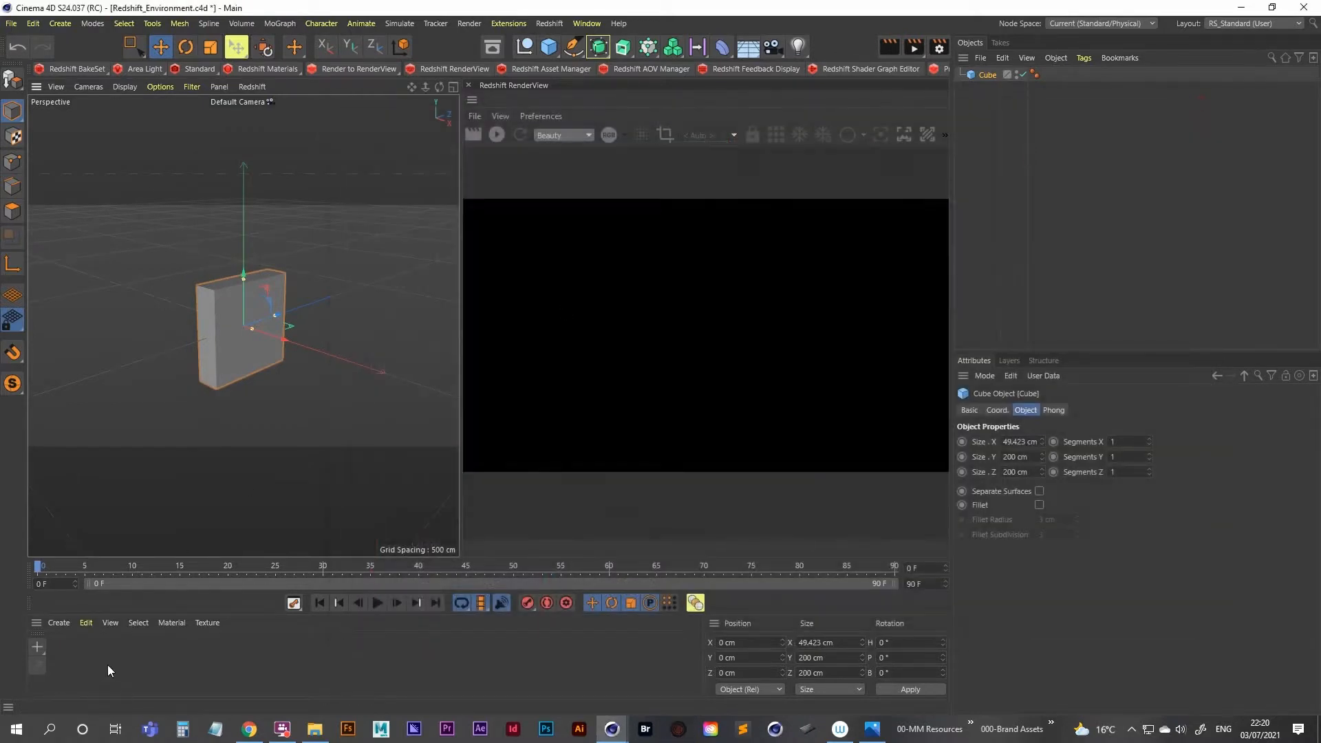
Create a new Redshift material in Cinema 4D
click(279, 69)
click(272, 68)
mouse_move(306, 78)
click(363, 75)
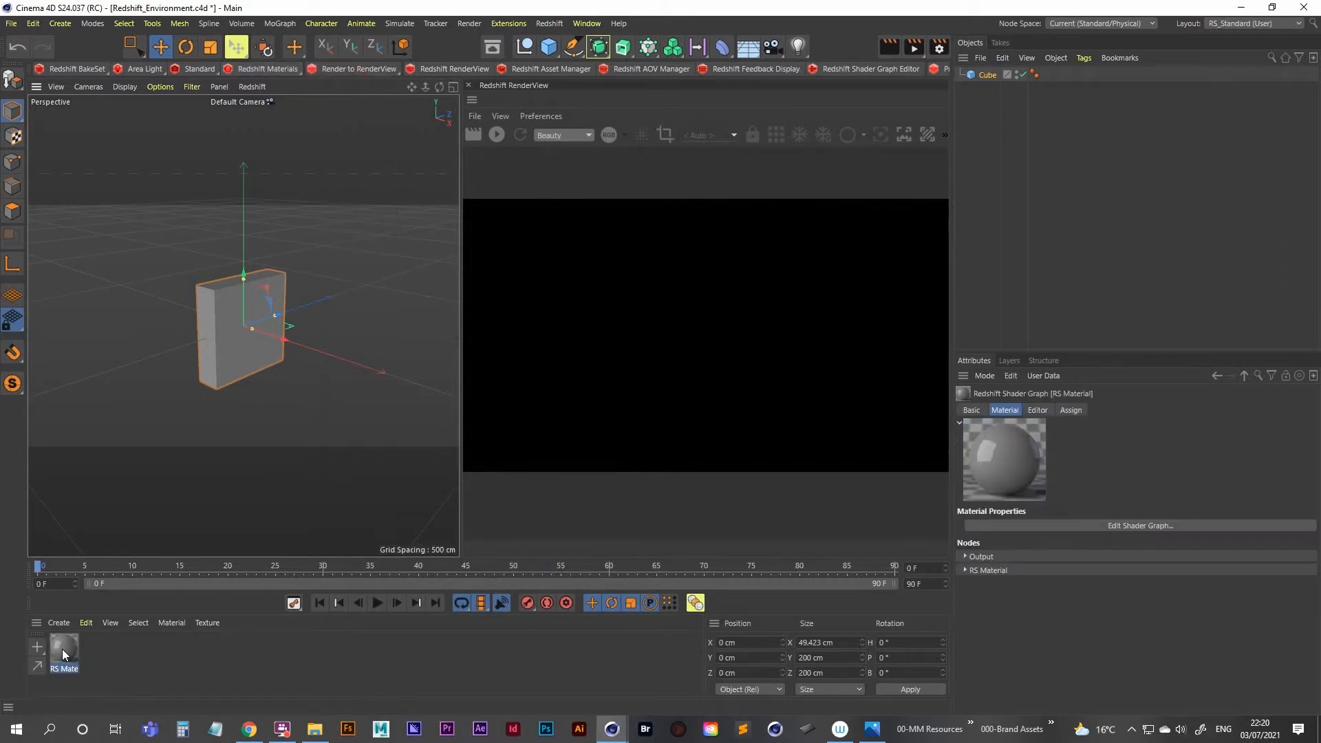
Apply the RS Material to the cube and open the material's shader graph in an enlarged window
drag(62, 650, 239, 329)
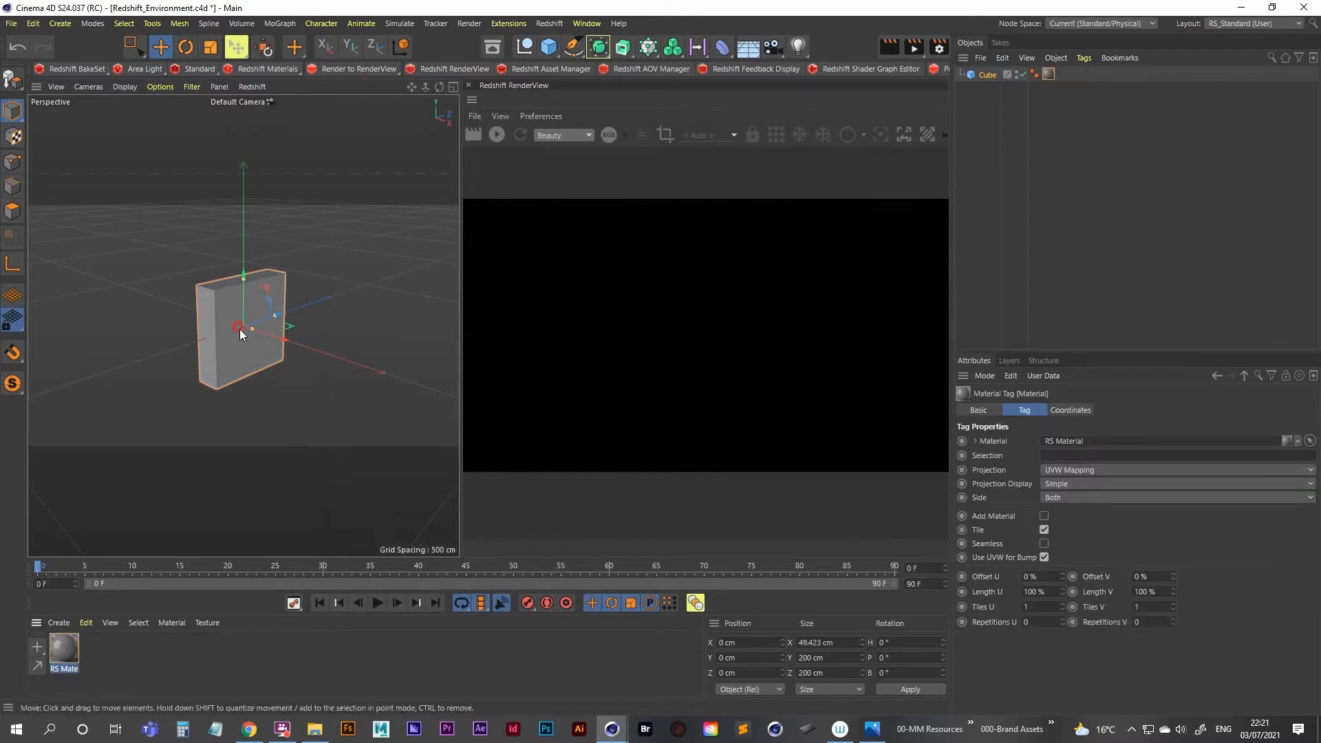
double_click(62, 649)
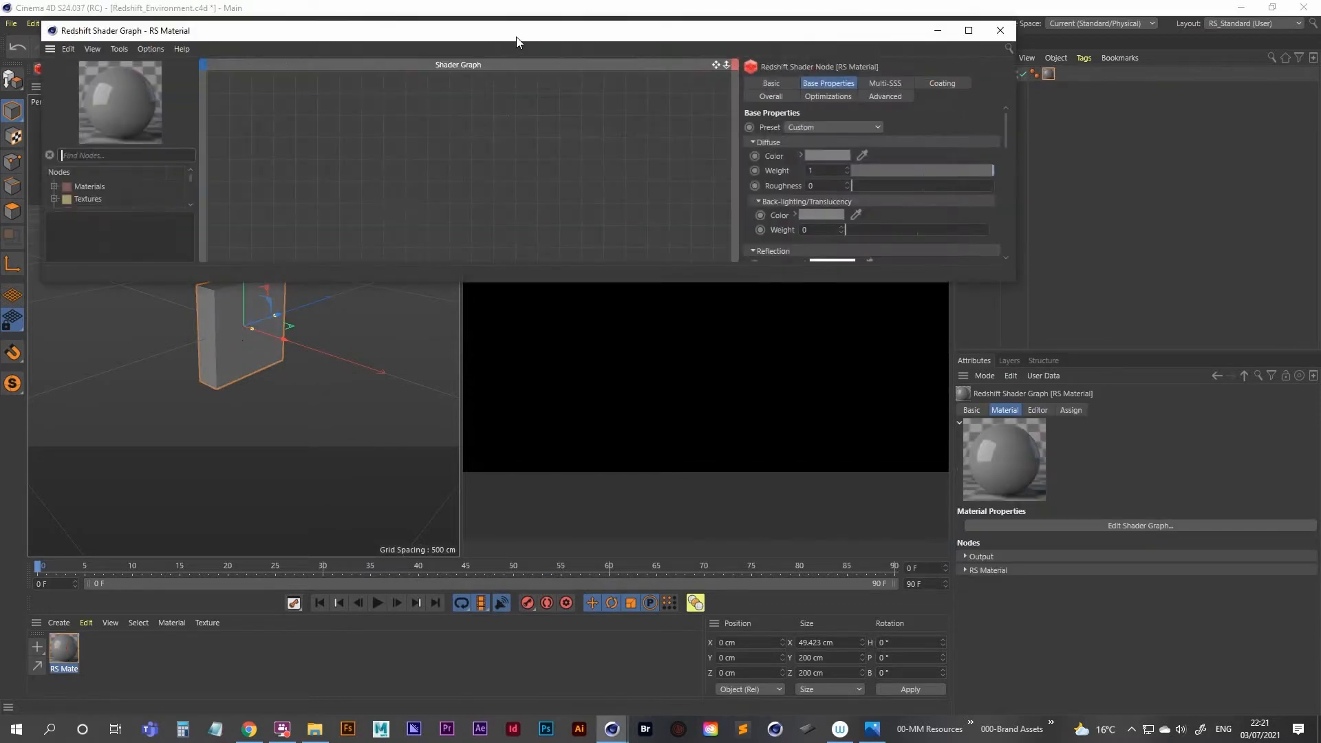
drag(518, 42, 528, 58)
drag(595, 303, 595, 475)
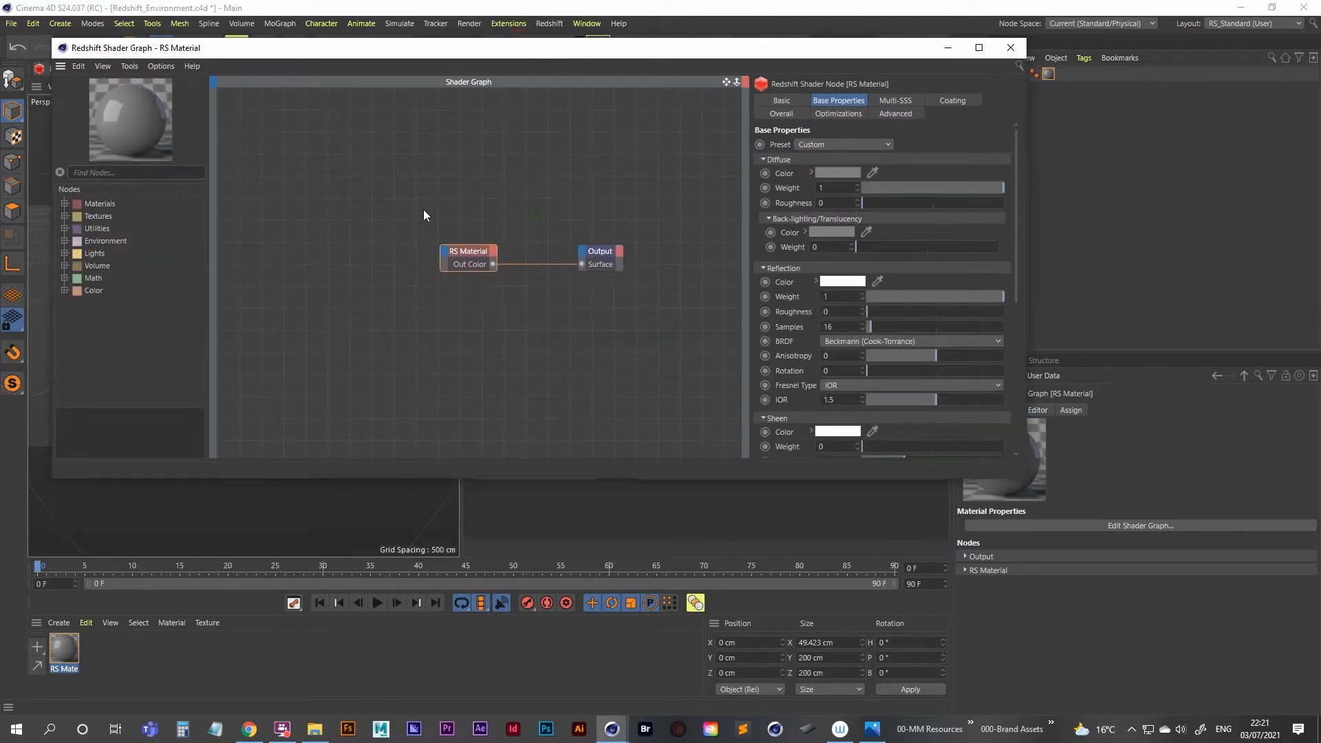
drag(406, 196, 496, 230)
click(470, 253)
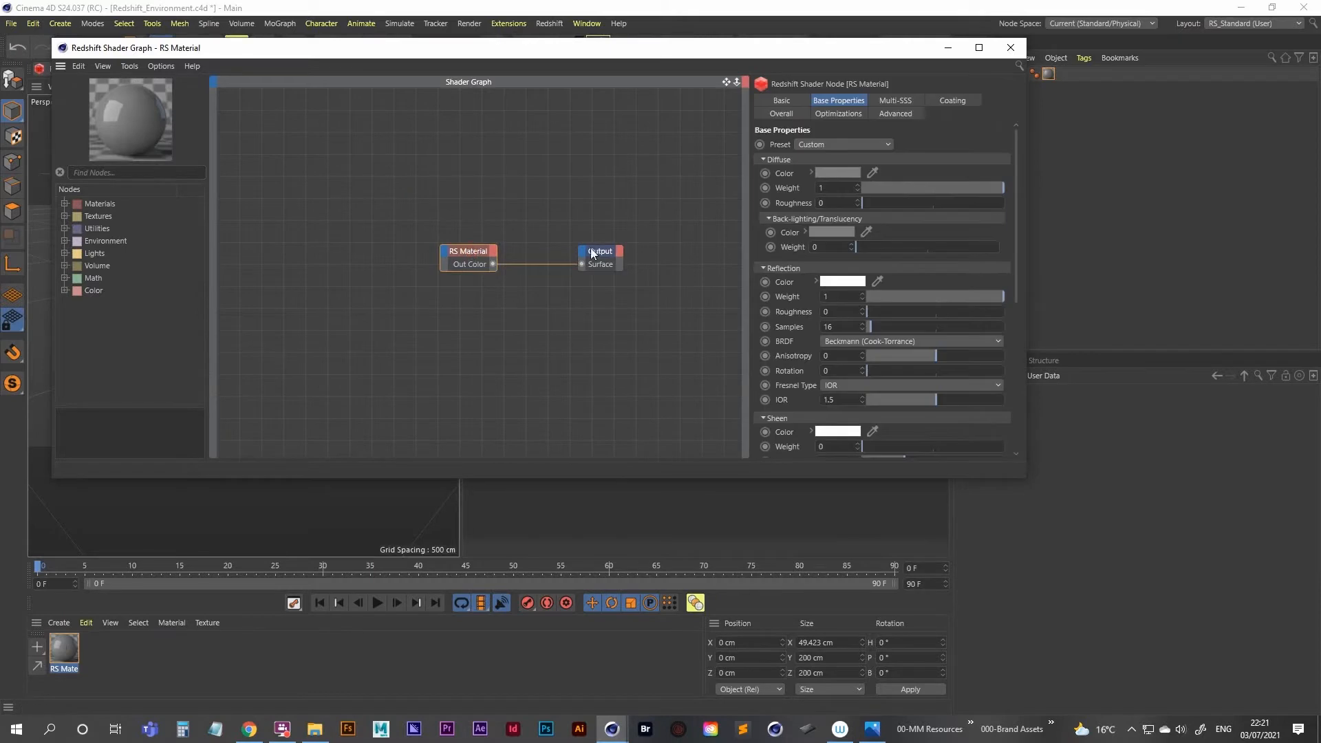
click(603, 252)
click(361, 205)
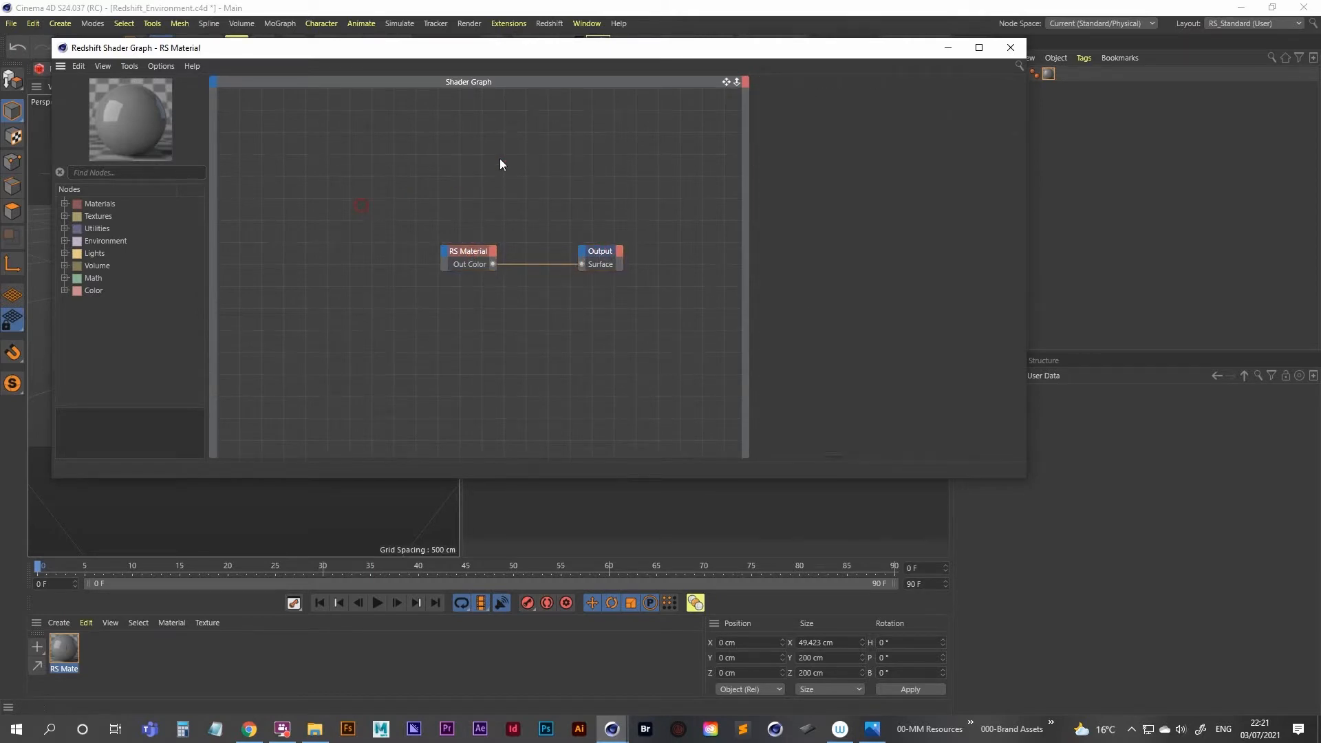
drag(544, 51, 704, 44)
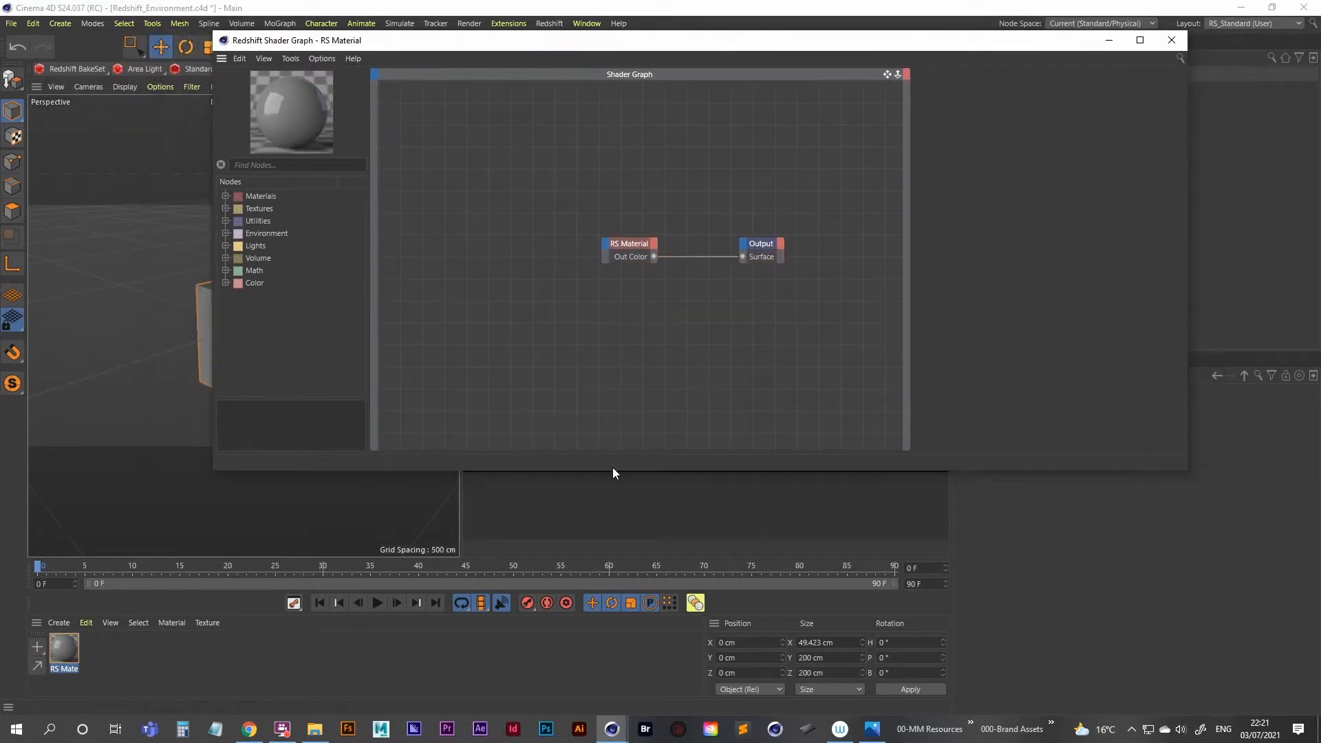
drag(625, 472, 625, 335)
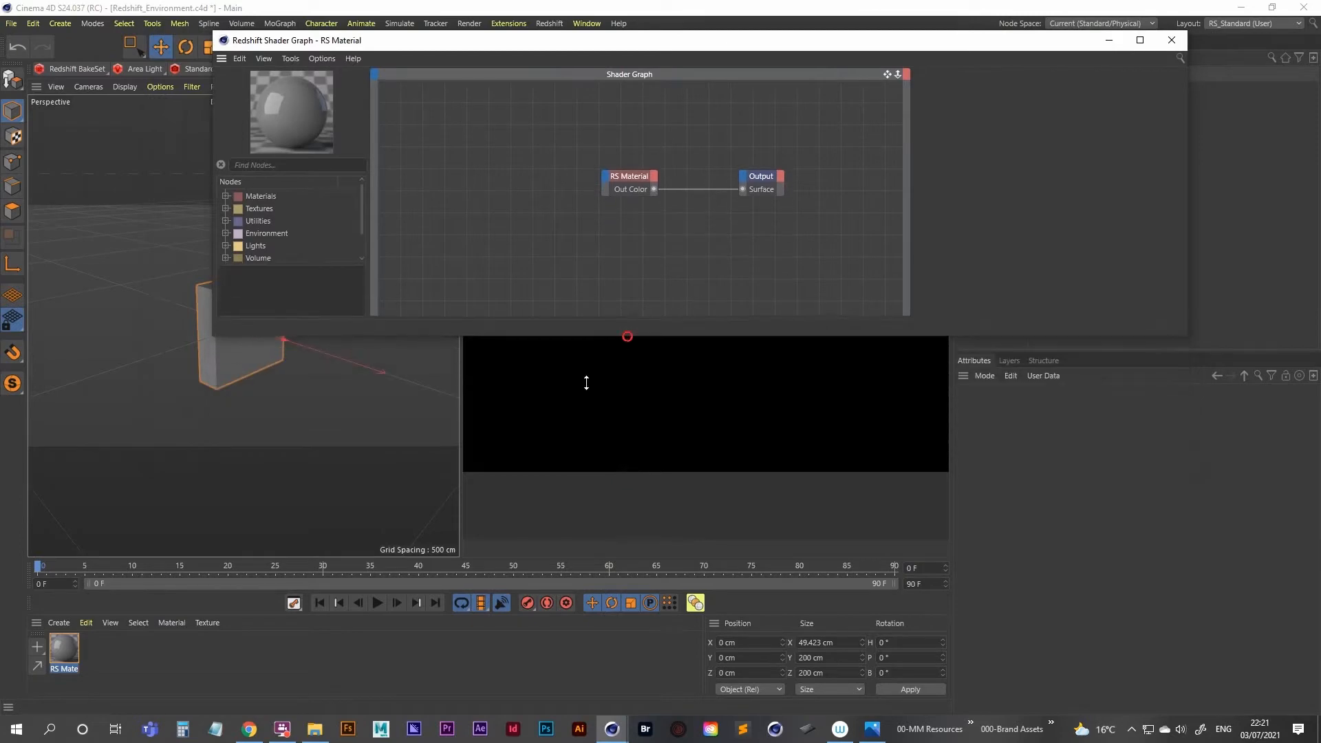
click(317, 731)
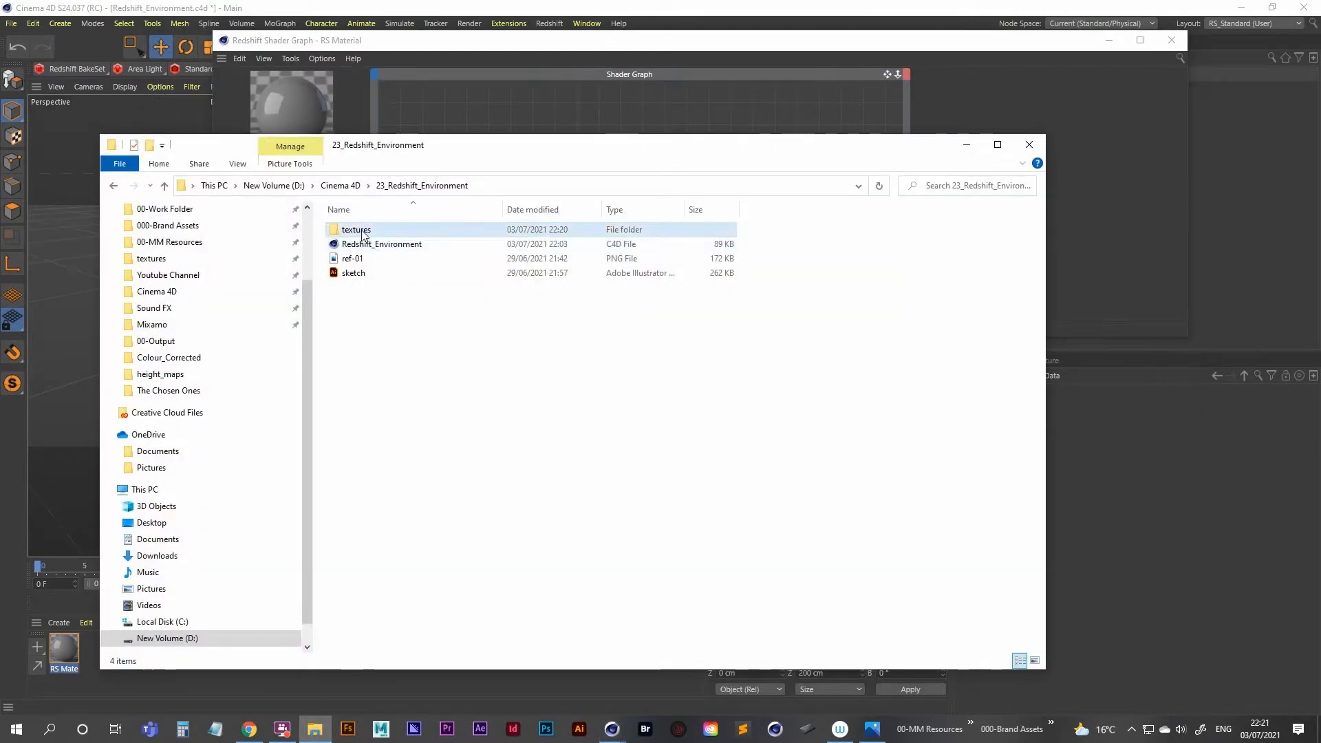
double_click(363, 227)
drag(540, 136, 534, 407)
drag(354, 501, 488, 188)
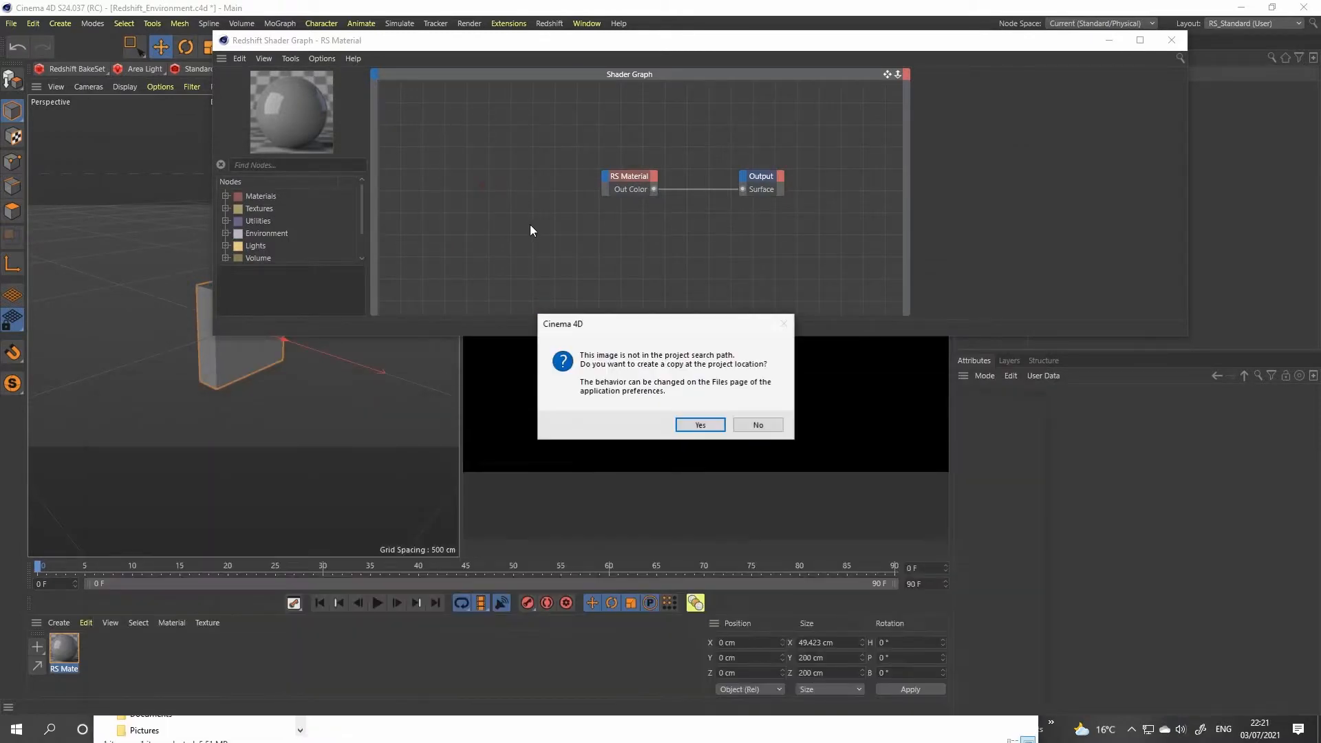
click(759, 423)
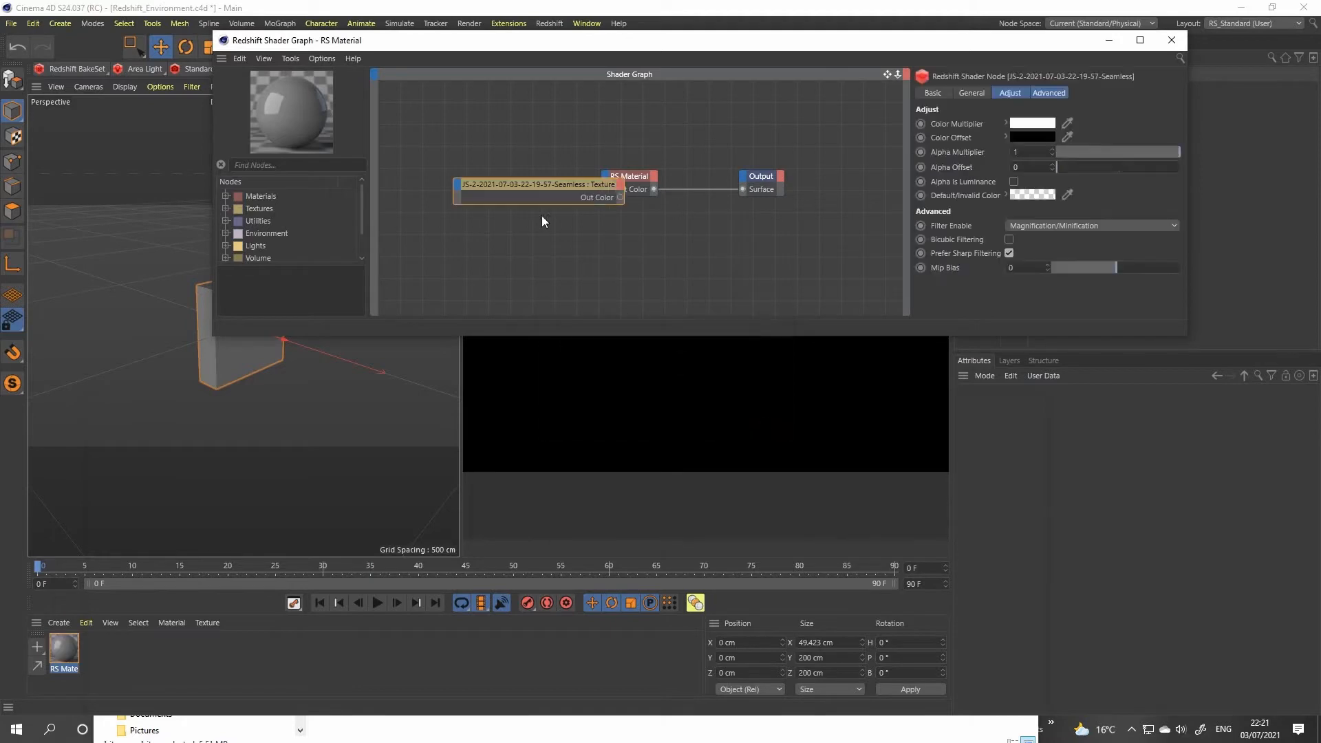
Arrange the shader graph so the height map texture node sits clear of the RS Material node, above and to its left
drag(550, 185, 514, 126)
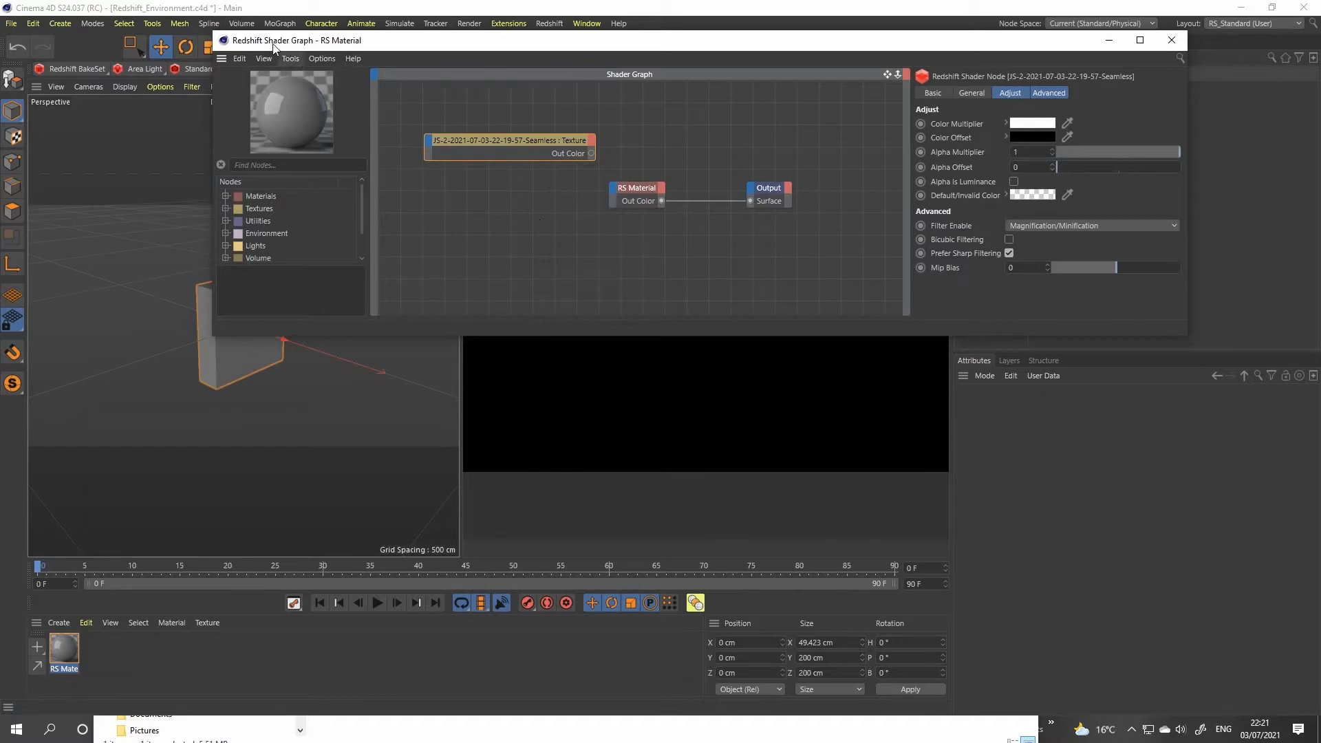
drag(452, 47, 382, 66)
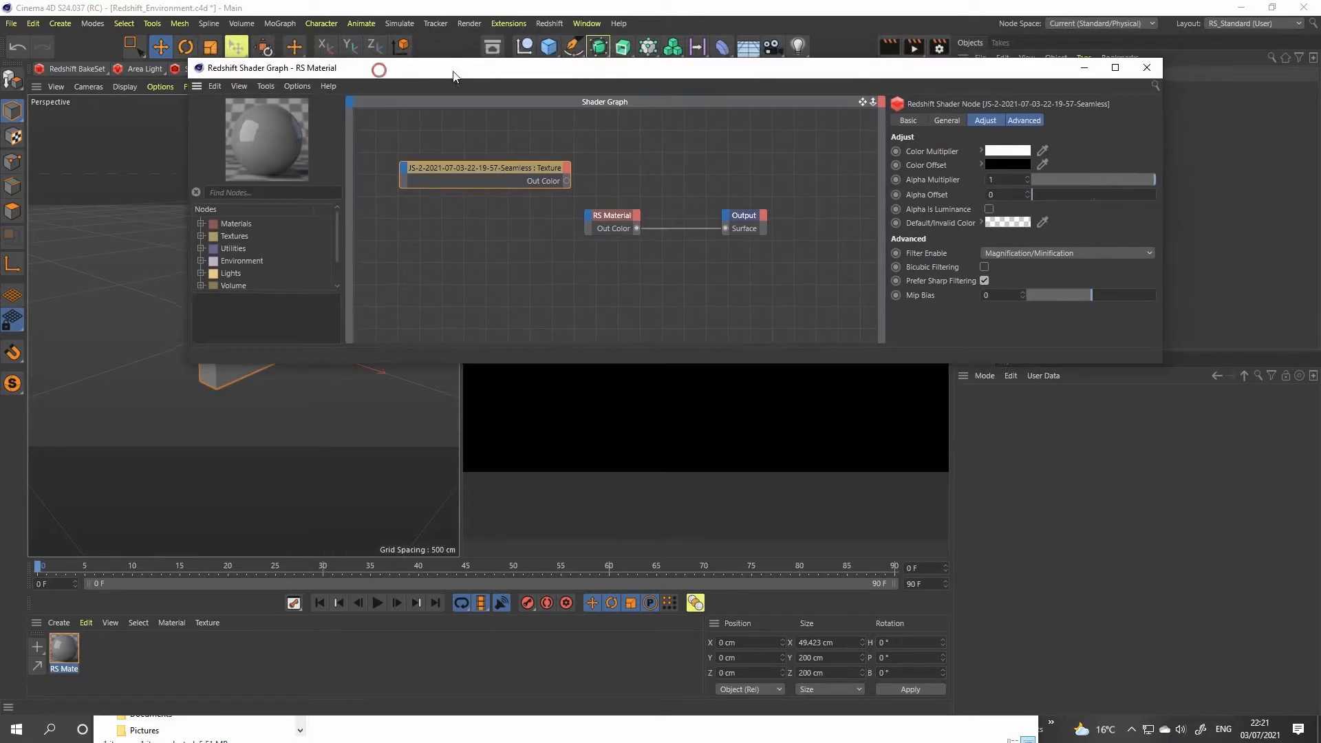
drag(487, 67, 466, 61)
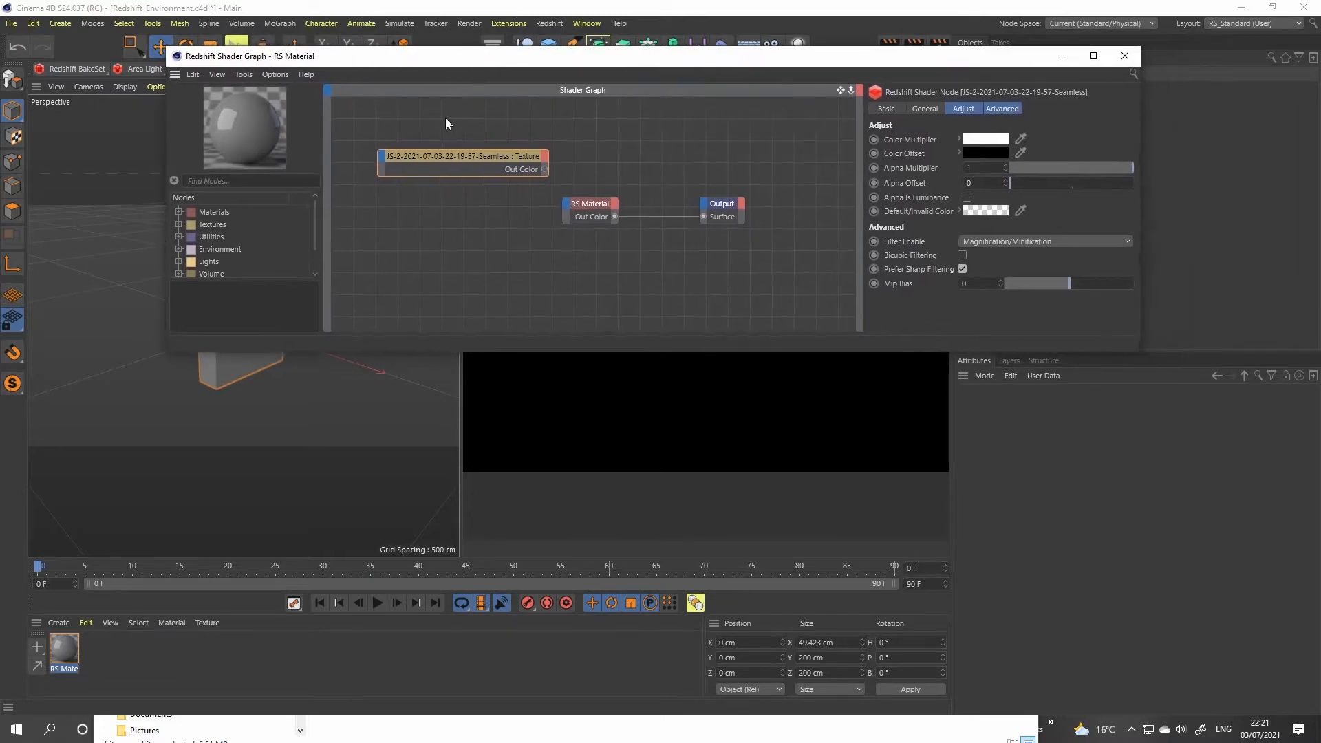
drag(352, 132, 573, 185)
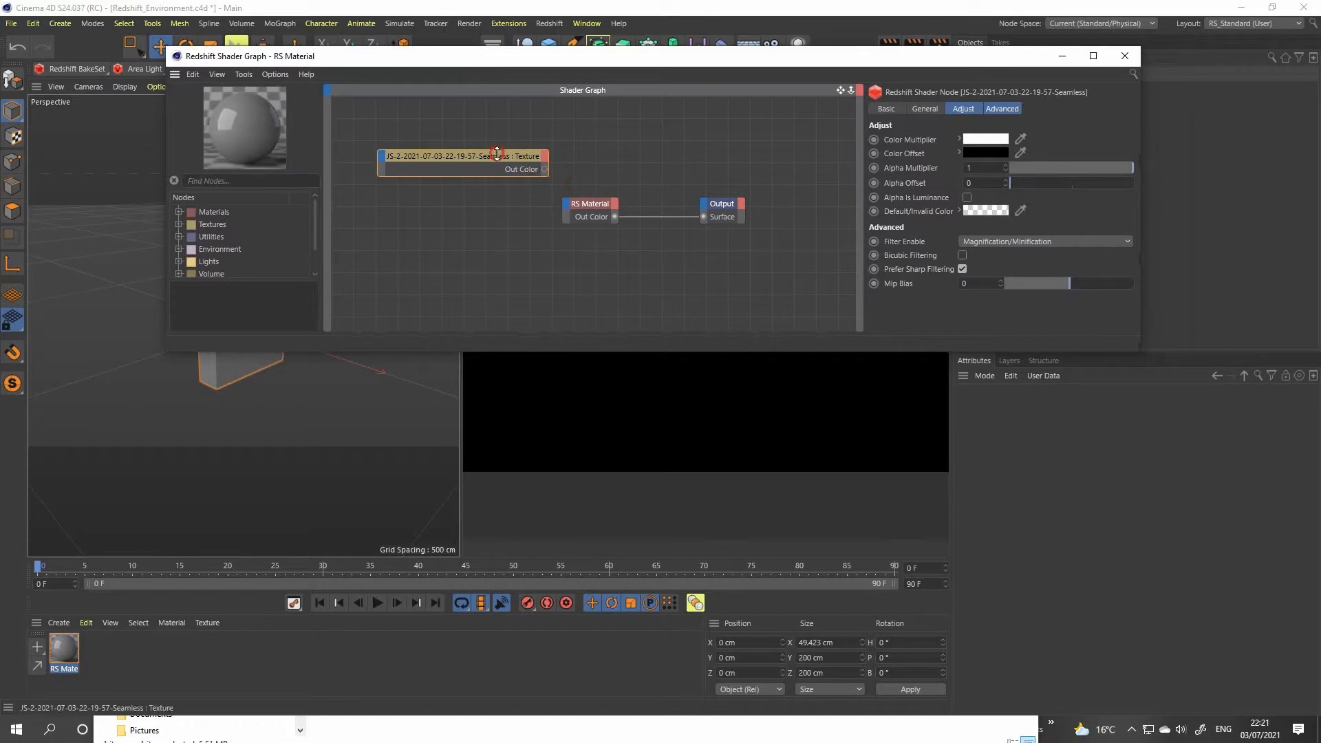
drag(495, 152, 489, 135)
drag(345, 115, 566, 169)
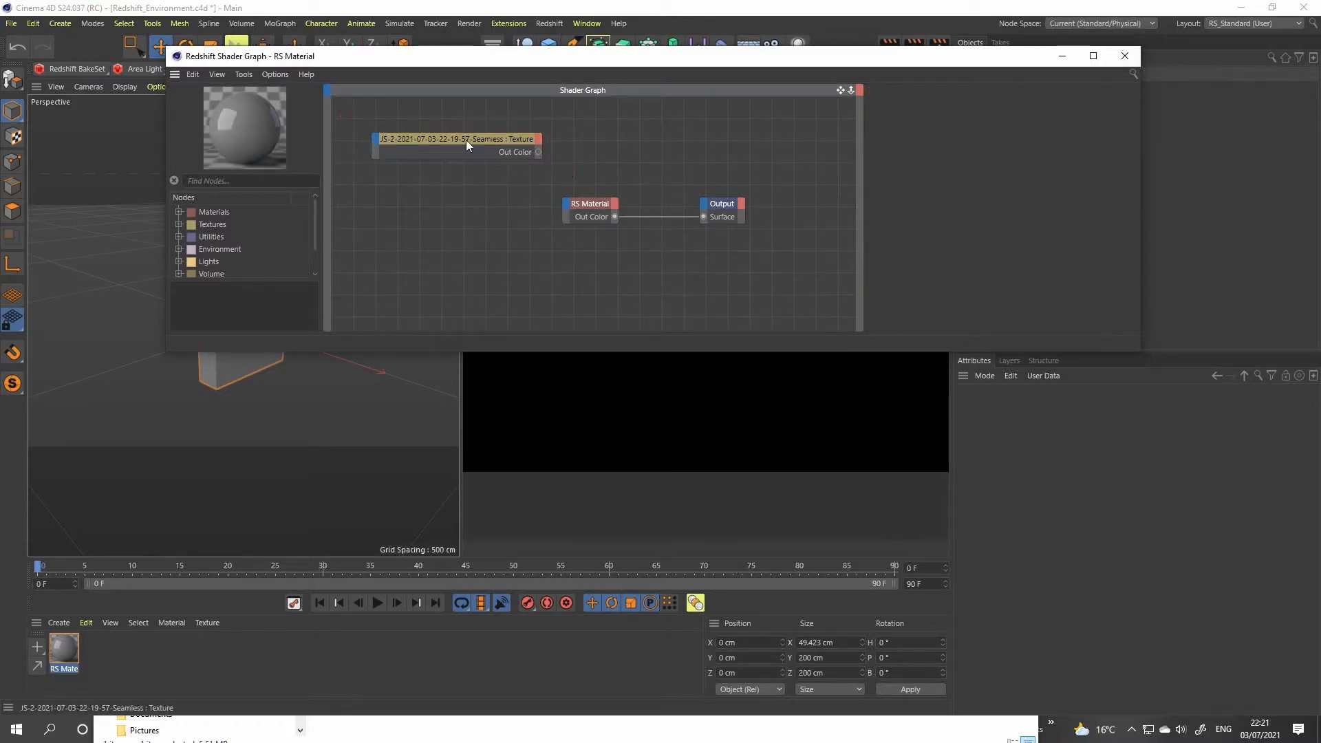
drag(465, 139, 452, 132)
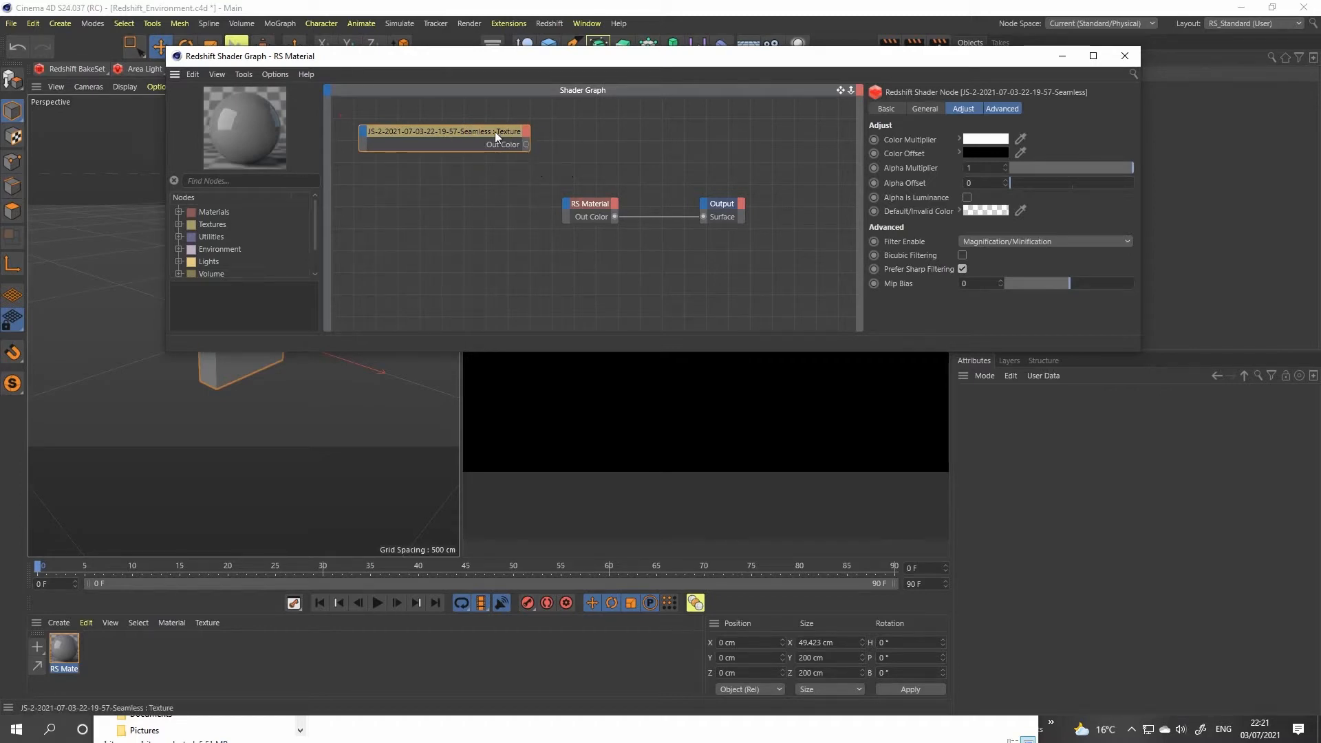
Try connecting the height map texture's Out Color directly to the Output node's Displacement input, and disconnect it again
drag(494, 130, 467, 204)
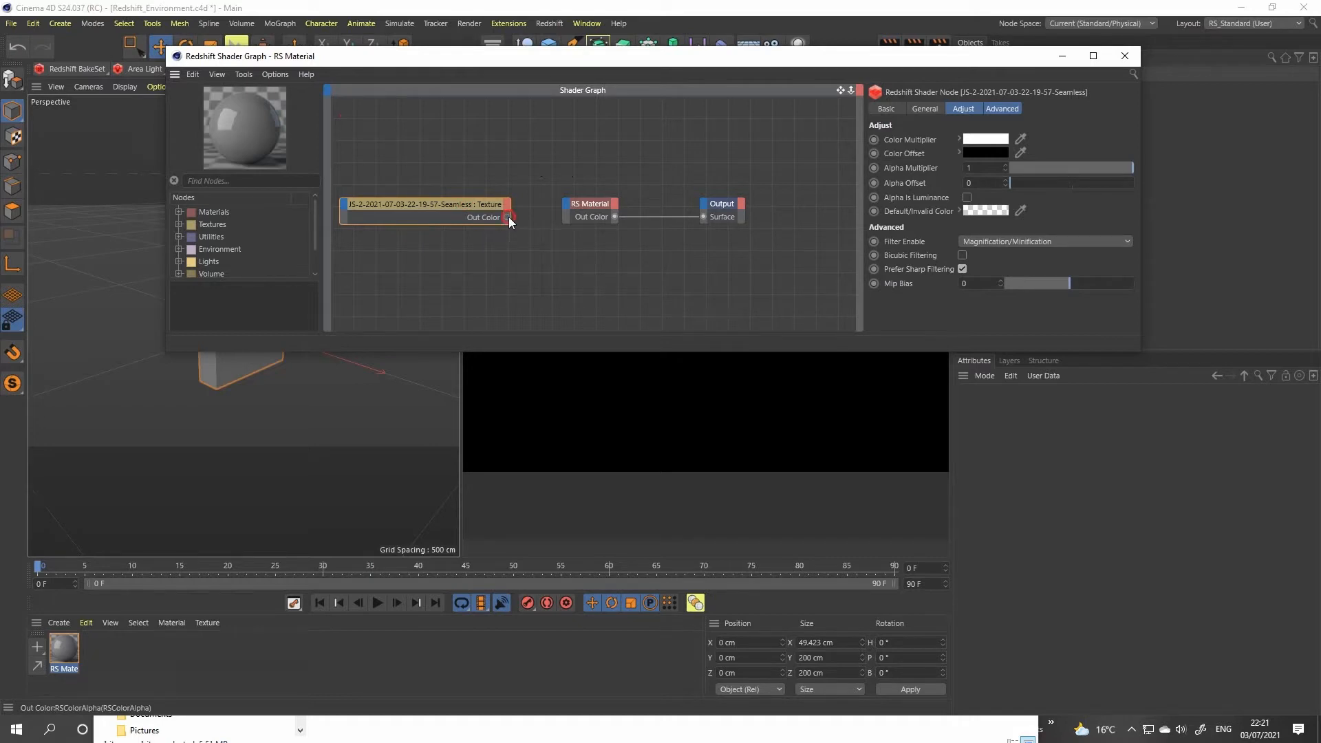
drag(507, 217, 696, 202)
drag(703, 205, 705, 205)
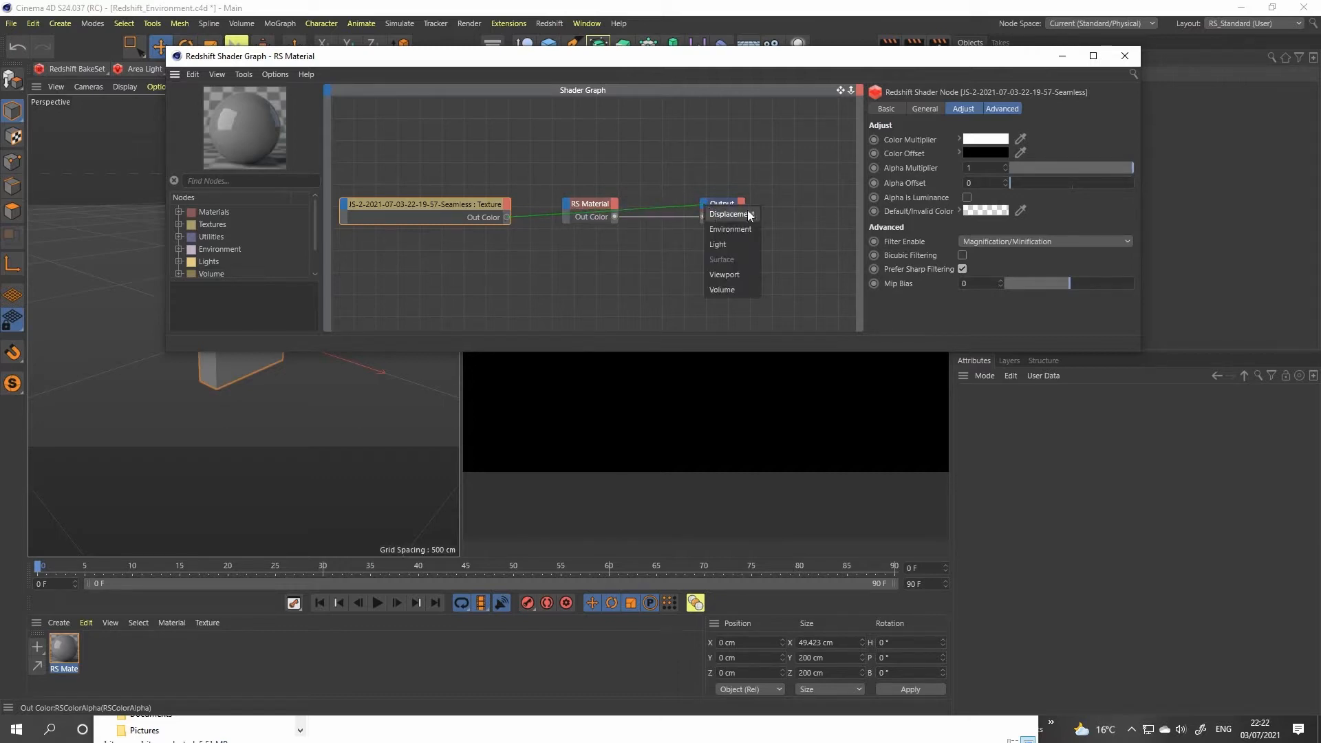
click(735, 214)
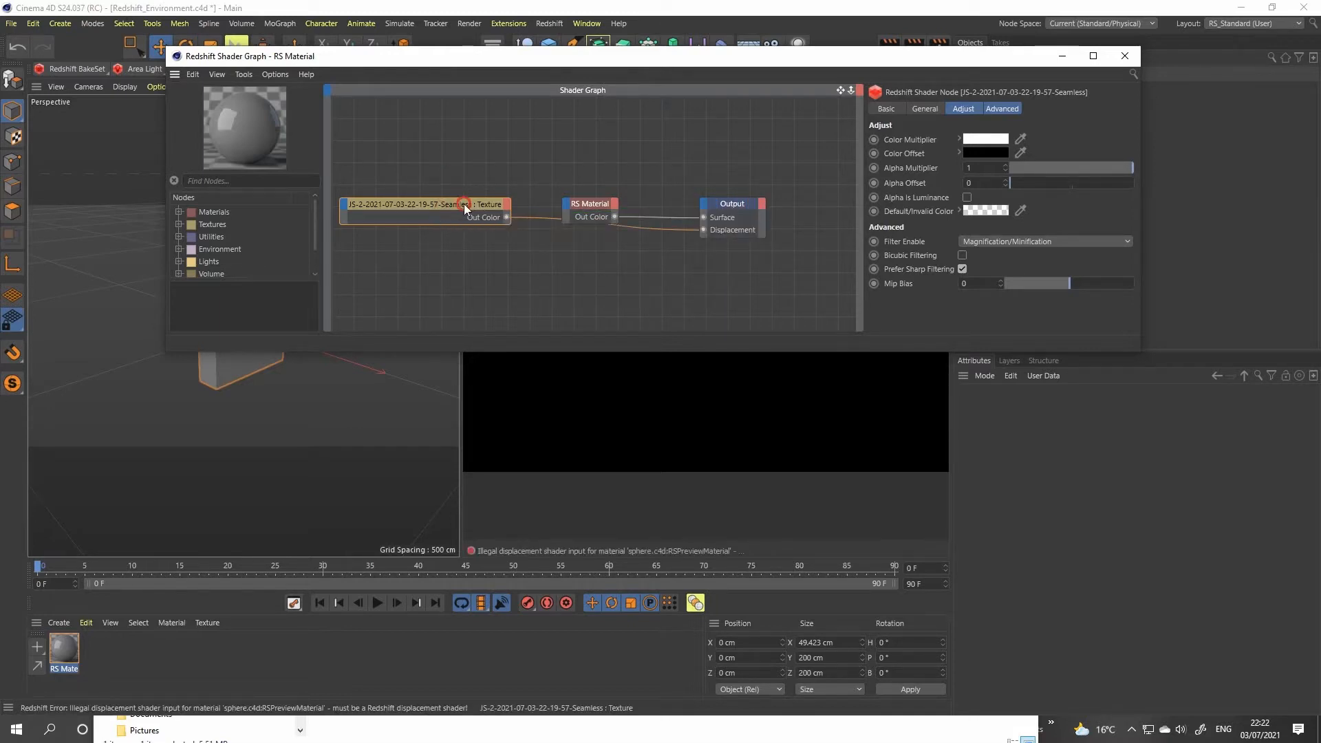
drag(465, 207, 497, 156)
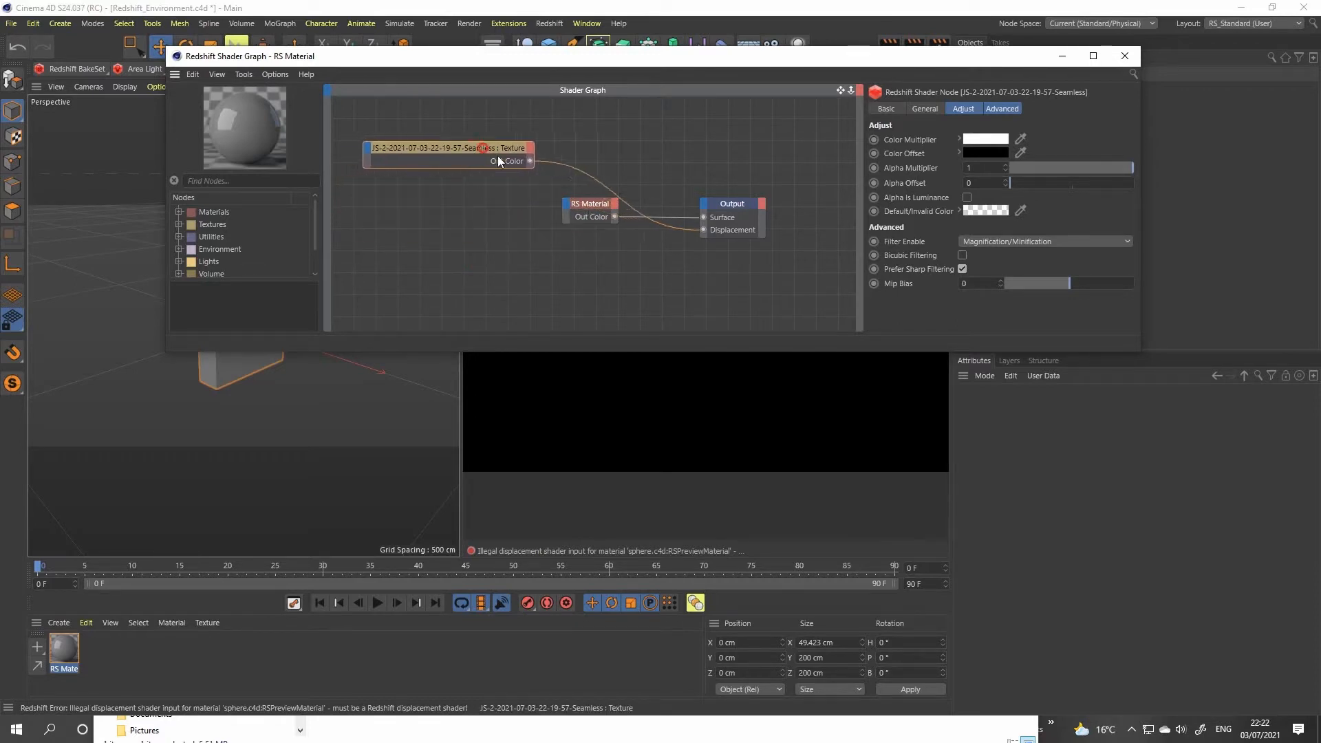
click(594, 205)
drag(594, 205, 594, 225)
drag(502, 147, 482, 288)
drag(731, 204, 745, 205)
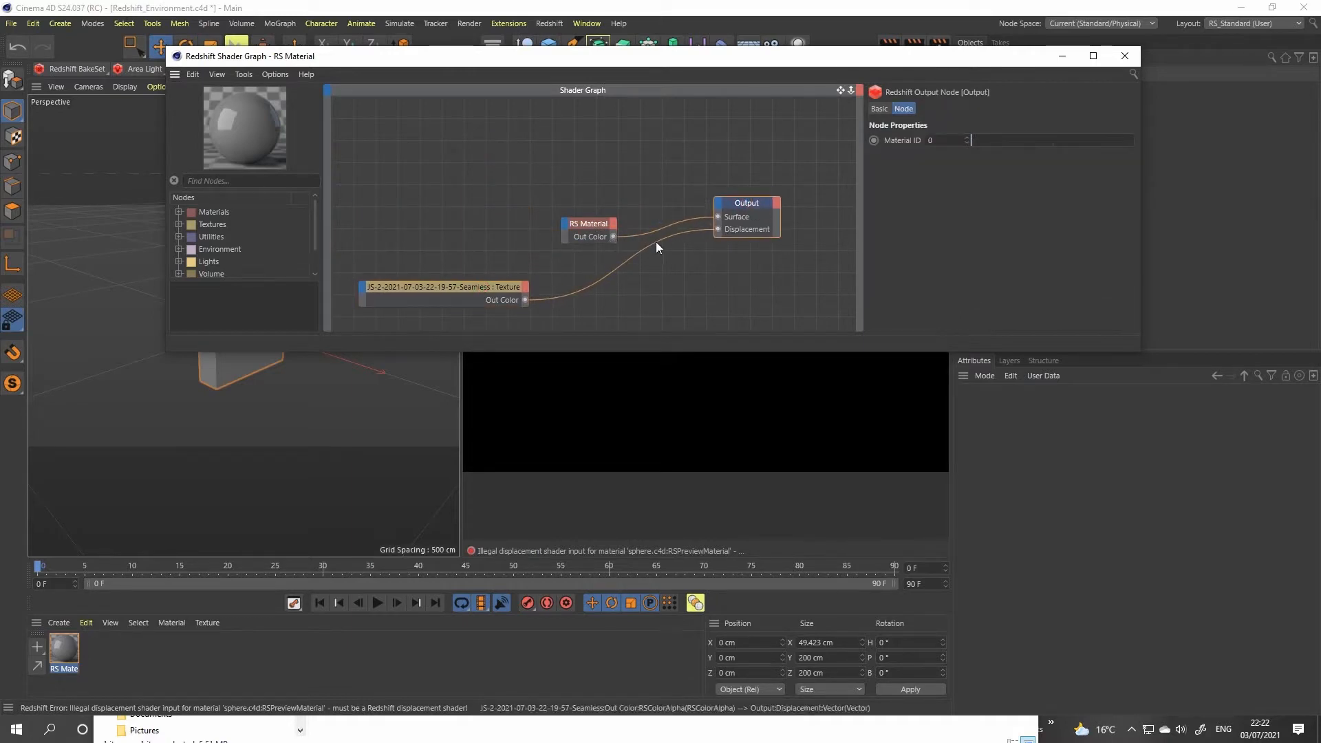
drag(480, 288, 491, 297)
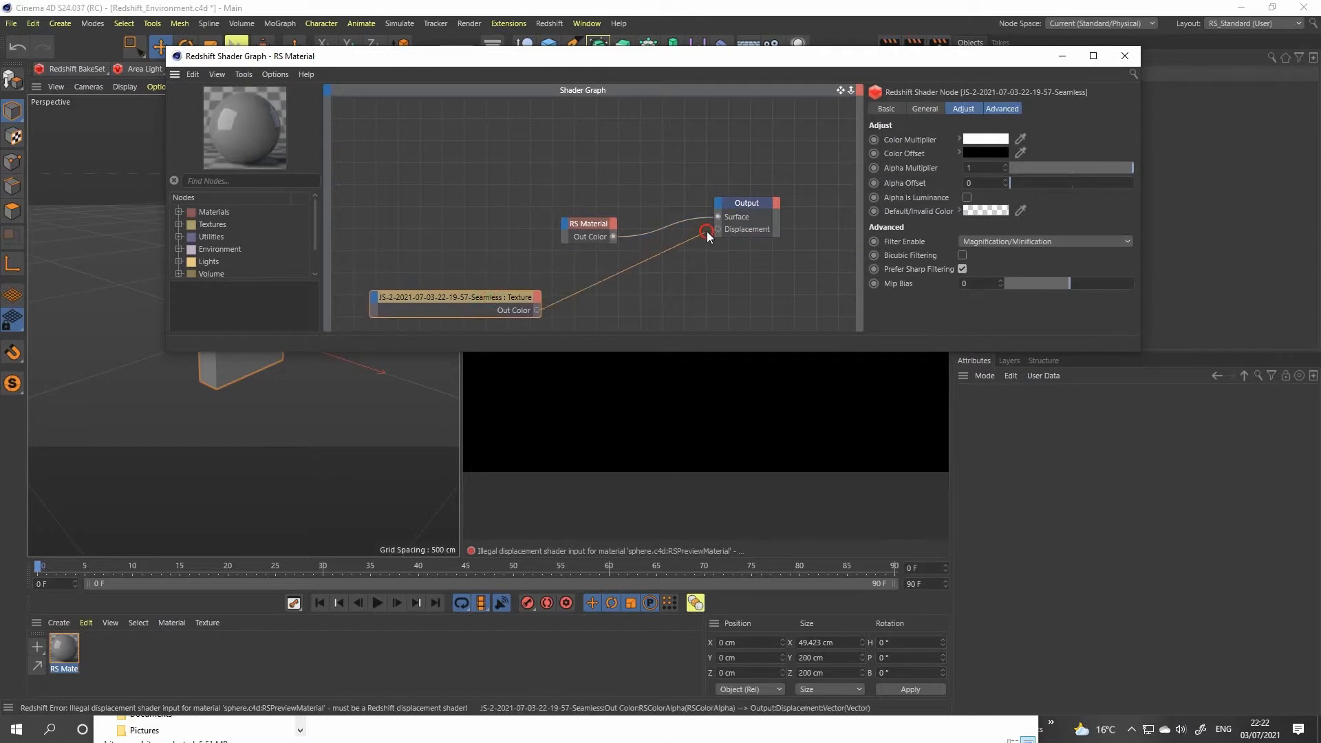
drag(710, 228, 441, 153)
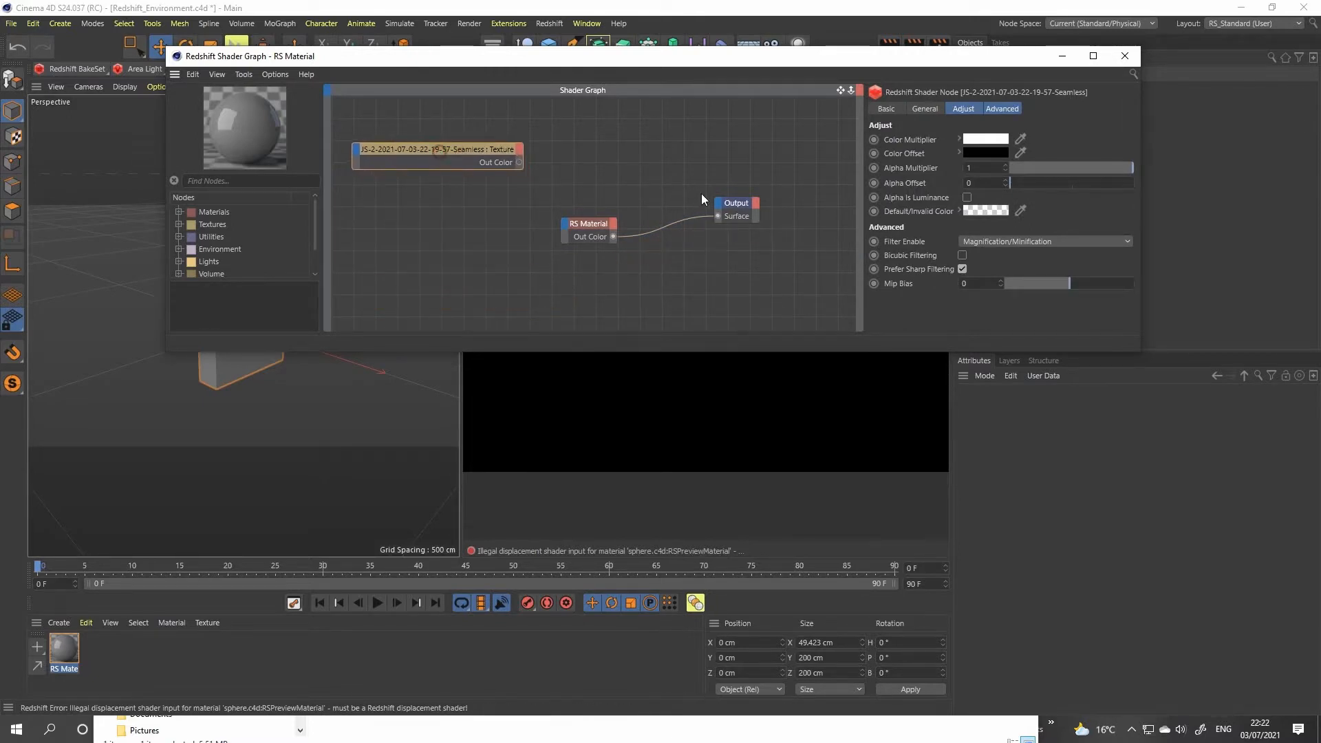
Find the Displacement utility node by searching for "displace" and add it to the shader graph
click(235, 180)
text(disp)
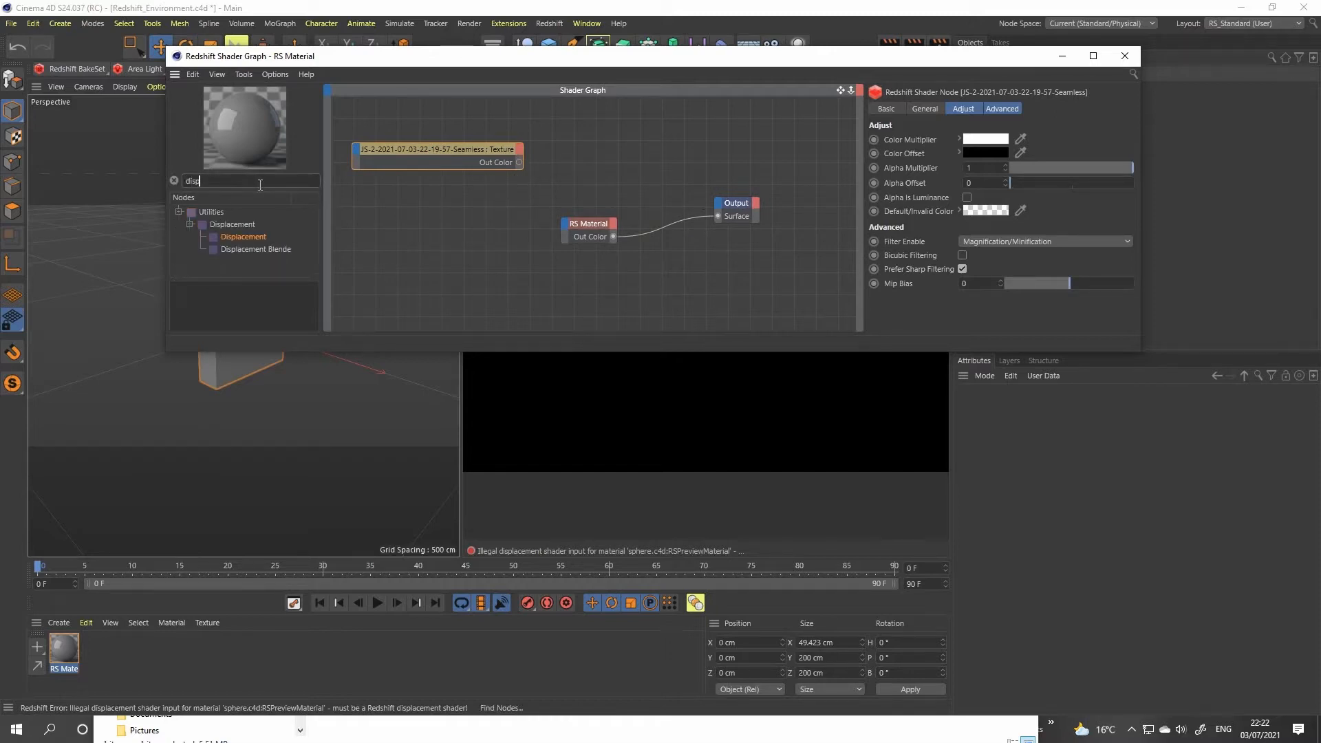
text(lacment)
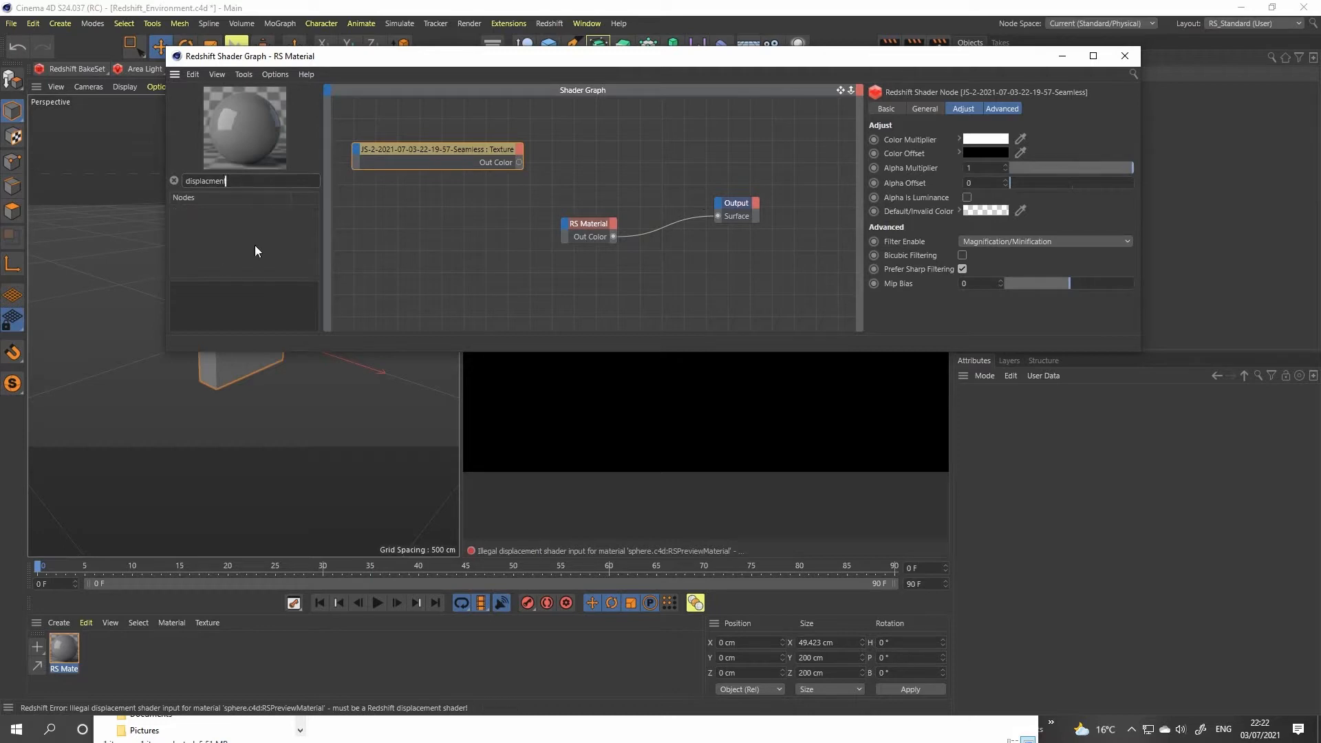
drag(243, 182, 202, 182)
text(lace)
drag(238, 237, 487, 255)
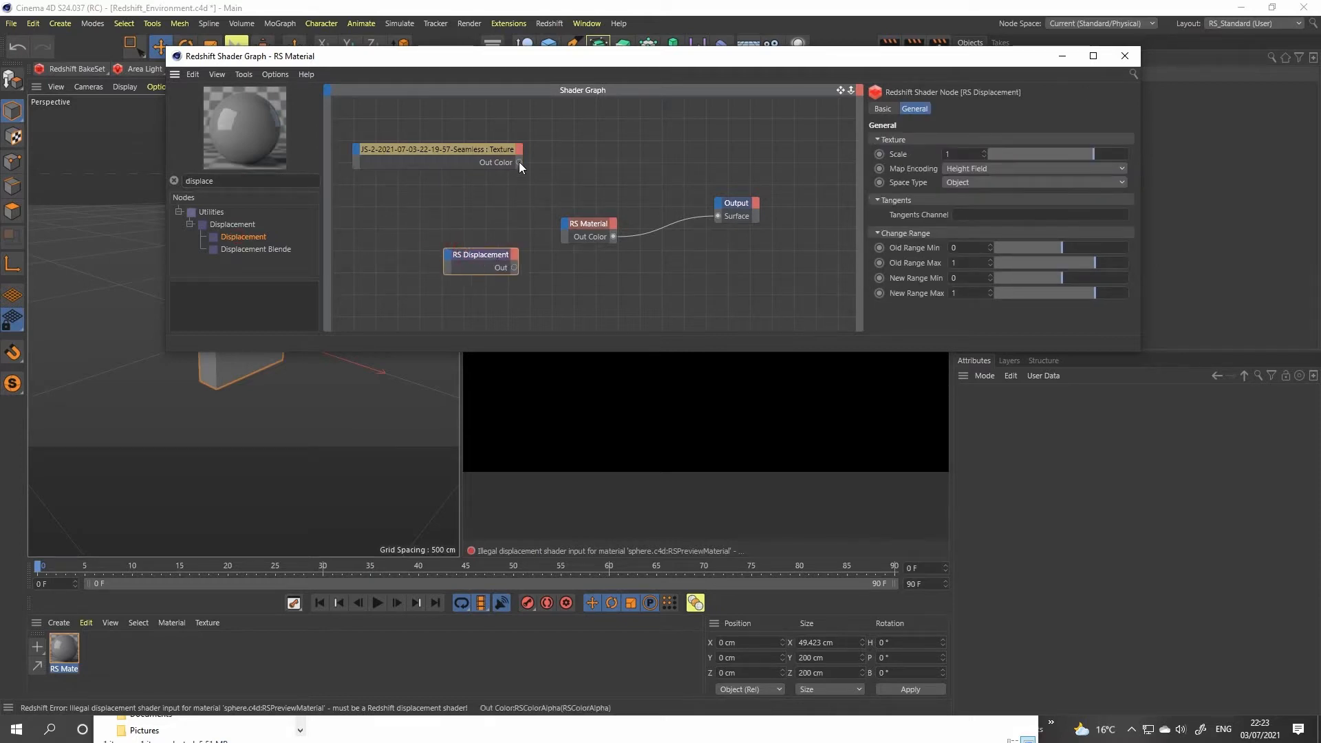
Connect the height map texture's Out Color to the RS Displacement node's Tex Map input and space the two nodes apart
drag(519, 162, 447, 254)
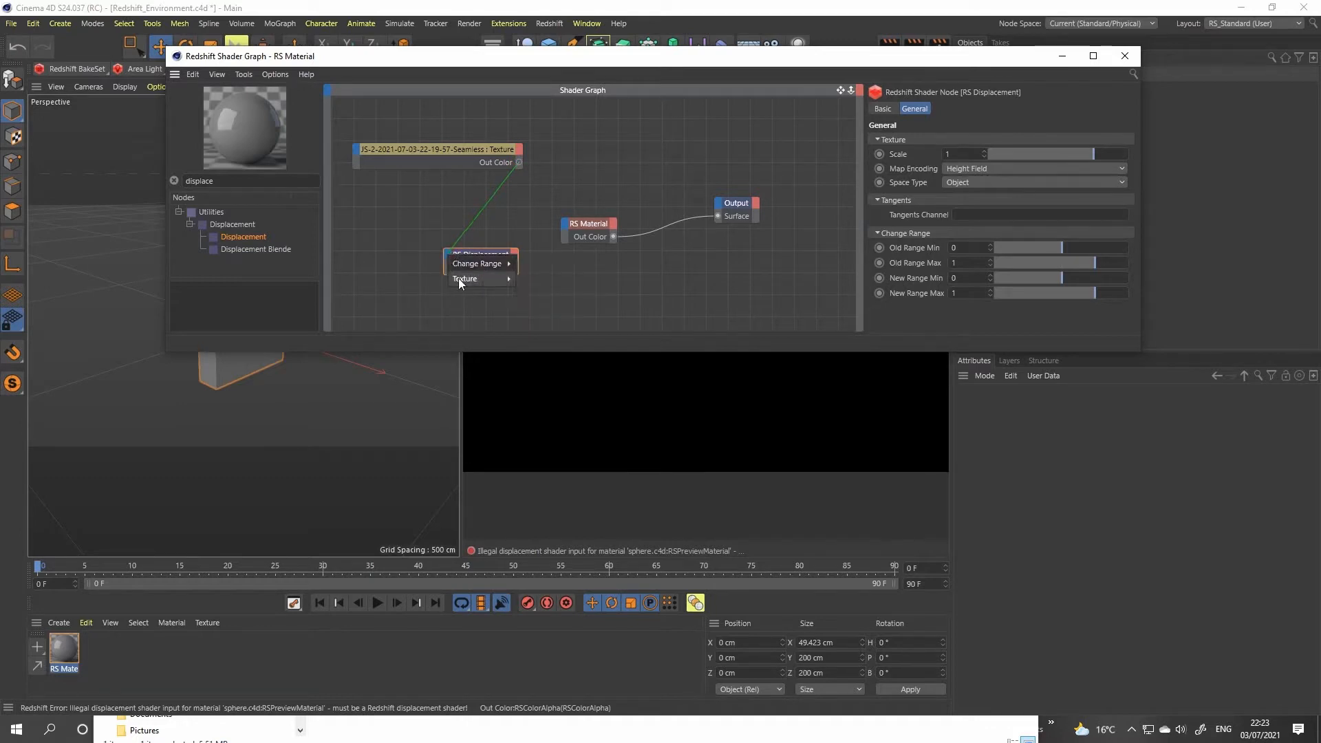
mouse_move(509, 277)
click(539, 278)
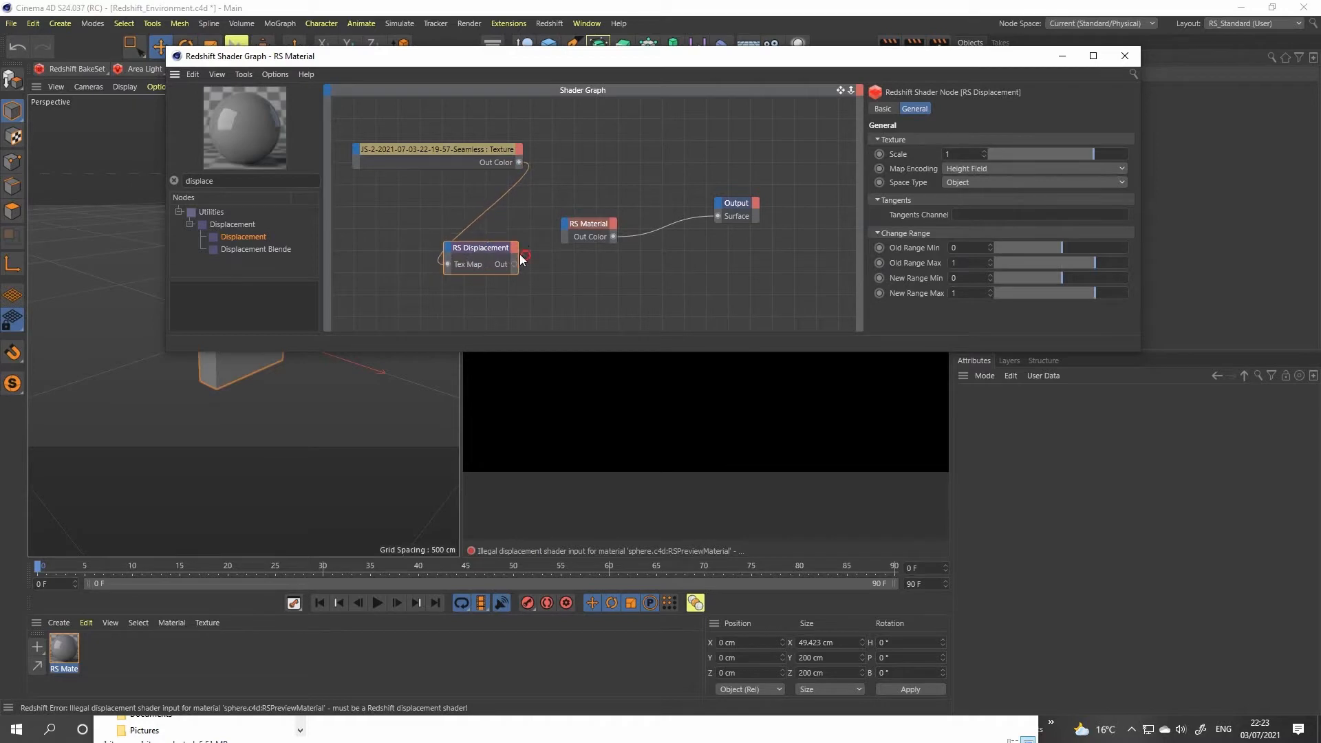
drag(488, 249, 530, 277)
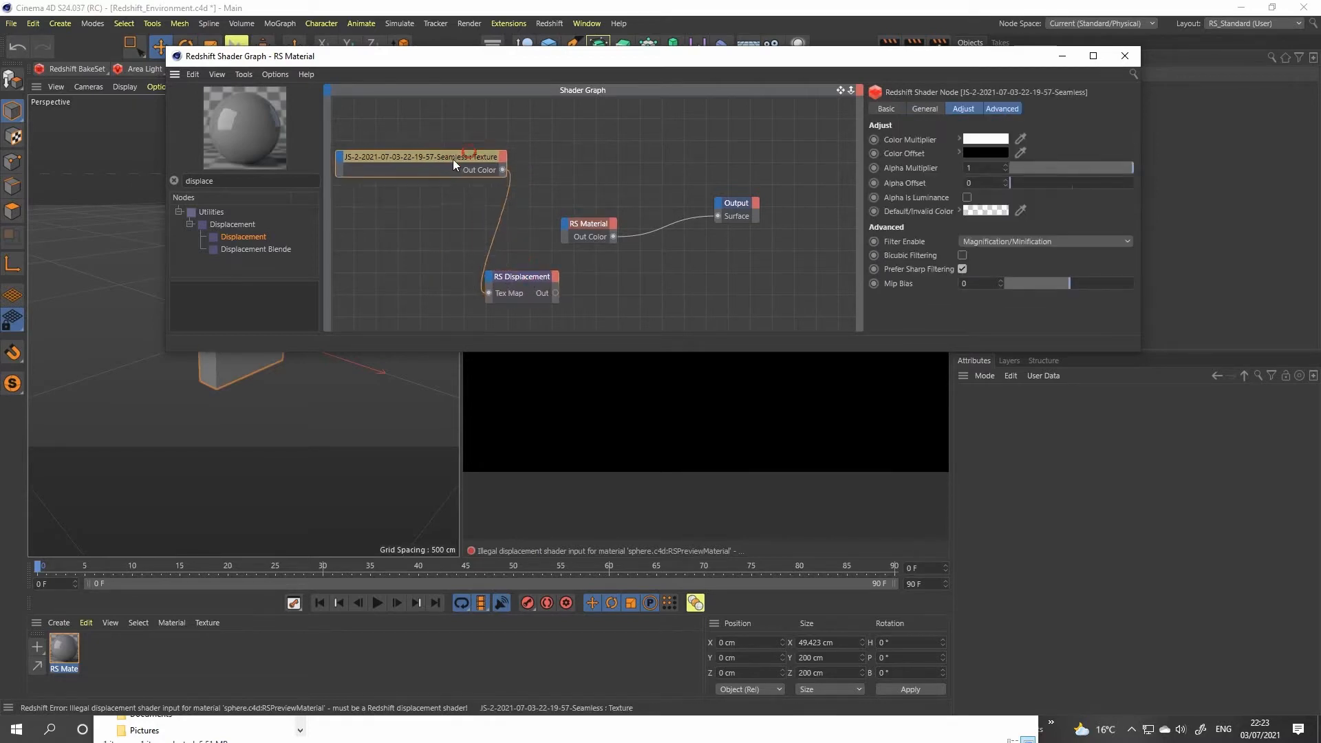
drag(452, 158, 434, 164)
Connect the RS Displacement node's Out to the Output node's Displacement input and tidy the node layout
drag(541, 278, 717, 202)
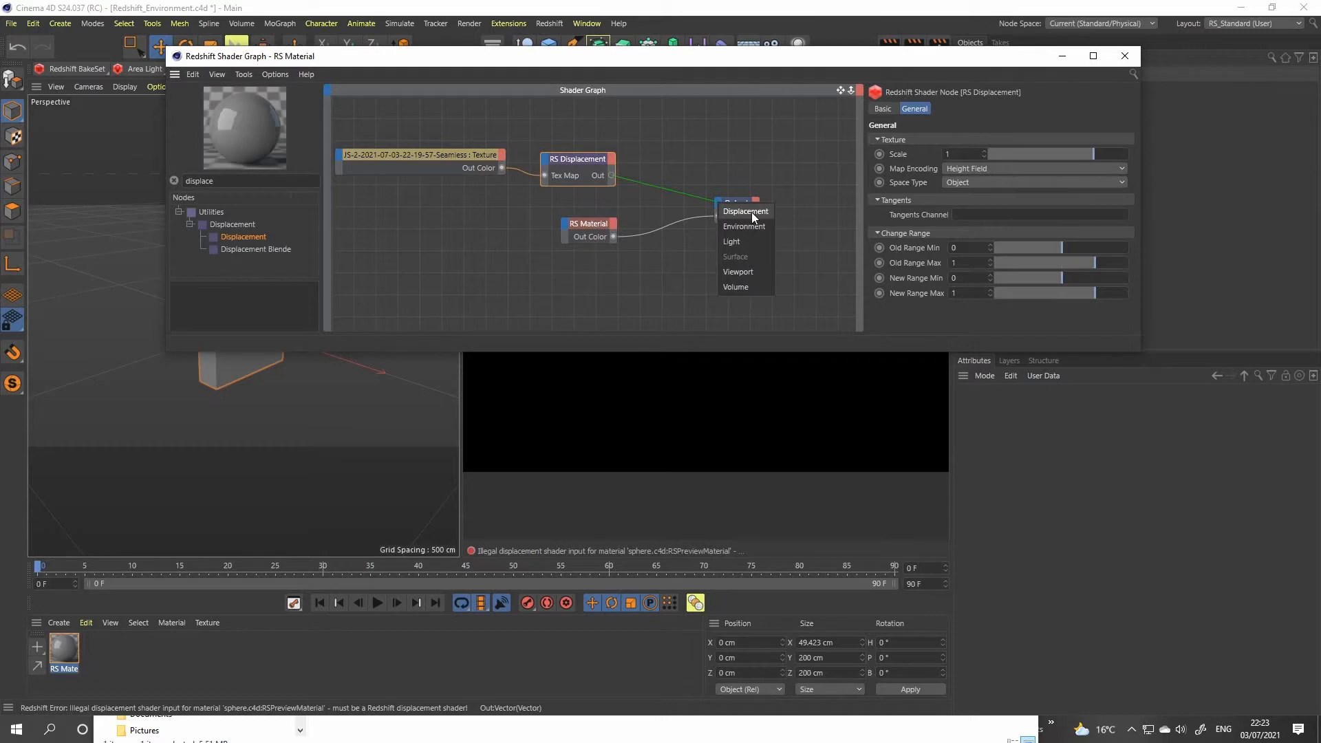
click(749, 212)
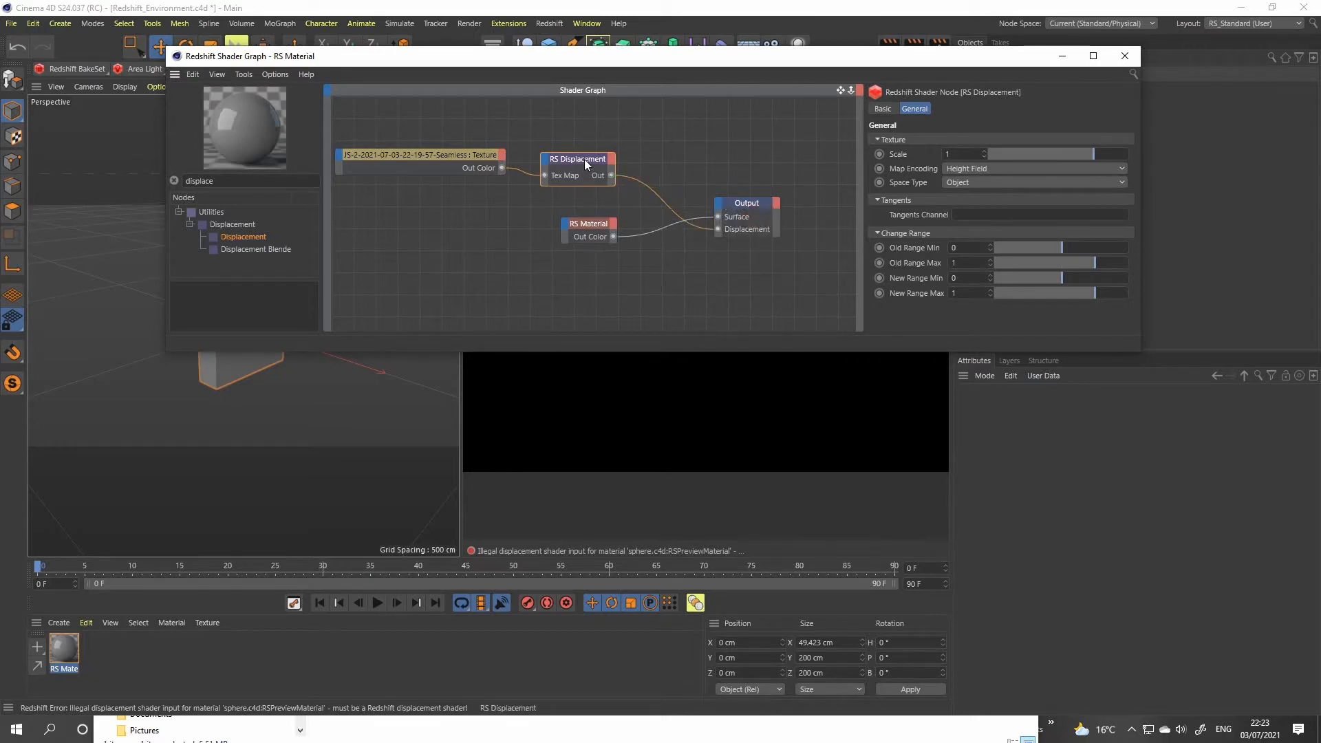
drag(584, 159, 560, 288)
drag(473, 158, 486, 155)
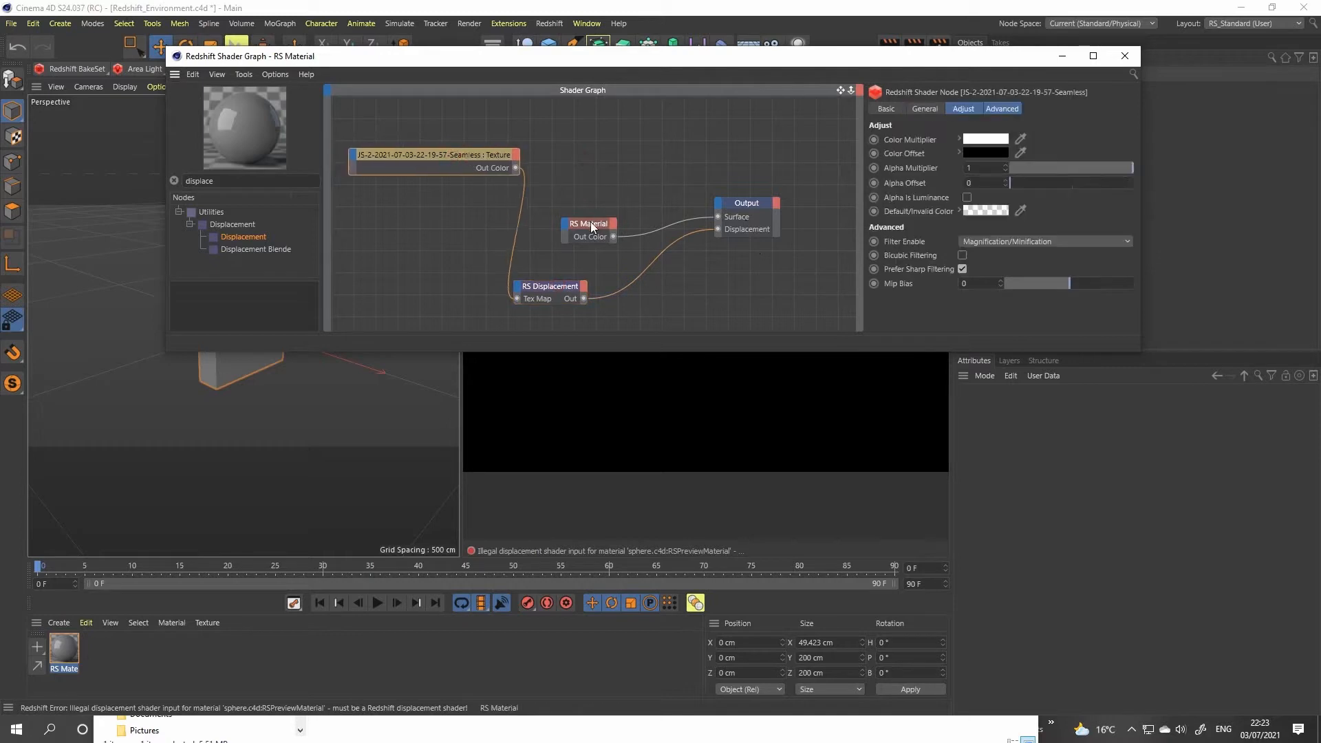
drag(590, 221, 609, 206)
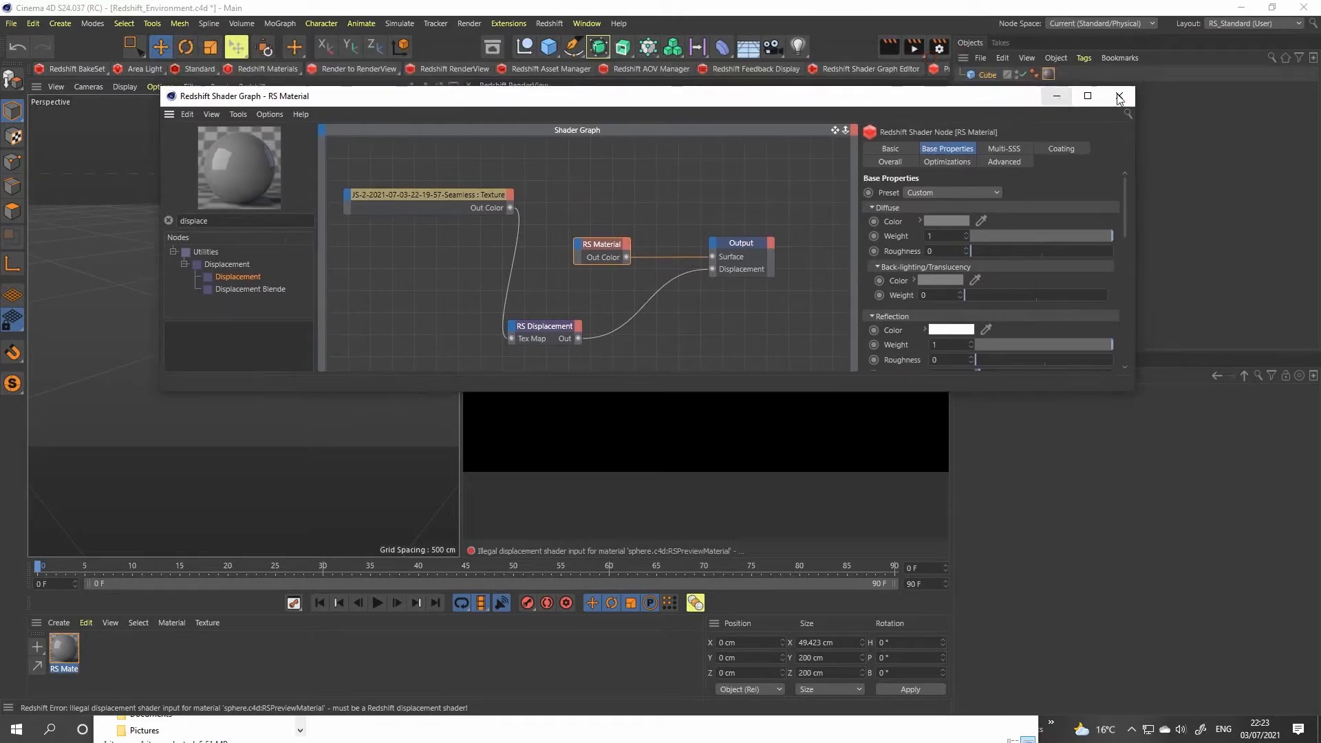
Close the shader graph, start the live Redshift render preview and select the cube
click(1118, 97)
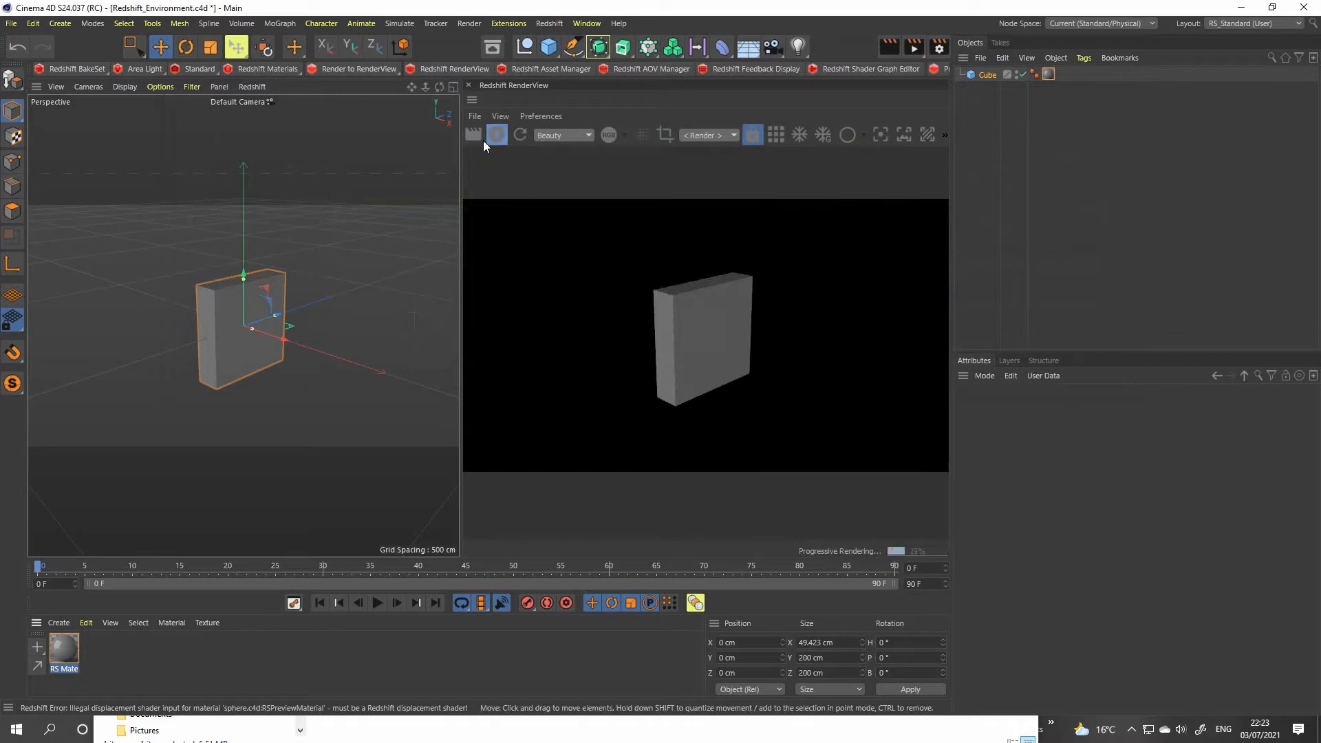
click(982, 80)
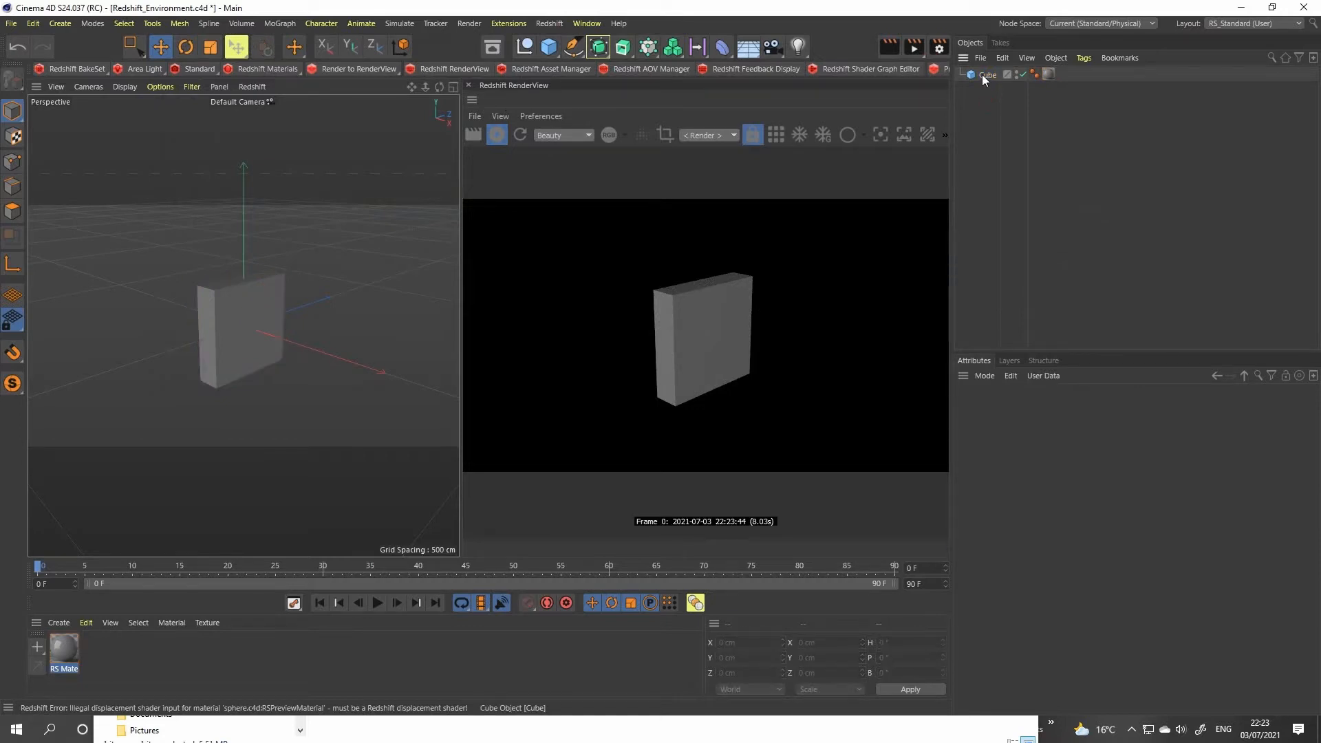
Add a Redshift Object tag to the cube, override its geometry settings and enable displacement
right_click(983, 74)
mouse_move(1074, 203)
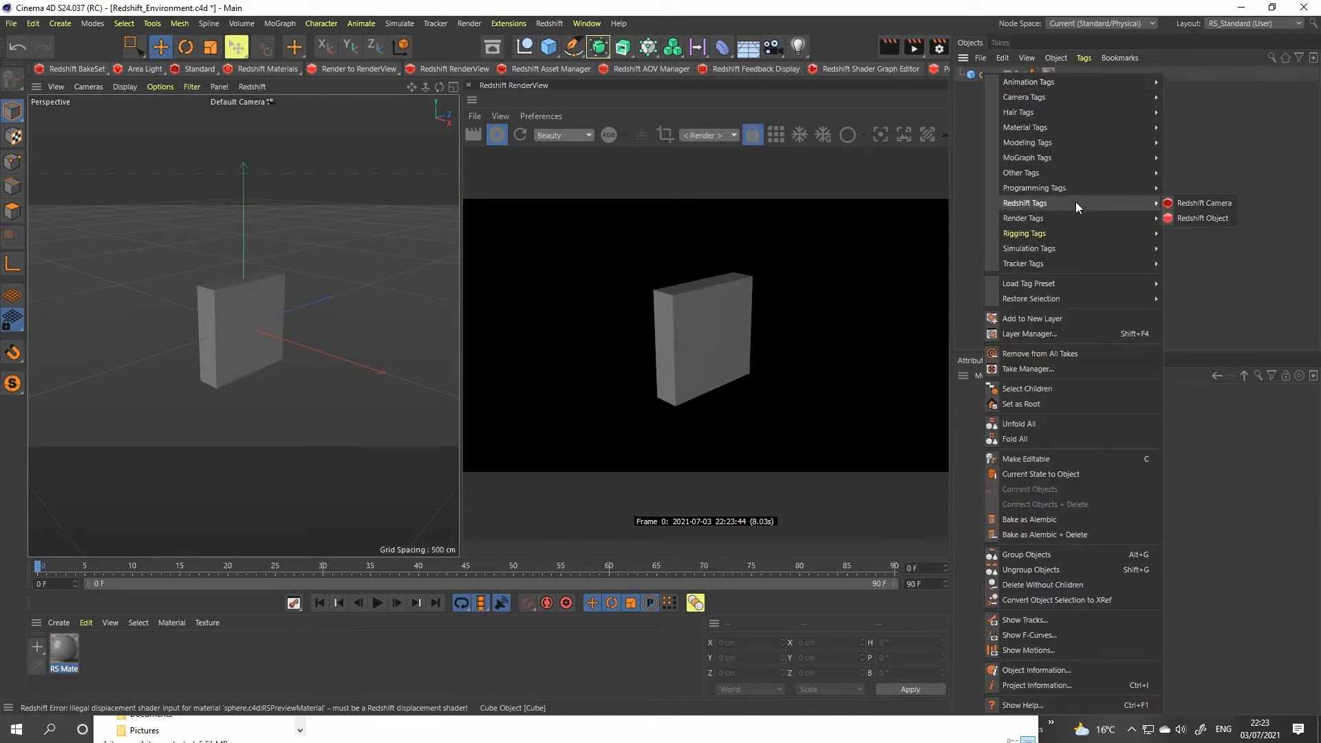
click(1203, 217)
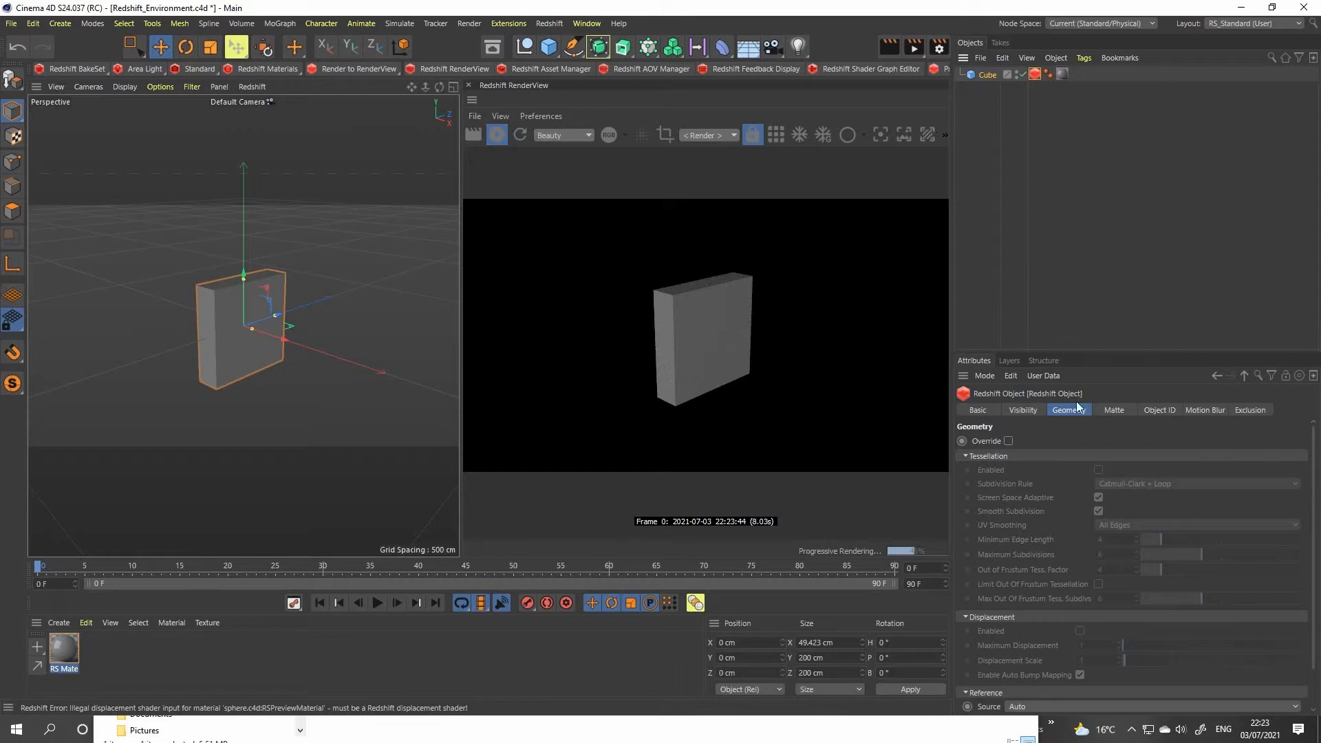
click(1008, 441)
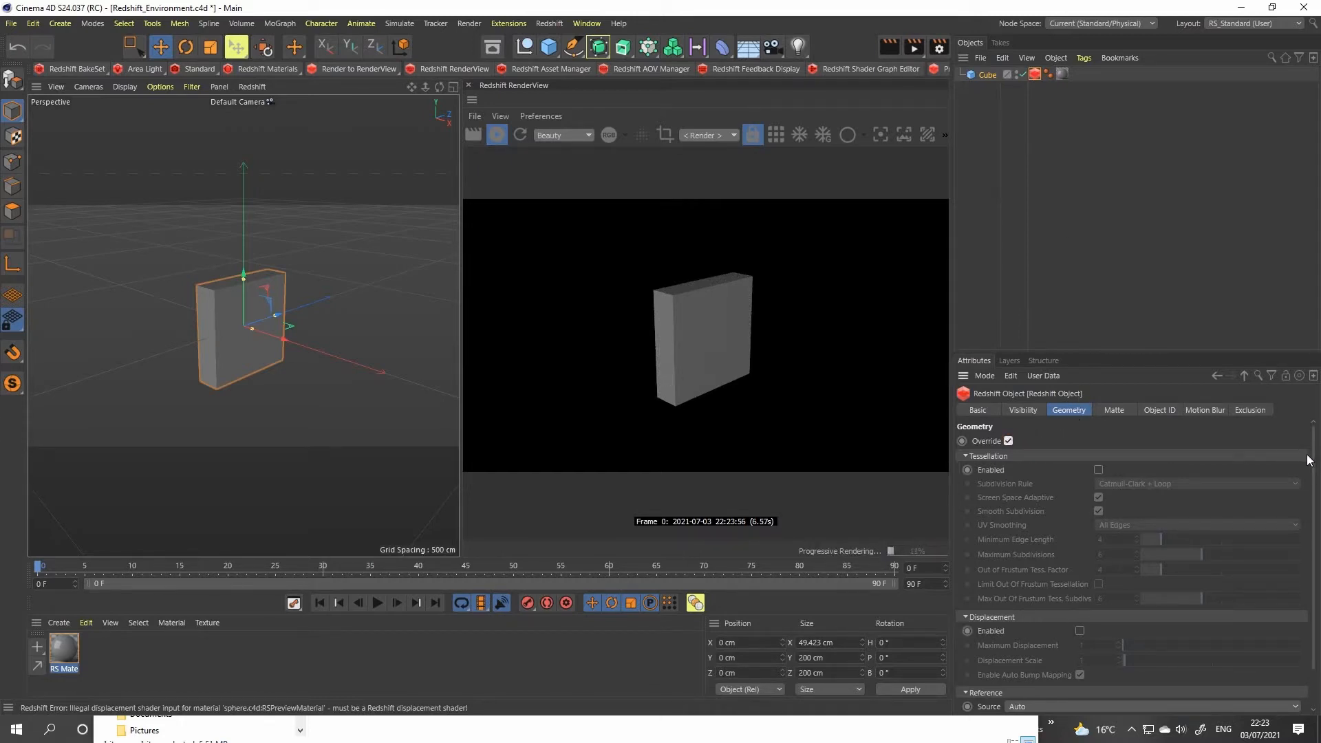
scroll(1308, 459, down, 3)
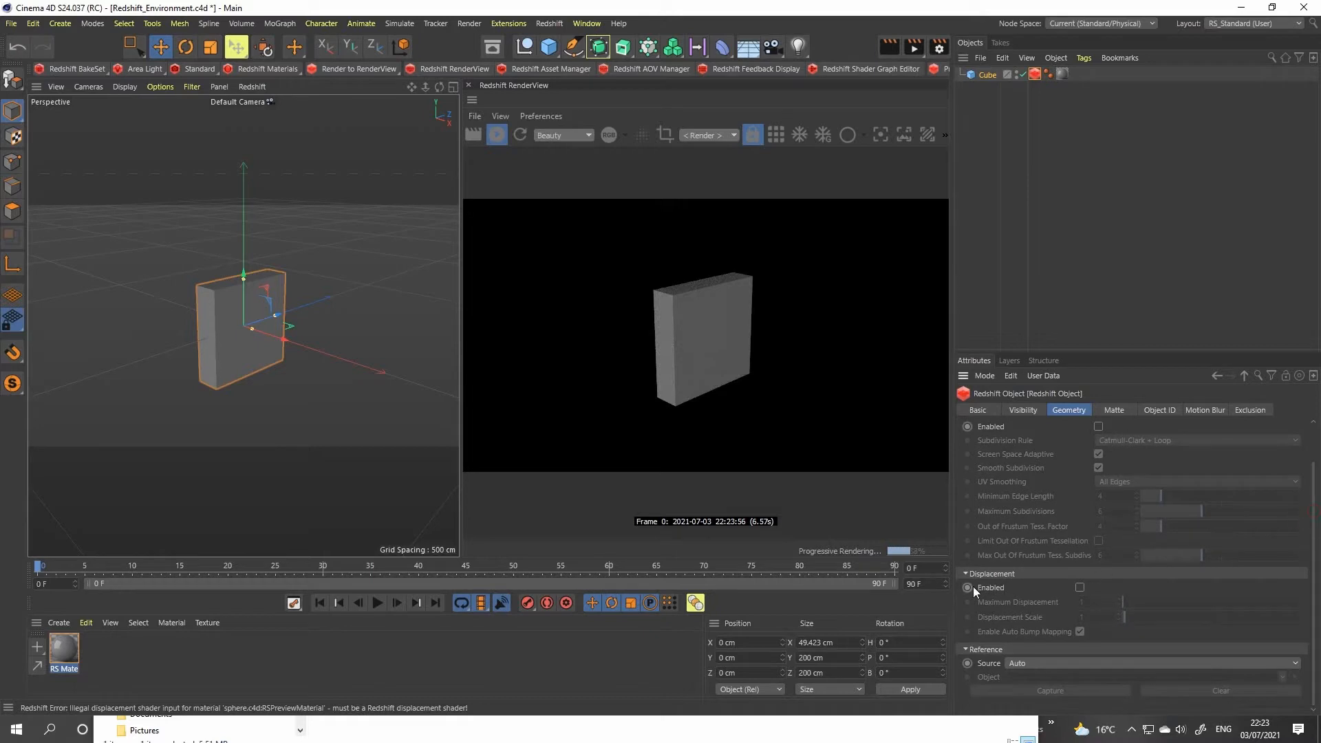
click(1080, 587)
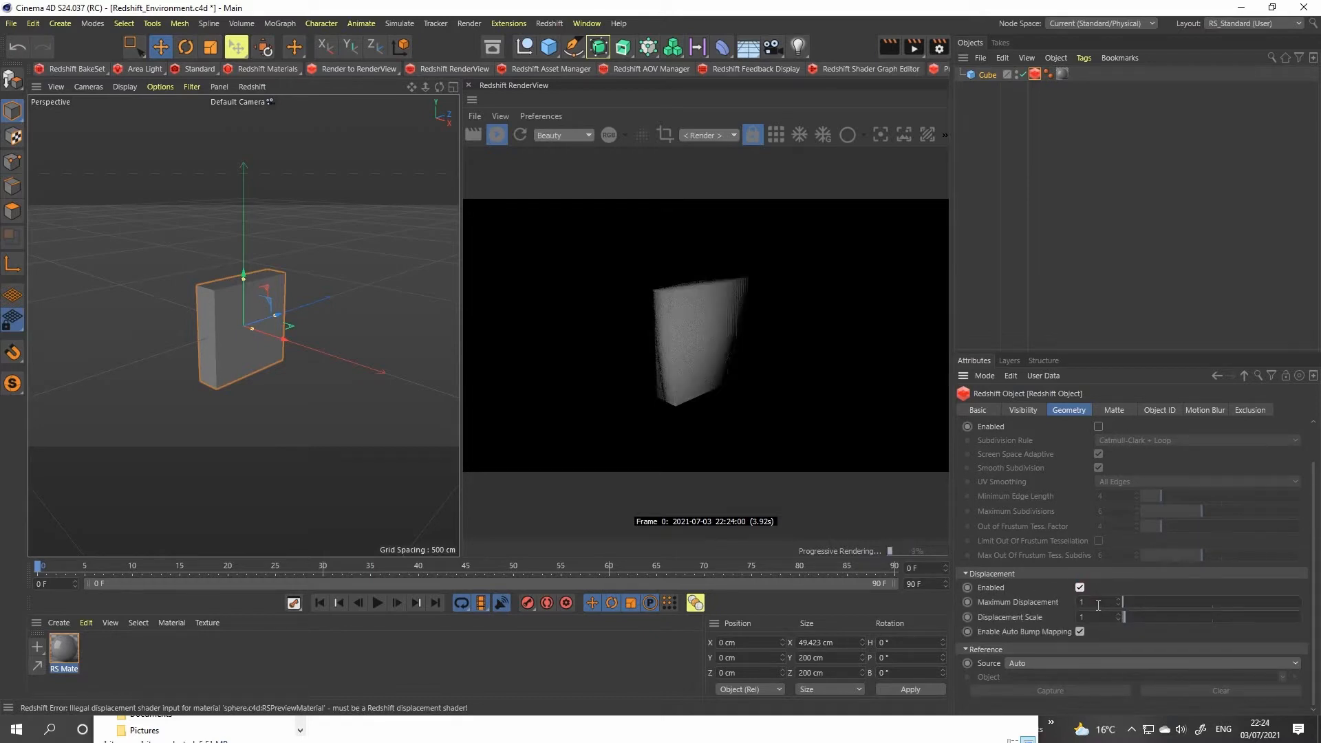
Set the cube's Y and Z segments to 200 each
scroll(302, 291, up, 6)
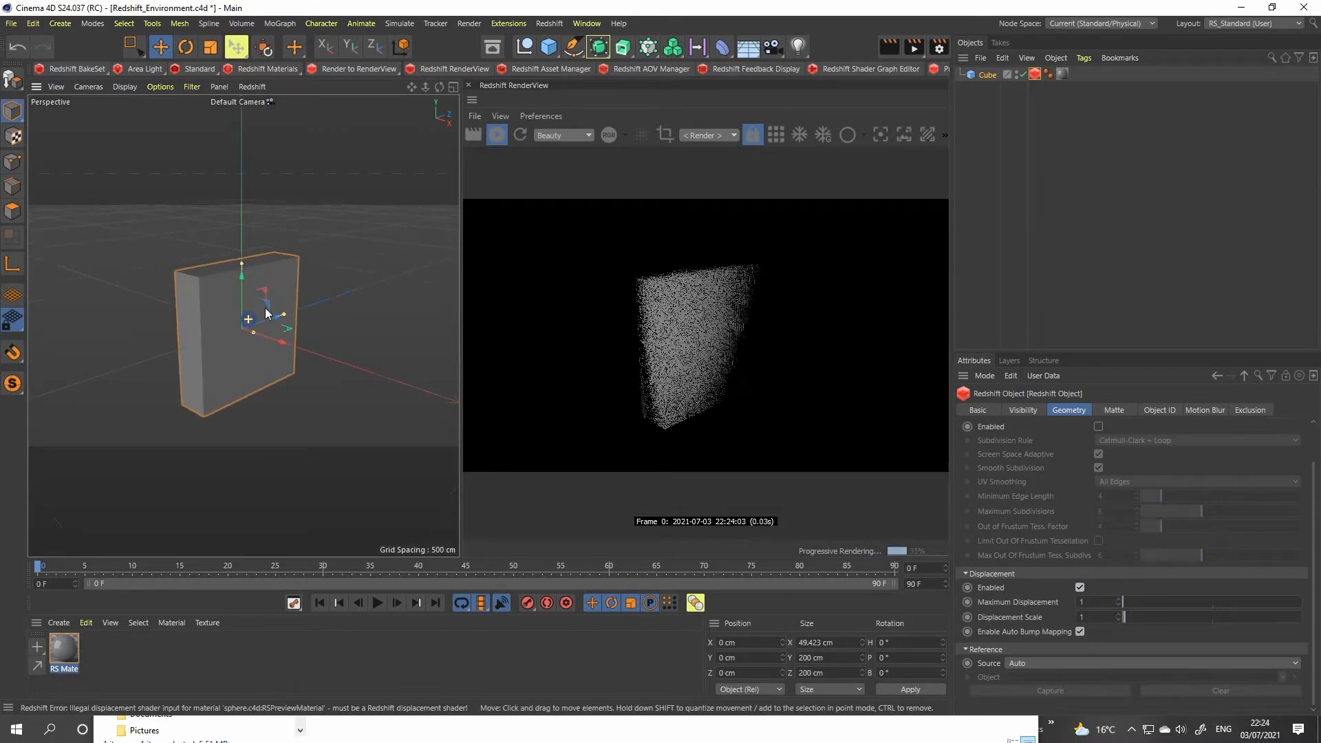
alt+drag(235, 343, 247, 338)
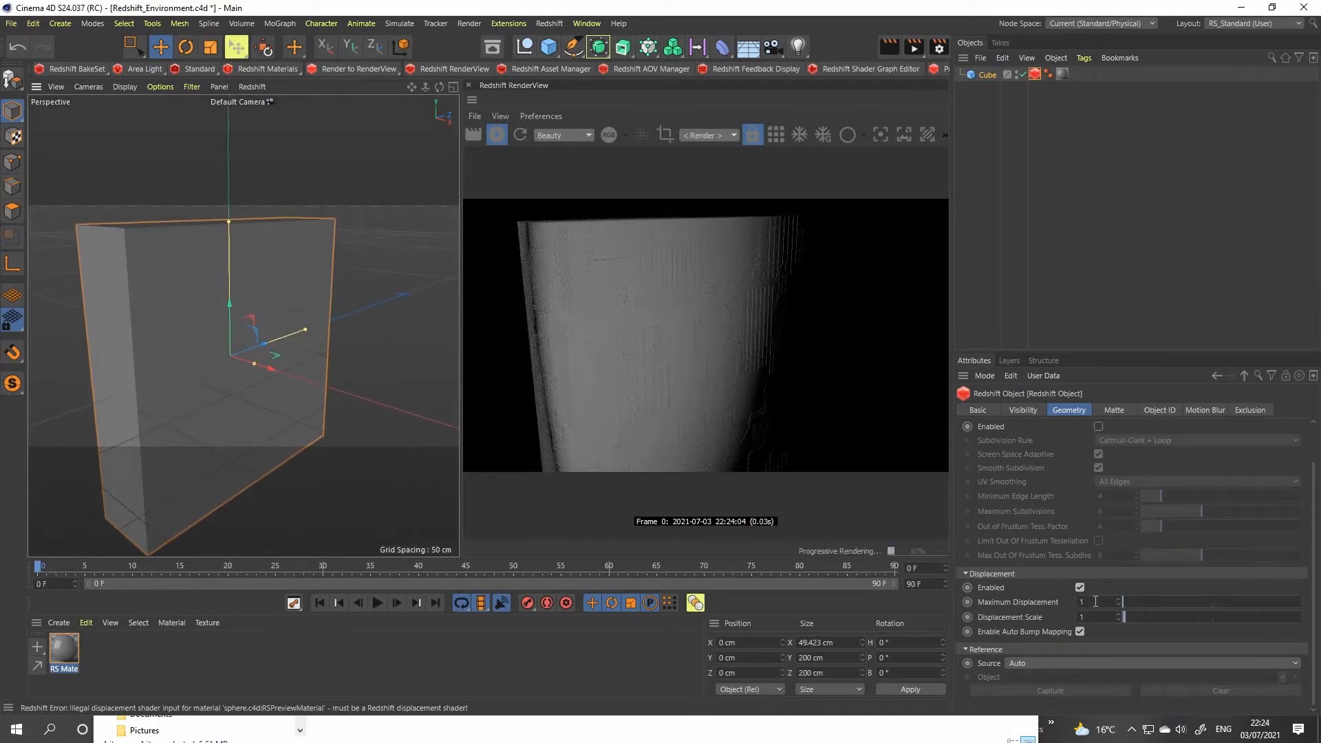
click(980, 76)
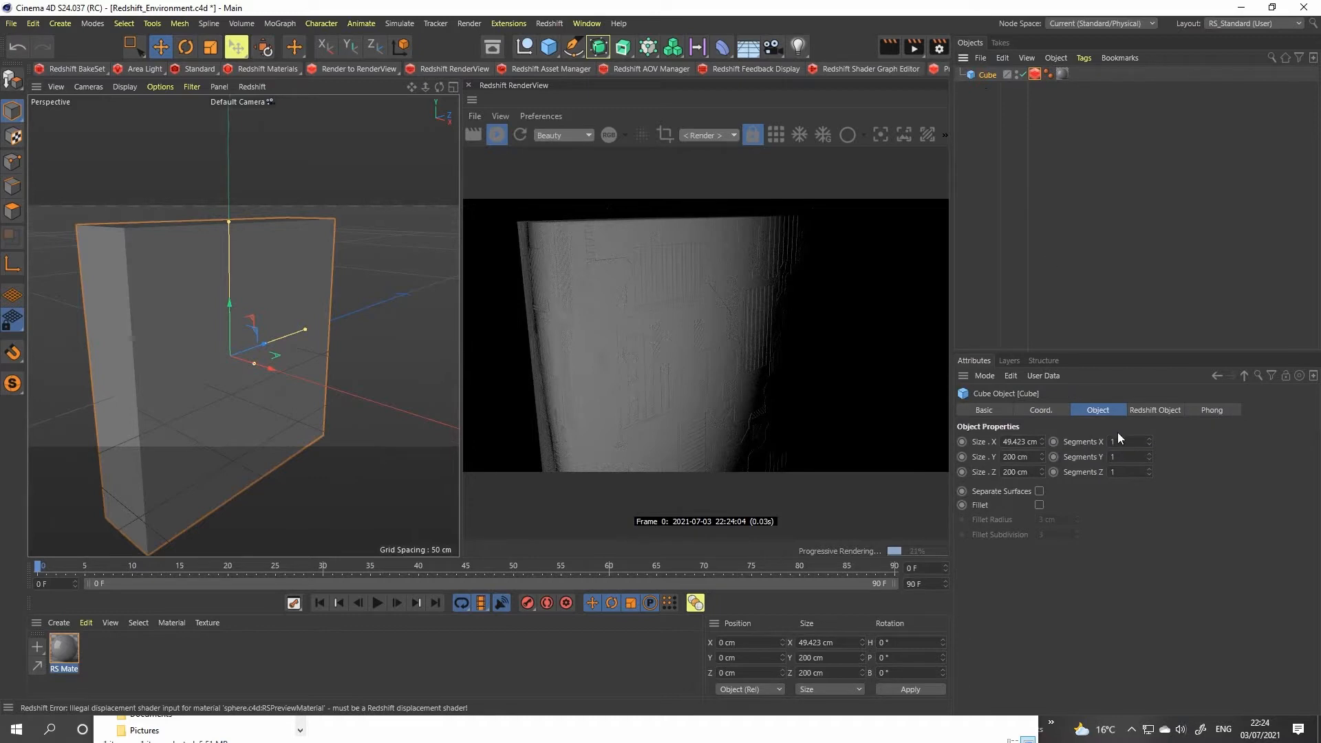
click(1128, 458)
text(200)
key(Tab)
text(2)
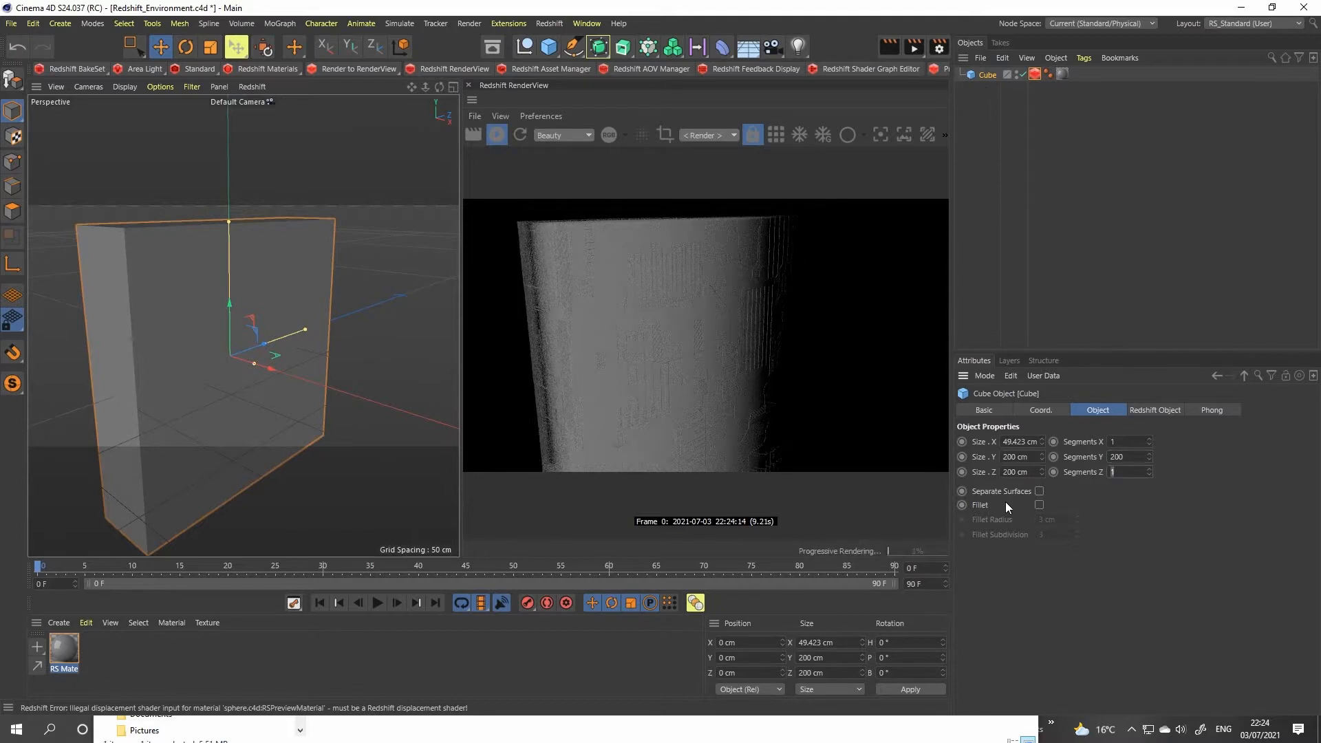
text(00)
key(Return)
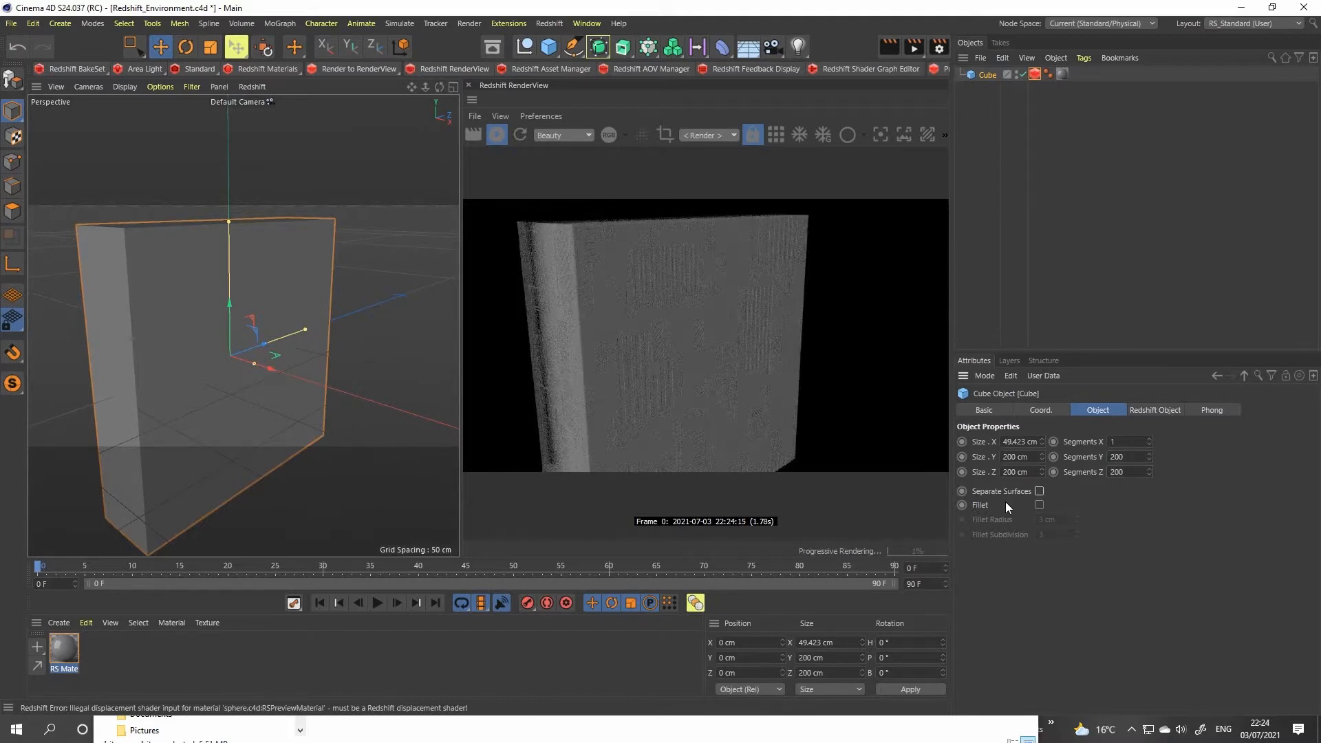
Set the Redshift Object tag's Maximum Displacement and Displacement Scale to 10 each
click(1035, 74)
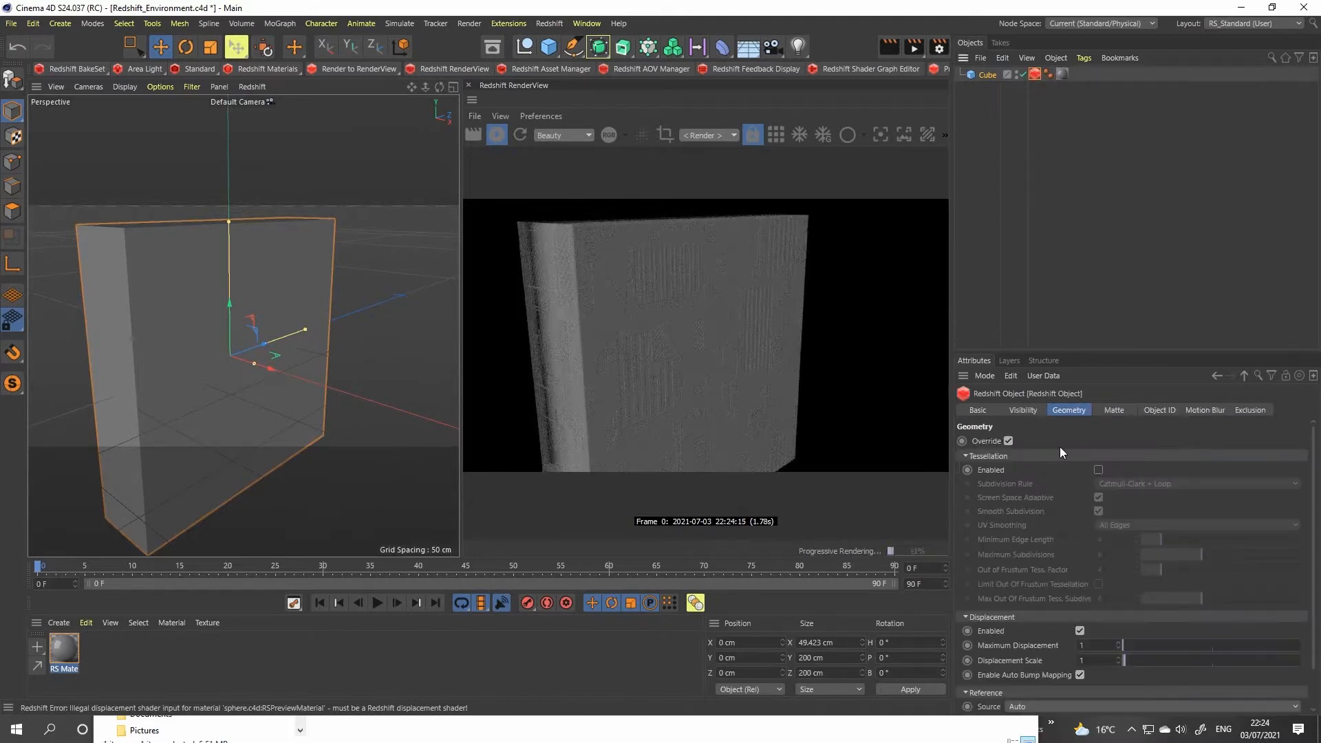
click(1102, 646)
text(10)
key(Tab)
text(10)
key(Return)
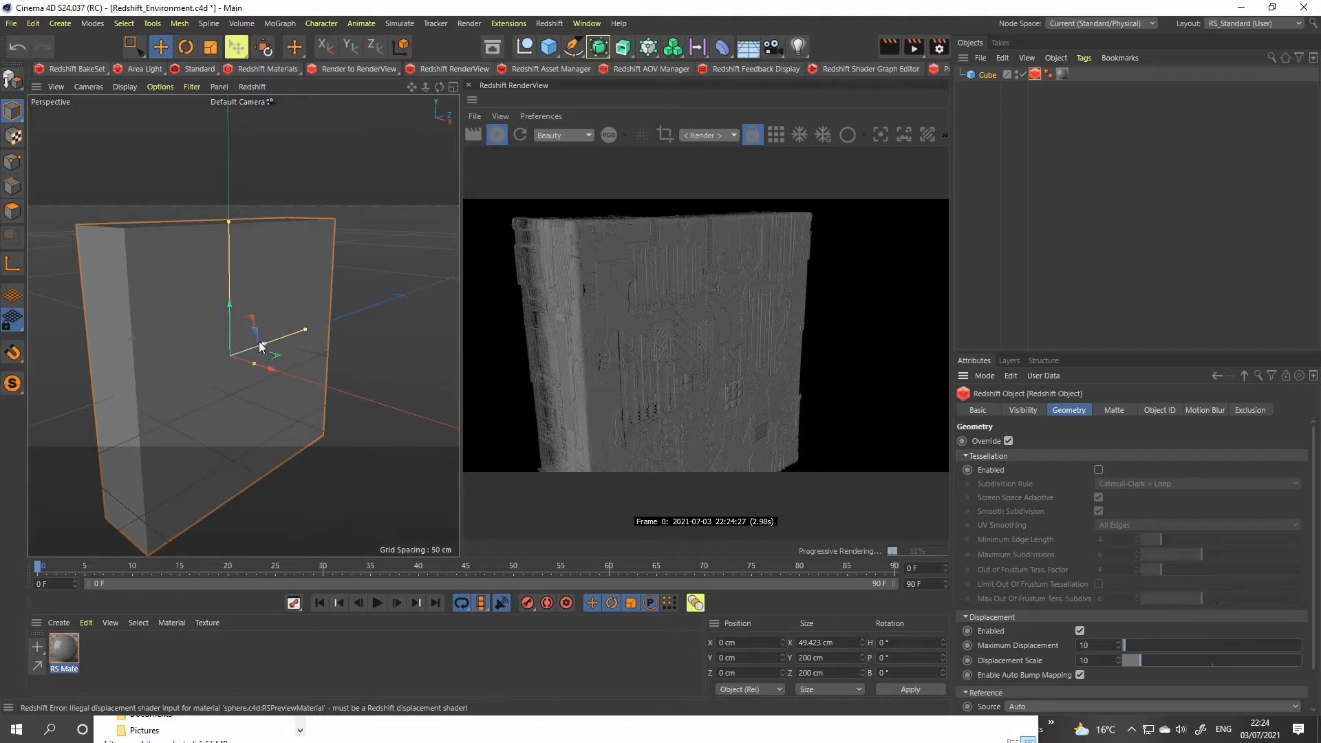
Add a Redshift area light and move it away from the cube to about 167 cm along Z
scroll(255, 320, down, 5)
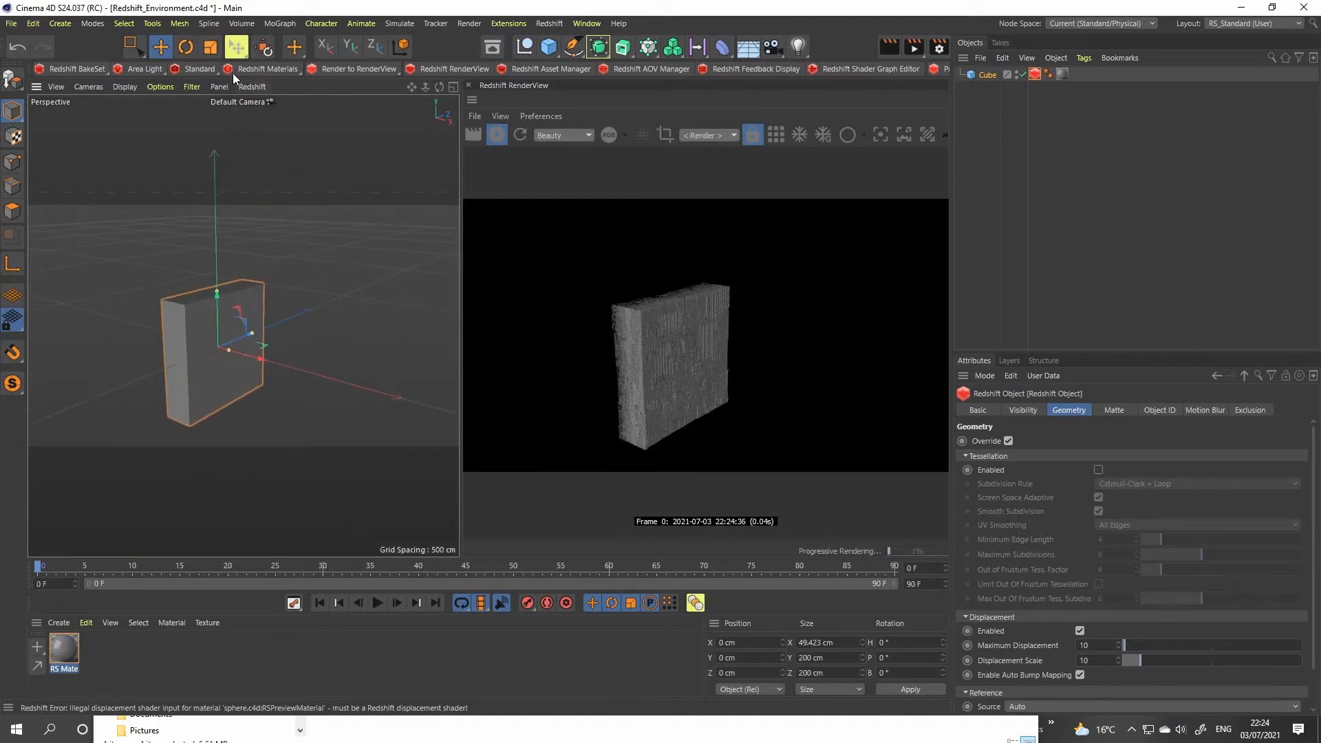
click(138, 68)
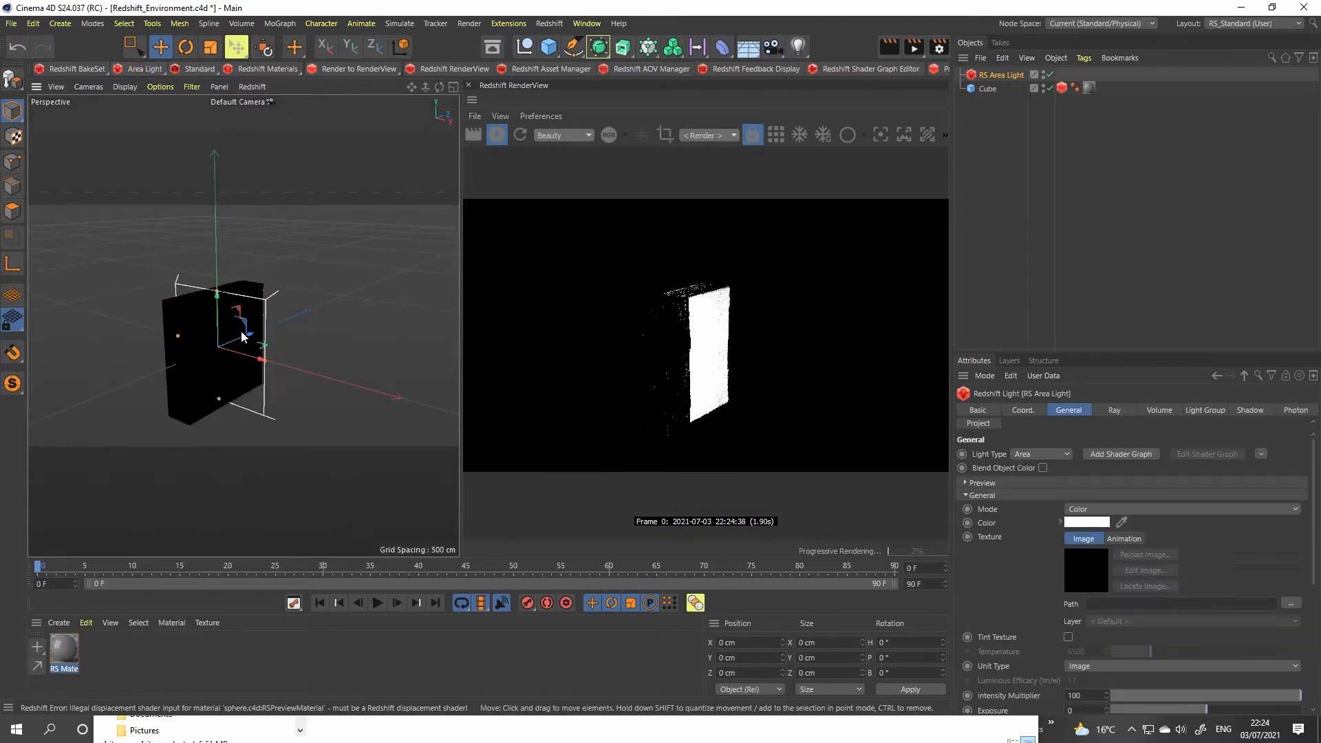
drag(249, 334, 303, 284)
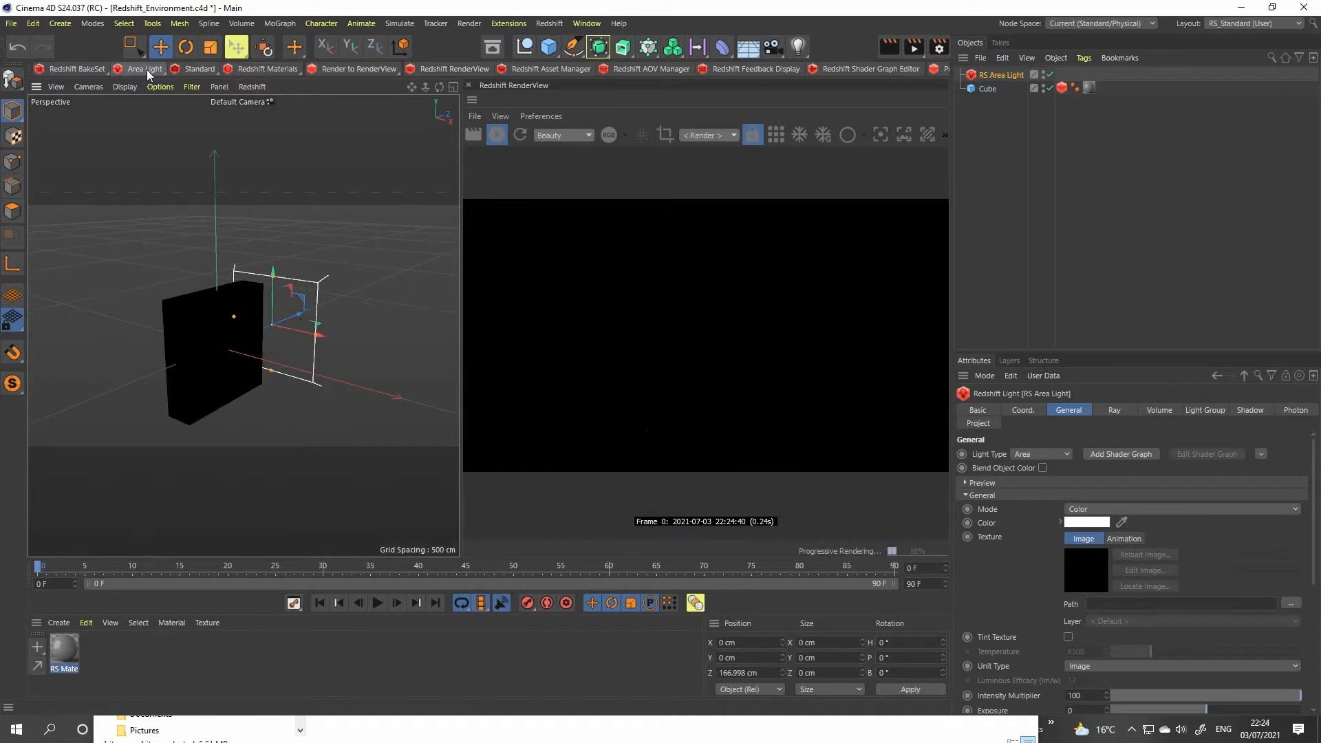
click(143, 68)
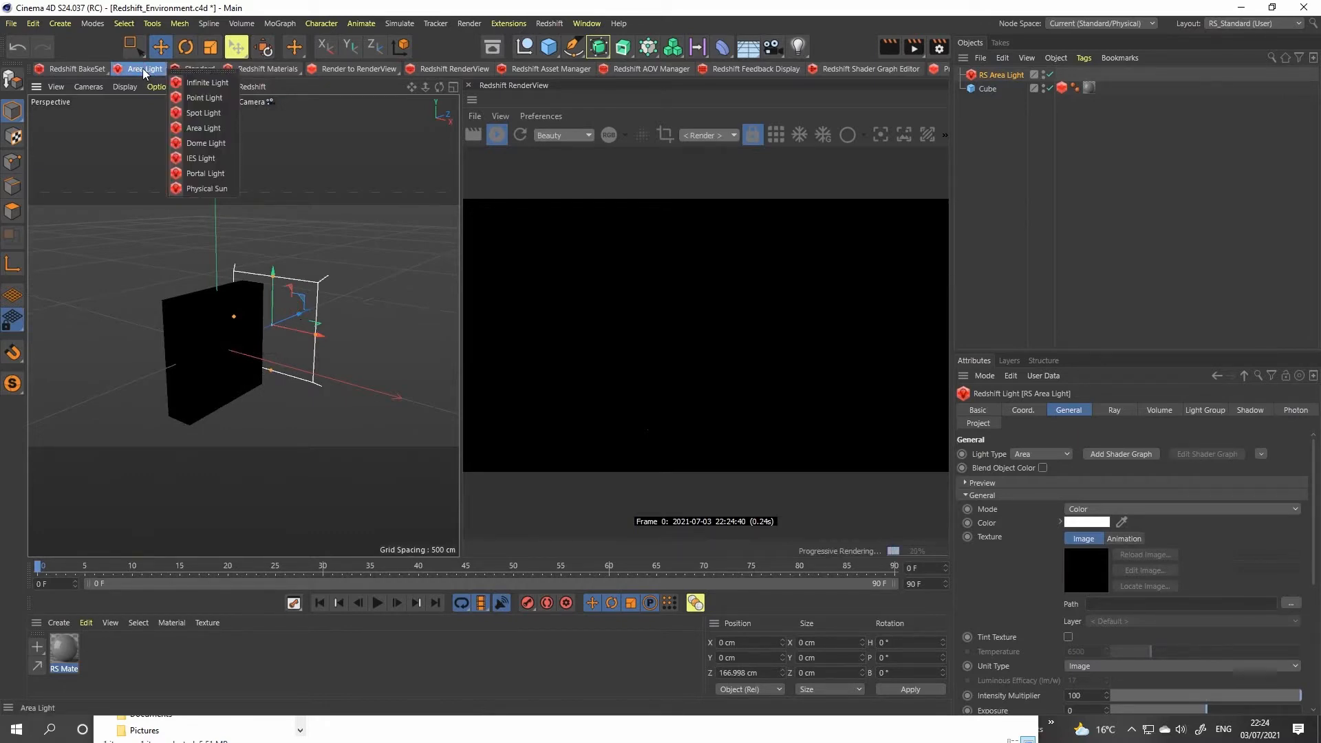
click(204, 128)
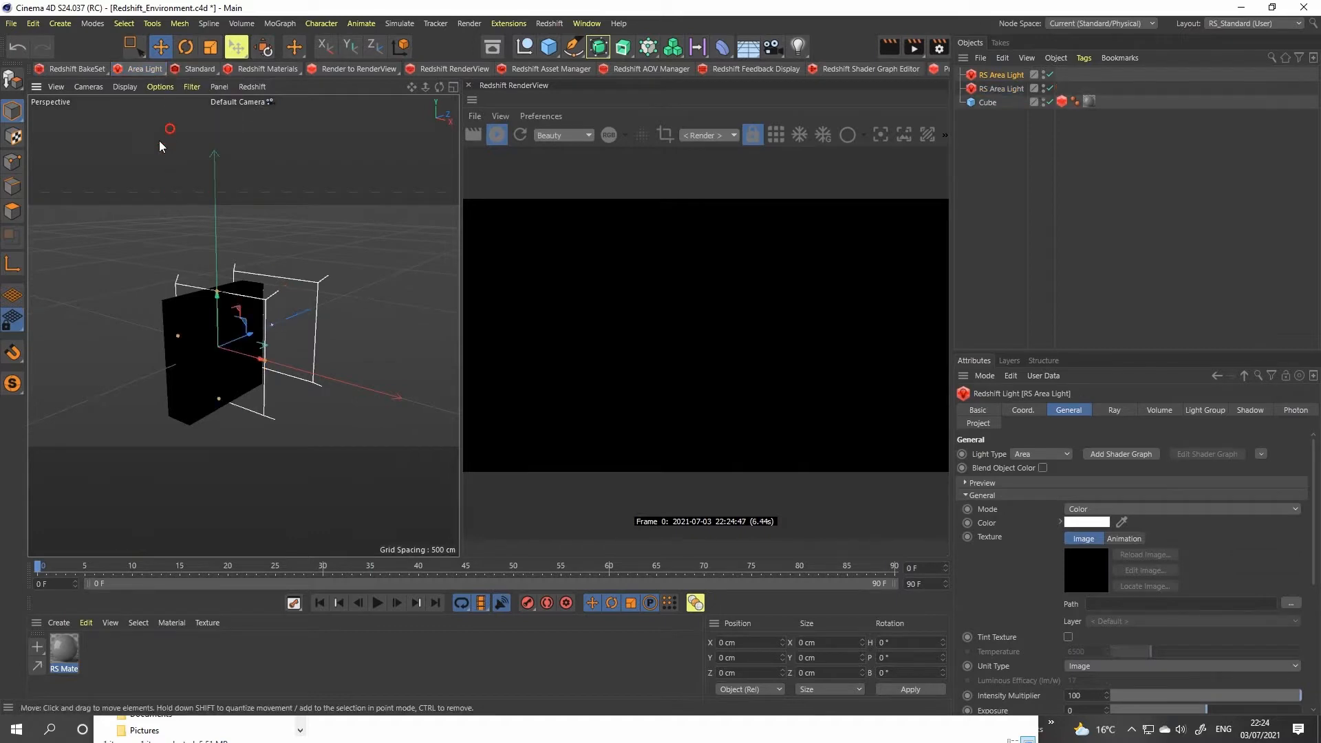
key(ctrl+z)
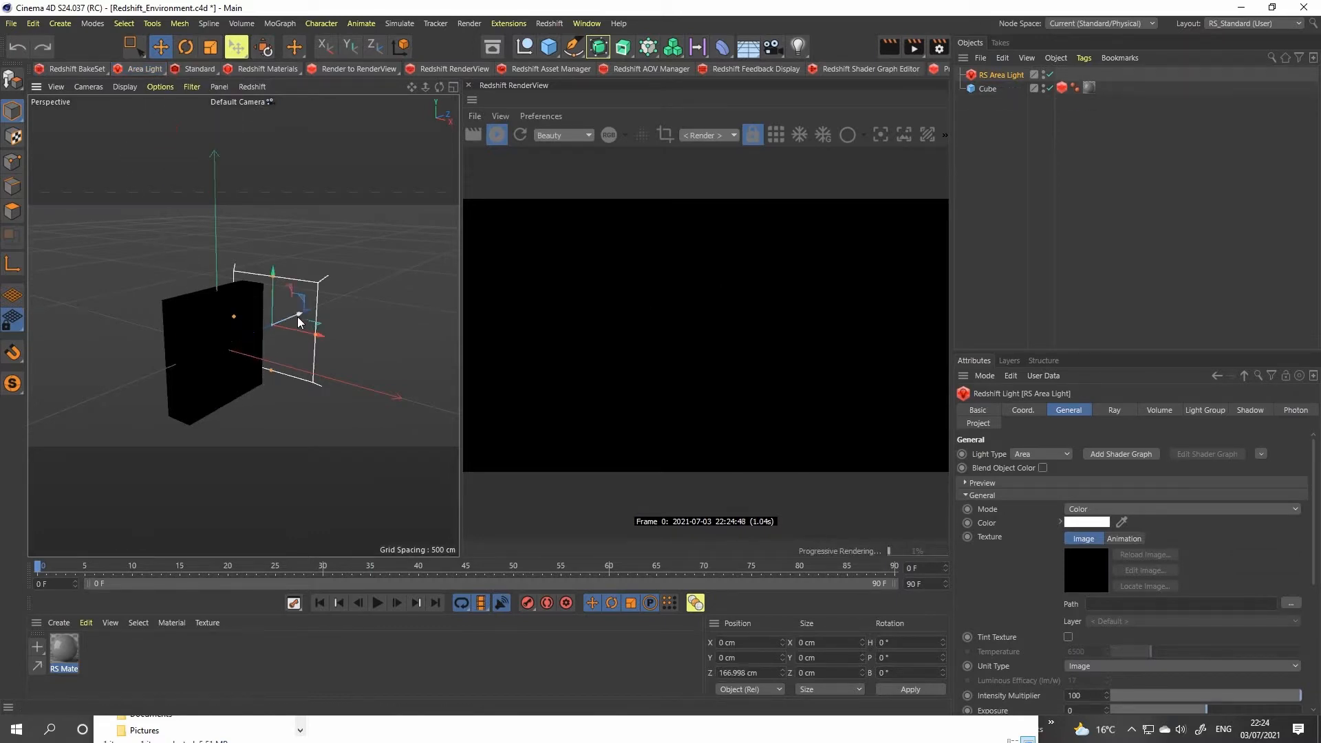
Move the area light farther from the cube, to about 279 cm along Z
drag(295, 318, 309, 311)
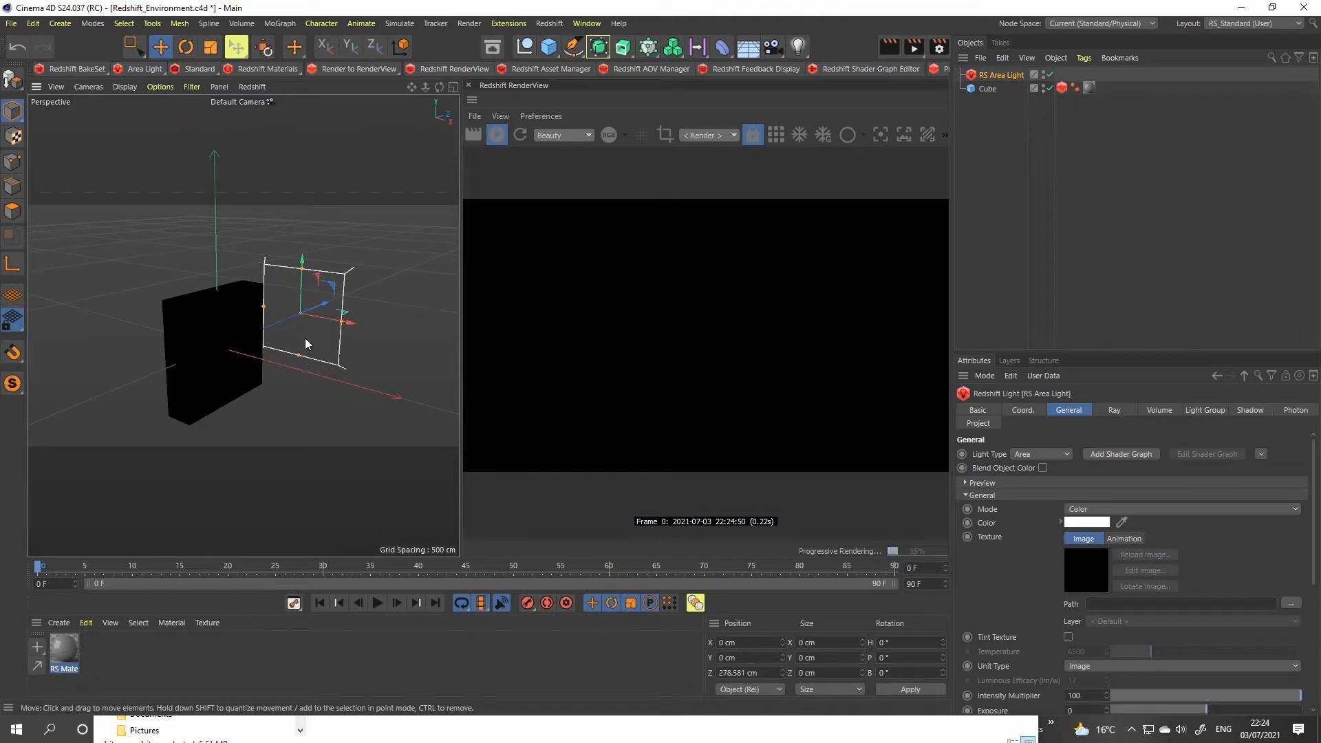
Try rotating the area light to a pitch of -180° and undo the rotation
key(r)
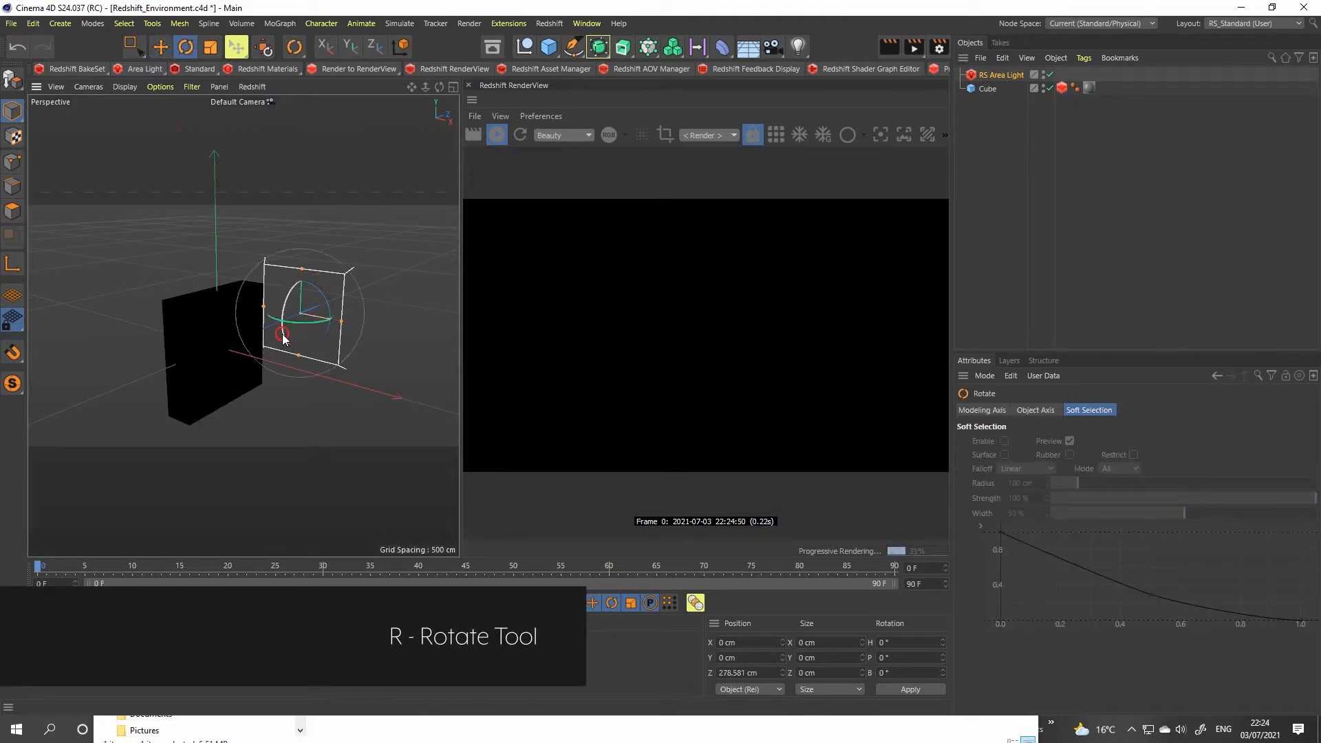
drag(283, 337, 332, 275)
key(space)
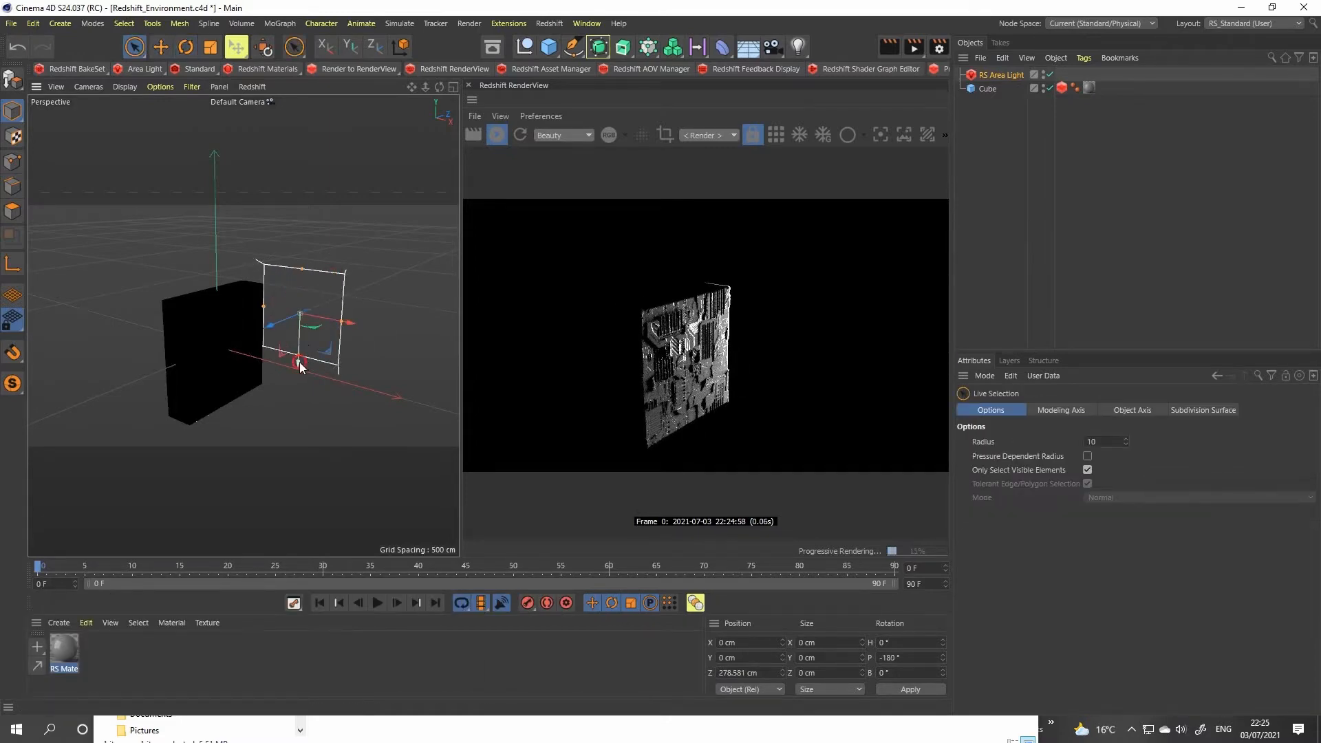
key(ctrl+z)
key(ctrl+z)
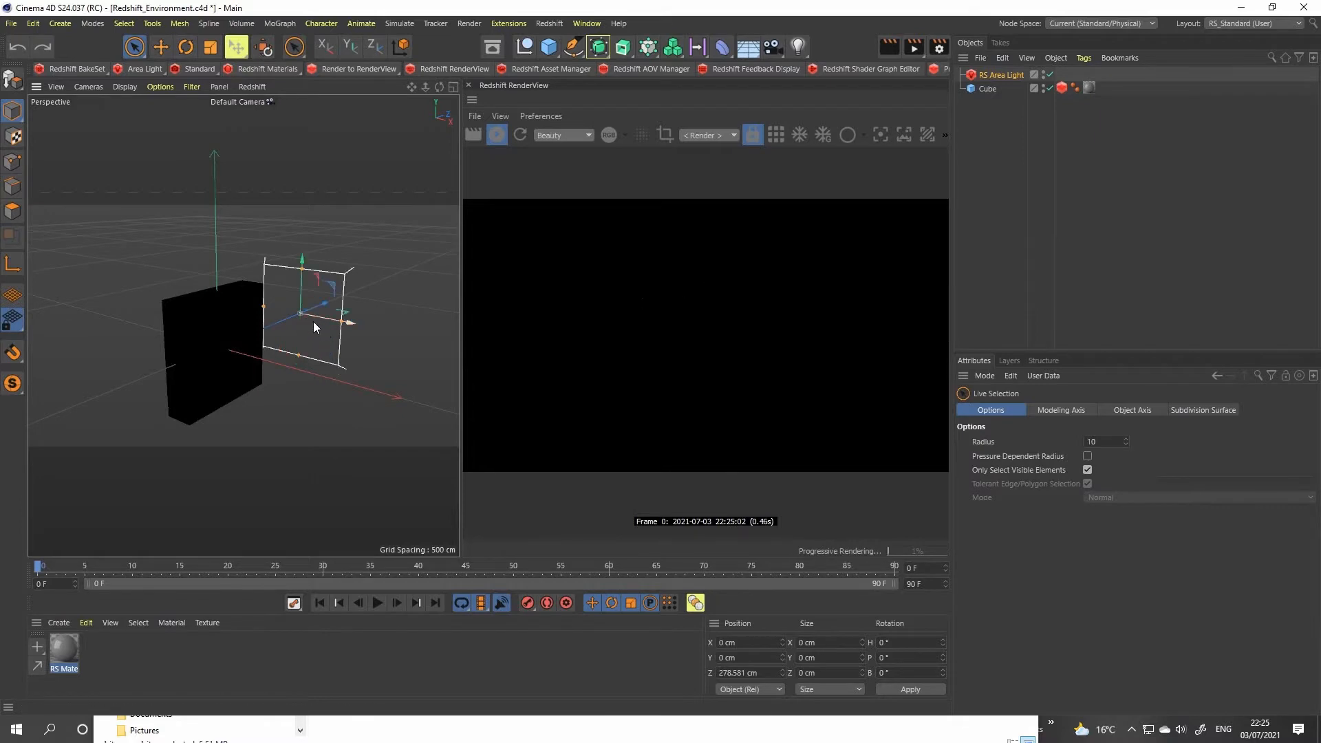
Rotate the area light to a pitch of about -146° and raise it along world Y to about 173 cm
key(r)
drag(285, 313, 373, 266)
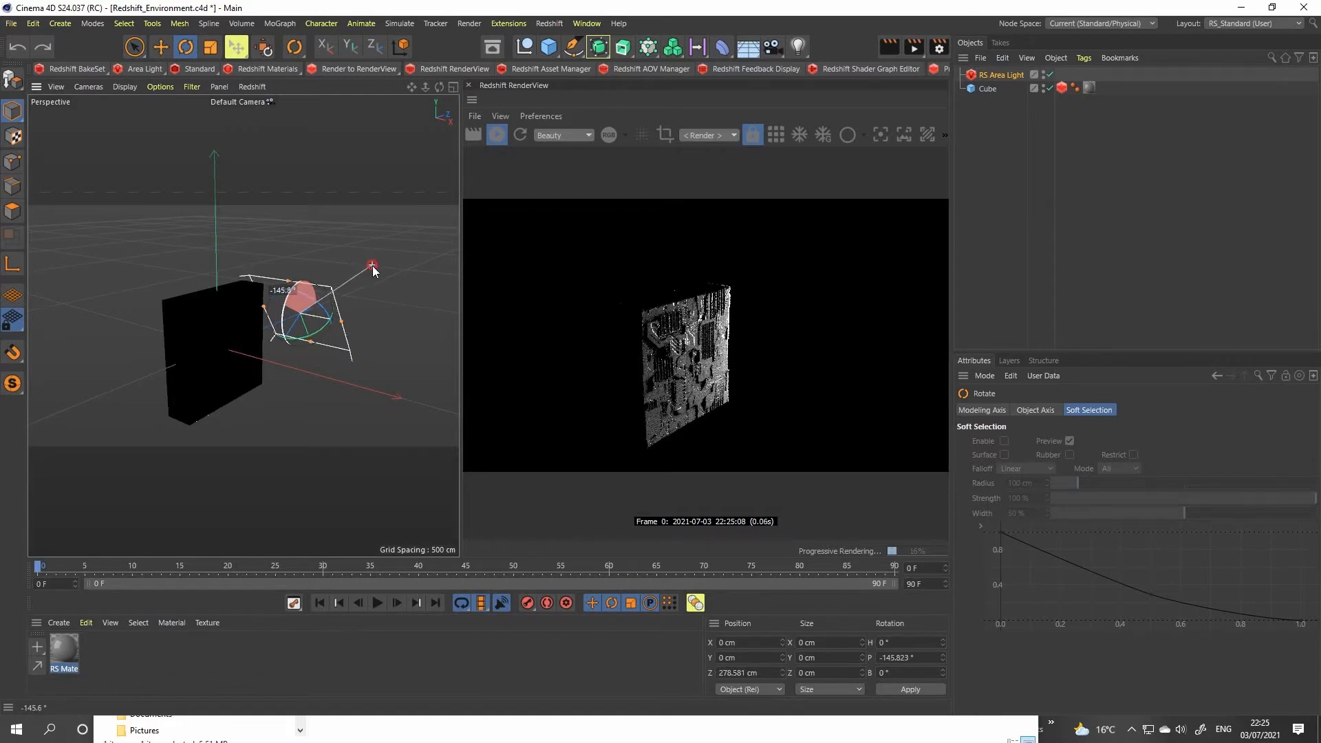
key(space)
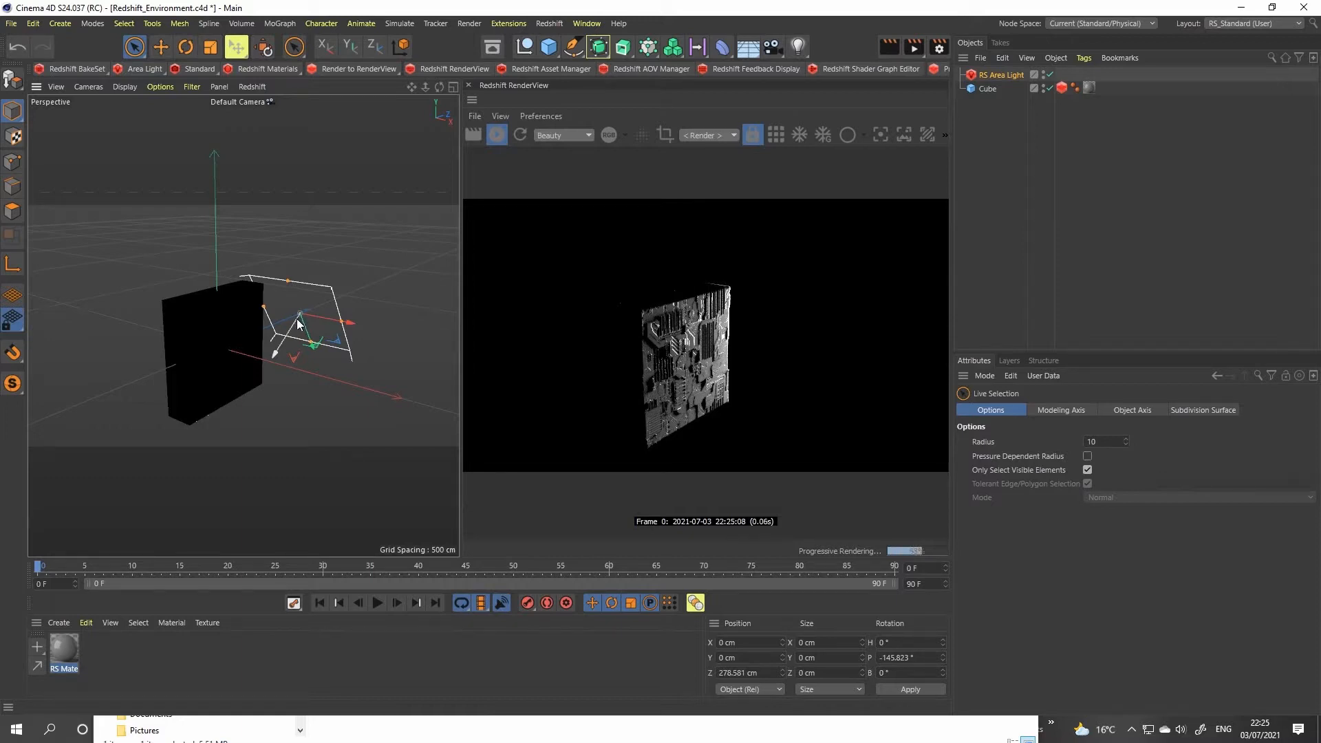
key(w)
drag(306, 258, 300, 176)
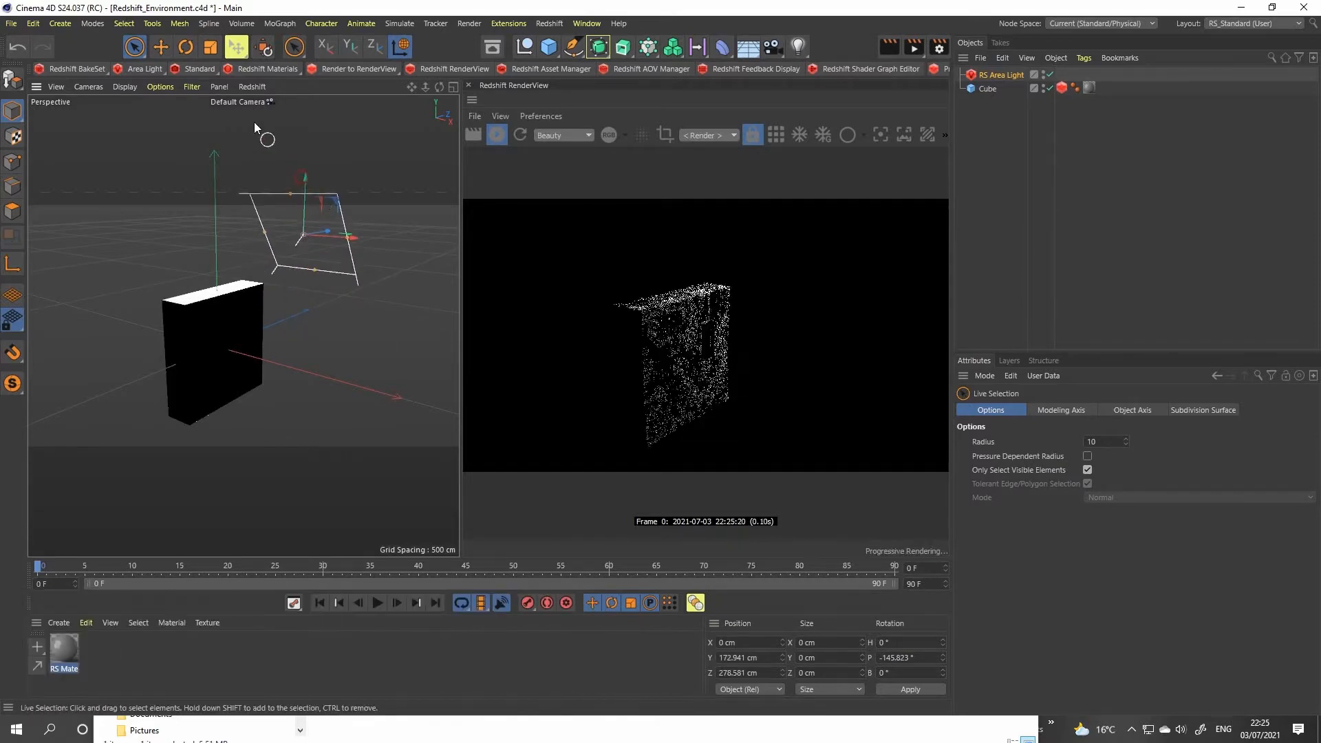
Scale up the area light uniformly and move it along X to about 90 cm
key(t)
drag(340, 394, 601, 205)
scroll(258, 321, up, 5)
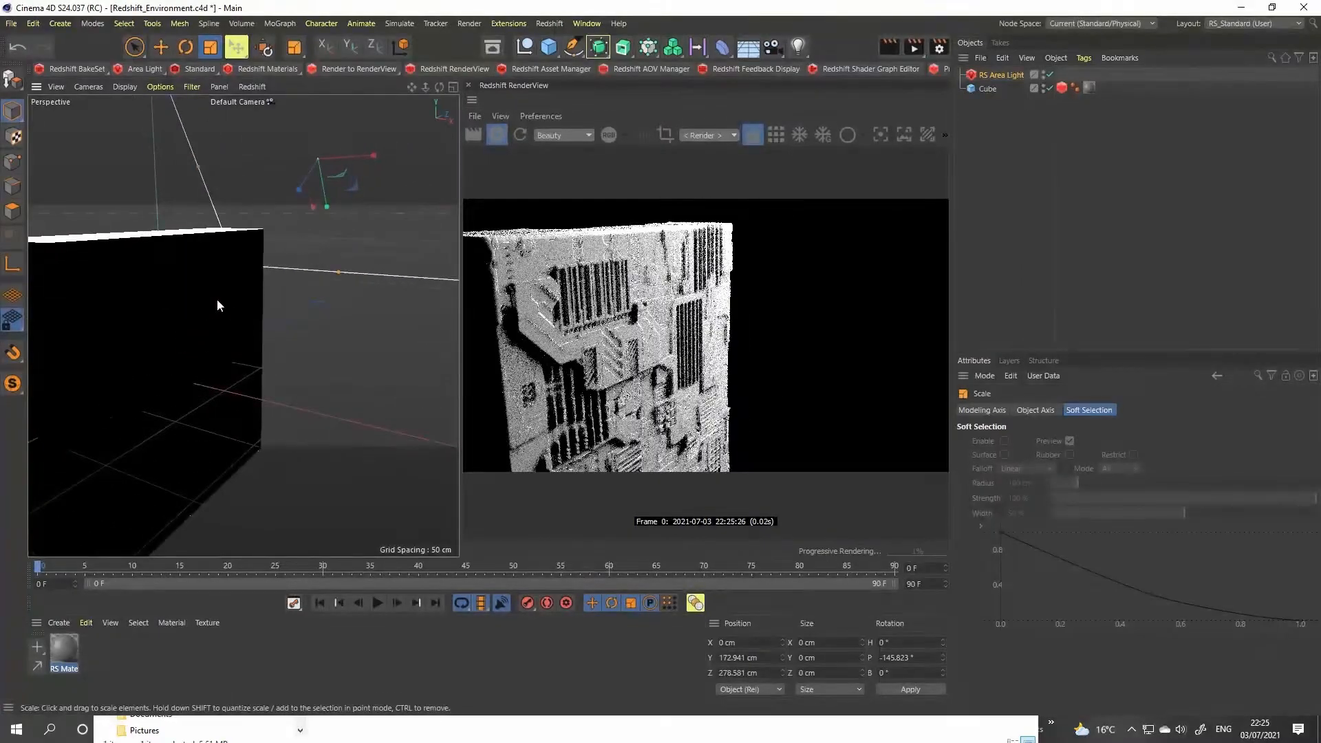
scroll(199, 320, down, 5)
alt+drag(184, 331, 215, 319)
key(space)
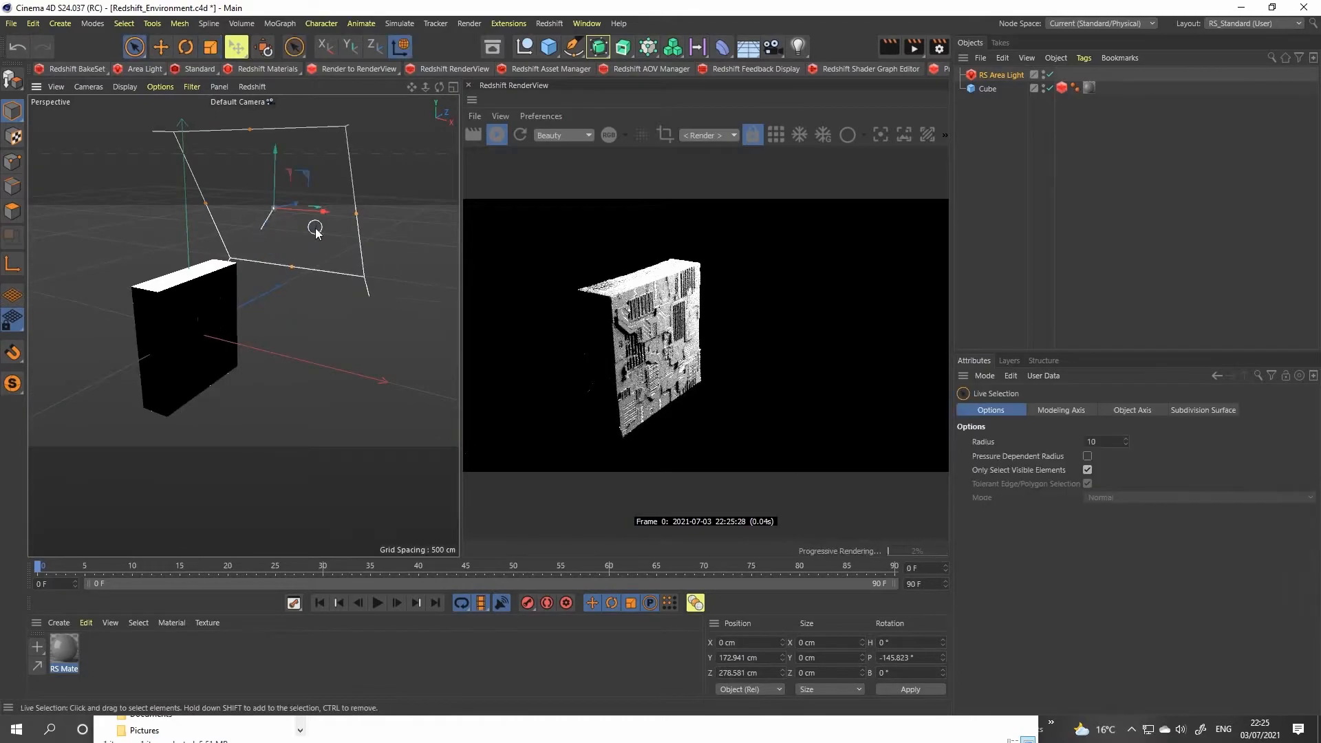
drag(326, 211, 372, 216)
scroll(259, 327, up, 5)
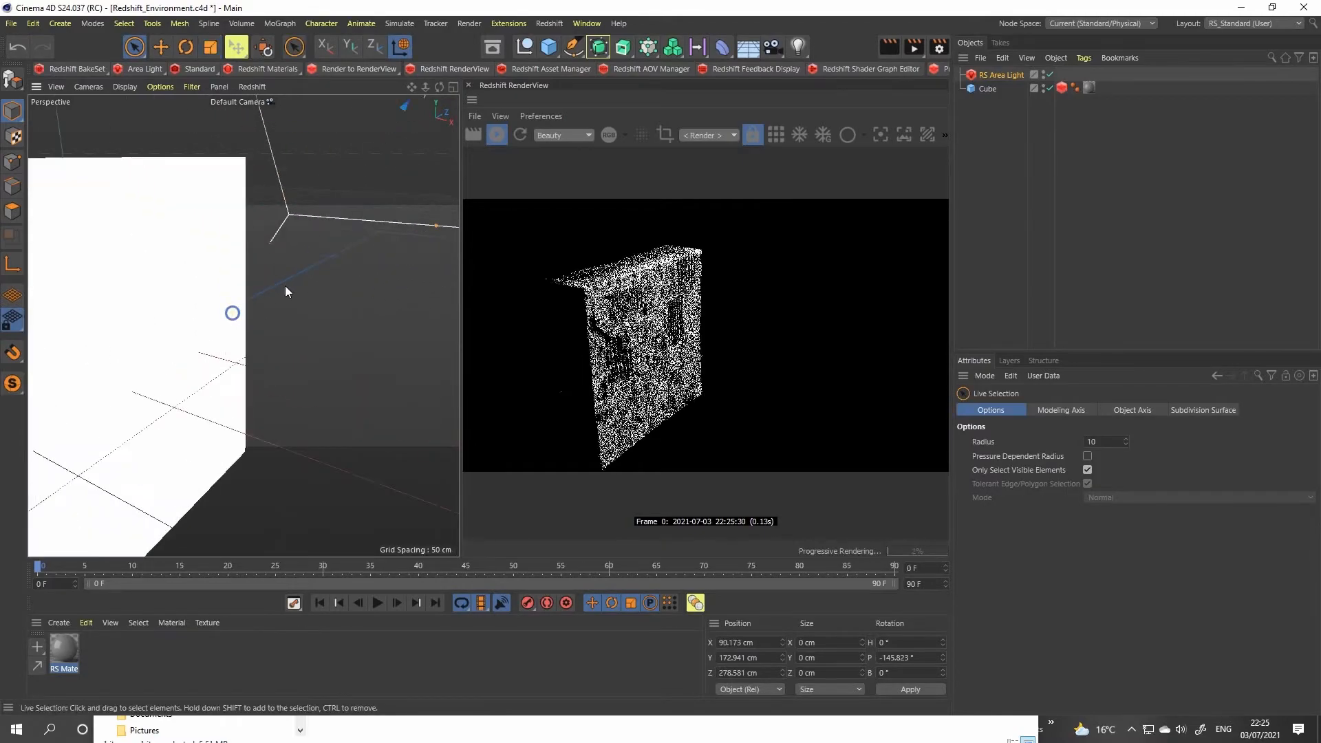
mouse_move(202, 325)
alt+mouse_down()
mouse_move(177, 330)
mouse_move(200, 323)
mouse_move(188, 324)
mouse_move(209, 365)
mouse_move(215, 324)
mouse_move(227, 357)
mouse_move(209, 351)
mouse_move(218, 333)
alt+mouse_up()
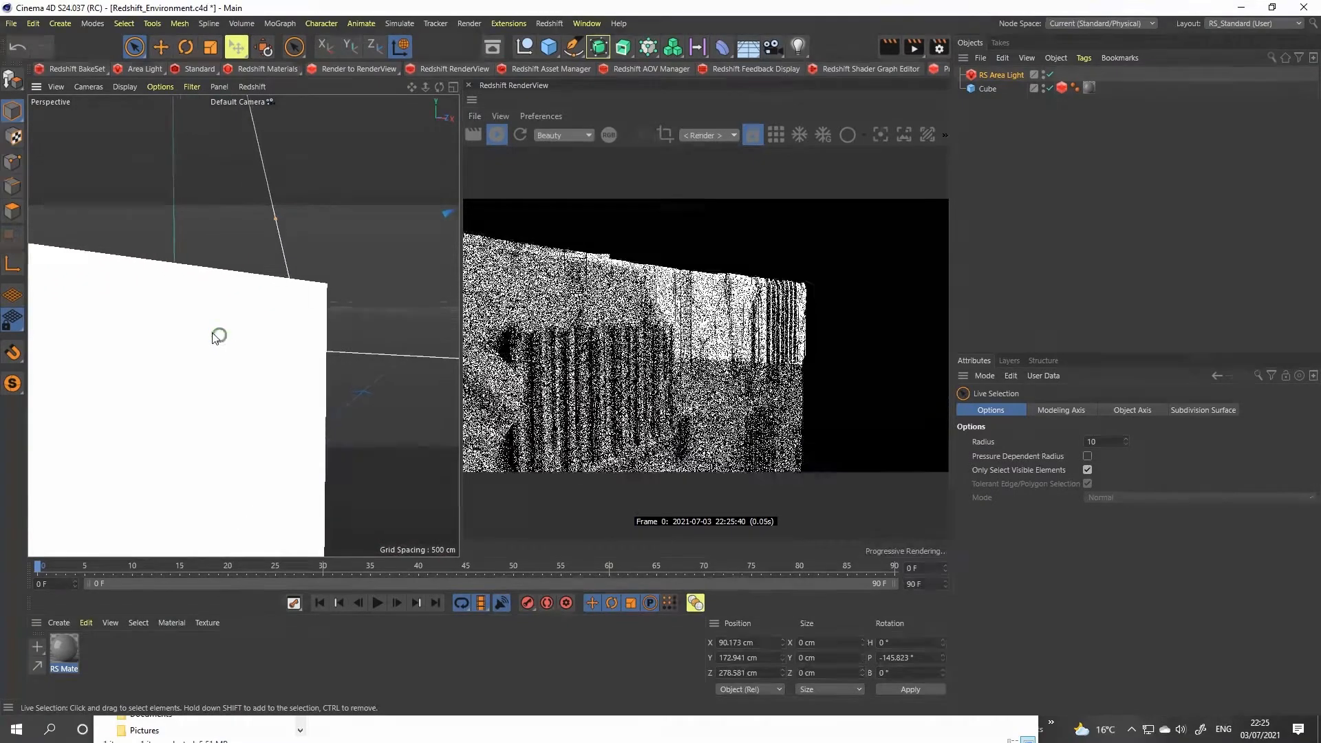
Deselect the material, minimize the texture folder window, return to Cinema 4D and minimize its Picture Viewer
click(287, 682)
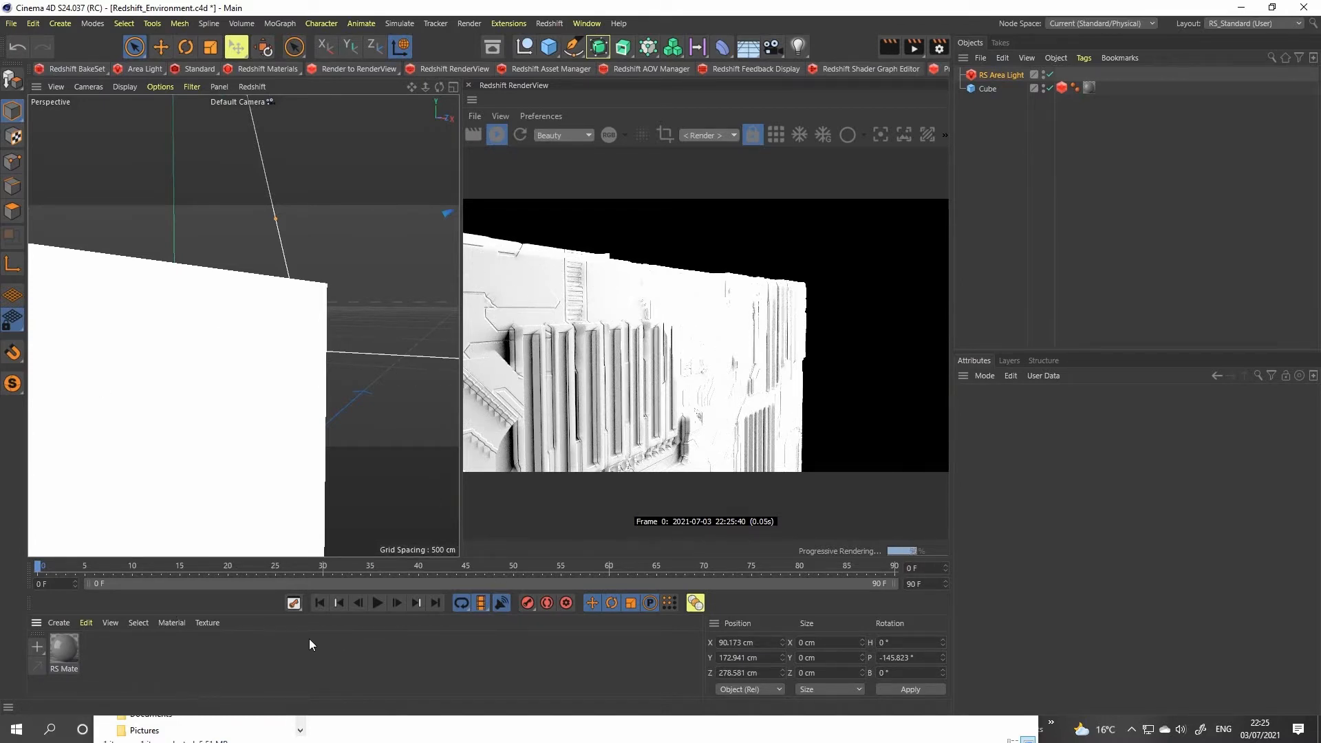
key(super)
key(super)
click(1240, 8)
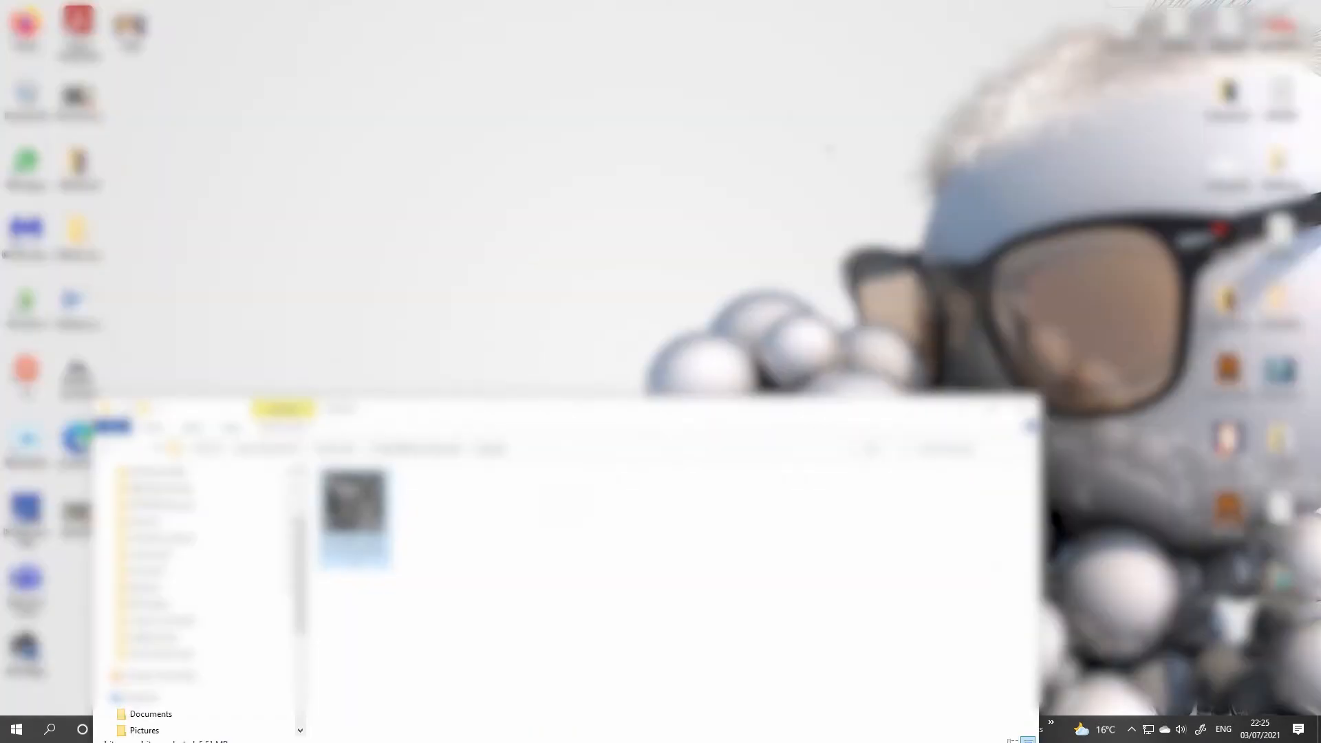
click(960, 408)
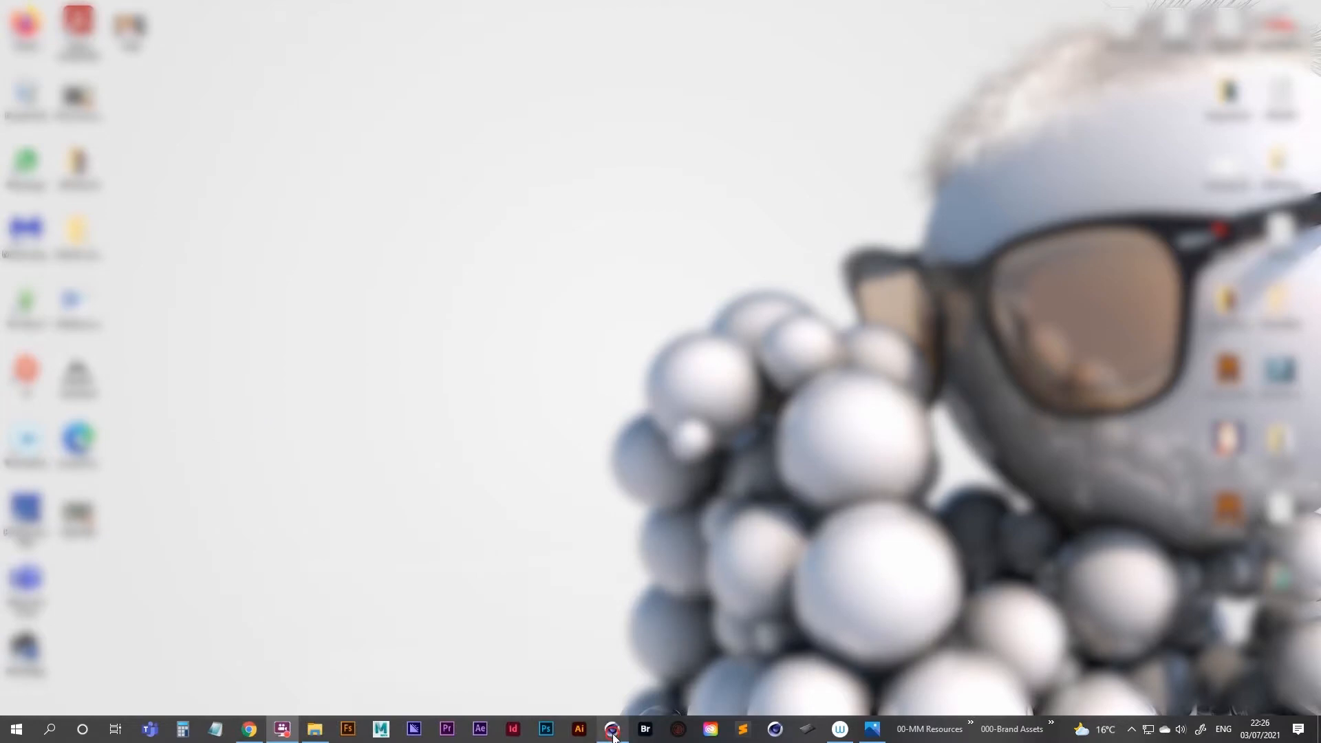
click(613, 729)
drag(1020, 35, 1065, 99)
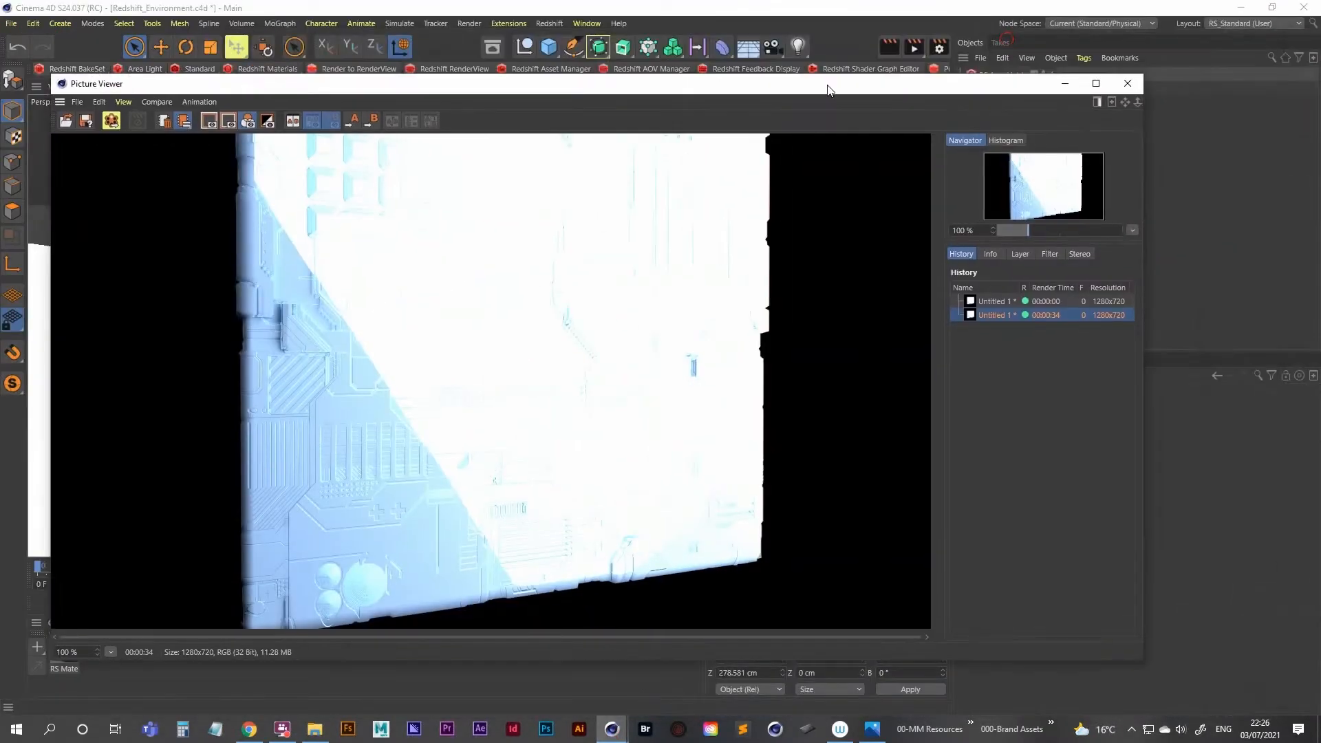
click(1061, 81)
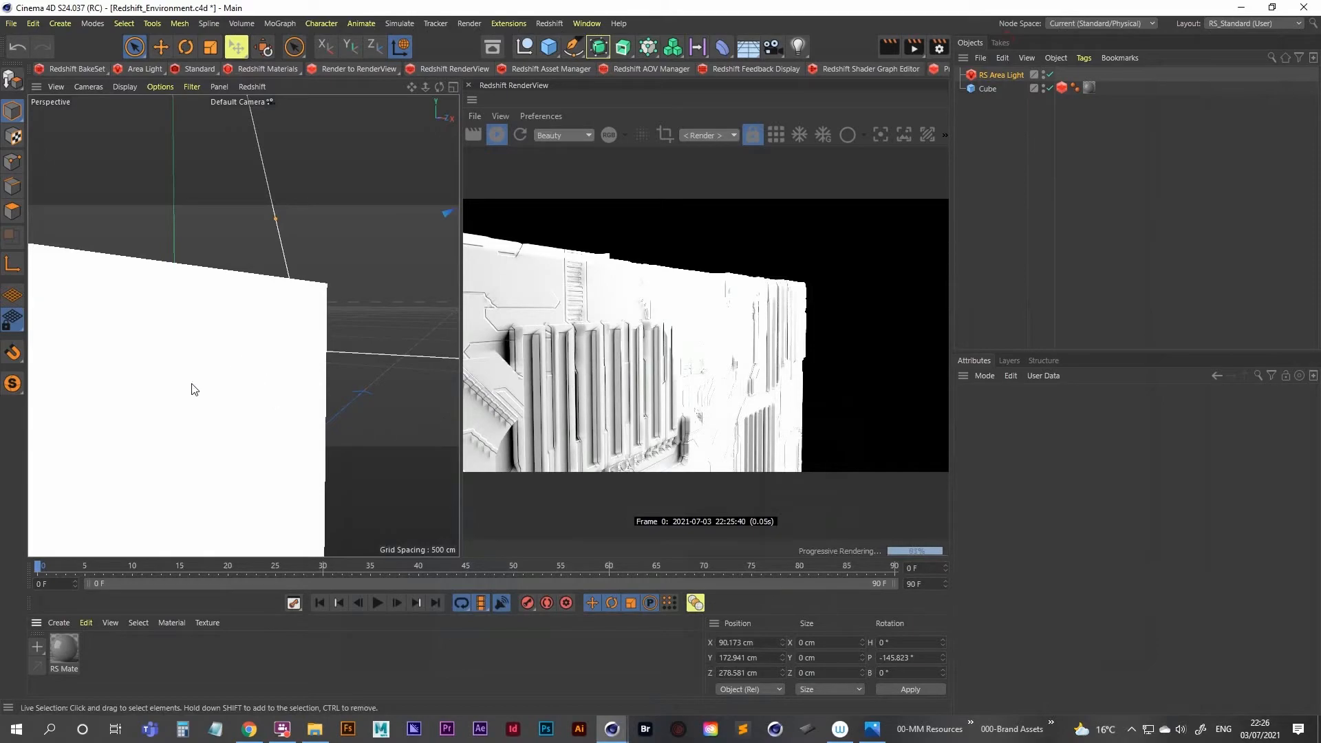
alt+drag(224, 383, 254, 348)
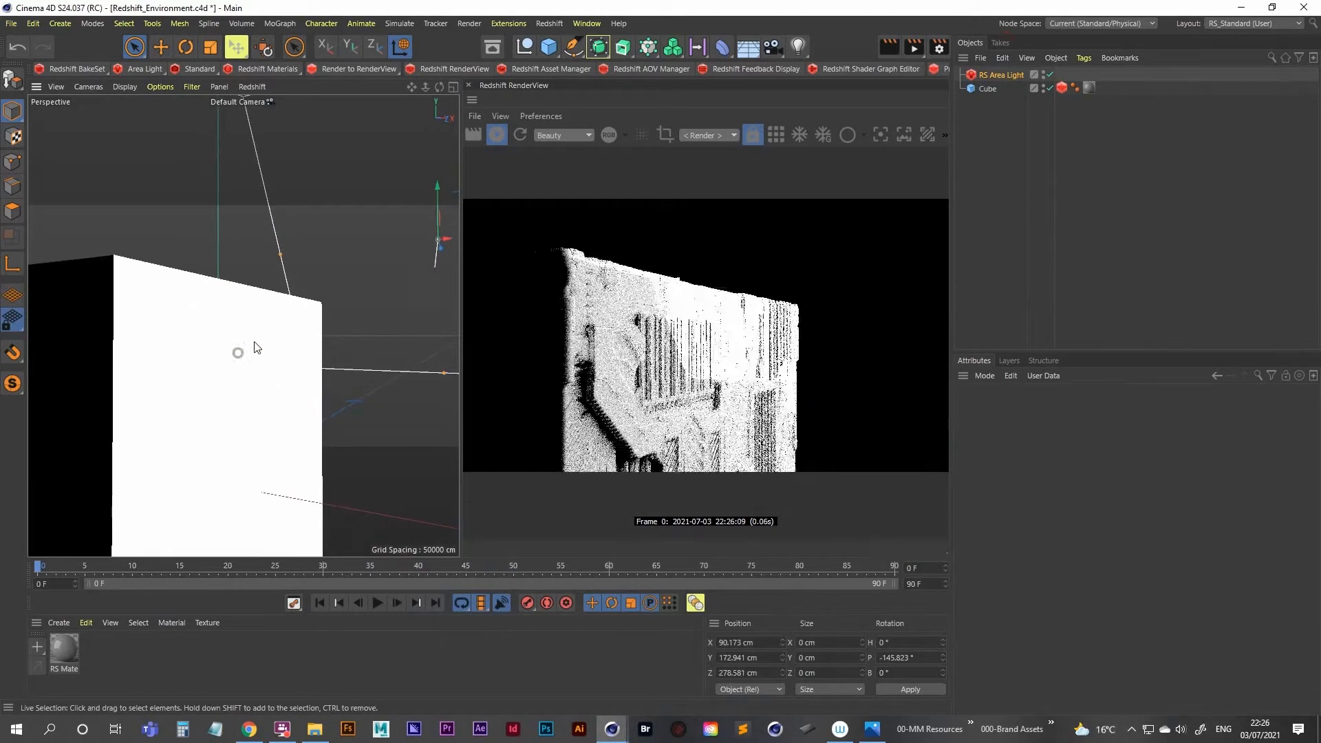
Open the shader graph of the RS Material, shorten its window and bring up the Reflection settings
click(65, 649)
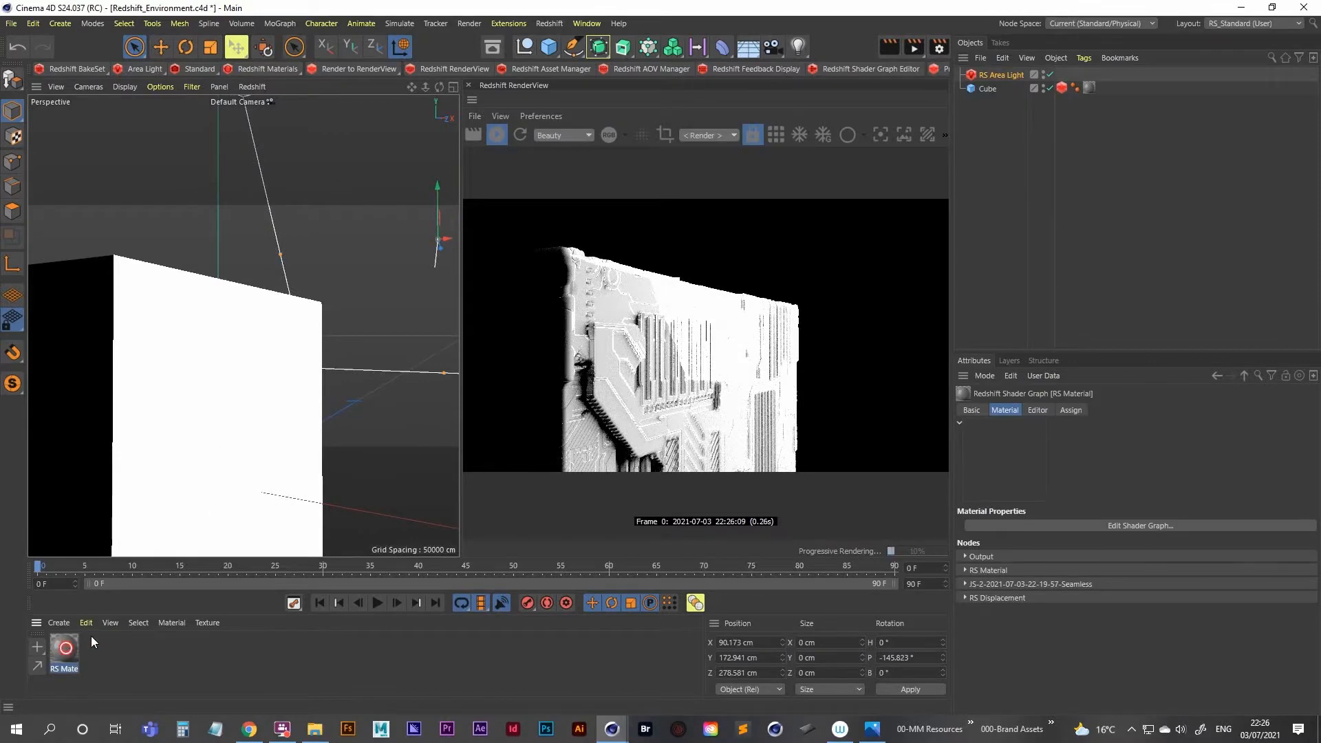
double_click(66, 648)
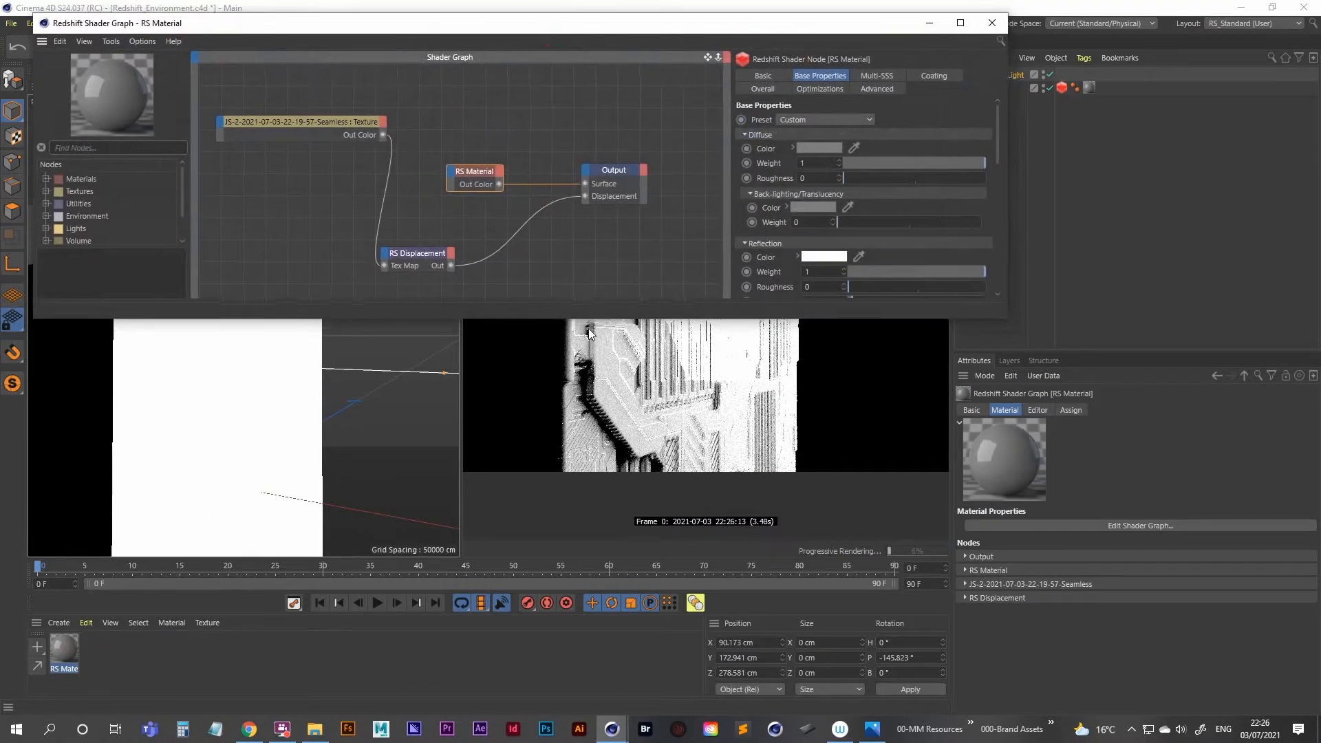
drag(590, 320, 599, 273)
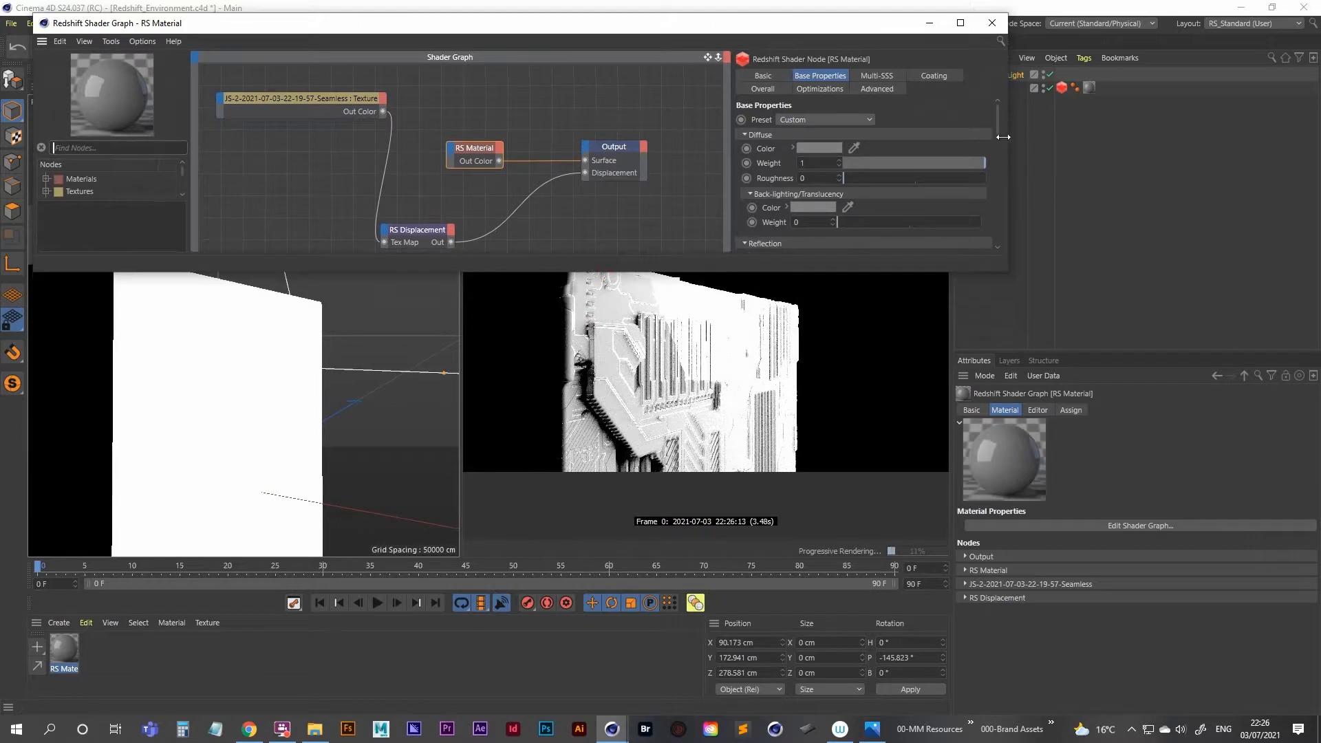
drag(999, 129, 1002, 158)
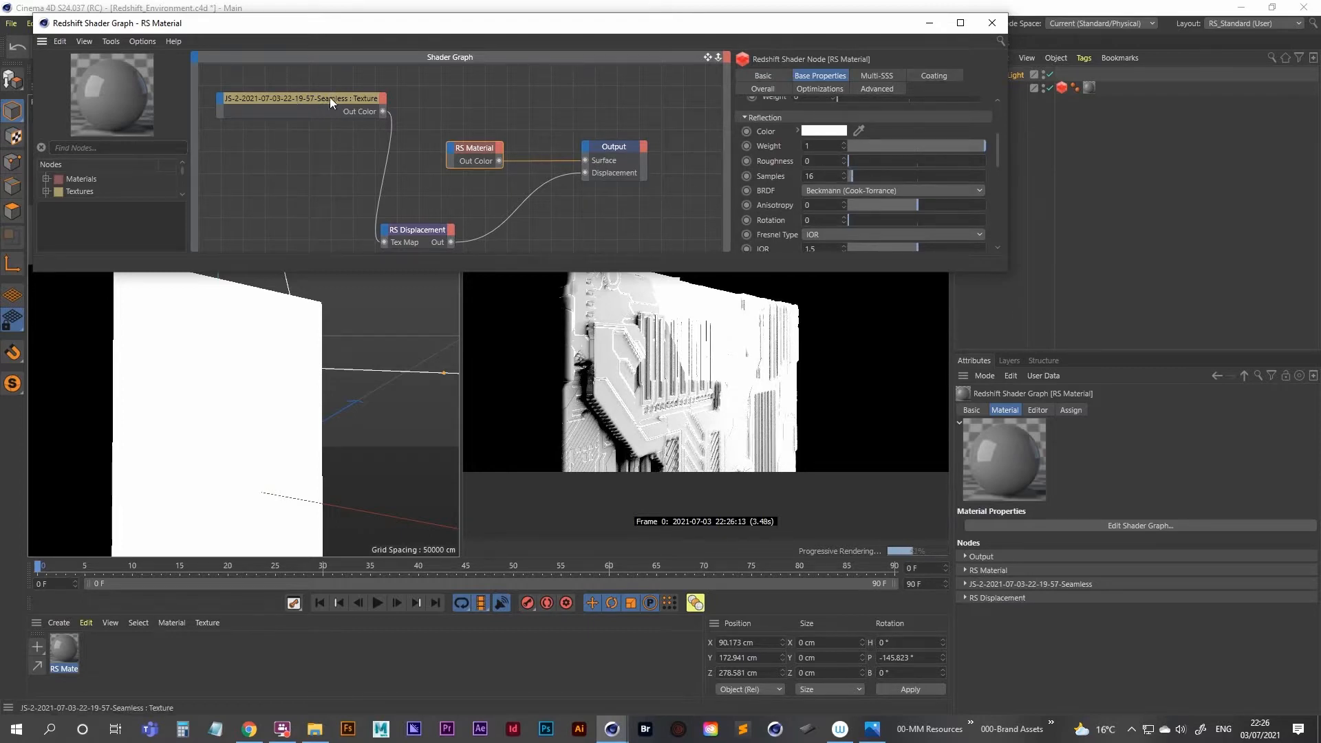
Look at the height map image in the textures folder, then return to Cinema 4D
click(315, 735)
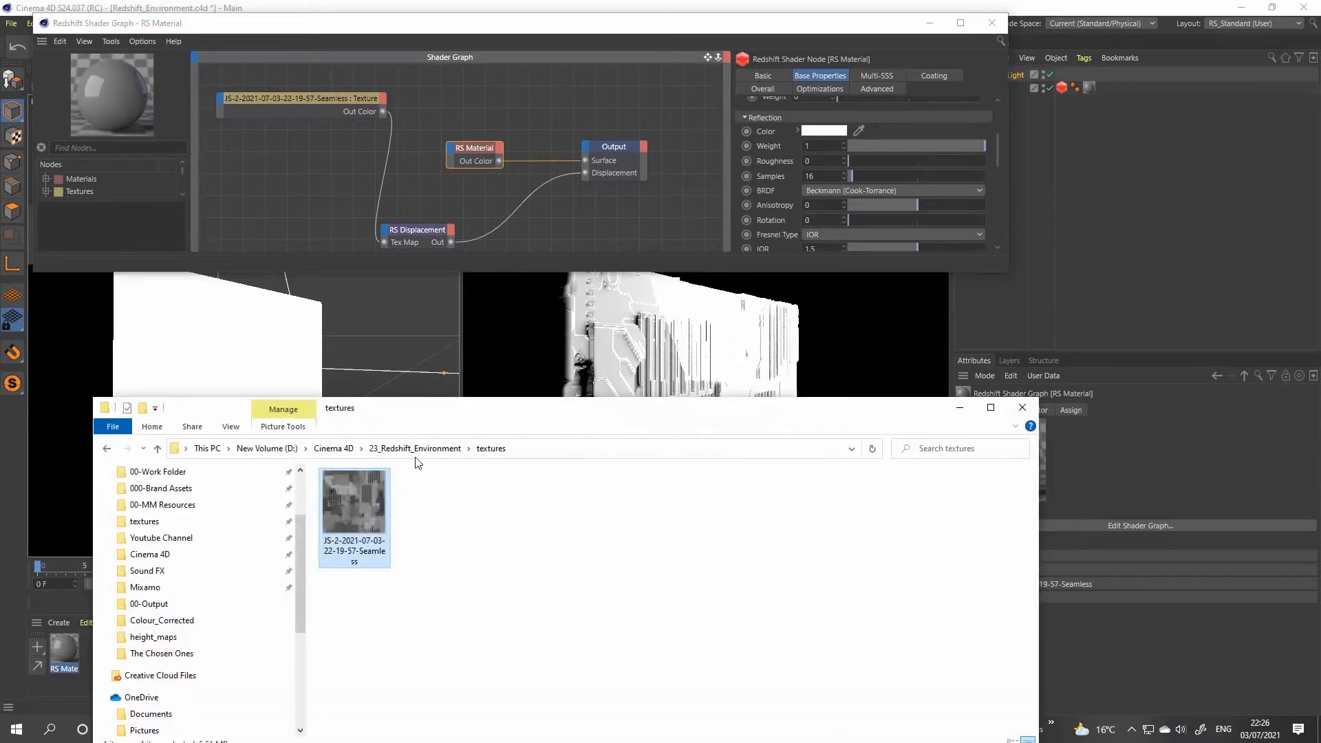
click(960, 407)
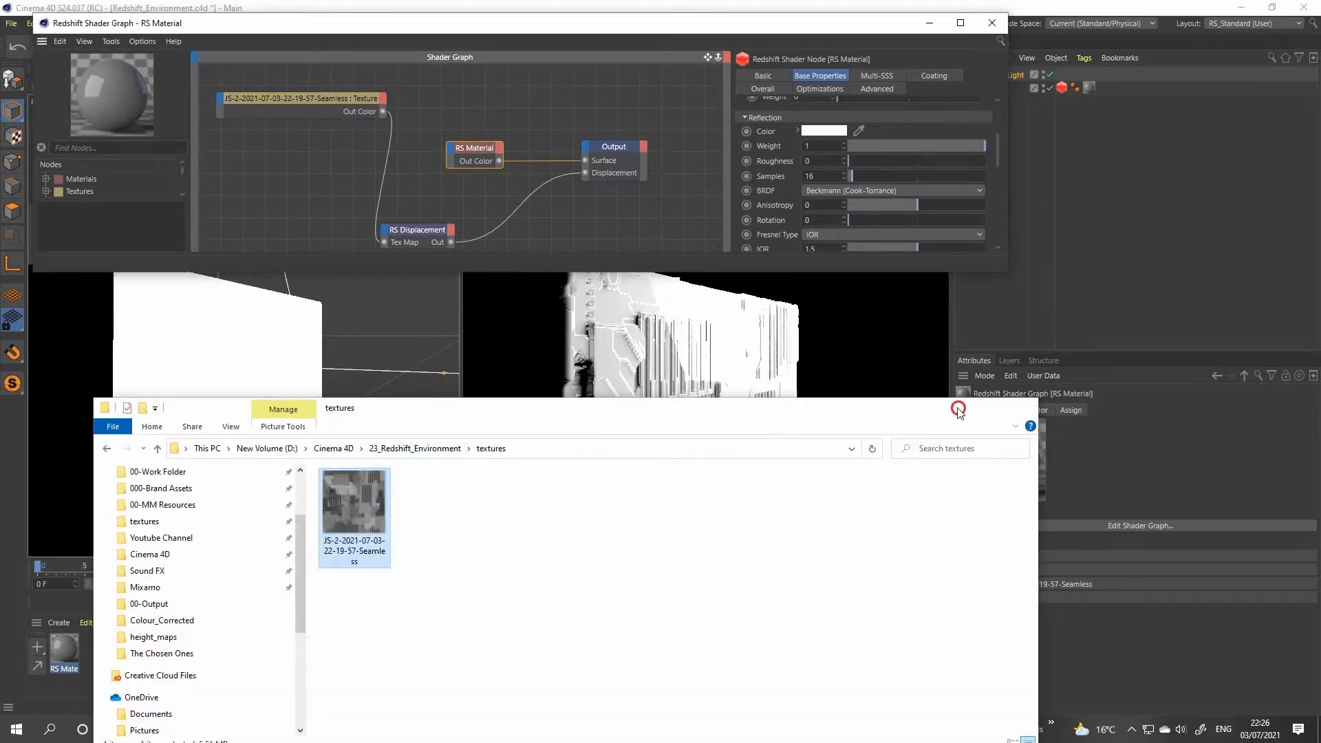
click(291, 363)
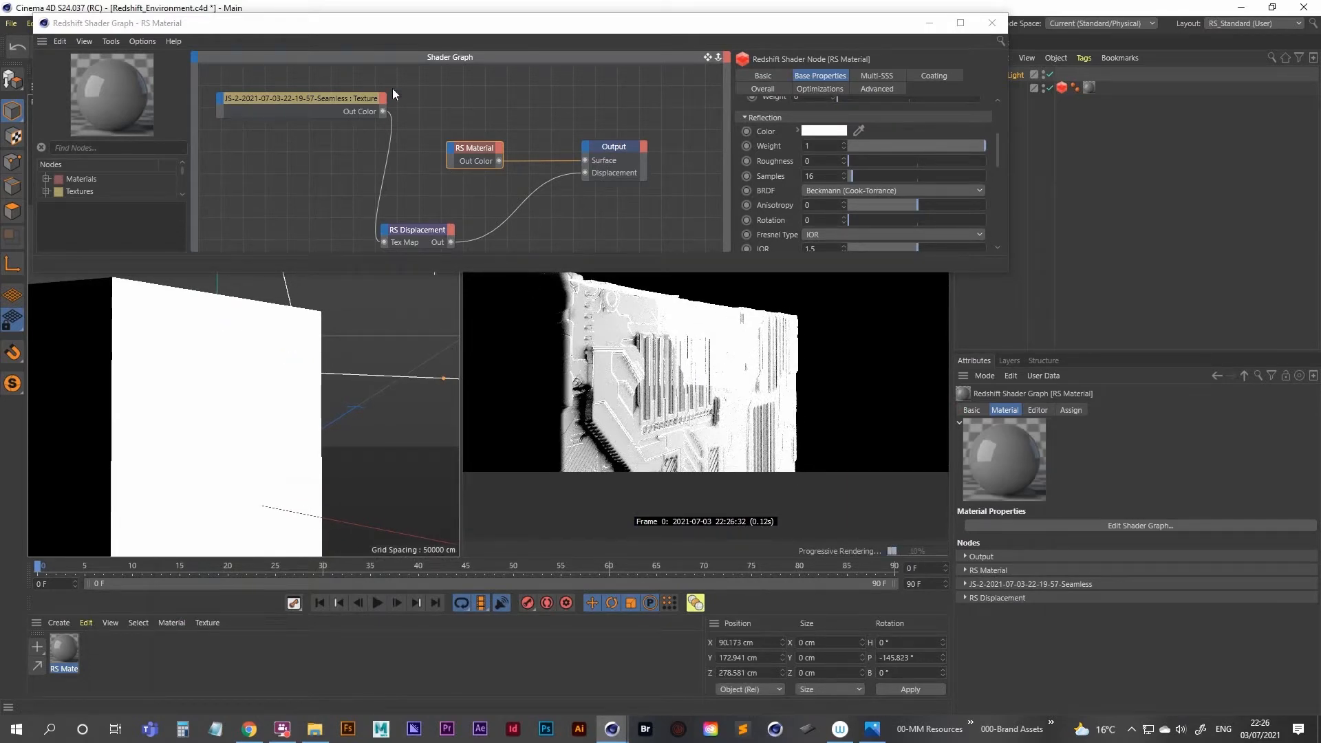
Connect the height map texture's Out Color to the RS Material's Refl Roughness input
drag(350, 98, 347, 95)
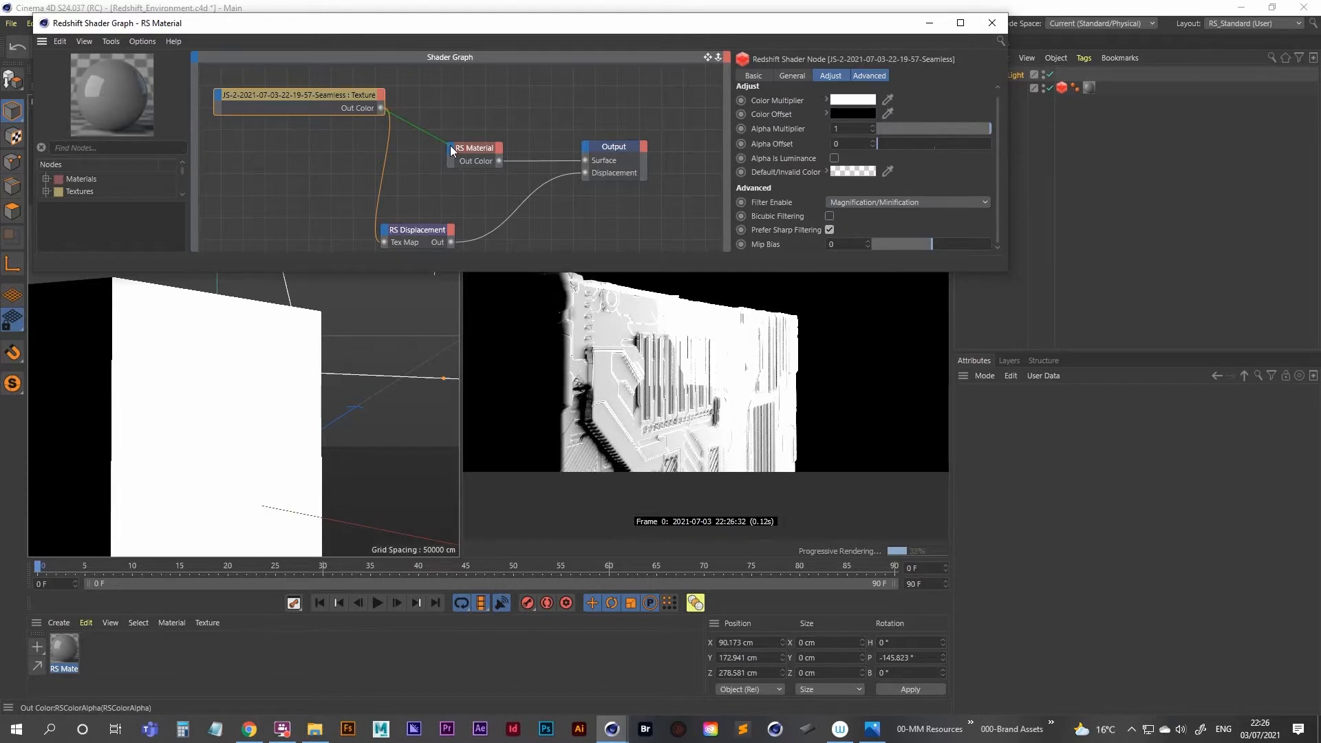
drag(450, 145, 450, 143)
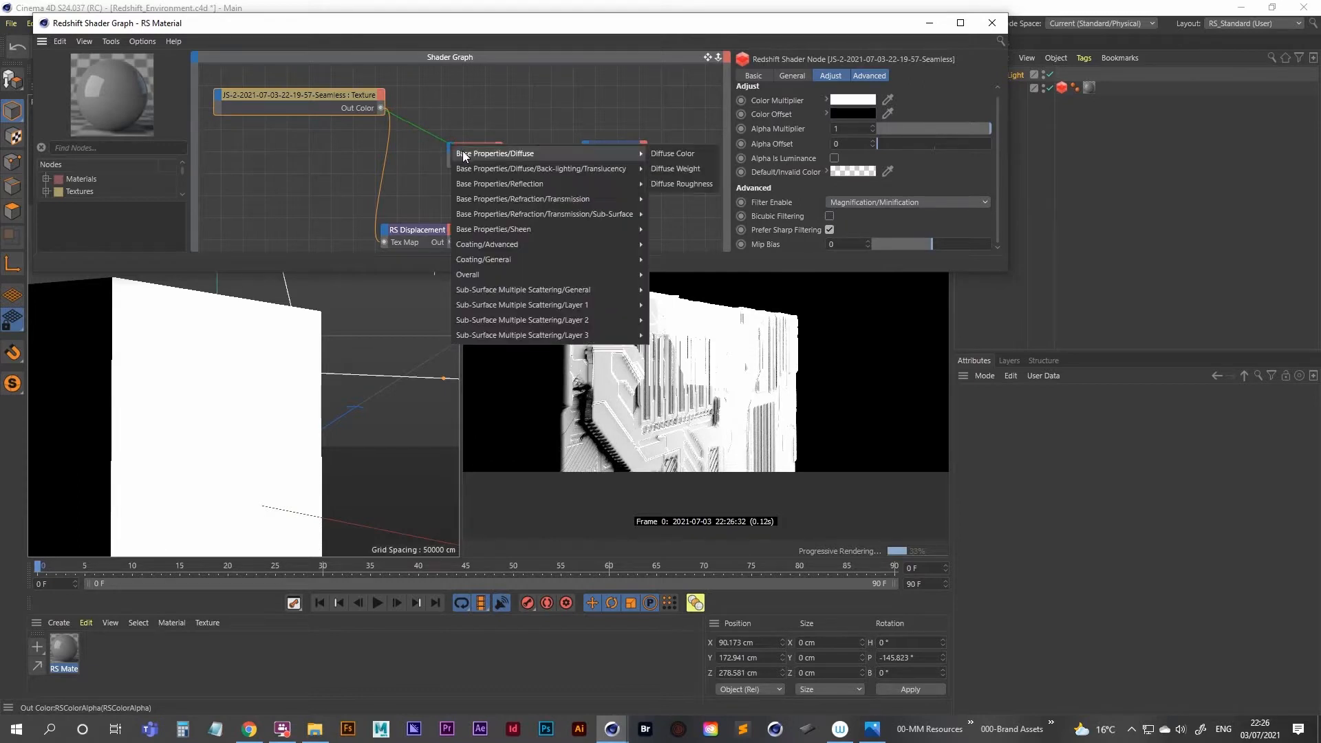
mouse_move(518, 181)
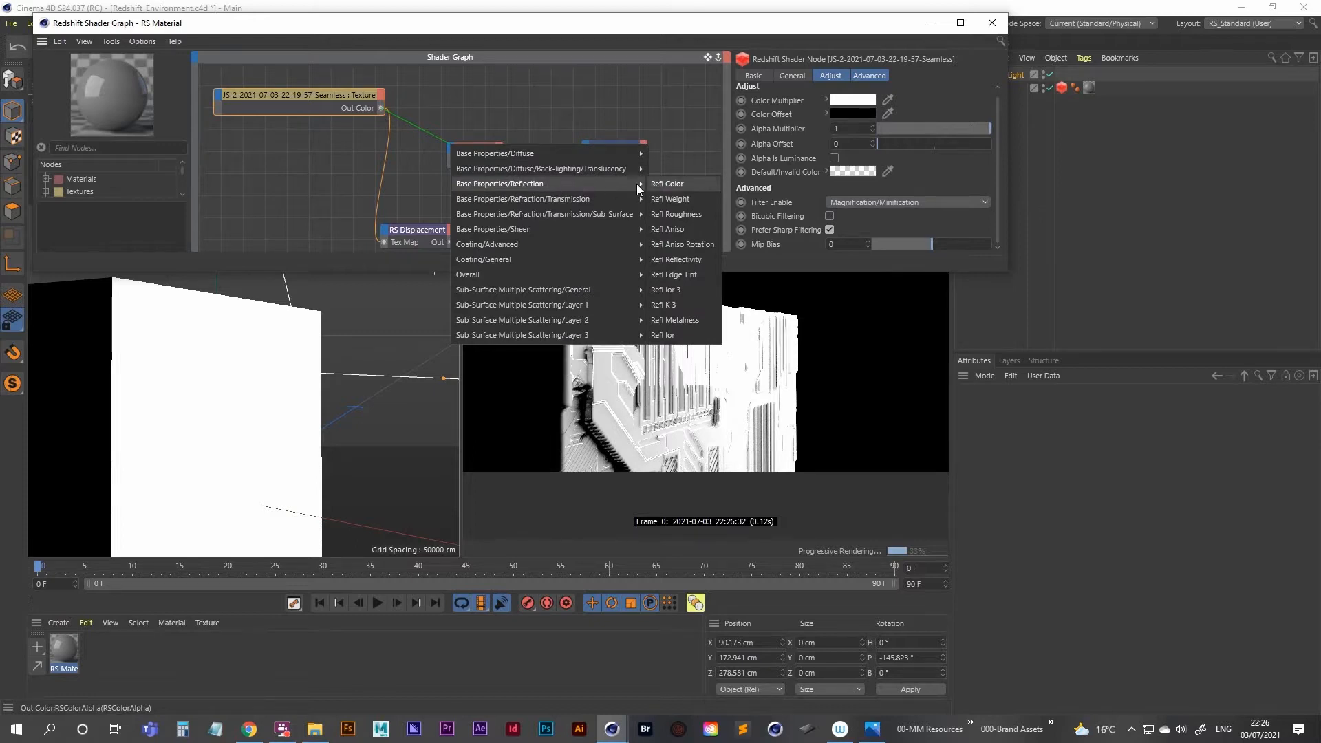
click(684, 214)
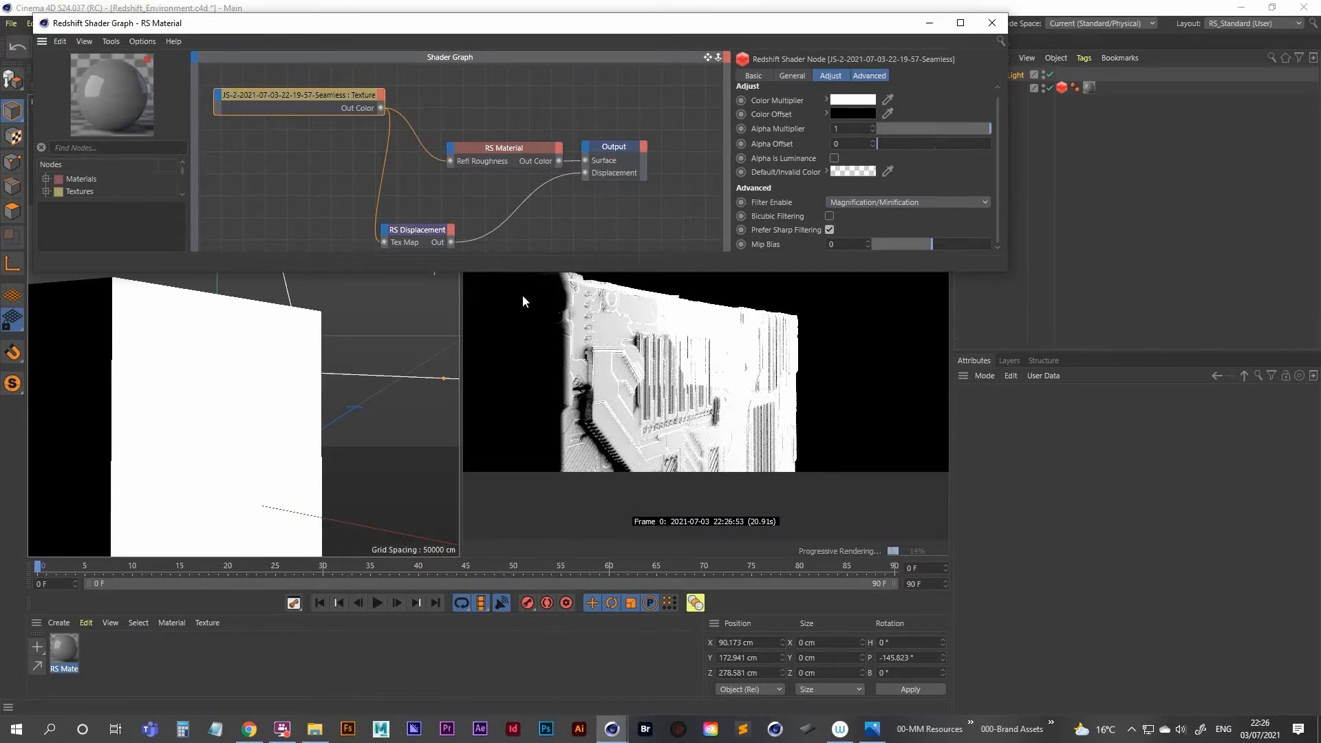
Disconnect the texture from the RS Displacement node and reconnect its Out Color to Tex Map
click(370, 235)
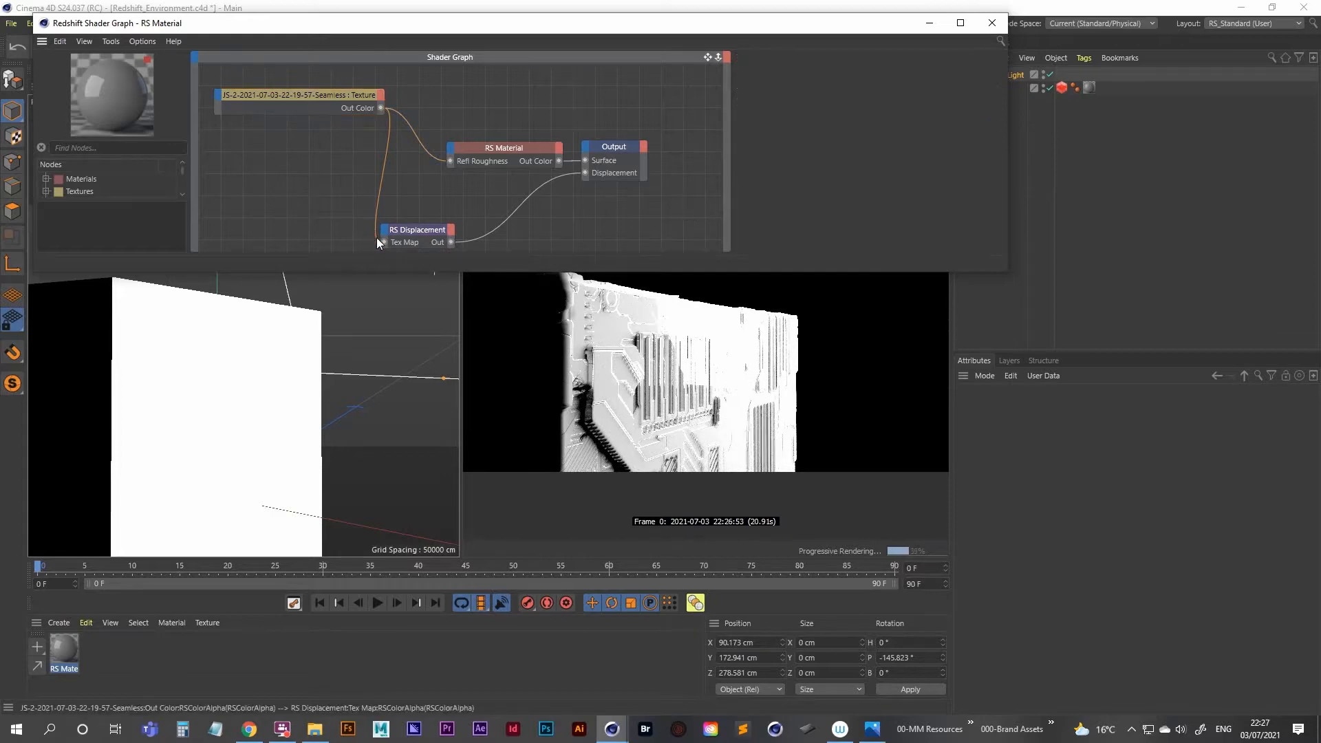
drag(377, 237, 377, 229)
drag(381, 109, 384, 234)
mouse_move(404, 242)
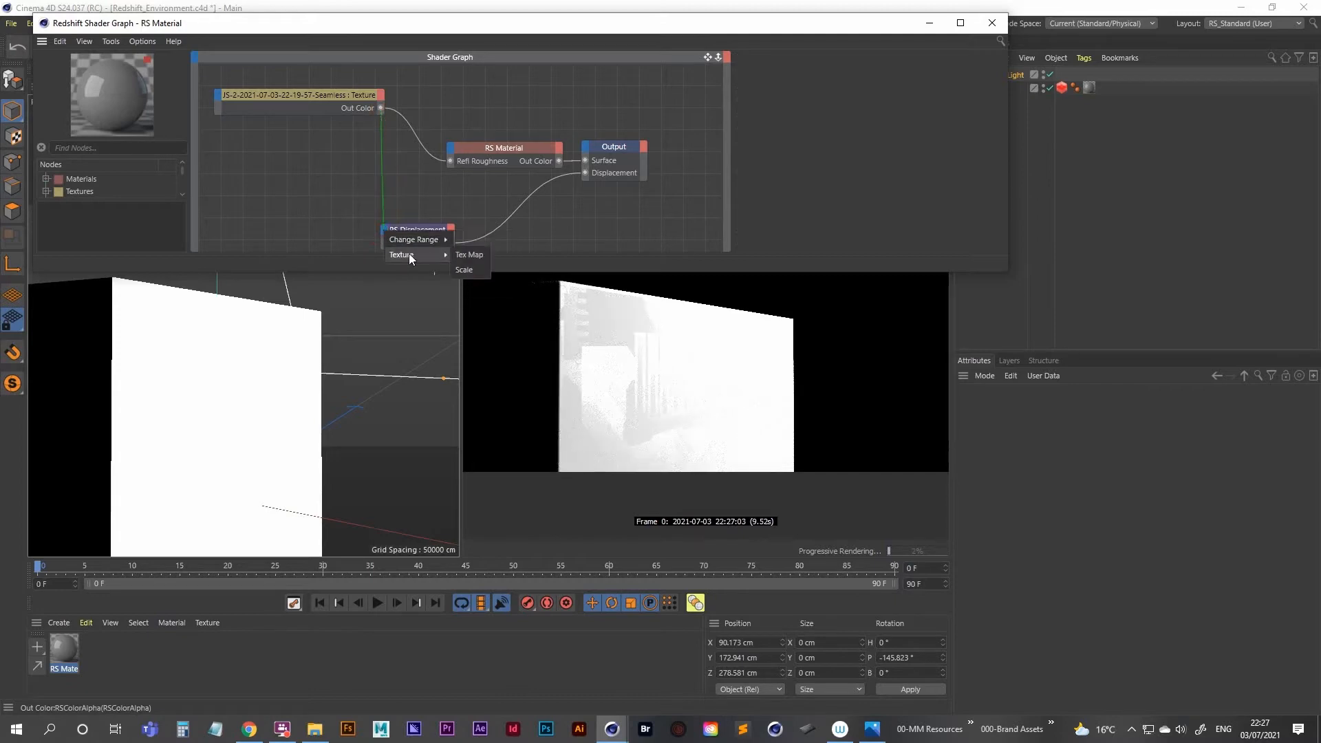
click(471, 255)
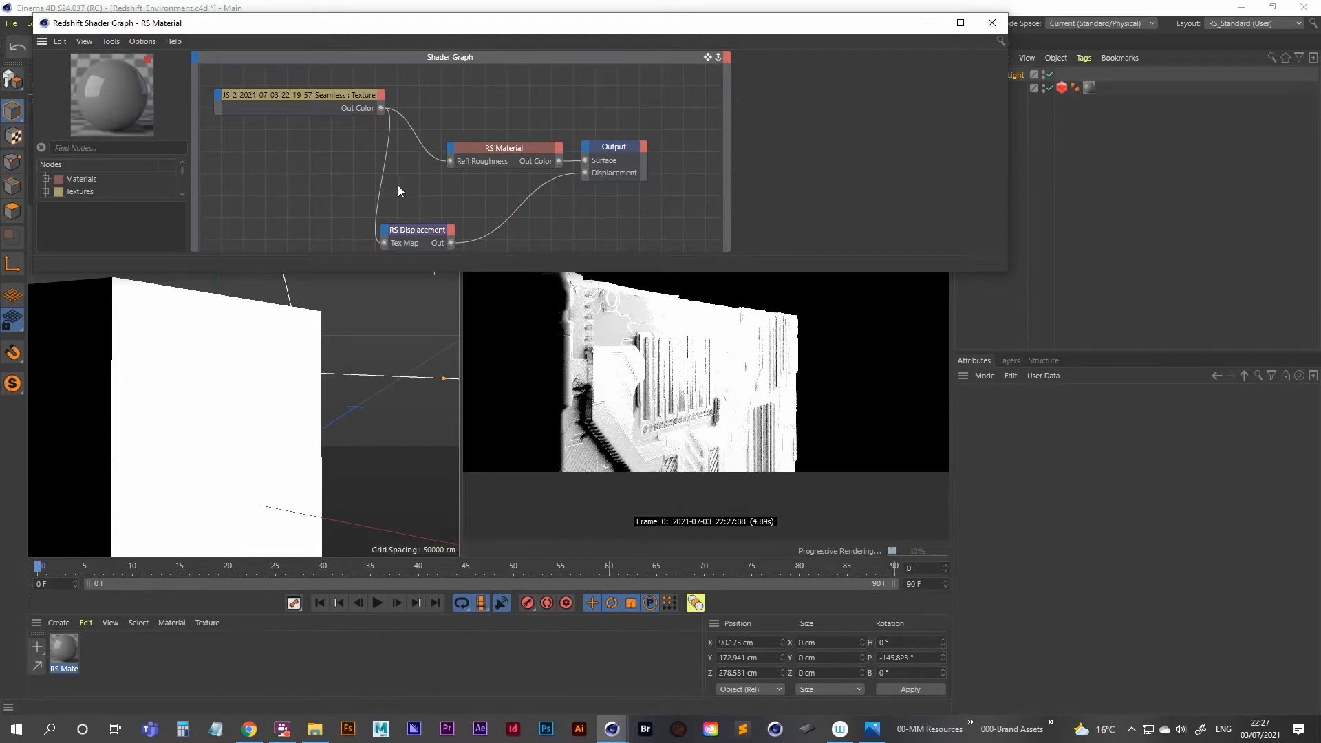
Undo and redo the displacement texture connection to compare the render without and with displacement
key(ctrl+z)
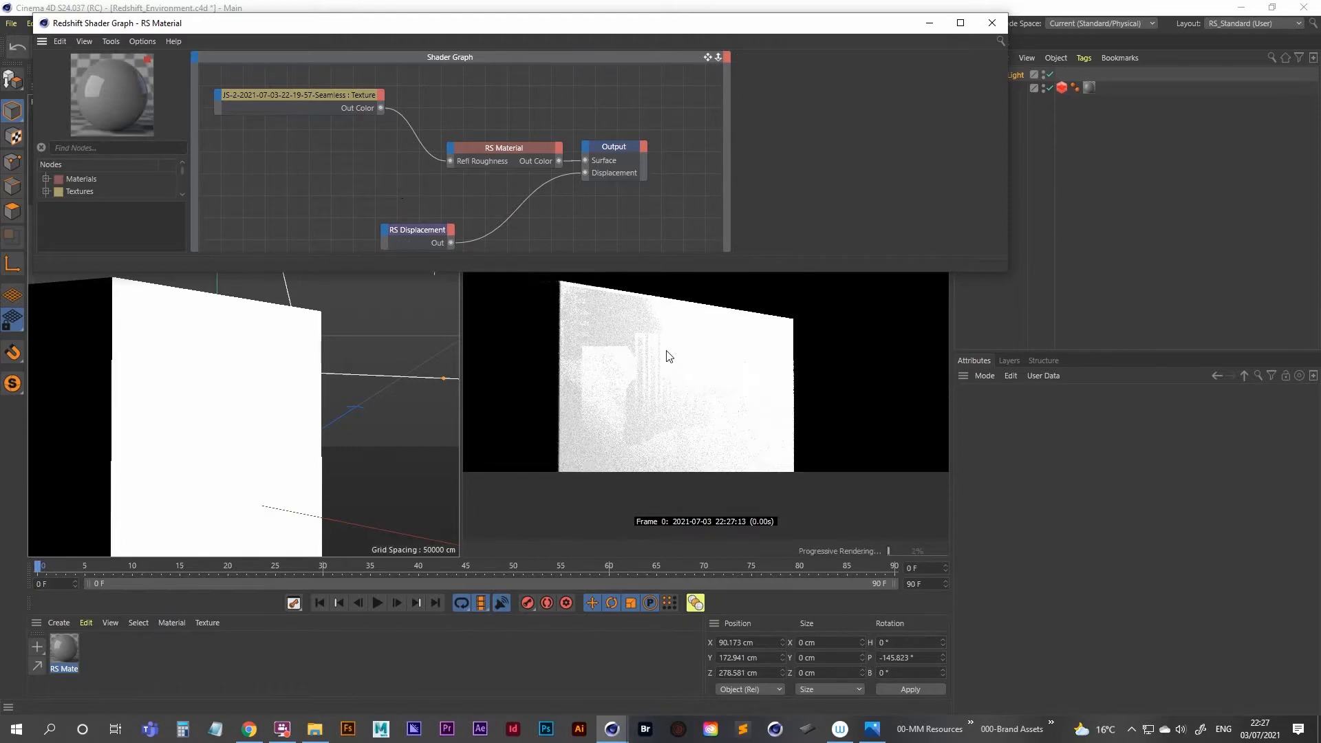
click(681, 376)
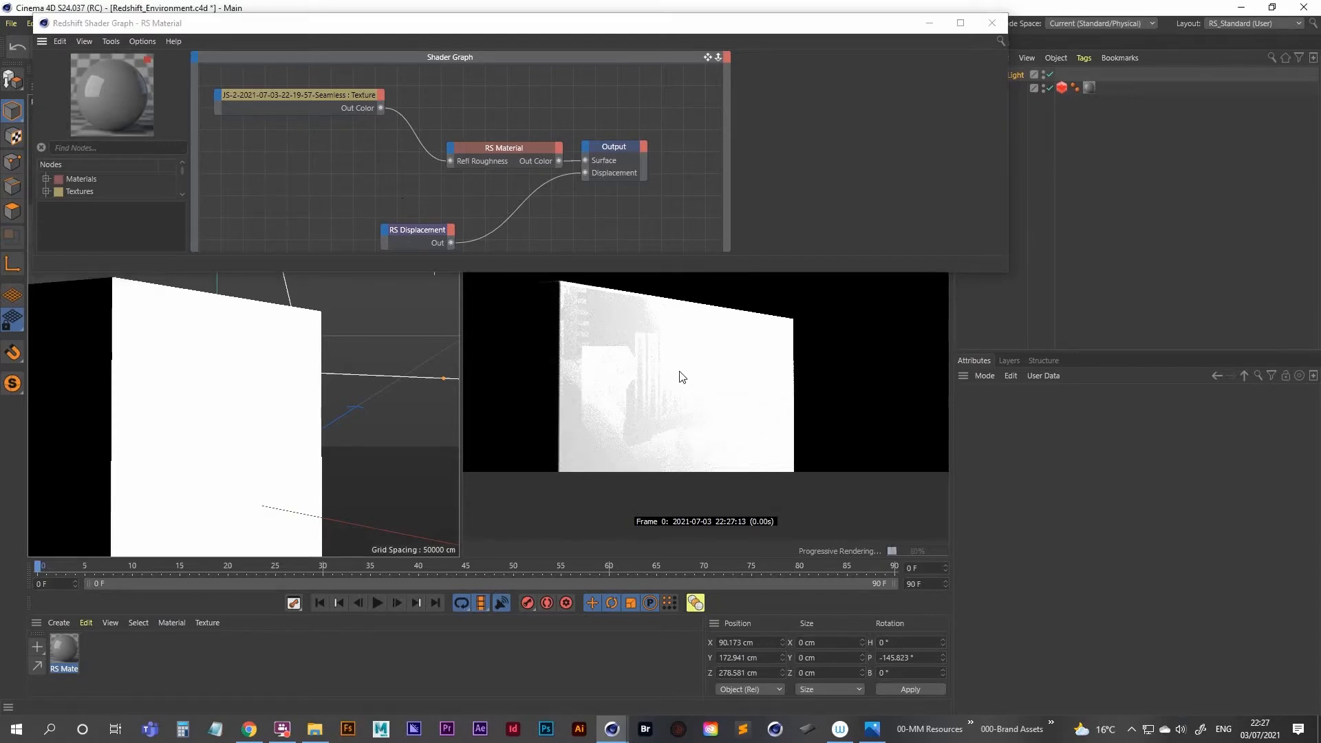
key(ctrl+y)
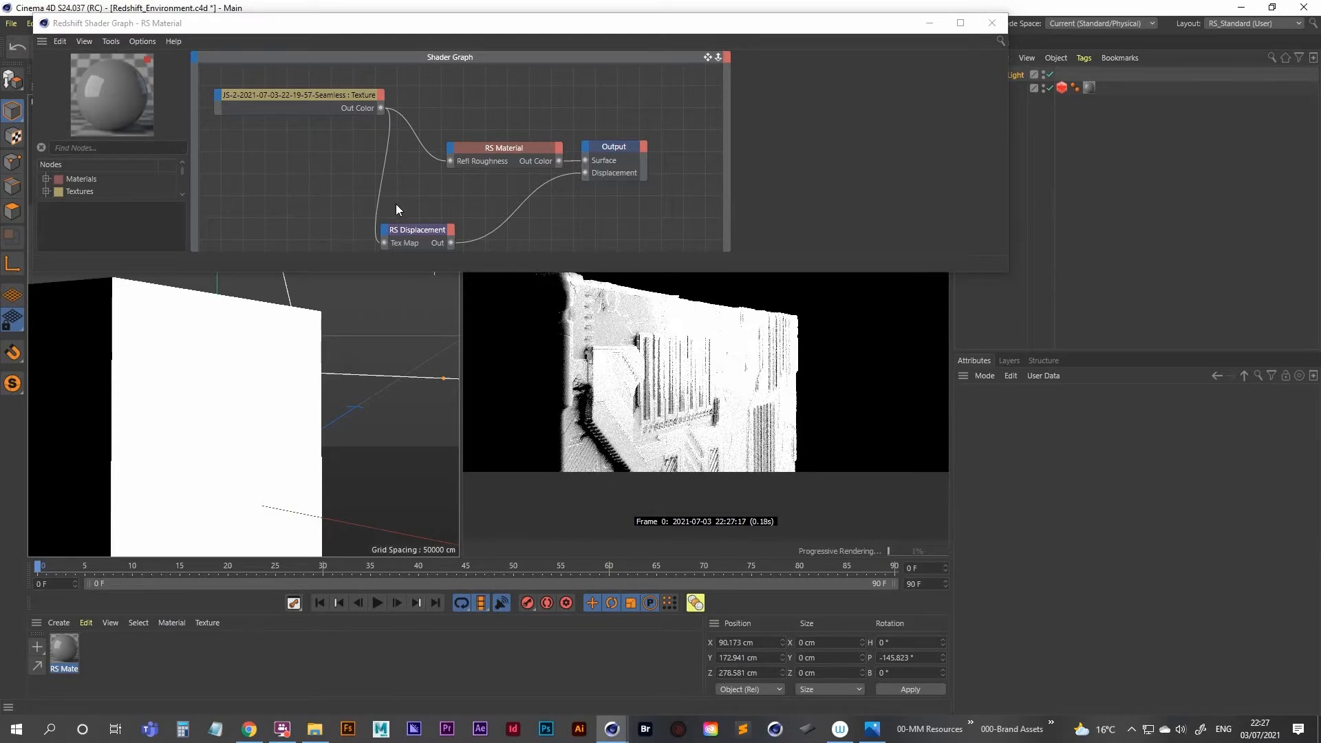
Shift the RS Displacement node slightly, and toggle the texture's roughness connection off and on to compare the renders
drag(410, 233, 421, 227)
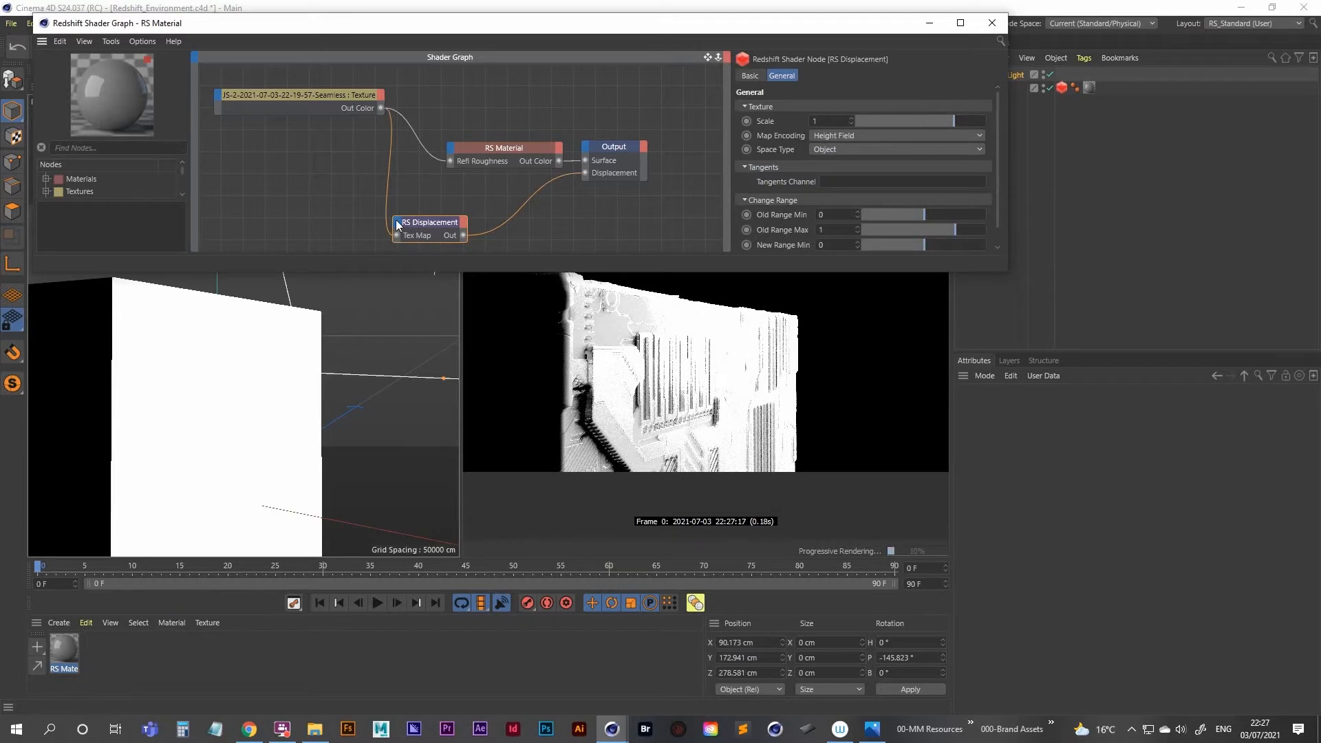
mouse_move(441, 159)
mouse_down()
mouse_move(419, 143)
mouse_move(427, 155)
mouse_up()
key(ctrl+z)
key(ctrl+y)
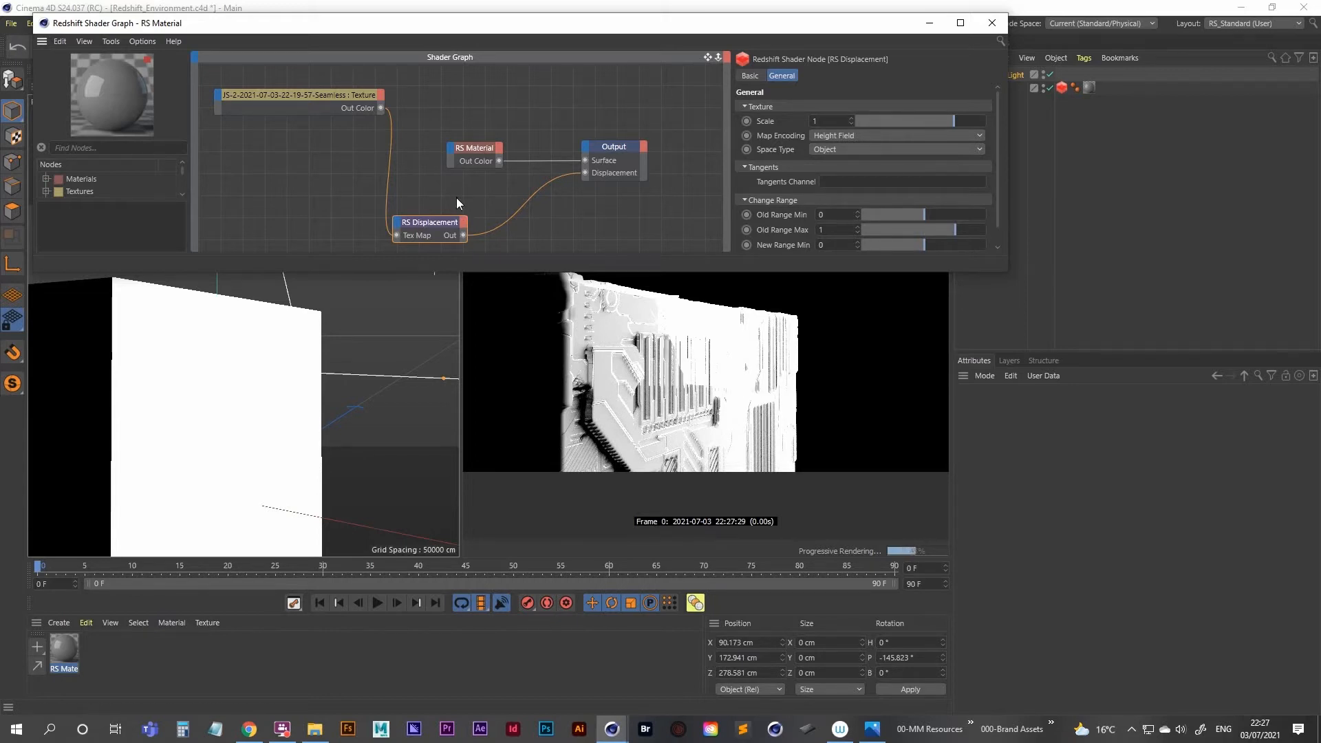
key(ctrl+y)
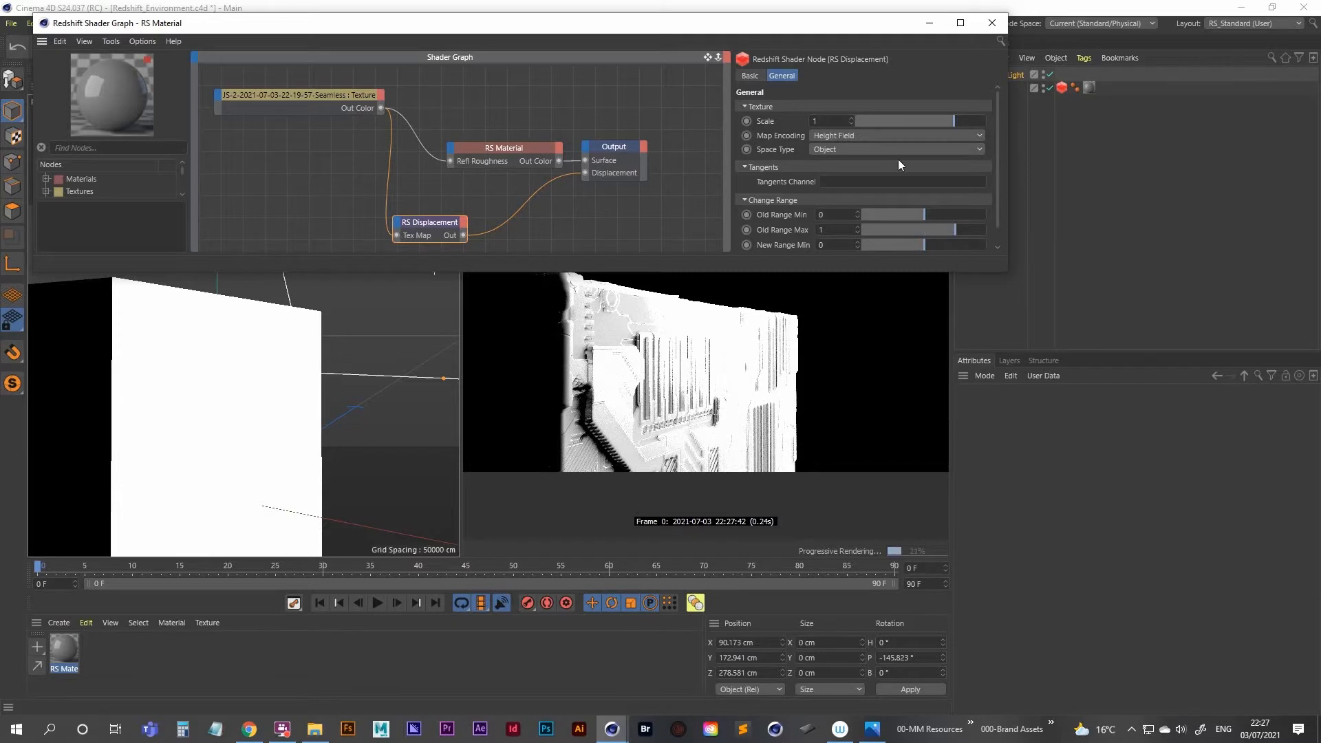
Set the RS Material's diffuse color to a dark blue with hue 211°, saturation 68% and value 32%
click(505, 147)
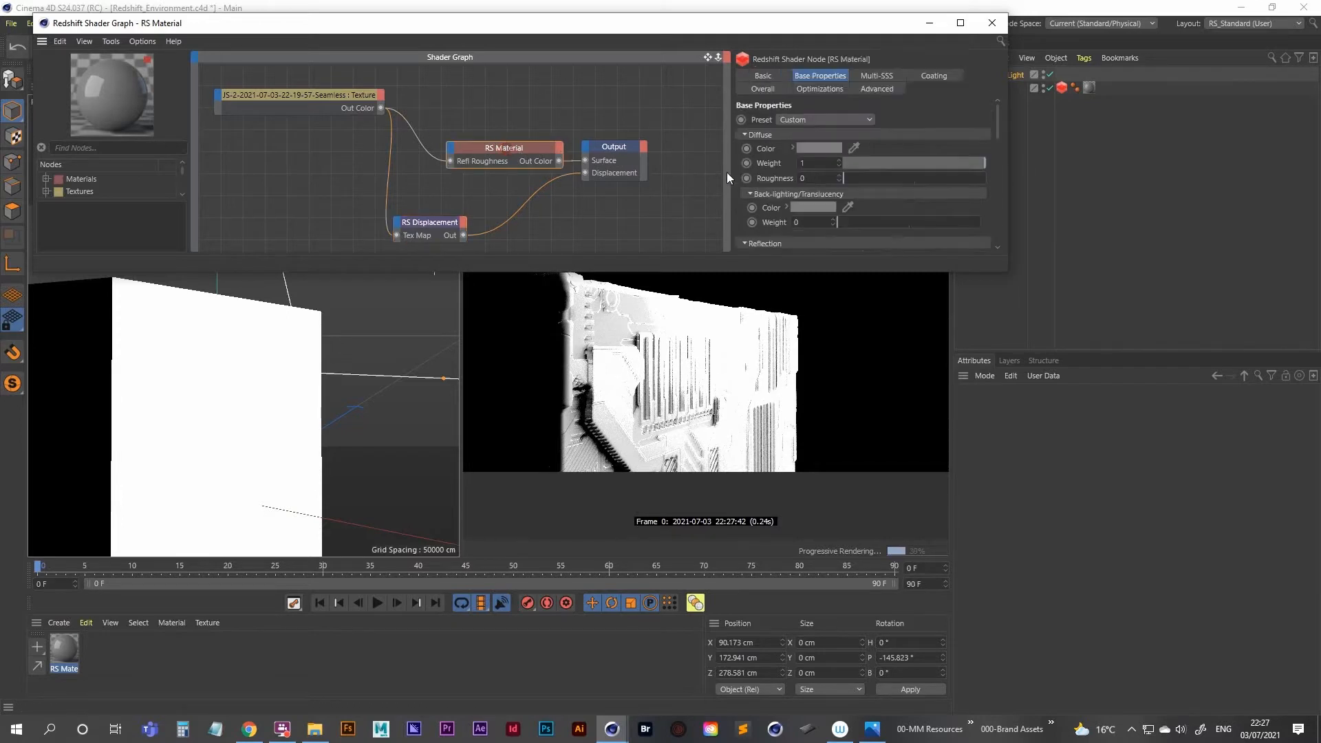
scroll(997, 125, down, 1)
scroll(997, 127, up, 1)
click(830, 147)
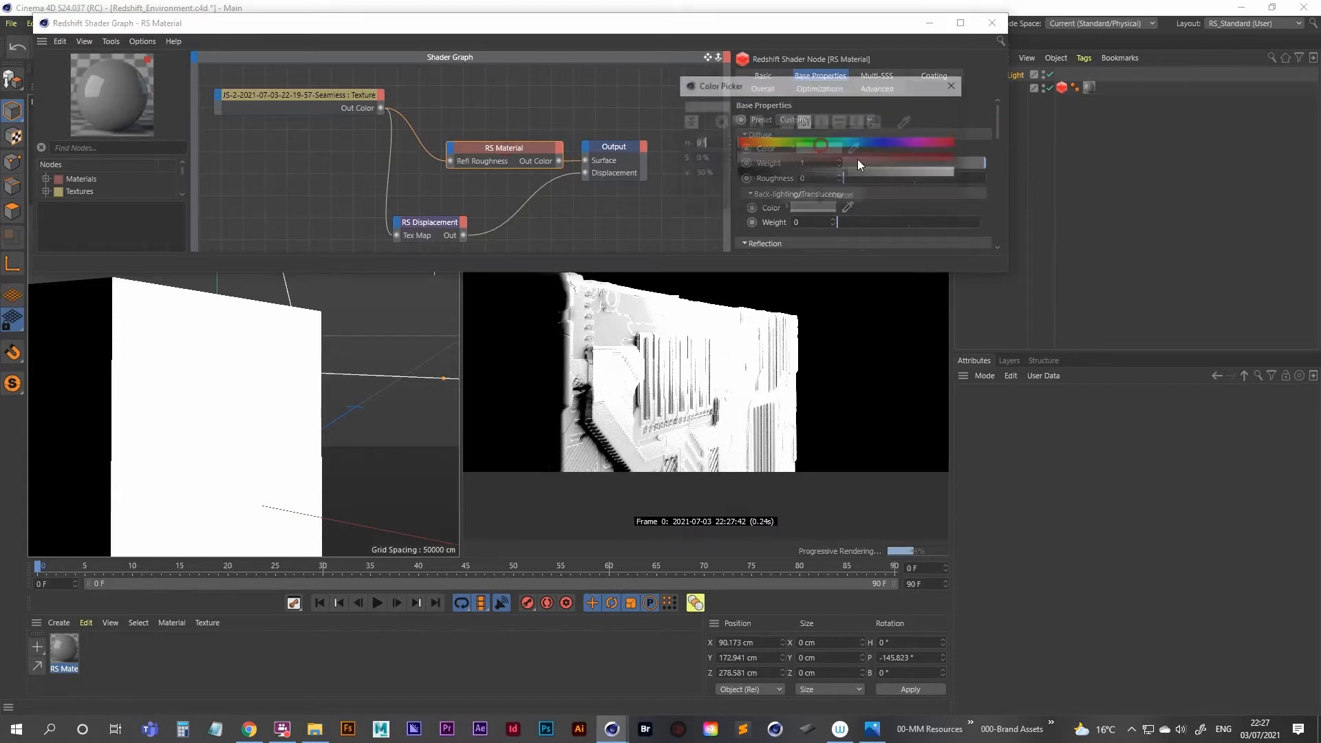
click(879, 142)
drag(877, 142, 865, 142)
click(842, 158)
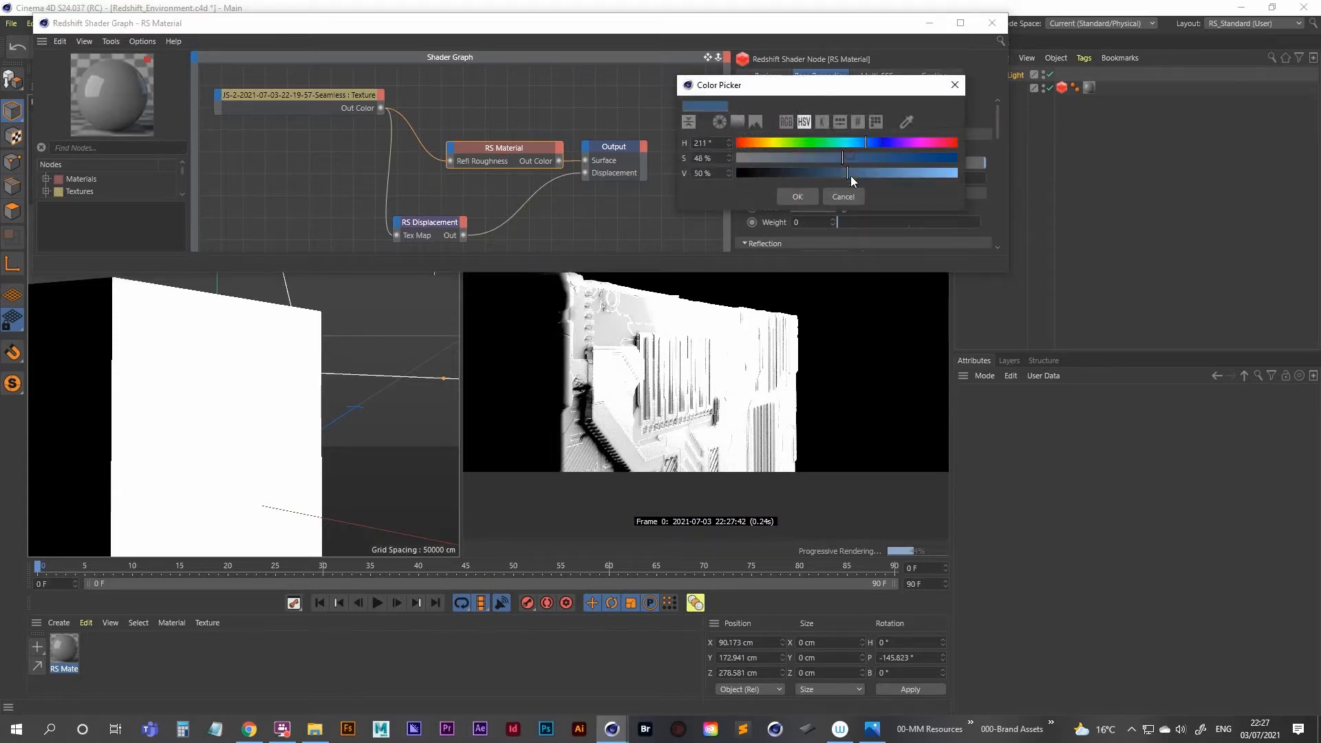
click(808, 172)
click(886, 158)
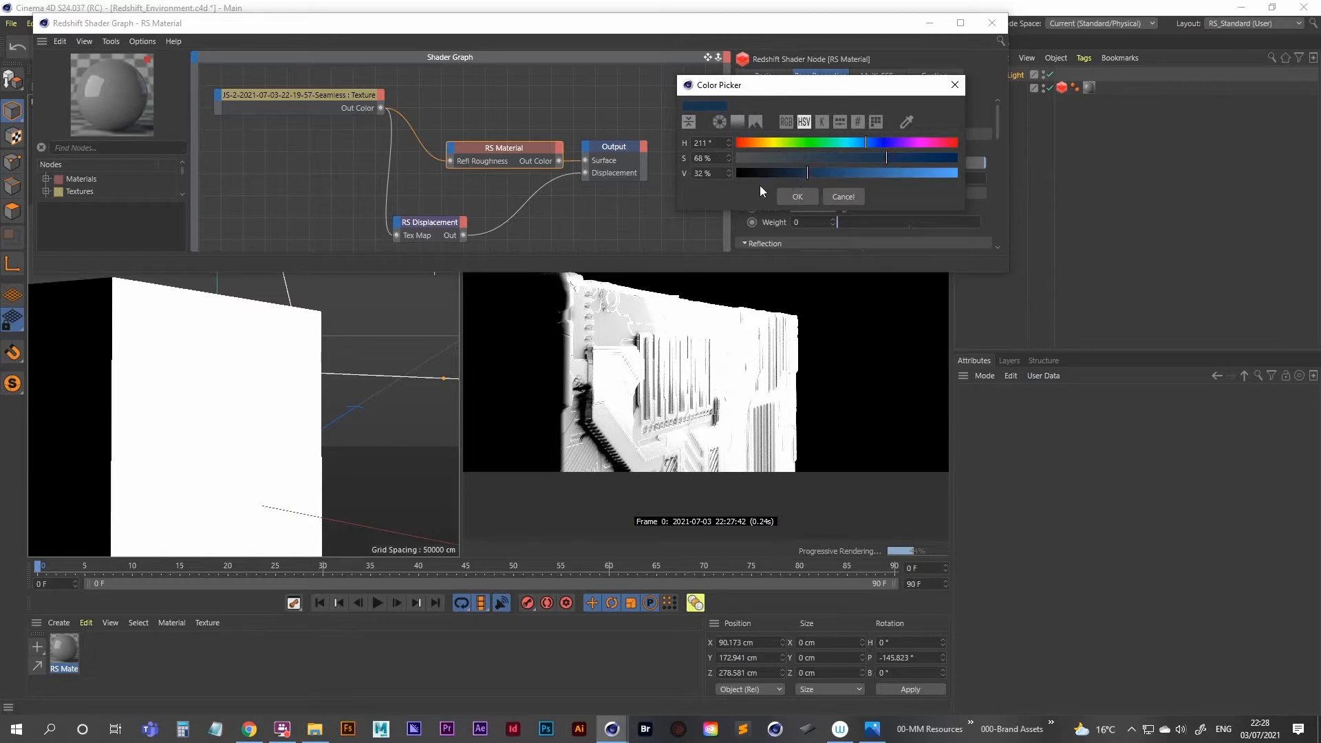
click(797, 197)
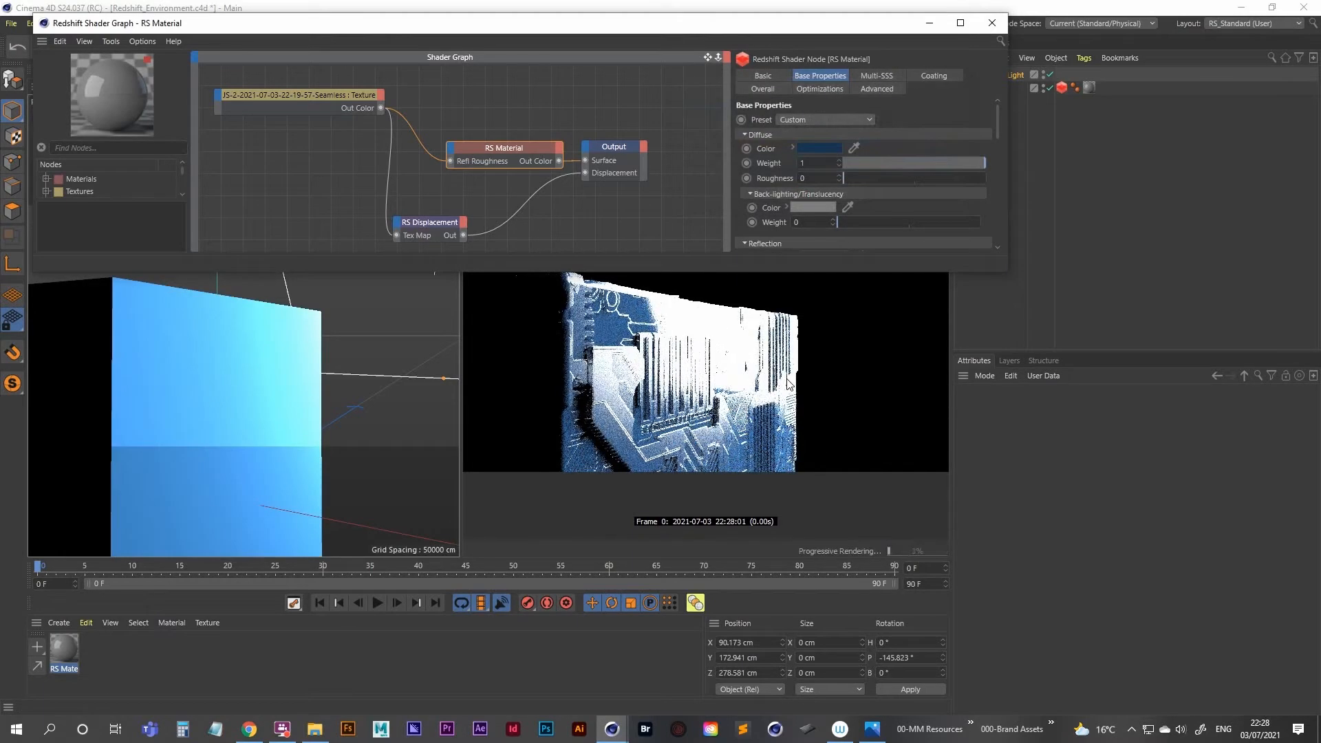
Set the RS Material's reflection color to a blue with hue 222°, saturation 64% and value 100%
drag(997, 124, 991, 148)
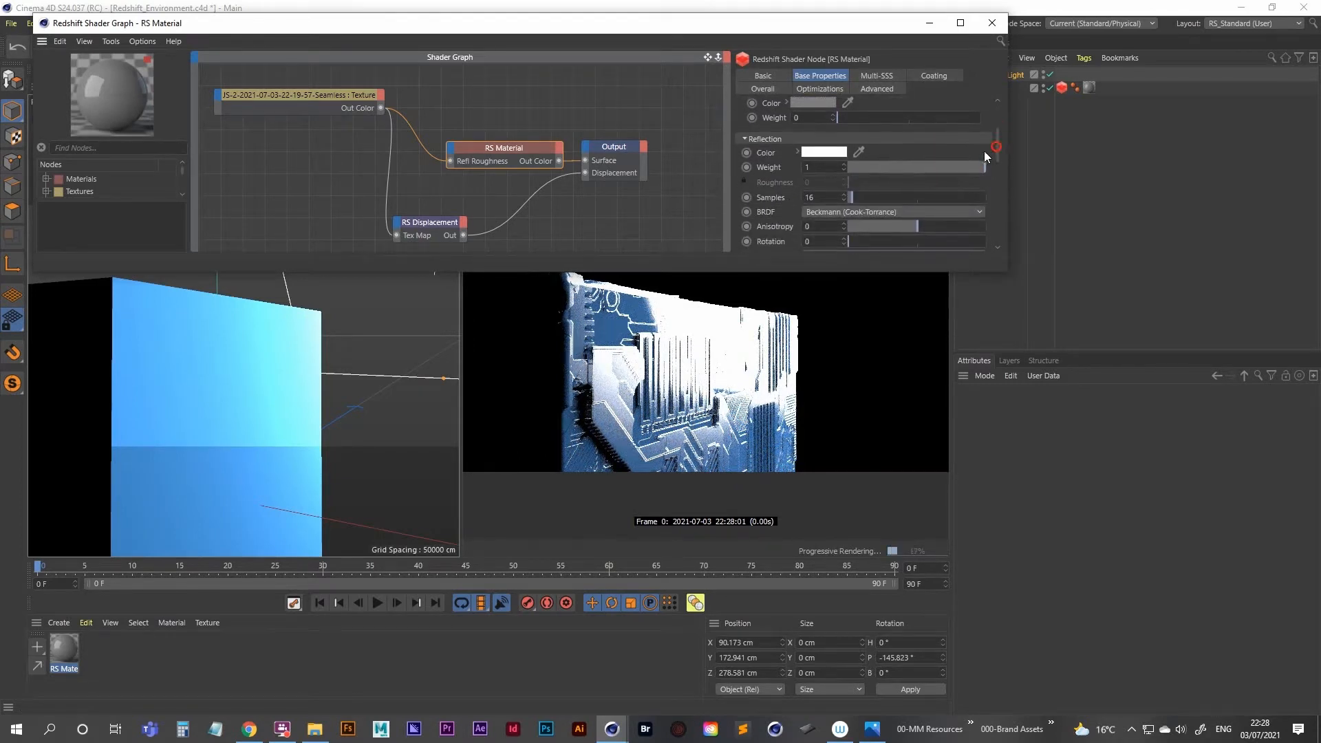
click(822, 147)
click(862, 151)
click(885, 165)
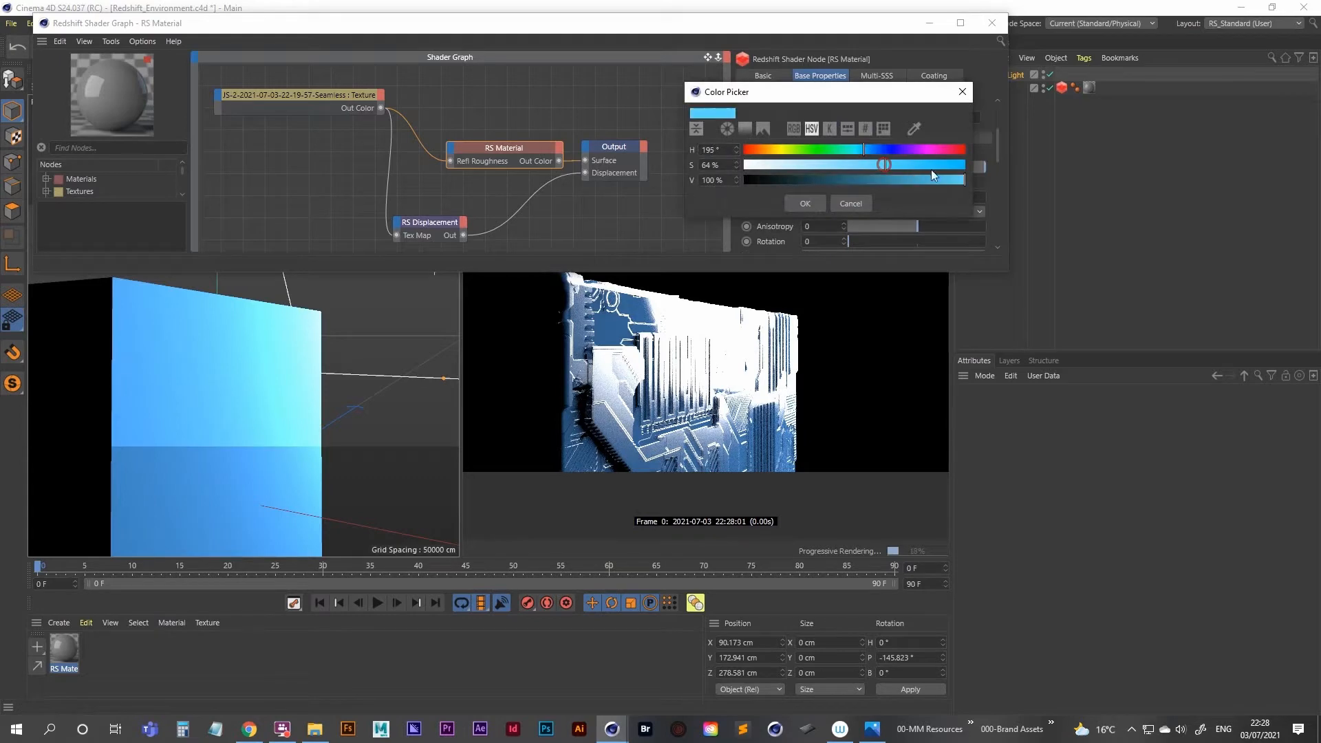
click(885, 149)
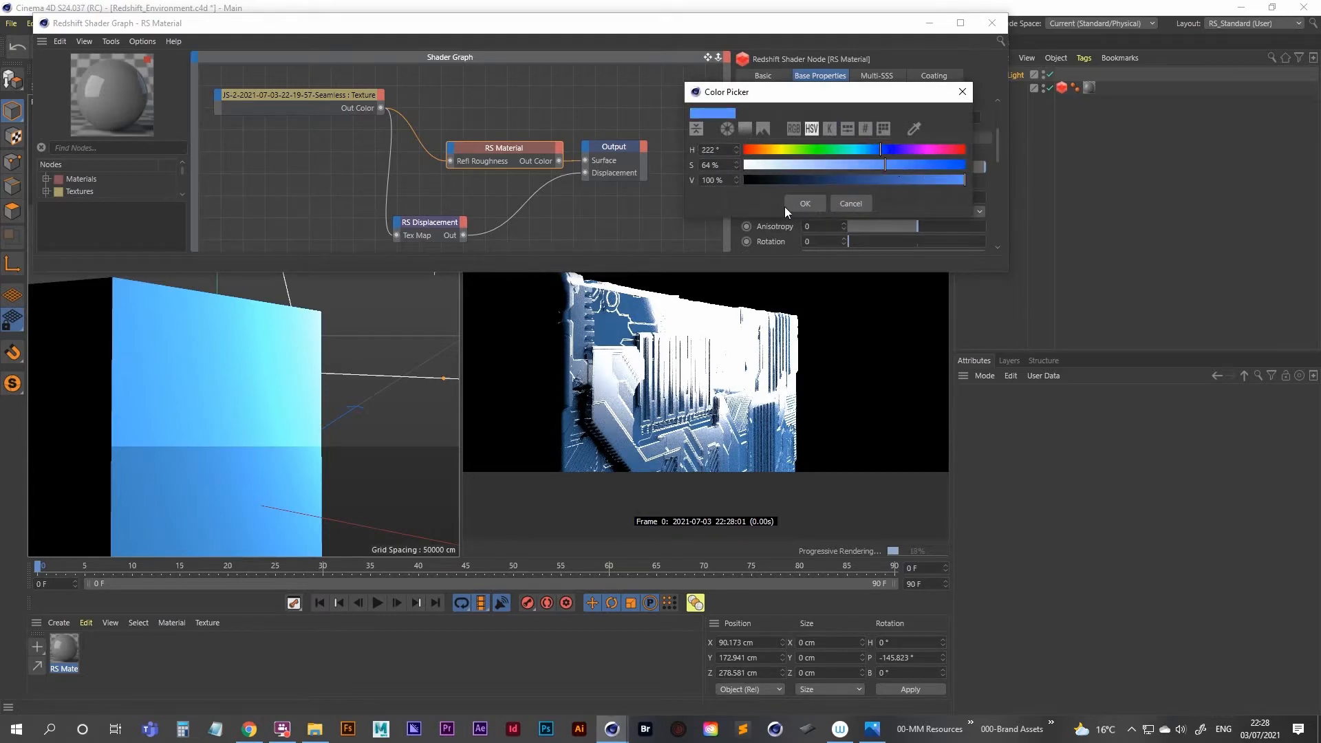
click(804, 201)
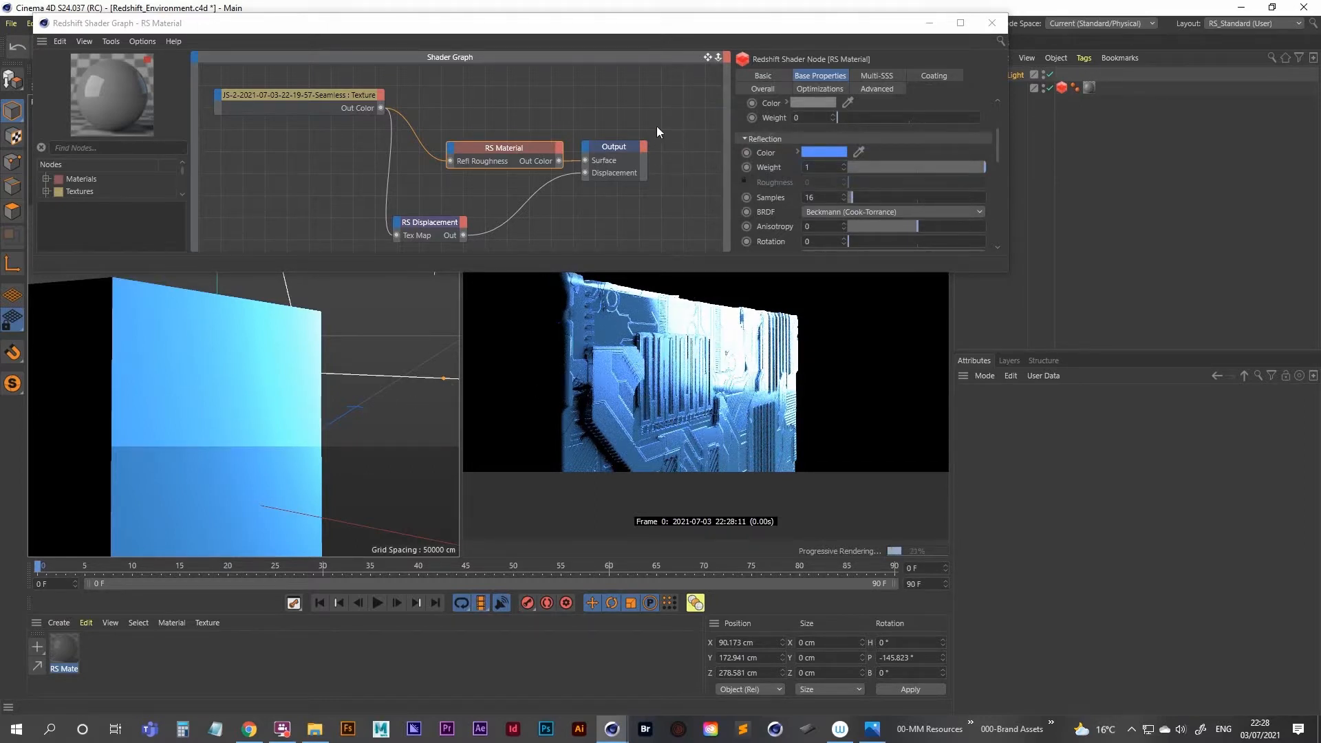
drag(674, 110, 432, 195)
alt+drag(273, 364, 229, 371)
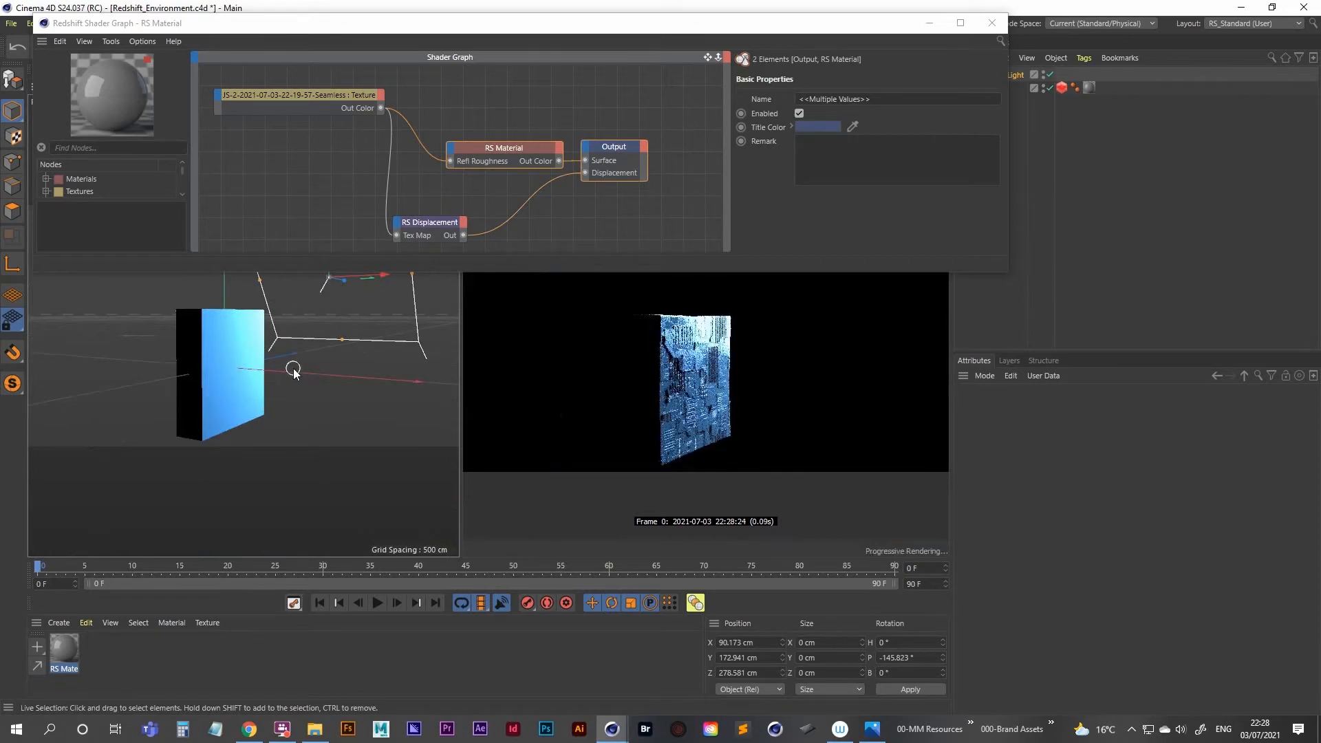
alt+drag(244, 323, 259, 374)
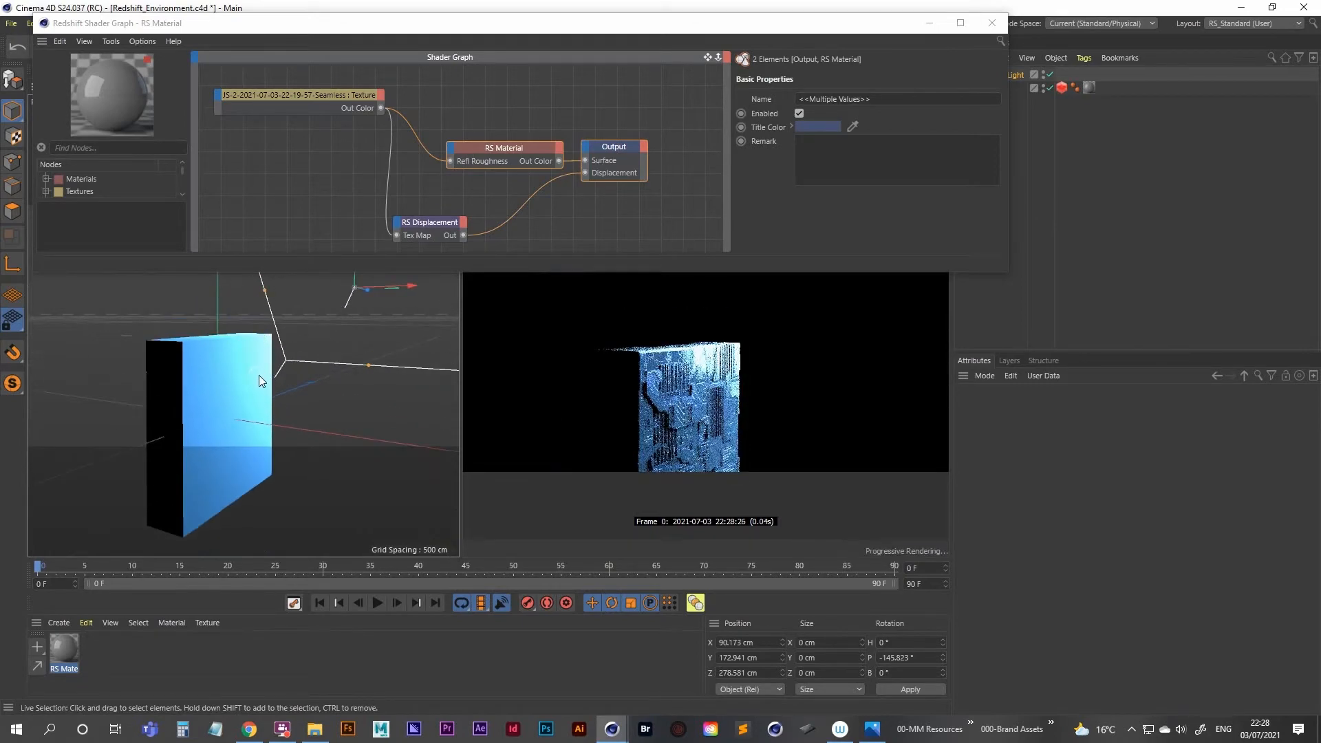
mouse_move(259, 374)
alt+right_down()
mouse_move(248, 384)
mouse_move(224, 357)
mouse_move(263, 345)
mouse_move(259, 375)
mouse_move(270, 369)
alt+right_up()
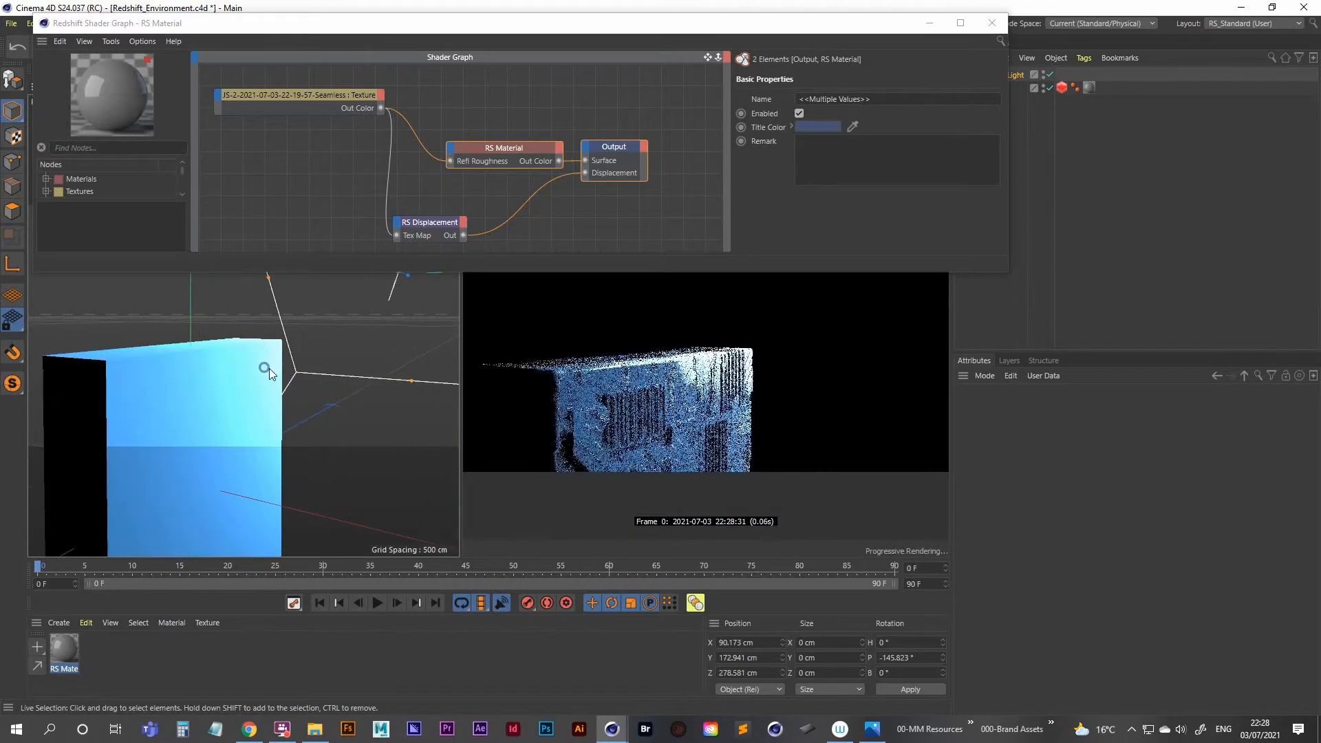
alt+drag(270, 369, 242, 365)
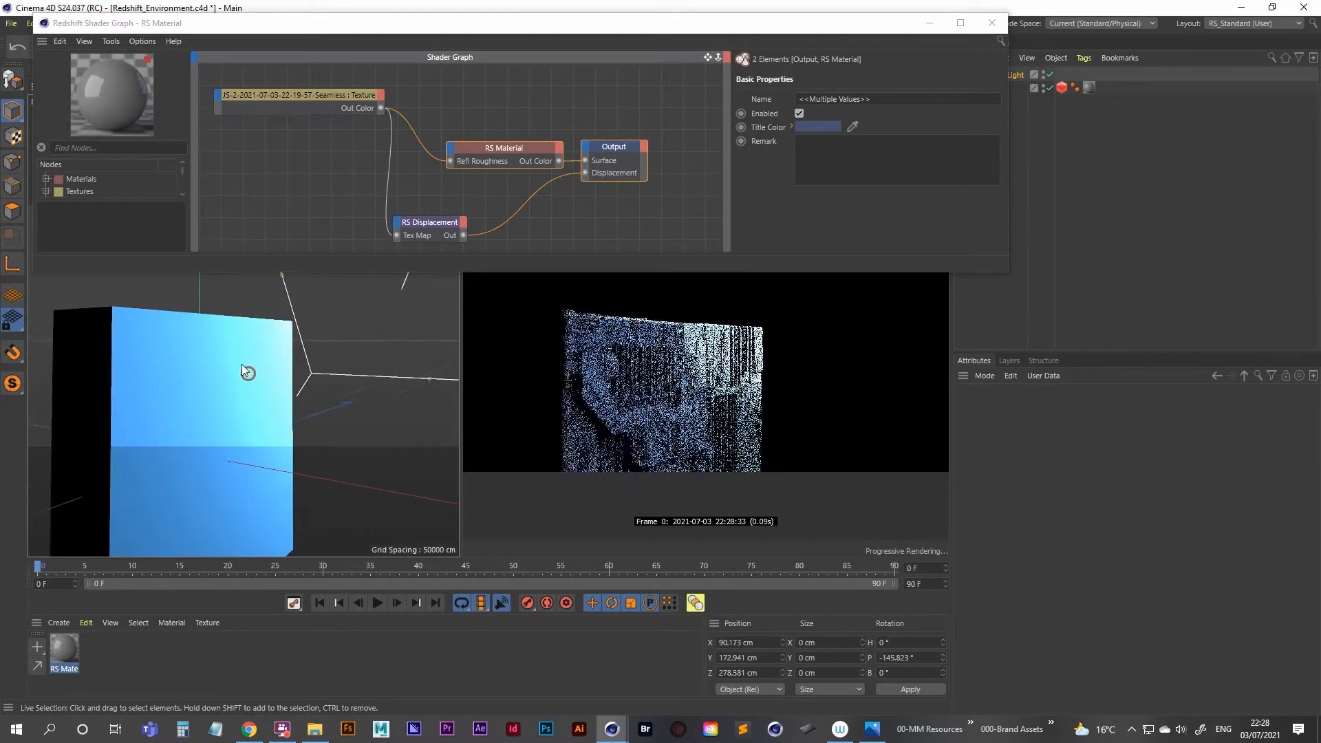
Find the Color Correct node in the node library and add it to the shader graph above the RS Material
click(119, 148)
text(co)
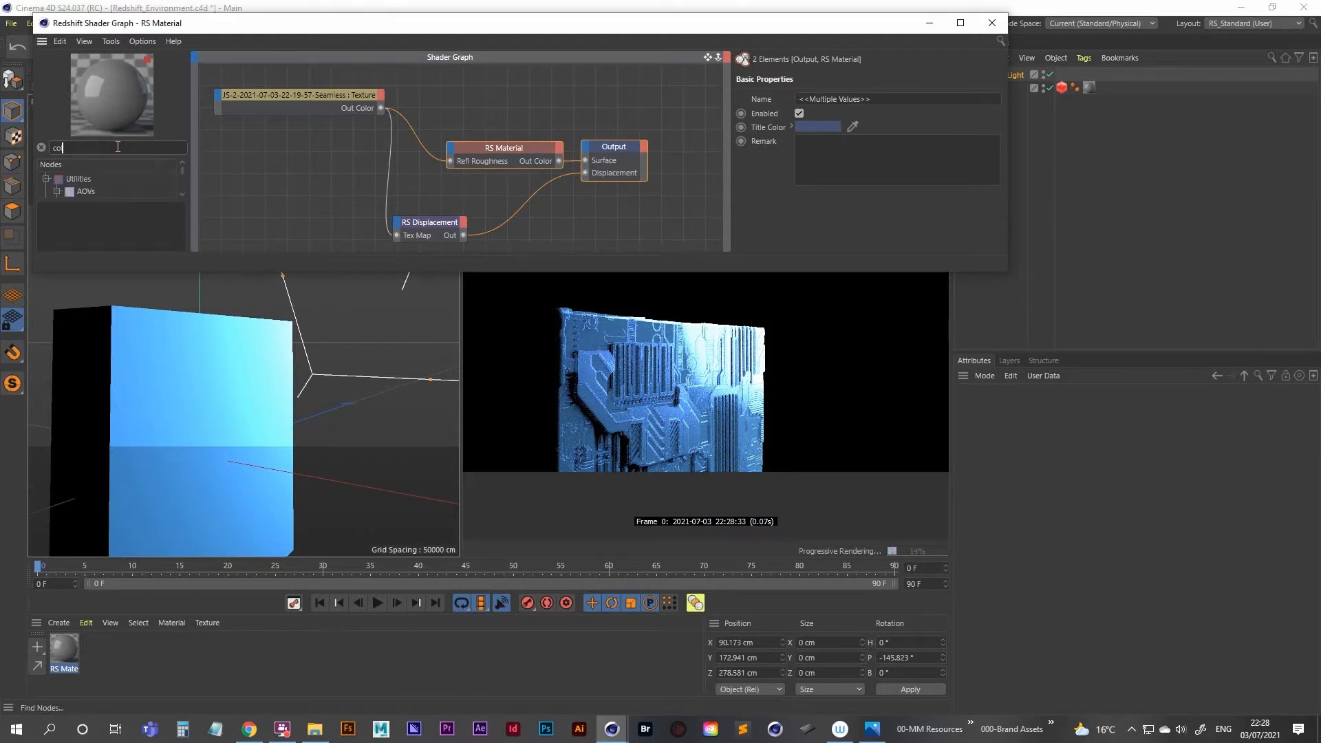
text(lor)
drag(181, 172, 180, 179)
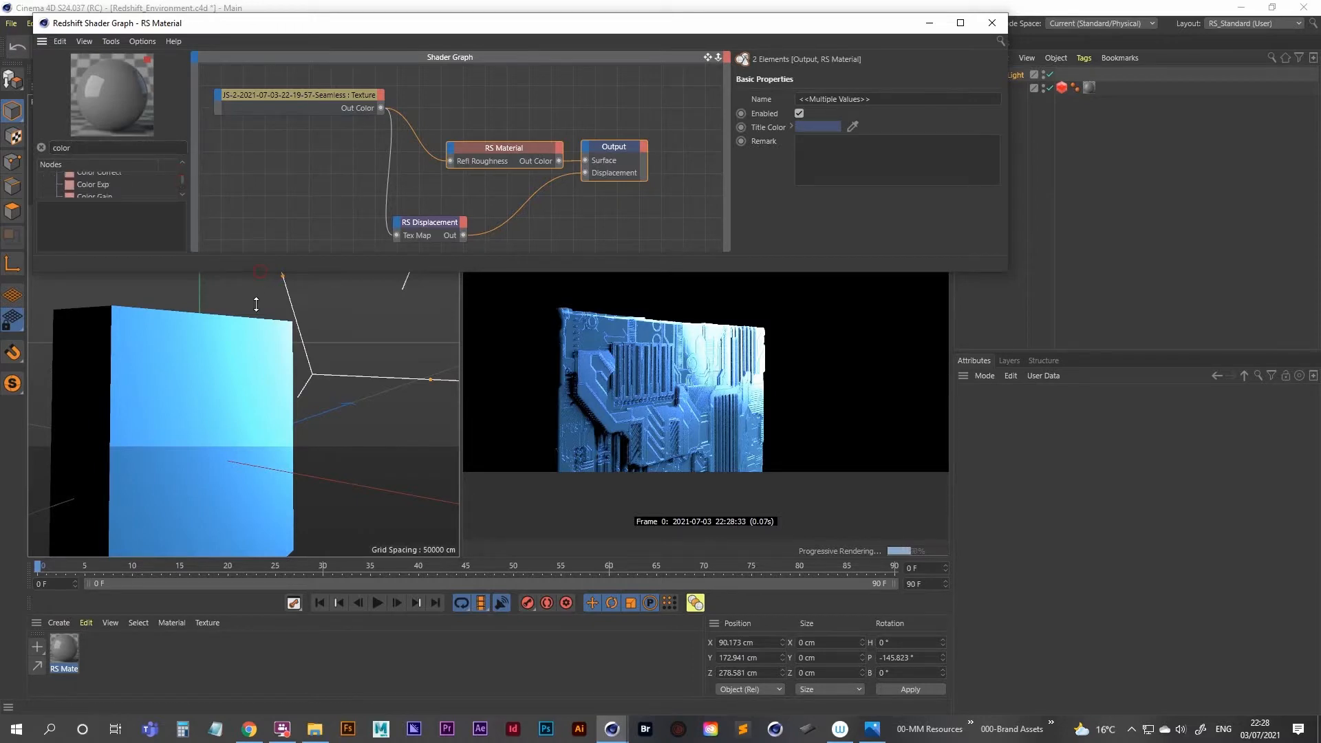
drag(275, 271, 263, 389)
click(97, 150)
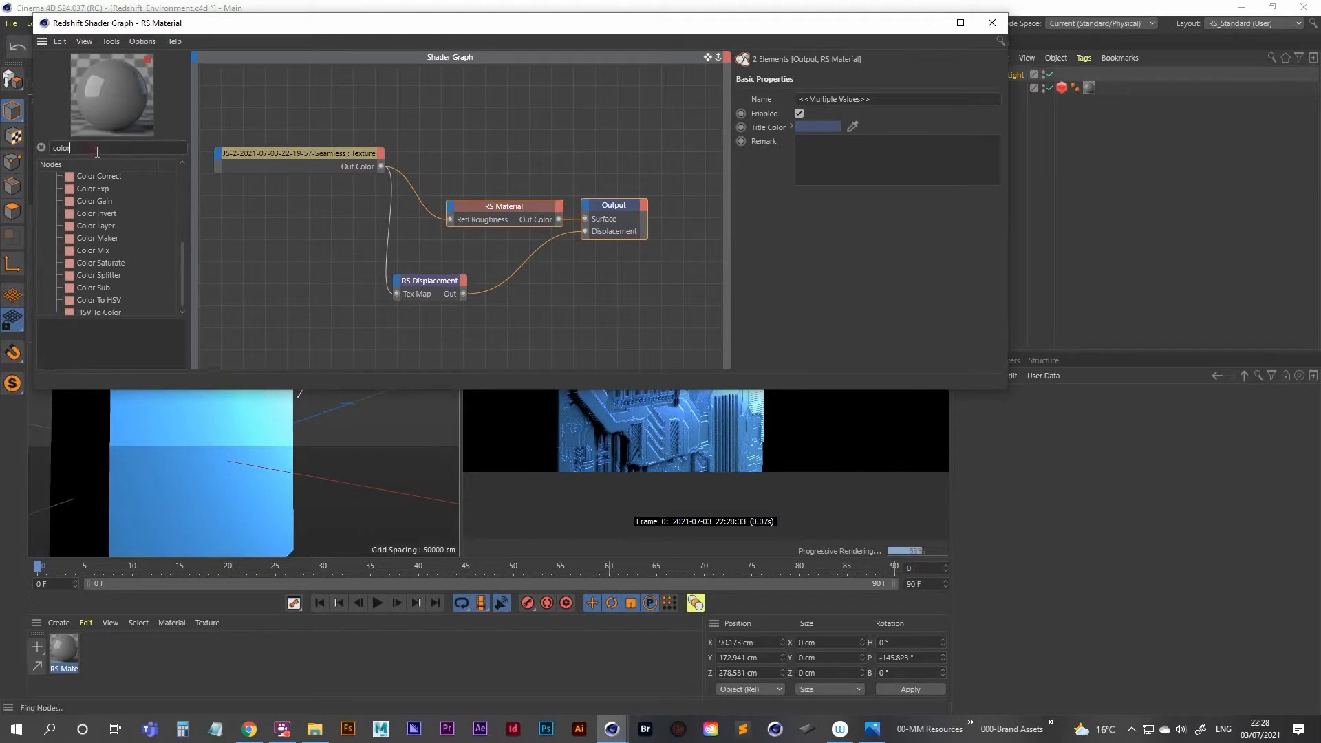
text(correct)
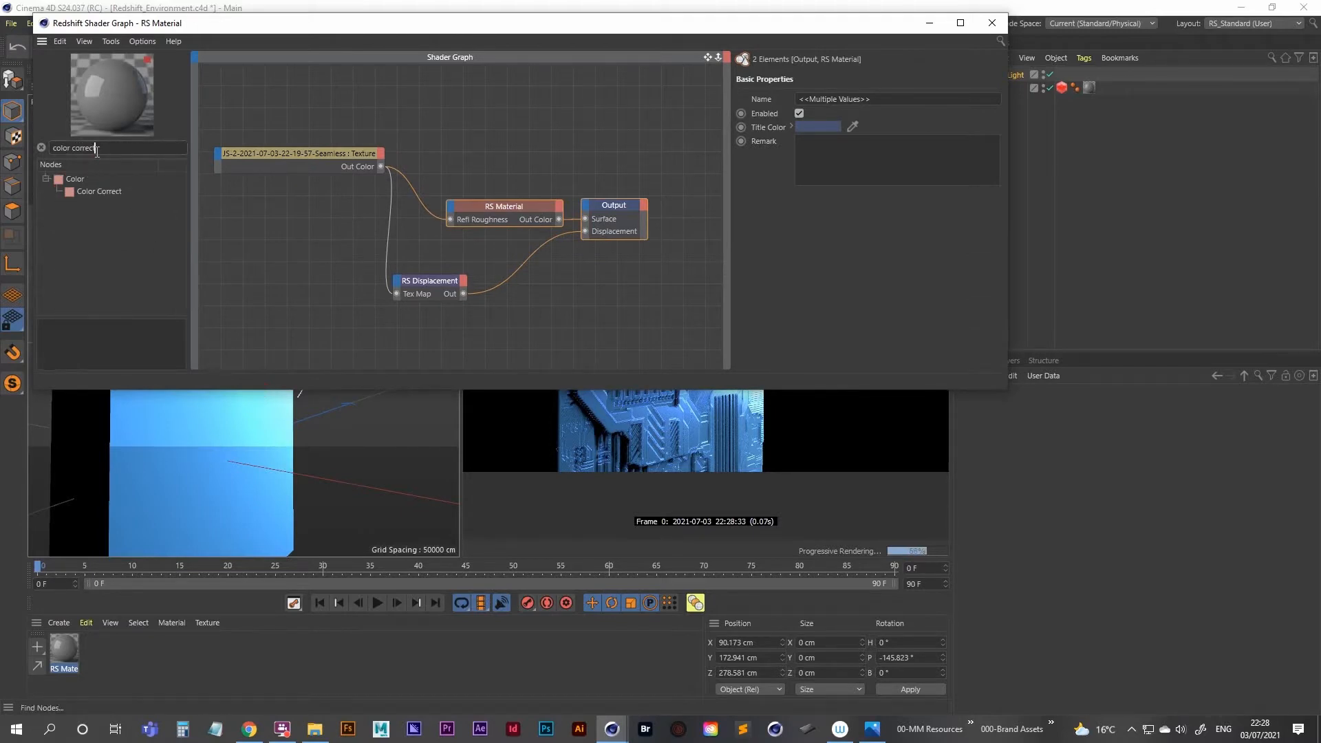
text(ii)
drag(93, 148, 73, 147)
text(co)
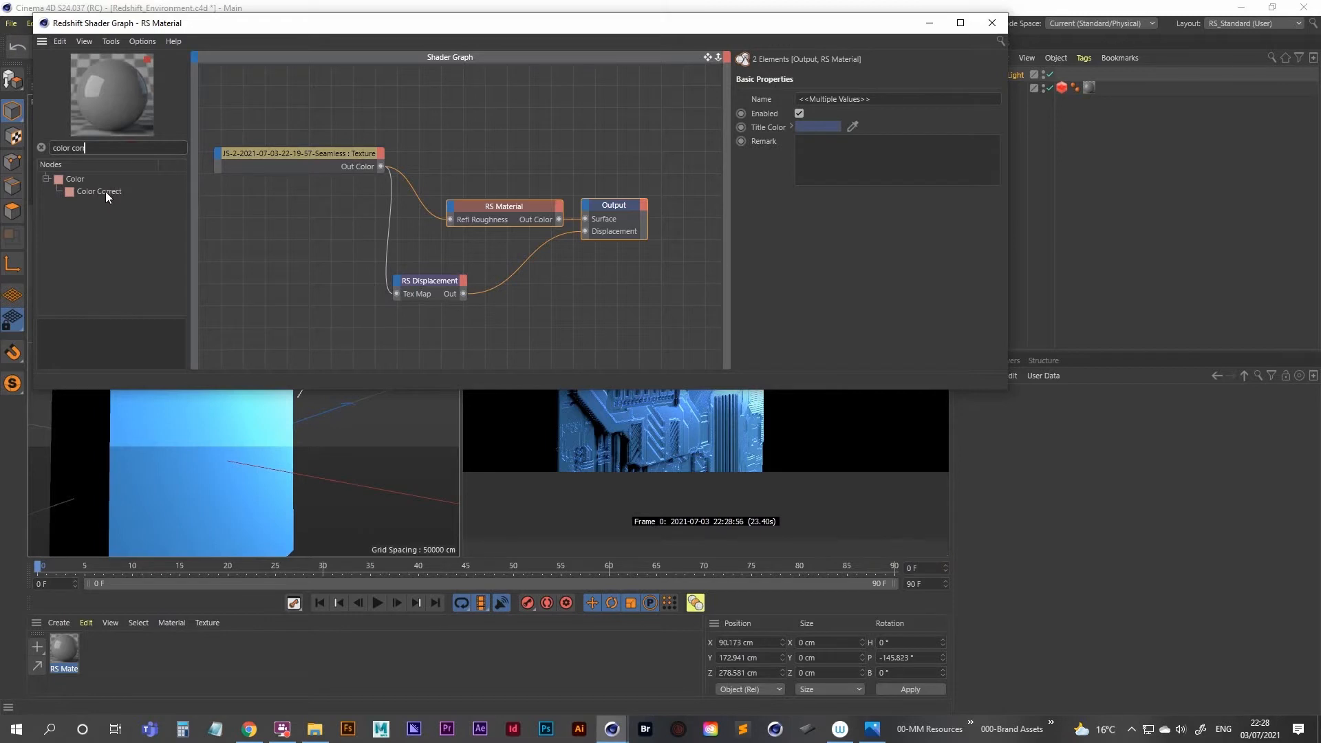
drag(97, 190, 504, 93)
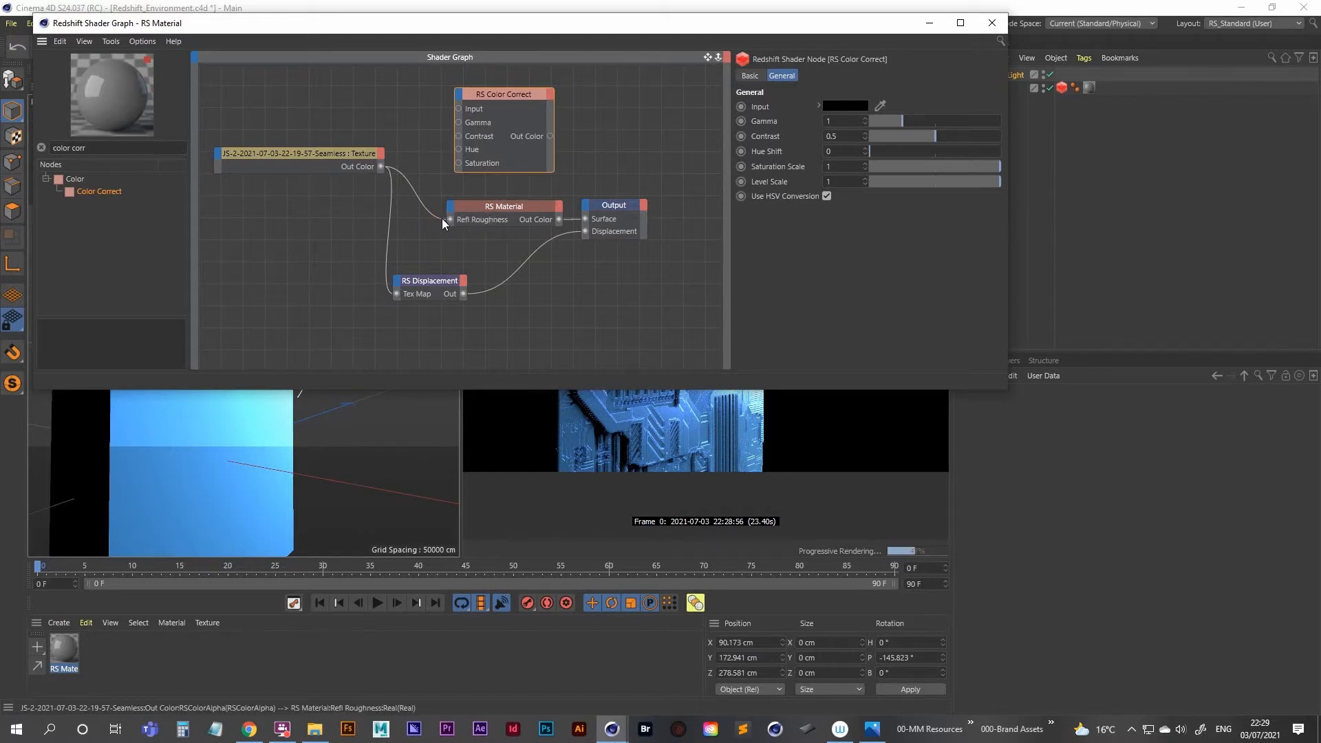
Route the texture through the RS Color Correct node's input and into the RS Material's reflection roughness, spacing out the nodes
drag(443, 218, 477, 93)
drag(454, 190, 687, 245)
drag(634, 208, 716, 207)
drag(438, 109, 439, 147)
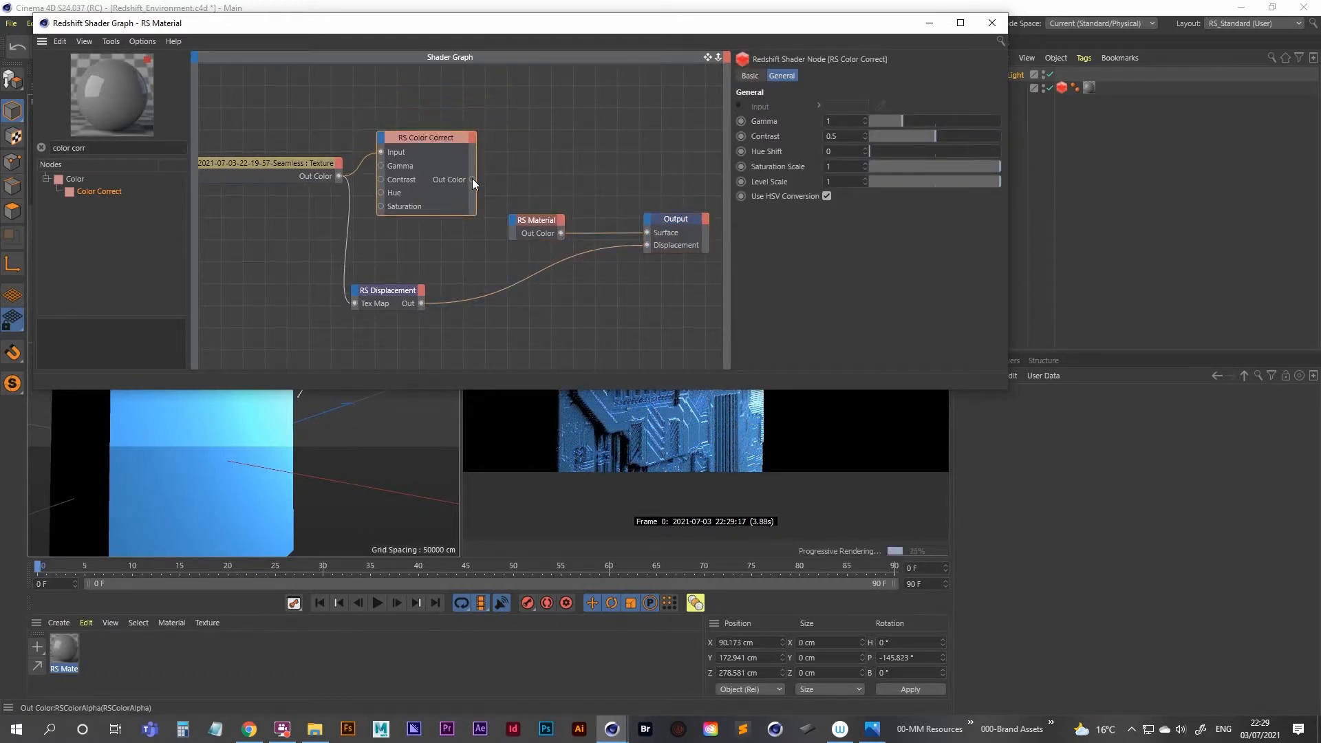
drag(512, 217, 514, 218)
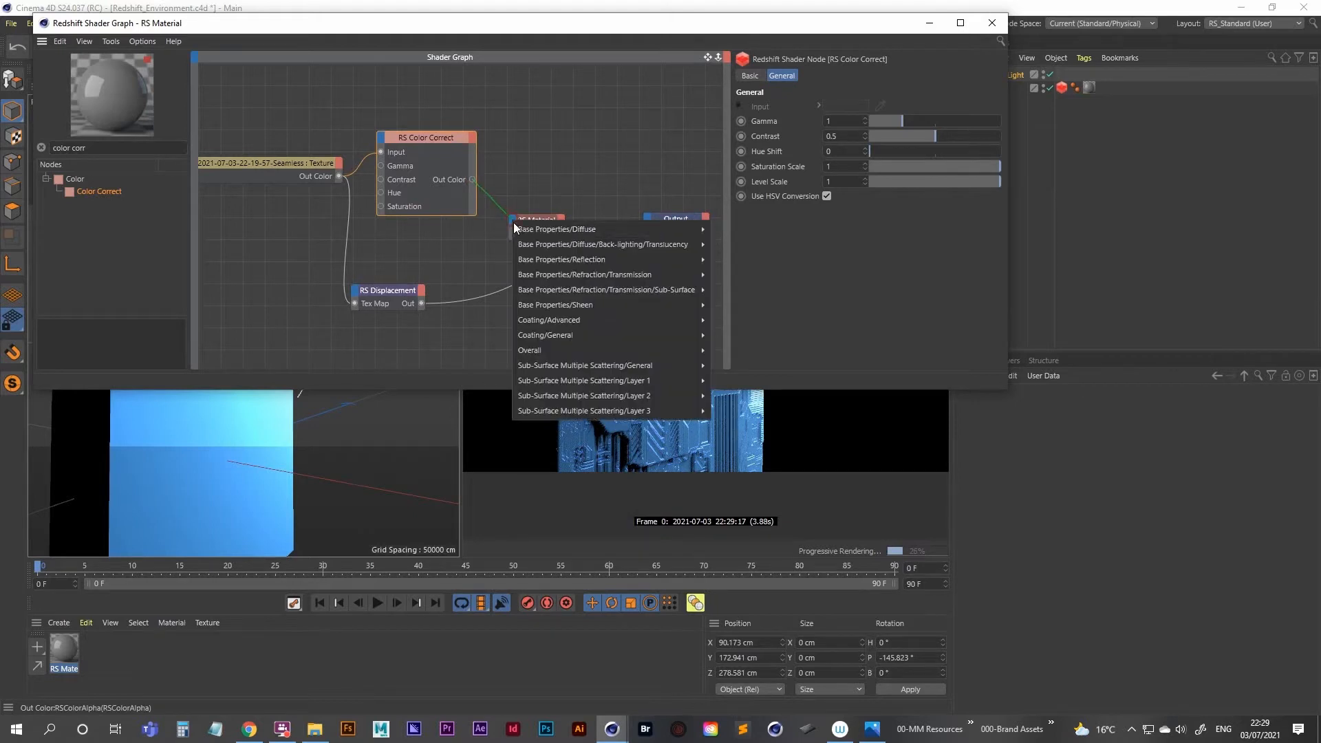
mouse_move(691, 258)
click(757, 291)
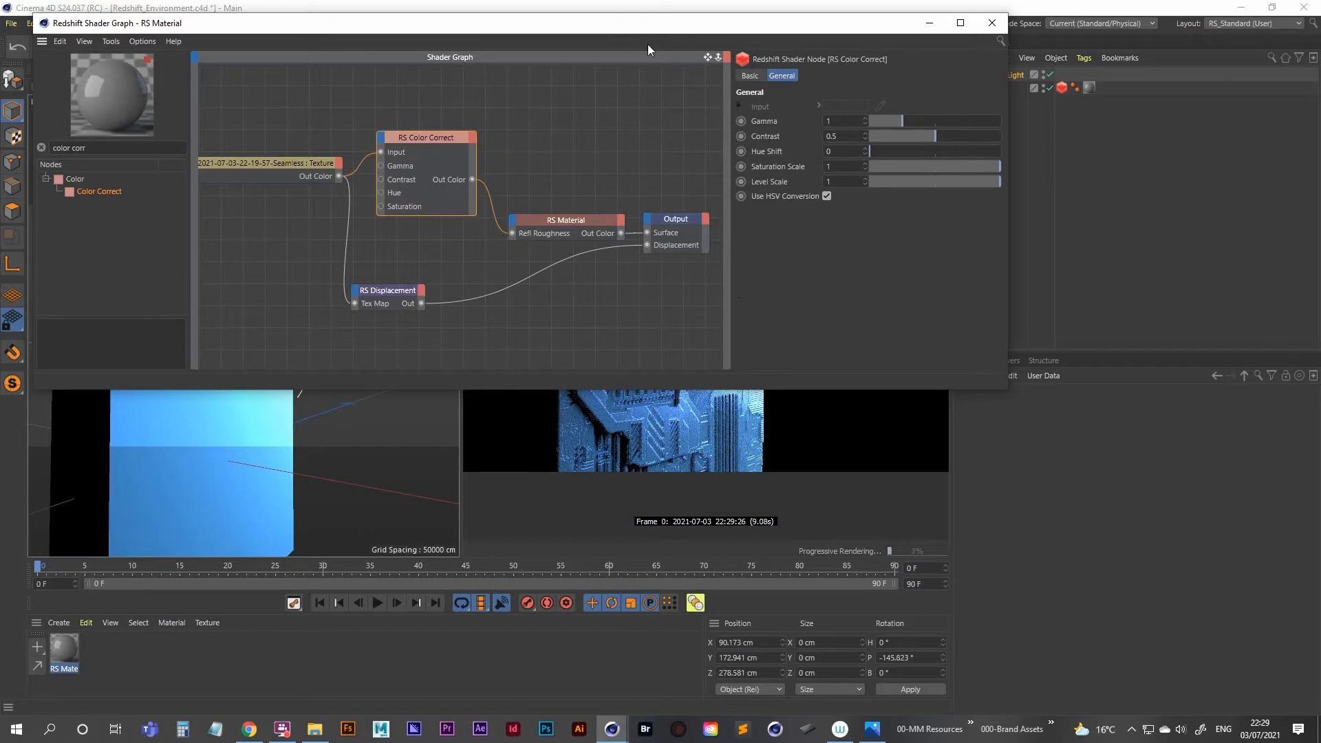
Try a contrast of 0 on the RS Color Correct node to compare the render, and undo it
drag(576, 389, 586, 244)
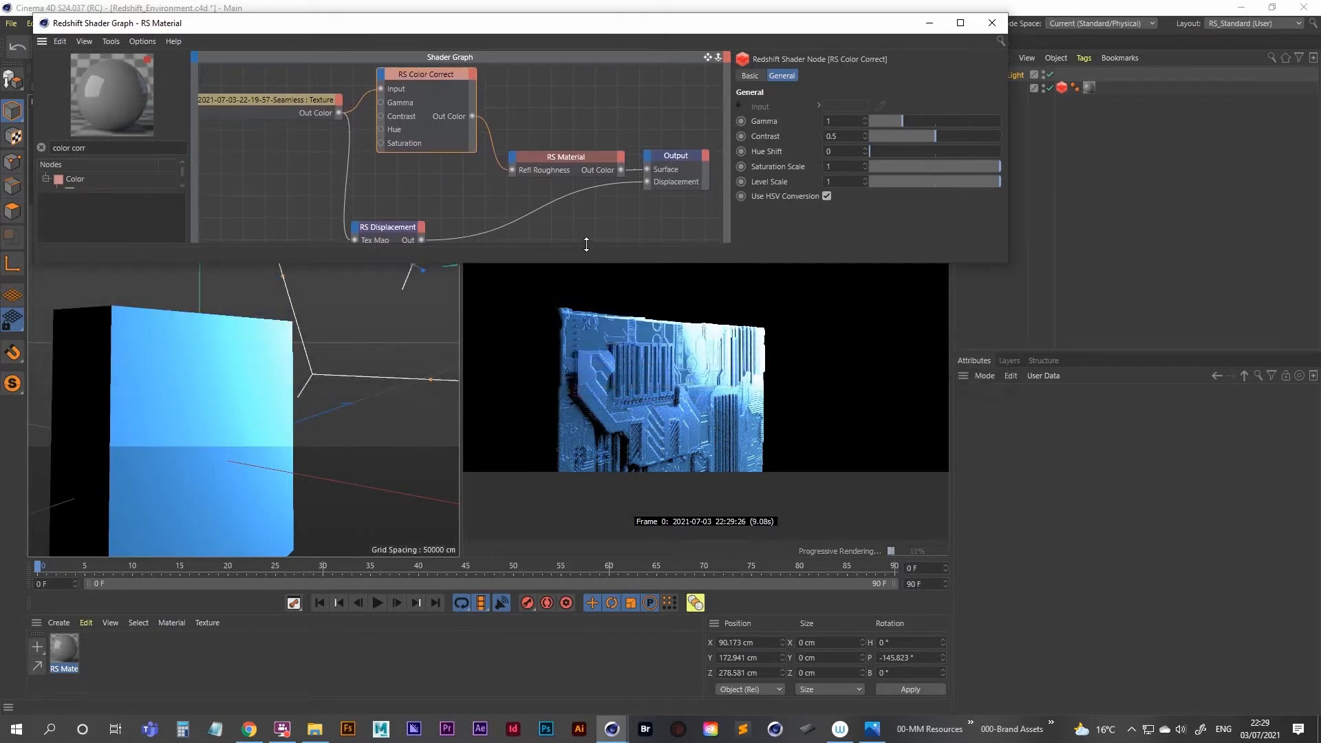
click(538, 94)
click(430, 76)
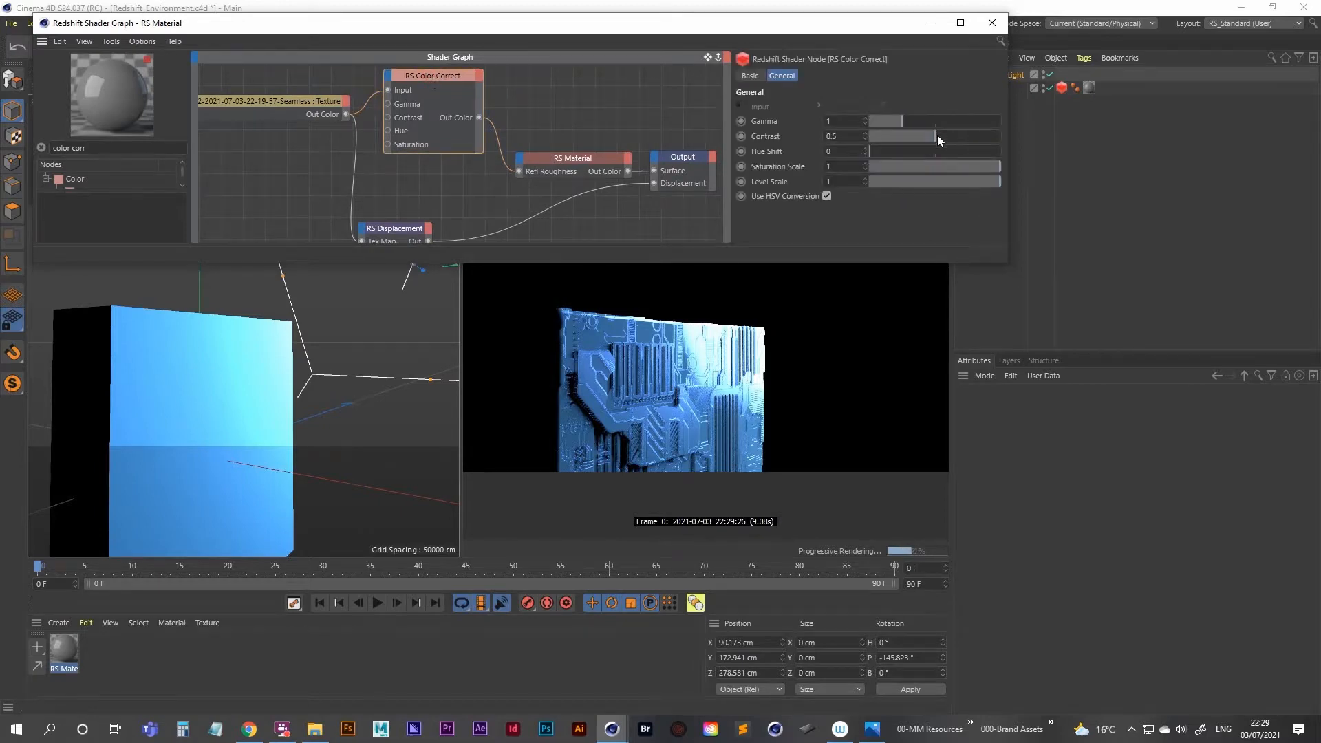
drag(930, 135, 855, 137)
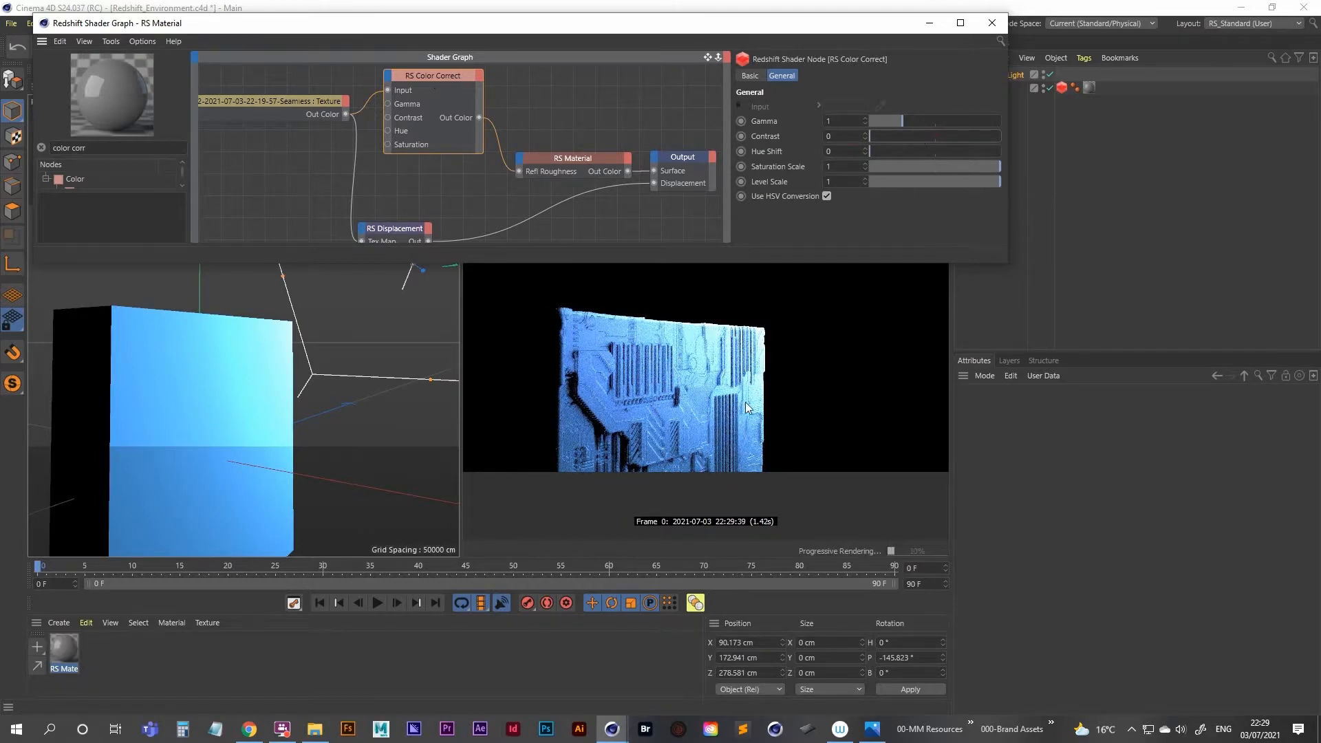
click(706, 404)
key(ctrl+z)
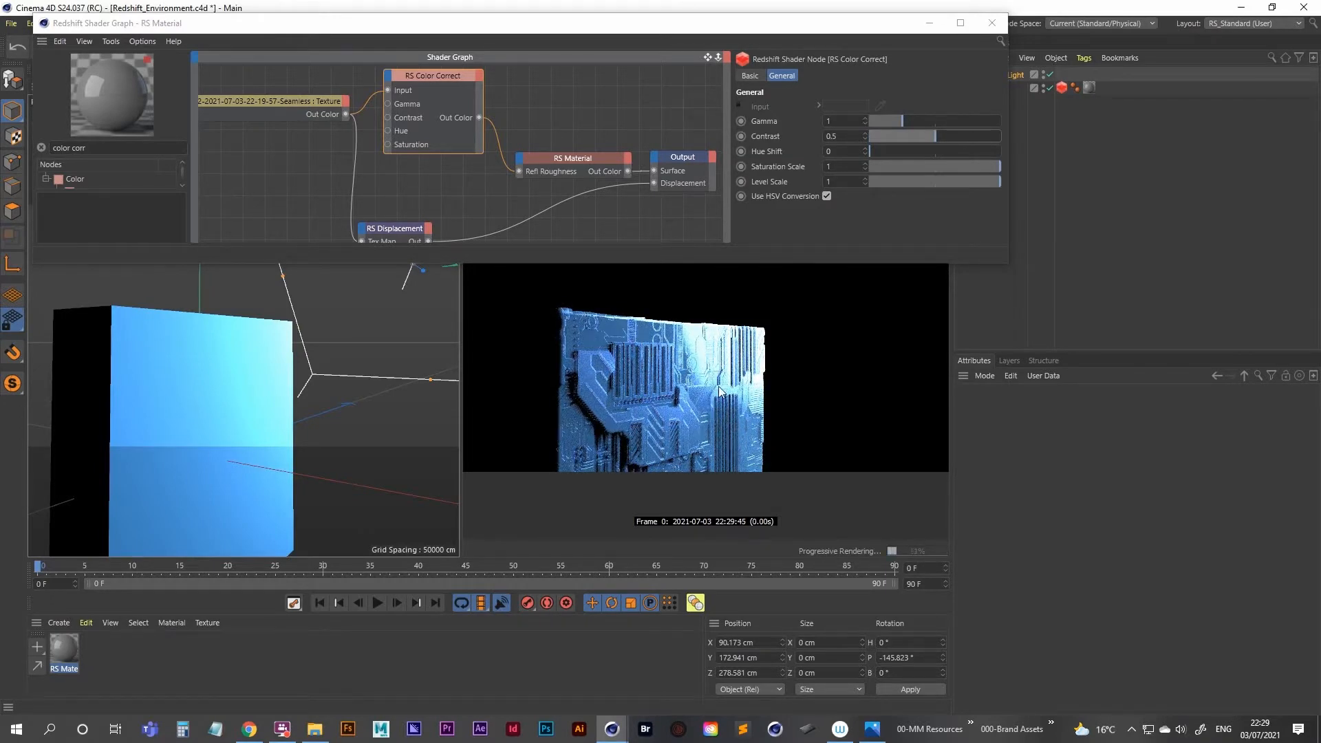
Lower the RS Color Correct node's contrast to 0.107, check the cube from another angle and close the shader graph
drag(935, 138, 798, 141)
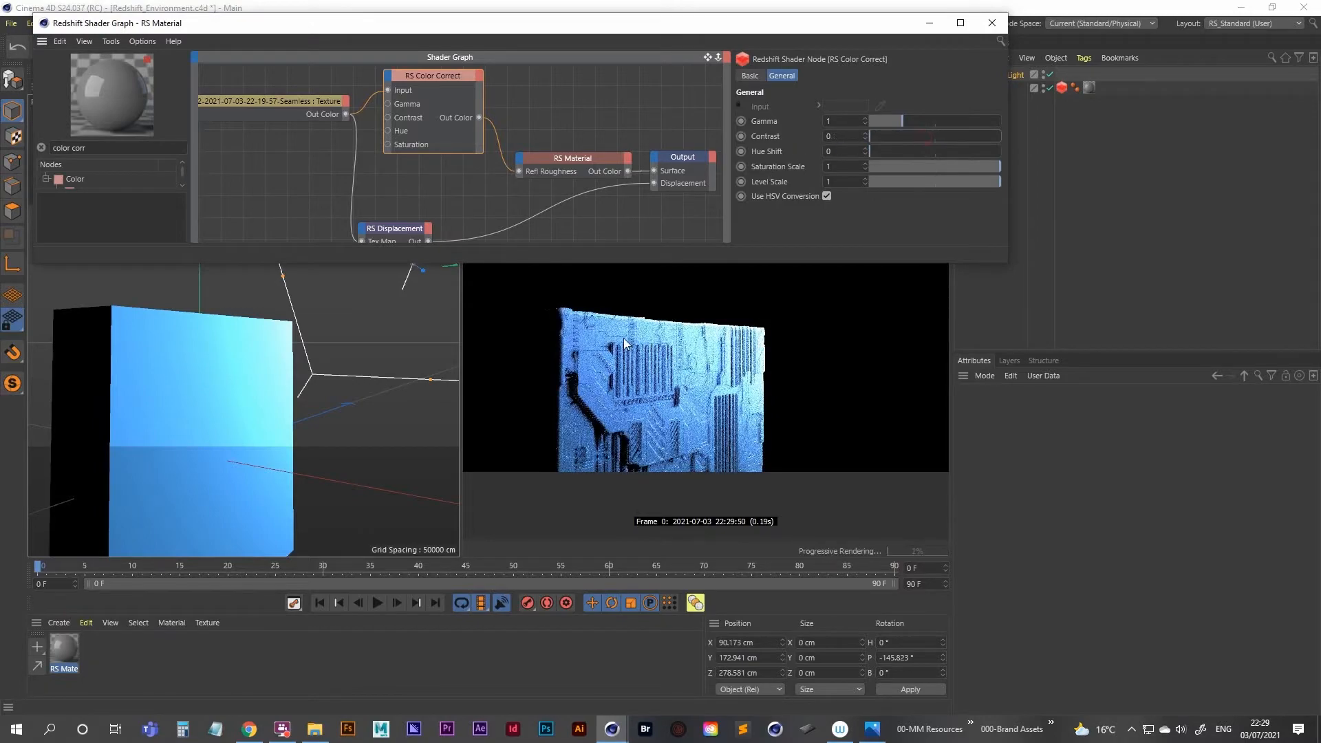
click(903, 132)
mouse_move(905, 134)
mouse_down()
mouse_move(852, 133)
mouse_move(972, 124)
mouse_move(883, 134)
mouse_up()
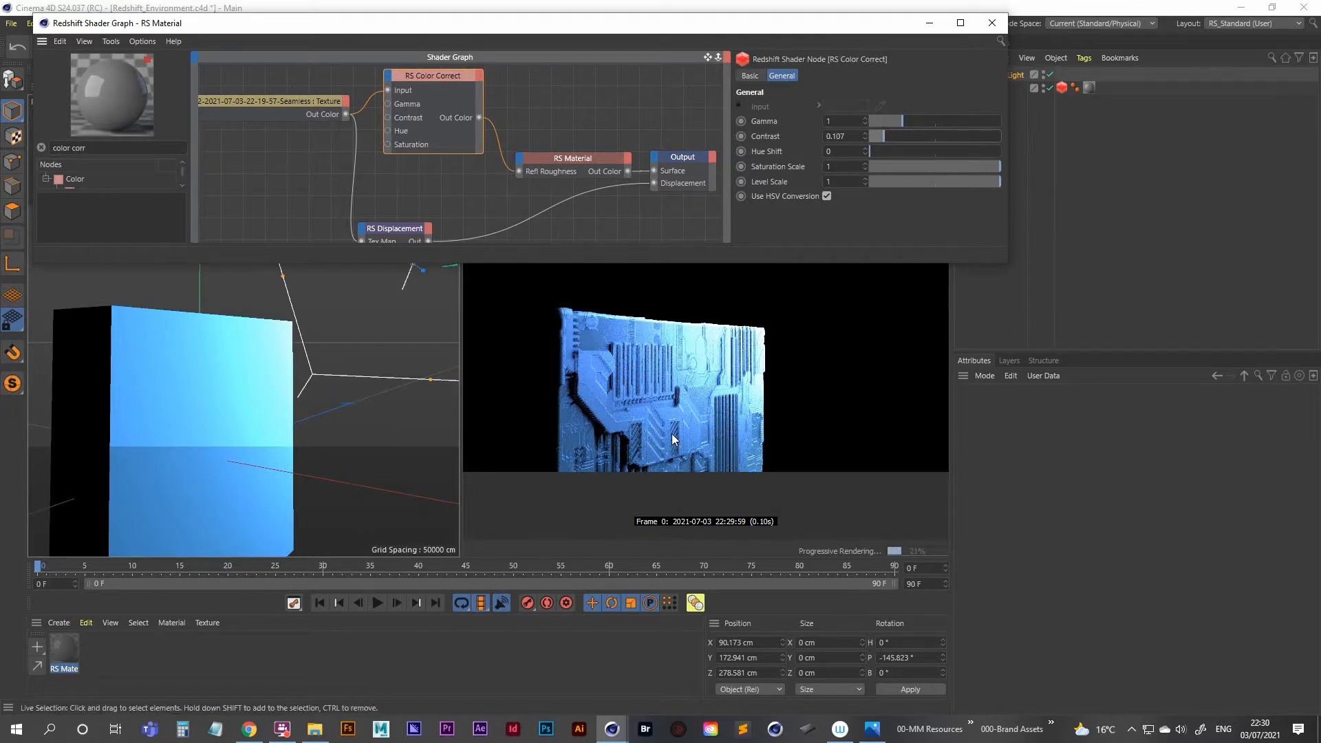
alt+drag(165, 402, 337, 335)
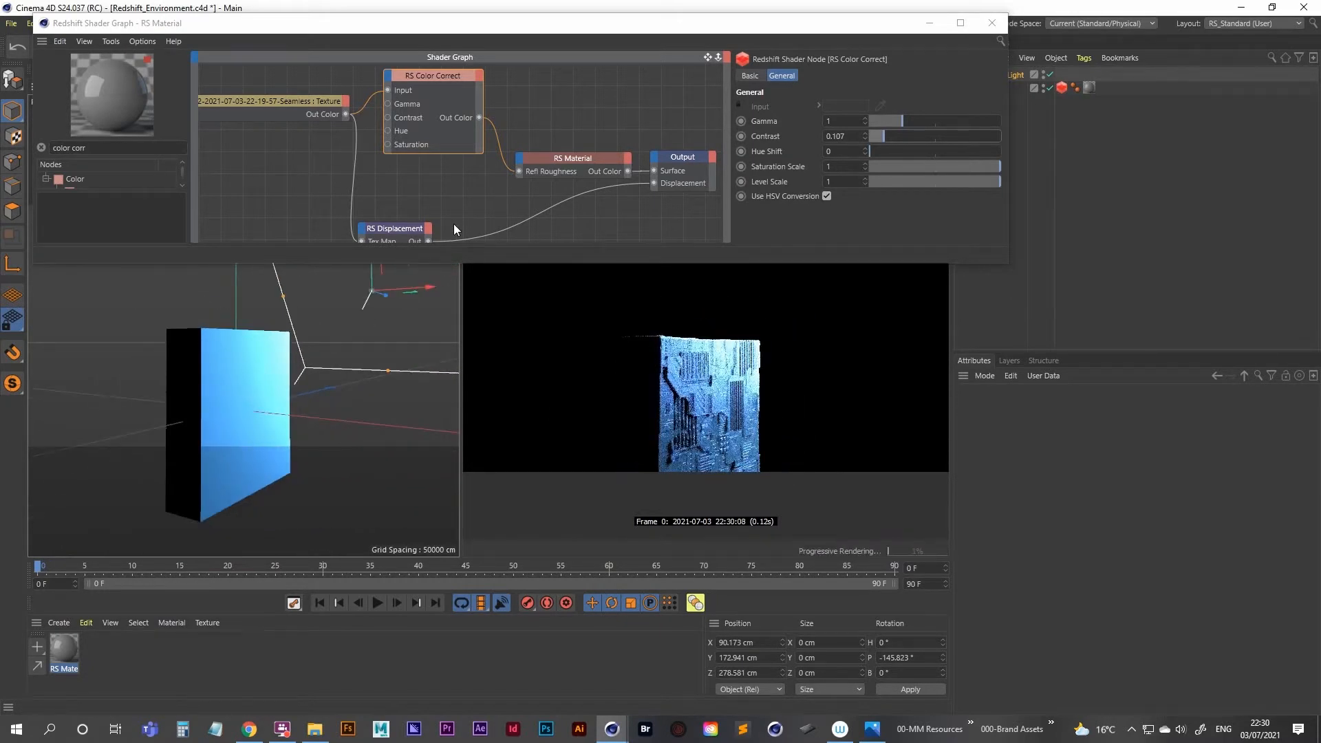
click(991, 23)
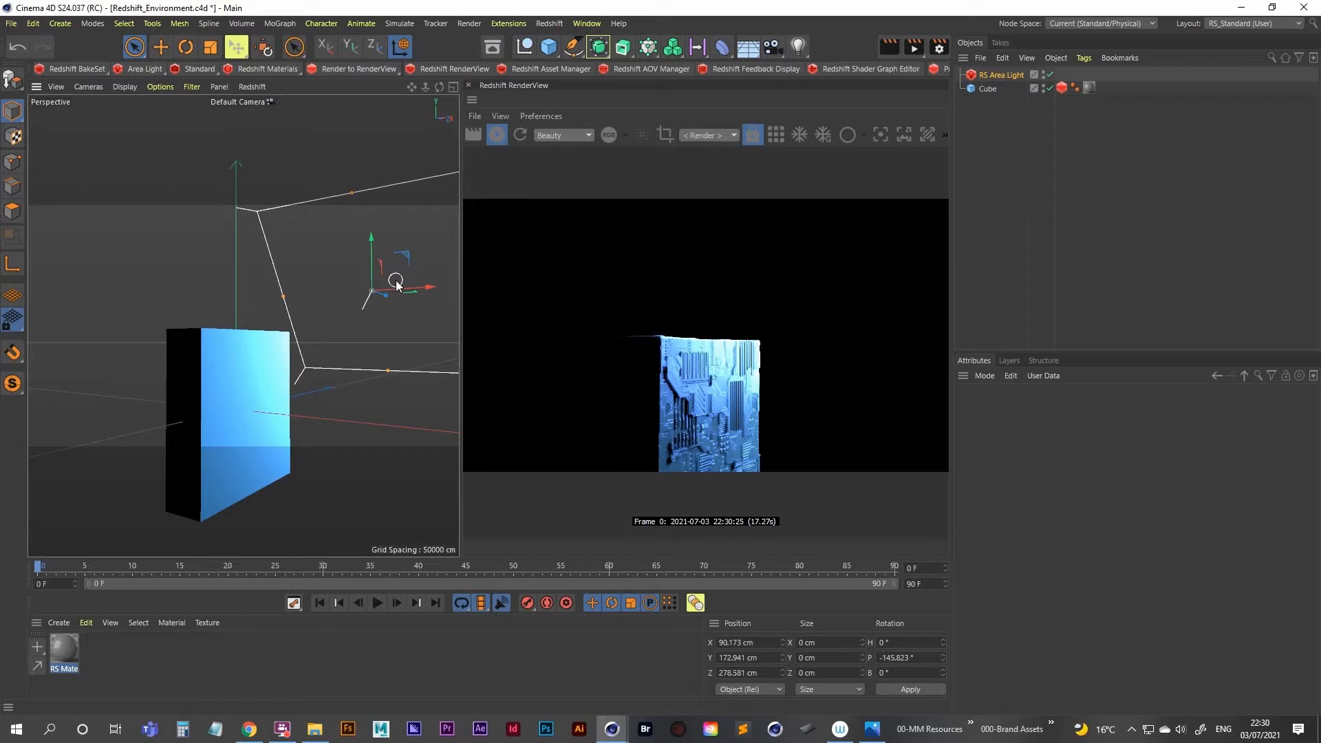
Add a MoGraph Matrix object to the scene and give it a Redshift Object tag
click(650, 50)
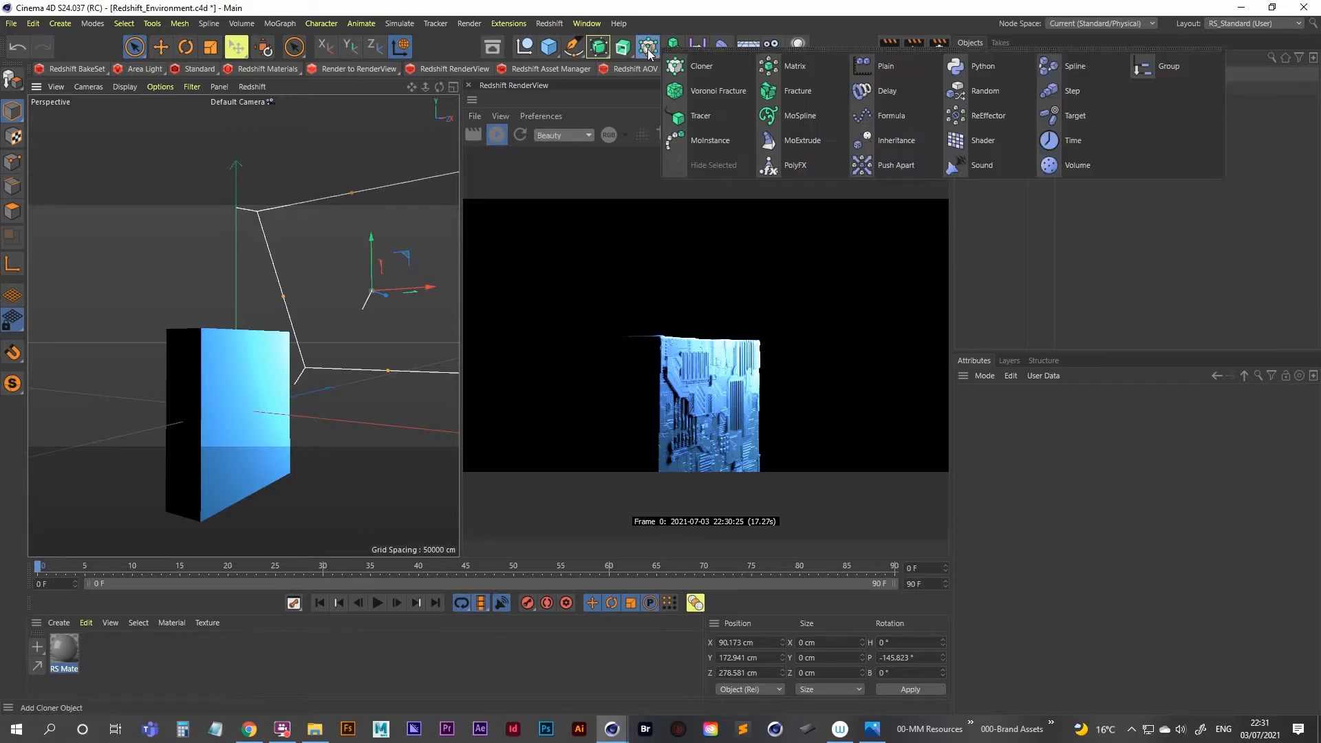
click(784, 66)
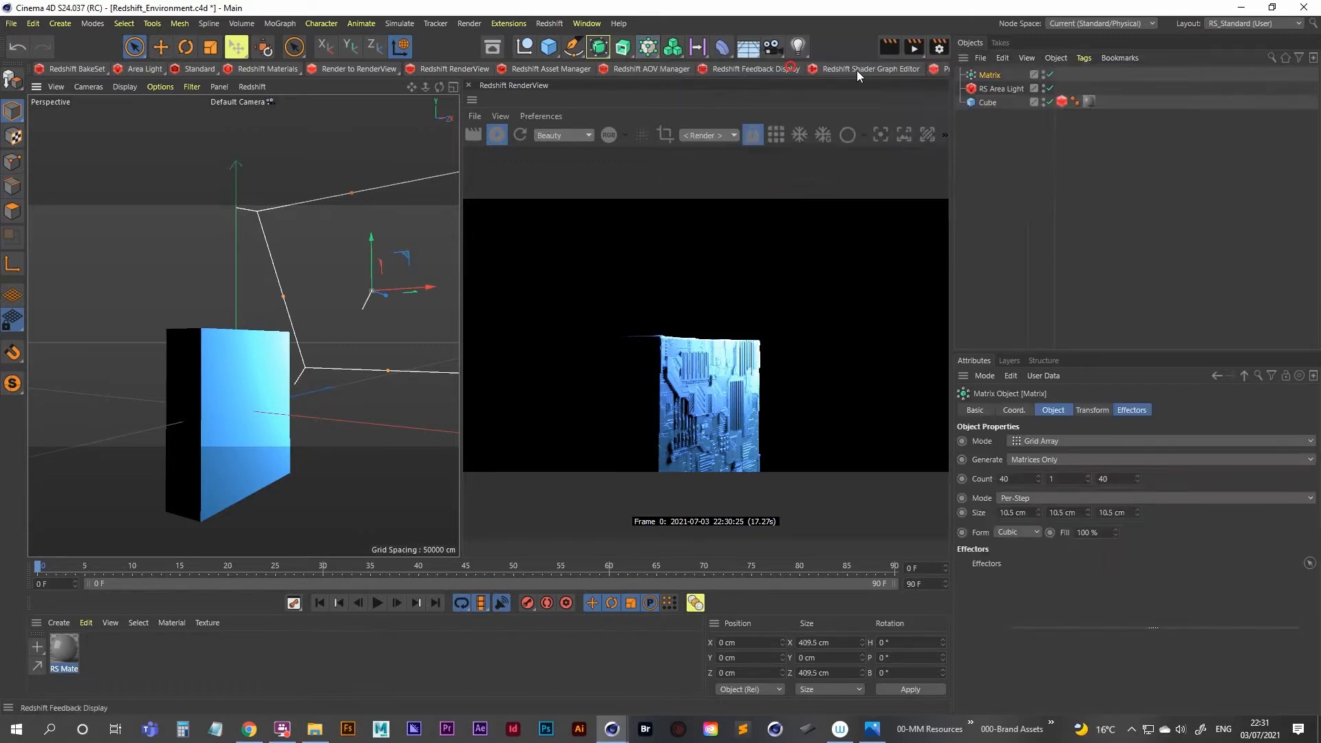
right_click(987, 76)
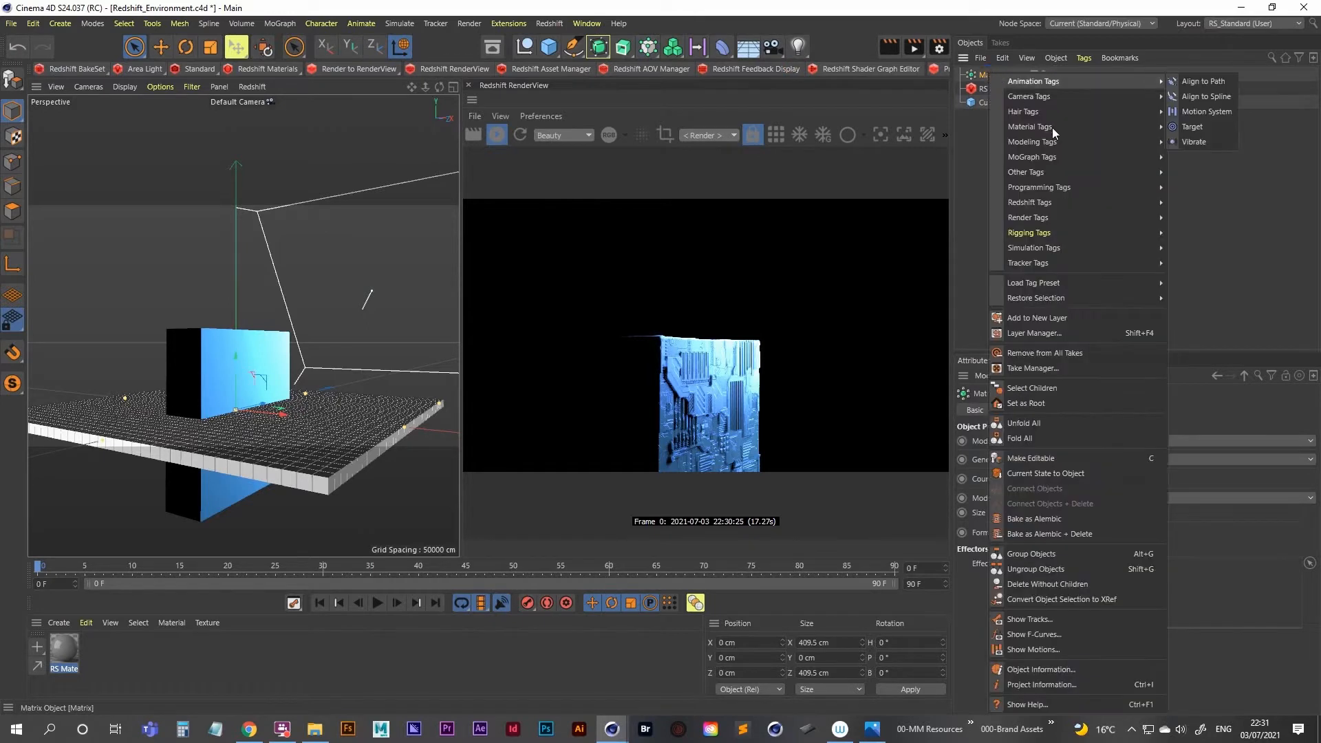
mouse_move(1088, 206)
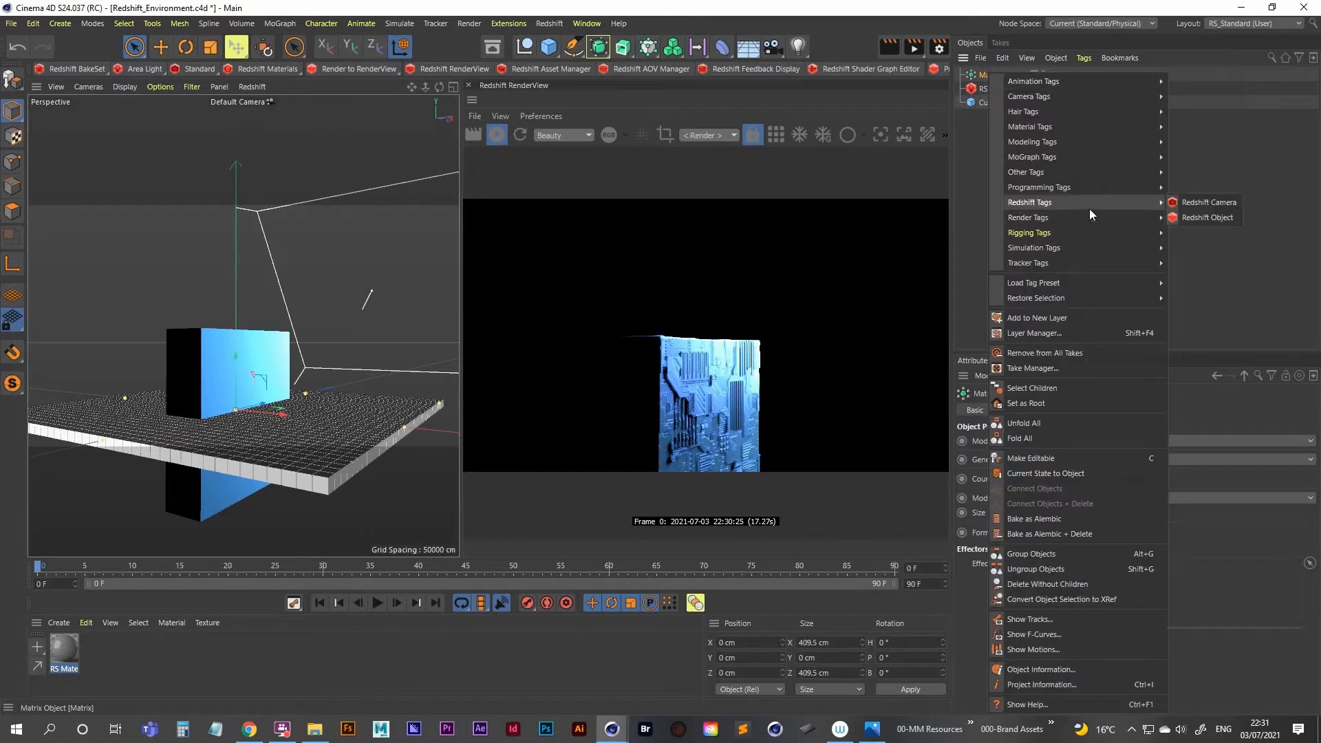
click(1220, 218)
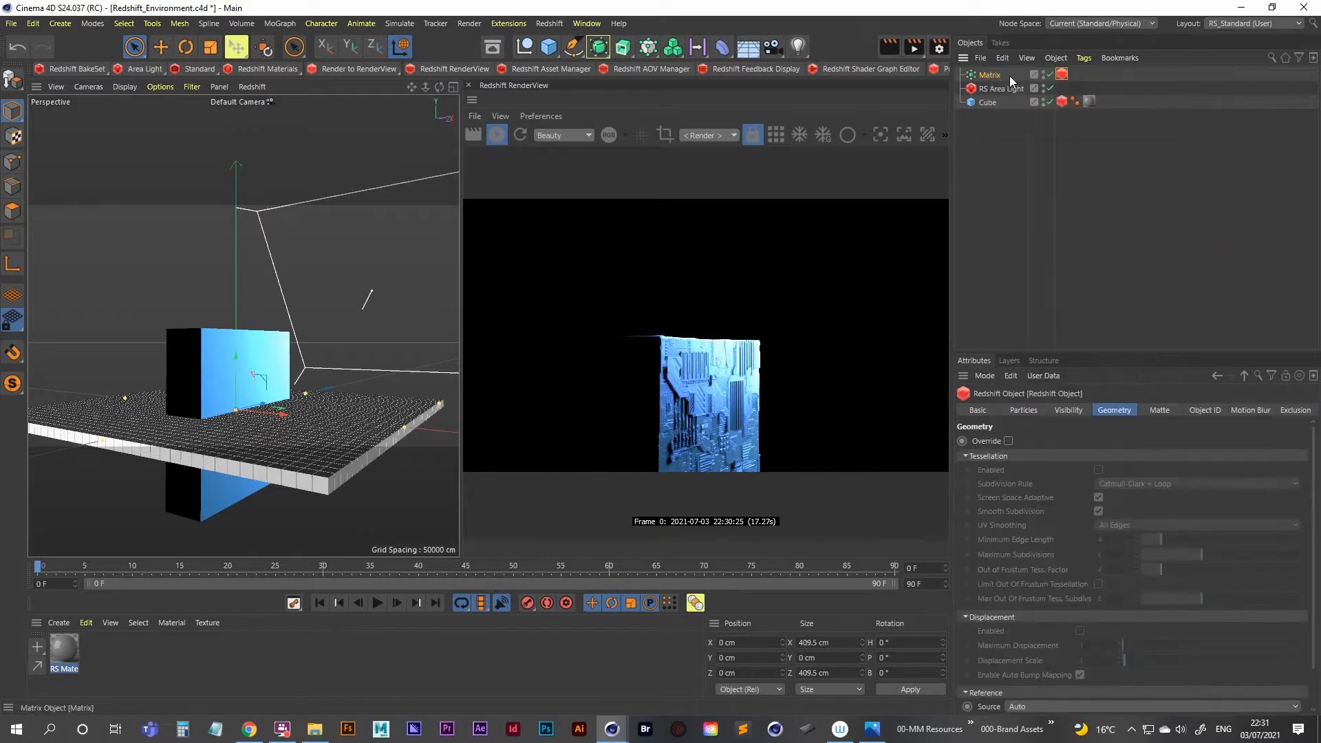
Set the Matrix's Redshift particle mode to Custom Objects and assign the Cube as its custom object
click(989, 75)
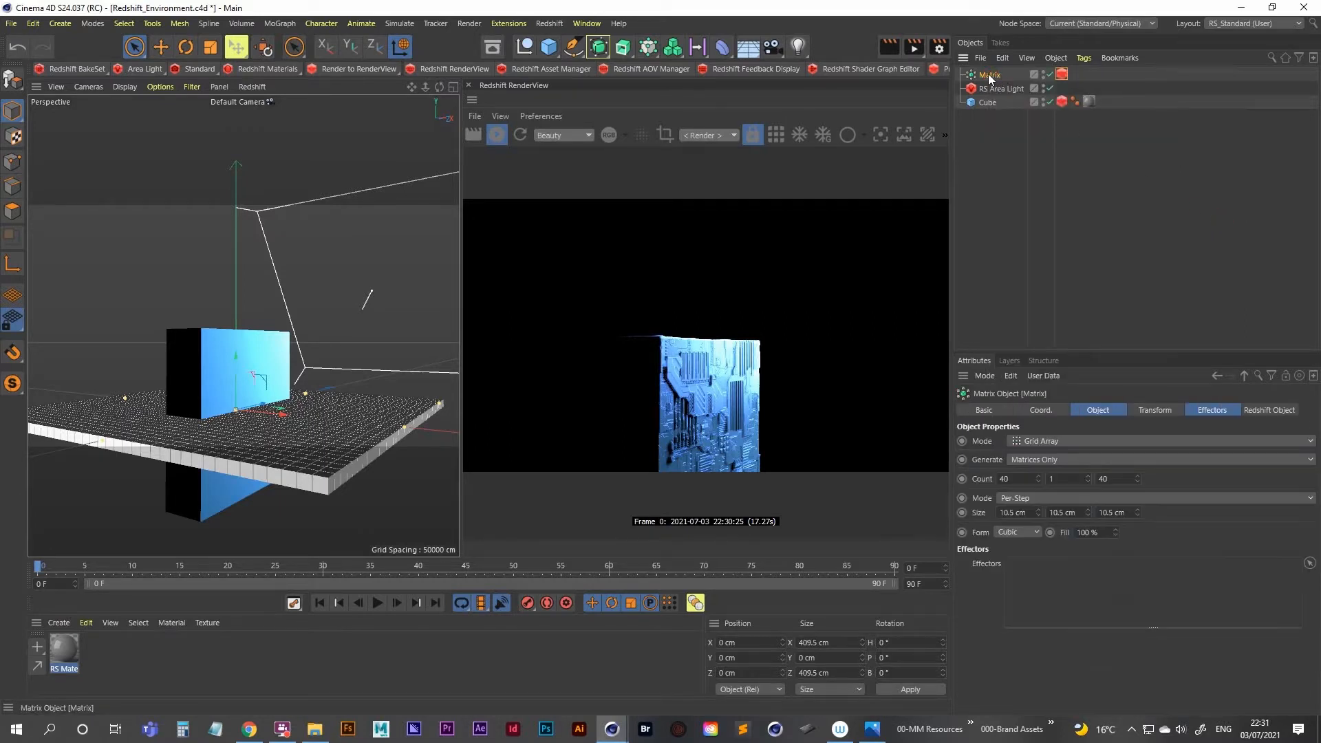
click(1272, 410)
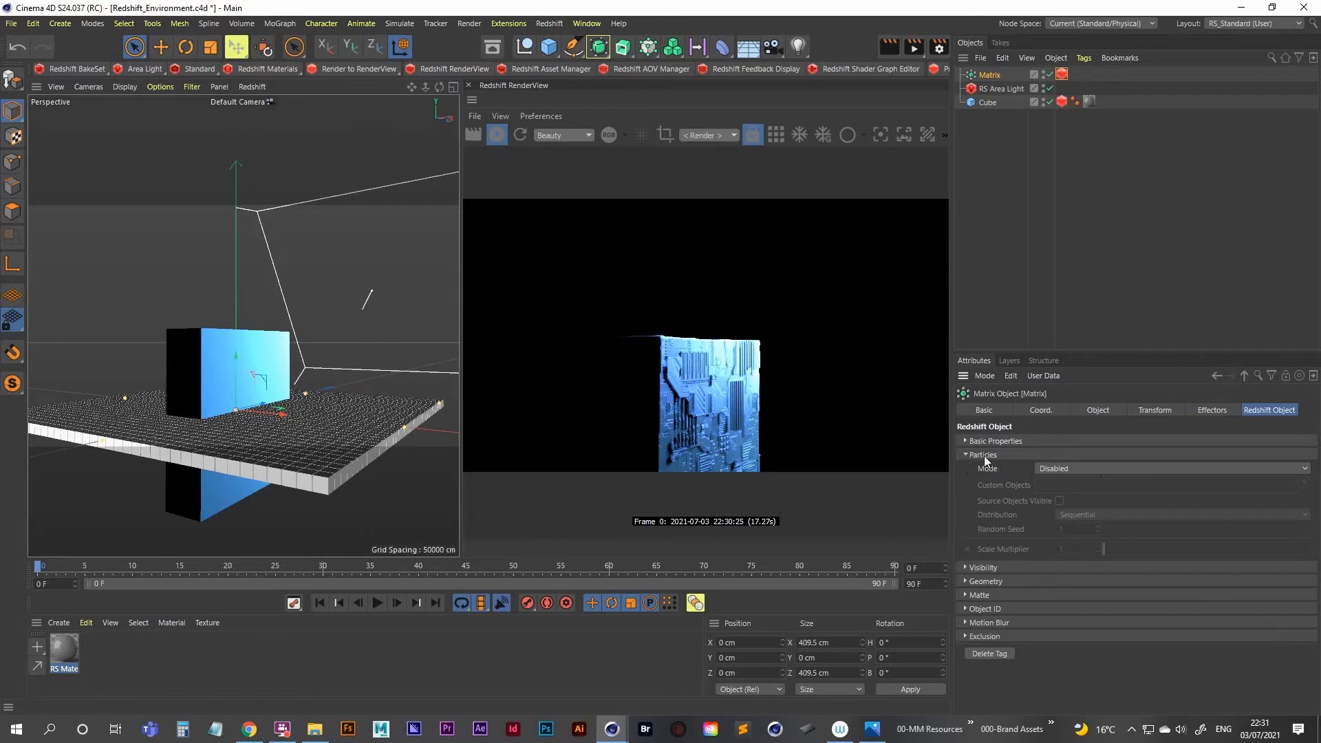
click(1067, 468)
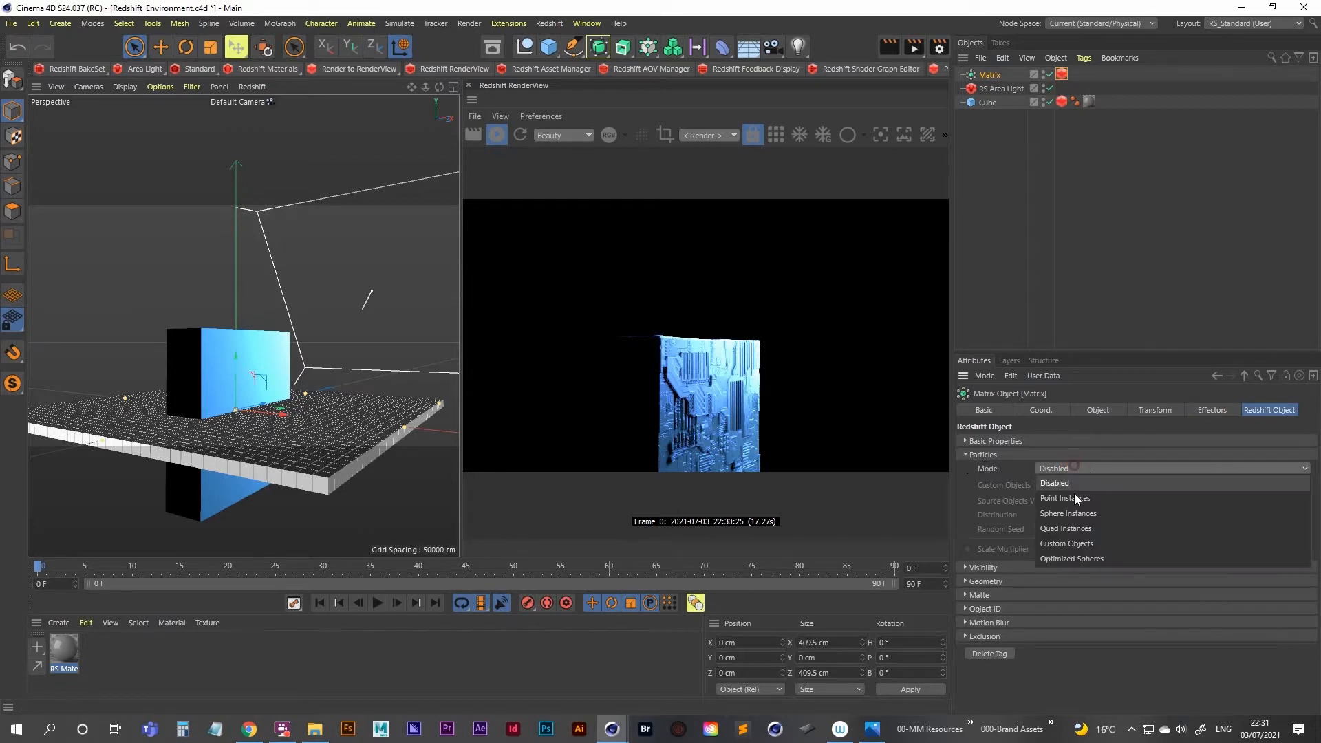
click(1085, 544)
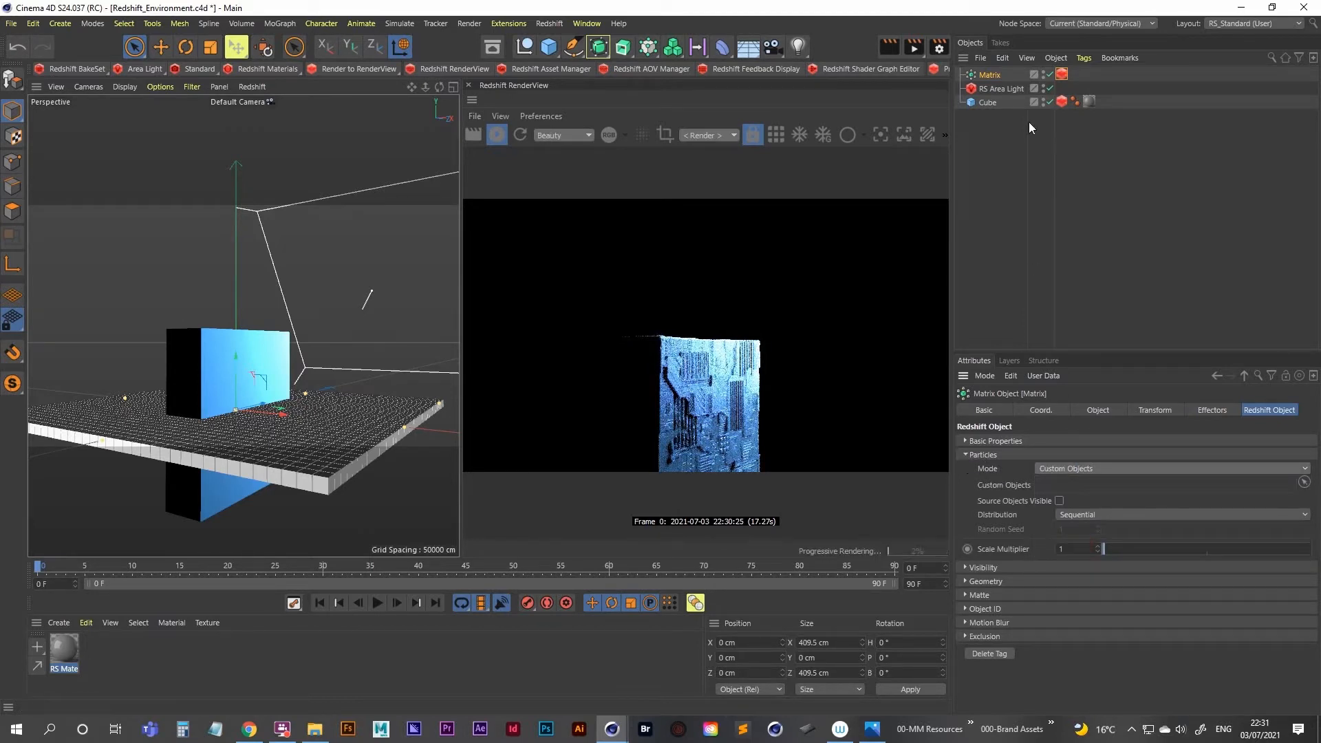
drag(987, 105, 999, 170)
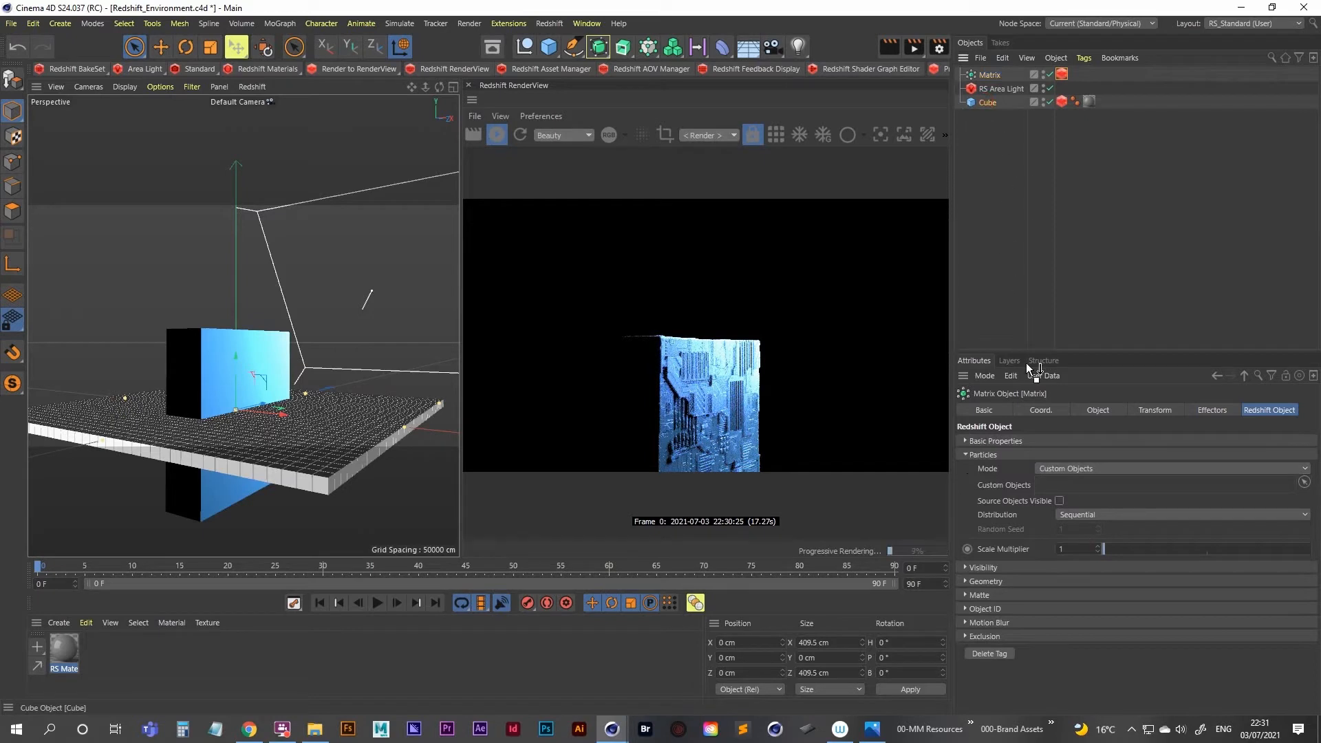
drag(1026, 364, 1073, 485)
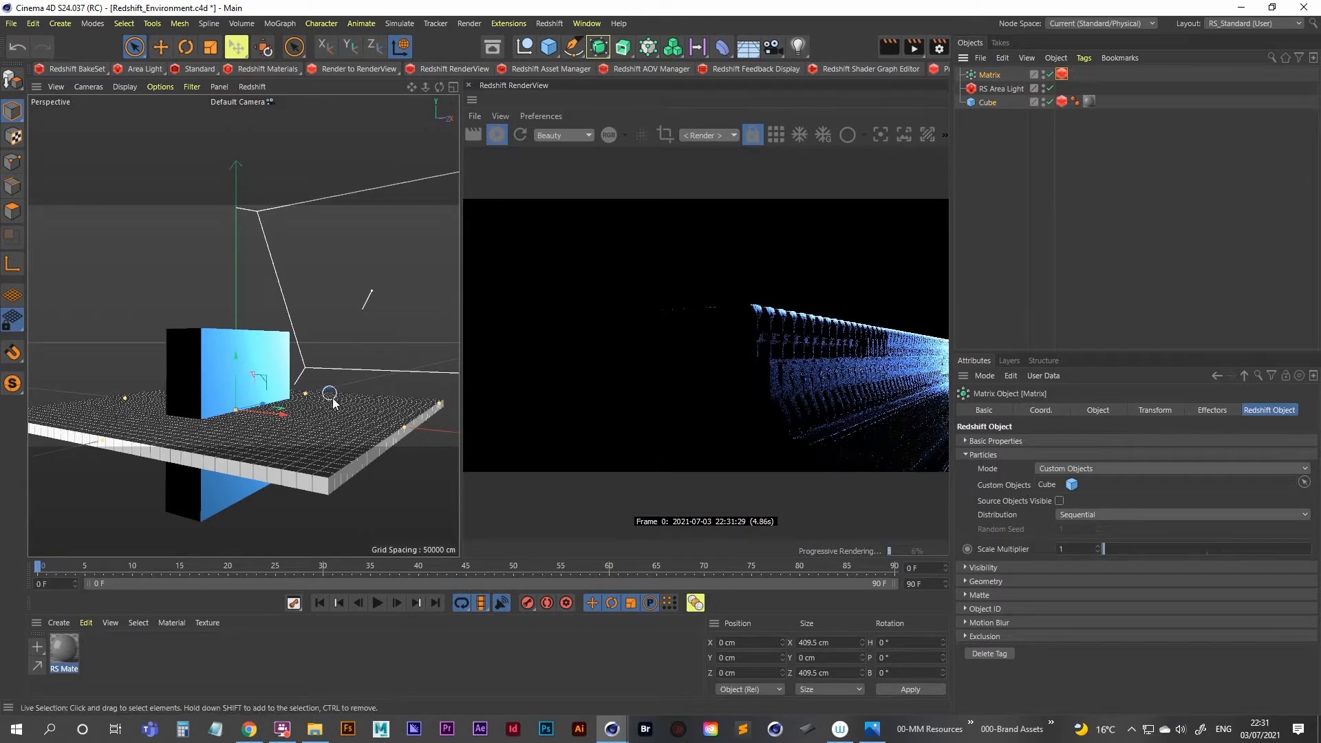
Change the Matrix object's distribution mode to Honeycomb Array
alt+drag(238, 388, 200, 357)
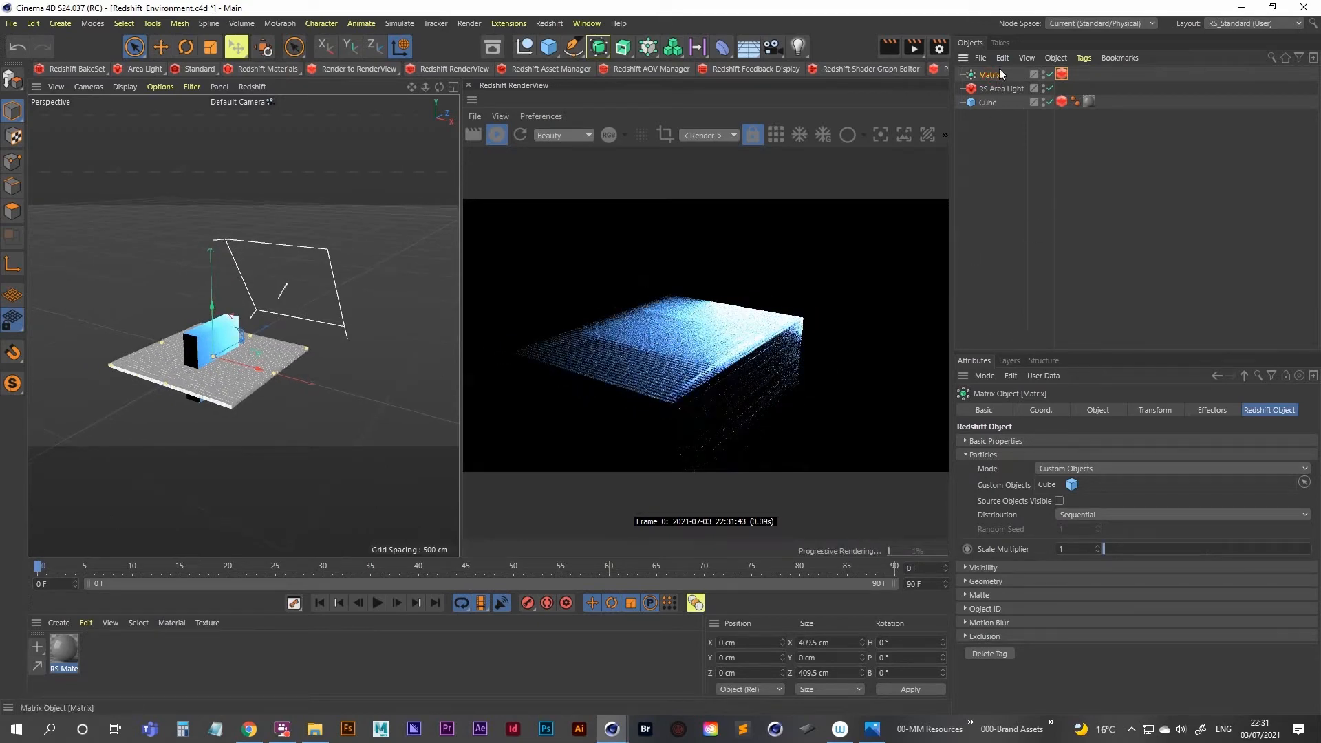
click(1100, 411)
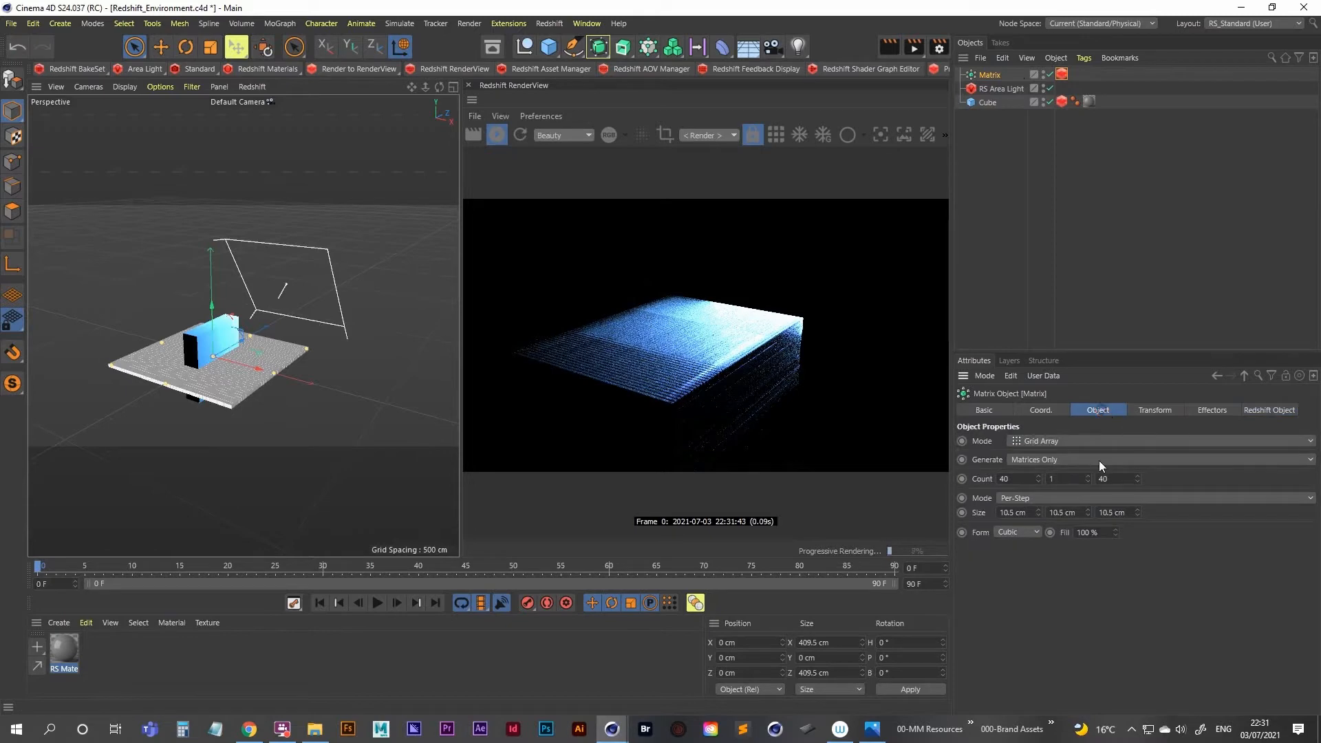
click(1038, 441)
click(1062, 516)
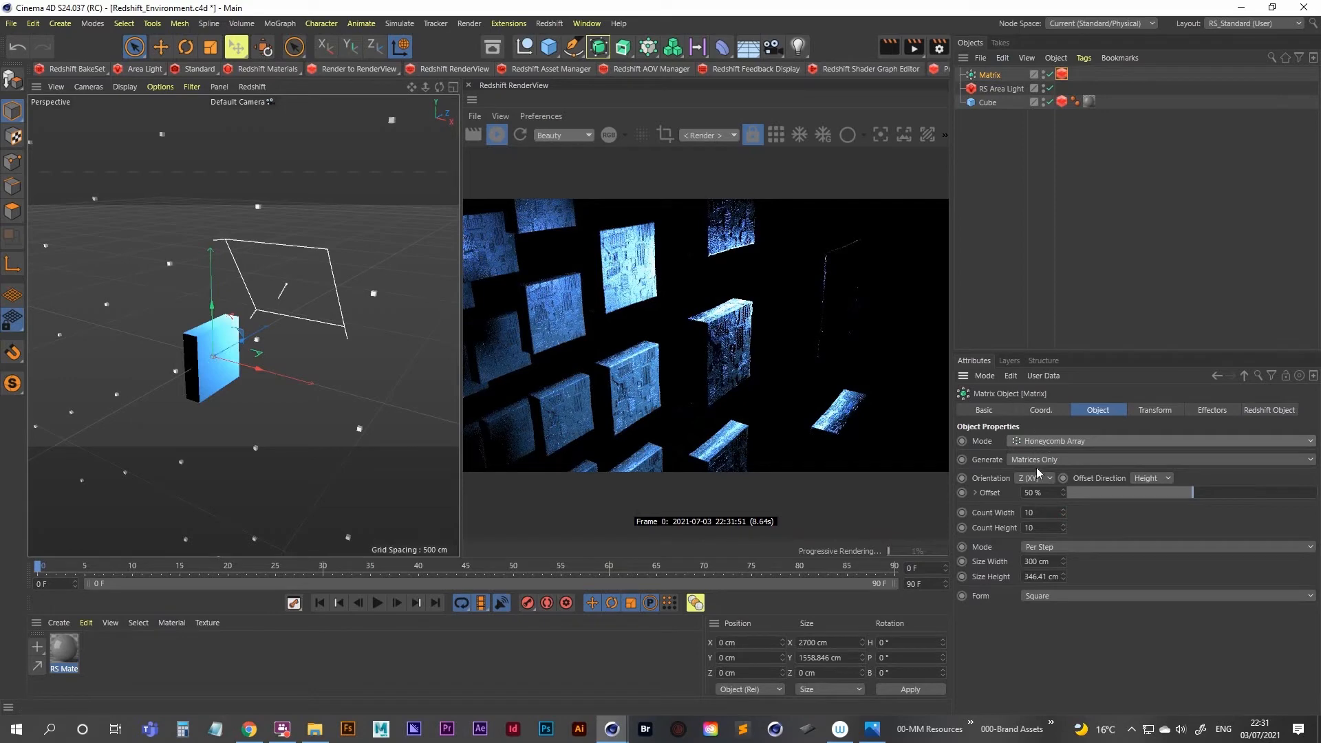
Orient the Matrix's honeycomb array to X (ZY) and tighten its spacing to 94 cm width and 177.41 cm height
click(1033, 478)
click(1037, 510)
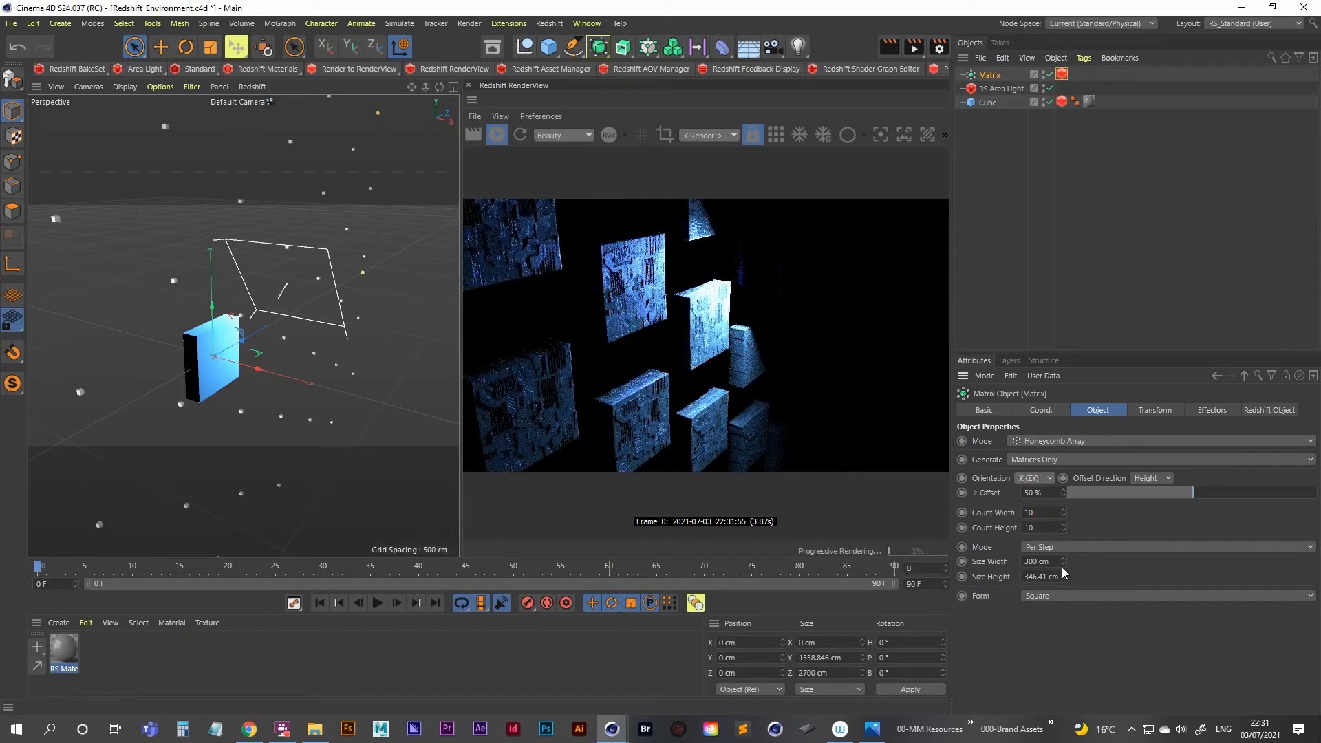
drag(1065, 566, 1075, 688)
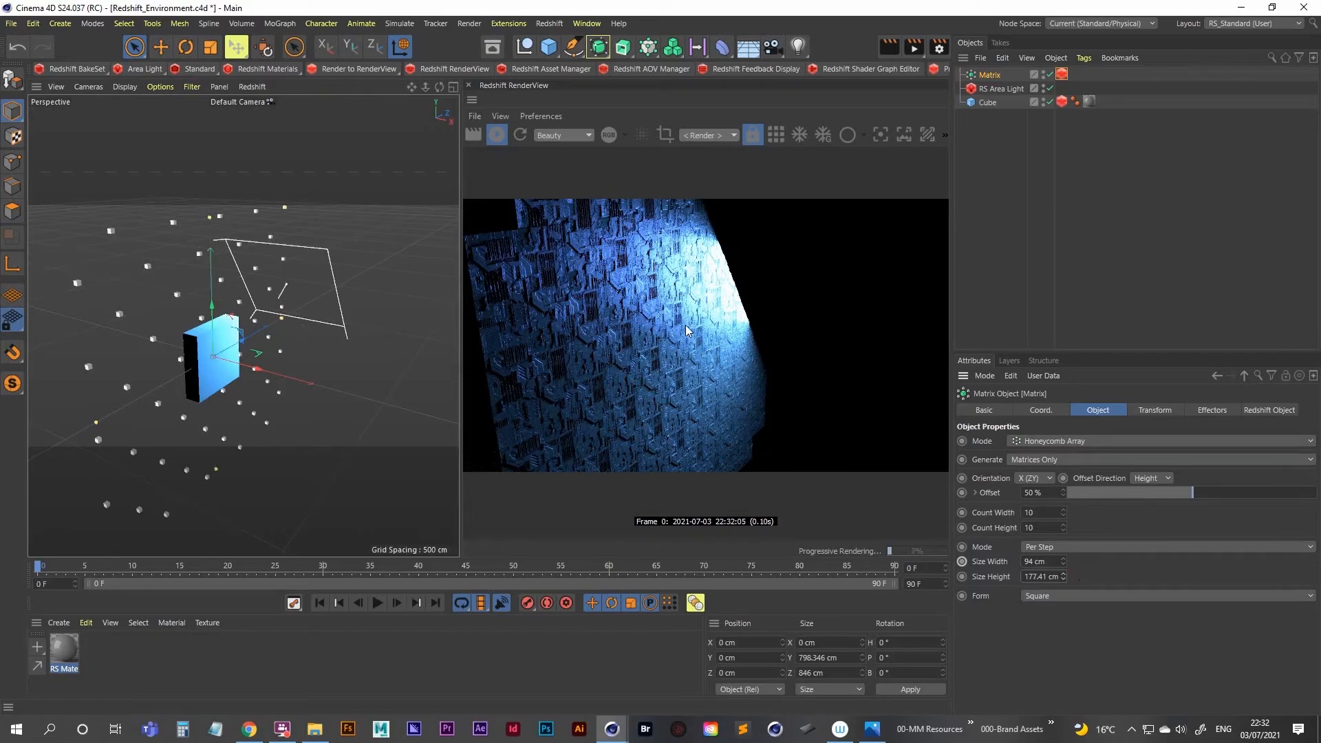
Move the RS Area Light up and away from the cube wall along its own axis, to about Y 540 cm and Z 819 cm
scroll(208, 353, up, 6)
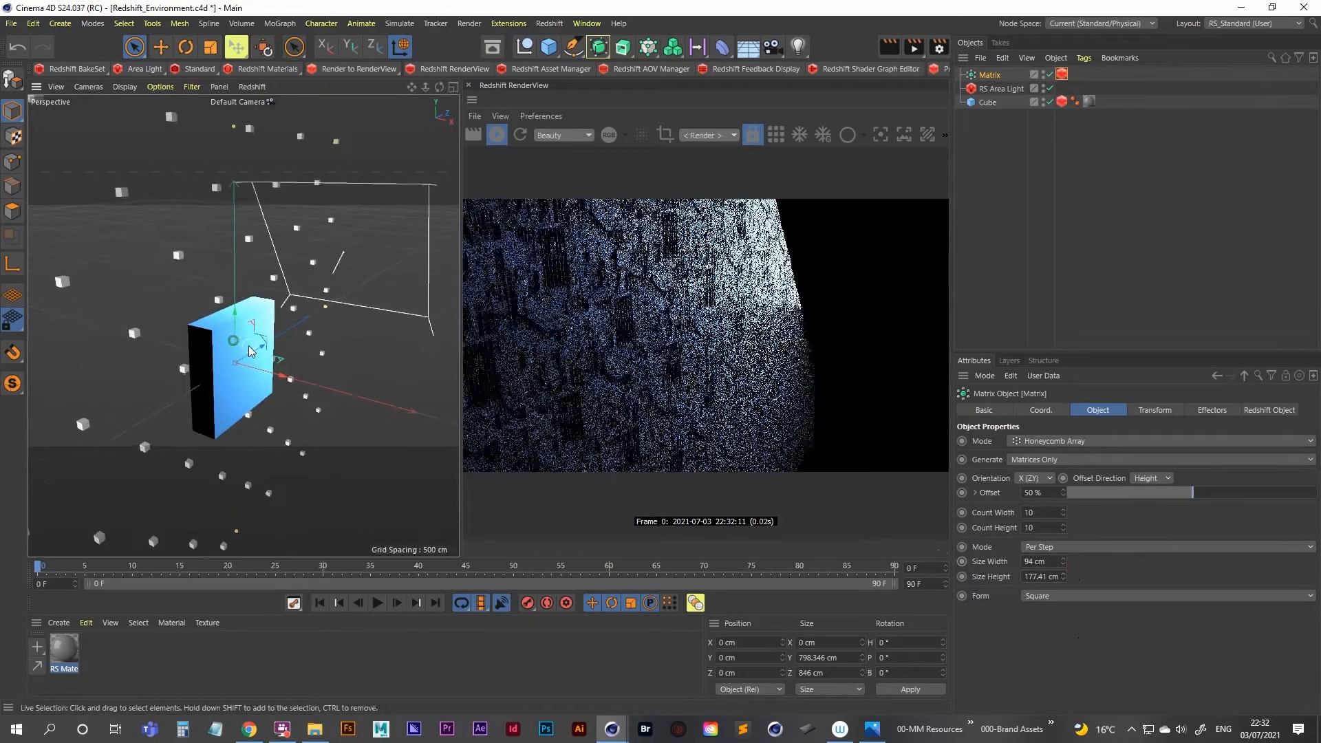
mouse_move(224, 346)
alt+mouse_down()
mouse_move(257, 356)
mouse_move(226, 358)
alt+mouse_up()
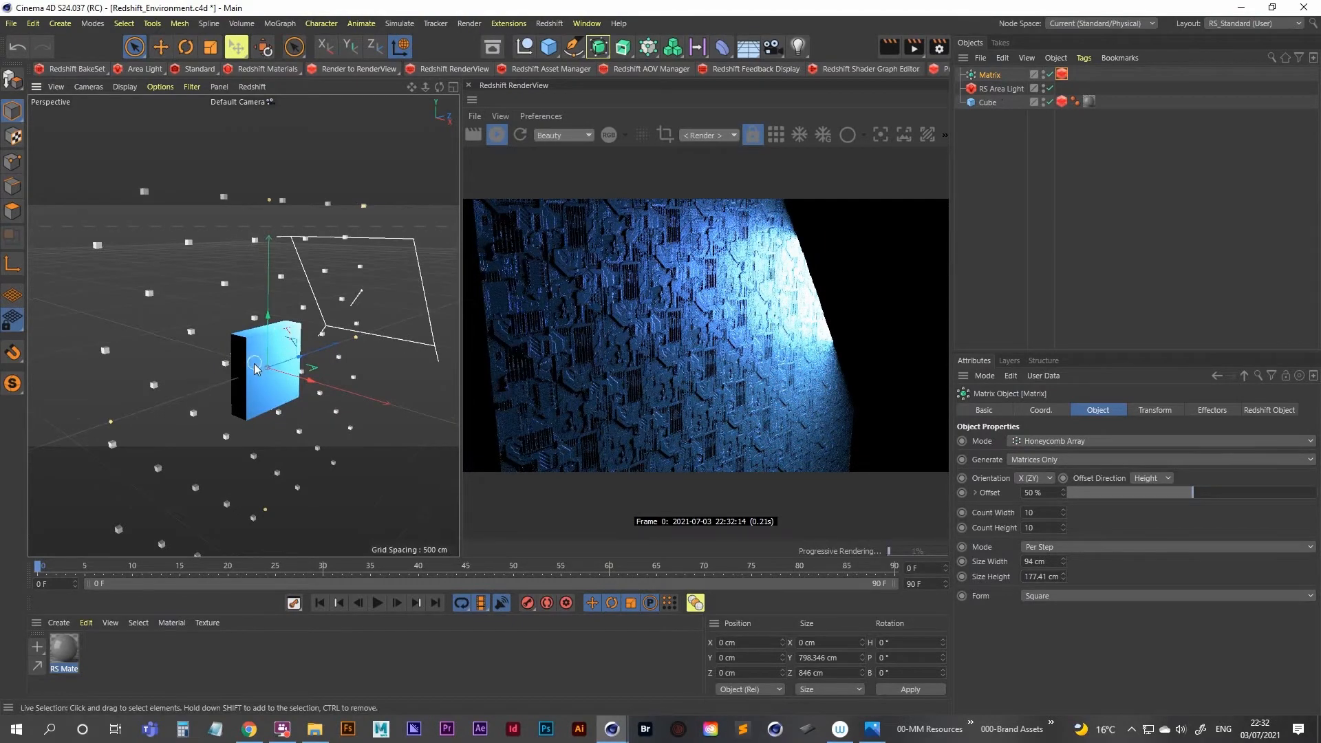
scroll(260, 359, up, 2)
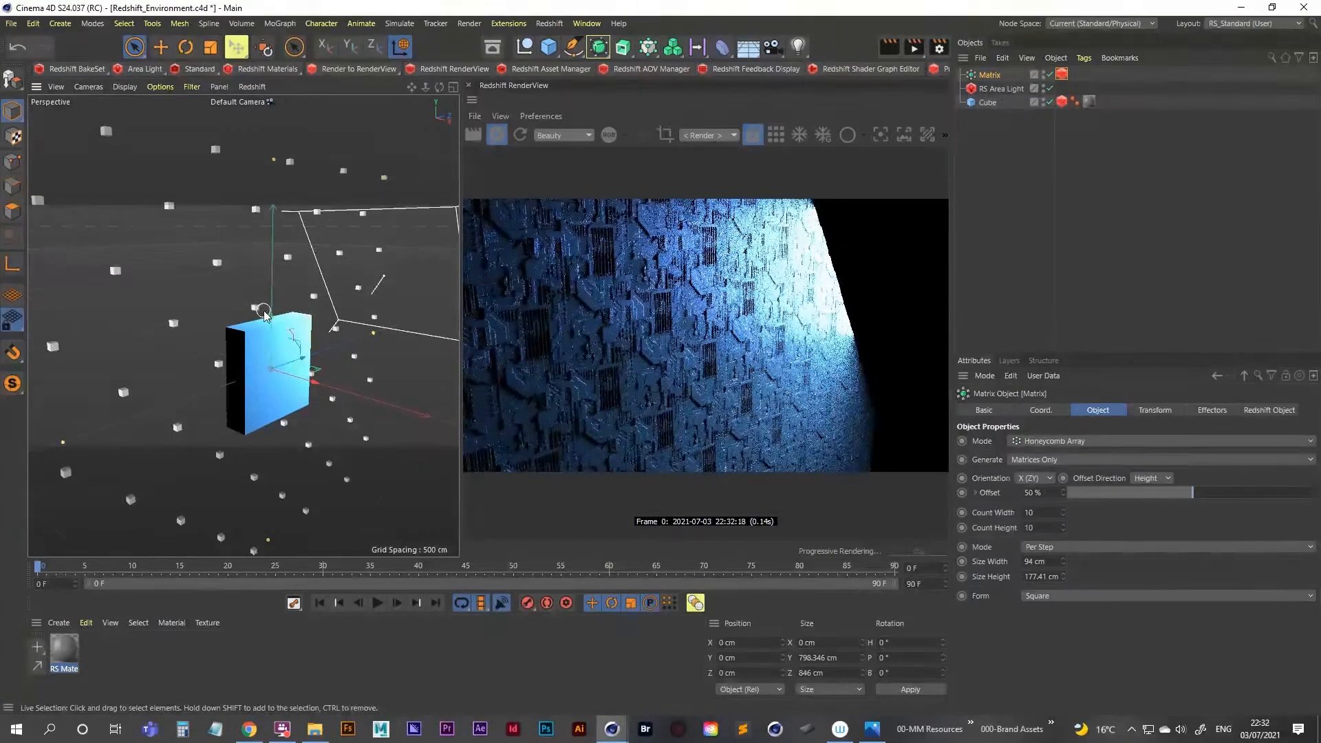
scroll(220, 366, down, 3)
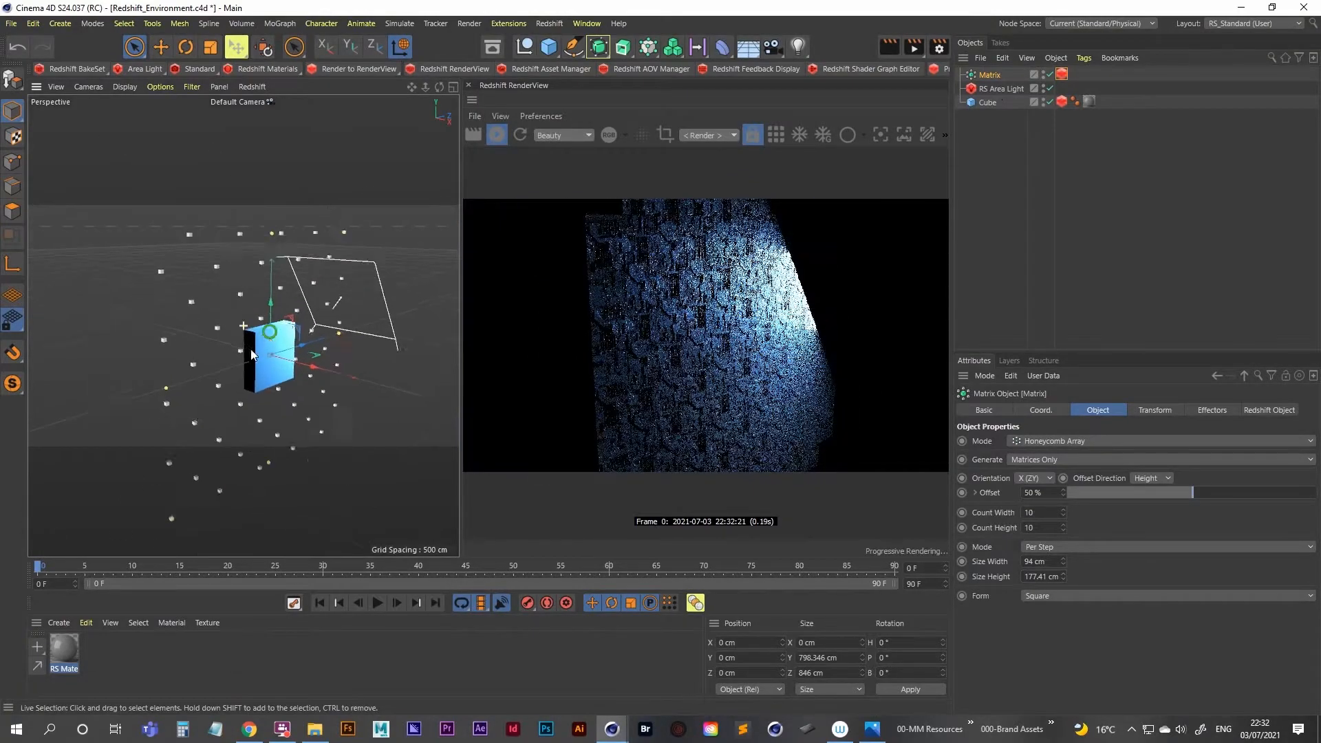
scroll(222, 367, down, 3)
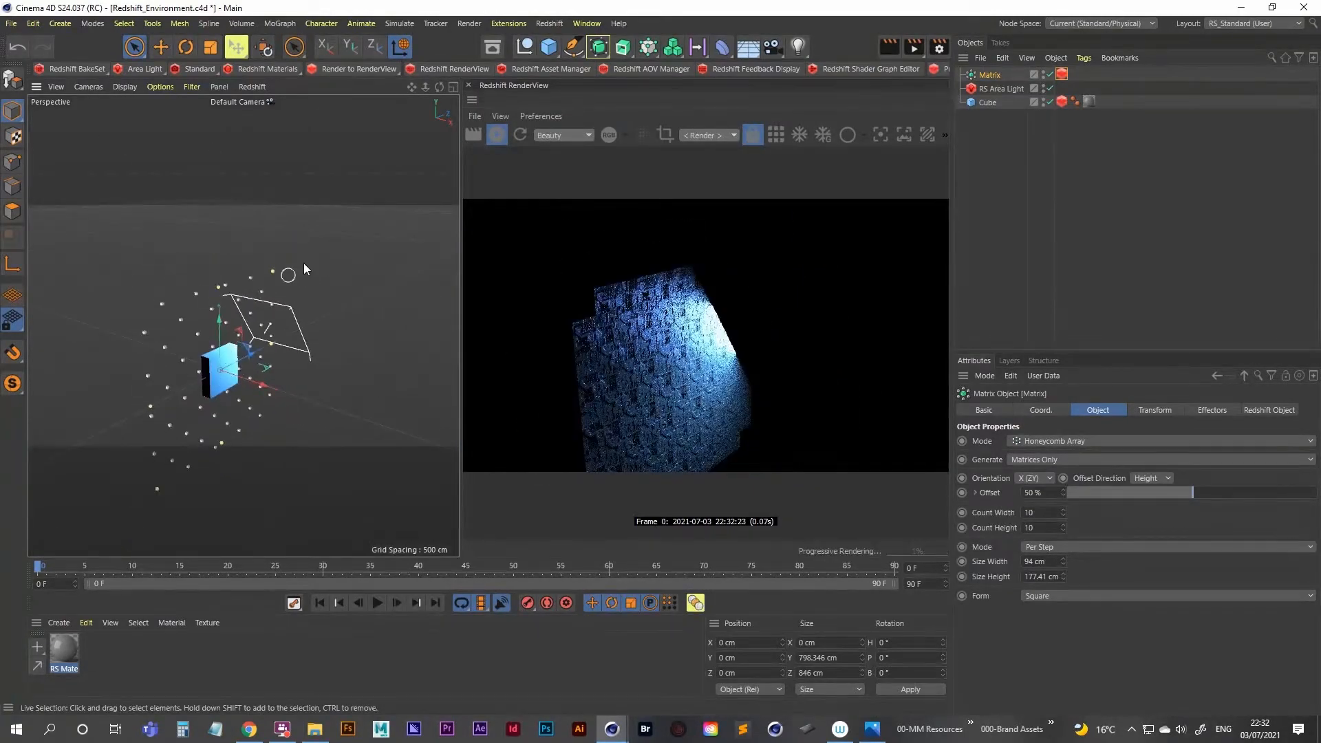
click(1001, 89)
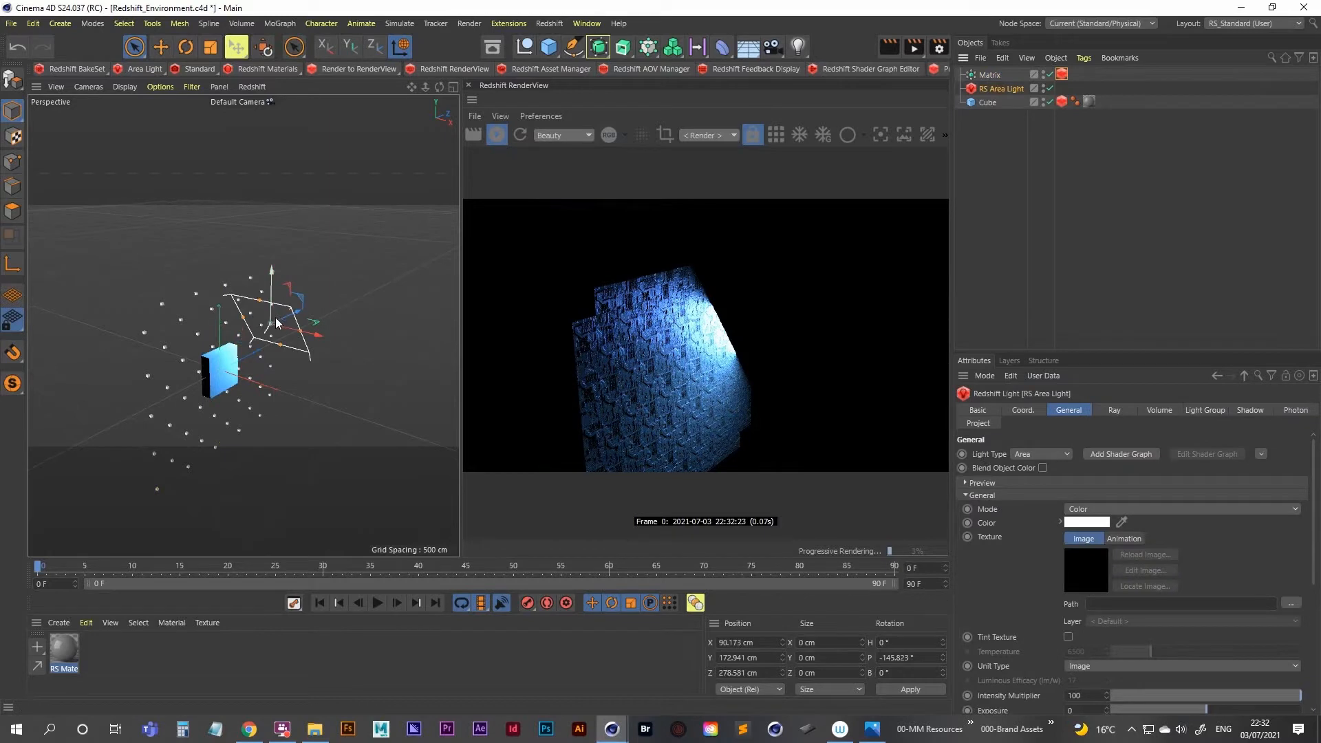
key(w)
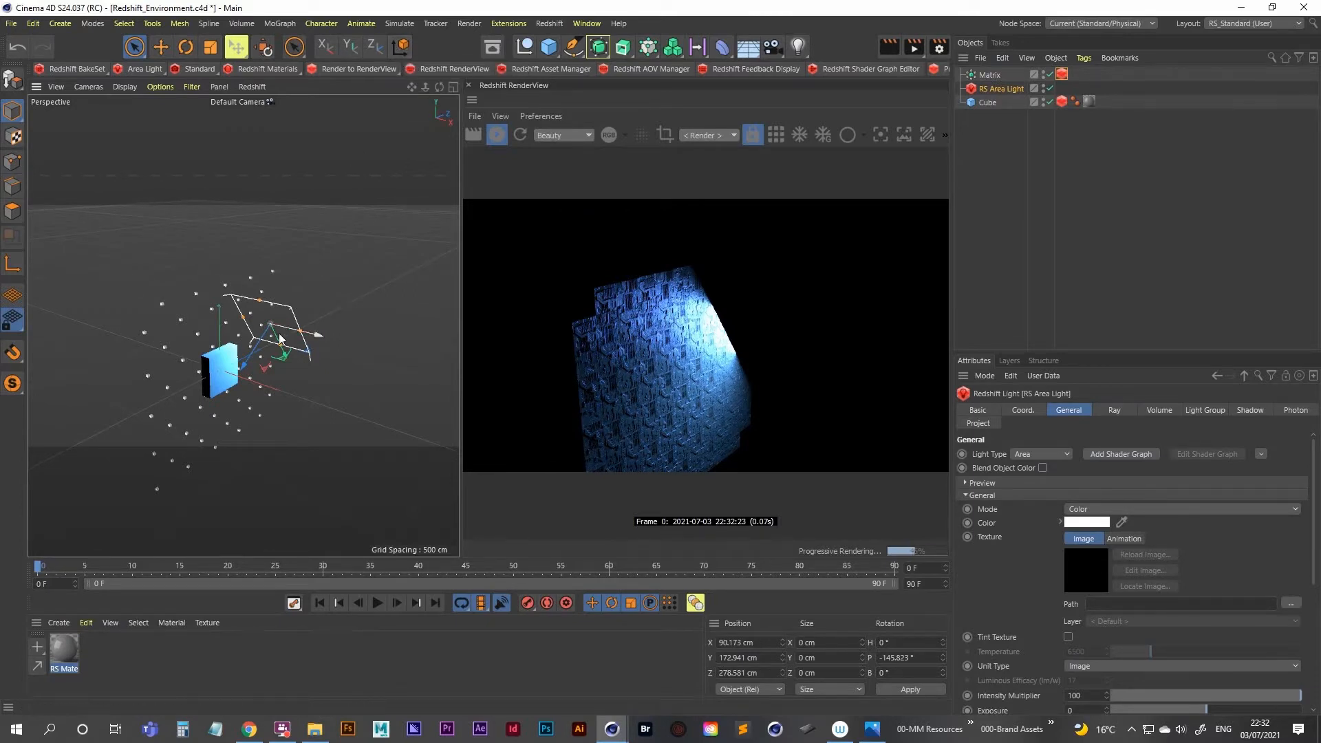
drag(250, 372, 315, 256)
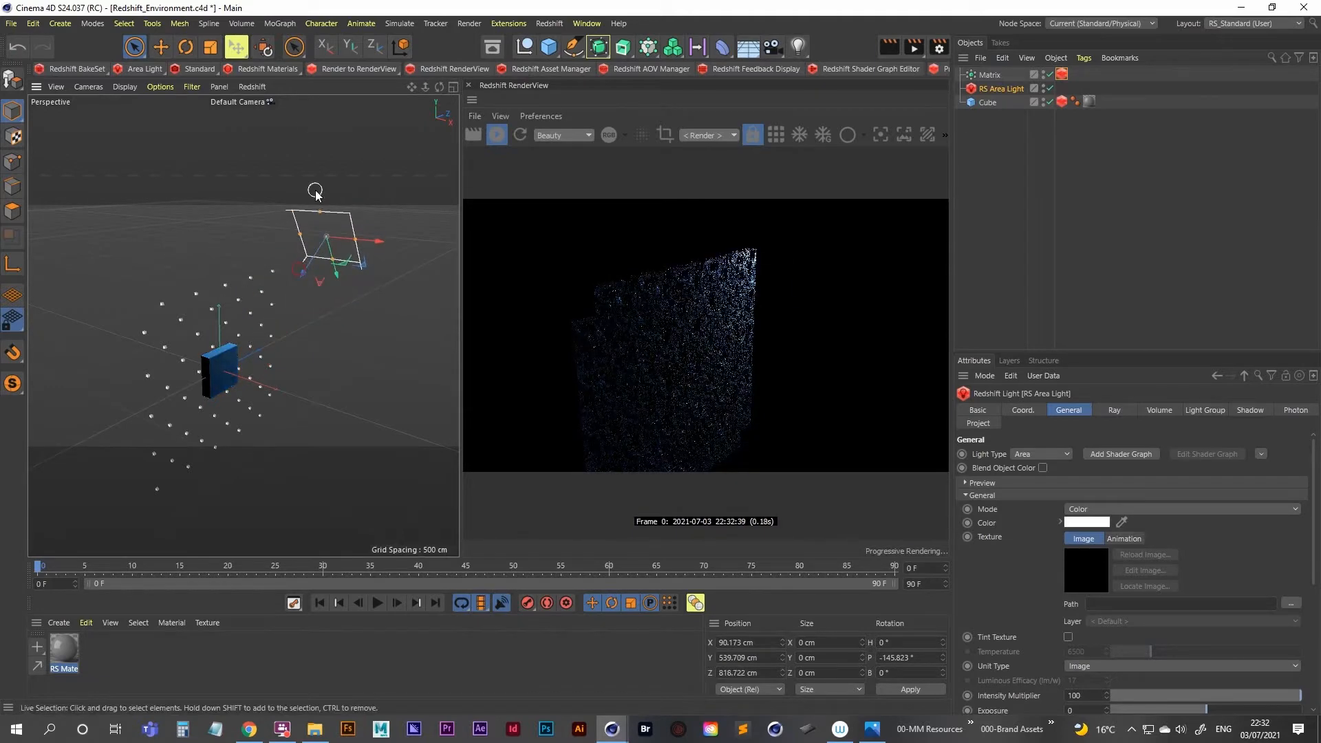
Scale the RS Area Light up to roughly twice its size and undo the stray adjustment made after it
key(t)
drag(349, 392, 369, 357)
key(9)
drag(379, 241, 381, 243)
key(ctrl+z)
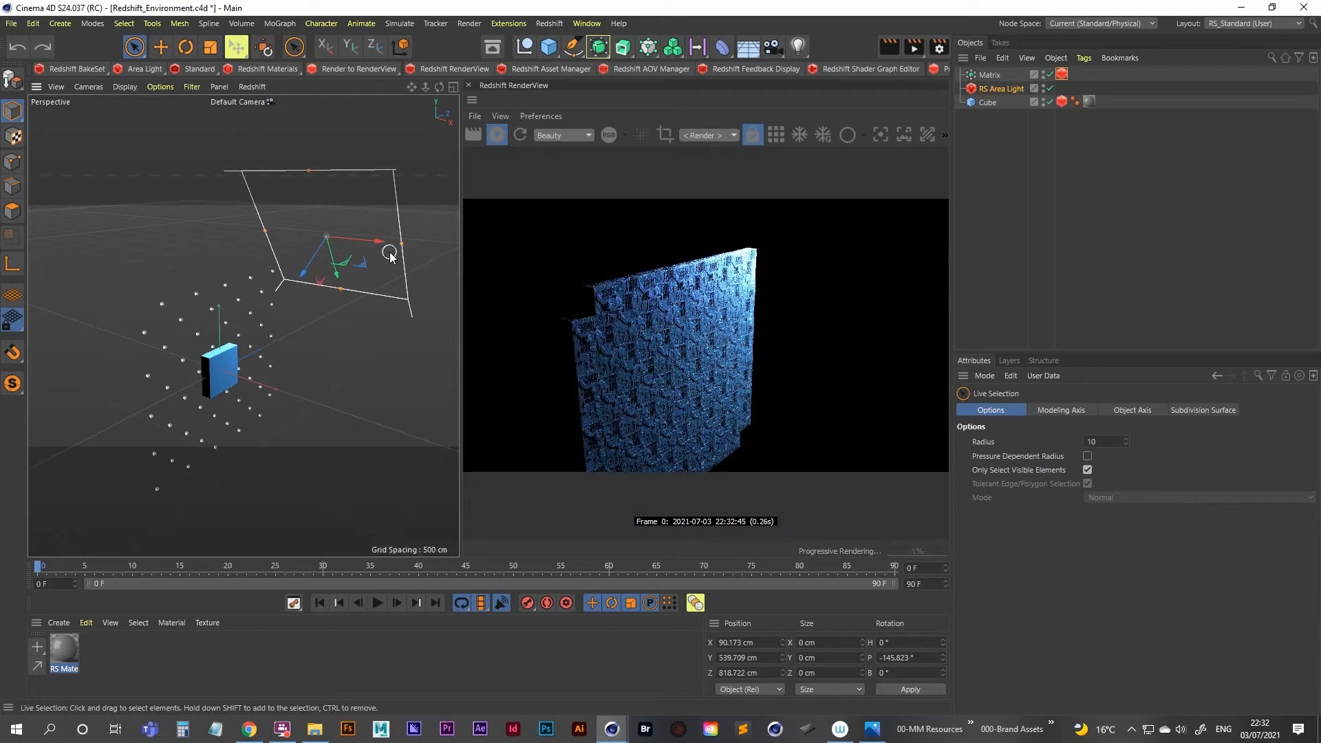
Examine the displaced cube wall from near and far and compare it with the ref-01.png reference sketch
alt+drag(244, 351, 231, 313)
scroll(234, 316, up, 5)
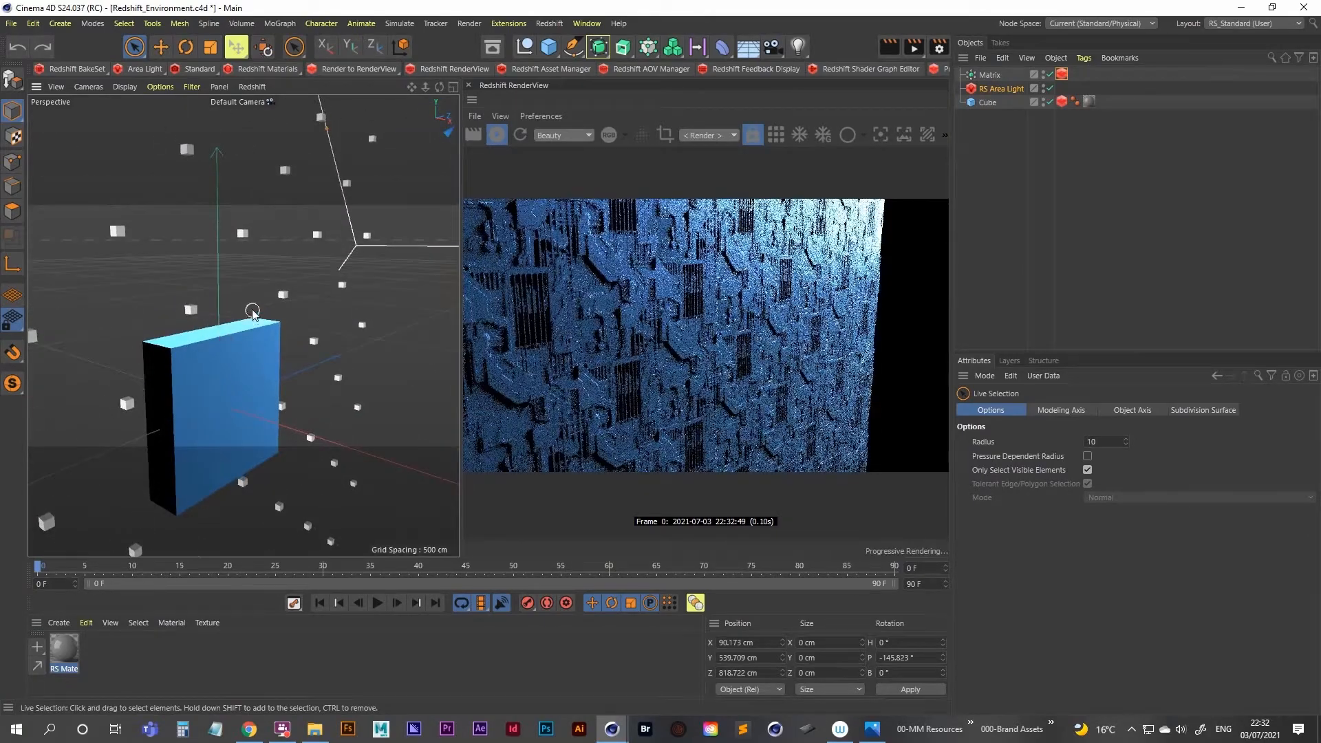
alt+drag(267, 288, 253, 330)
scroll(251, 322, down, 5)
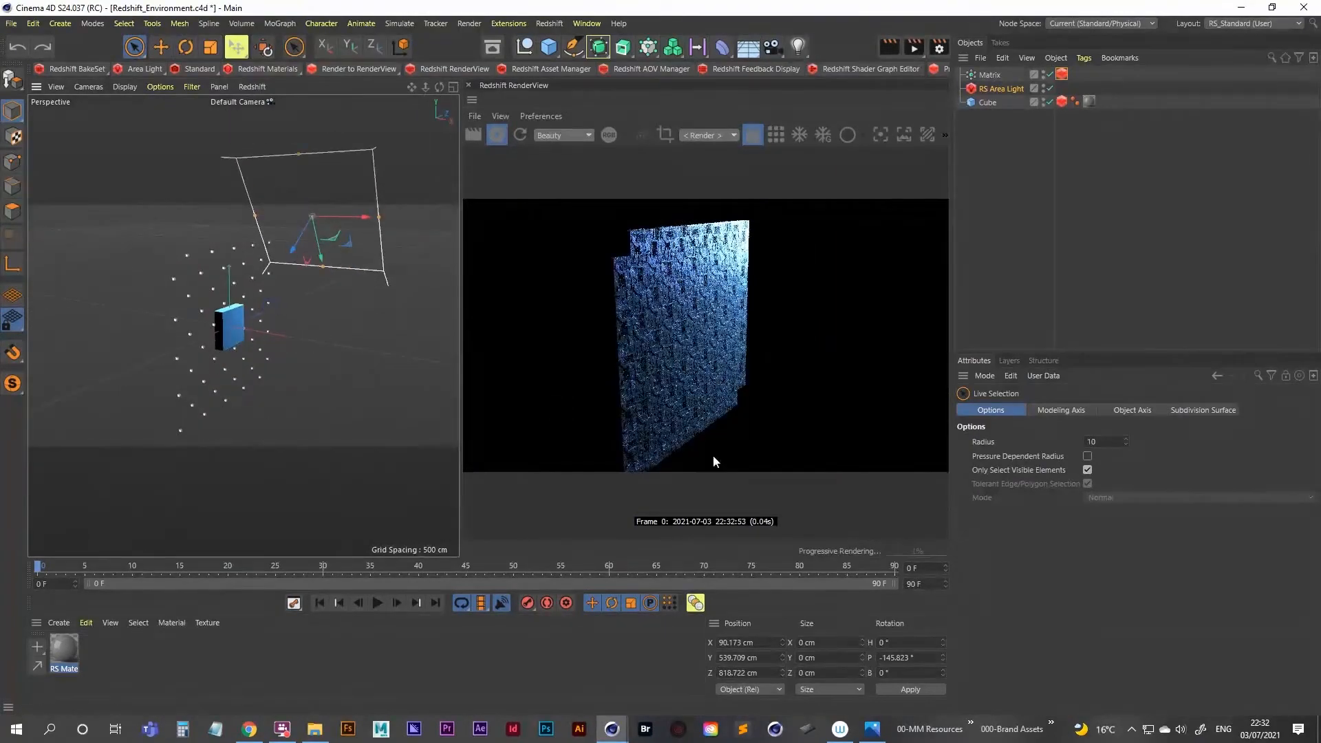
click(871, 729)
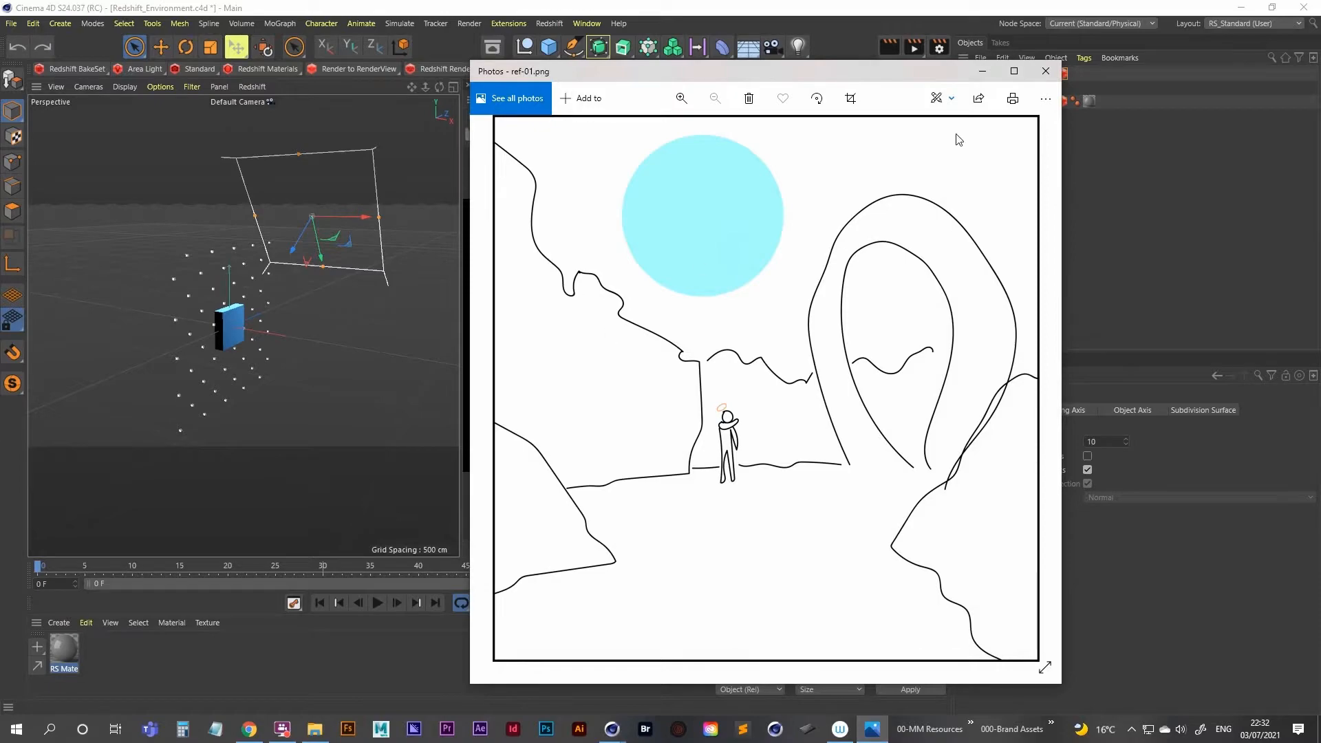
click(982, 71)
alt+drag(181, 315, 217, 337)
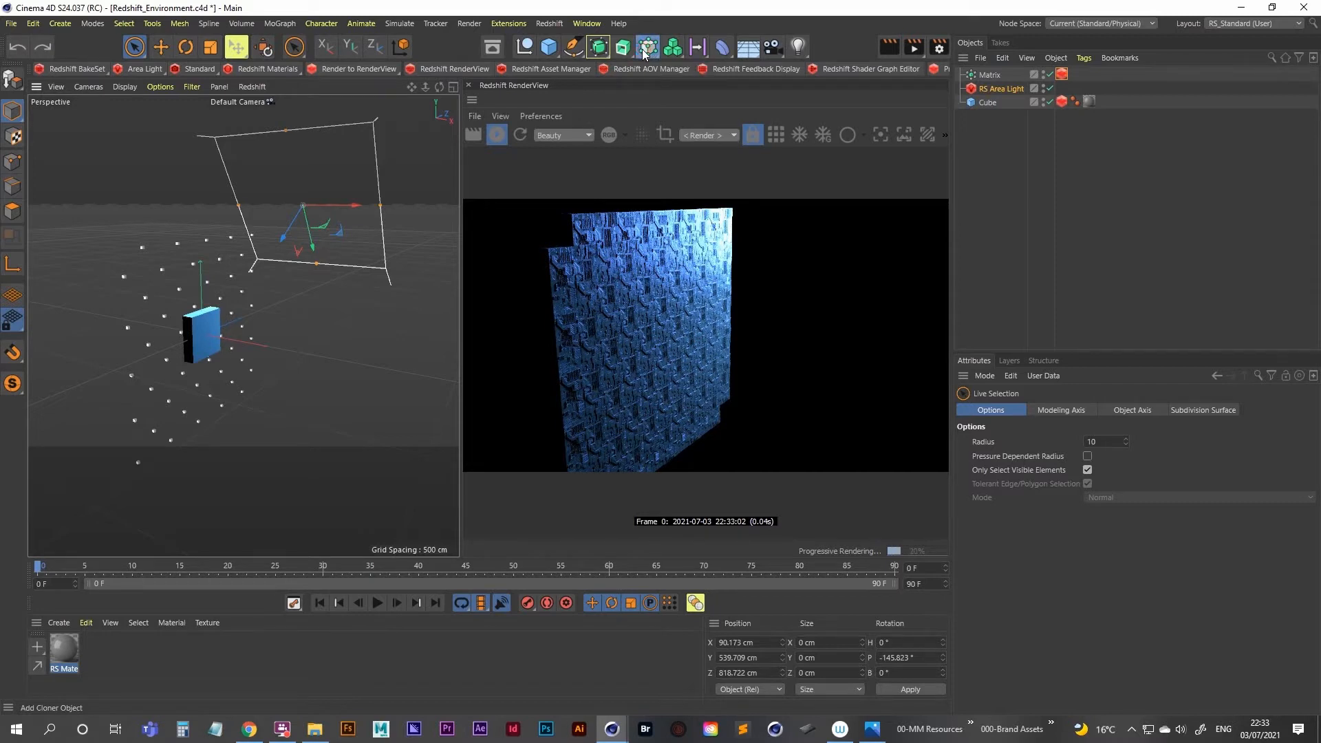
Add a Random effector to the scene and assign it to the Matrix object's effectors list
drag(644, 54, 1000, 96)
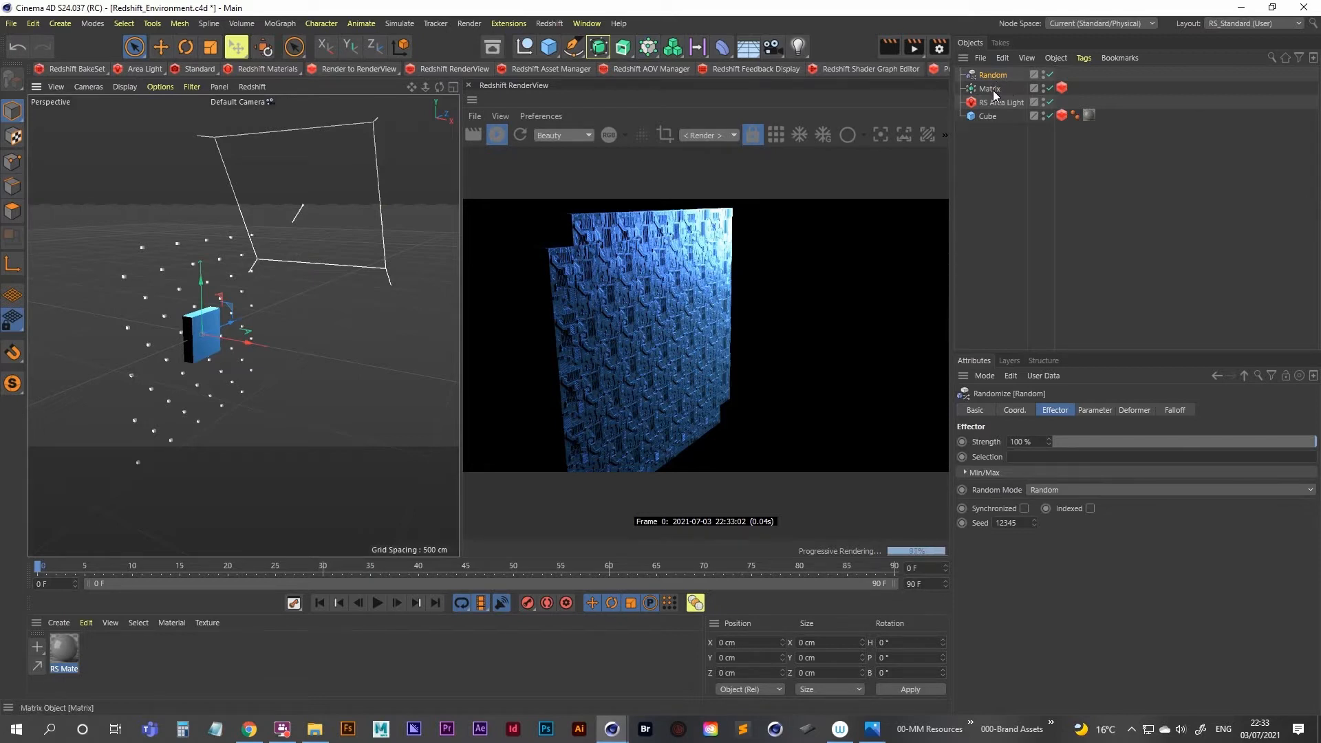
click(991, 90)
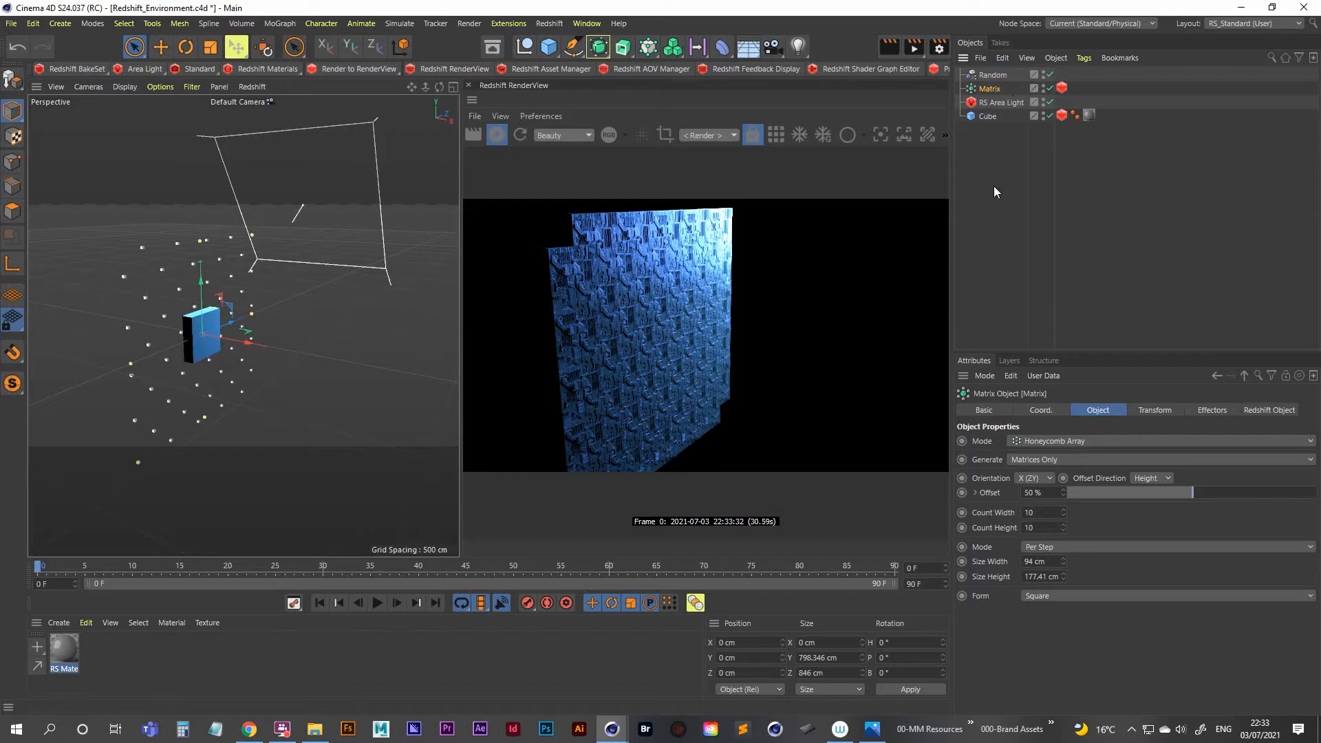
click(1219, 410)
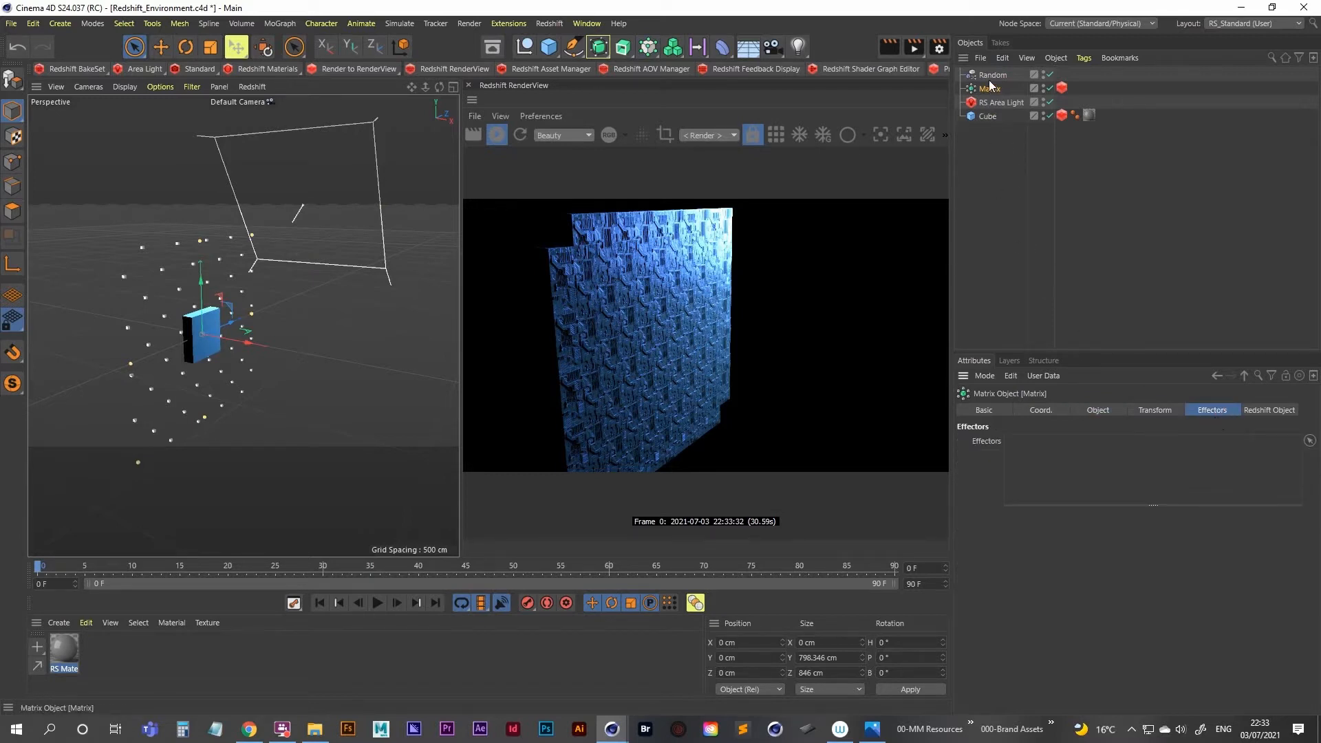
drag(992, 73, 997, 374)
drag(1037, 460, 1038, 460)
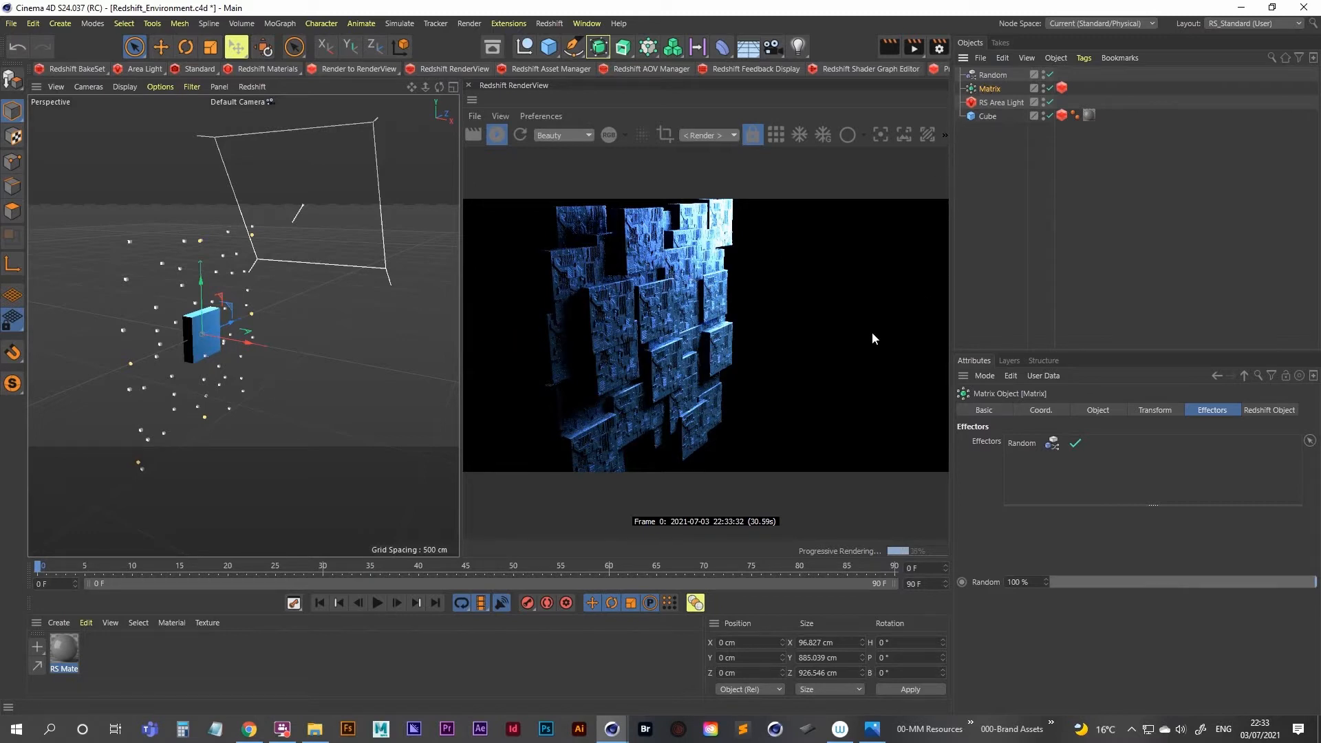
Enable scale randomization on the Random effector with Uniform Scale on and Absolute Scale off
click(993, 75)
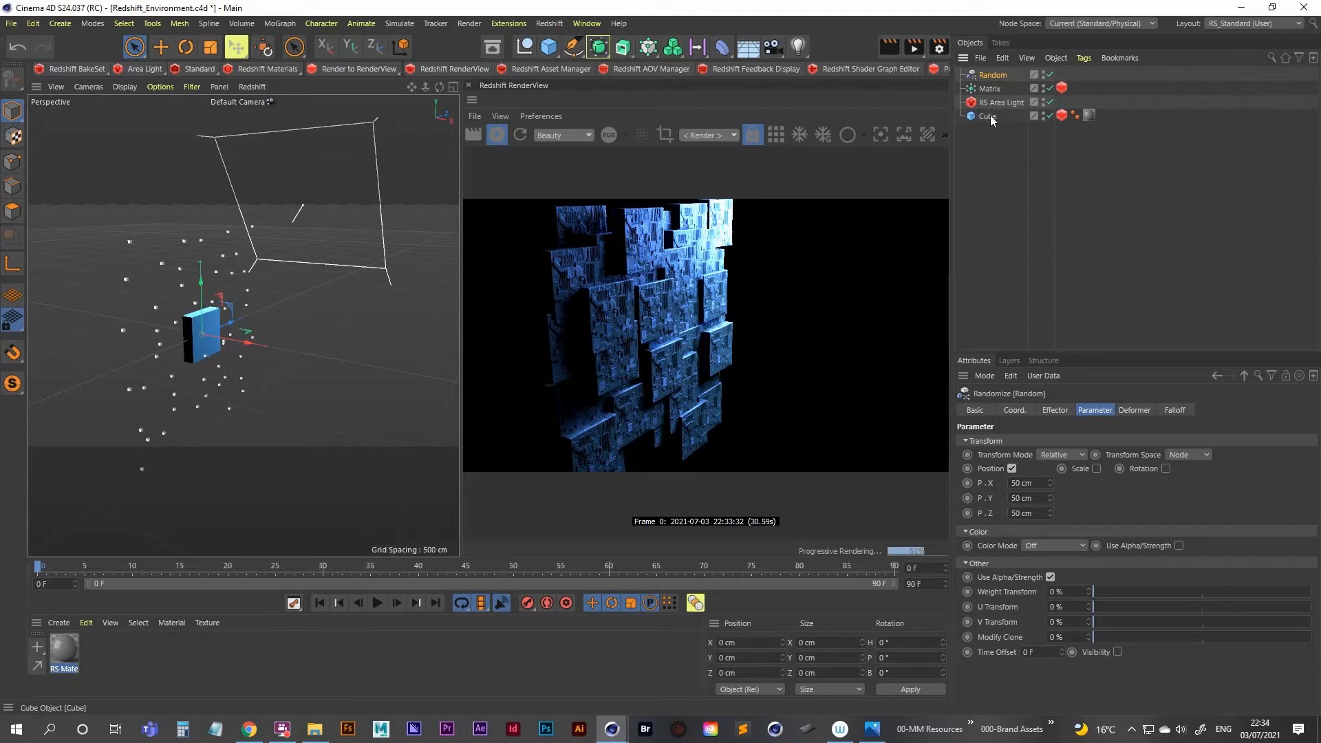
click(1095, 469)
click(1128, 541)
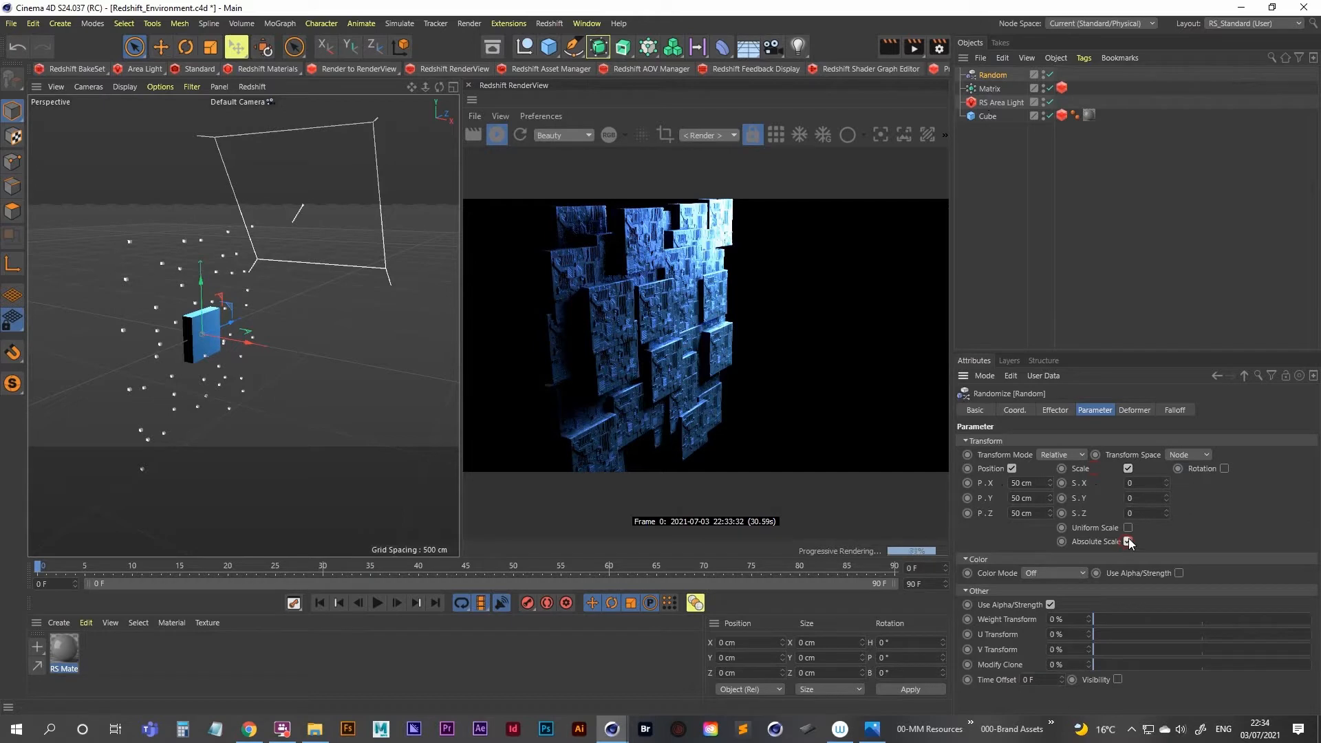
click(1128, 527)
click(1128, 512)
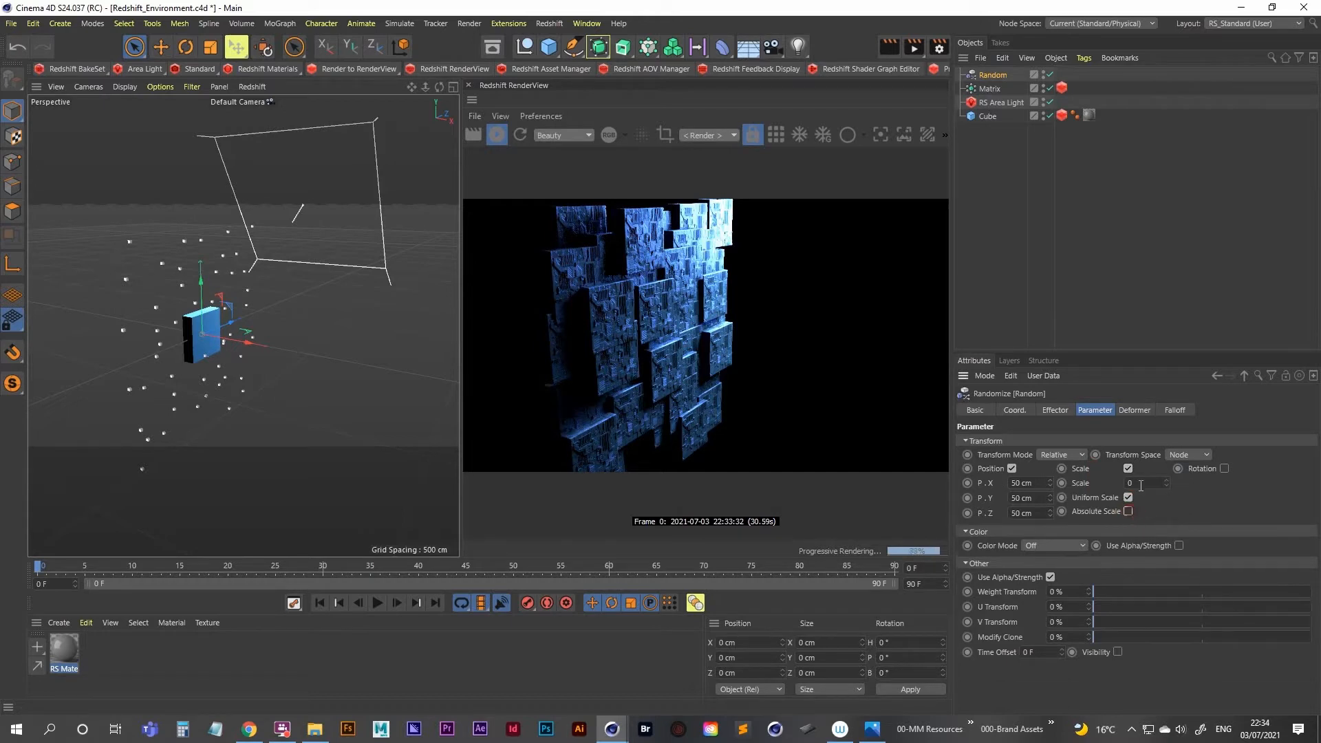
Try a uniform scale variation of -0.5 on the Random effector and undo it
click(1141, 483)
text(-0)
text(.)
text(5)
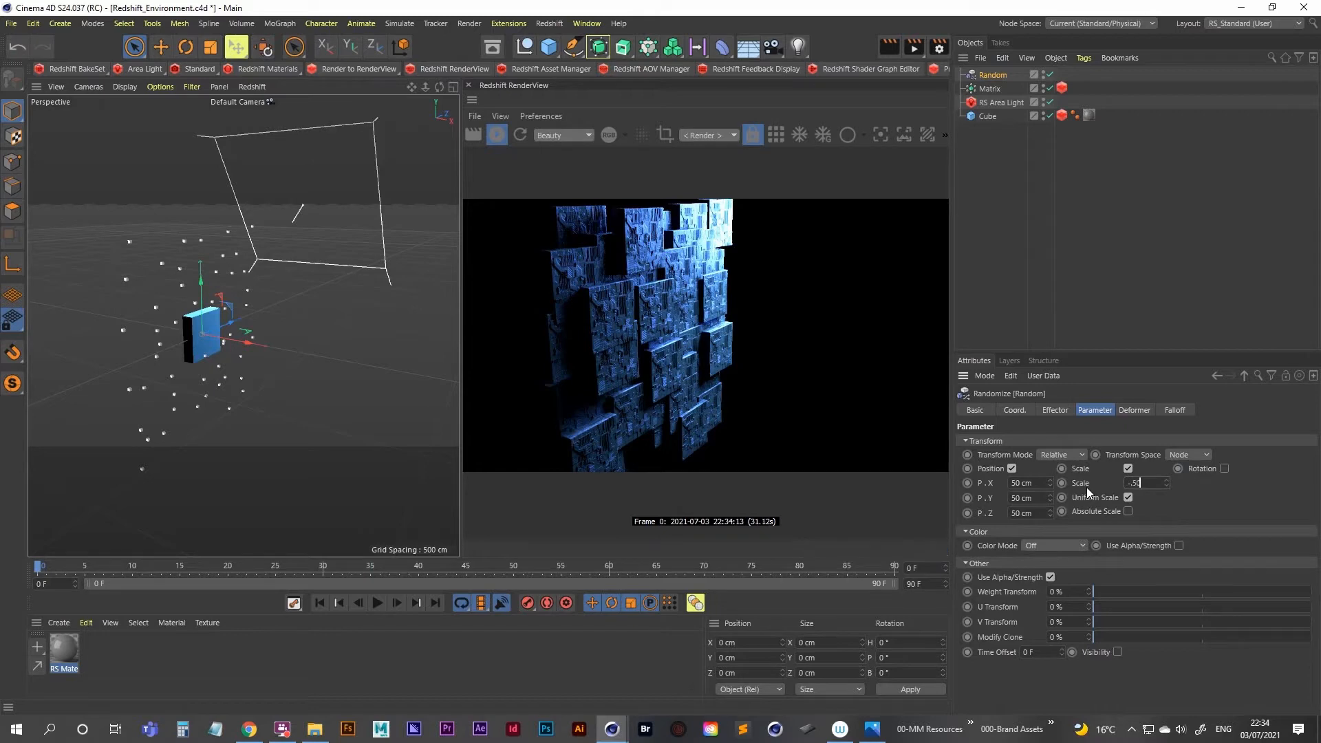
key(Return)
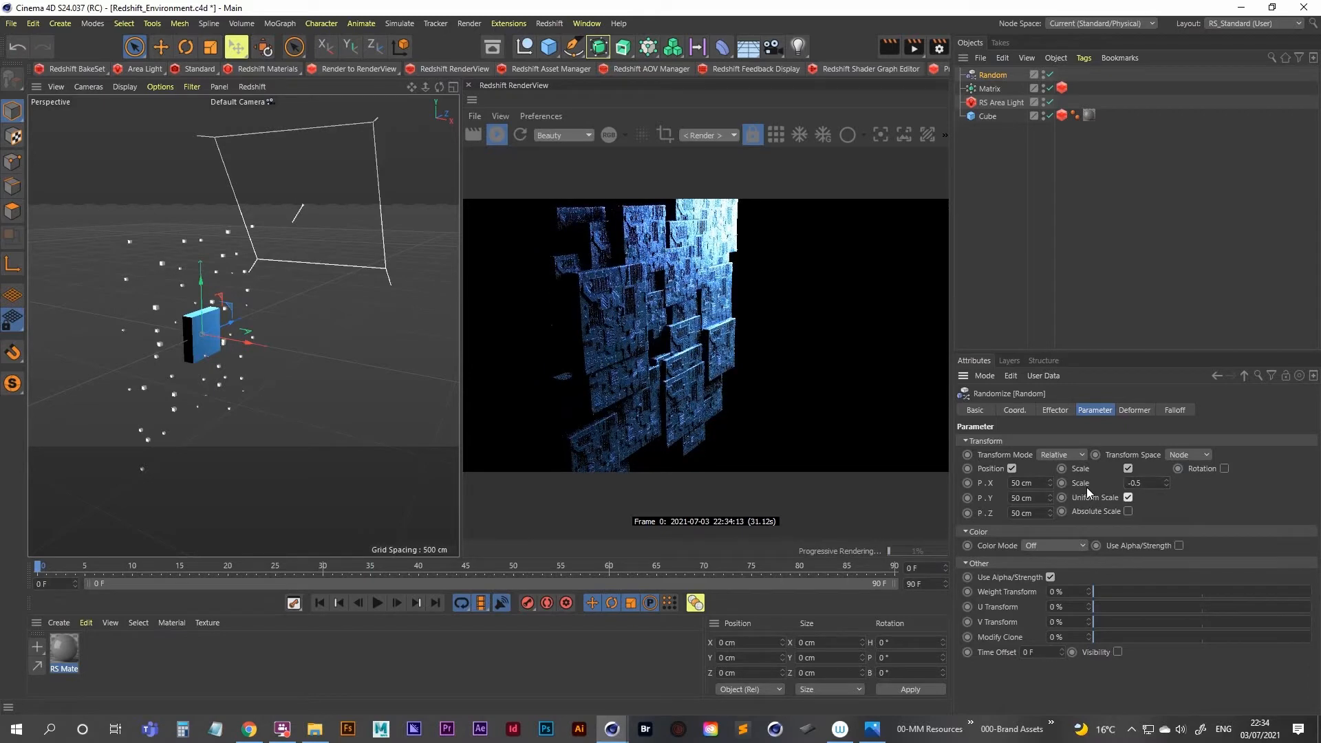
key(ctrl+z)
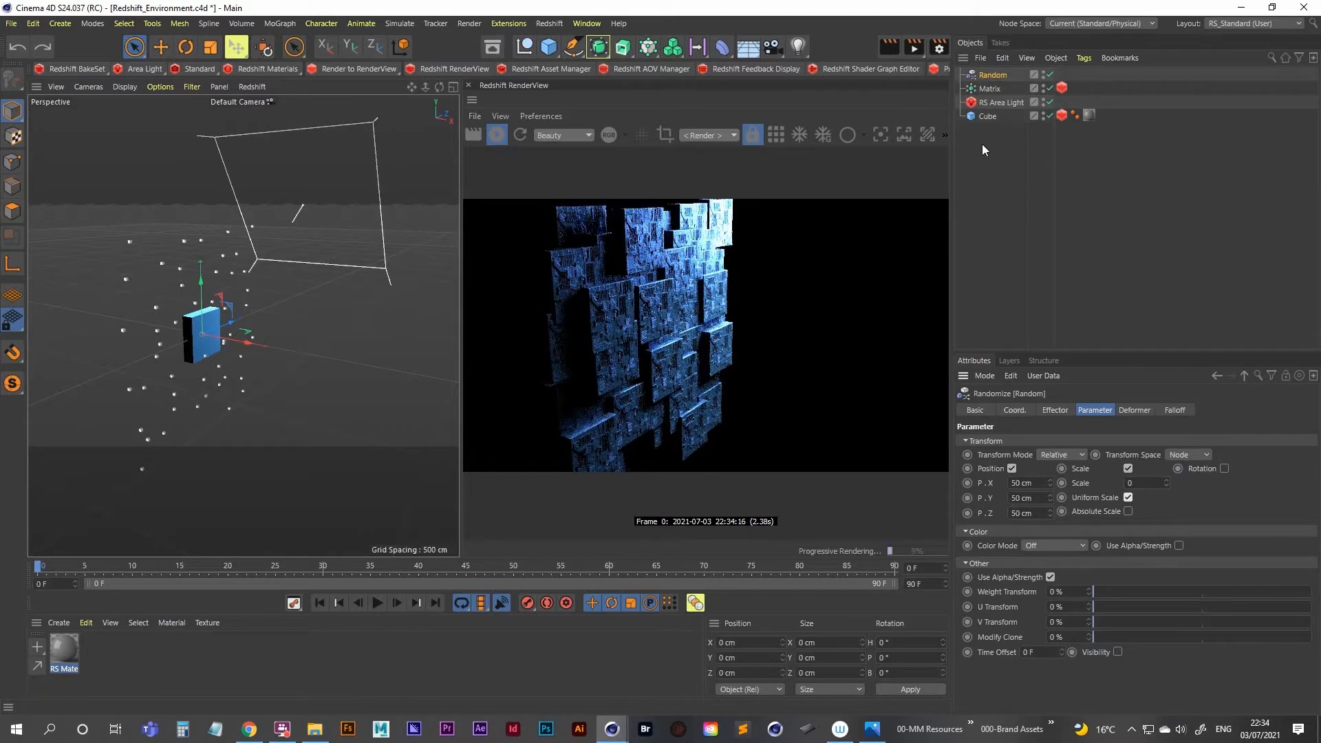
Set the Random effector's position variation to -30 cm in X and 27 cm in Y
click(981, 143)
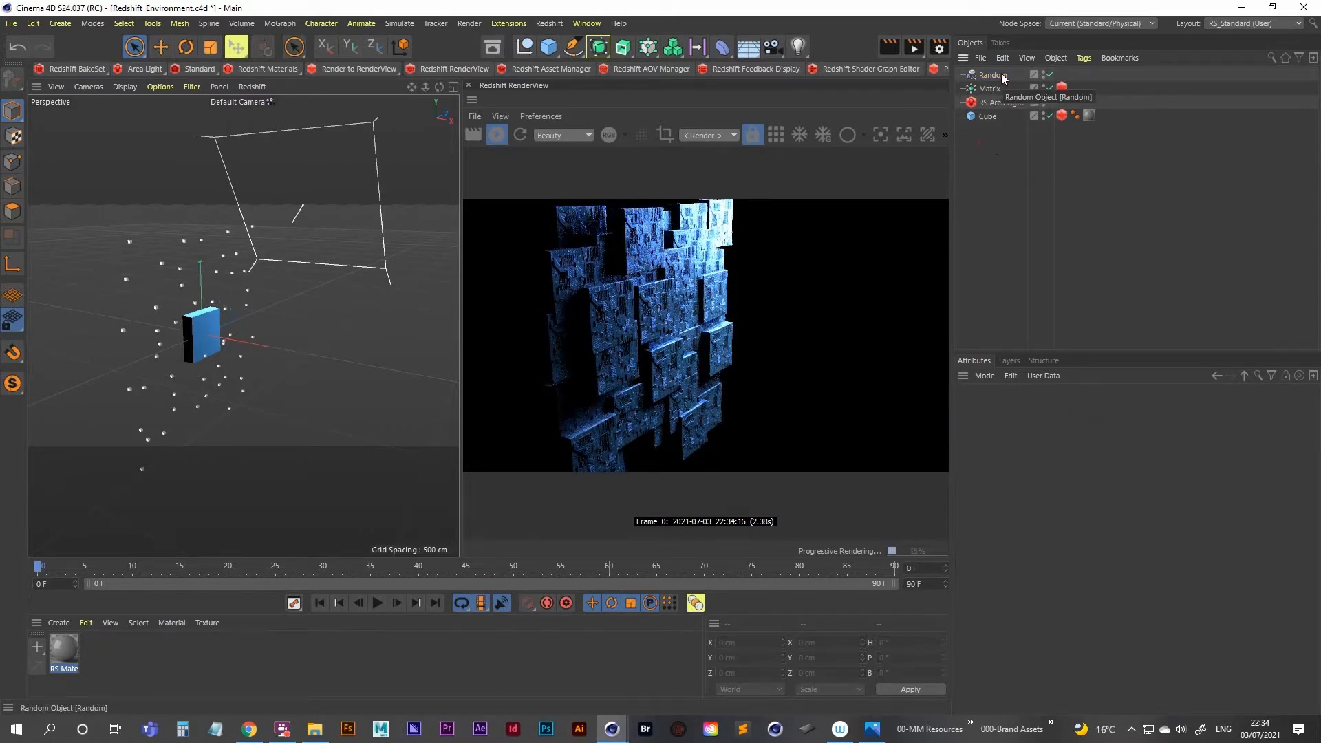
click(1002, 74)
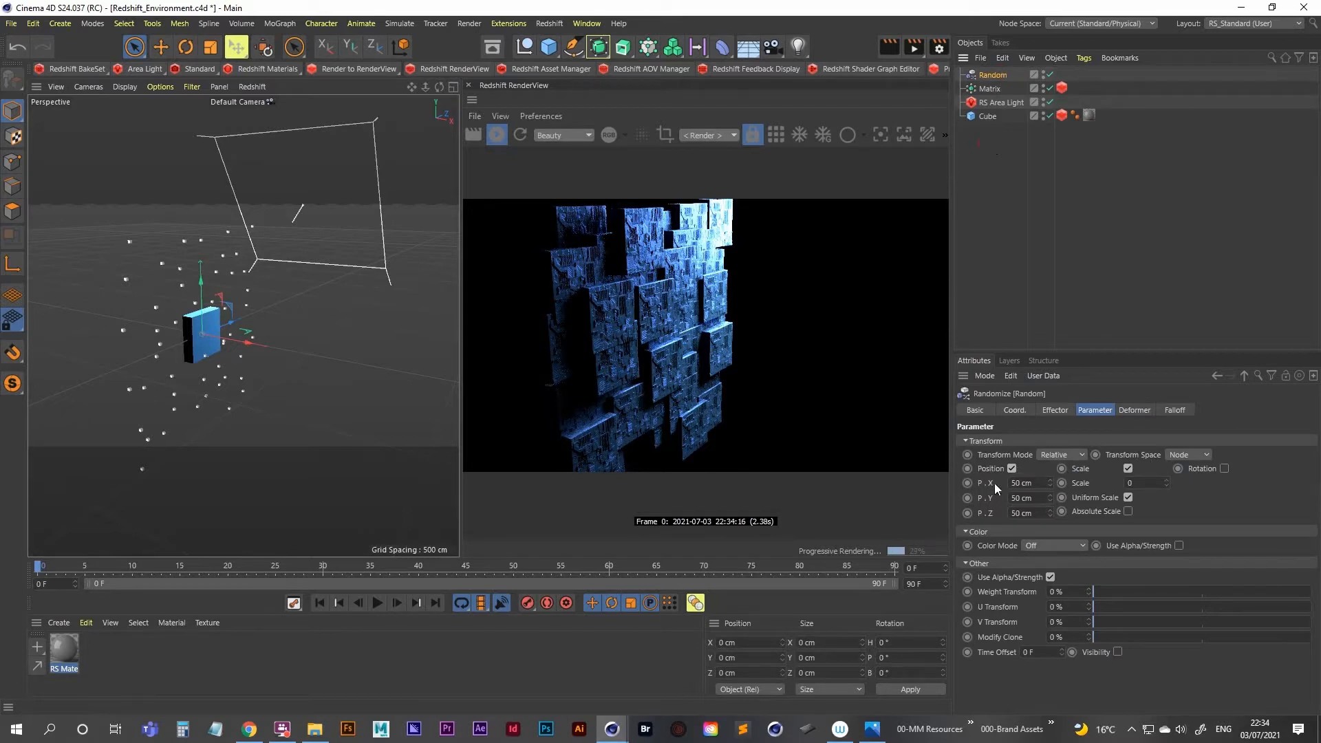
click(1045, 483)
key(Tab)
key(Tab)
scroll(231, 328, up, 5)
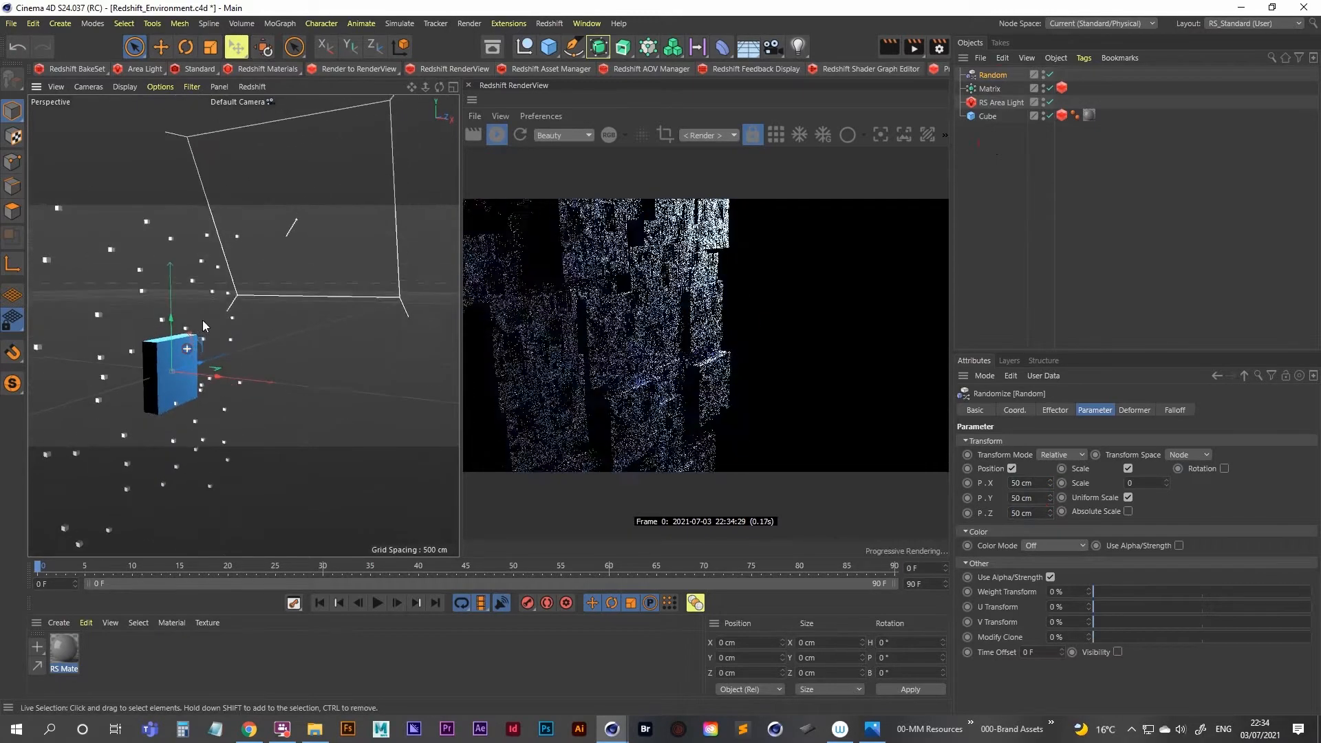
scroll(210, 317, down, 3)
scroll(216, 364, up, 3)
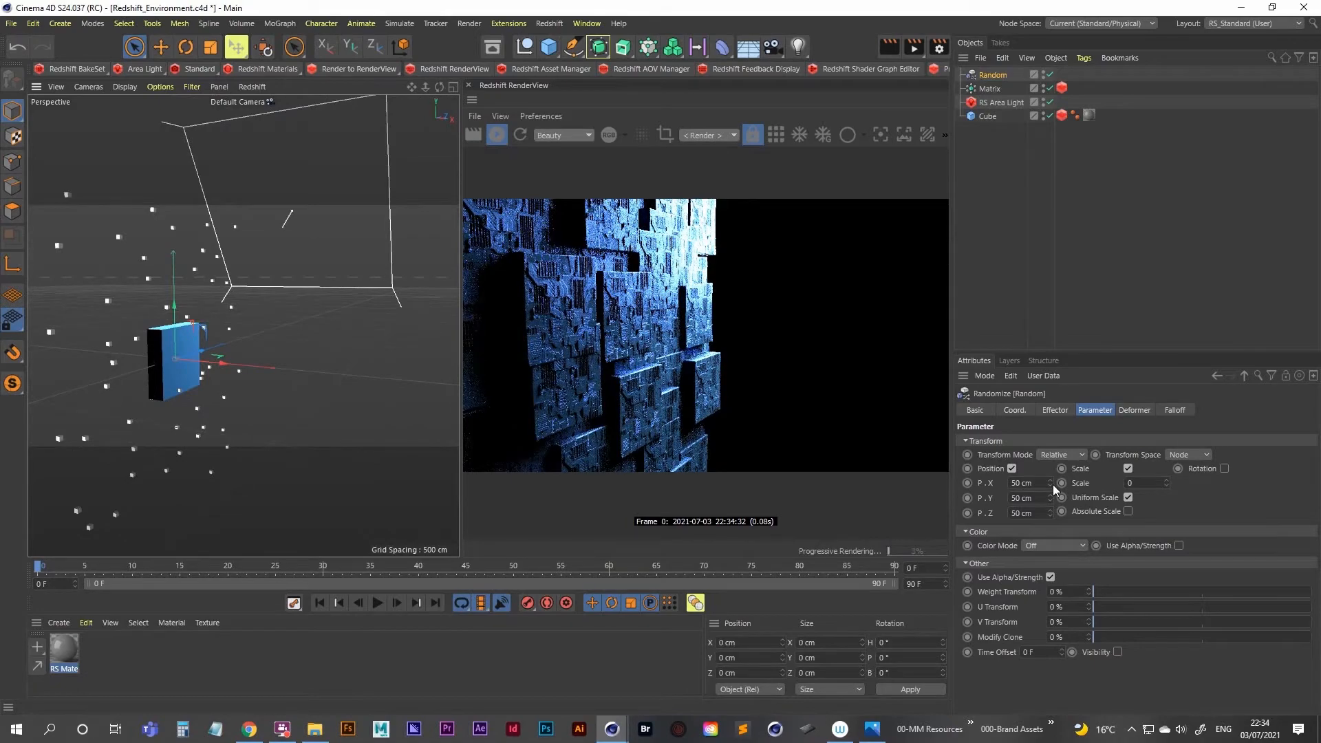
drag(1051, 484, 1051, 513)
Set the Random effector's Y position variation to -201 cm, comparing the cube wall with the ref-01.png sketch while adjusting
alt+drag(378, 373, 190, 358)
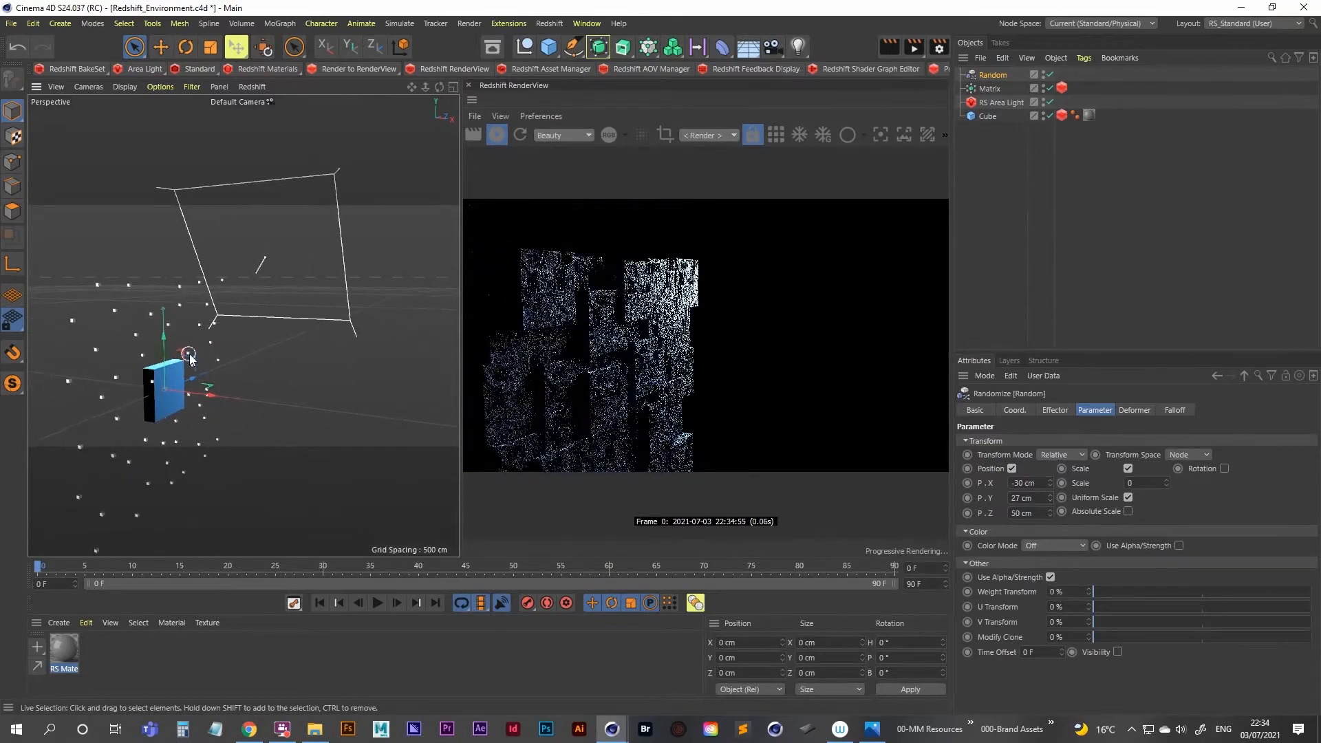
drag(1049, 502, 1048, 629)
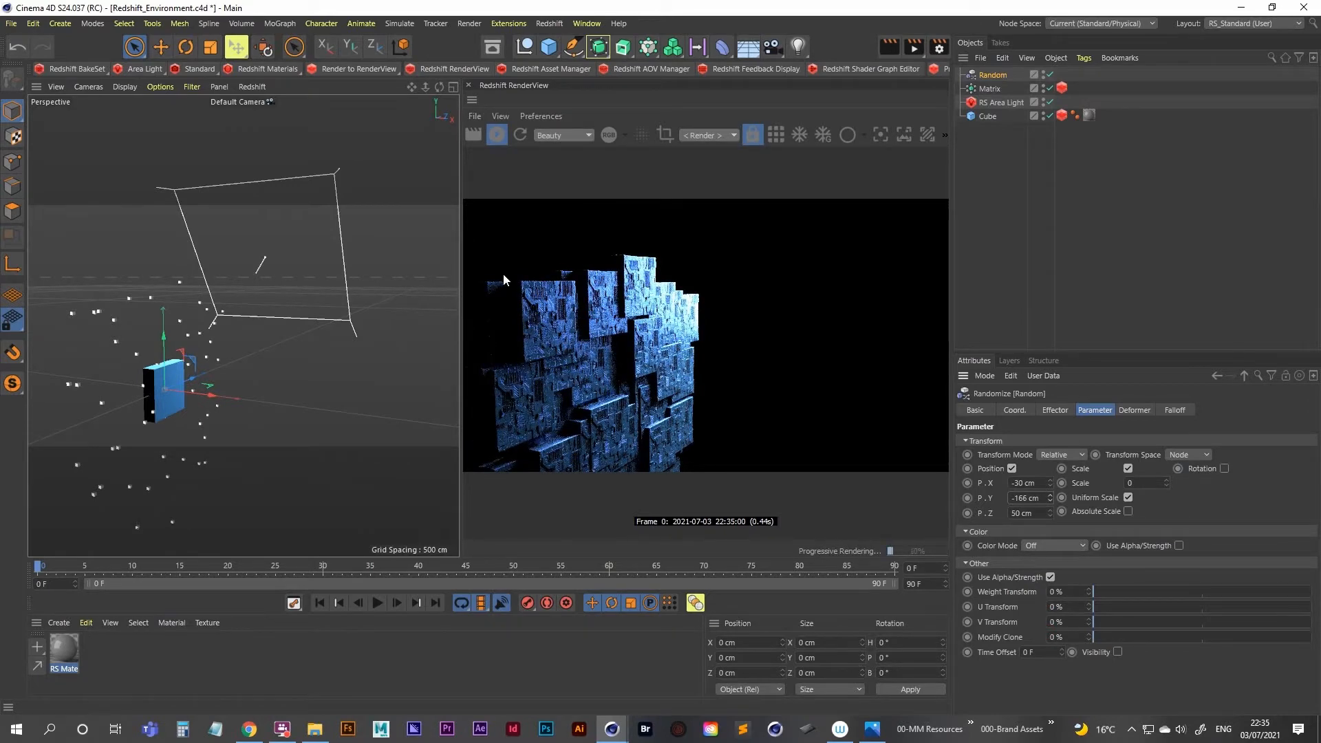
click(872, 728)
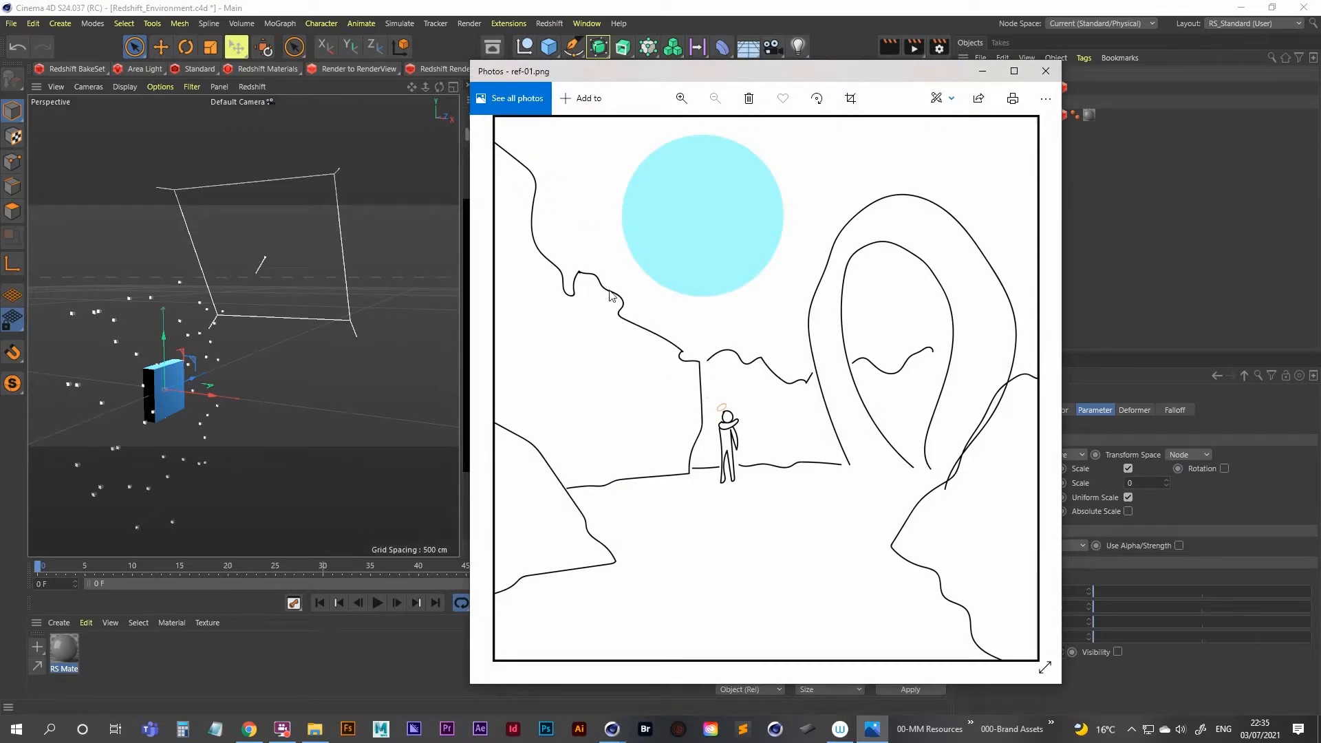
click(982, 71)
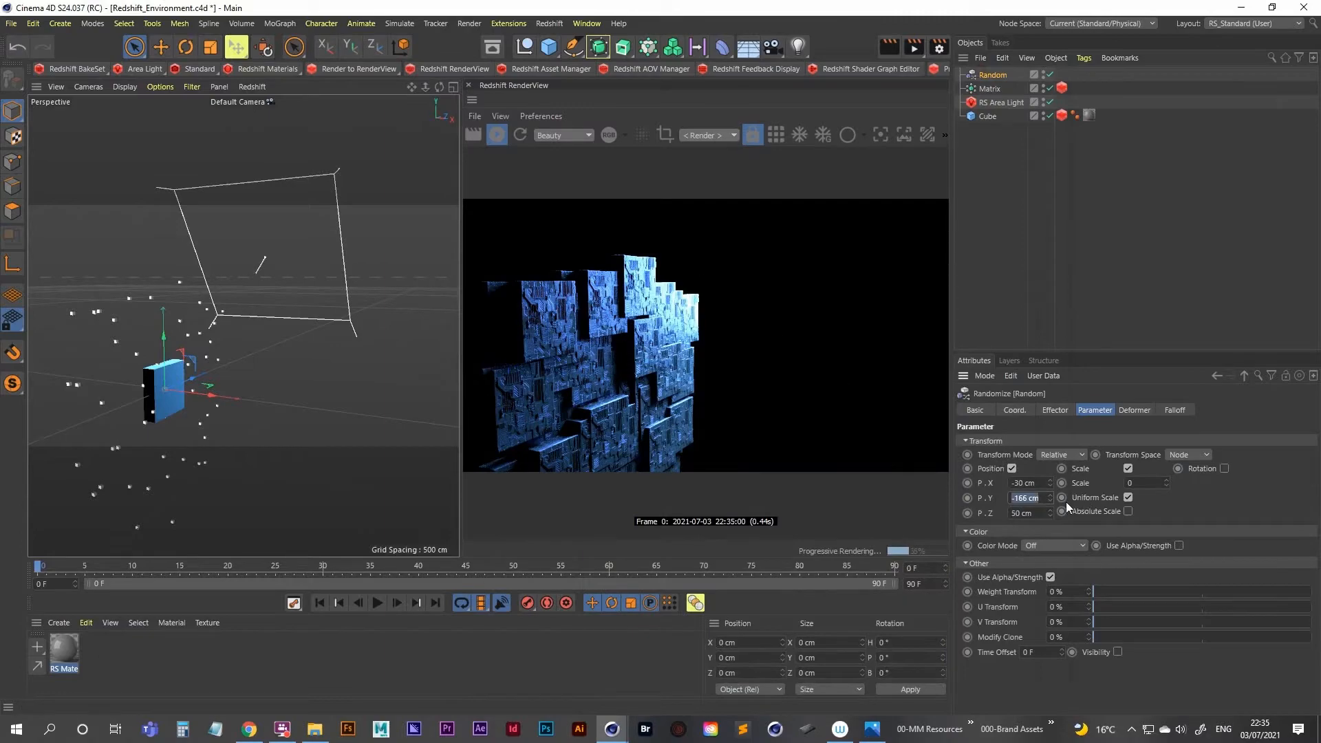
drag(1050, 498, 1059, 510)
drag(1038, 596, 1050, 526)
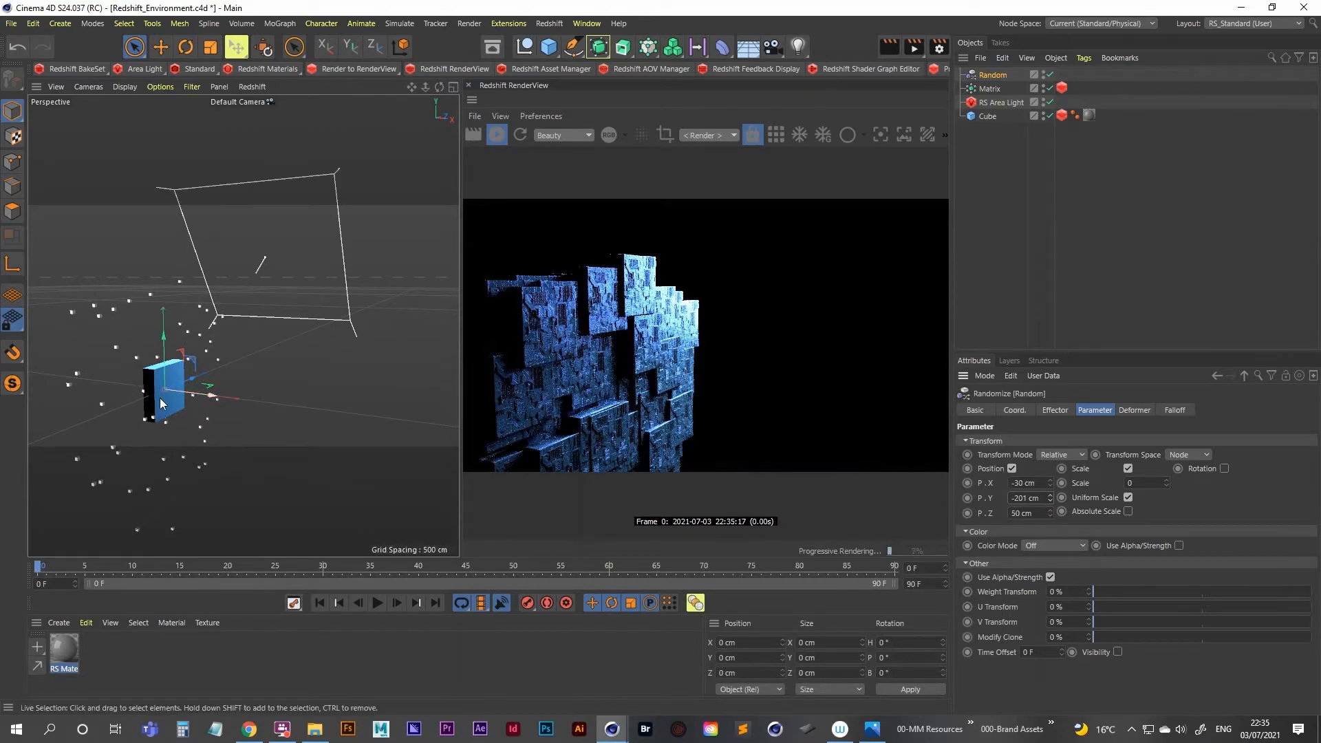
mouse_move(160, 398)
alt+mouse_down()
mouse_move(175, 352)
mouse_move(158, 326)
mouse_move(188, 352)
mouse_move(176, 340)
mouse_move(204, 329)
alt+mouse_up()
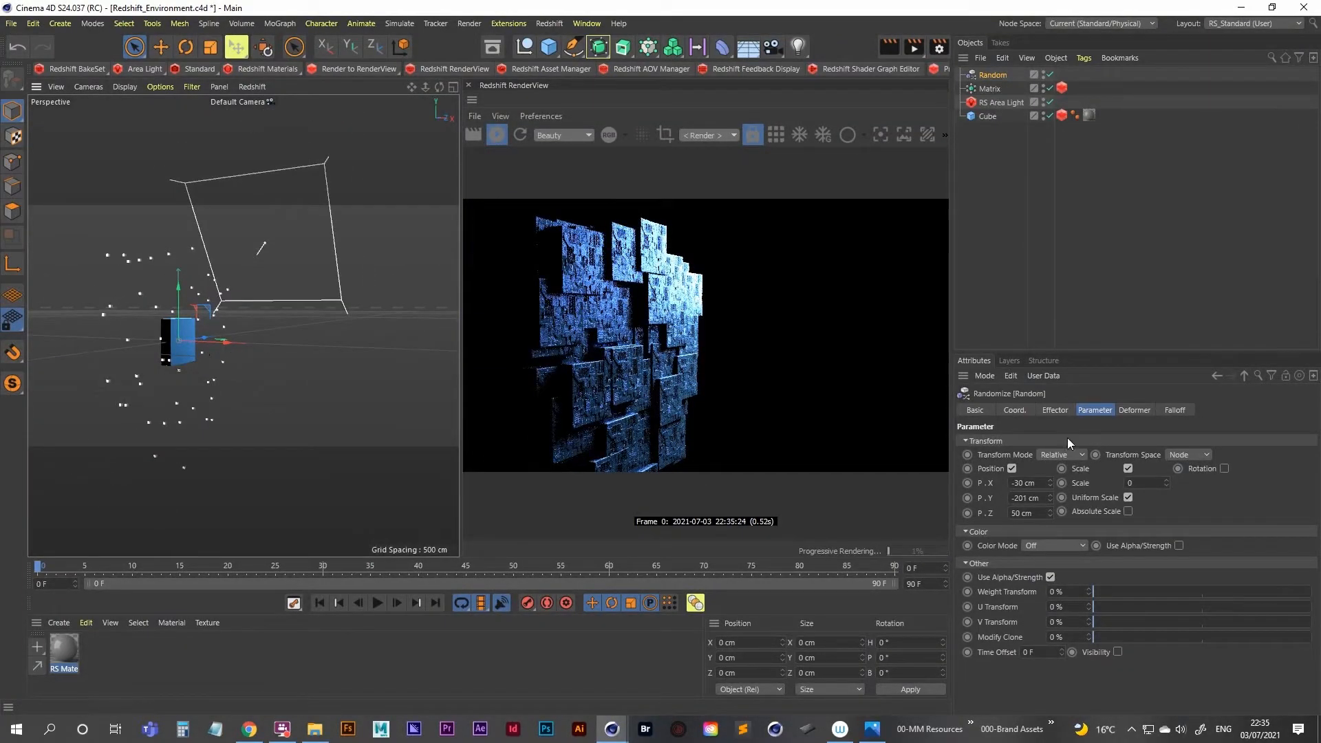
Set the Matrix object's Count Width to 26 and compare the longer wall with the ref-01.png sketch
click(989, 88)
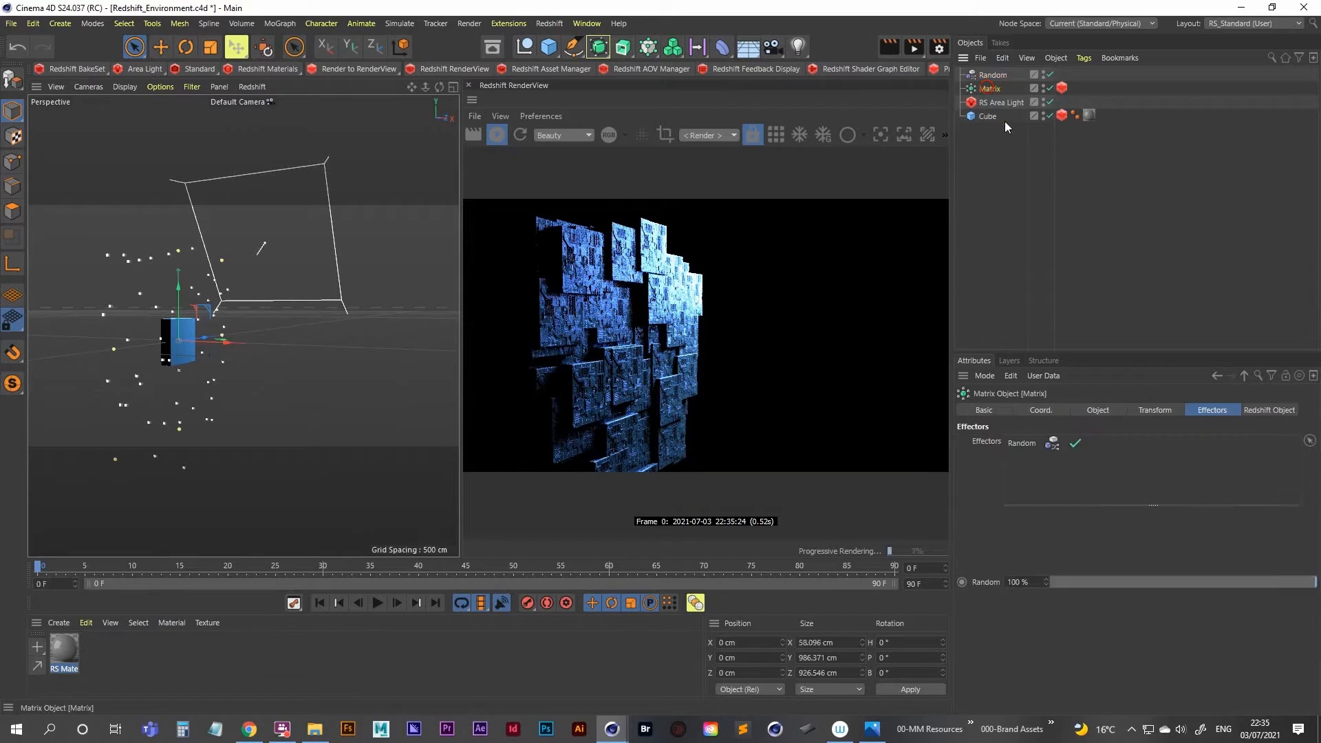
click(1100, 412)
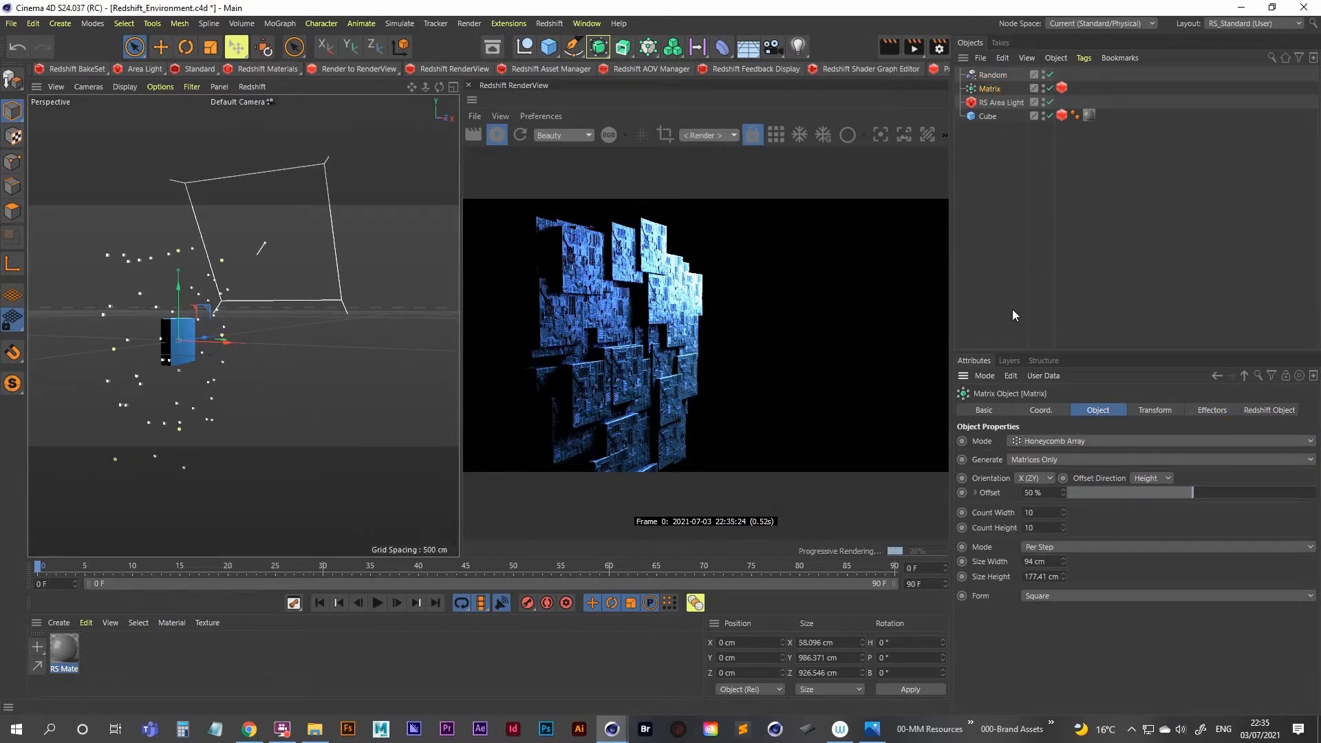
click(1063, 509)
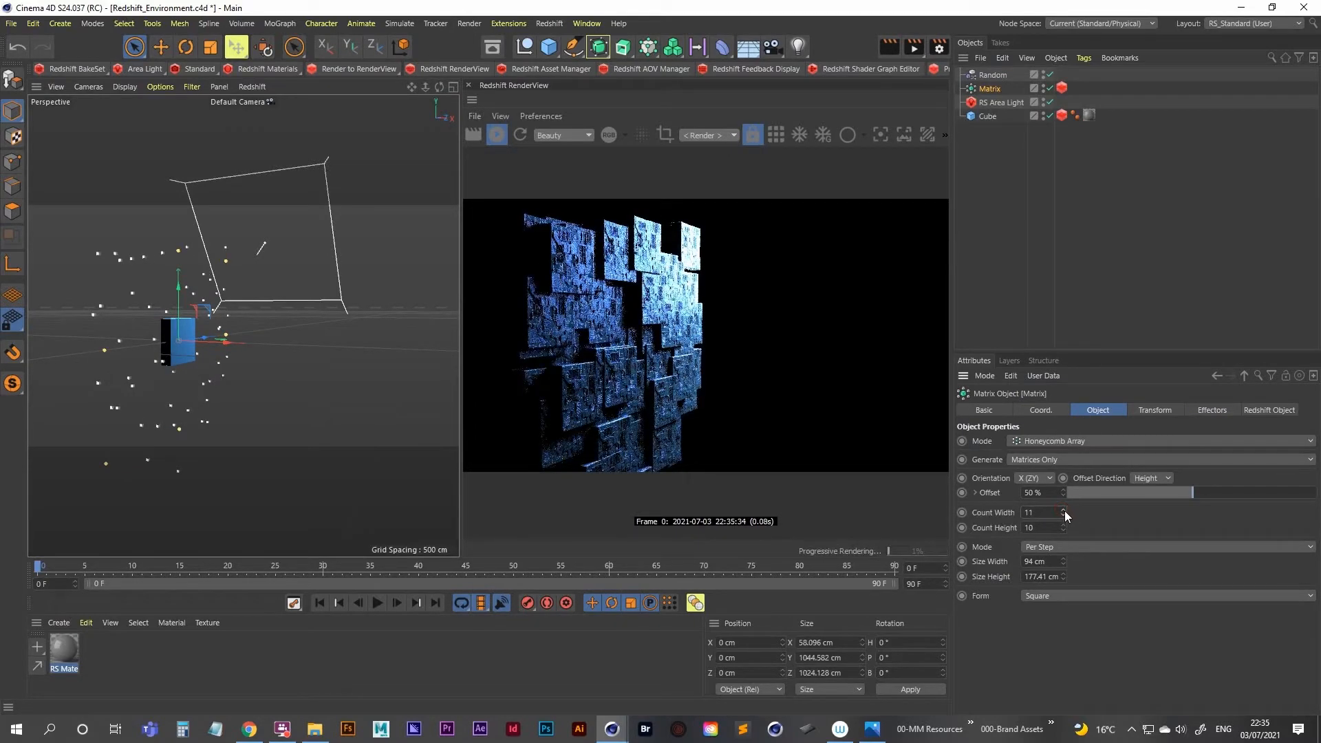
drag(1064, 514, 1075, 505)
mouse_move(178, 346)
alt+mouse_down()
mouse_move(190, 303)
mouse_move(185, 320)
mouse_move(207, 326)
mouse_move(197, 319)
mouse_move(196, 331)
alt+mouse_up()
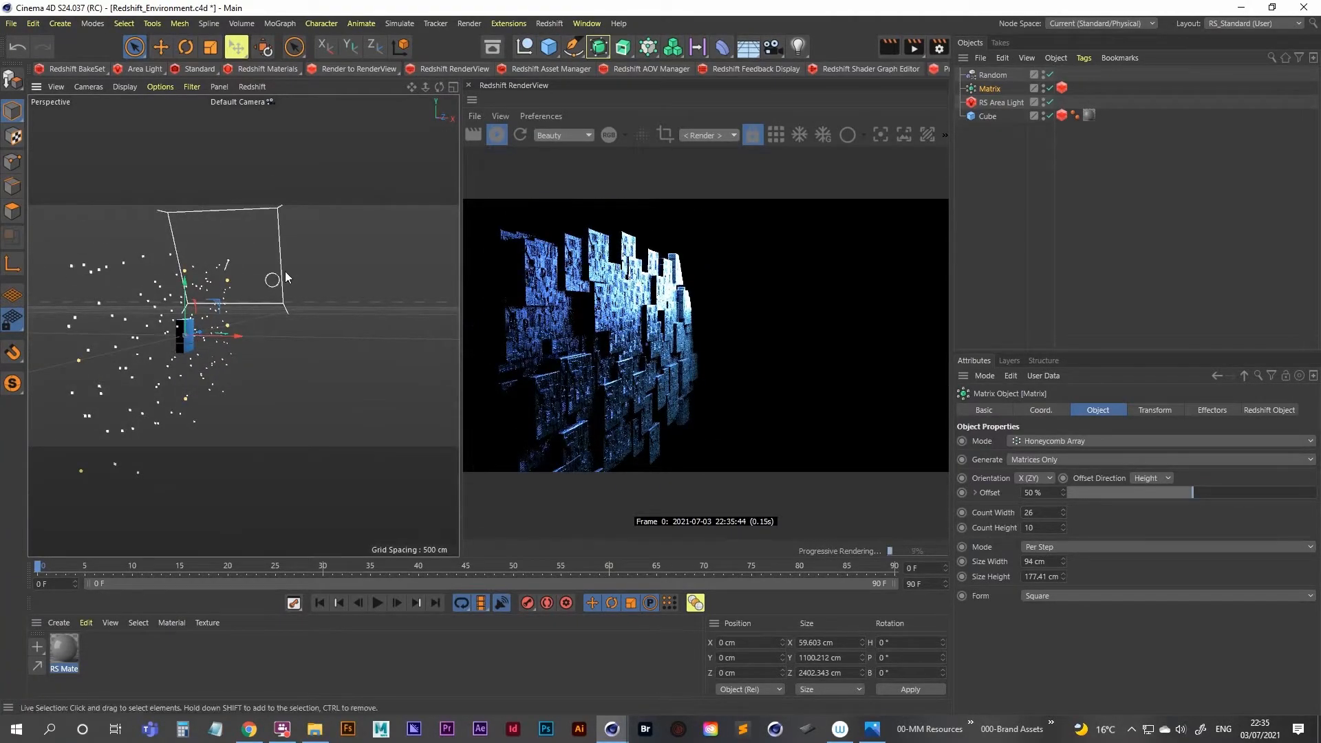
click(873, 728)
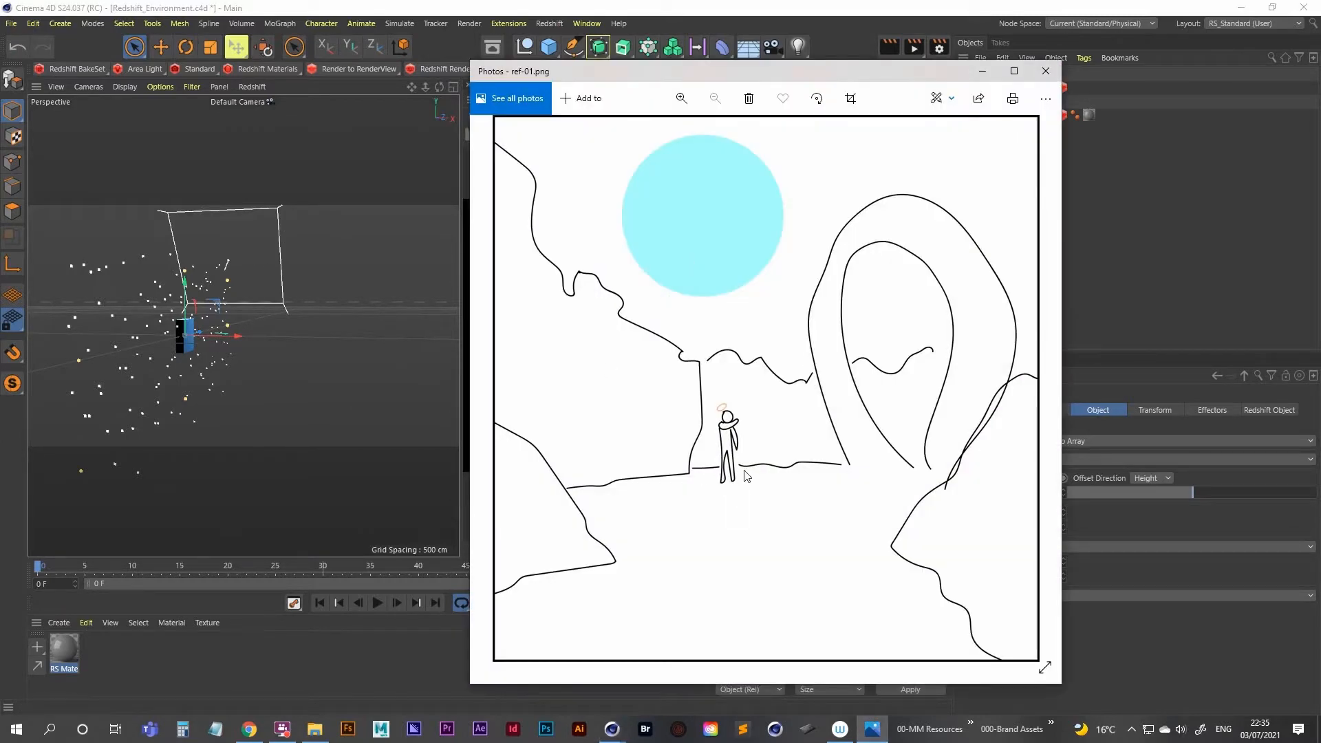
click(984, 71)
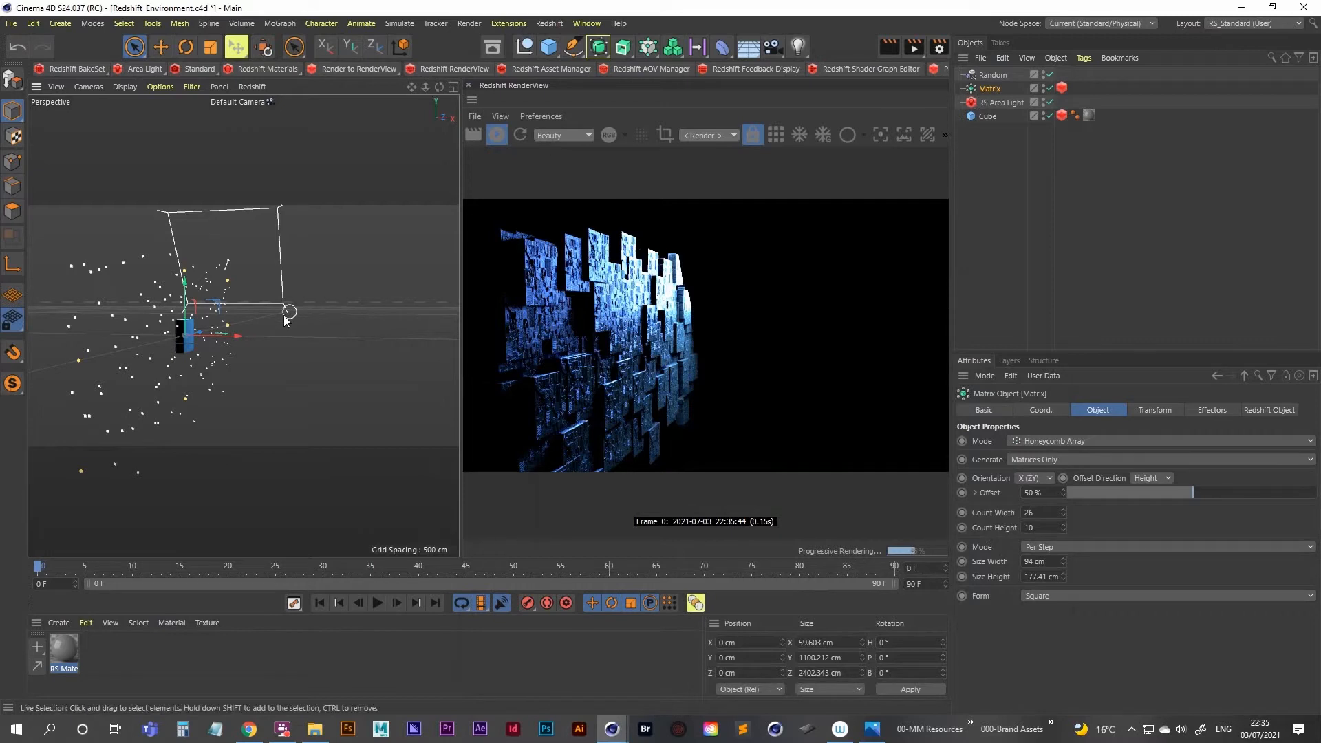
Rename the Matrix object as Main_Wall and its Random effector as Wall_Random
double_click(994, 88)
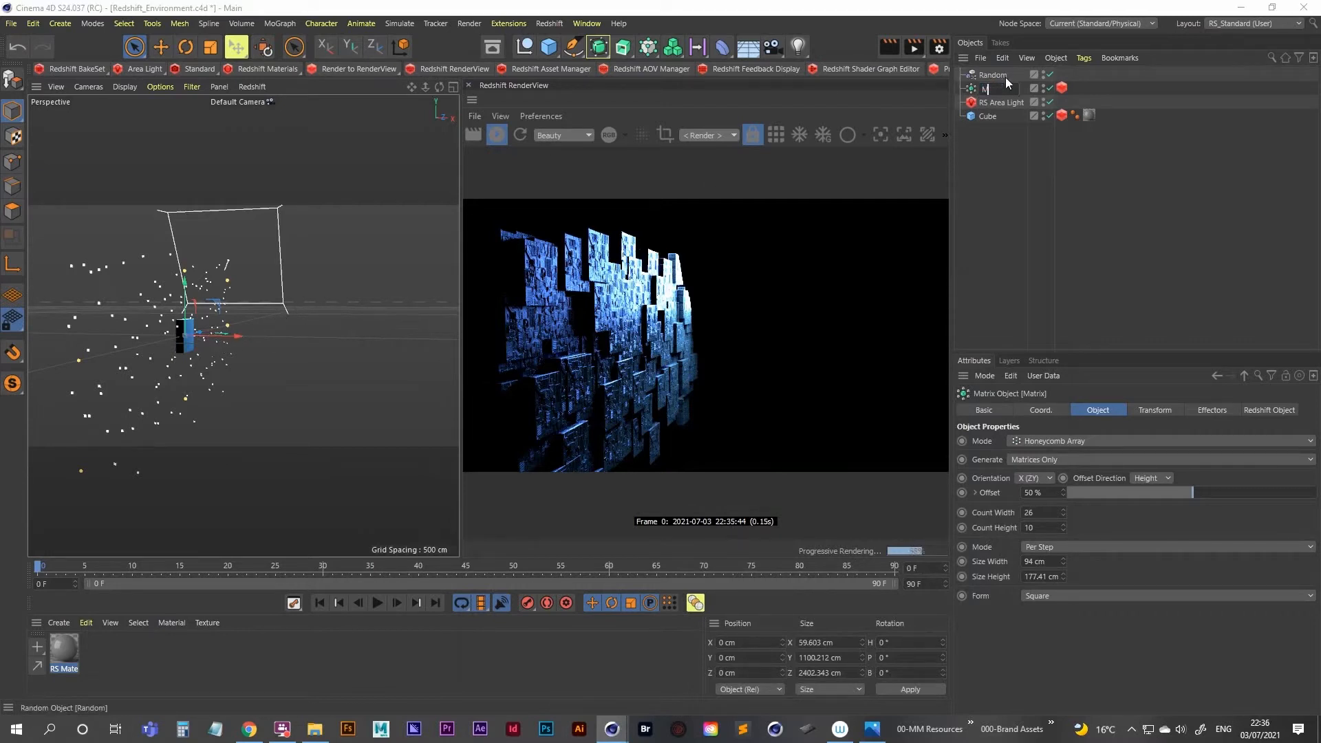
text(Main_Wall)
key(Return)
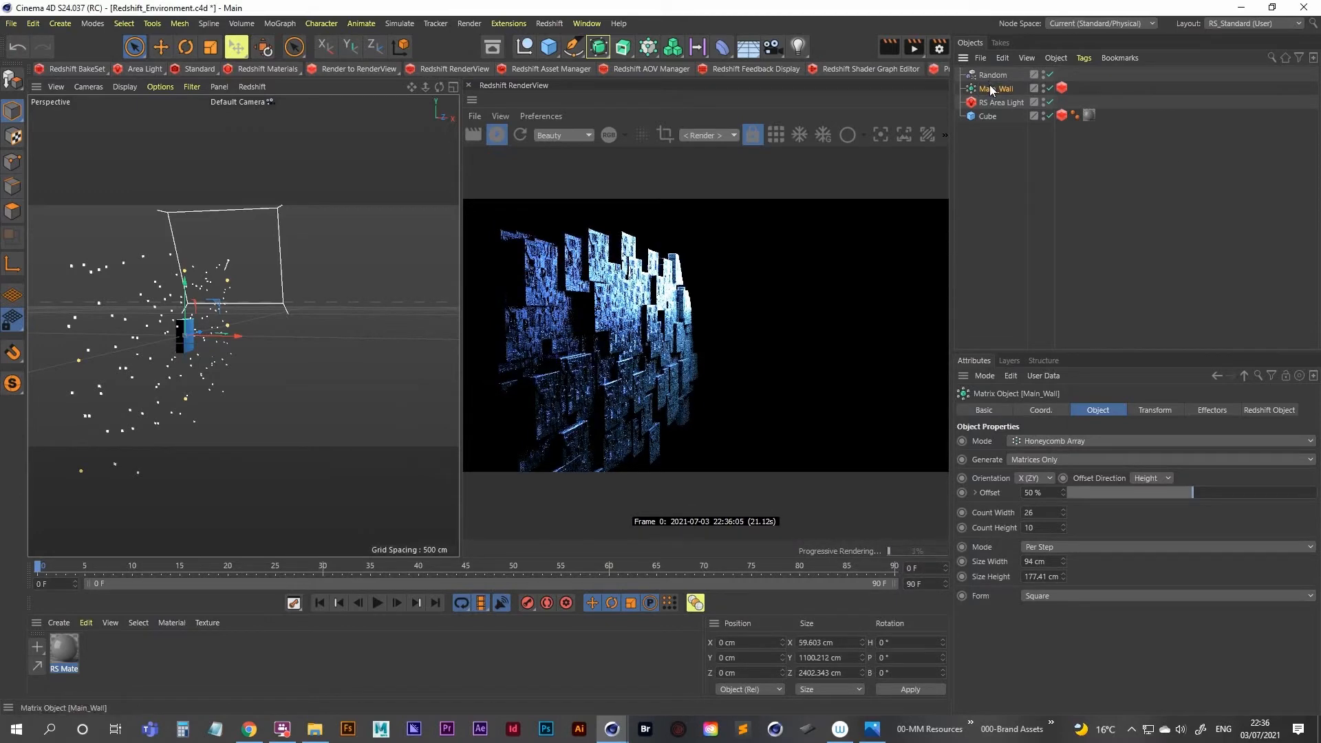
double_click(989, 74)
key(Escape)
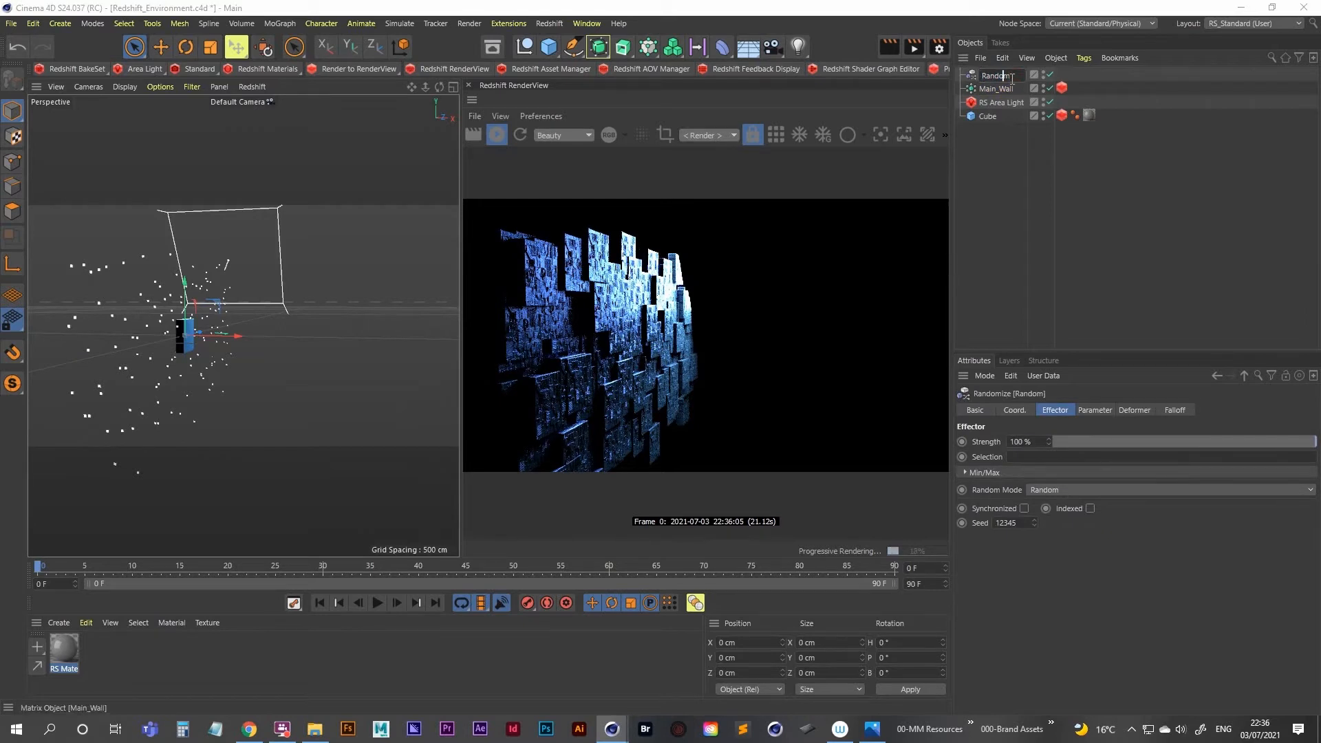
text(Wall_)
key(Return)
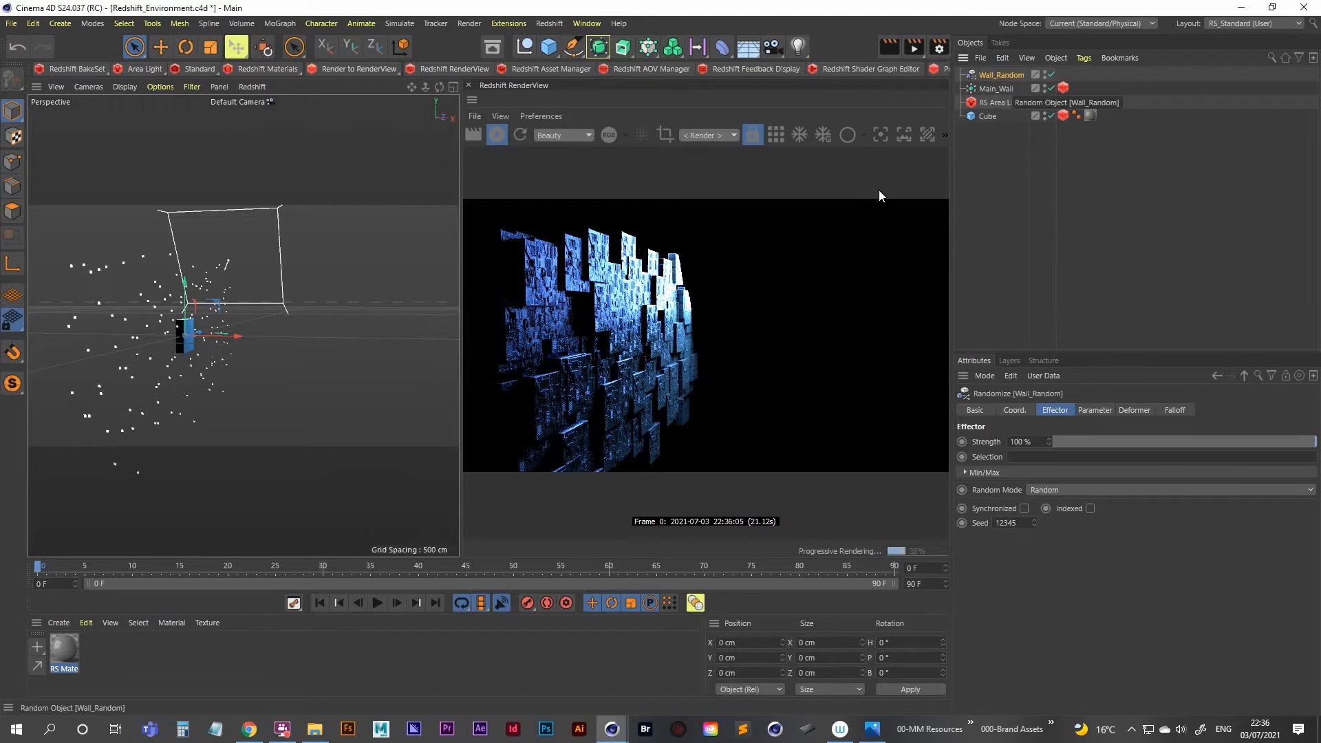
Duplicate Main_Wall along the X axis to about 611 cm and rotate the copy to a 90° bank as a floor
click(994, 89)
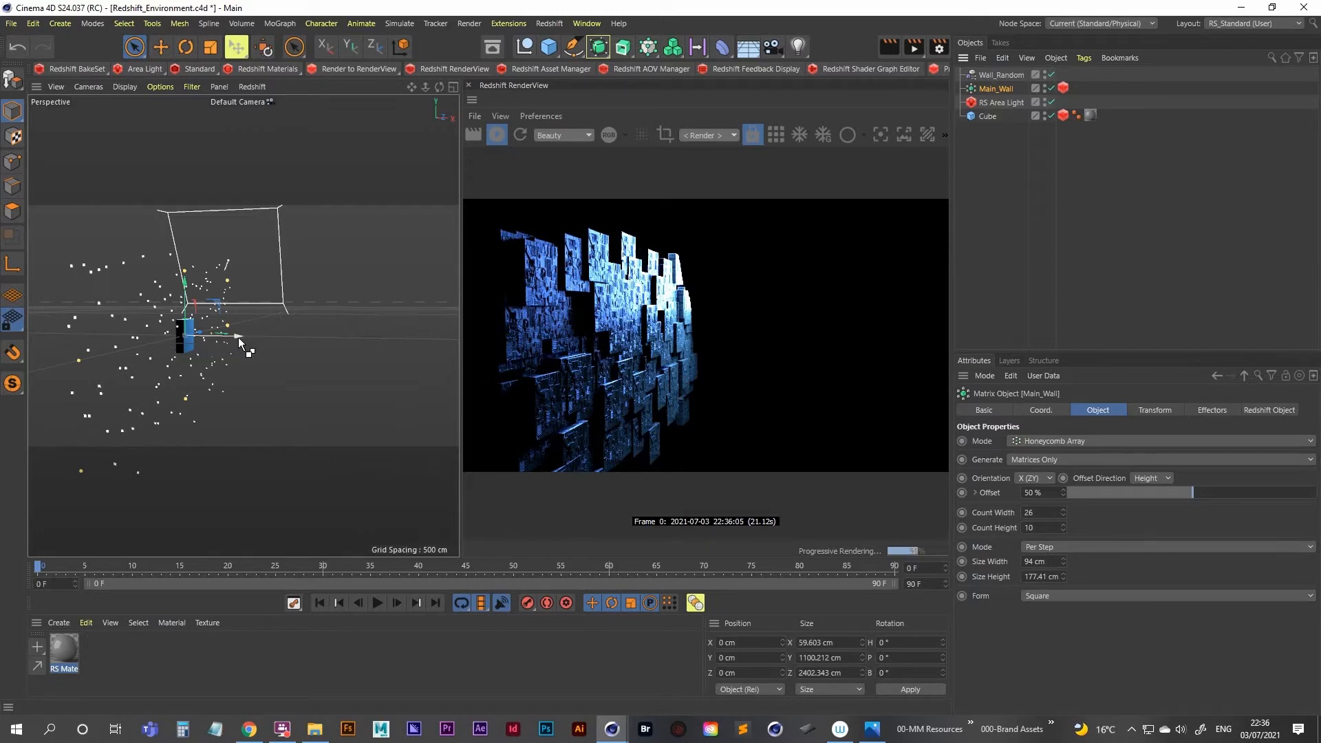
ctrl+drag(238, 336, 304, 369)
key(r)
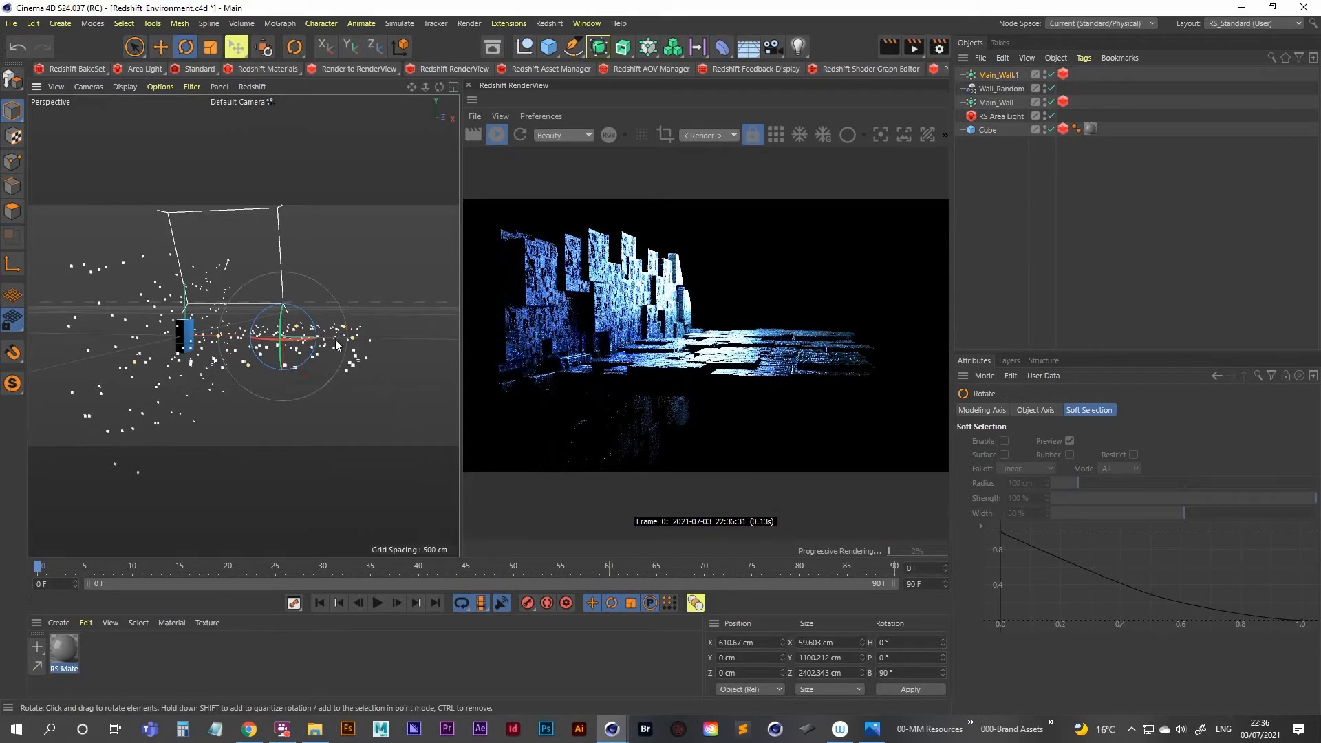
Move the rotated copy to about X 533 cm and Y -279 cm, and compare the scene with the ref-01.png sketch
click(160, 47)
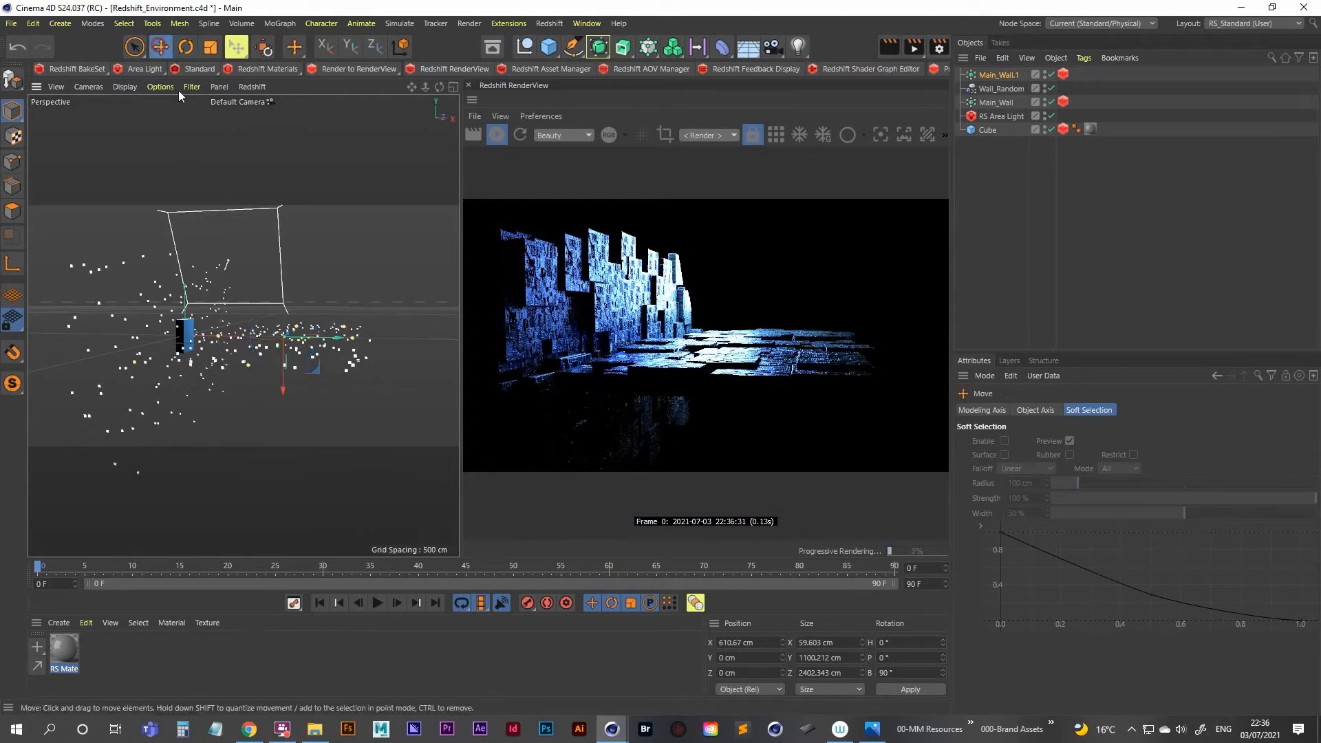
drag(283, 390, 280, 436)
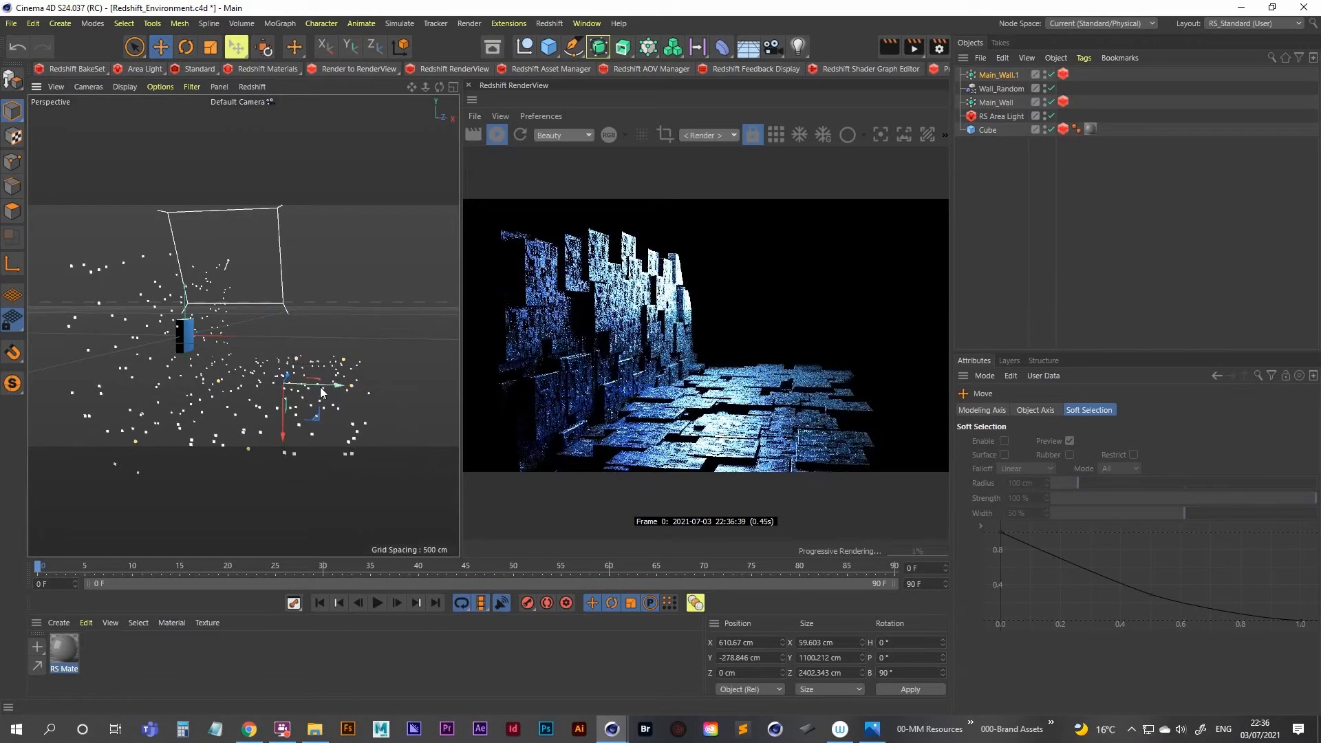
drag(344, 385, 325, 388)
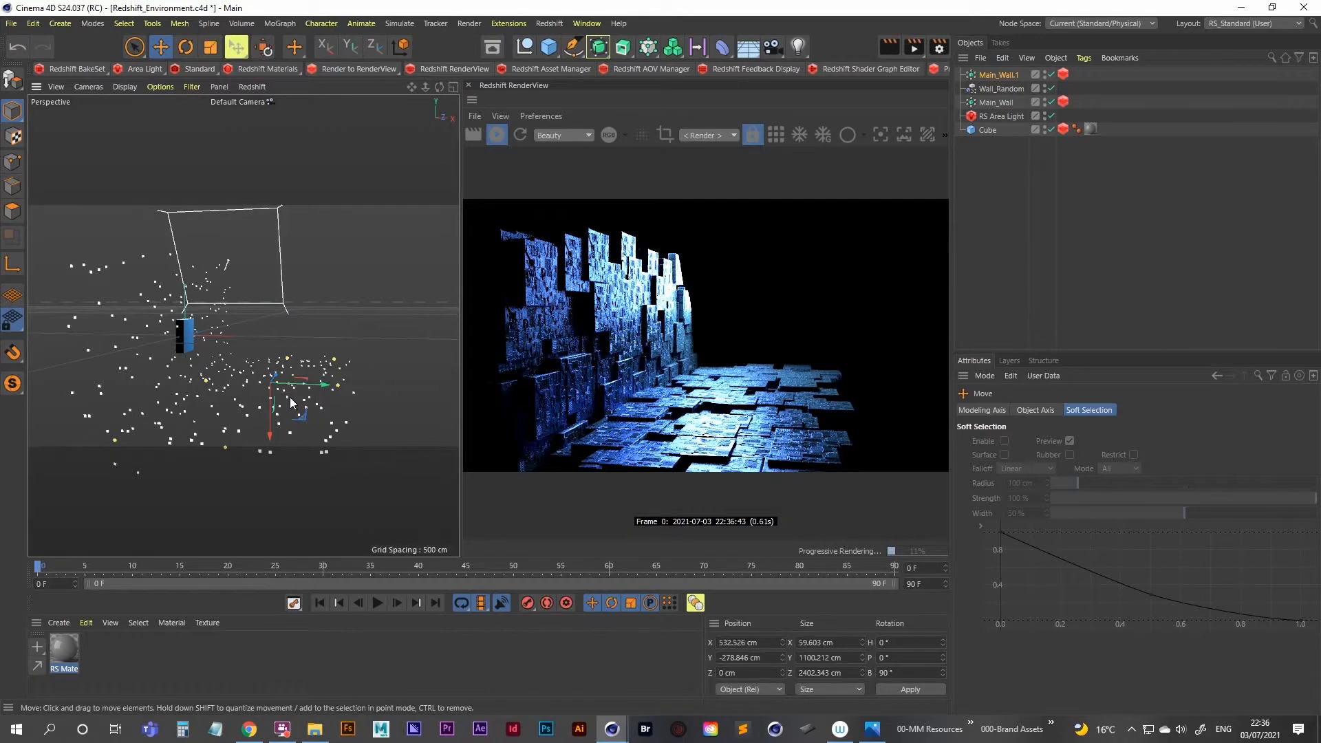
scroll(208, 390, up, 4)
scroll(198, 379, up, 2)
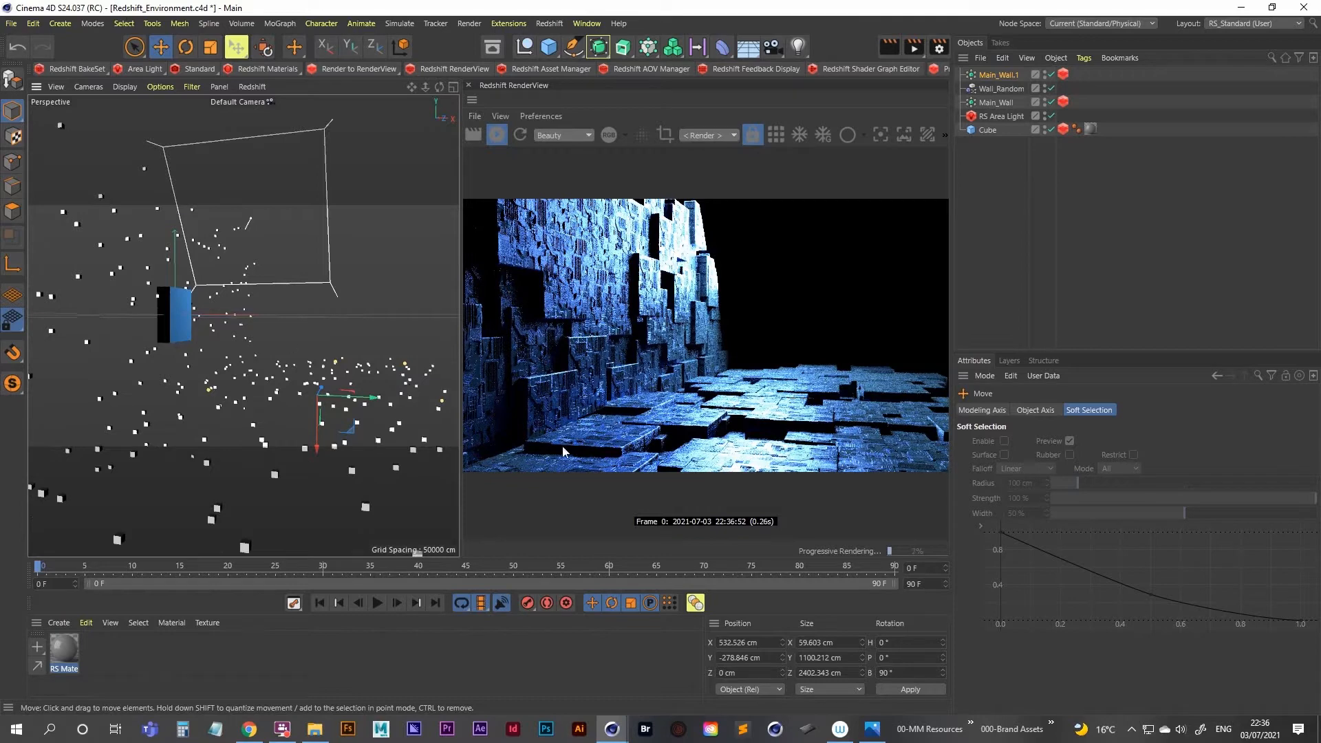
click(871, 728)
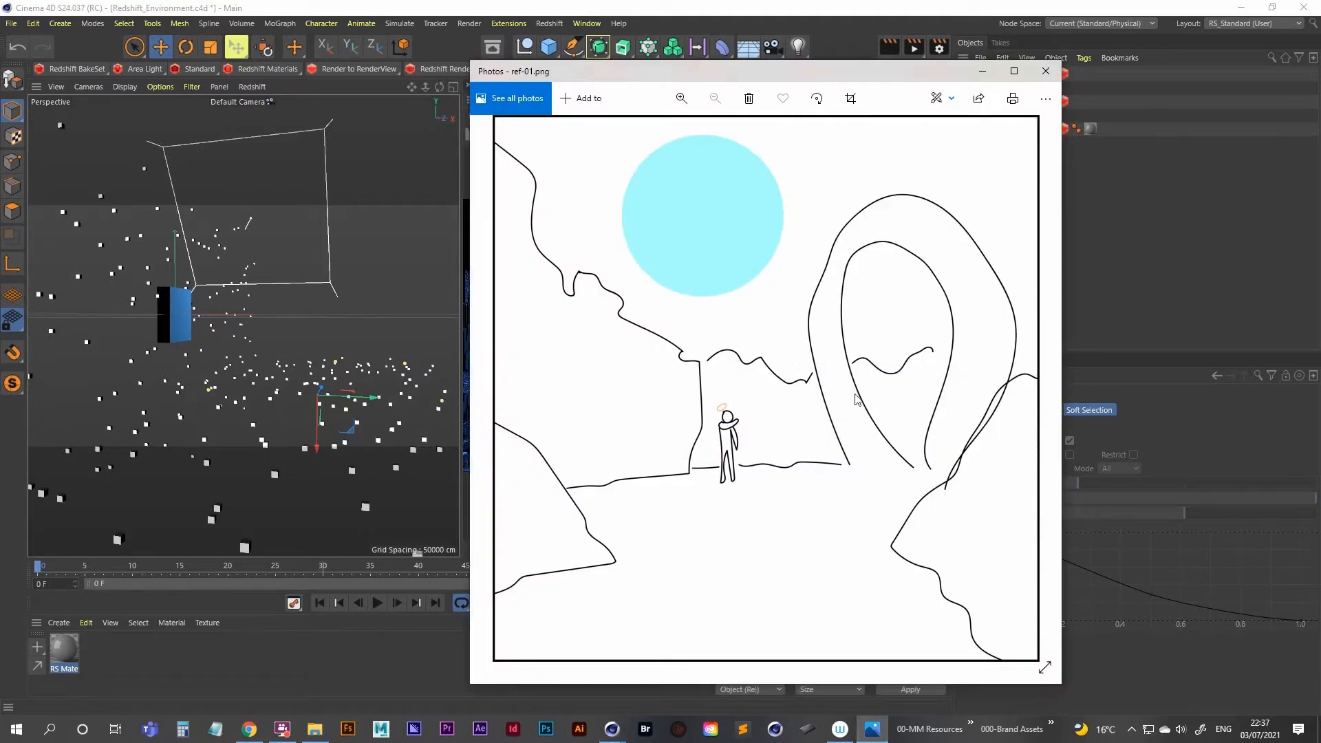
click(982, 71)
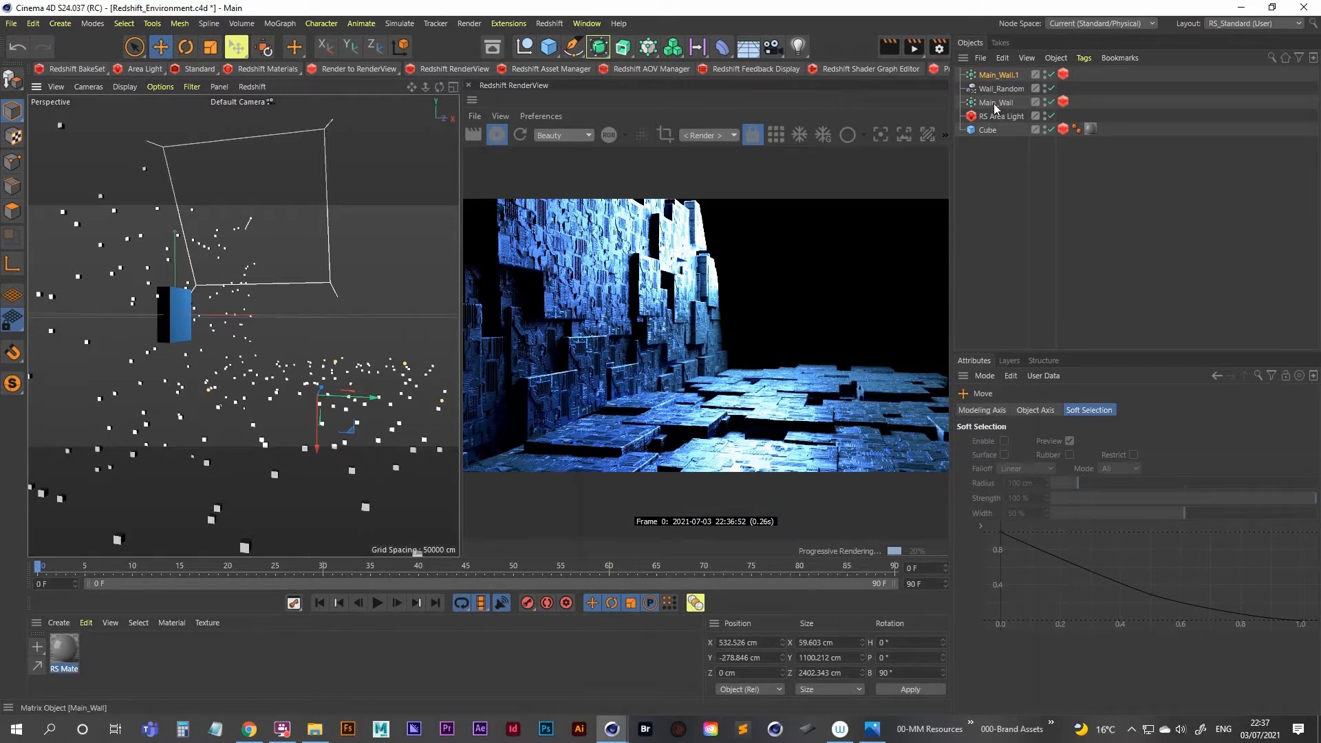
Rename the rotated copy of Main_Wall as Floor
double_click(1000, 76)
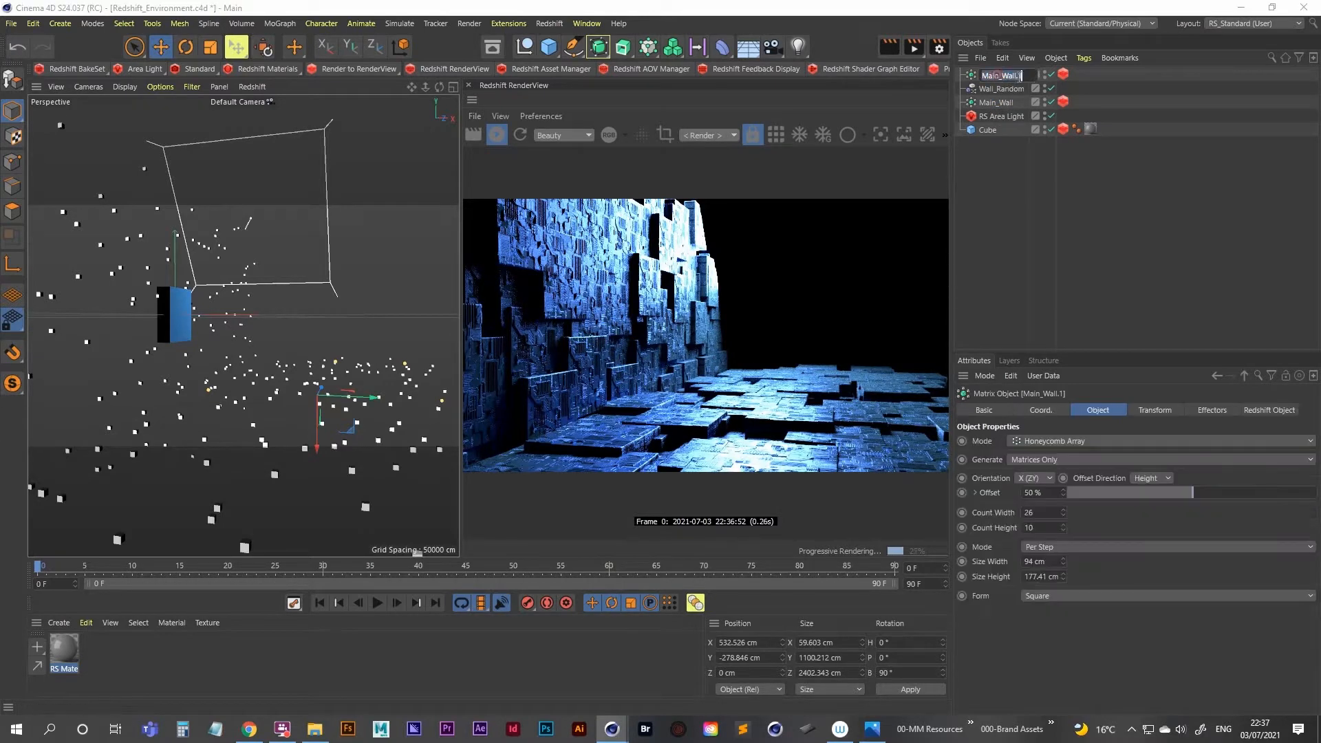
click(1024, 74)
drag(1032, 75, 980, 75)
key(BackSpace)
text(Floor)
key(Return)
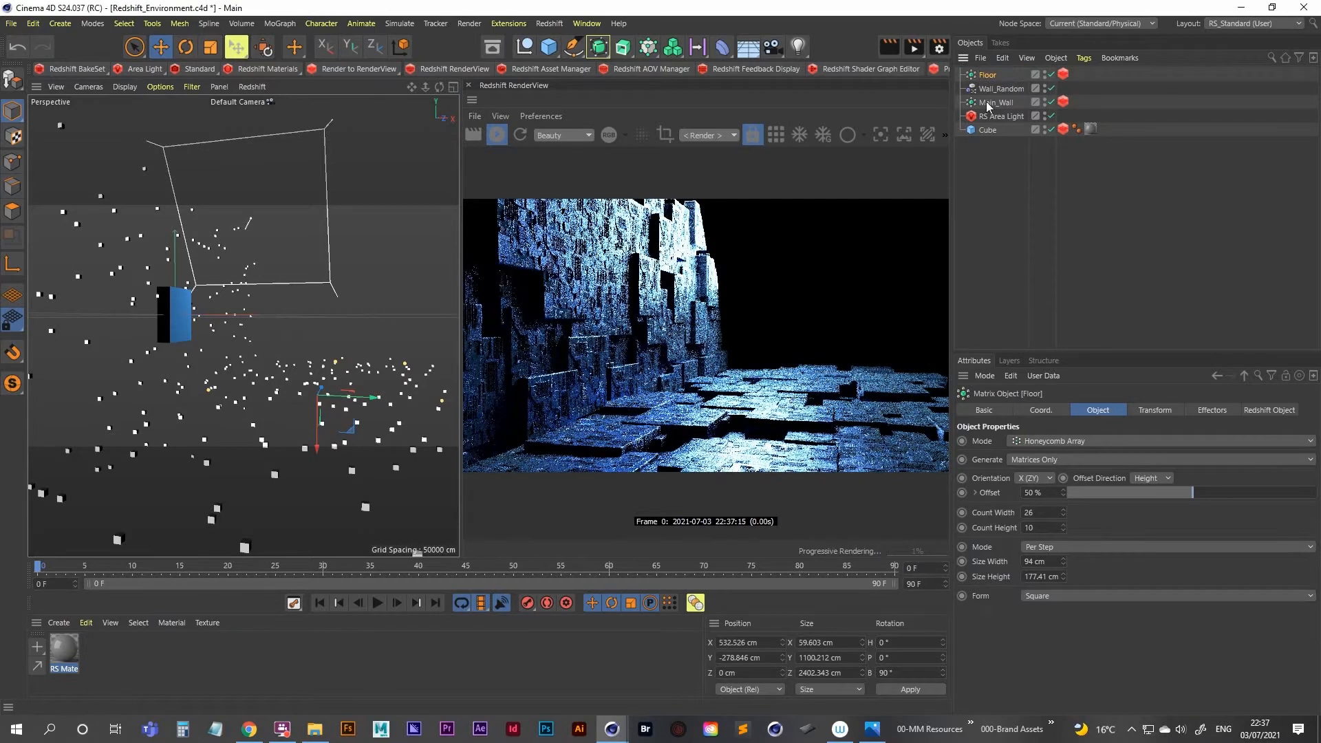
Duplicate the Wall_Random effector above Floor in the object hierarchy and rename the copy as Floor_Random
click(1005, 89)
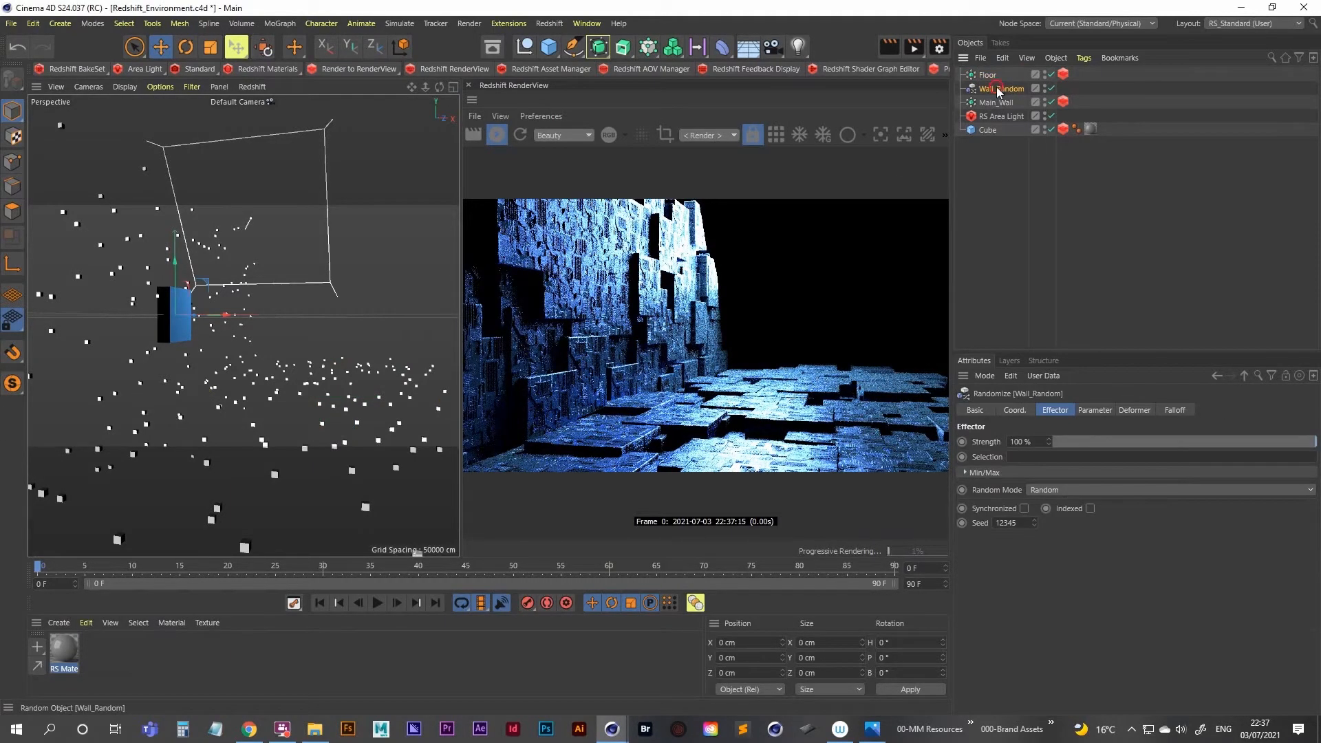
ctrl+drag(998, 89, 990, 69)
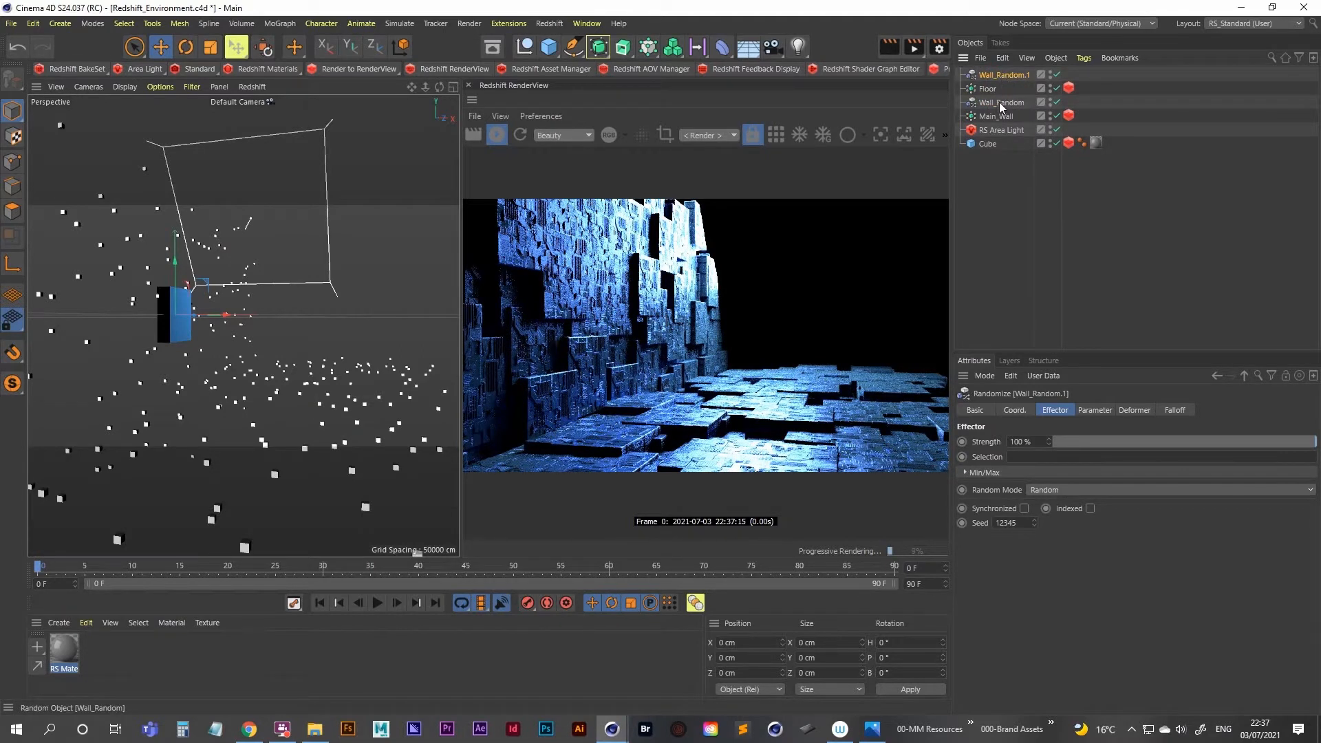
double_click(1001, 75)
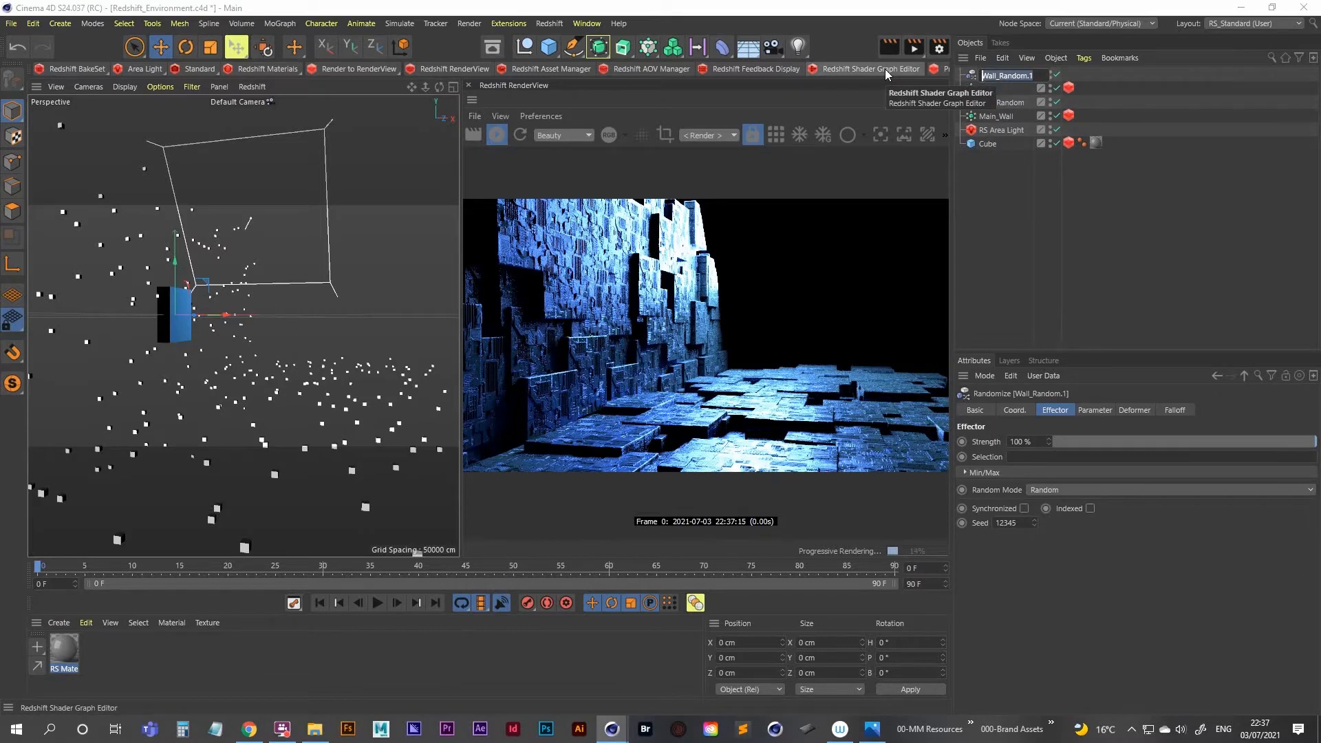
key(BackSpace)
key(BackSpace)
key(BackSpace)
key(BackSpace)
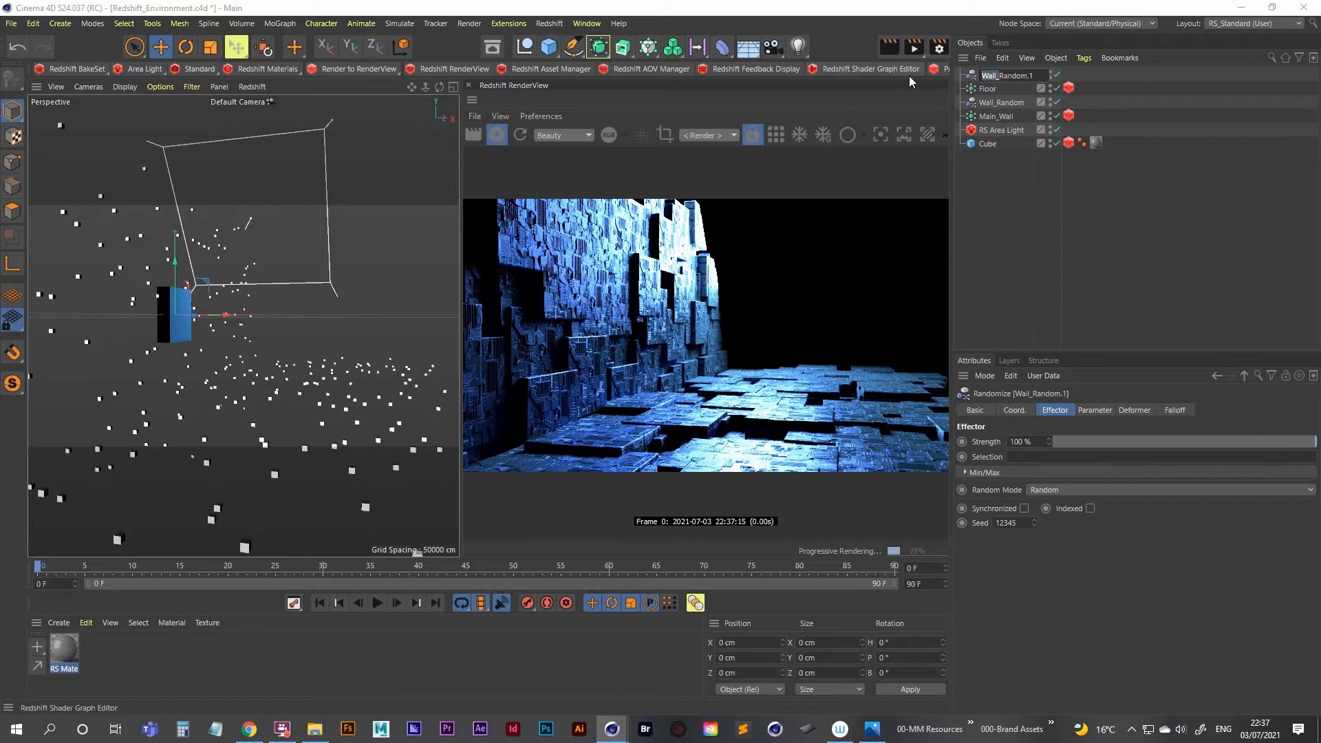
text(Floor)
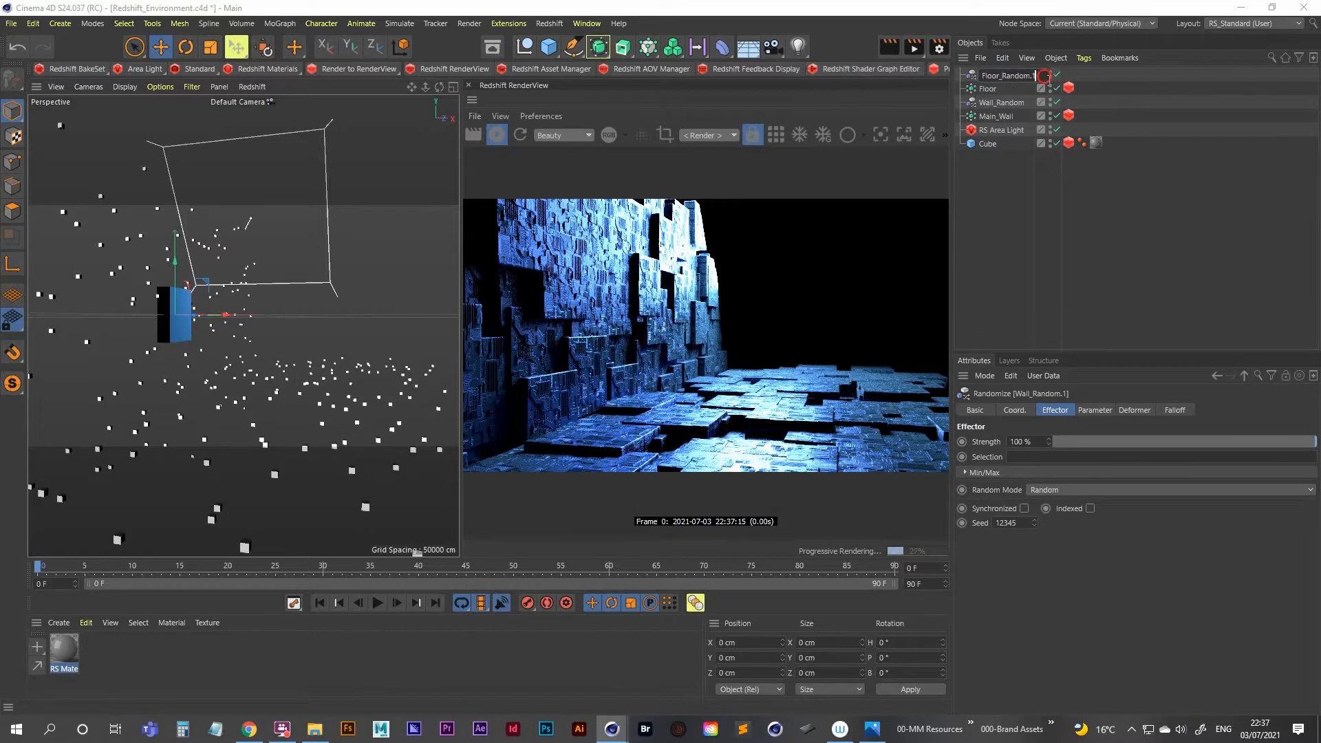
key(Return)
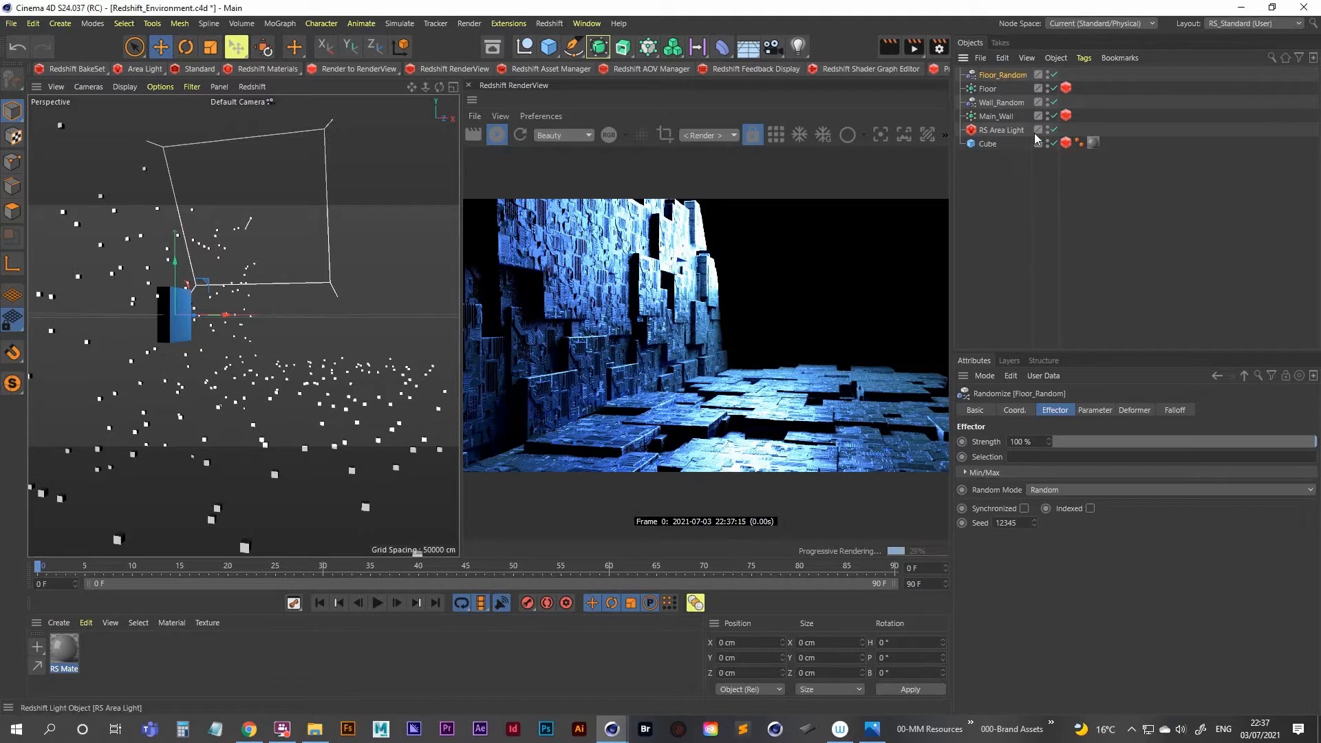
Replace Wall_Random with Floor_Random as the effector of the Floor matrix
click(986, 88)
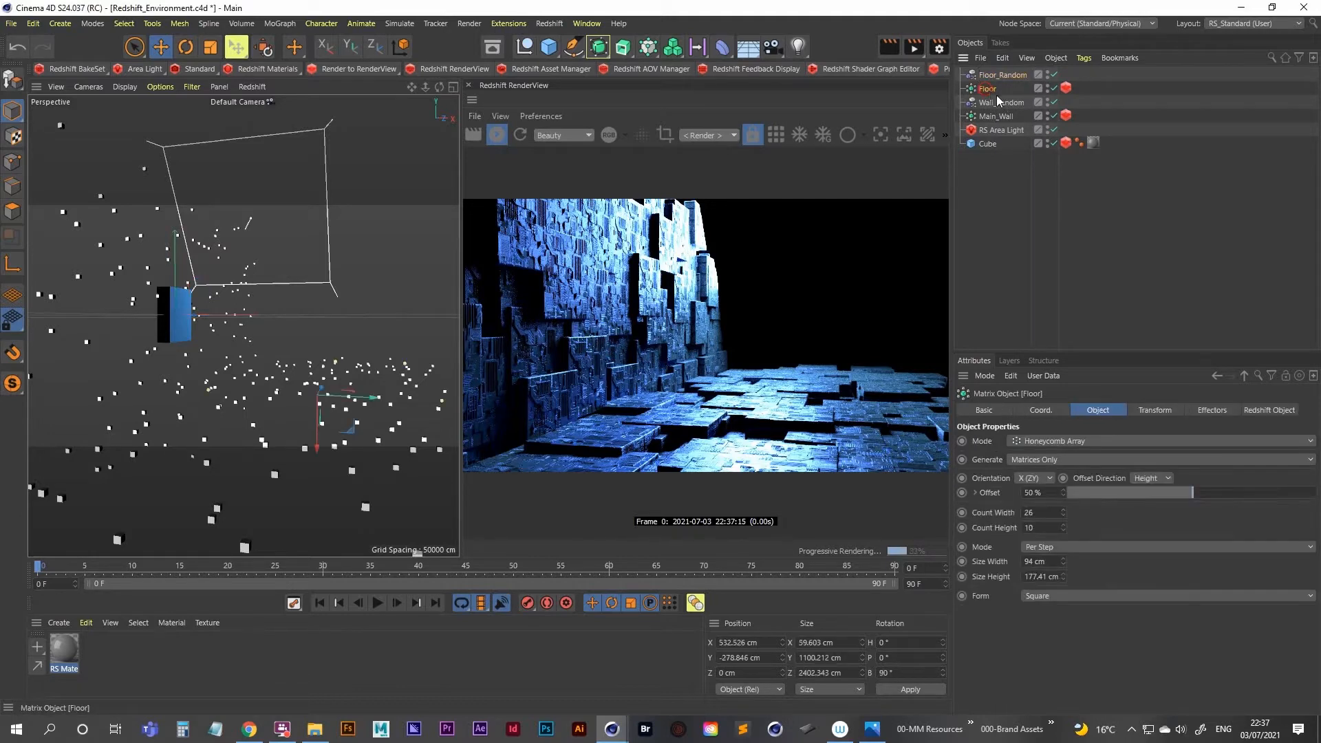
click(1208, 409)
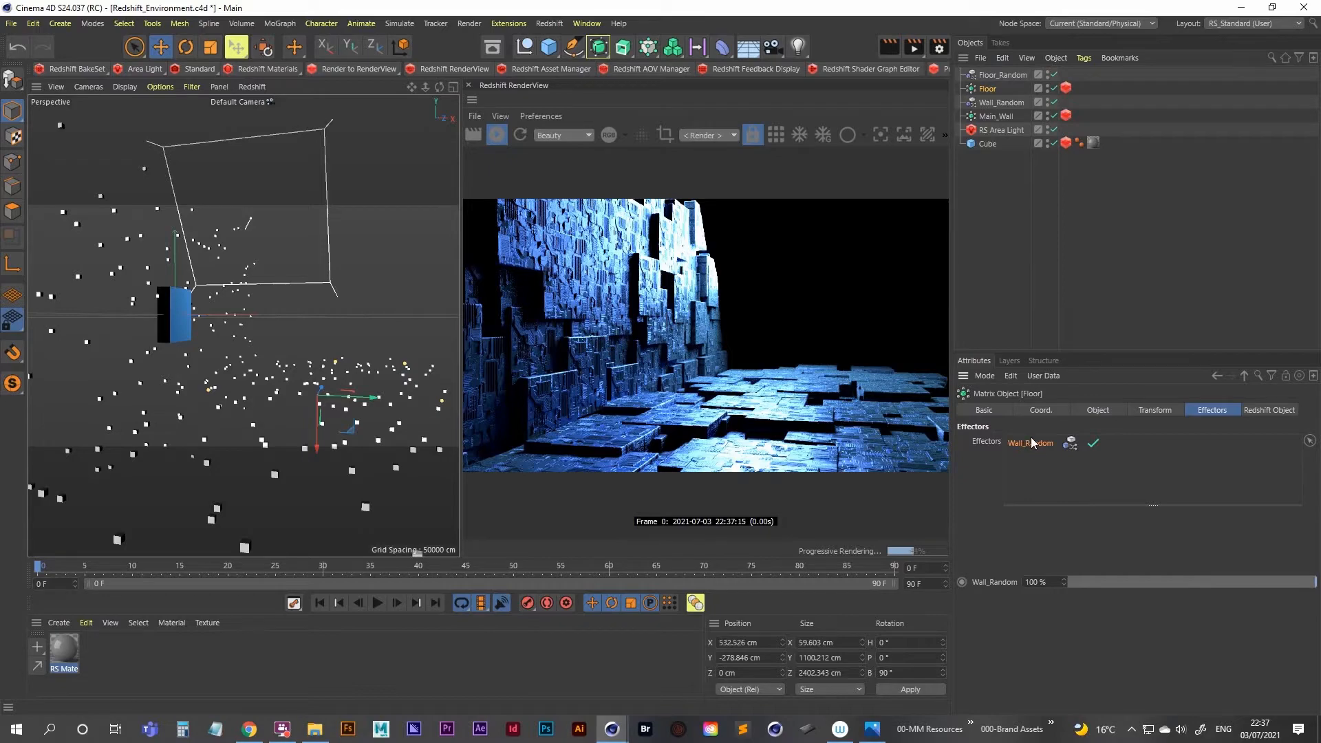
key(Delete)
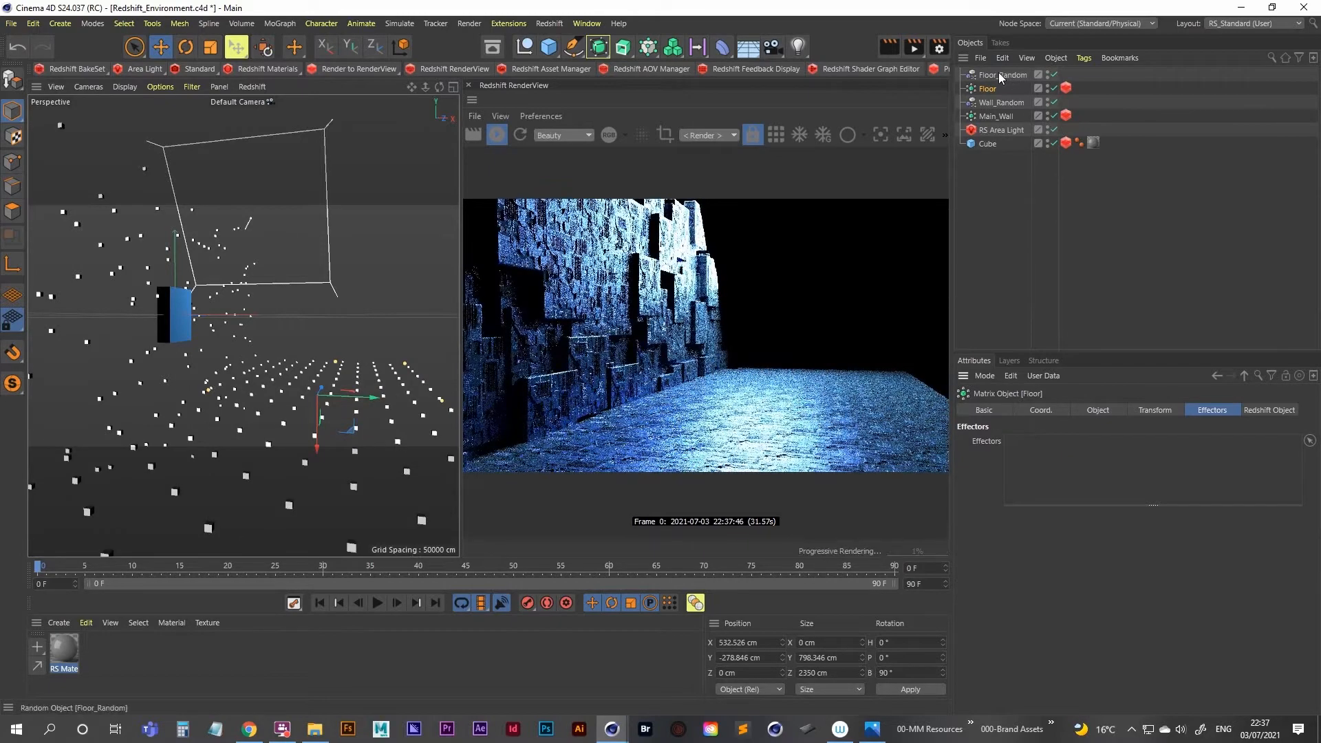
drag(1002, 75, 1045, 451)
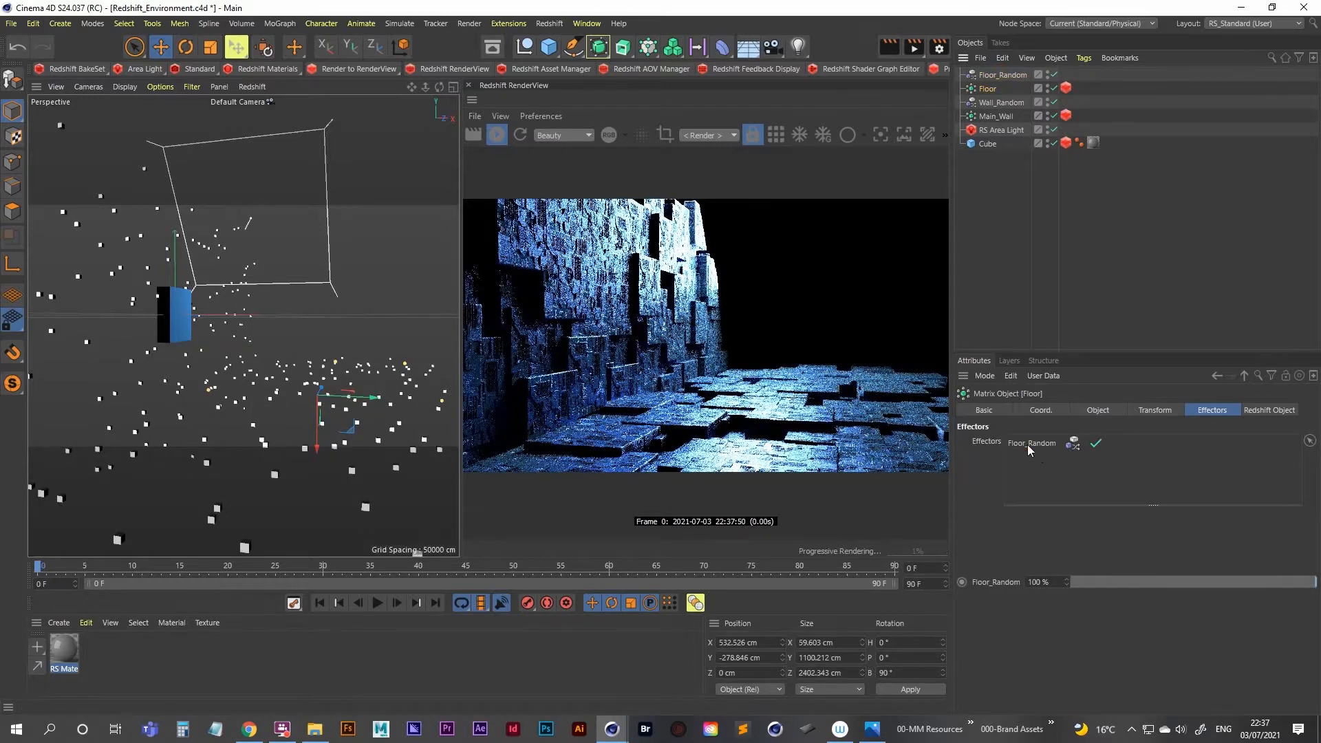
click(1101, 409)
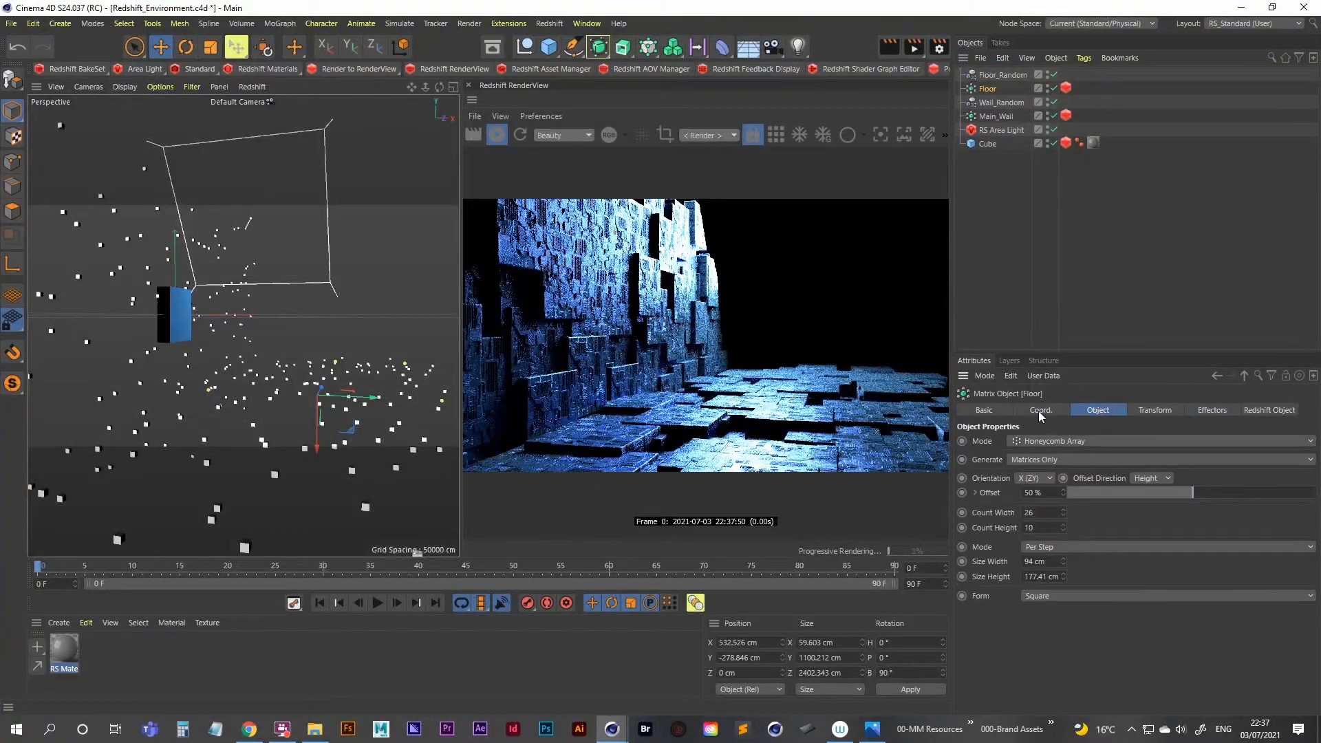
Enable rotation randomization on the Floor_Random effector and set its heading variation to 3°
click(995, 73)
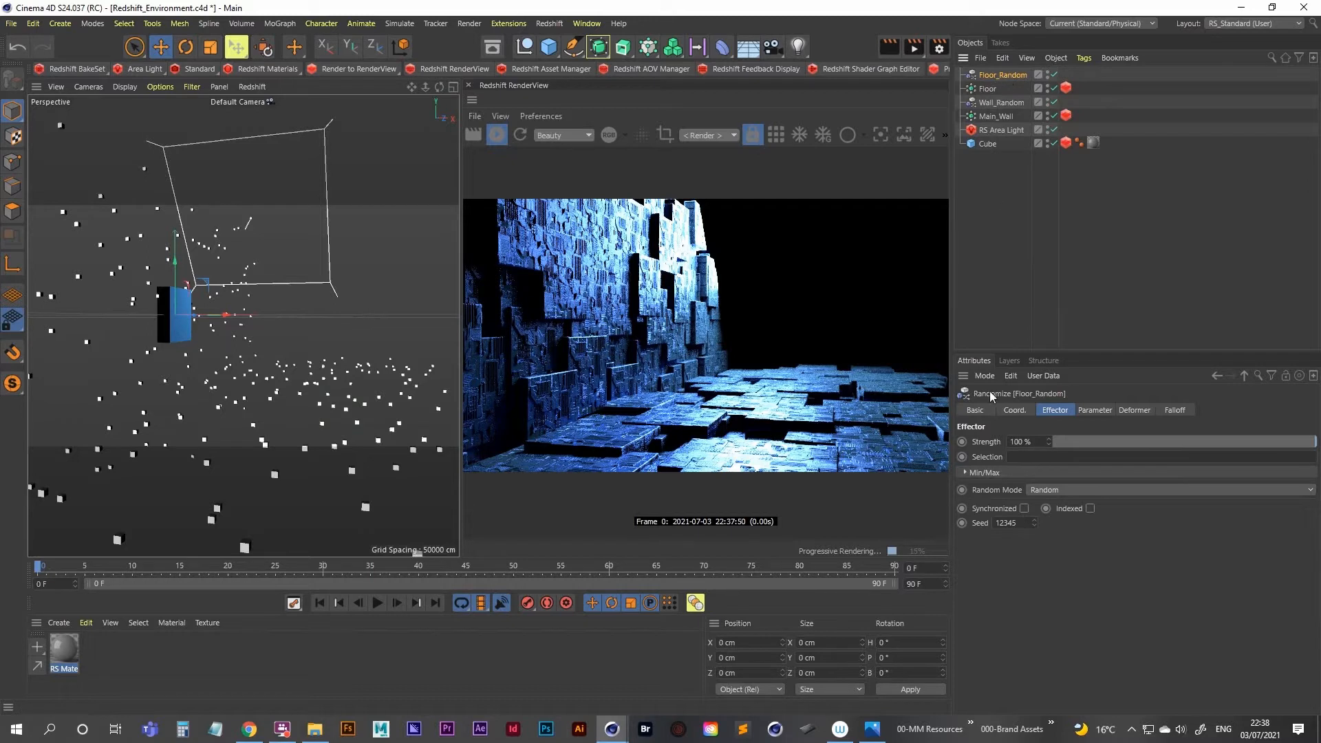
click(1094, 410)
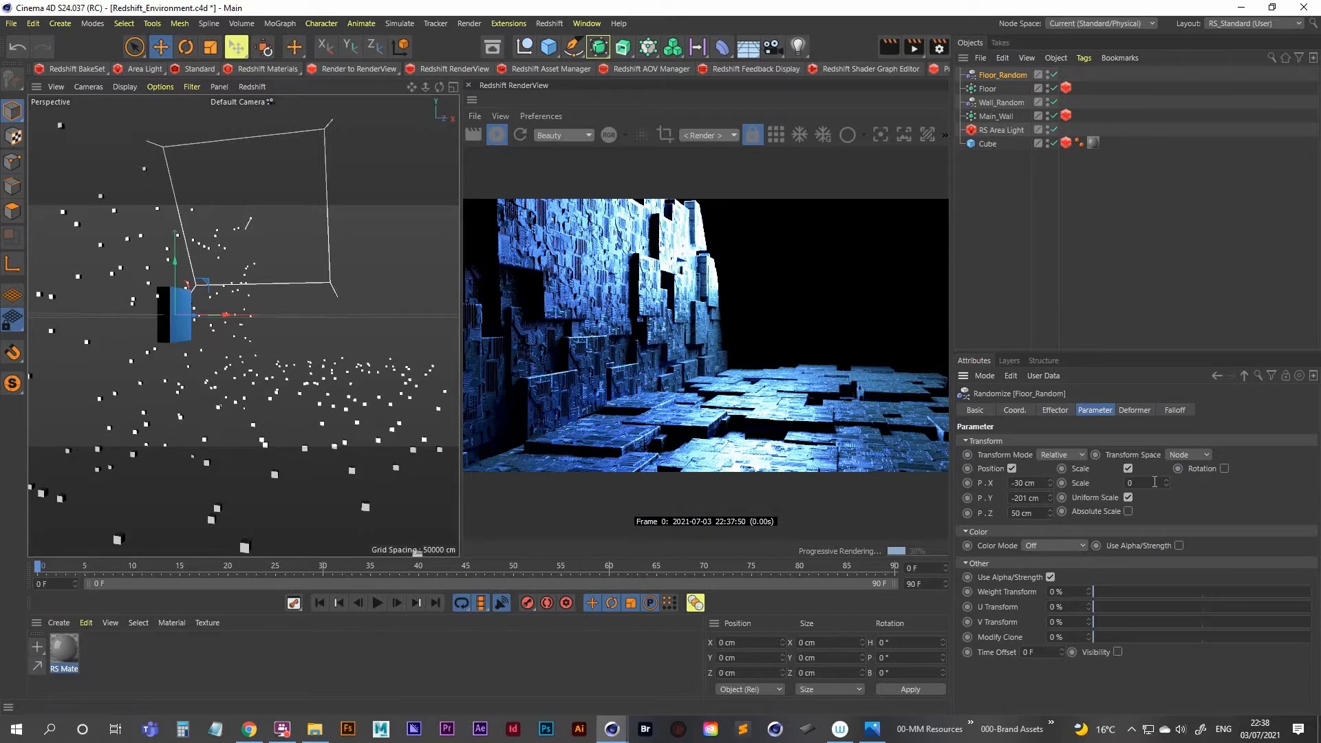
click(1225, 469)
click(1261, 483)
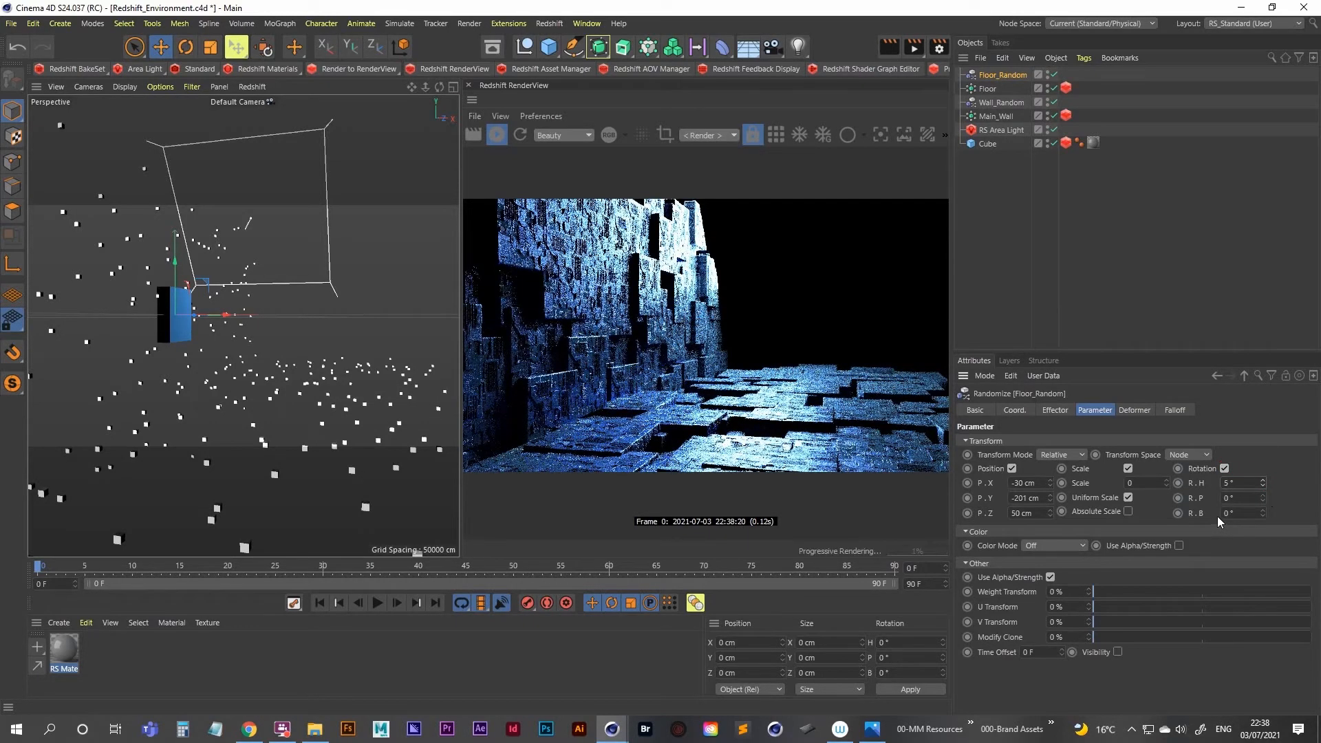
click(1262, 484)
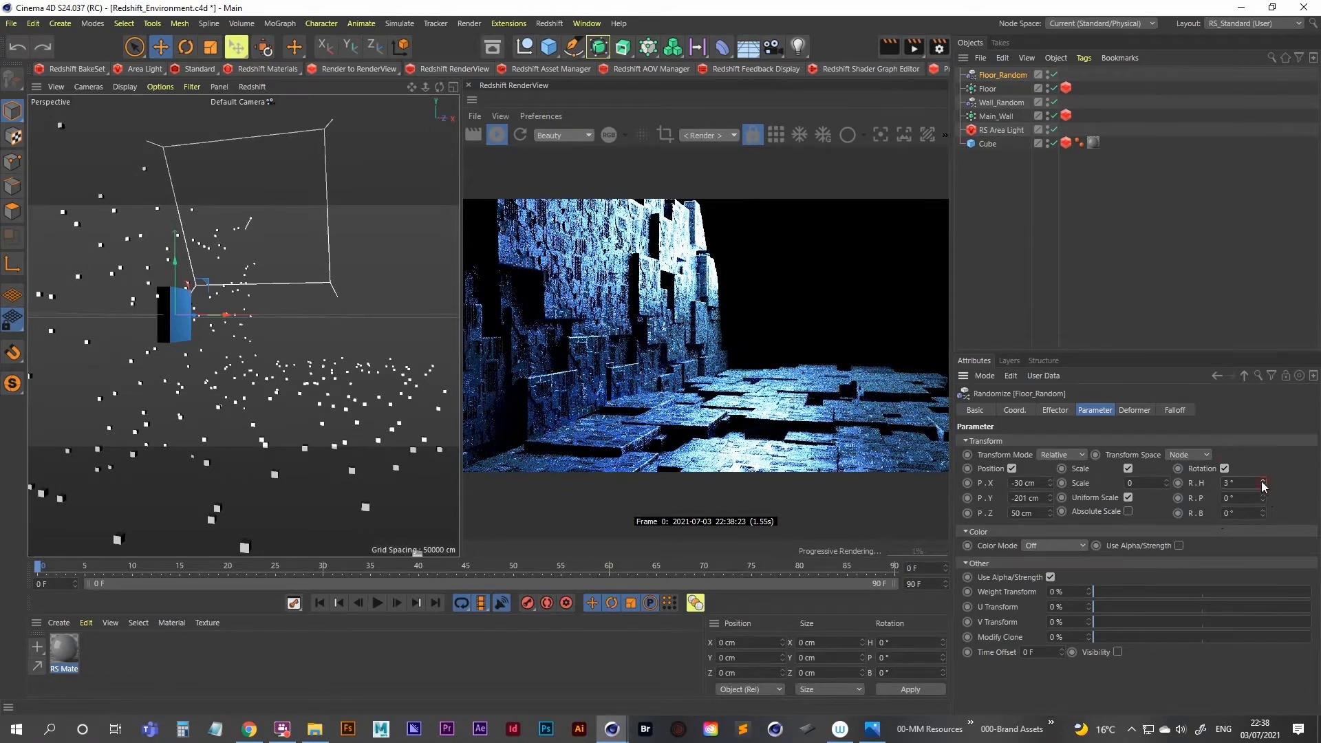
Reset the Floor_Random effector's heading variation to 0° and set its pitch variation to 7°
click(1261, 486)
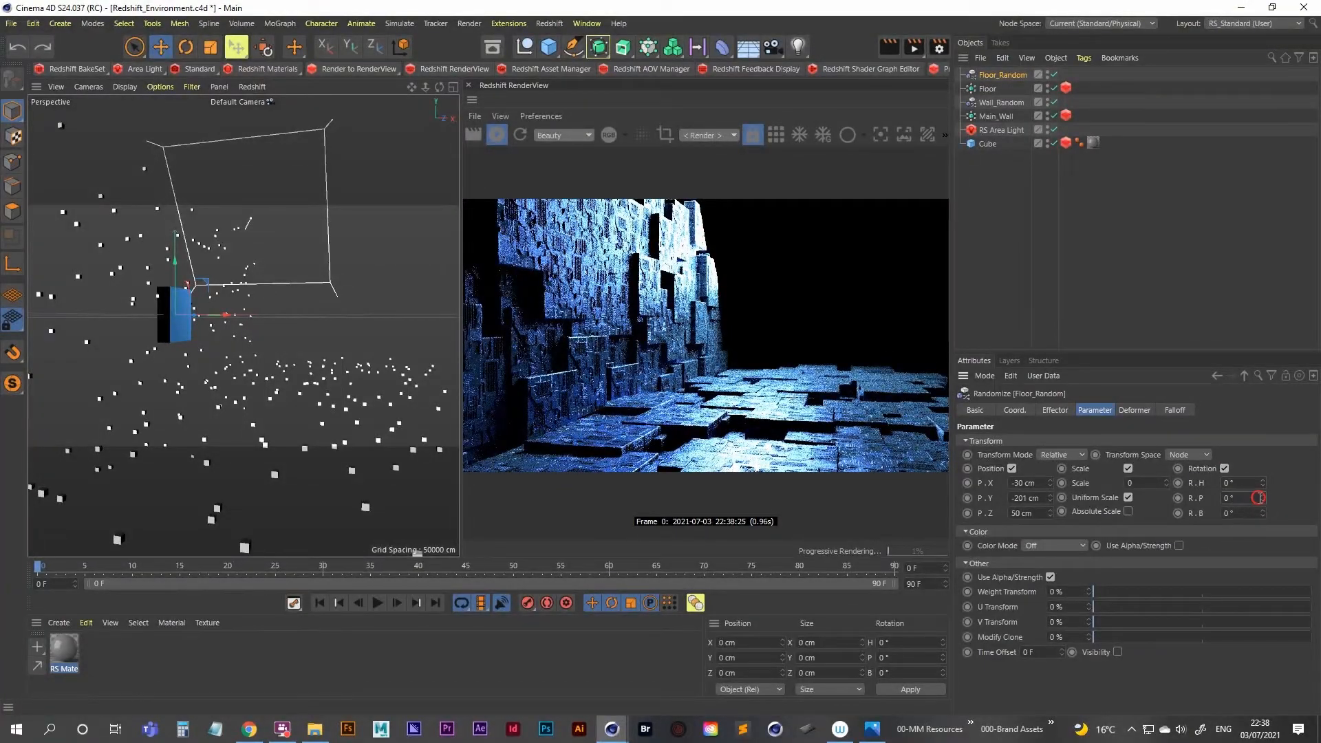
click(1258, 497)
drag(1264, 502, 1282, 496)
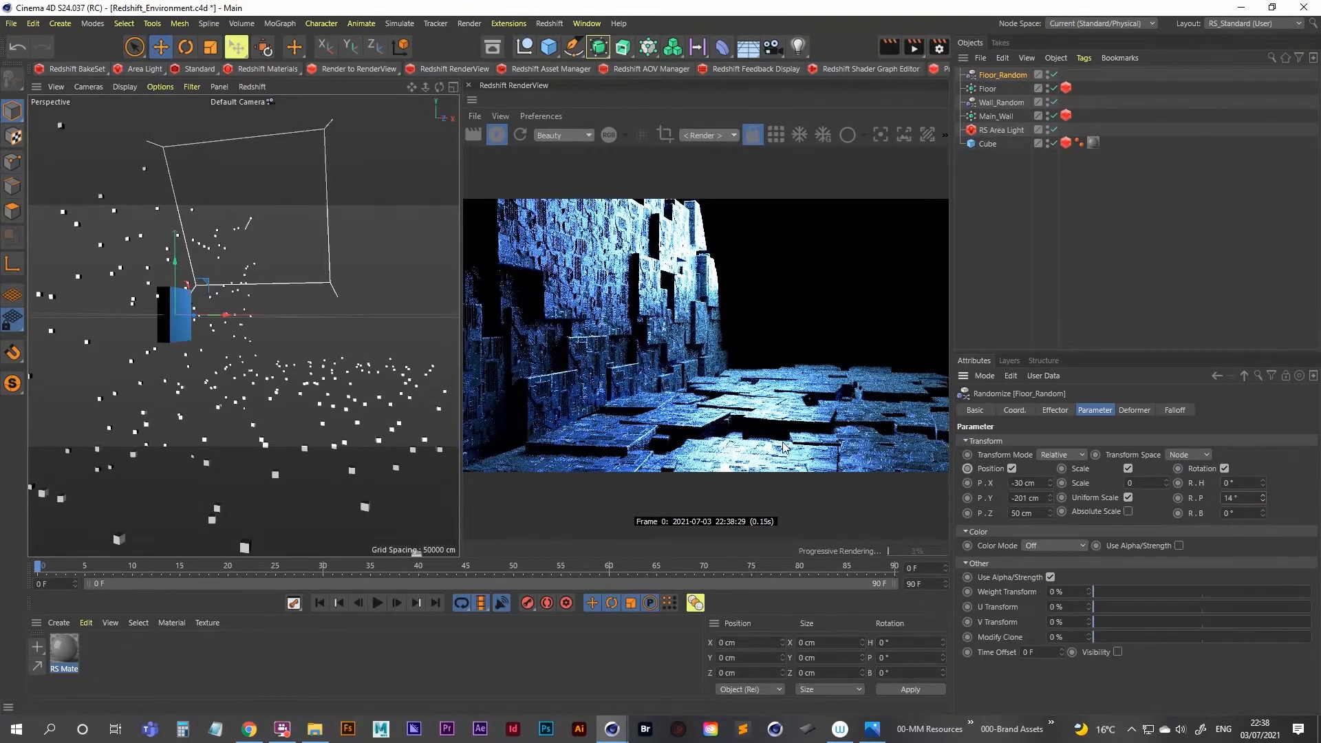
double_click(1245, 497)
text(7)
key(Tab)
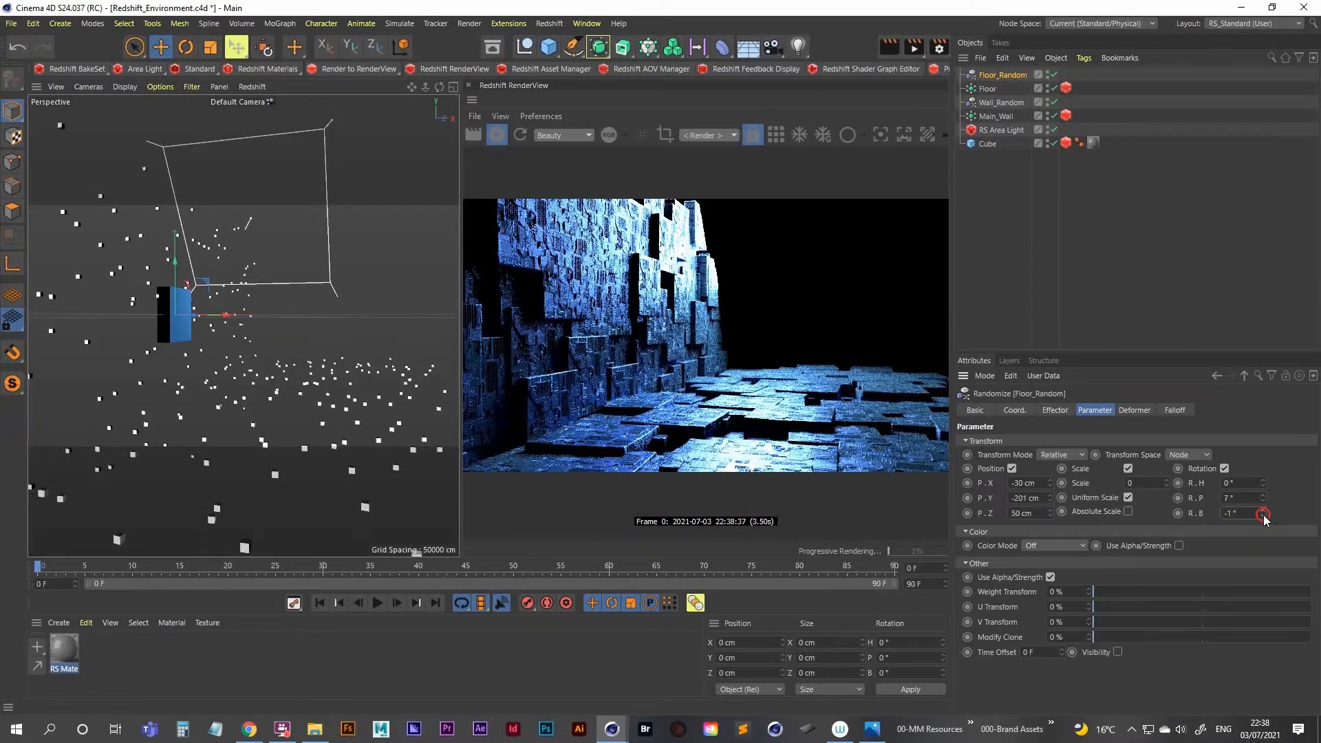
Set the bank rotation variation of the Floor_Random effector to 3°
click(1262, 512)
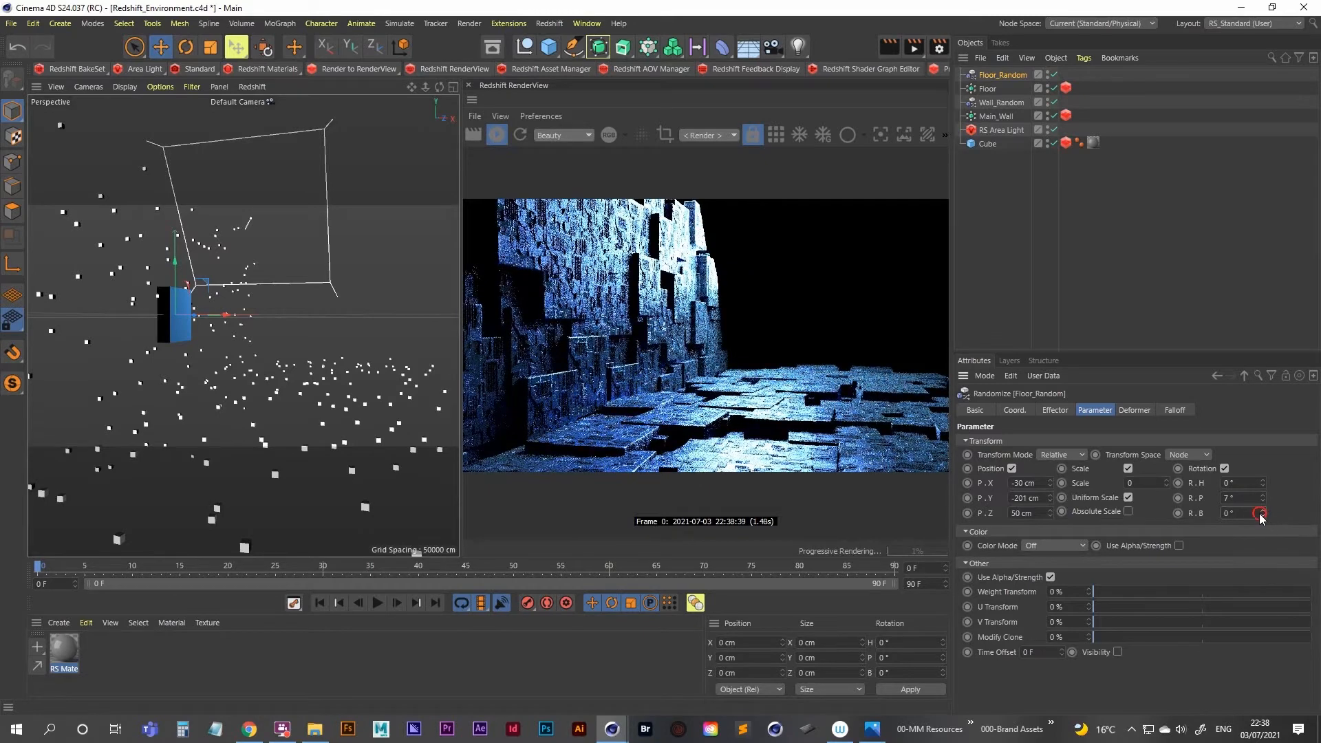
drag(1260, 513, 1270, 514)
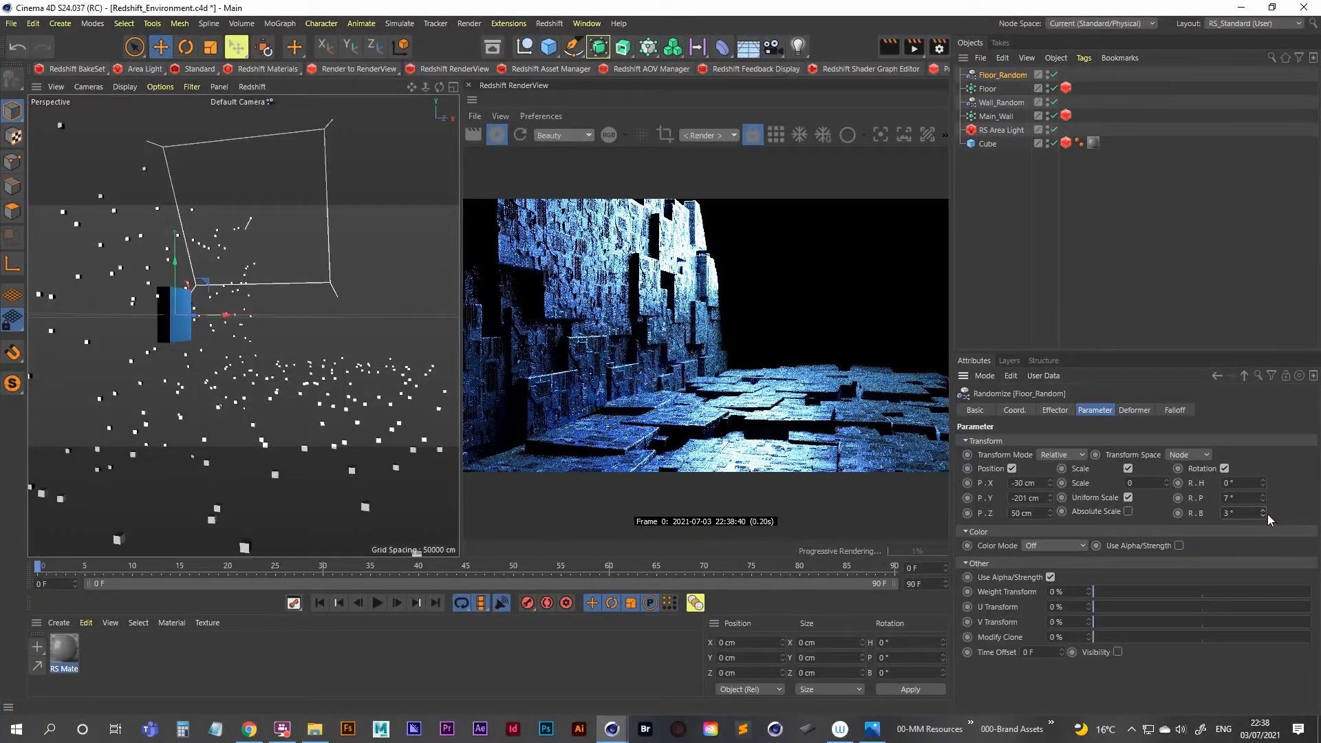
click(1262, 514)
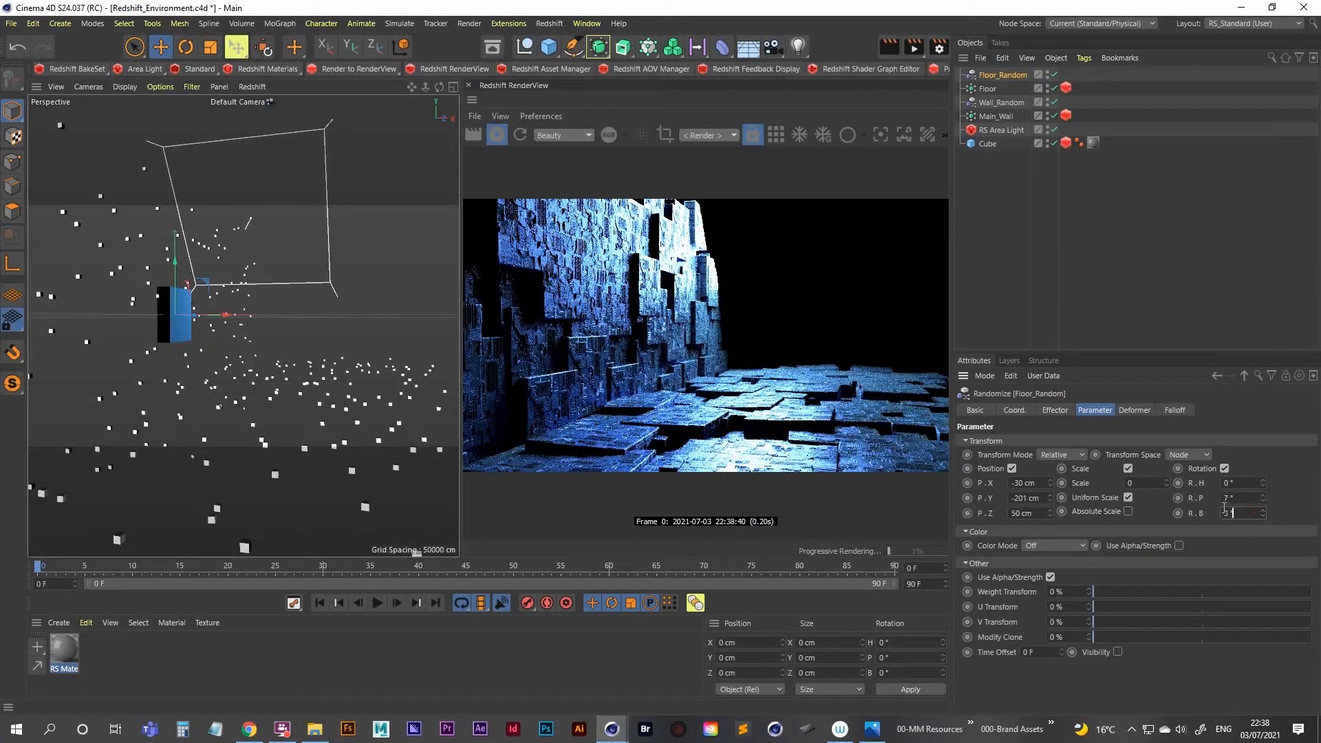
Try a 22° heading variation on Floor_Random, undo it, and try a pitch variation of -11° with a 5° heading
drag(1262, 482, 1260, 462)
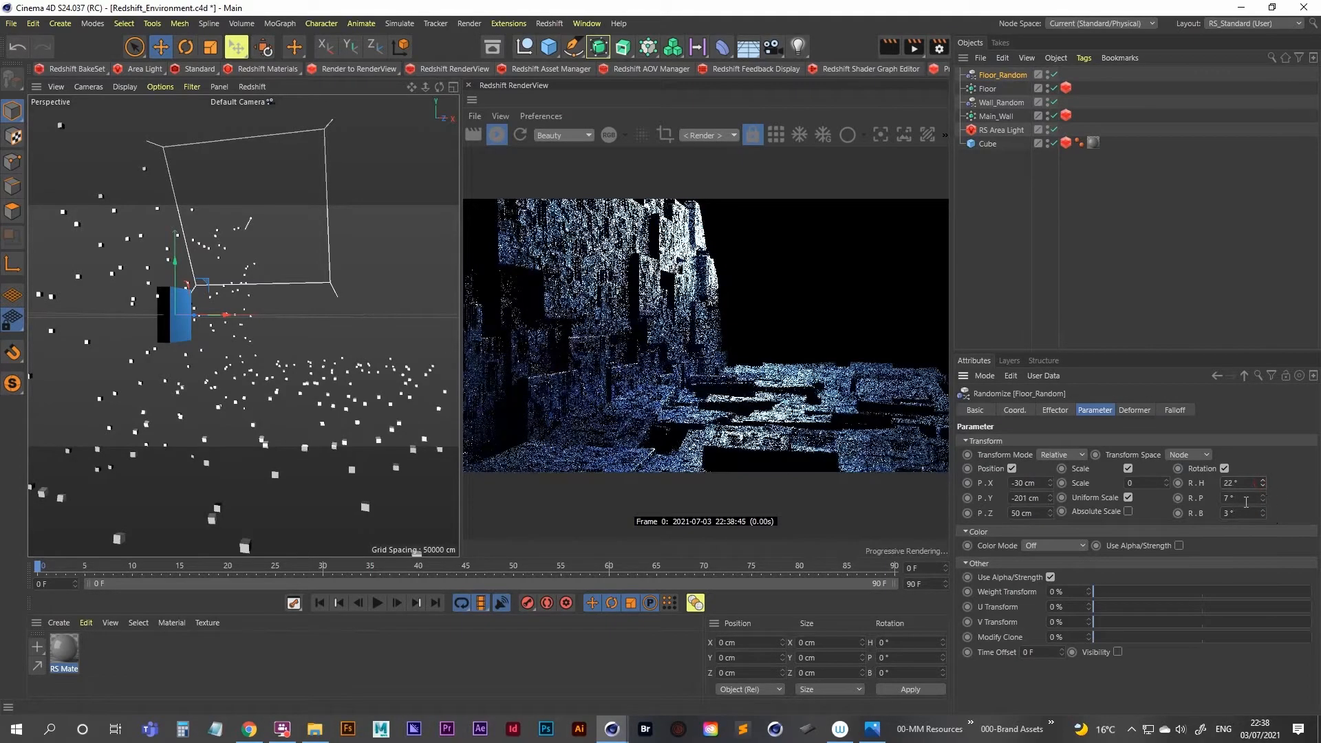
key(ctrl+z)
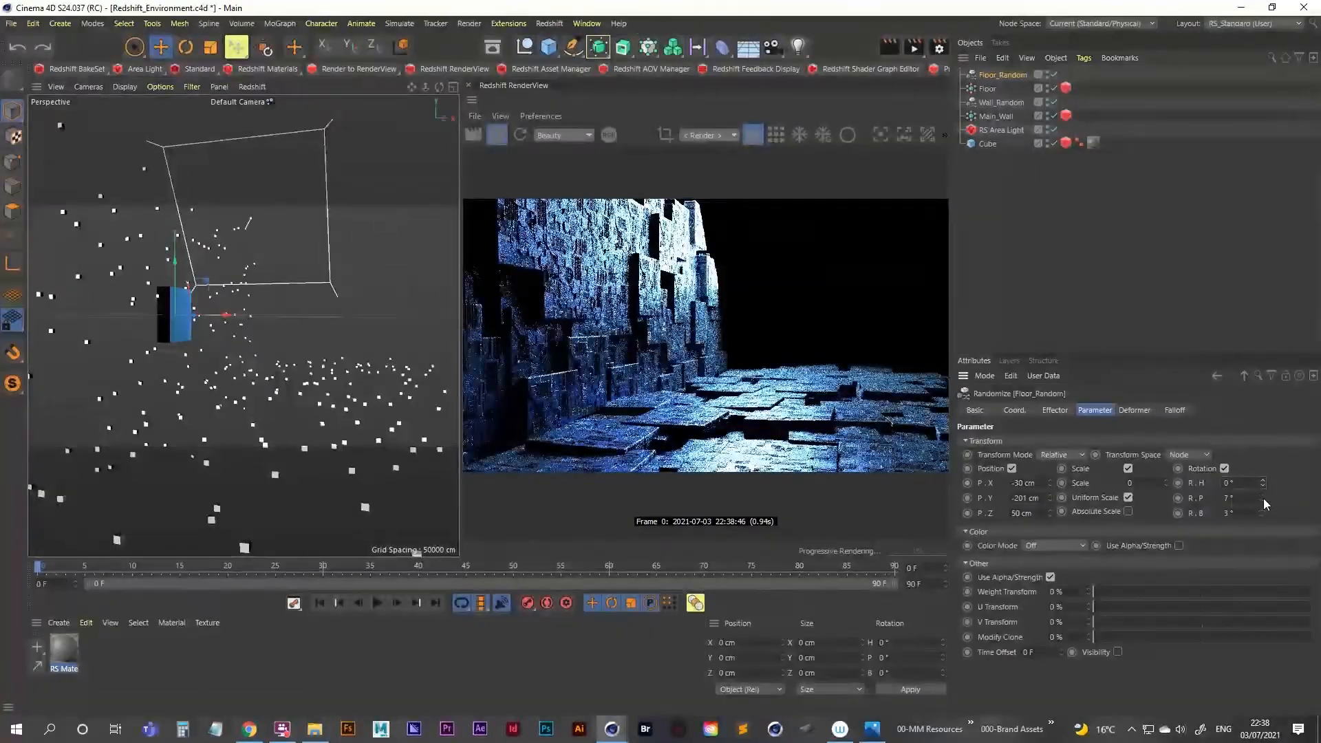
mouse_move(1263, 498)
mouse_down()
mouse_move(1264, 486)
mouse_move(1273, 514)
mouse_move(1282, 497)
mouse_move(1265, 481)
mouse_up()
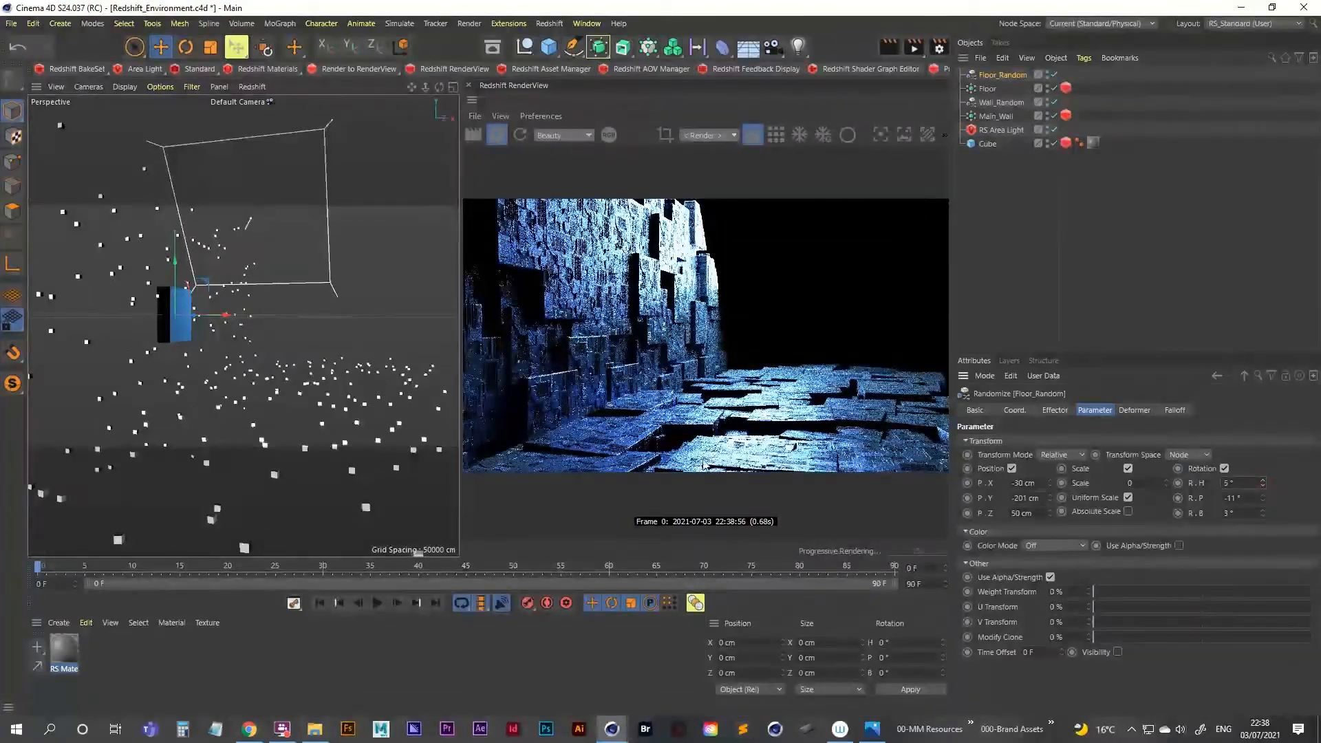
Set the Floor_Random effector's heading variation to 3° and its pitch variation to 0°
drag(1243, 485, 1103, 482)
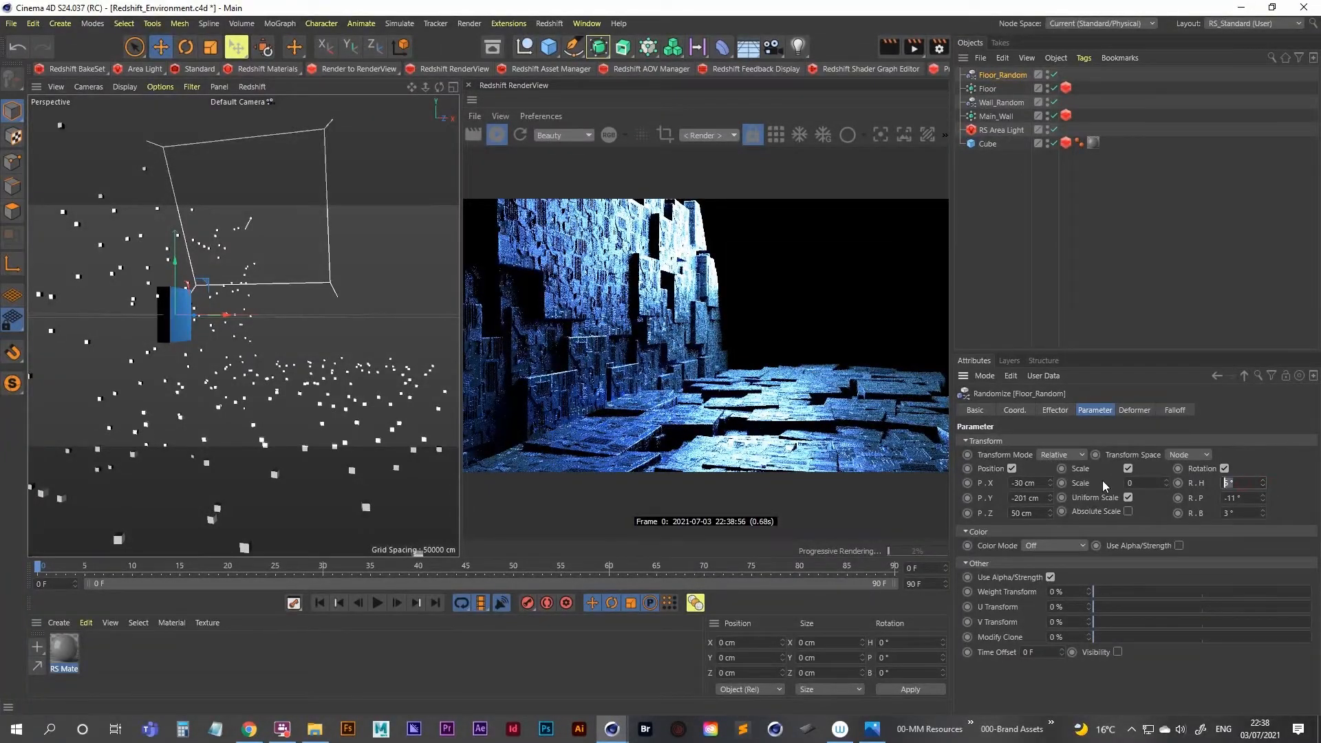
text(3)
key(Return)
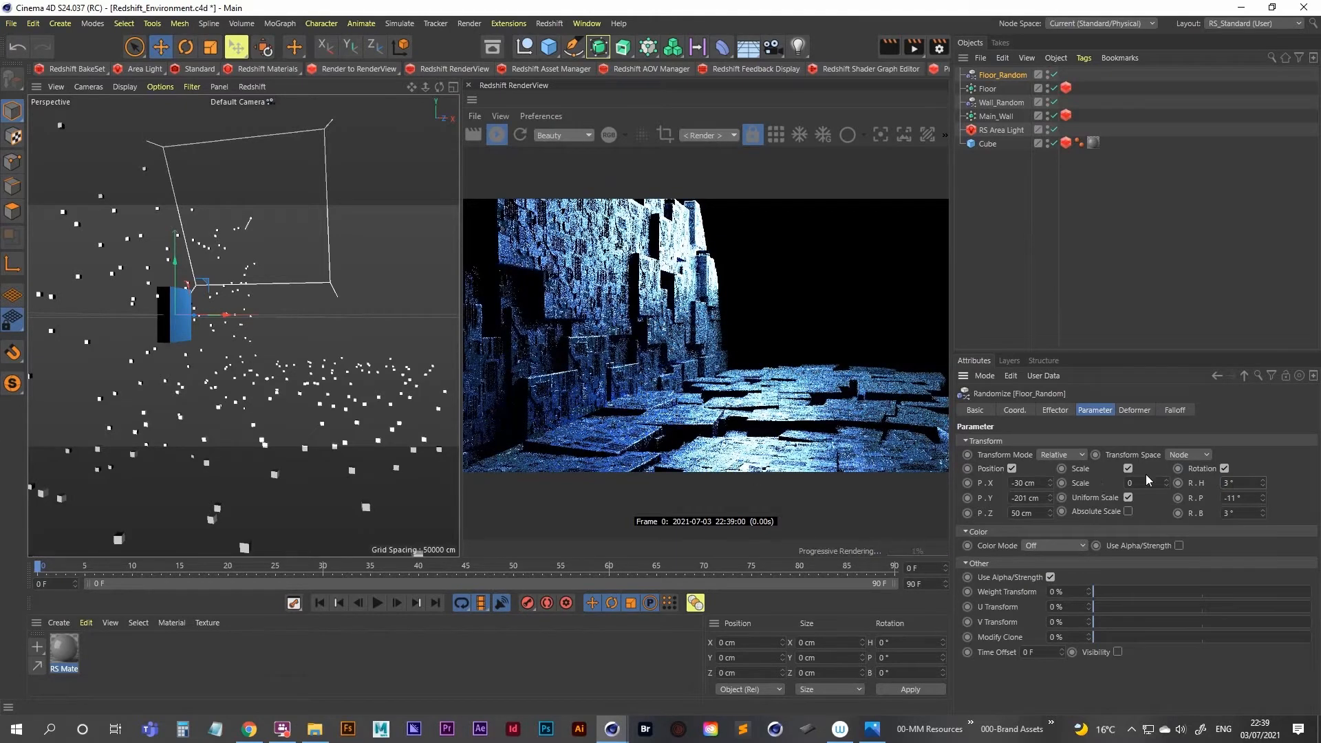
click(1244, 478)
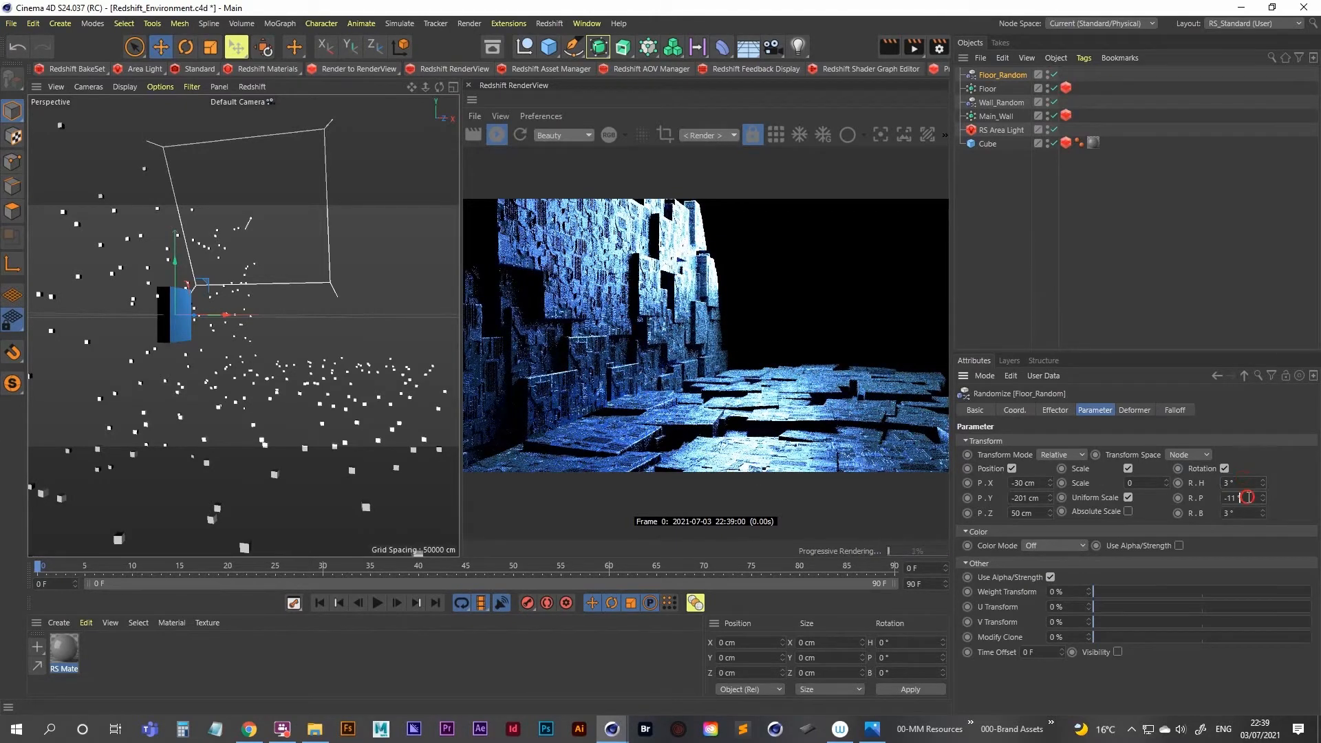
drag(1243, 513, 1173, 521)
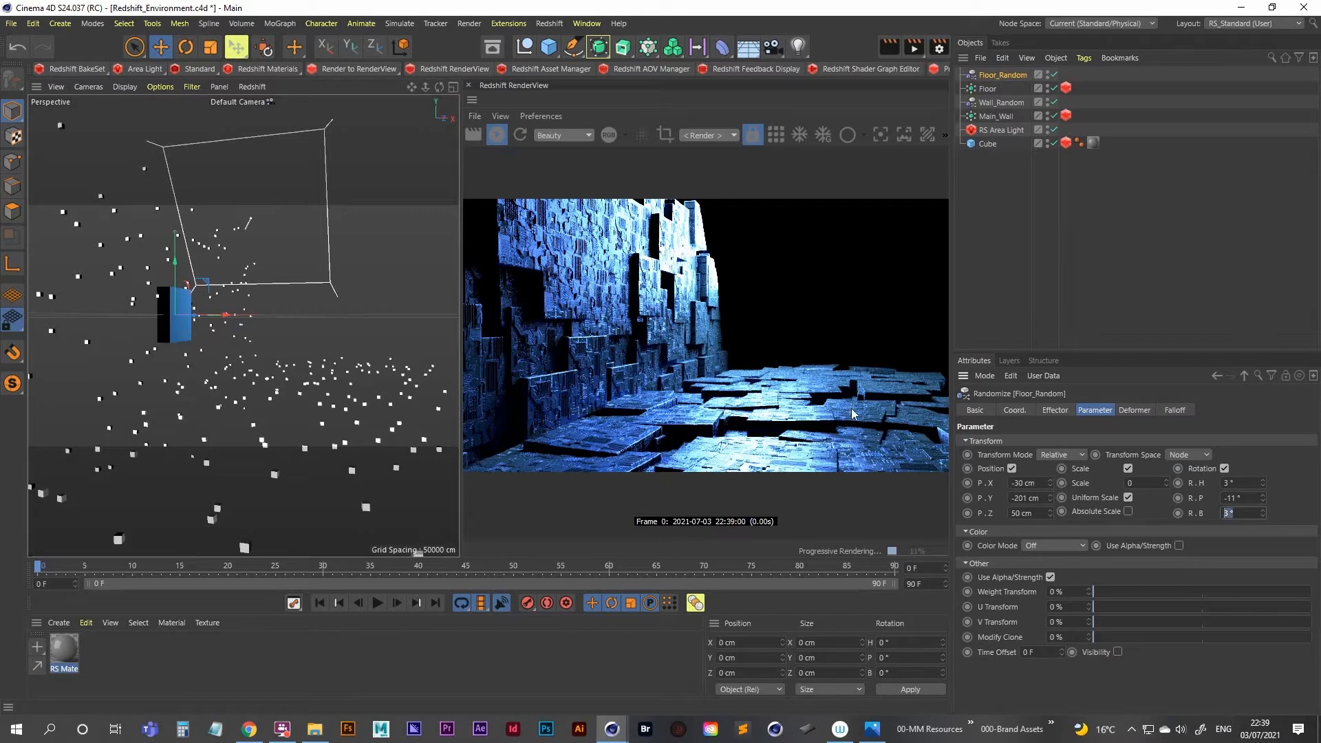
click(1238, 497)
text(0)
key(Tab)
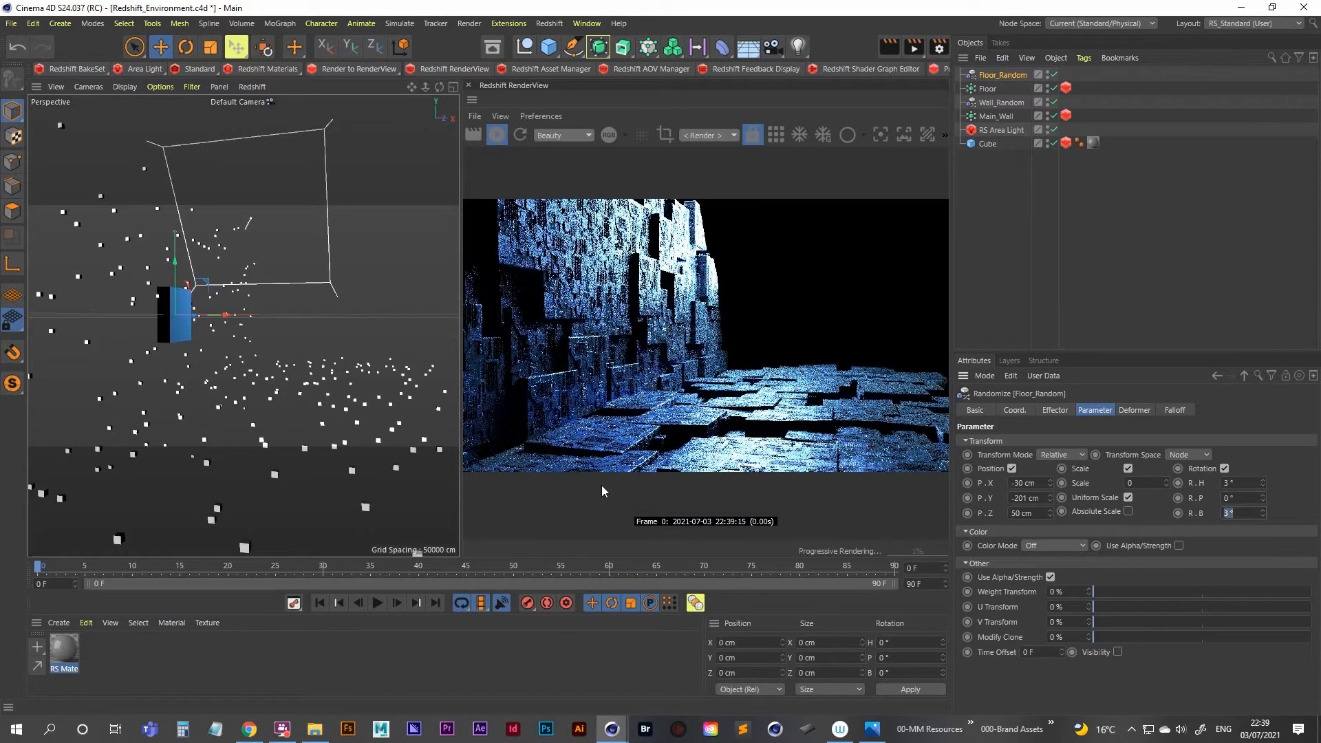
click(1239, 484)
click(1238, 500)
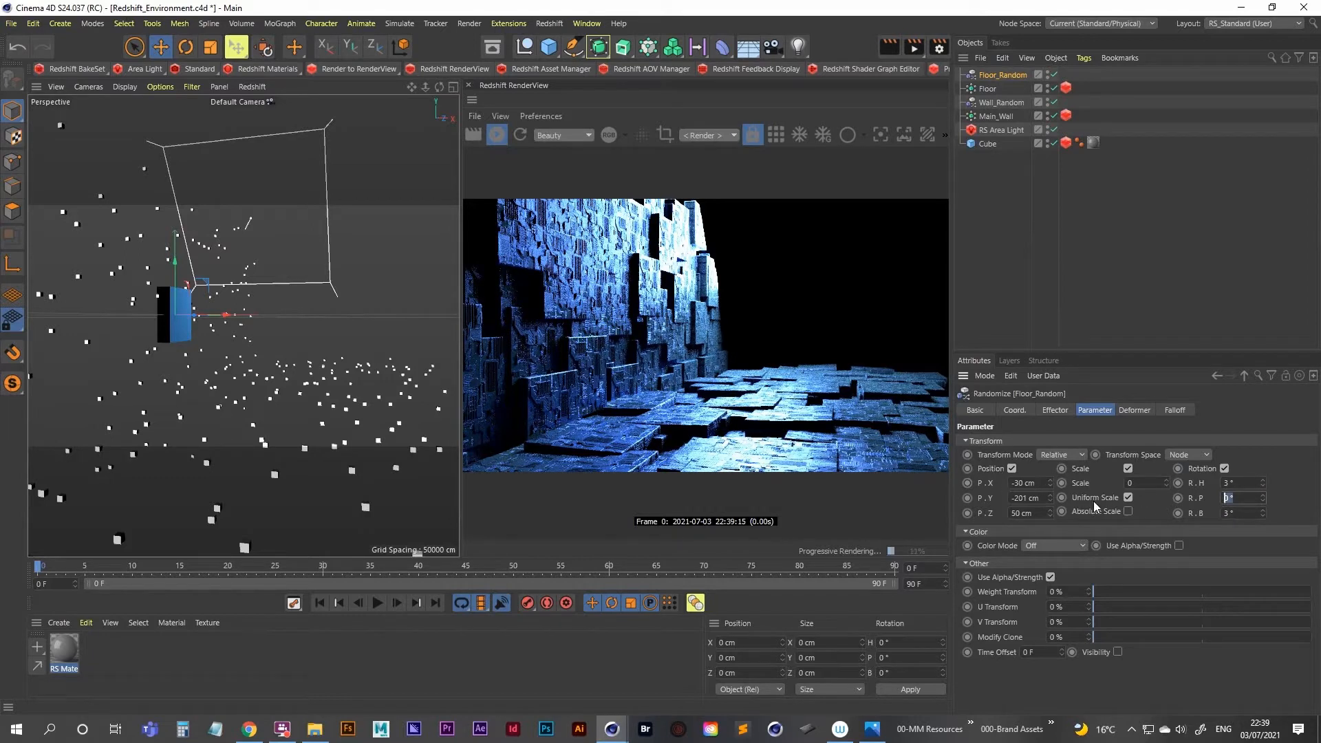
key(Tab)
Try a uniform scale variation of -0.25 on Floor_Random, followed by -0.5
click(1132, 484)
key(Return)
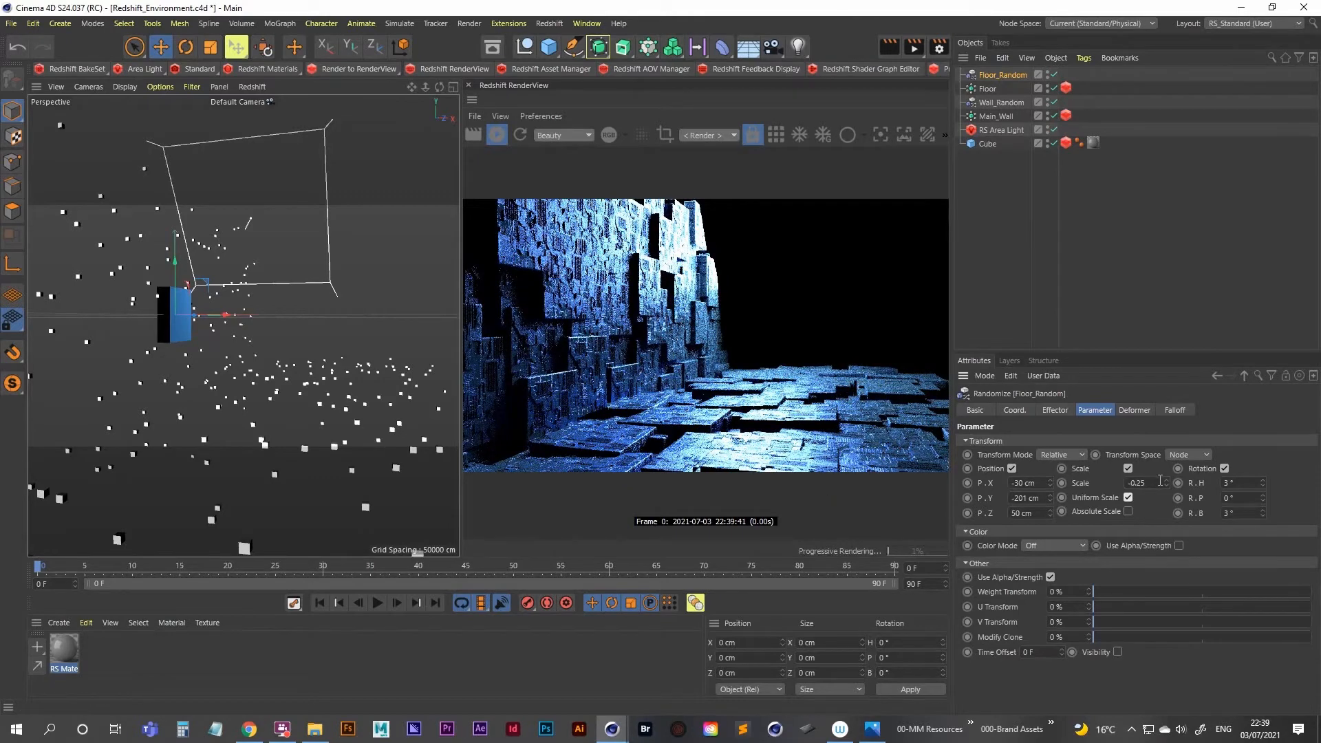
click(1160, 481)
text(-0.5)
key(Return)
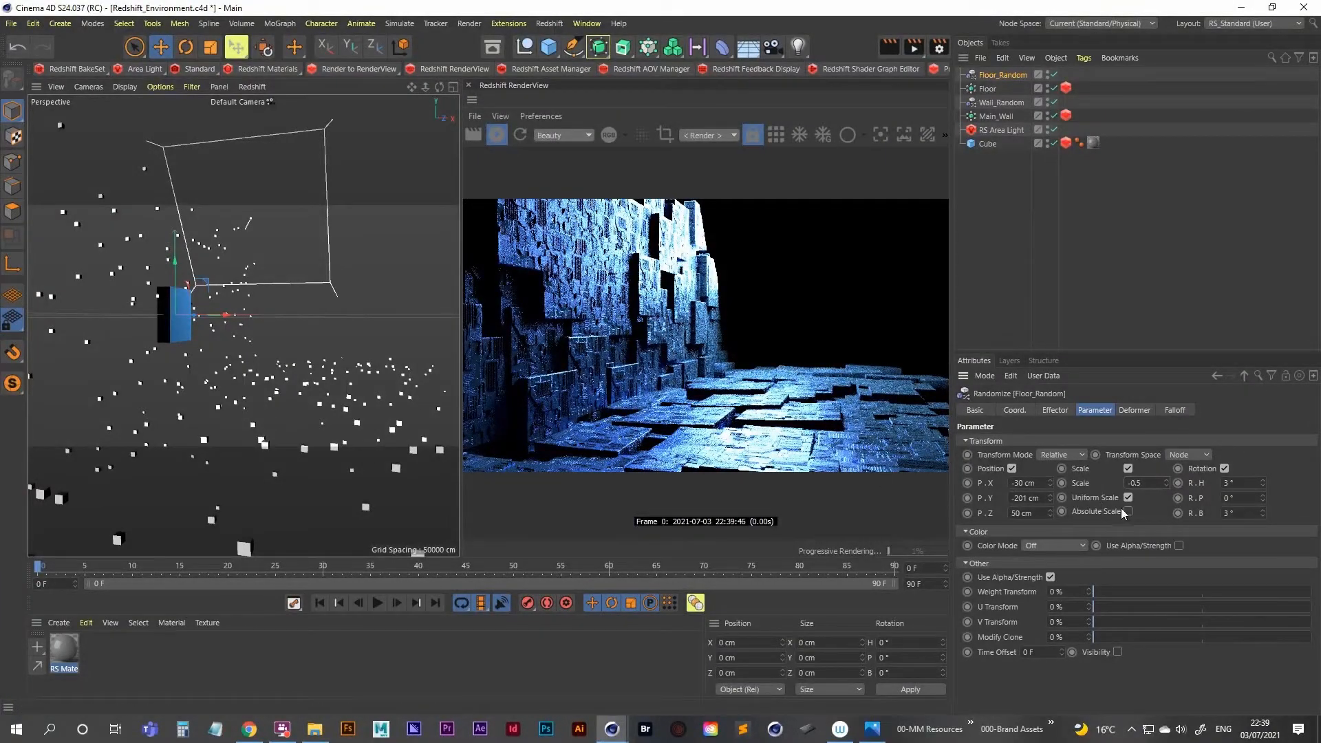
Try a scale variation of -0.75 on Floor_Random, return it to -0.5 and deselect the effector
double_click(1152, 483)
key(BackSpace)
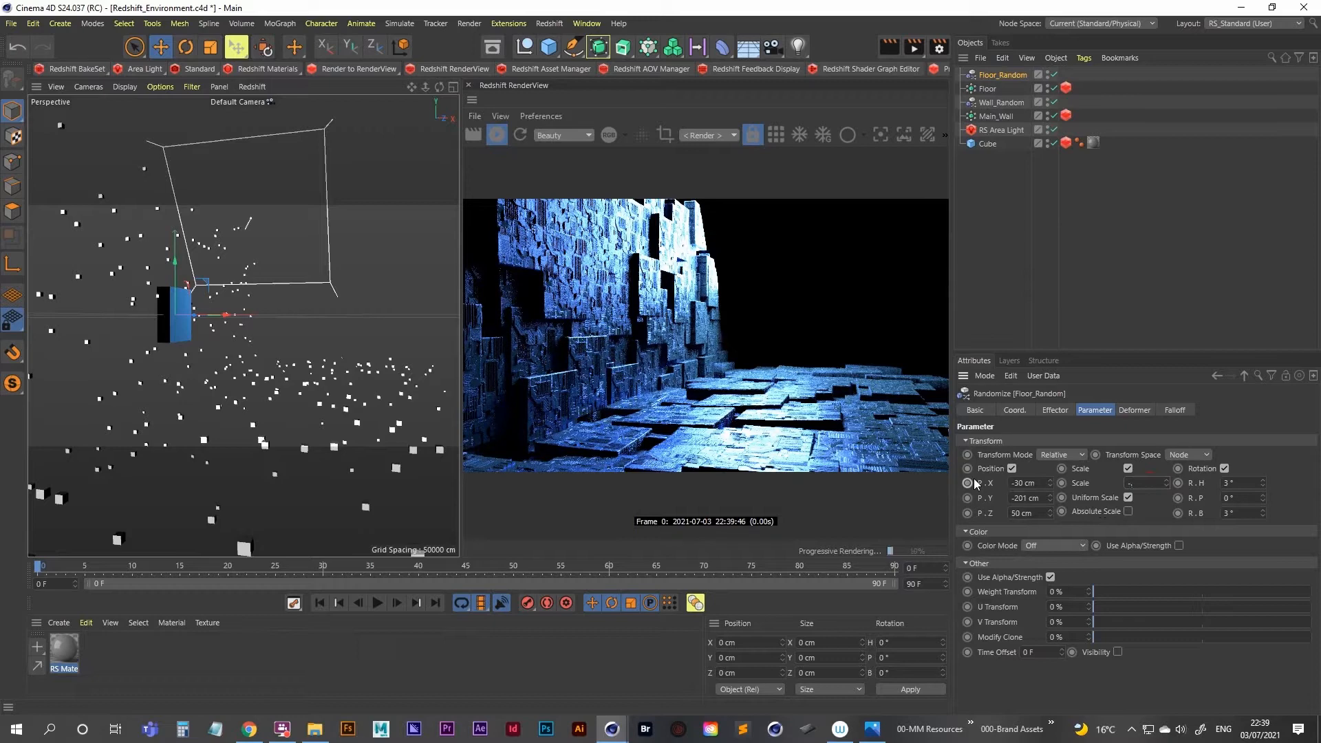
text(-0.75)
key(Return)
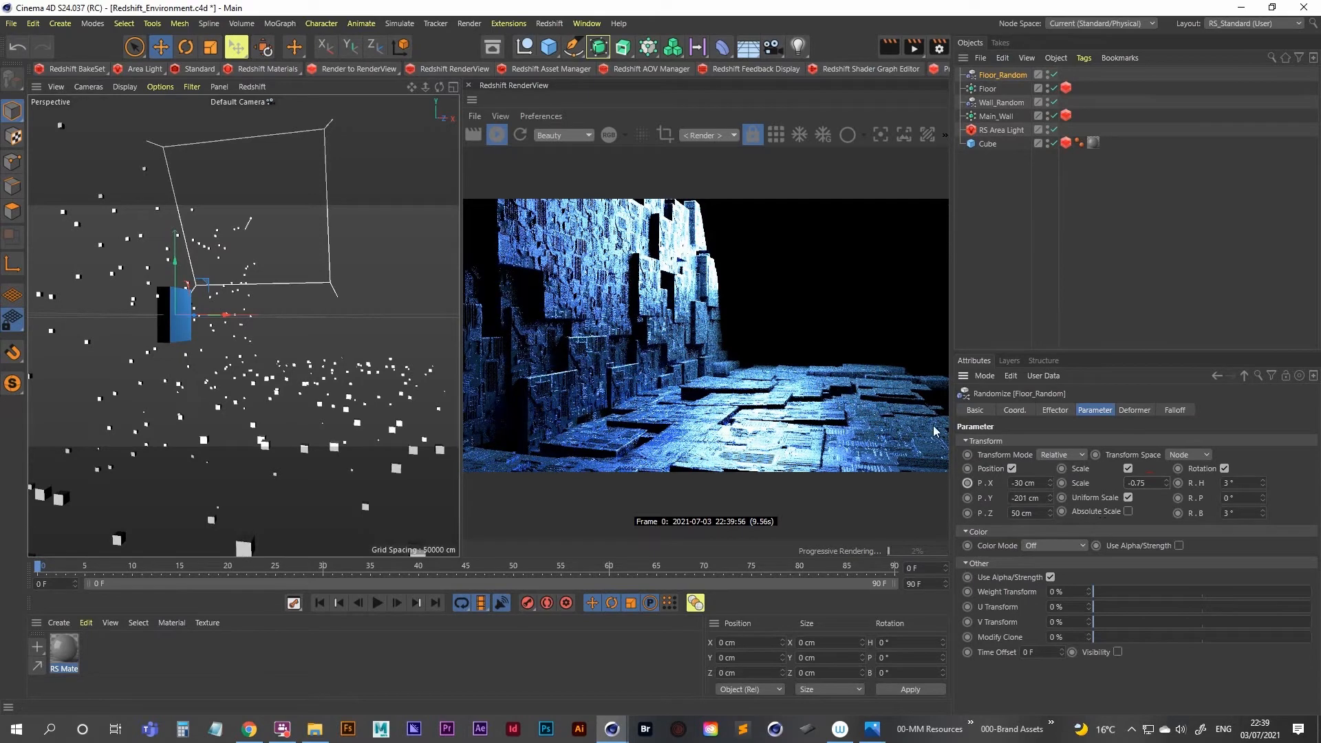
click(1144, 483)
key(Return)
click(964, 253)
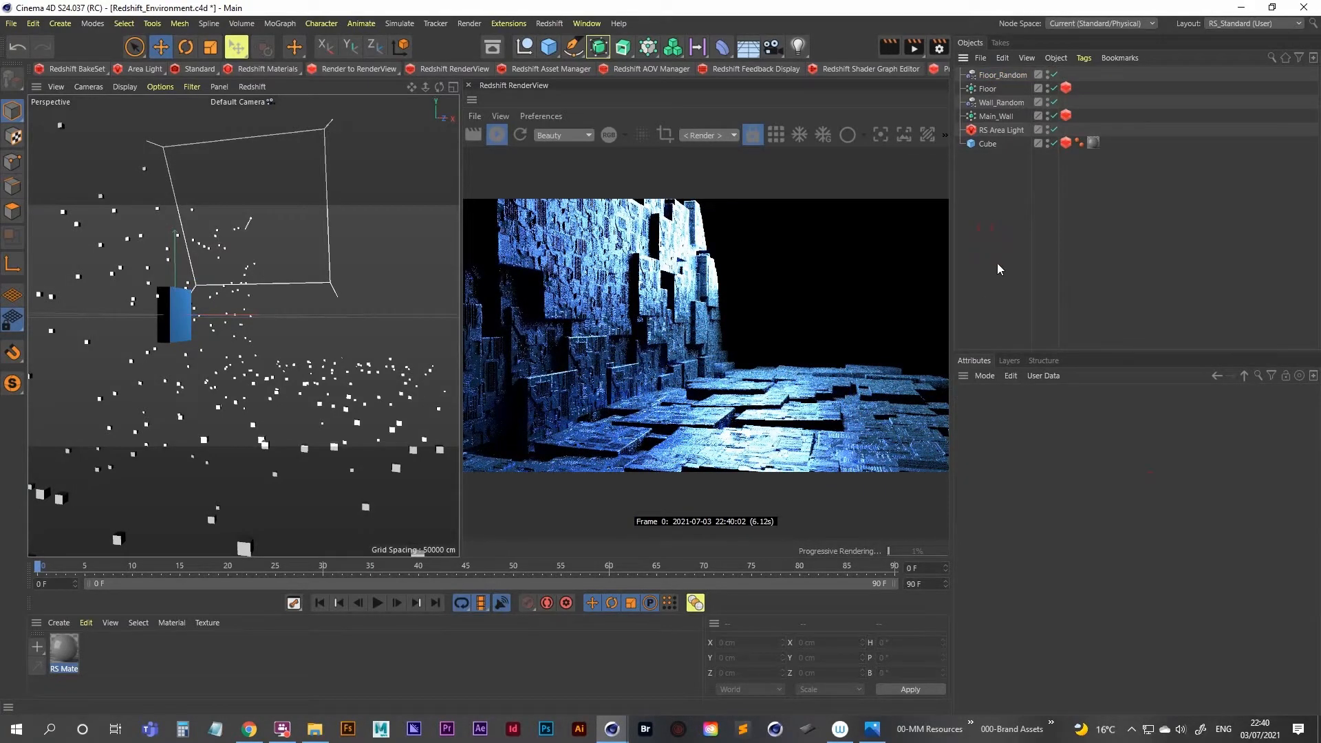
Reselect the Floor_Random effector and set its uniform scale variation to -0.75
click(996, 72)
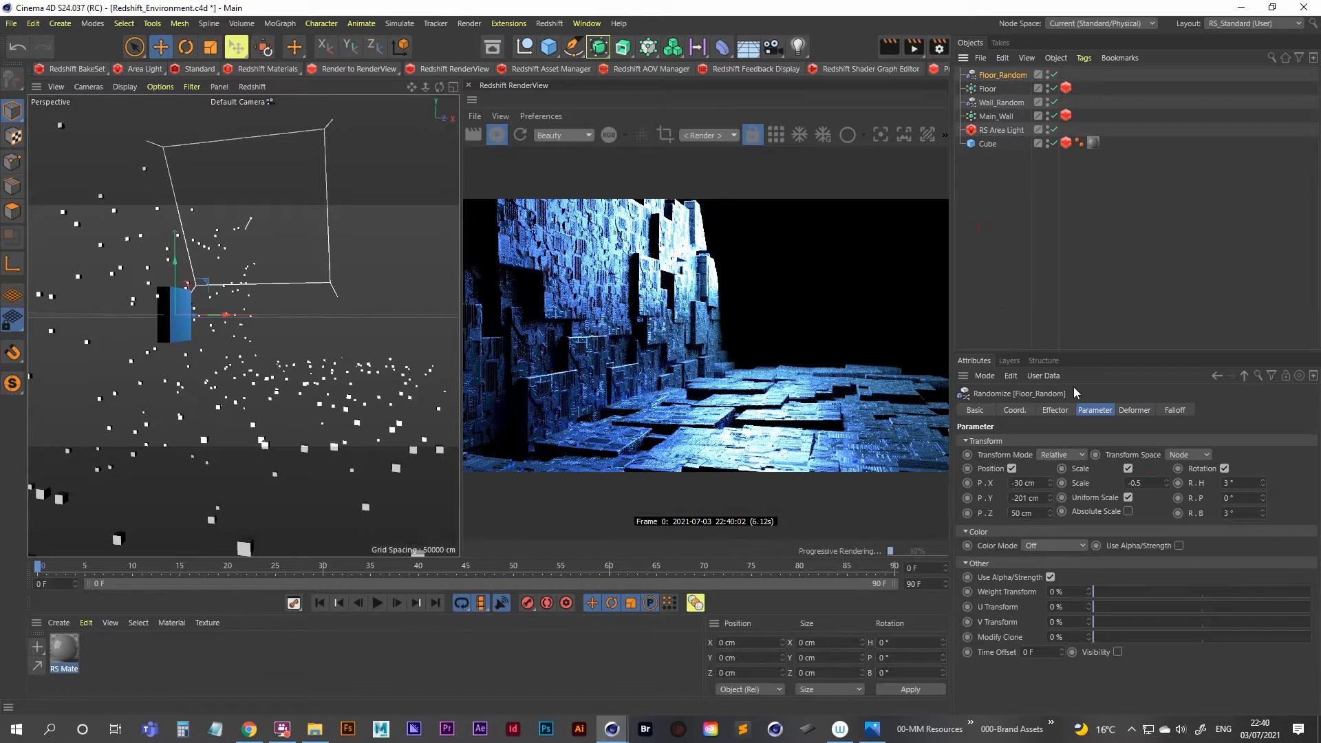
click(1154, 481)
text(-0.75)
key(Return)
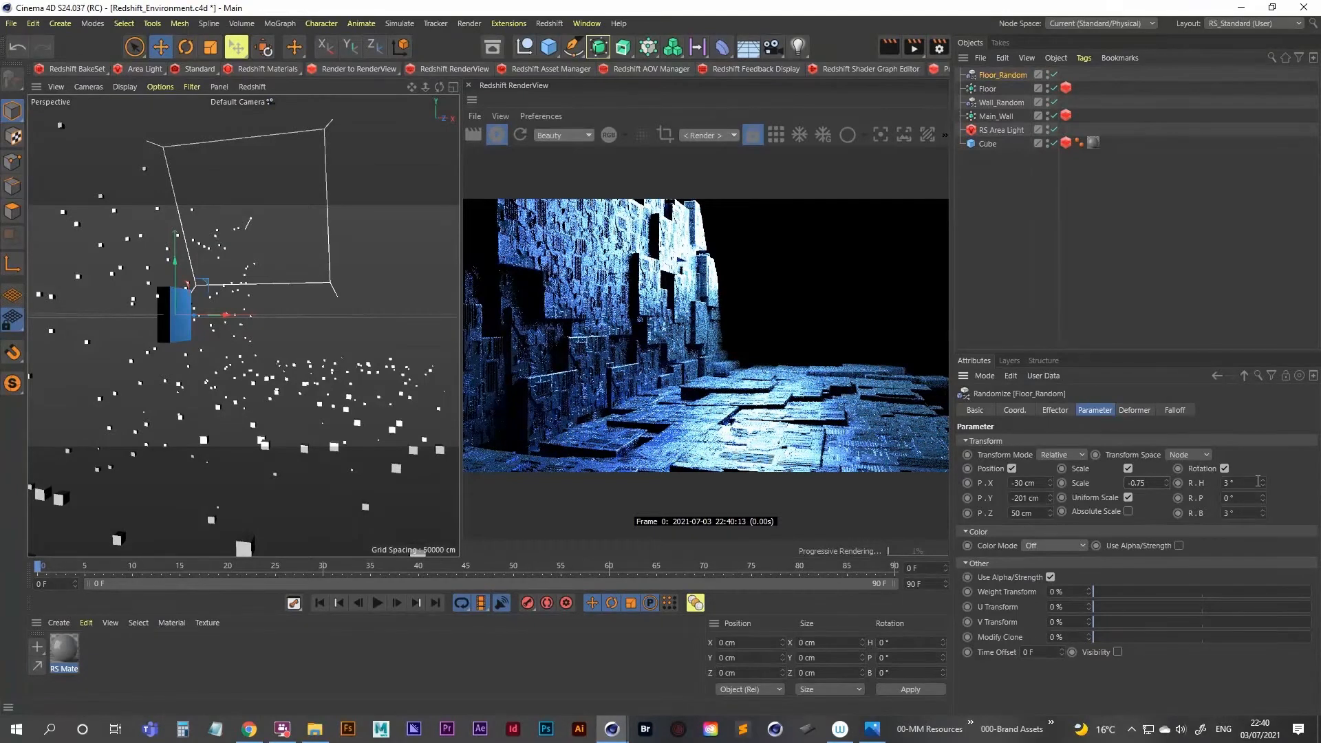
Try a 9° heading variation and a 6° bank variation on Floor_Random, undoing each one
drag(1263, 481, 1273, 480)
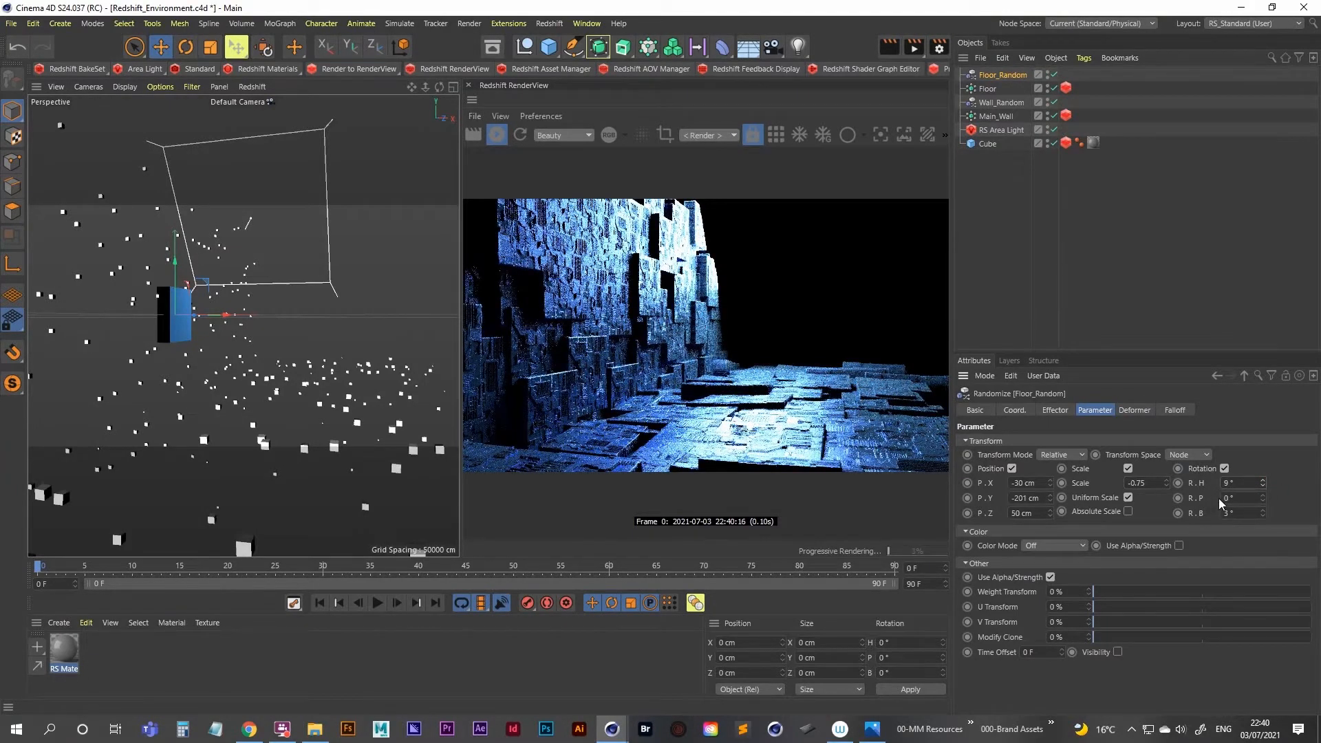
key(ctrl+z)
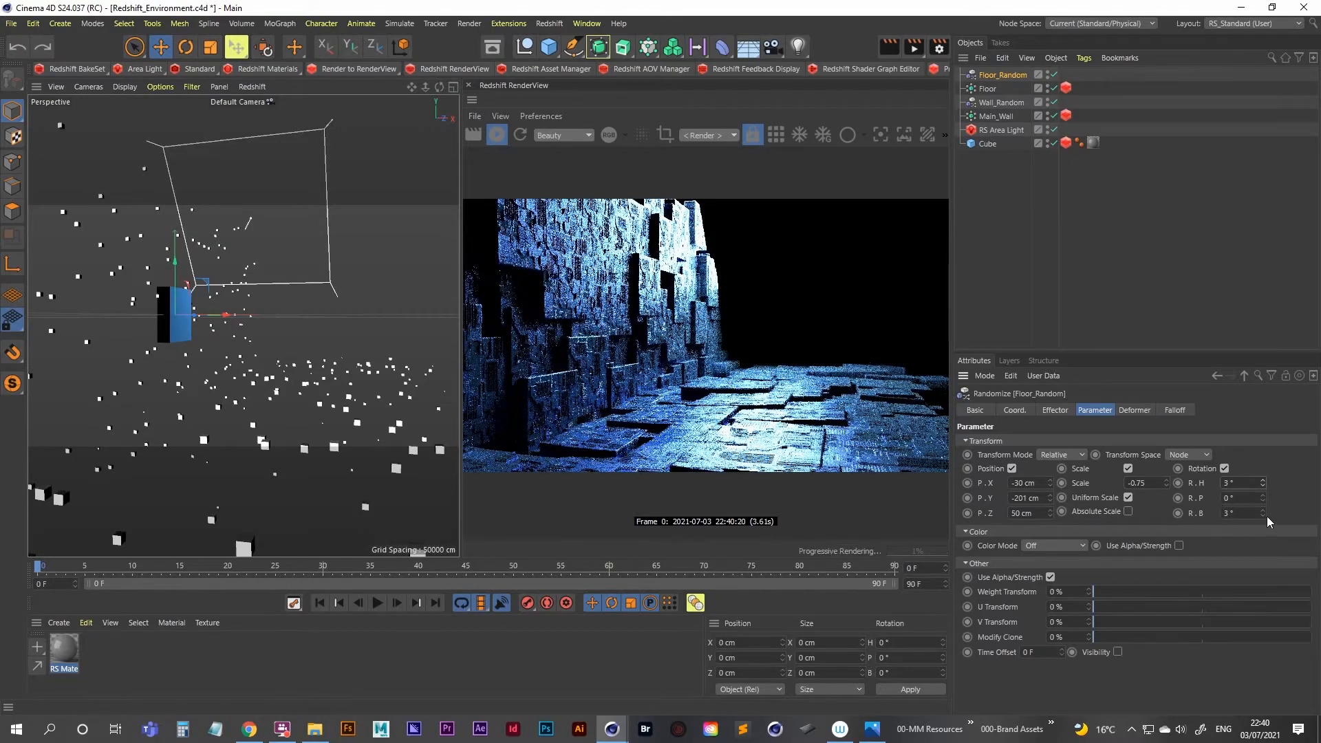
key(ctrl+z)
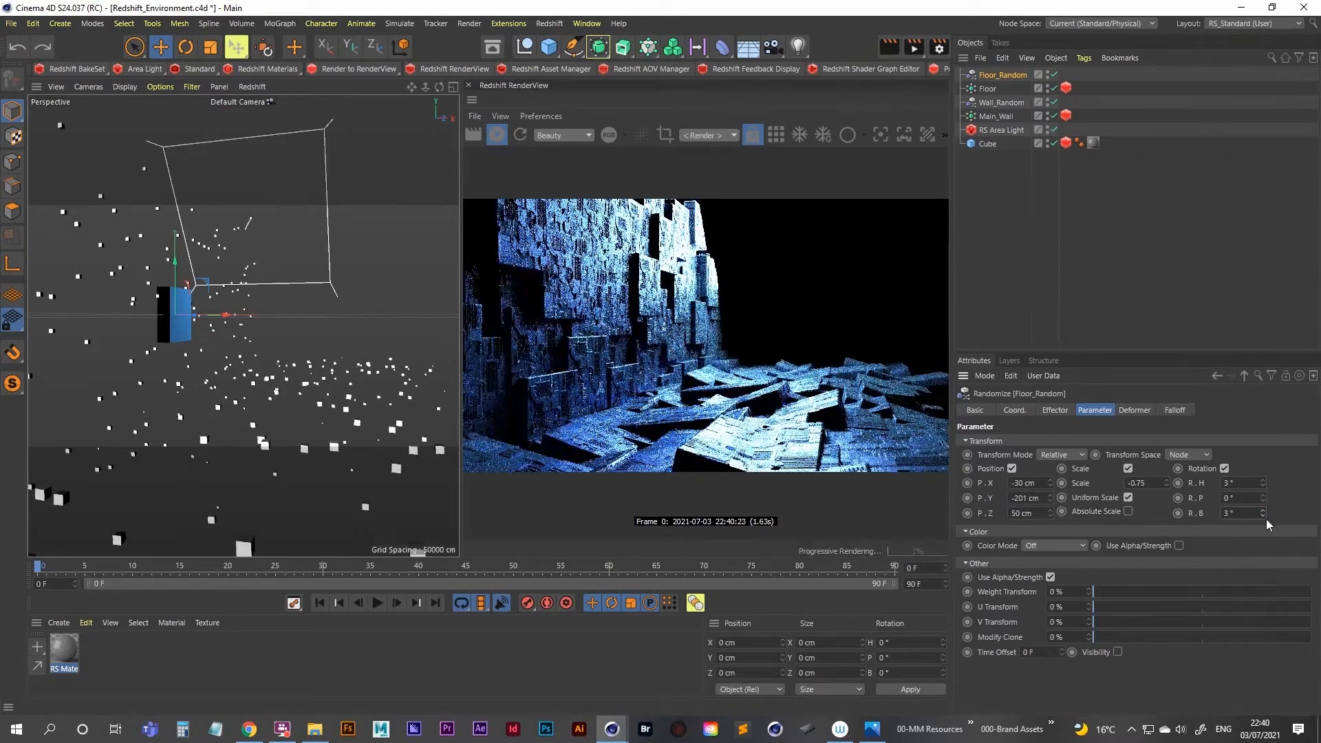
drag(1266, 519, 1262, 515)
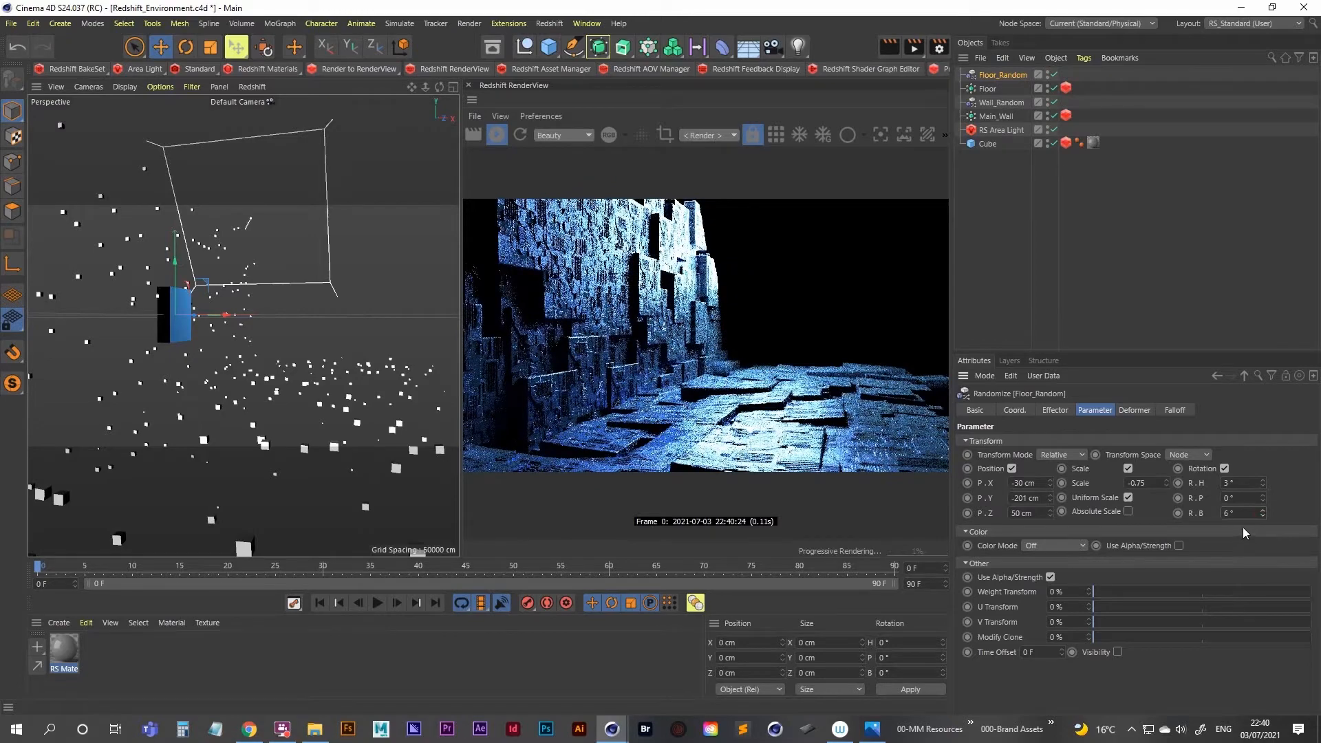
key(ctrl+z)
Raise the Floor_Random effector's heading rotation variation to 5°
drag(1265, 481, 1266, 480)
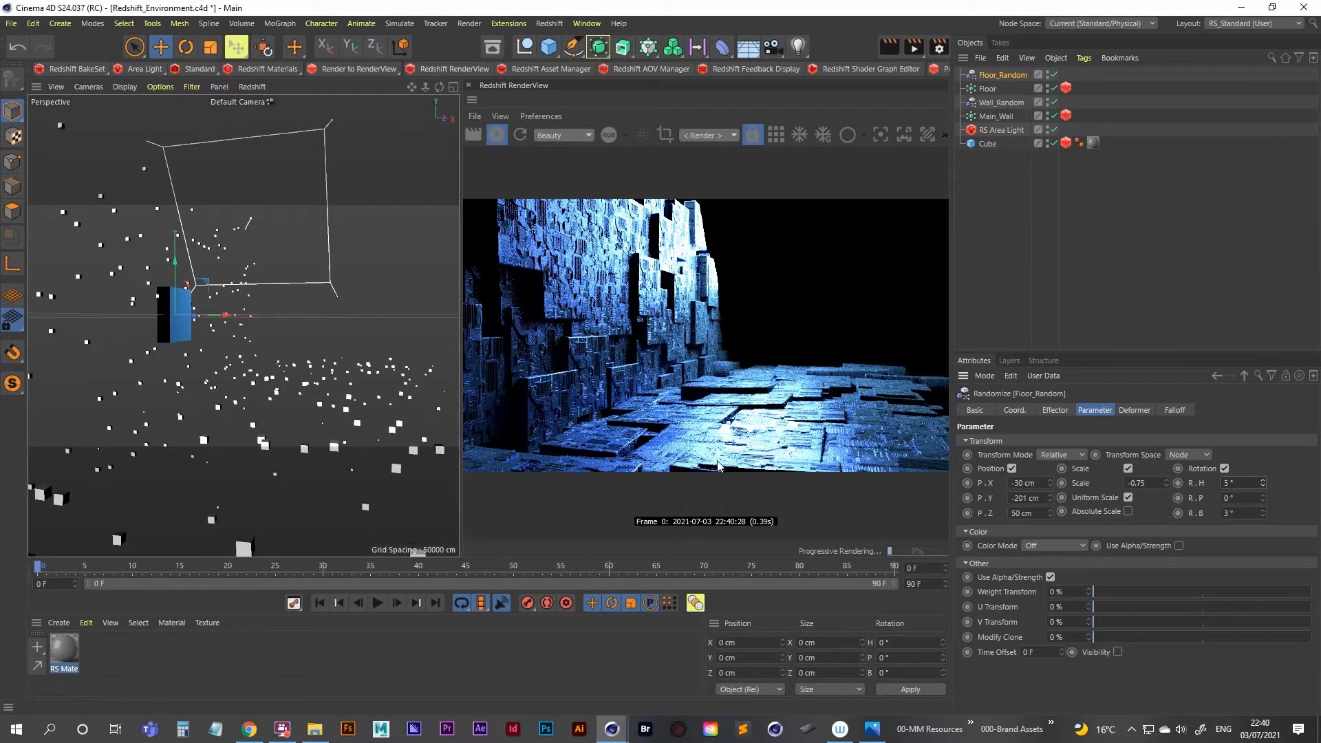
Switch to Photos to examine the ref-01.png reference sketch, then return to Cinema 4D with nothing selected
click(871, 728)
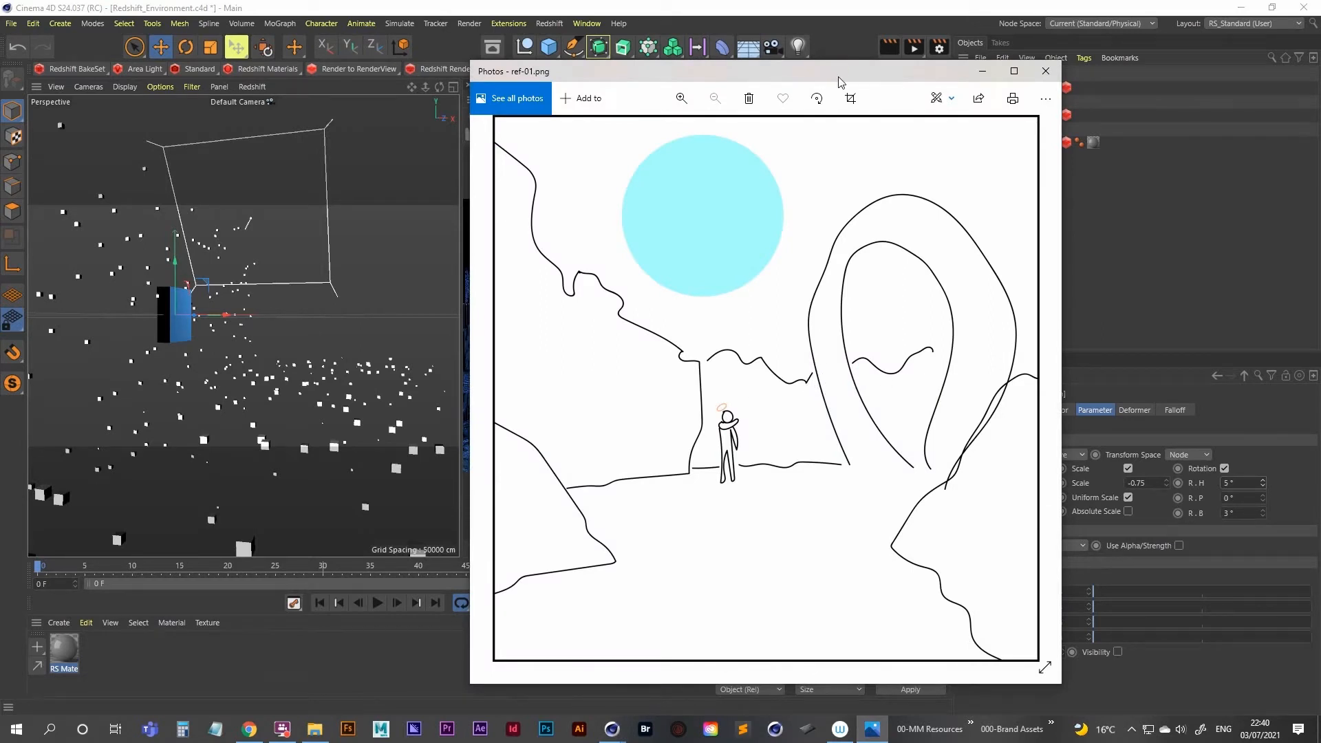
drag(839, 74, 723, 82)
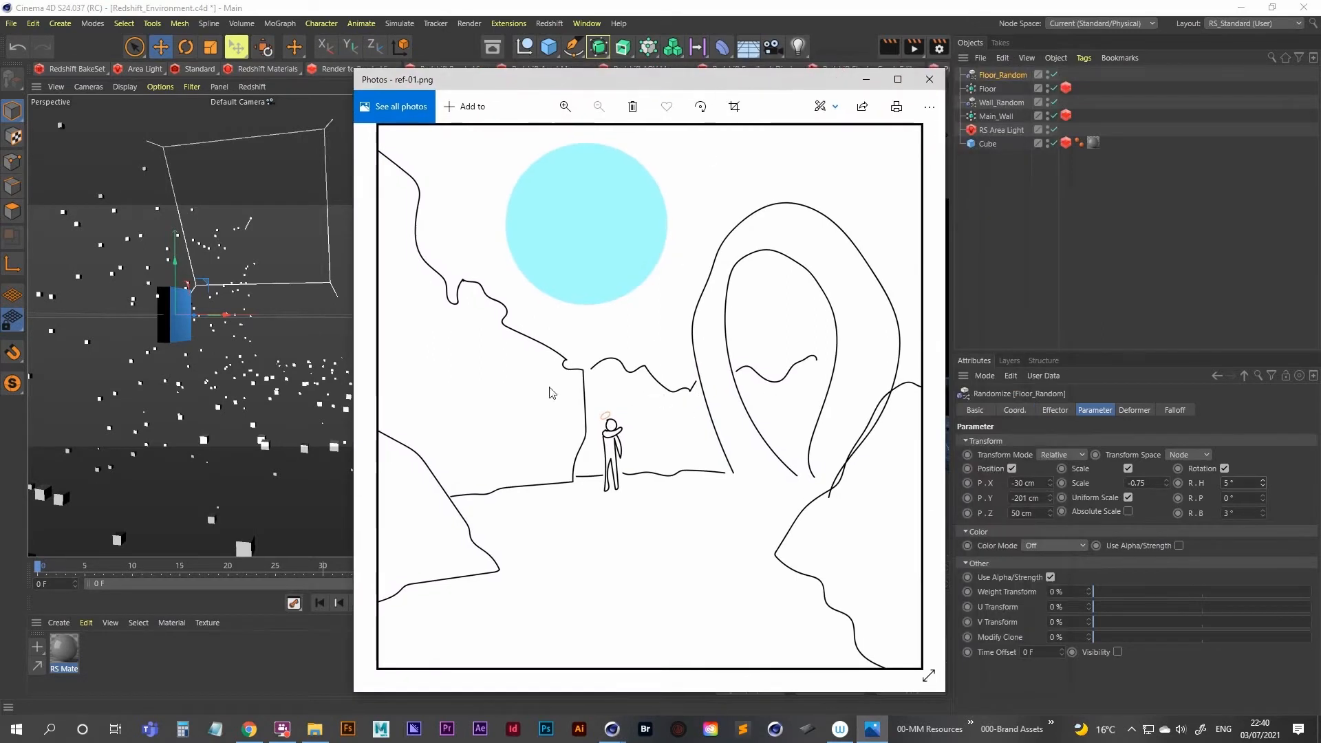
click(866, 79)
click(1021, 219)
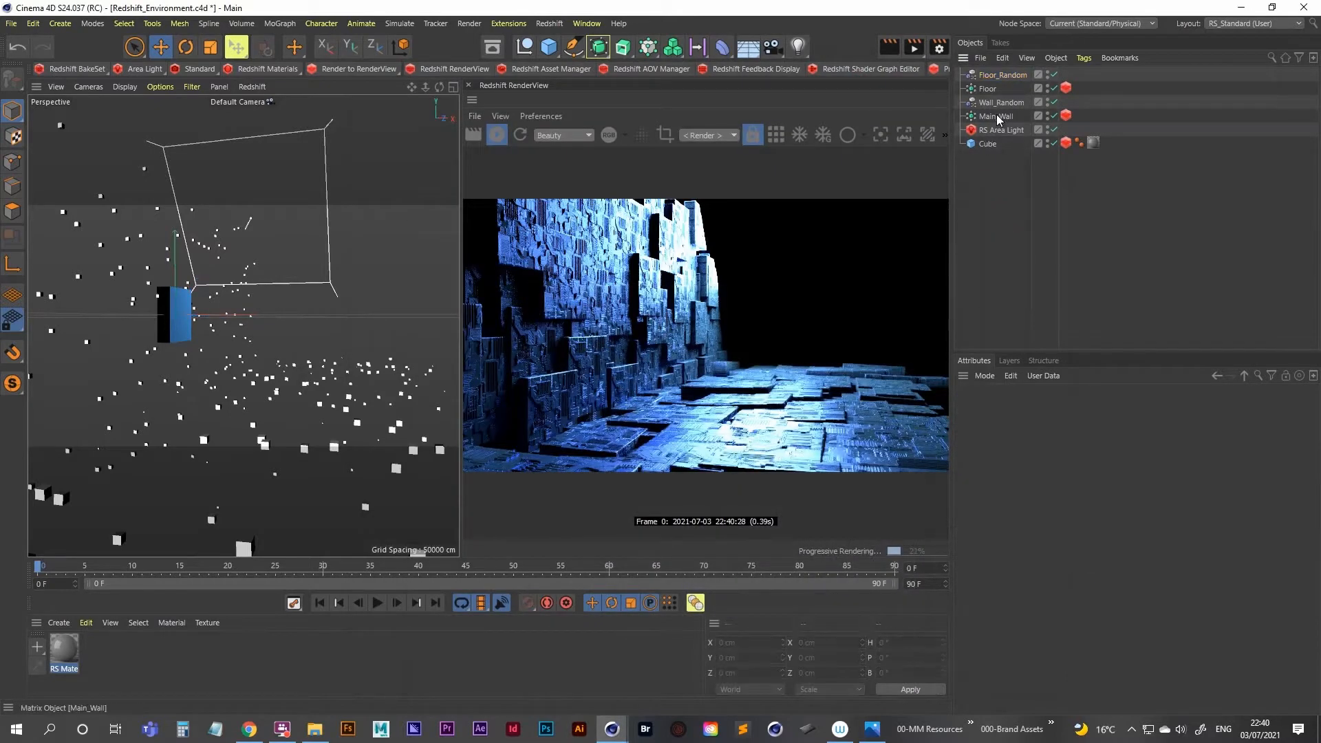
Duplicate the Floor matrix above Floor_Random in the object hierarchy and rename the copy as Back_Rocks_Wall
click(987, 90)
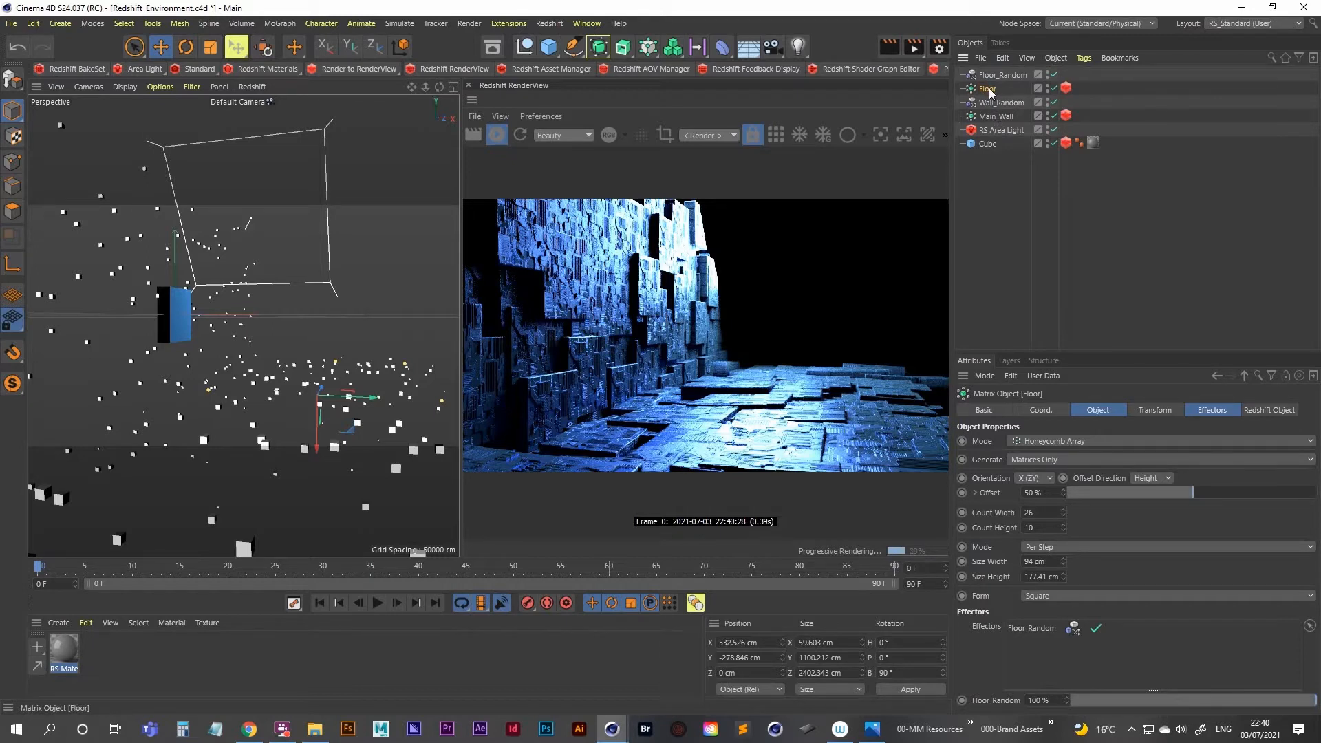
drag(989, 91, 993, 74)
double_click(991, 74)
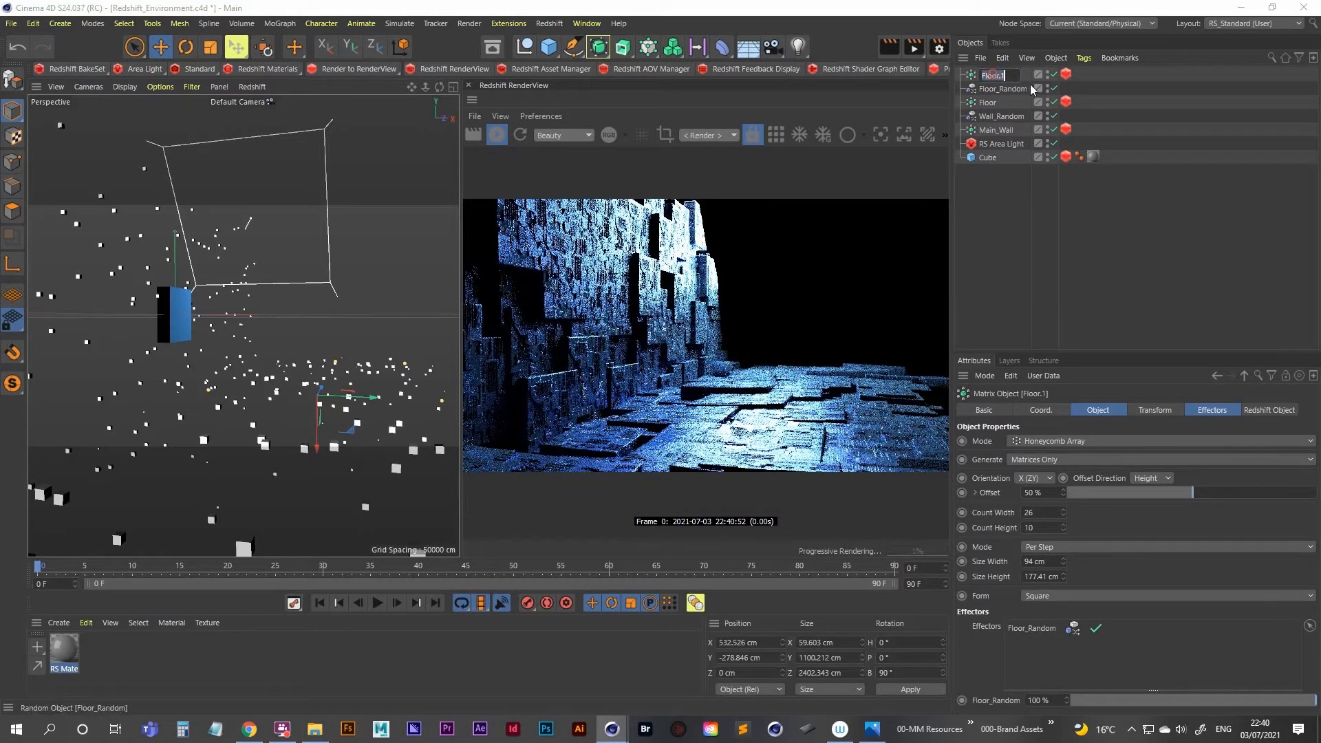
text(Ba)
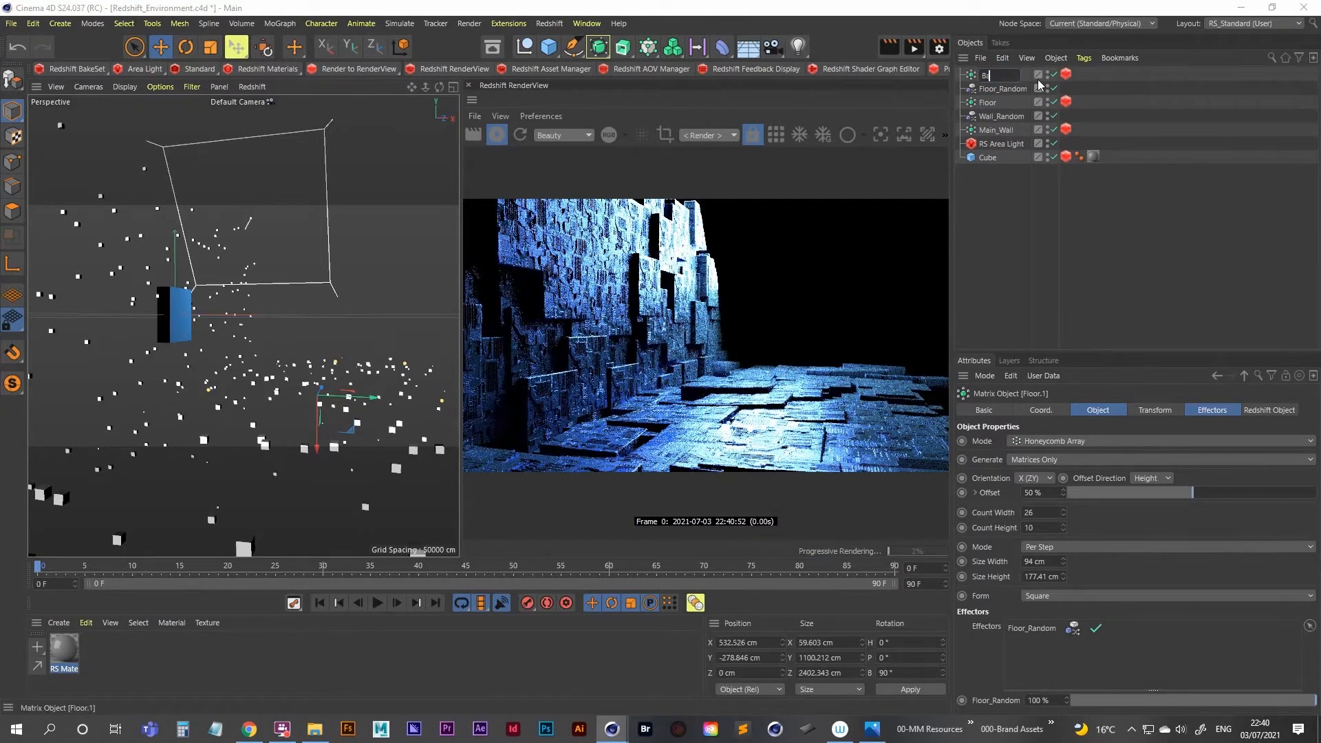
text(ck)
text(_Ro)
text(cks_Wall)
key(Return)
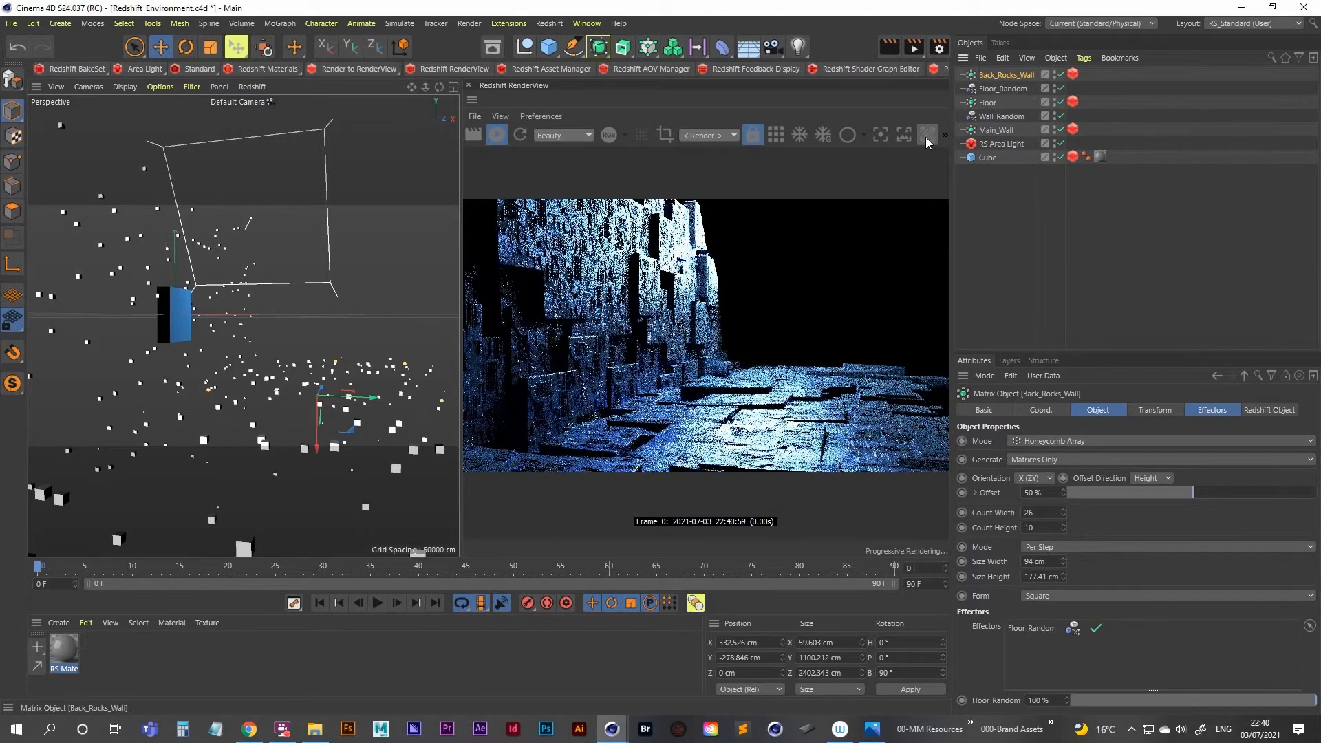
Duplicate the Floor_Random effector above Back_Rocks_Wall in the object hierarchy and rename the copy as Back_Wall_Random
click(1010, 88)
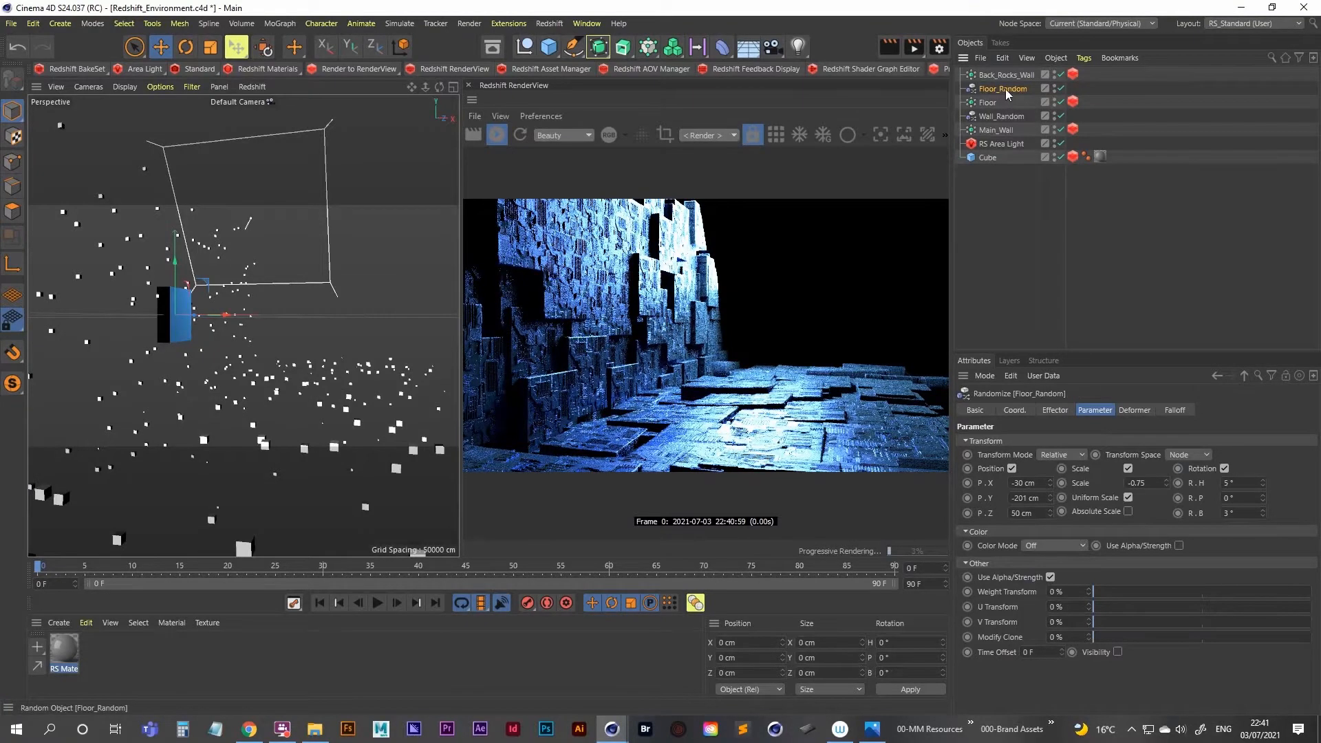
drag(1005, 90, 1004, 70)
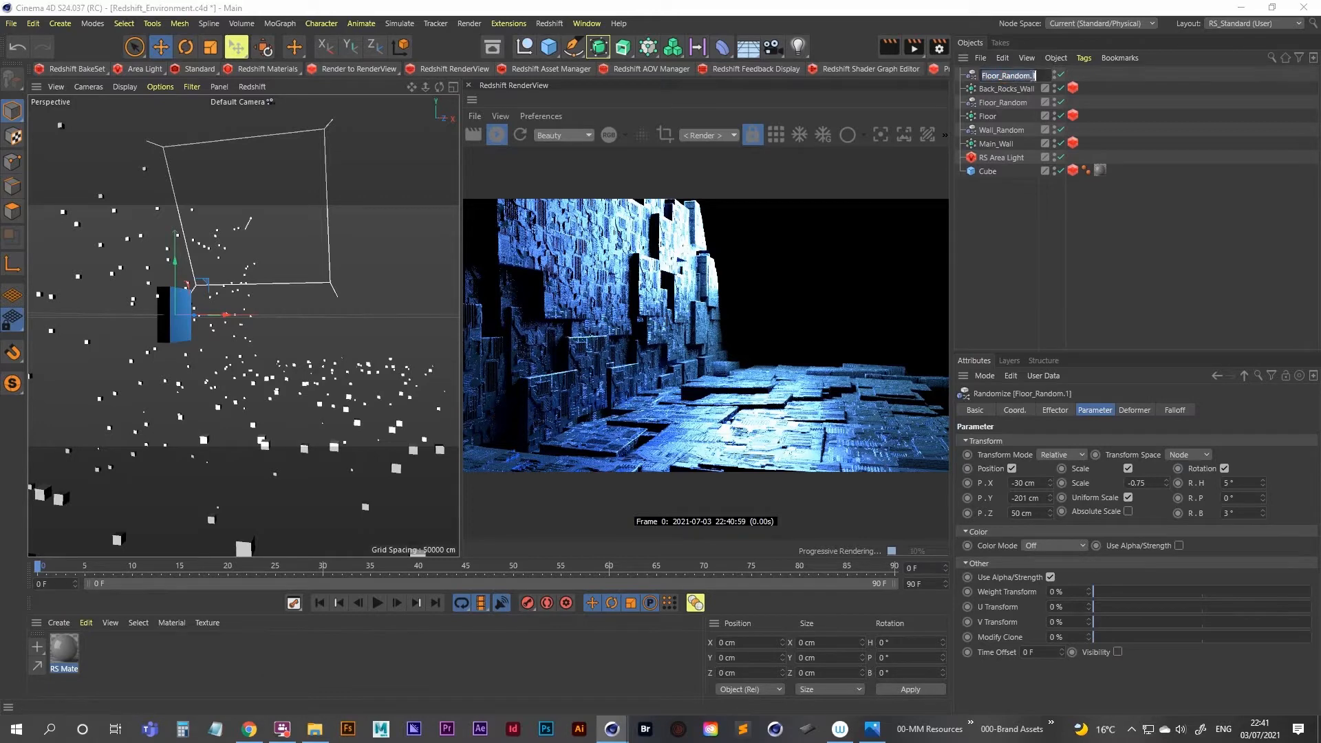
double_click(1005, 76)
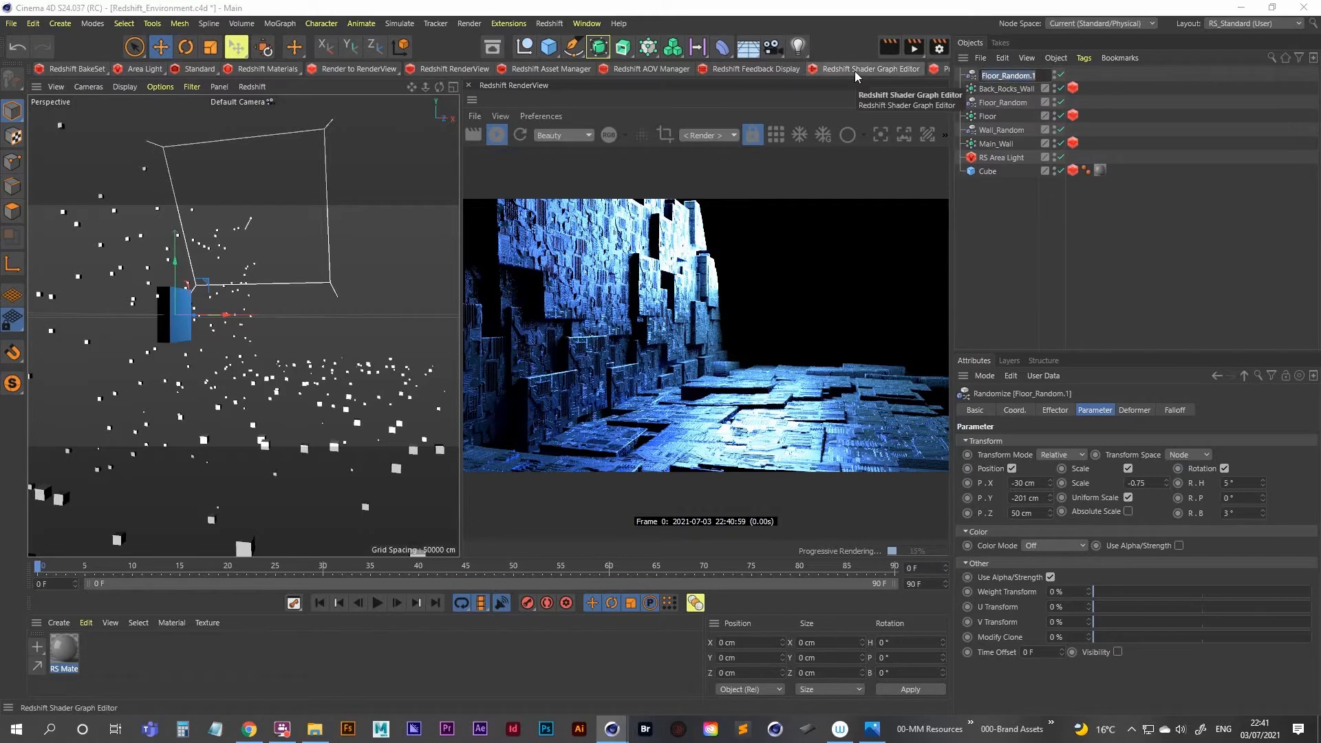
click(996, 75)
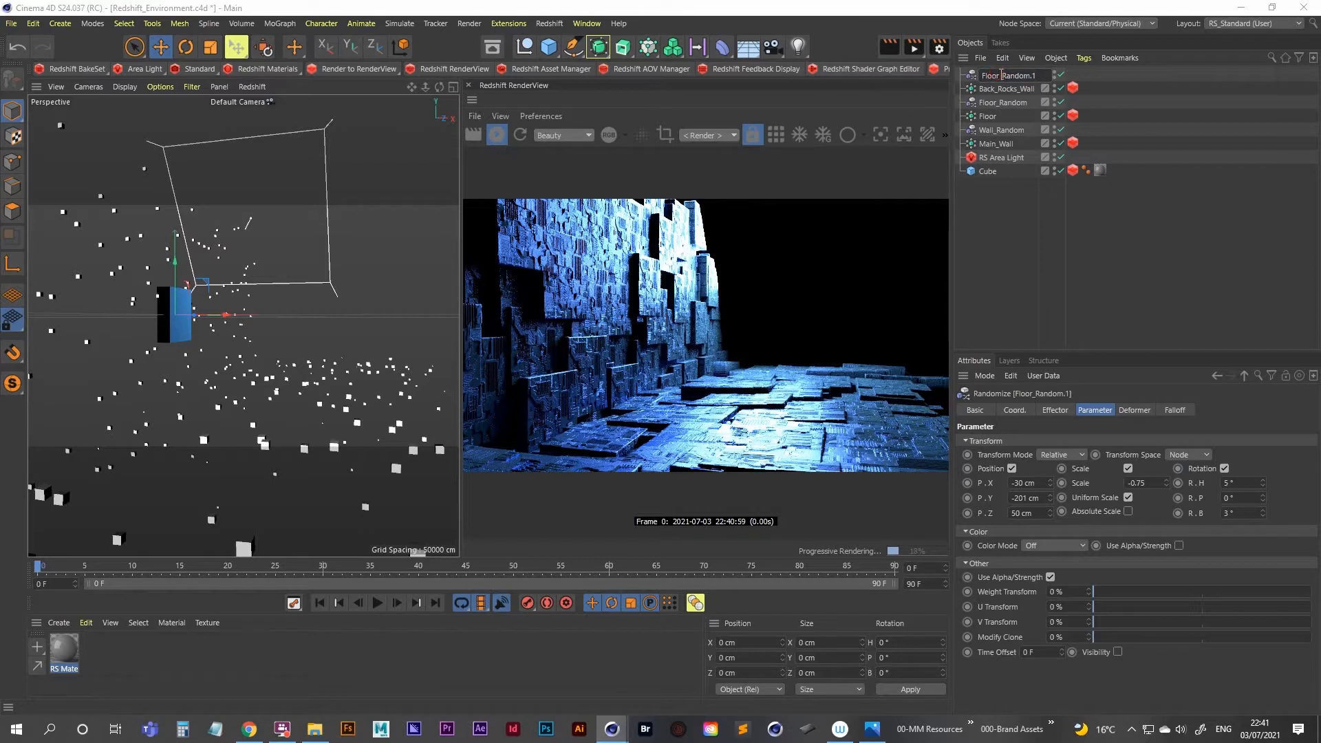
key(BackSpace)
key(BackSpace)
key(BackSpace)
key(BackSpace)
key(BackSpace)
key(BackSpace)
text(Back_Wall_)
key(Return)
double_click(1029, 75)
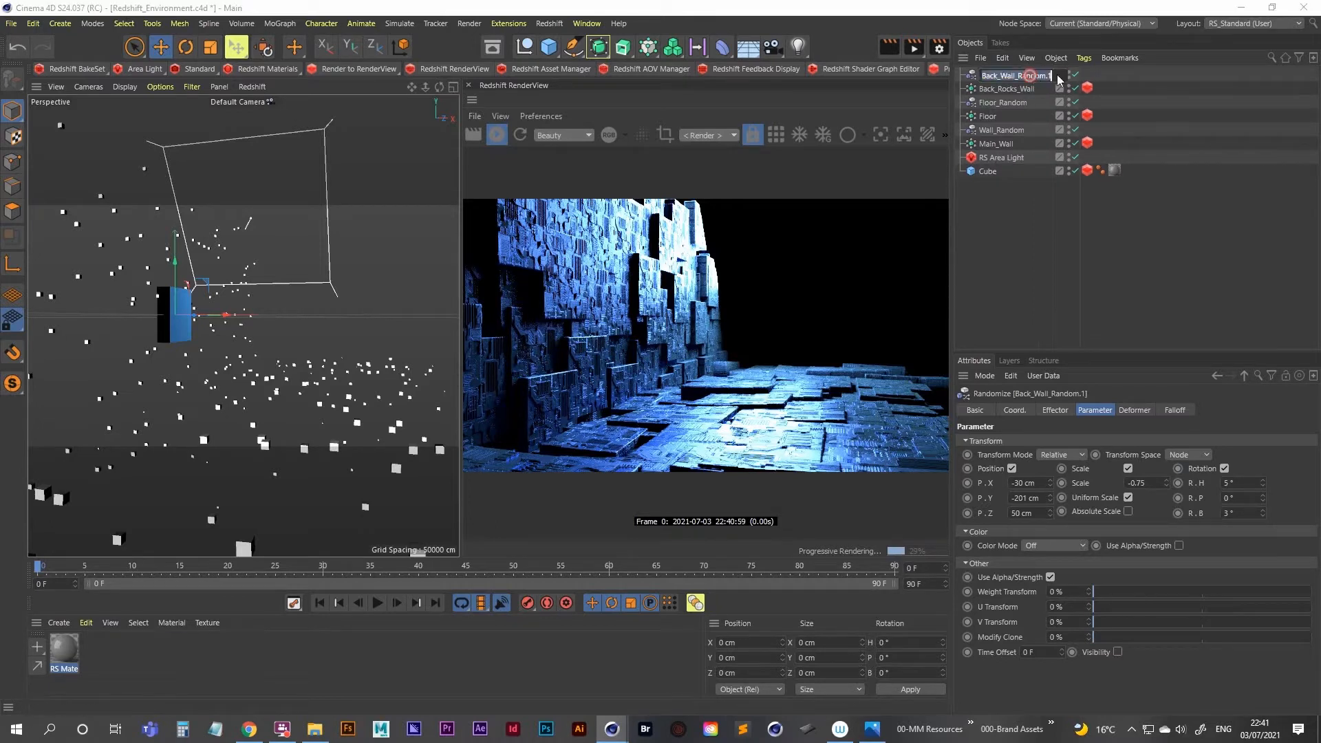
click(1053, 75)
key(Return)
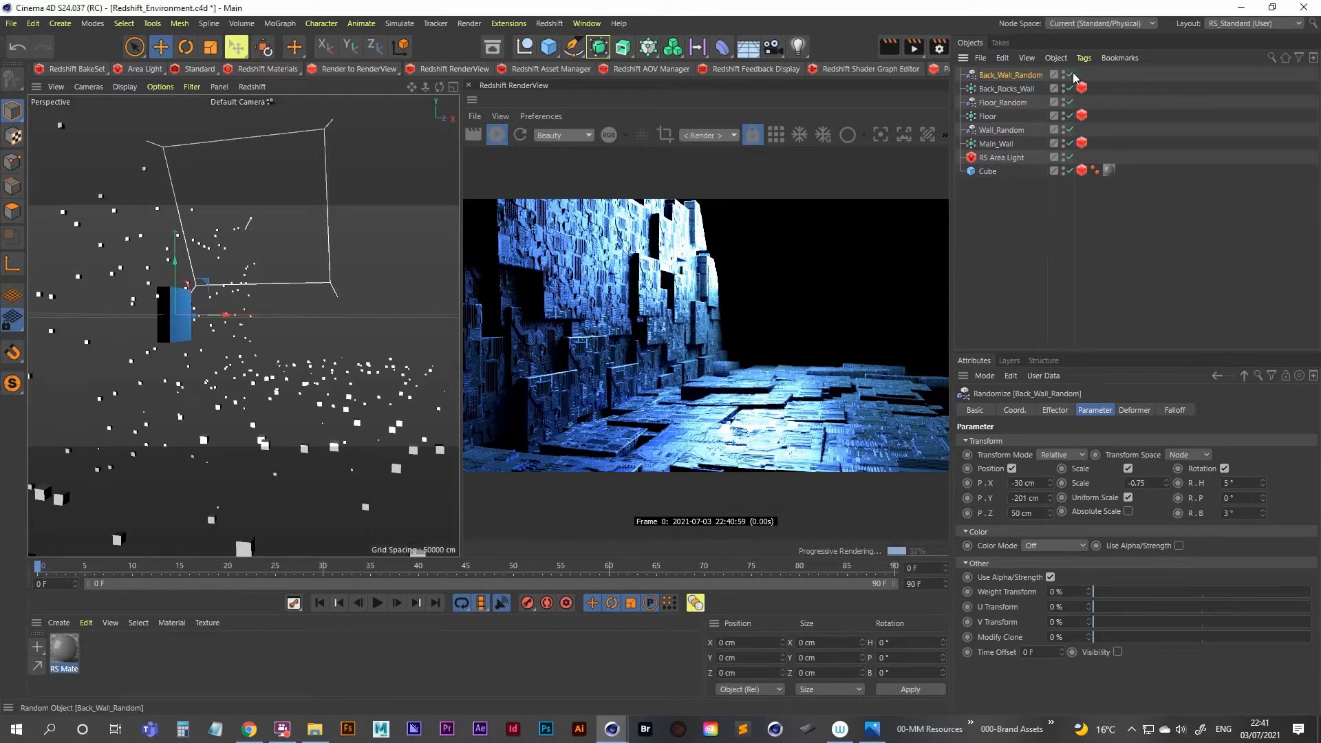
click(1005, 222)
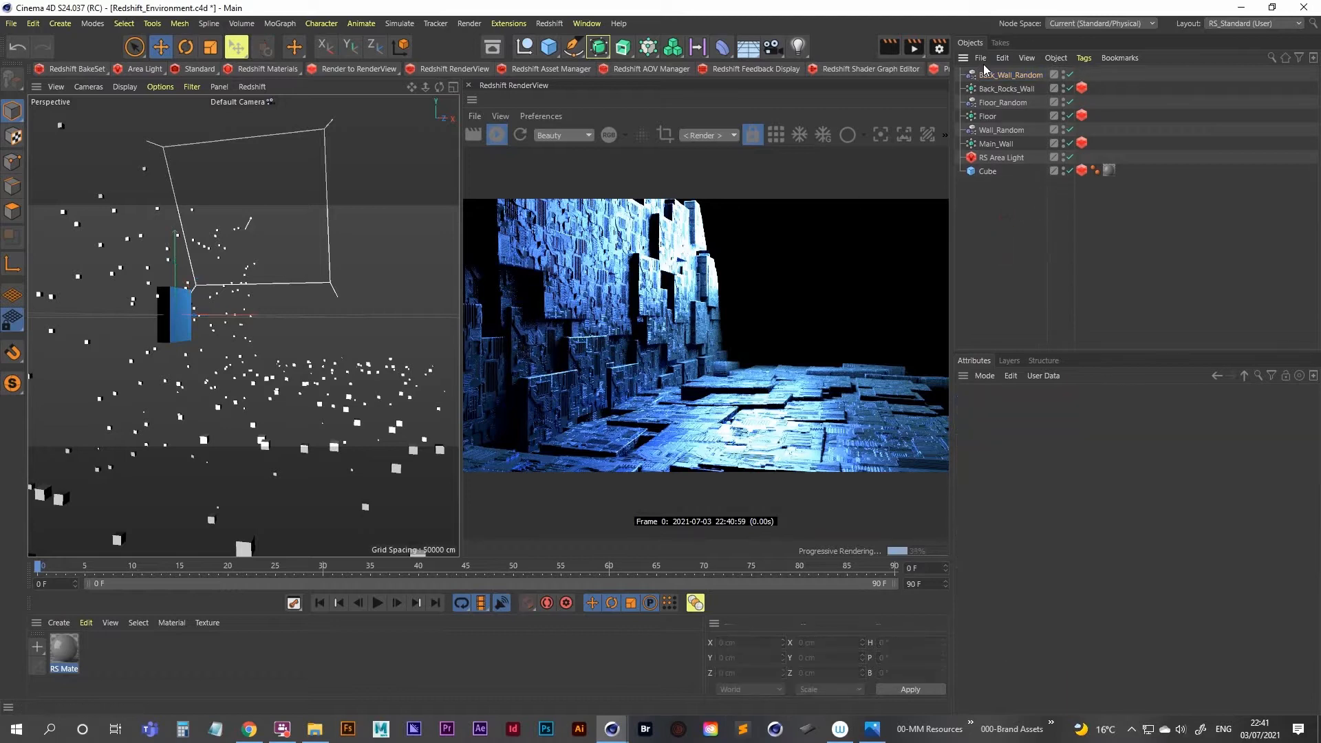
Replace Floor_Random with Back_Wall_Random in the effectors list of the Back_Rocks_Wall matrix
click(1011, 88)
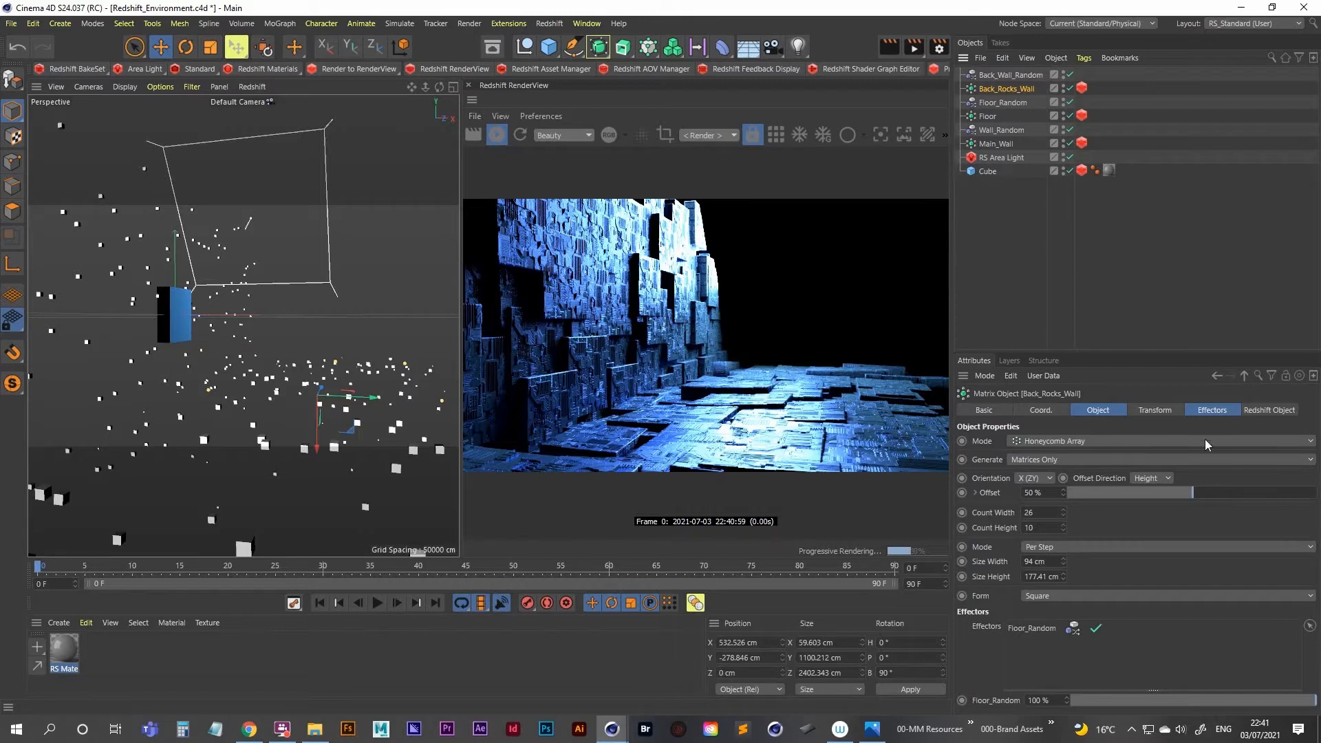
click(1274, 411)
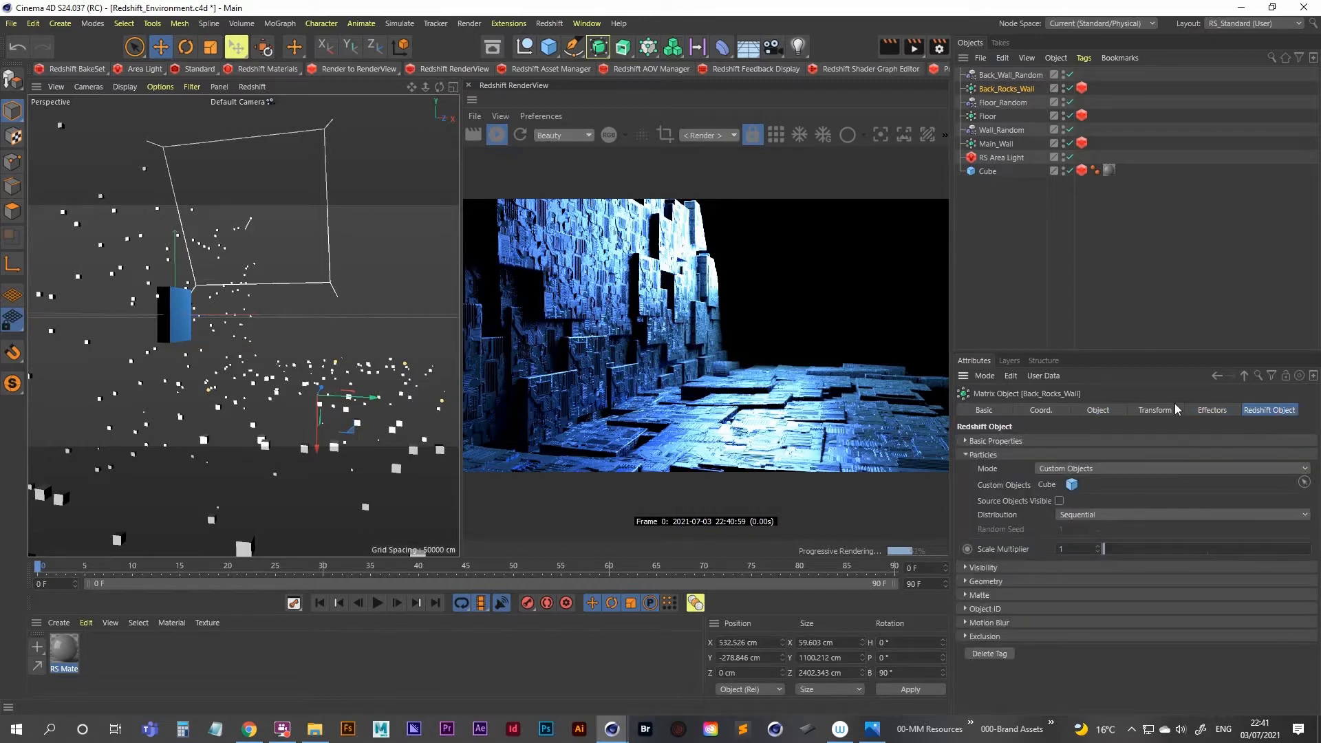
click(1205, 410)
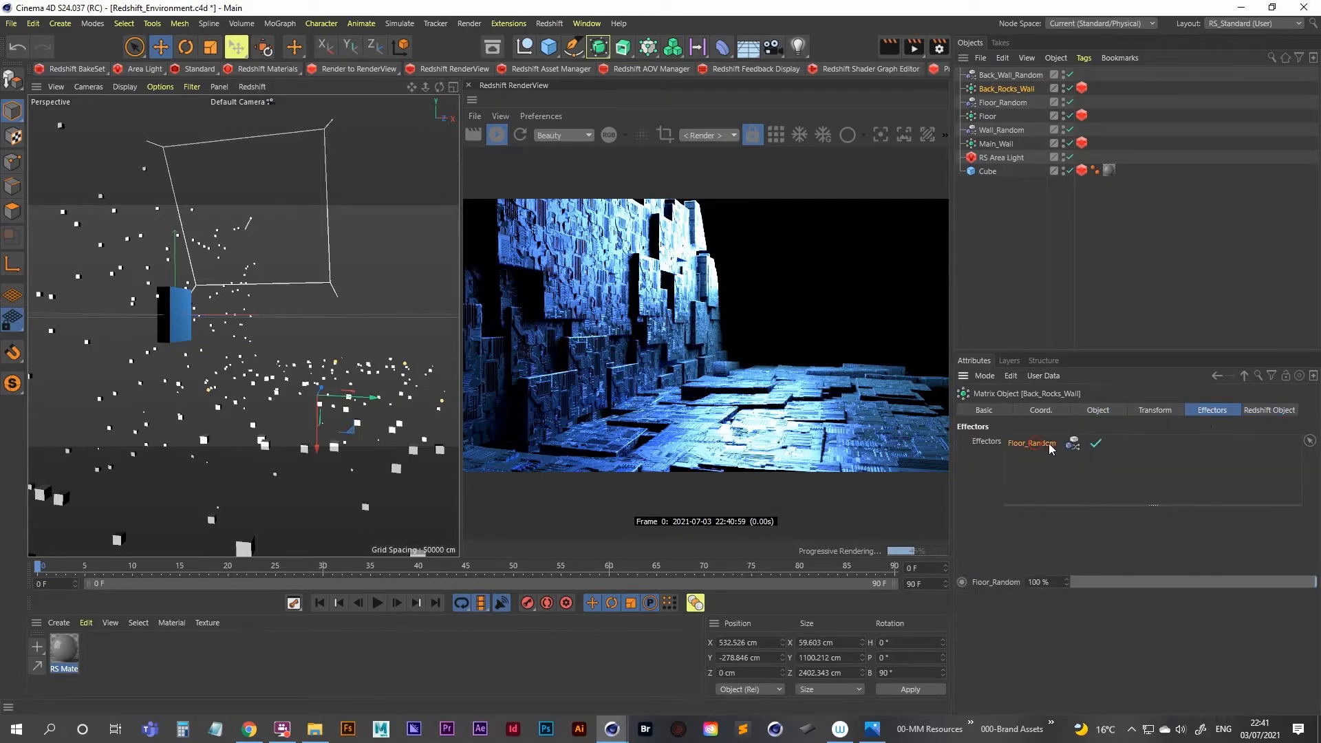
key(Delete)
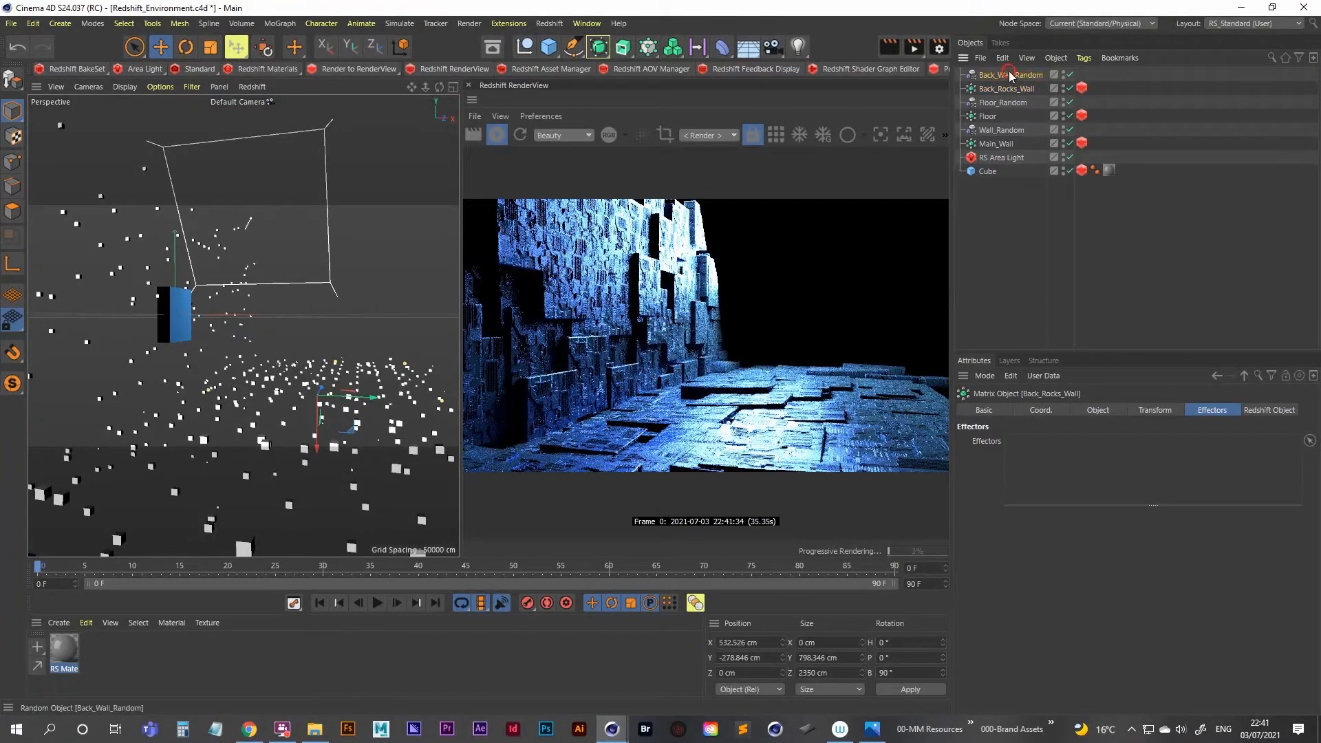
drag(1010, 73, 1041, 460)
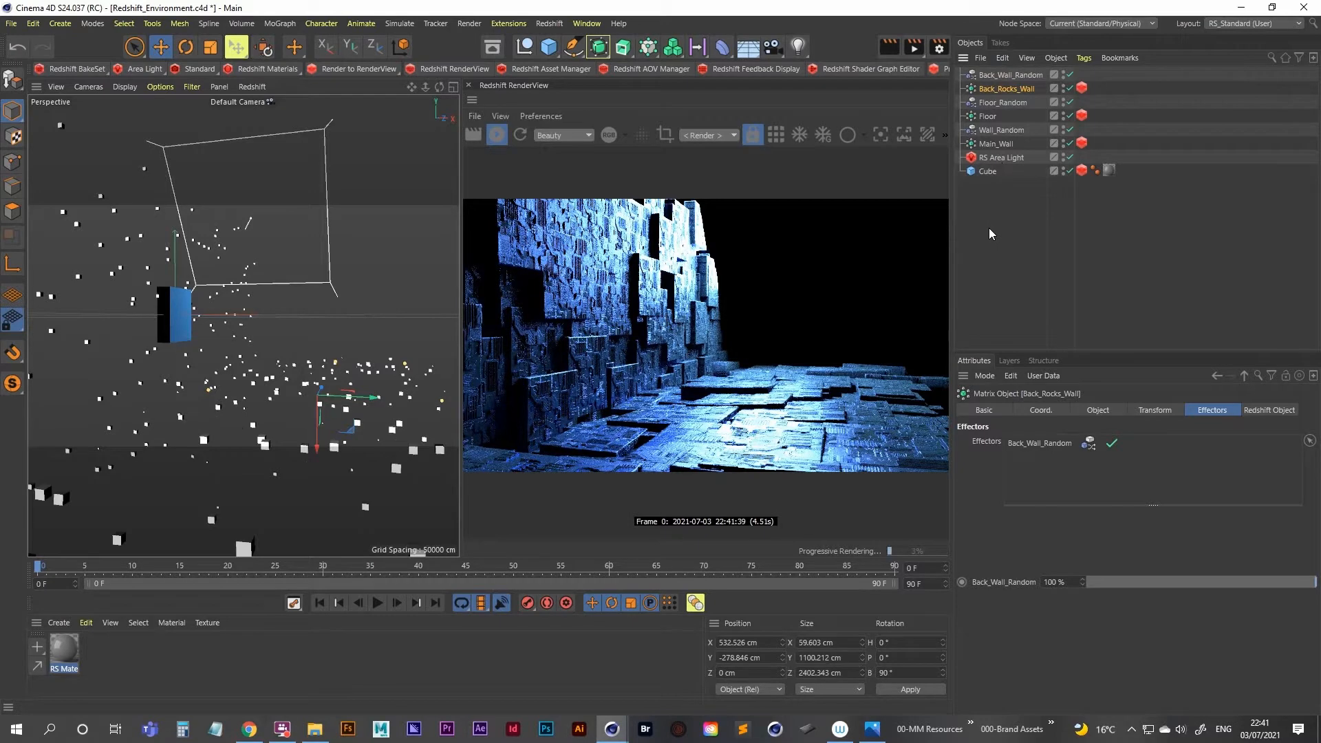
Try moving the Back_Wall_Random effector about 933 cm along X, undo the move, and reselect the effector
click(1008, 75)
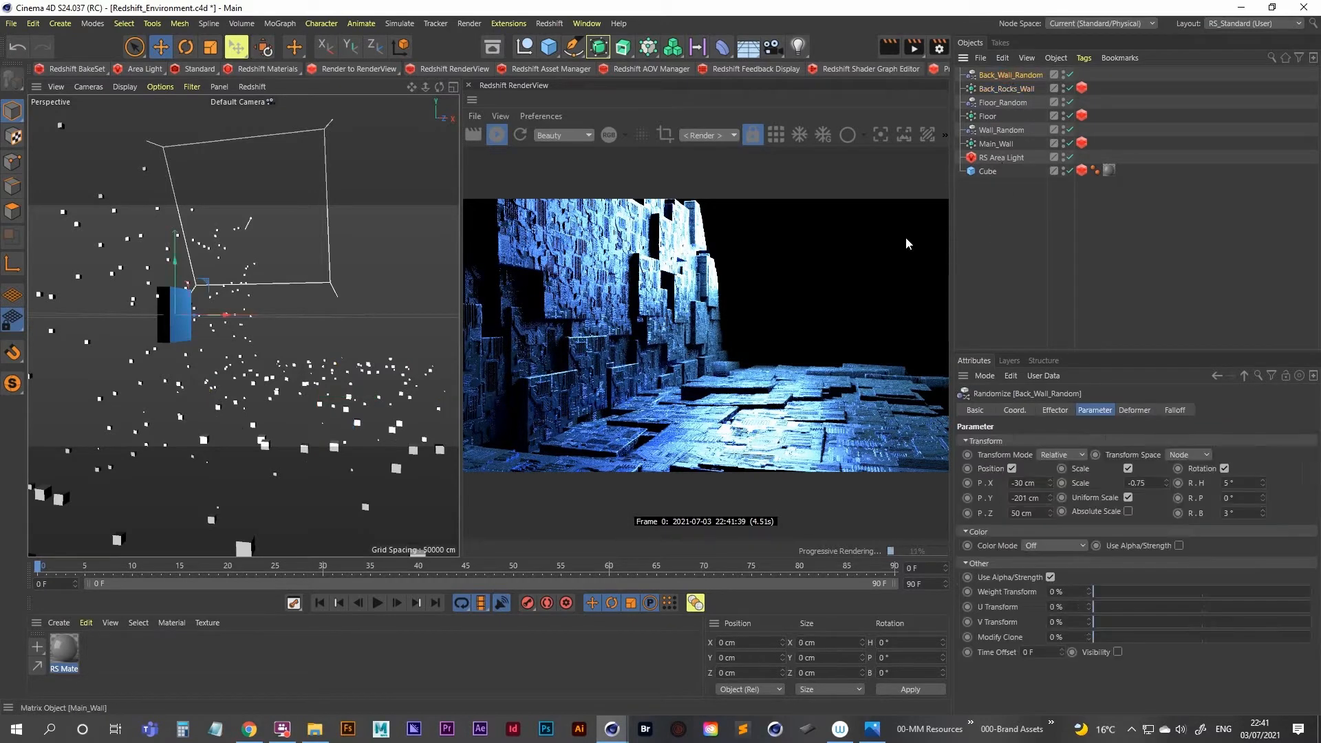
drag(227, 315, 500, 308)
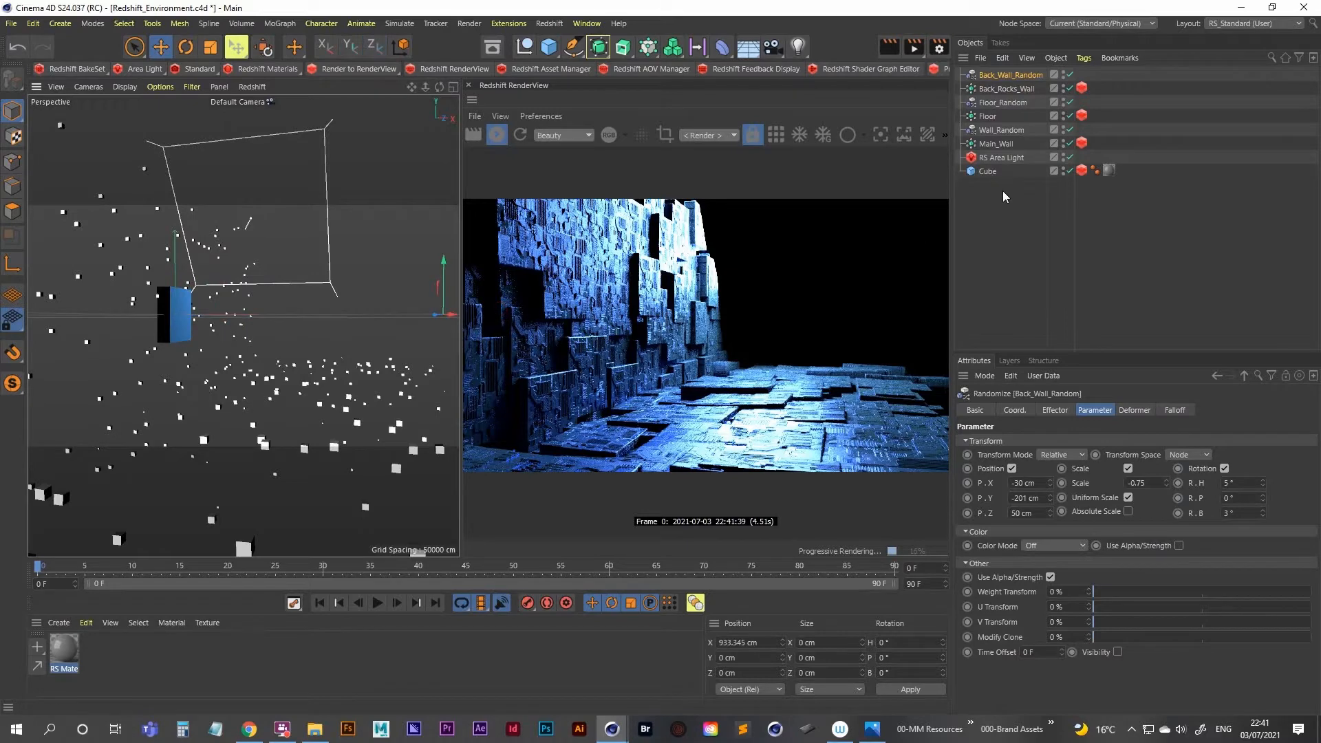
key(ctrl+z)
click(1007, 89)
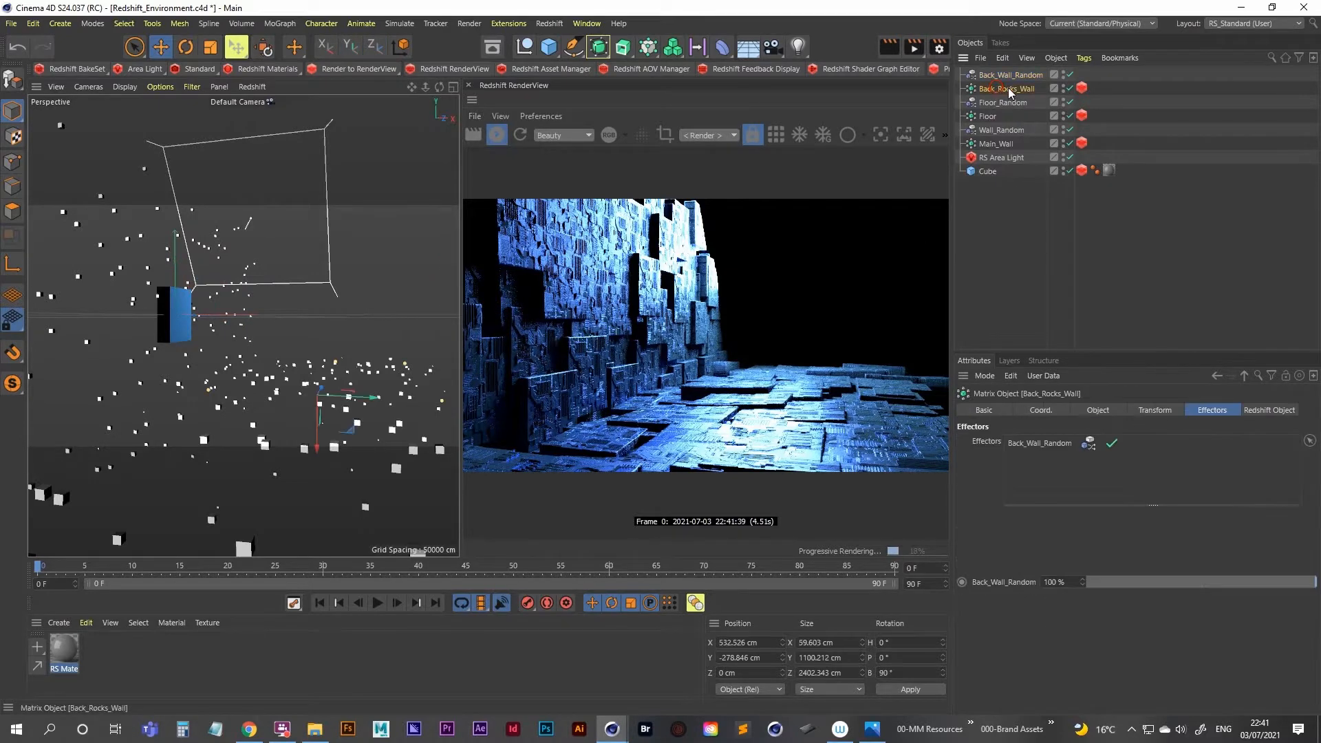
click(1002, 76)
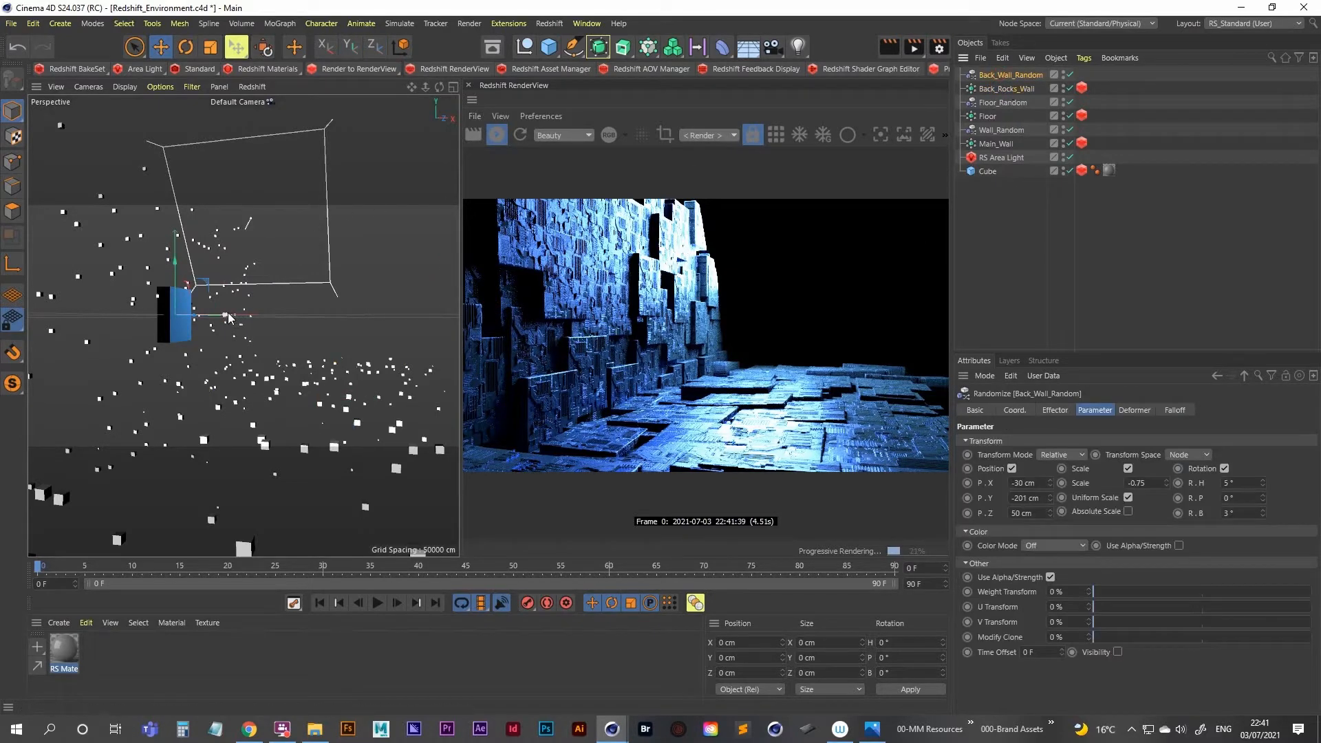
drag(234, 315, 448, 300)
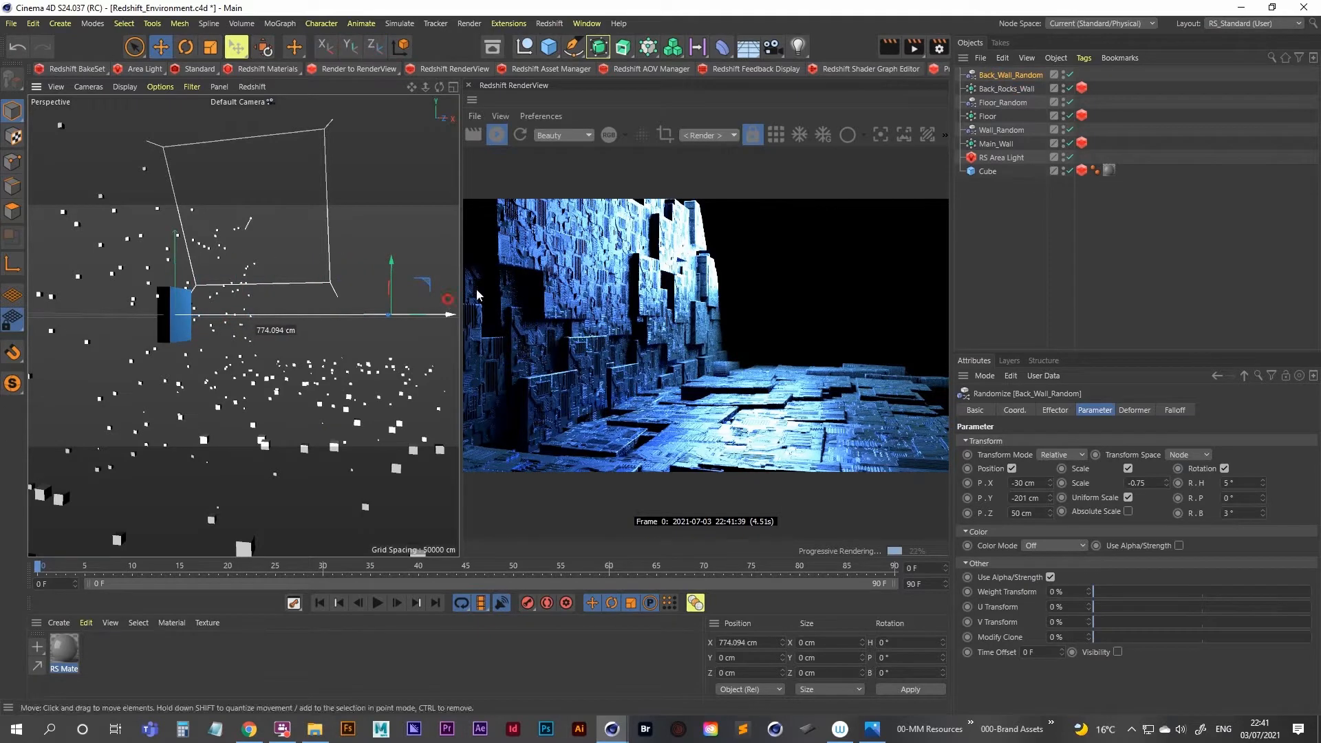
click(1006, 88)
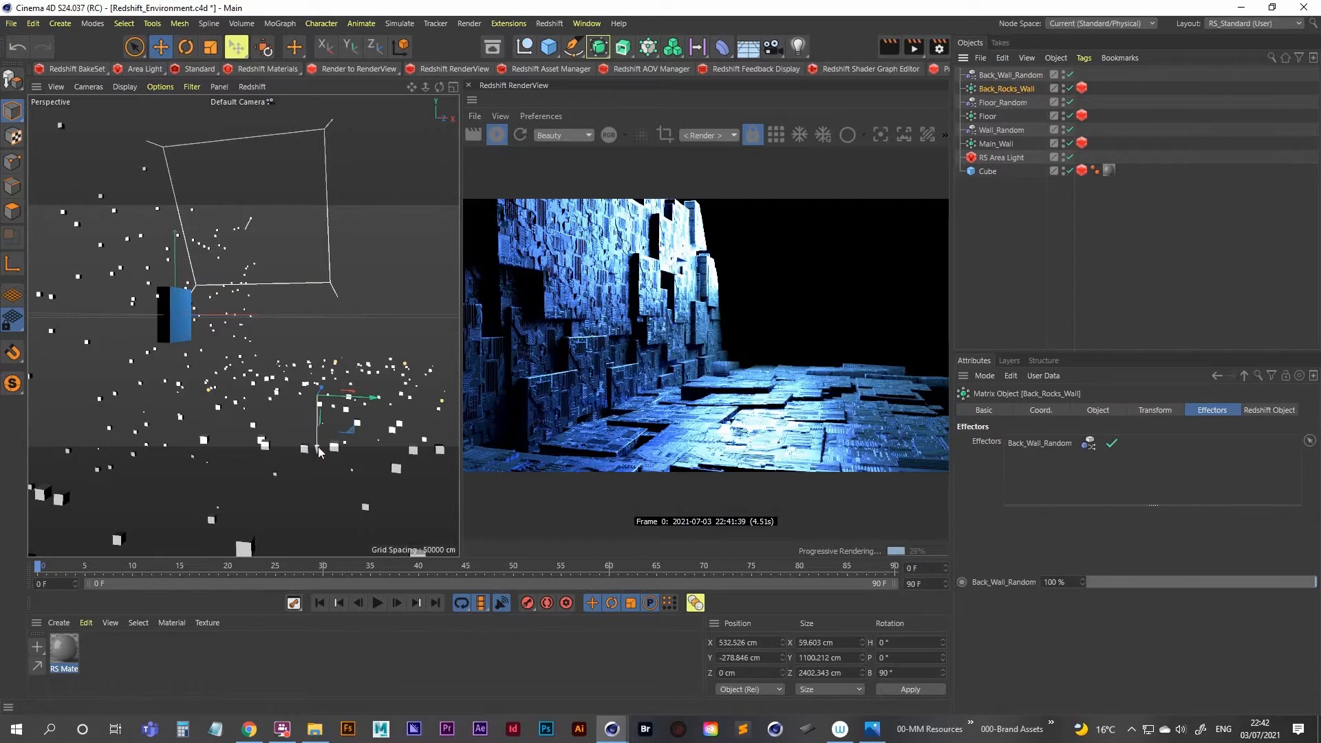
drag(318, 449, 324, 402)
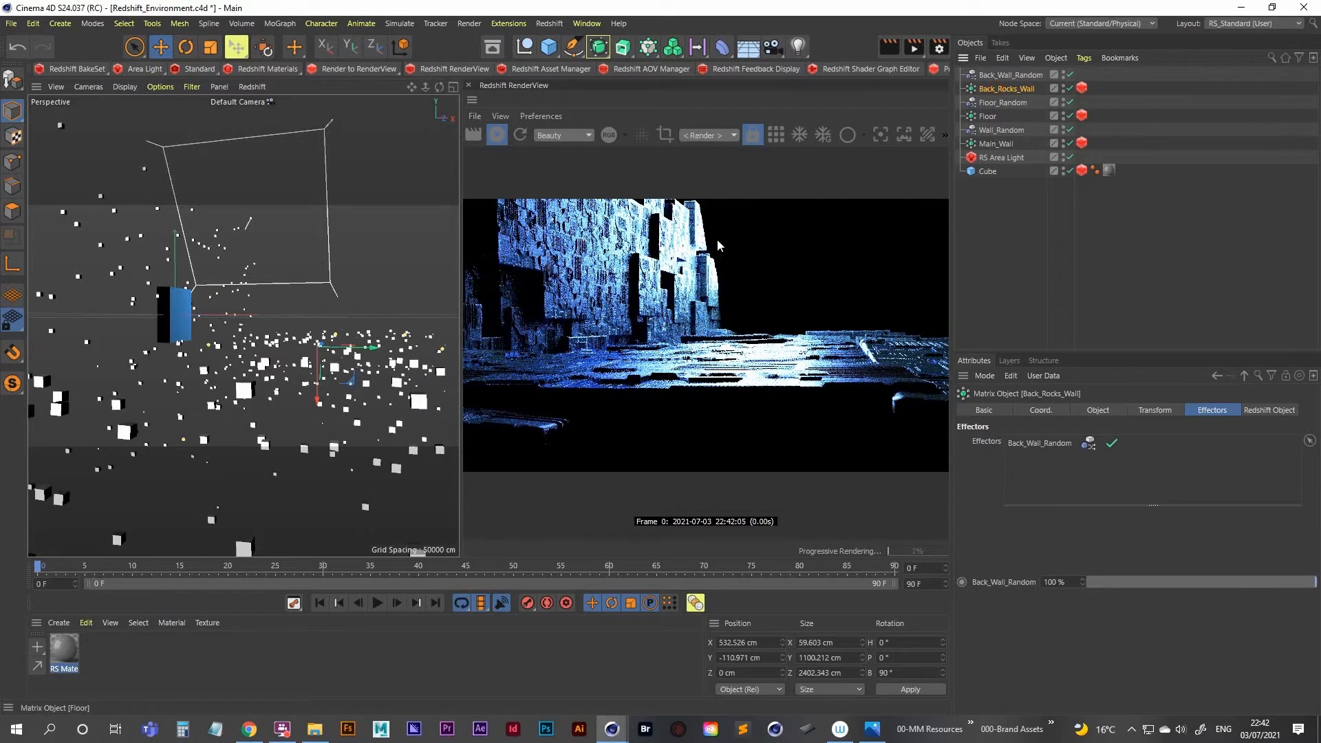
key(r)
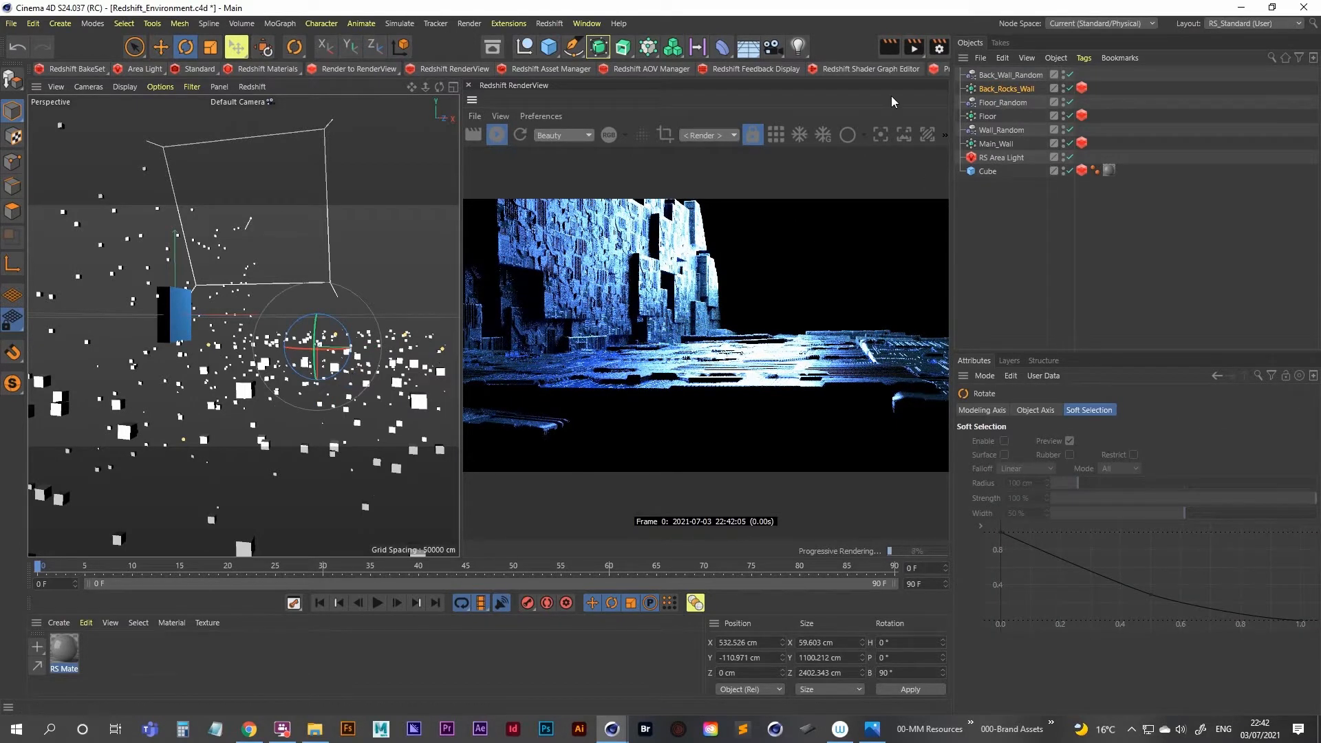
Delete the Back_Rocks_Wall matrix object and duplicate Main_Wall to a spot directly below Back_Wall_Random in the object hierarchy
click(1001, 90)
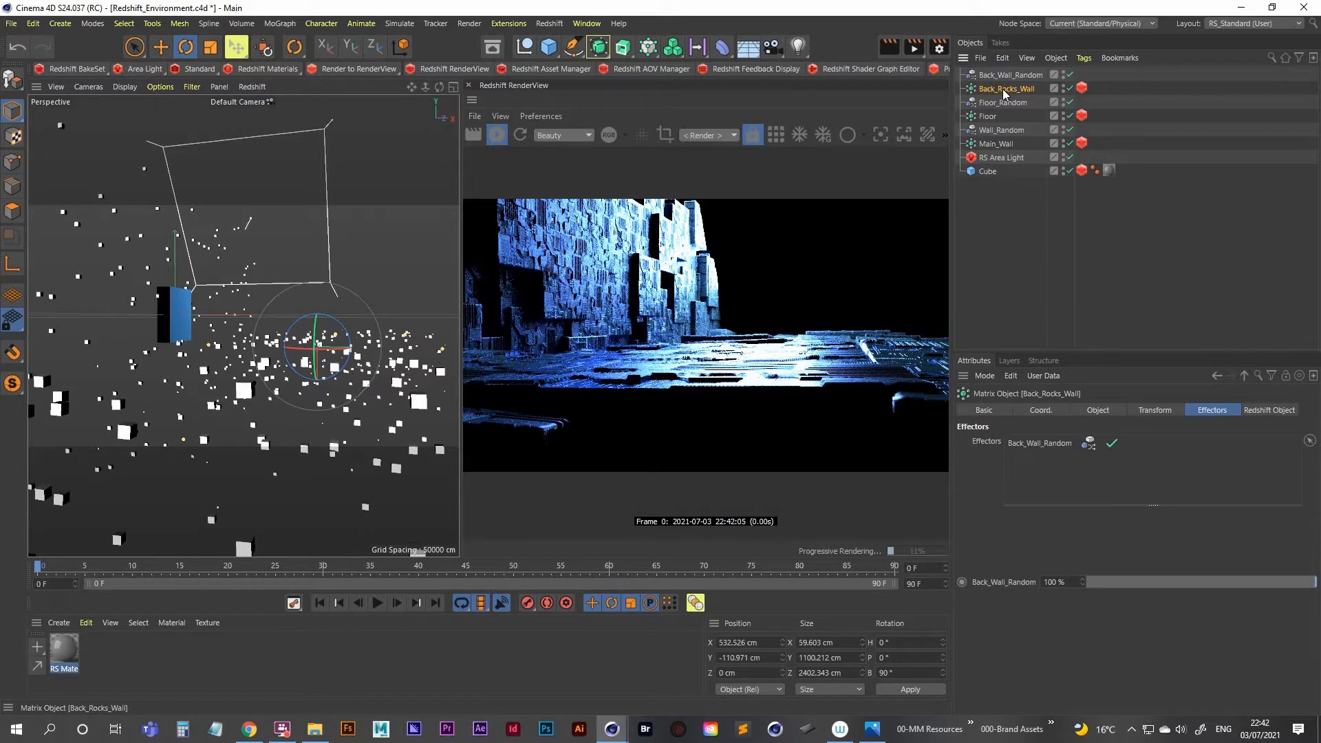
key(Delete)
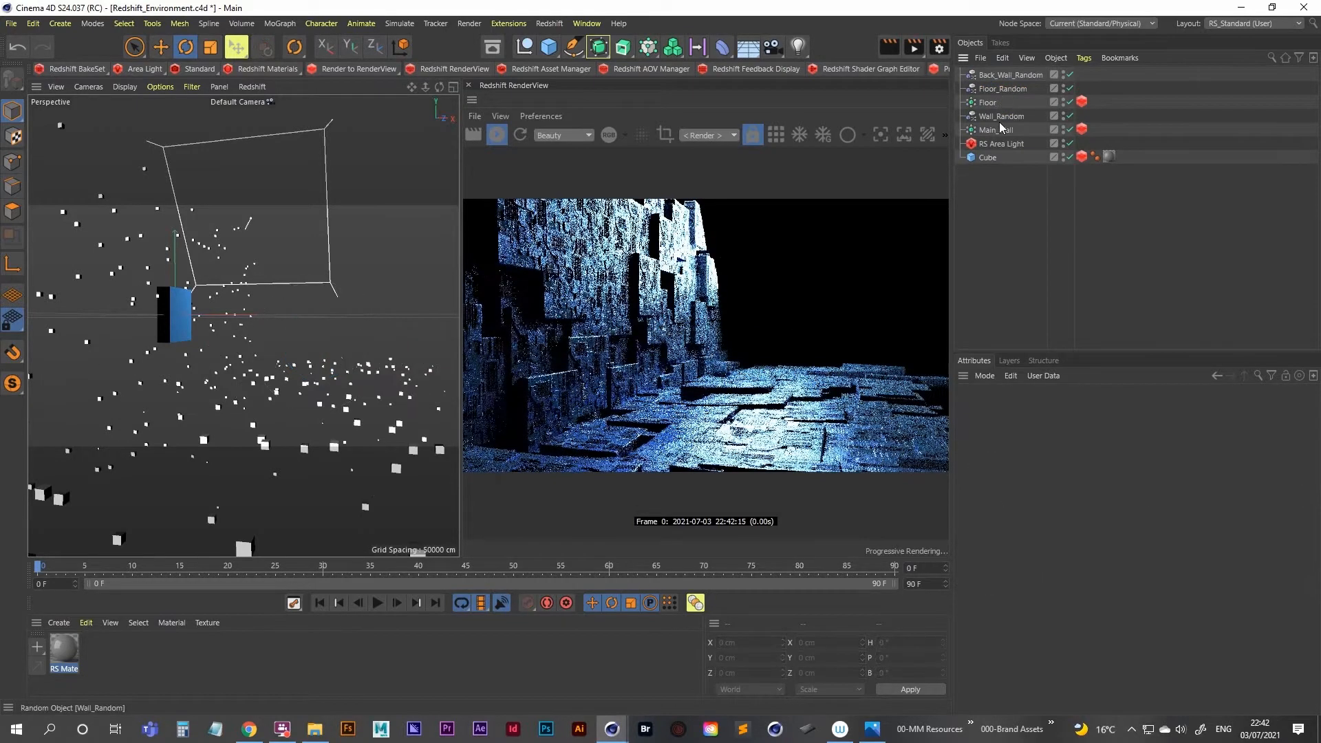
click(998, 129)
drag(1002, 130, 1001, 83)
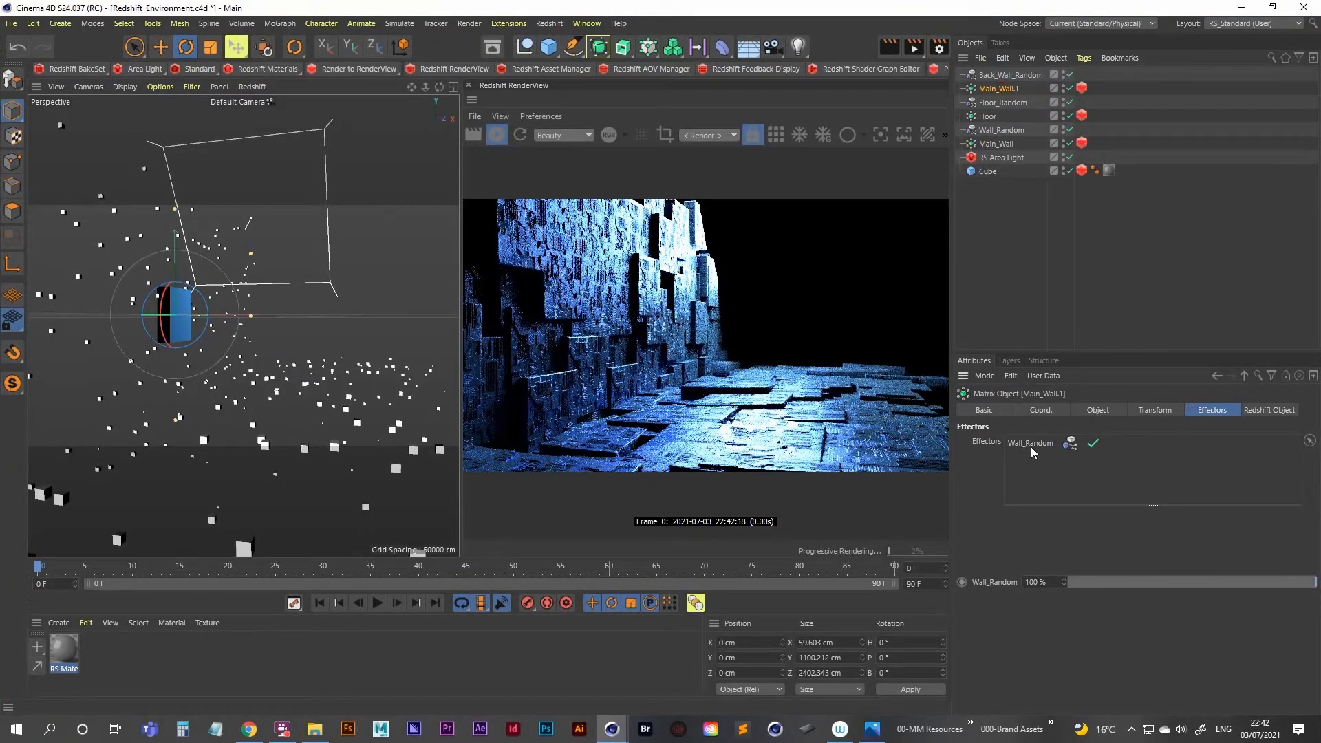
Replace the duplicated wall's Wall_Random effector with Back_Wall_Random and rename the duplicate as Back_Wall
key(Delete)
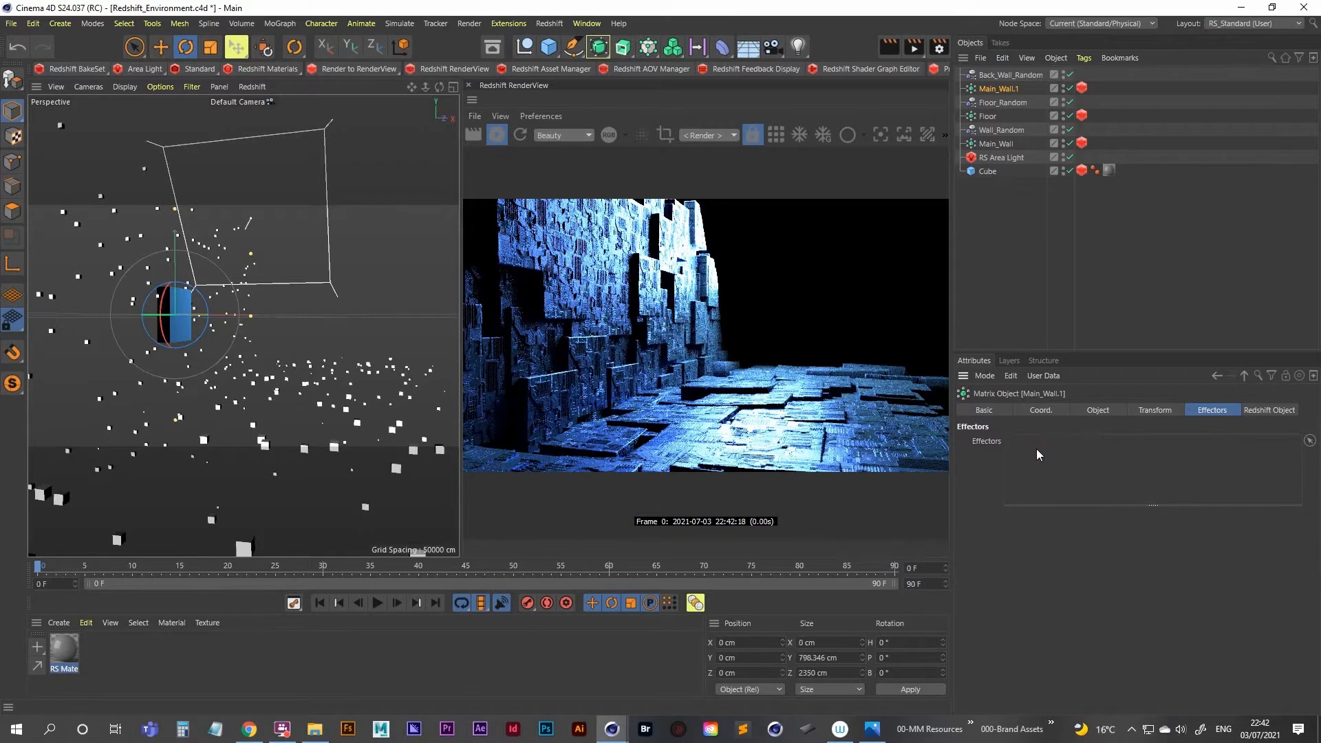
drag(1005, 75, 1049, 451)
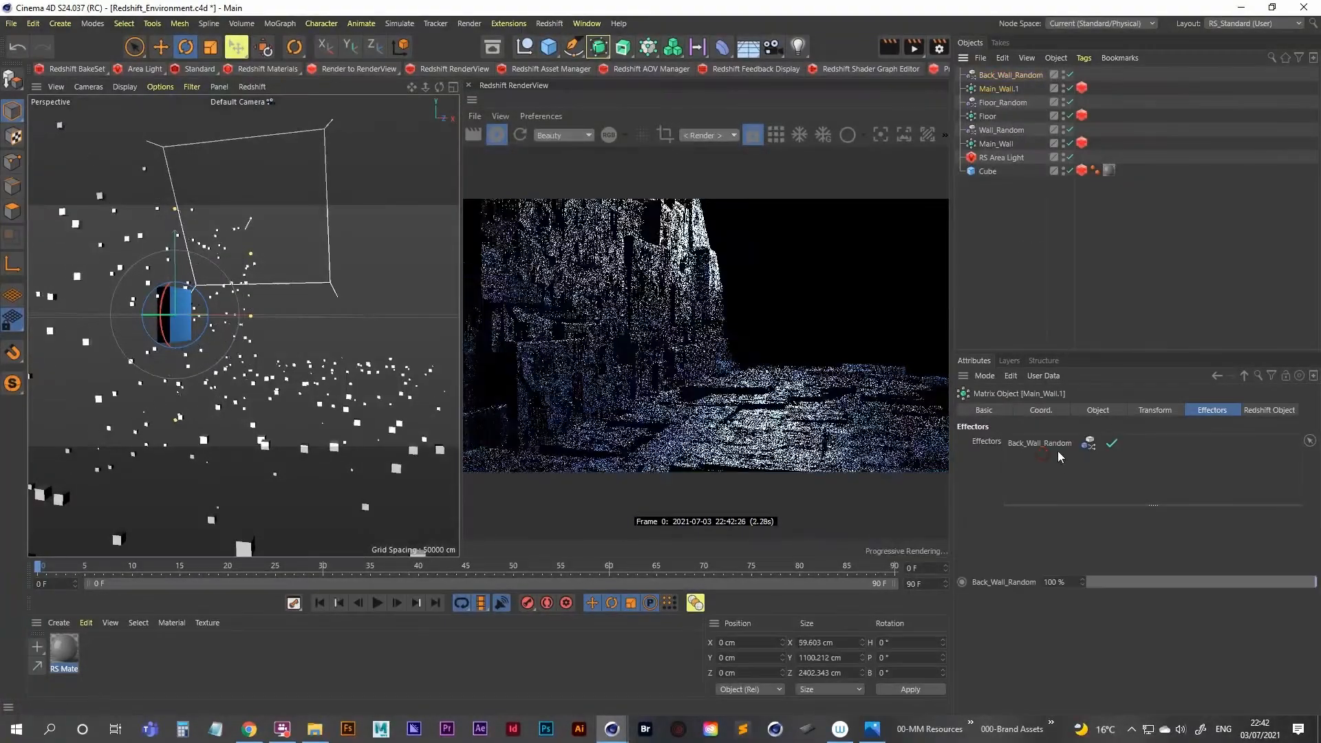
double_click(999, 89)
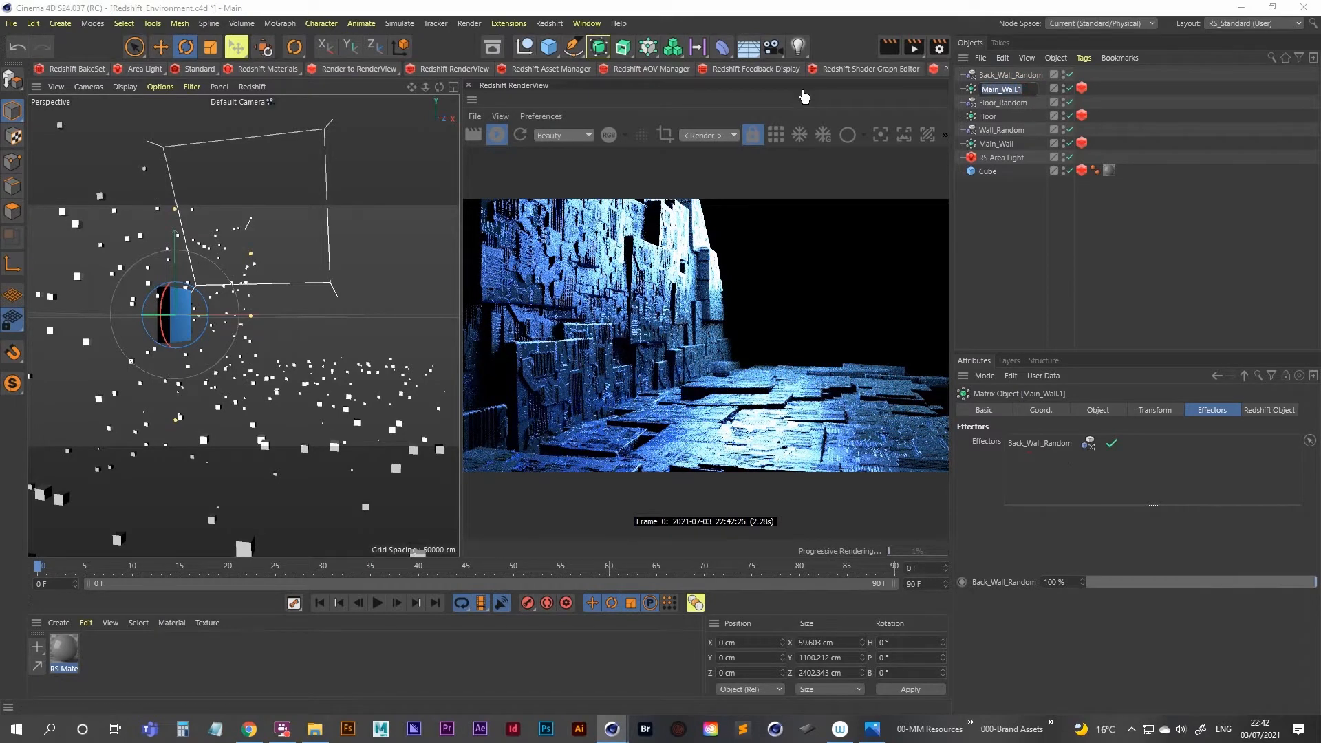
text(Back)
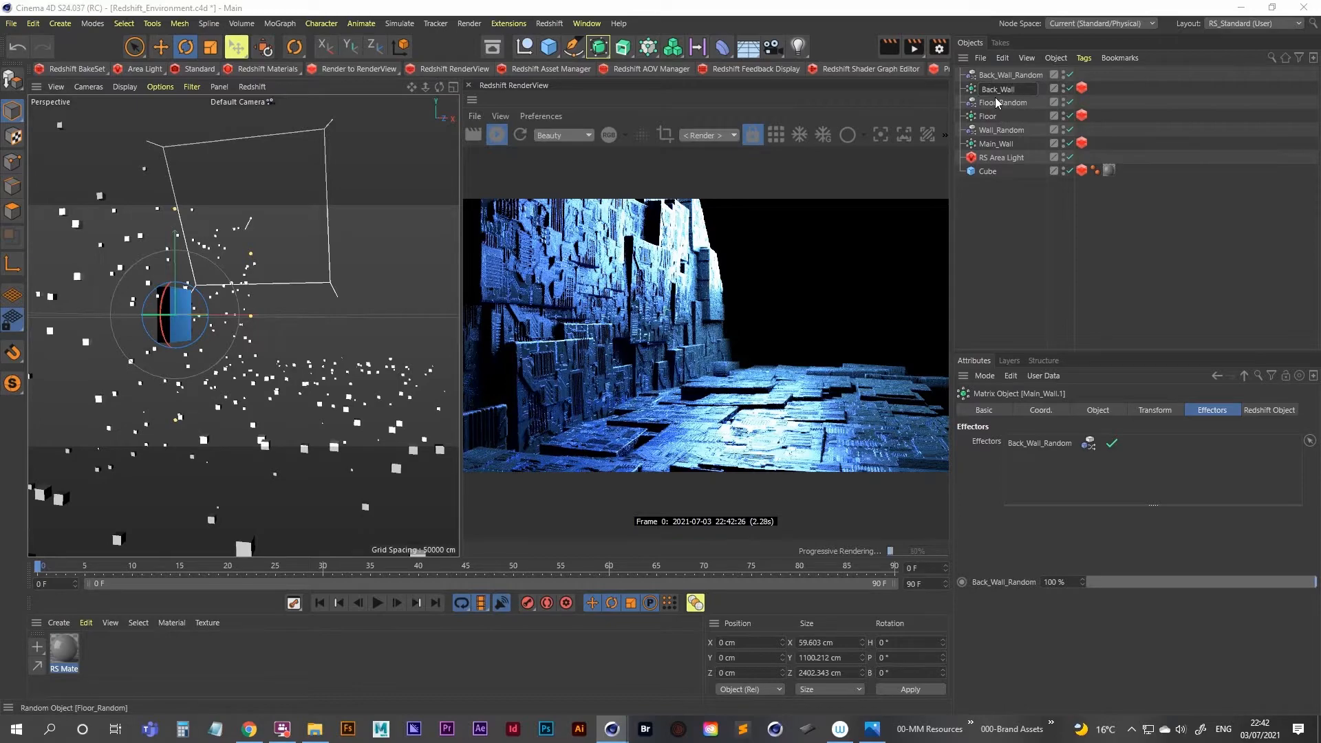
key(Return)
Position Back_Wall at about X 429 cm and Z 1096 cm, turned to a heading of -90°, so it closes the scene's far end
click(204, 273)
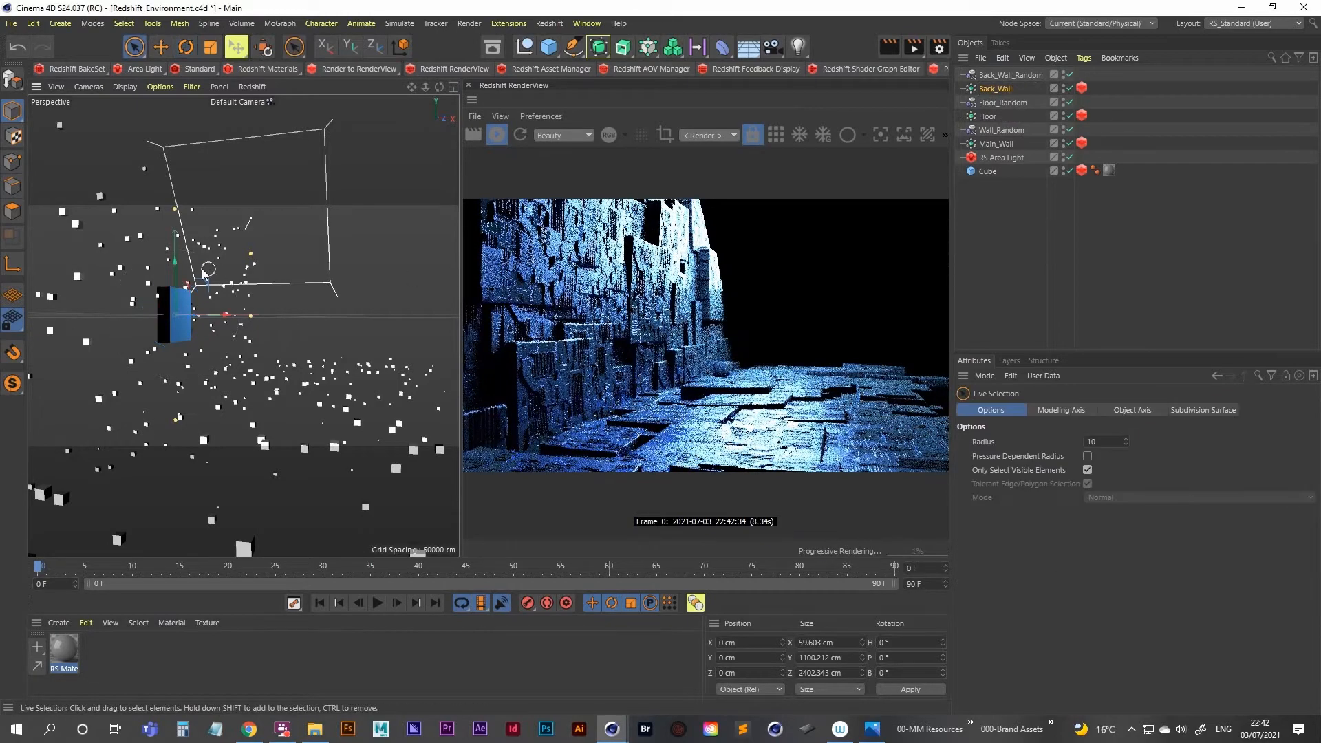
drag(217, 326, 335, 326)
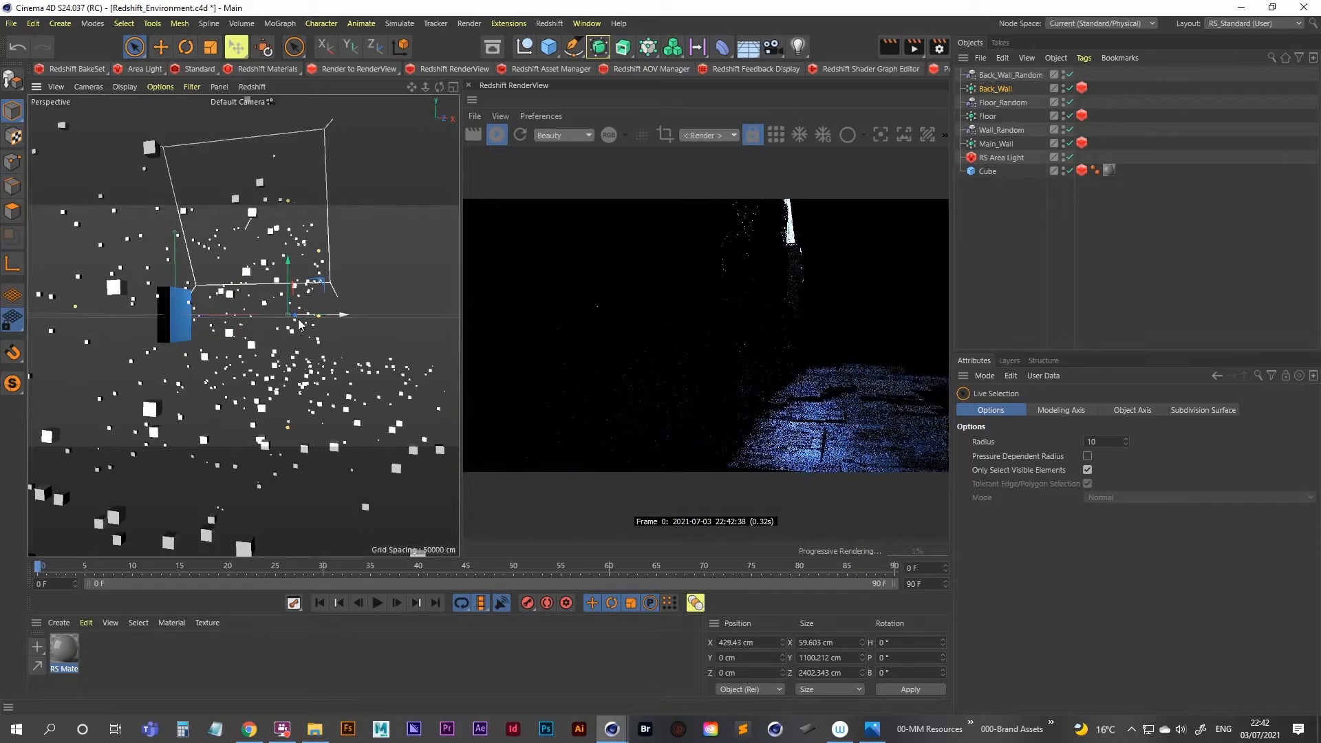
key(r)
drag(302, 317, 154, 314)
key(space)
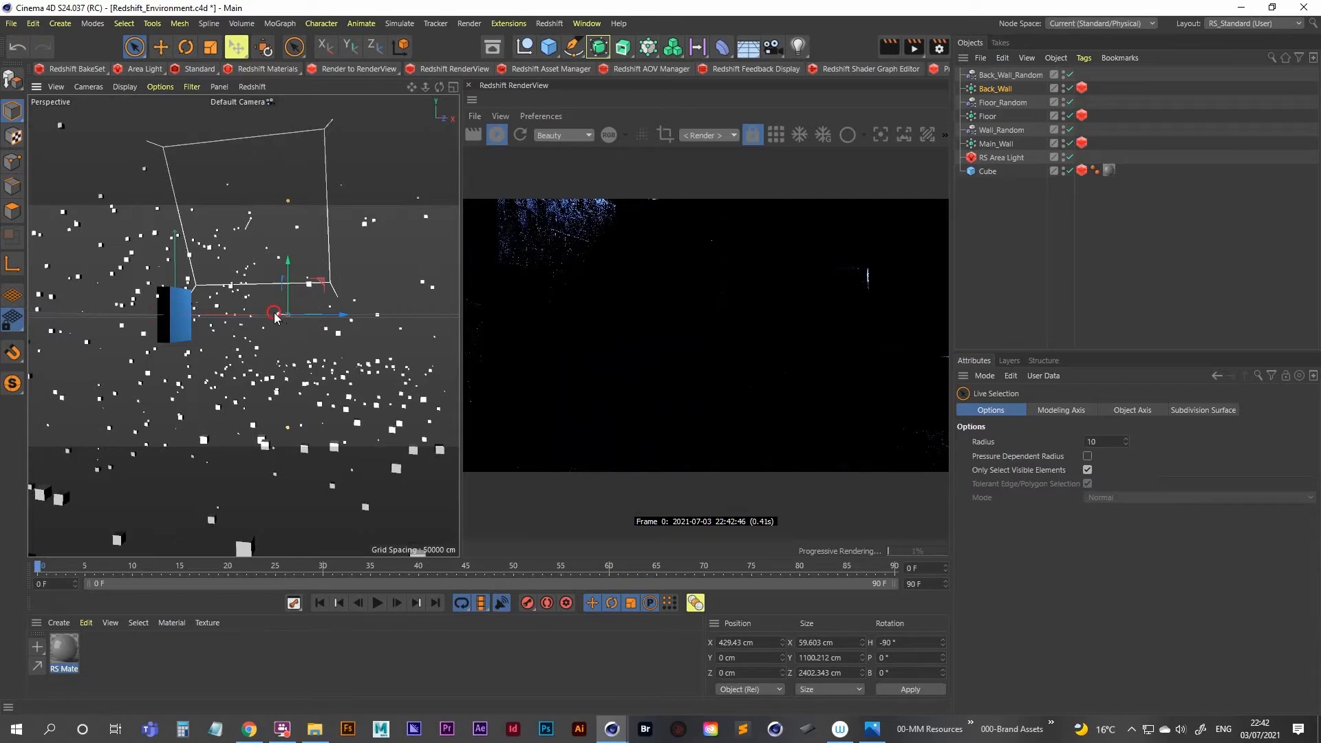
drag(274, 316, 310, 317)
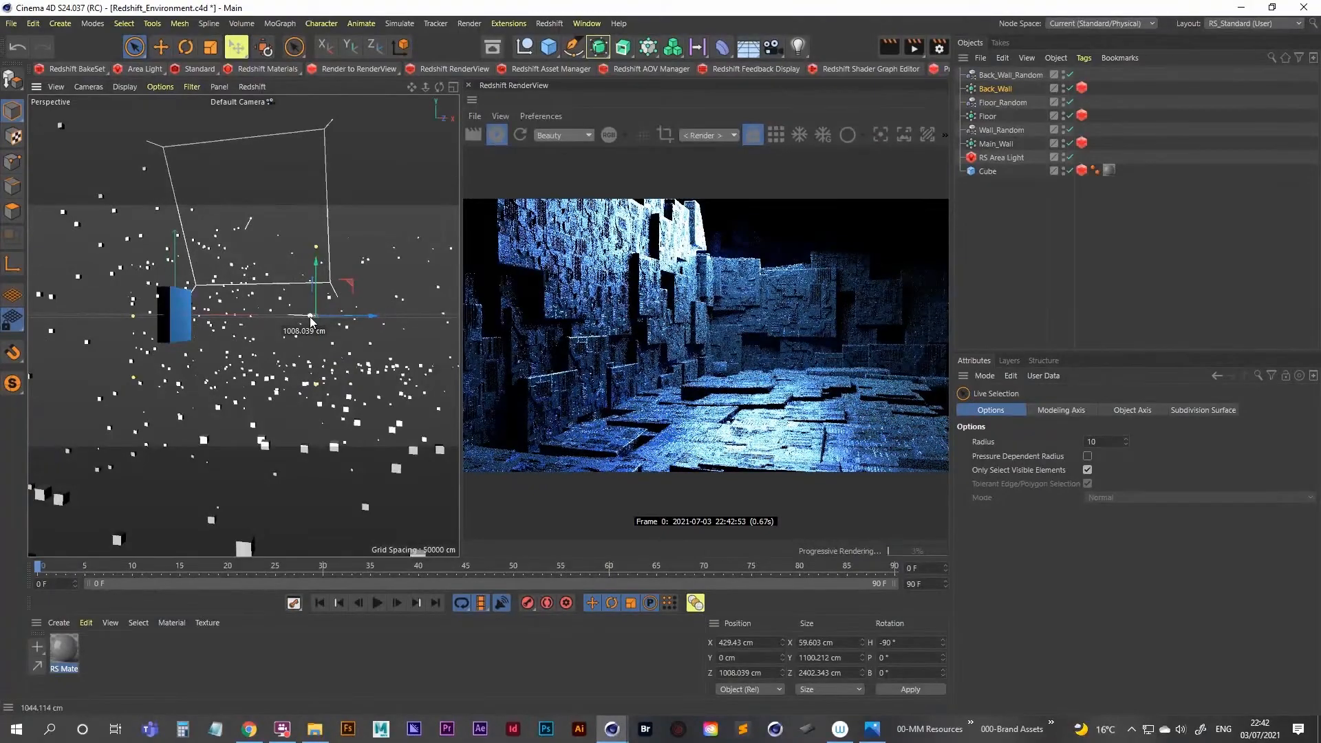
drag(309, 316, 312, 315)
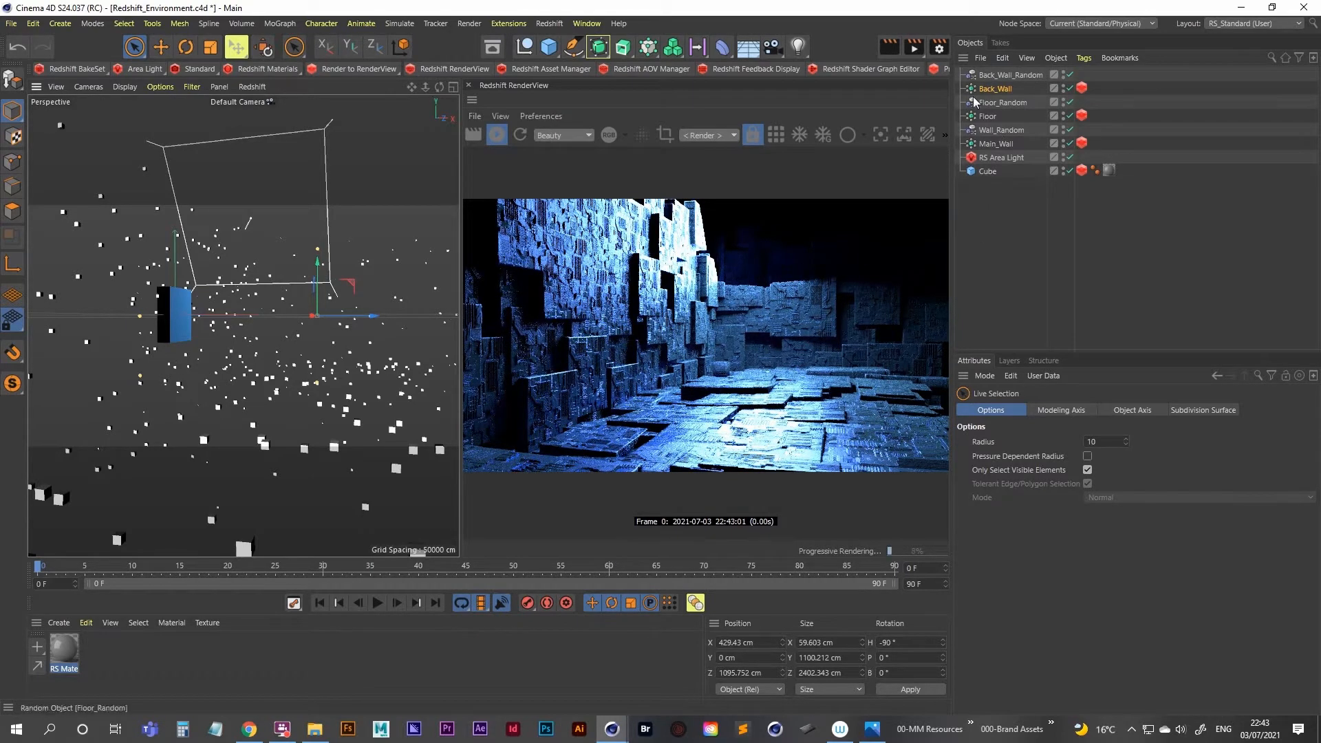
Move the RS Area Light to about X 1127 cm and rotate it to about H -49°, P -156°, B -25°
click(1004, 158)
alt+drag(289, 317, 385, 199)
alt+drag(220, 254, 290, 282)
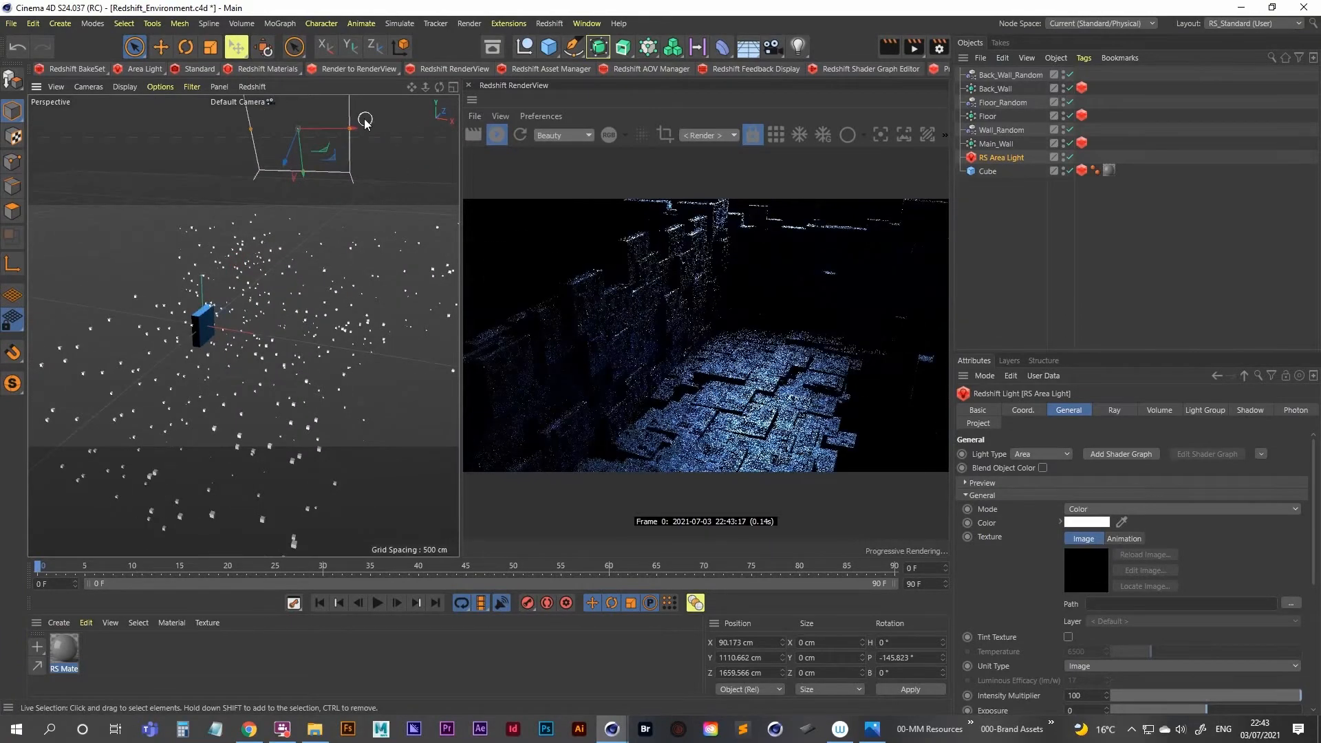
drag(352, 128, 503, 139)
mouse_move(251, 288)
alt+mouse_down()
mouse_move(234, 301)
mouse_move(262, 330)
mouse_move(240, 283)
mouse_move(250, 413)
mouse_move(220, 331)
mouse_move(274, 345)
mouse_move(214, 330)
mouse_move(287, 325)
mouse_move(322, 285)
mouse_move(242, 294)
alt+mouse_up()
key(r)
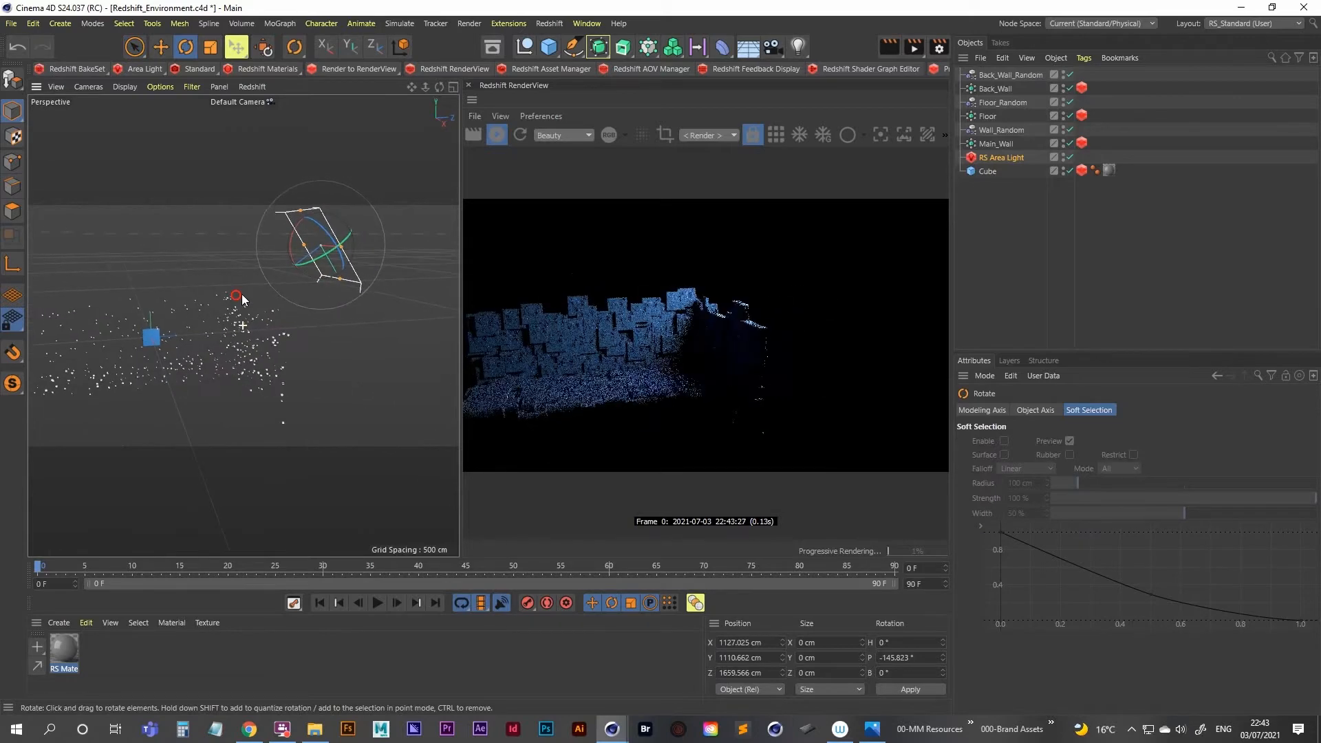
drag(313, 266, 296, 267)
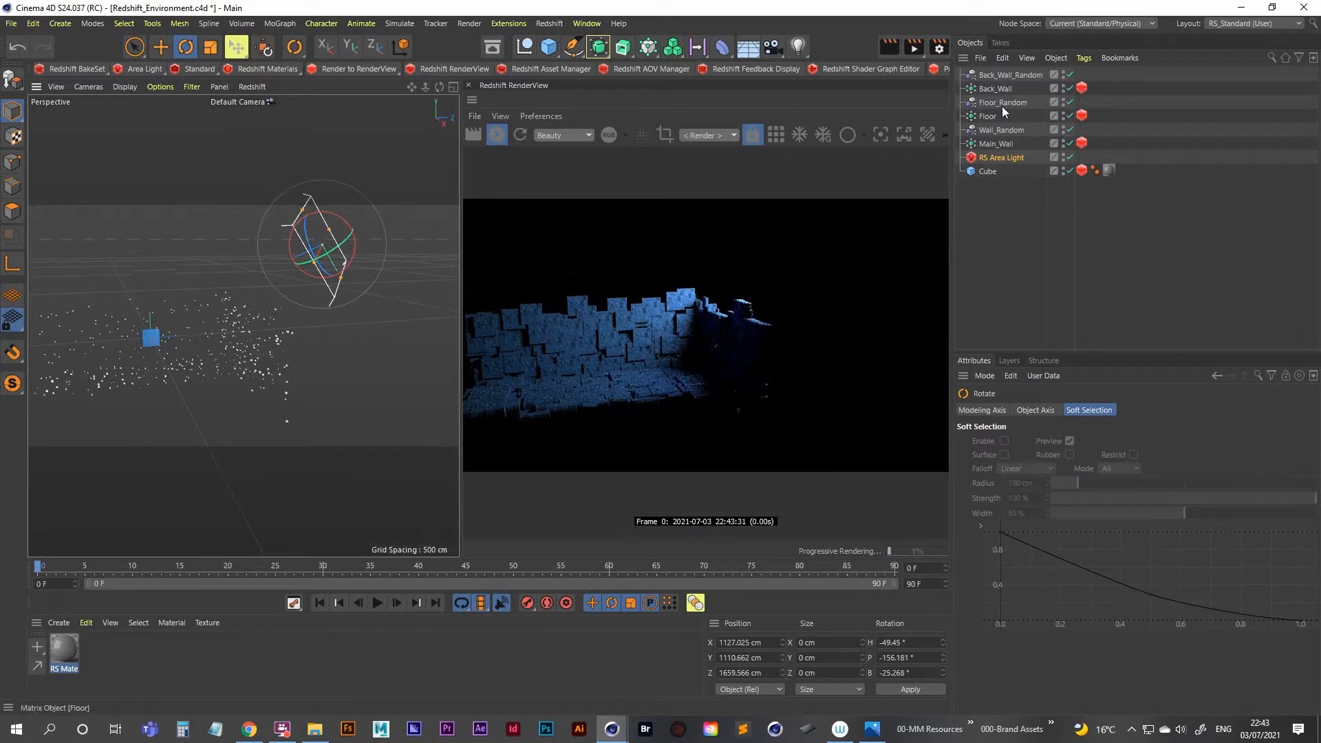
Move Back_Wall farther back to about Z 1793 cm and check the wall arrangement in the render
click(1002, 76)
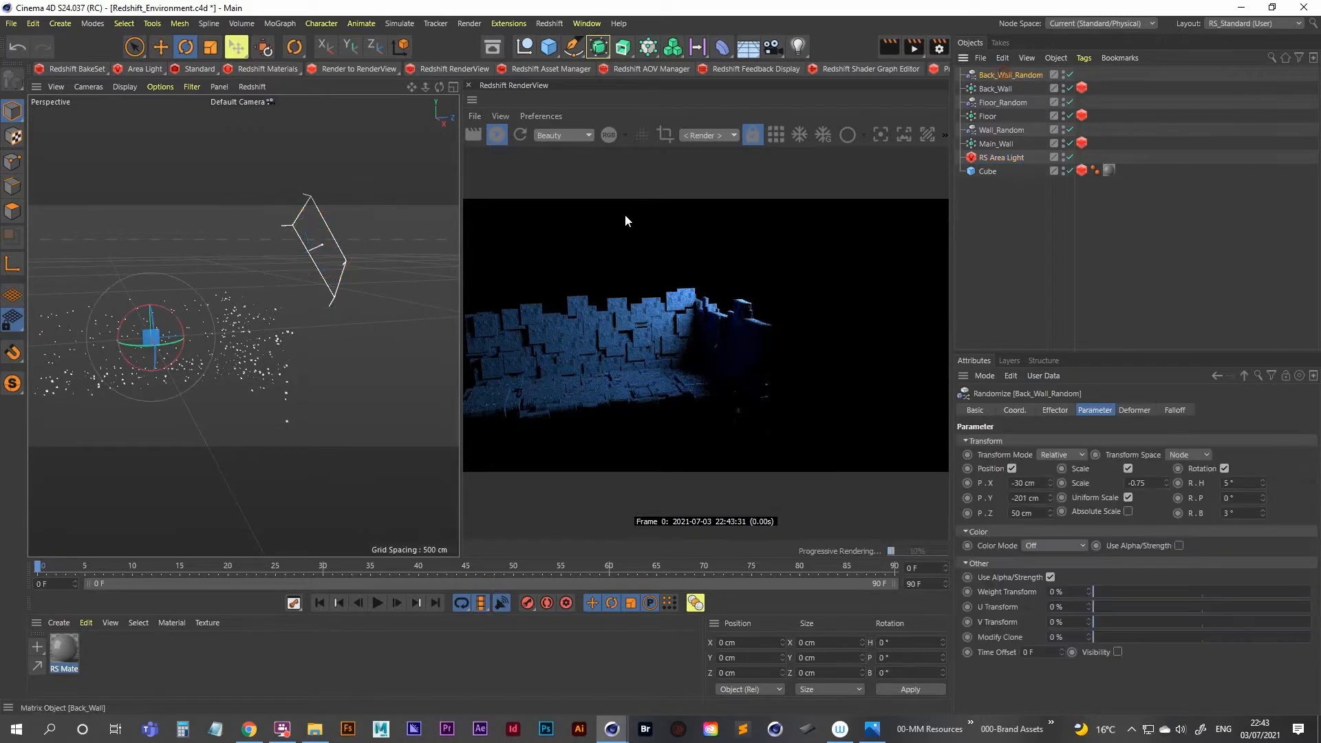
click(995, 89)
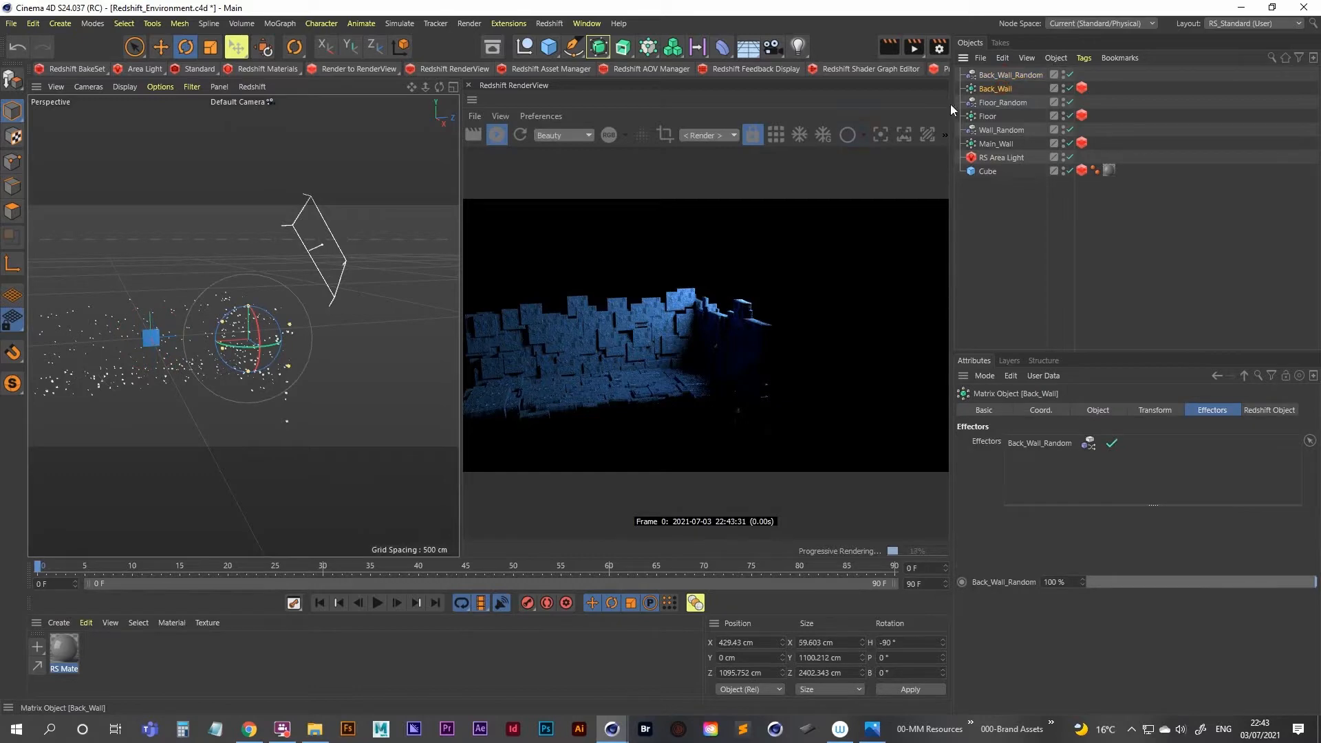
key(space)
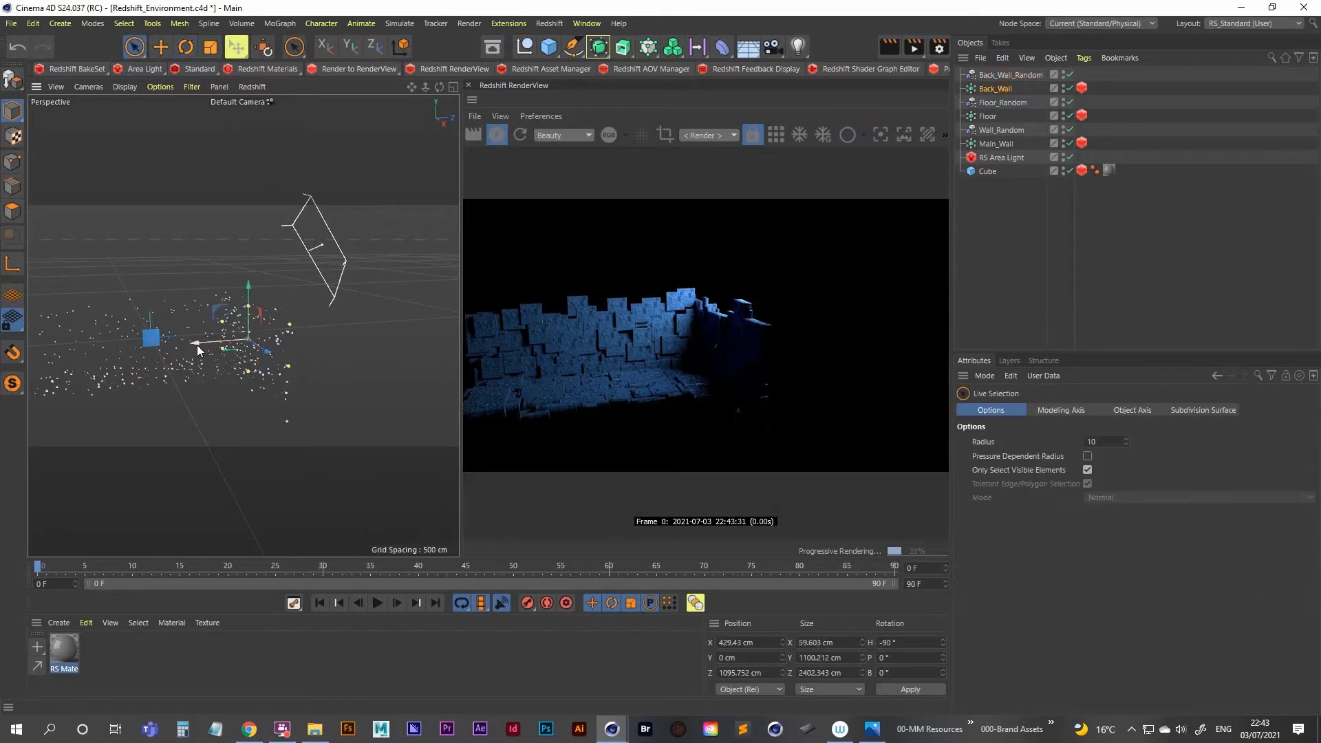
drag(196, 345, 252, 336)
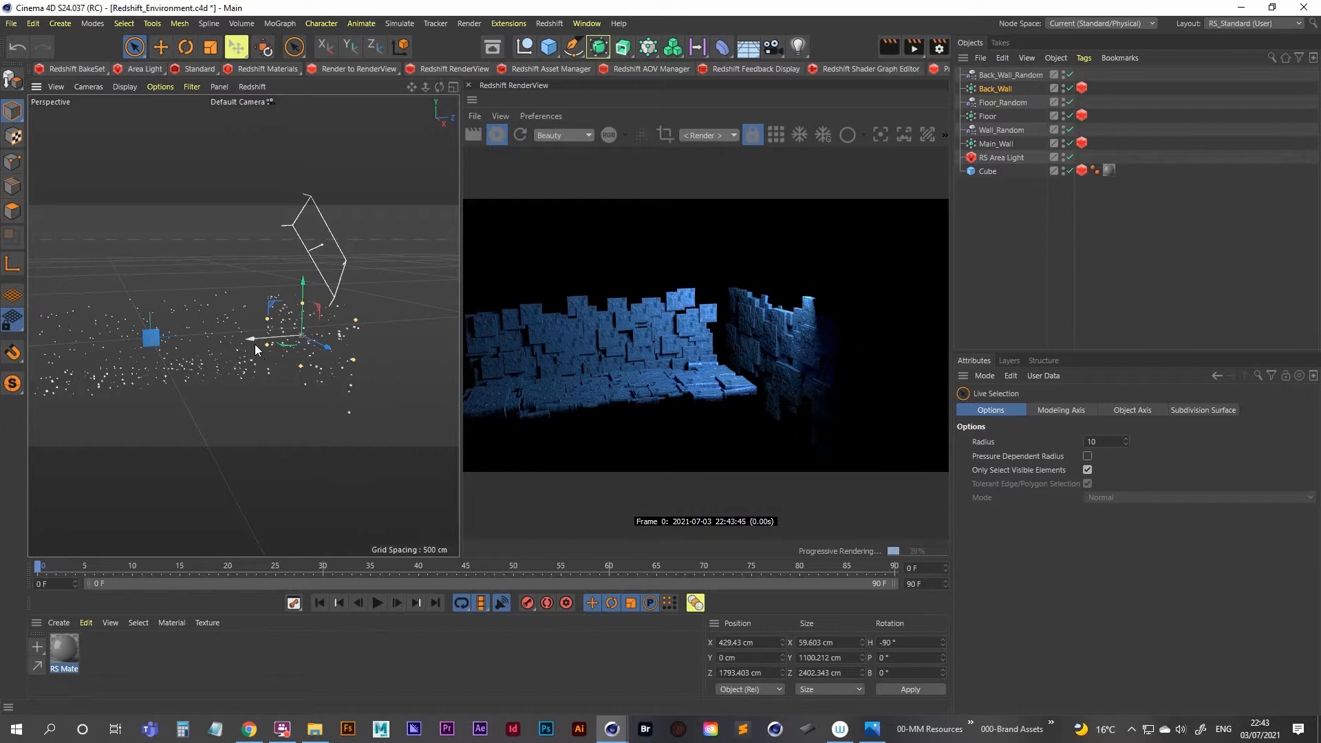
scroll(255, 344, down, 3)
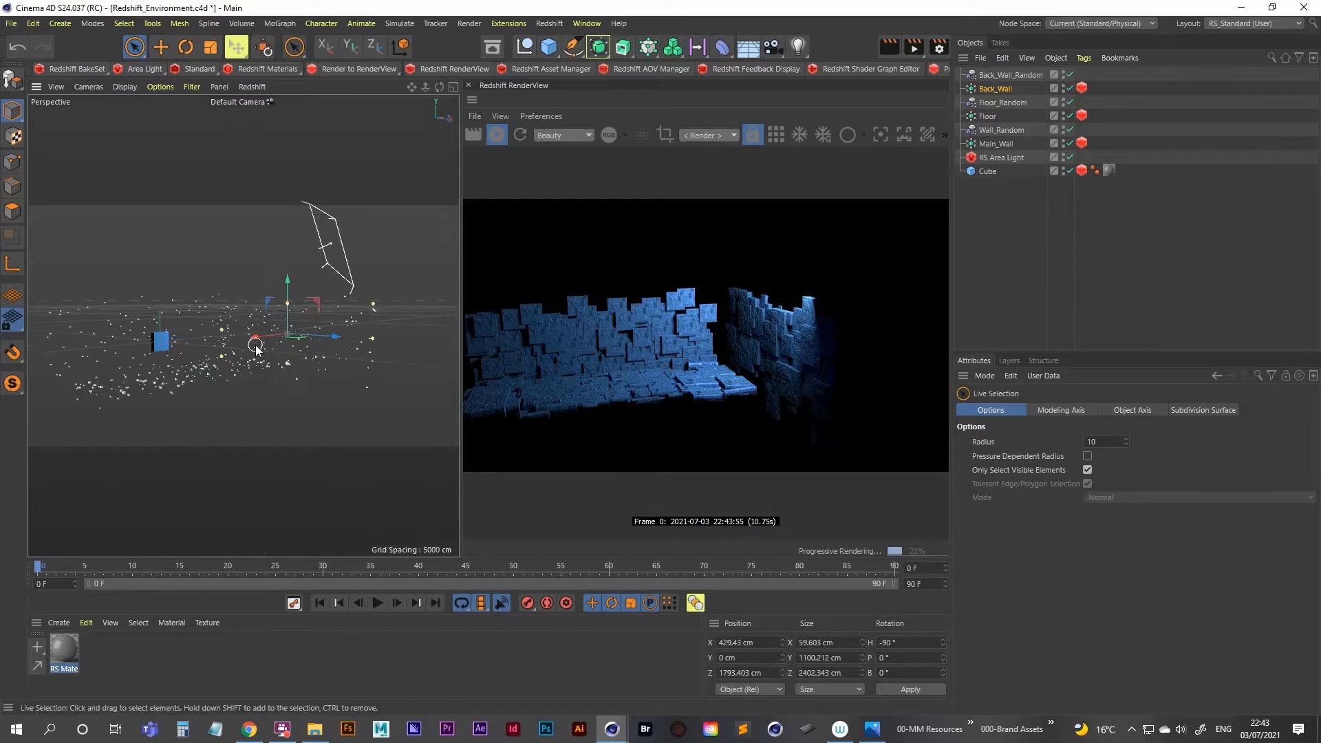
scroll(254, 345, up, 3)
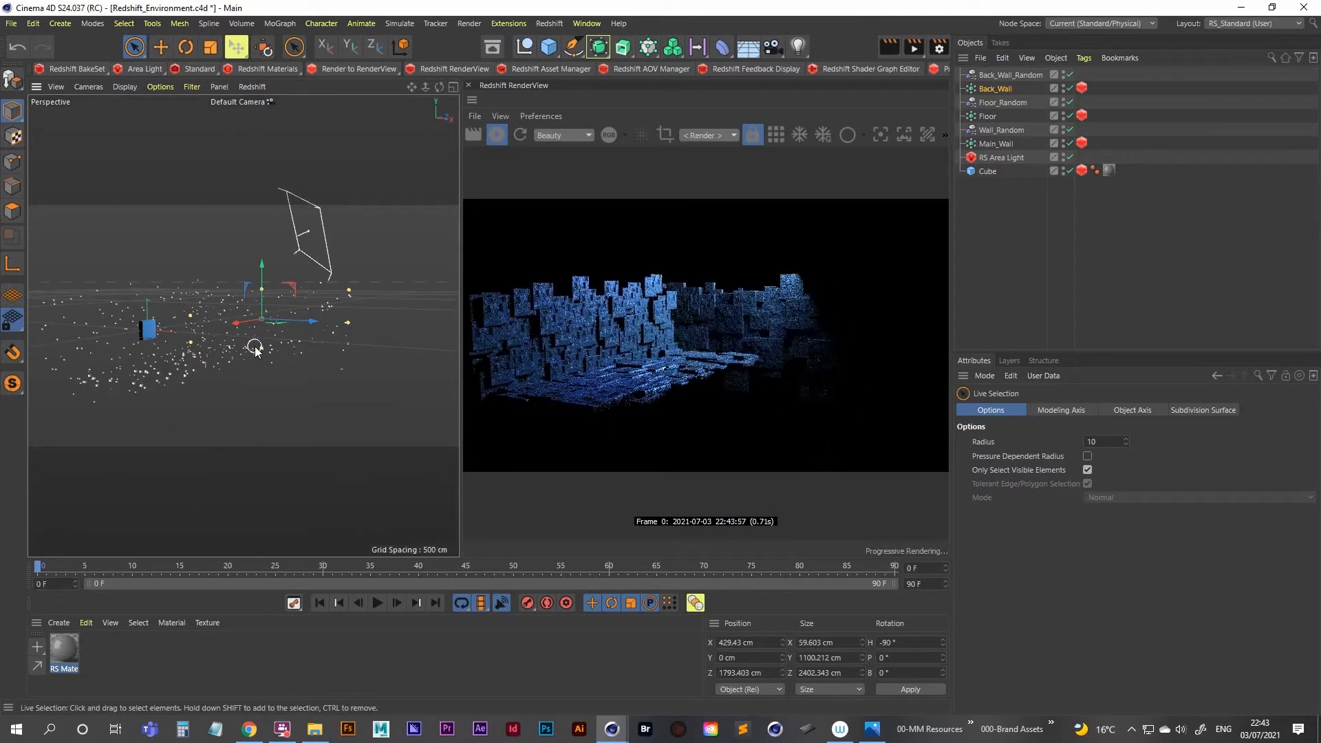
alt+drag(254, 347, 257, 352)
scroll(255, 352, up, 4)
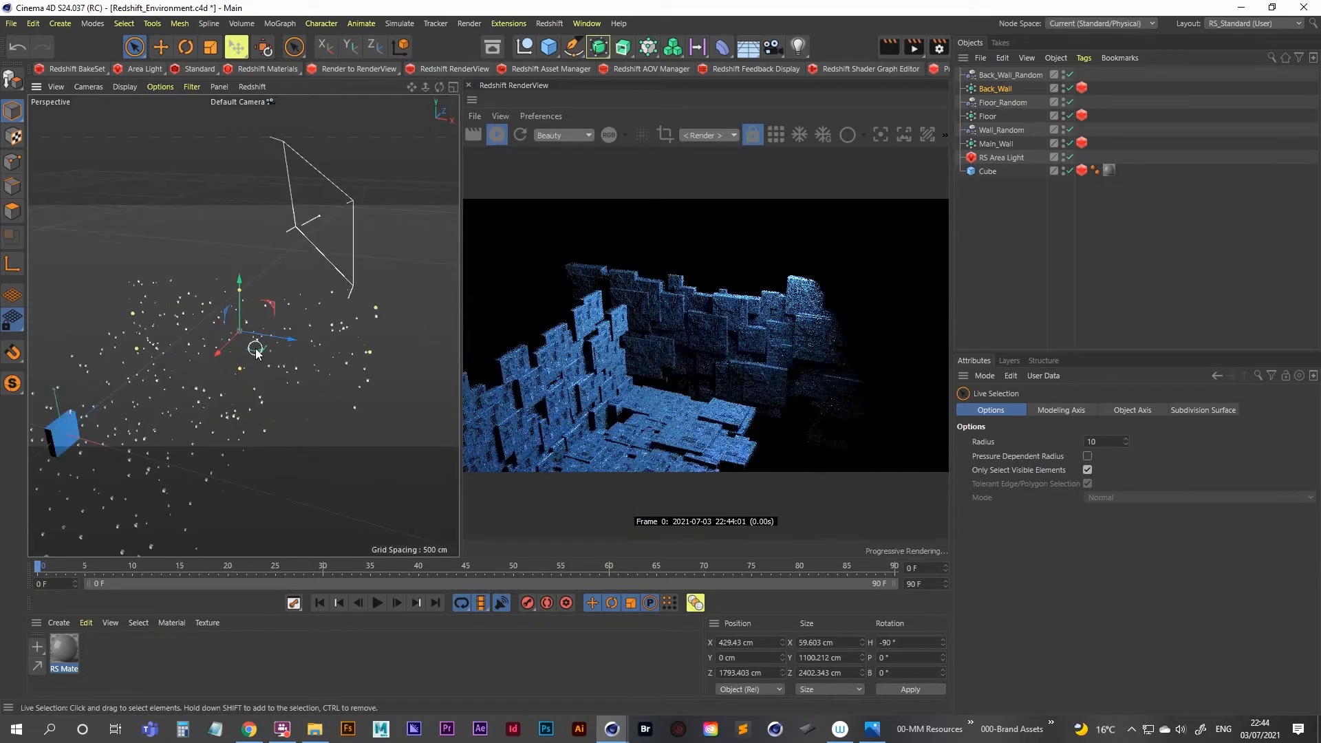
alt+drag(255, 351, 253, 352)
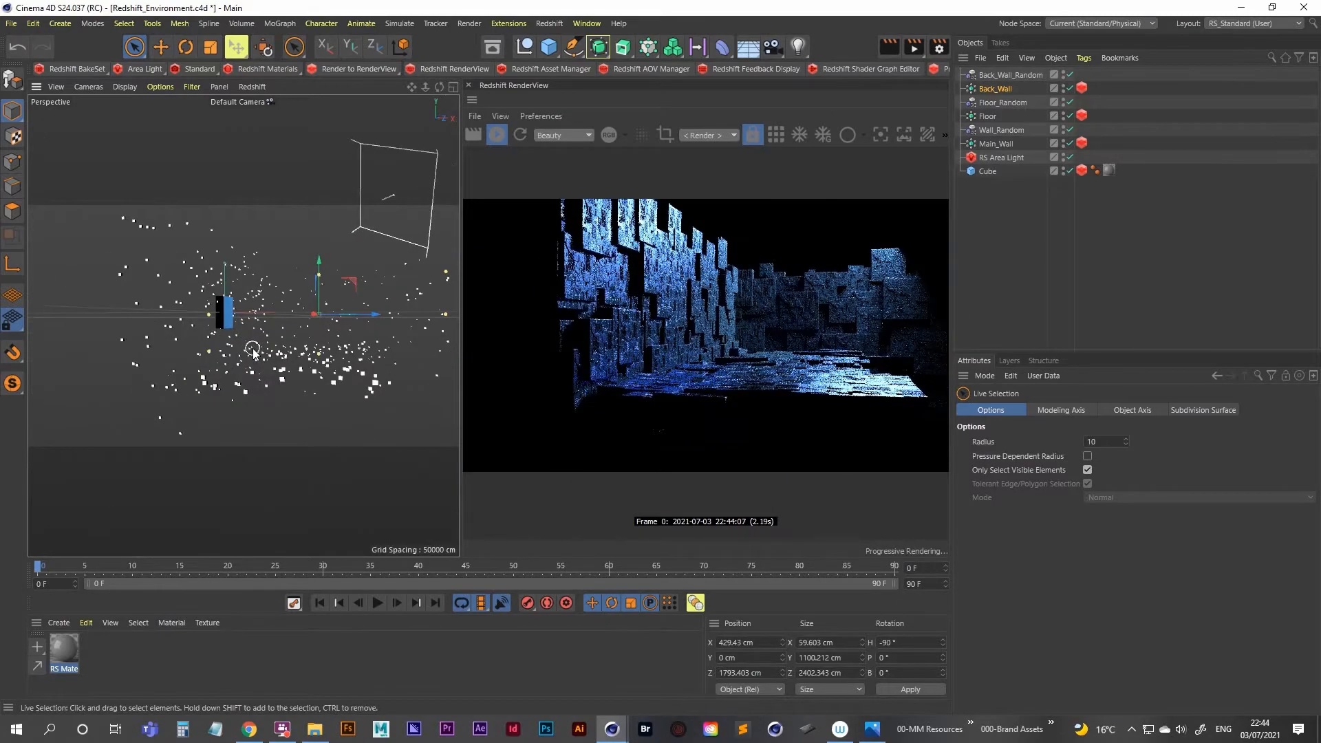
scroll(253, 352, up, 3)
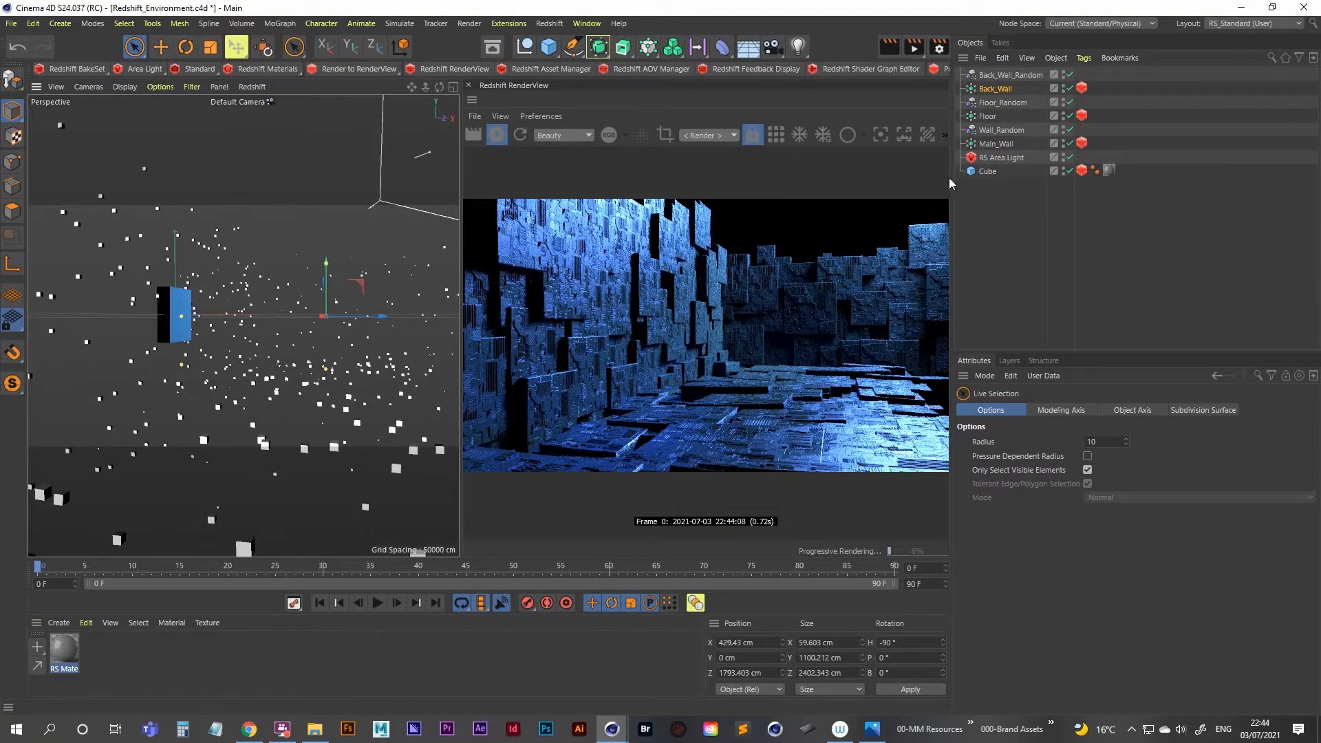
Set the Back_Wall_Random effector's pitch rotation to 117° and its Y position offset to 40 cm
click(1018, 75)
click(1175, 410)
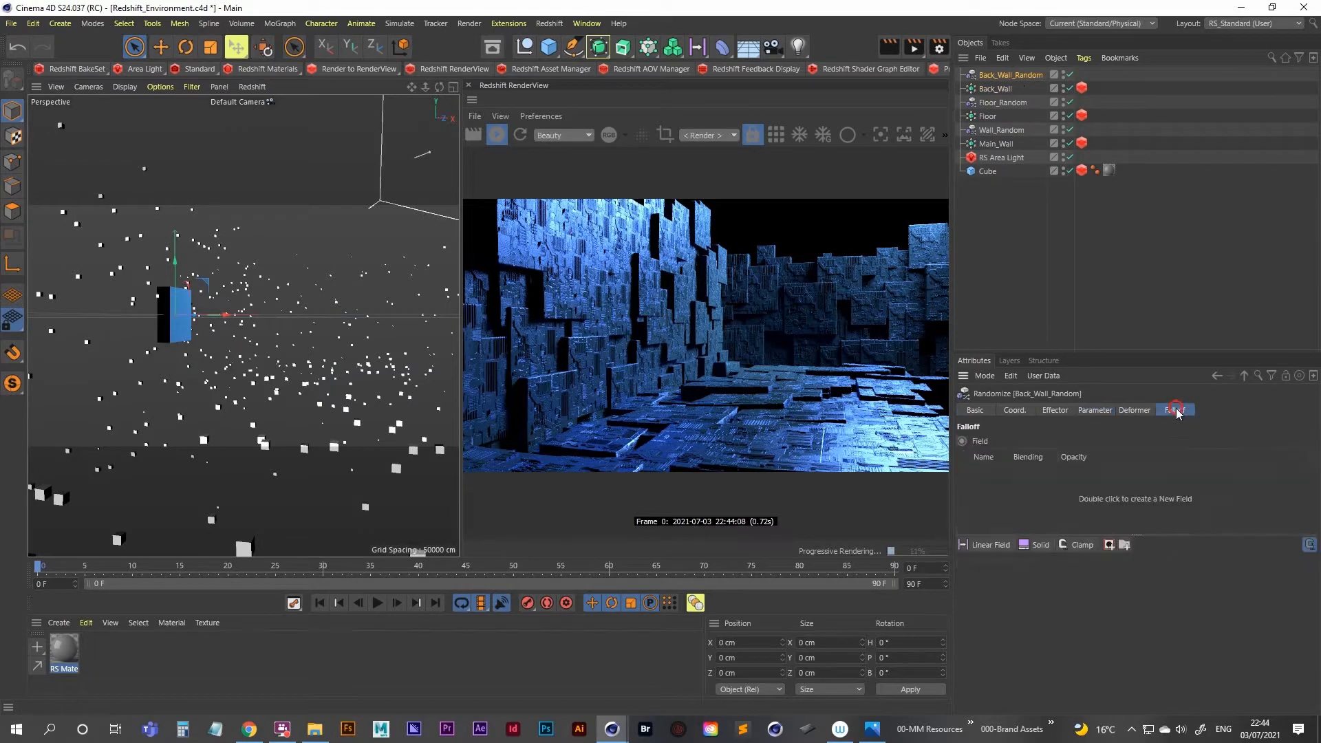
click(1095, 411)
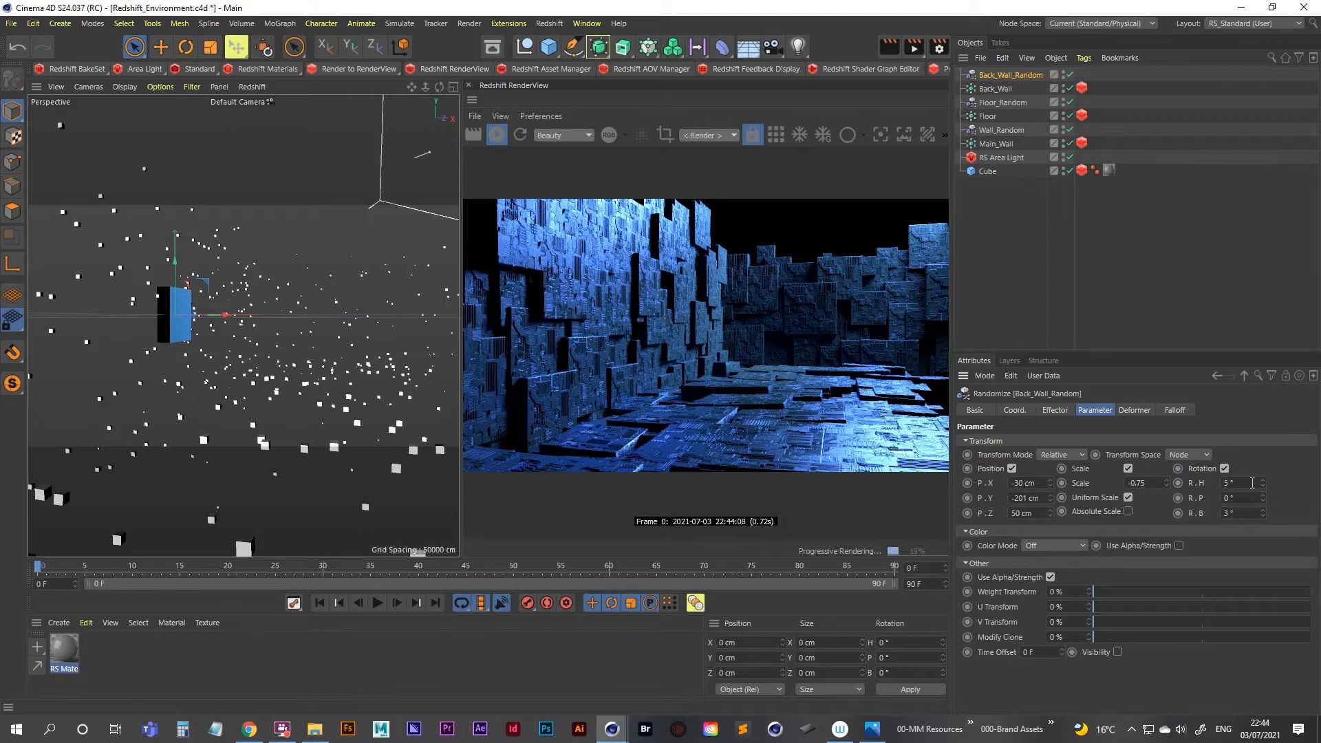
drag(1264, 481, 1265, 393)
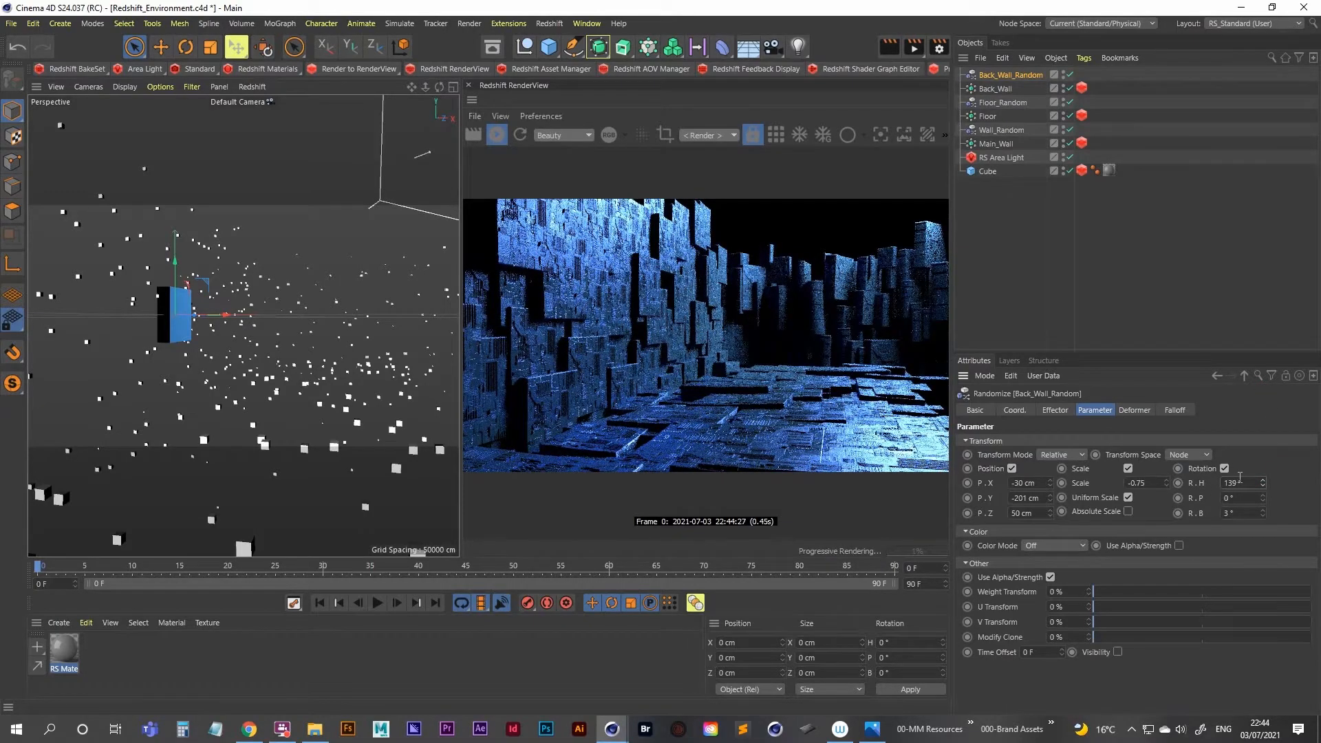
click(1263, 497)
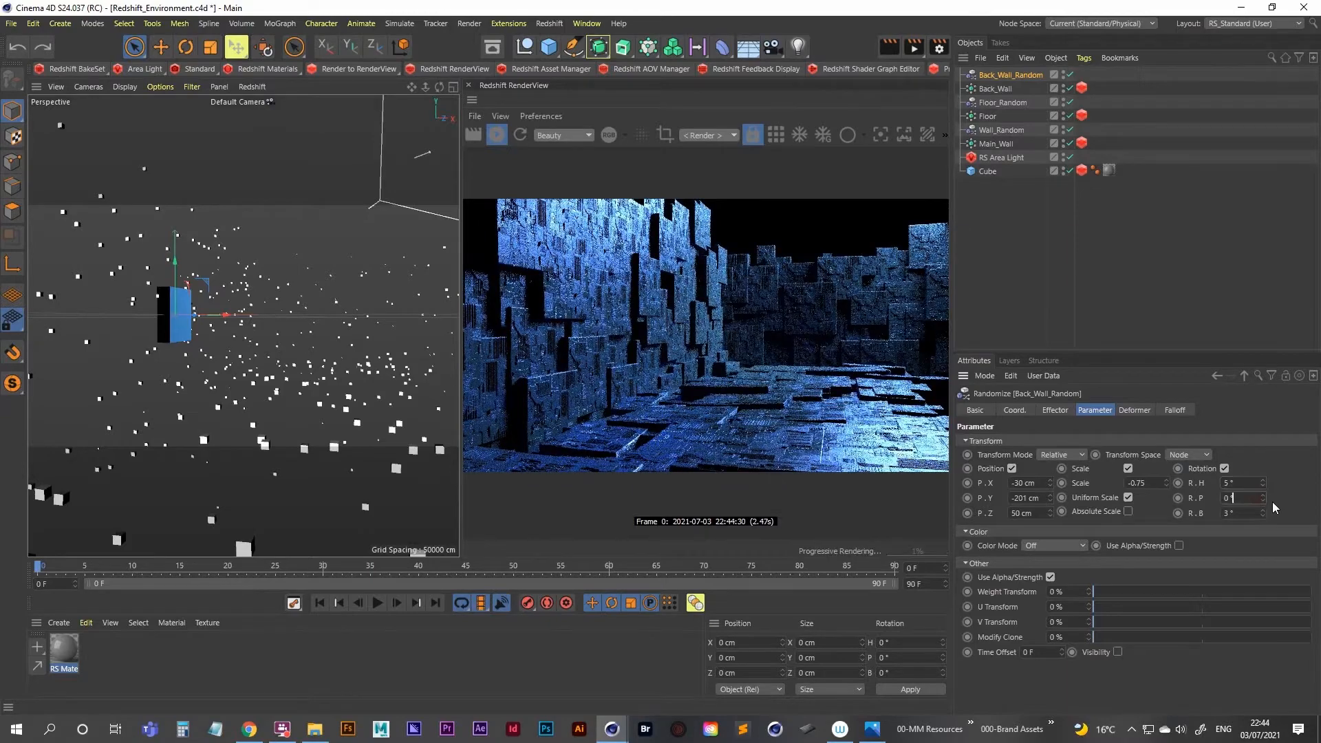
drag(1264, 500, 1252, 422)
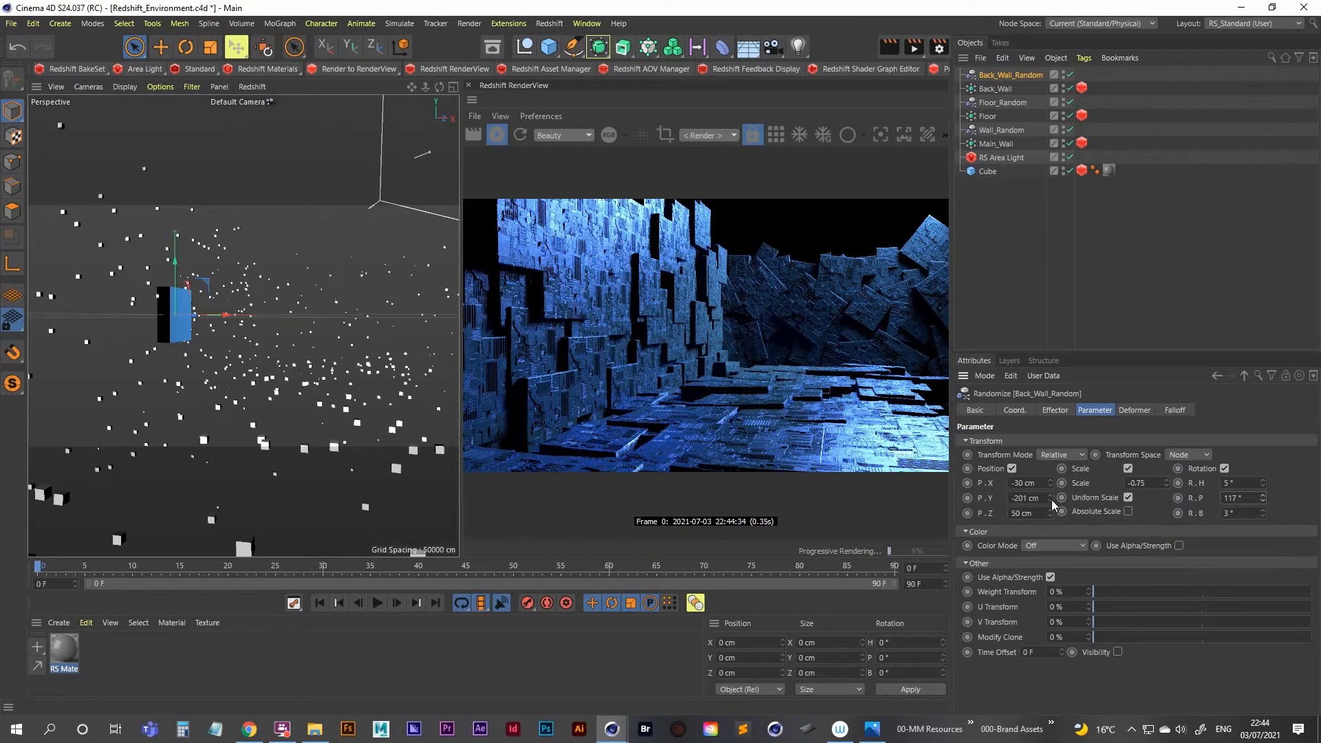
drag(1050, 498, 1050, 333)
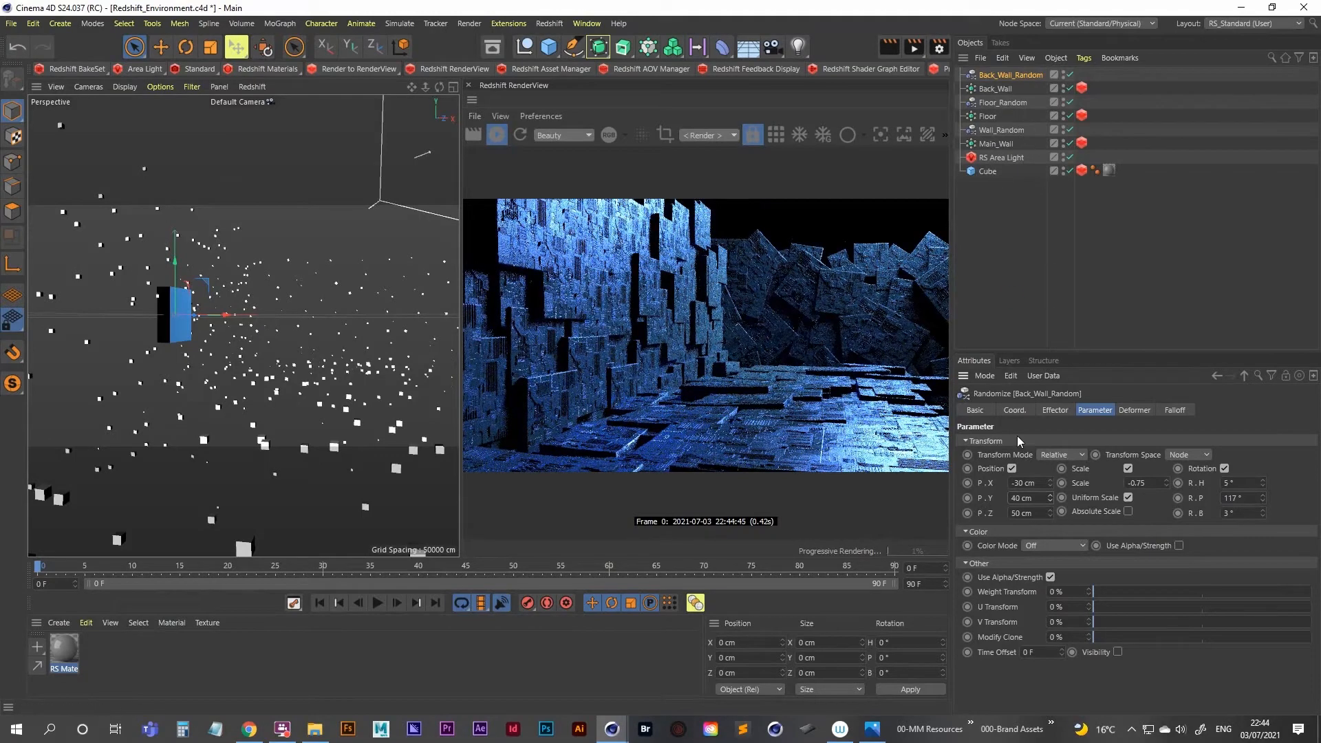
Set the Back_Wall matrix's count height to 11 and count width to 23
click(996, 89)
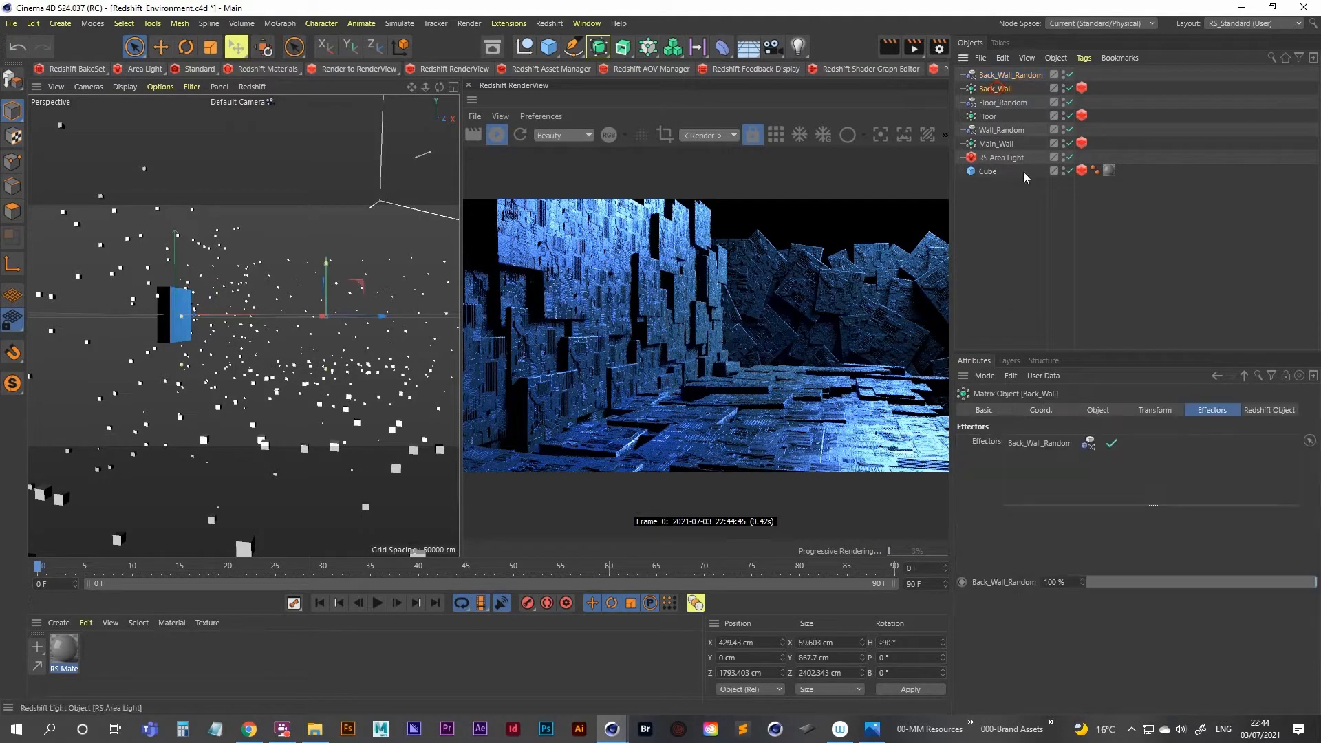
click(1100, 411)
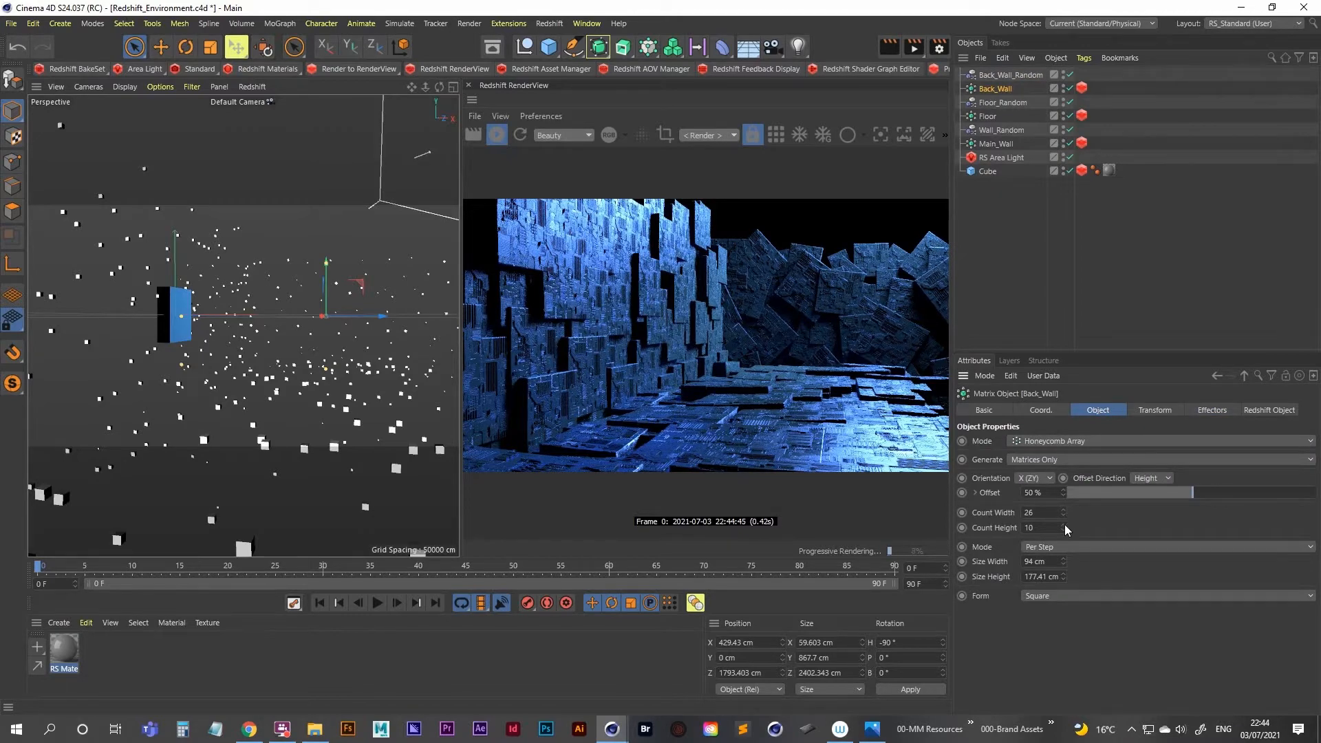
drag(1063, 527, 1068, 527)
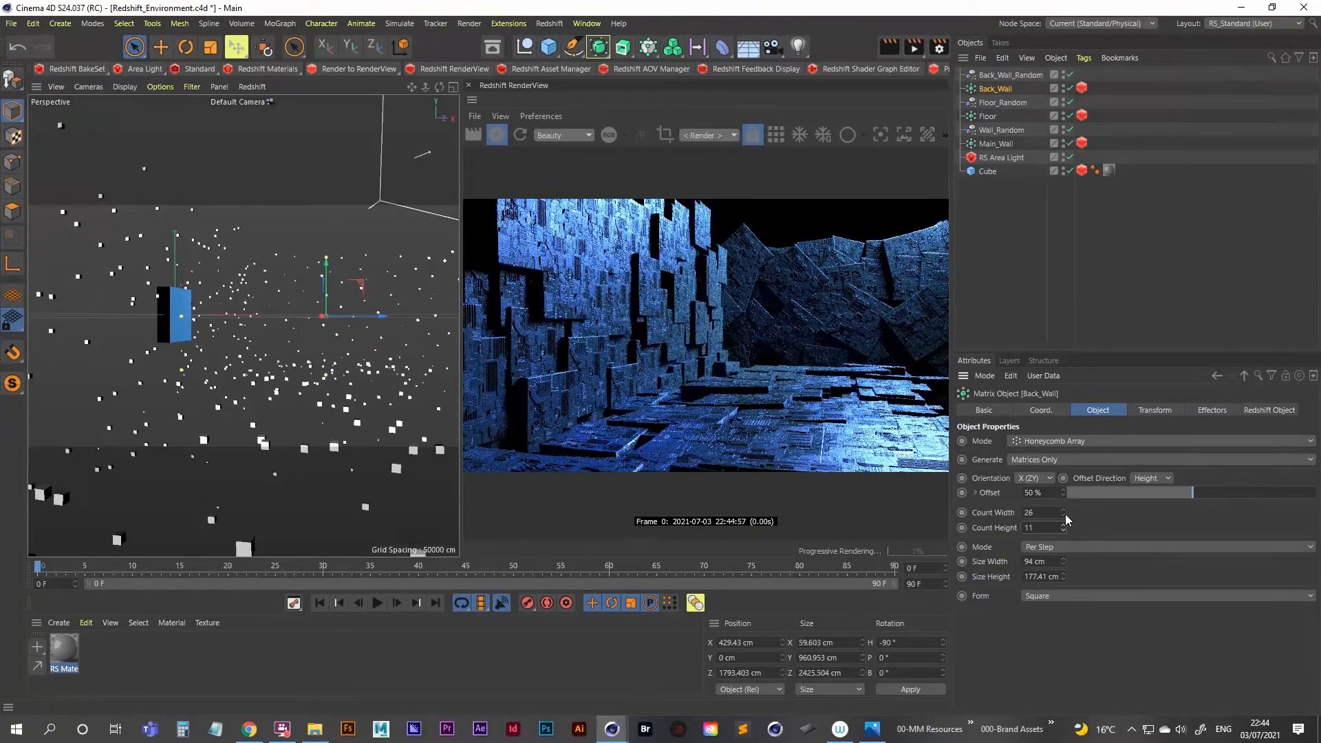
mouse_move(1064, 513)
mouse_down()
mouse_move(1064, 526)
mouse_move(1066, 514)
mouse_up()
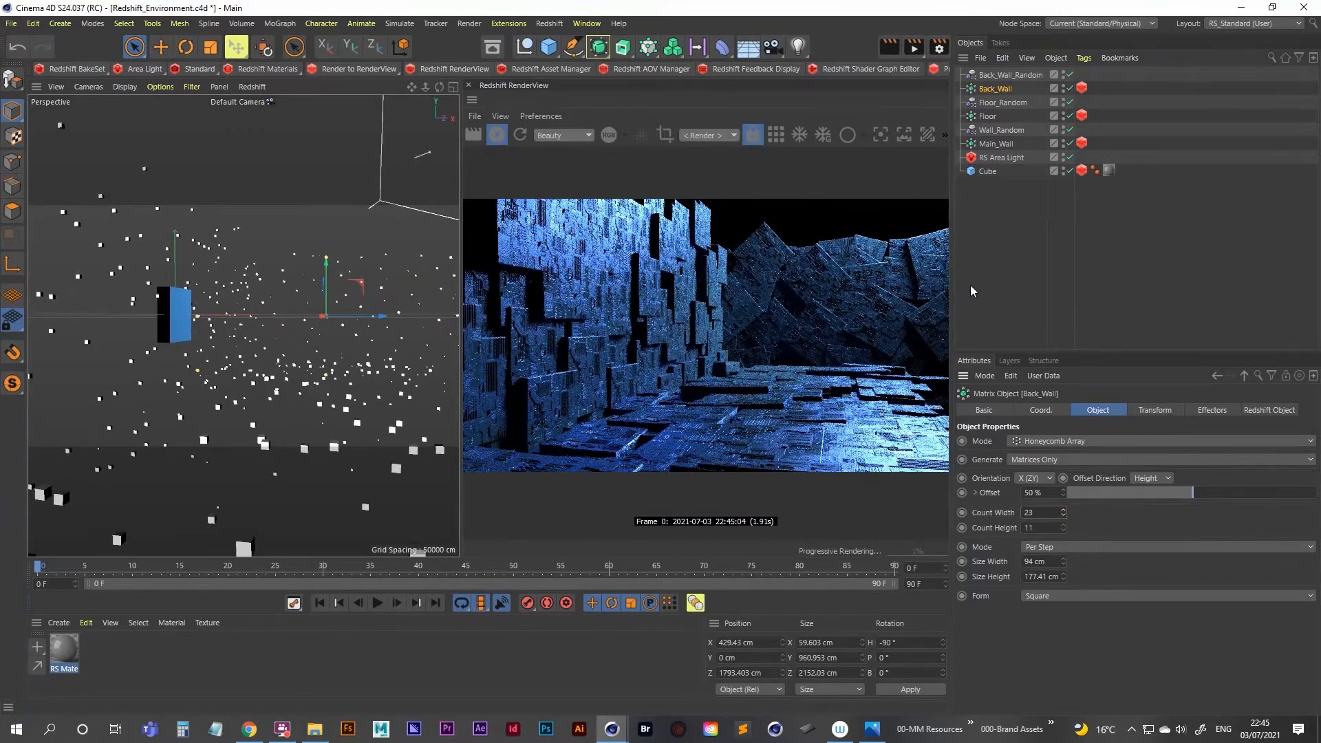
Increase the Back_Wall matrix's height spacing per step to 427.41 cm
click(1006, 75)
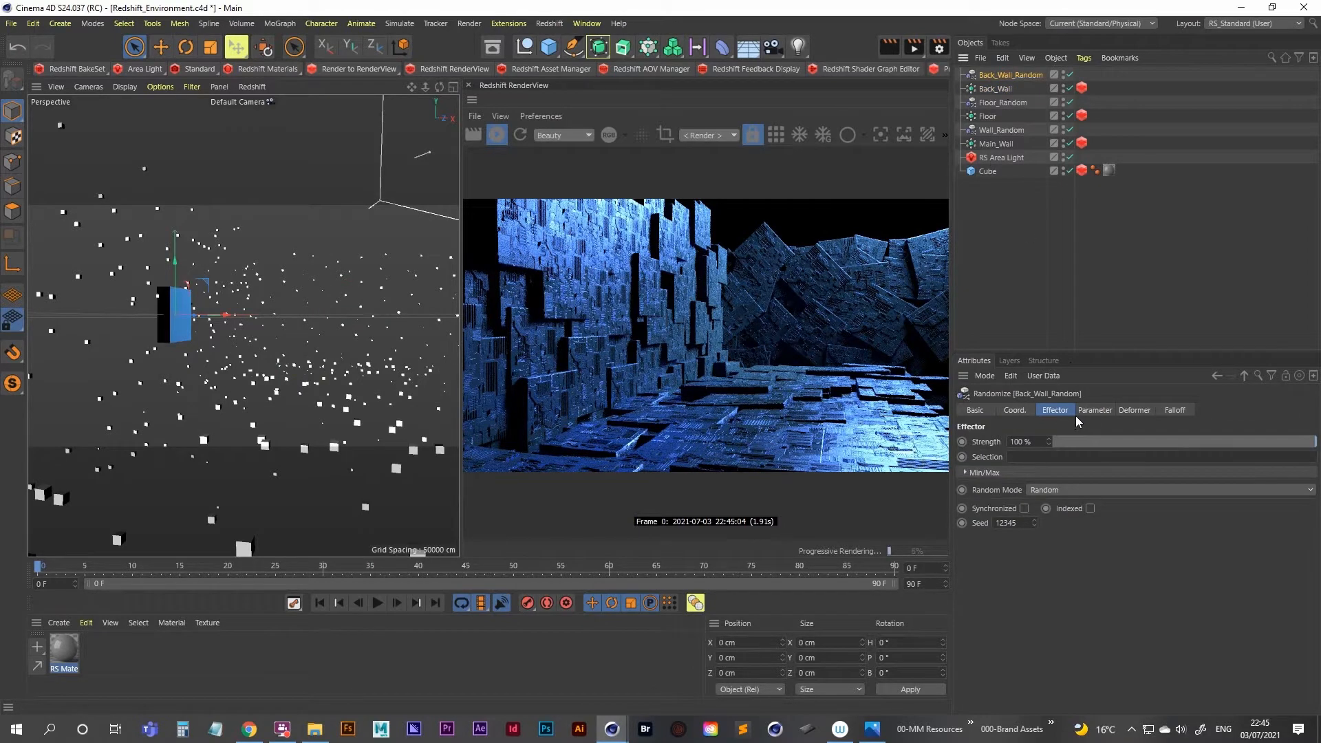
click(1000, 88)
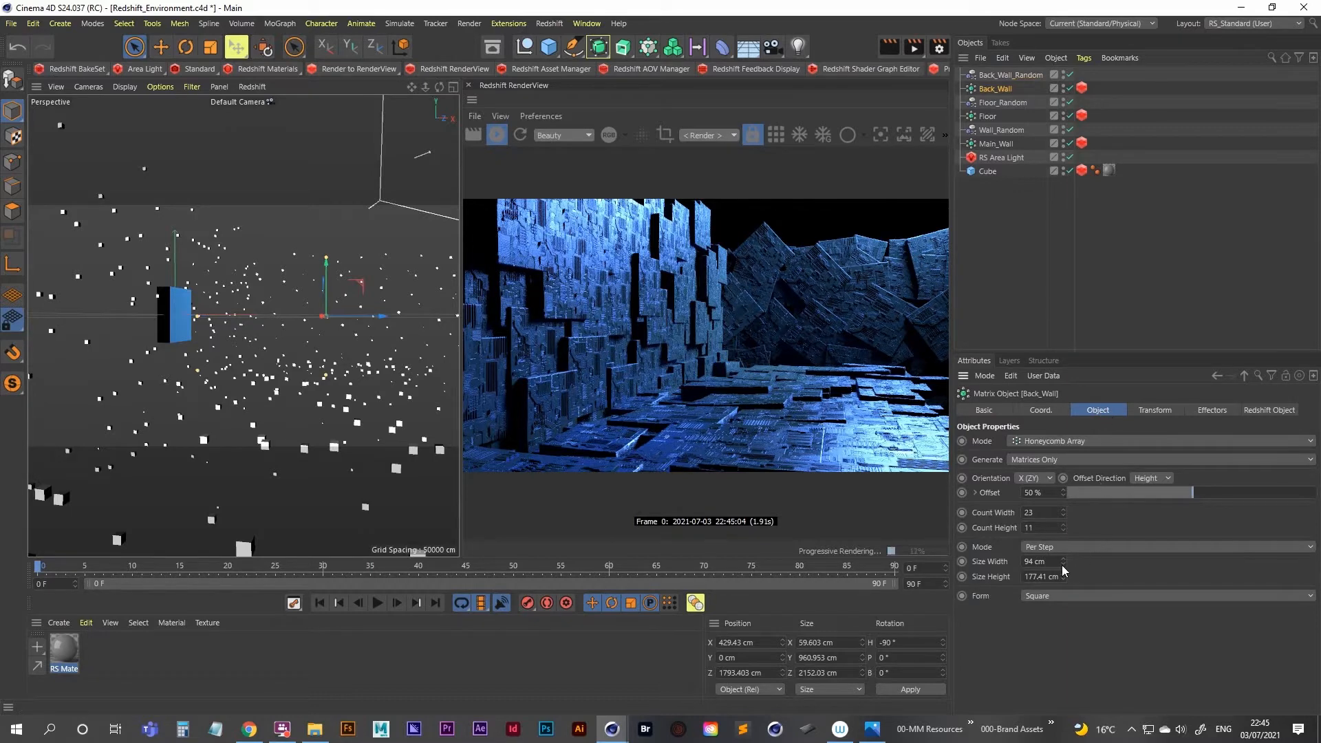
drag(1066, 576, 1079, 402)
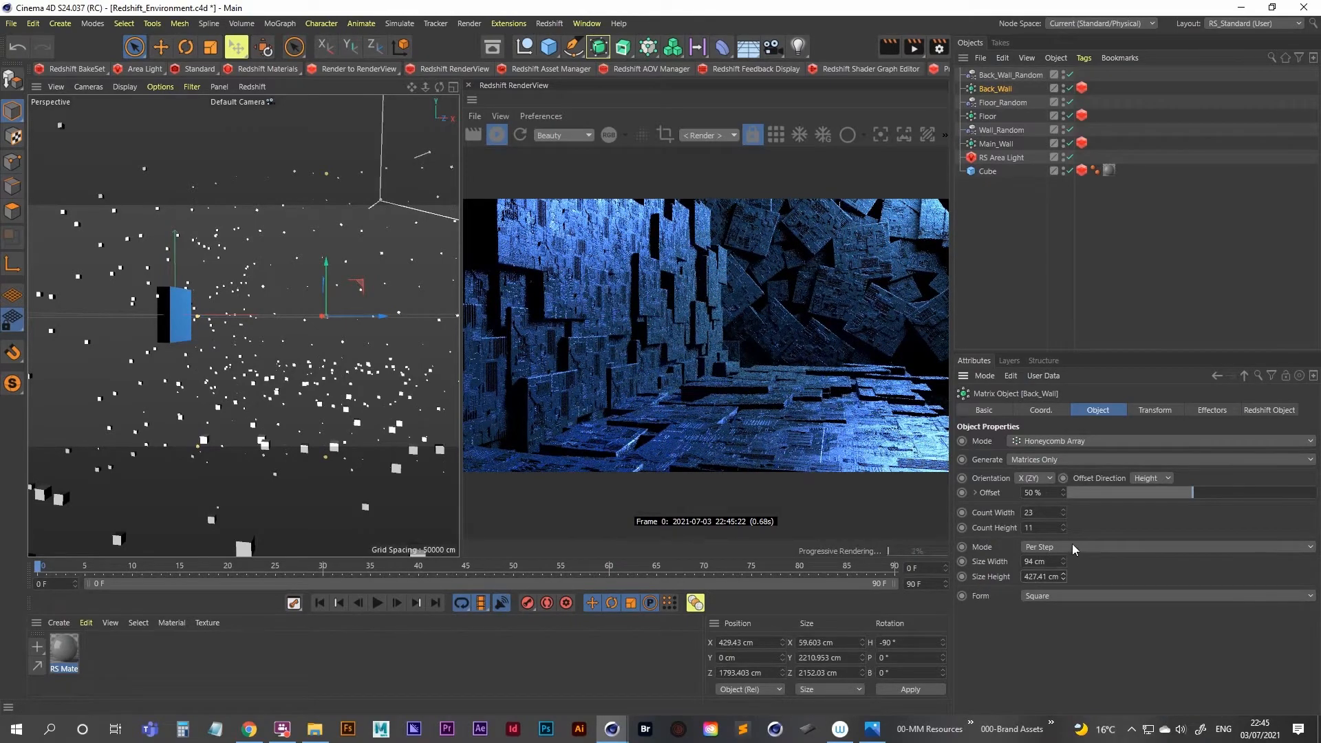
drag(1063, 528, 1063, 529)
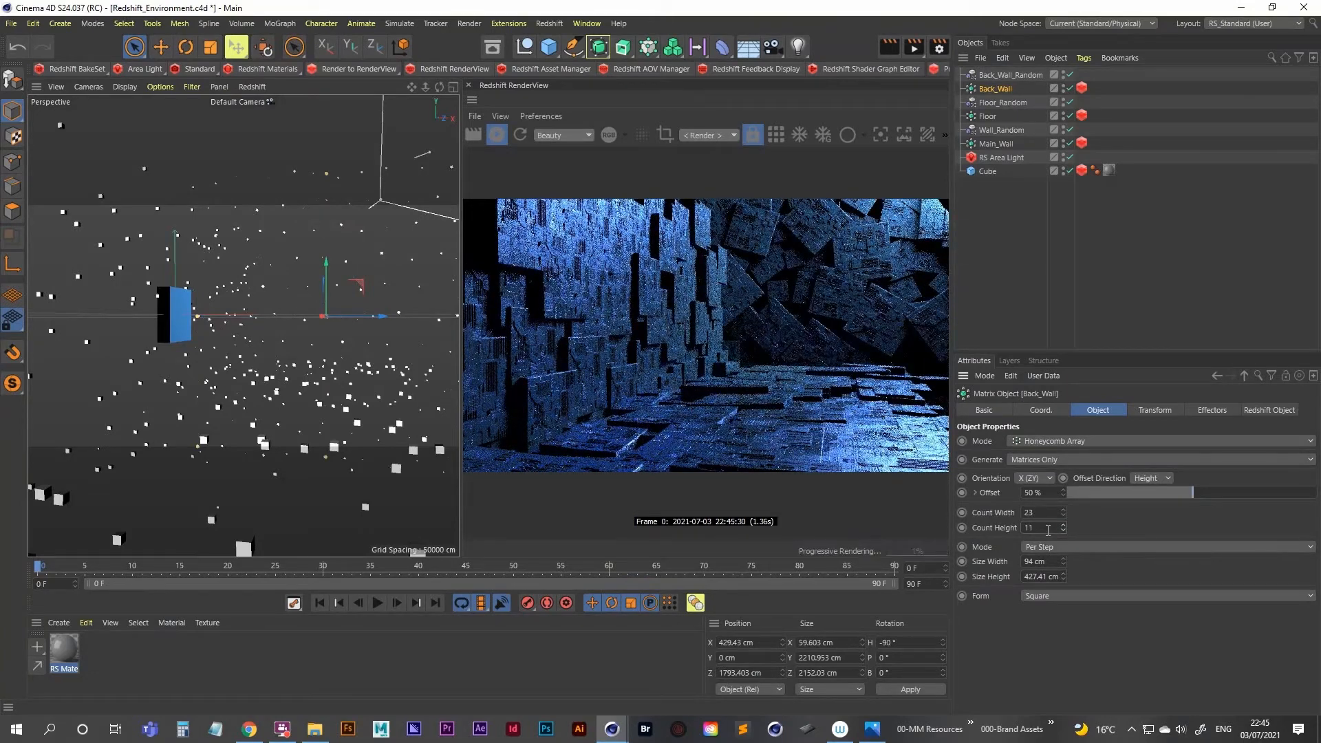
Lower Back_Wall and tilt it, ending at about X 543 cm, Y -661 cm with a pitch of about 9.9°
click(160, 46)
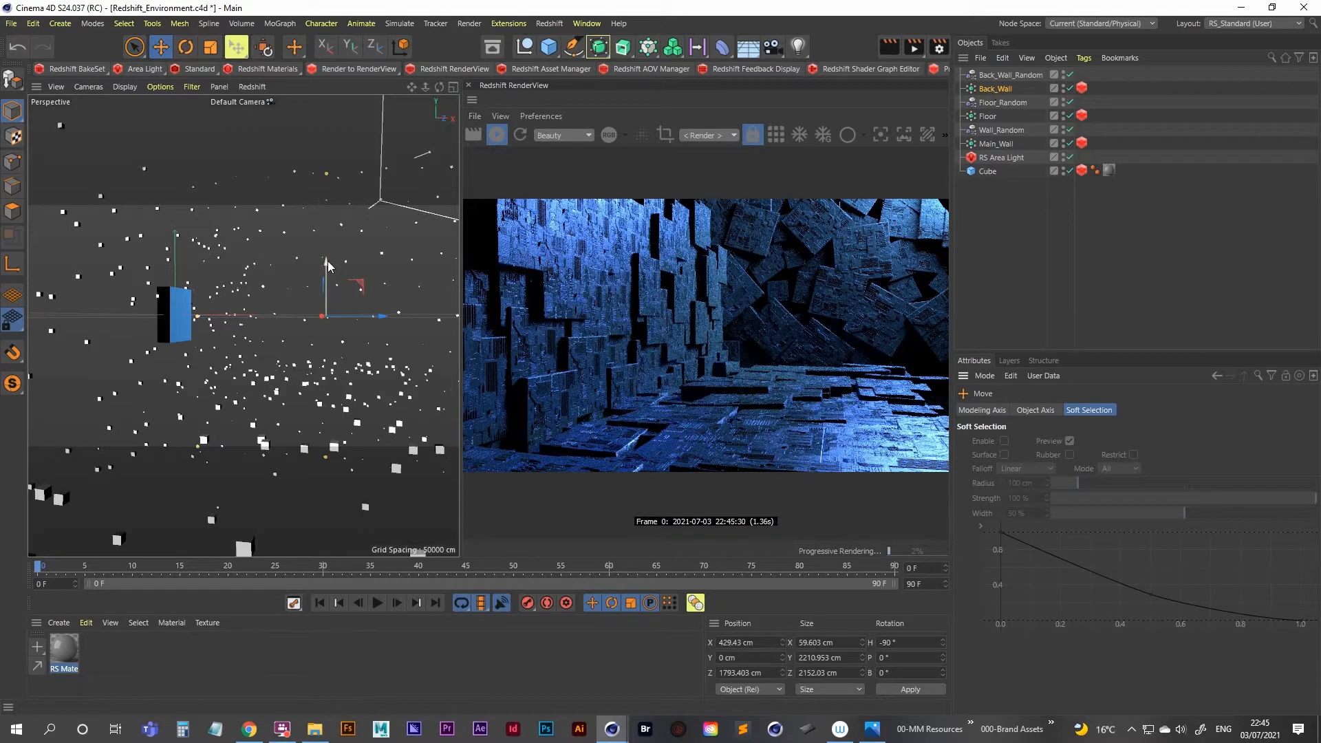
drag(327, 261, 331, 356)
key(r)
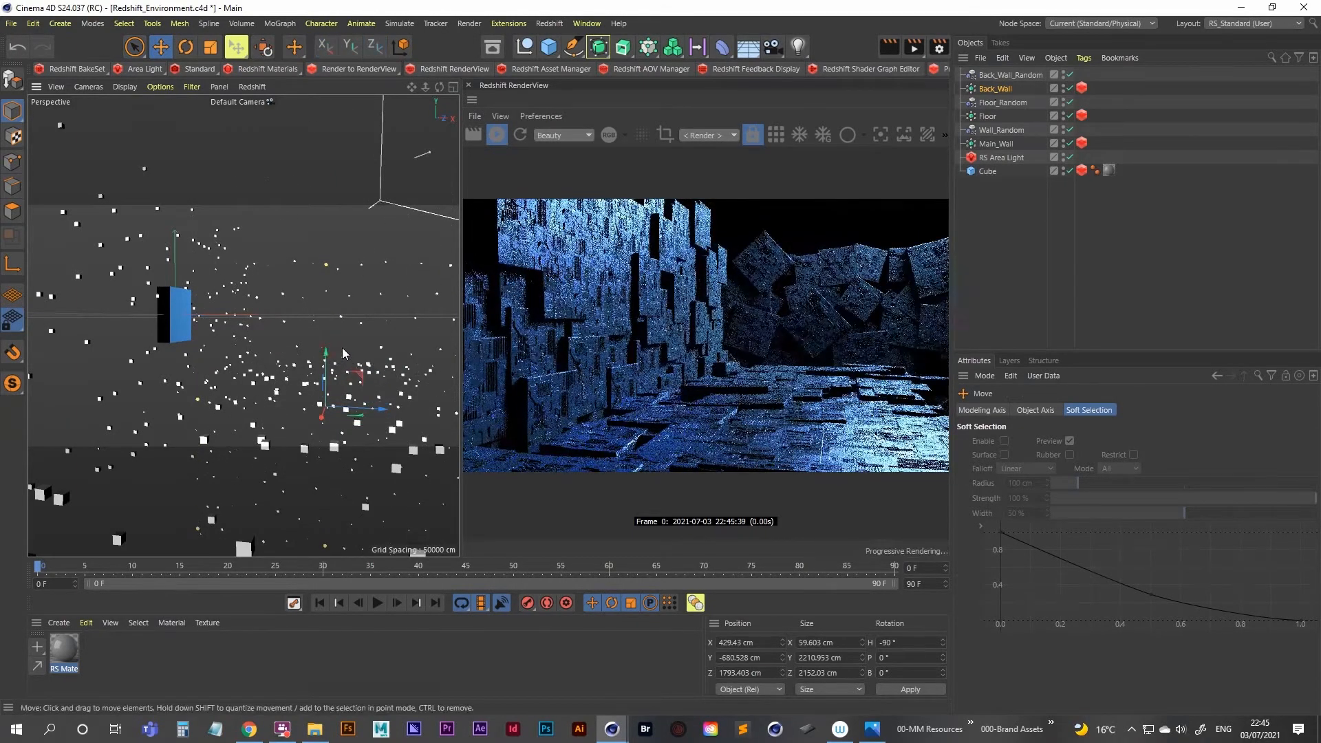
drag(354, 383, 400, 400)
key(9)
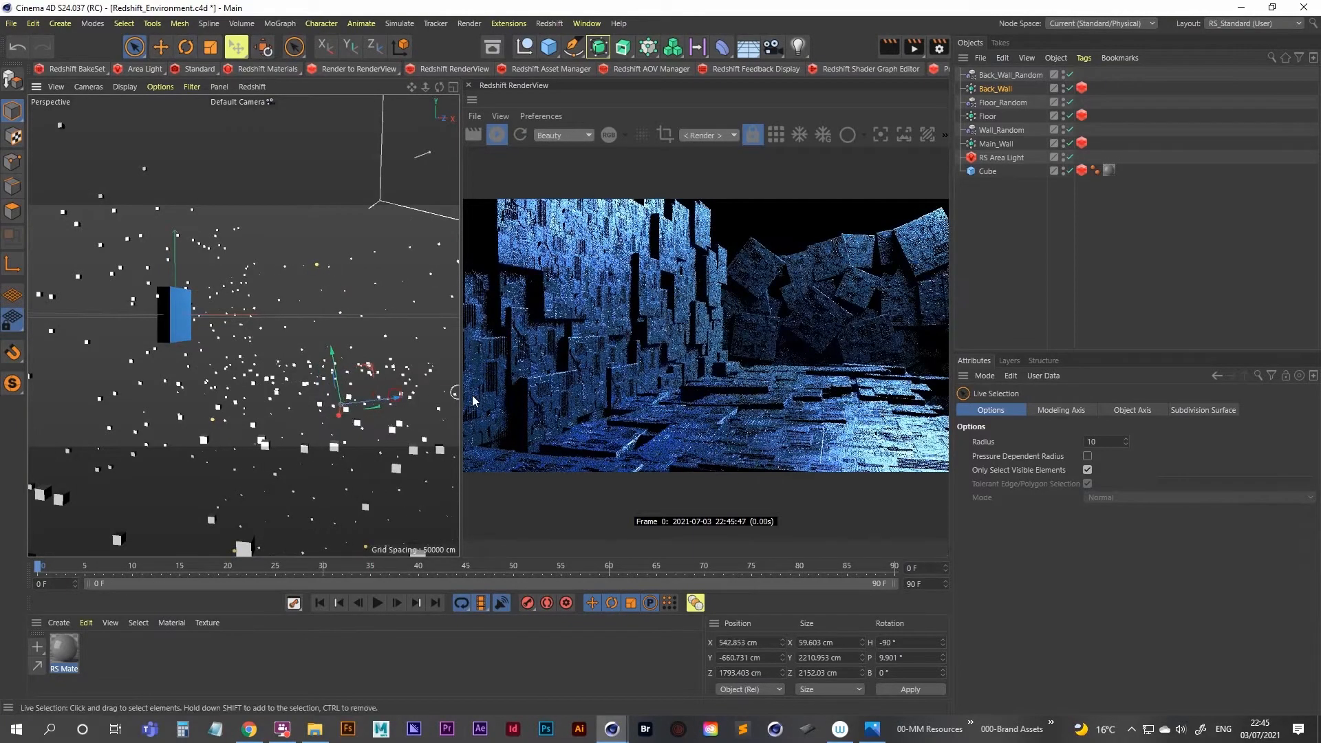
Examine the reference sketch ref-01.png in Photos and move it aside so the render can be compared with it
key(space)
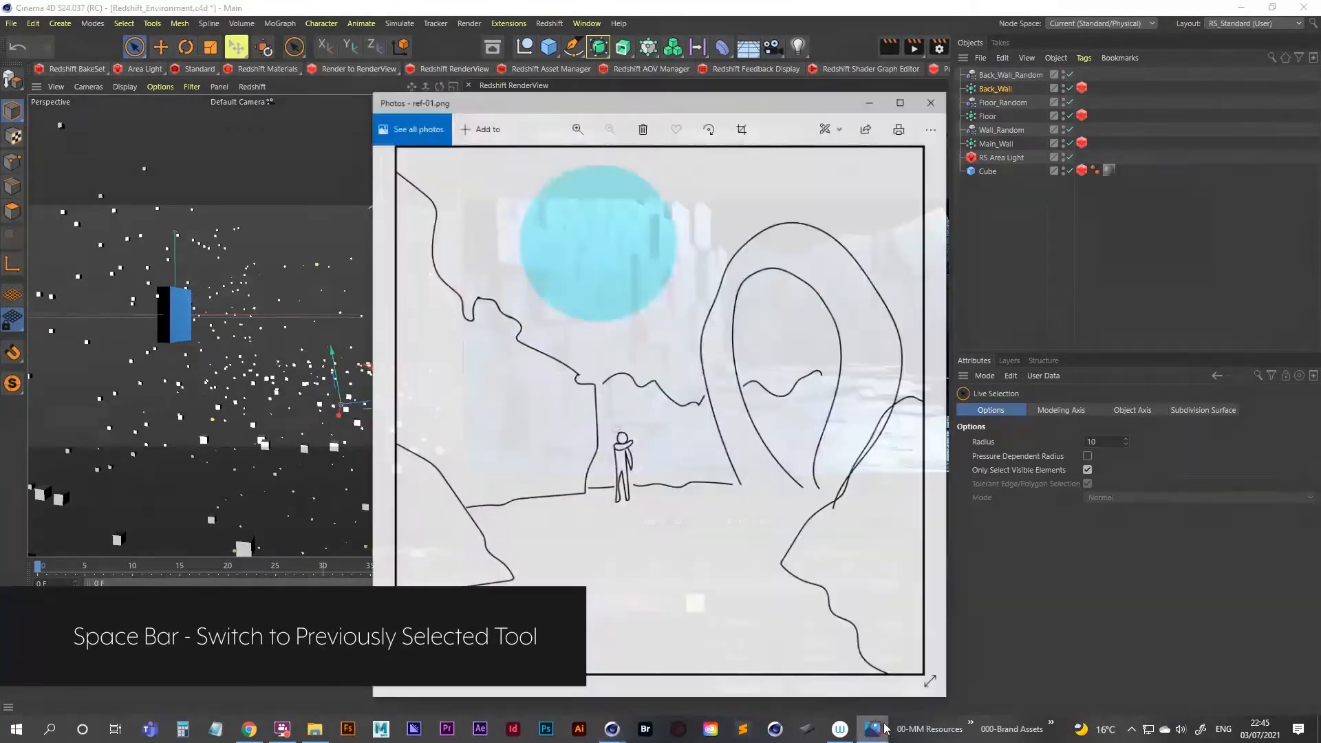
click(872, 728)
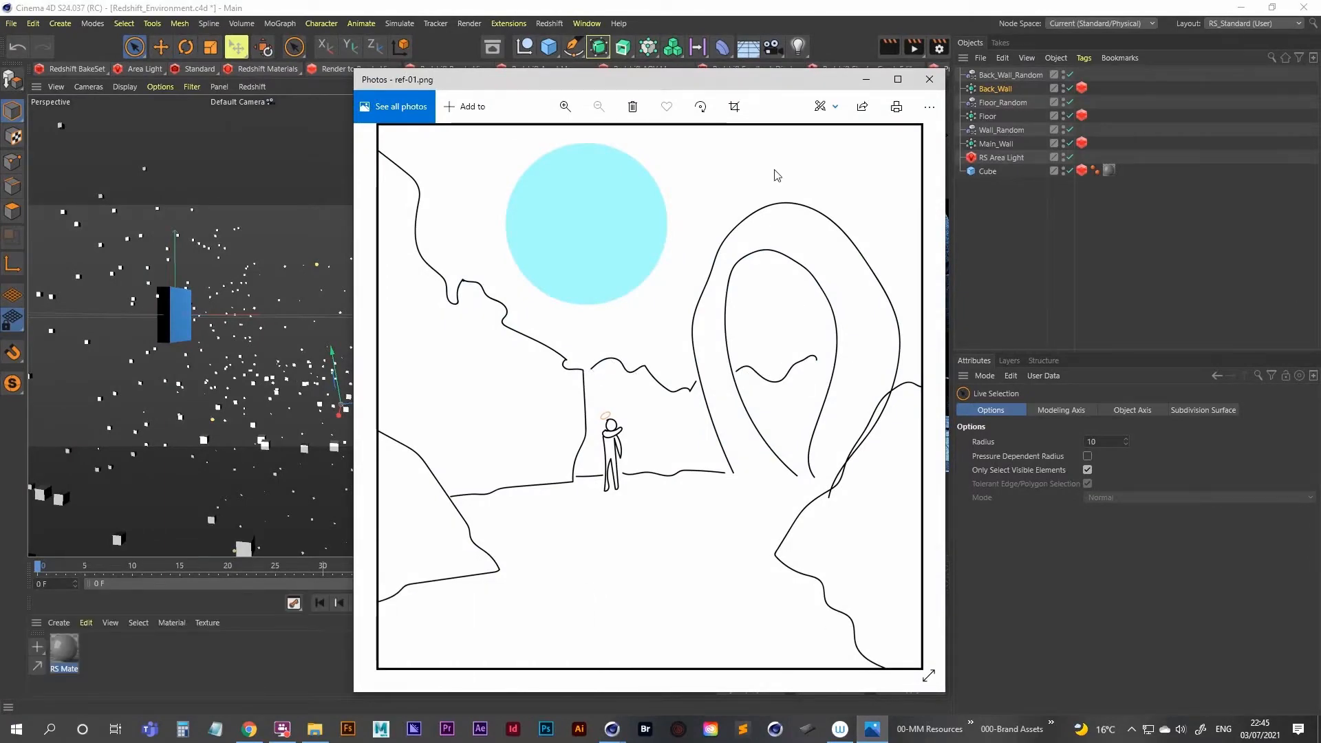
drag(765, 89, 173, 229)
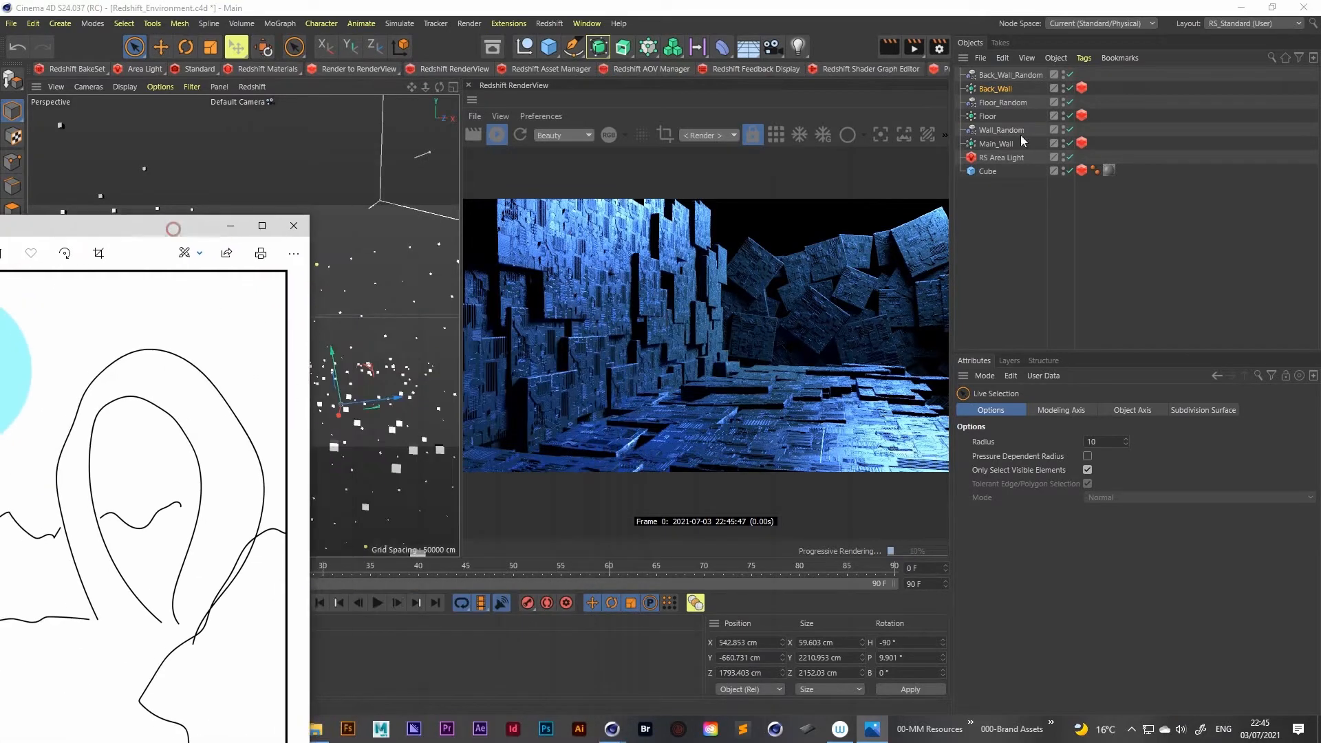
Try a Y position offset of 404 cm on the Back_Wall_Random effector
click(1008, 75)
click(1093, 409)
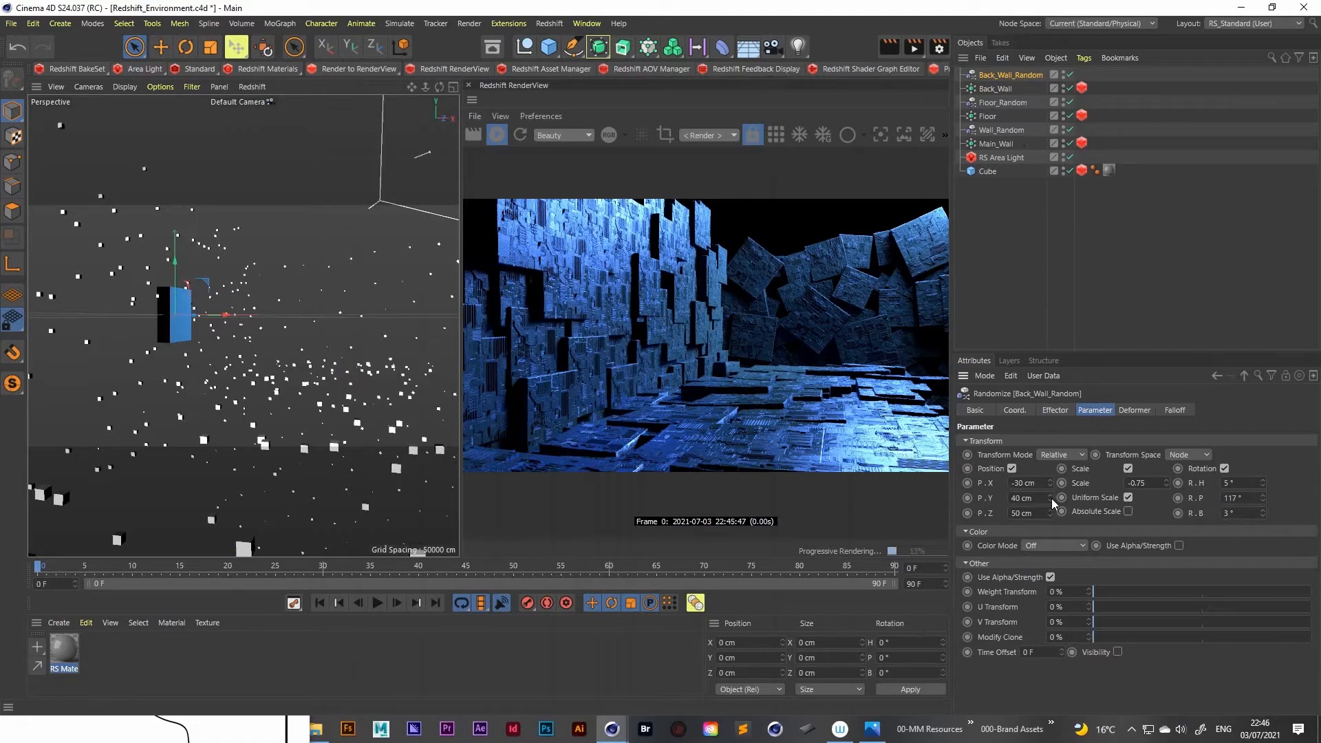
drag(1051, 498, 1025, 245)
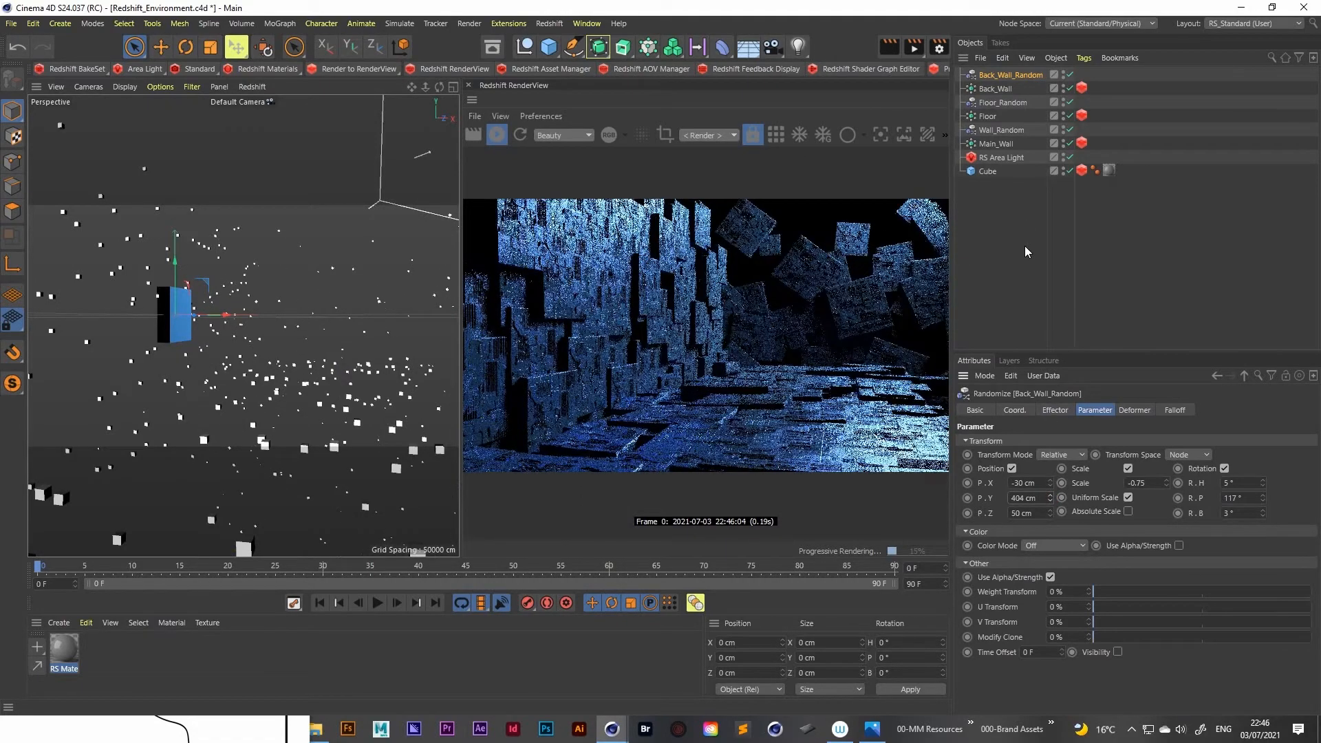
Increase the Back_Wall matrix's count height to 15
click(995, 88)
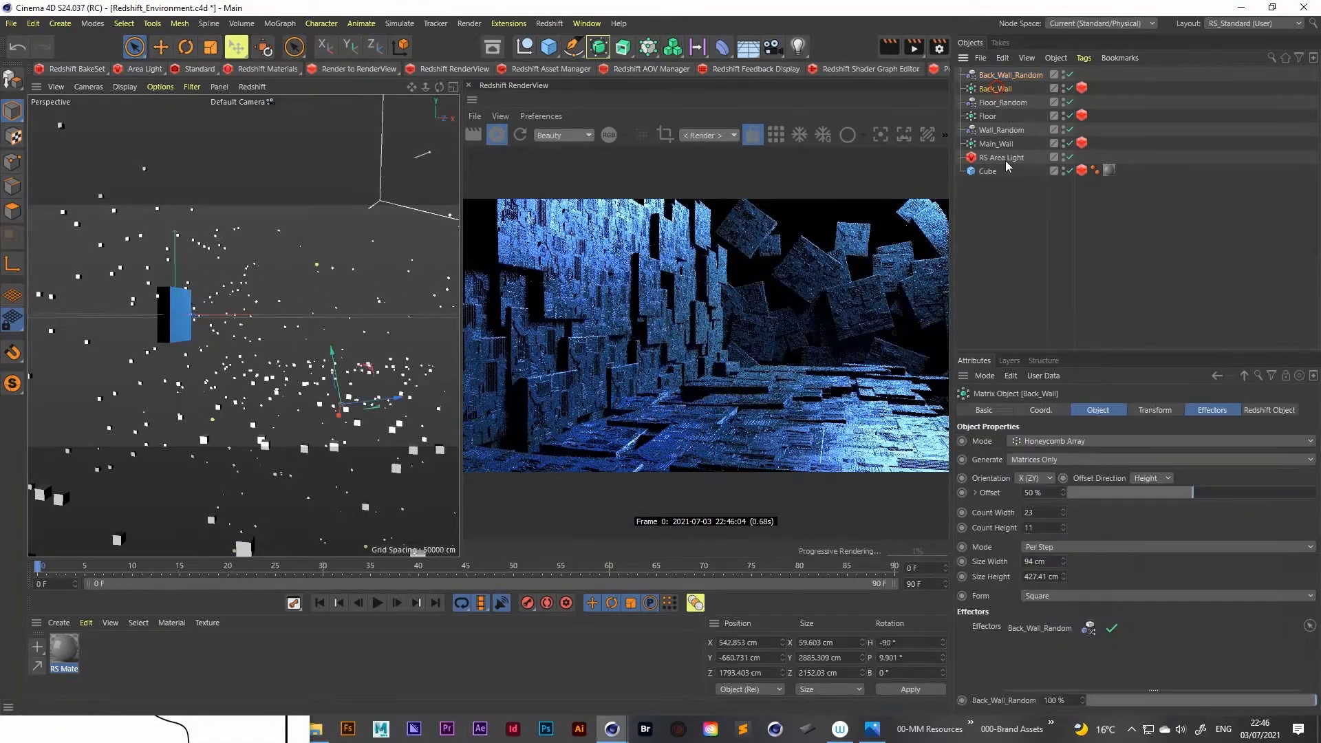
click(1062, 525)
click(1063, 526)
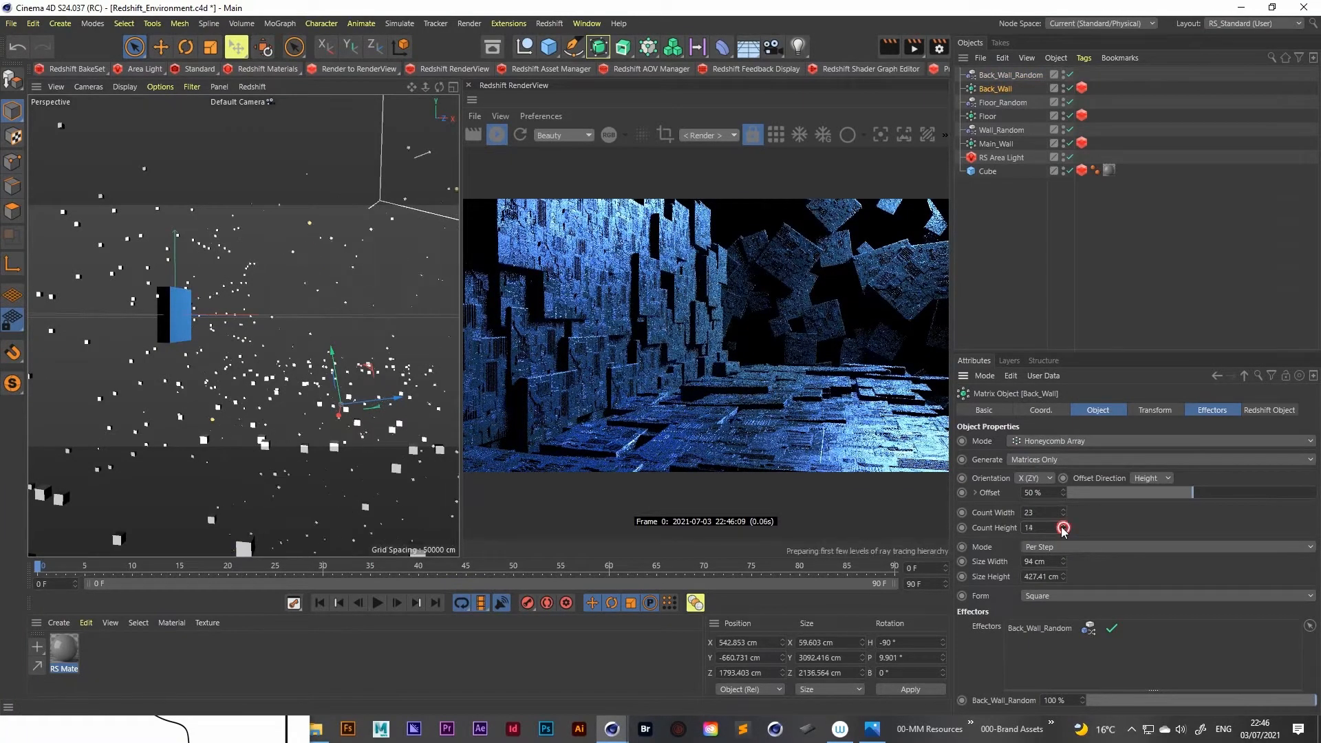
click(1062, 526)
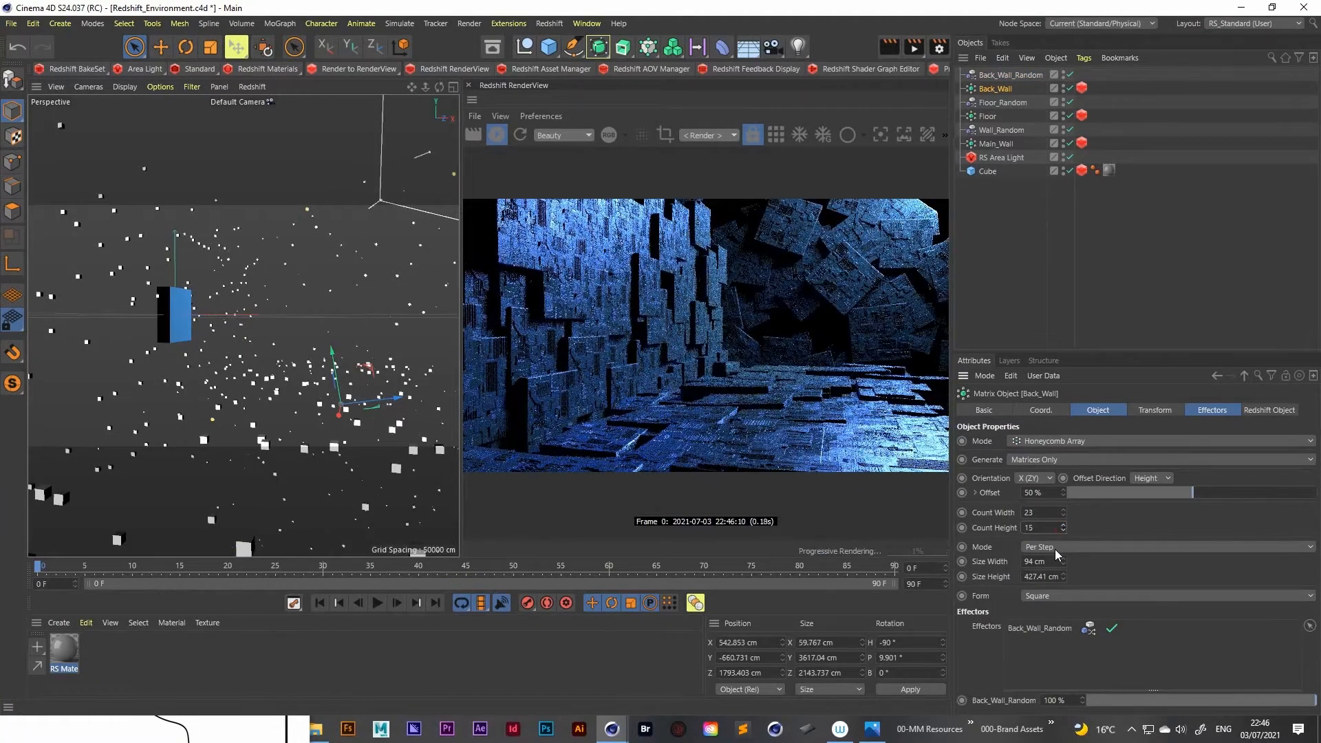
Switch the Back_Wall array's size mode to End Point and set its count height to 14
click(1030, 546)
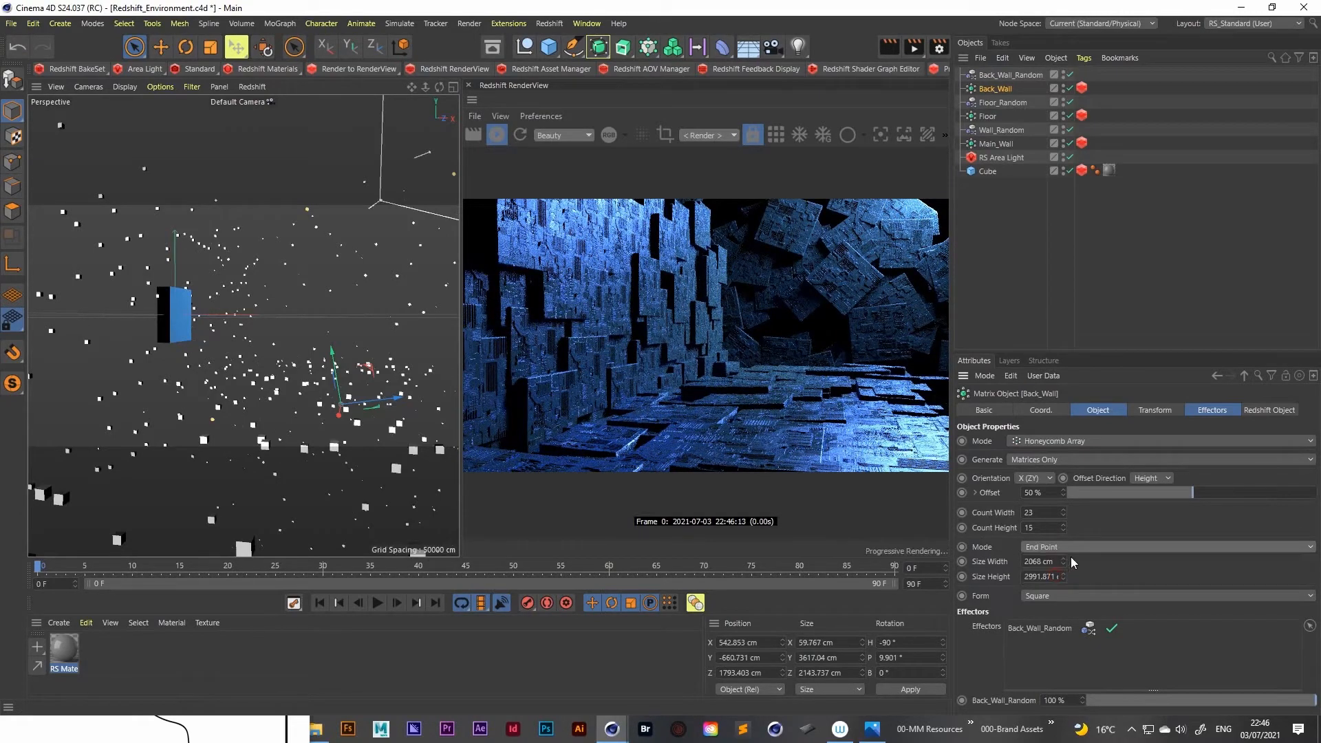
click(1071, 556)
click(1064, 527)
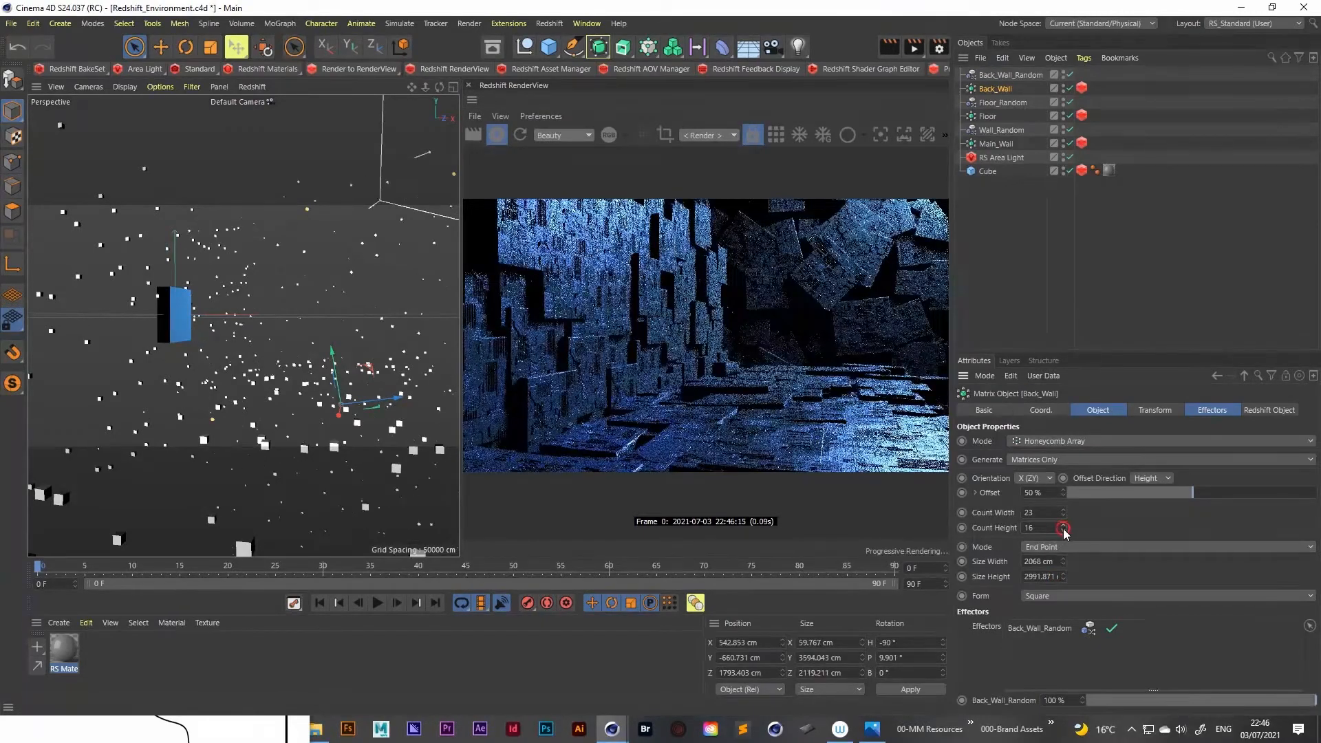
click(1065, 529)
click(1064, 530)
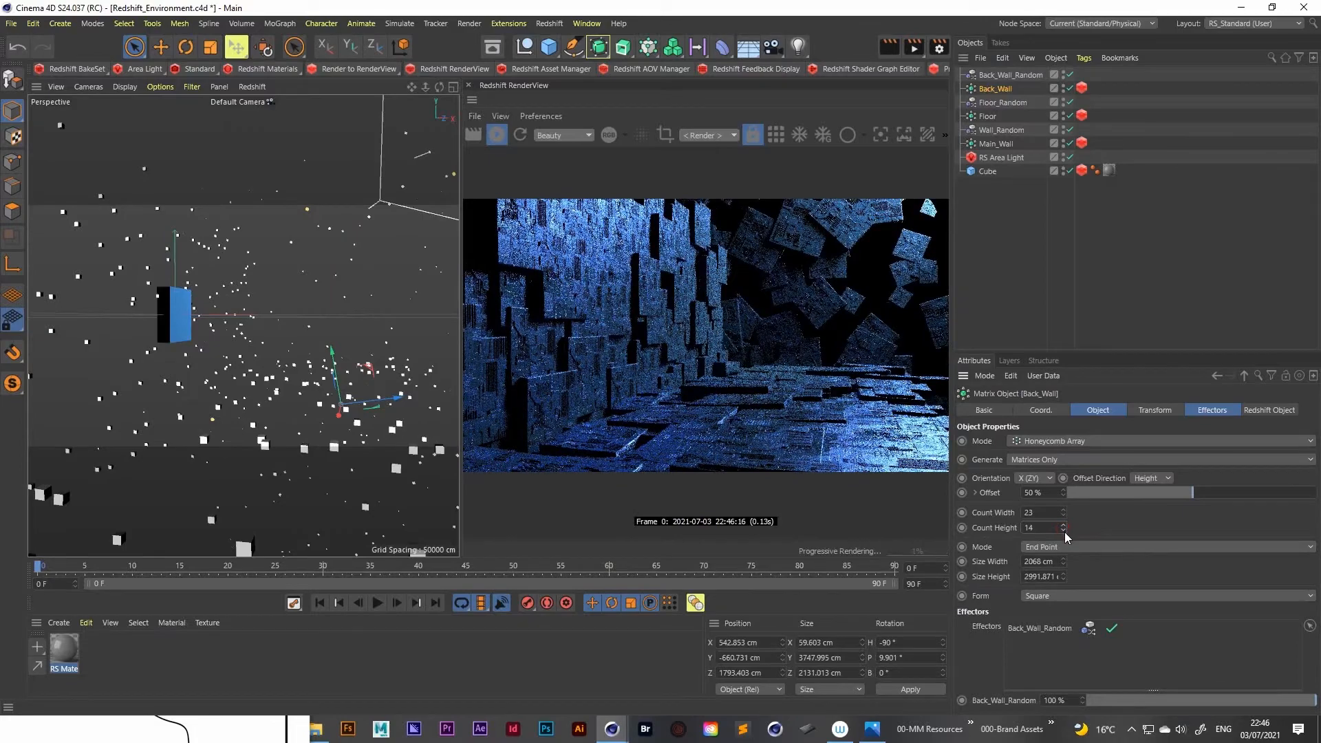
Return the Back_Wall array's size mode to Per Step and raise its count height to 19
click(1058, 546)
click(1057, 560)
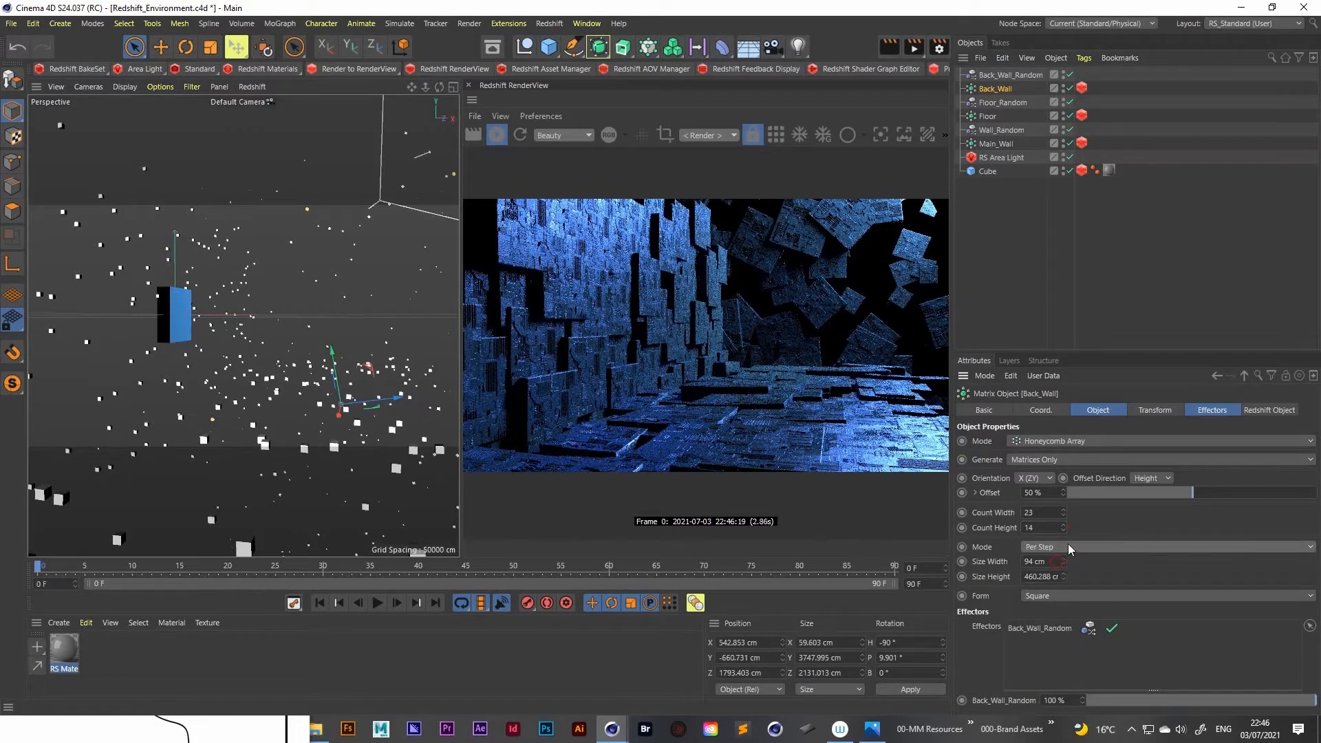
mouse_move(1063, 530)
mouse_down()
mouse_move(1062, 540)
mouse_move(1062, 514)
mouse_move(1067, 529)
mouse_up()
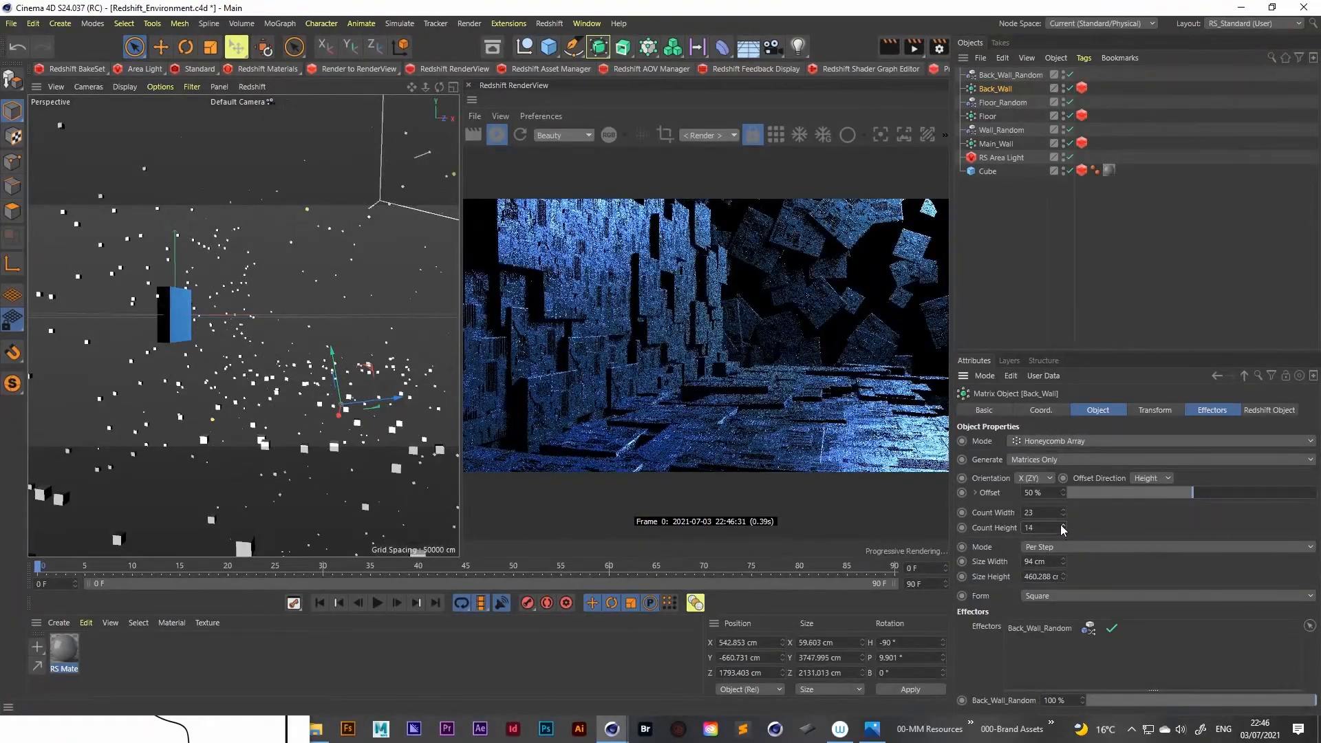
Reset the Back_Wall_Random effector's X, Y and Z position offsets to 0 cm
click(1001, 75)
drag(1049, 512, 905, 474)
click(1036, 483)
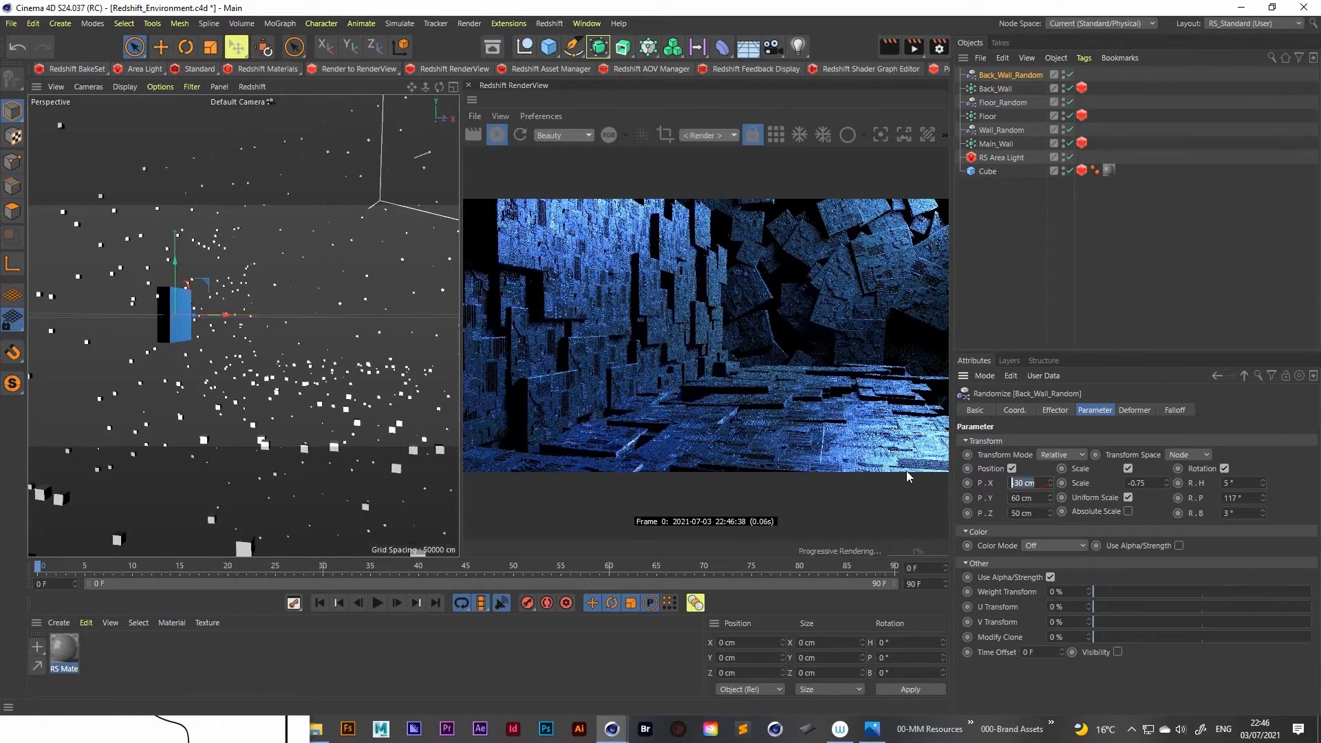
text(0)
key(Tab)
text(0)
key(Tab)
text(0)
key(Return)
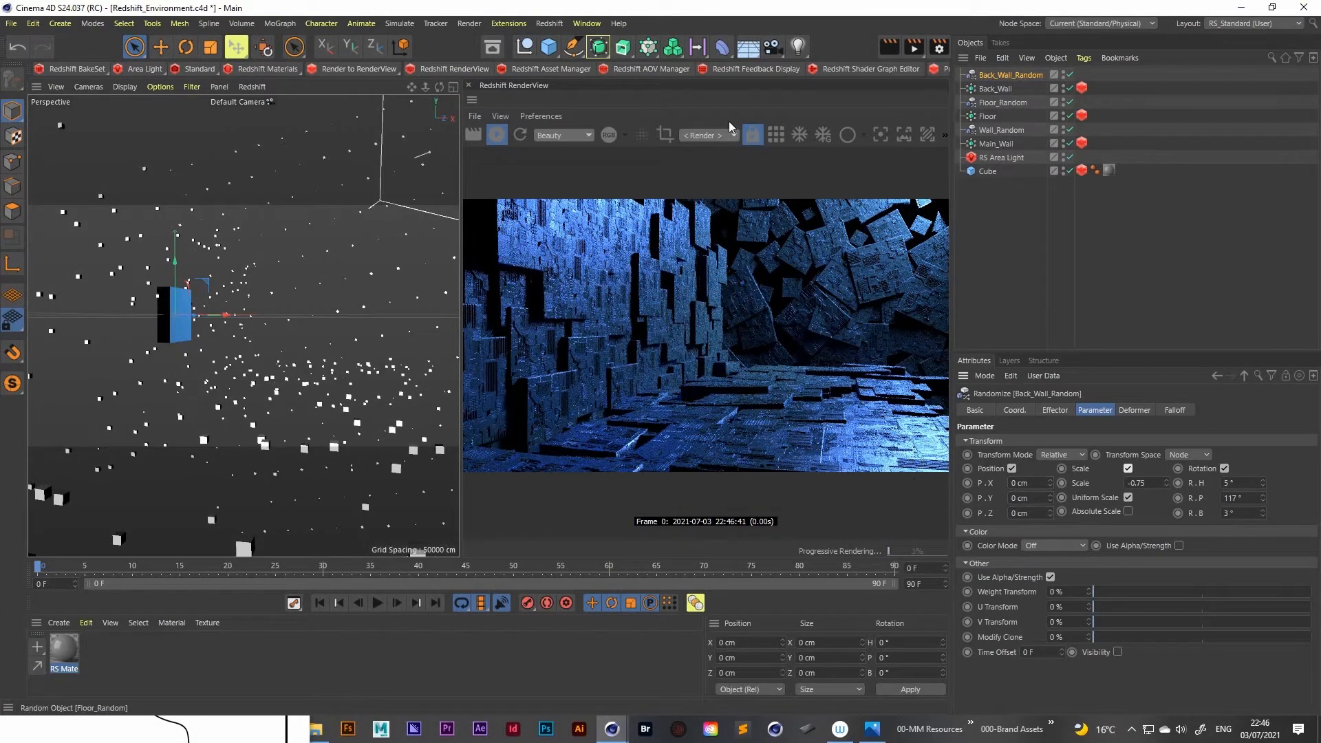
Move Back_Wall slightly up to about X 538 cm and Y -632 cm
click(166, 51)
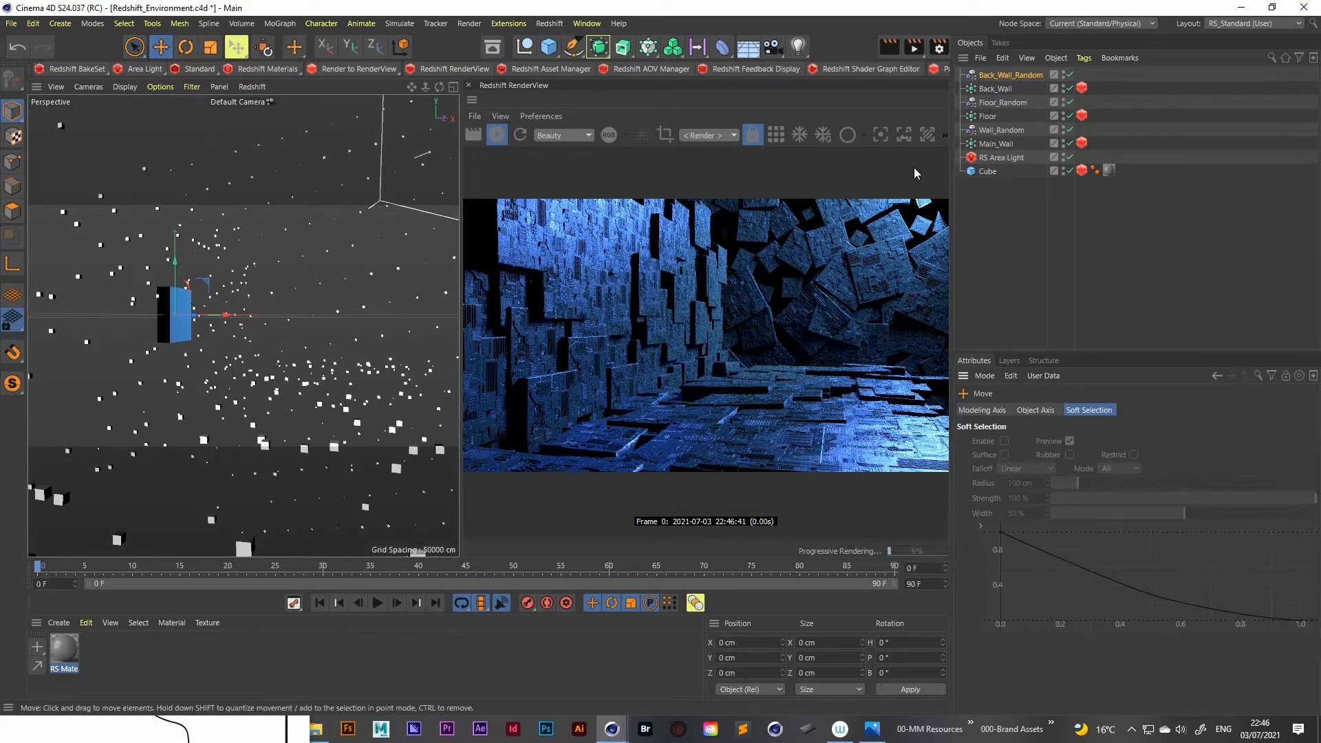
click(997, 89)
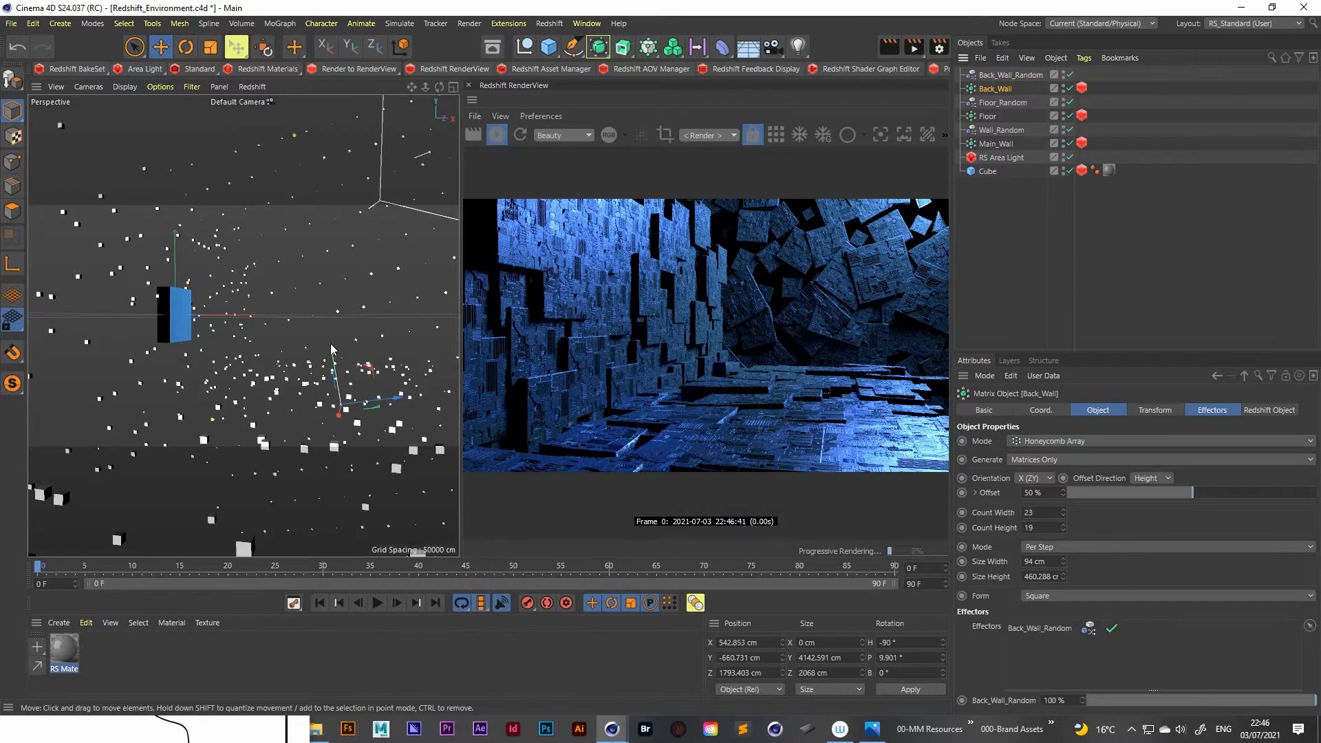
mouse_move(334, 358)
mouse_down()
mouse_move(399, 543)
mouse_move(333, 345)
mouse_up()
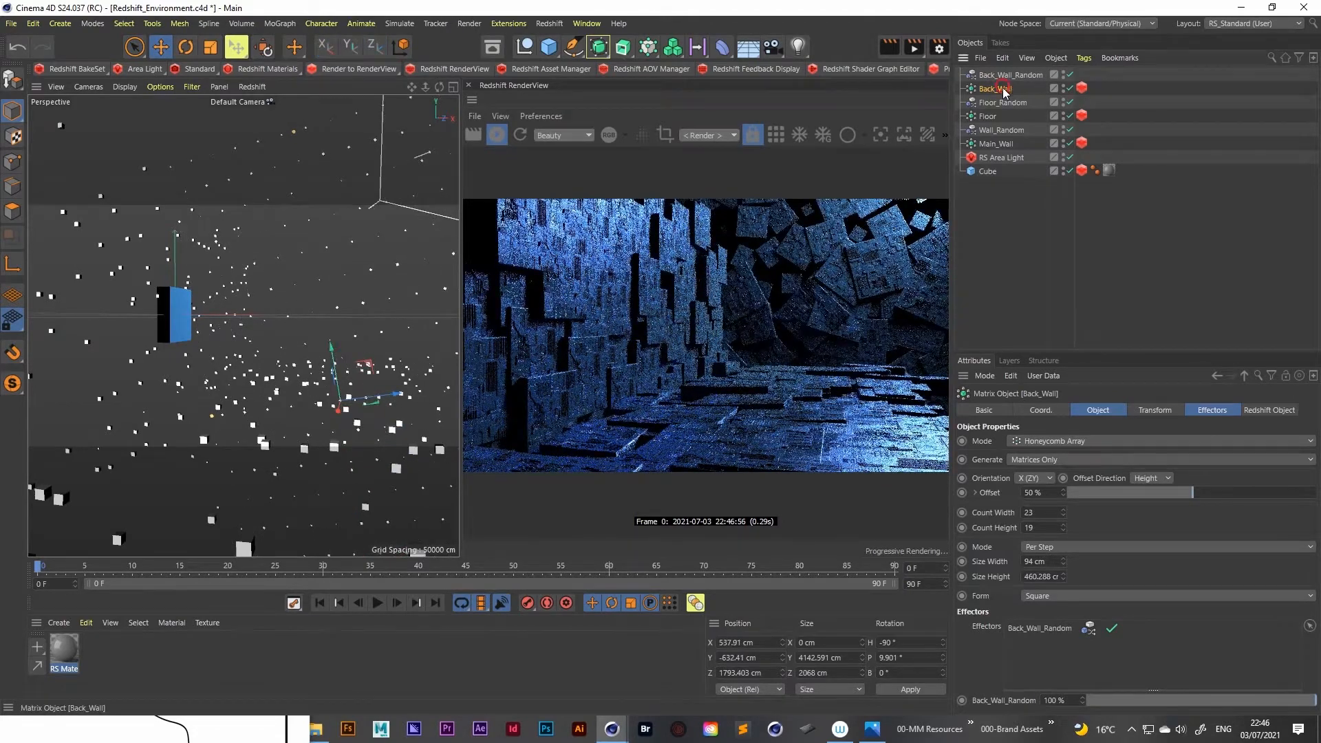
Reduce the Back_Wall matrix's count height to 7 and raise its count width to 39
click(1064, 515)
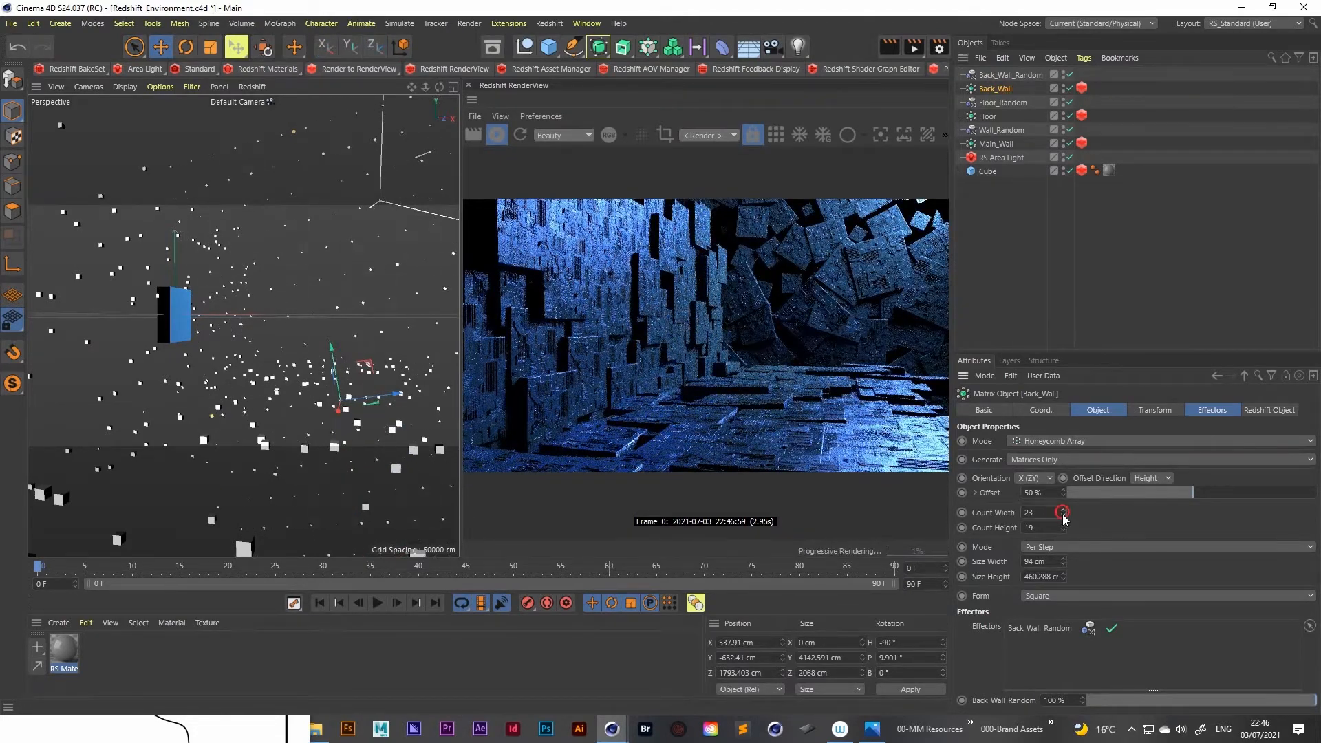
drag(1063, 528, 1064, 538)
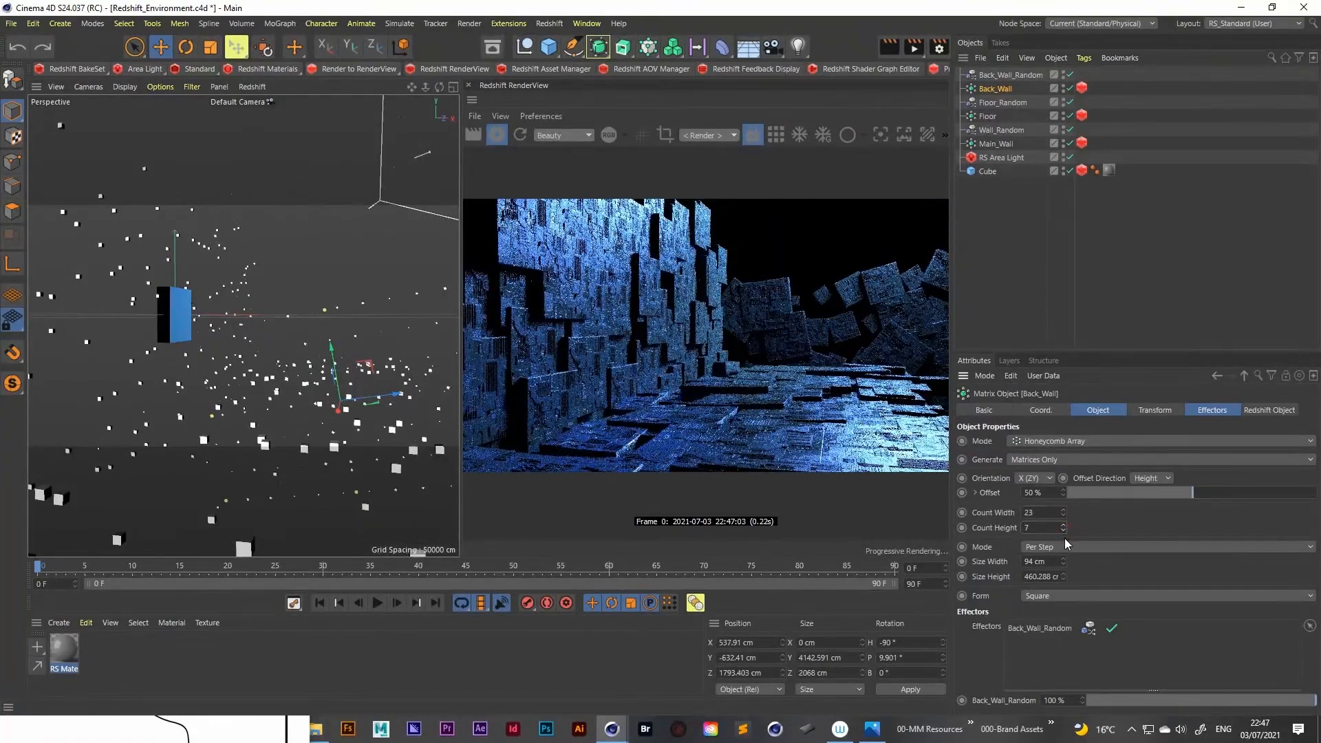
click(1064, 516)
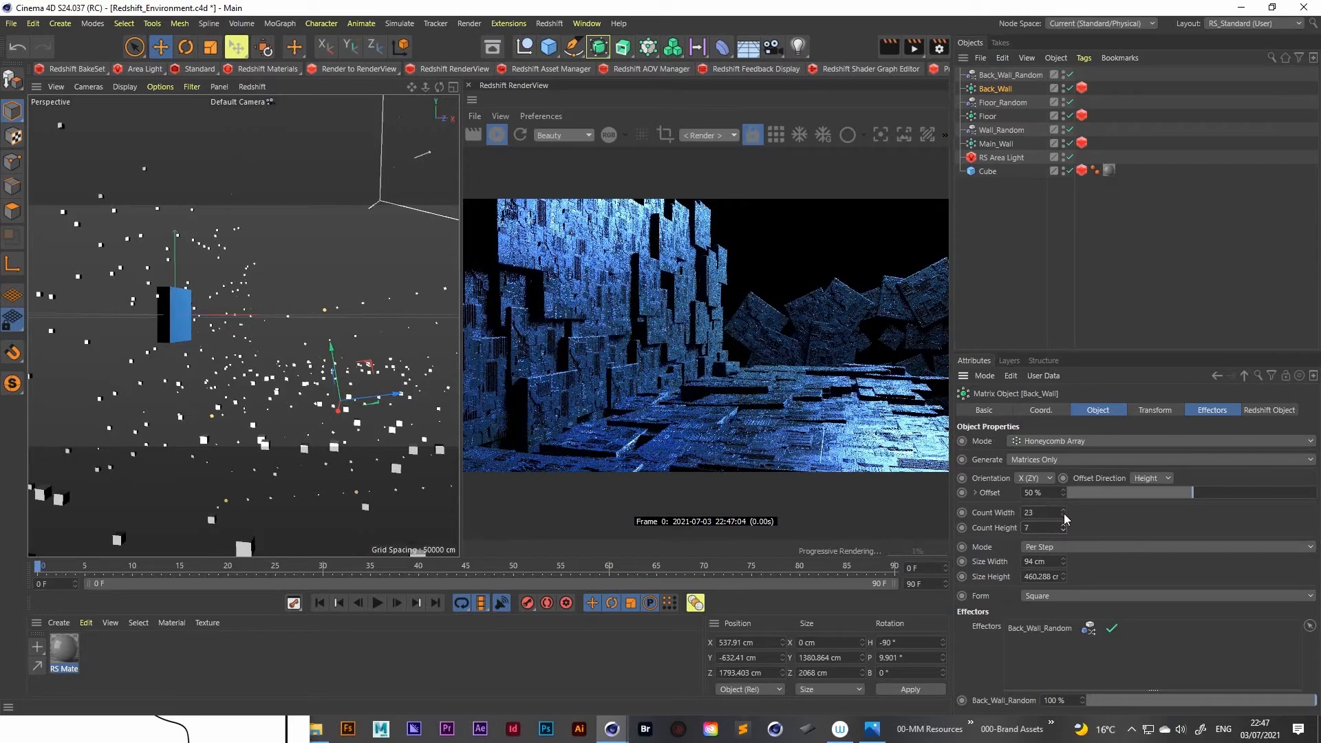
drag(1063, 512, 1071, 507)
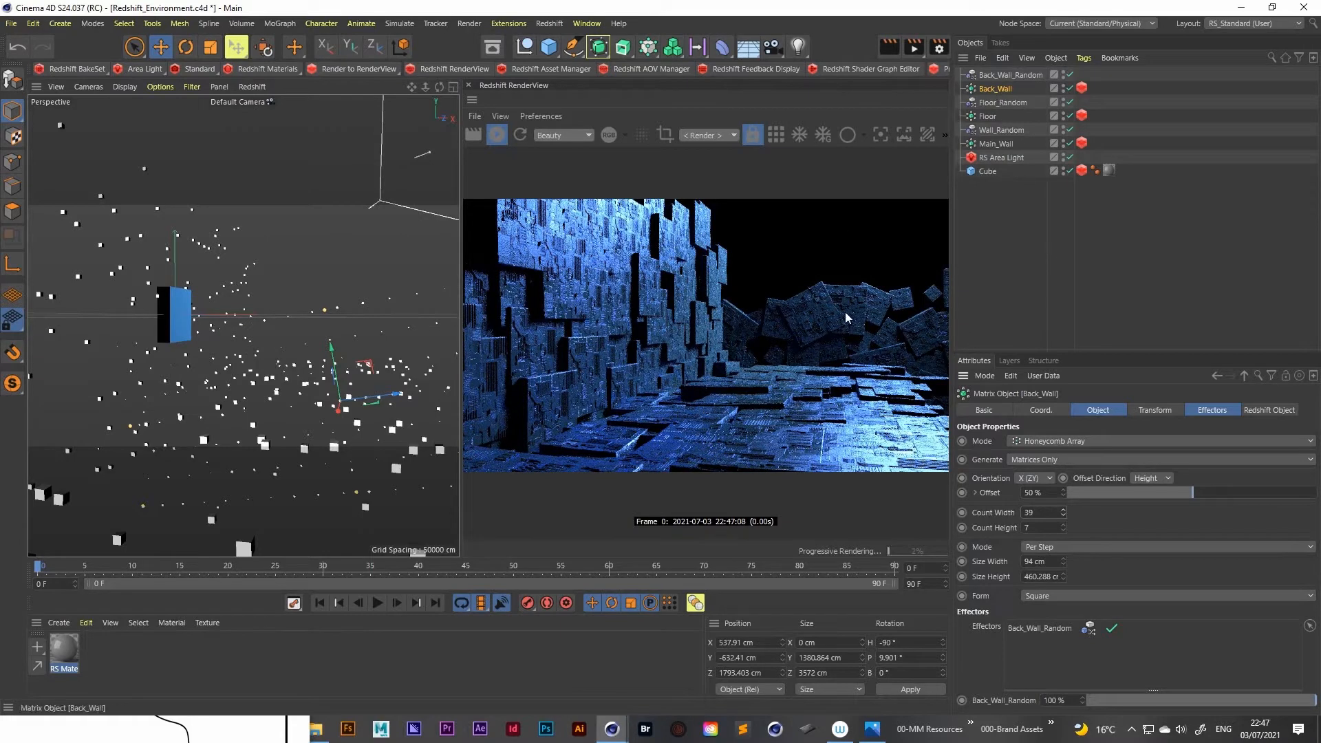
Set the Back_Wall_Random effector's X position offset to -340 cm
click(1012, 74)
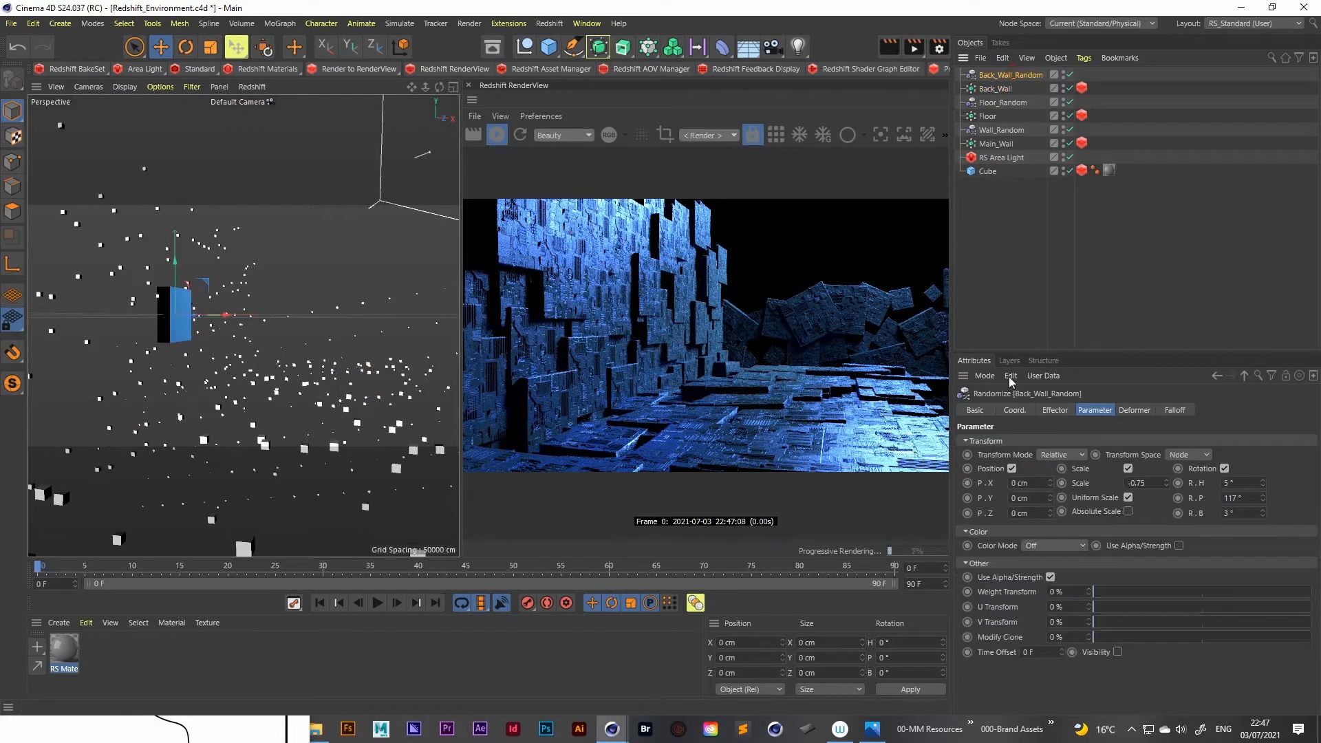
drag(1050, 485, 1051, 498)
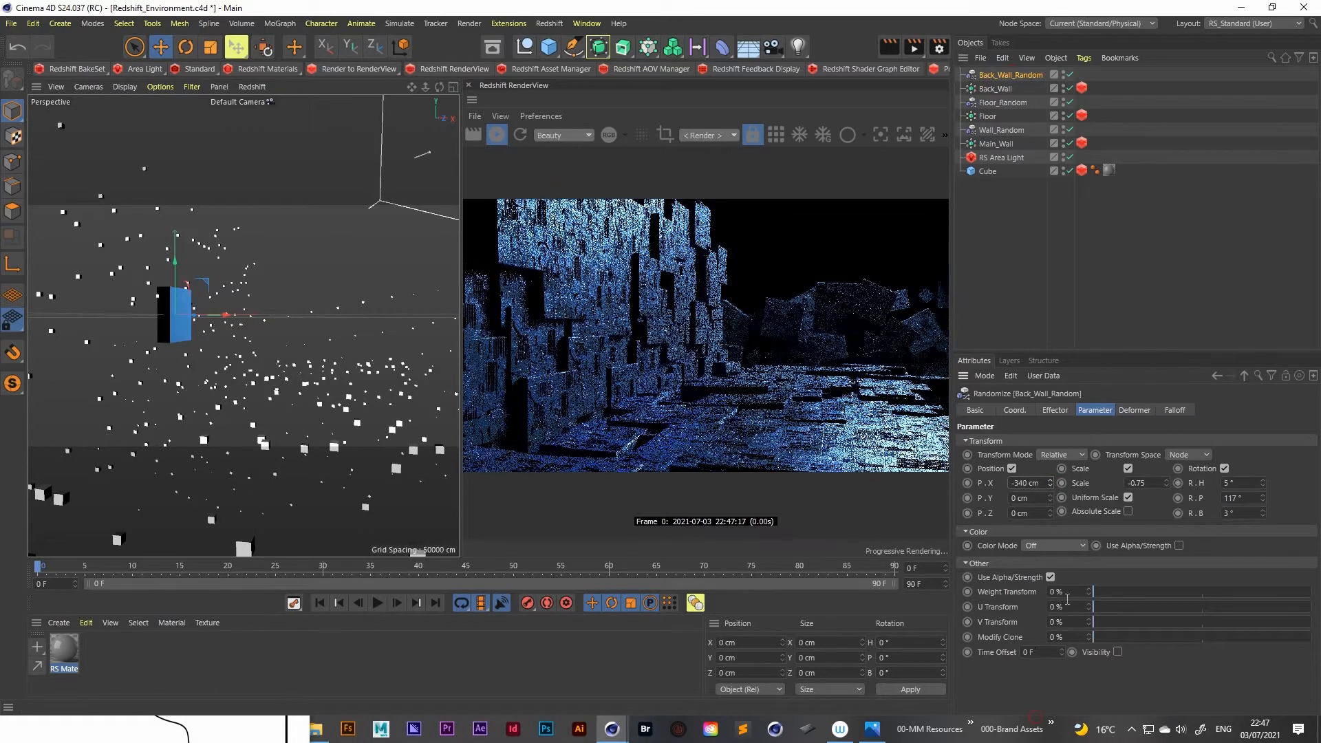
Undo the Back_Wall_Random effector's X position offset and set its Z position offset to -50 cm instead
key(ctrl+z)
drag(1050, 513, 1048, 531)
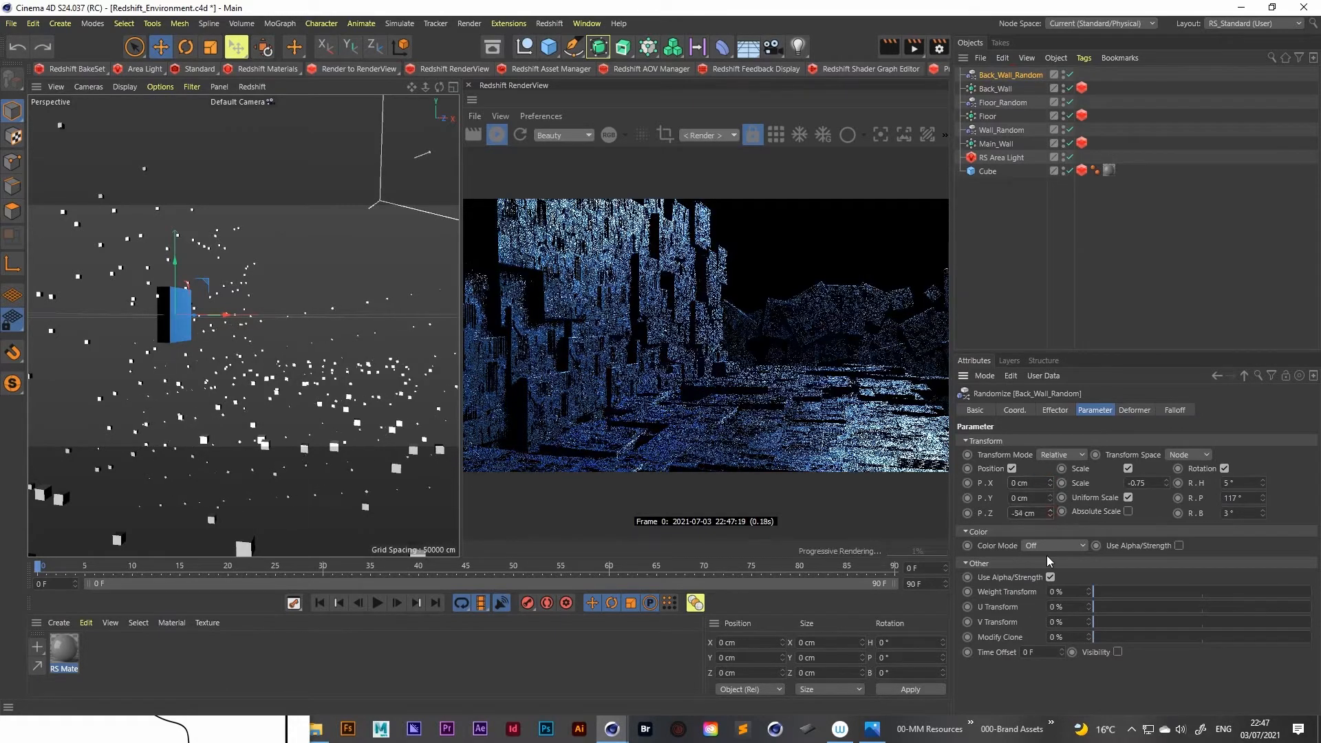
drag(1057, 729, 1063, 547)
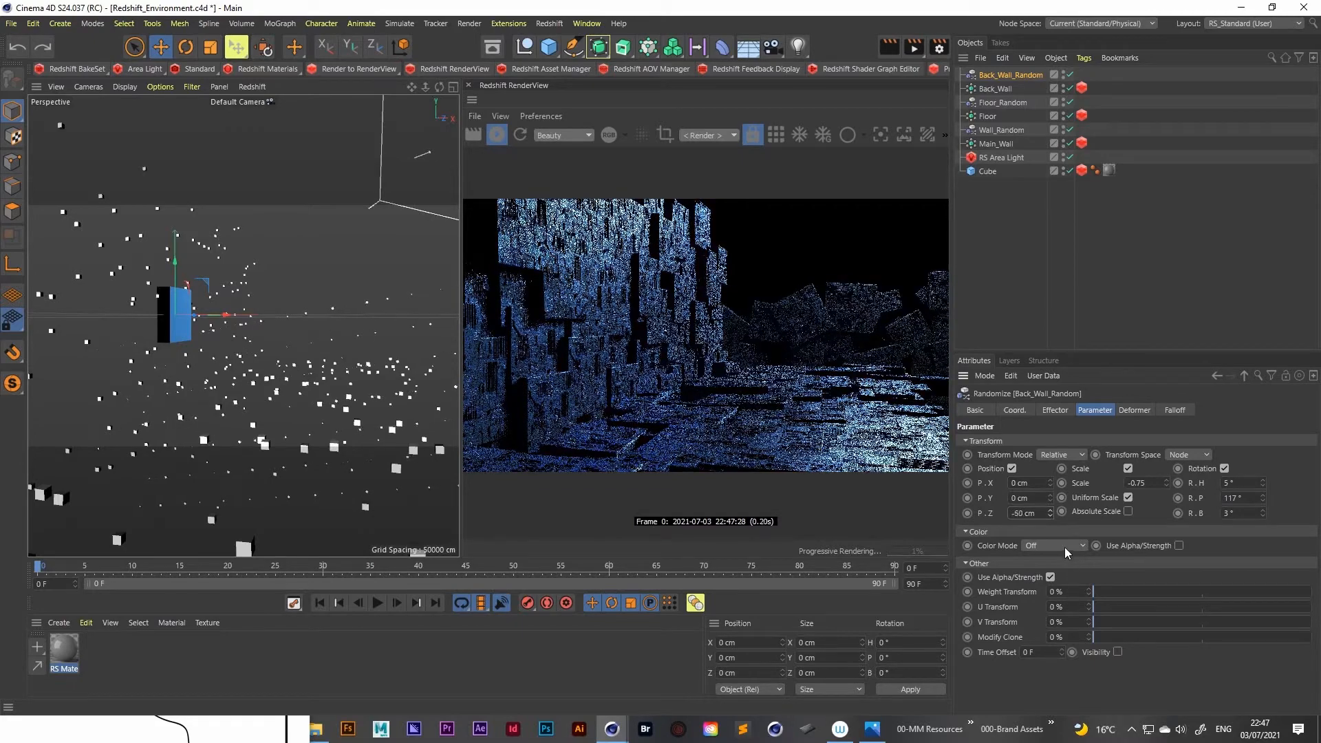
Move the Back_Wall matrix to about X 893 cm and Y -601 cm, and save the project
click(996, 88)
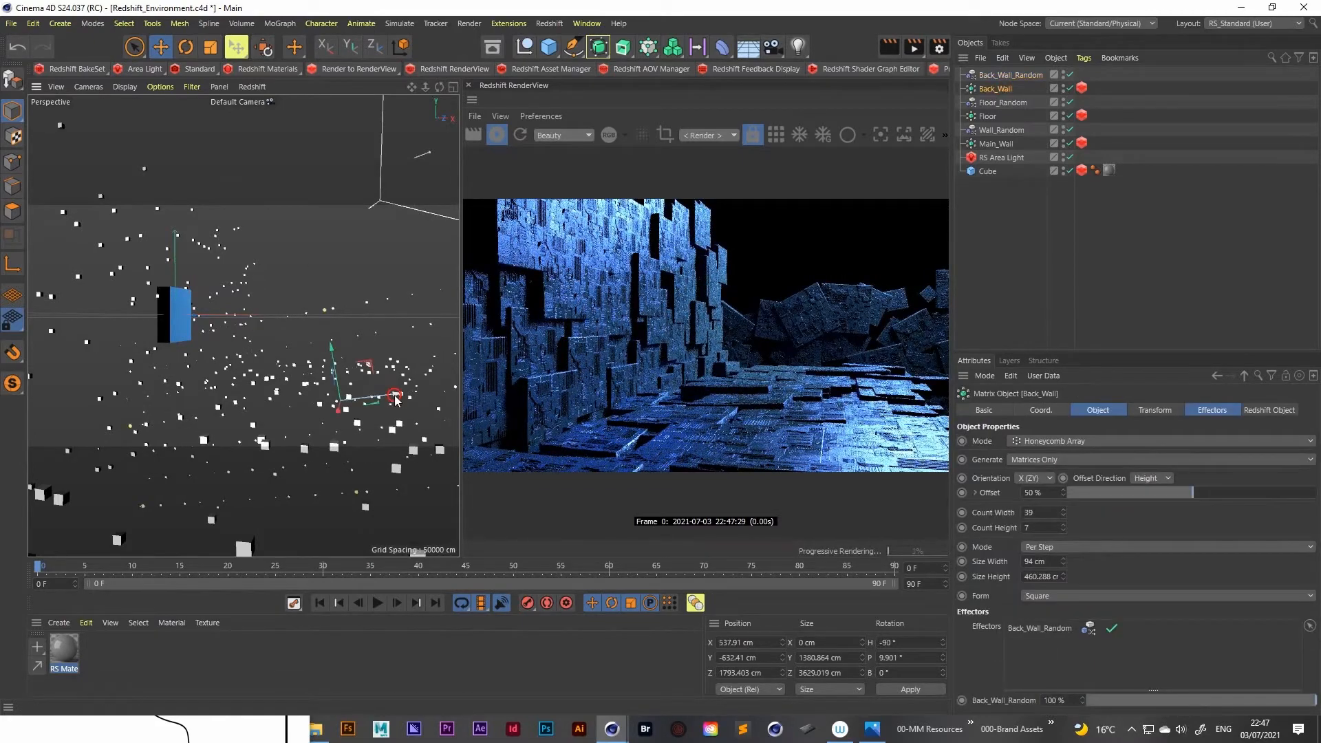
drag(396, 393, 445, 390)
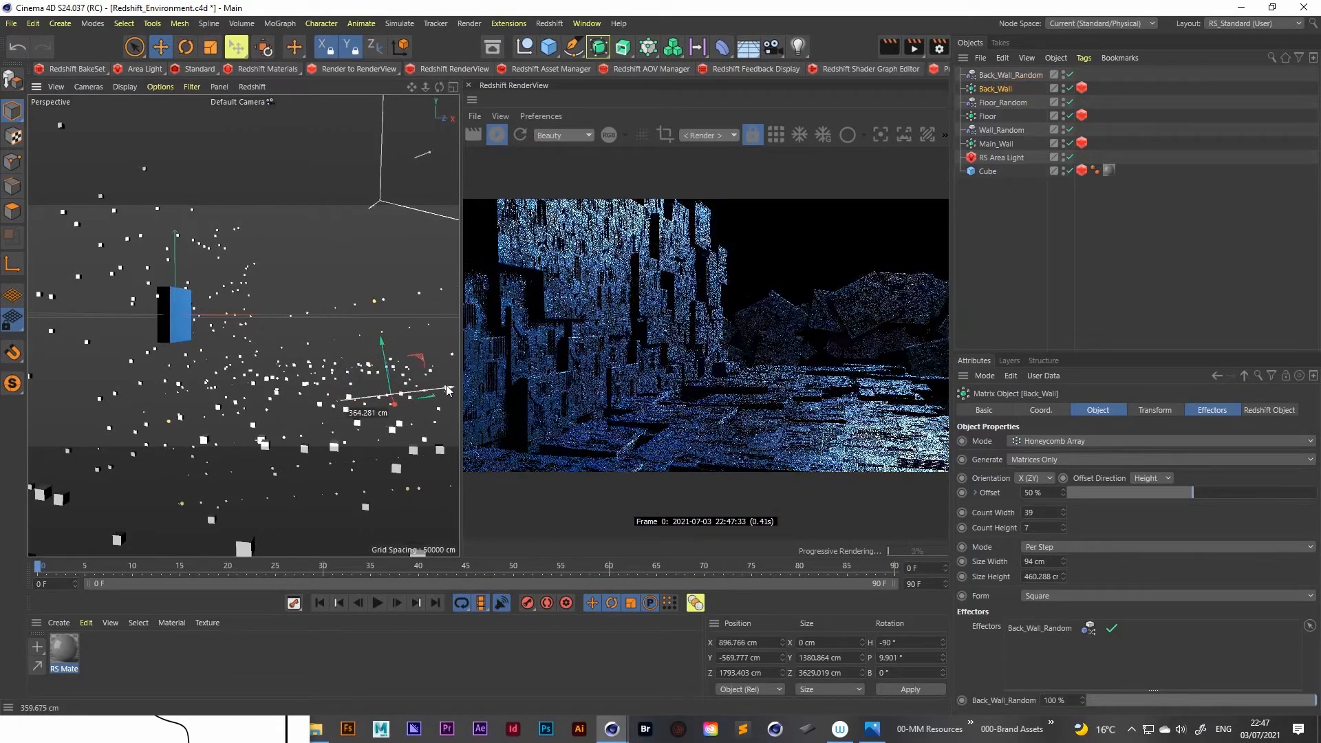
mouse_move(380, 344)
mouse_down()
mouse_move(377, 332)
mouse_move(389, 348)
mouse_up()
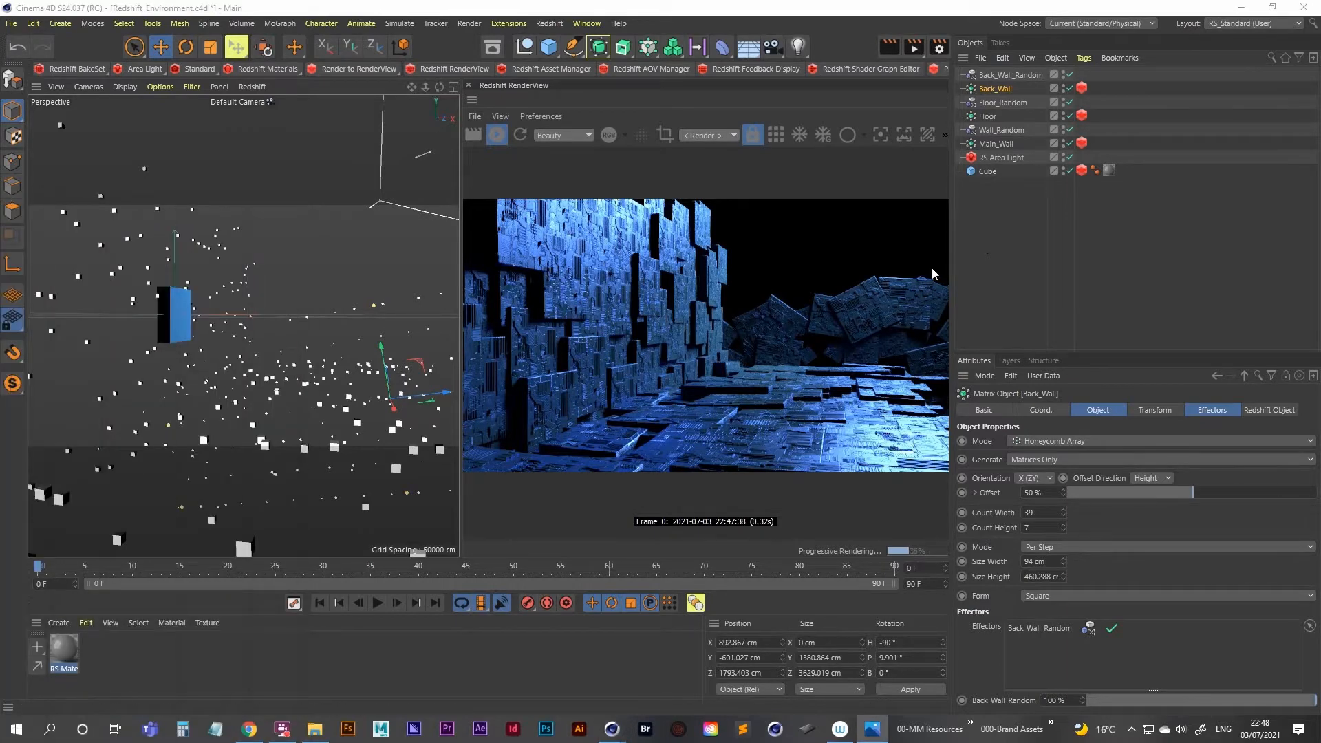
click(1022, 261)
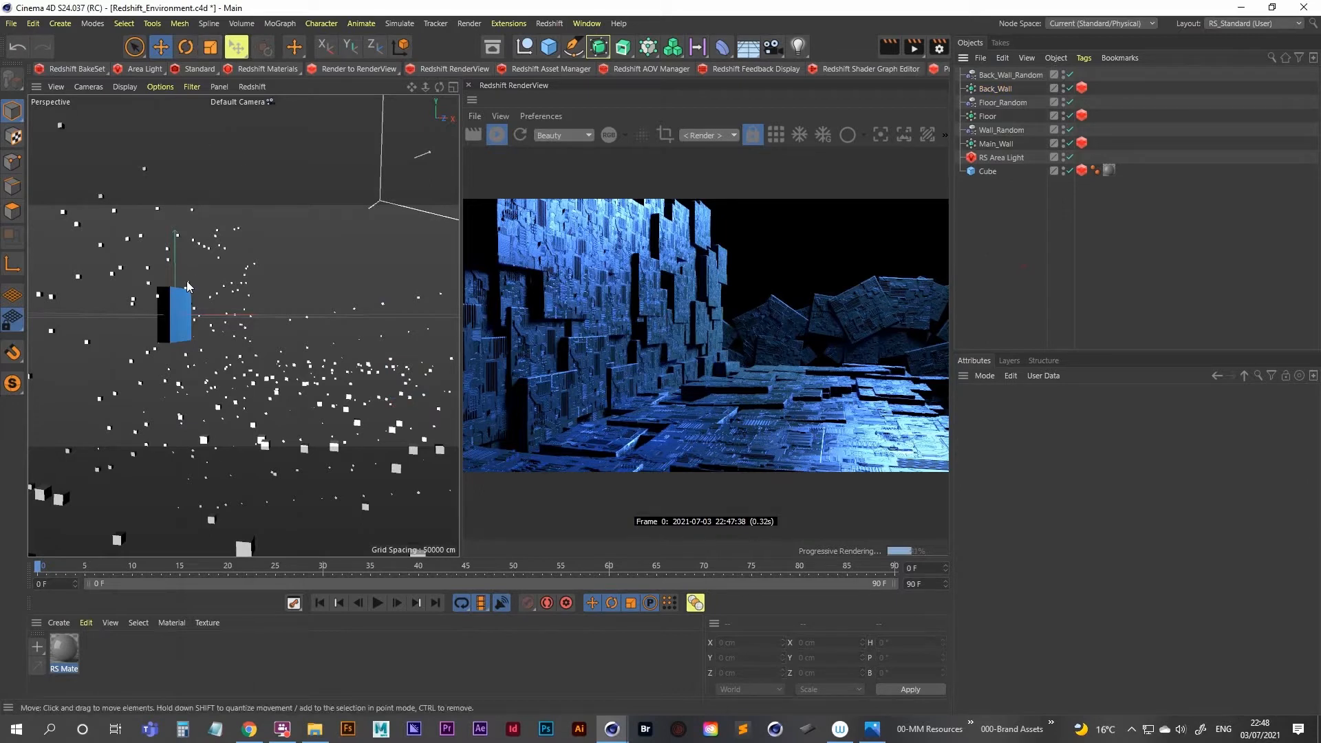
key(ctrl+s)
Start merging a file into the project and browse the Mixamo folder for a character animation
click(11, 25)
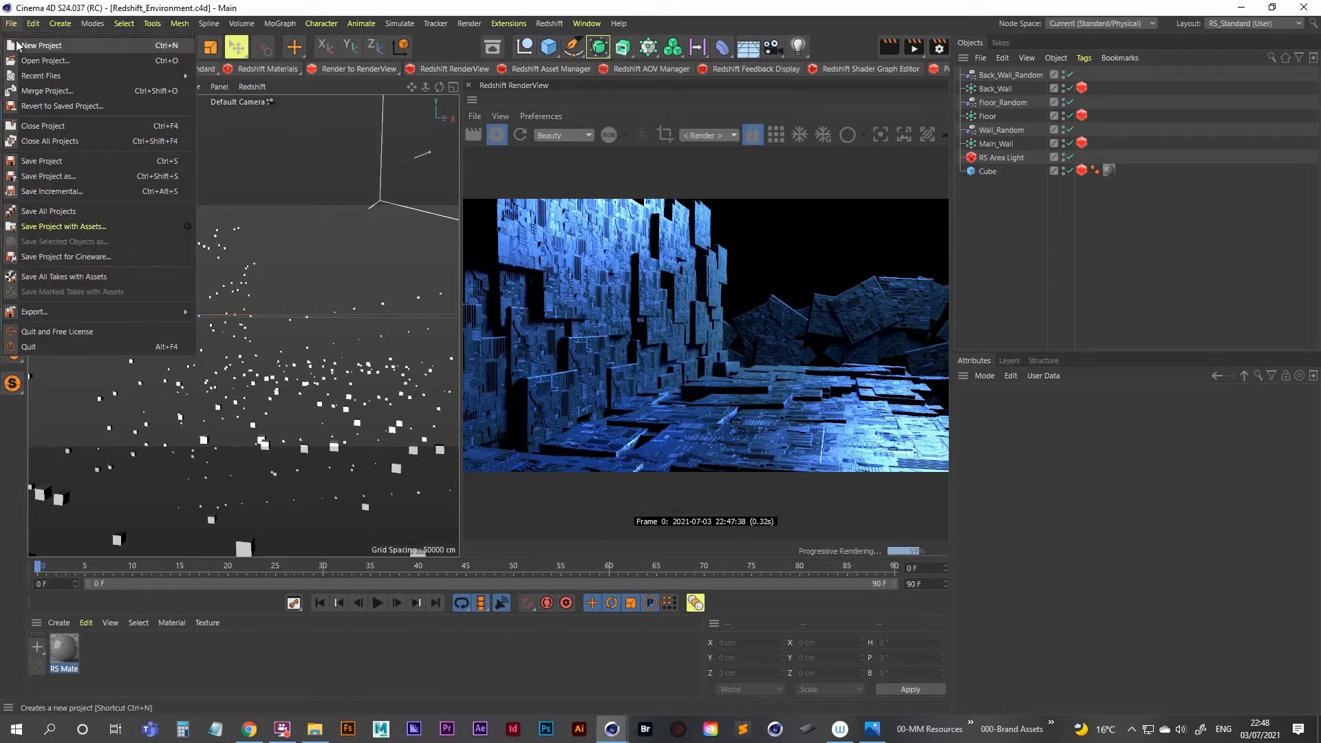
click(11, 28)
click(11, 28)
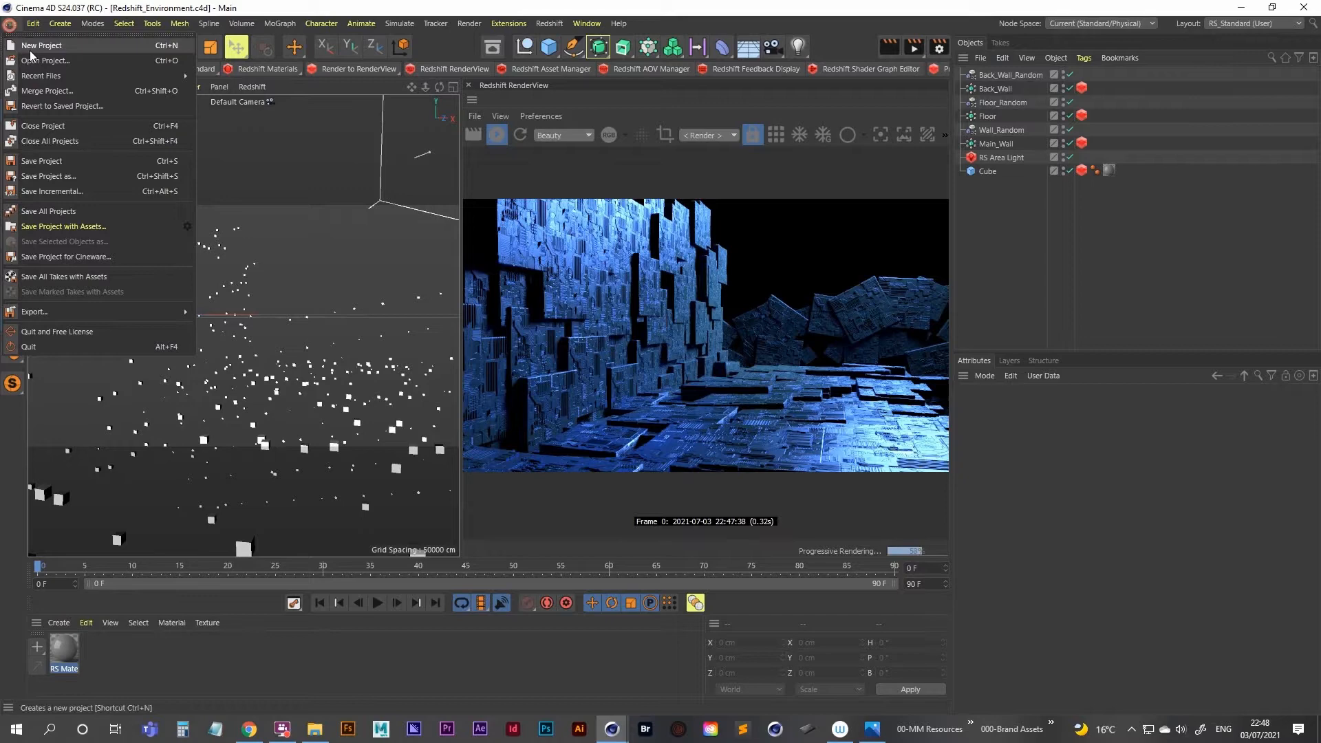
click(55, 95)
drag(436, 75, 518, 80)
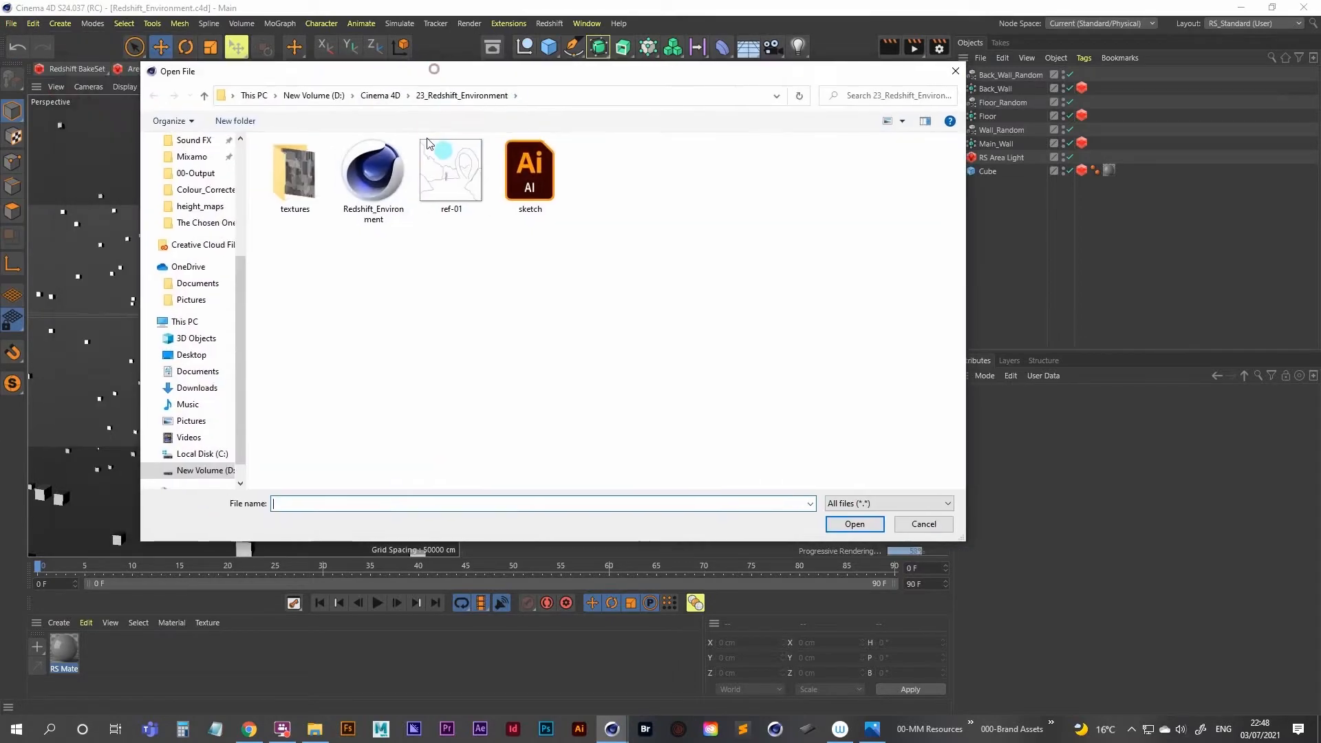
drag(238, 314, 257, 230)
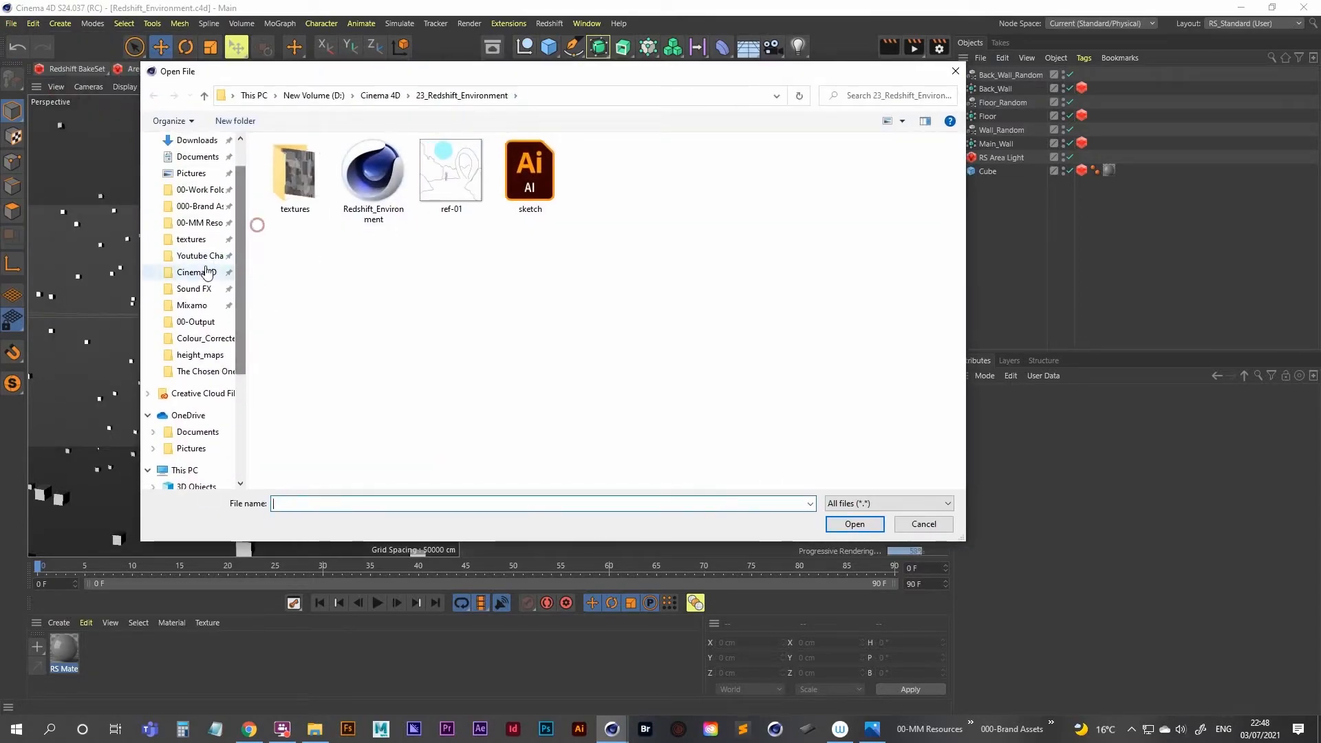
click(192, 309)
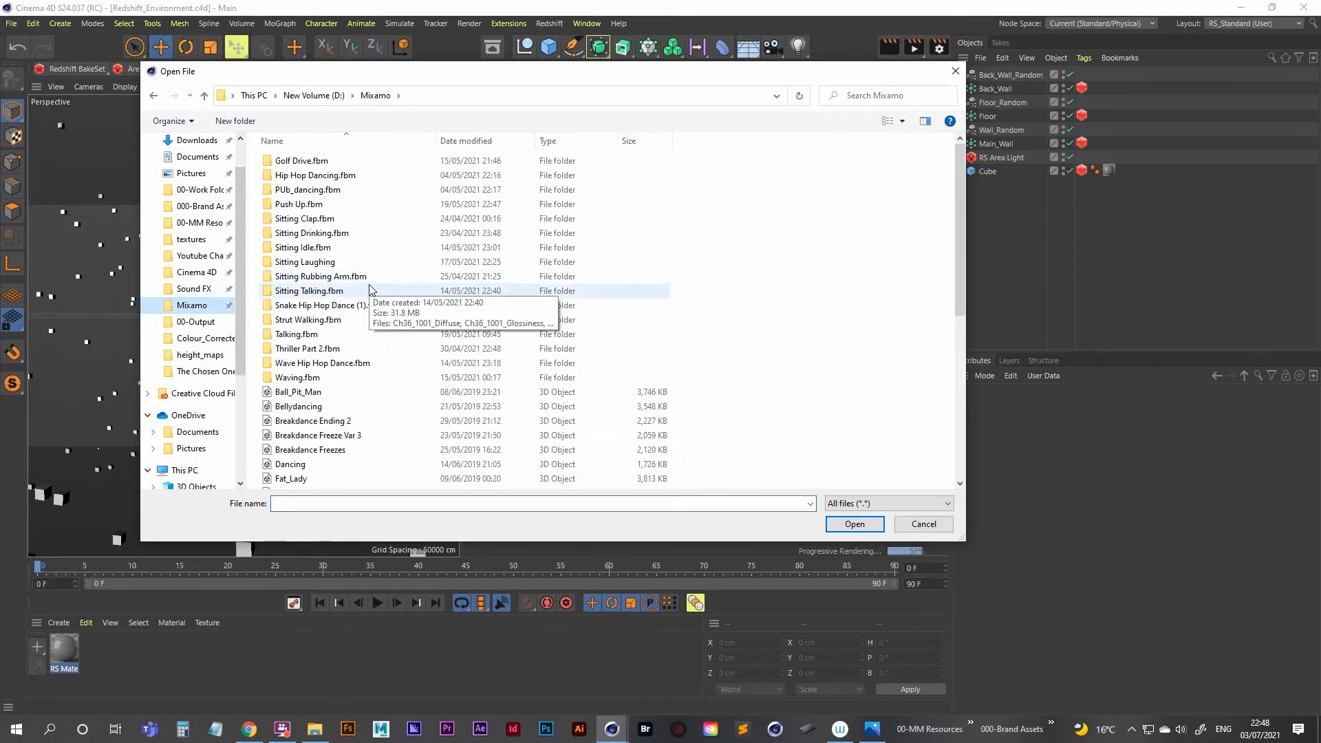
drag(959, 190, 893, 416)
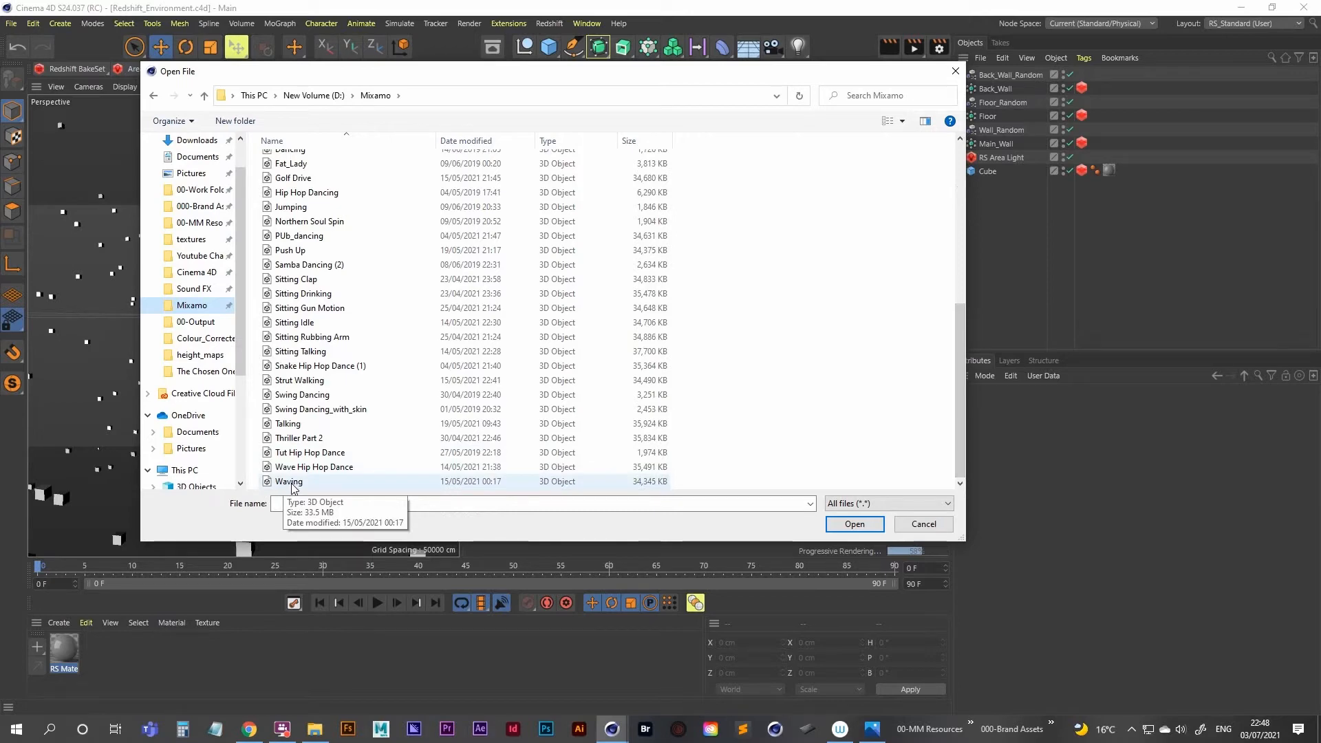
Check the figure in the ref-01 sketch and merge the Waving FBX with default import settings, without reassigning takes
key(alt+Tab)
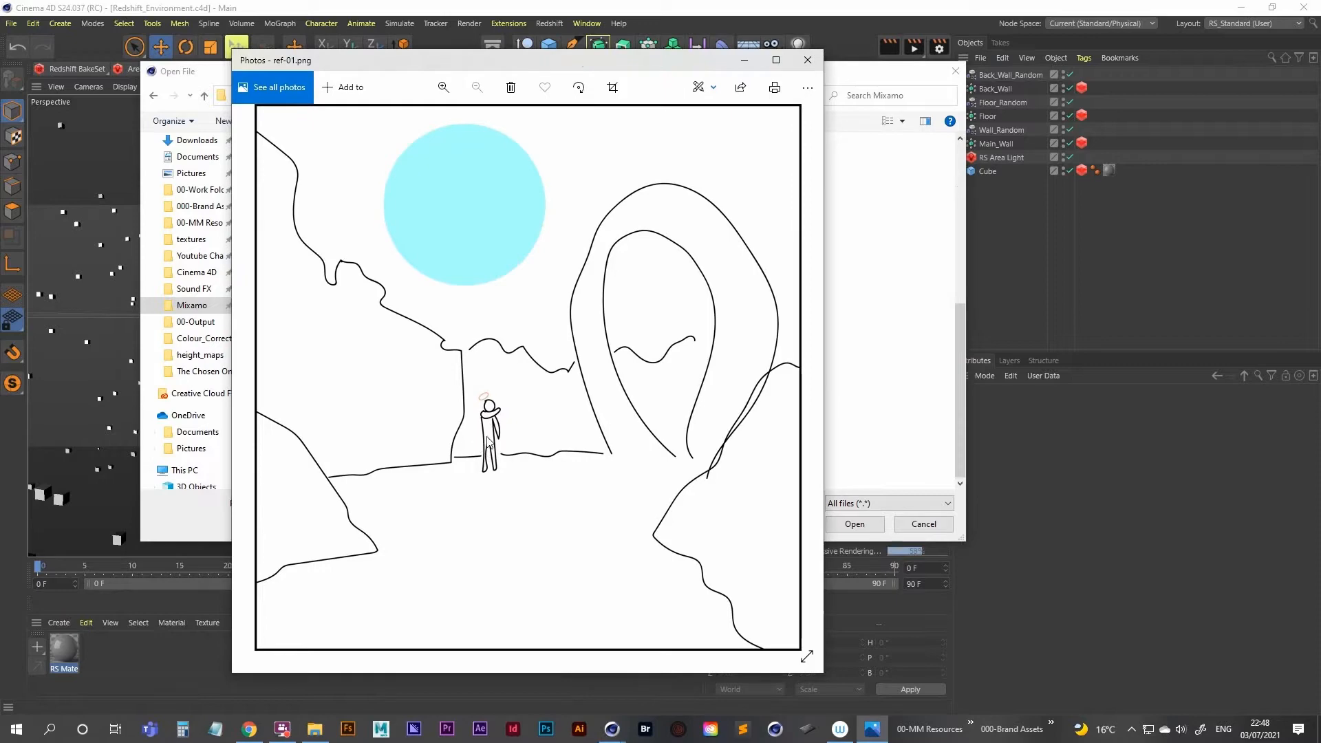
drag(628, 61, 0, 45)
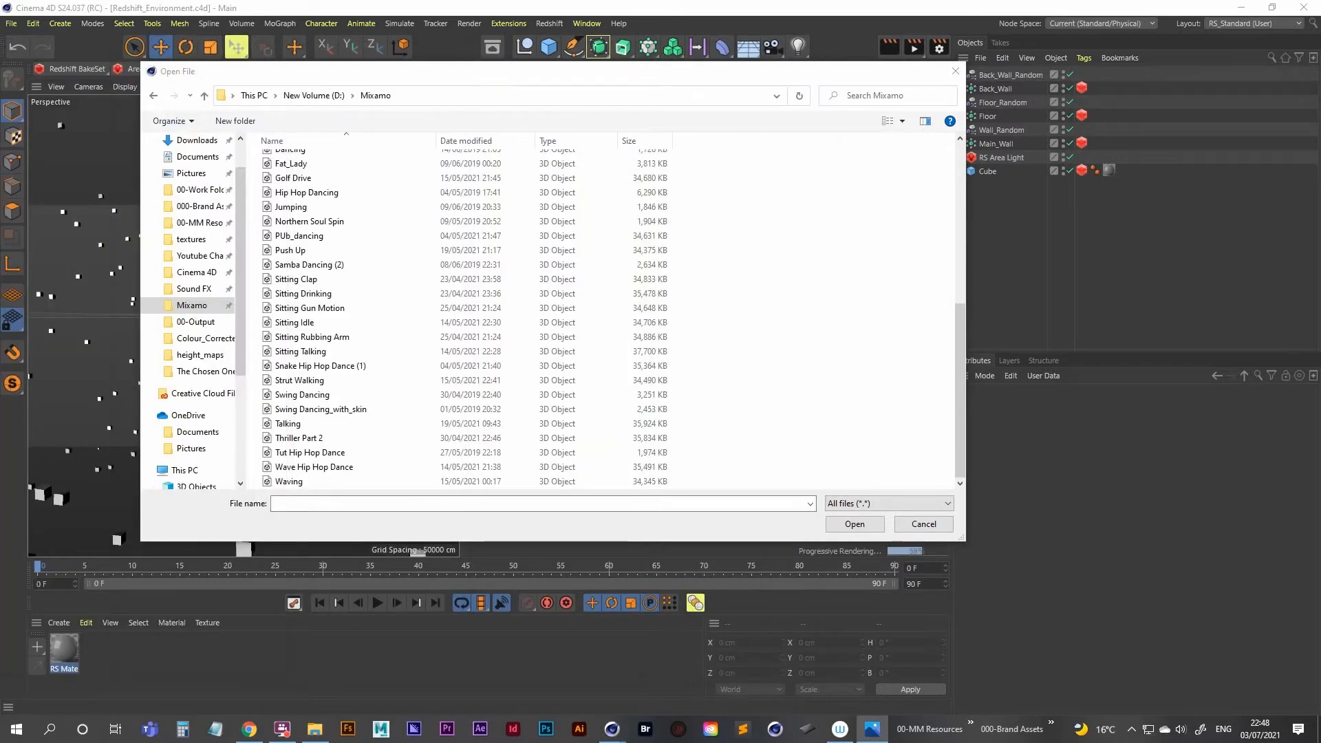
double_click(299, 483)
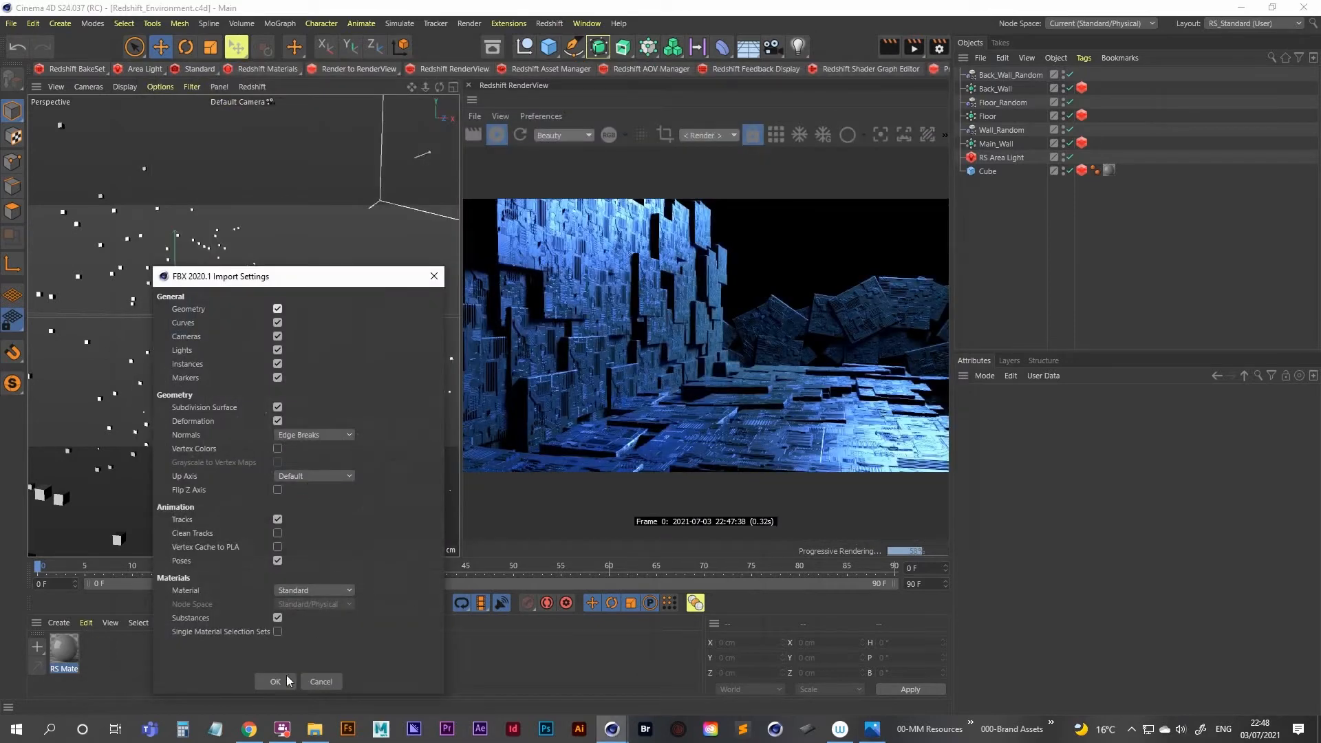
click(275, 682)
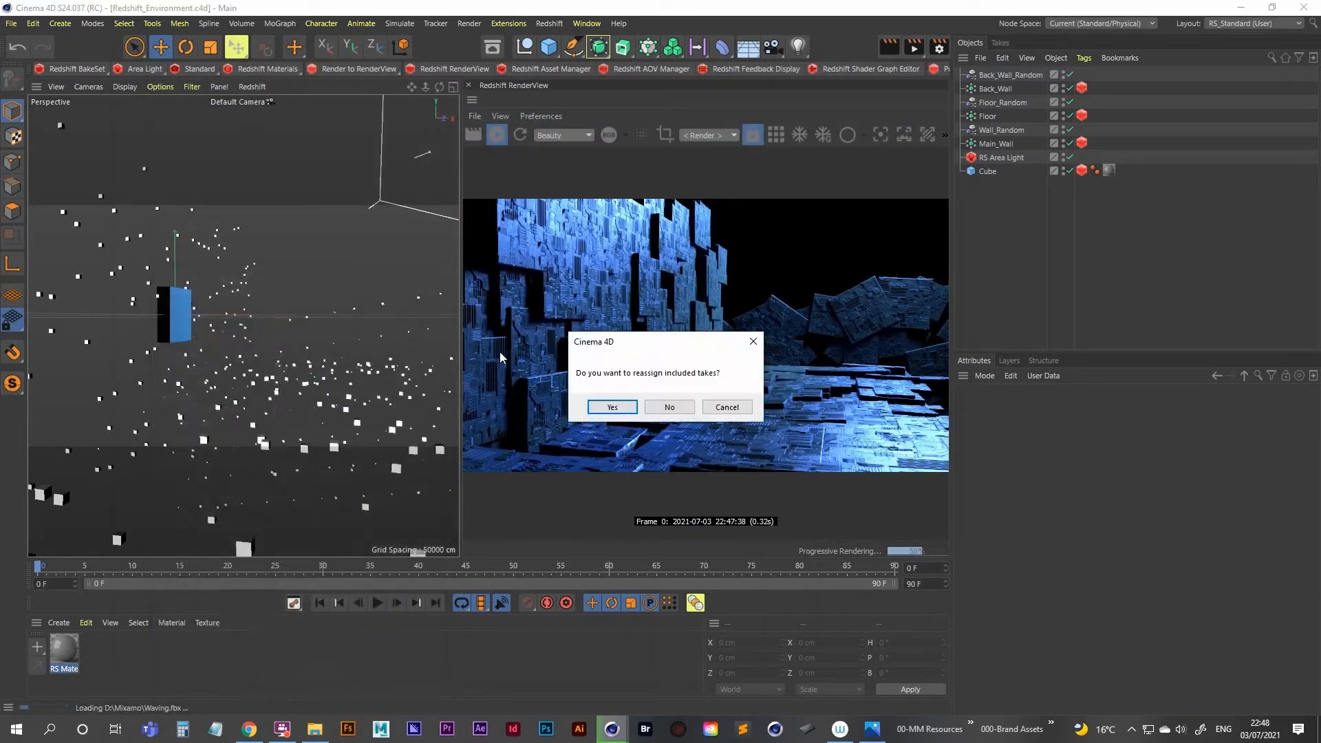
click(678, 406)
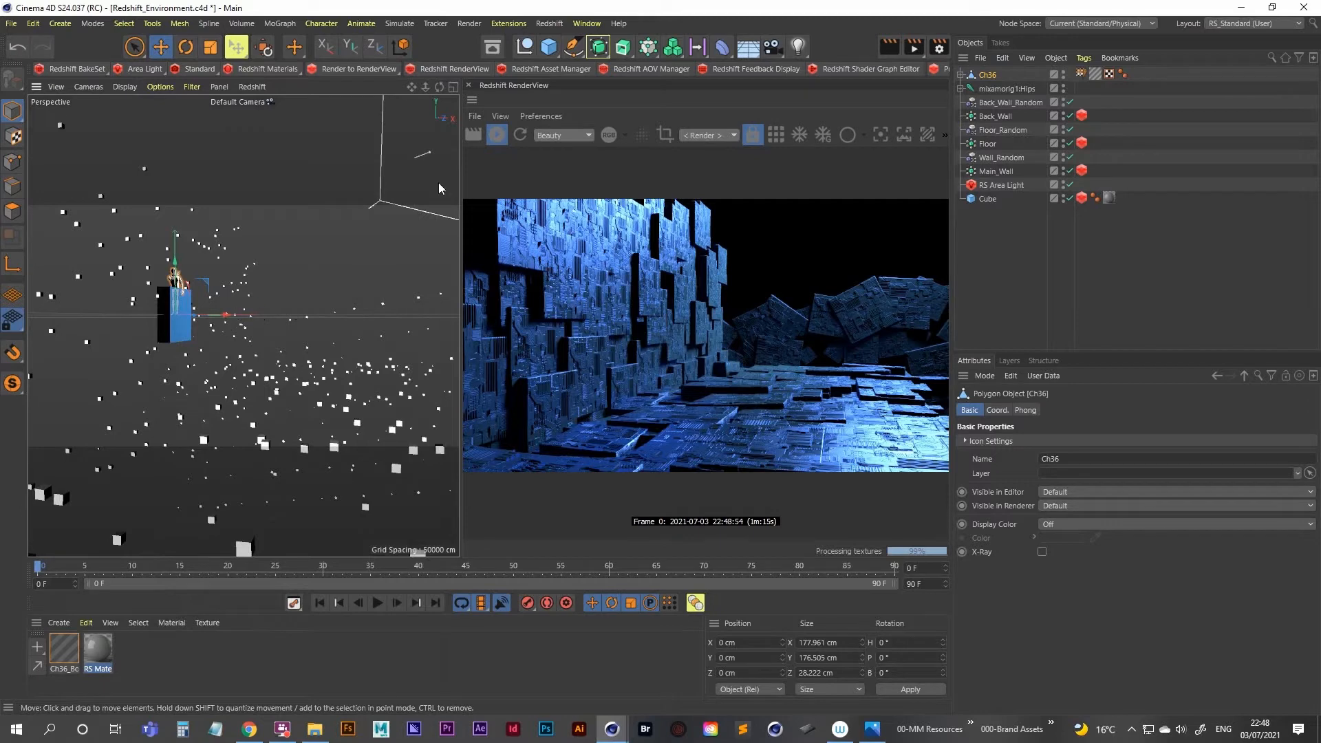
Group the Ch36 mesh and the mixamorig1:Hips rig under a null named Guy
ctrl+click(998, 88)
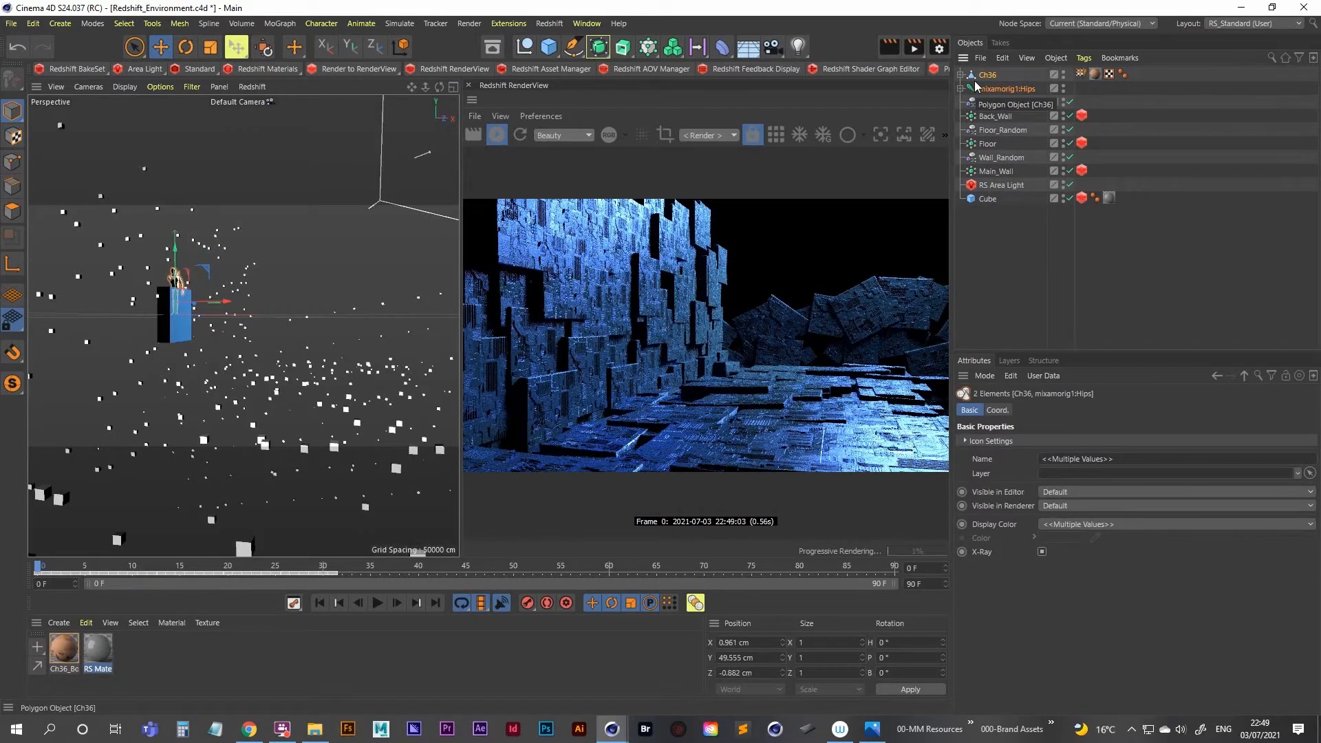
key(alt+g)
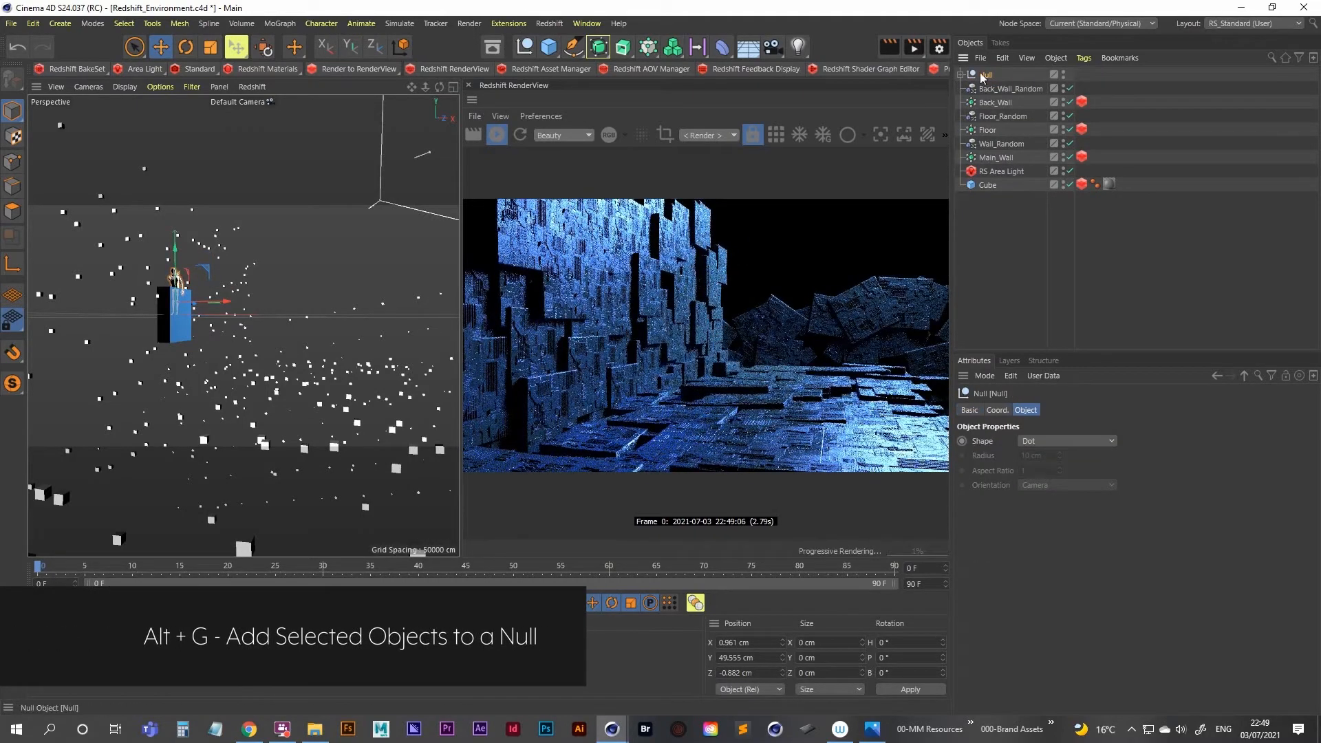
double_click(983, 75)
text(Guy)
key(Return)
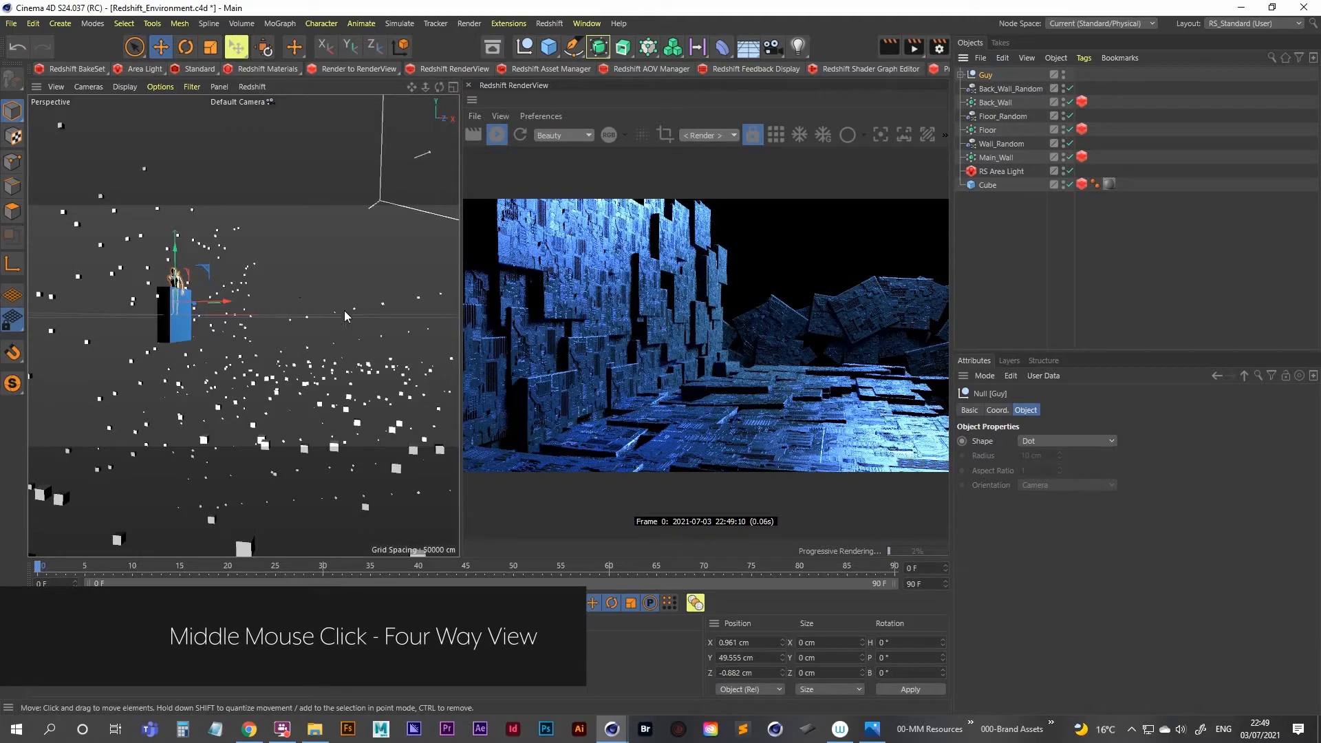
Move the Guy null away from the cube along X to about 351 cm, using the top view
middle_click(303, 299)
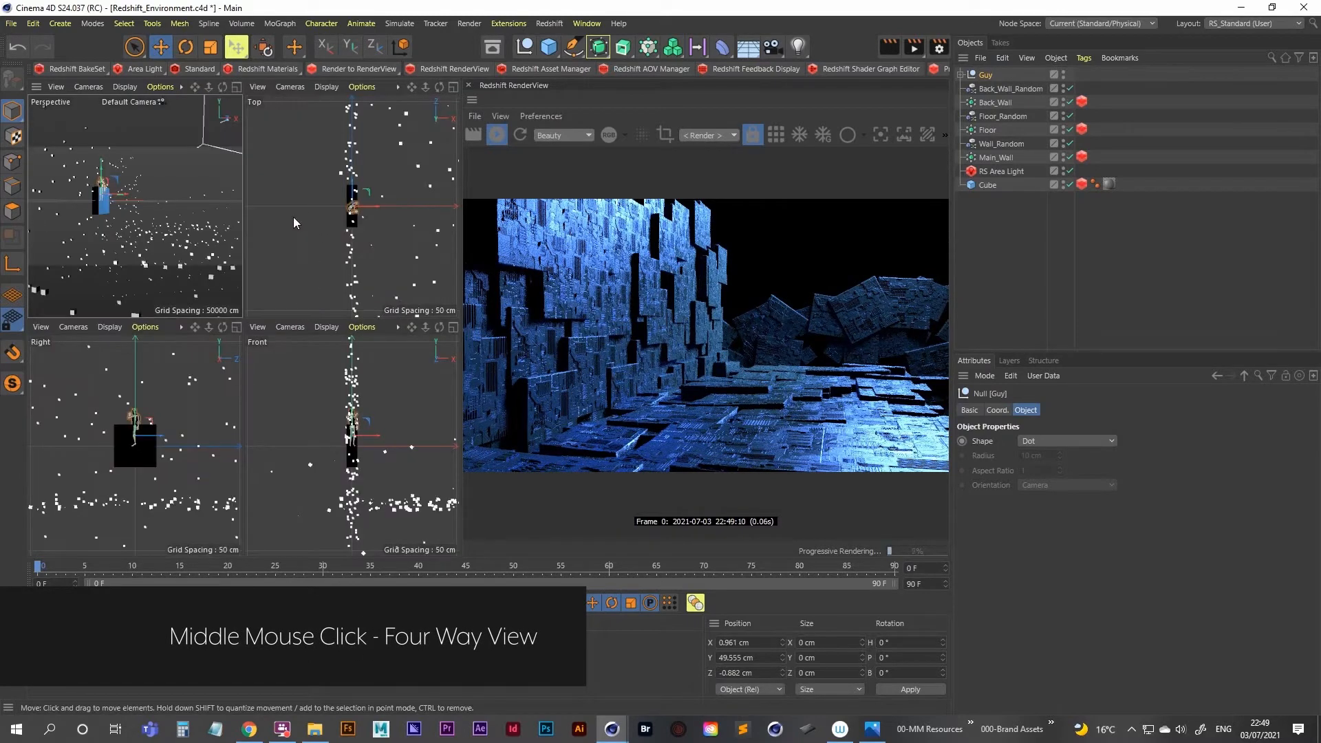
middle_click(308, 201)
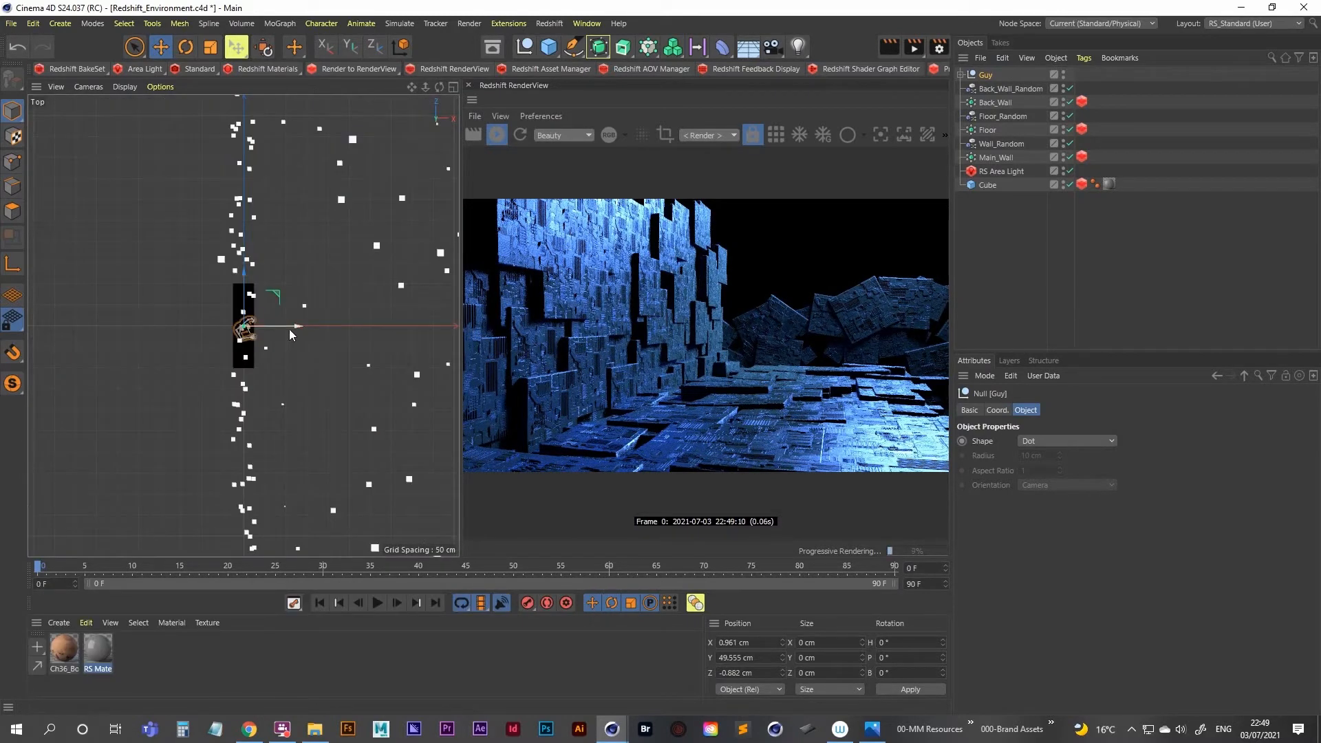
drag(289, 329, 440, 328)
Lower the Guy null towards the floor to about Y -126 cm, using the front view
middle_click(357, 329)
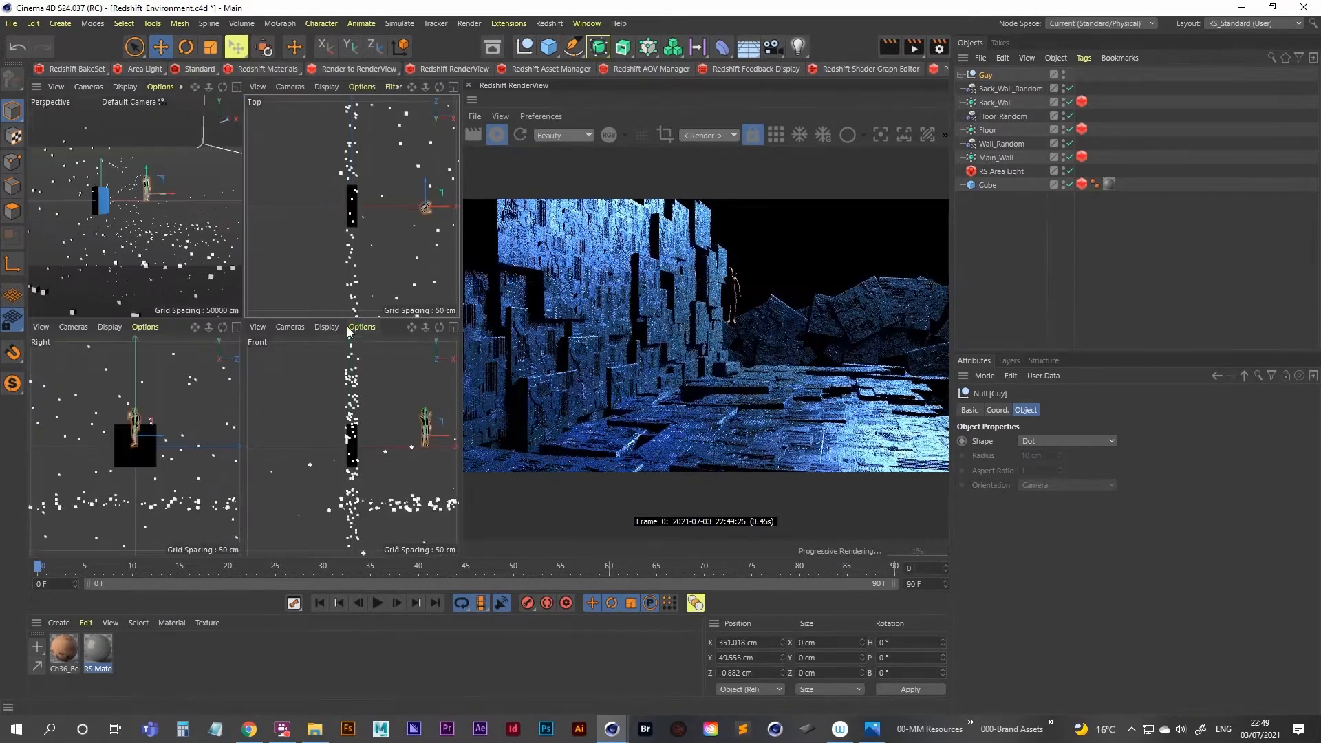
middle_click(377, 440)
alt+middle_drag(316, 379, 241, 374)
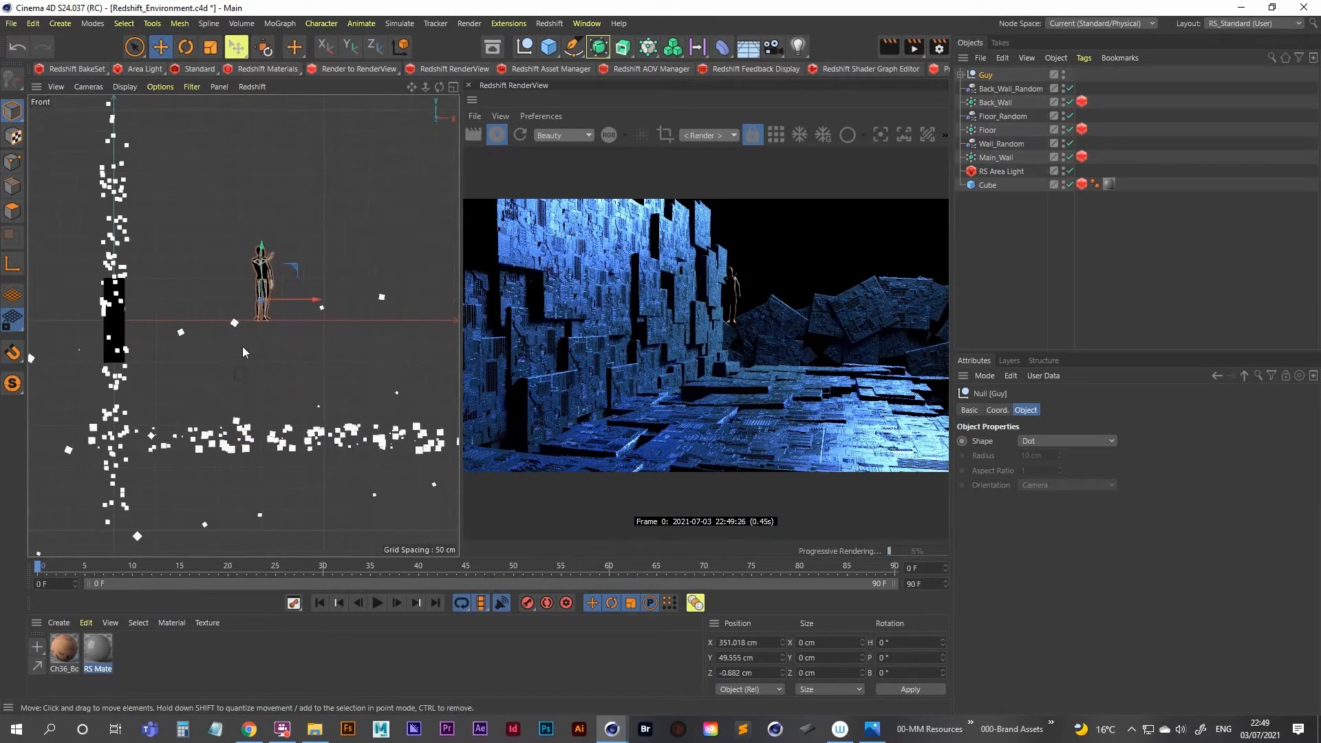
scroll(242, 345, up, 2)
alt+middle_drag(268, 306, 241, 272)
drag(234, 210, 245, 297)
Lower the Guy null to about Y -177 cm in the perspective view so the feet rest on a floor panel
middle_click(226, 266)
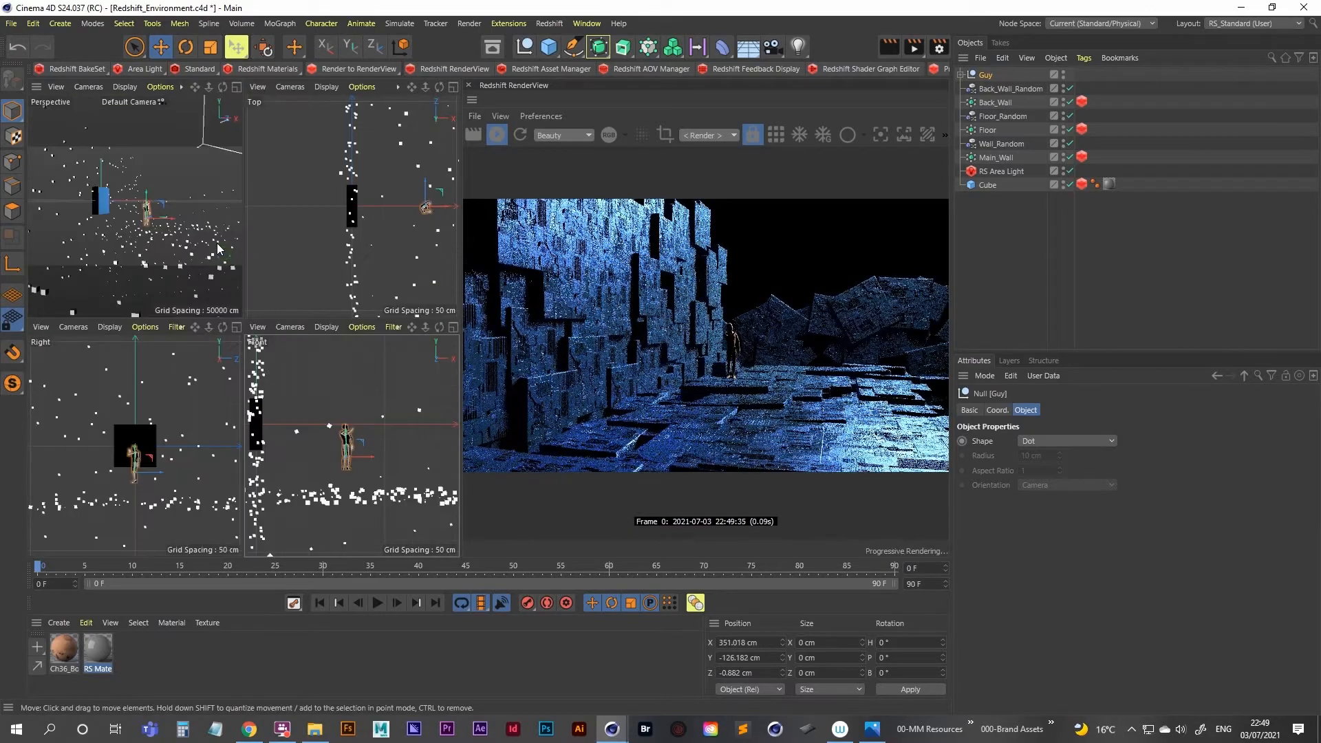
middle_click(116, 195)
scroll(271, 371, up, 4)
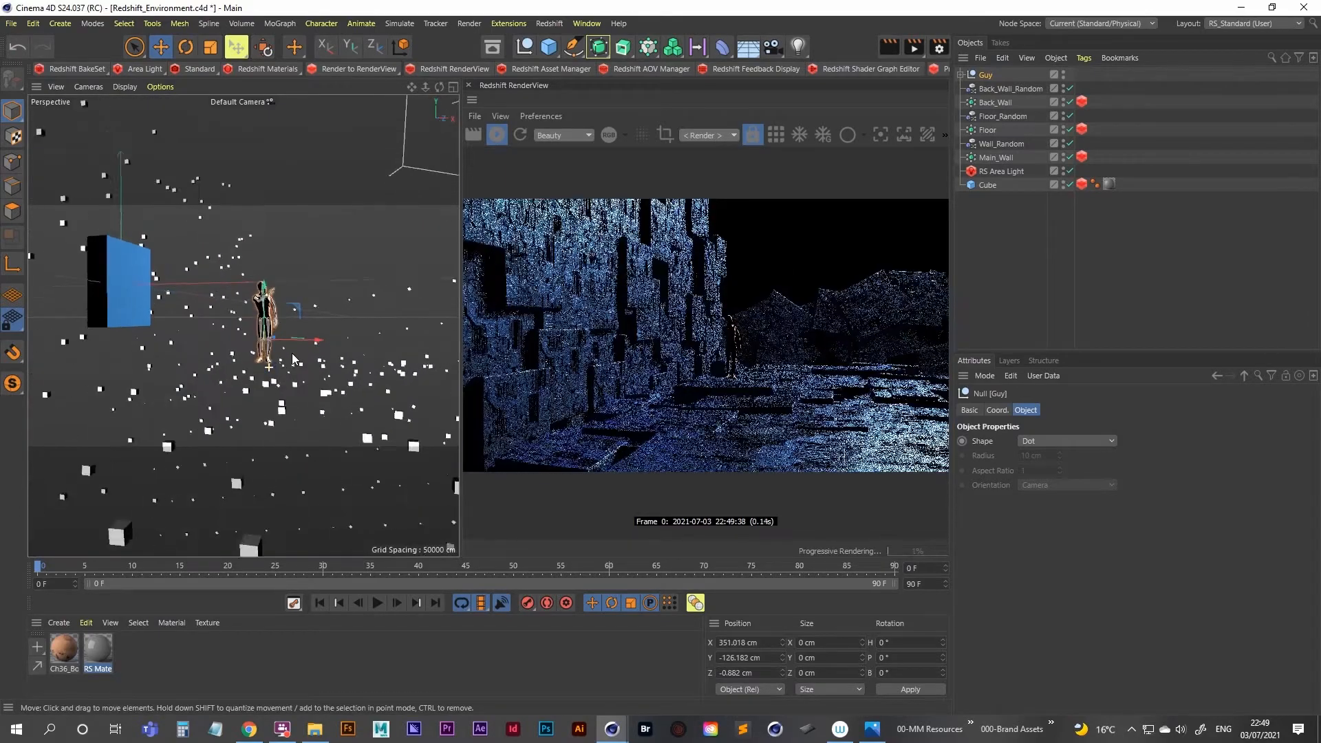
alt+middle_drag(275, 370, 286, 406)
scroll(311, 398, up, 8)
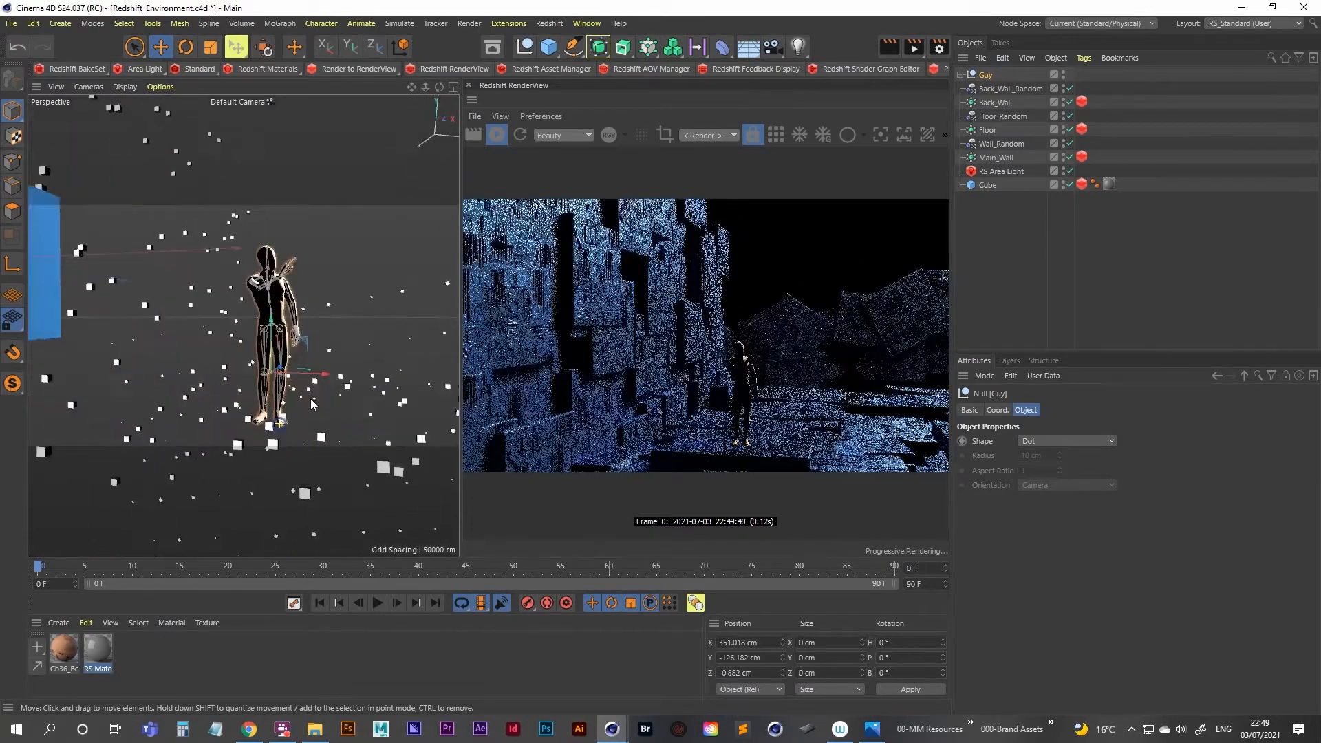
scroll(263, 359, up, 4)
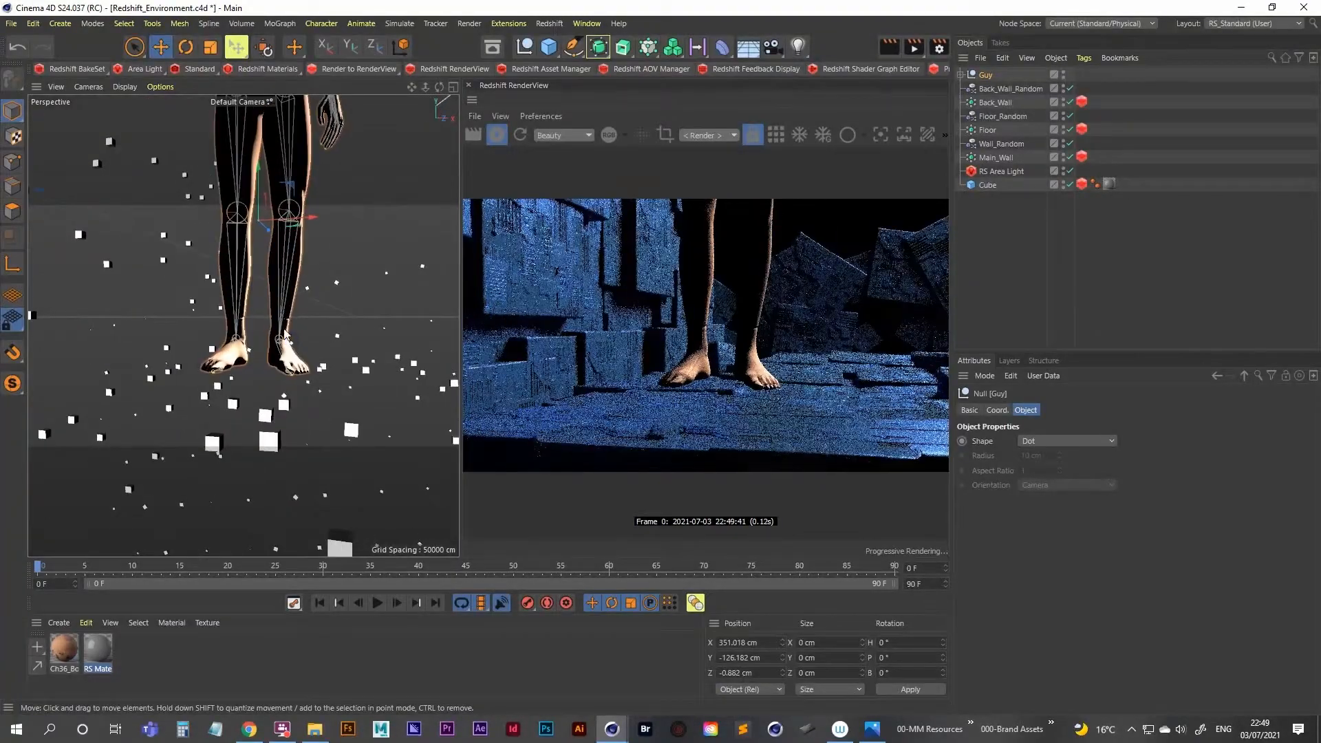
drag(260, 171, 244, 325)
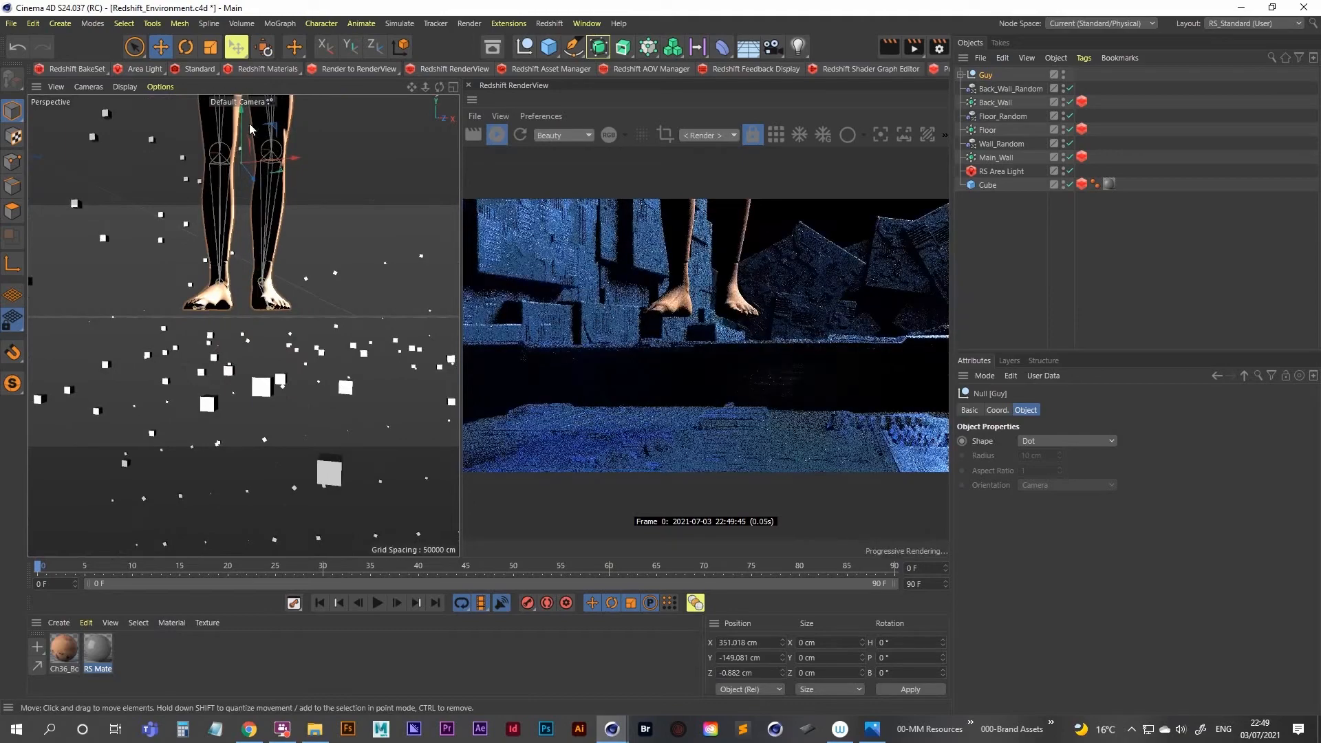
drag(246, 118, 246, 200)
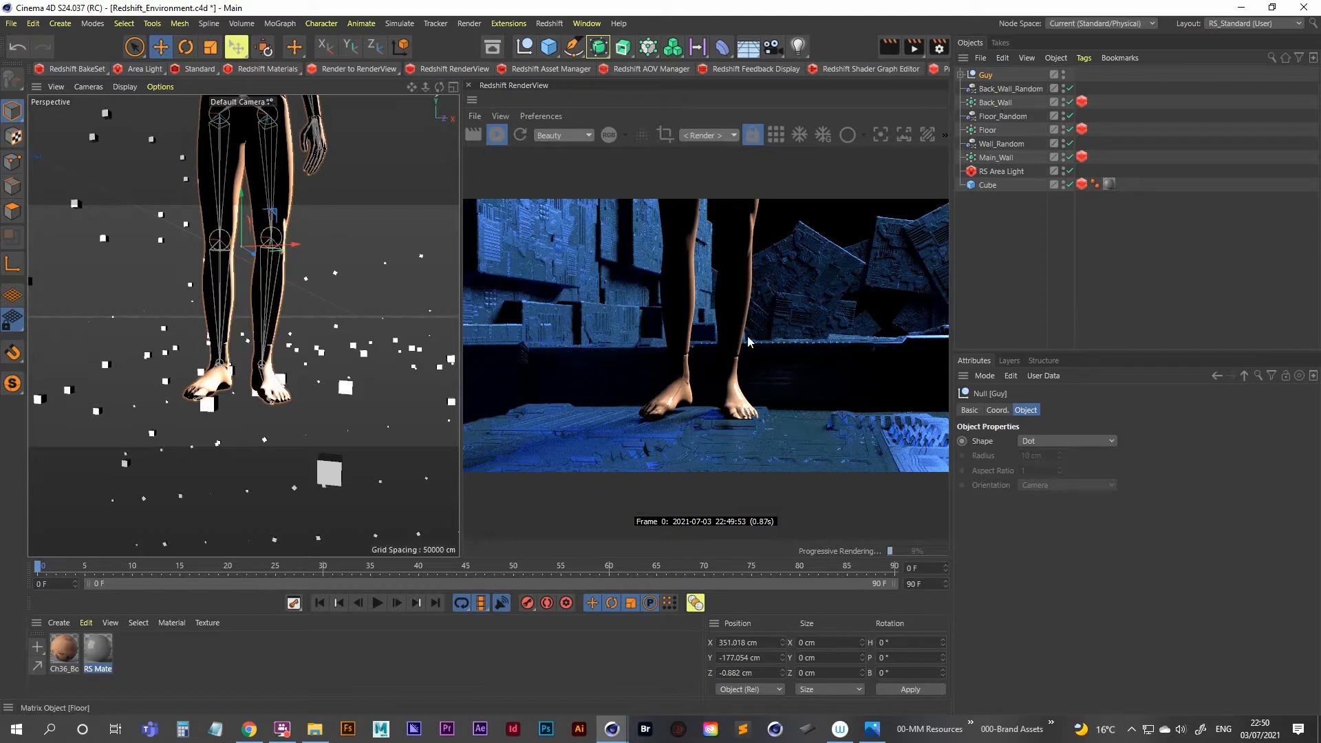
Try a heading rotation of 0° on the Floor_Random effector, and undo it
click(998, 117)
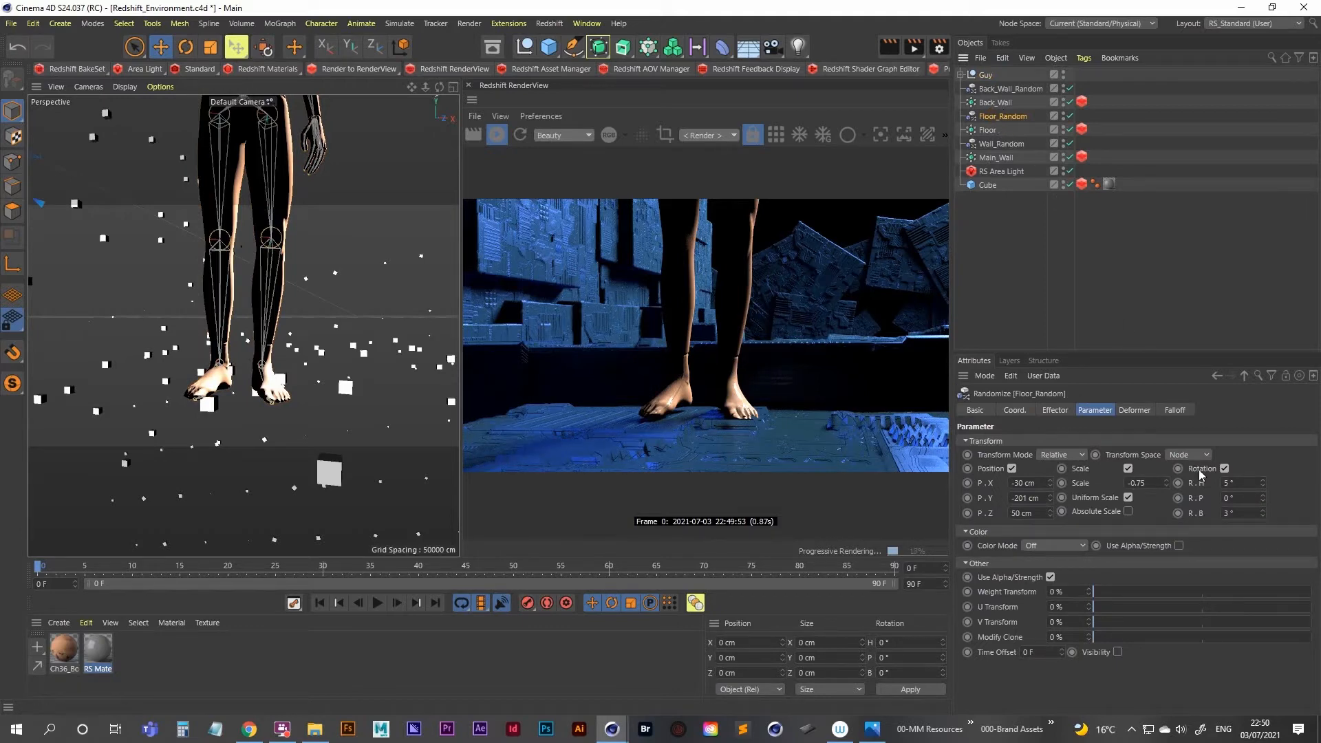
click(1241, 482)
key(Tab)
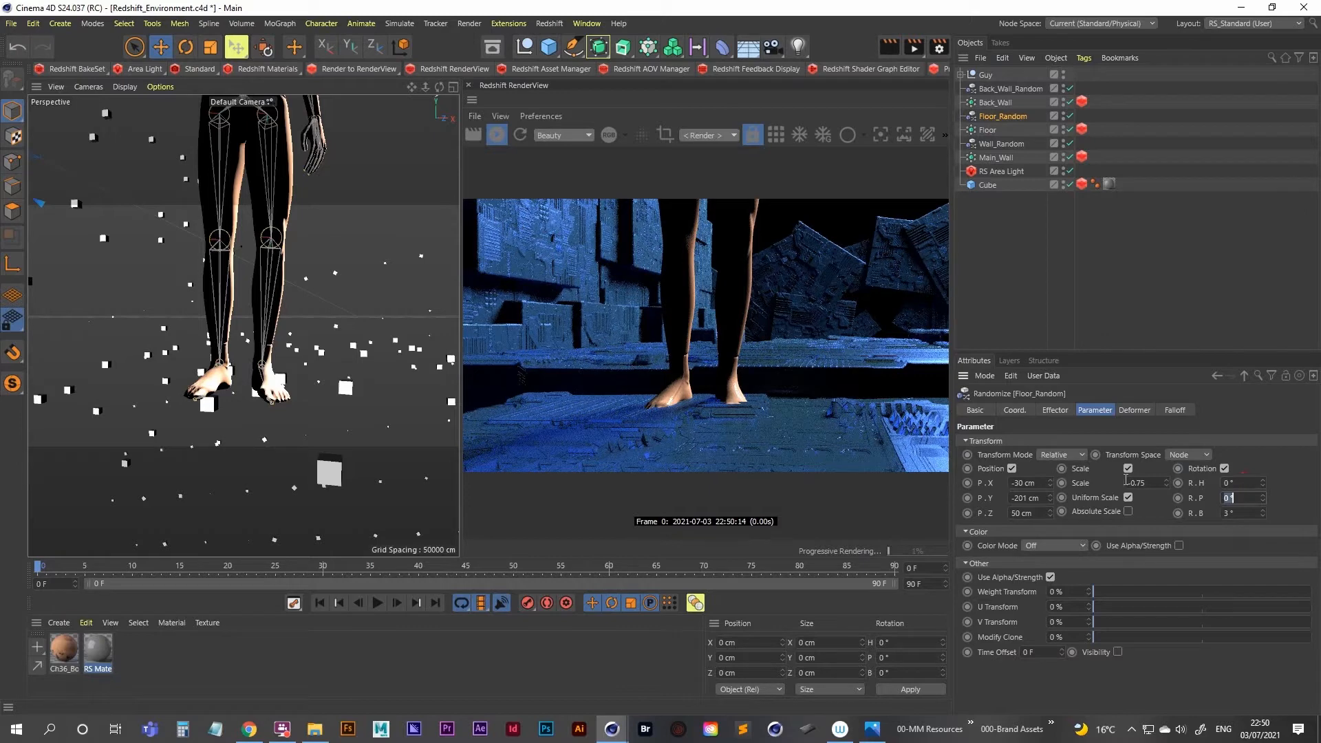
key(ctrl+z)
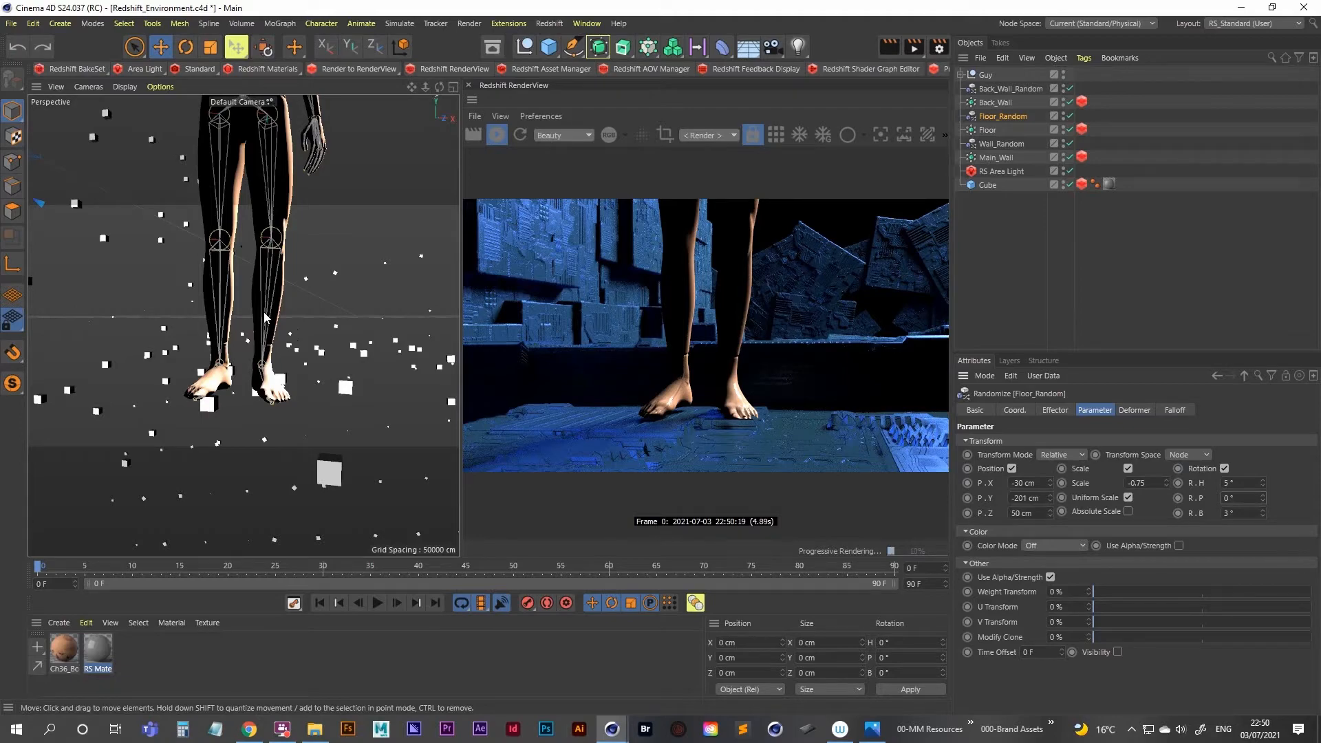
scroll(265, 316, down, 5)
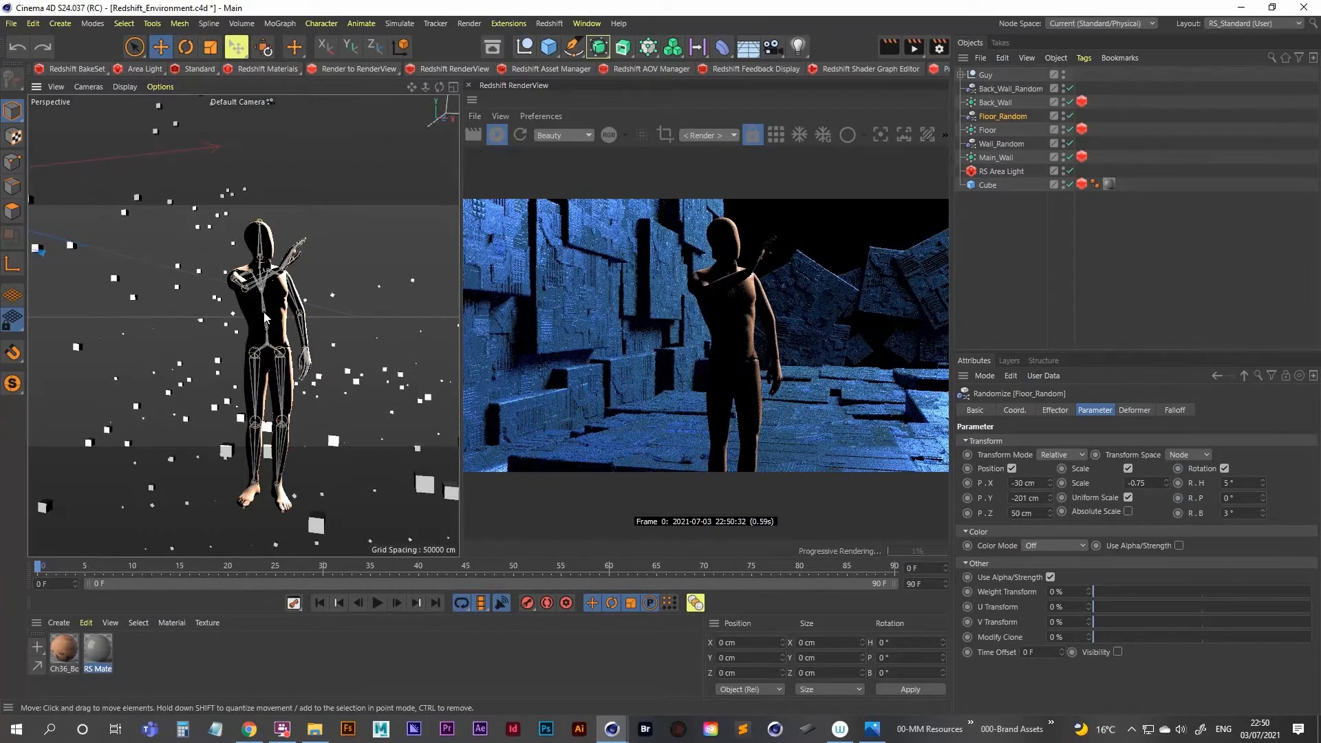
scroll(263, 311, down, 5)
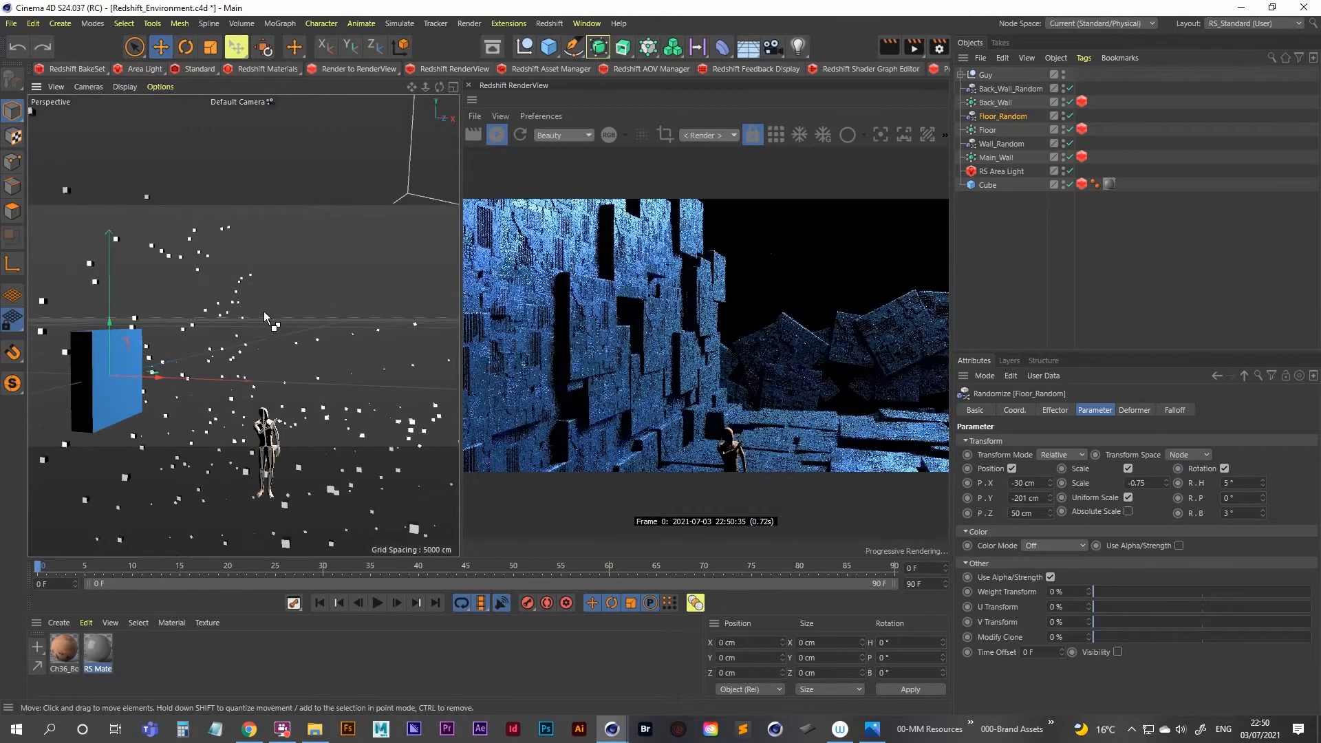
Create a new Redshift material and name it Guy
scroll(263, 311, down, 3)
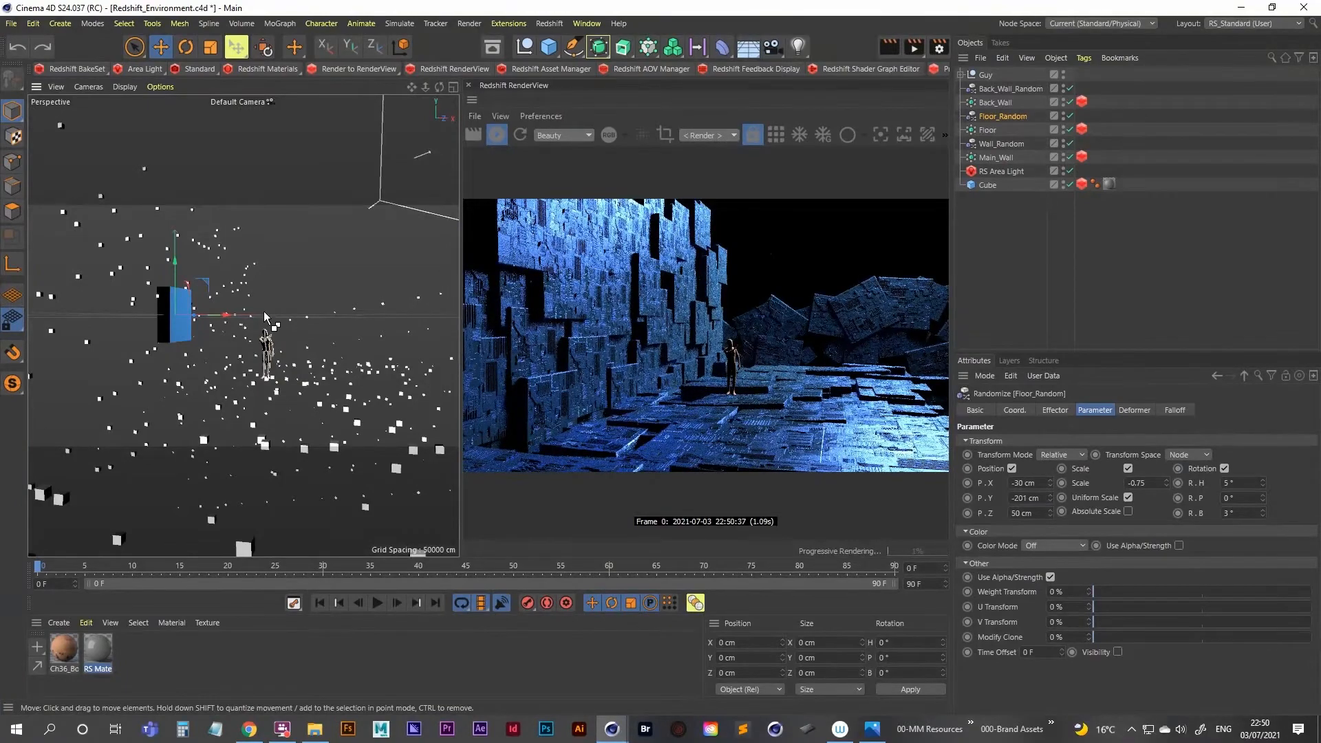
scroll(263, 311, up, 1)
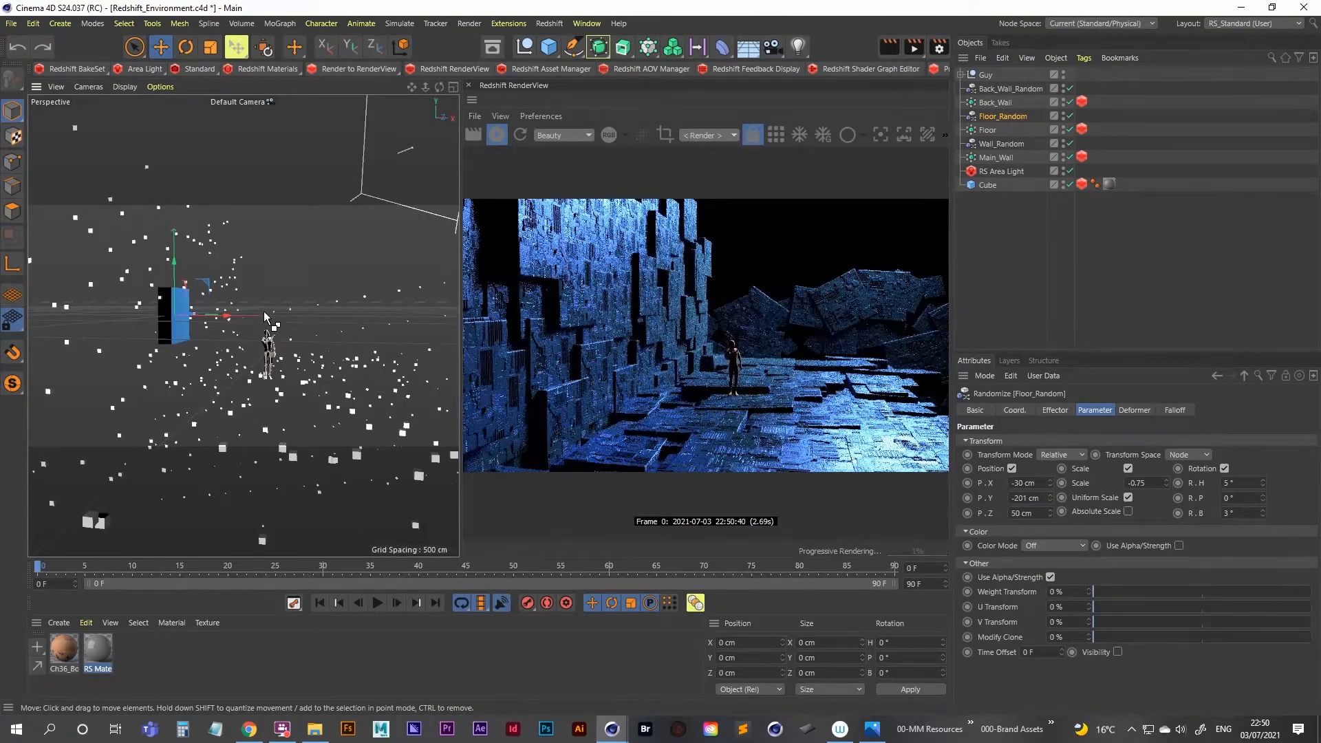
scroll(263, 311, down, 1)
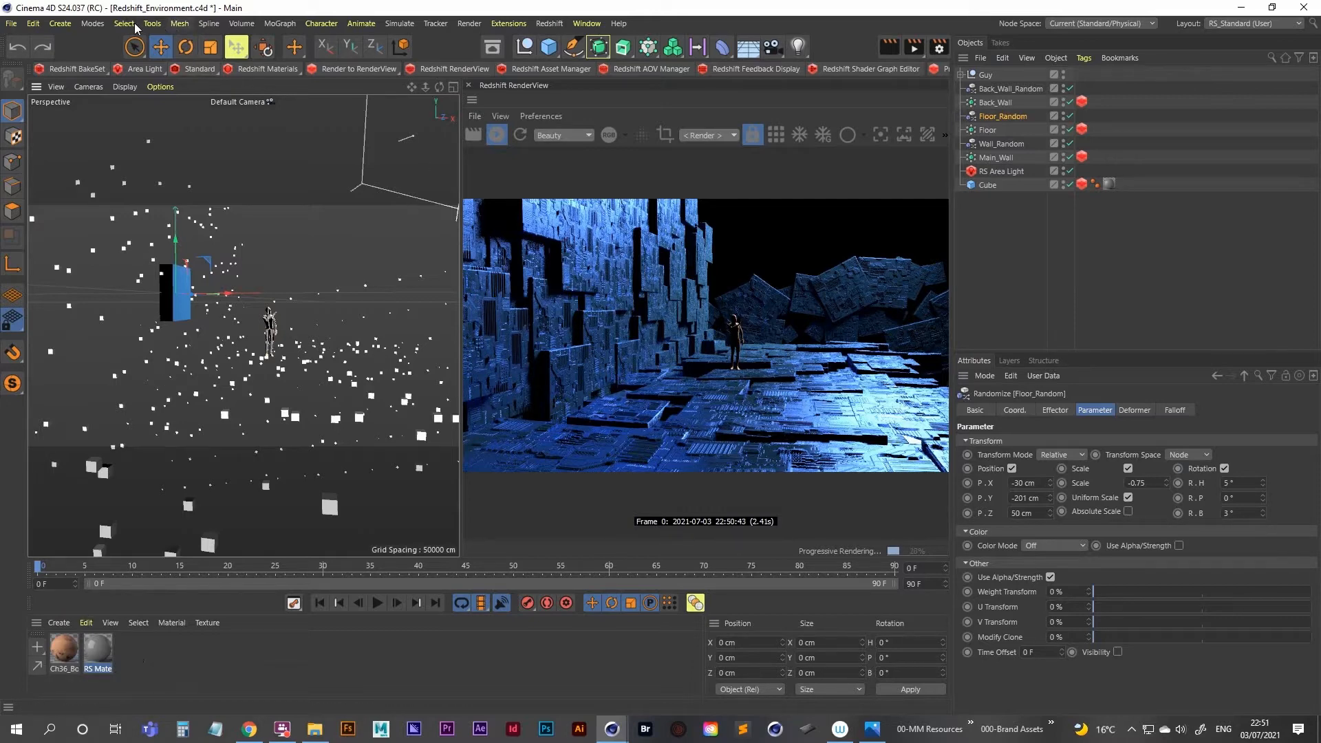
click(275, 68)
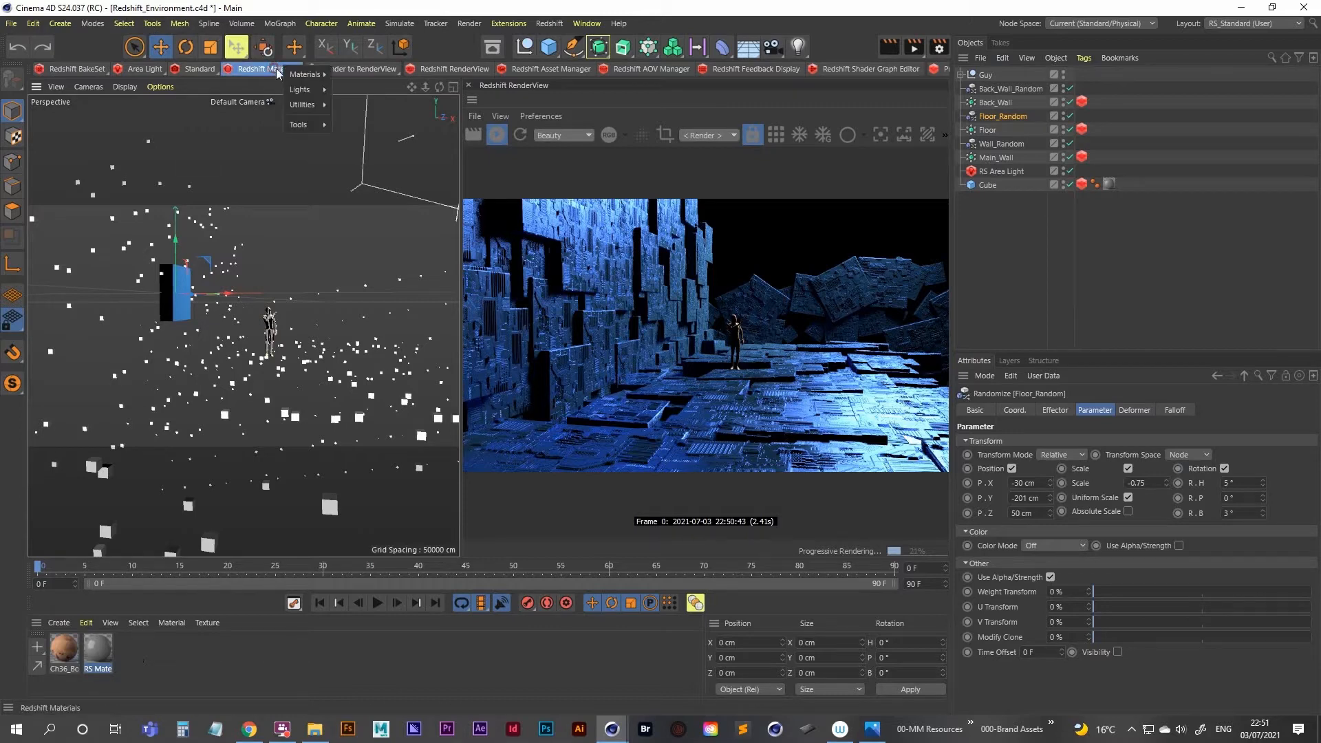
mouse_move(318, 76)
click(359, 73)
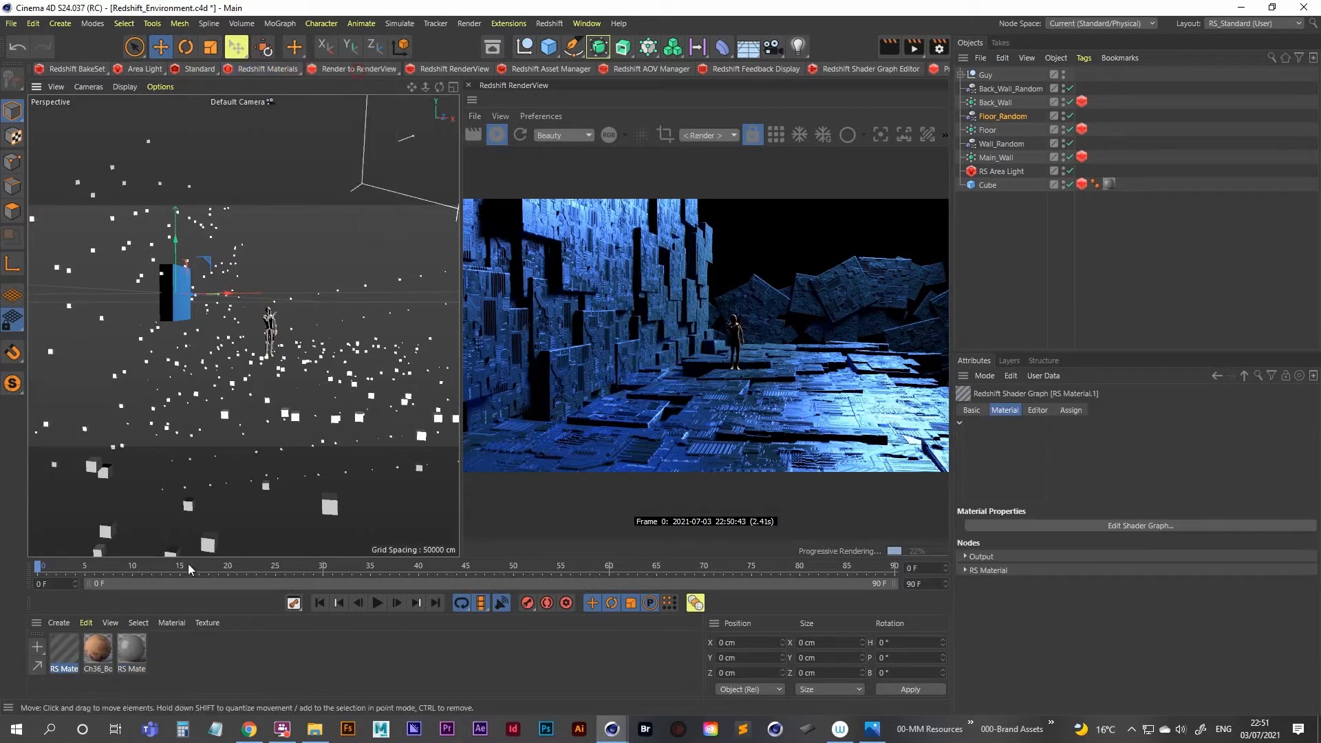
double_click(62, 657)
double_click(64, 668)
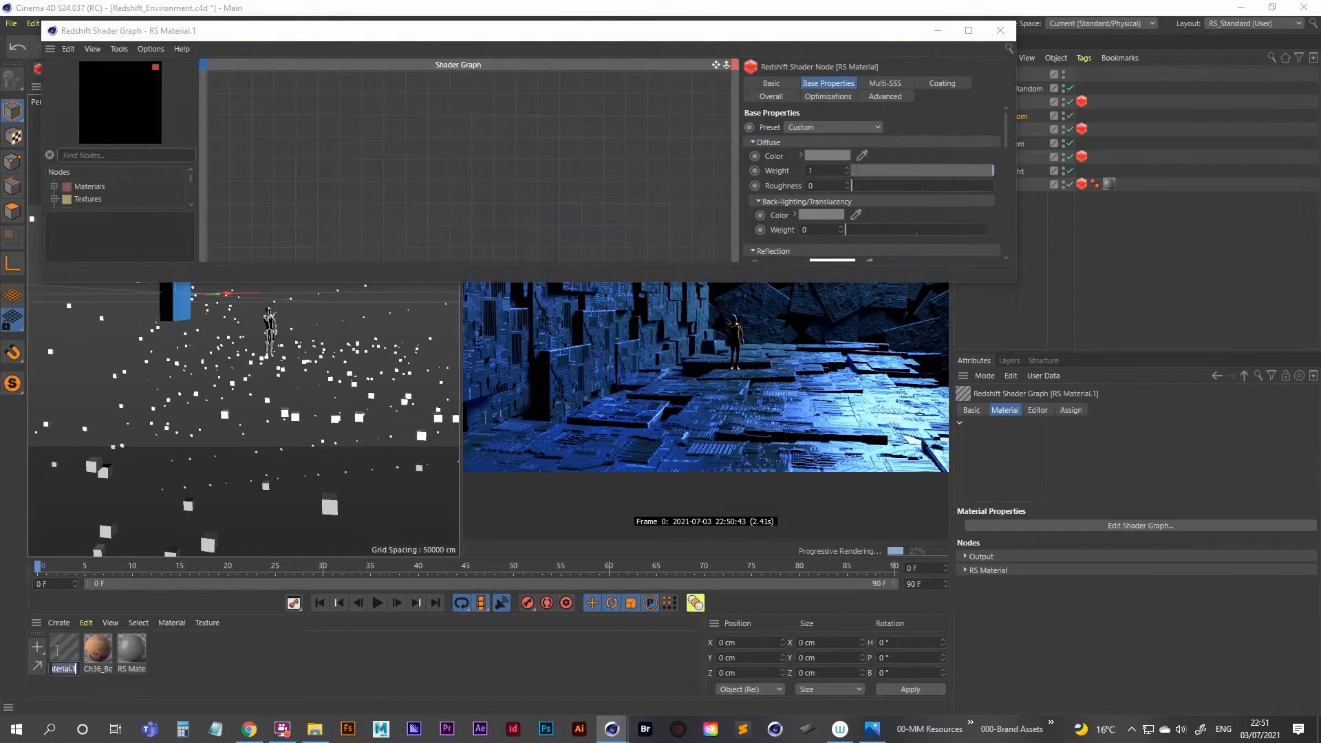
text(Guy)
key(Return)
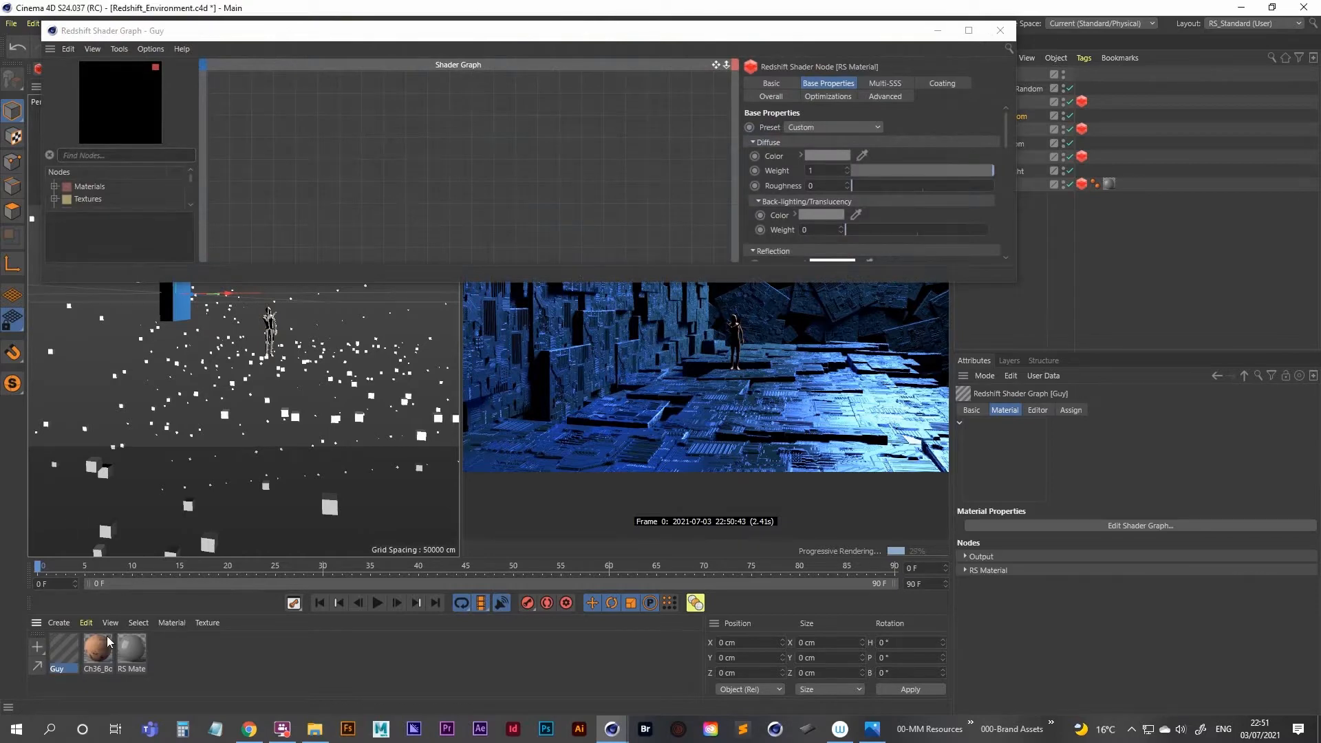
Rename the cube's existing RS Material as Tiles
double_click(136, 668)
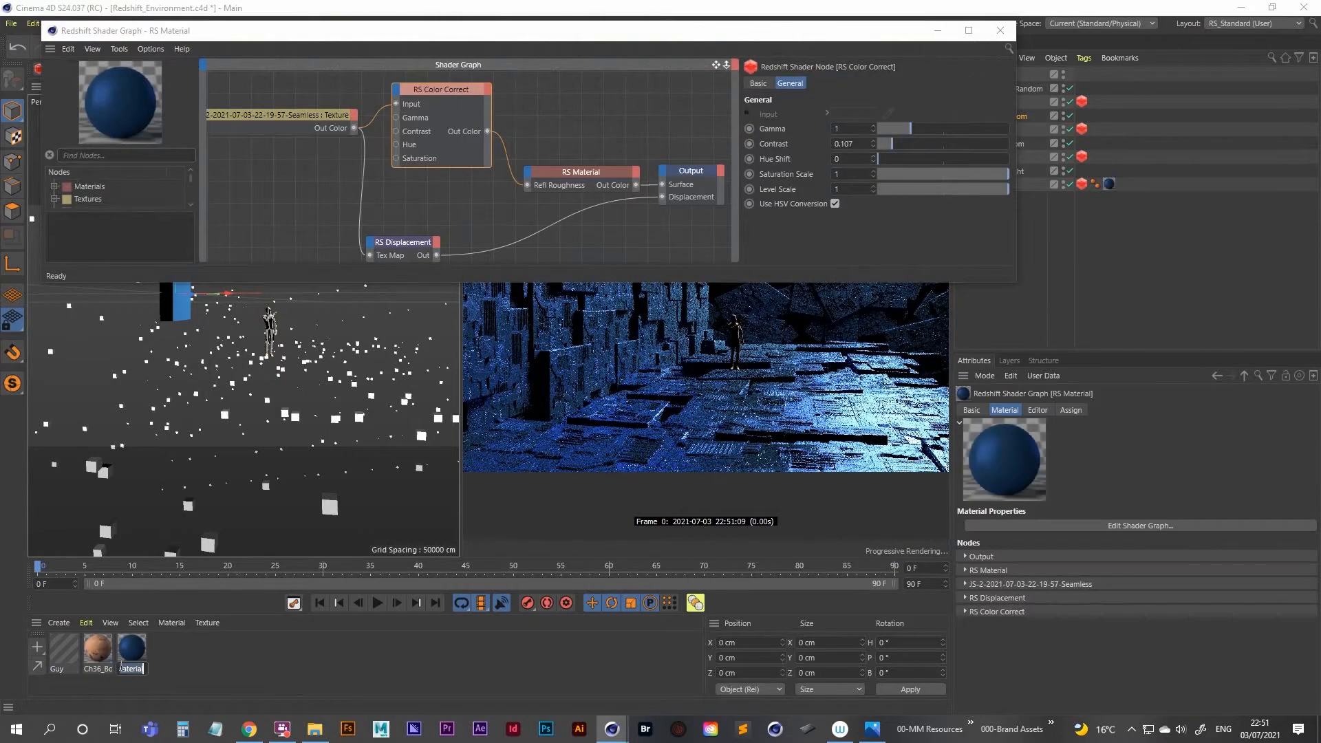
key(BackSpace)
text(Tile)
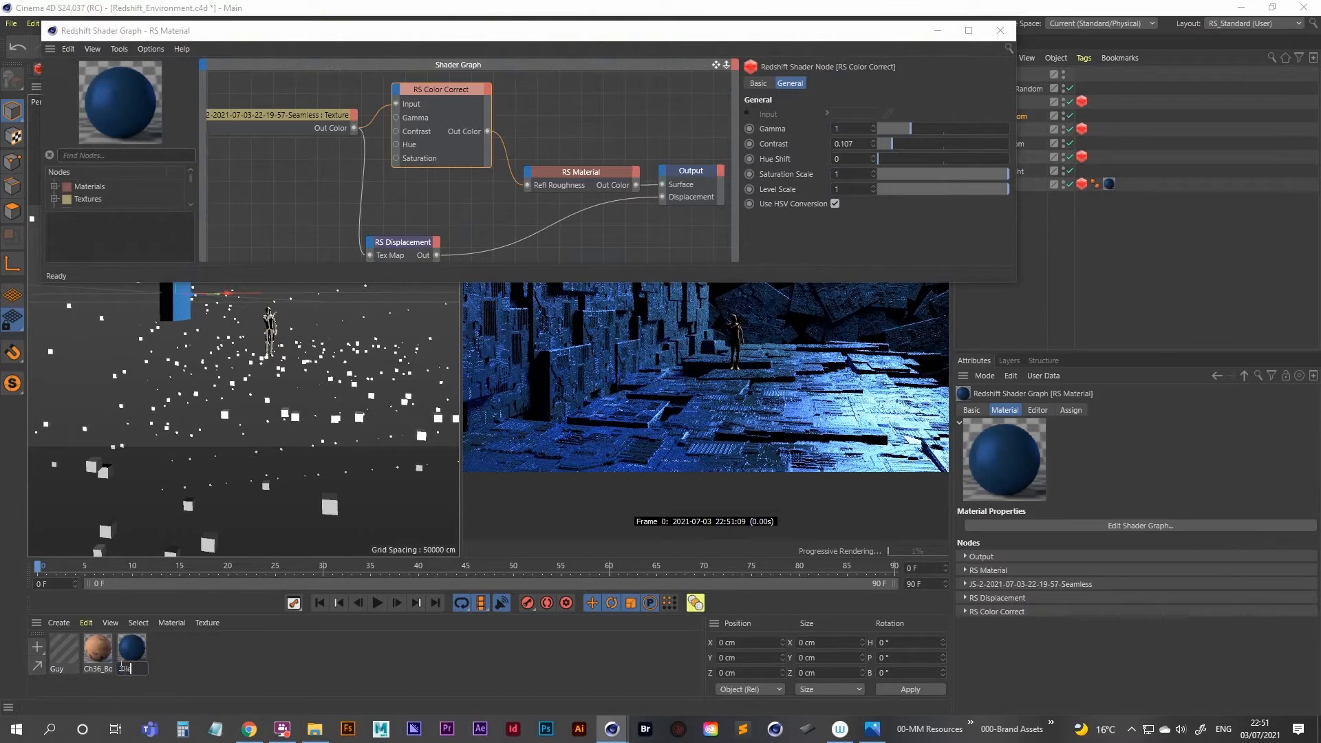
text(s)
key(Return)
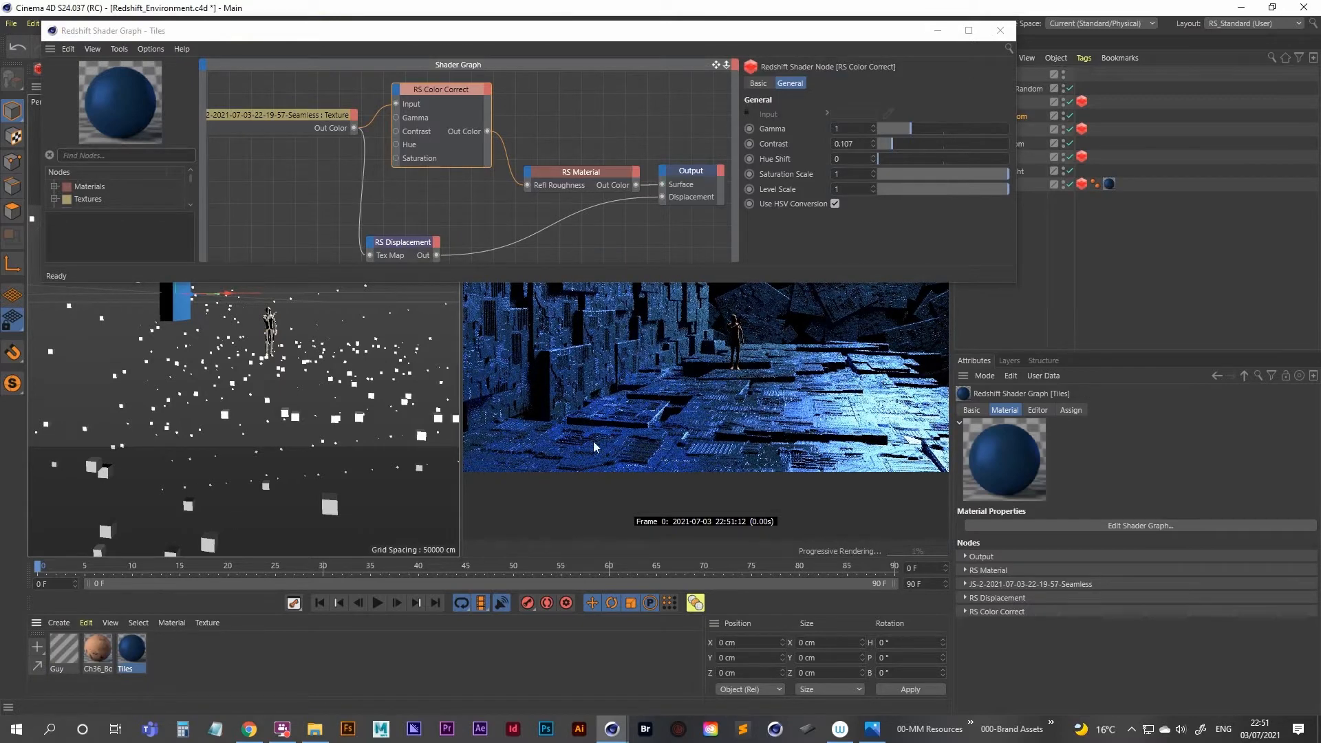
Set the Guy material's diffuse colour to a blue sampled from the rendered floor, with its brightness value raised to 70%
click(66, 657)
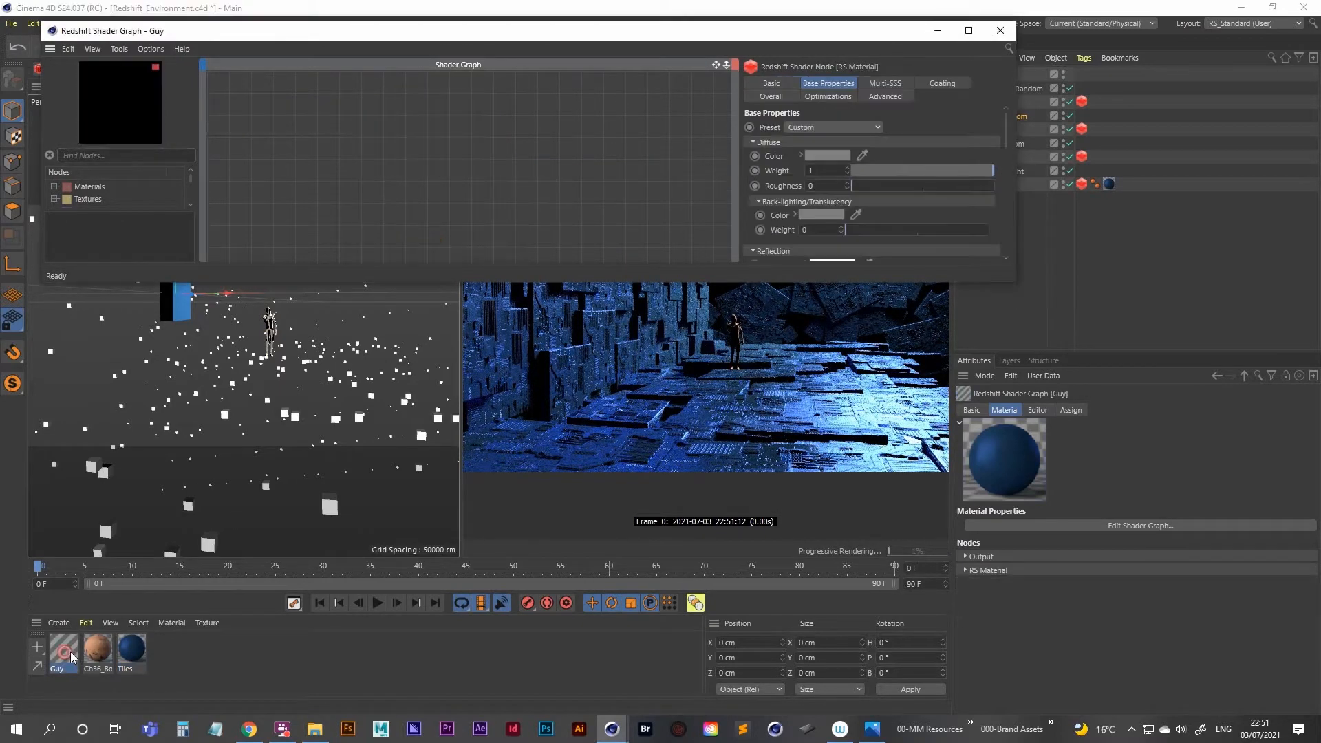
drag(456, 33, 466, 52)
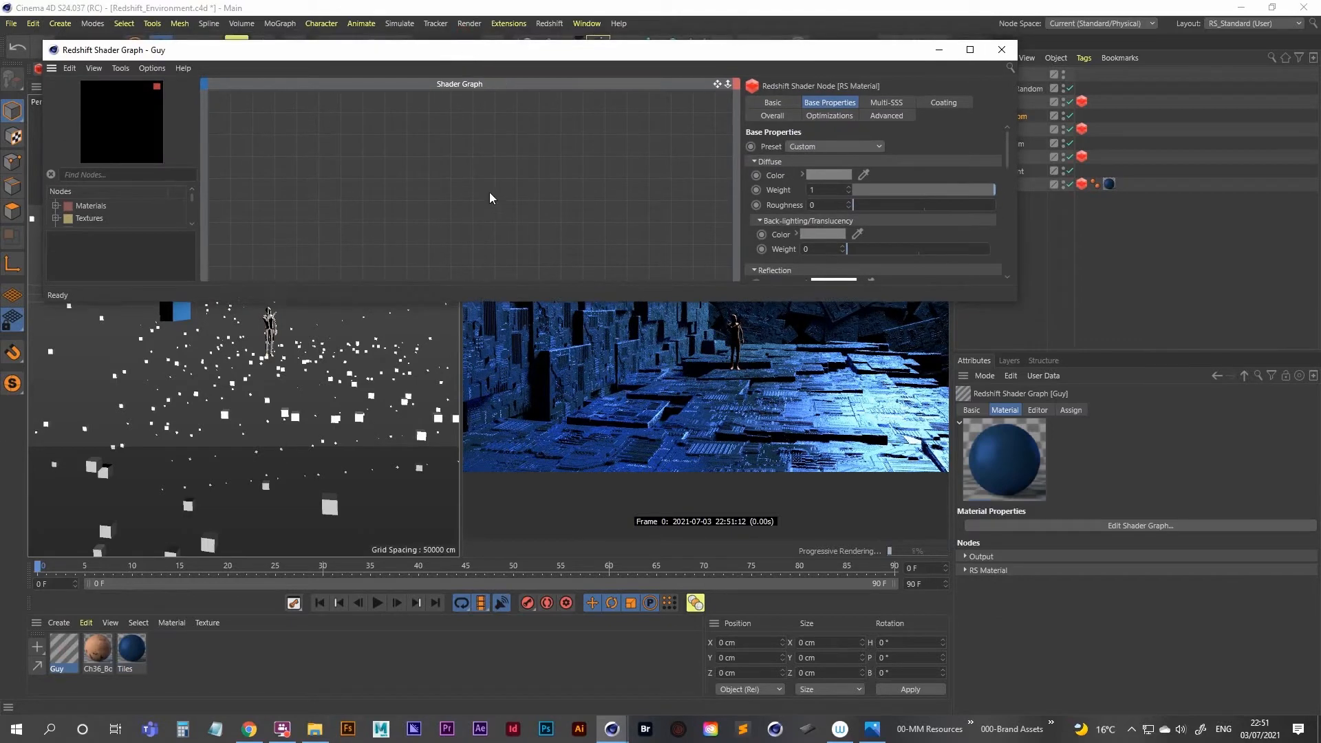
middle_drag(374, 243, 401, 137)
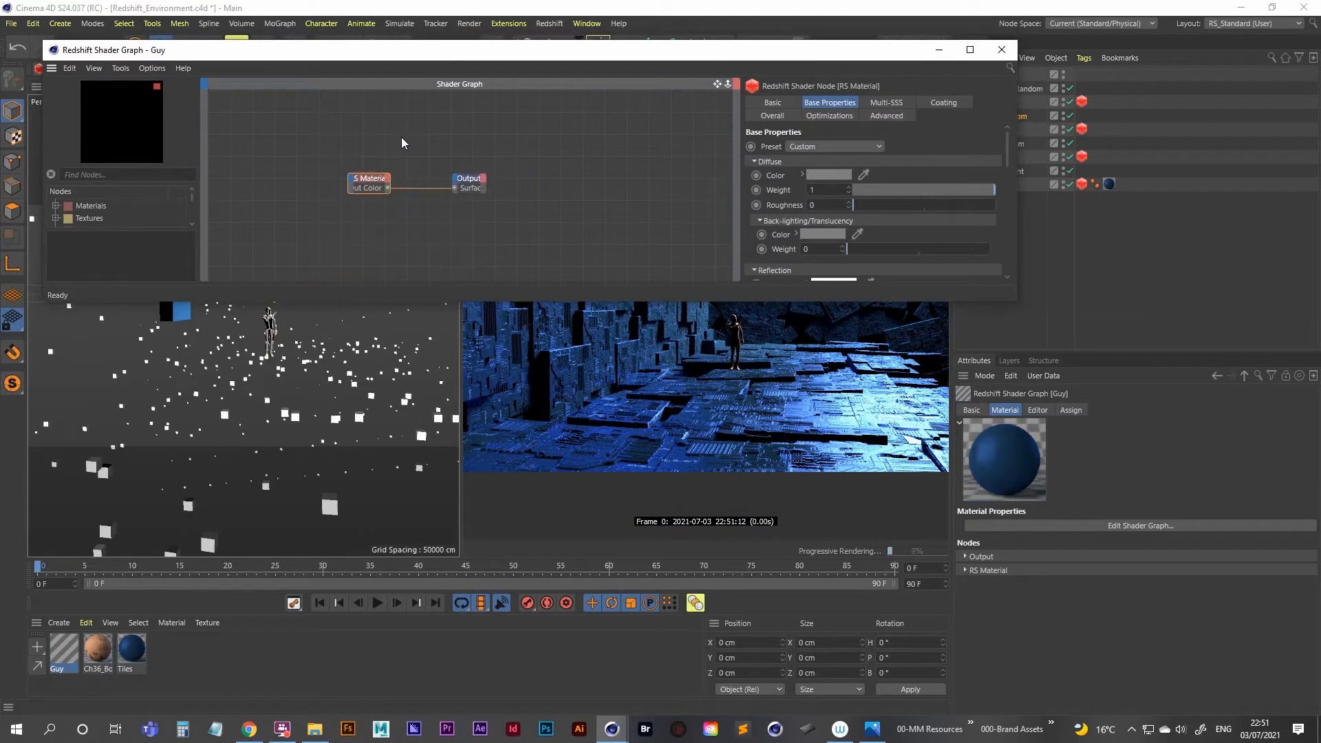
drag(324, 154, 454, 185)
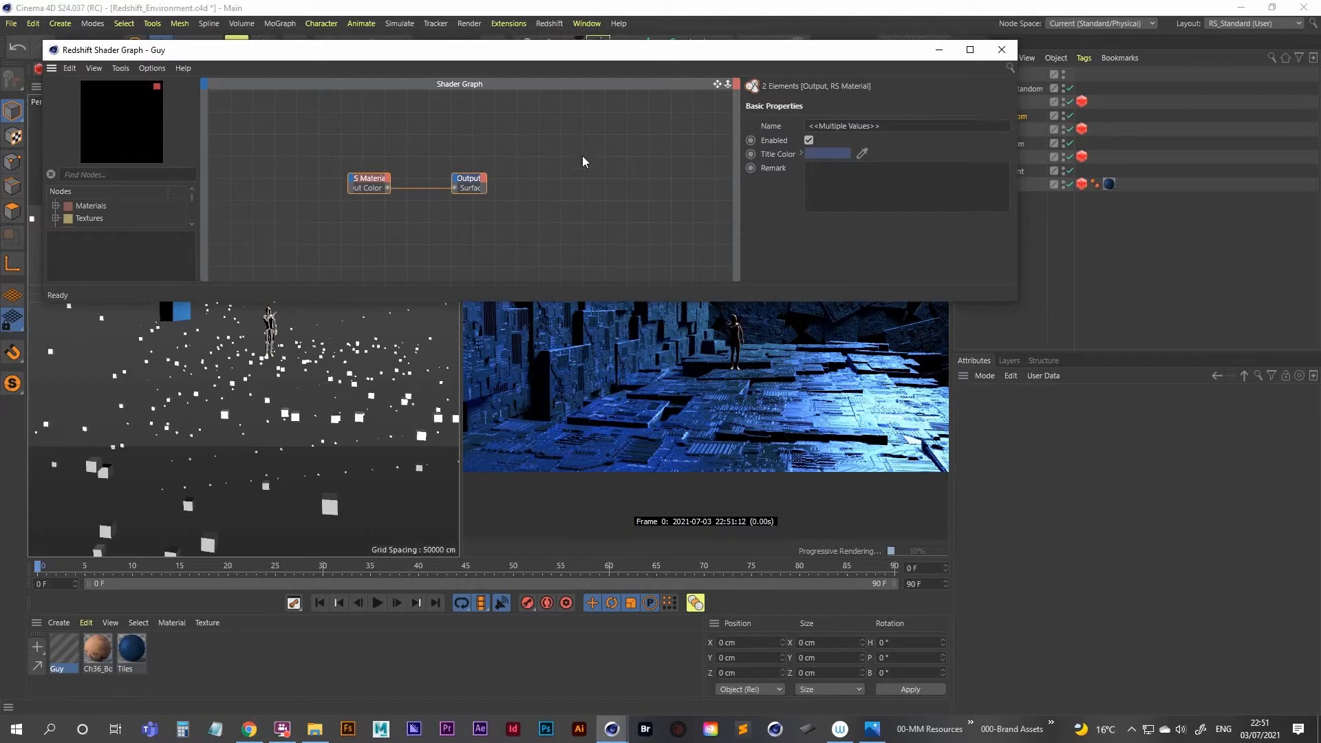
middle_drag(582, 156, 535, 237)
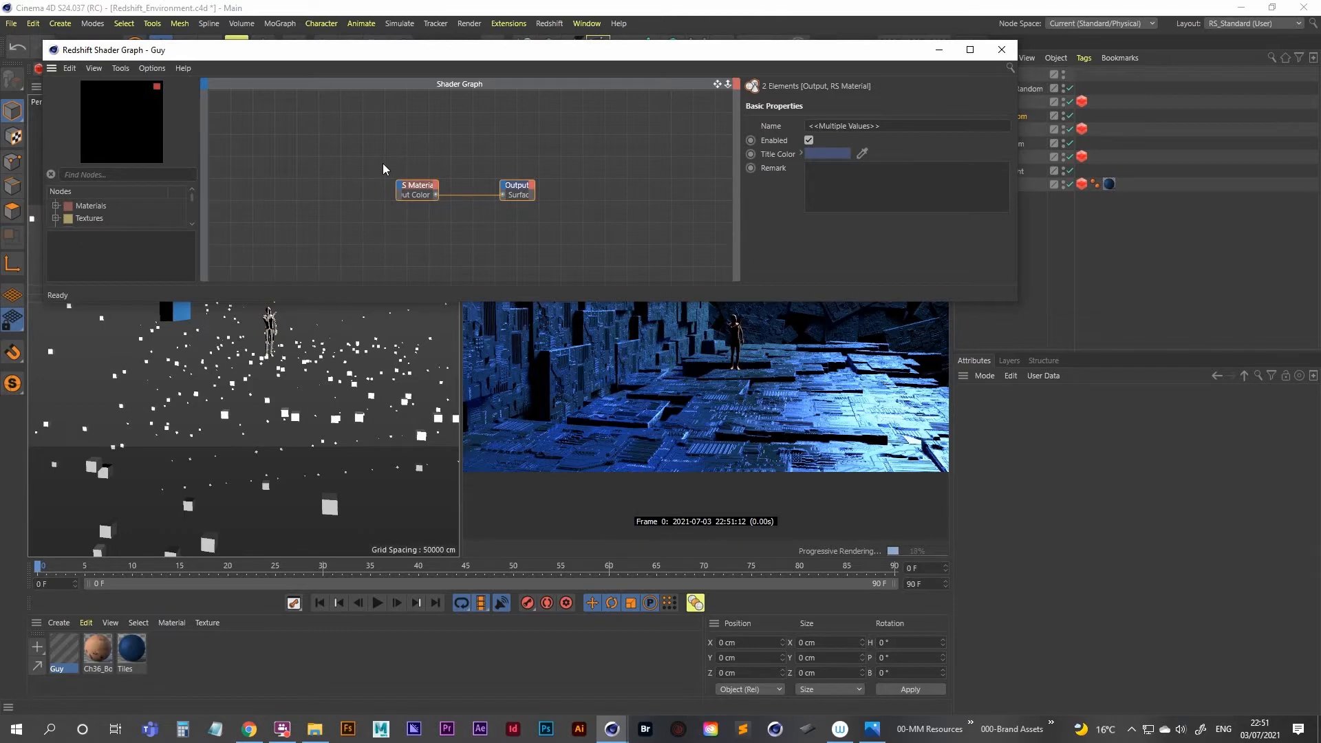
middle_drag(348, 162, 390, 156)
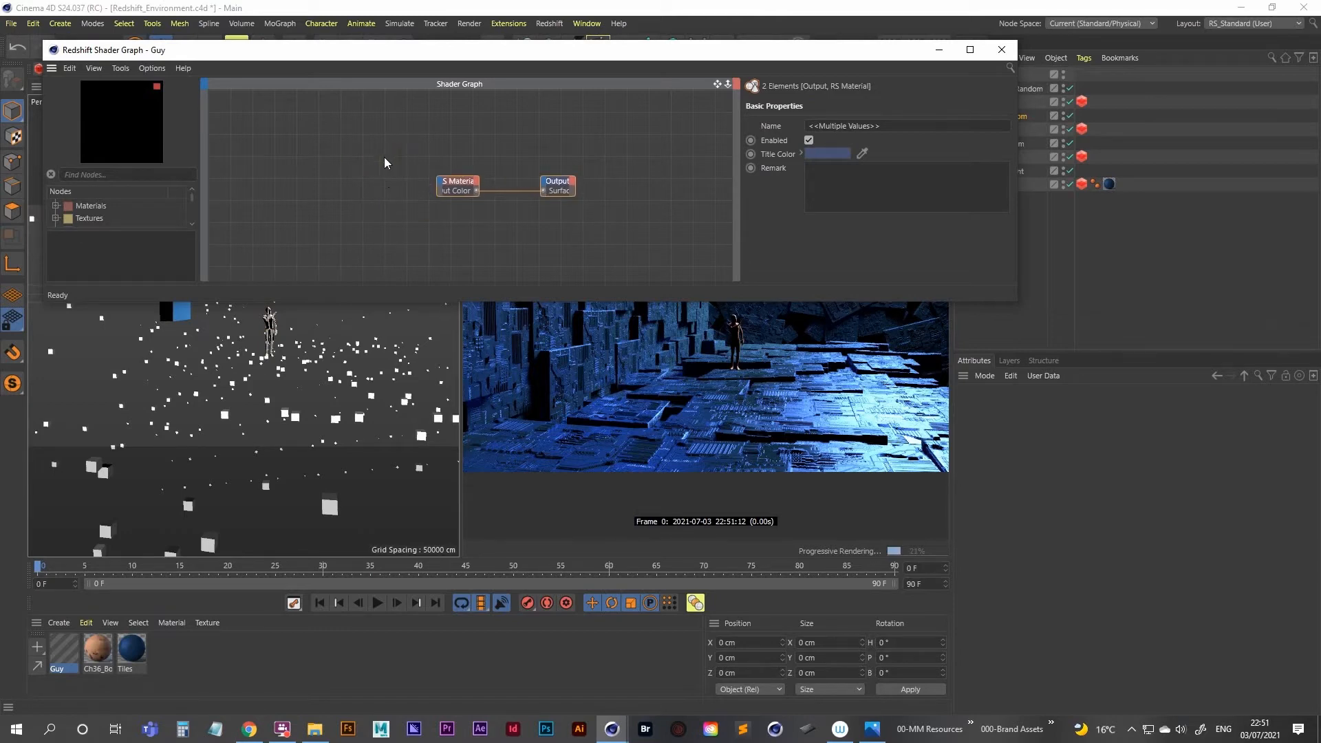
click(436, 140)
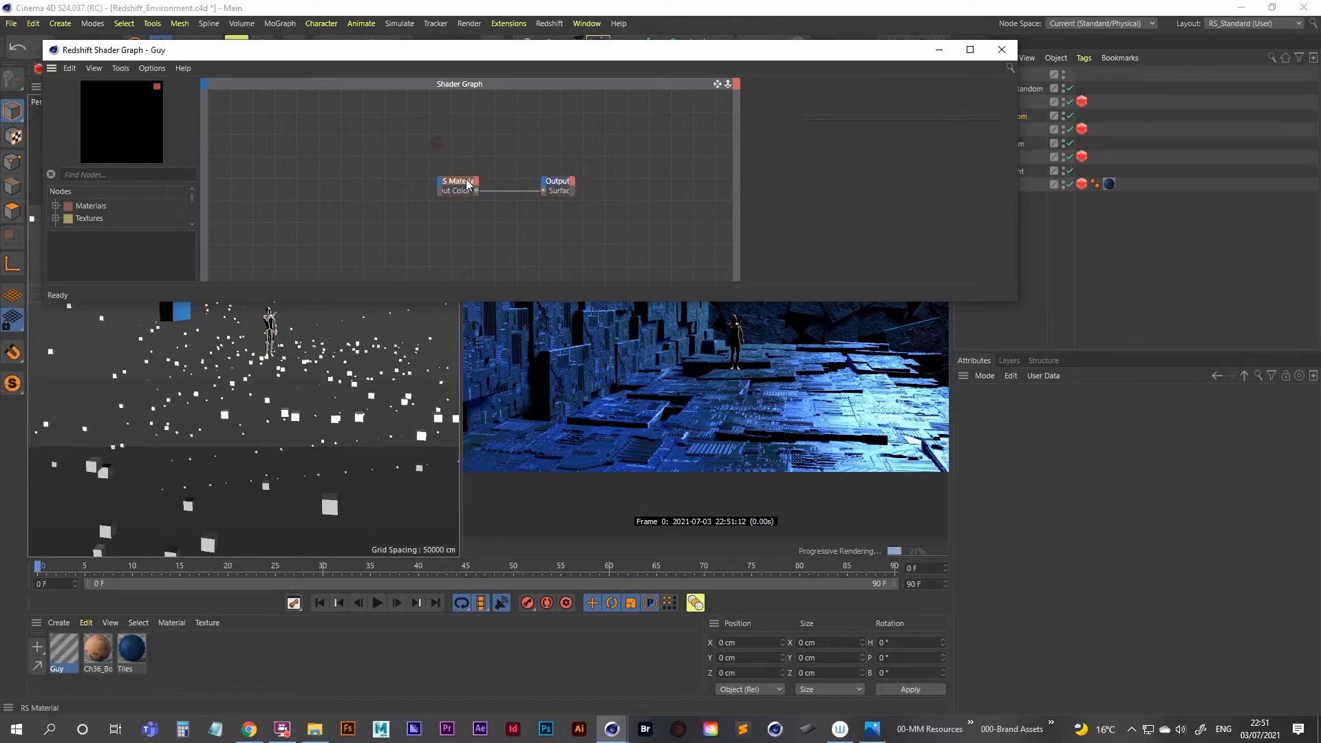
click(464, 184)
click(828, 176)
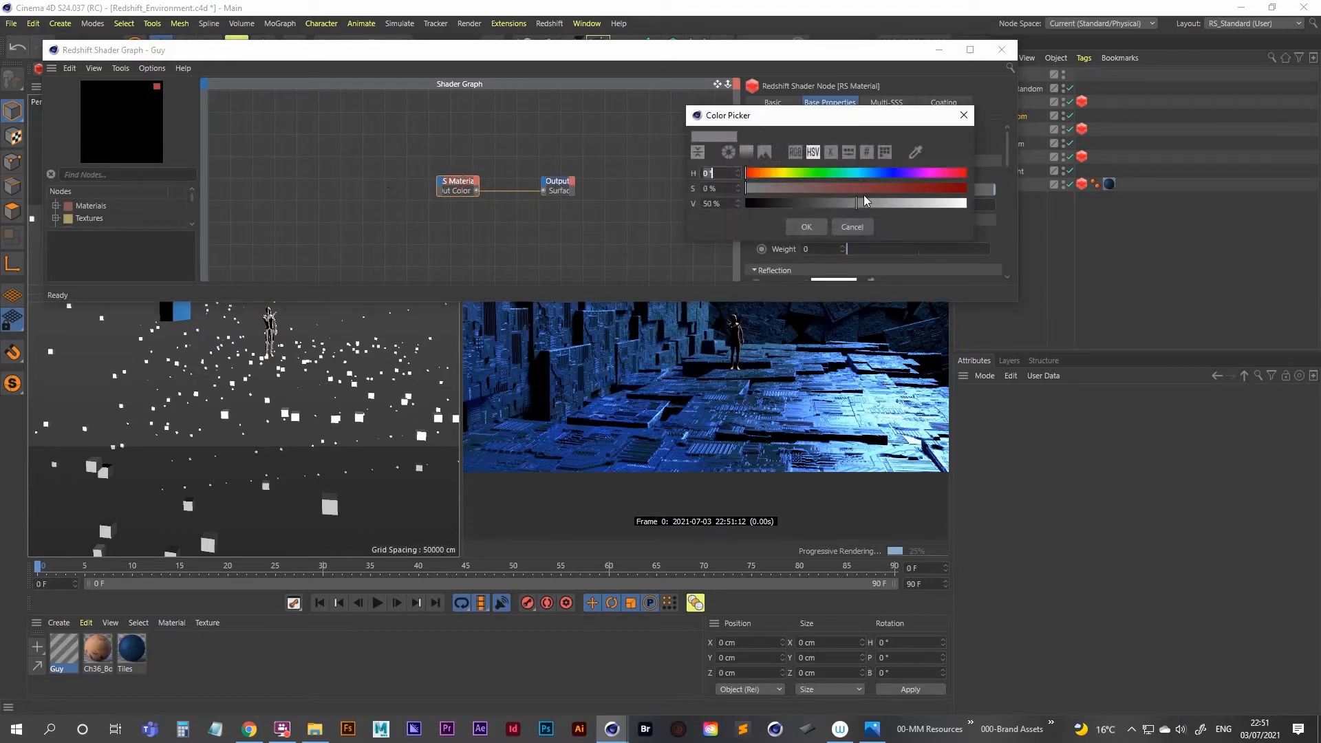
click(892, 173)
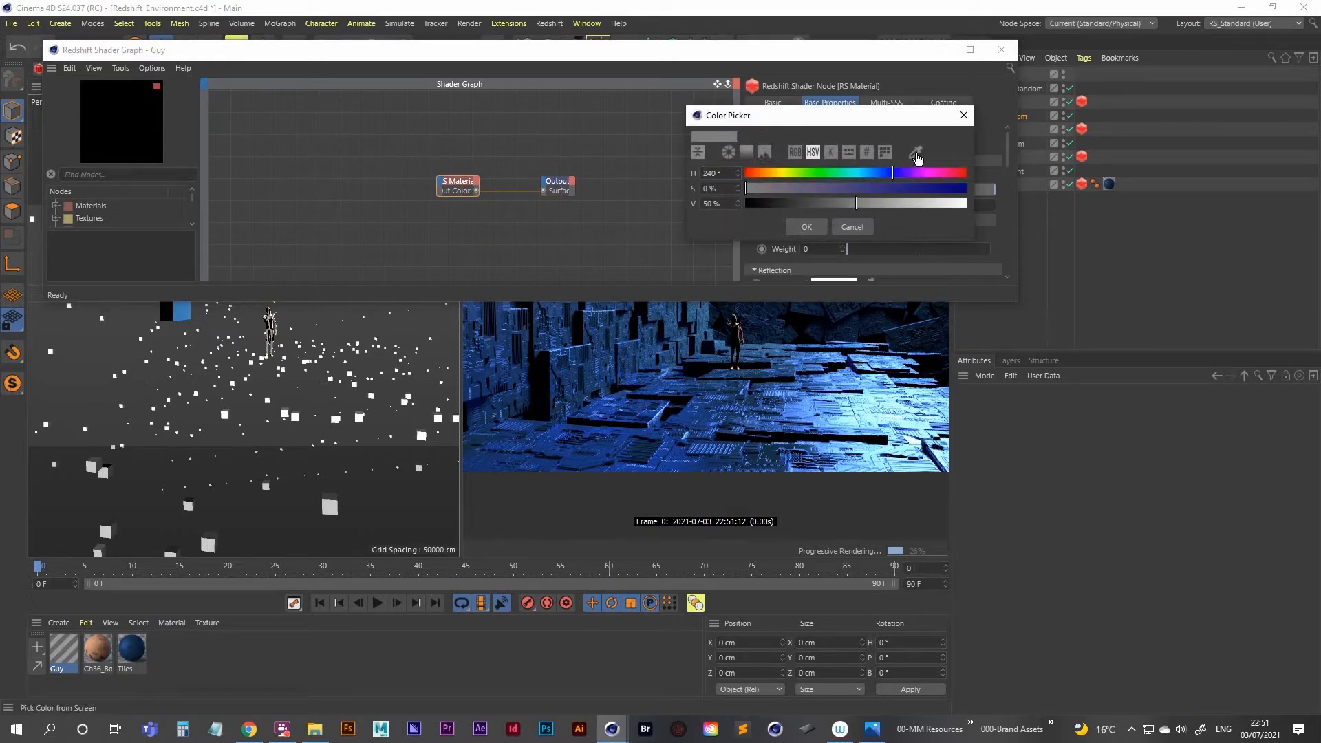
click(915, 154)
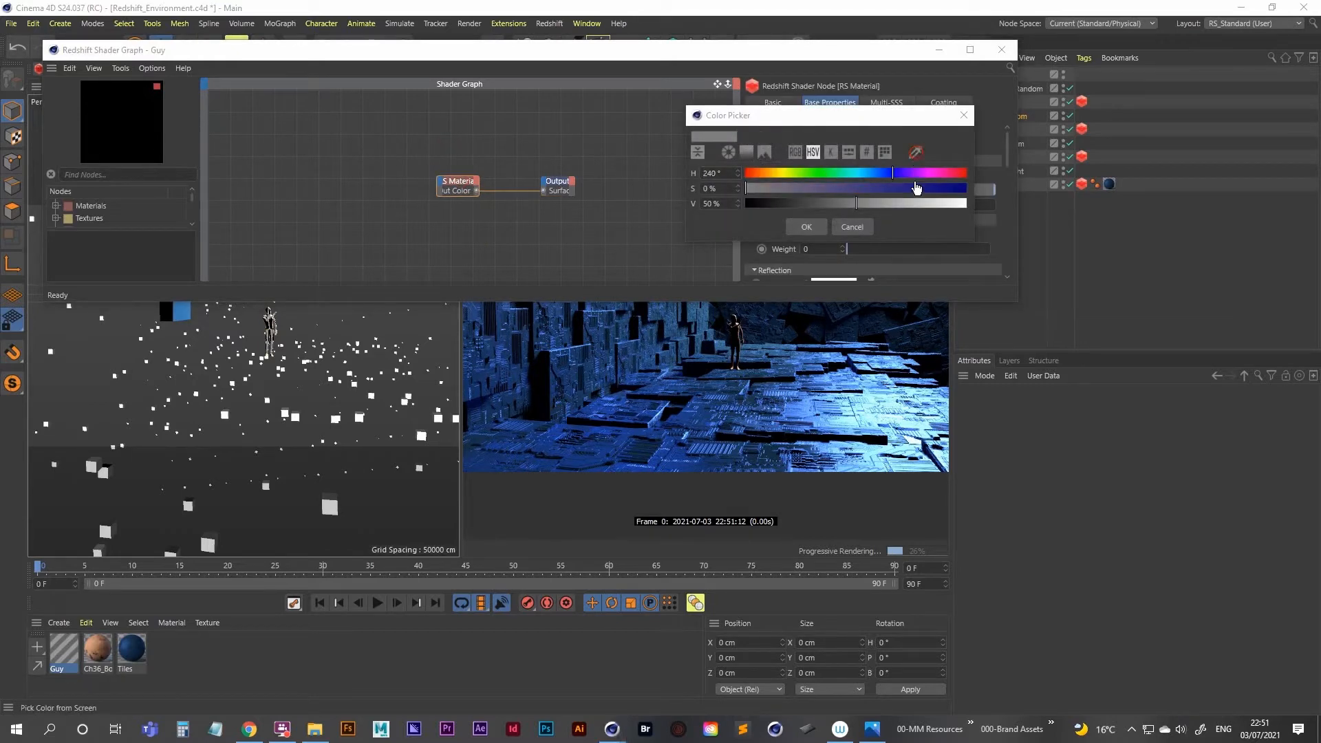
click(688, 425)
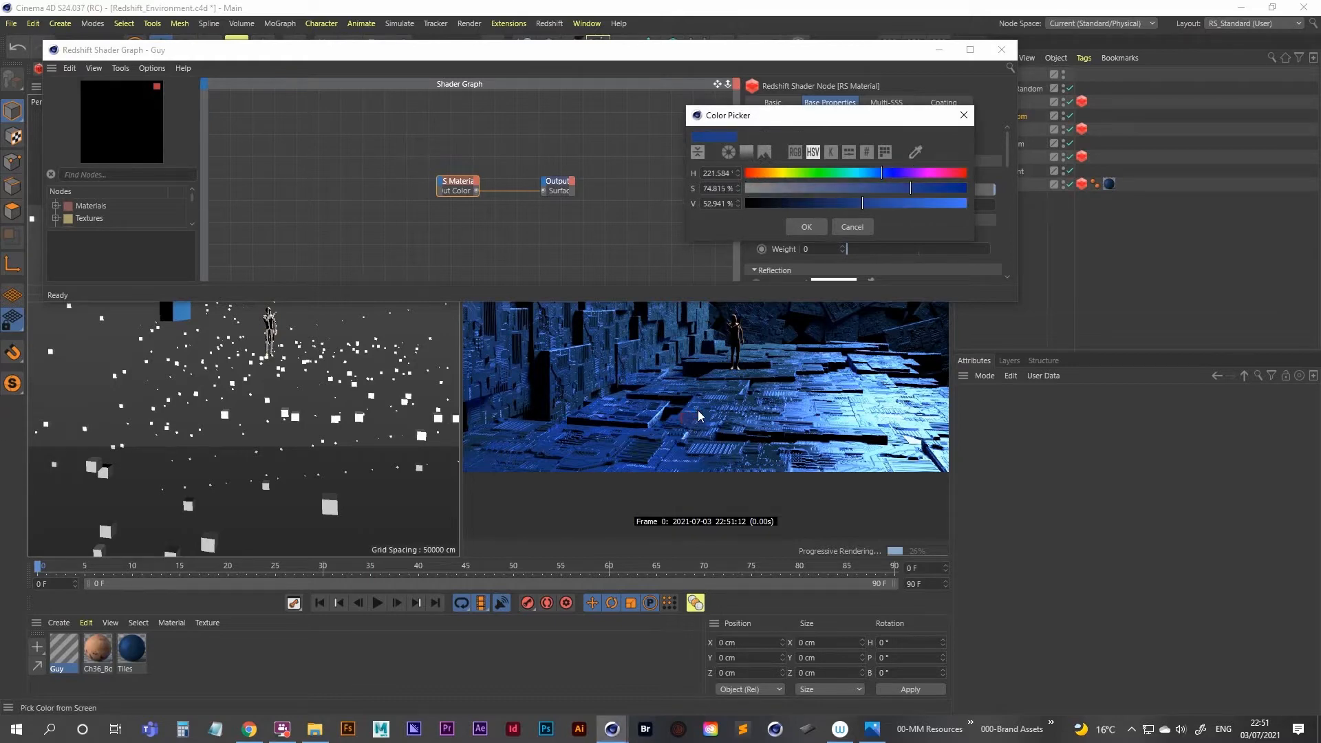
click(899, 203)
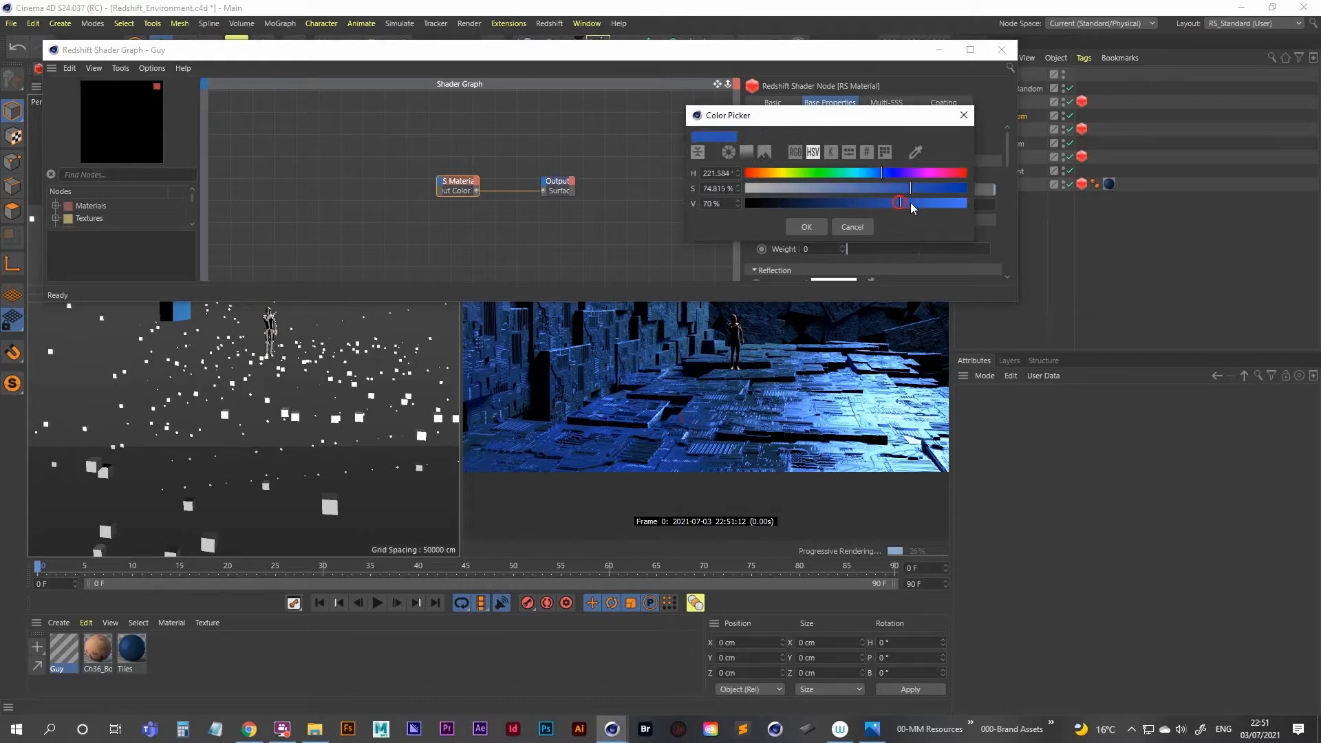
click(809, 226)
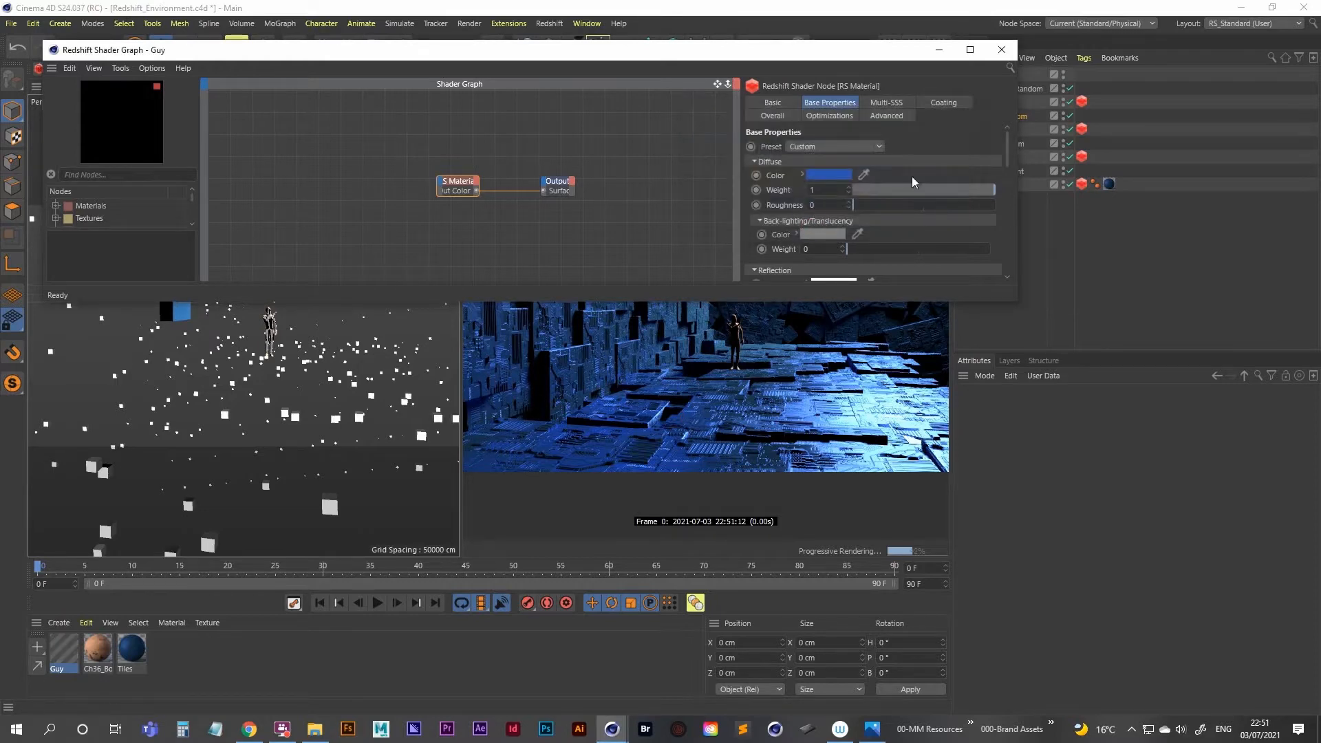
scroll(1006, 157, down, 5)
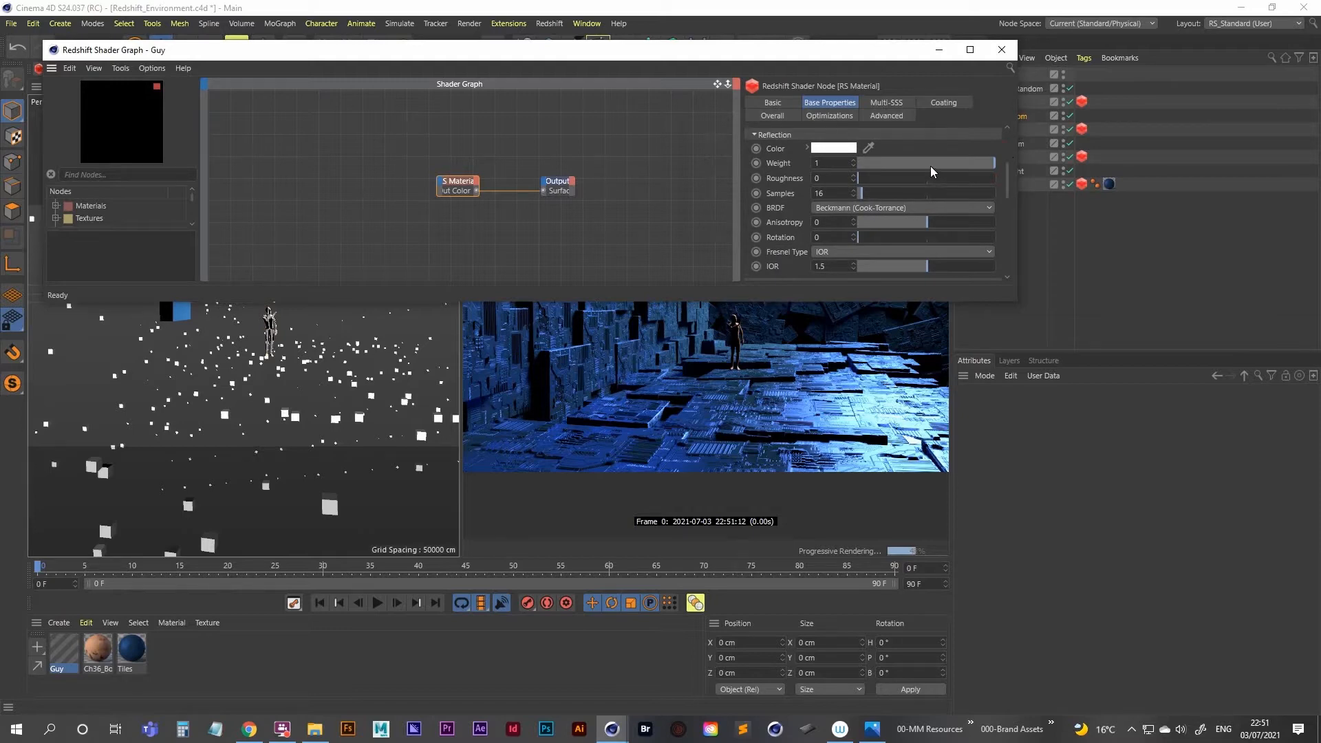
click(1001, 49)
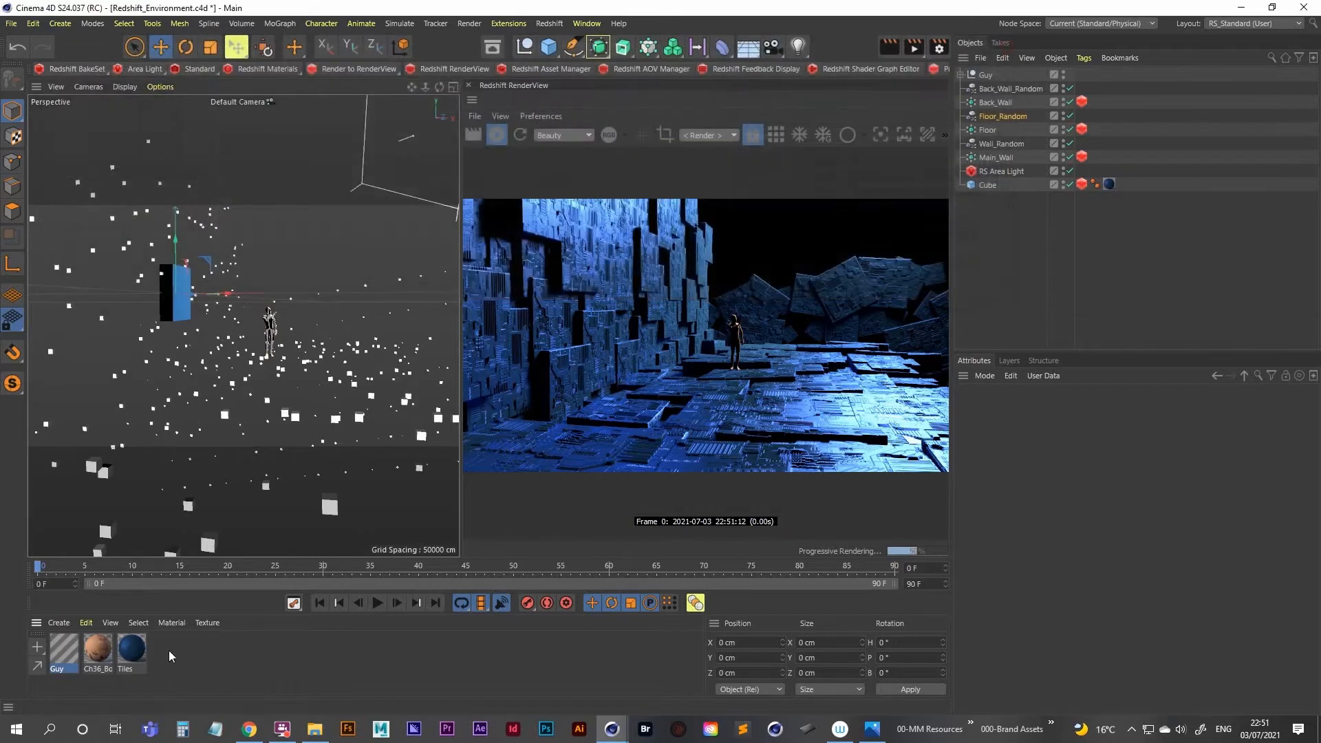
Try applying the Guy material to the Guy null, and delete the material tag from it
drag(77, 652, 987, 76)
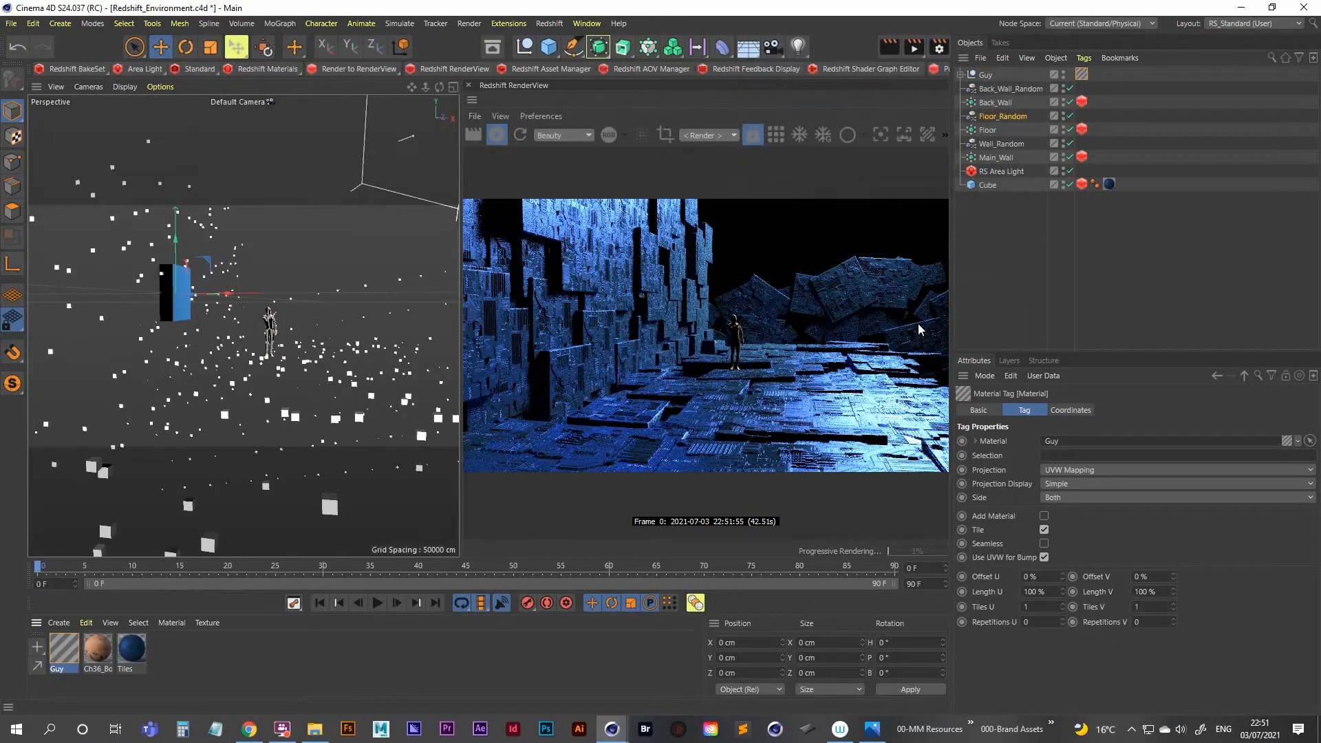
click(961, 74)
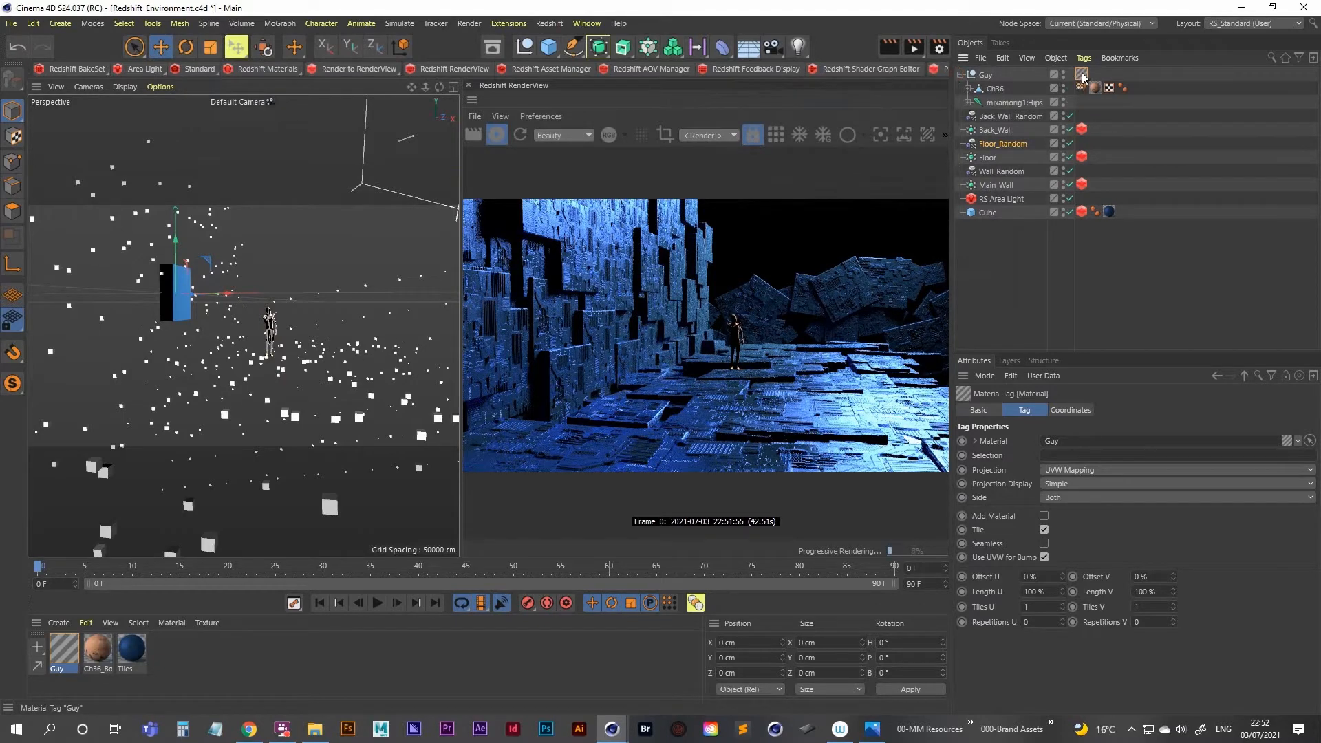
key(Delete)
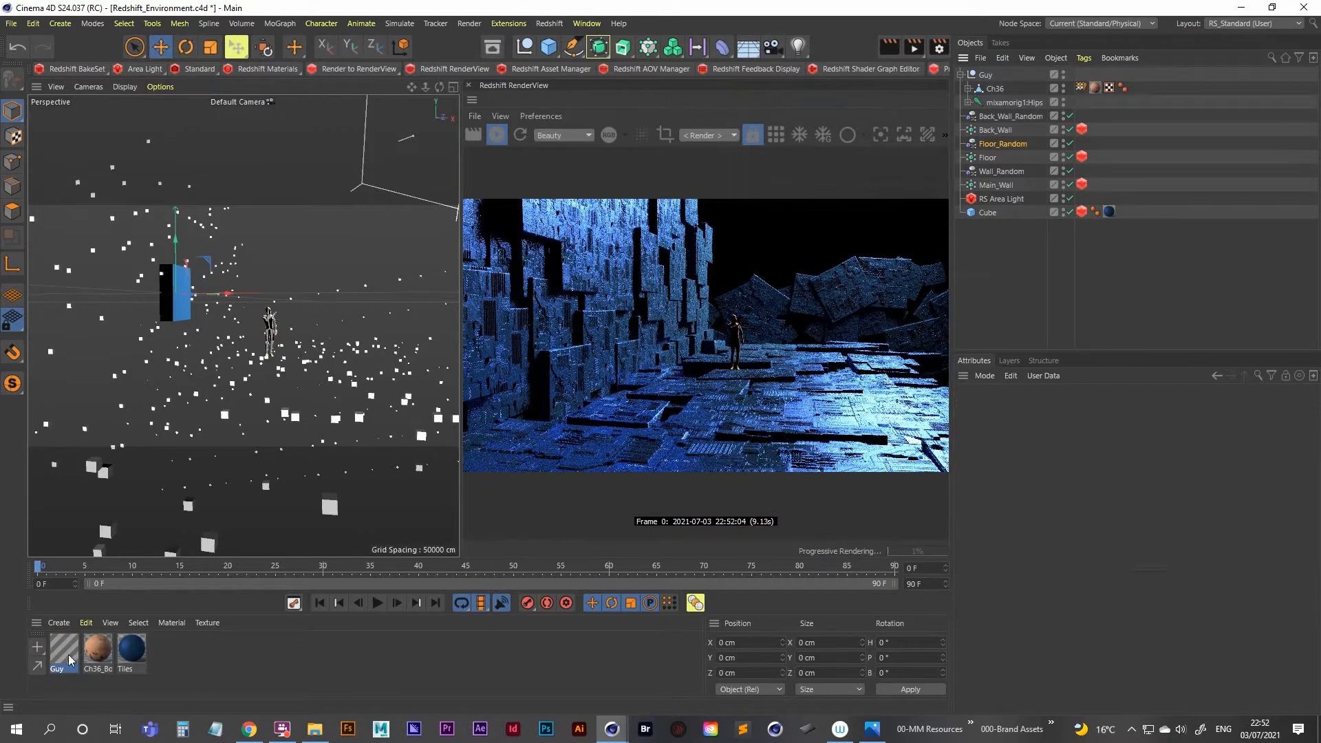
Replace the Ch36 mesh's material with Guy and brighten the Guy material's blue diffuse colour
drag(68, 660, 1098, 94)
double_click(60, 657)
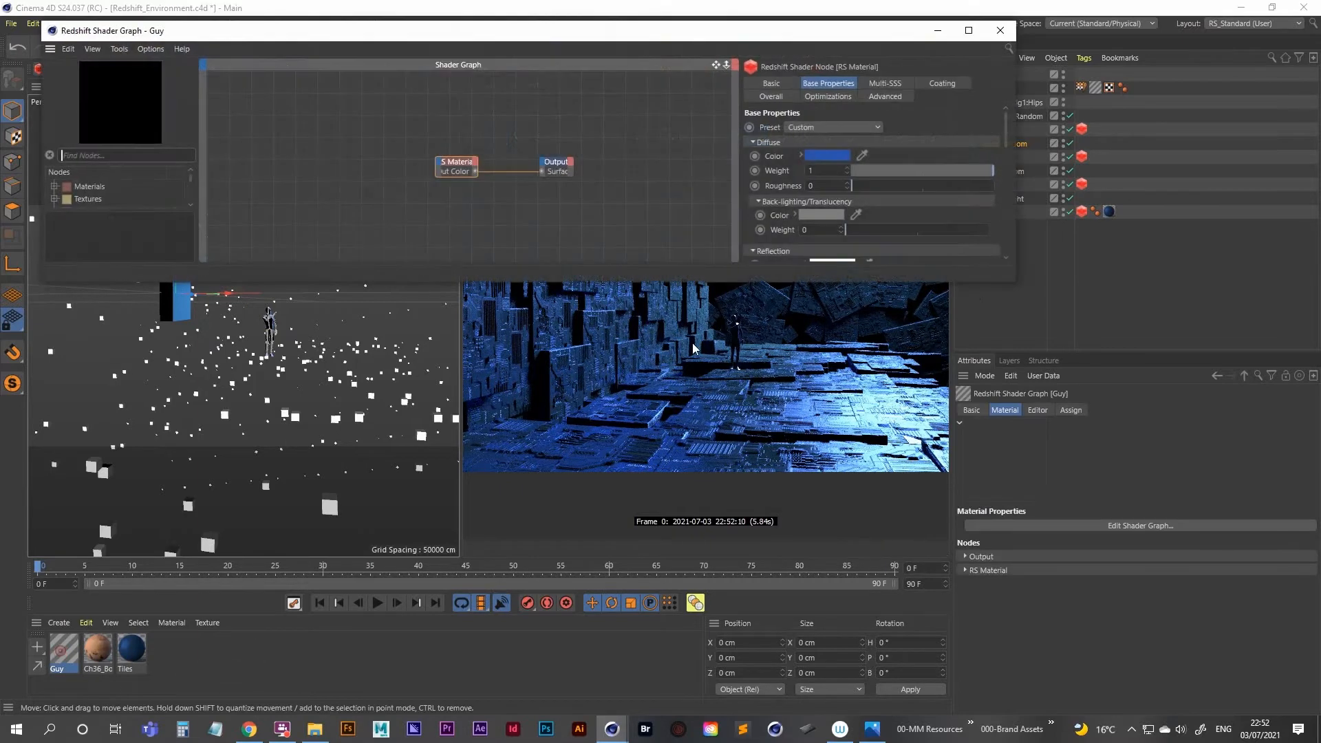
click(824, 152)
drag(914, 178, 931, 178)
click(801, 201)
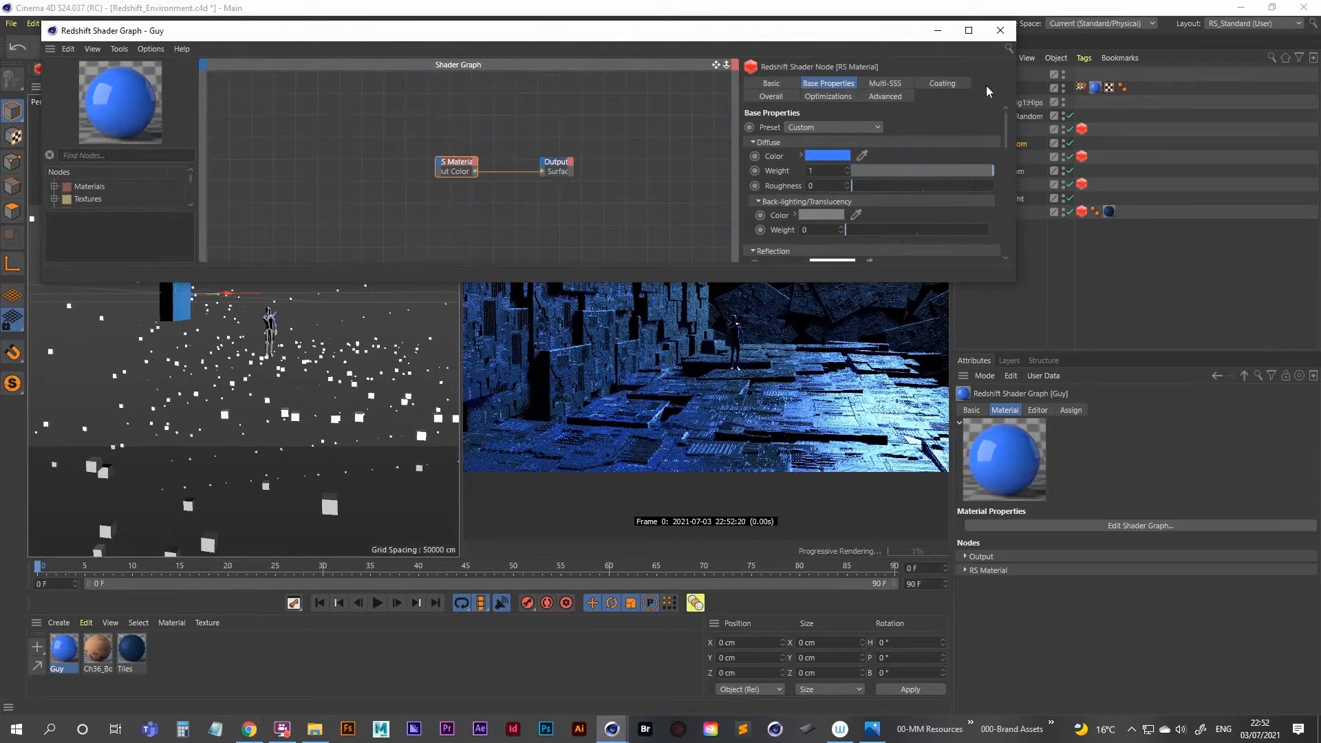
click(1001, 30)
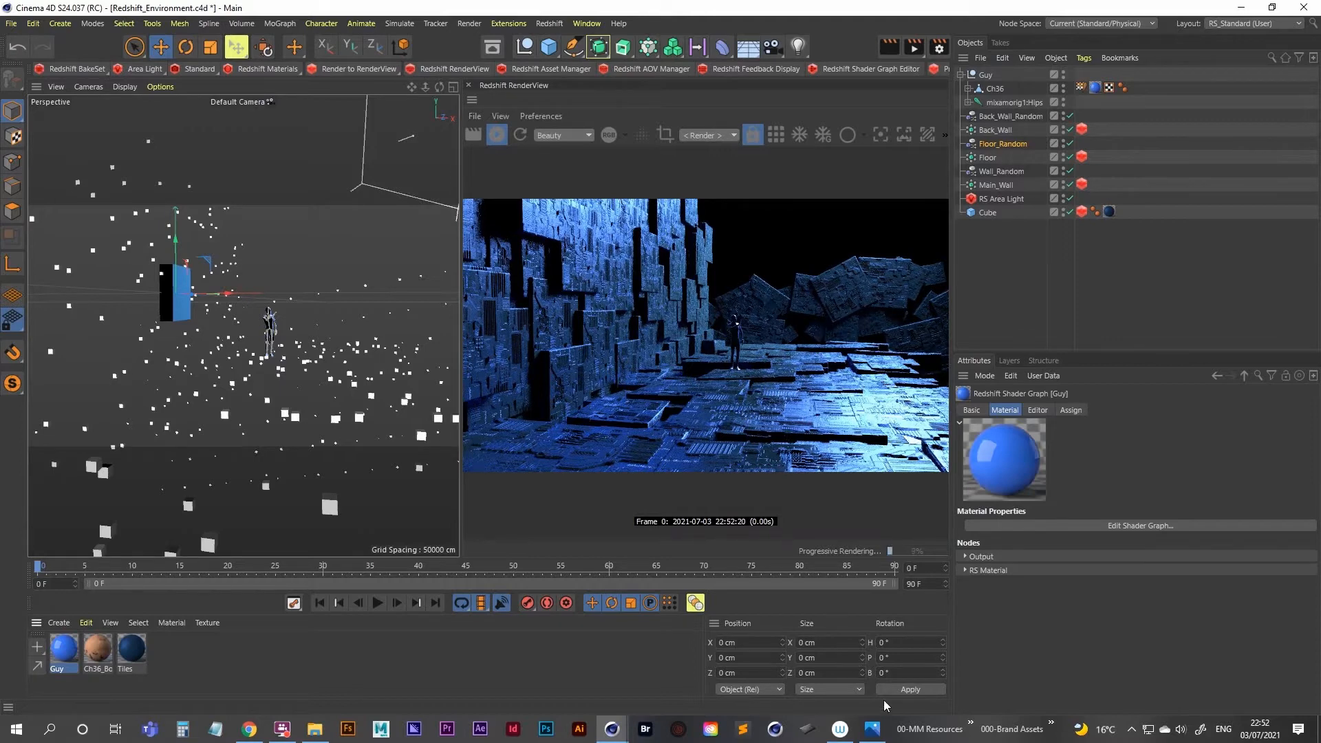
Switch to the Photos app and examine the composition of the reference sketch ref-01.png
click(875, 727)
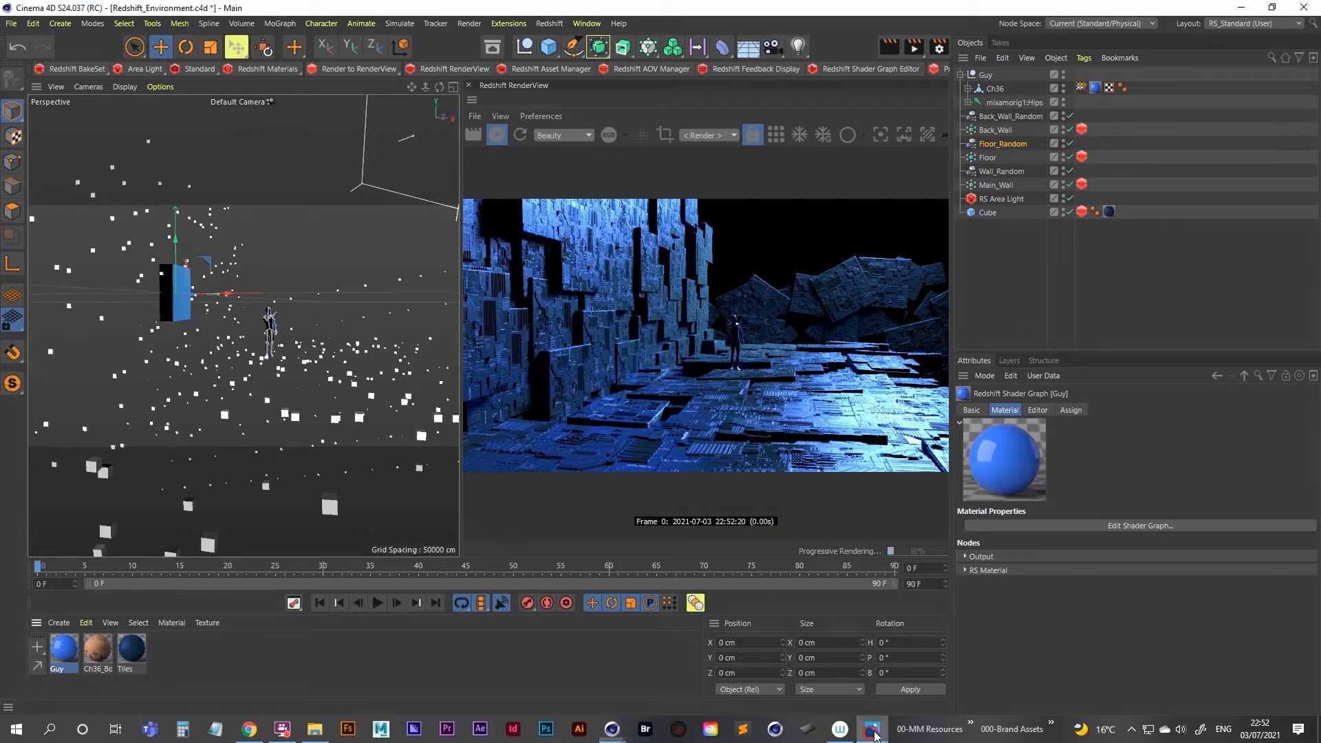
click(876, 727)
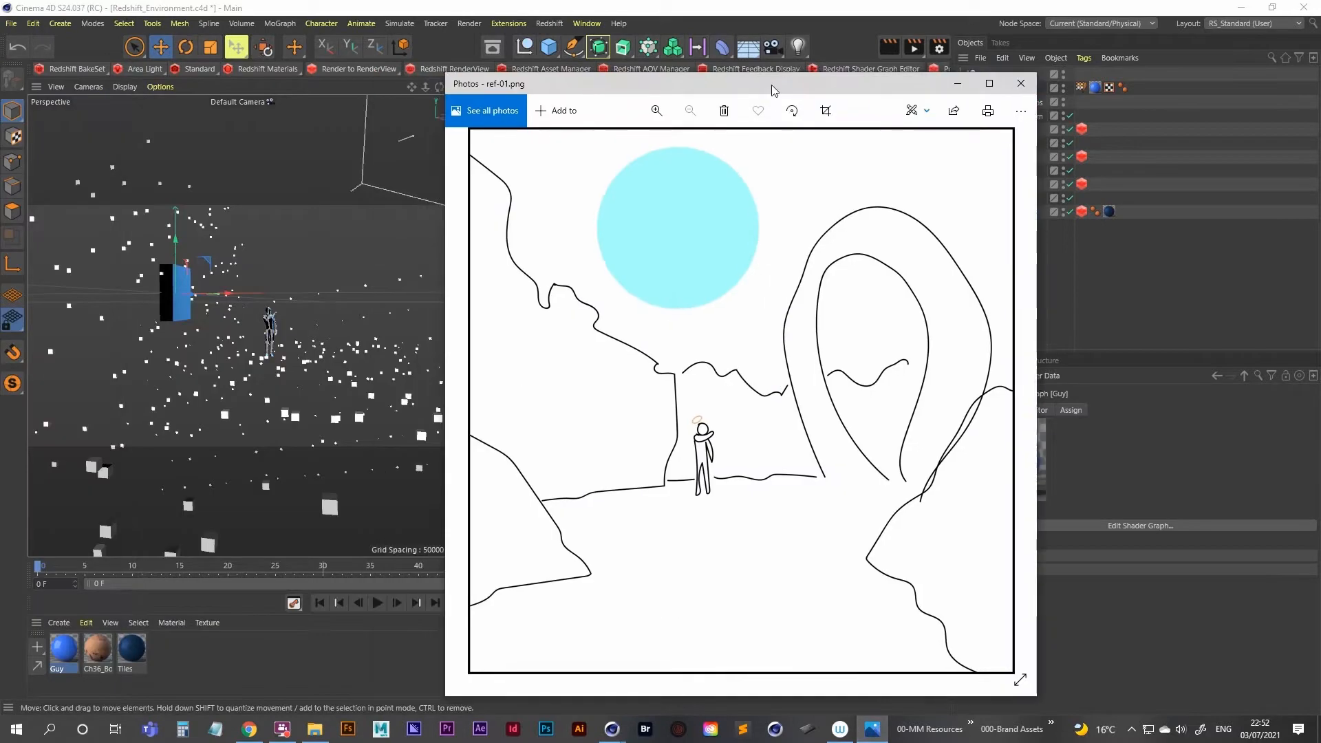
drag(771, 84, 762, 57)
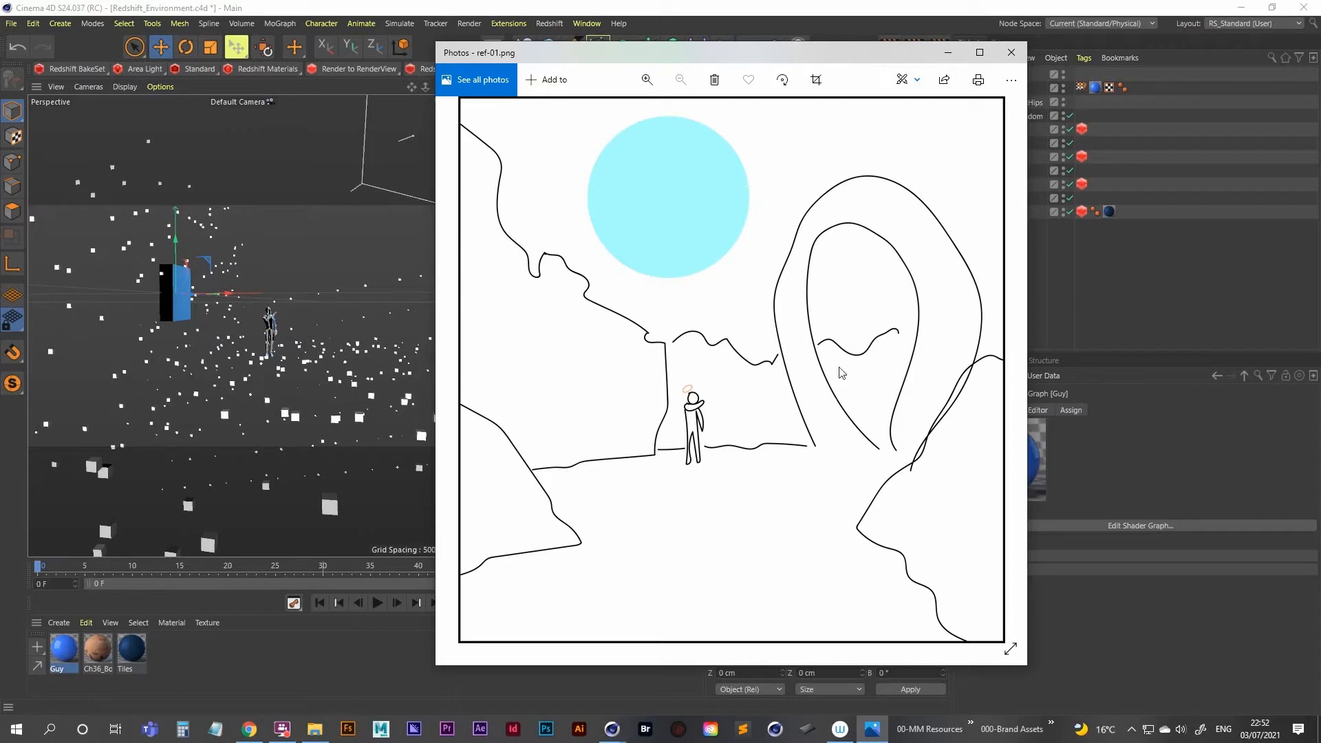
drag(789, 55, 775, 63)
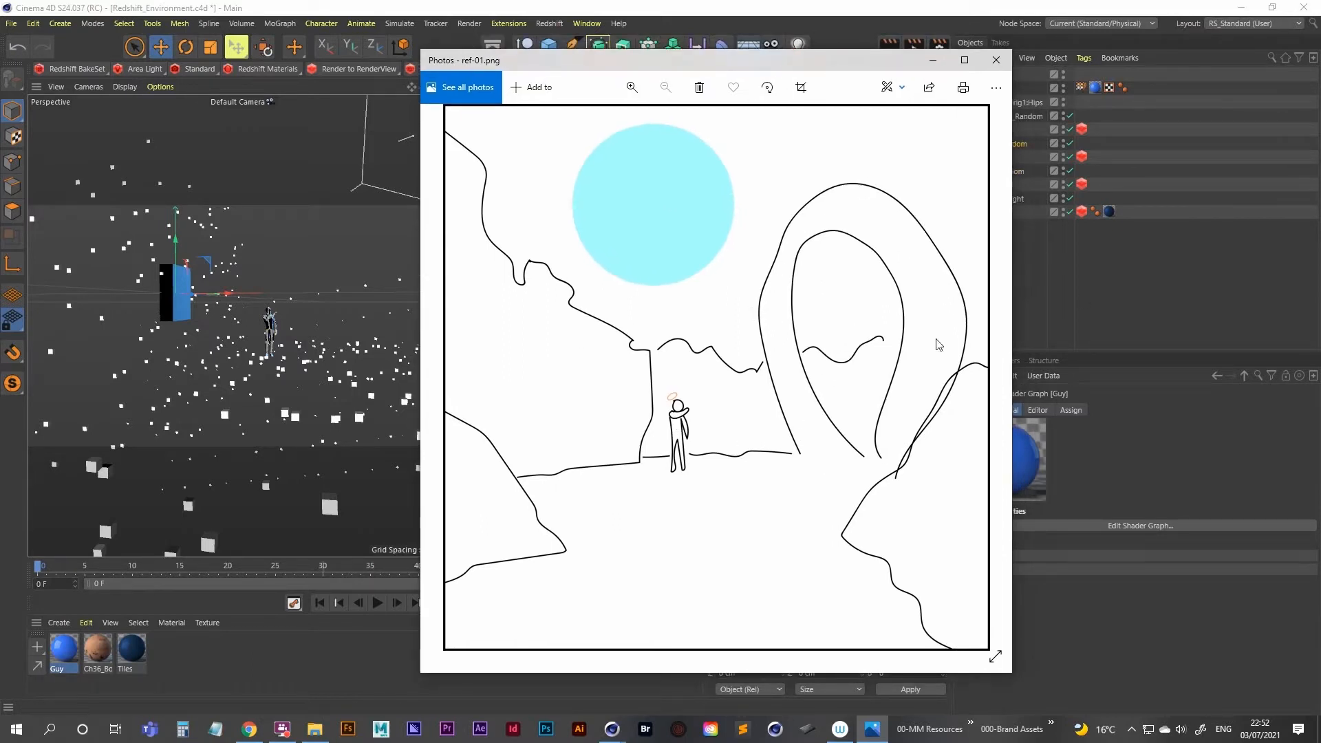
Return to Cinema 4D, duplicate the Floor matrix object above Back_Wall_Random, and rename the copy Magic_Rocks
click(933, 60)
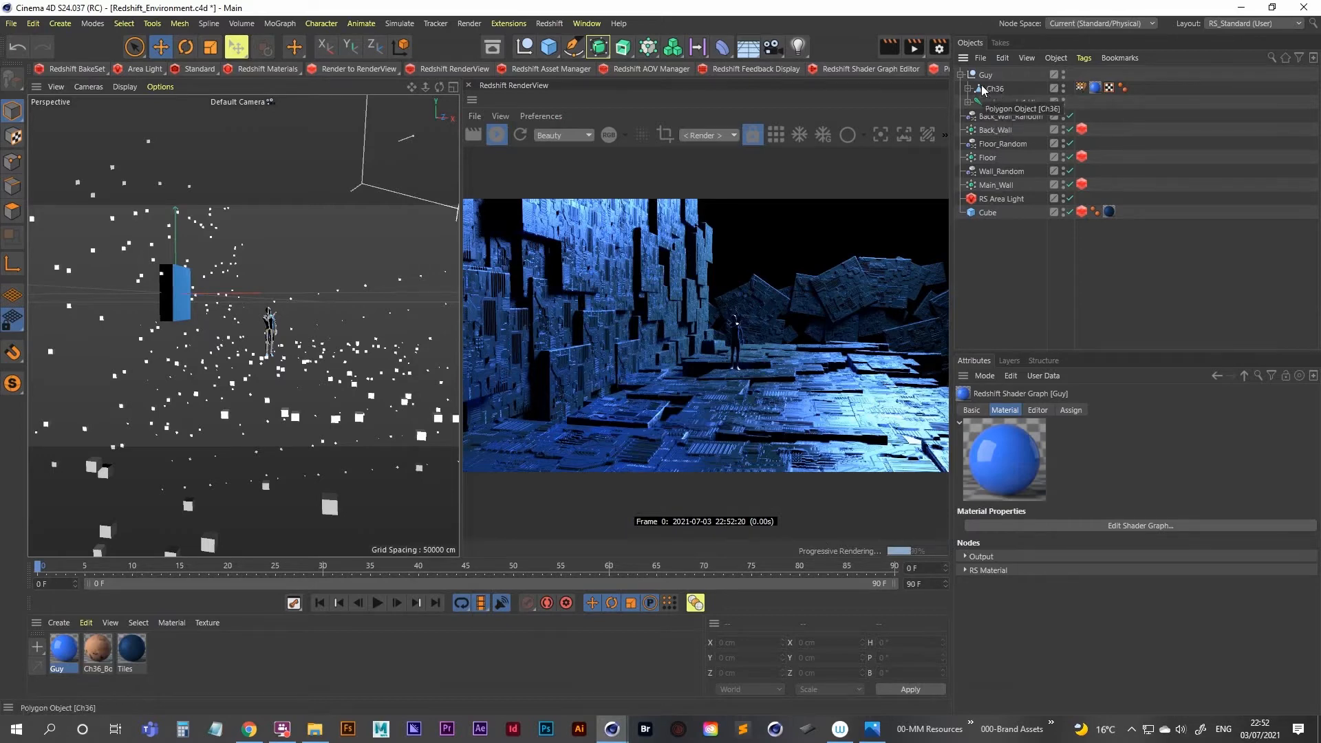
click(961, 75)
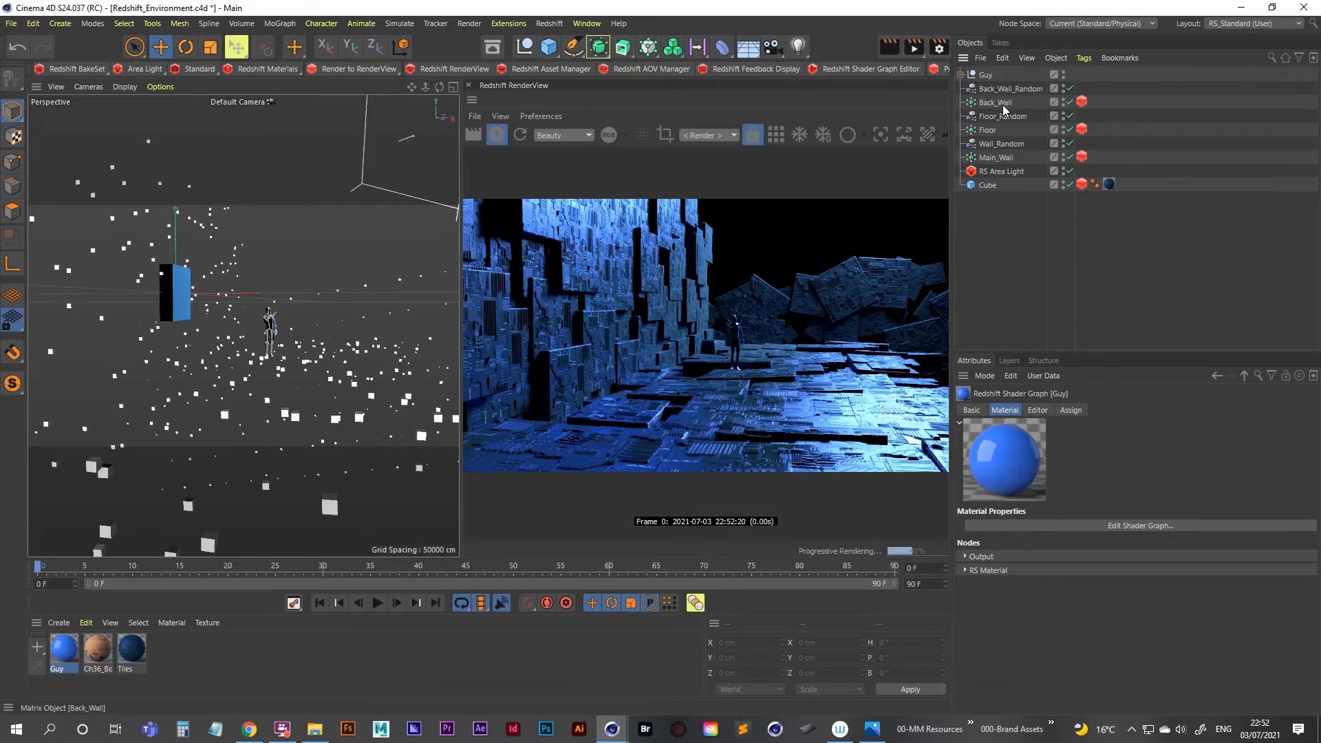
click(989, 131)
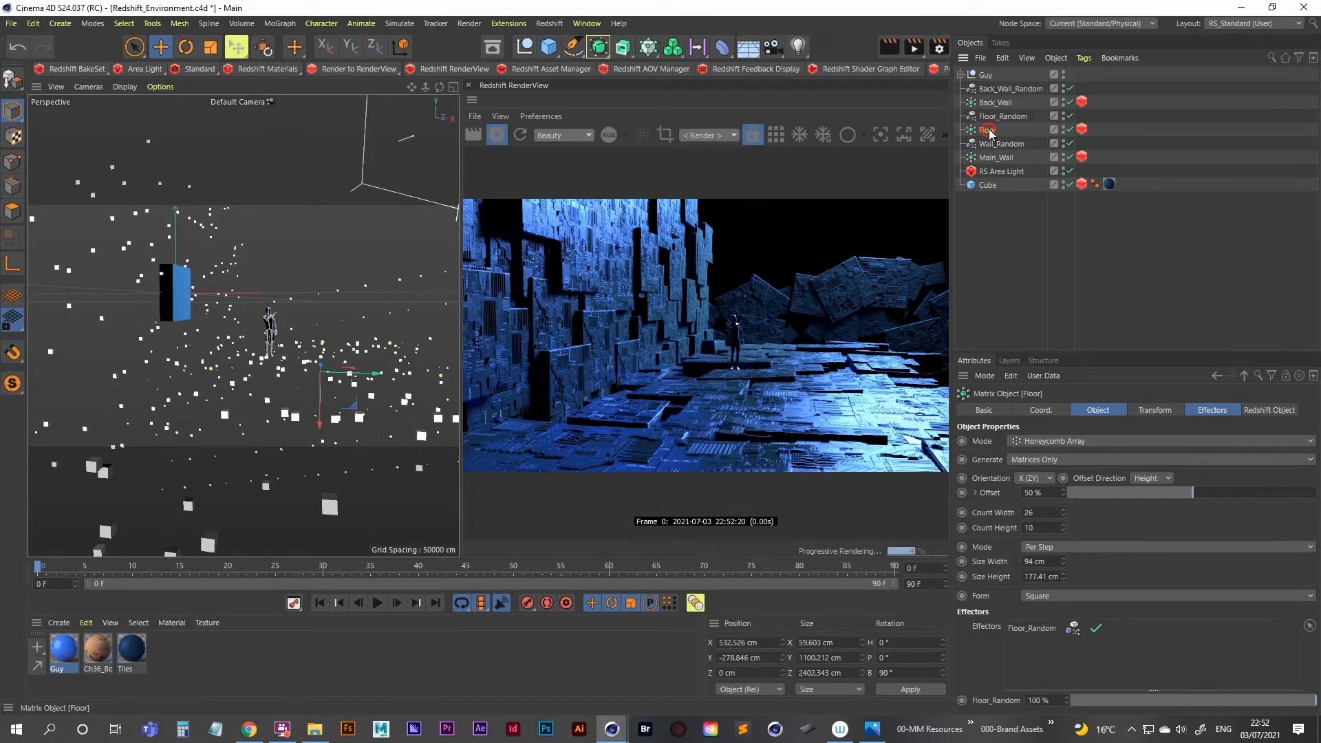
drag(989, 131, 983, 87)
double_click(993, 90)
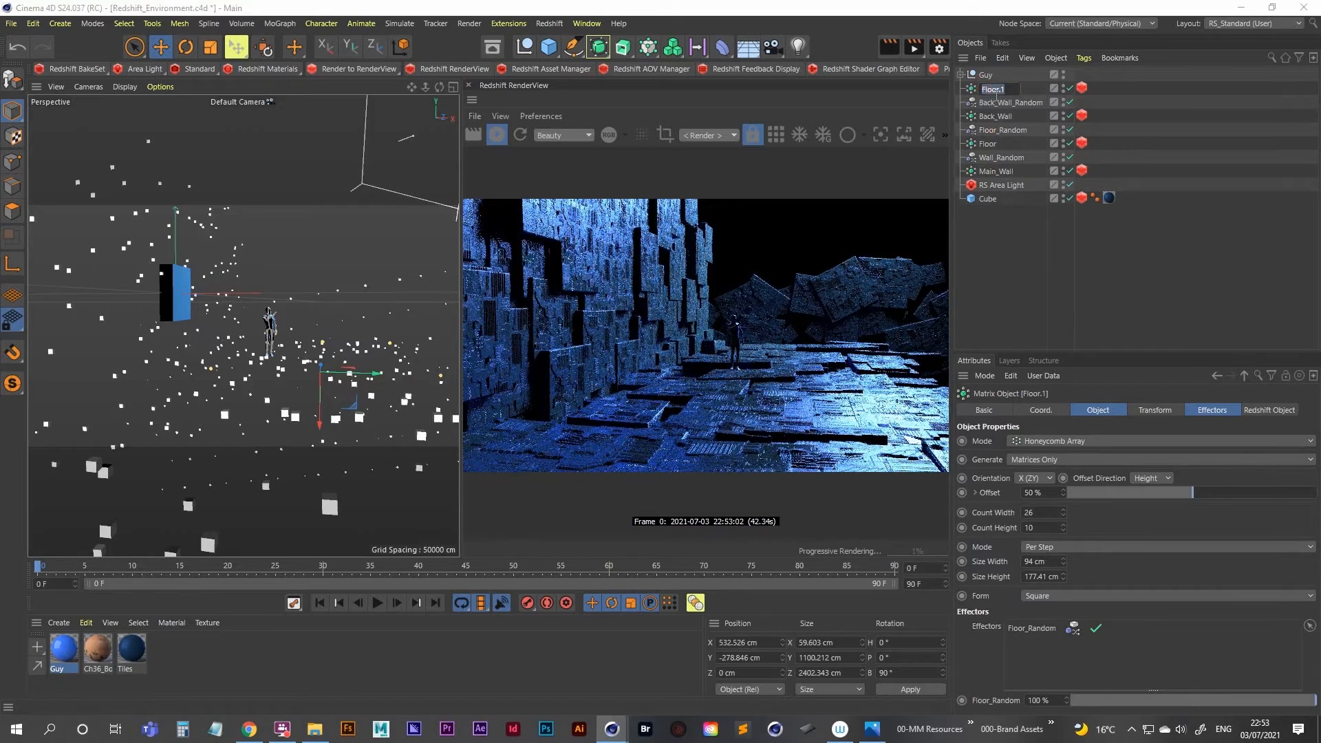
text(Magic_Rocks)
key(Return)
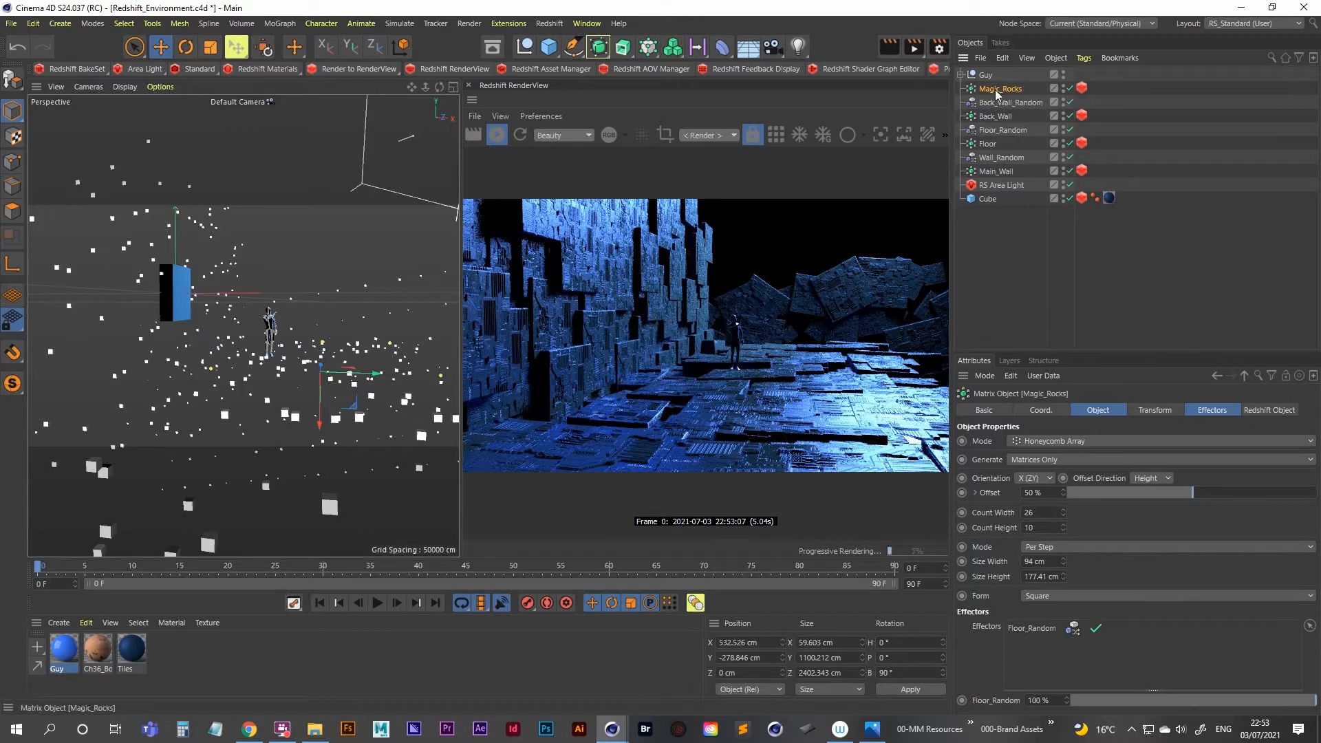
Remove the Floor_Random effector from Magic_Rocks and raise the matrix to a Y position of about -119 cm
click(1212, 411)
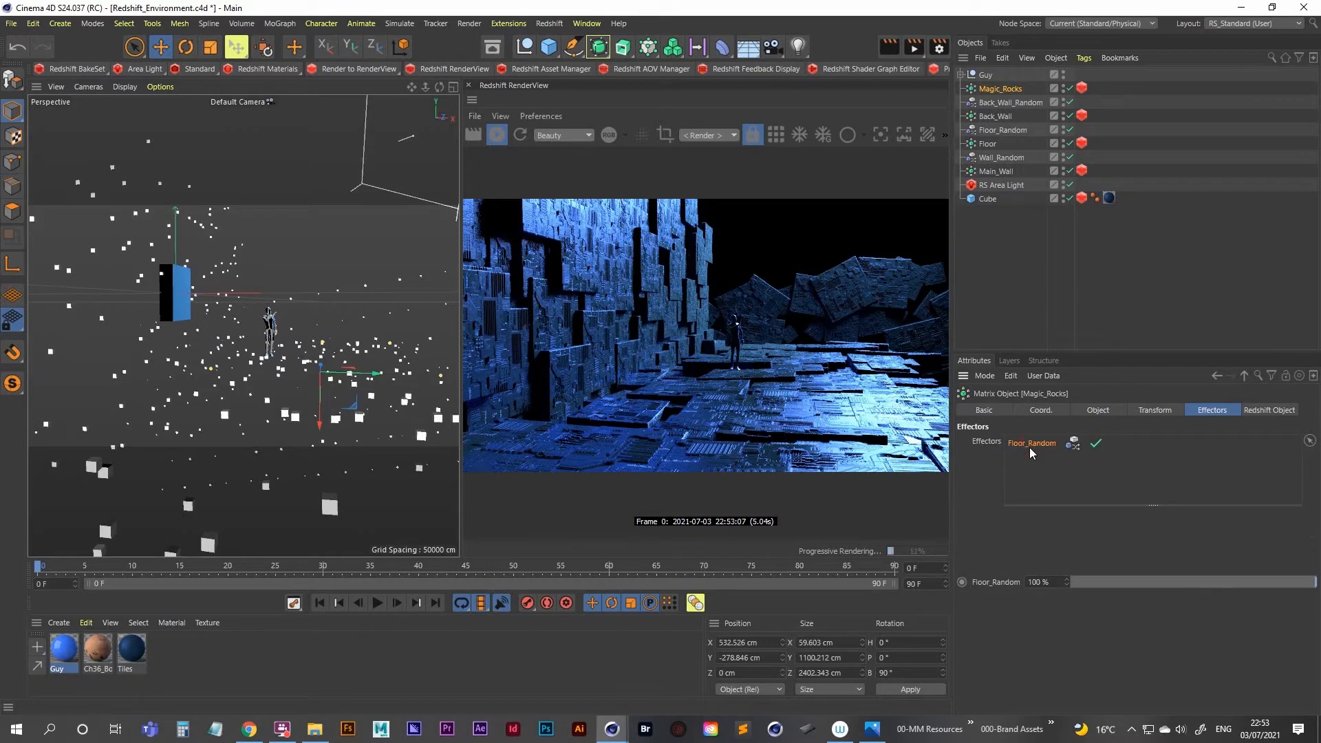
key(Delete)
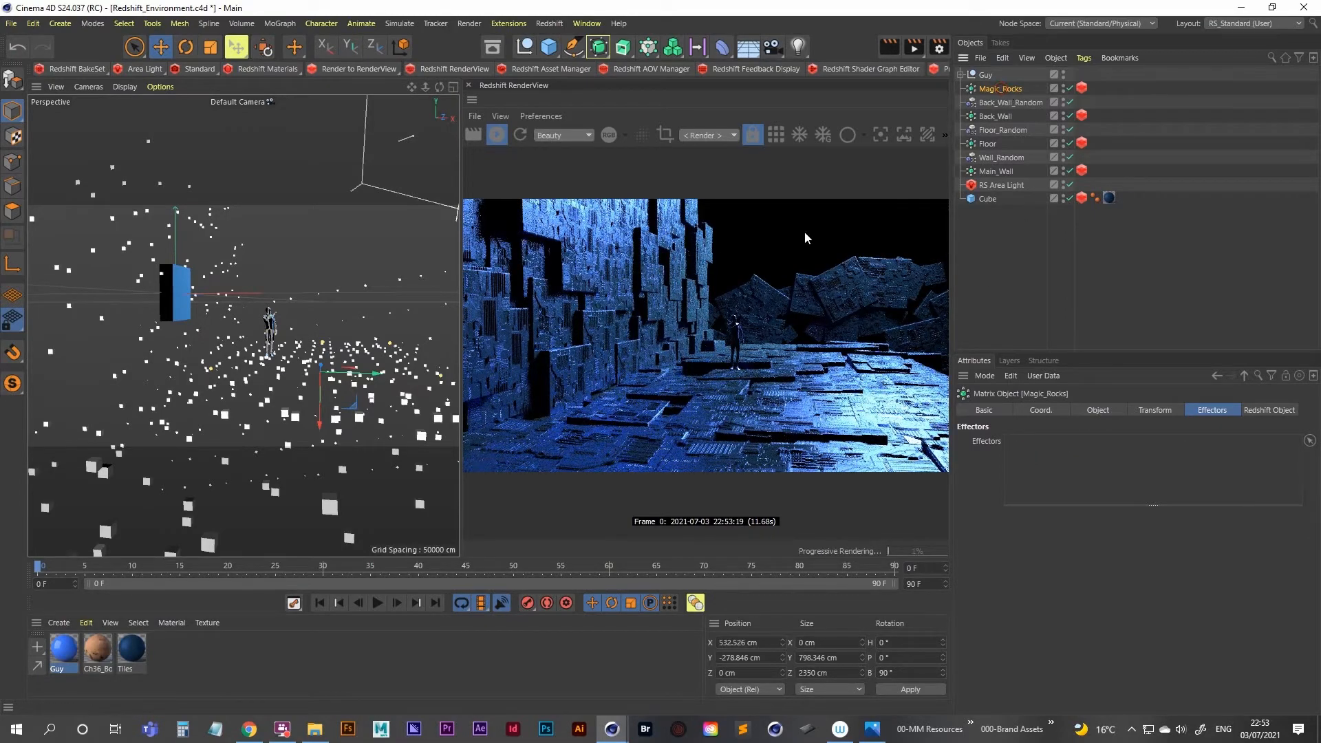
drag(318, 423, 327, 386)
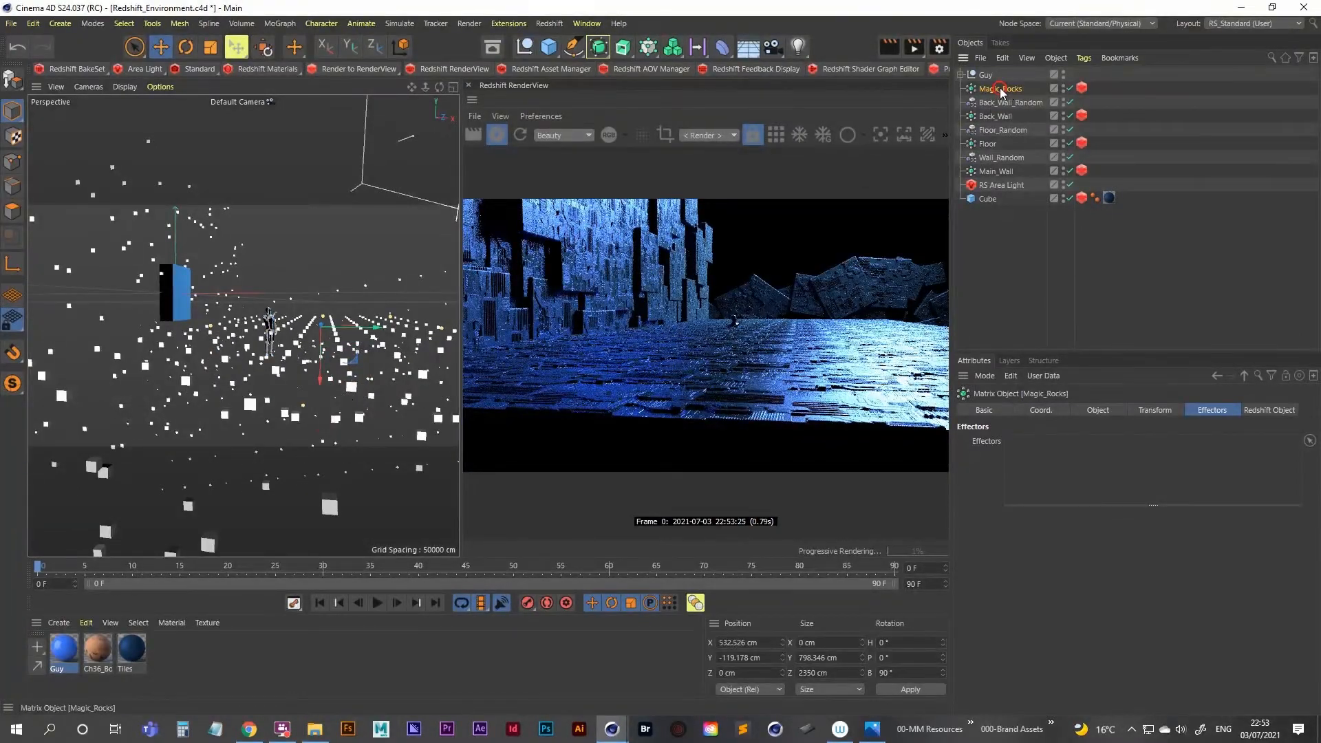
Switch the Magic_Rocks matrix to Radial mode with a count of 20 and a radius of 327 cm
click(1103, 415)
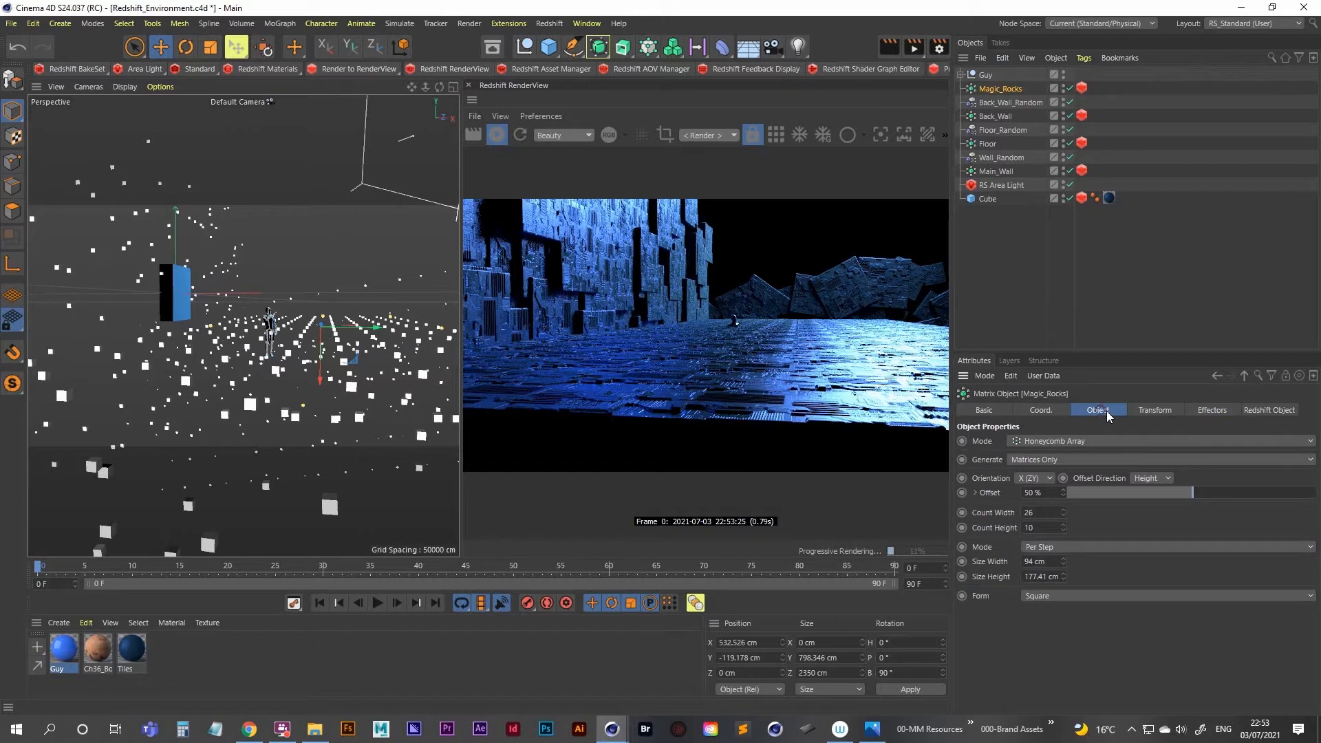
click(1051, 444)
click(1045, 487)
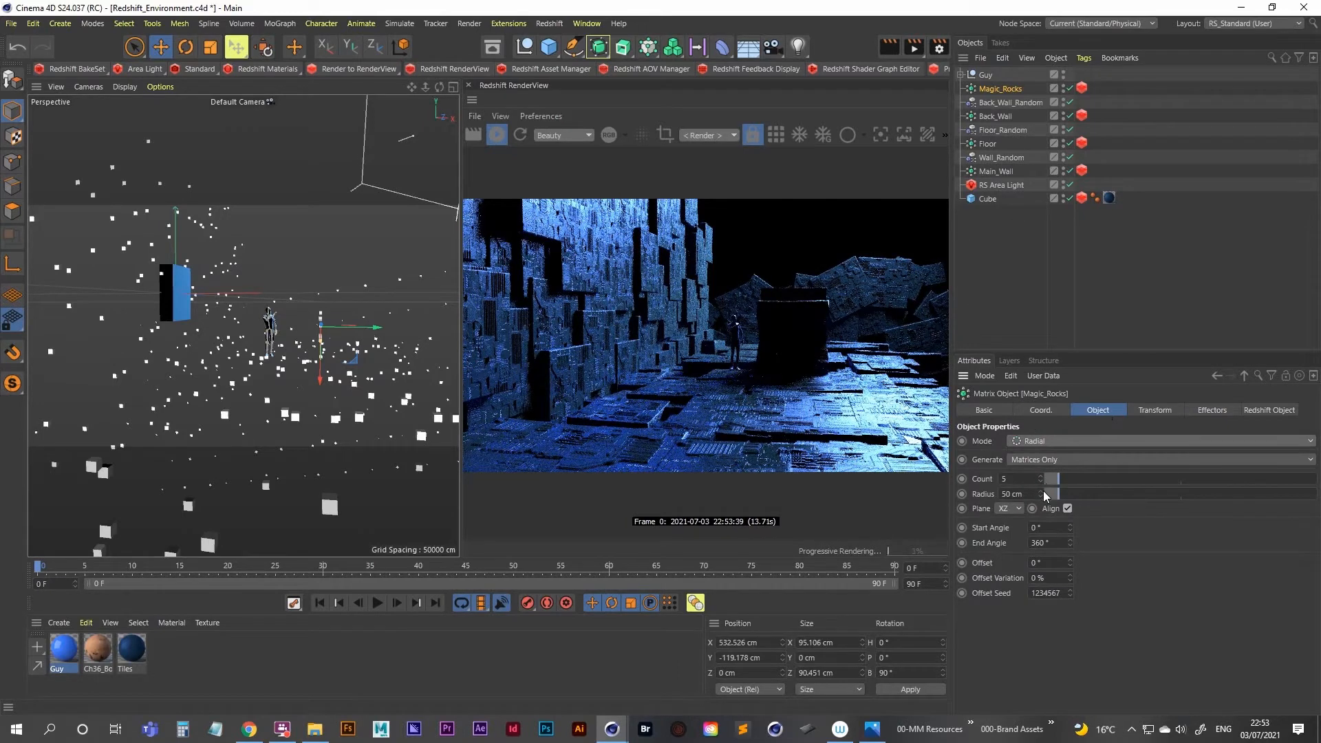
drag(1042, 495, 1051, 406)
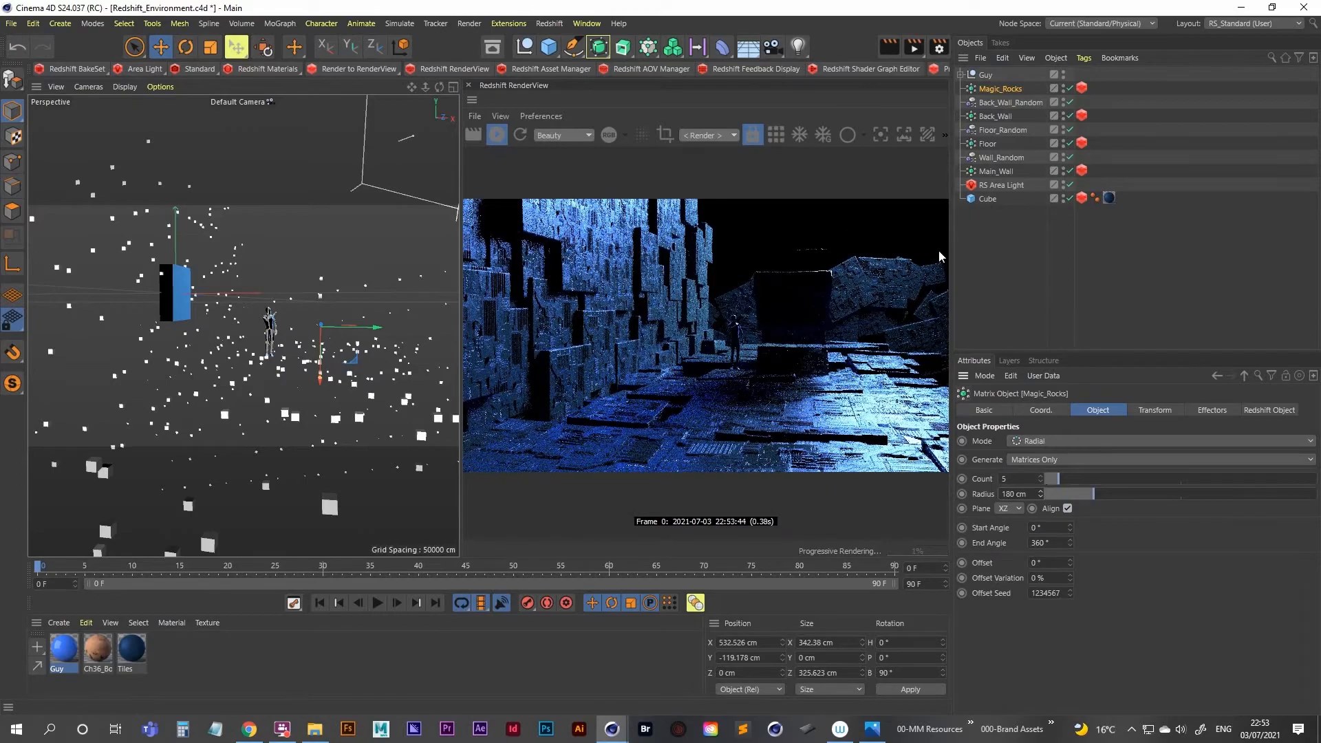
alt+drag(257, 362, 221, 351)
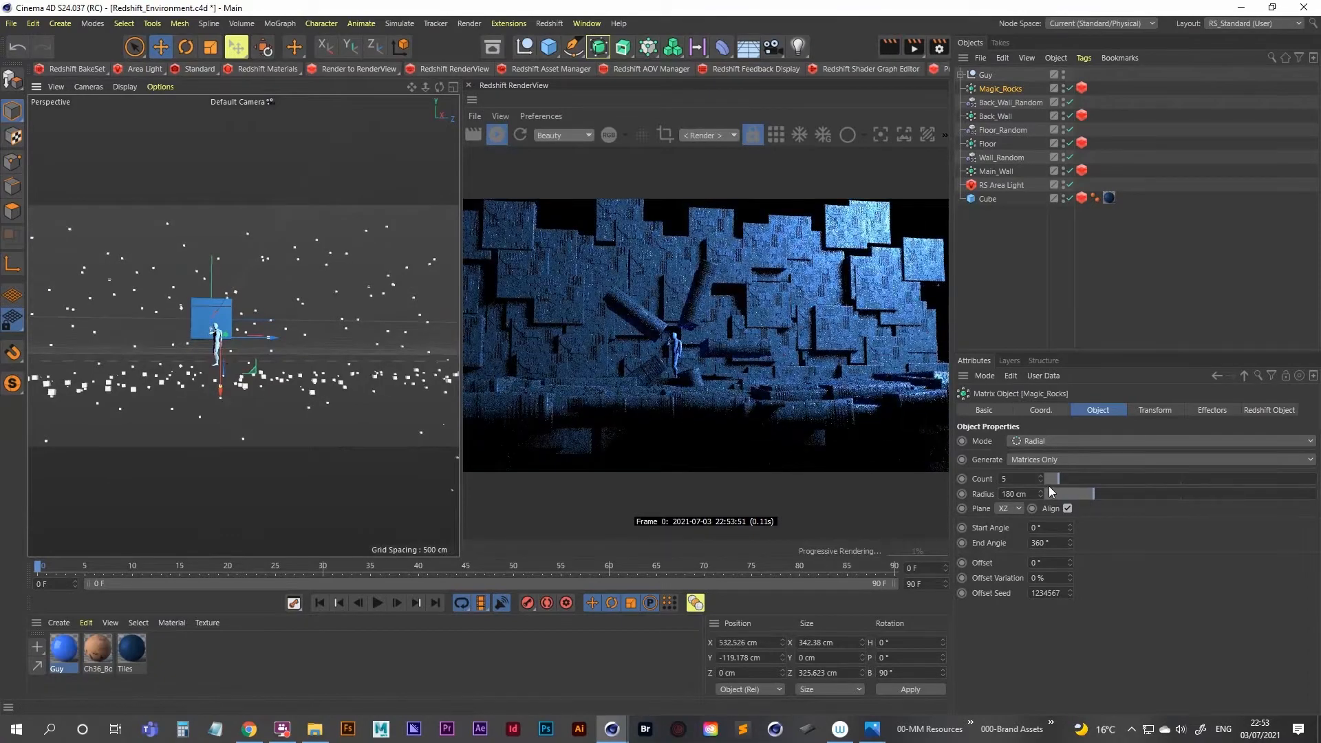
drag(1040, 494, 1046, 465)
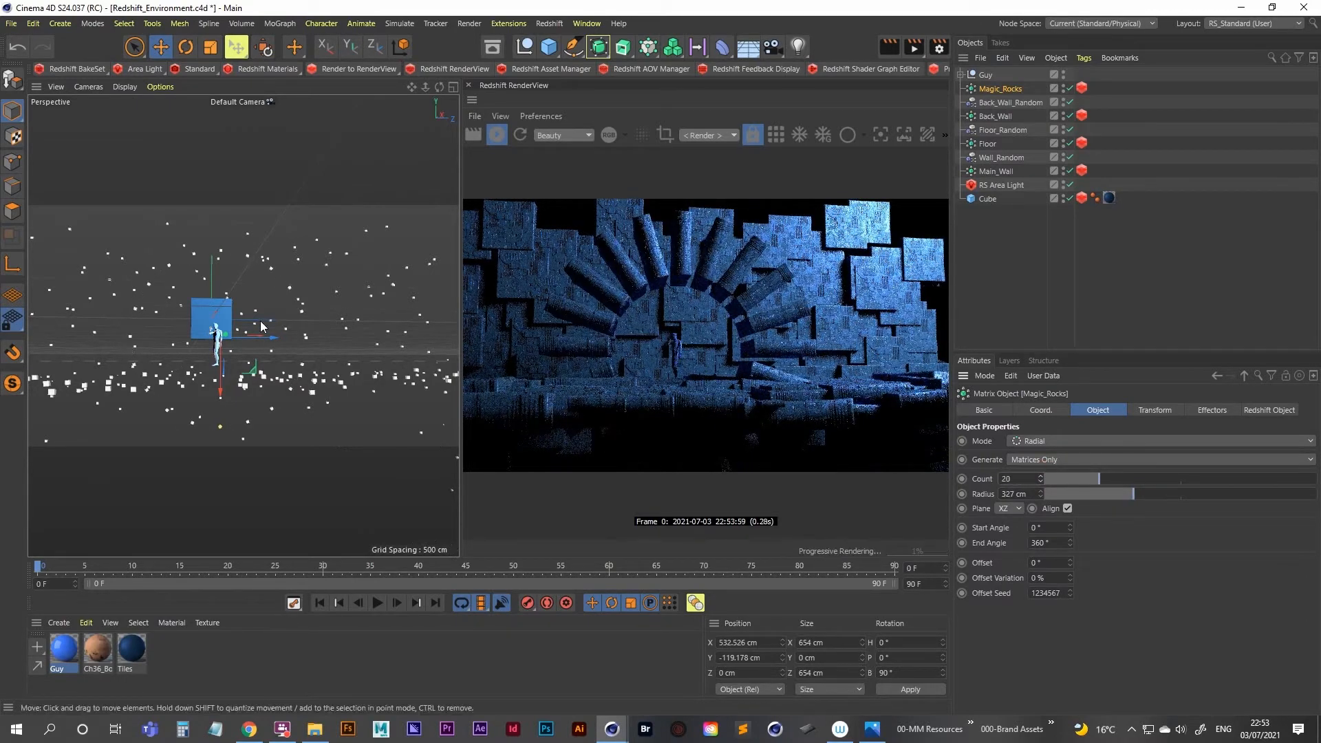
mouse_move(255, 344)
alt+mouse_down()
mouse_move(341, 393)
mouse_move(447, 379)
mouse_move(322, 376)
alt+mouse_up()
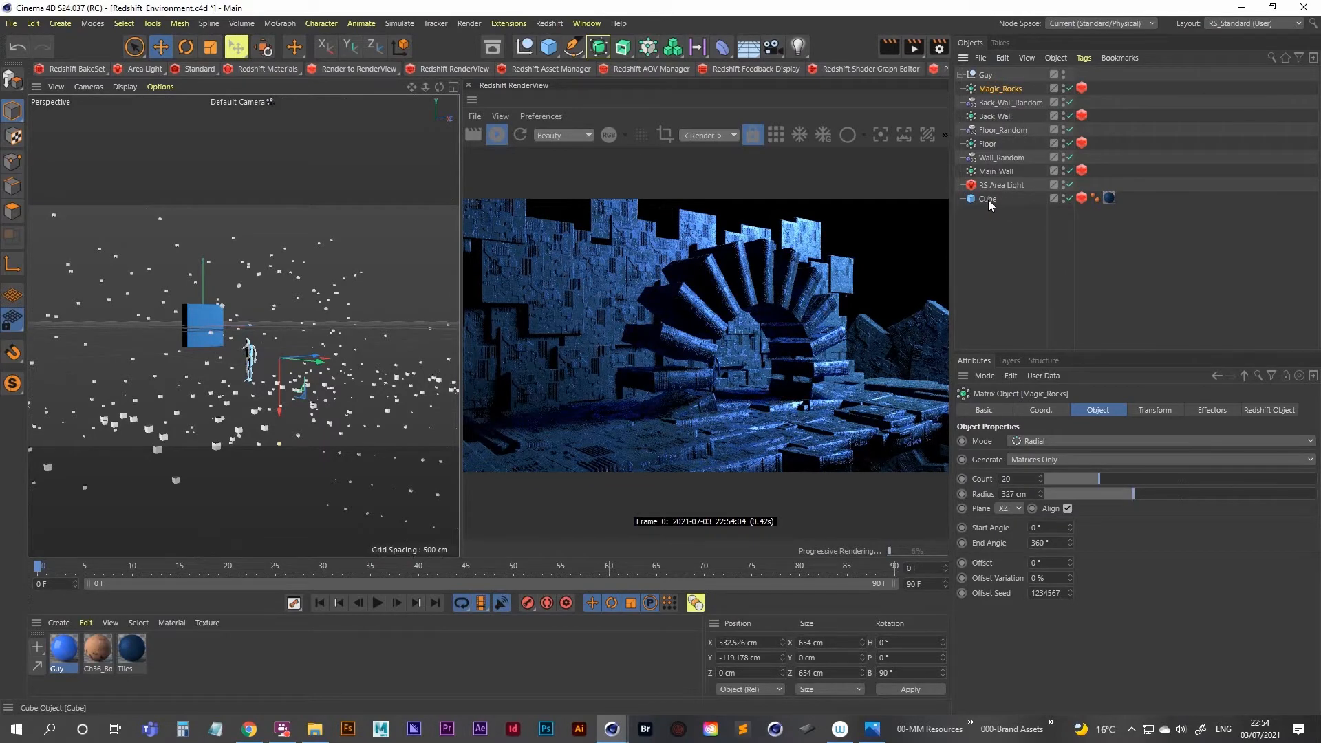
Duplicate the Cube as Magic_Rocks_Cube and scale the copy down uniformly to about 33 × 135 × 135 cm
double_click(989, 199)
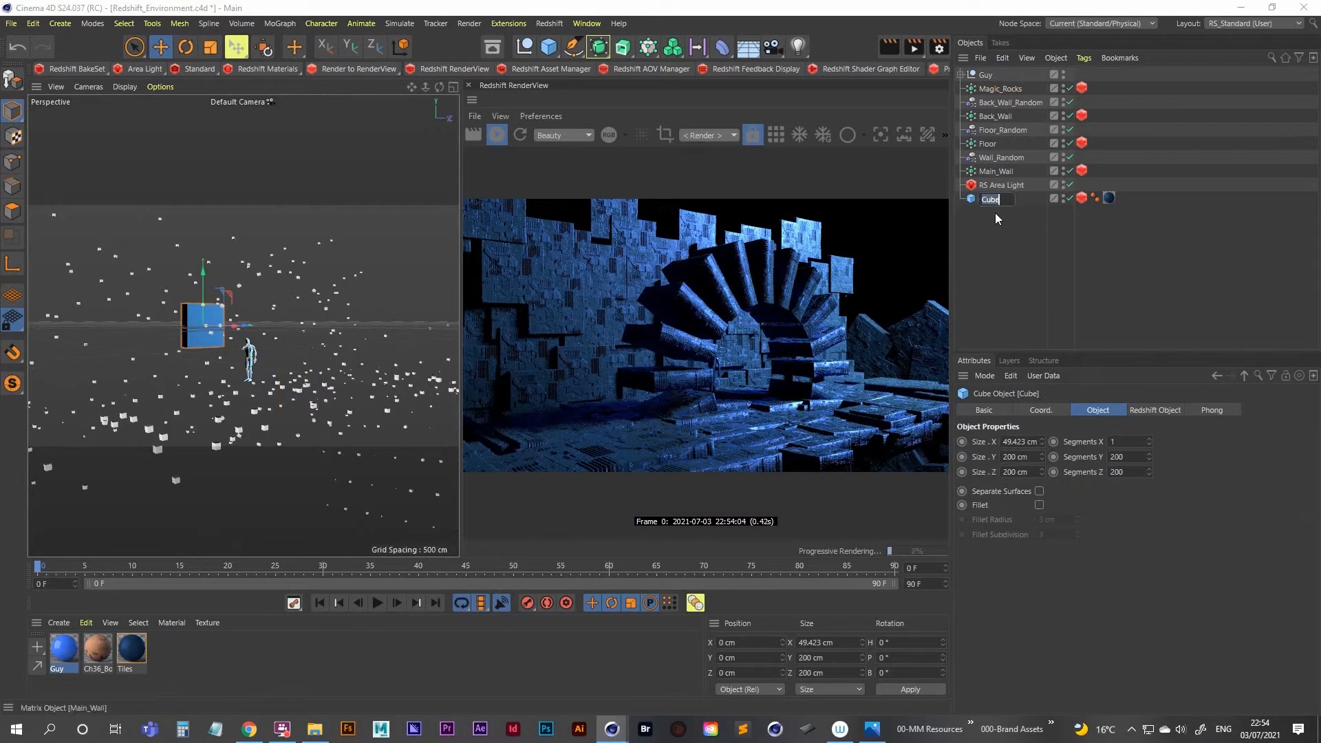
key(Return)
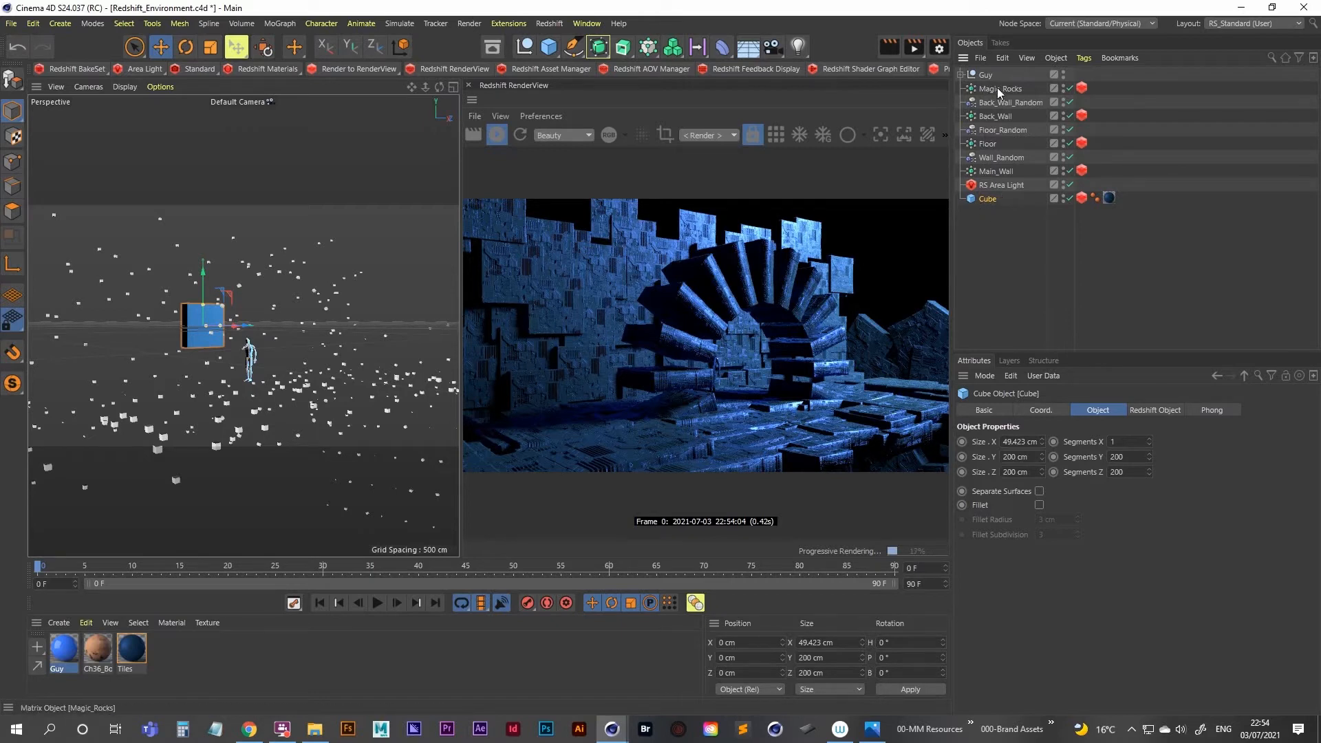
ctrl+drag(987, 199, 990, 213)
double_click(991, 214)
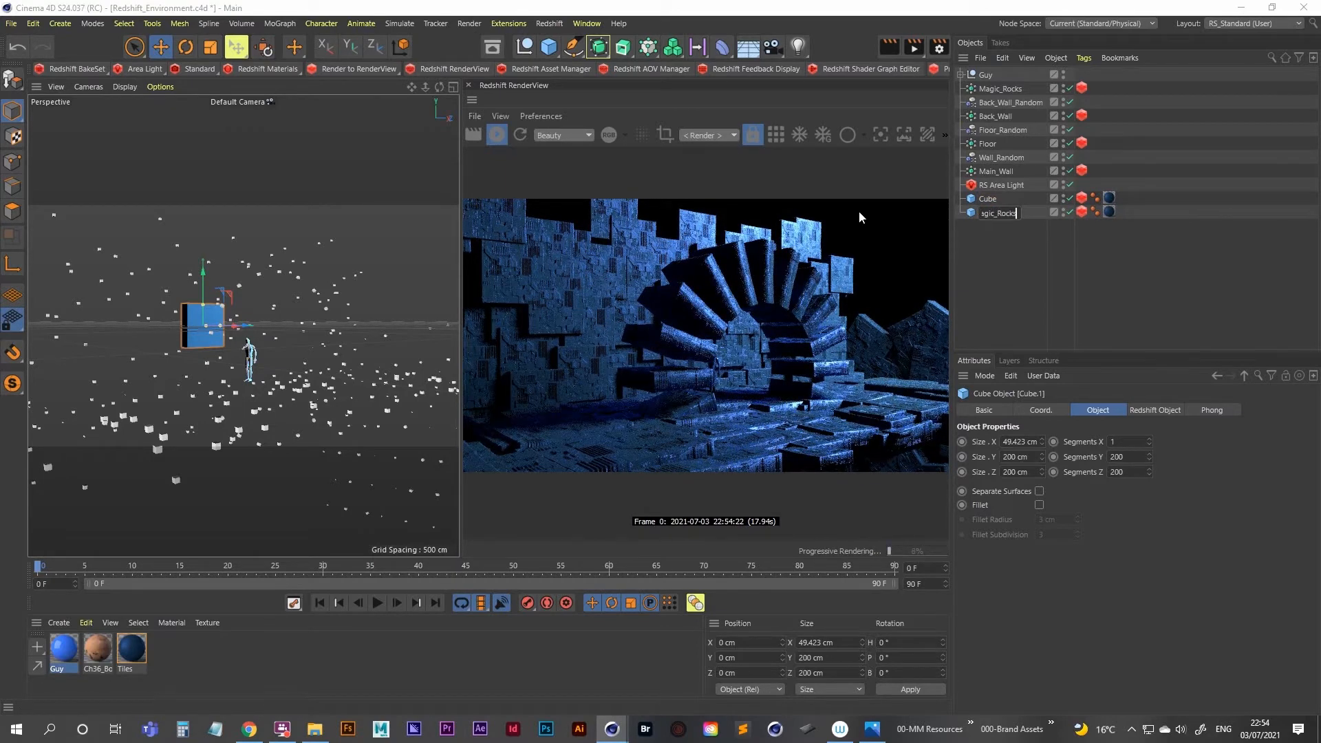
text(e)
key(Return)
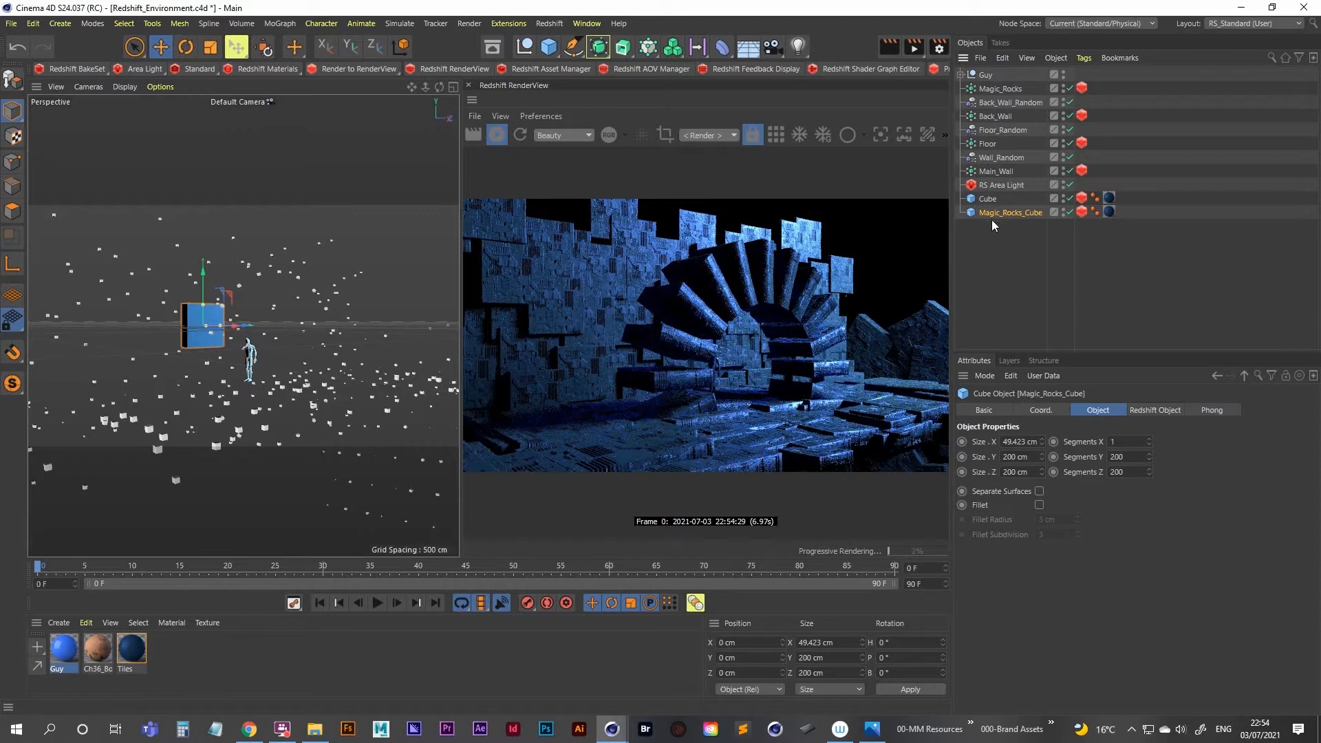
click(210, 46)
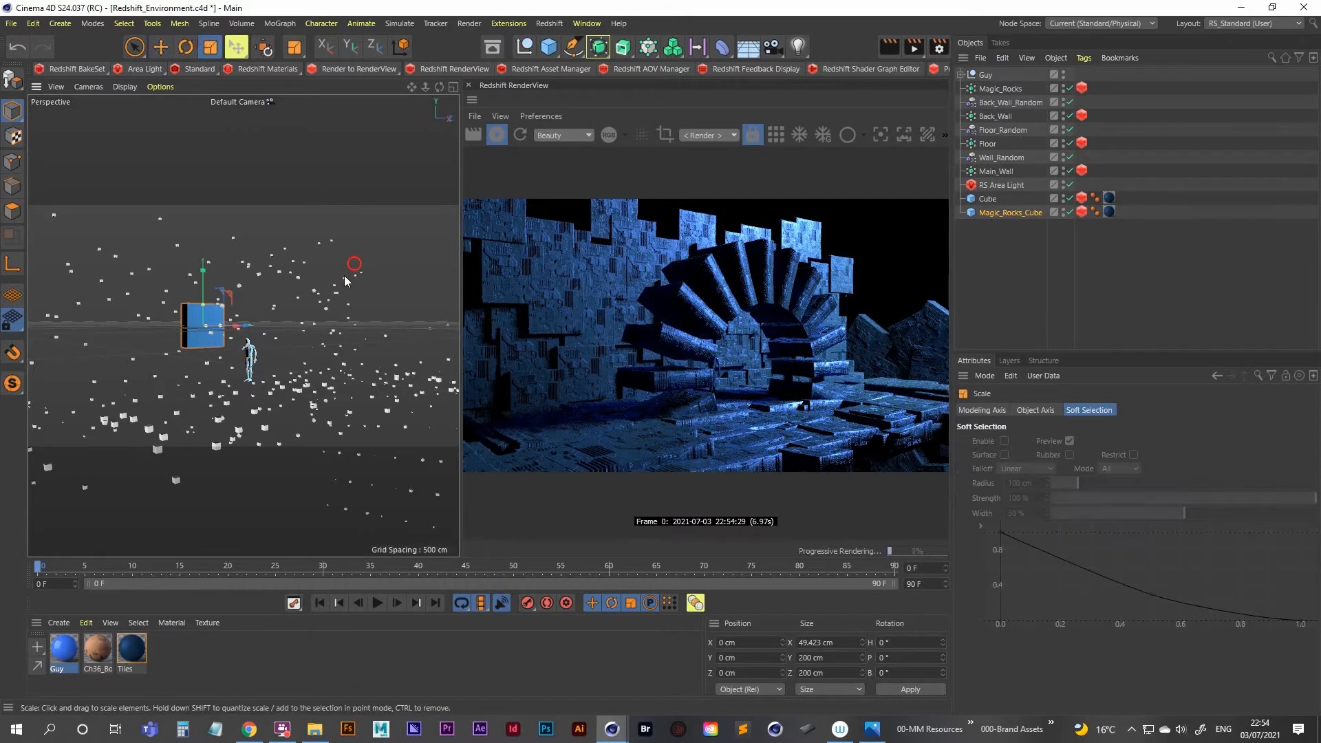
drag(346, 280, 296, 282)
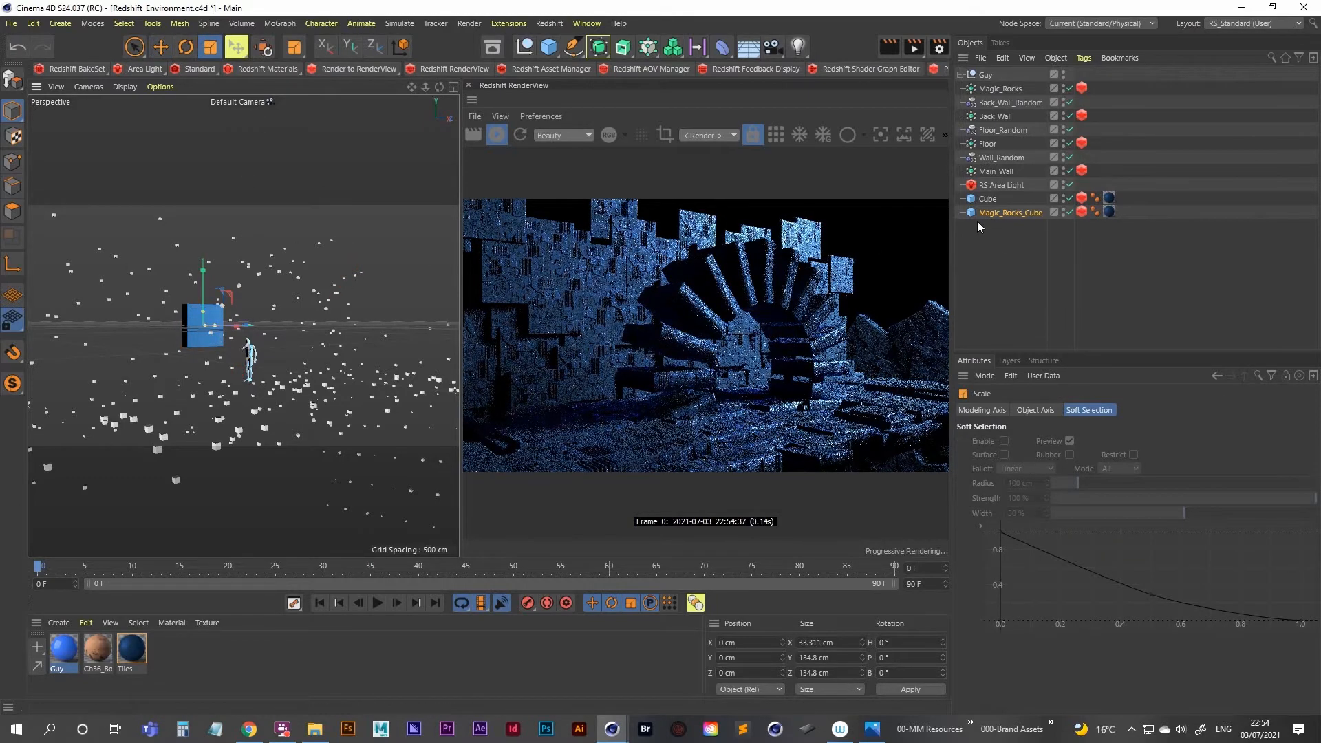
Replace Cube with Magic_Rocks_Cube as the custom object in the Redshift particle settings of Magic_Rocks
click(1011, 93)
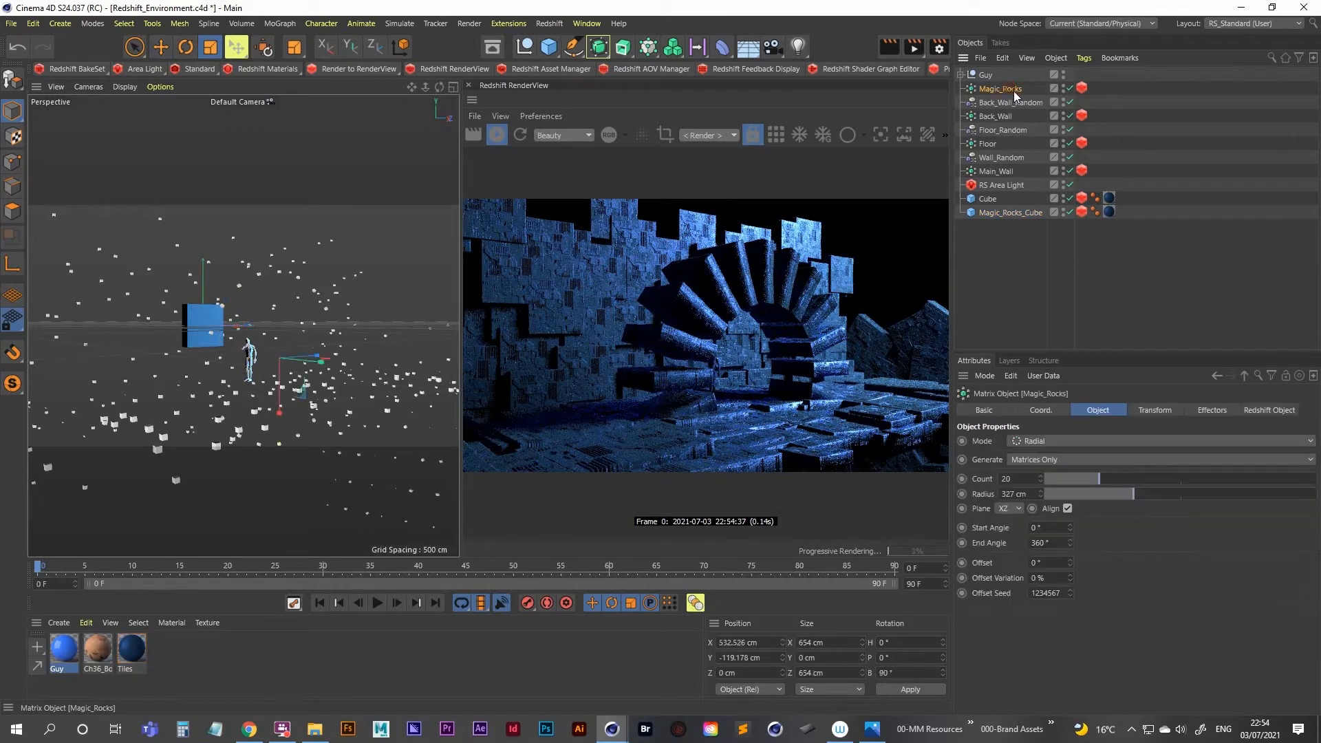
click(1271, 411)
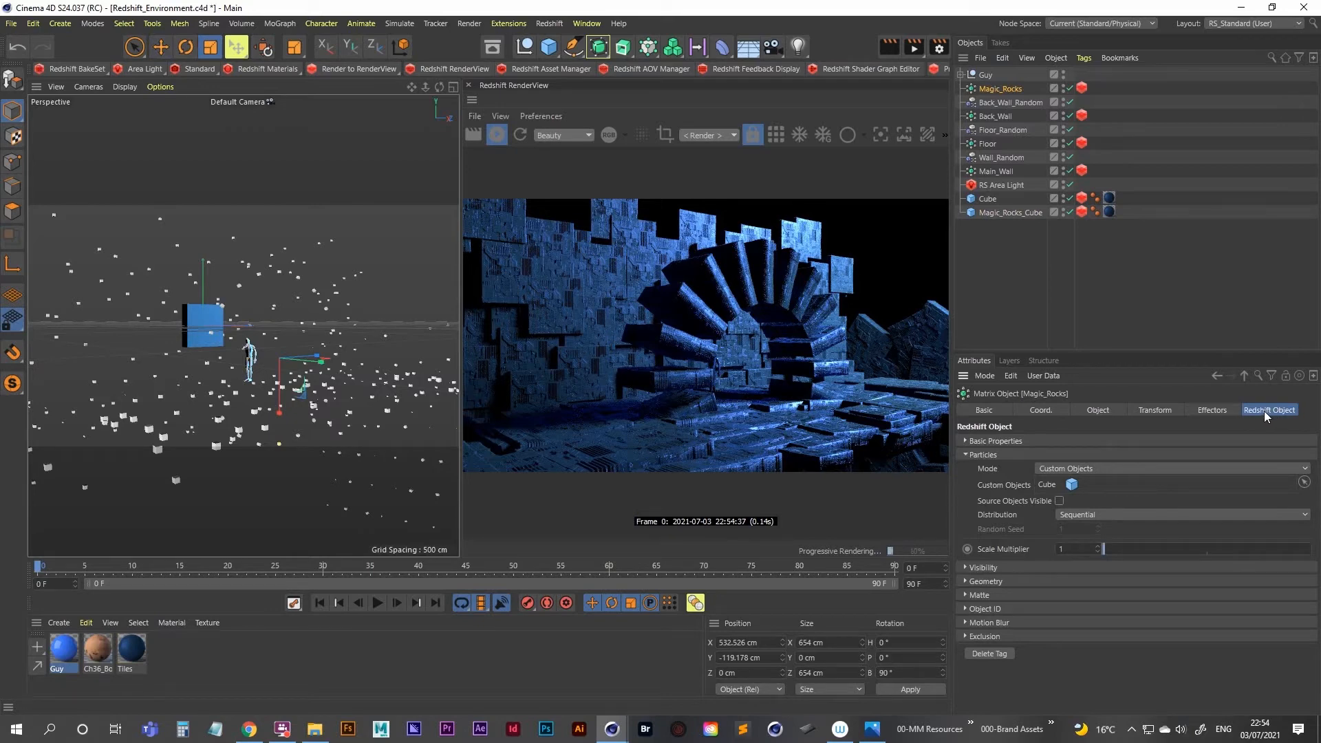
click(1047, 485)
key(Delete)
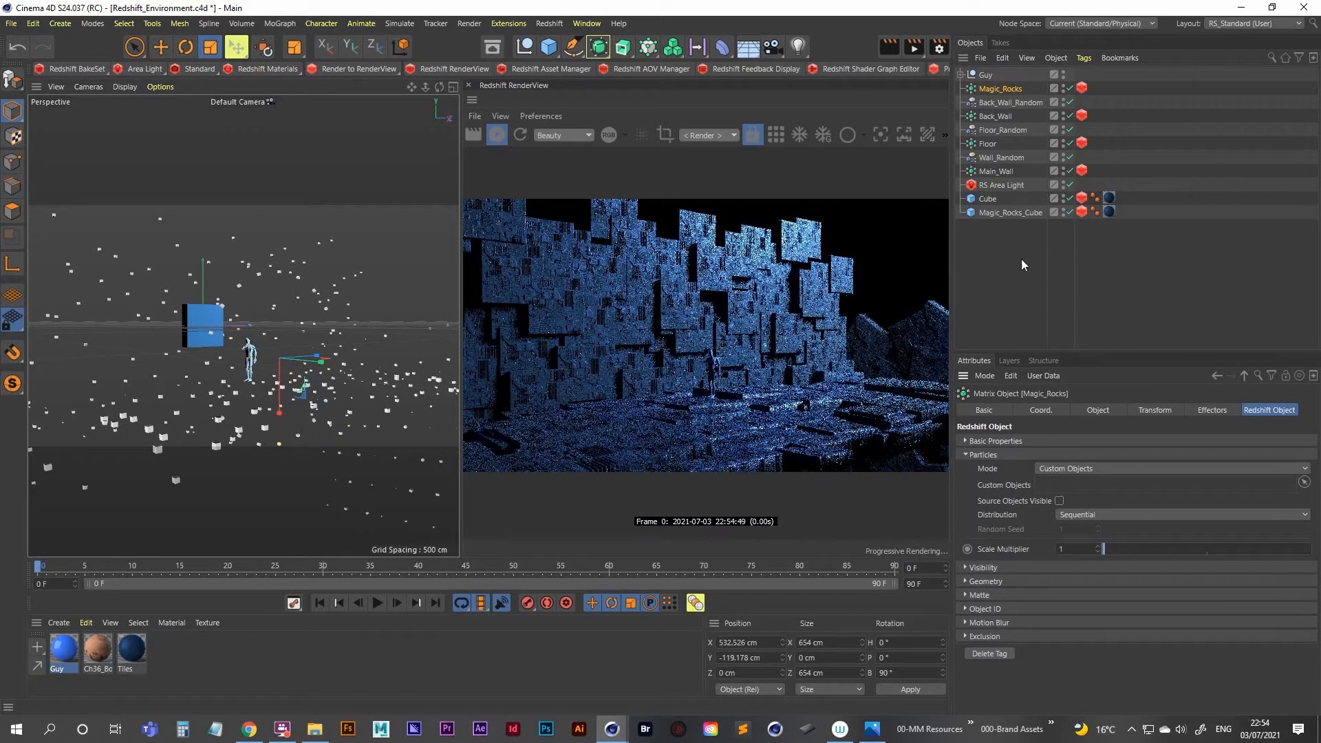
drag(997, 215, 1064, 480)
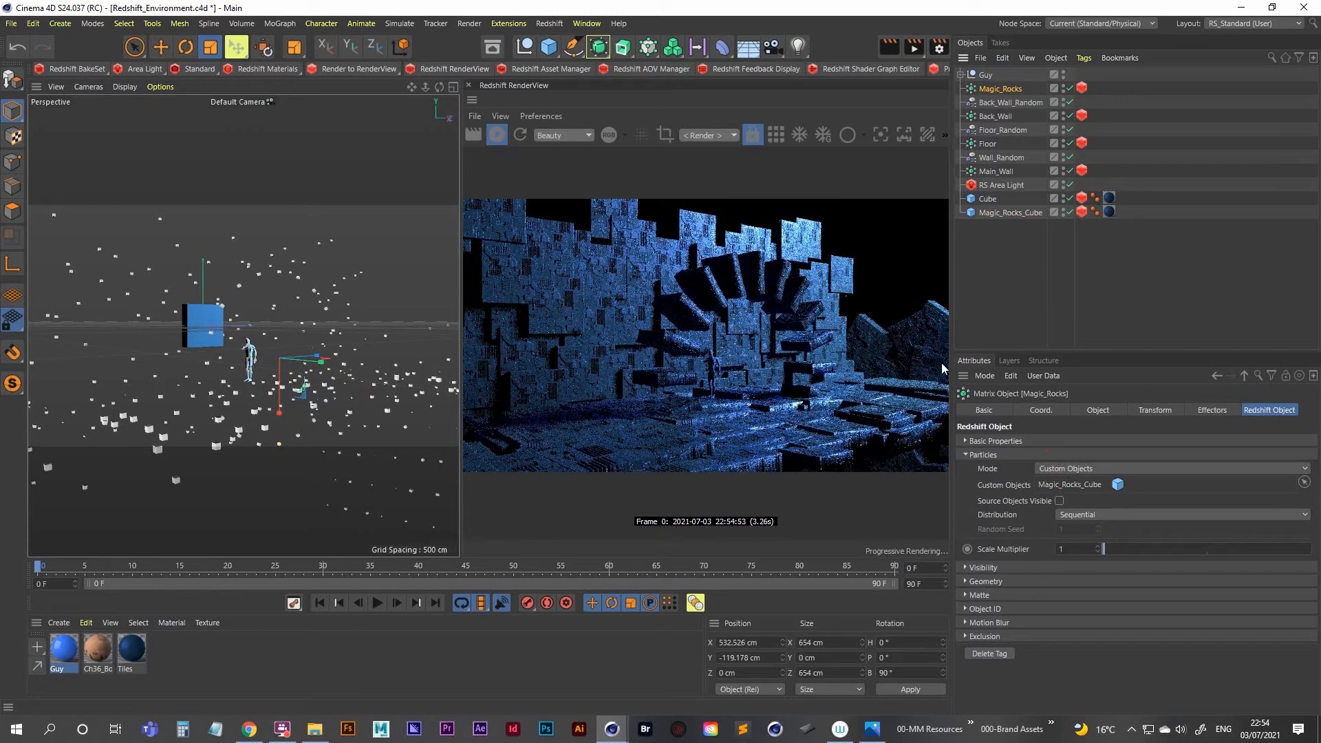
Scale Magic_Rocks_Cube down further to about 24 × 97 × 97 cm
click(1008, 212)
key(t)
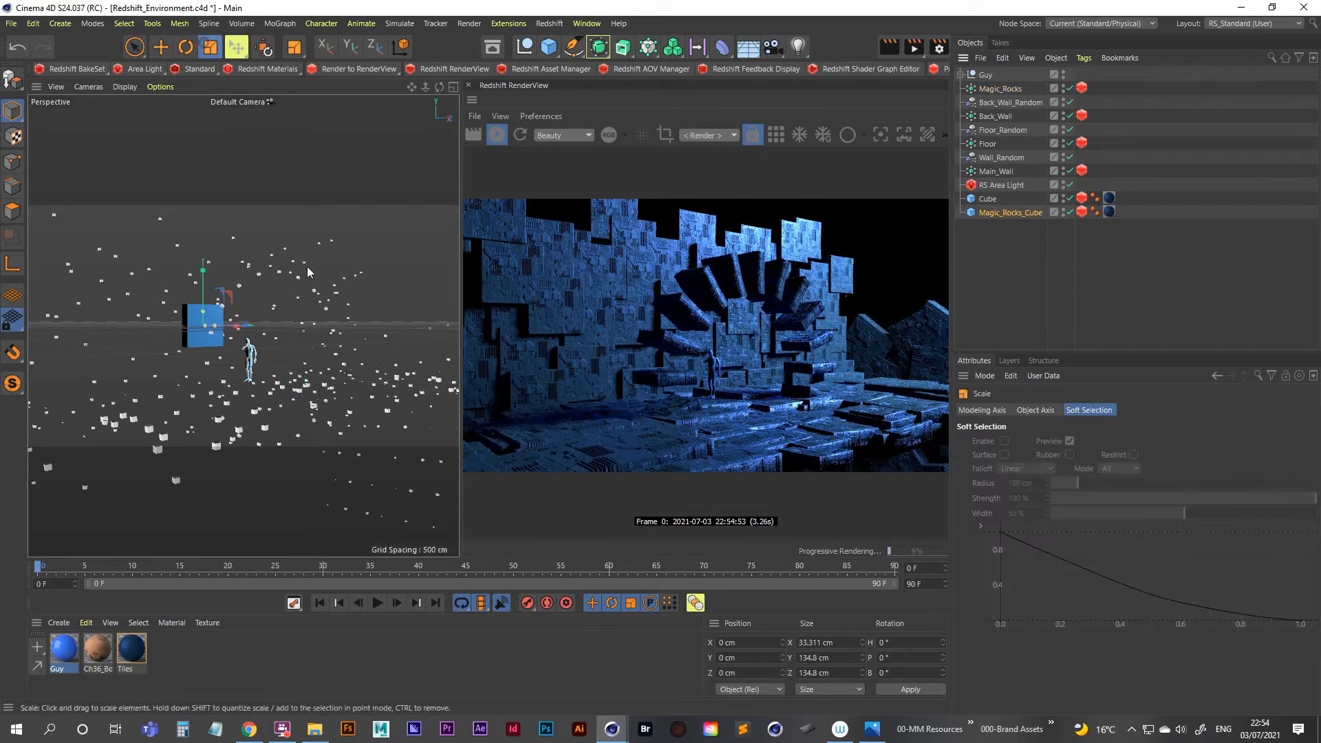
drag(307, 300, 233, 366)
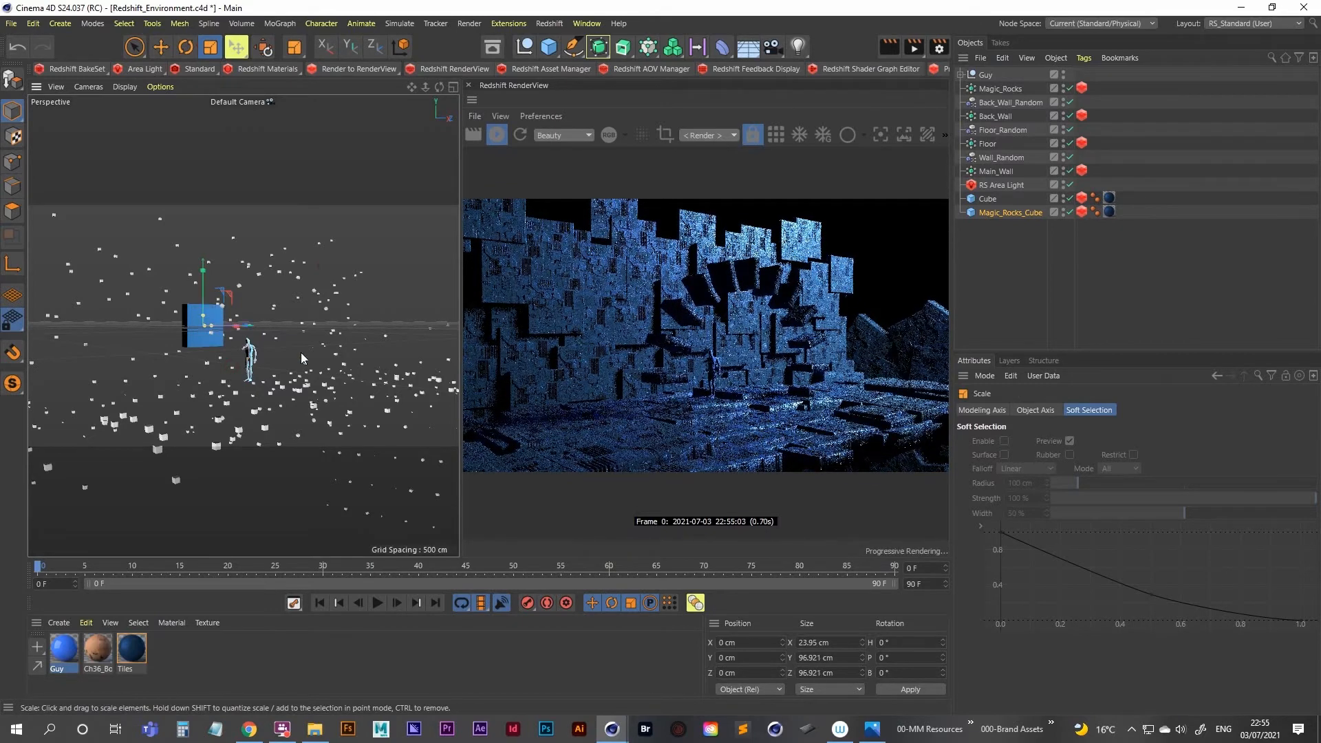
Examine the ring of magic rocks against the walls, floor and character from several angles and distances
click(1004, 213)
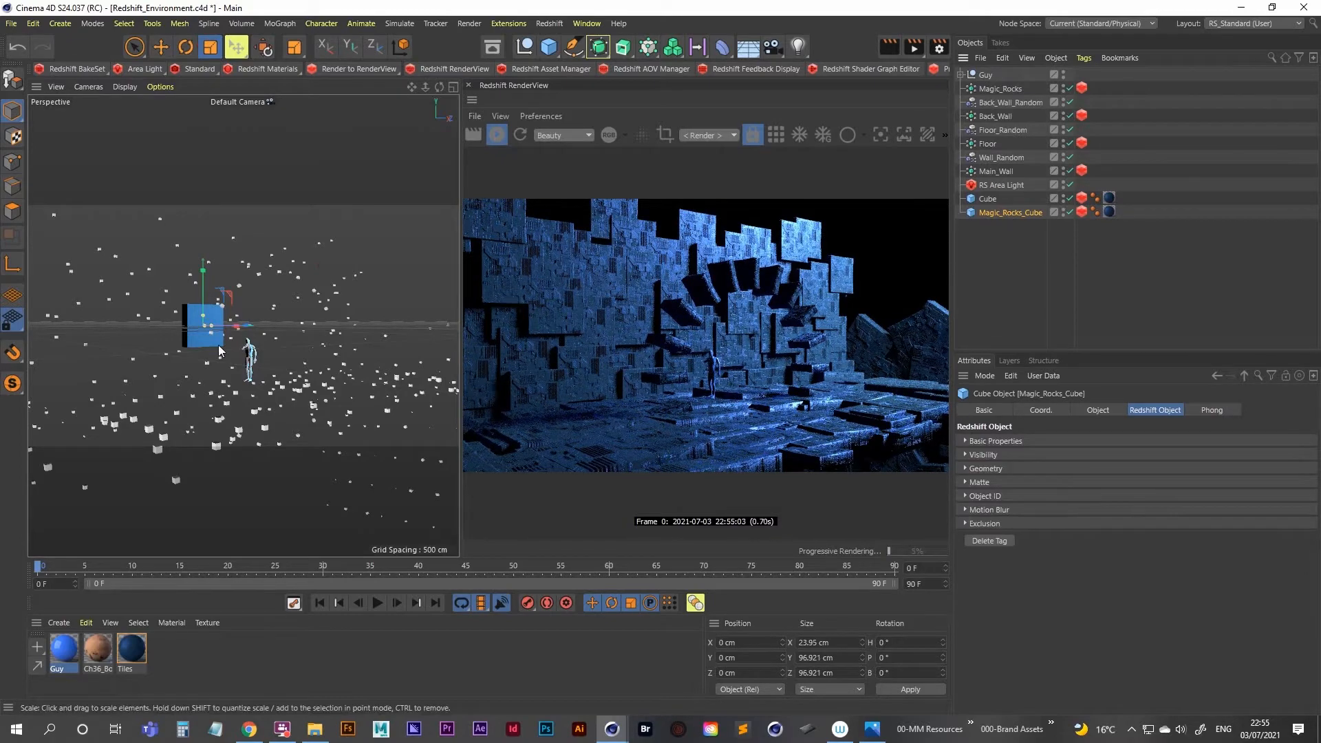
alt+drag(220, 351, 297, 374)
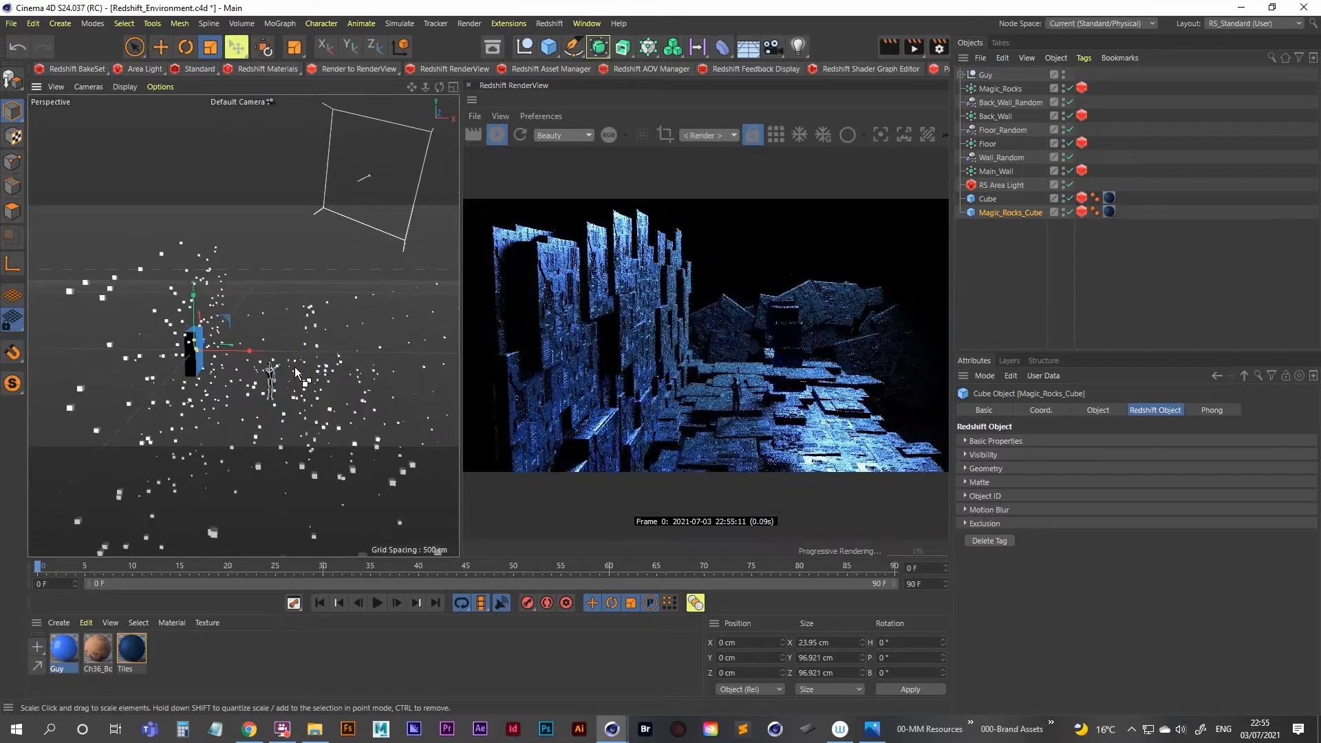
mouse_move(293, 366)
alt+mouse_down()
mouse_move(351, 364)
mouse_move(293, 366)
alt+mouse_up()
scroll(293, 366, up, 6)
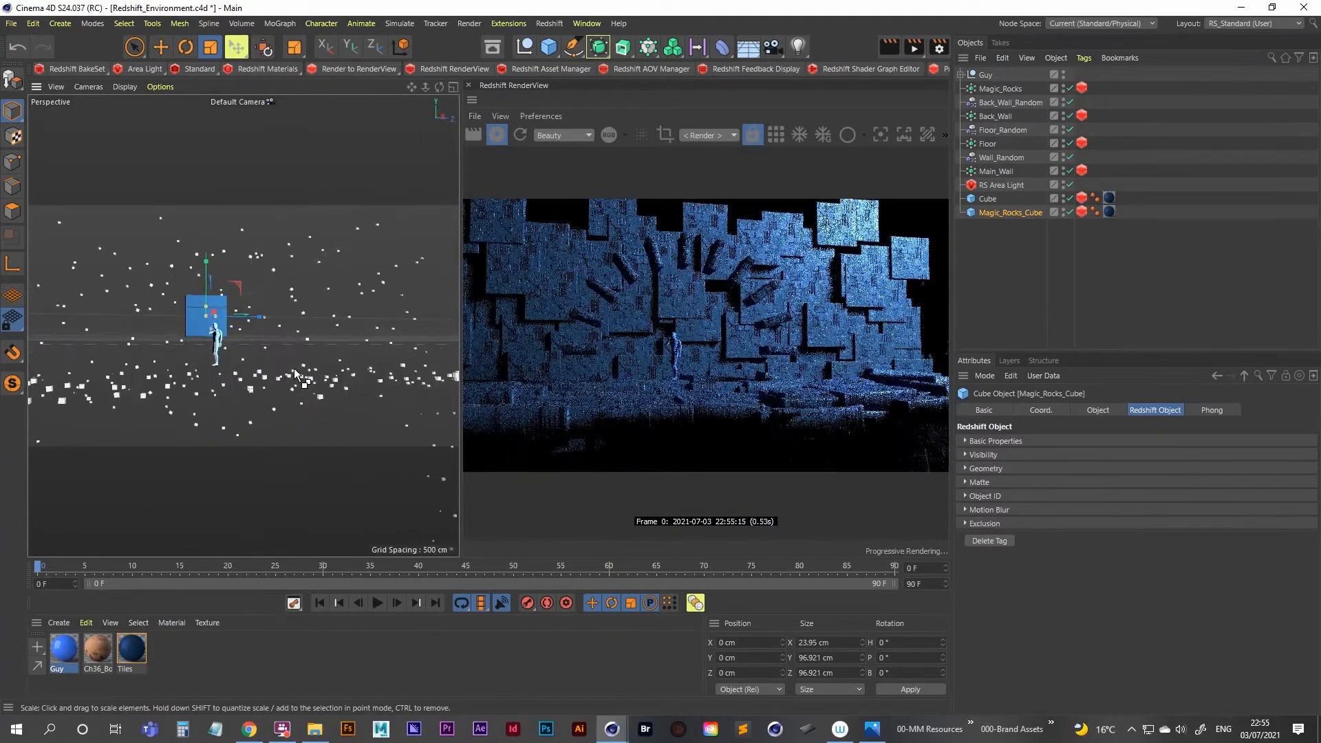
scroll(295, 369, up, 4)
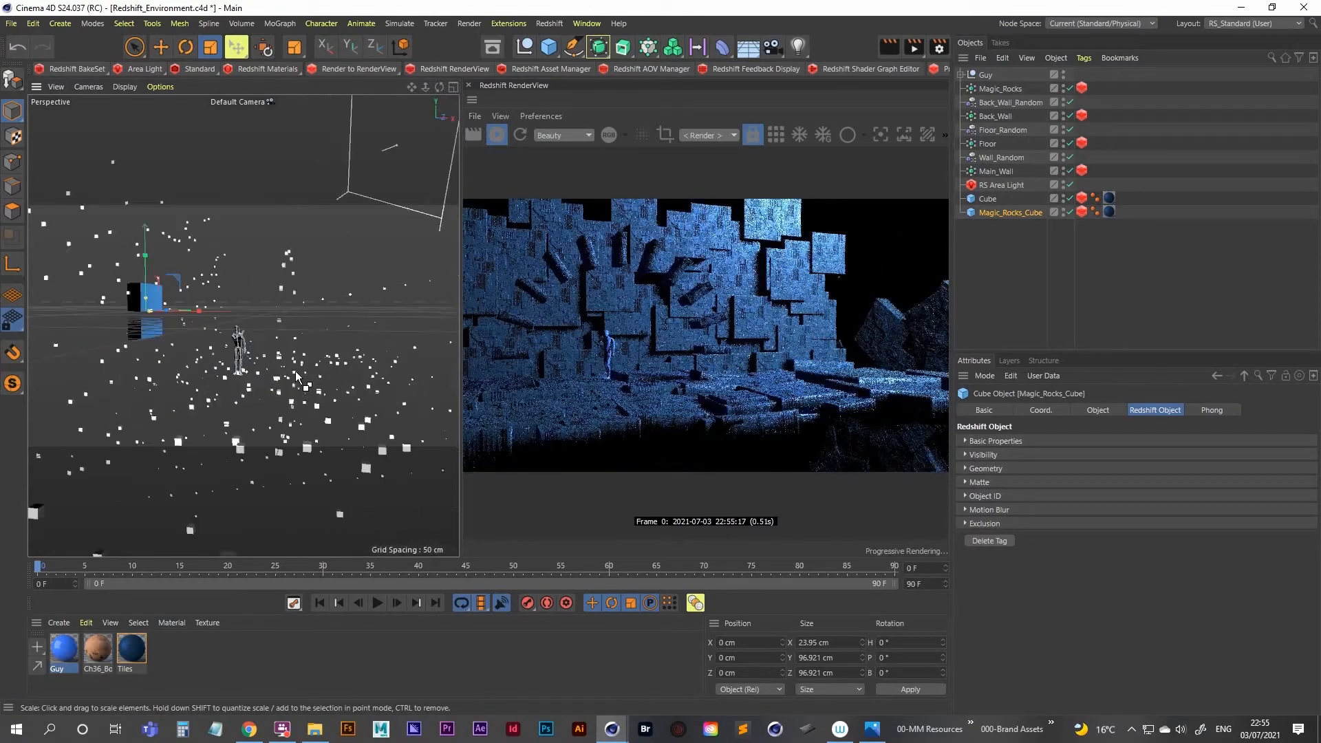
scroll(294, 375, up, 2)
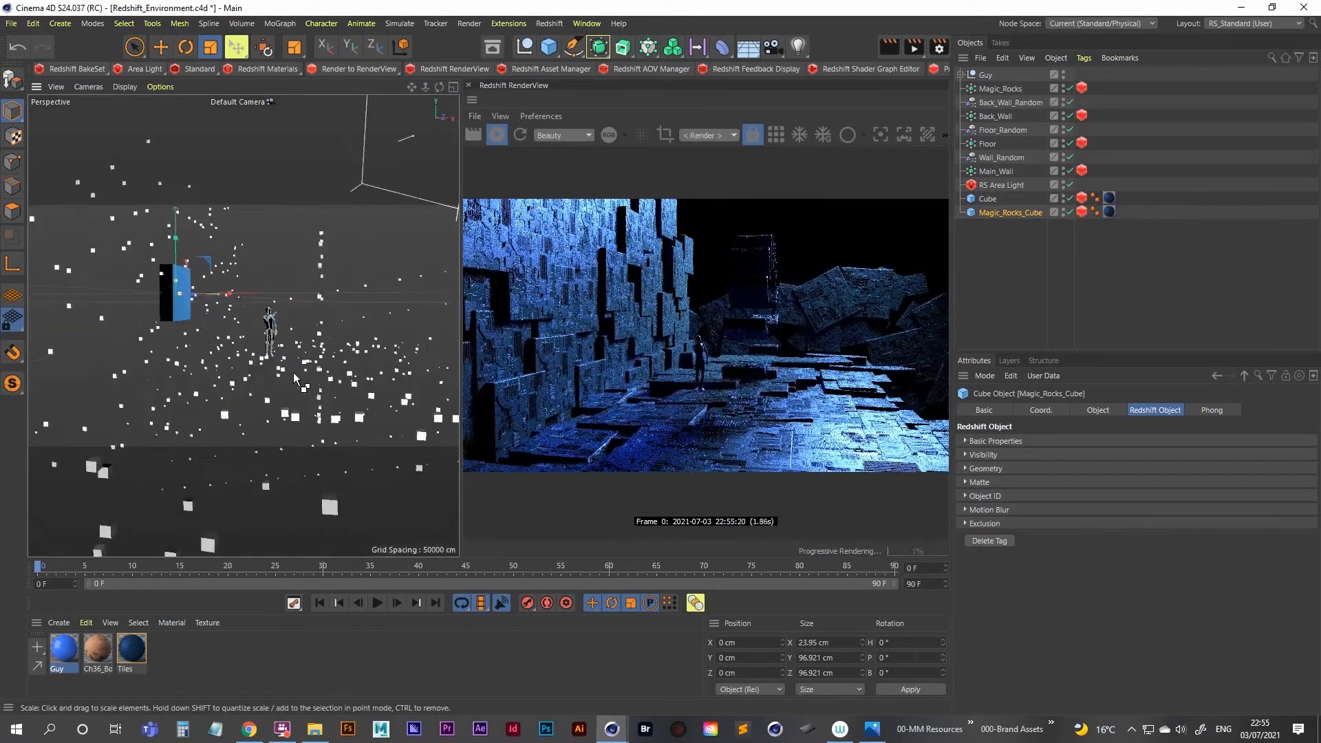
scroll(293, 373, down, 3)
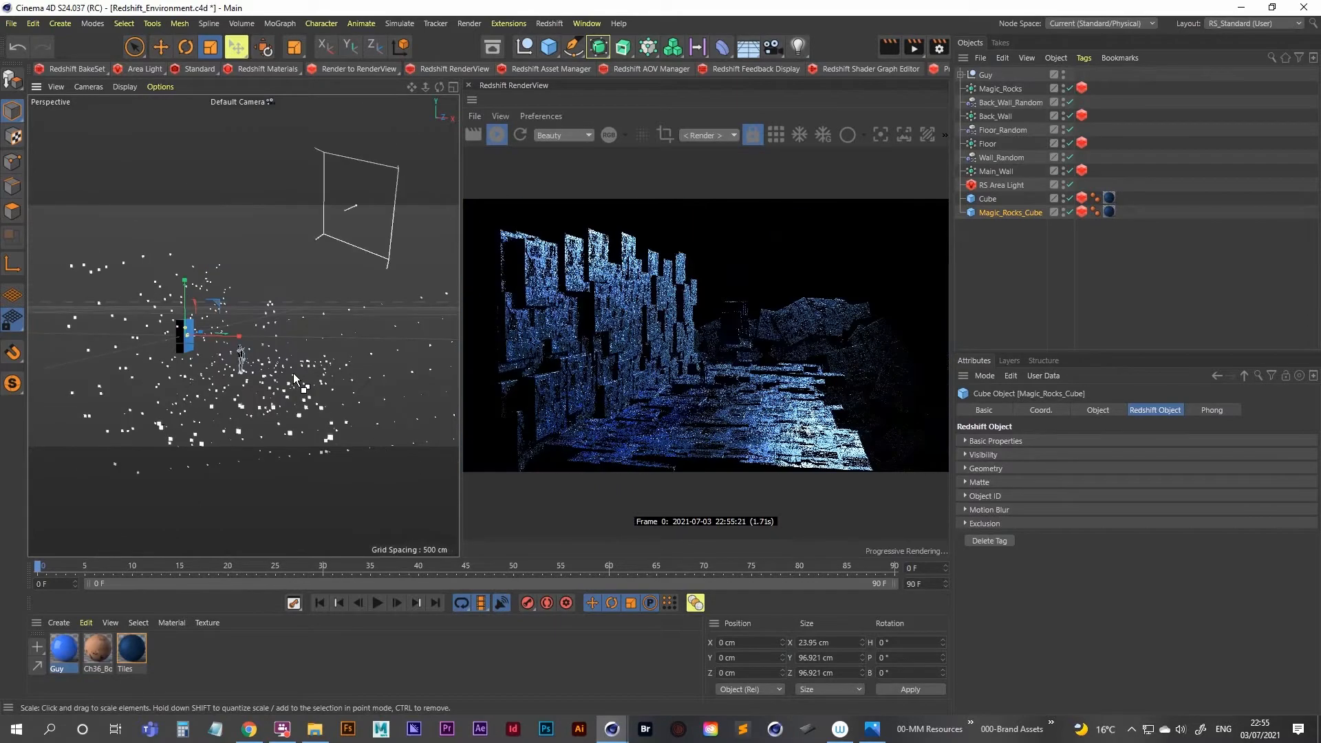
scroll(294, 374, up, 3)
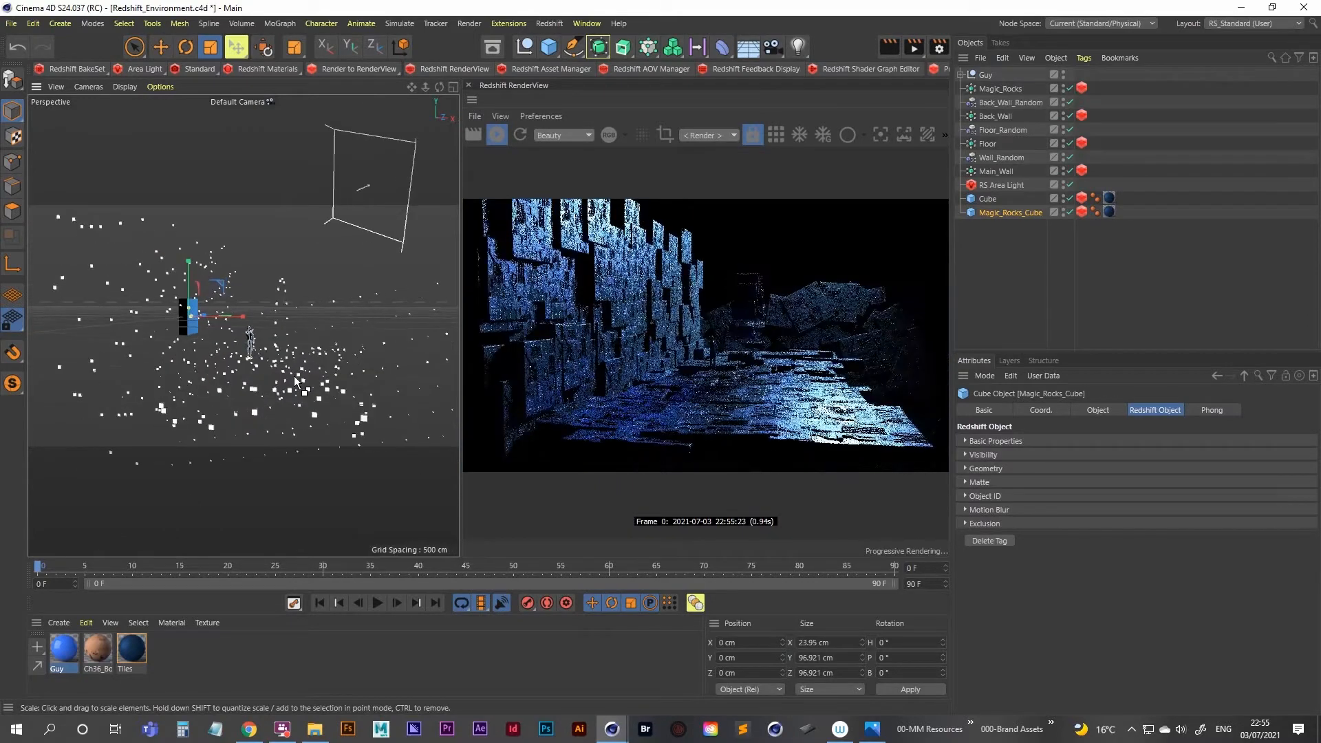
scroll(292, 376, up, 2)
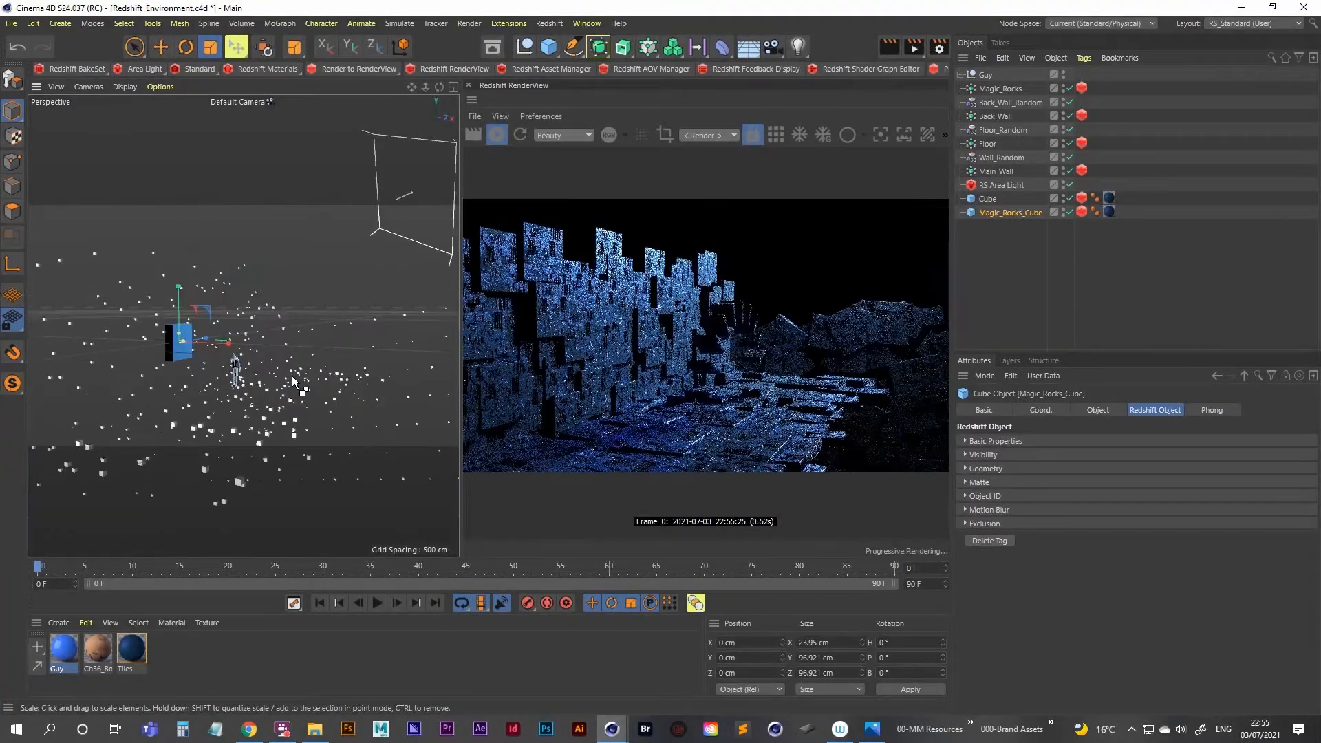
scroll(299, 361, up, 3)
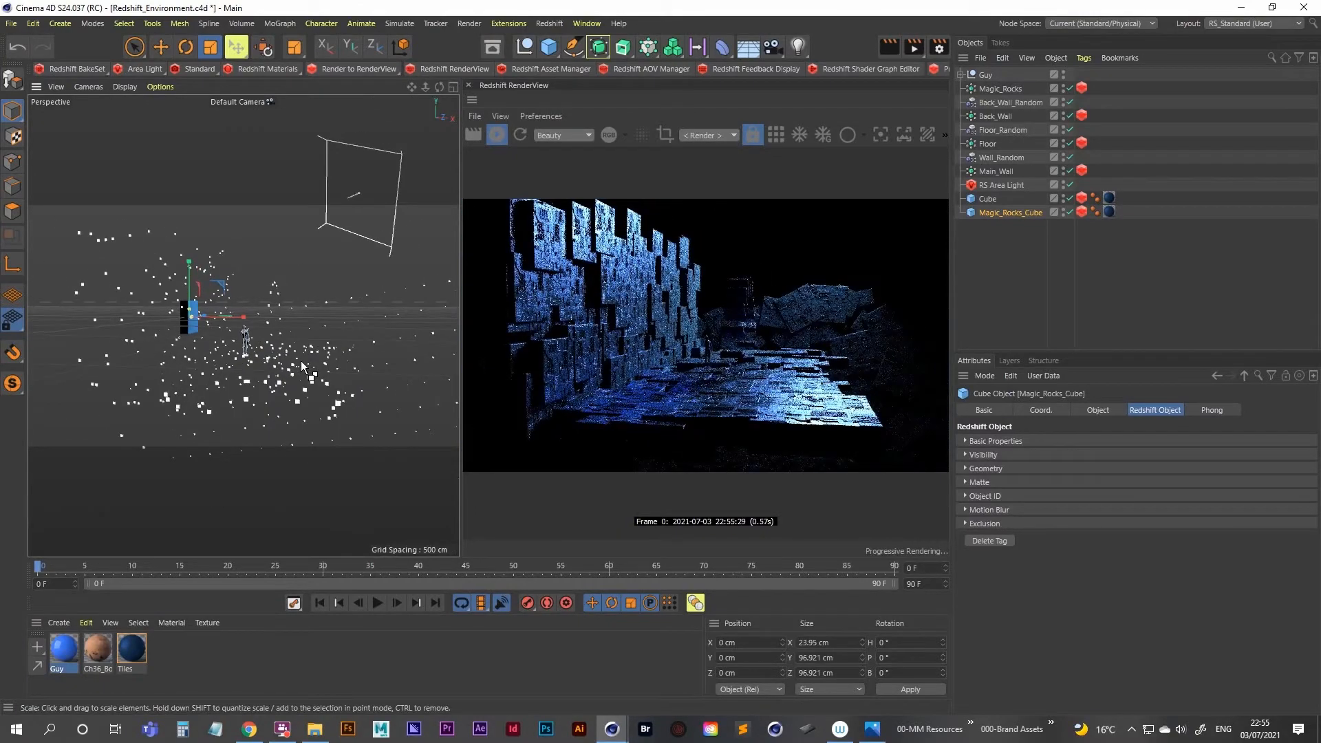
Move Magic_Rocks farther from the character to about X 775 cm and tilt it to about 8.4° heading and 81° bank
scroll(300, 360, up, 3)
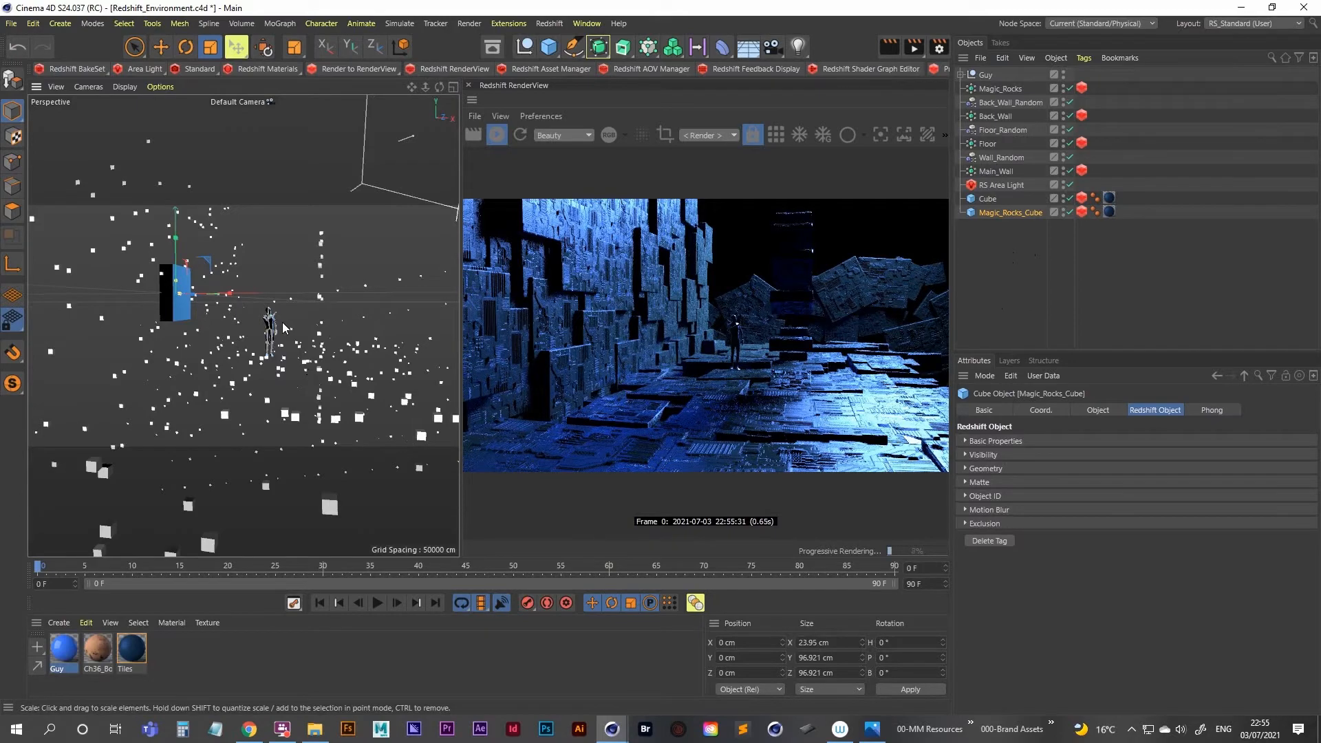
alt+middle_drag(282, 328, 255, 351)
mouse_move(255, 350)
alt+mouse_down()
mouse_move(241, 364)
mouse_move(235, 347)
alt+mouse_up()
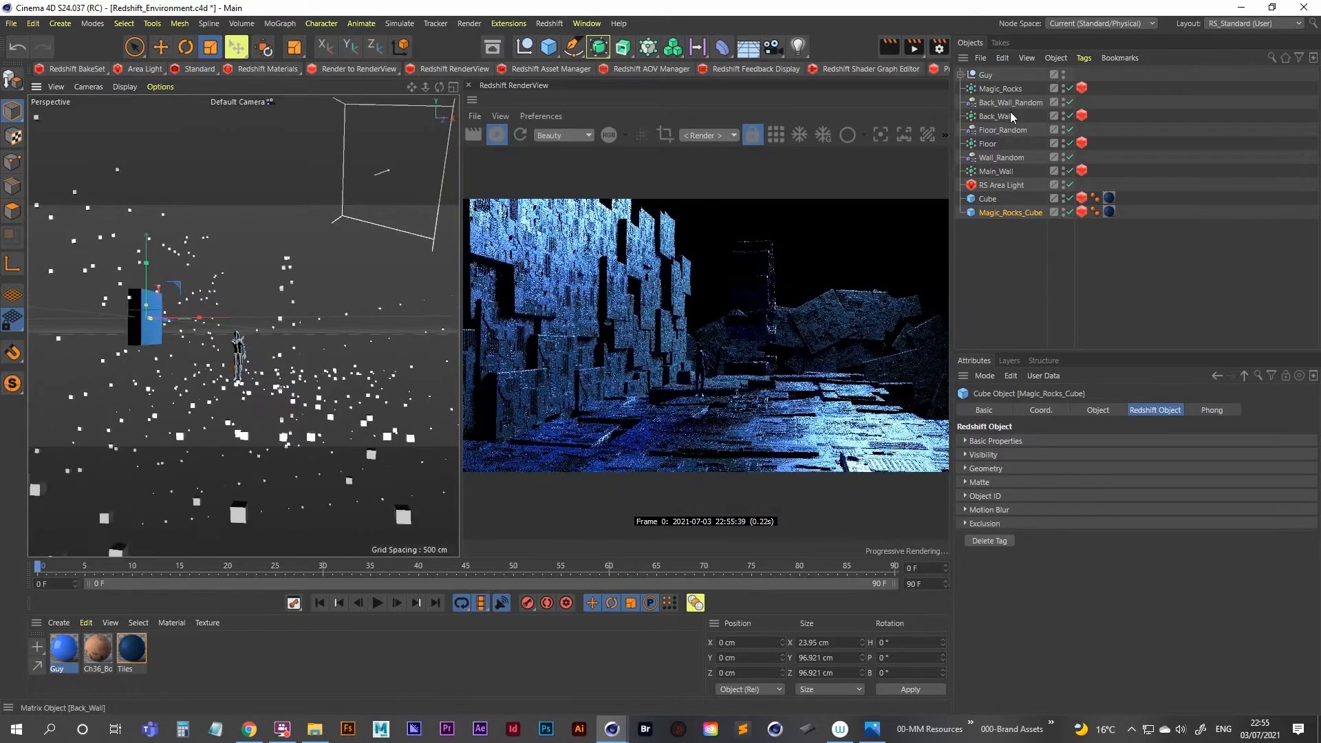
click(1000, 89)
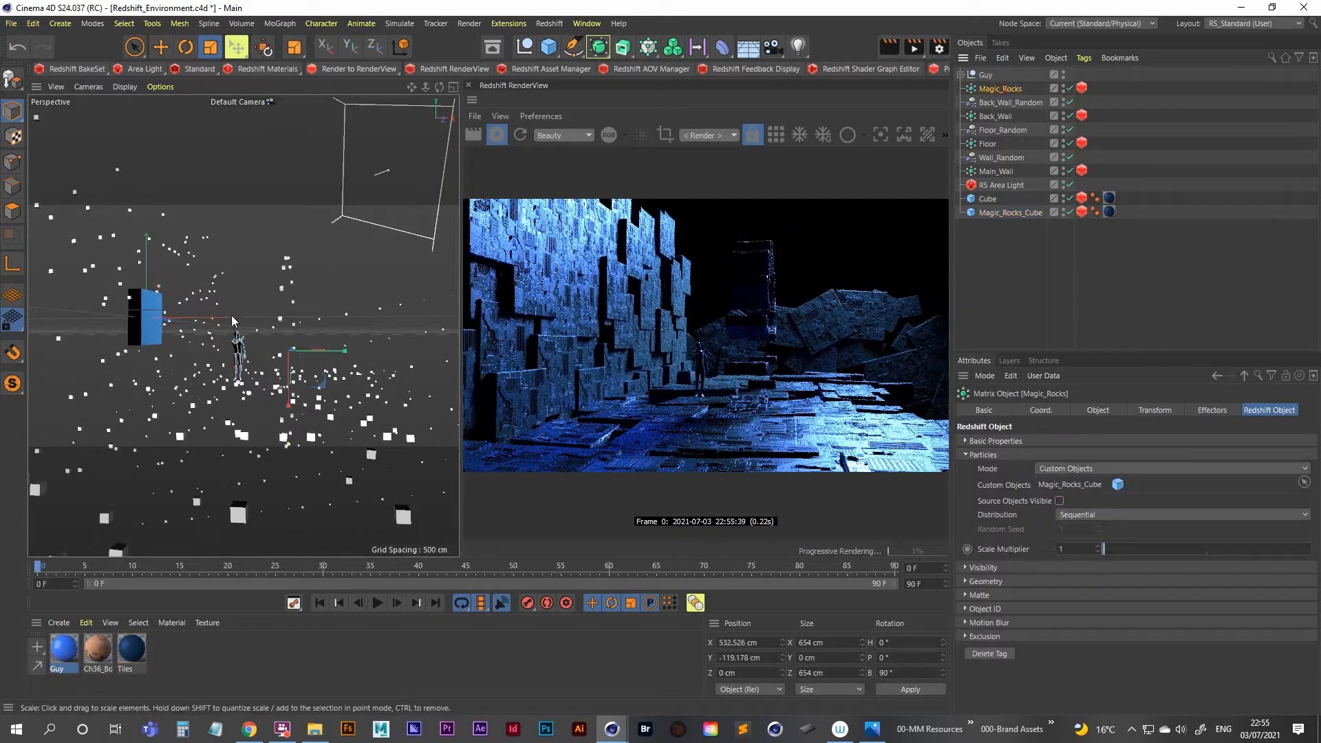
key(9)
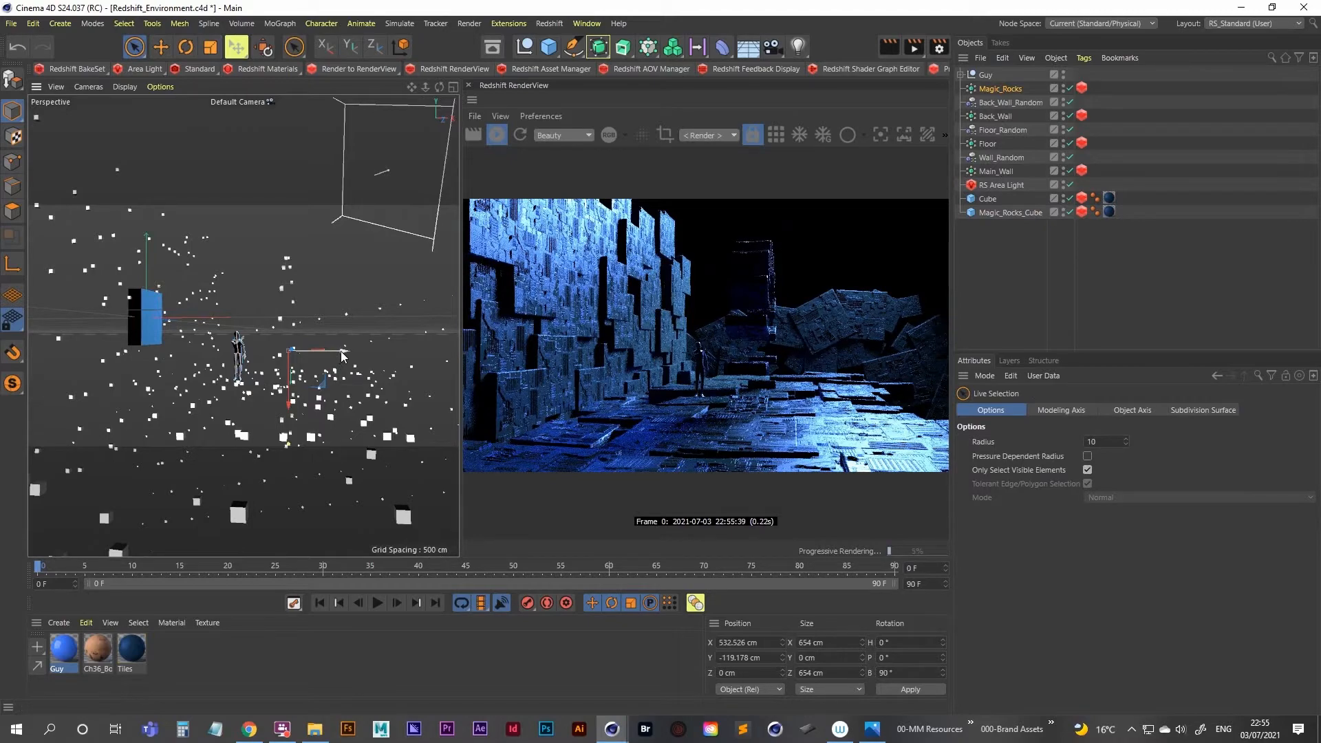
drag(342, 355, 416, 359)
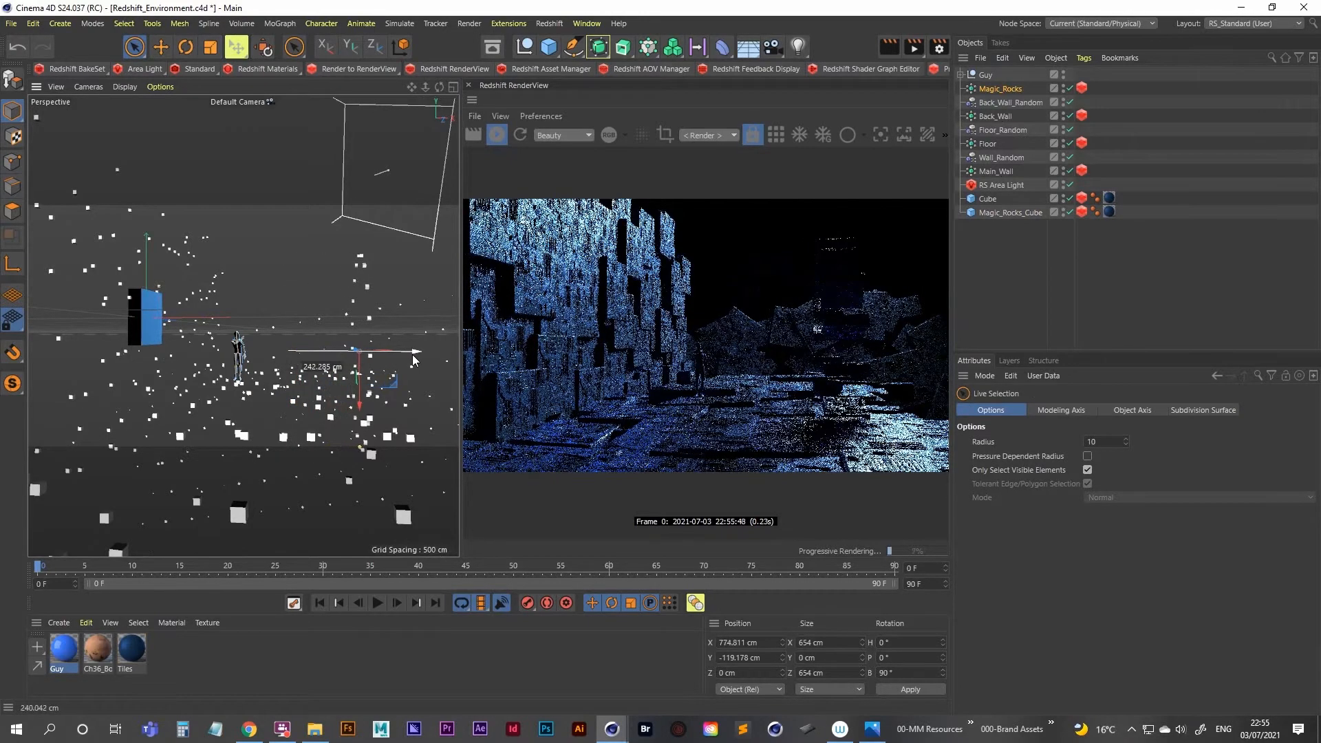
key(r)
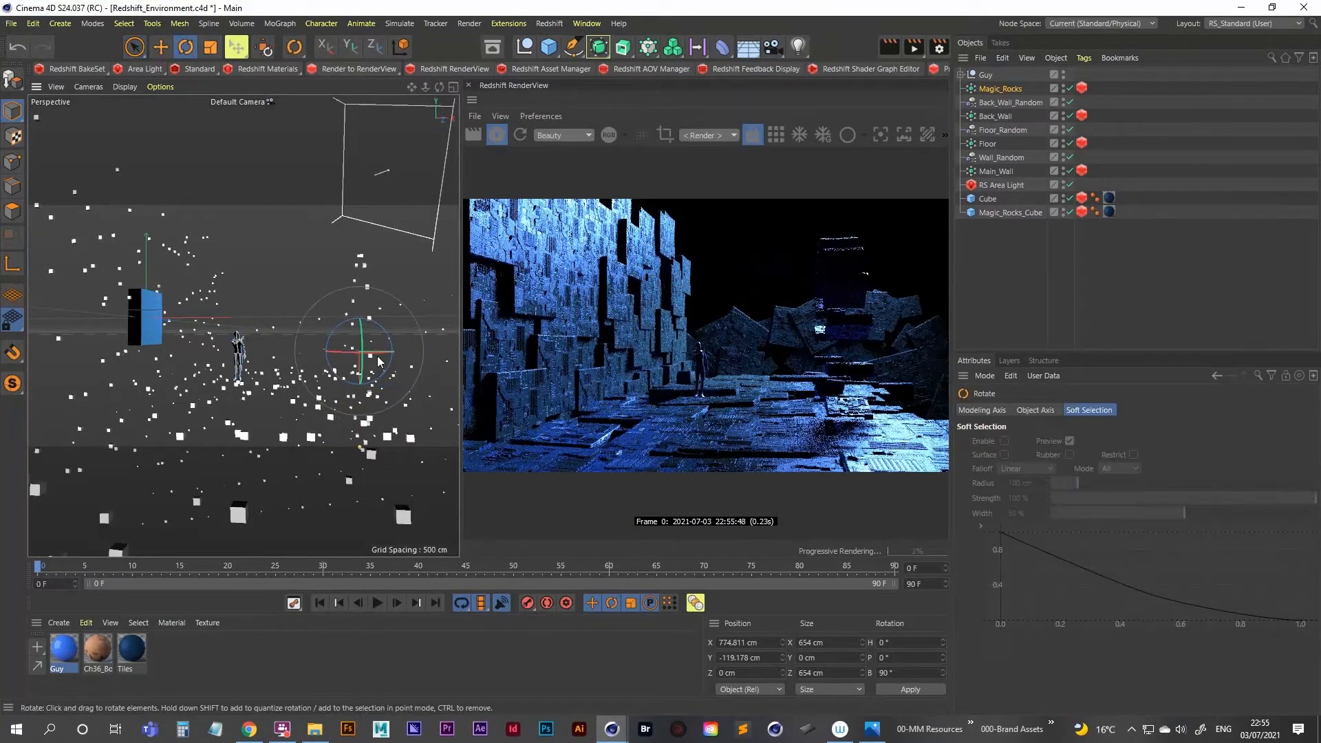
mouse_move(346, 351)
mouse_down()
mouse_move(359, 353)
mouse_move(334, 337)
mouse_up()
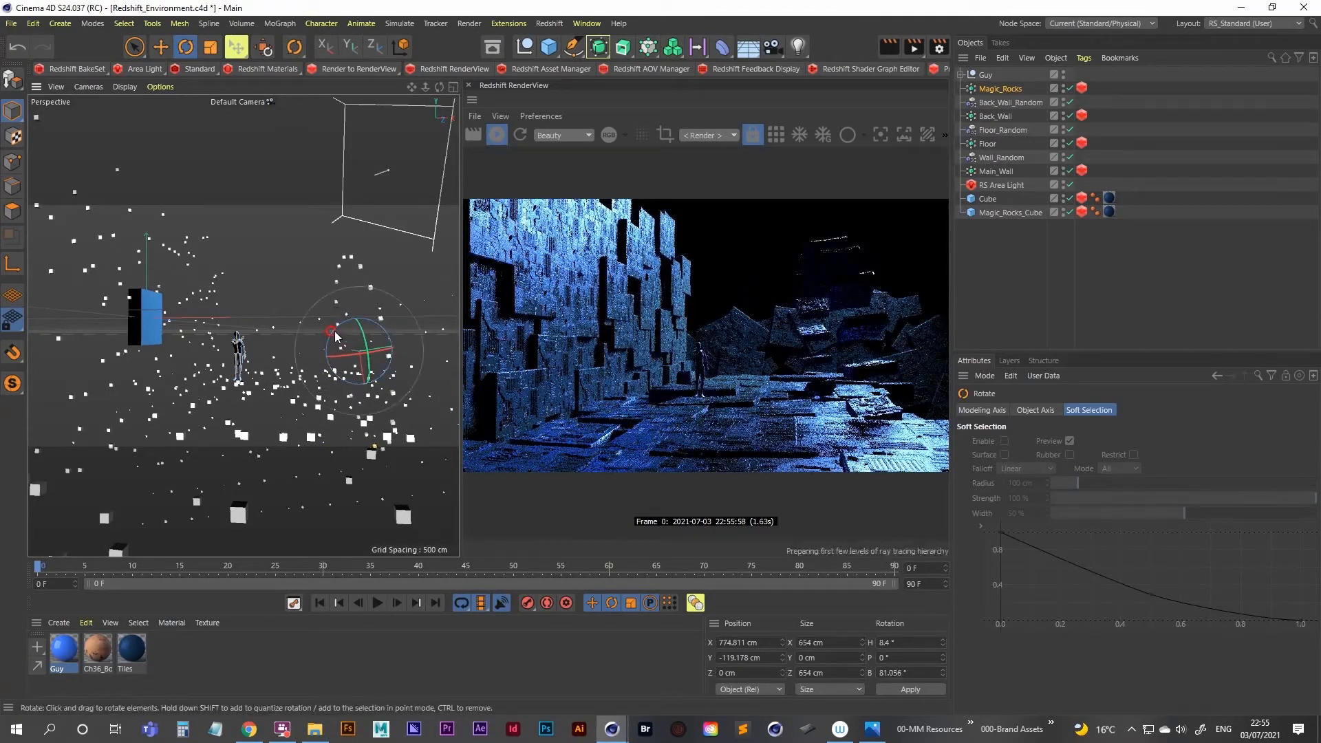
Try moving the Guy null along Z to about -216 cm in the top view, and undo the move
click(986, 75)
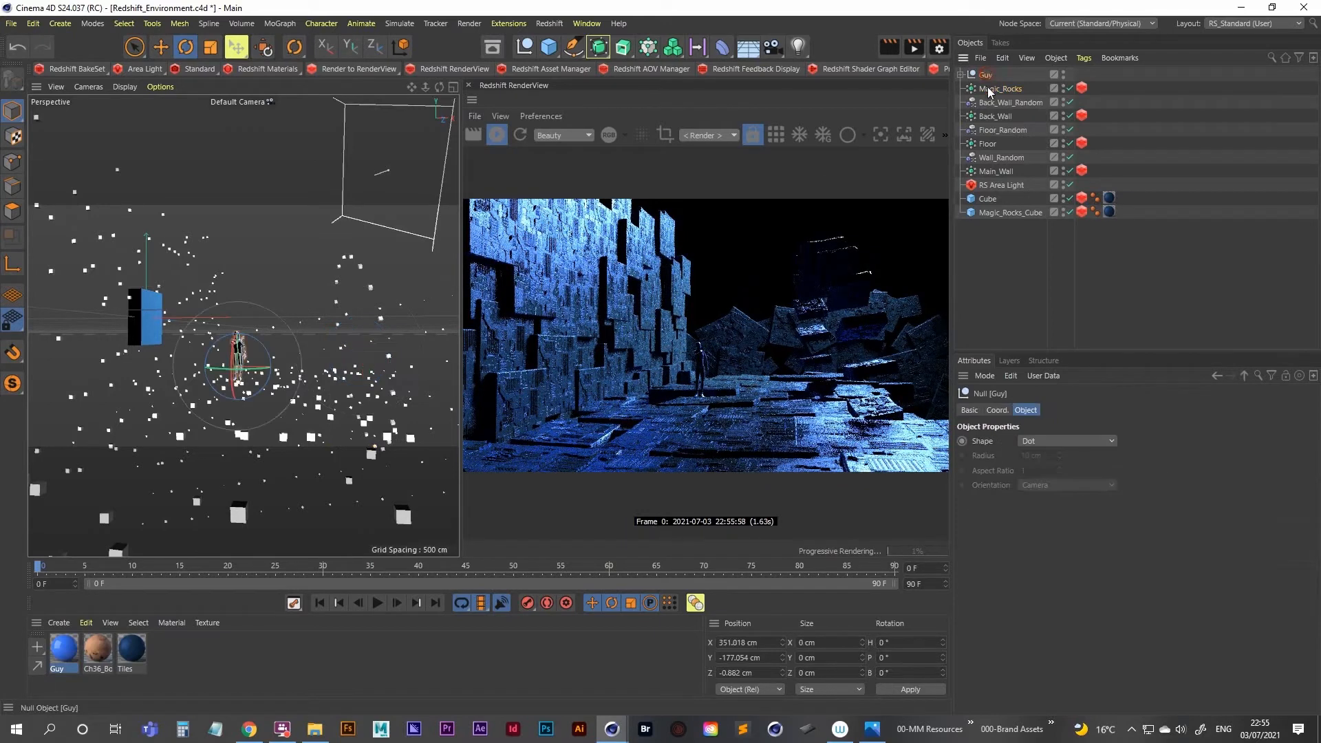
click(160, 47)
middle_click(327, 292)
middle_click(327, 291)
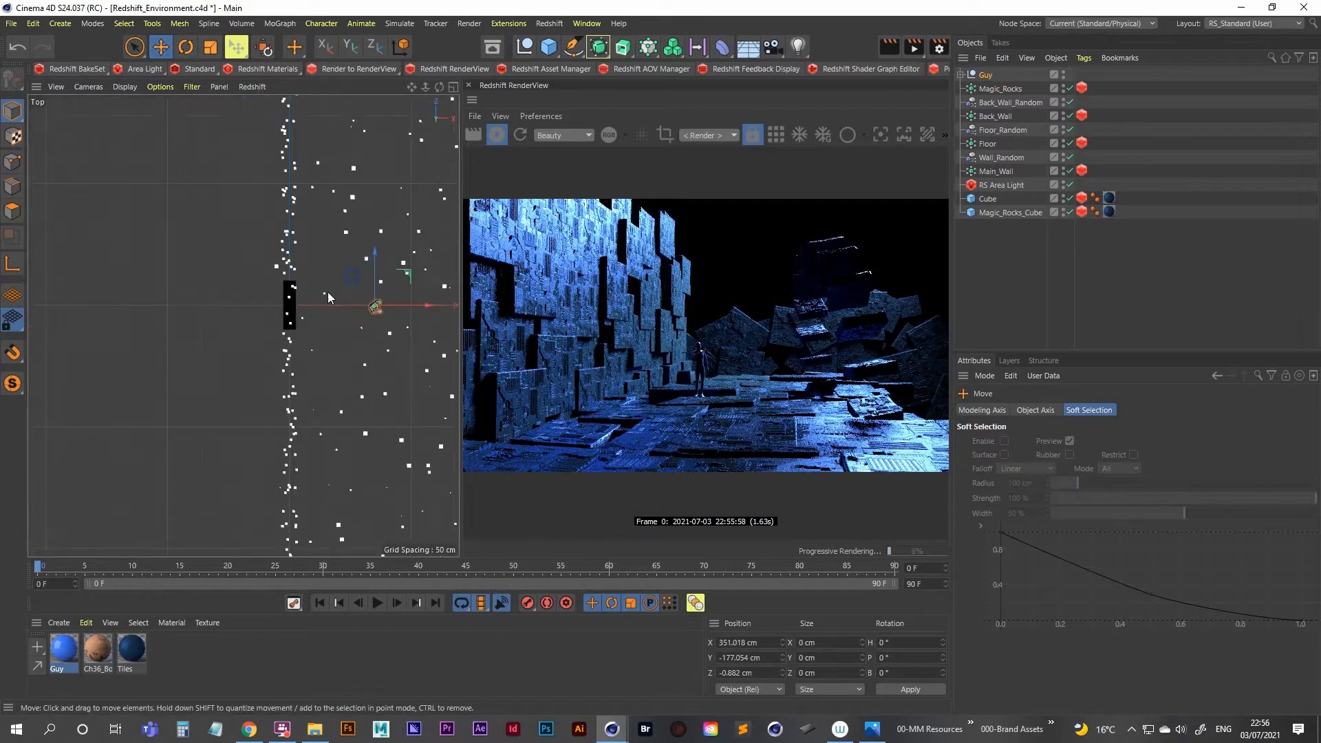
alt+middle_drag(327, 291, 266, 304)
drag(288, 267, 280, 319)
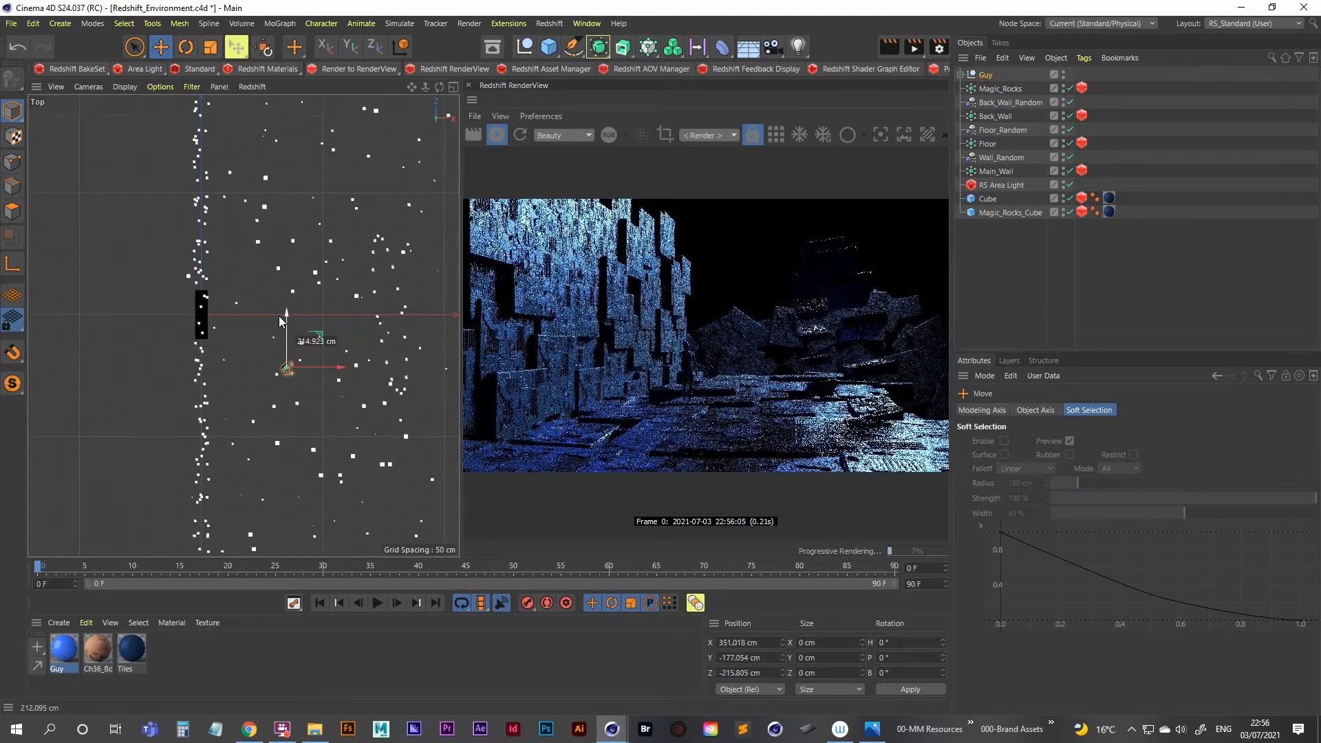
key(ctrl+z)
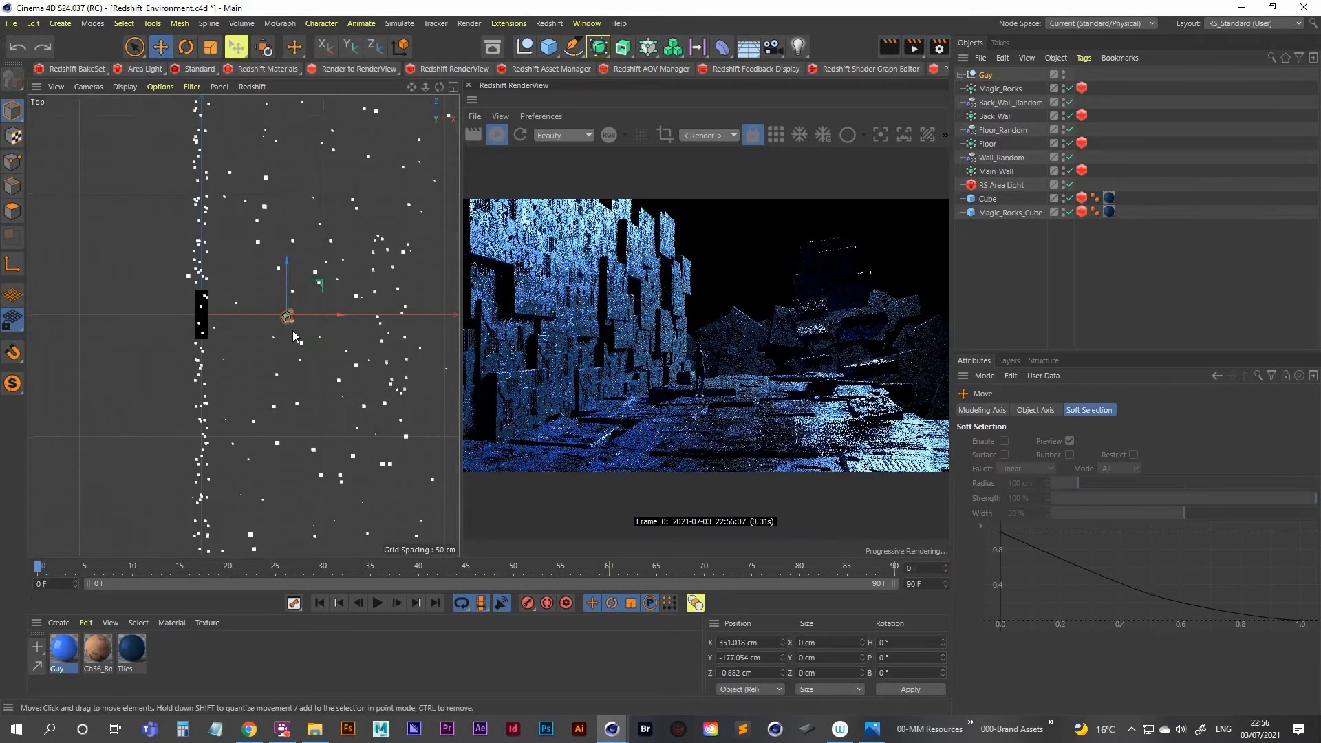
middle_click(268, 272)
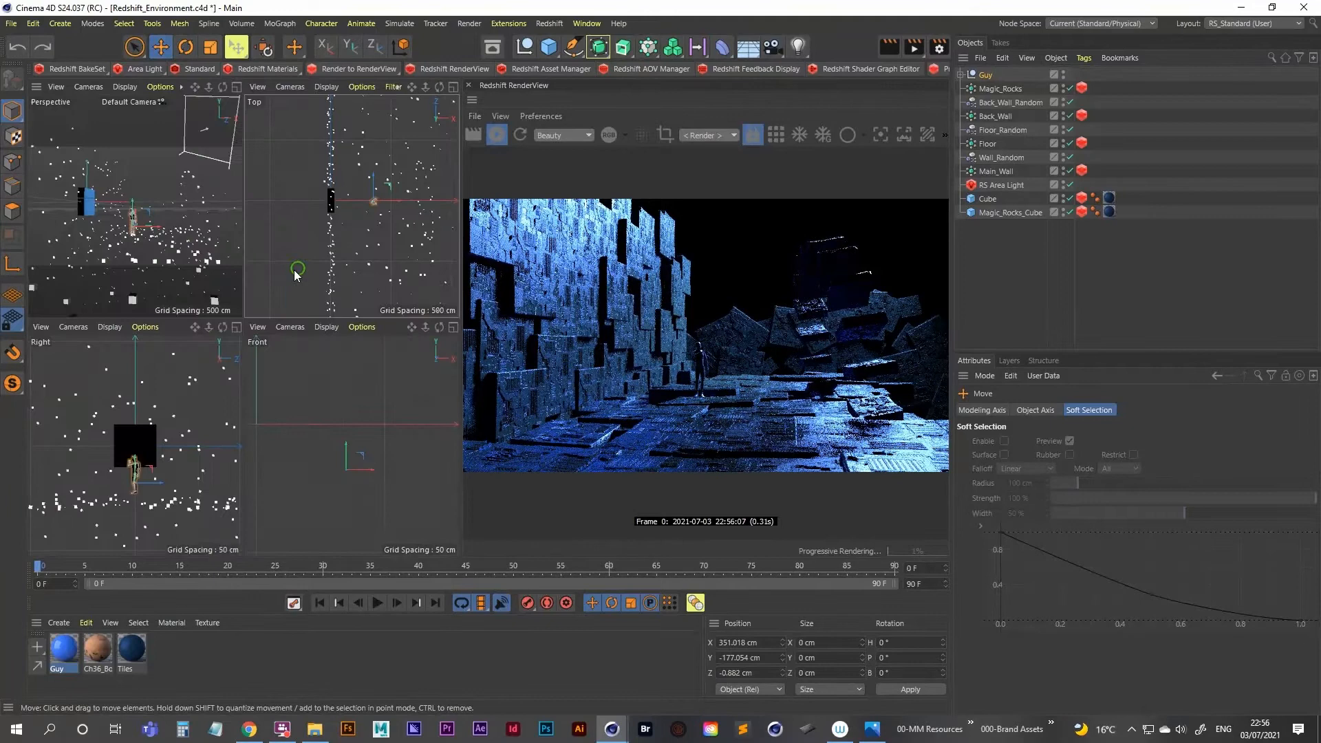
middle_click(144, 212)
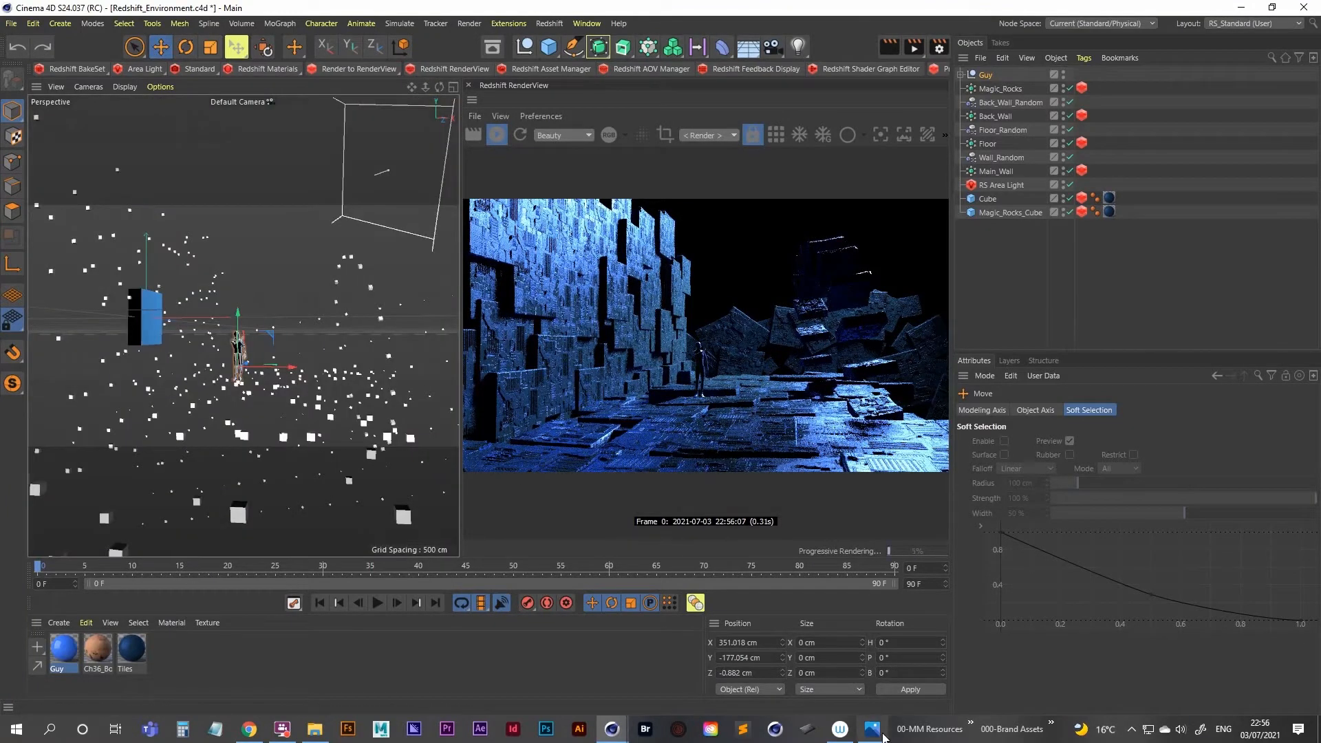
Compare the scene with the ref-01.png sketch in Photos and save the project
click(871, 728)
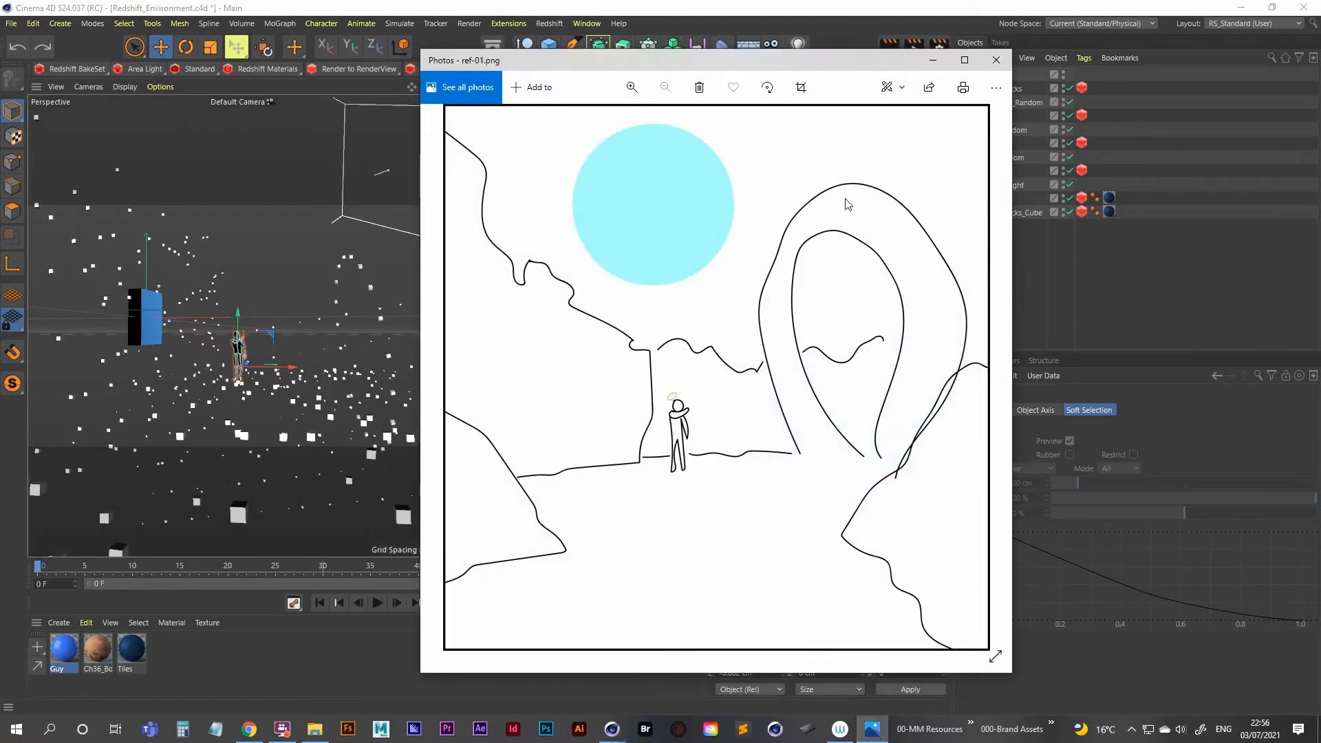
click(933, 61)
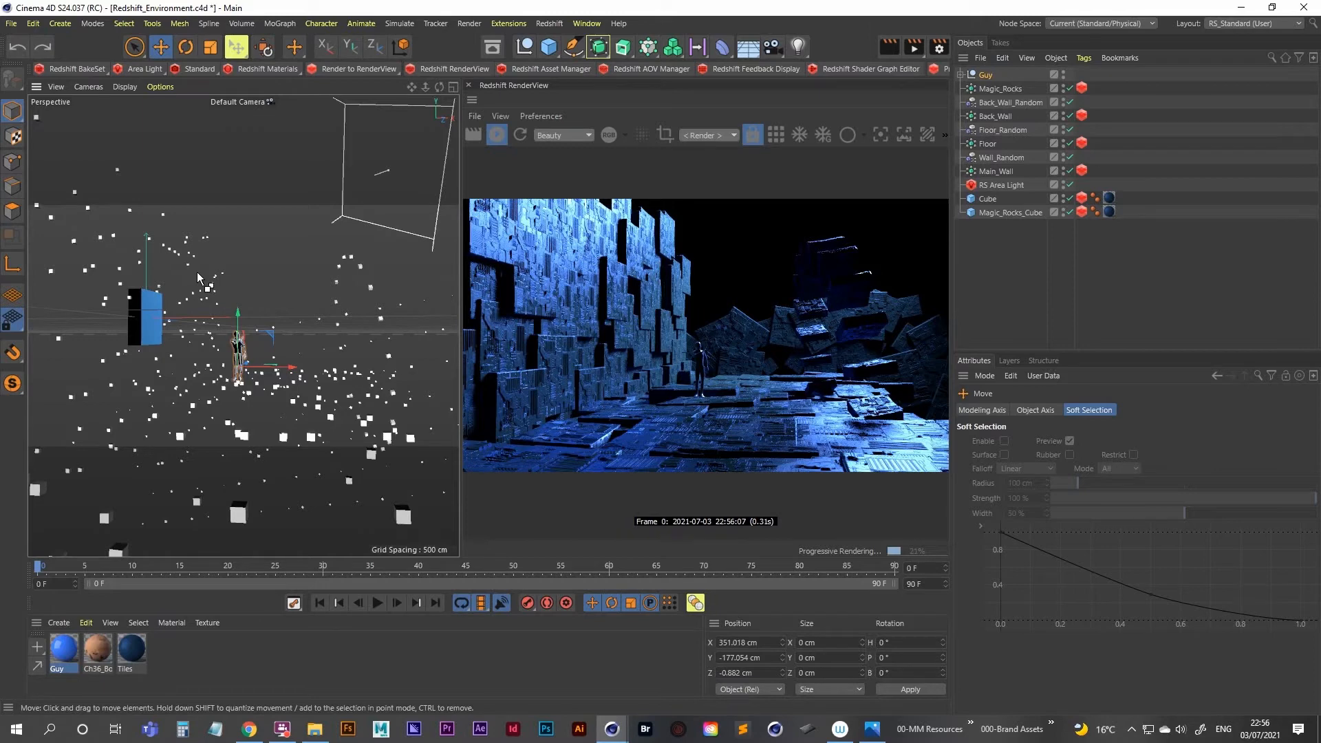
key(ctrl+s)
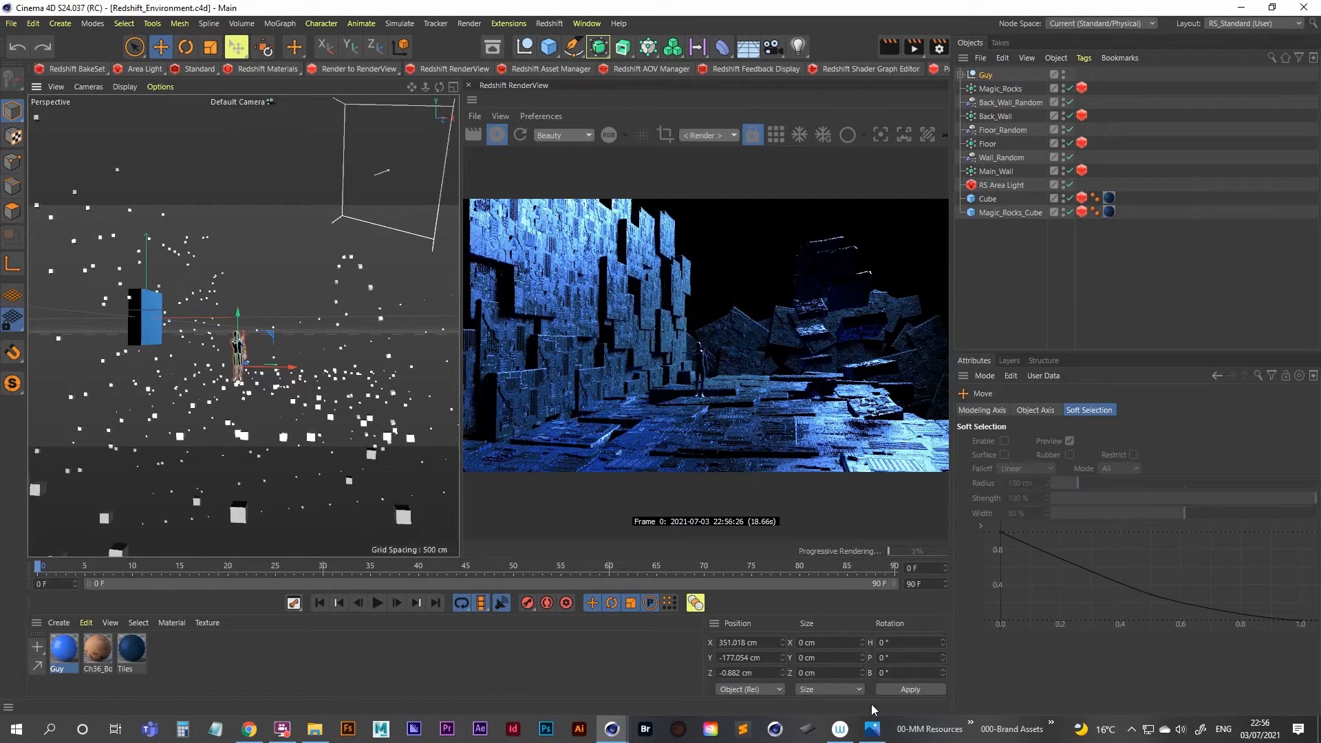
click(872, 728)
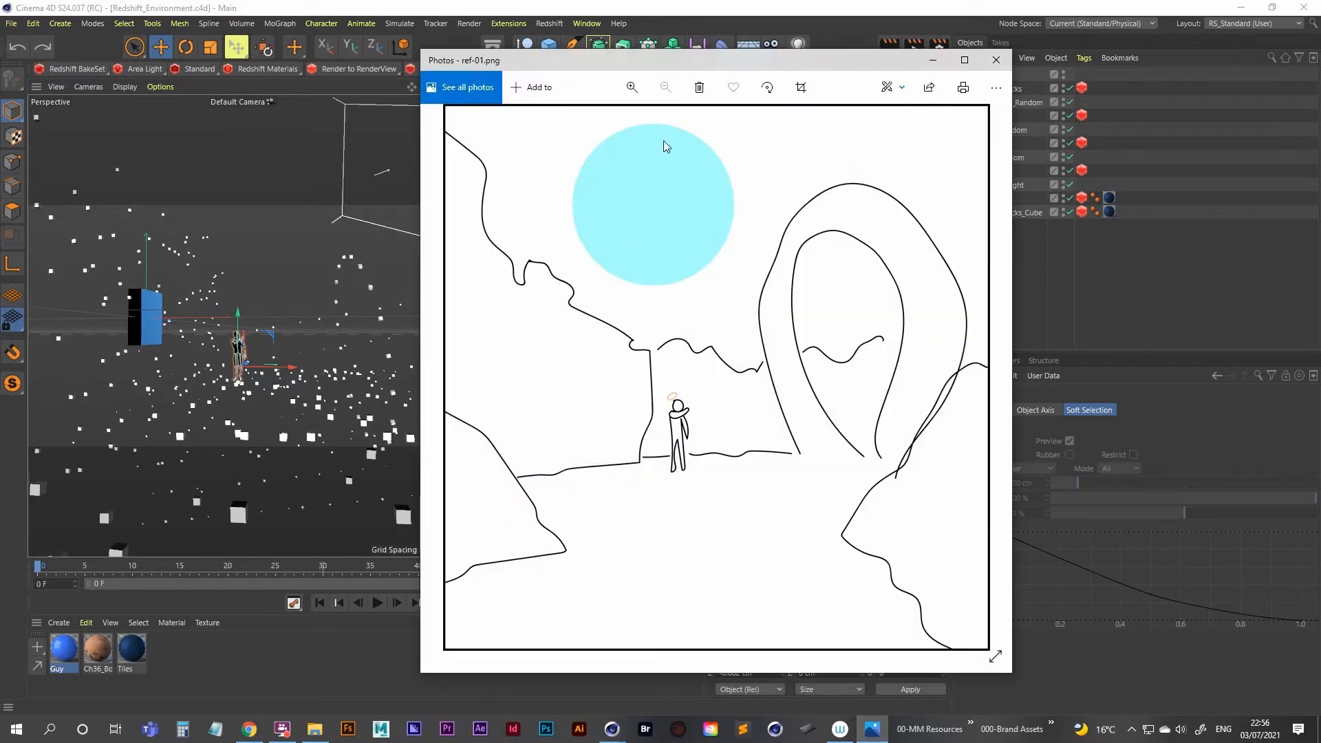
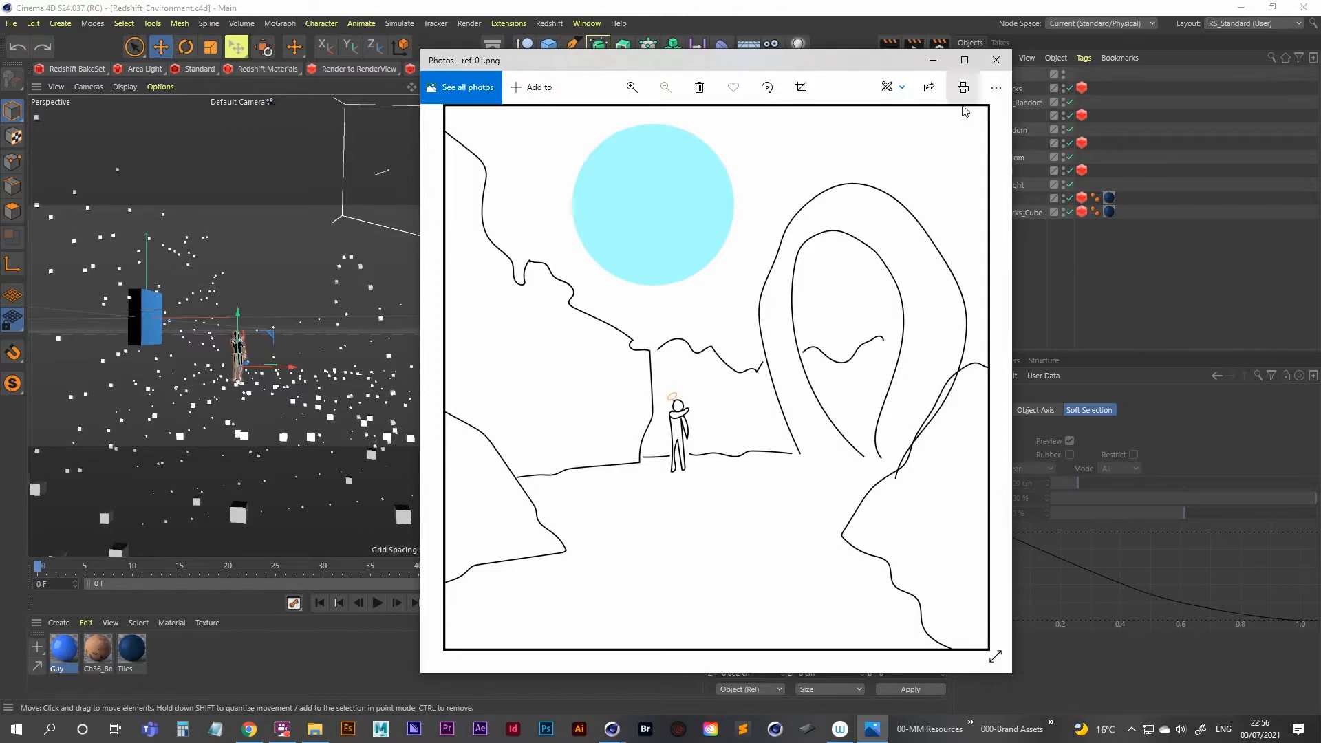
click(932, 60)
Add a Landscape object and move it down into the foreground, to about X 363, Y -235, Z -916 cm
click(990, 249)
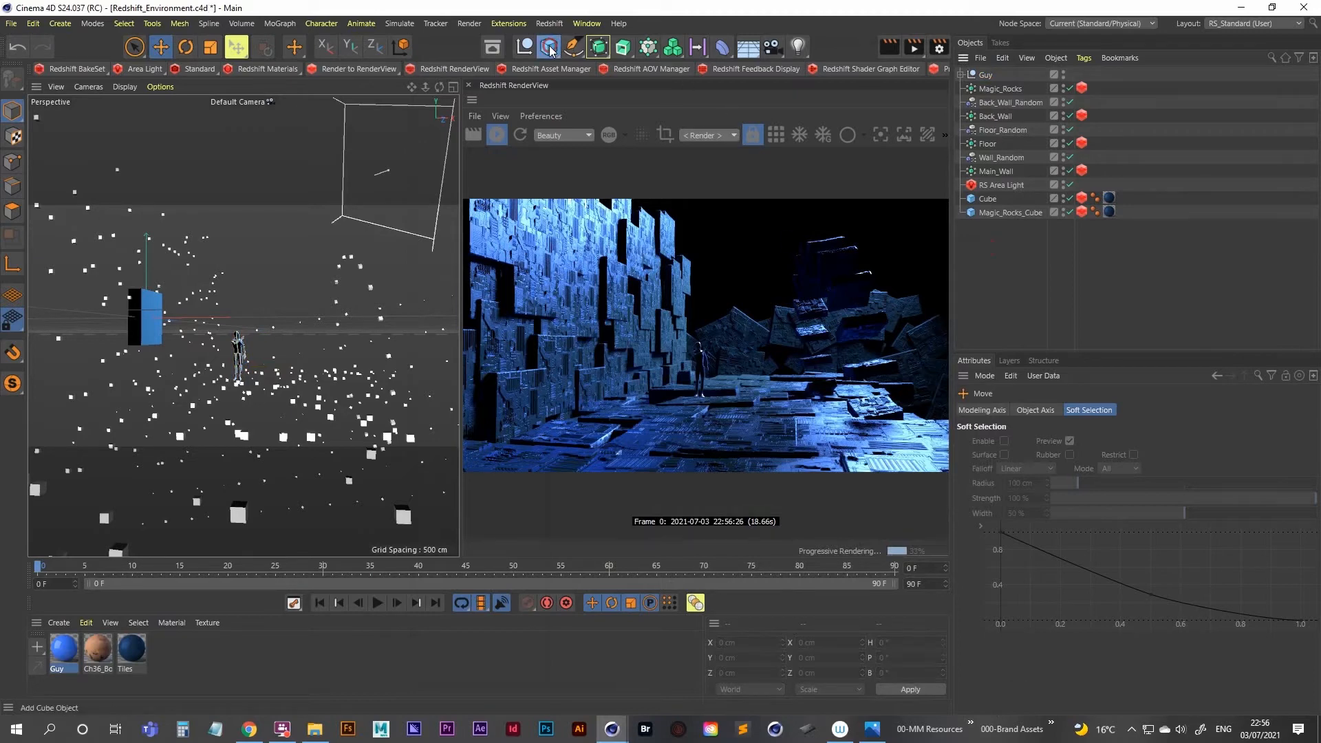
drag(550, 49, 844, 125)
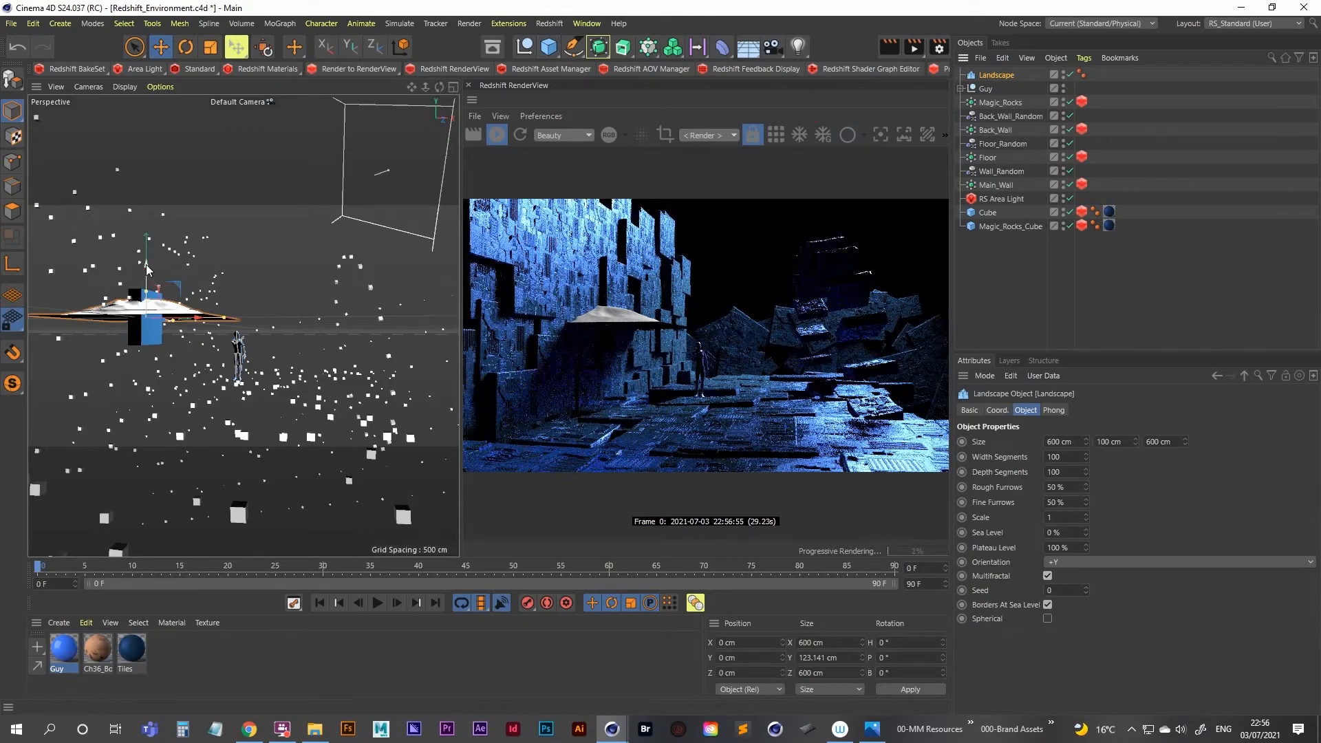
drag(145, 264, 143, 328)
drag(186, 378, 130, 417)
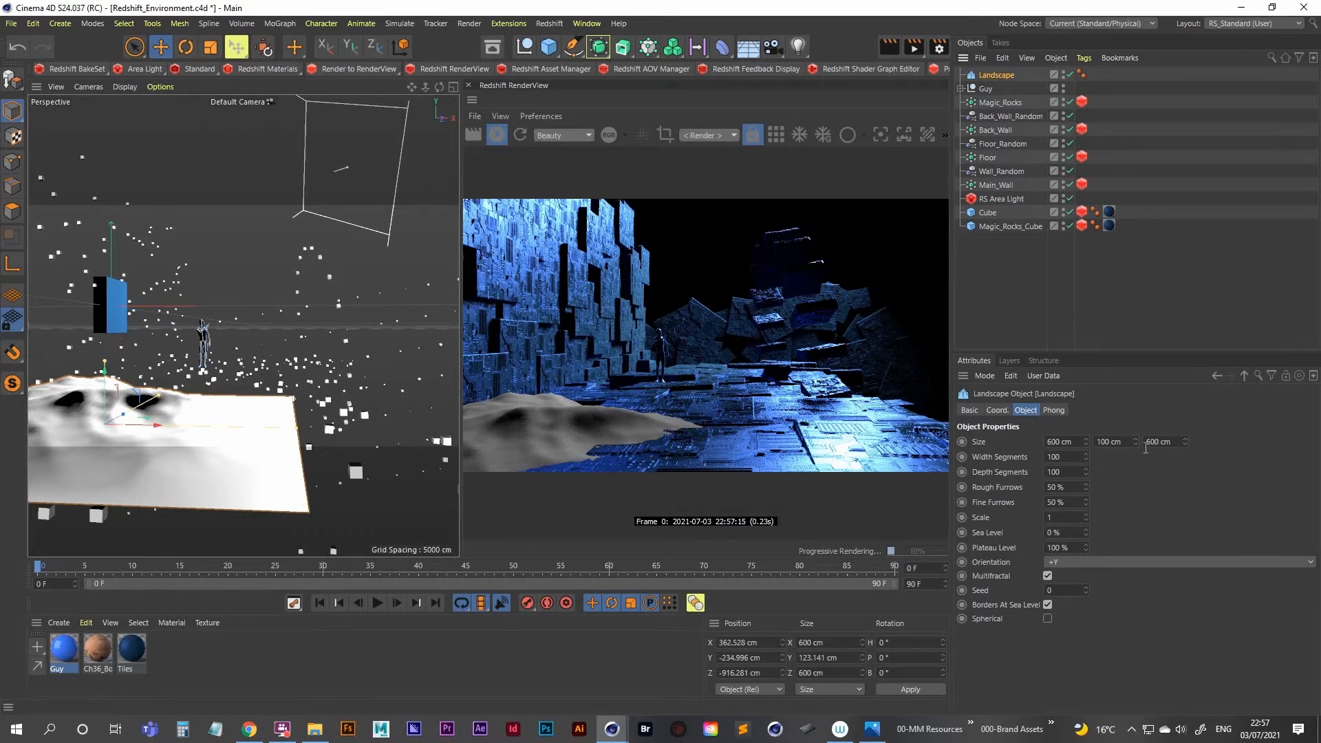
Make the Landscape taller, scale it to about 427 × 205 × 427 cm and shift it forward to about Z -1086 cm
drag(105, 363, 119, 249)
key(t)
drag(291, 188, 73, 448)
key(9)
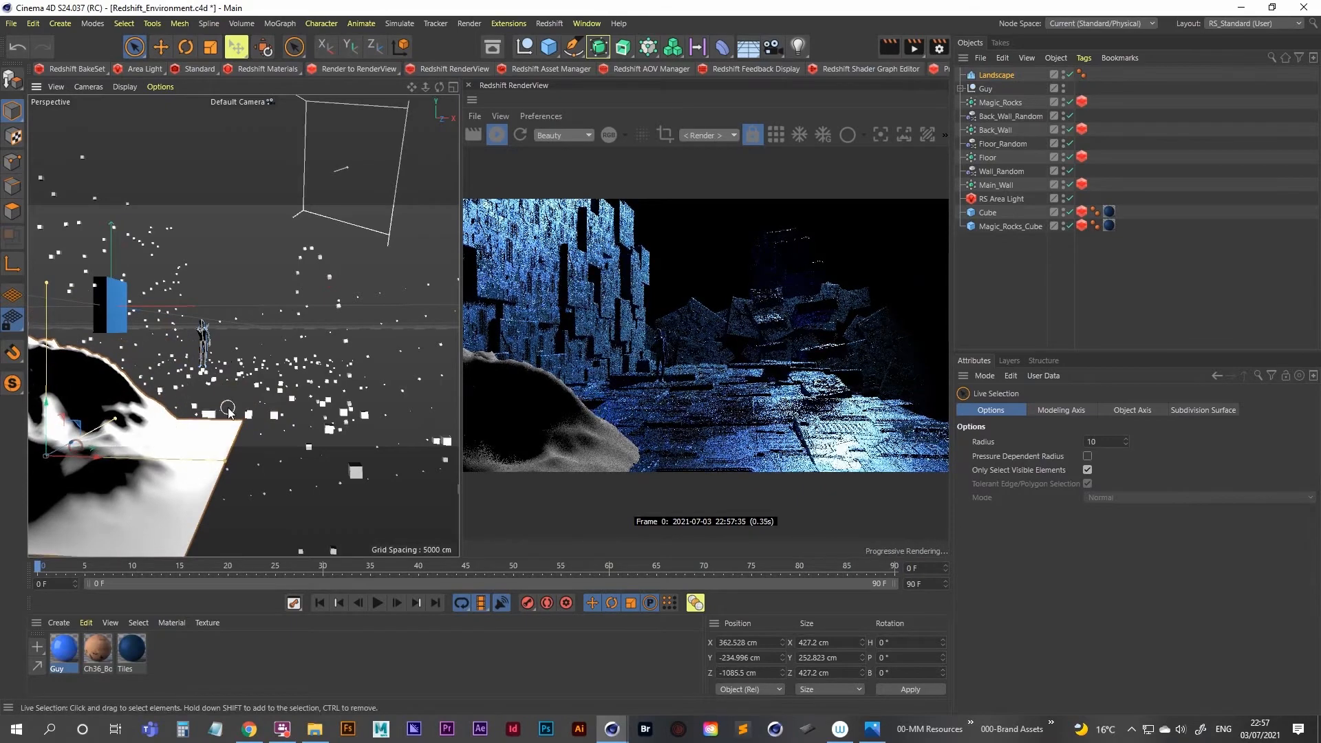
Set the Landscape's width and depth segments to 400 each
click(996, 75)
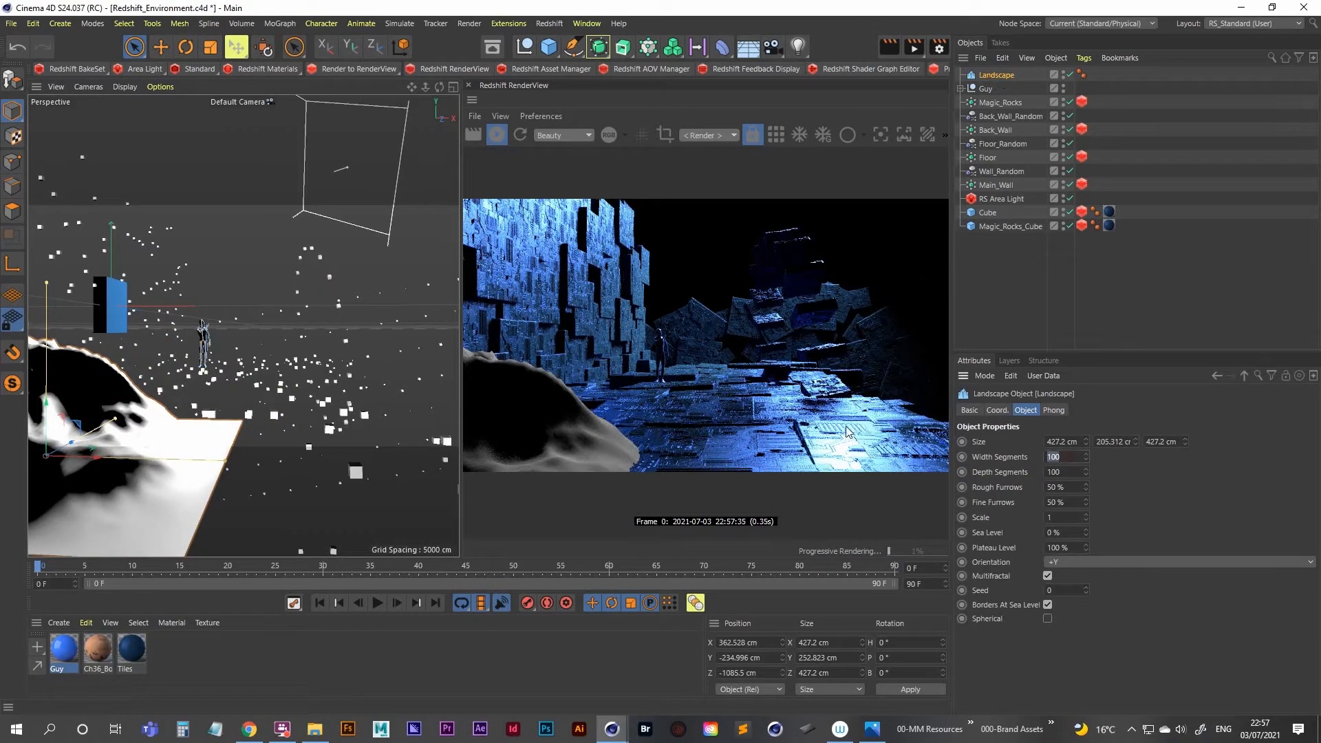
text(400)
key(Tab)
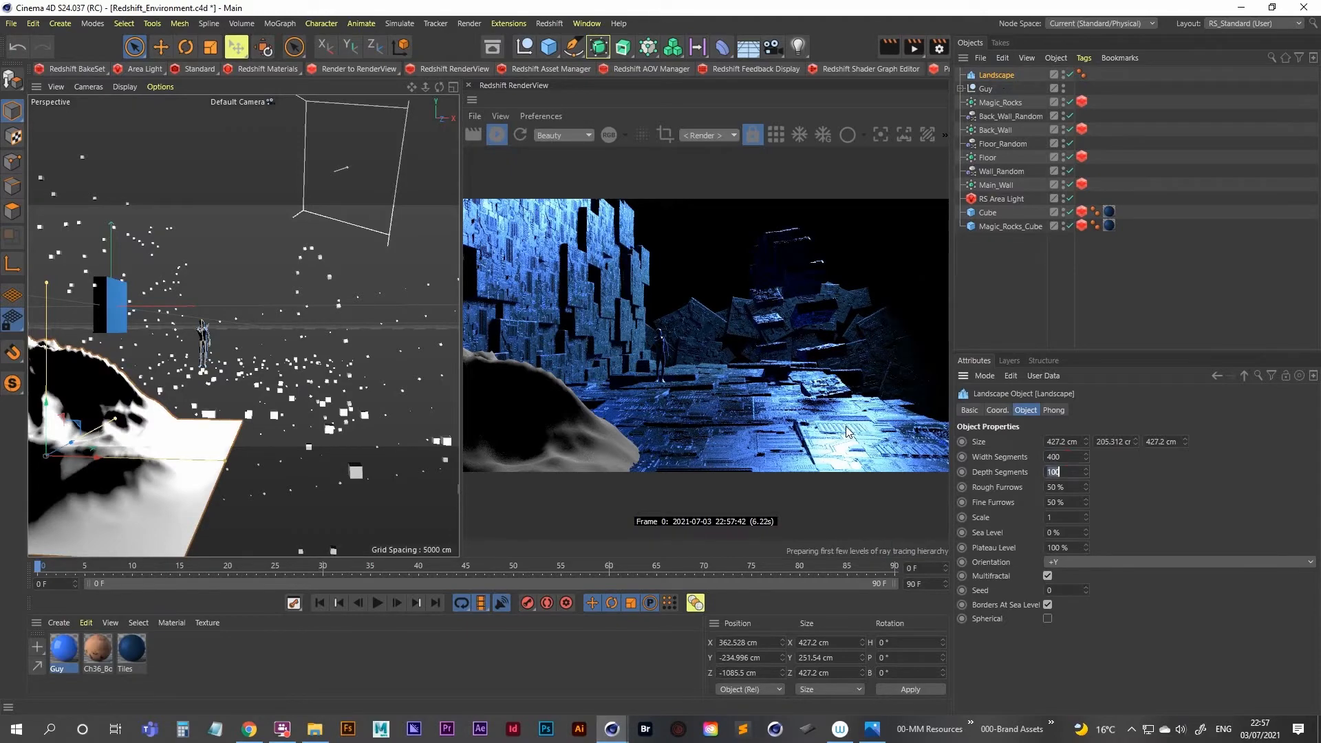
text(400)
key(Tab)
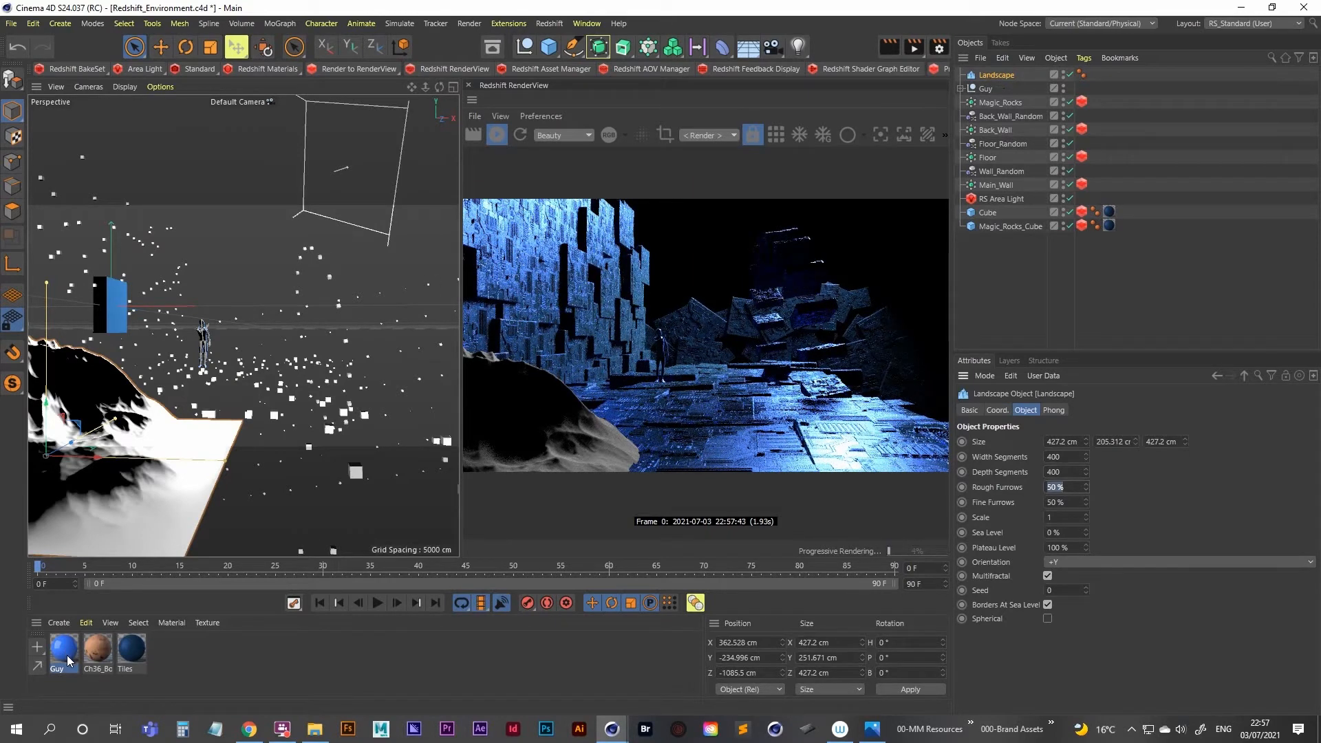
Duplicate the Tiles material and rename the copy Mountain
click(133, 650)
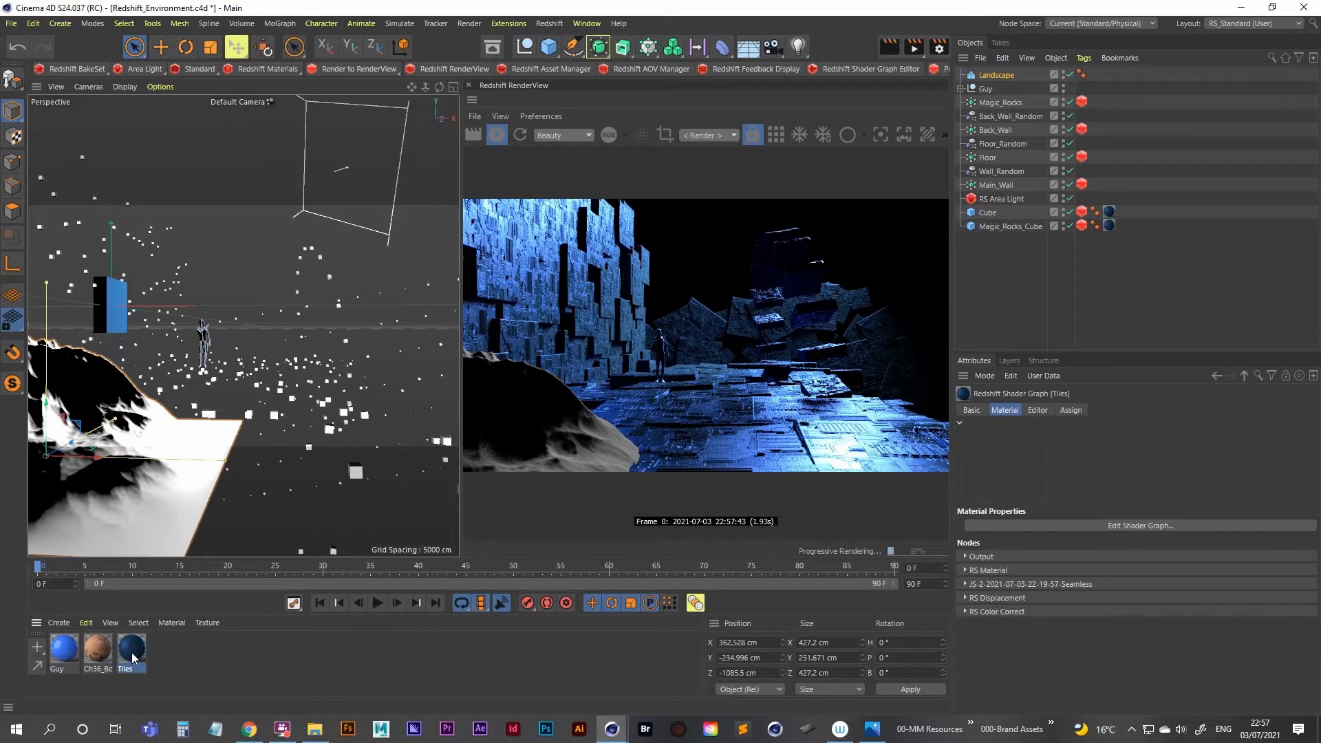
ctrl+drag(132, 652, 169, 659)
double_click(171, 658)
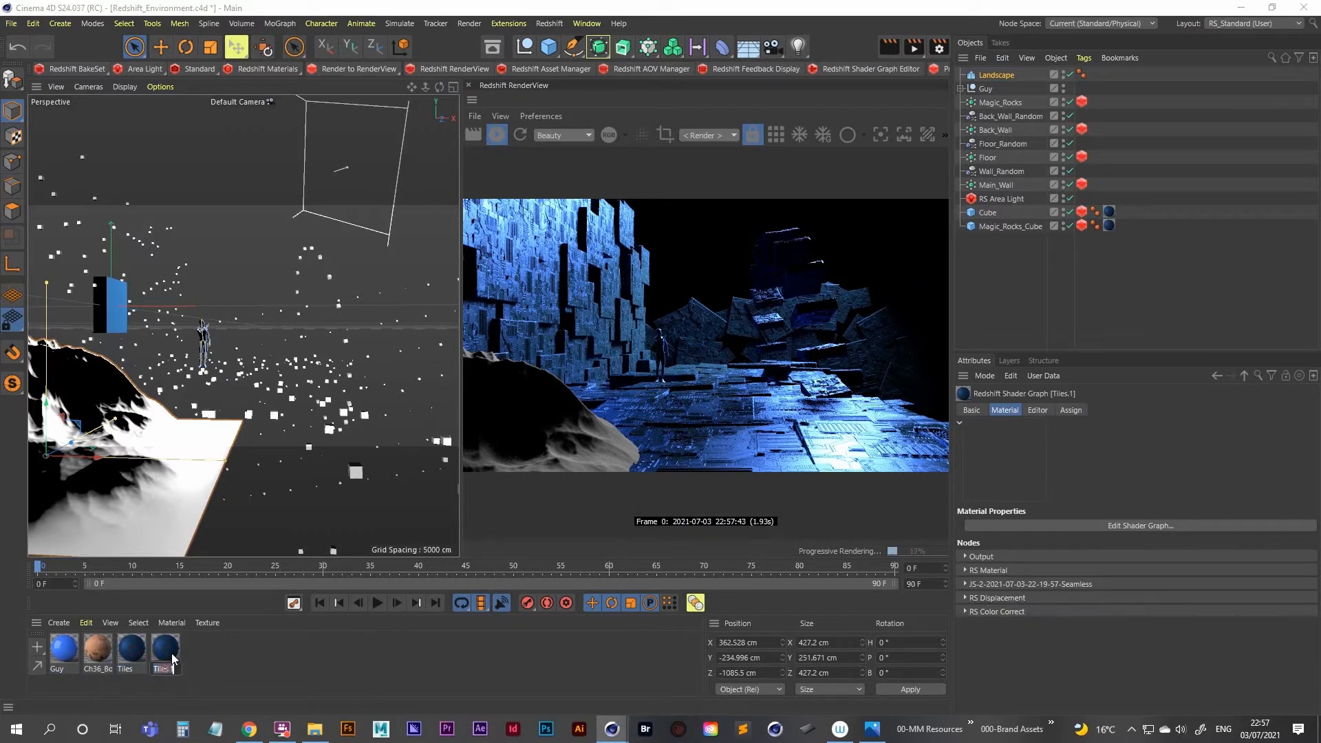
text(Mountain)
key(Return)
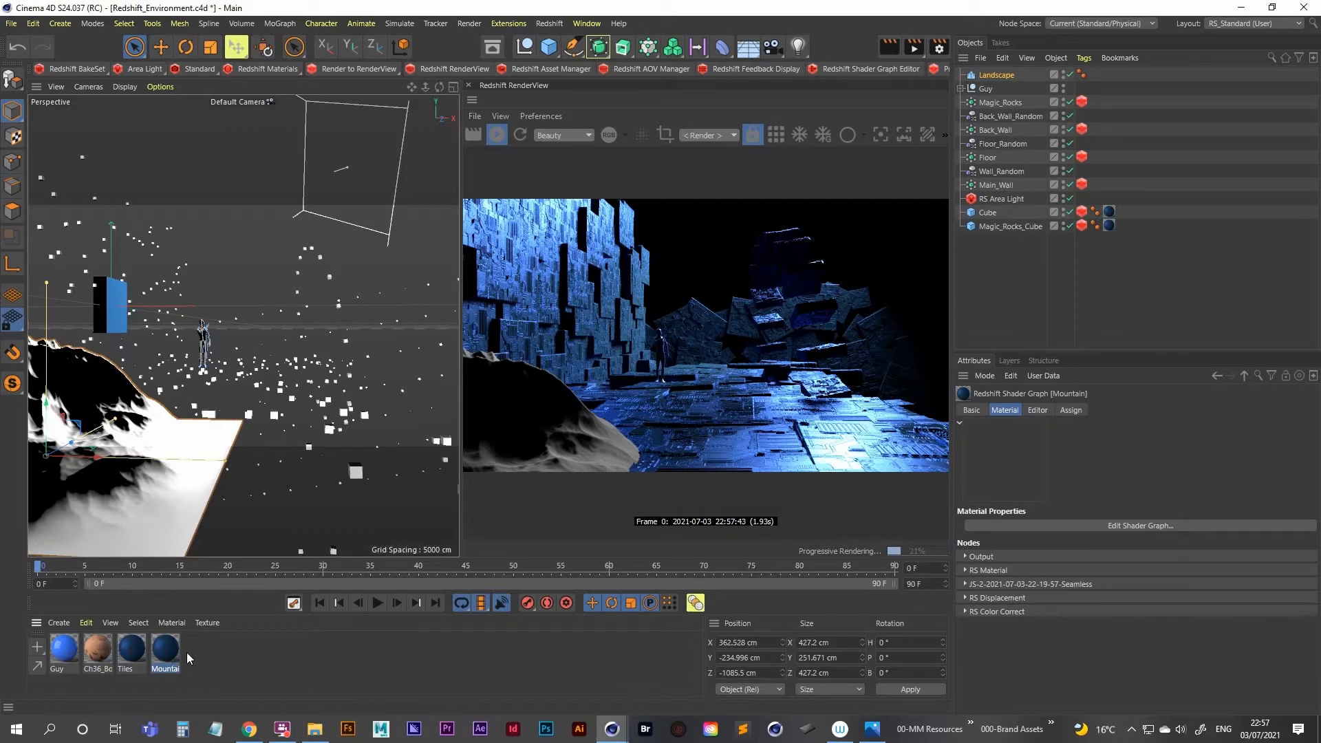
Delete the RS Color Correct, texture and RS Displacement nodes from the Mountain material's shader graph
double_click(166, 650)
click(302, 170)
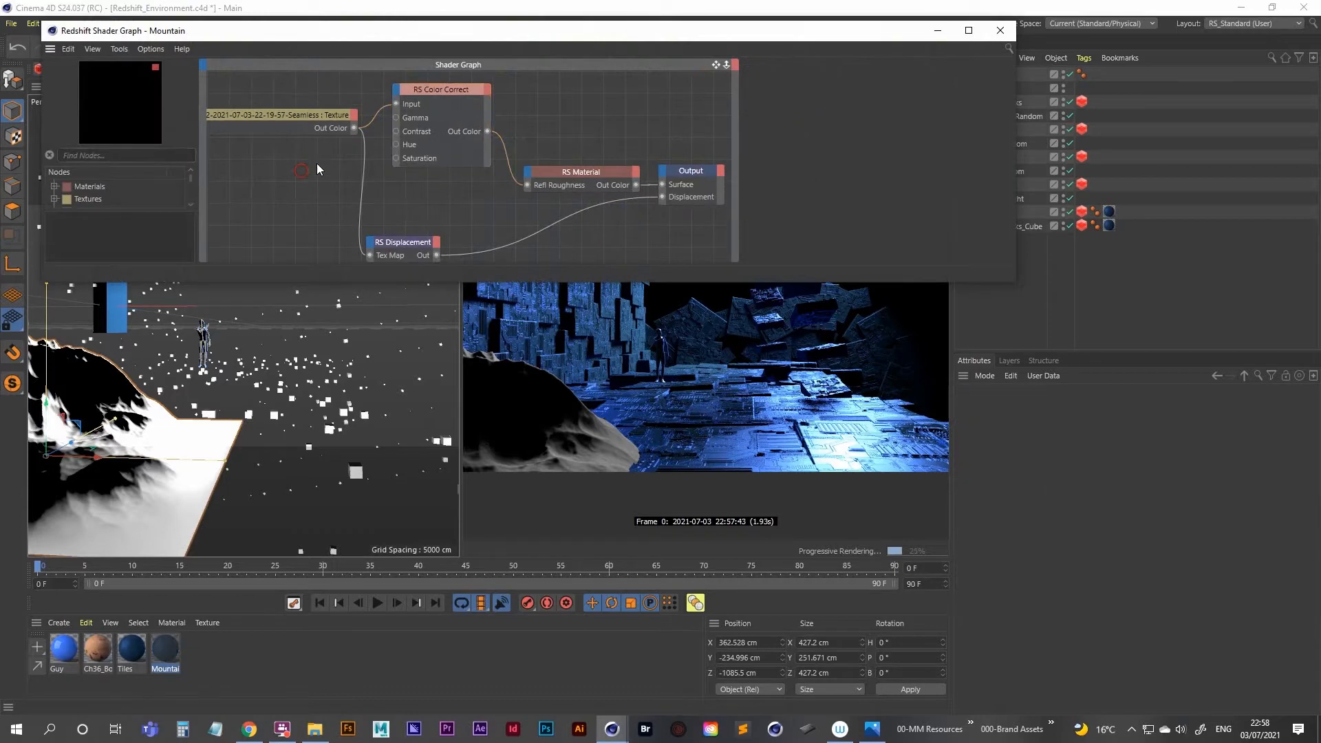
drag(431, 82, 425, 80)
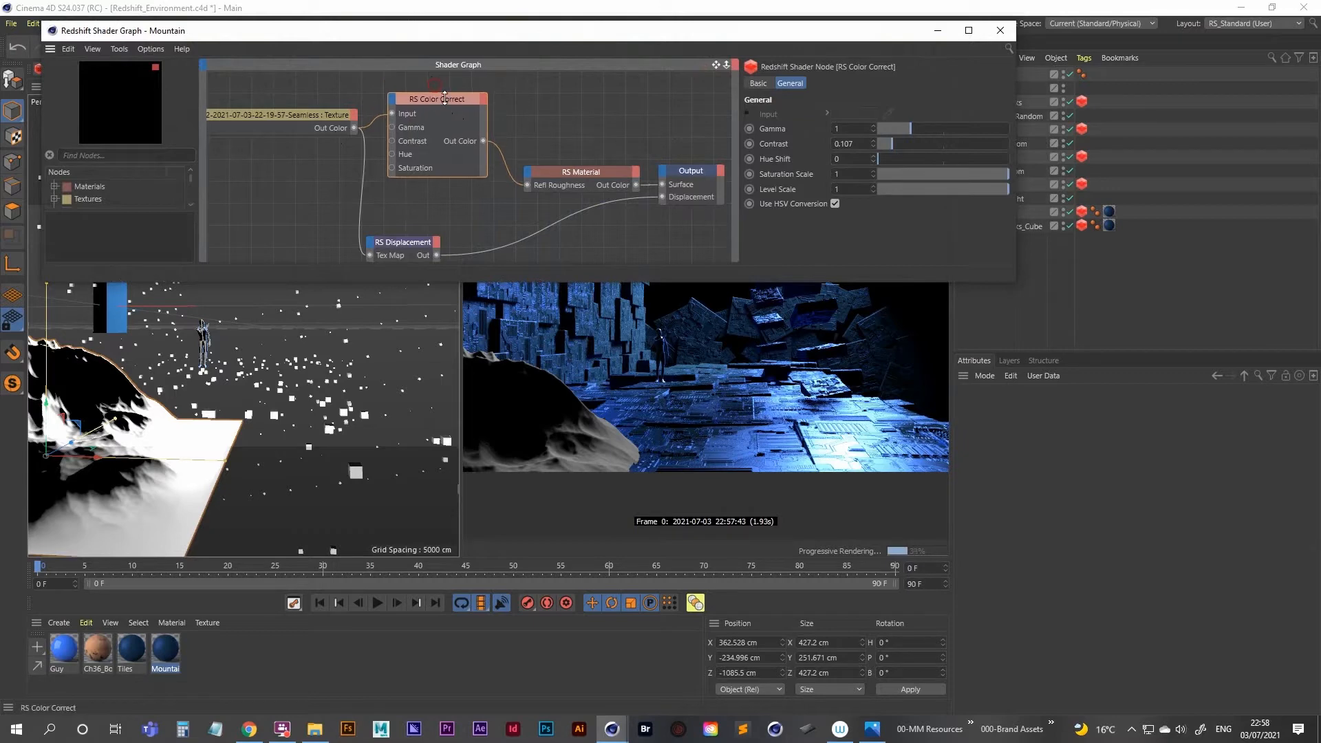
key(Delete)
click(313, 114)
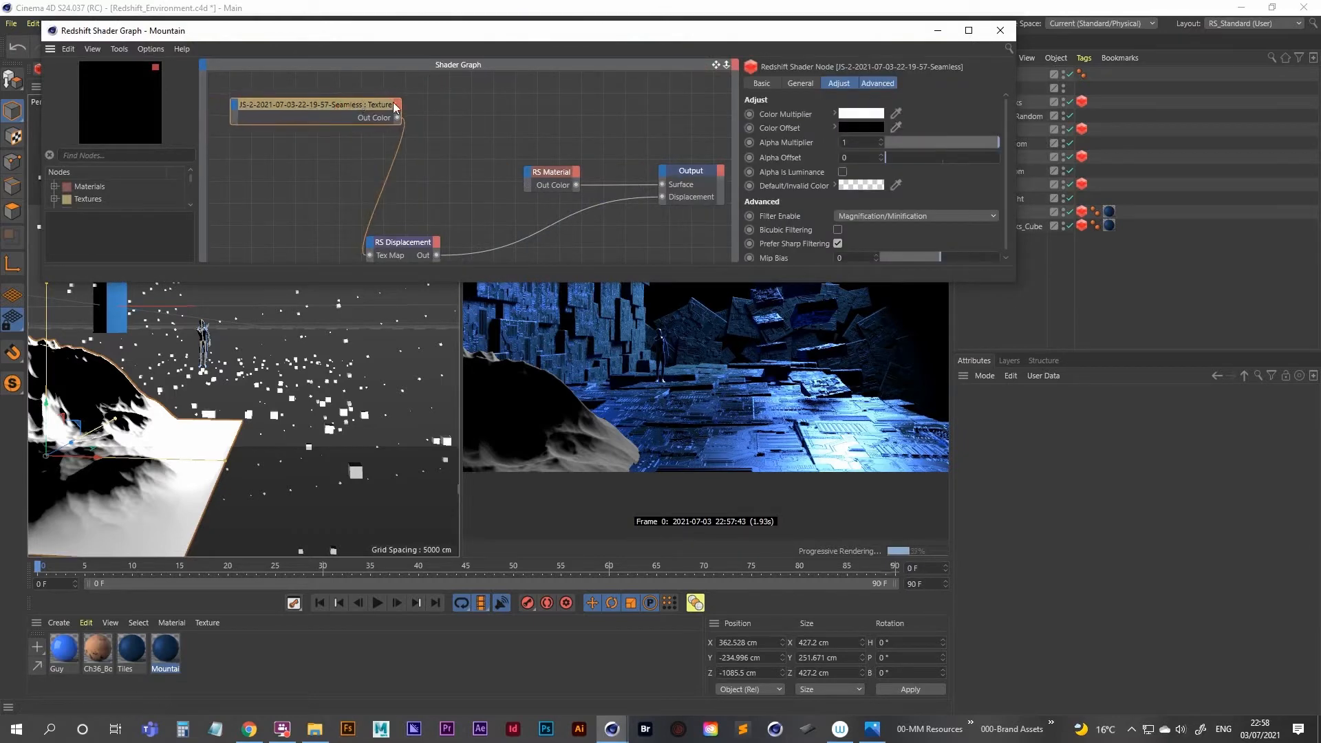
key(Delete)
drag(406, 252, 358, 193)
key(Delete)
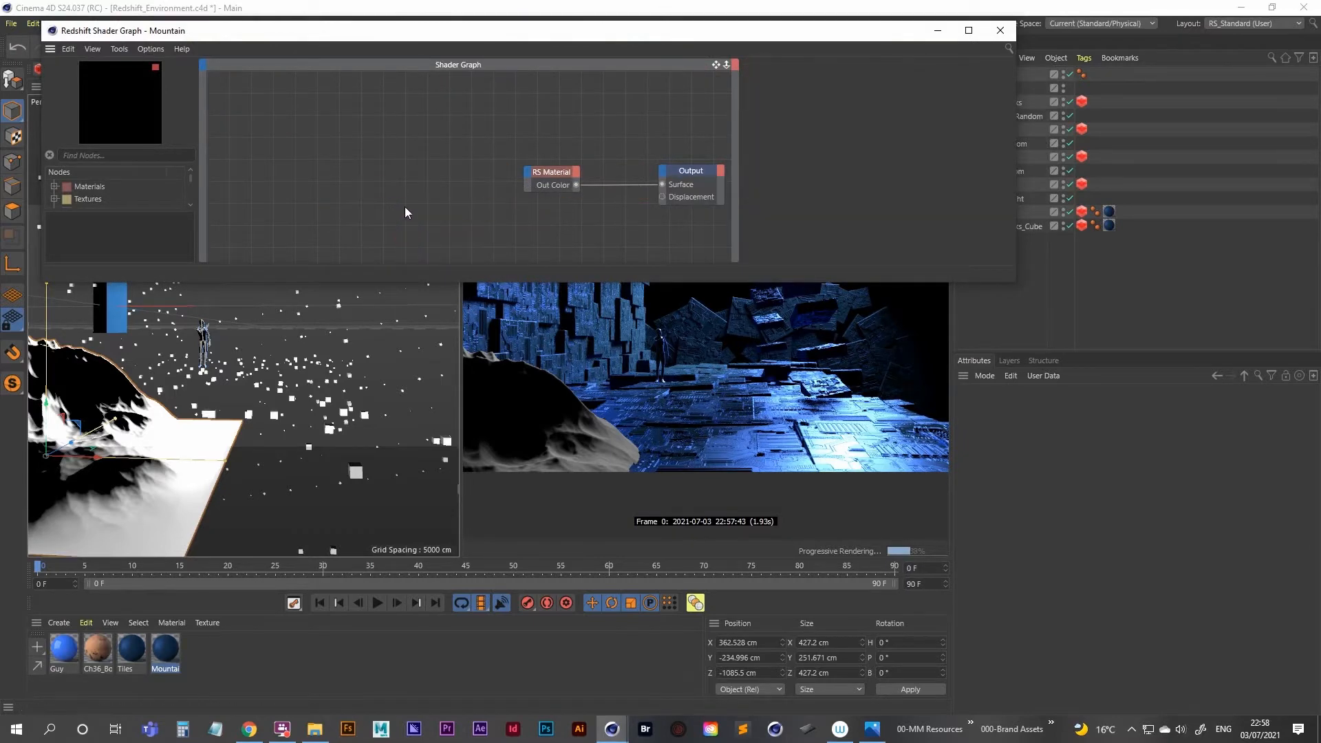
Set the reflection weight of the Mountain material's RS Material node to 0
click(551, 177)
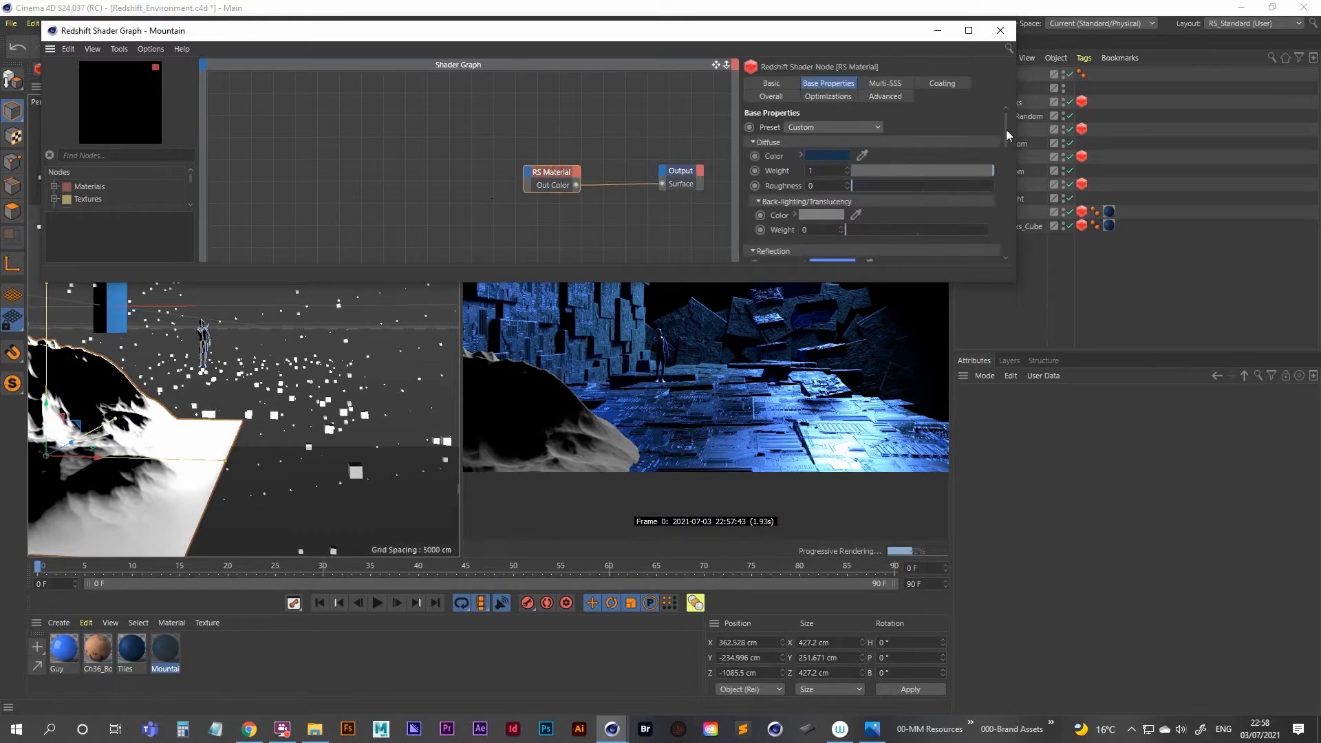
drag(1006, 129, 1005, 141)
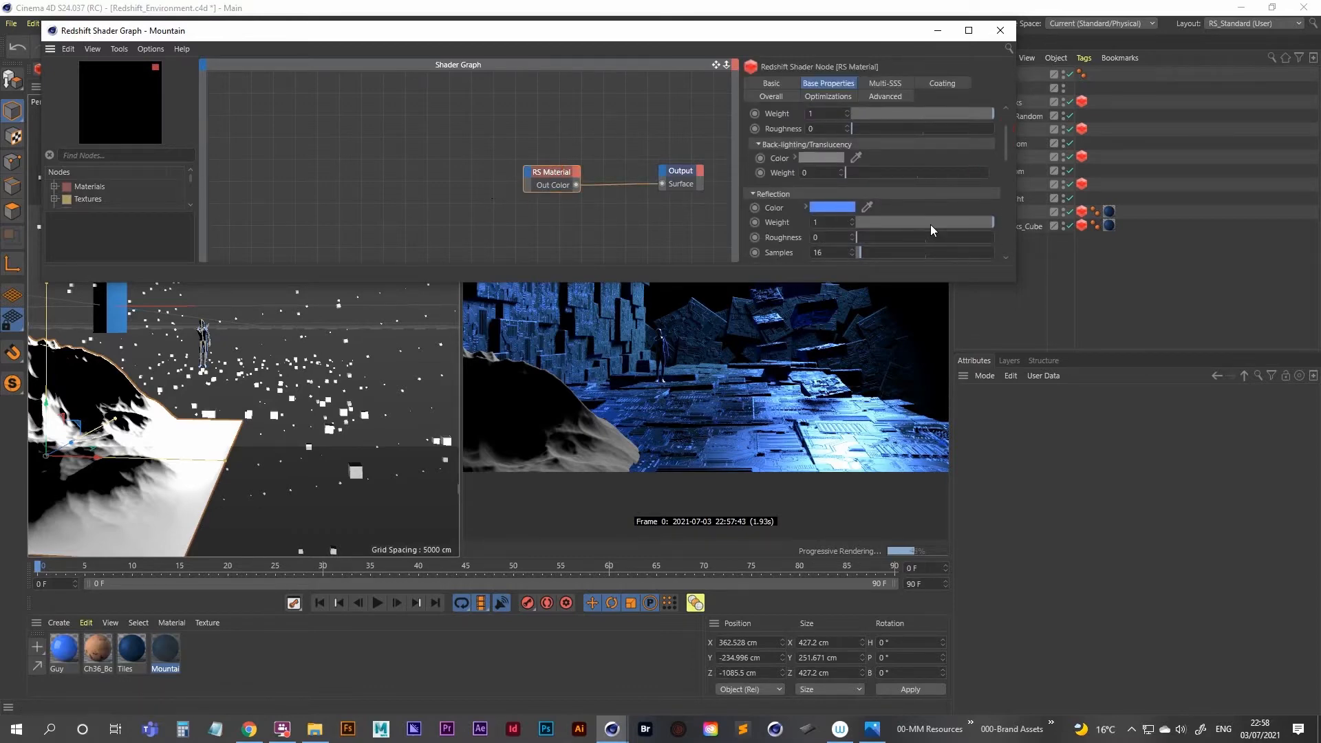
drag(931, 224, 637, 232)
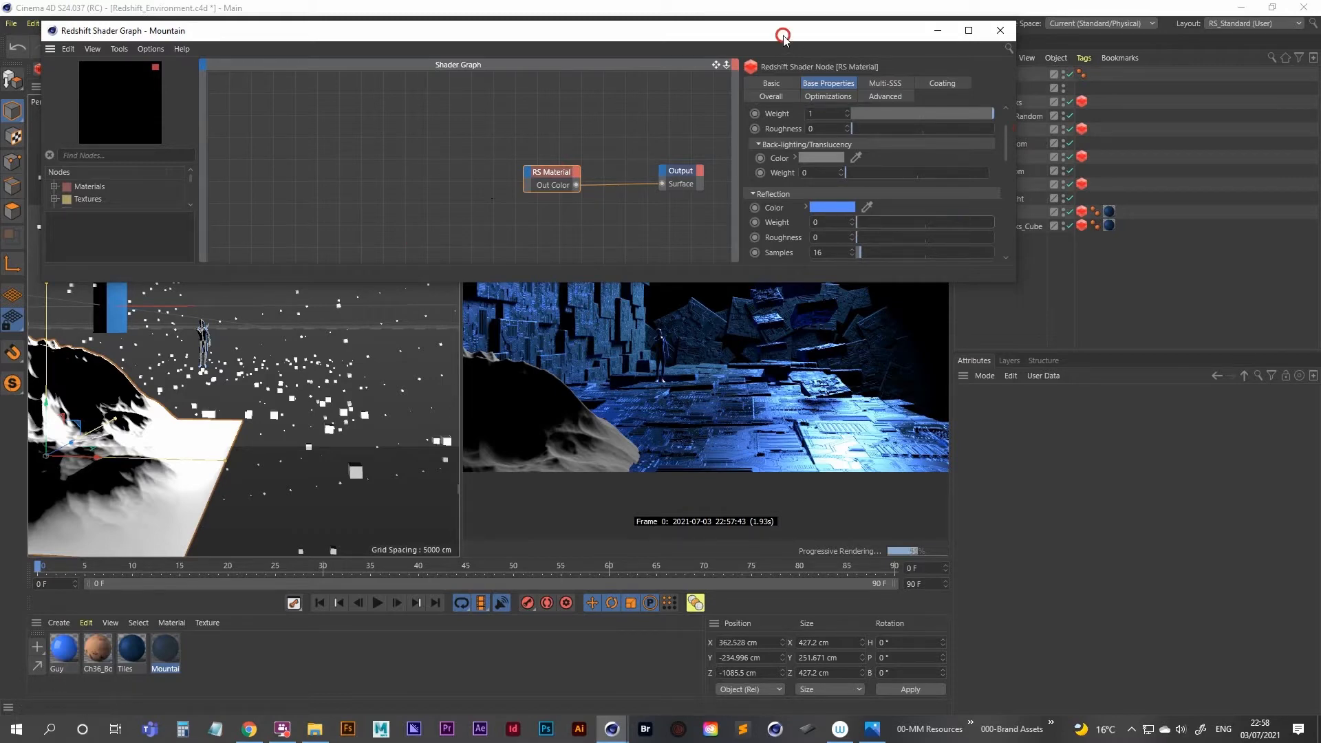
Close the Mountain shader graph and apply the Mountain material to the Landscape object
drag(786, 30, 789, 61)
click(1003, 63)
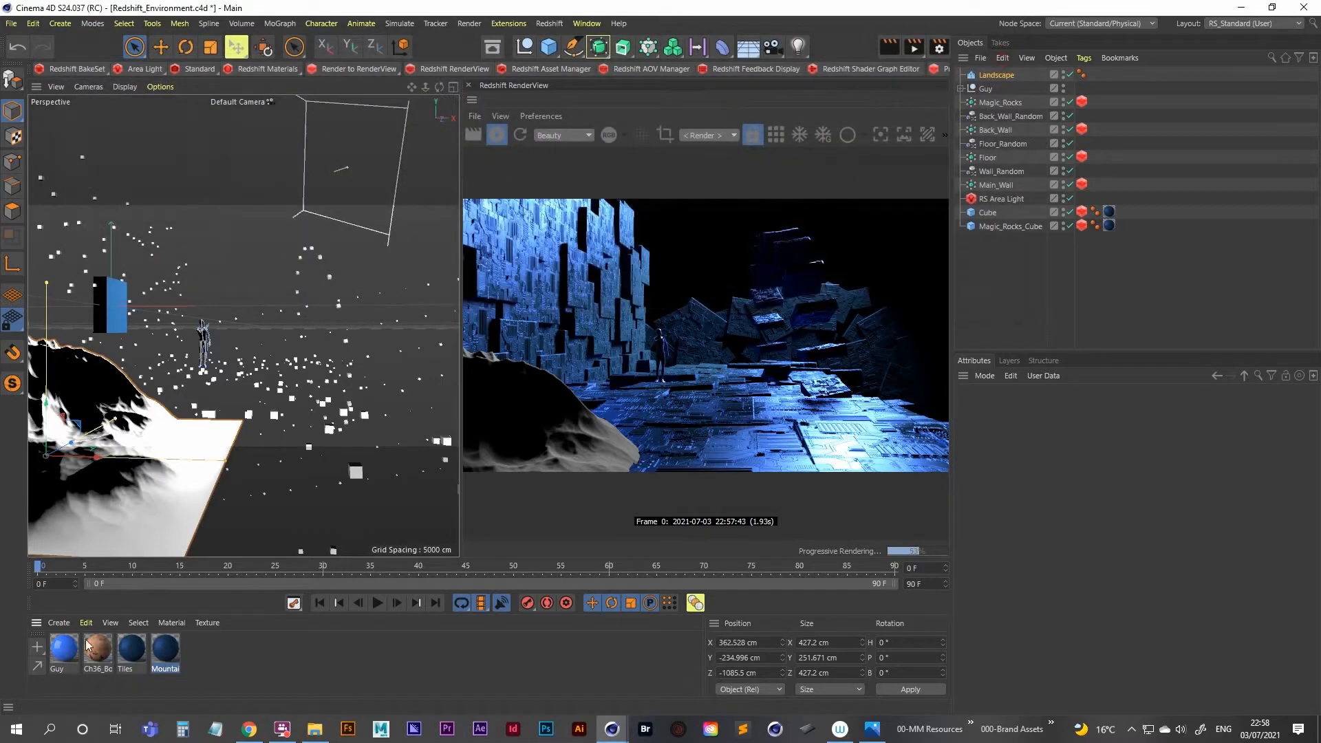
drag(168, 652, 996, 76)
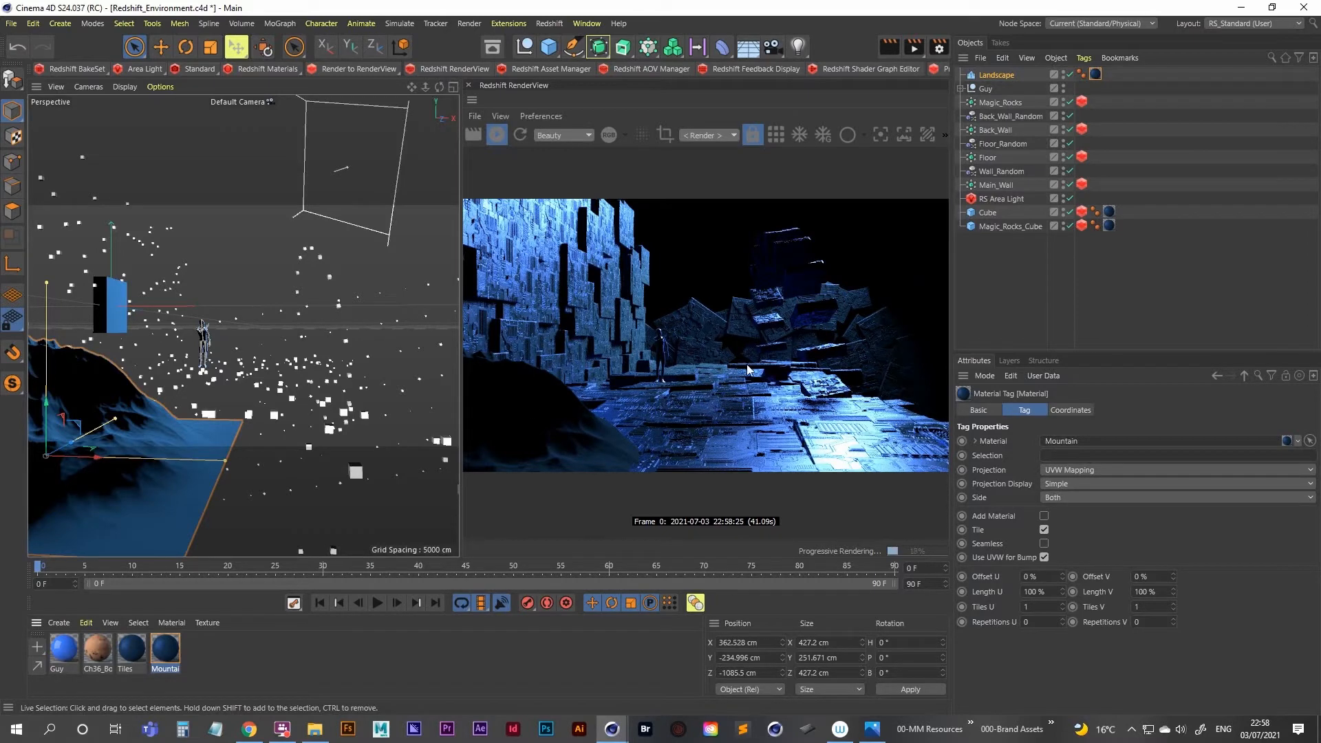
Check the reference sketch ref-01.png to compare its composition with the current render
click(871, 728)
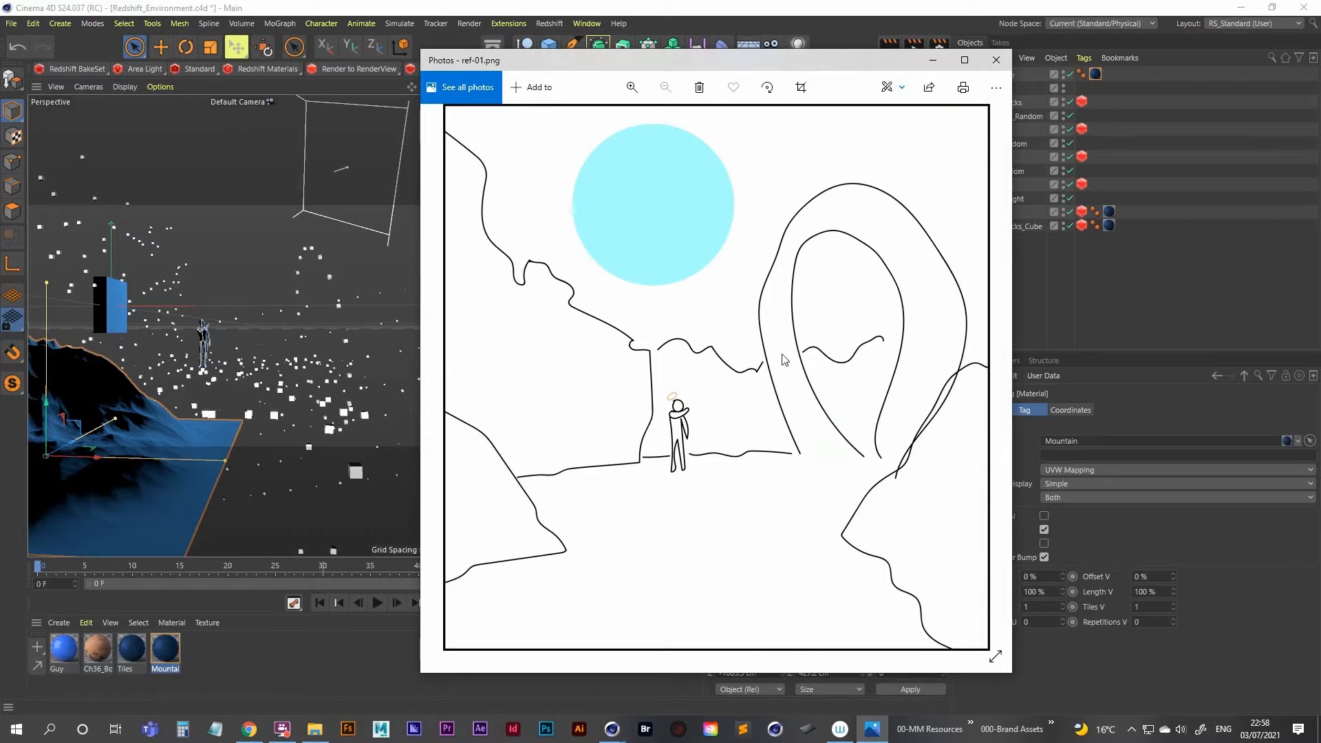
drag(819, 60, 801, 71)
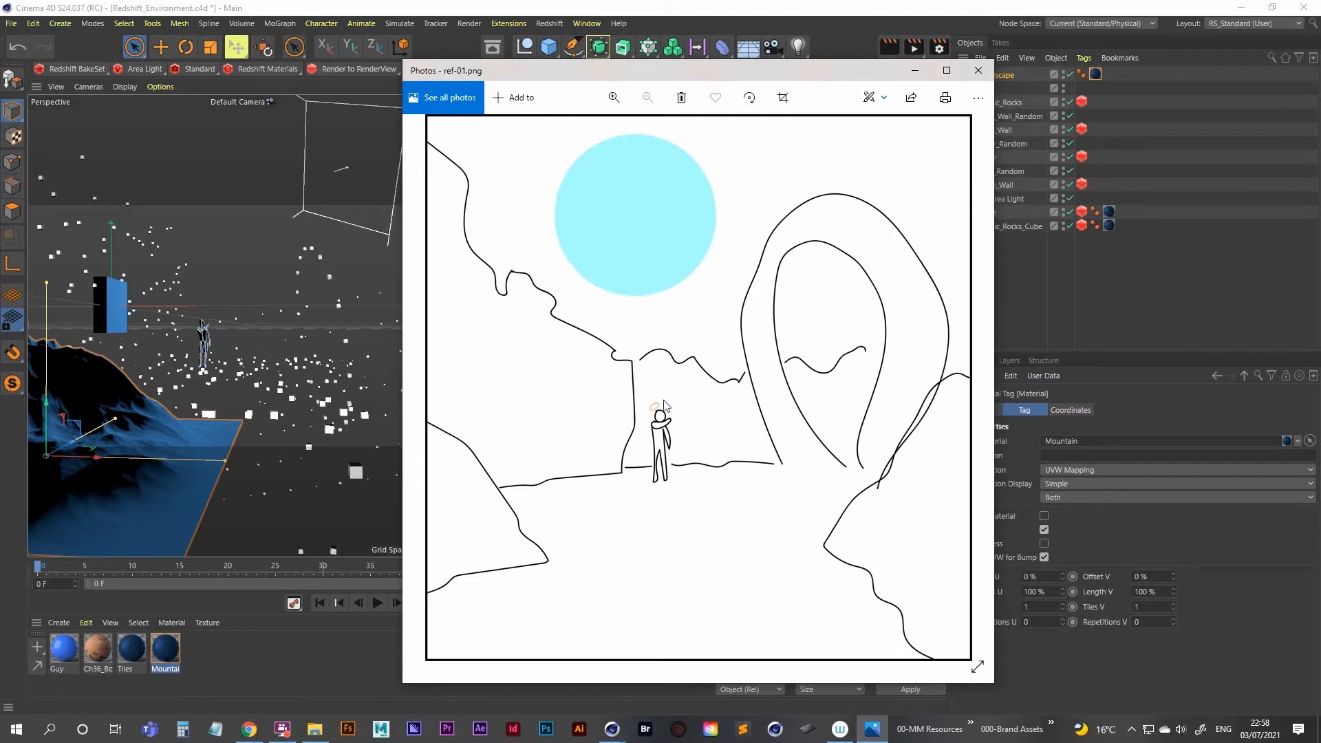
click(916, 72)
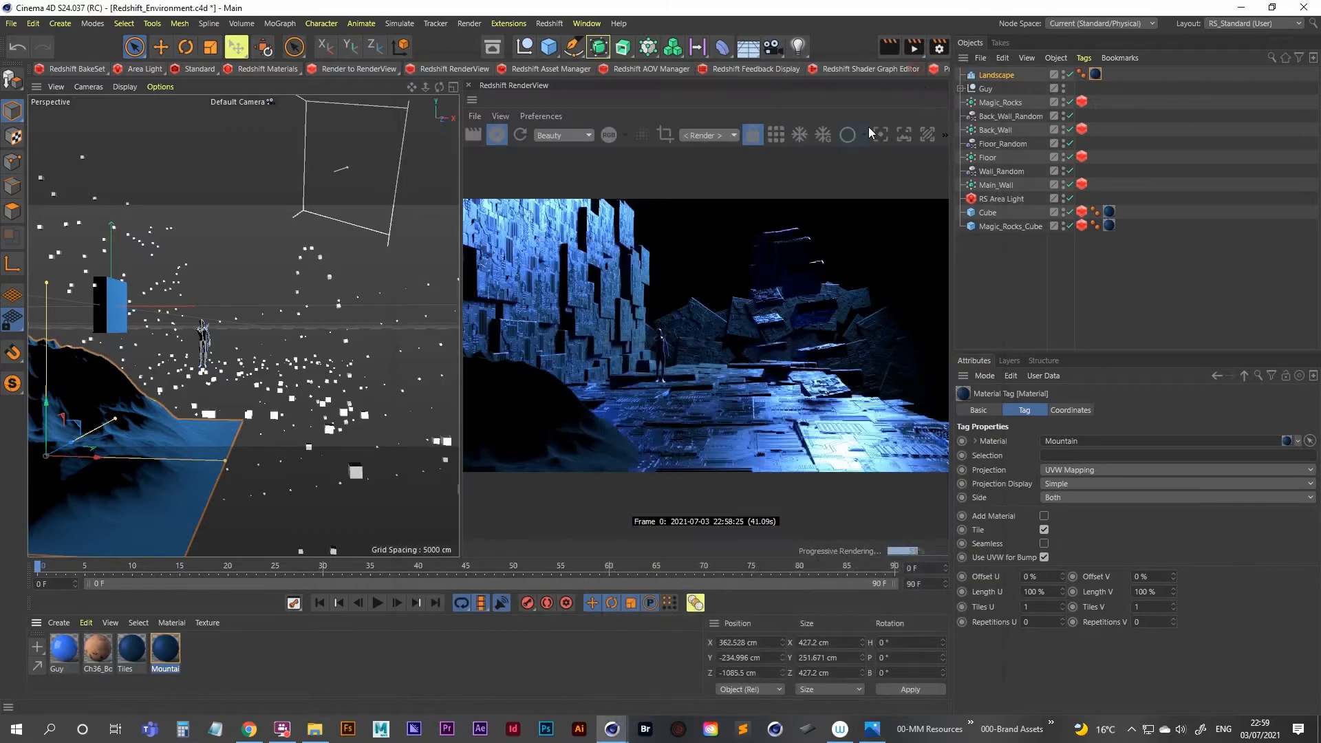
Scale Magic_Rocks_Cube up uniformly to about 31 × 125 × 125 cm
click(1009, 226)
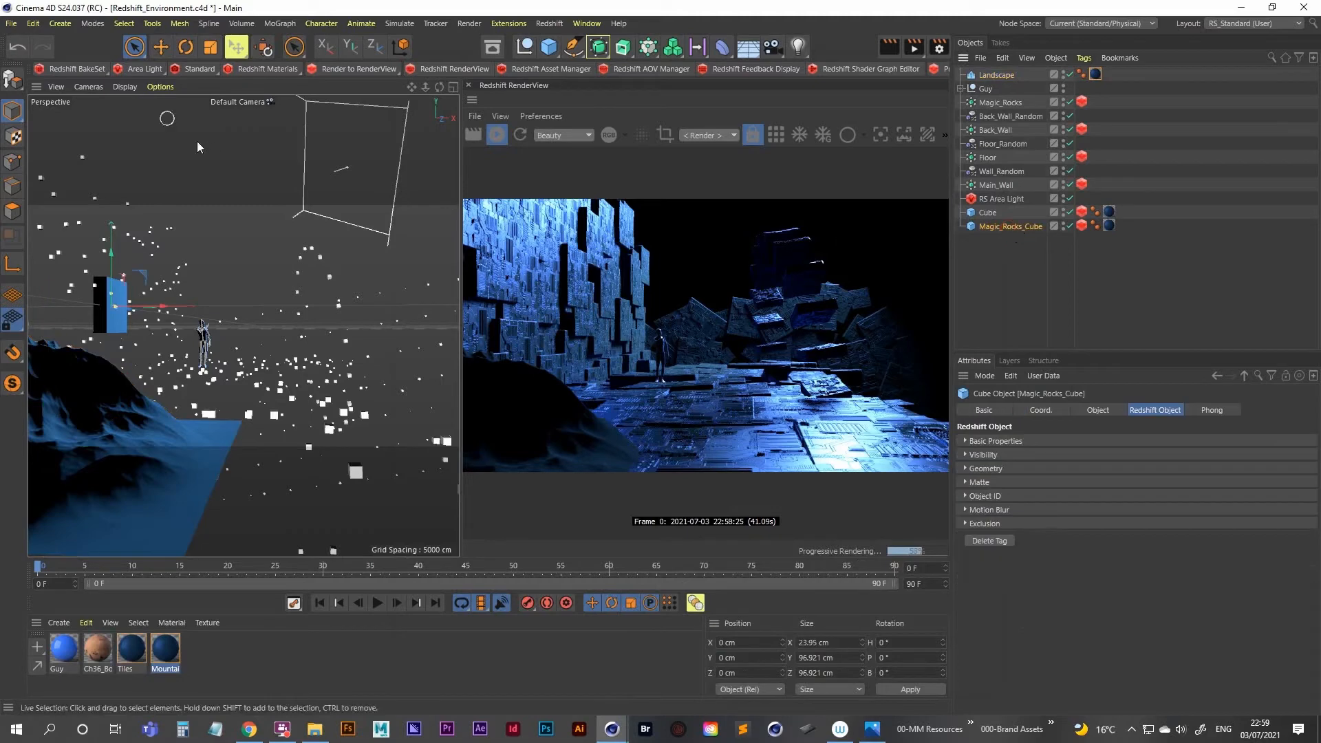
click(210, 47)
drag(275, 282, 344, 268)
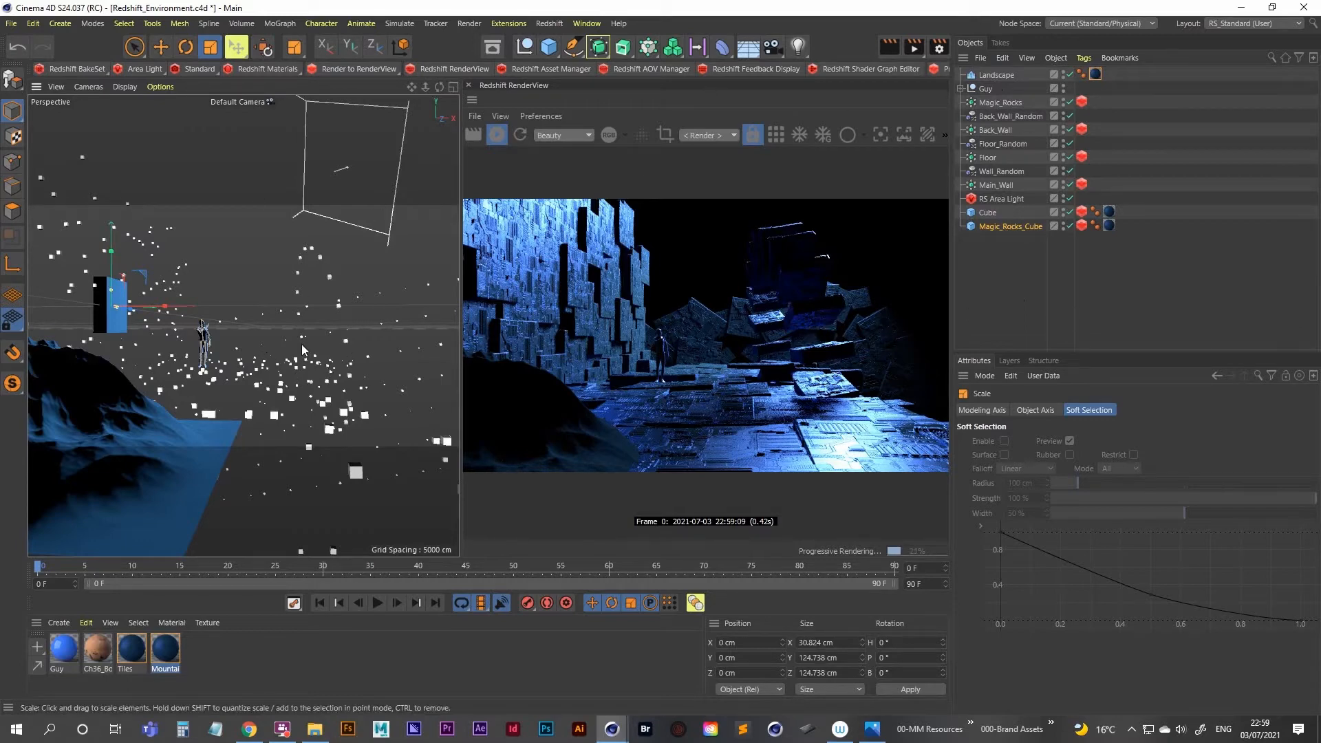
Save the scene and add a Redshift Environment object to it
key(ctrl+s)
click(75, 71)
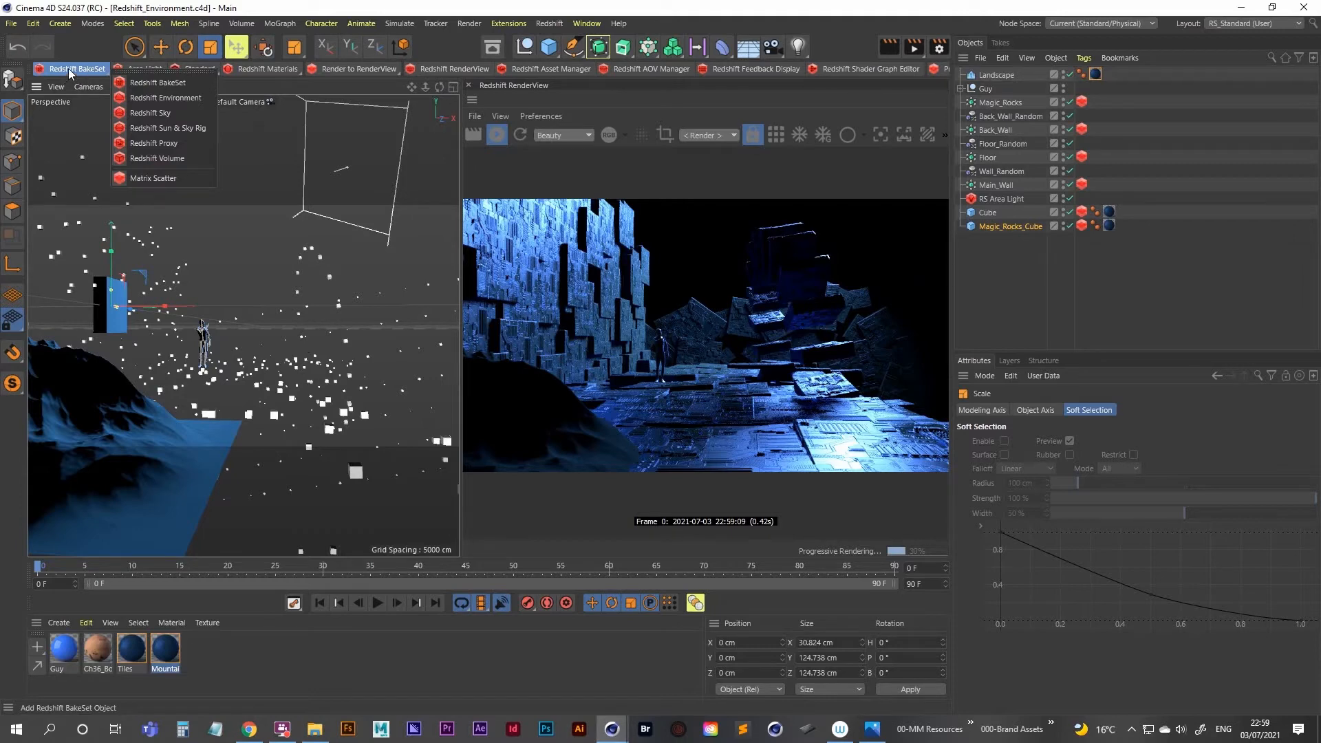
click(165, 98)
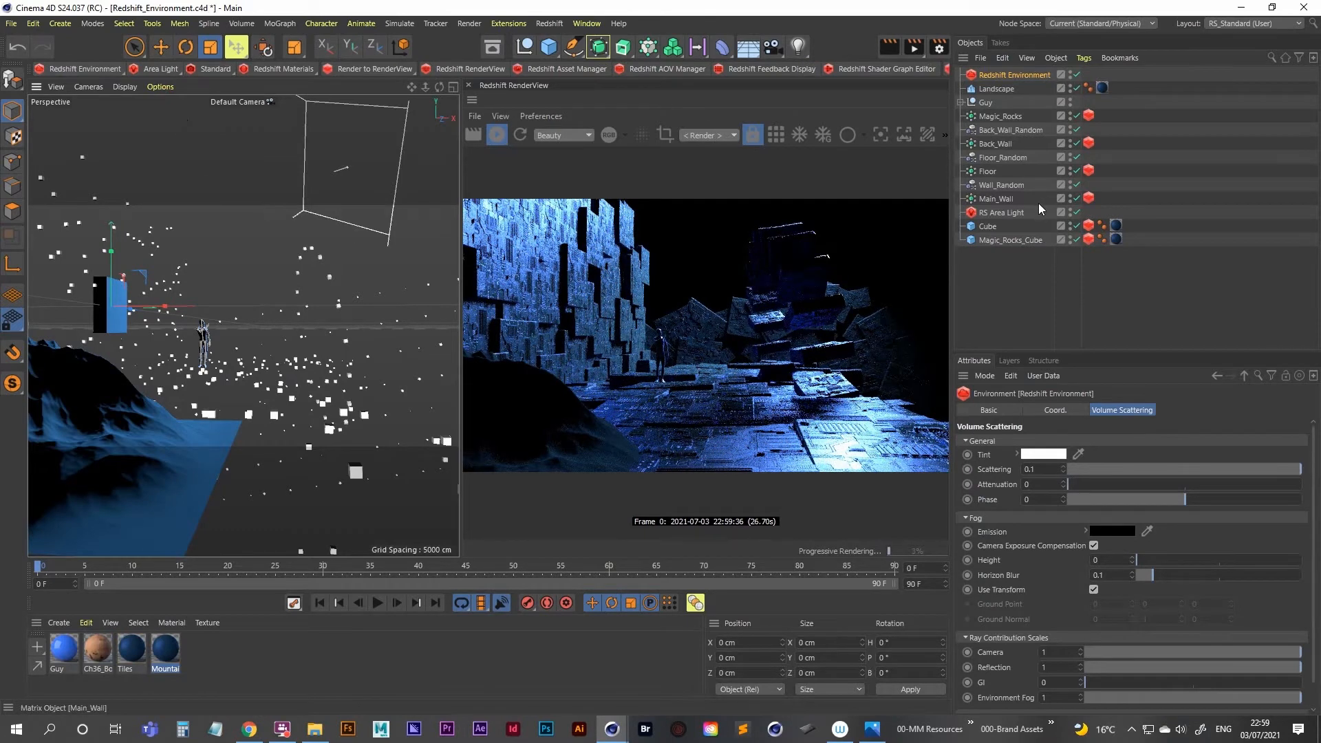
Set the RS Area Light's volume contribution scale to 0.001
click(1004, 213)
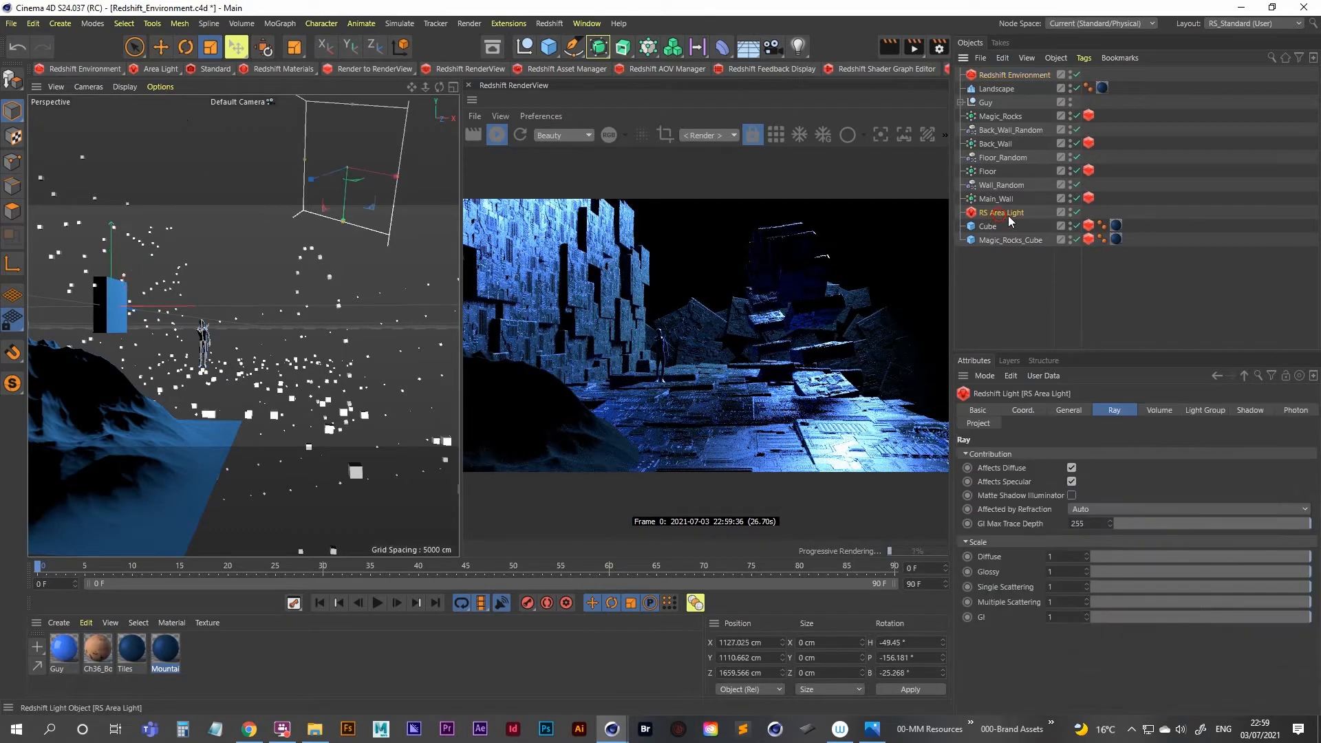
click(1161, 411)
click(1062, 454)
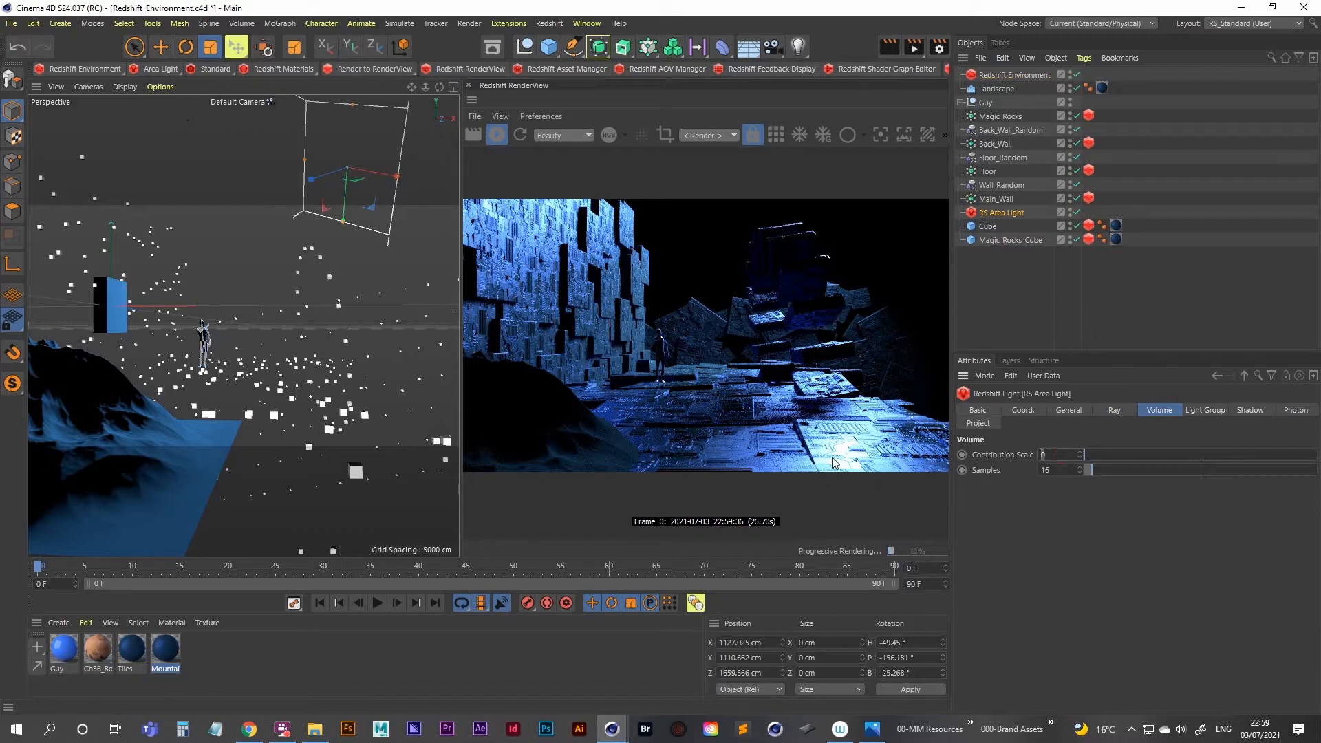
text(.001)
key(Return)
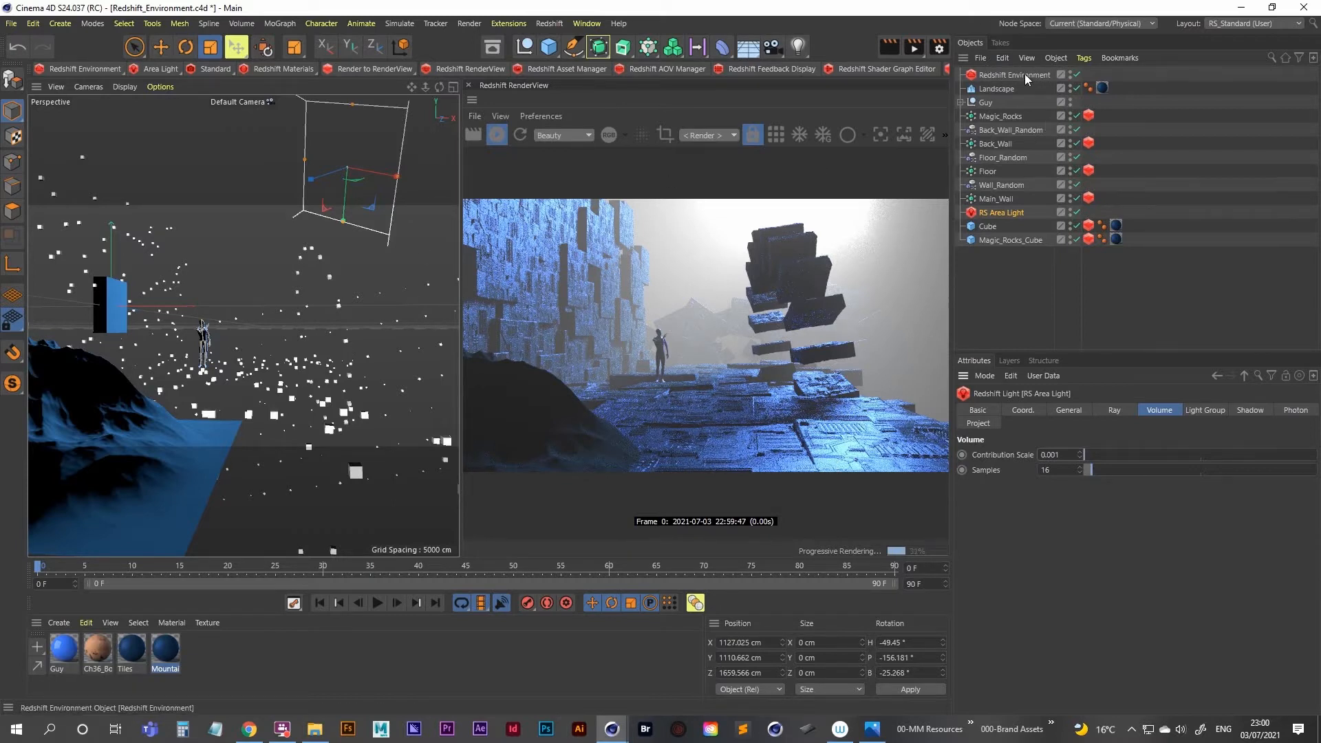
Rotate the RS Area Light to about H -22°, P -148°, B -12°
click(176, 48)
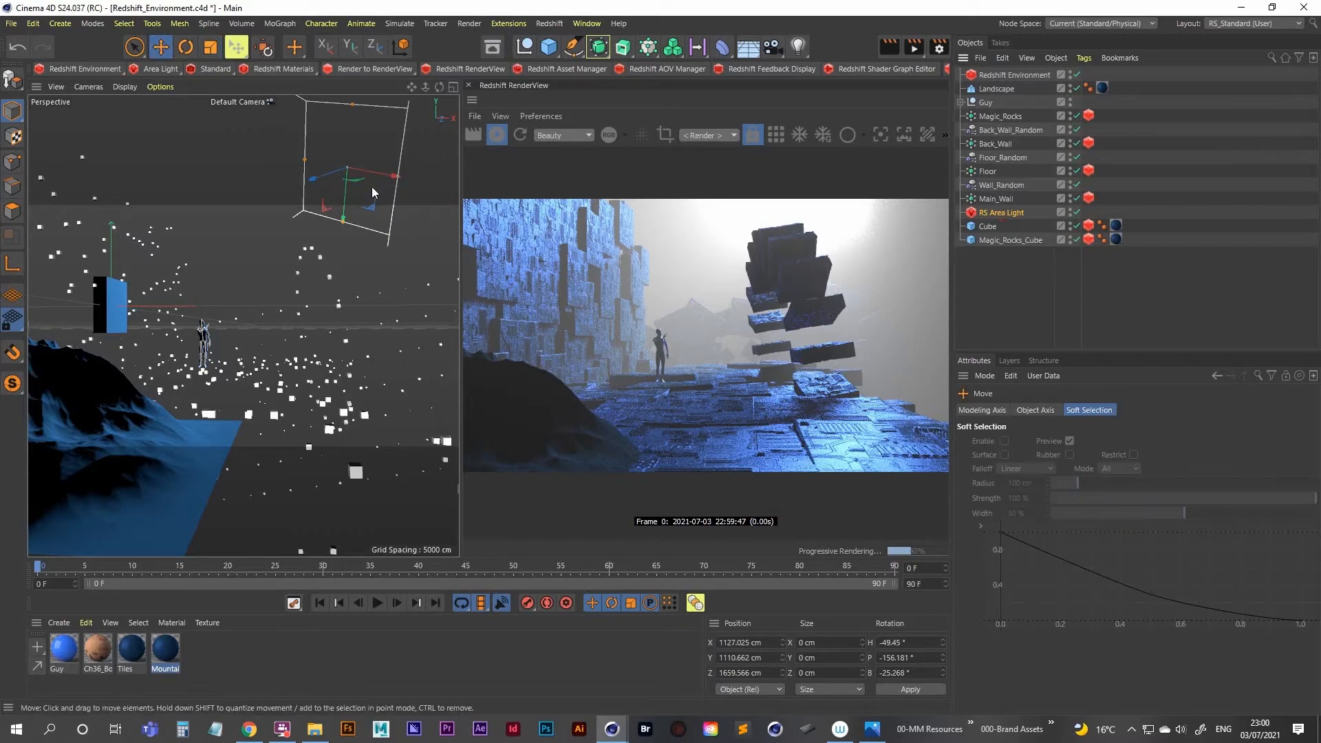
key(r)
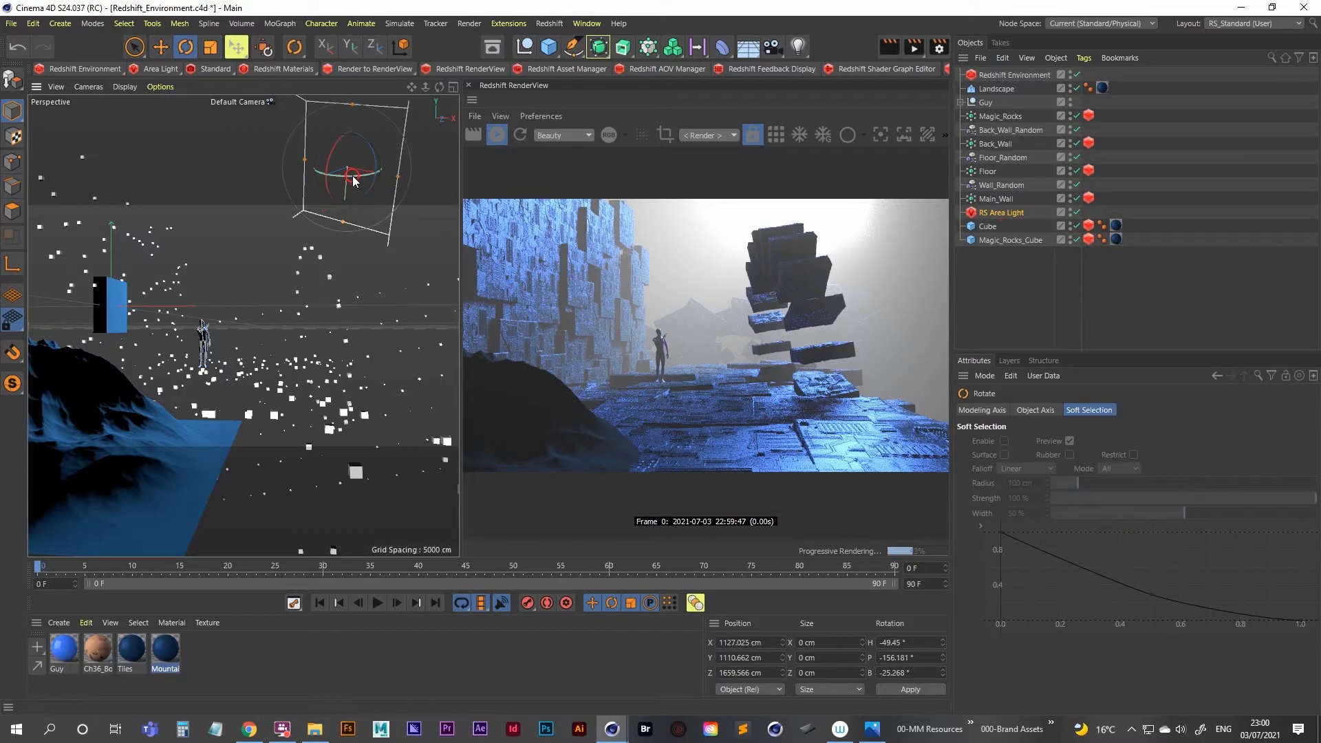
drag(353, 177, 374, 172)
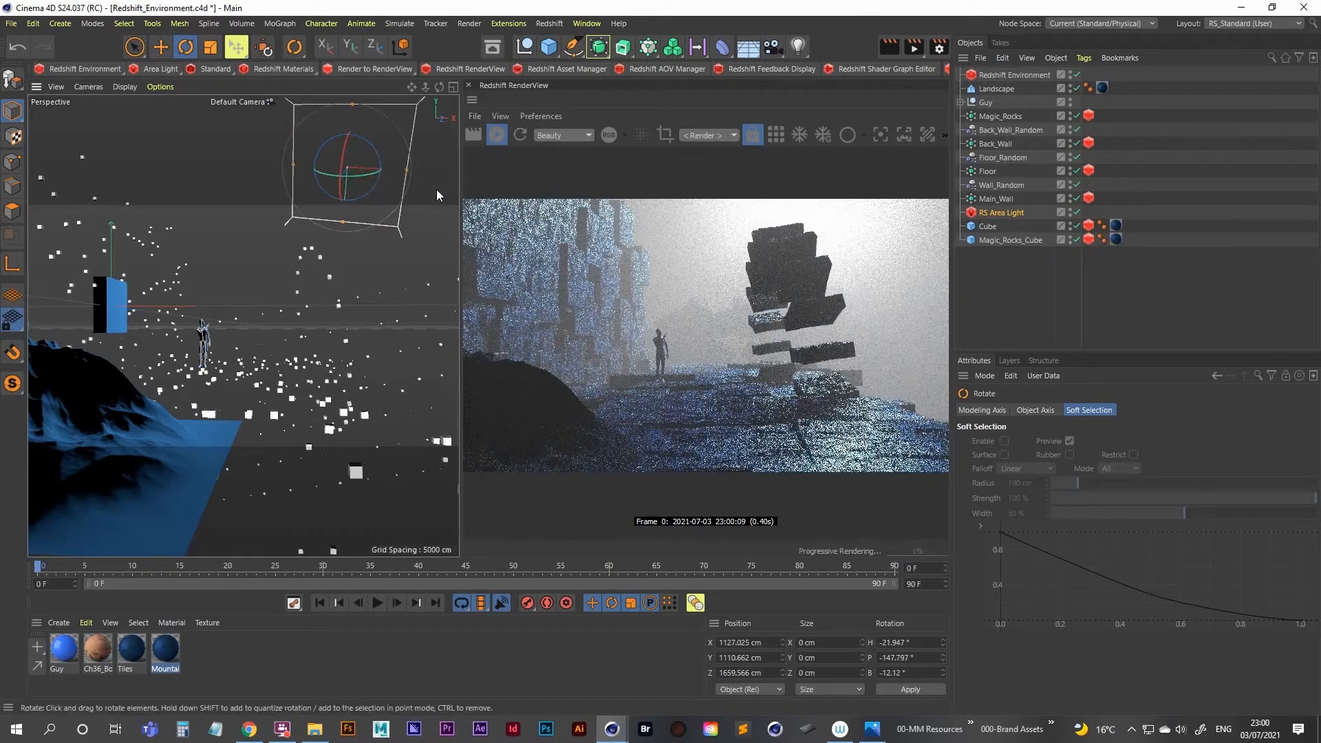
Move the RS Area Light along its X axis to about X 1423, Y 1055, Z 1578 cm
key(9)
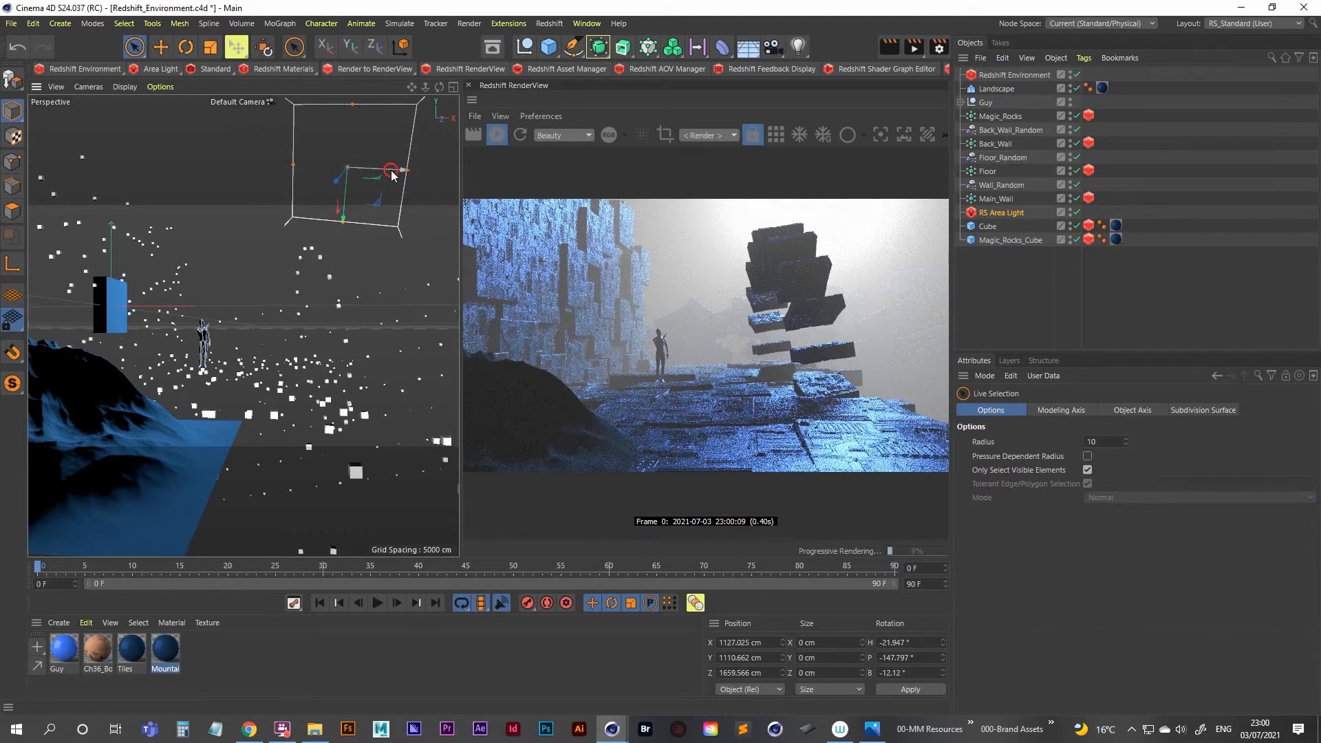
drag(392, 175, 452, 172)
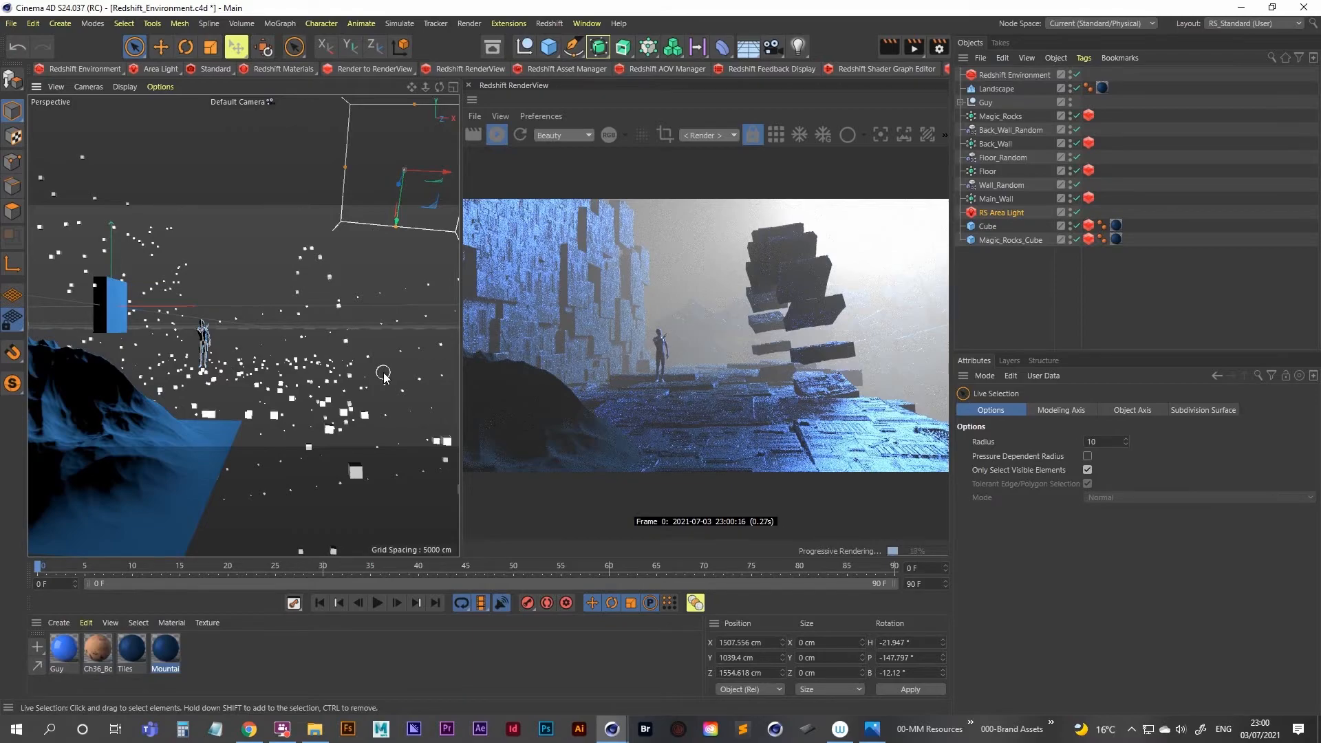
key(ctrl+z)
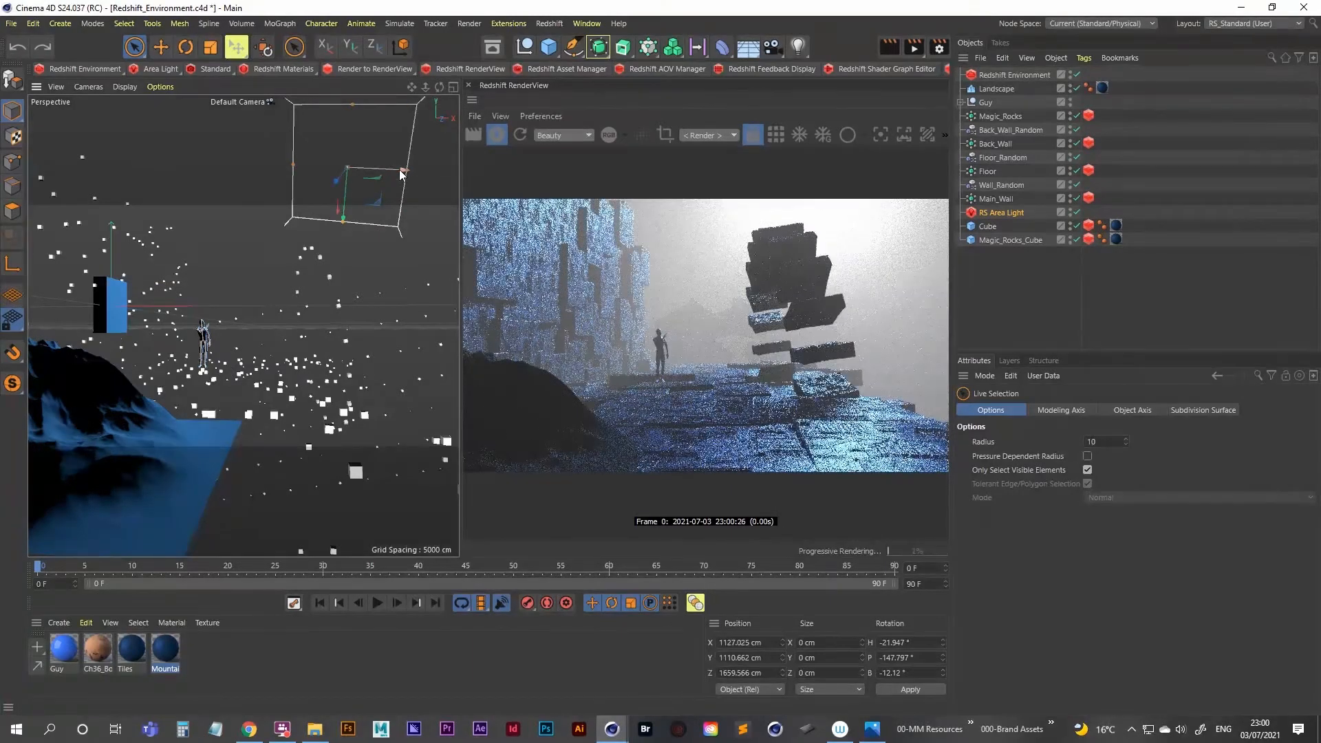
drag(399, 170, 444, 171)
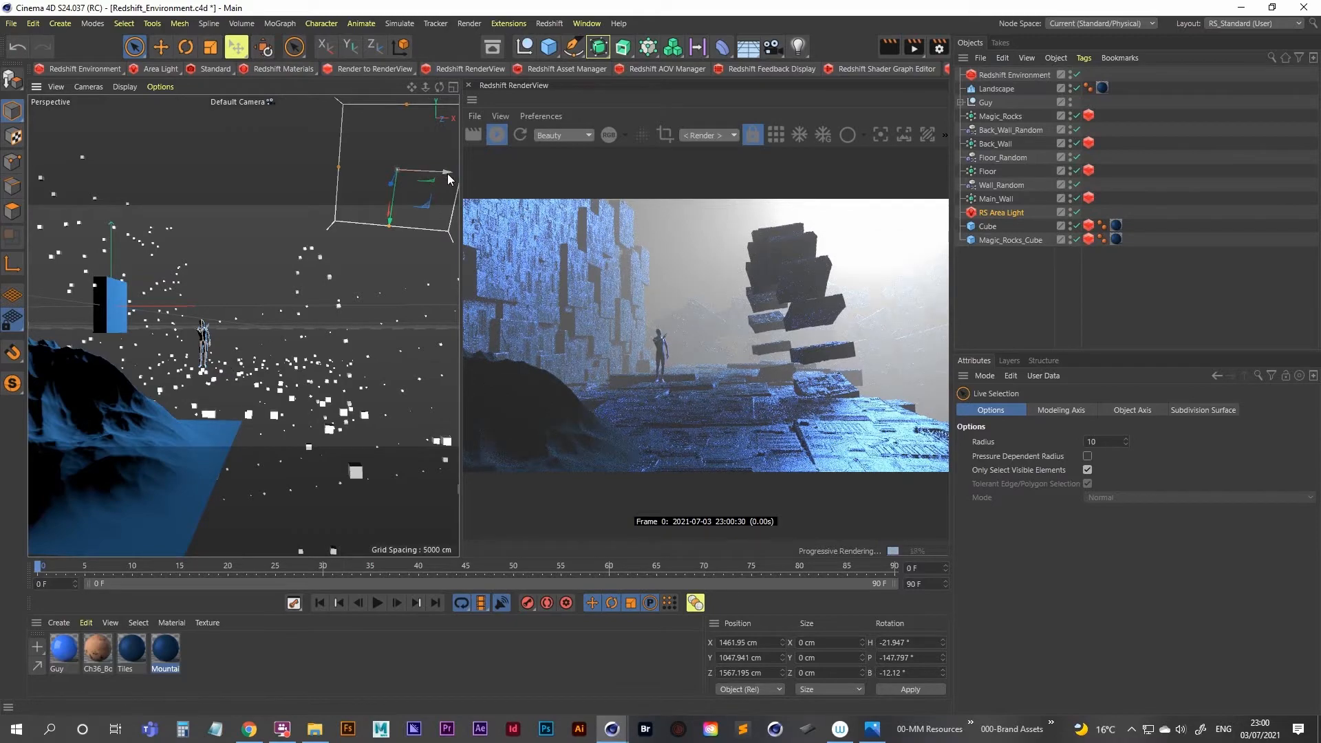
mouse_move(447, 173)
mouse_down()
mouse_move(387, 171)
mouse_move(442, 171)
mouse_up()
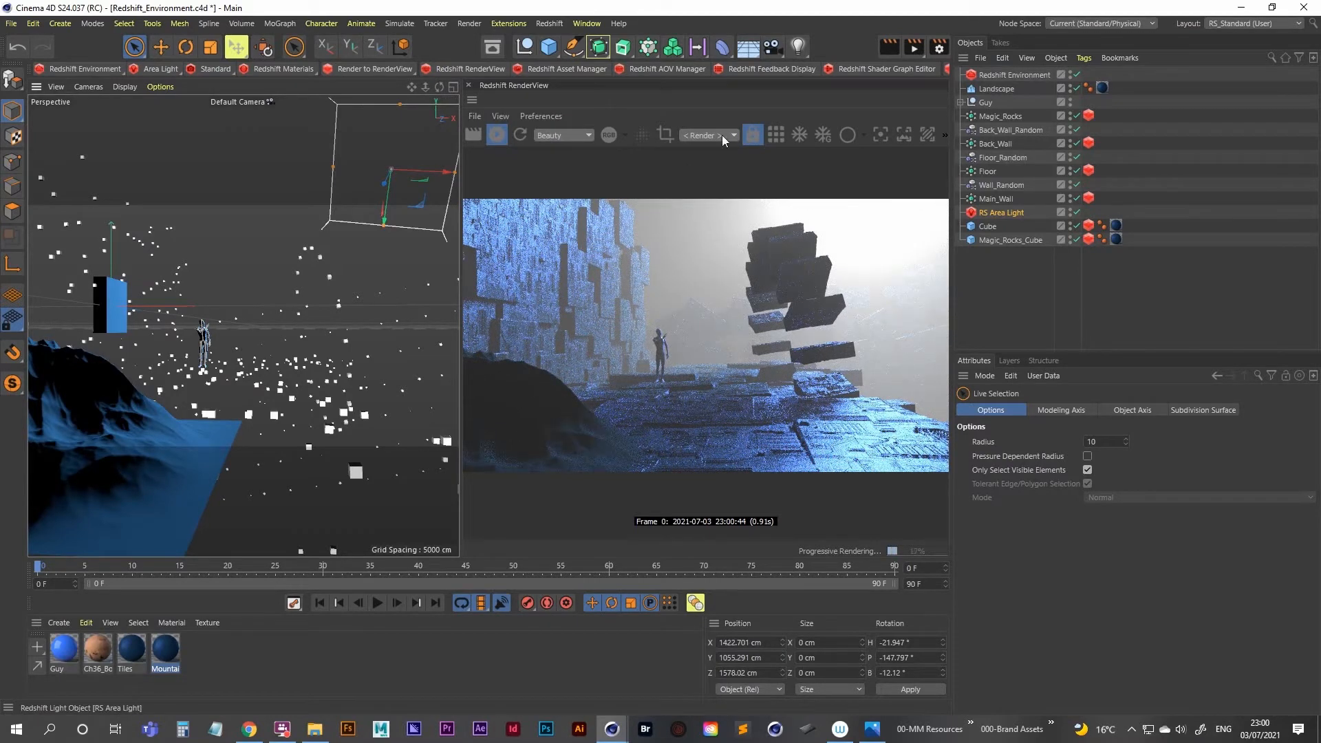
Set the render output height to 1280 pixels for a square 1280 × 1280 frame and close the render settings
click(938, 47)
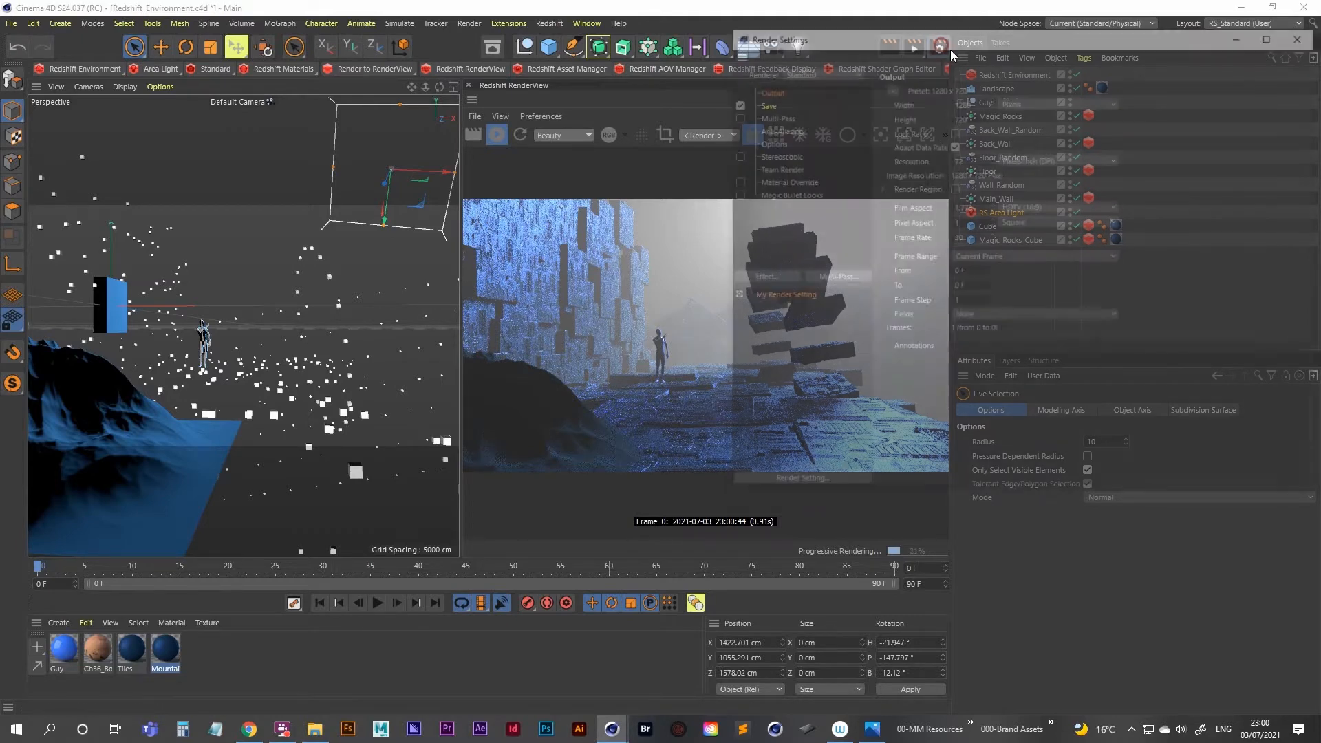
drag(951, 44, 406, 64)
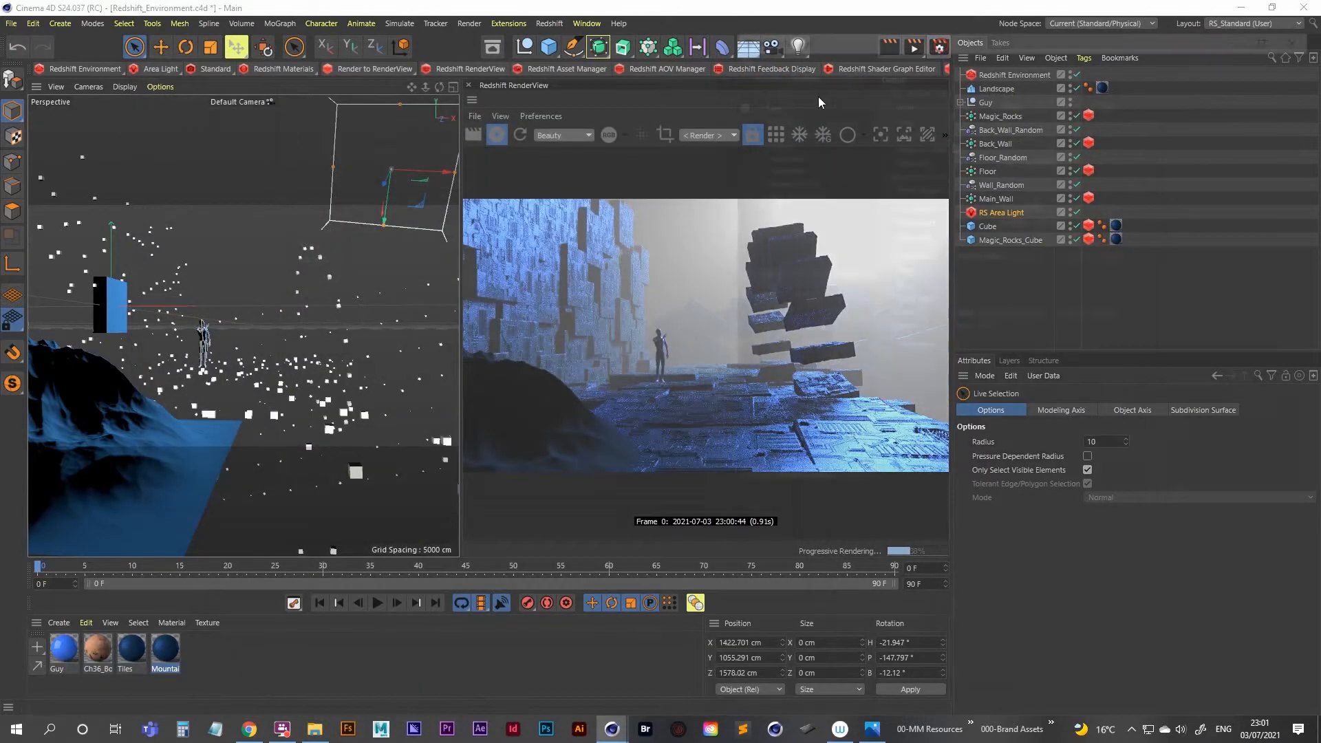
drag(995, 41, 430, 234)
drag(52, 172, 349, 147)
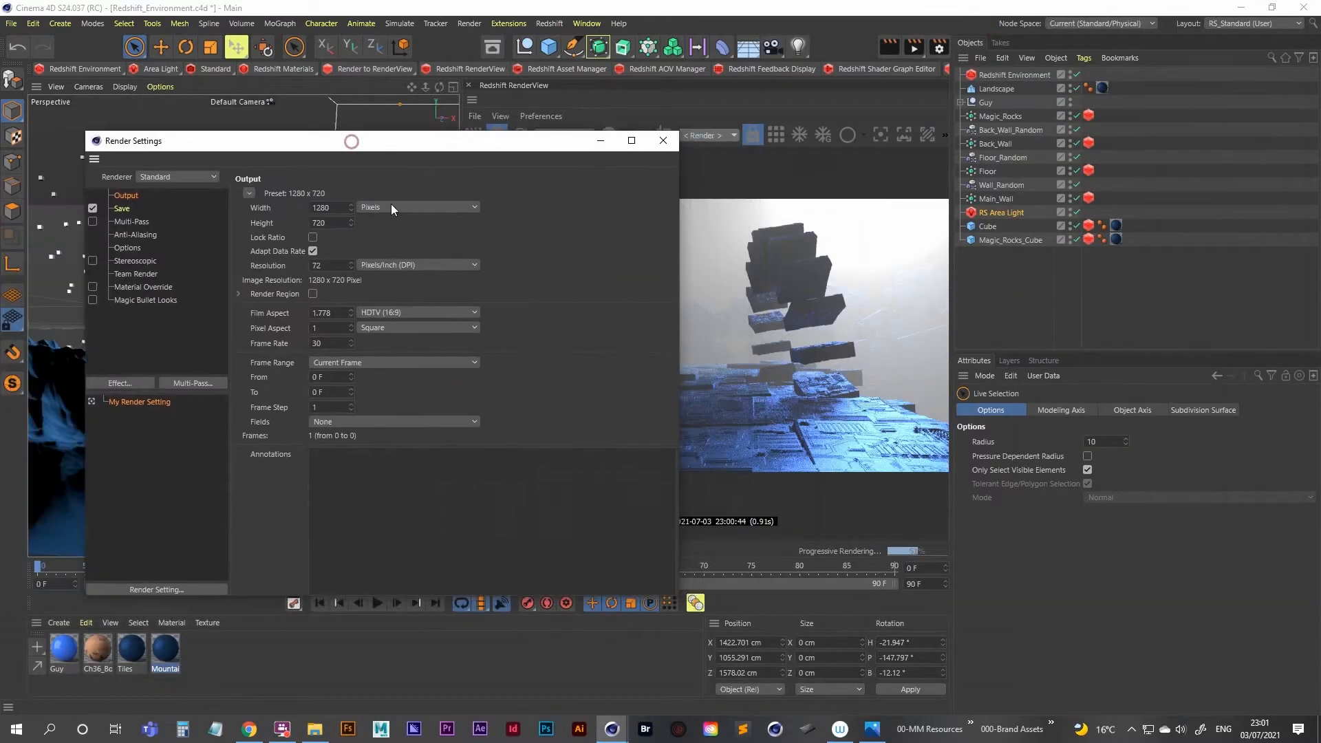
click(391, 207)
click(579, 213)
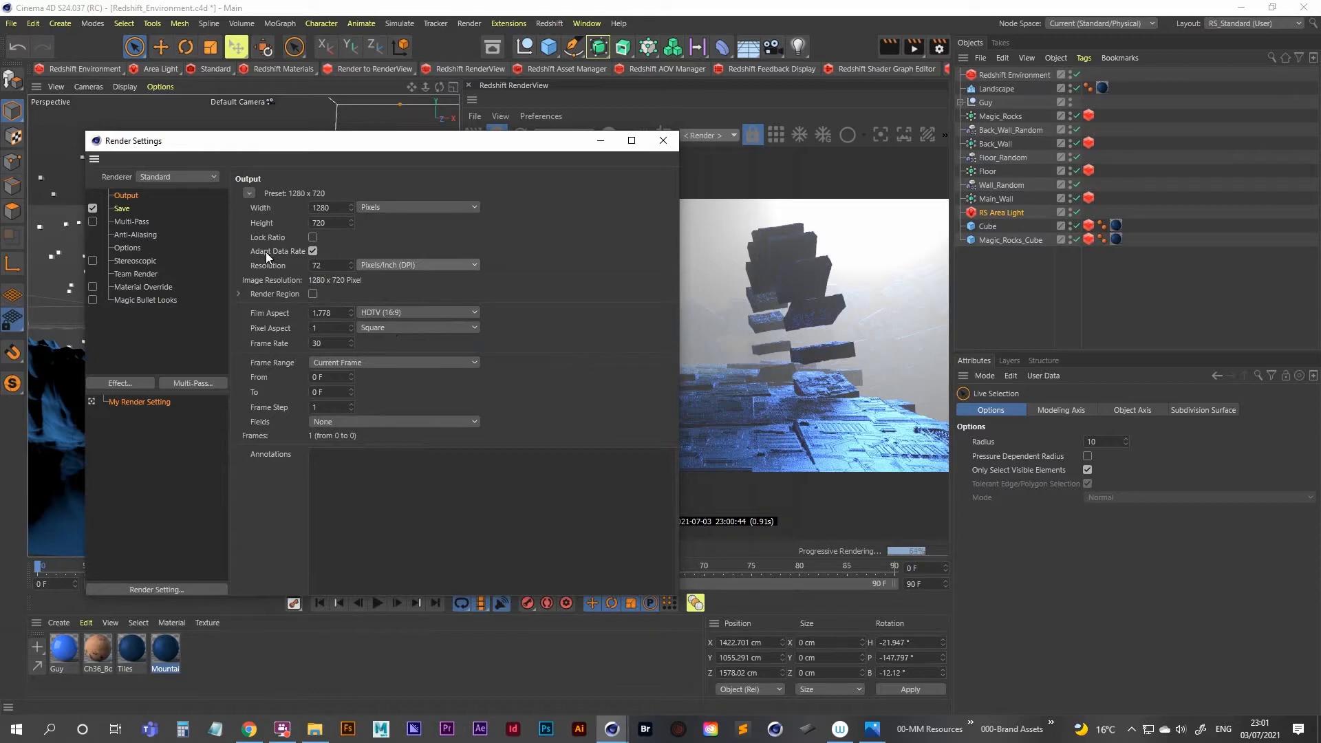
double_click(335, 224)
text(1280)
key(Return)
drag(468, 142, 0, 138)
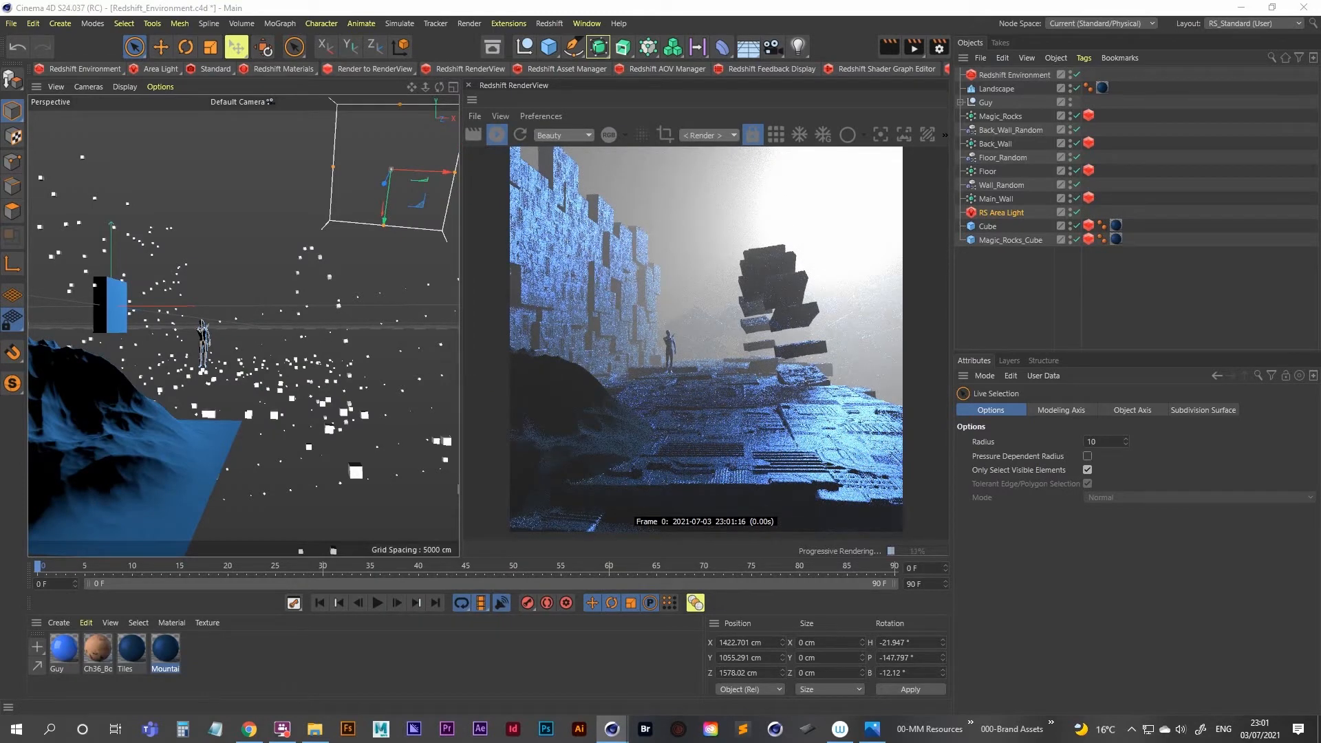
Compare the square framing with the earlier widescreen one by undoing and redoing the change, and check it against the reference sketch
key(ctrl+z)
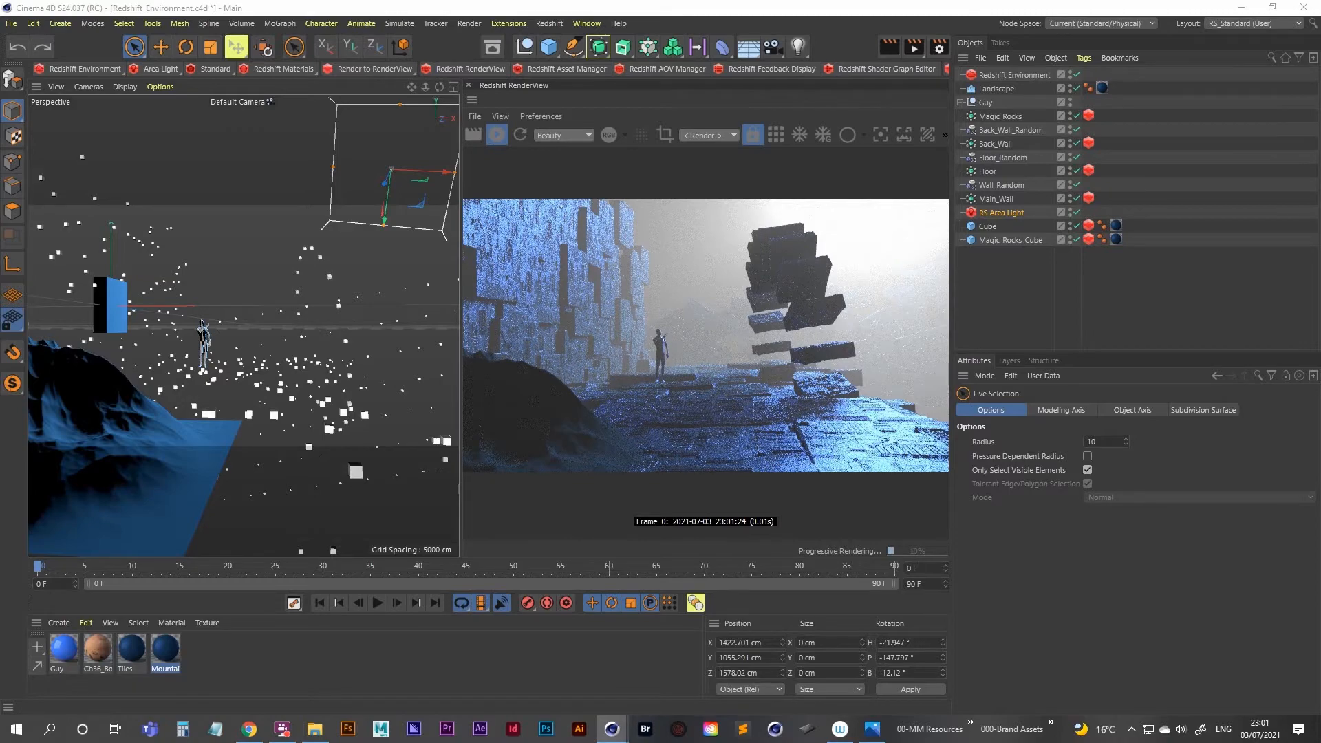
key(ctrl+y)
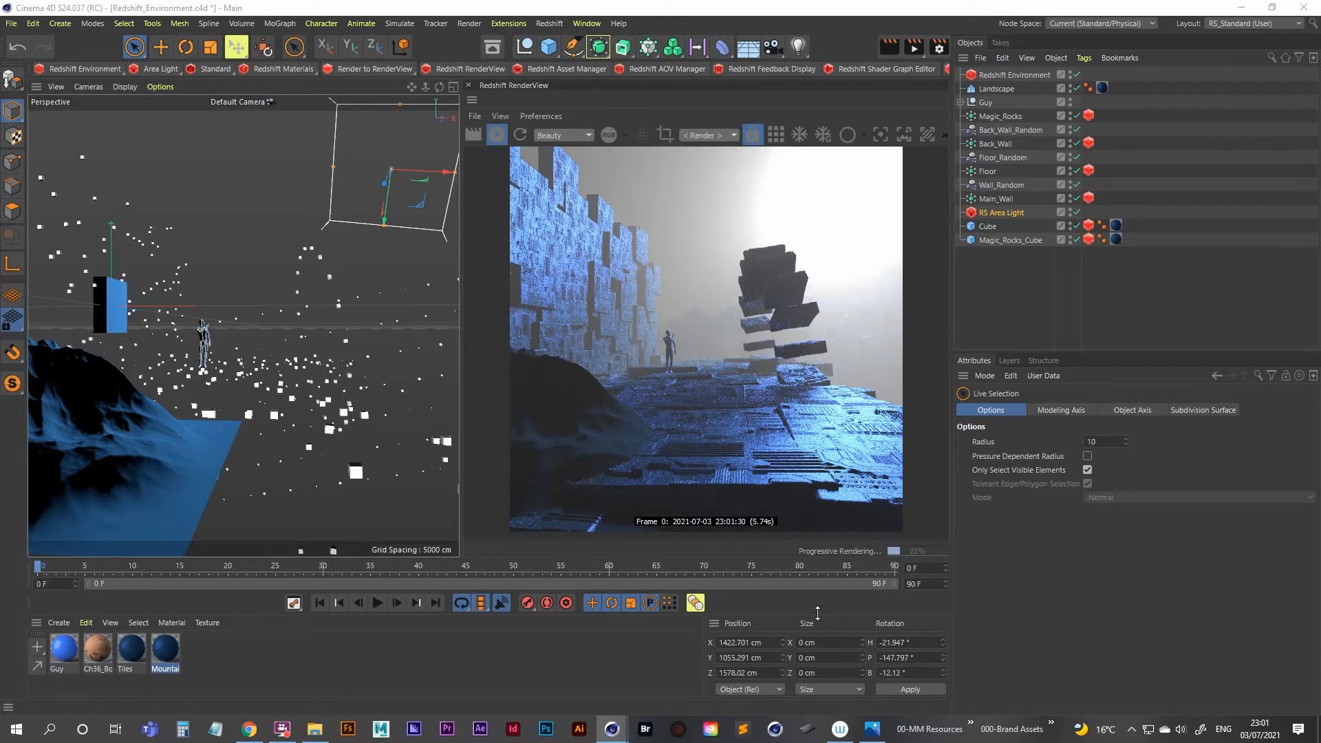
click(872, 729)
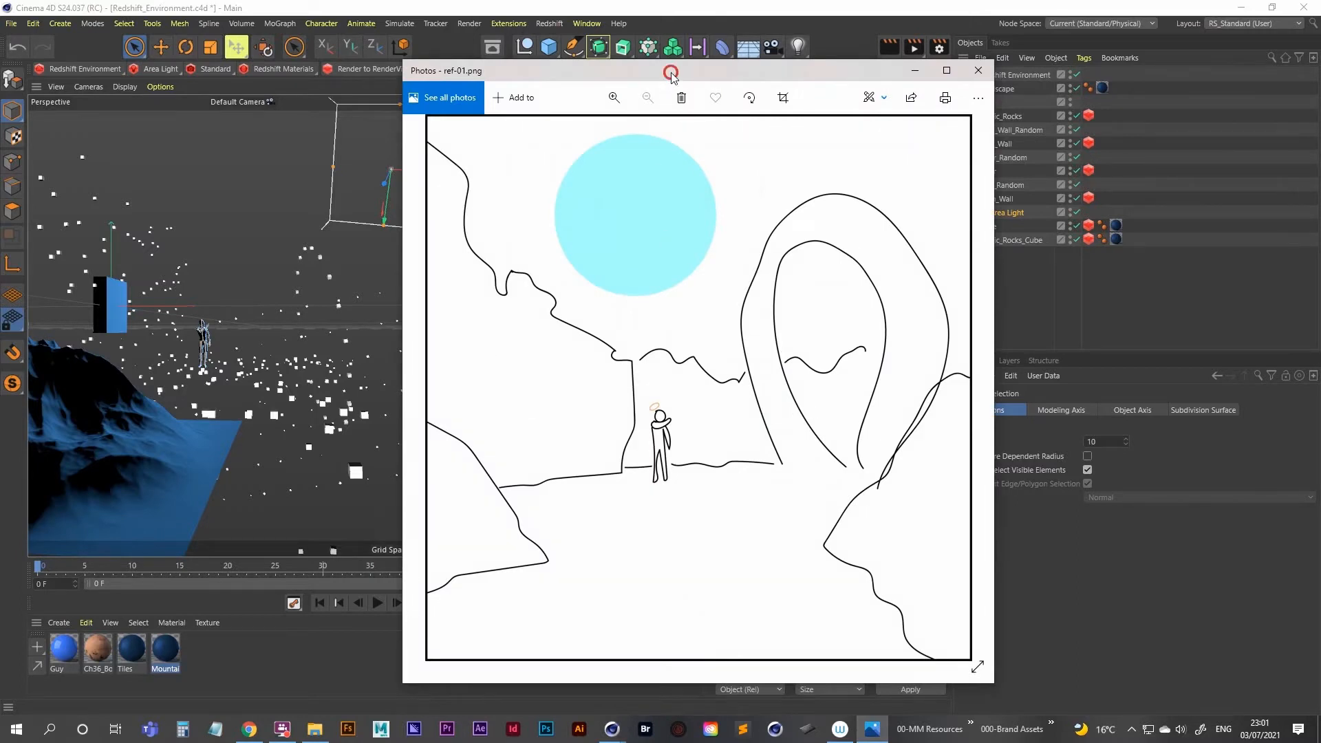
drag(671, 74, 671, 89)
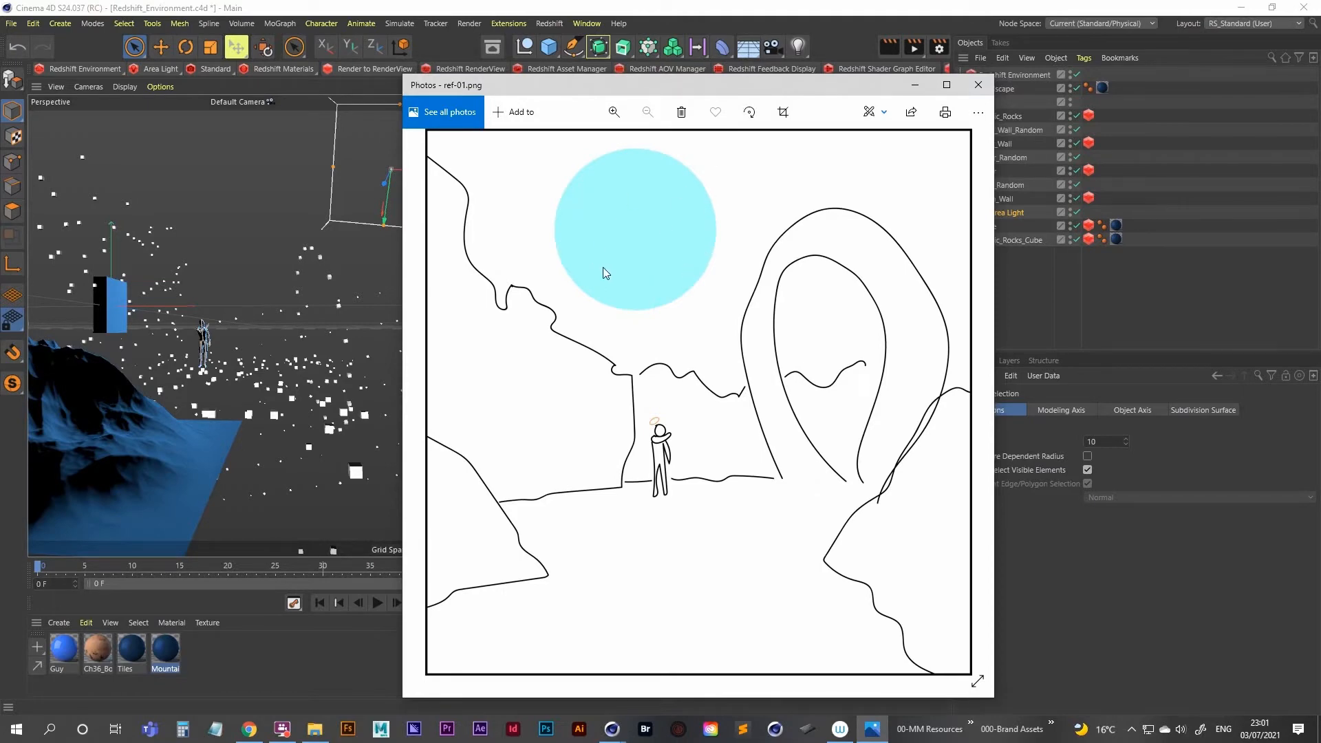
drag(798, 85, 783, 111)
click(963, 112)
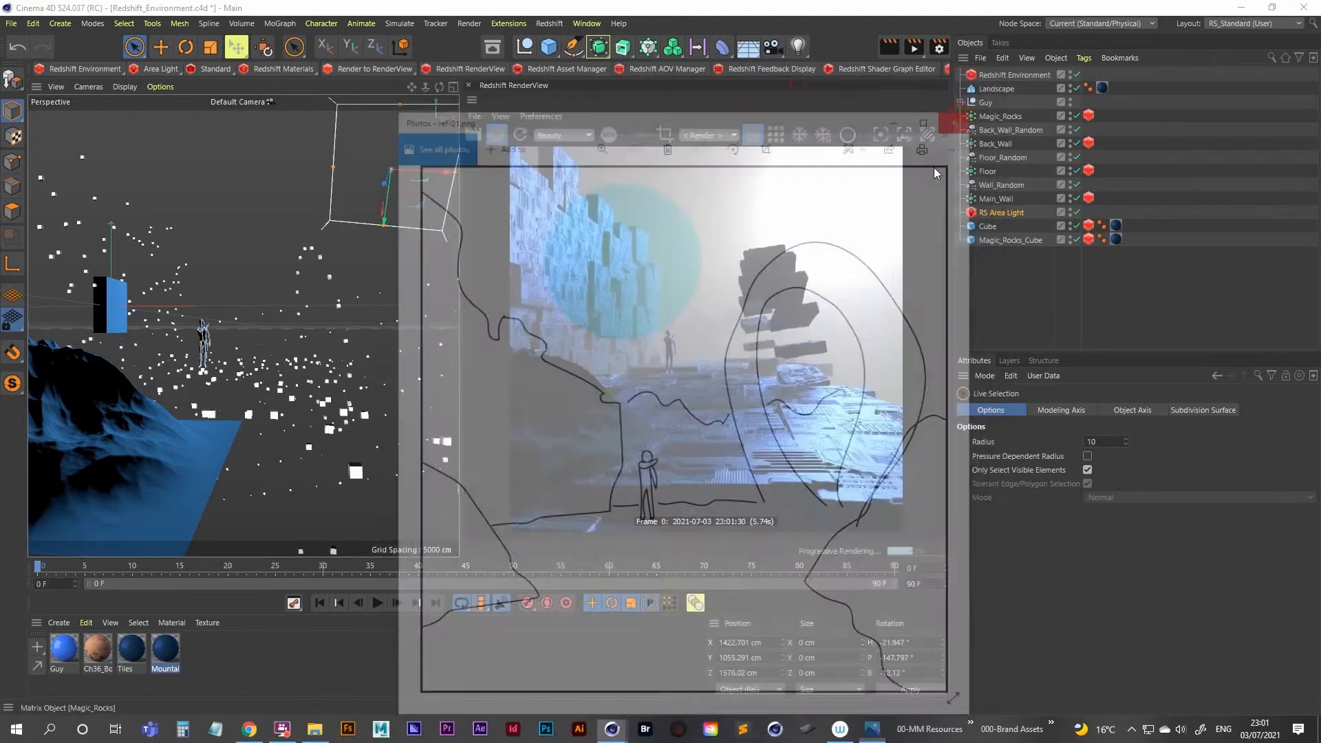
Duplicate the Landscape along the X axis to about X 883 cm as a second foreground mountain, and select the copy
click(995, 88)
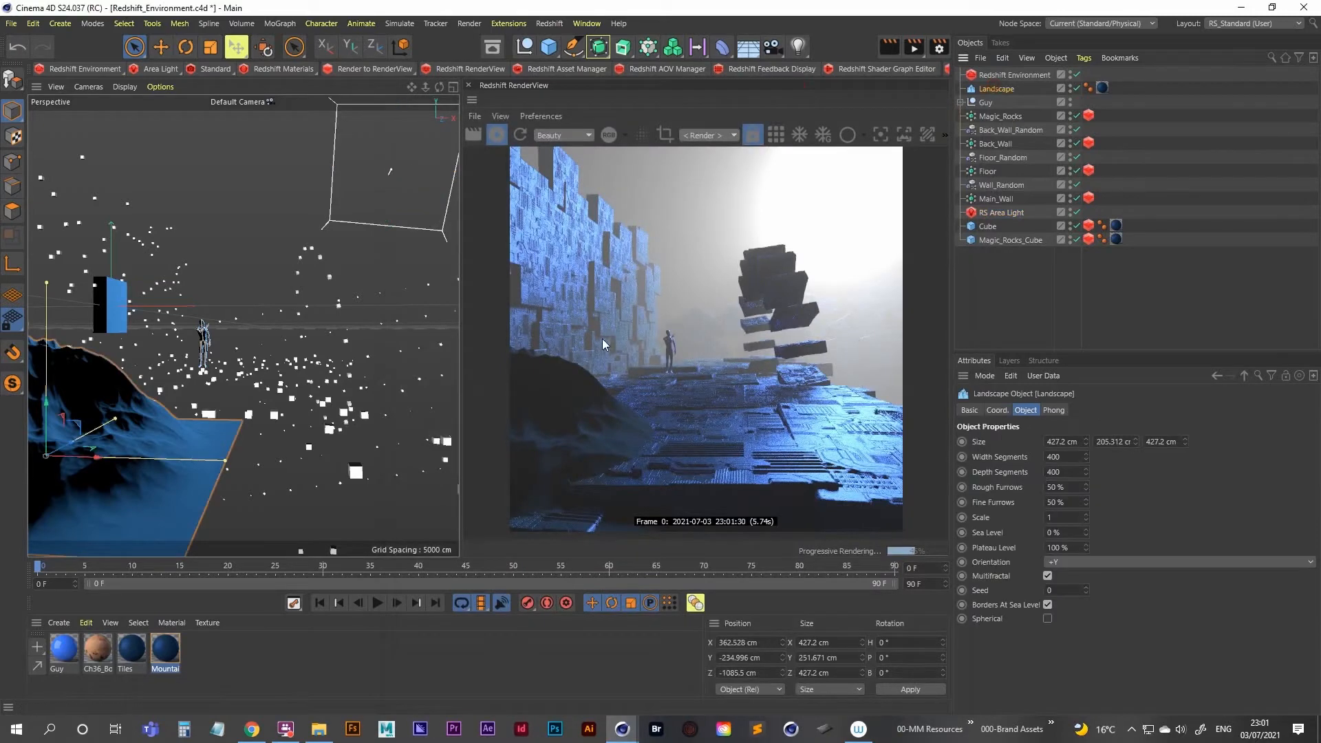
click(185, 46)
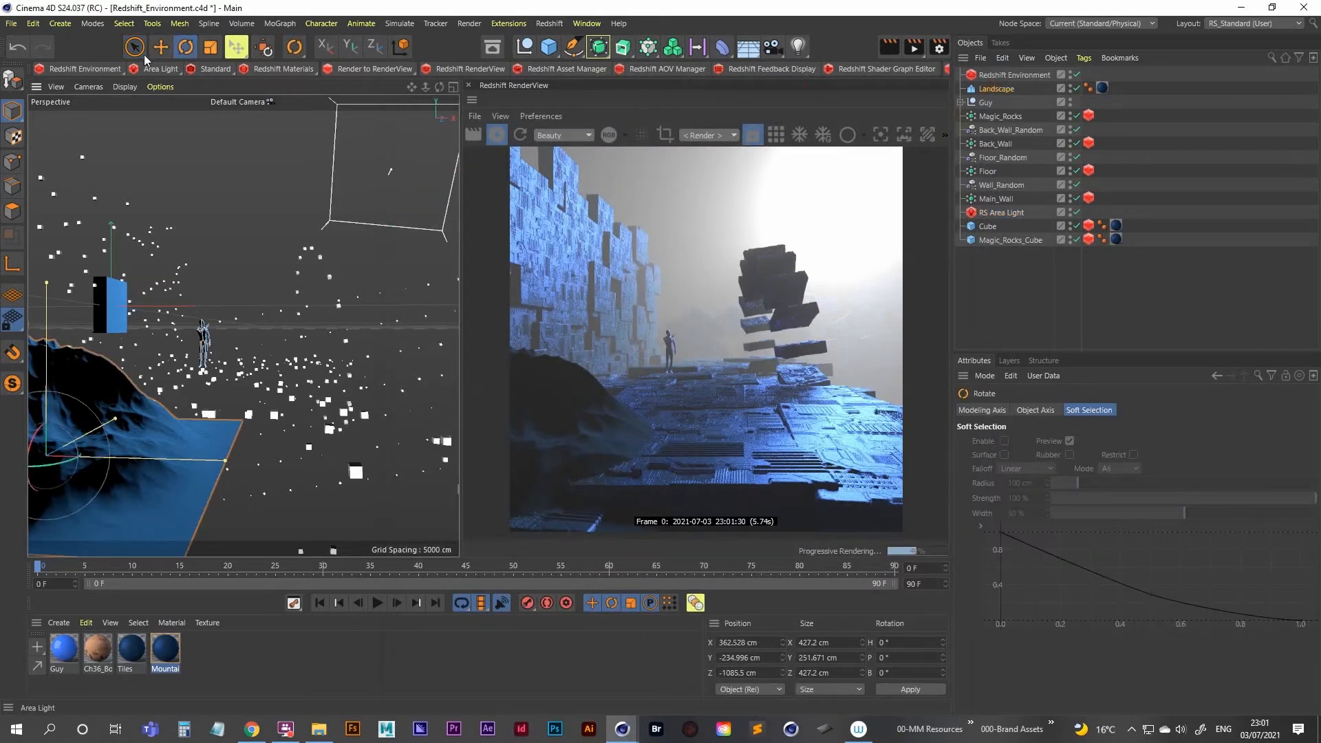
key(e)
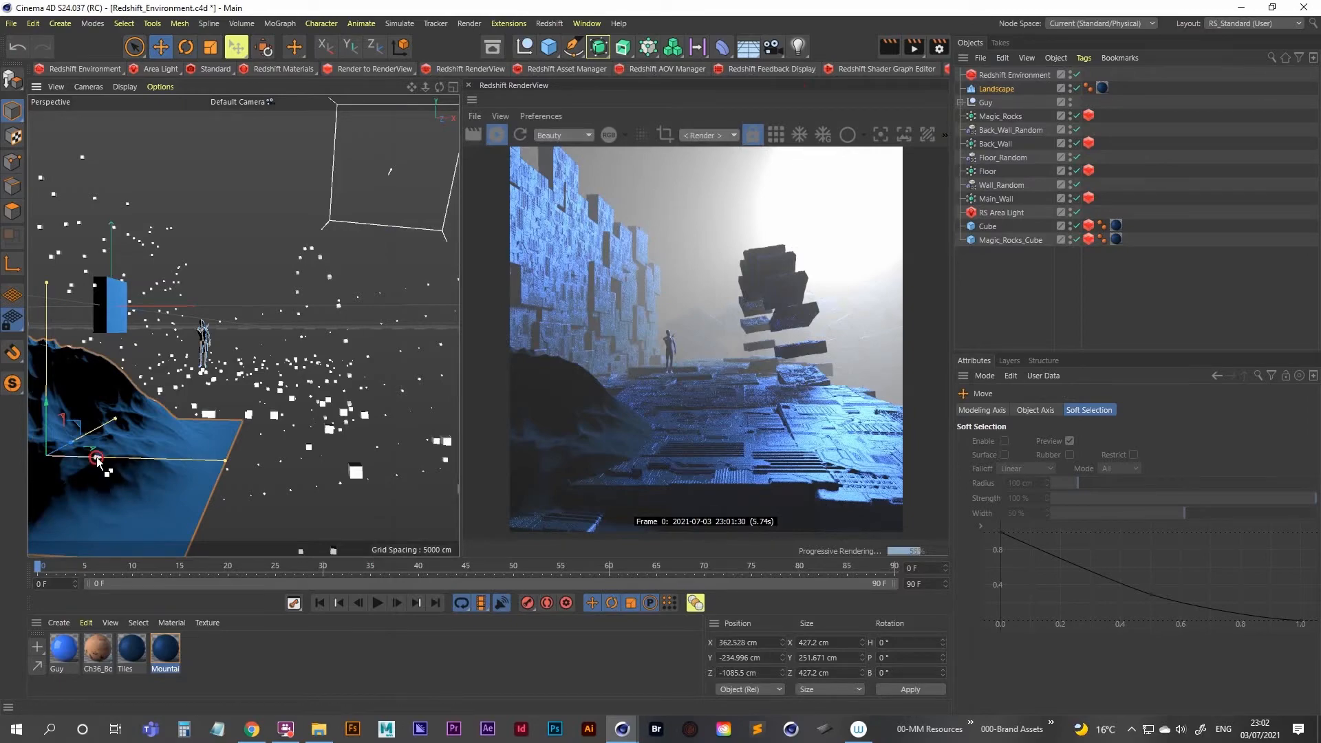
drag(99, 458, 385, 459)
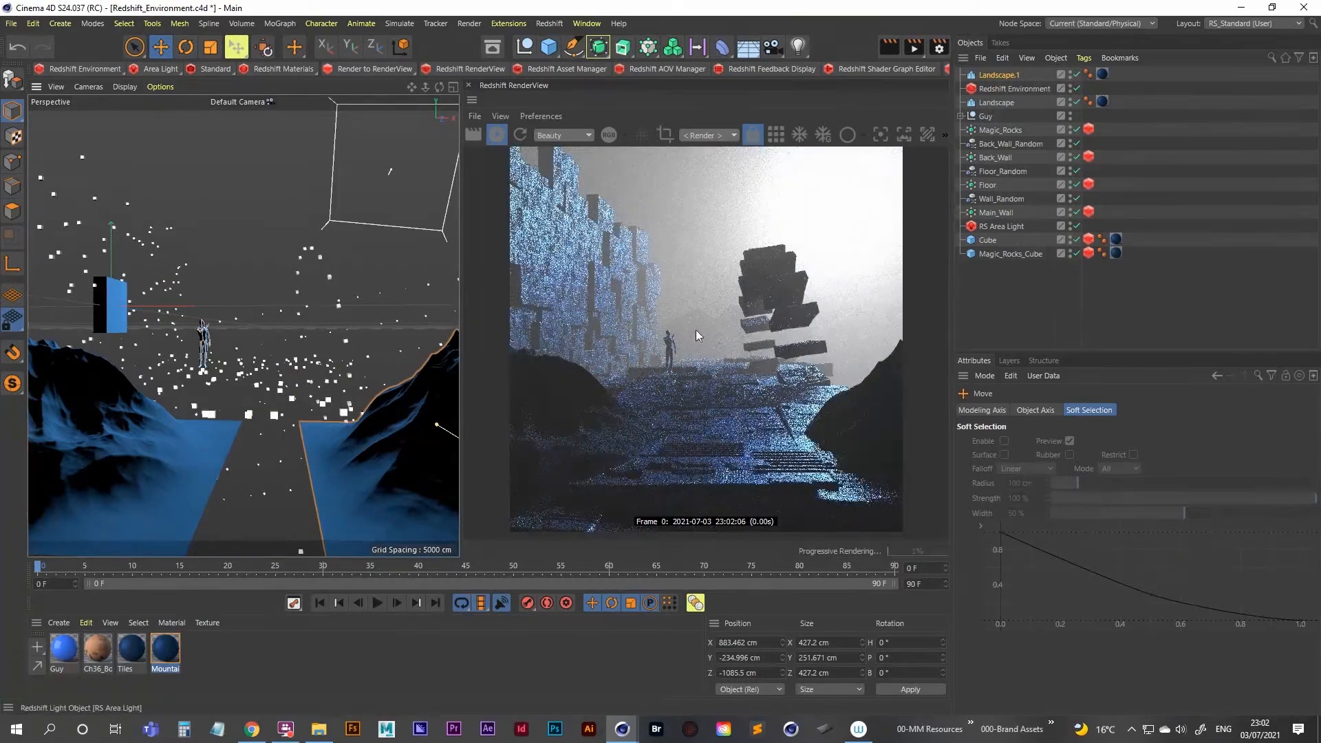
click(998, 77)
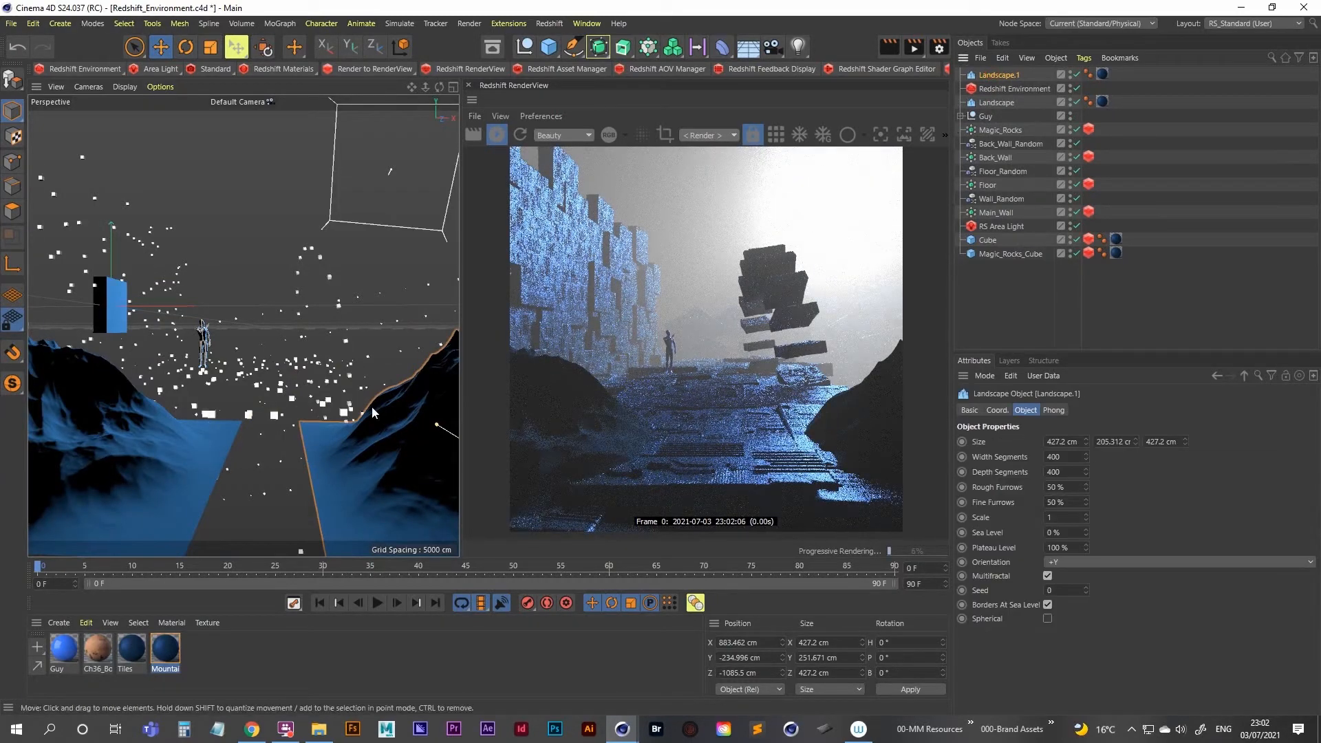
Set the seed of the copied Landscape to 1 so its shape differs from the first foreground mountain
key(space)
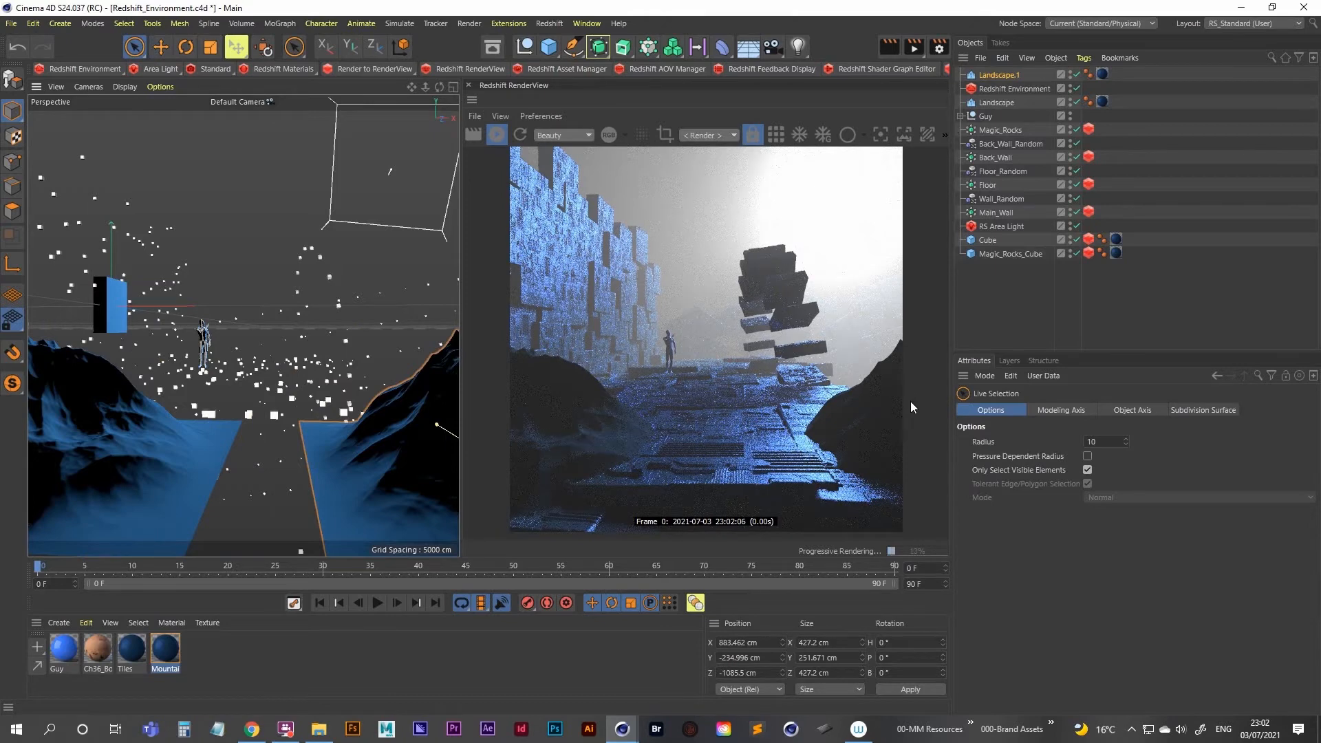
click(1004, 76)
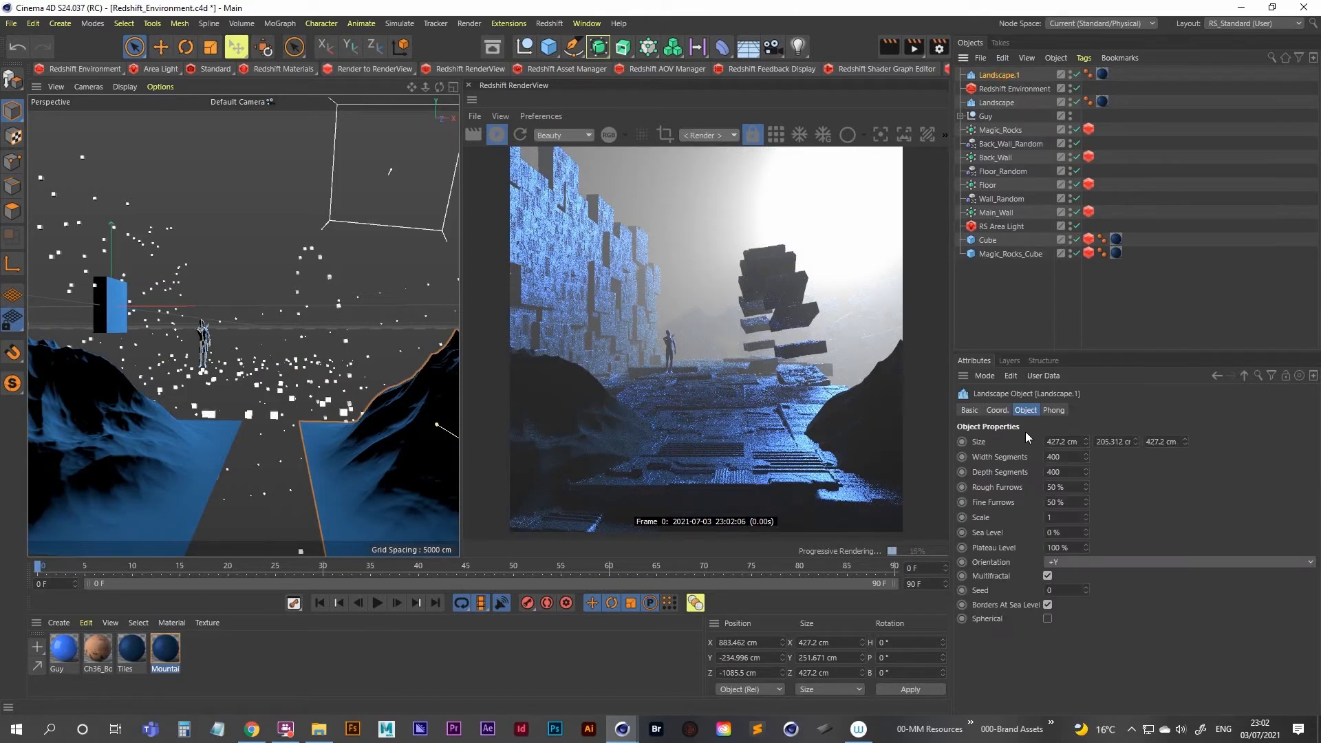
click(1085, 587)
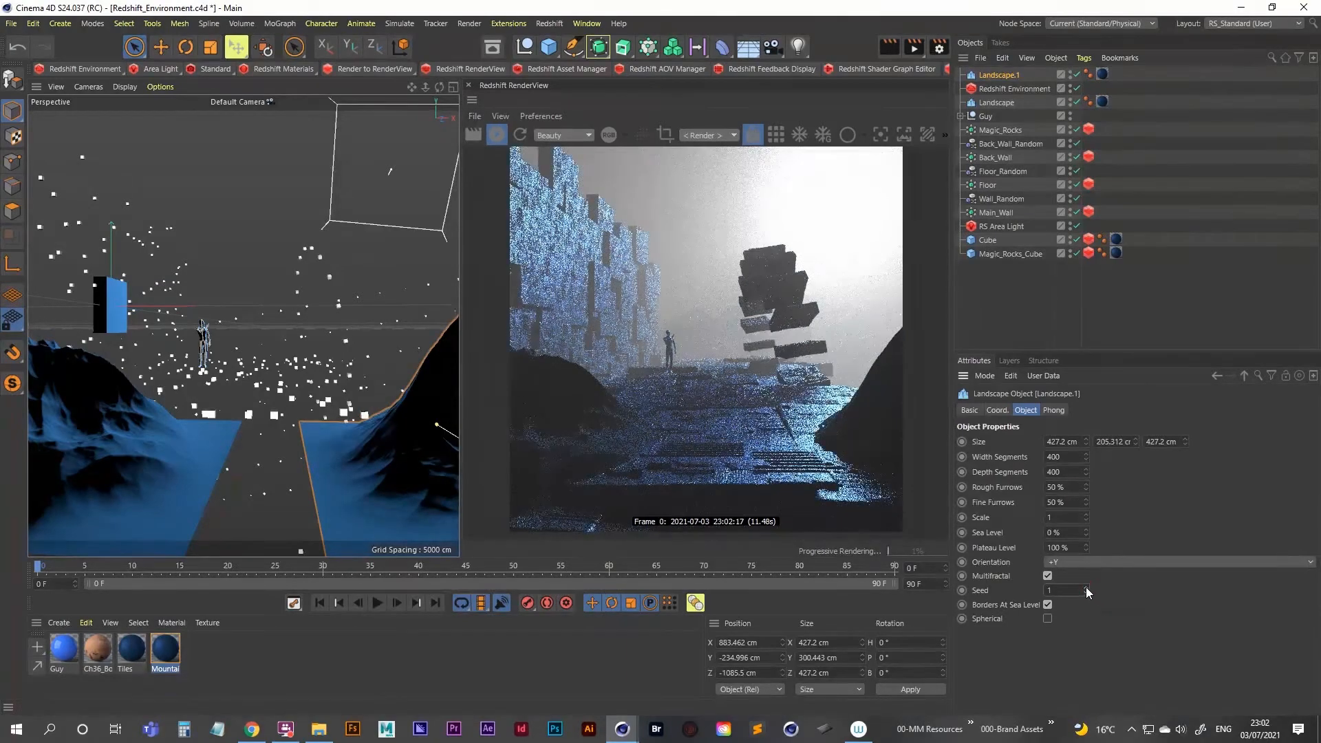
Move the copied Landscape along its X axis to about X 859 cm
click(161, 48)
key(space)
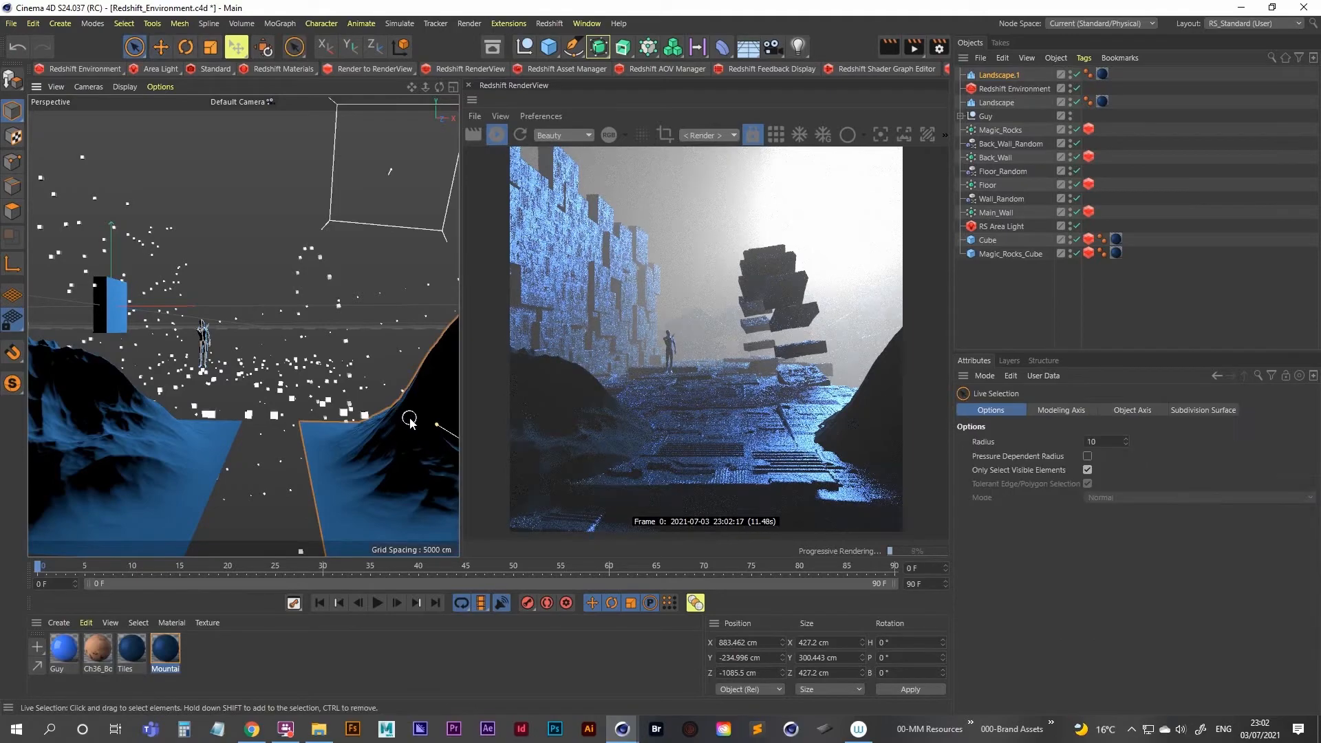
alt+middle_drag(410, 419, 356, 420)
drag(445, 470, 424, 475)
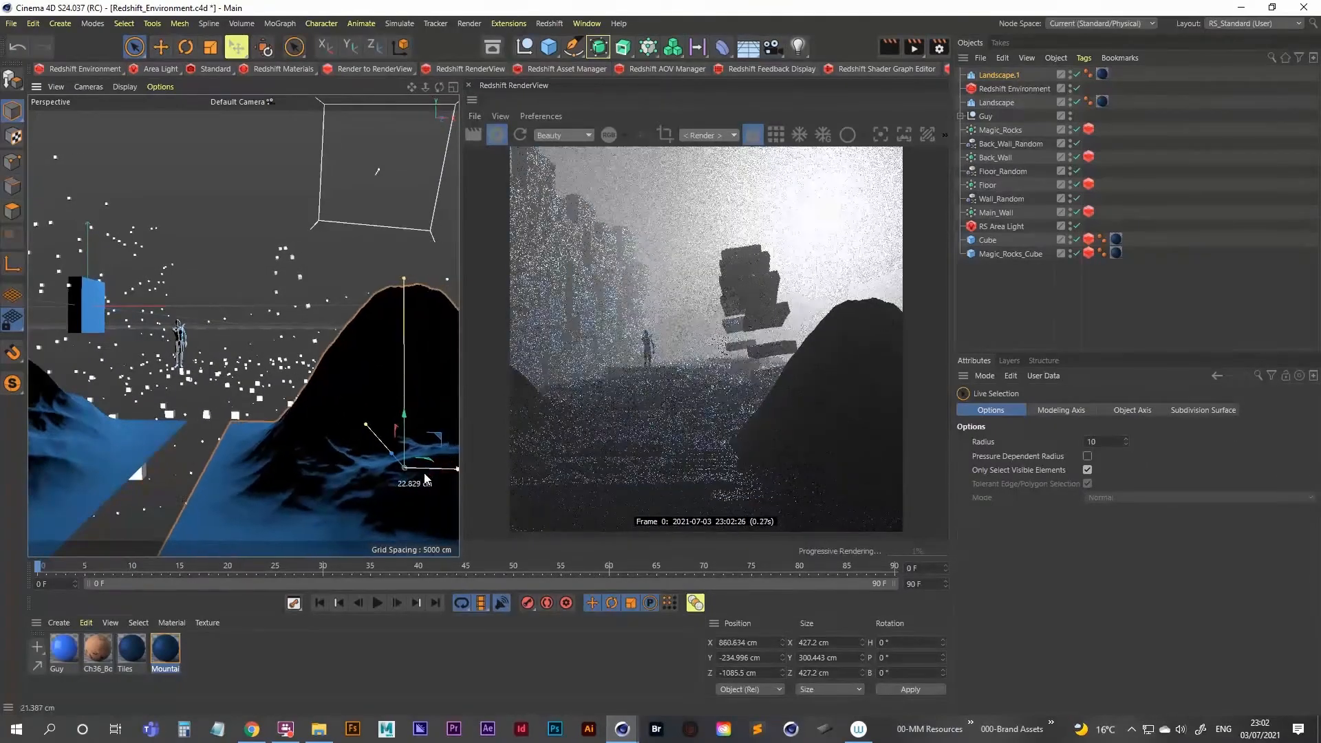
alt+middle_drag(254, 434, 319, 437)
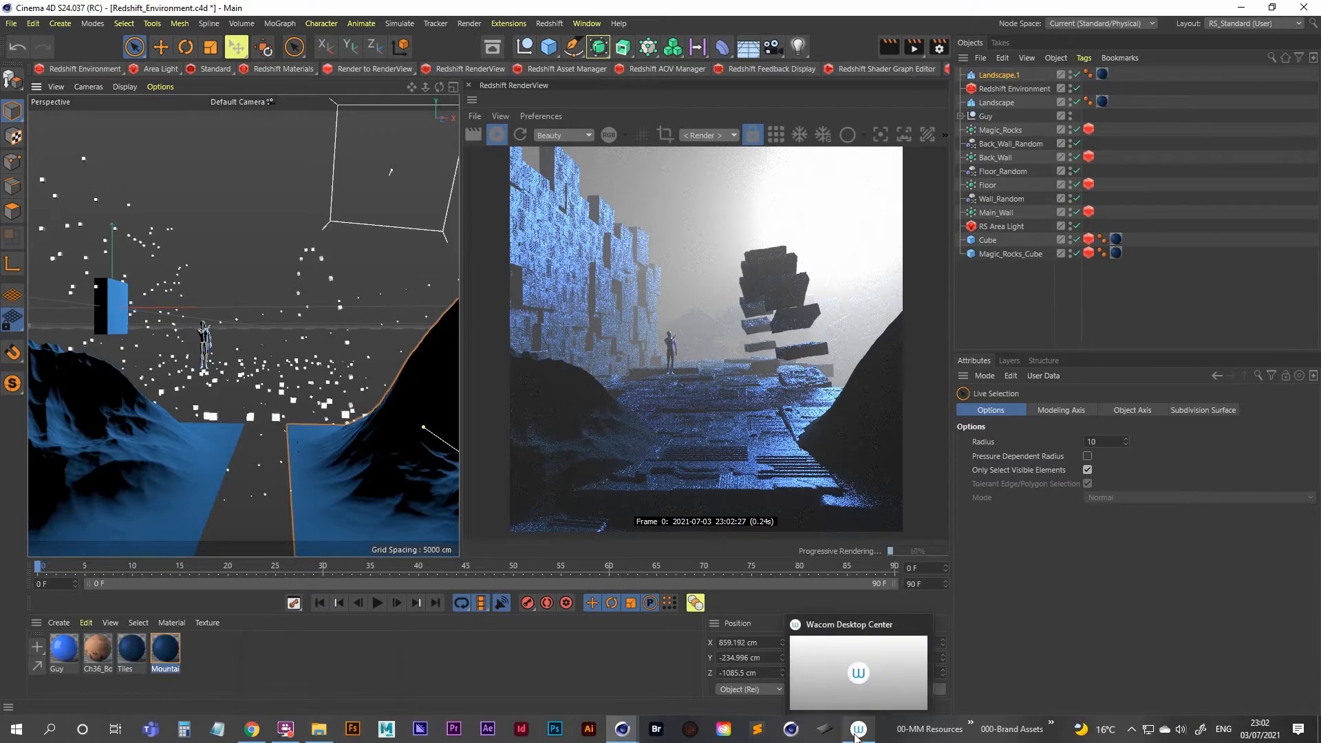
Open ref-01 from the 23_Redshift_Environment folder and study the sketch's circle, rock ring and foreground mountains
mouse_move(337, 735)
click(342, 674)
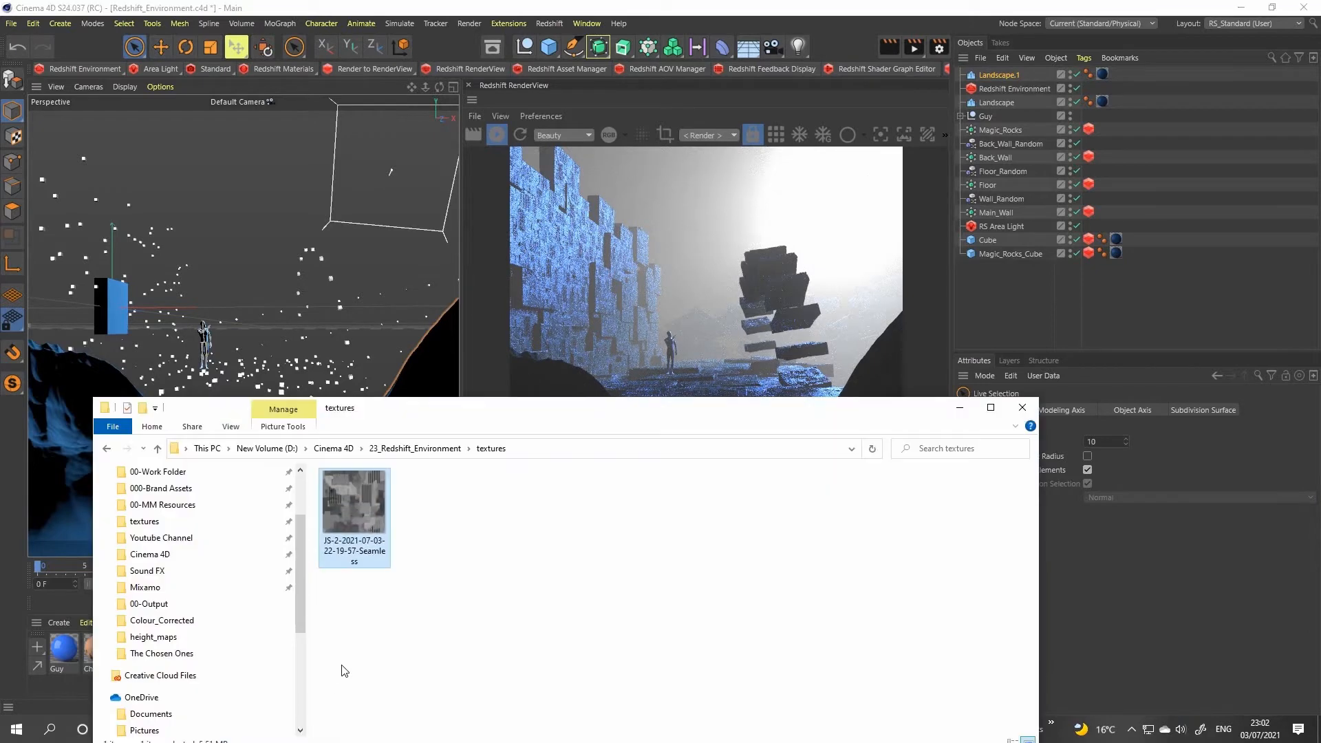
click(423, 449)
drag(481, 407, 487, 189)
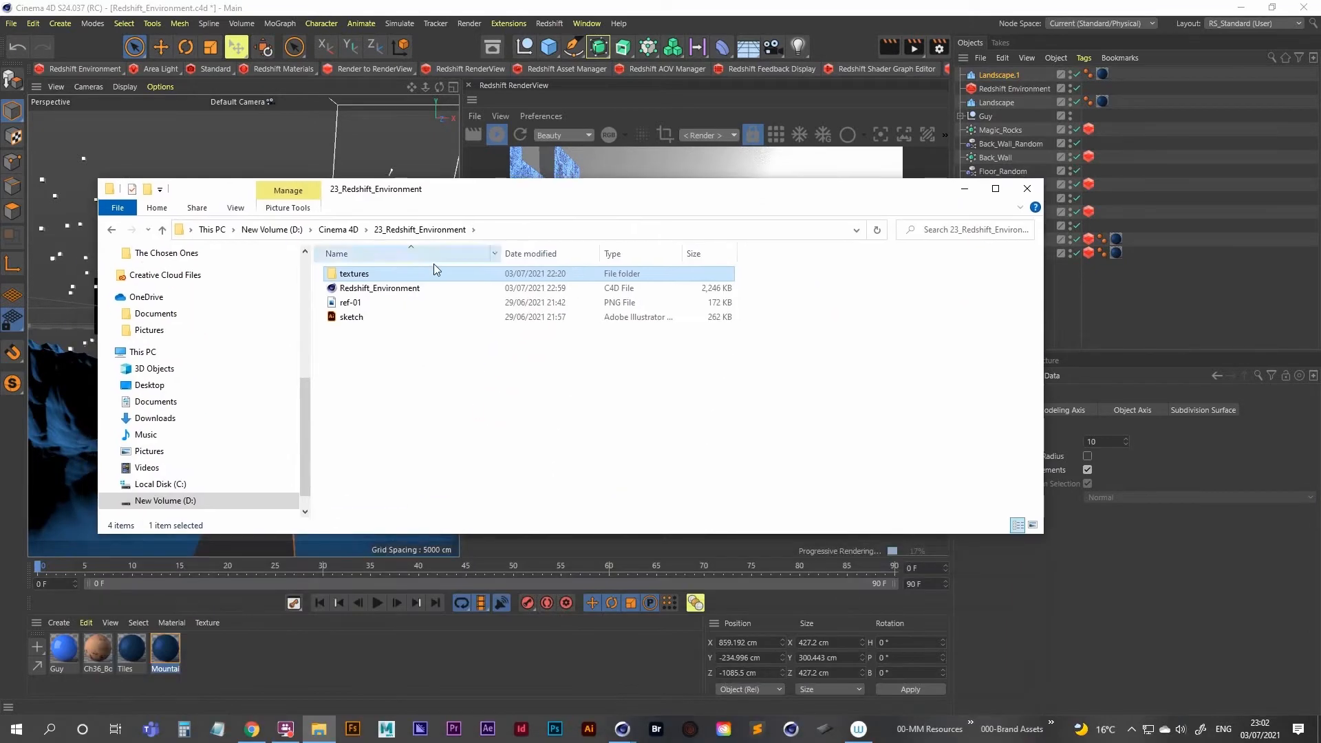
double_click(352, 303)
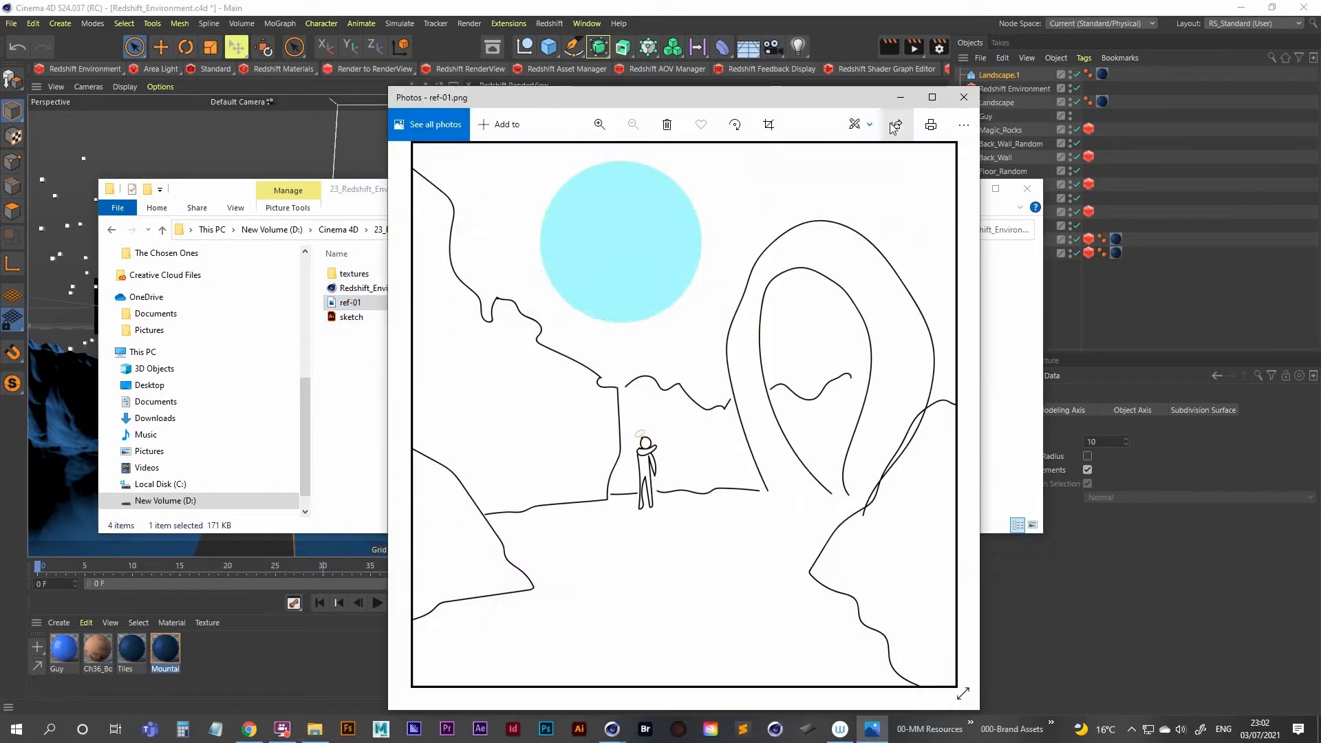
click(206, 191)
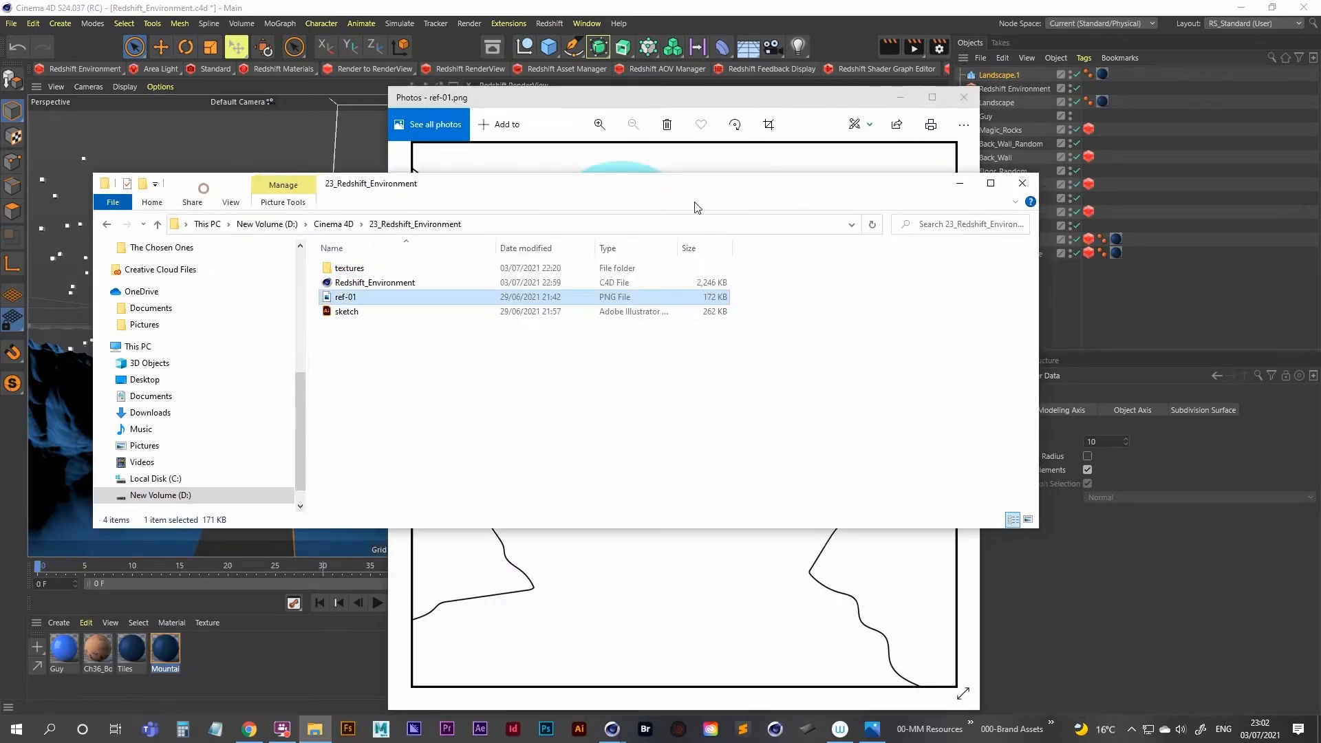
click(956, 186)
drag(778, 100, 808, 85)
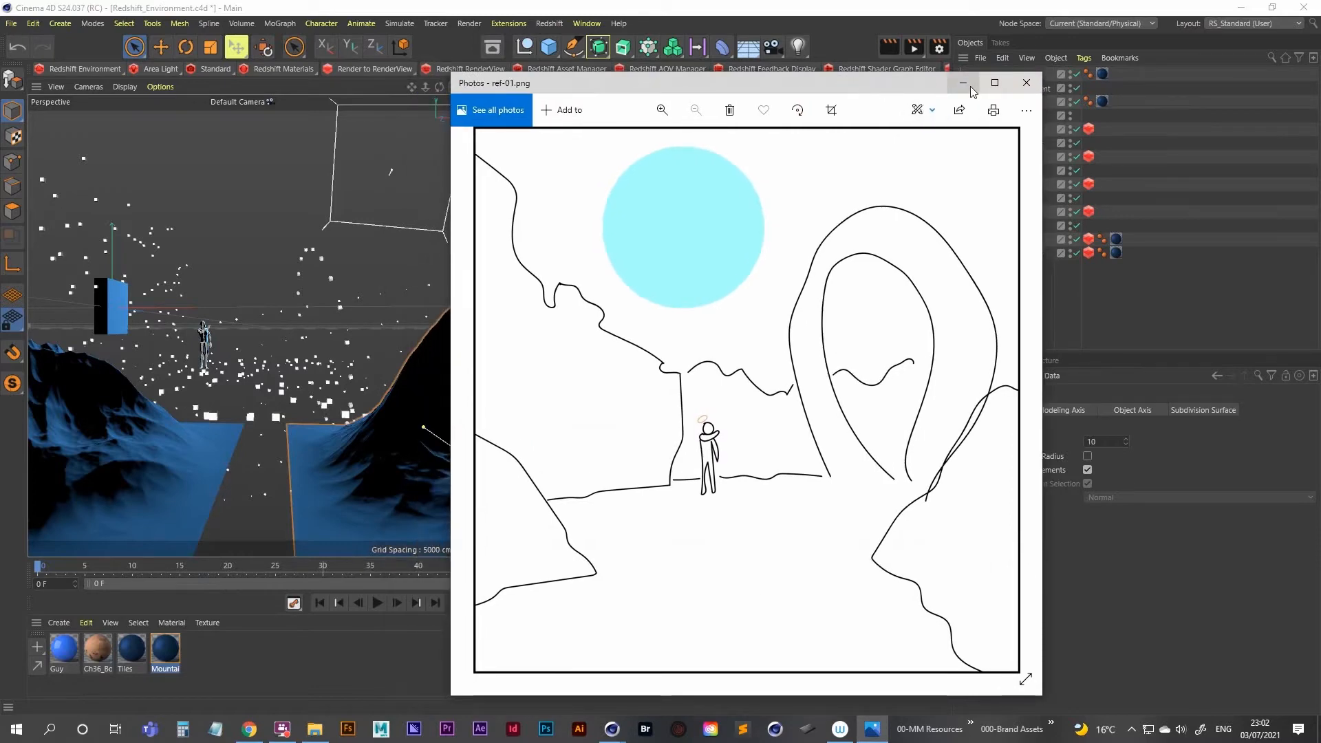
click(964, 81)
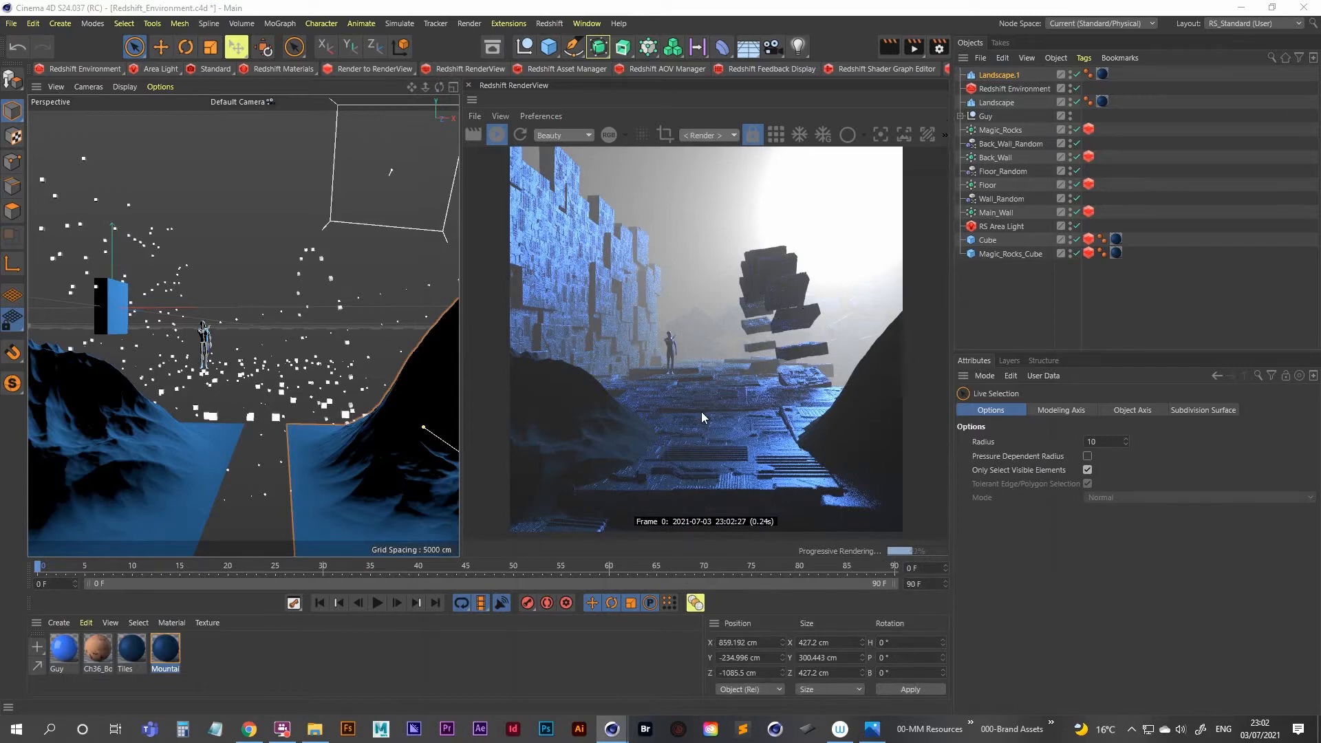
Add a sphere, shift it along X to about 392 cm and scale it up to about 519 cm across
click(548, 46)
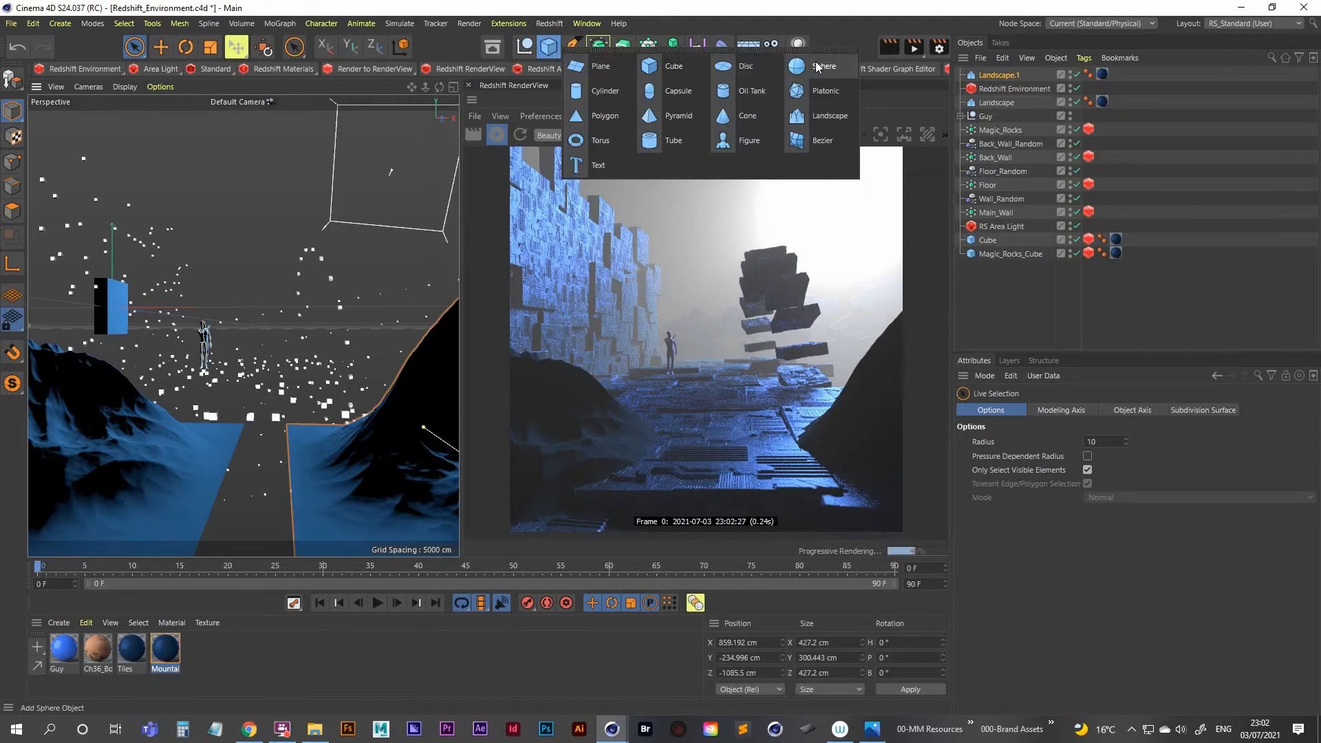
click(815, 64)
drag(165, 313, 267, 307)
click(219, 48)
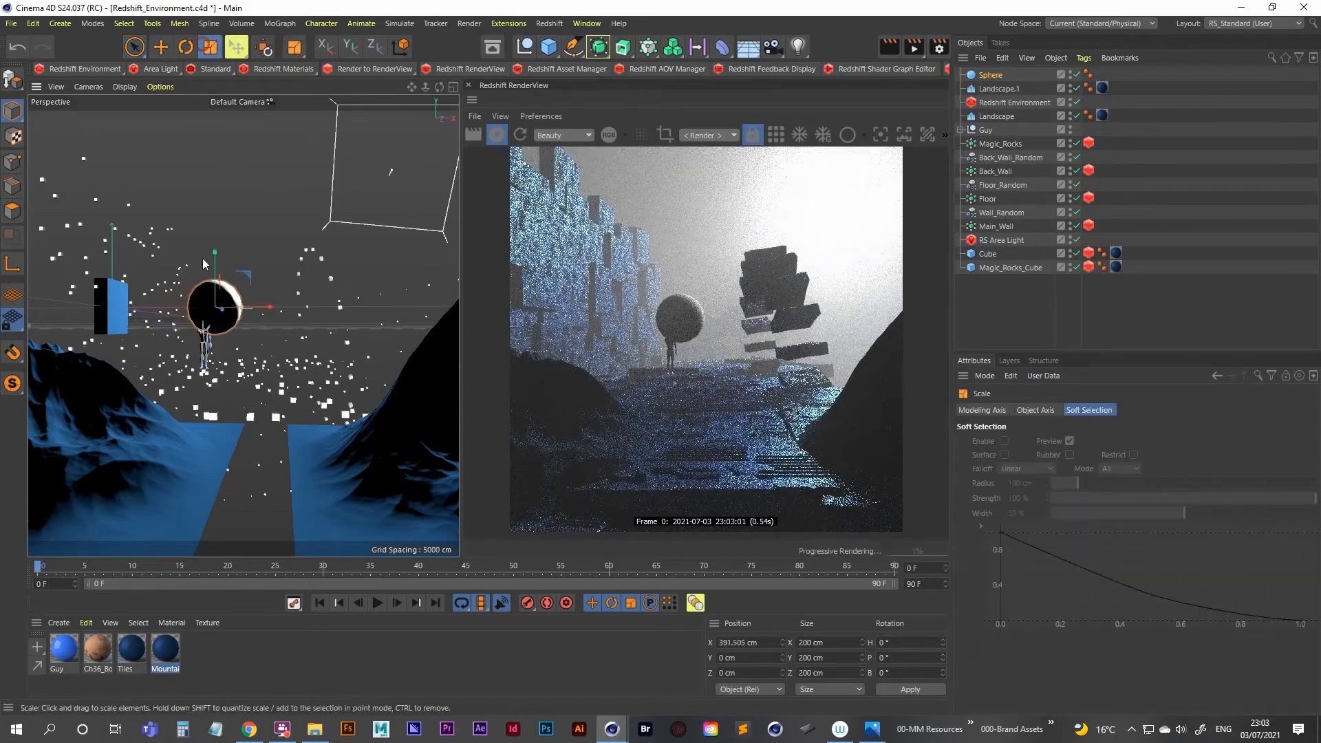
drag(330, 172, 948, 149)
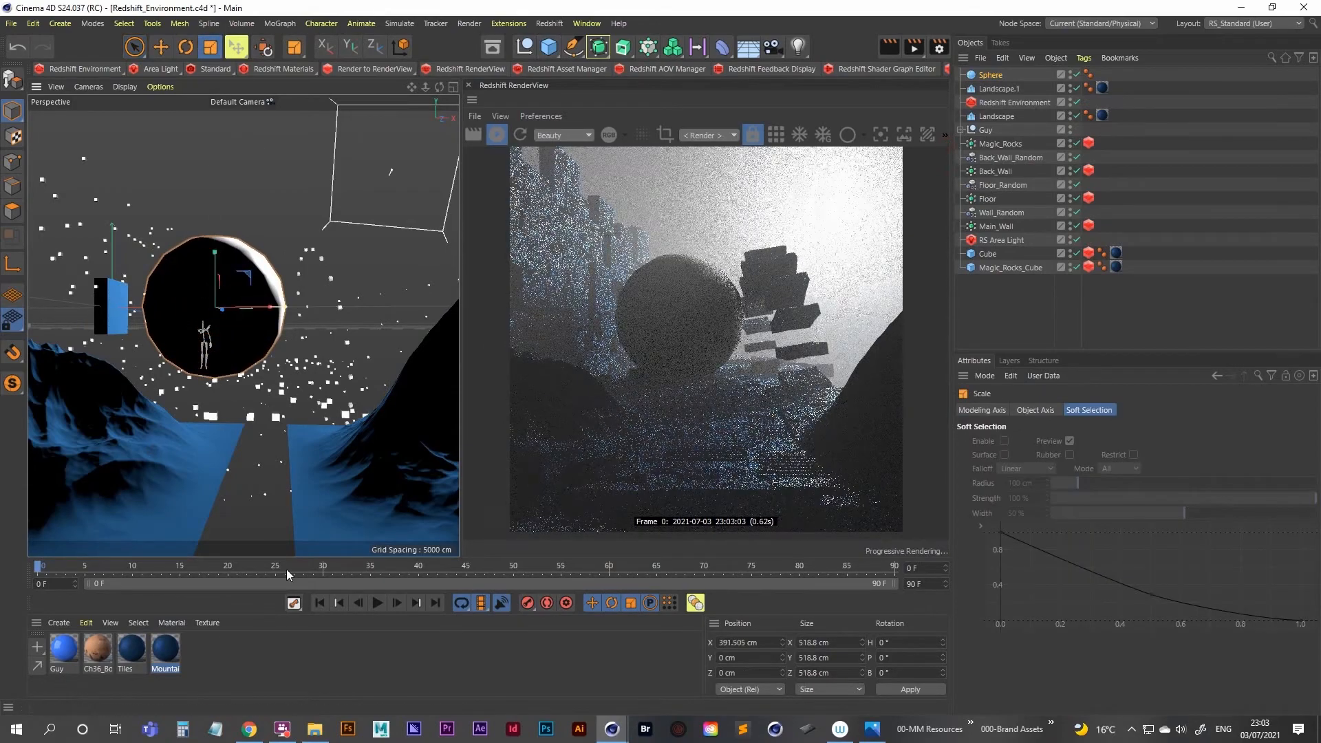
Apply the Mountain material to the sphere and set its segments to 60
drag(165, 659, 650, 316)
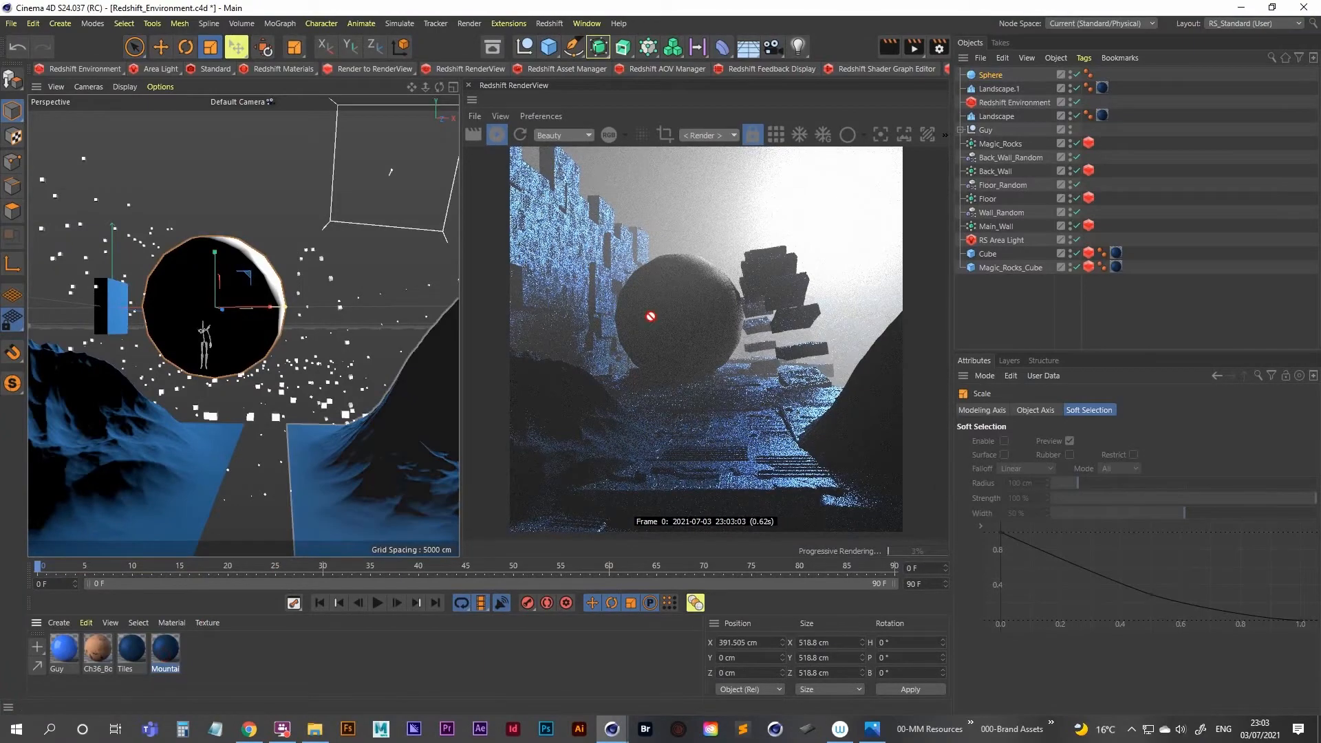
drag(989, 76, 990, 75)
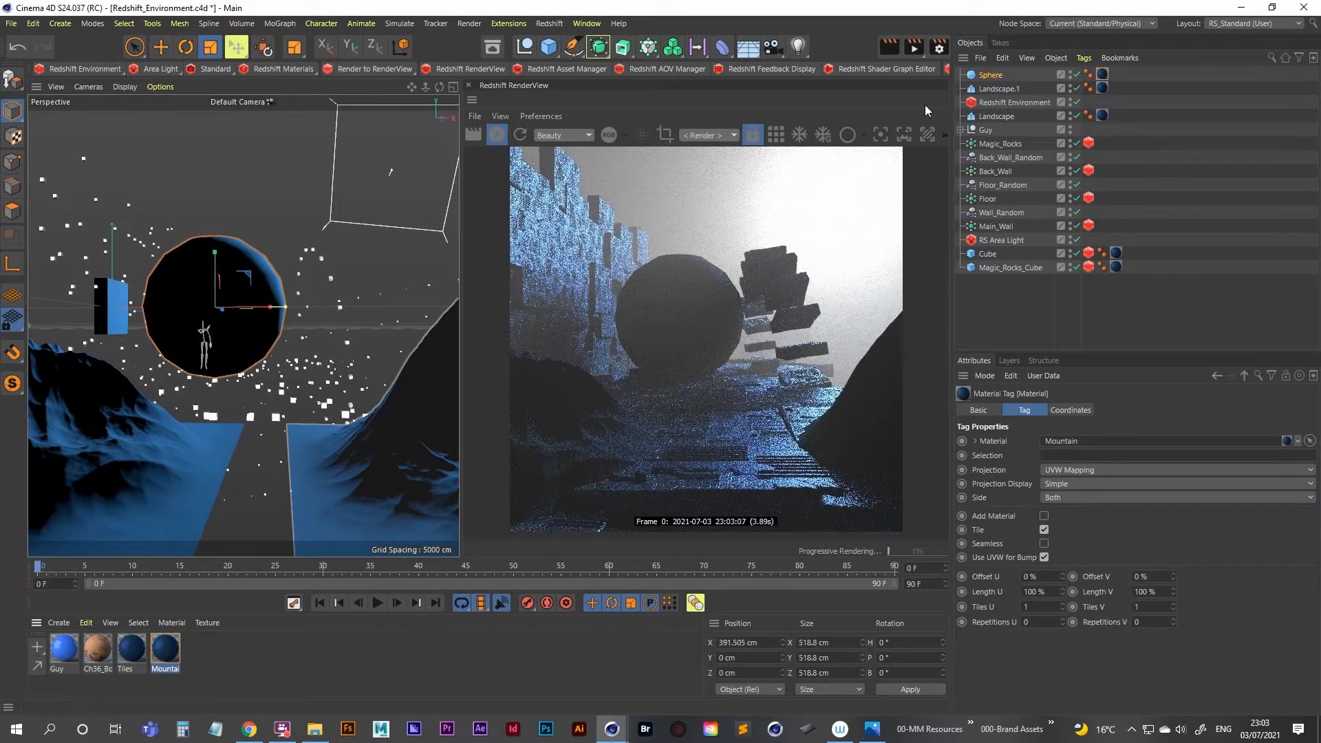
click(990, 75)
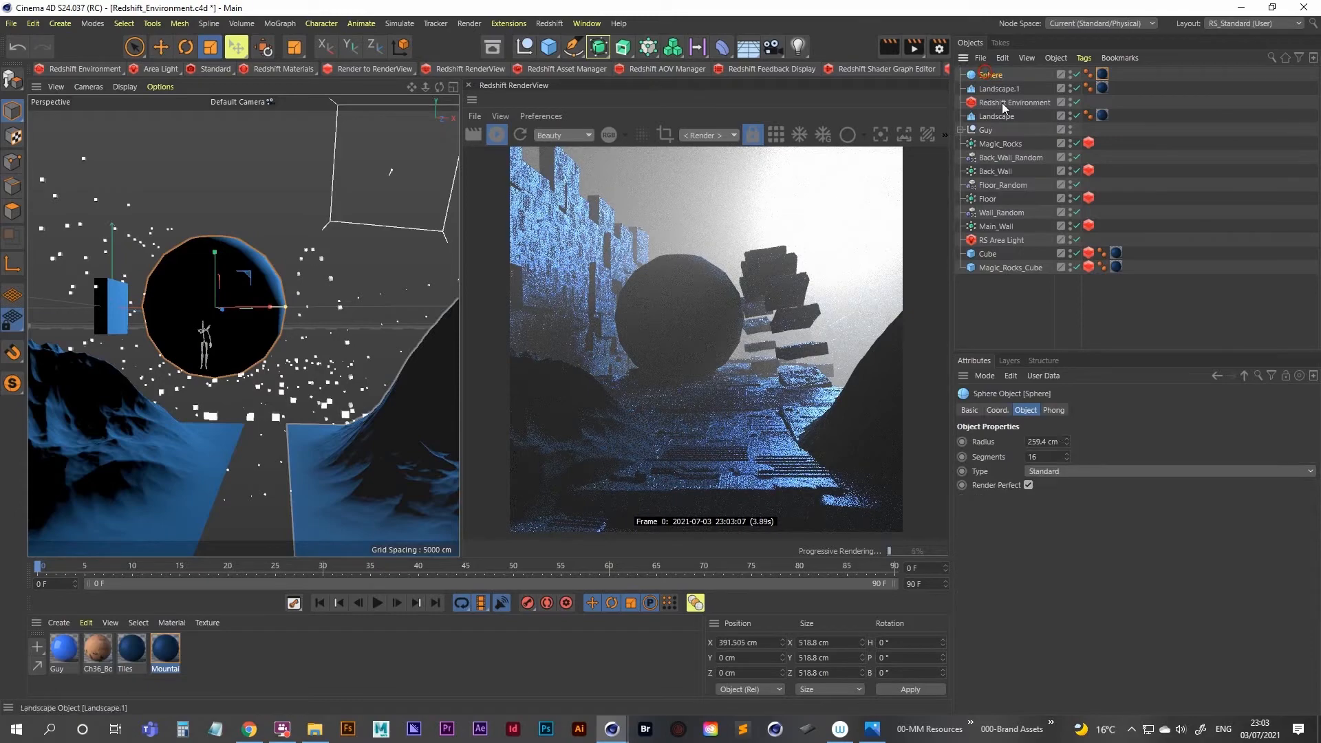
double_click(1047, 455)
text(60)
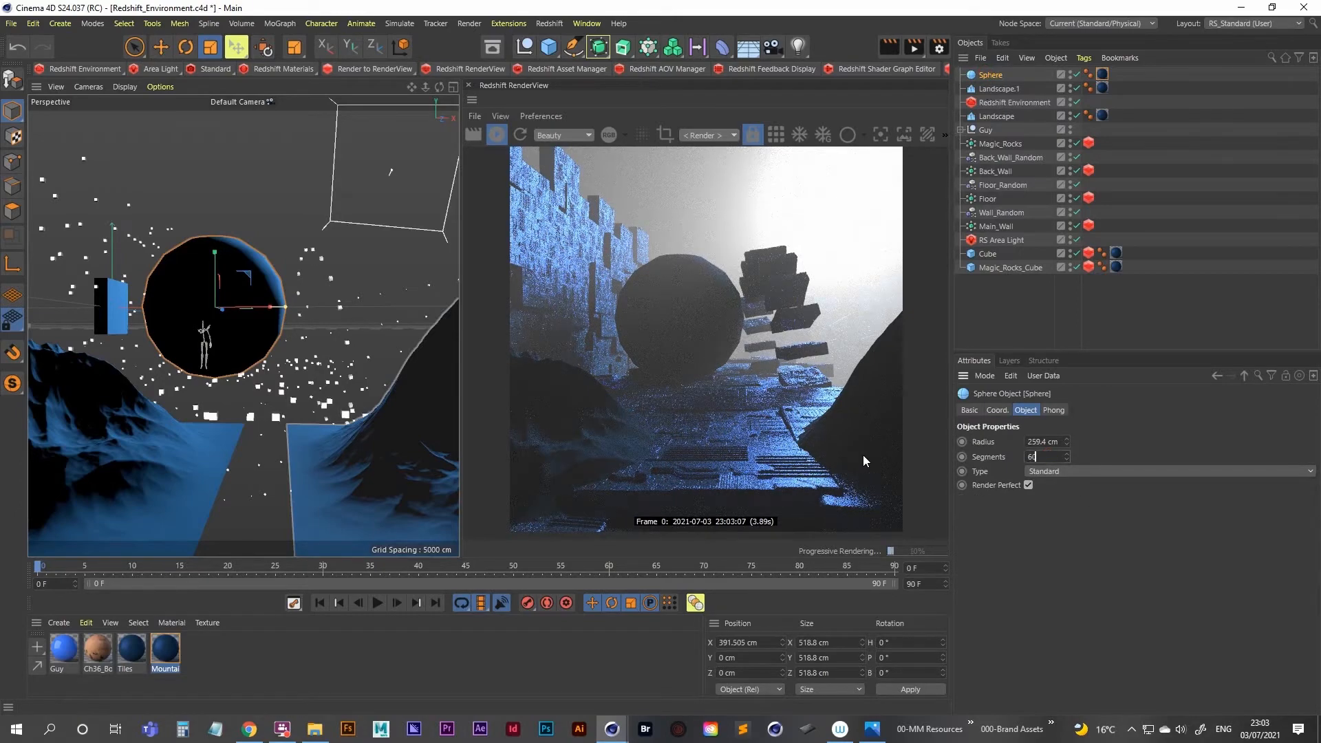
key(Return)
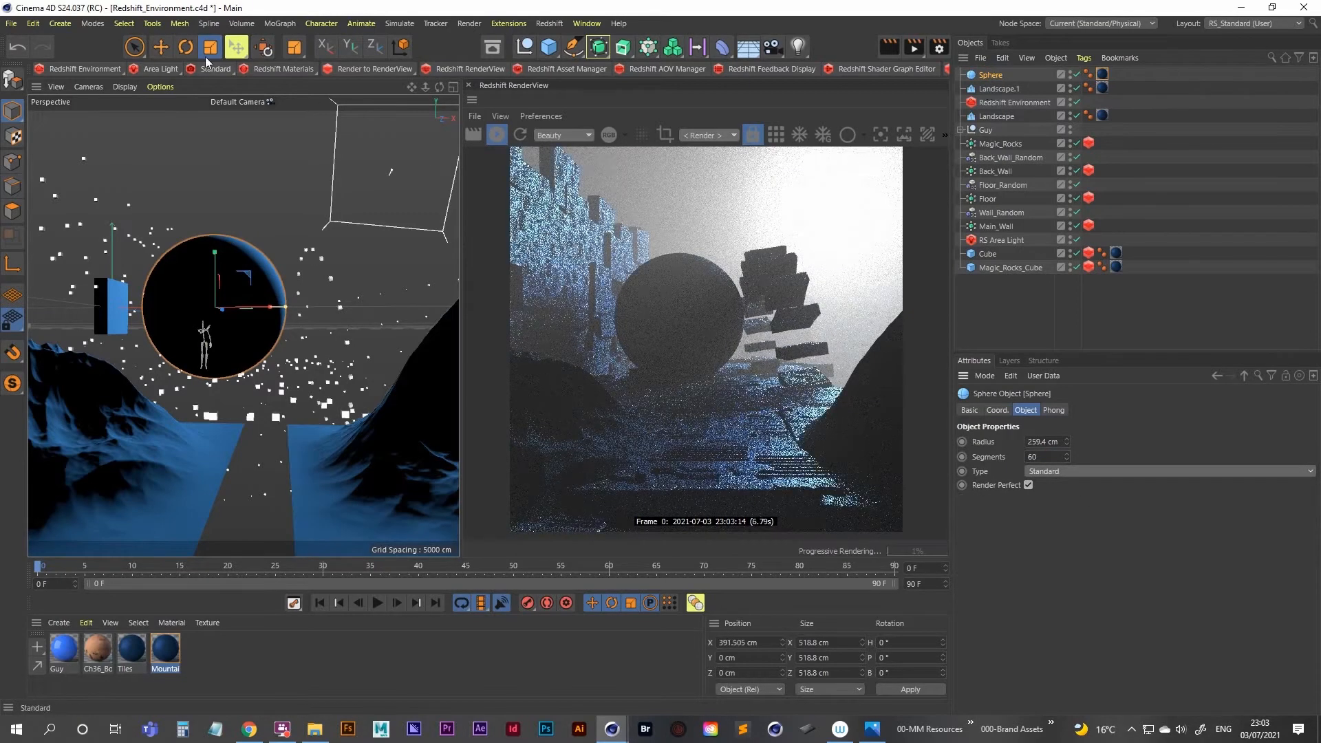
Enlarge the sphere to about 896 cm and move it behind the scene to about X 6, Z 2050 cm
drag(263, 129, 592, 303)
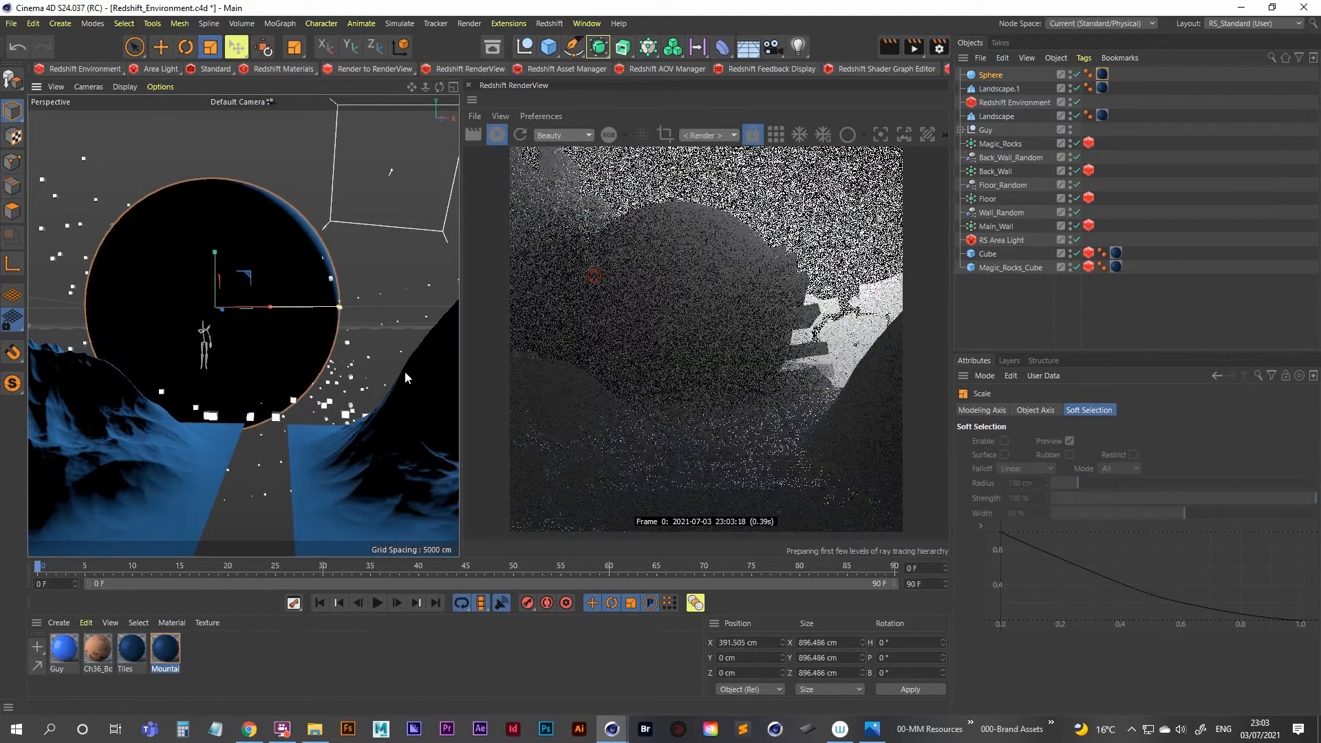
key(space)
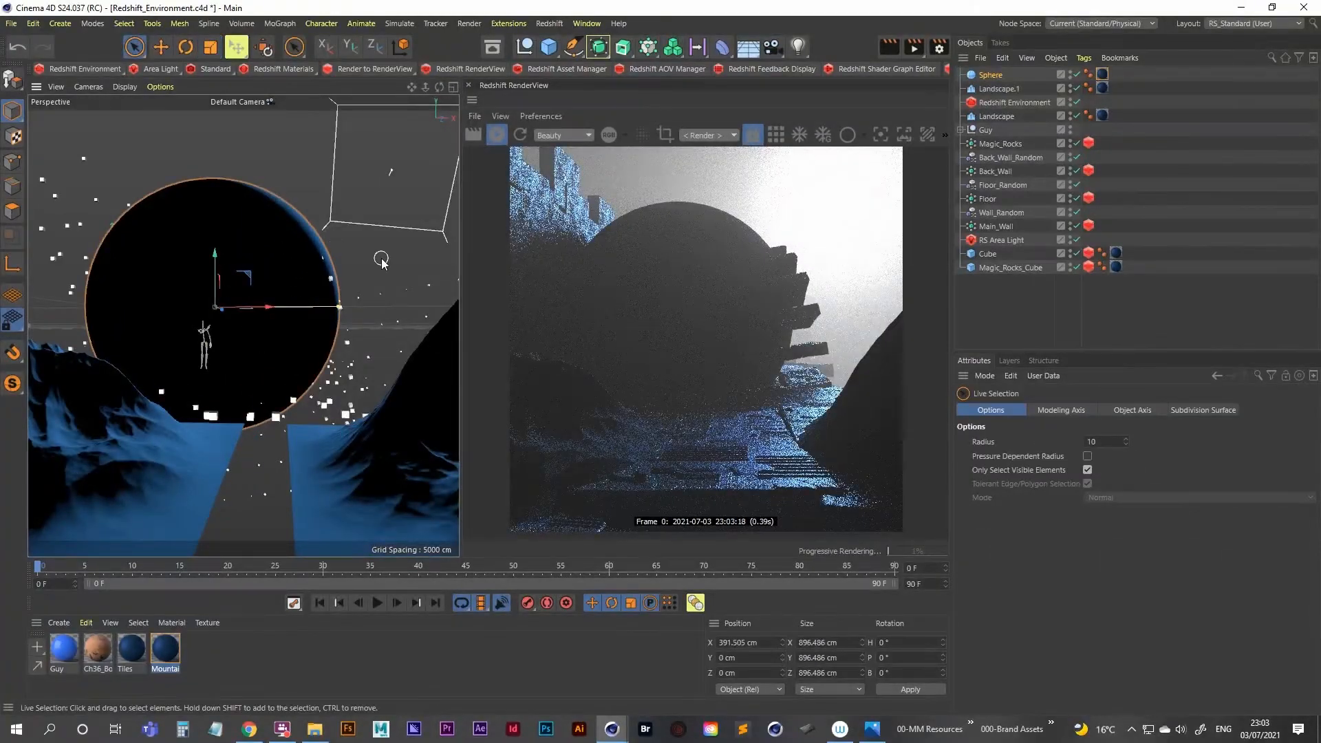
middle_click(379, 255)
middle_click(383, 215)
scroll(353, 242, down, 3)
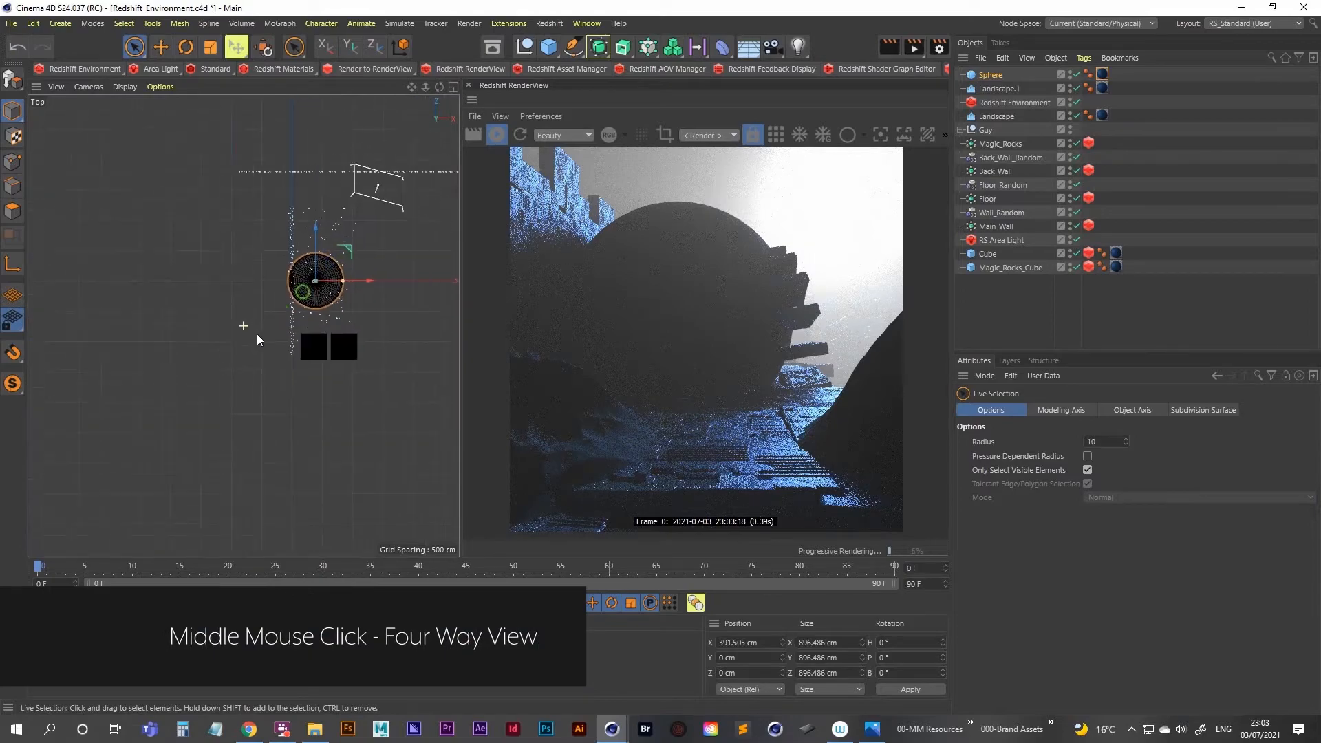
drag(260, 309, 272, 179)
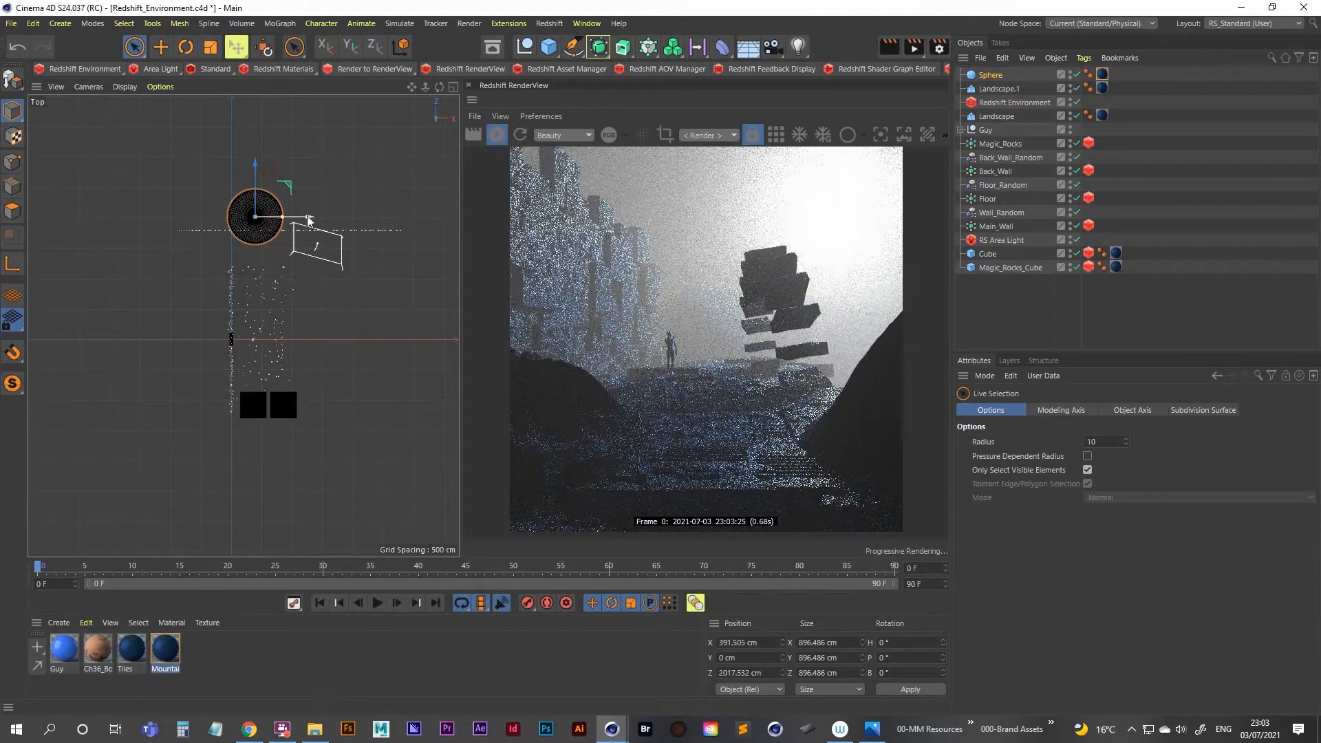
drag(308, 219, 285, 219)
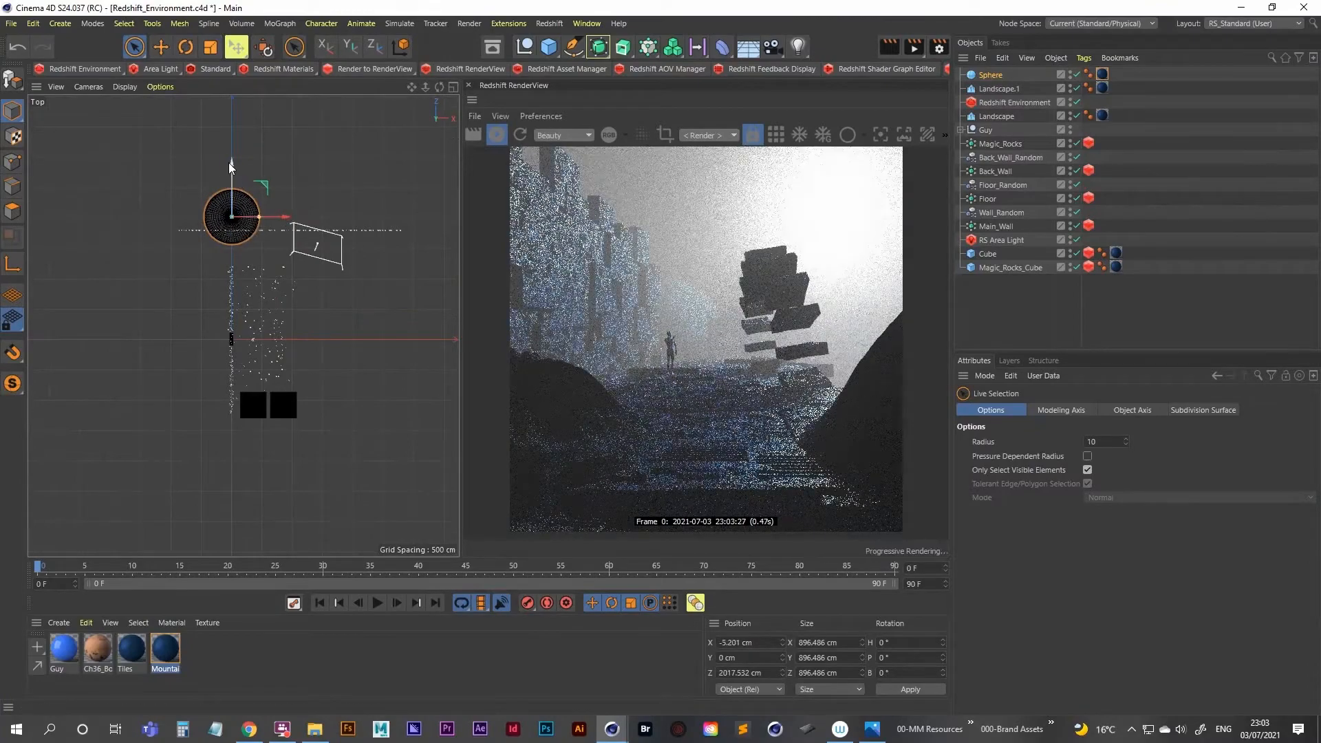
mouse_move(230, 167)
mouse_down()
mouse_move(229, 200)
mouse_move(235, 166)
mouse_up()
Raise the sphere into the sky to about Y 1181 cm and shift it to about X 124 cm
middle_click(262, 249)
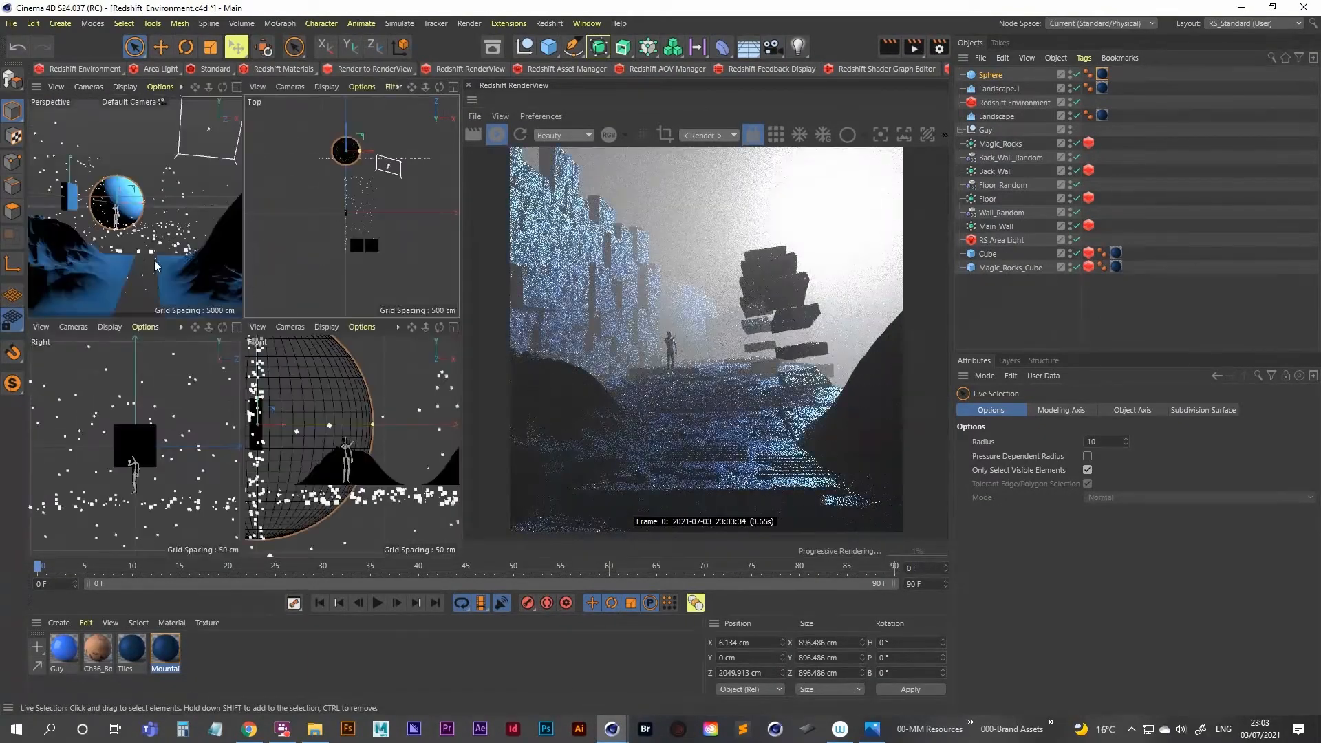
middle_click(123, 236)
drag(209, 266, 210, 130)
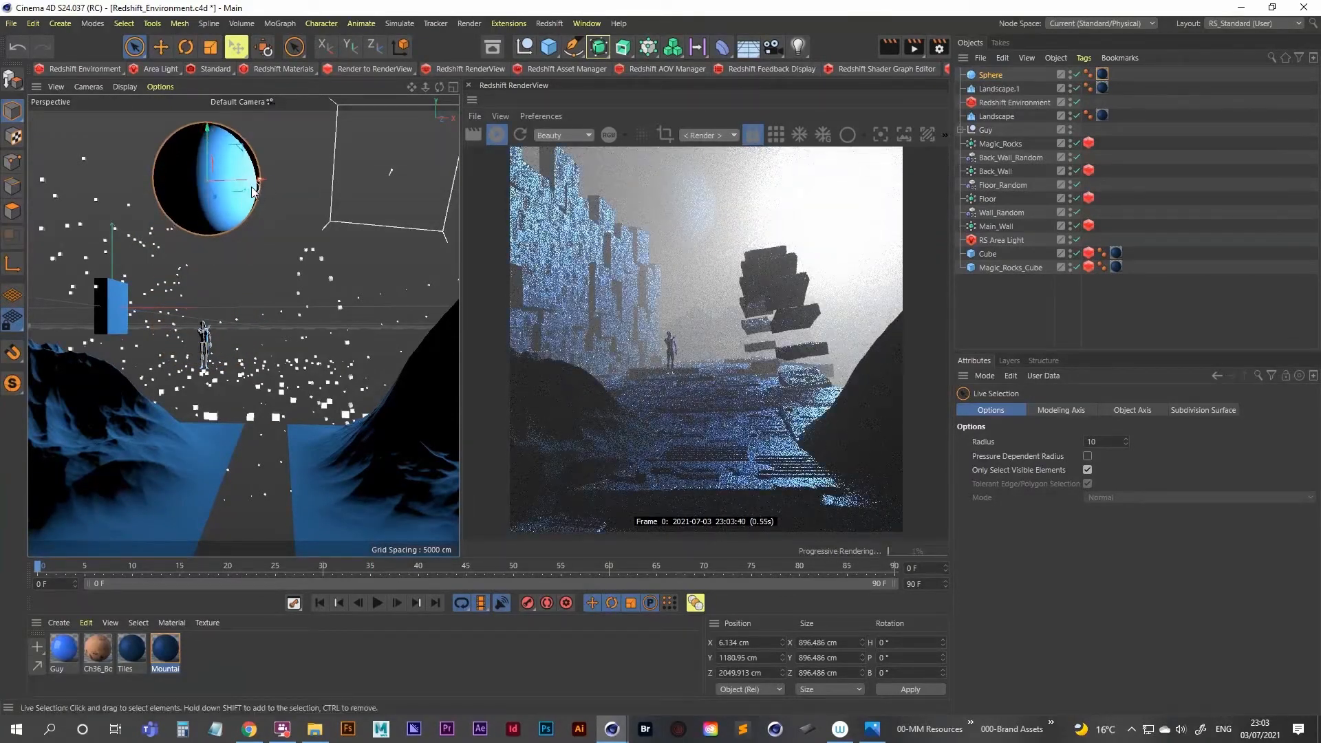
drag(239, 184, 267, 181)
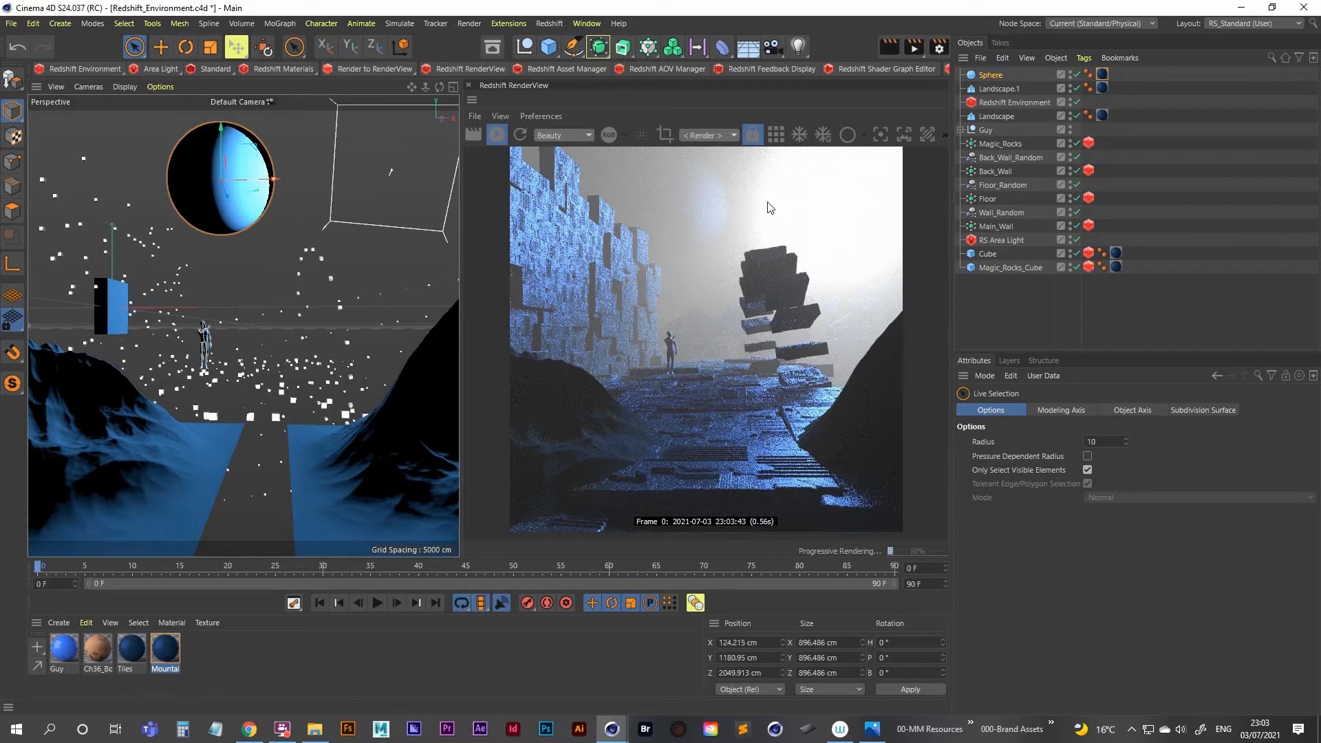
Try moving the RS Area Light back behind the sphere to about X 1862, Y 1795, Z 2668 cm
middle_click(355, 265)
middle_click(355, 264)
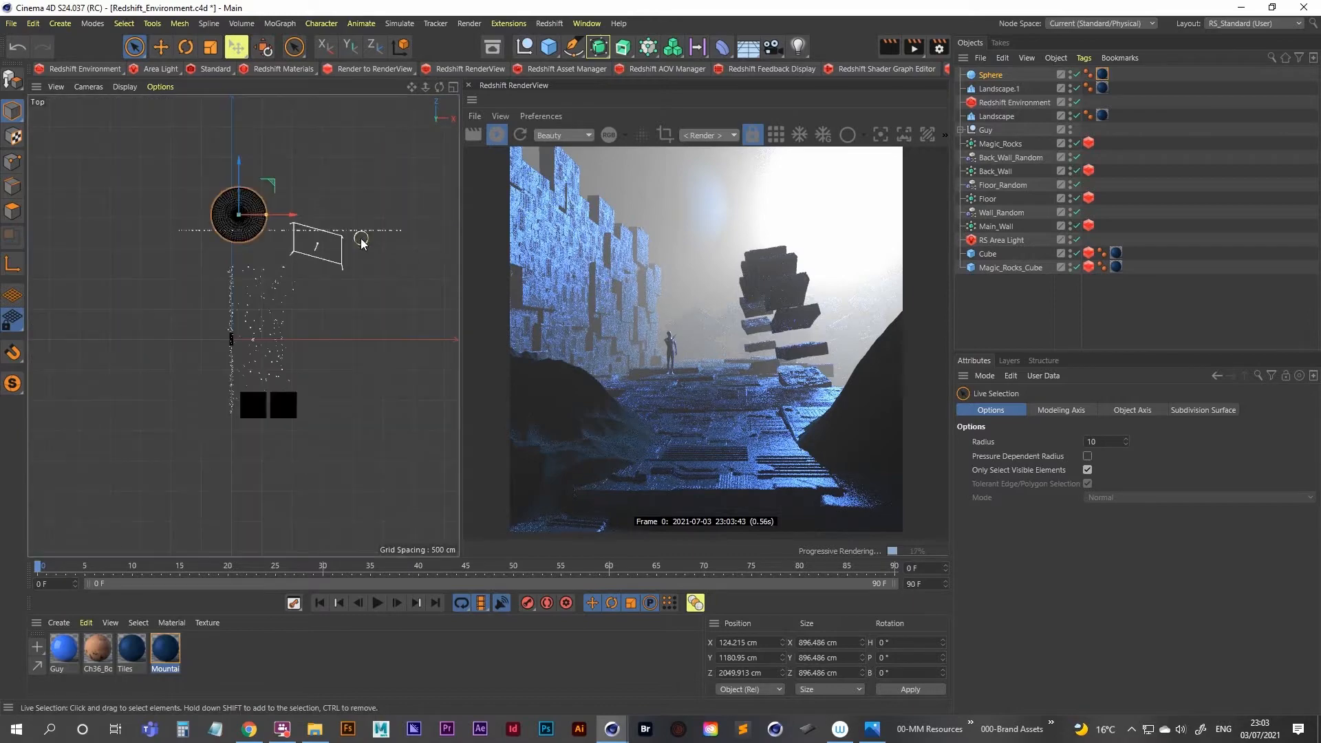
click(1001, 240)
mouse_move(307, 282)
mouse_down()
mouse_move(330, 243)
mouse_move(303, 261)
mouse_up()
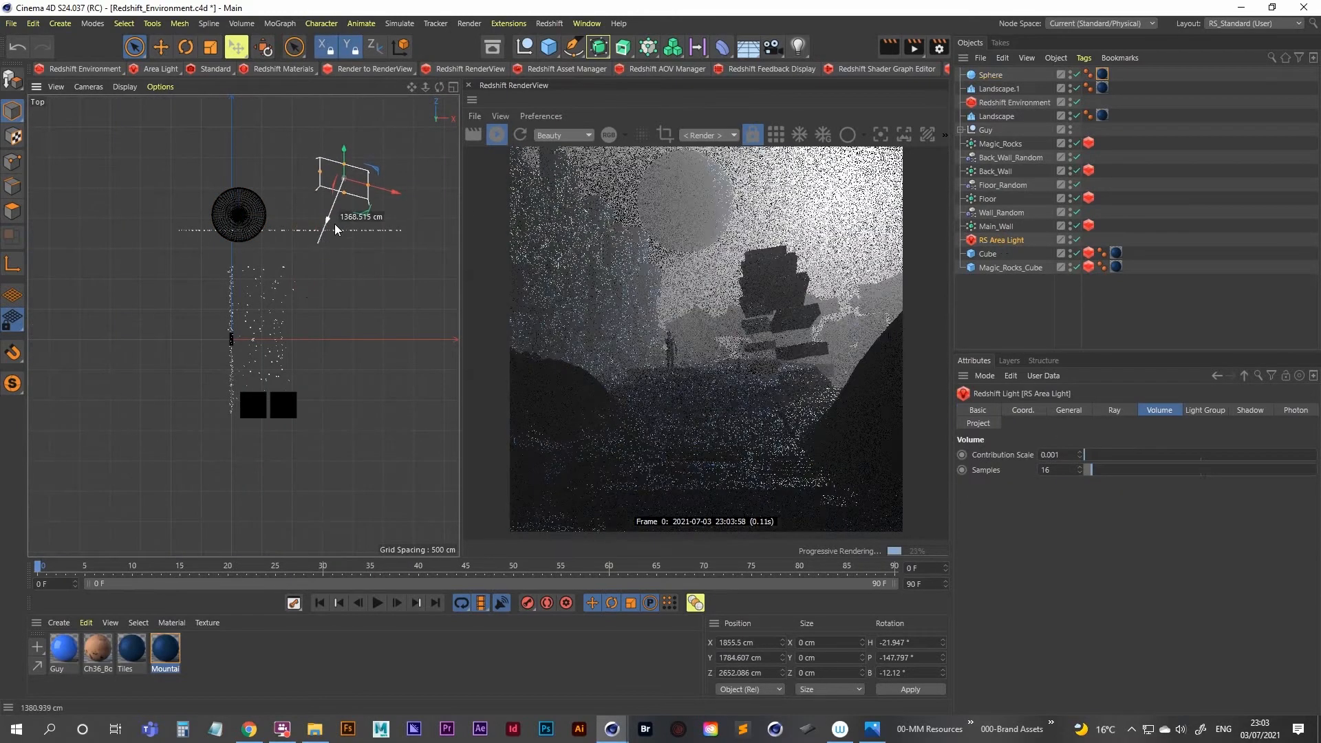
middle_click(268, 286)
key(F1)
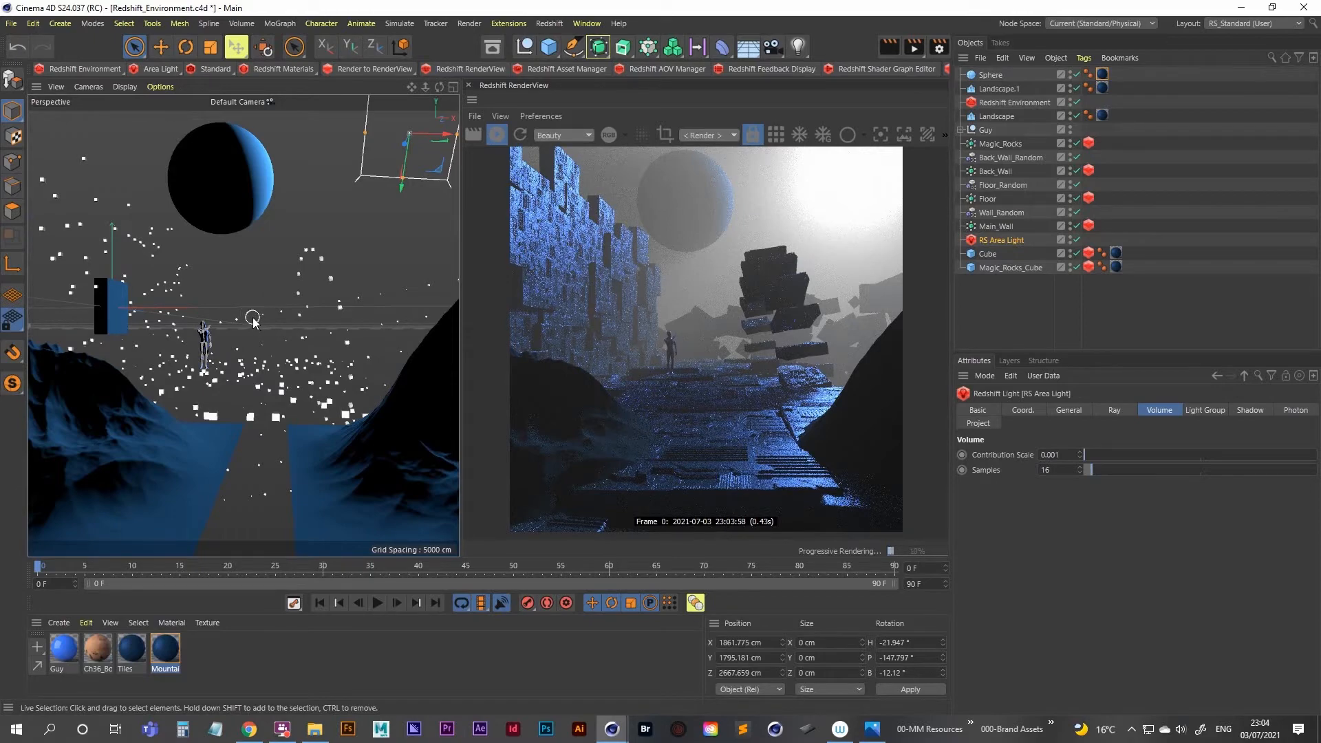
key(ctrl+z)
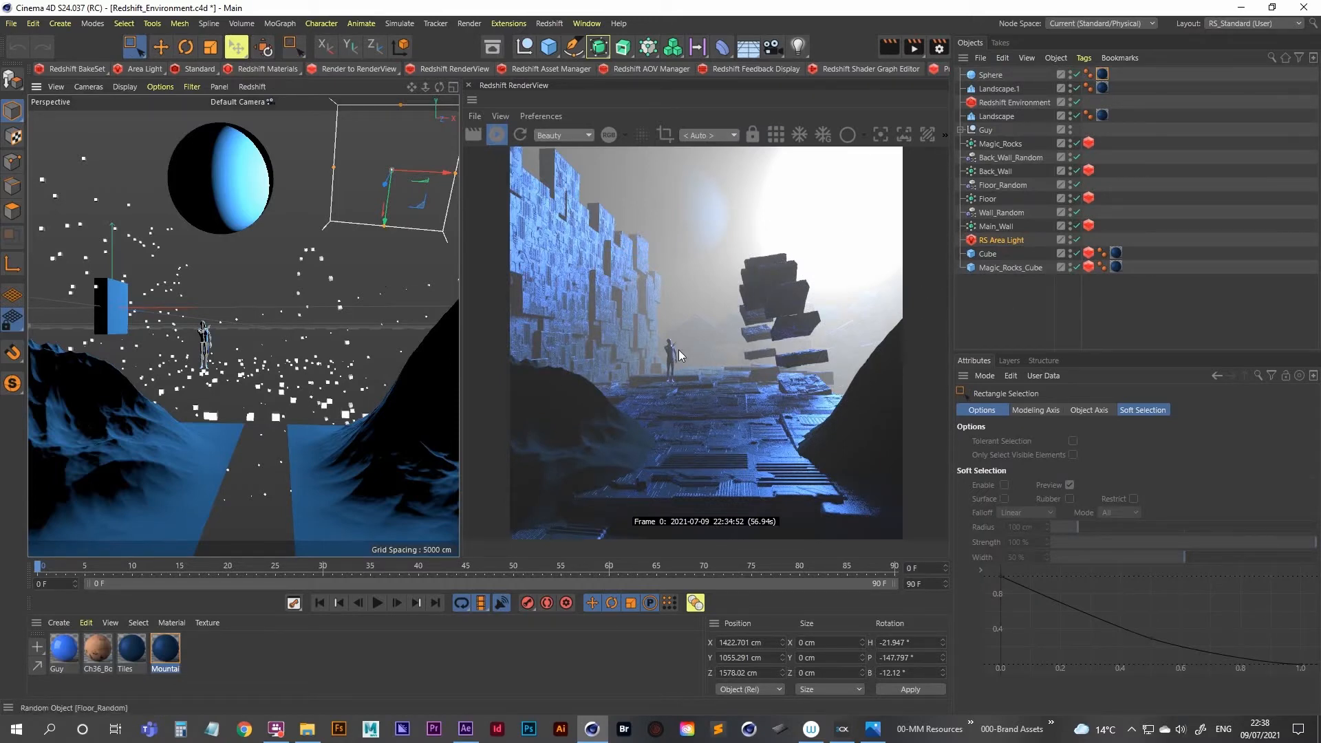
Check the reference sketch, raise the Magic_Rocks ring to about X 761, Y -29 cm, and rotate it to about H 13.3°
click(872, 728)
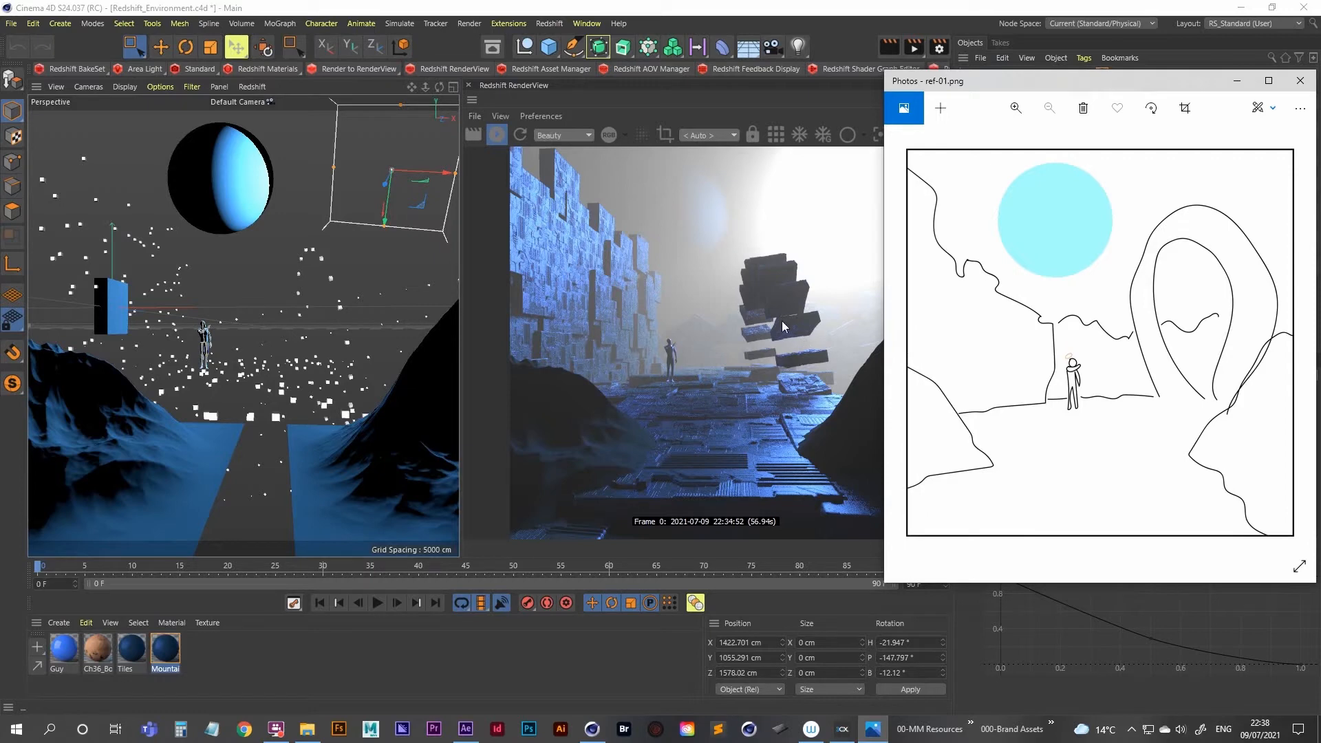
click(1236, 81)
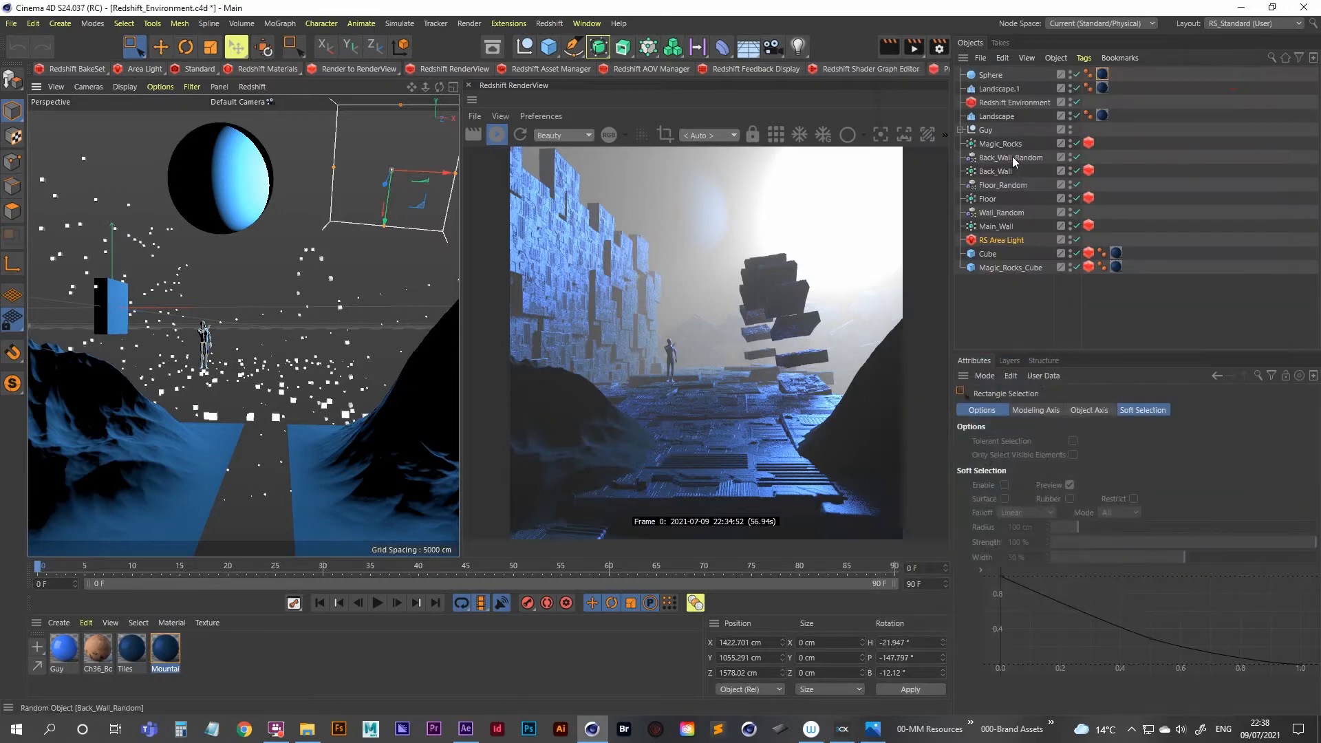
click(999, 144)
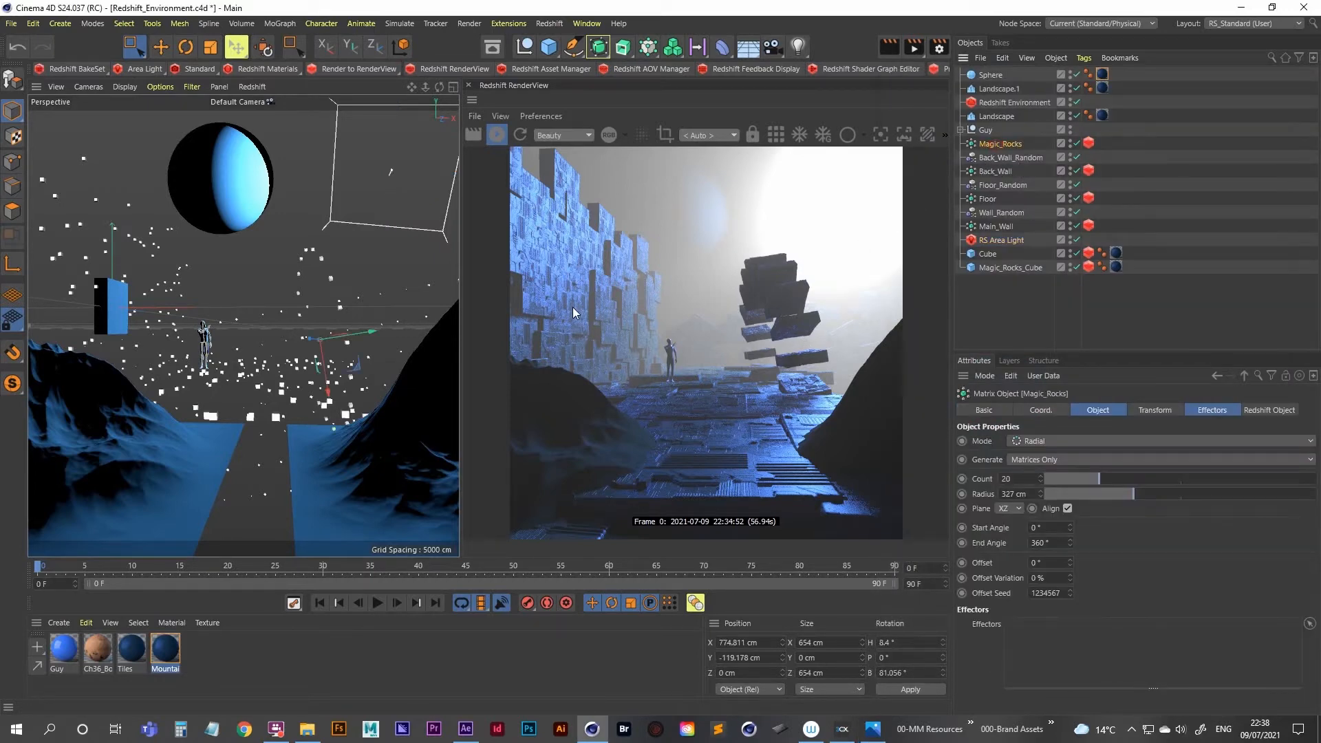
drag(329, 398, 306, 373)
key(r)
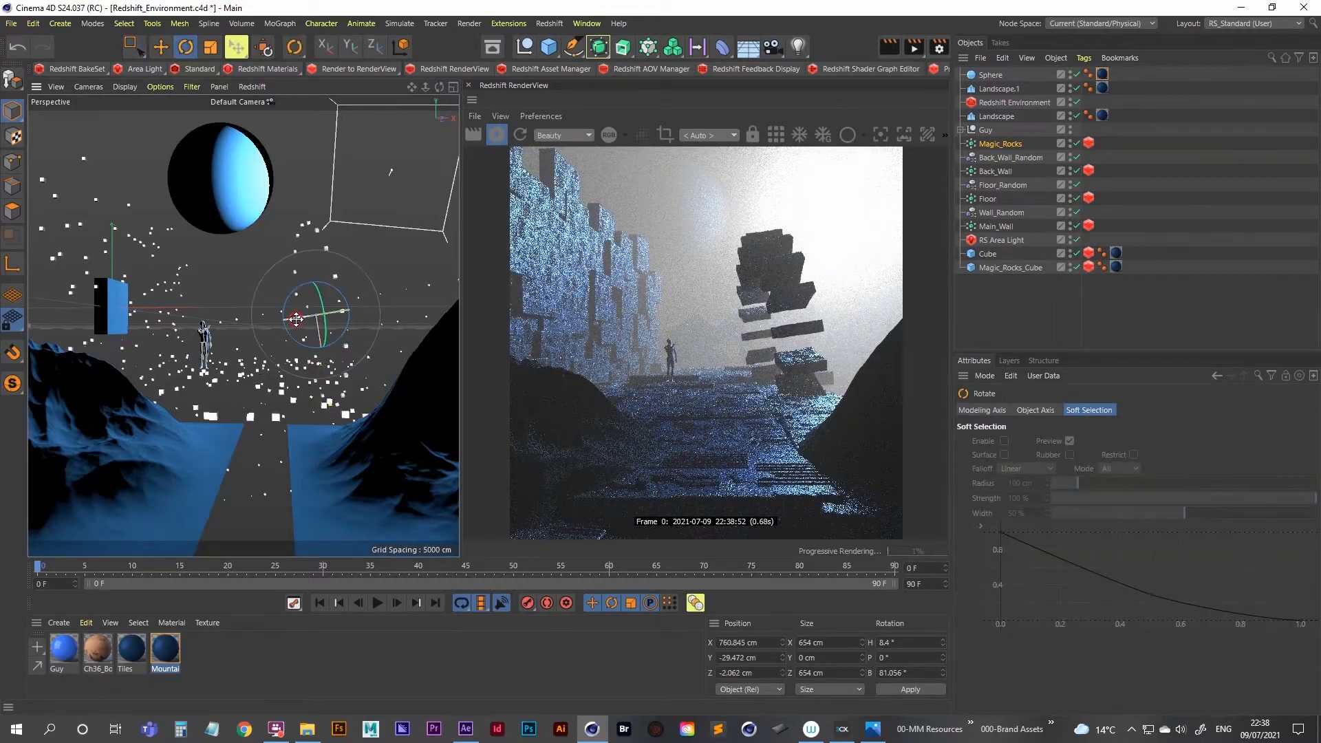
drag(296, 319, 304, 317)
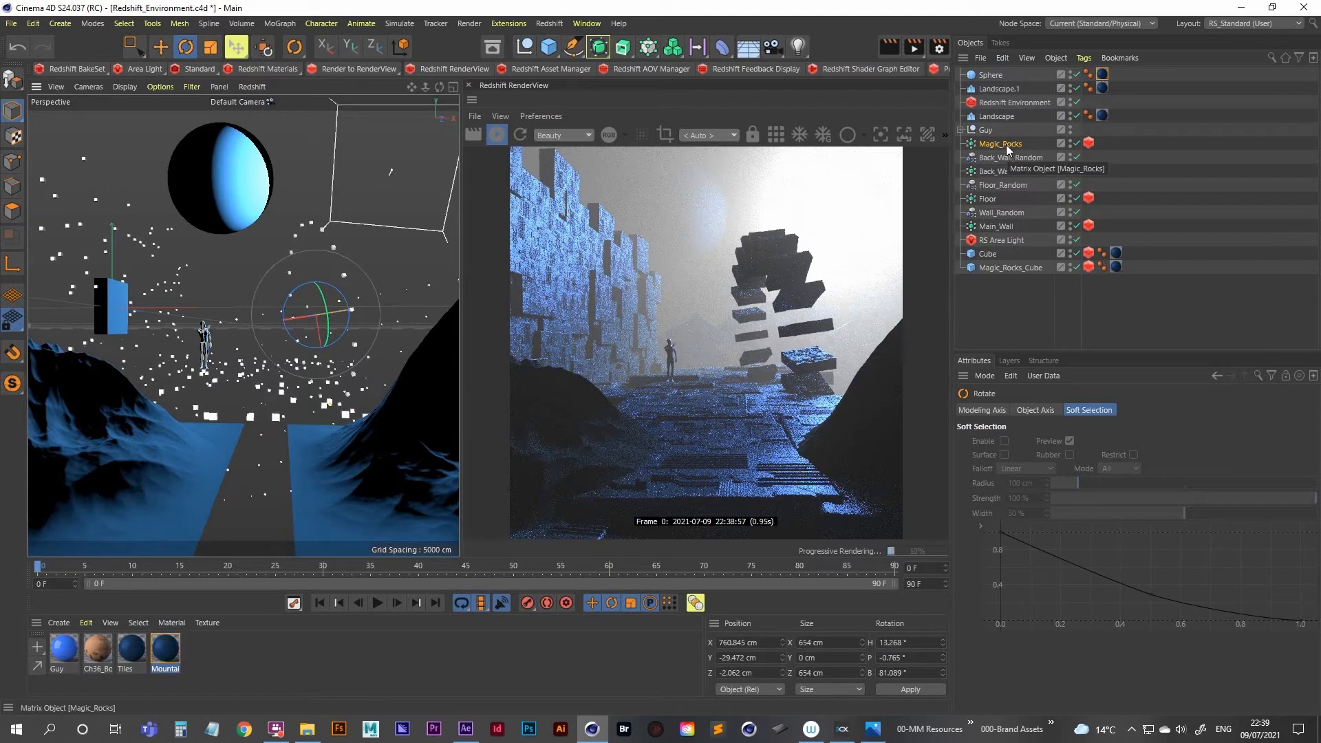
Add a Step effector to the Magic_Rocks matrix
click(646, 50)
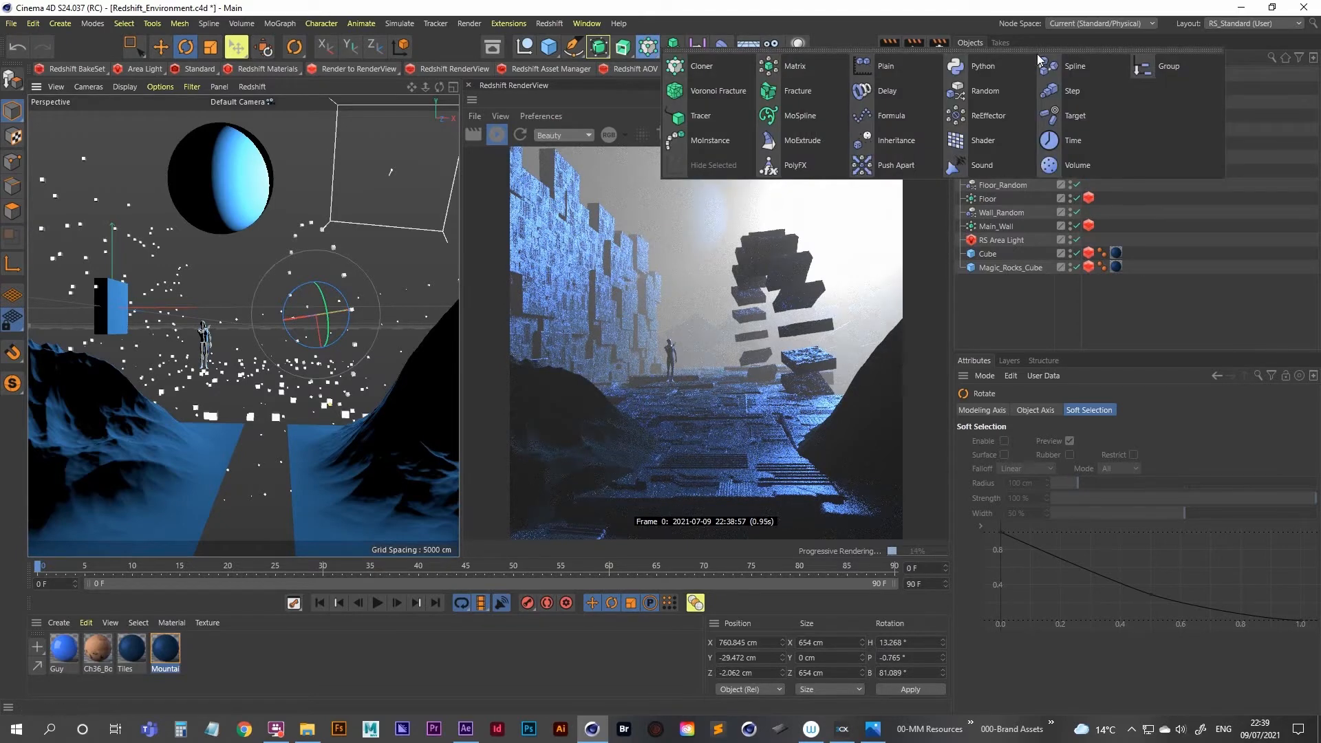
click(1073, 91)
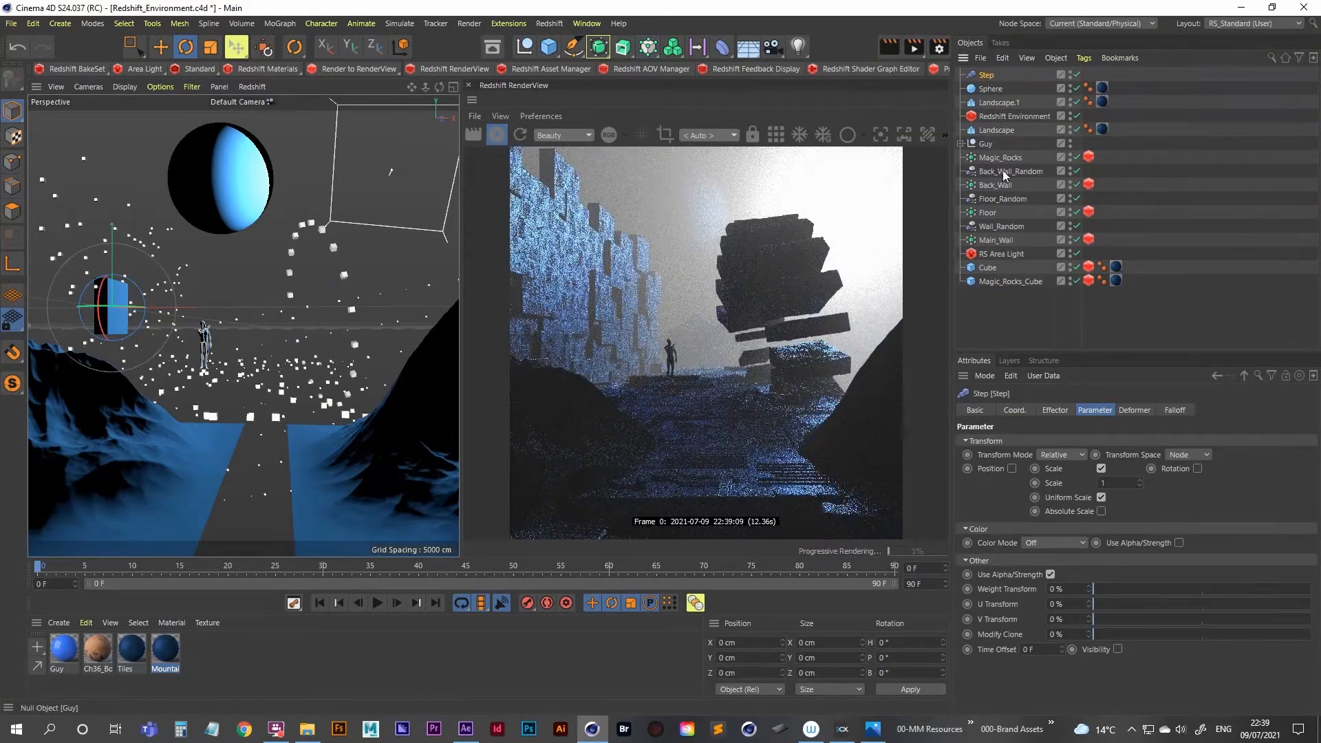
click(1109, 482)
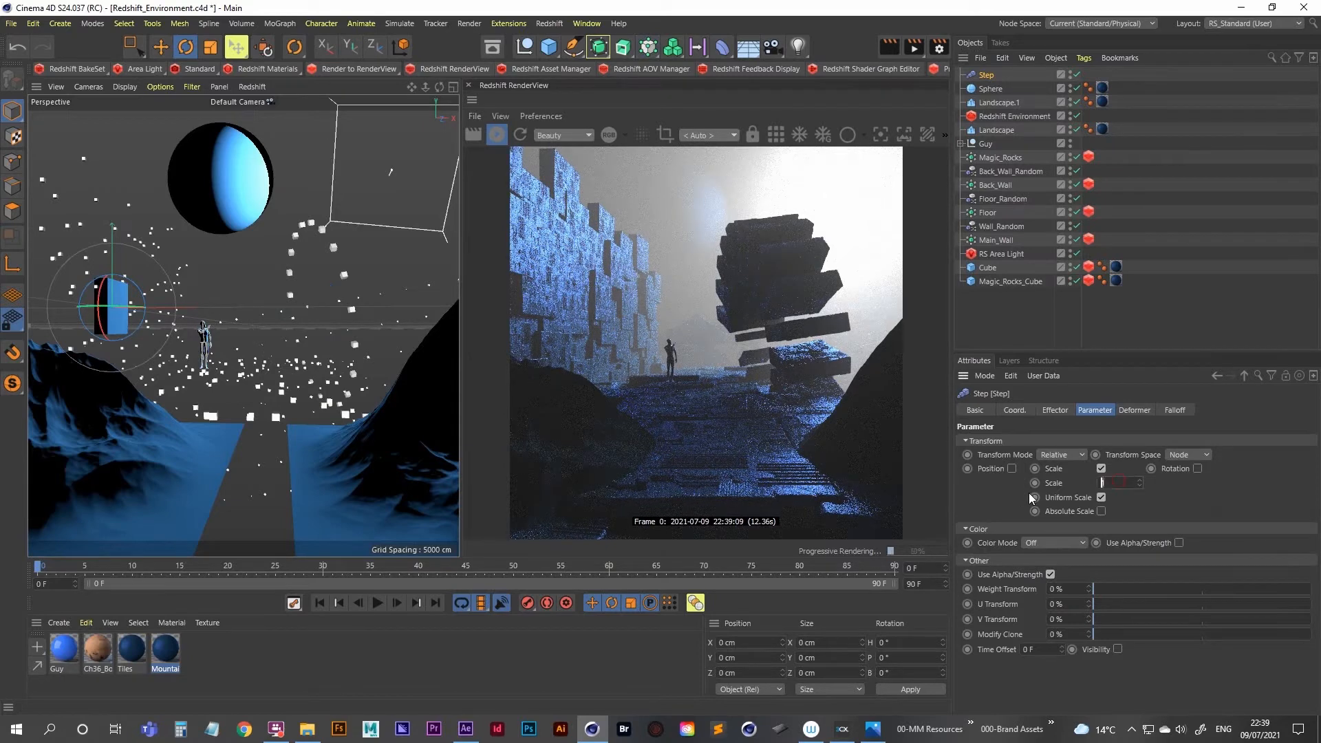
click(1101, 510)
click(1101, 497)
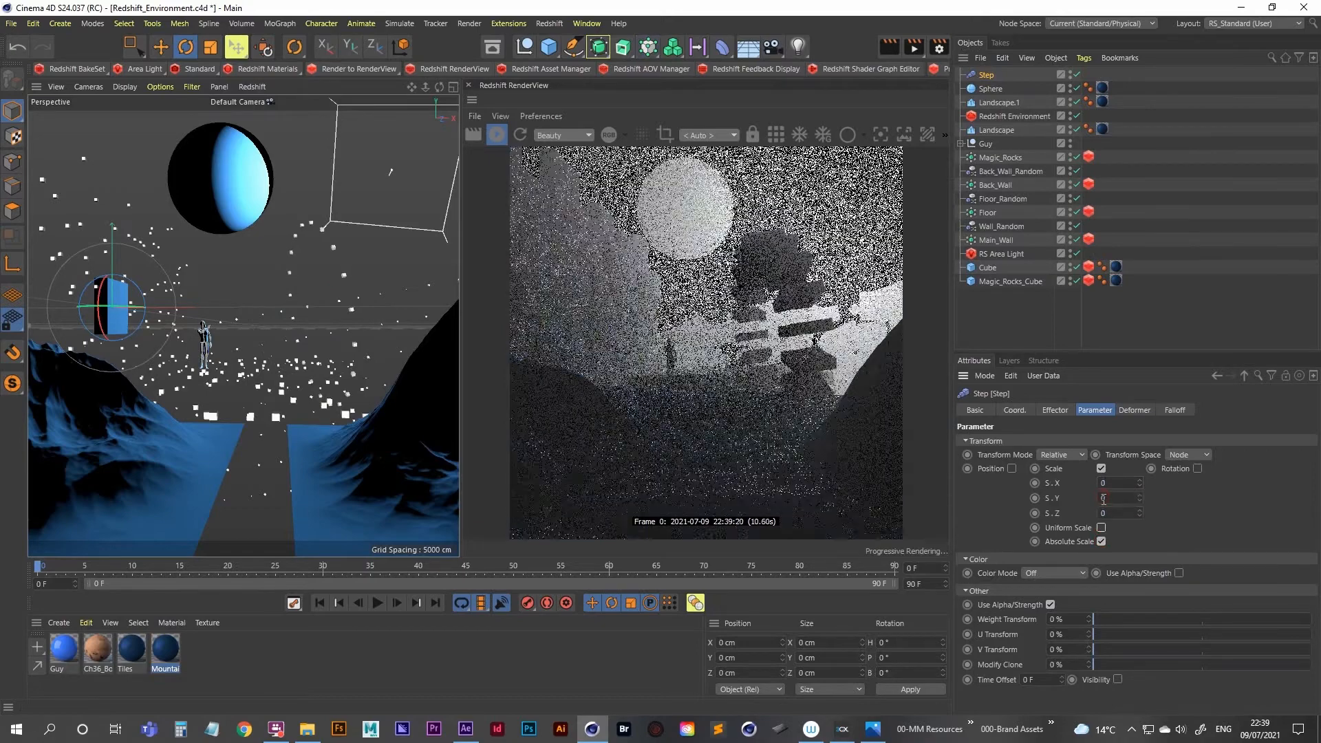
click(1101, 527)
click(1101, 510)
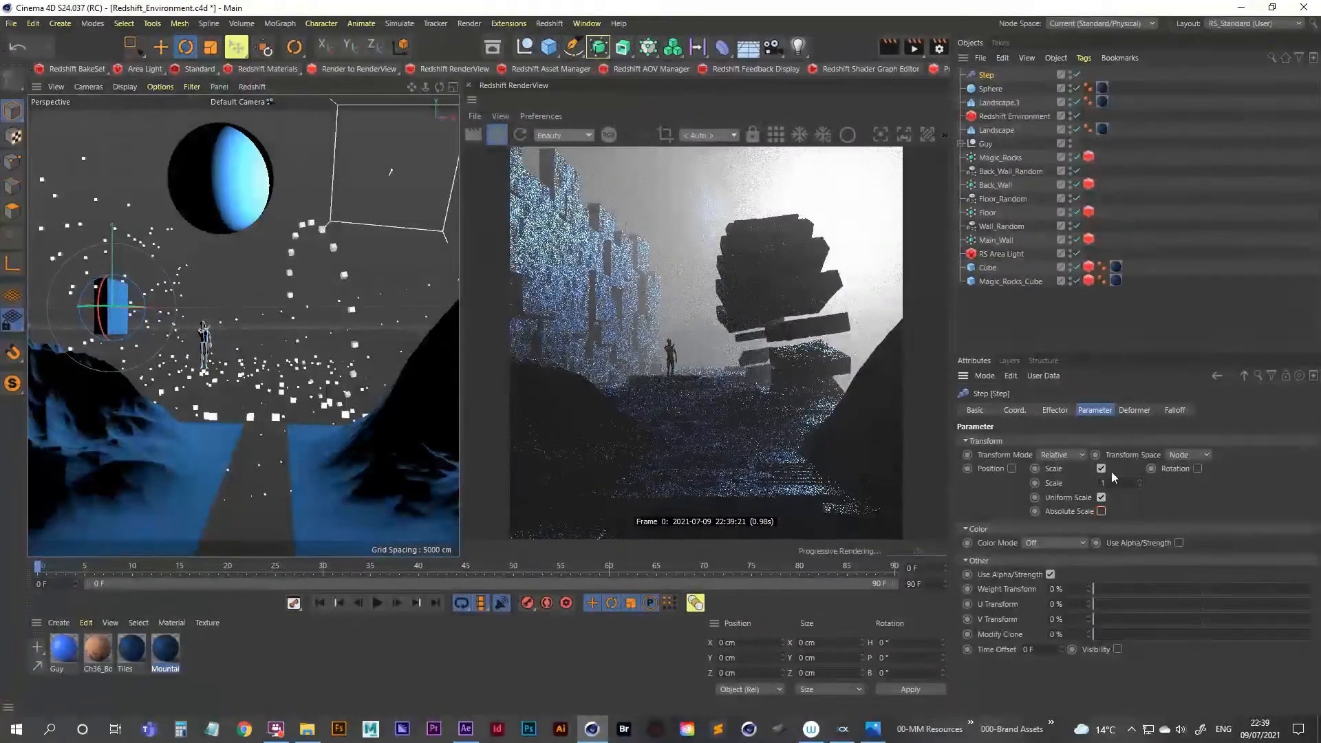
Set the Step effector's uniform scale to -0.5
click(1117, 481)
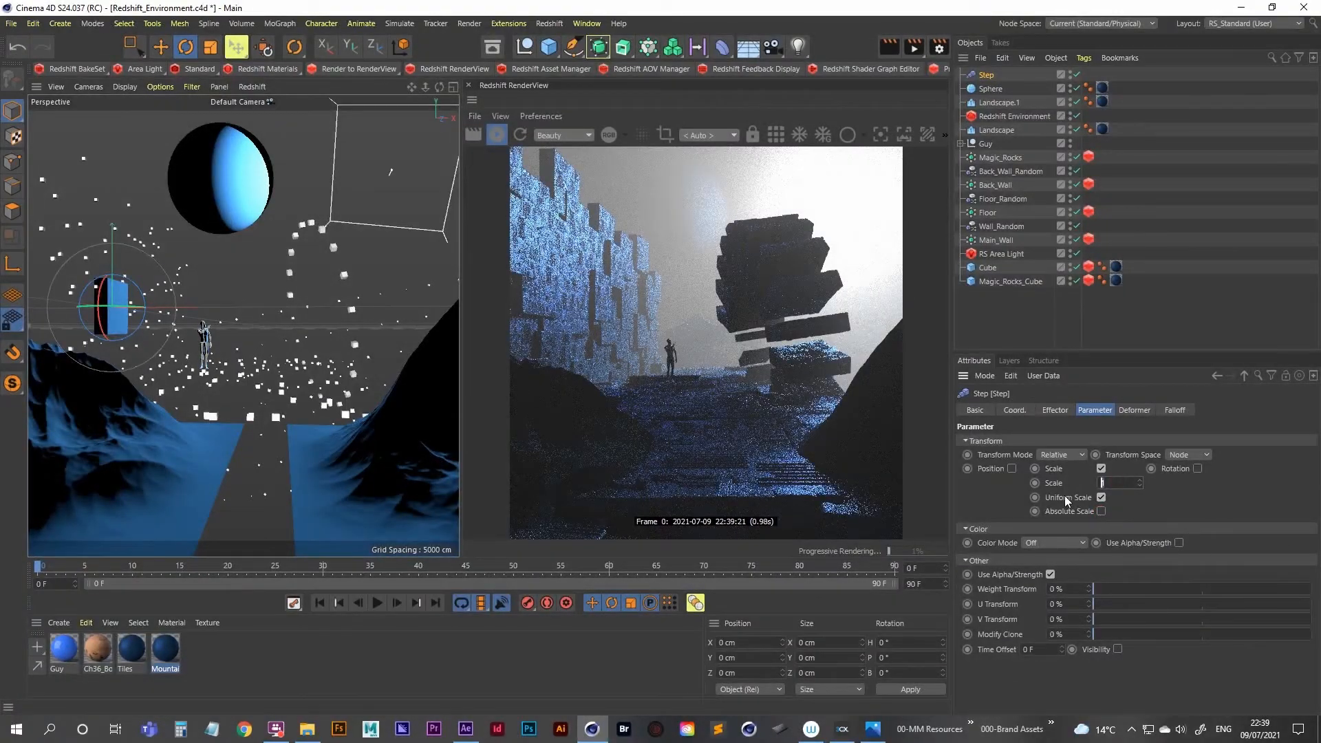
text(-0.)
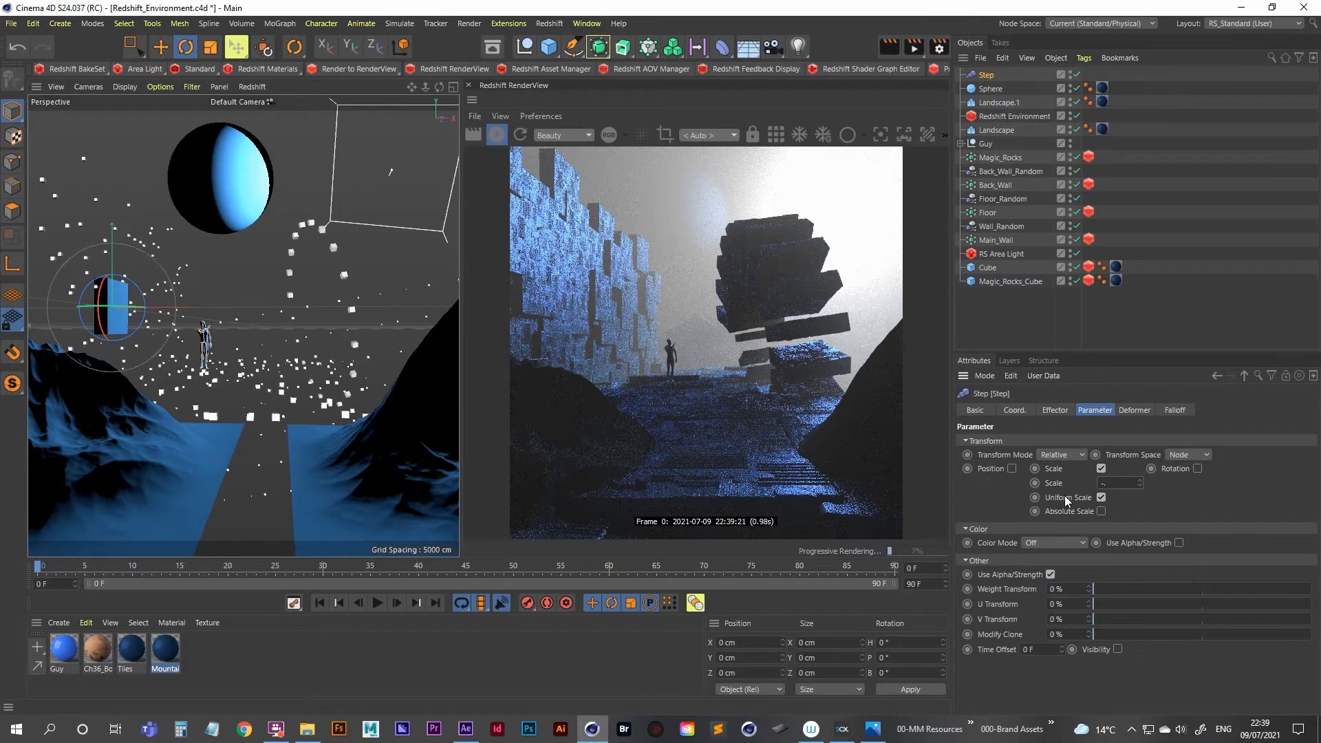
text(5)
key(Return)
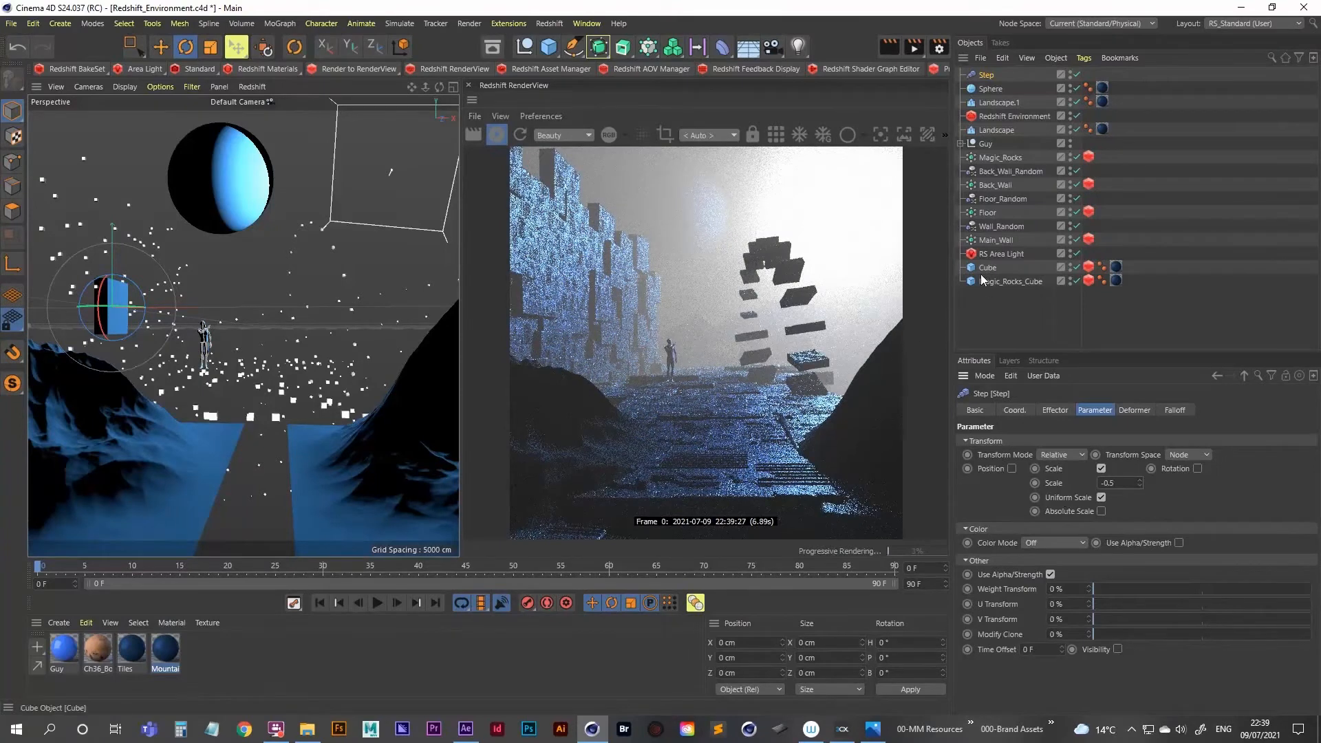
Scale the Magic_Rocks_Cube that the rock ring is built from
click(1016, 283)
click(211, 46)
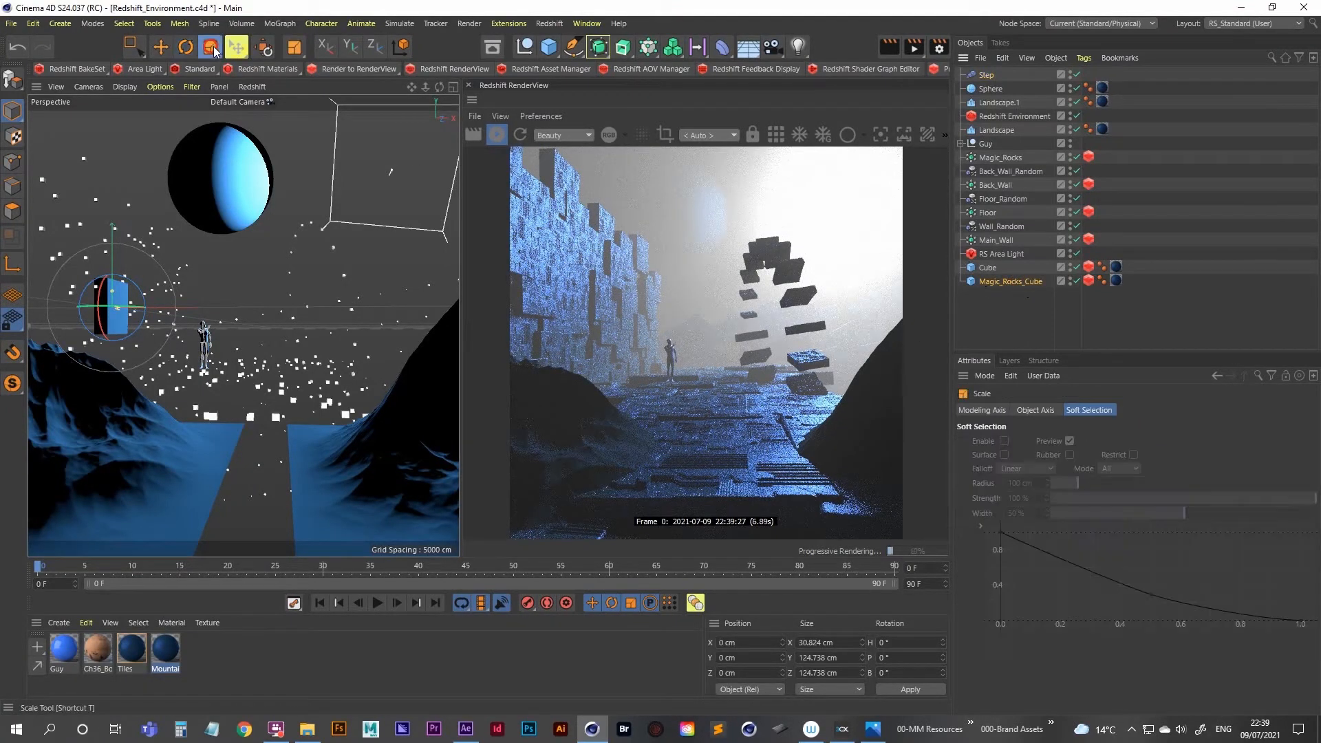
Scale Magic_Rocks_Cube up uniformly to about 37.7 × 152.6 × 152.6 cm
drag(250, 333, 324, 274)
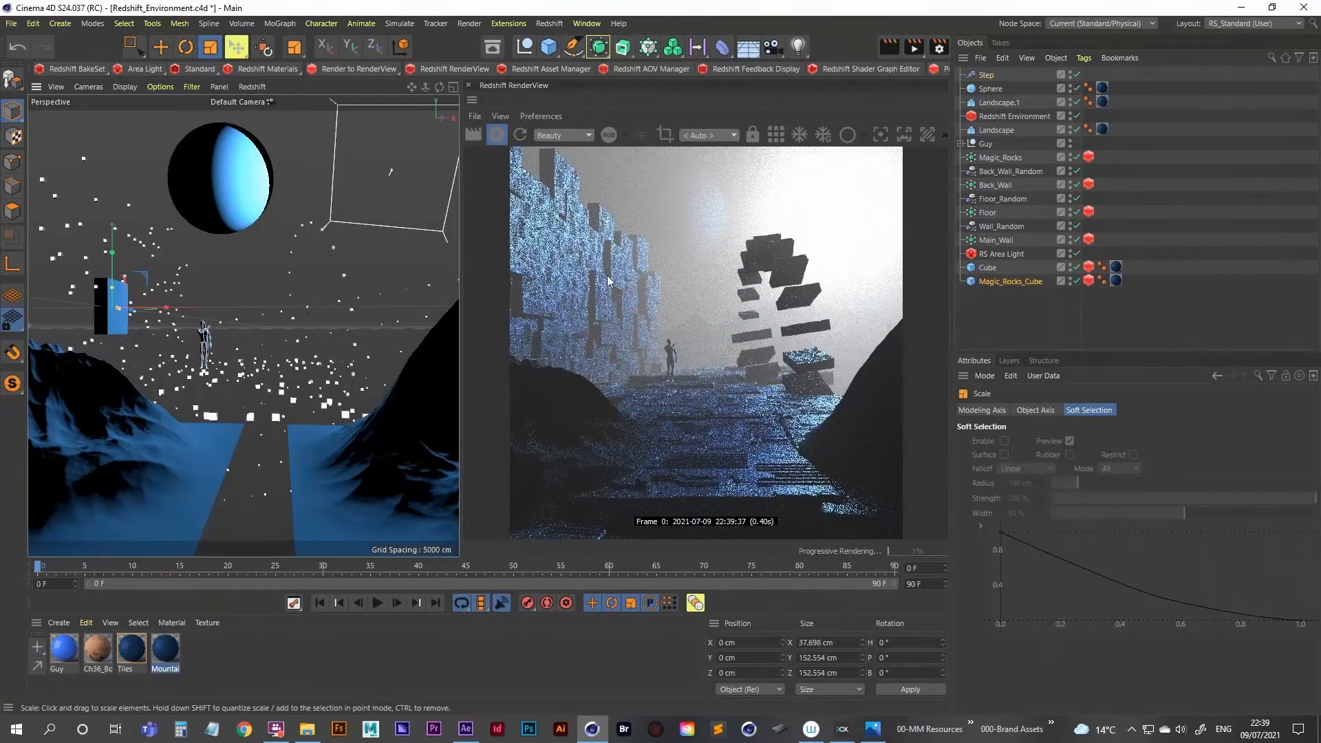
Enable rotation on the Step effector and set it to H 49°, P -140° and B -41°
click(986, 74)
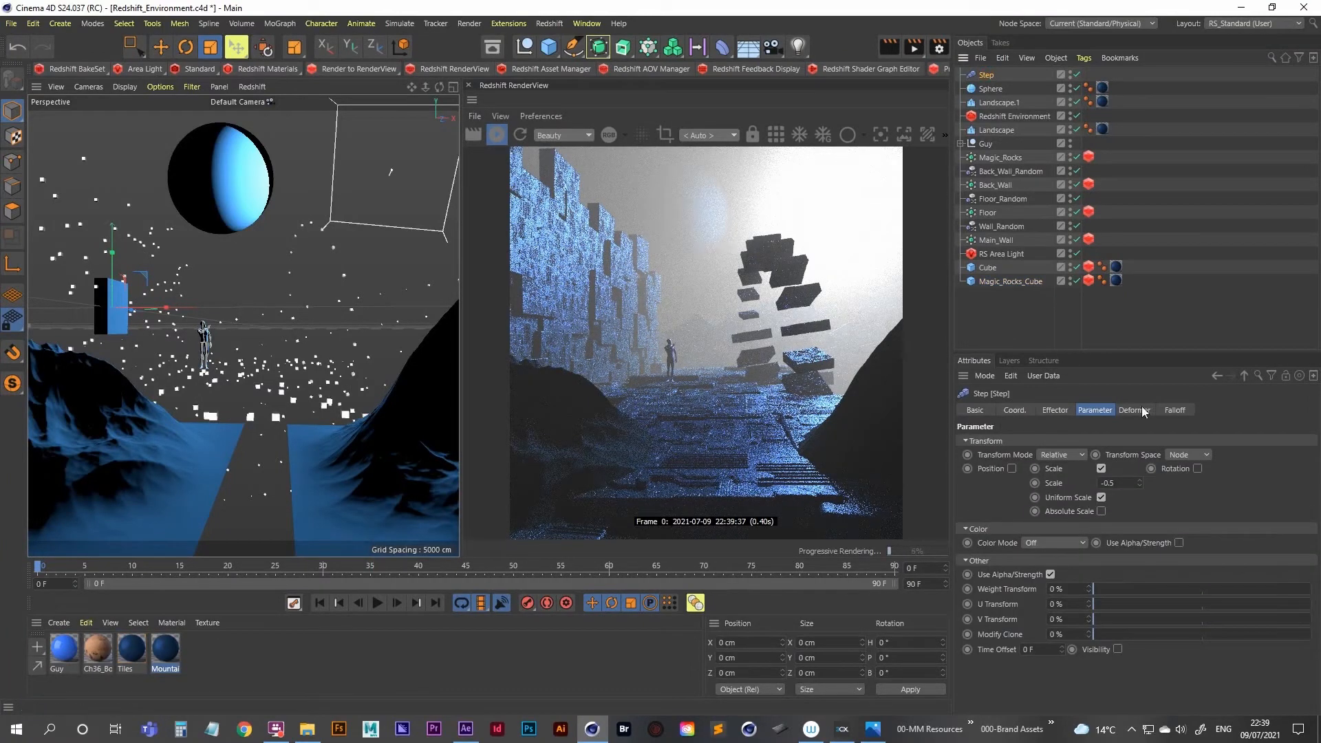
click(1197, 468)
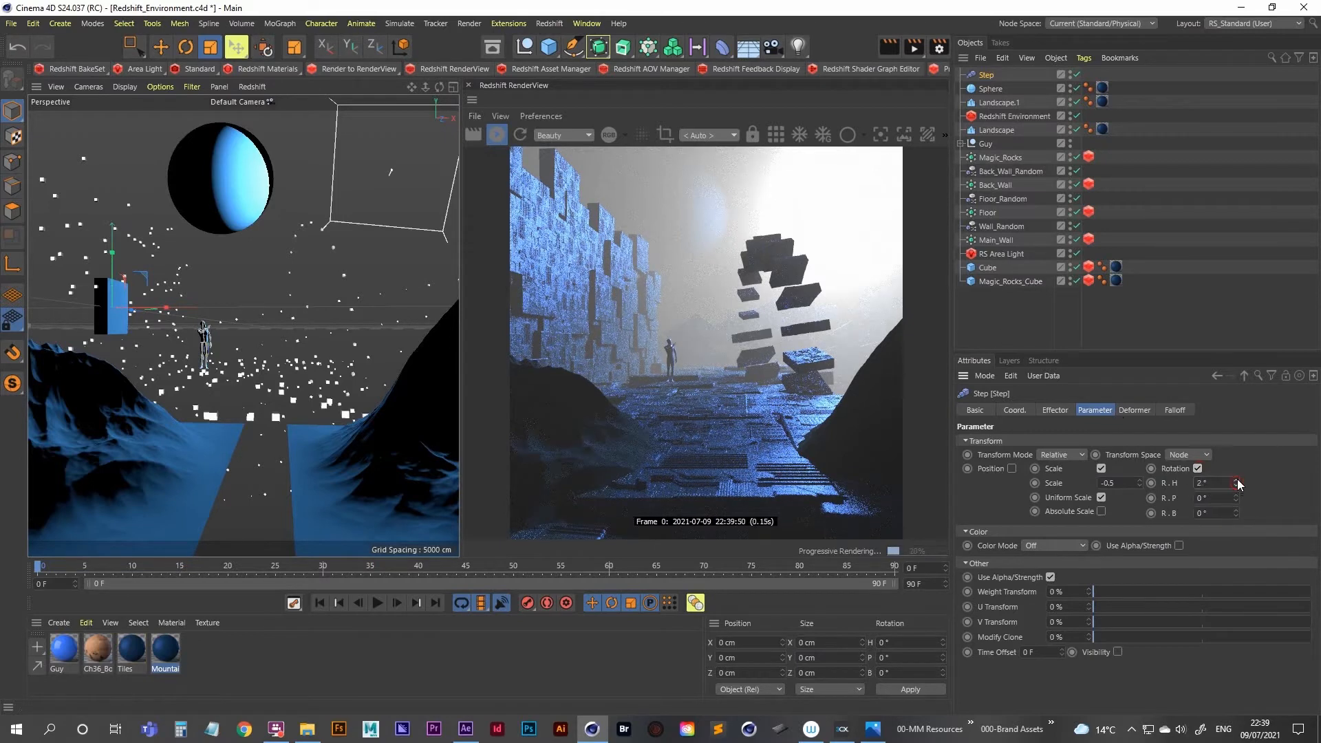
mouse_move(1237, 483)
mouse_down()
mouse_move(1237, 448)
mouse_move(1253, 488)
mouse_move(1237, 497)
mouse_move(1239, 467)
mouse_up()
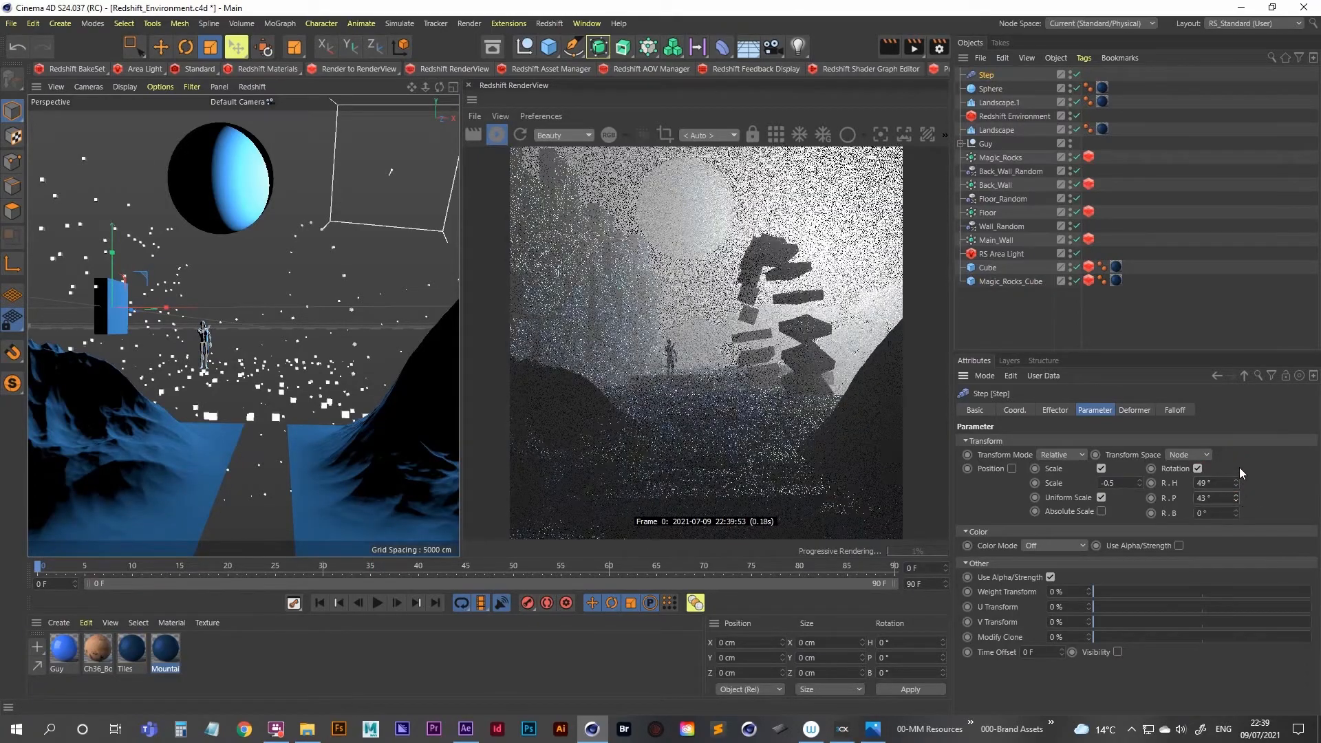
key(ctrl+z)
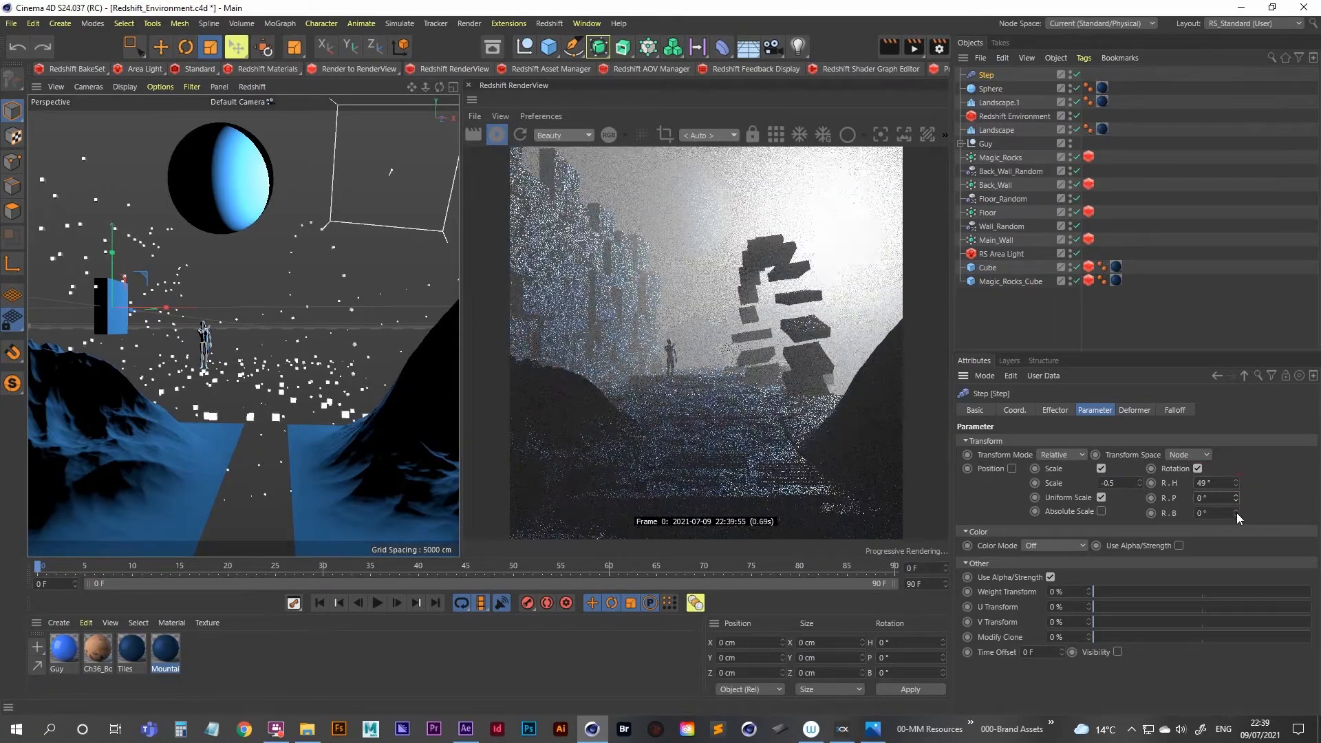
drag(1236, 513, 1236, 614)
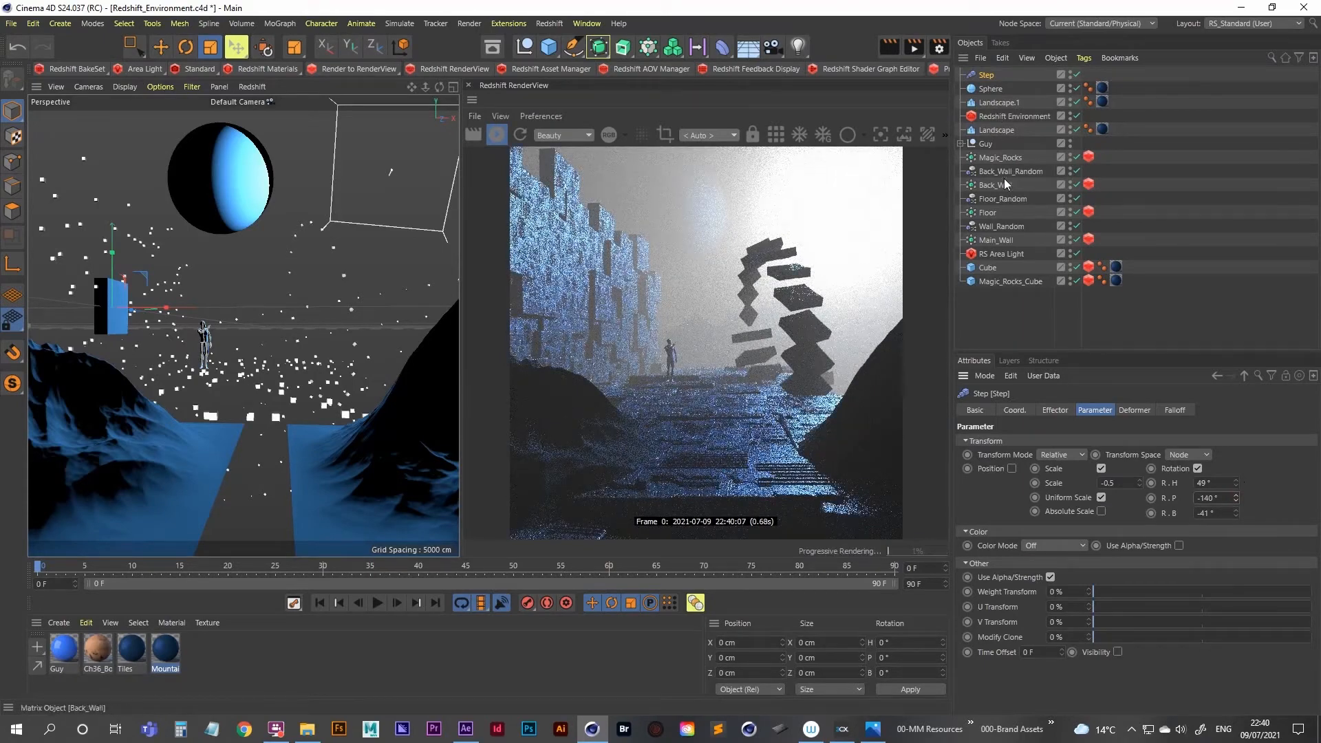
Rotate the Magic_Rocks matrix object to about H 1°, P -54° and B 75° to reorient the floating rock arch
click(1002, 157)
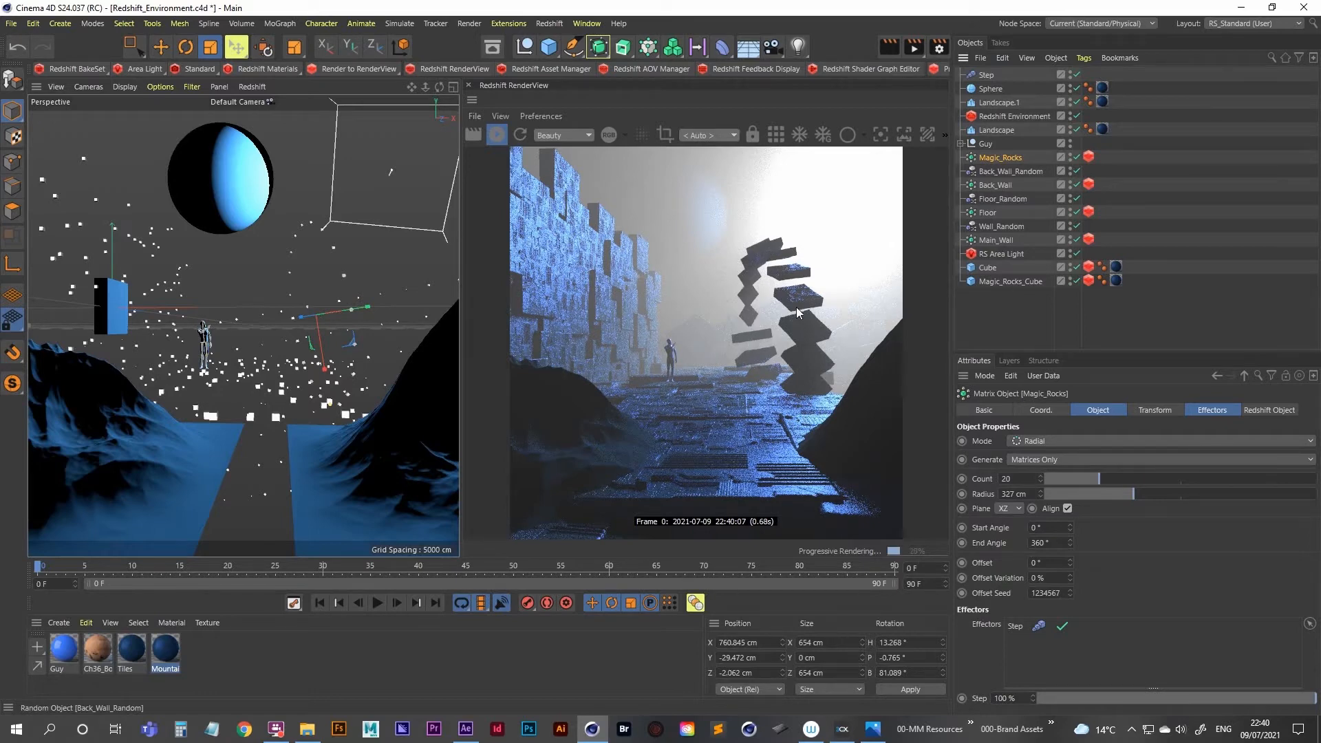
click(1000, 156)
key(r)
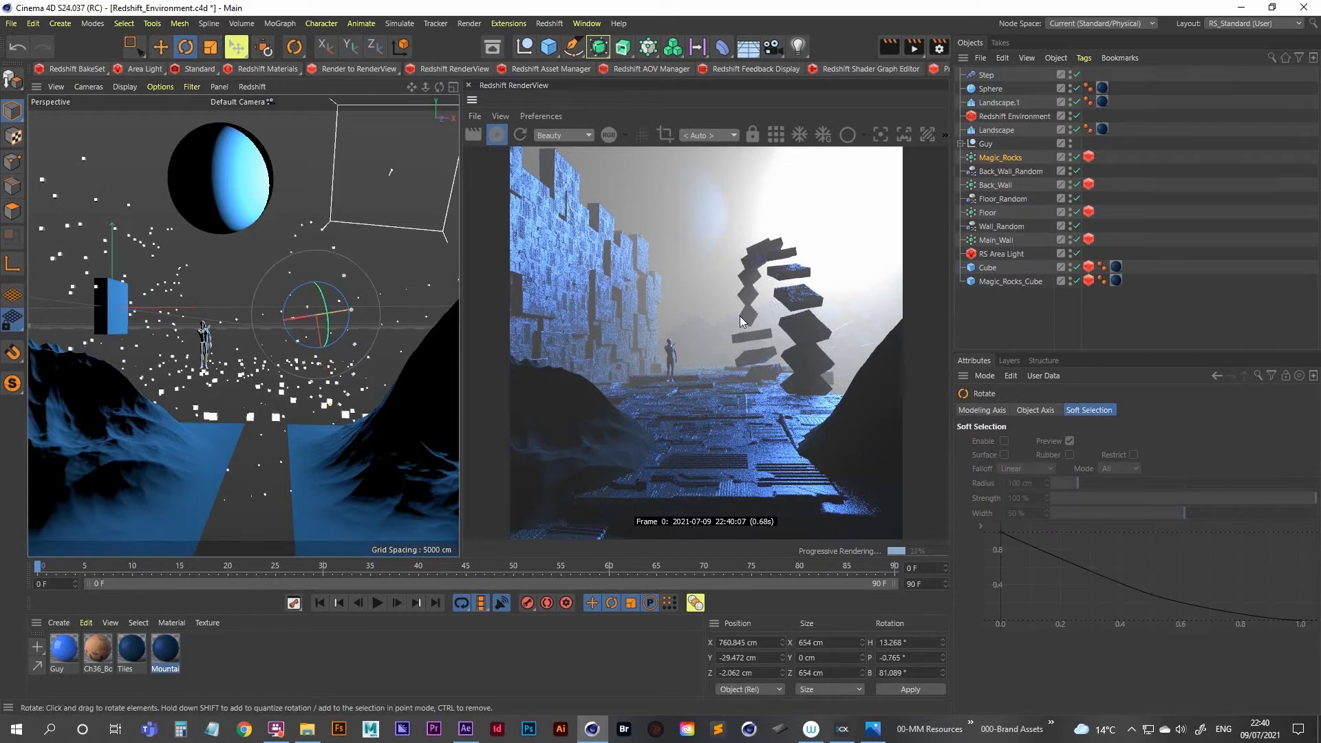
drag(320, 308, 319, 294)
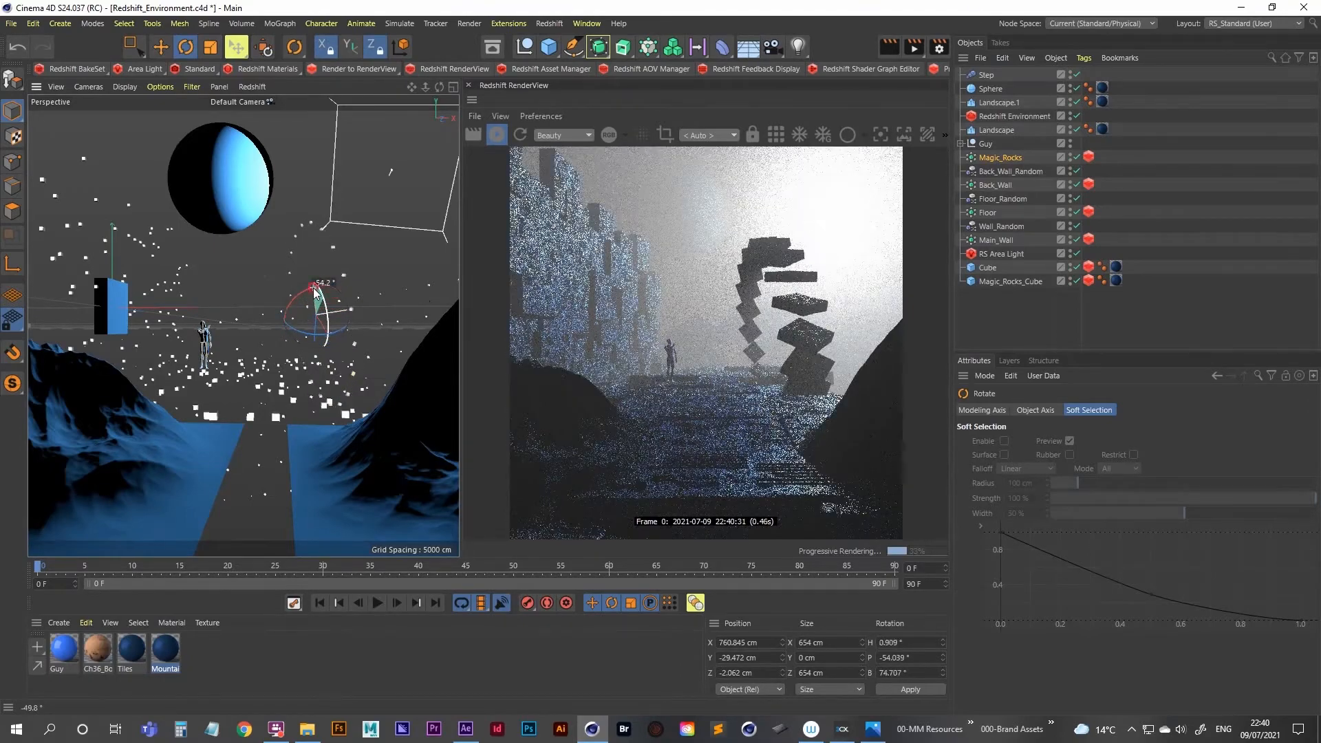
click(982, 75)
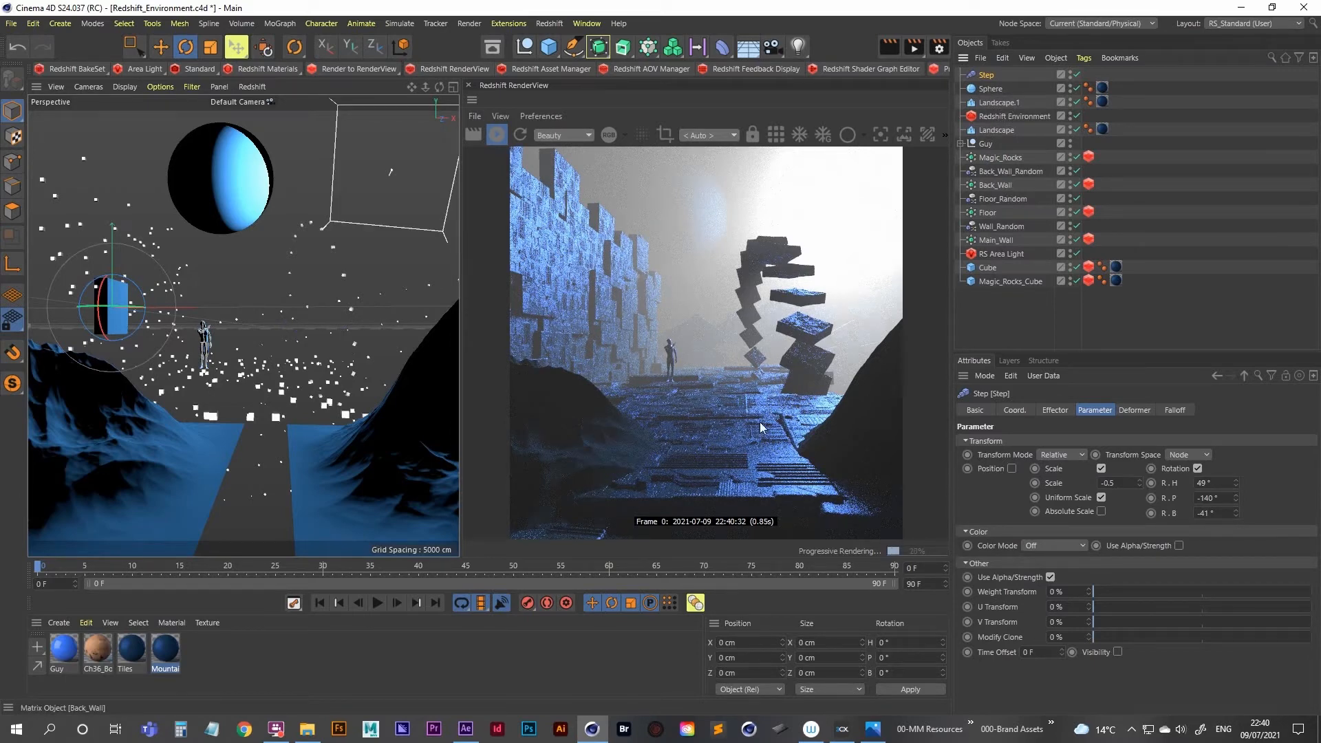
Check the ref-01.png sketch, add a standard Redshift camera and make it the active viewport camera
click(872, 730)
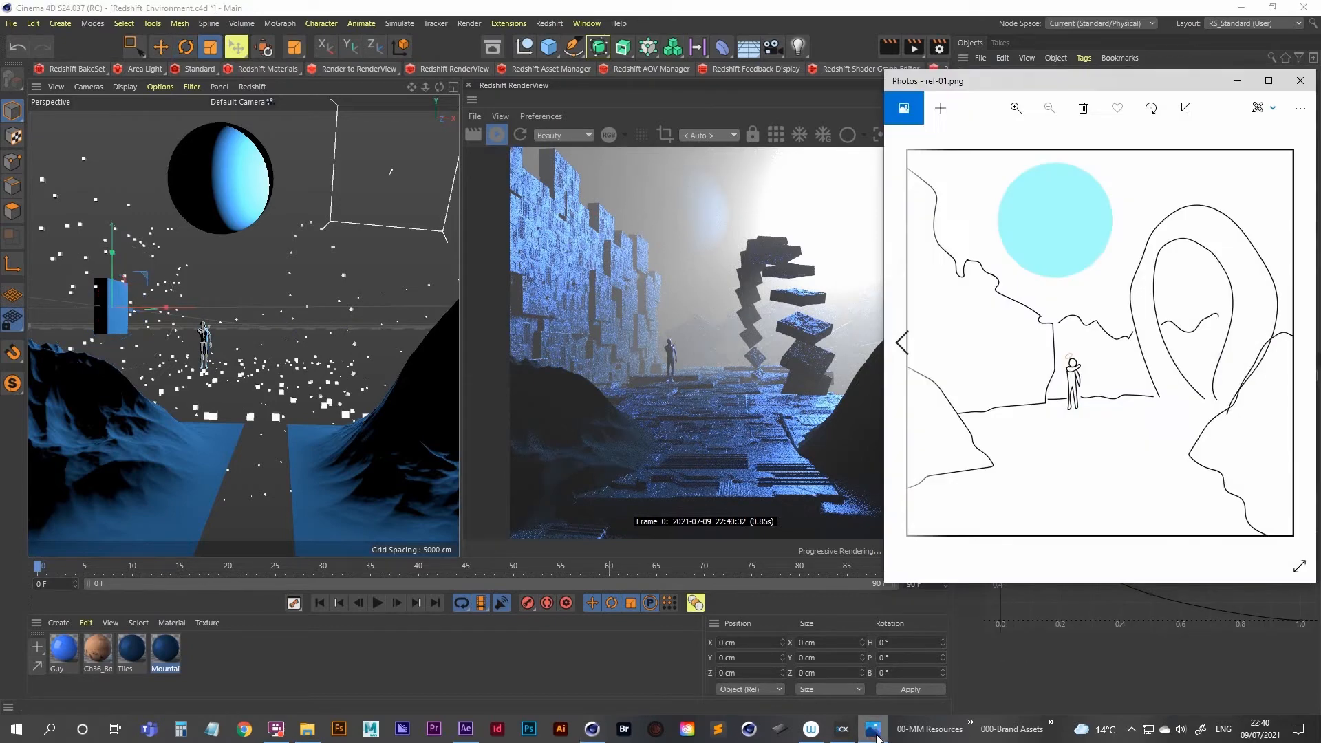
click(872, 729)
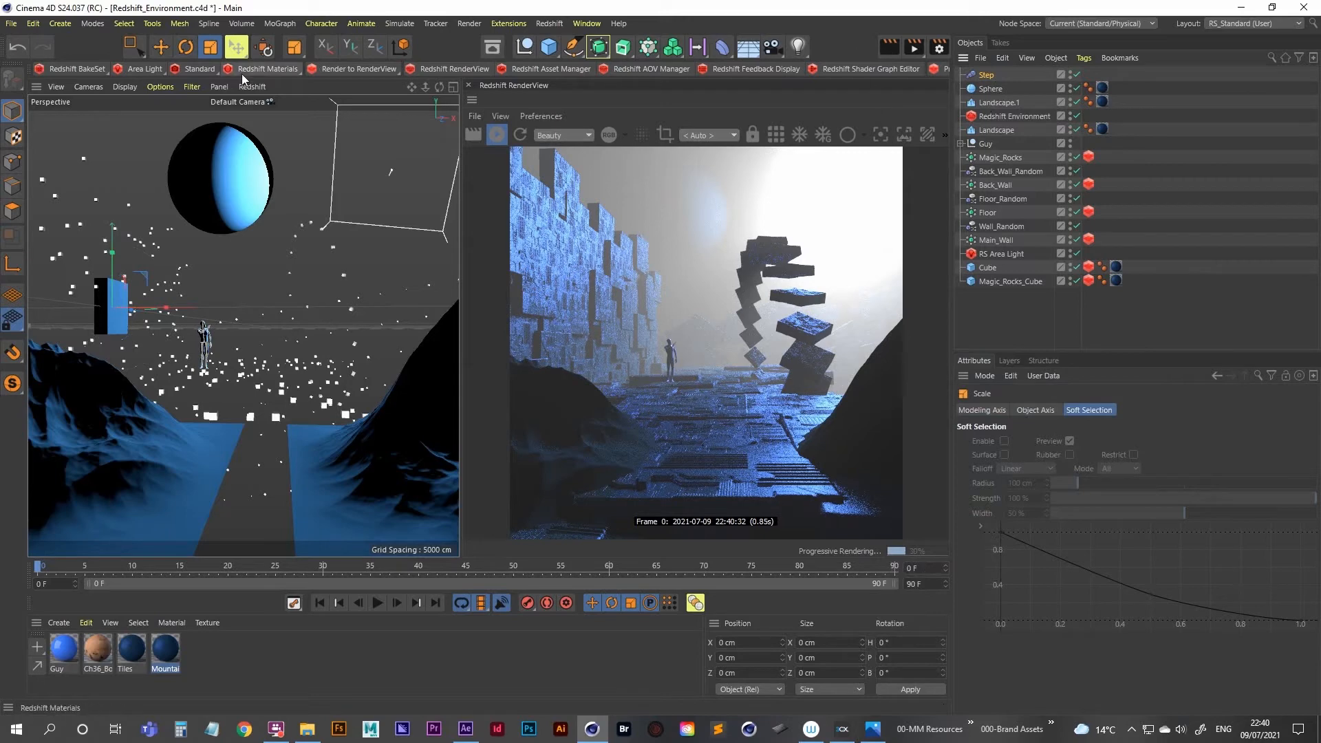
click(193, 69)
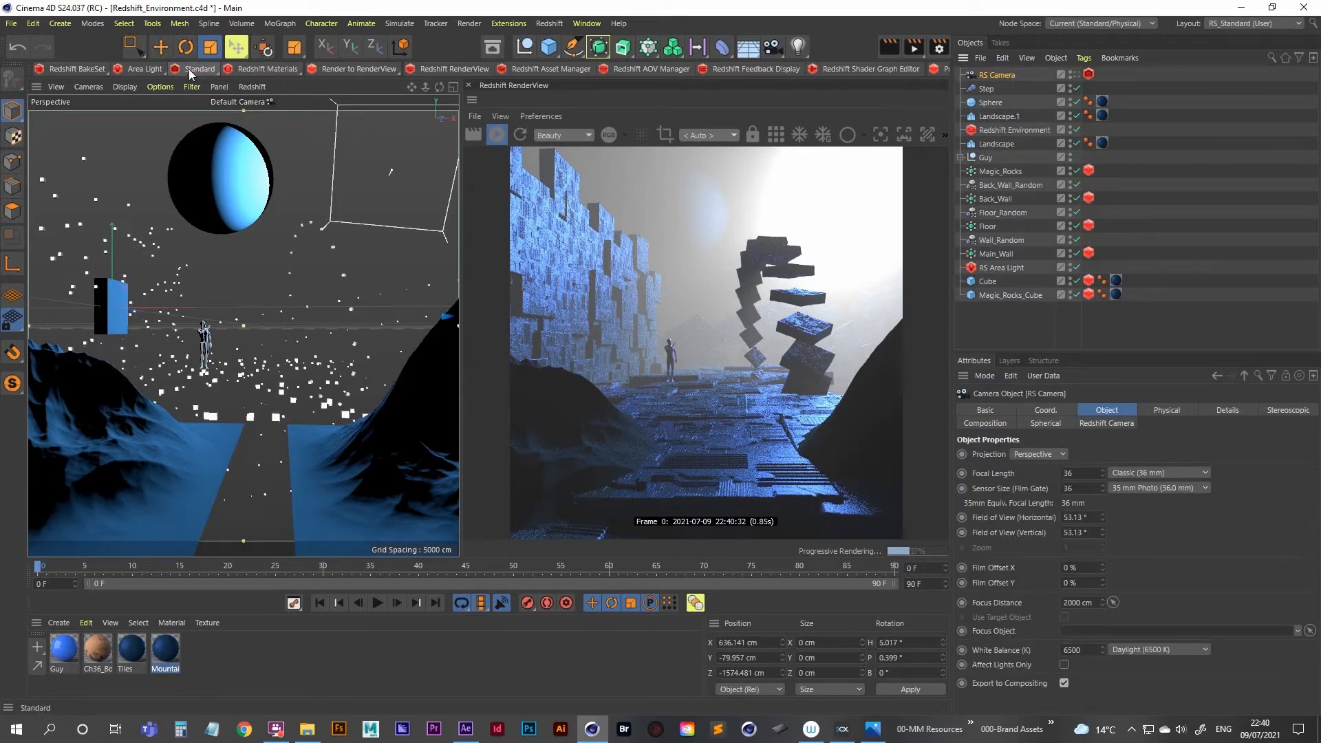
click(551, 24)
mouse_move(579, 66)
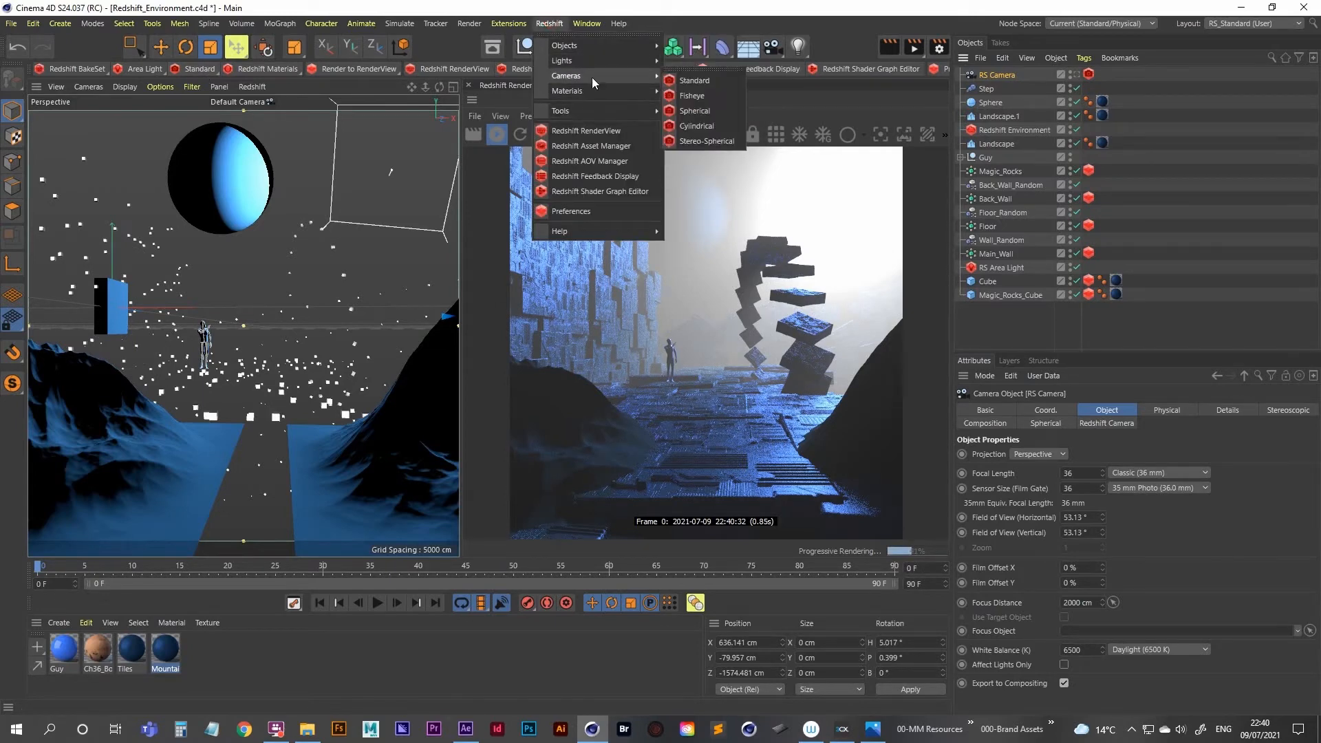
click(993, 73)
click(1075, 75)
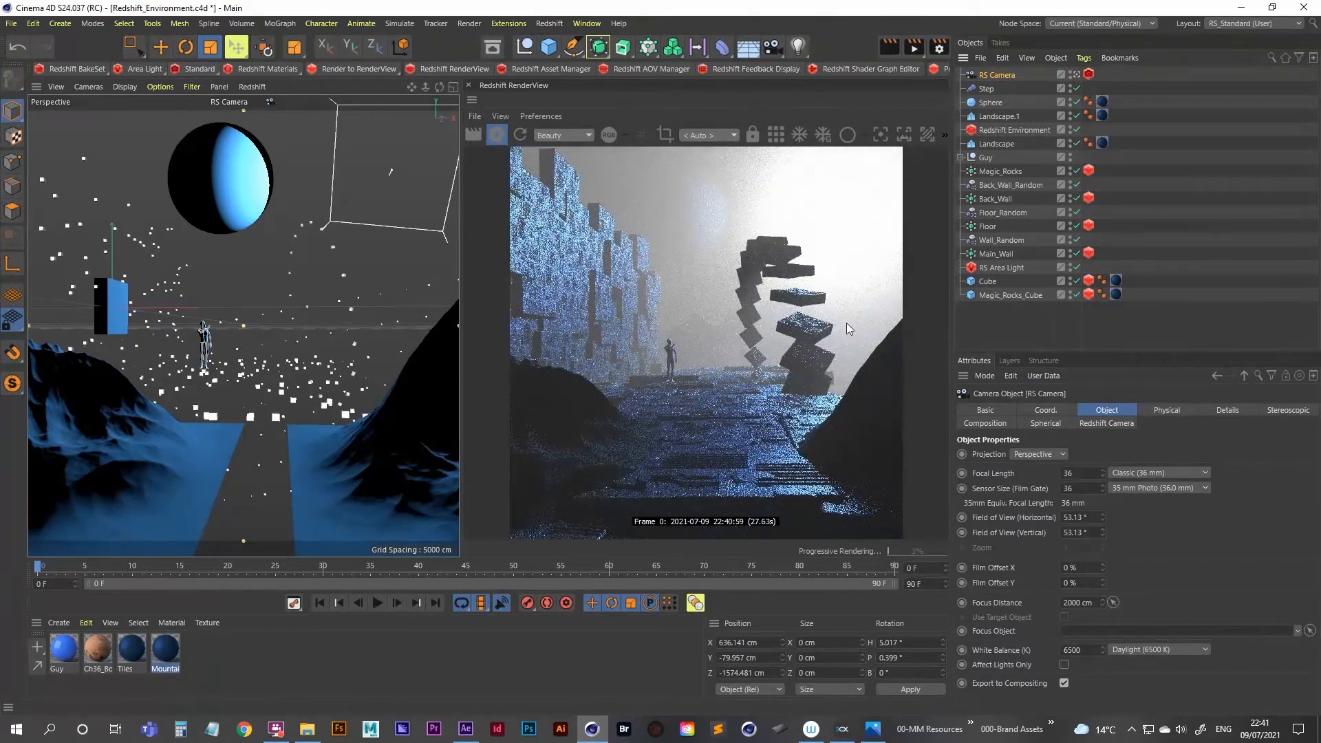
Reframe RS Camera closer to the figure using ref-01.png as a guide, at about X 548, Y -130, Z -1120 cm, H 6.9°, P 3.9°
click(879, 730)
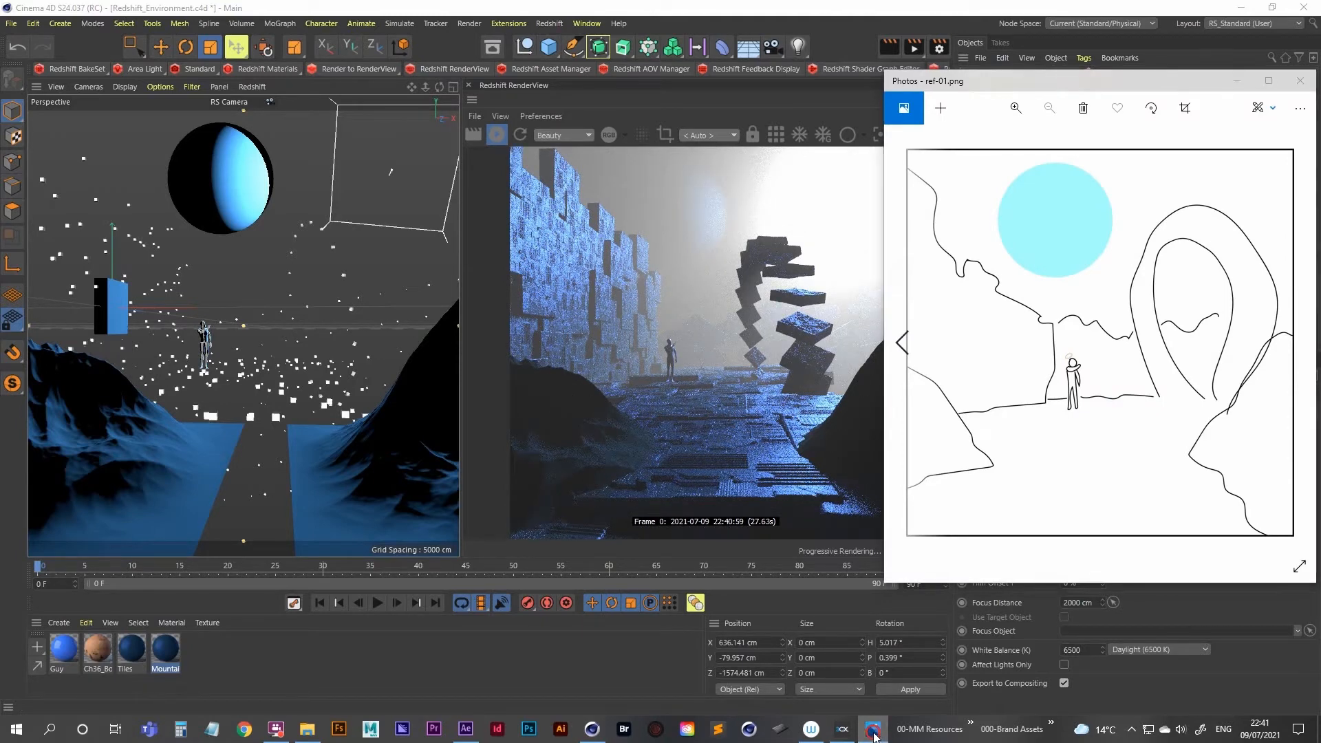
click(874, 730)
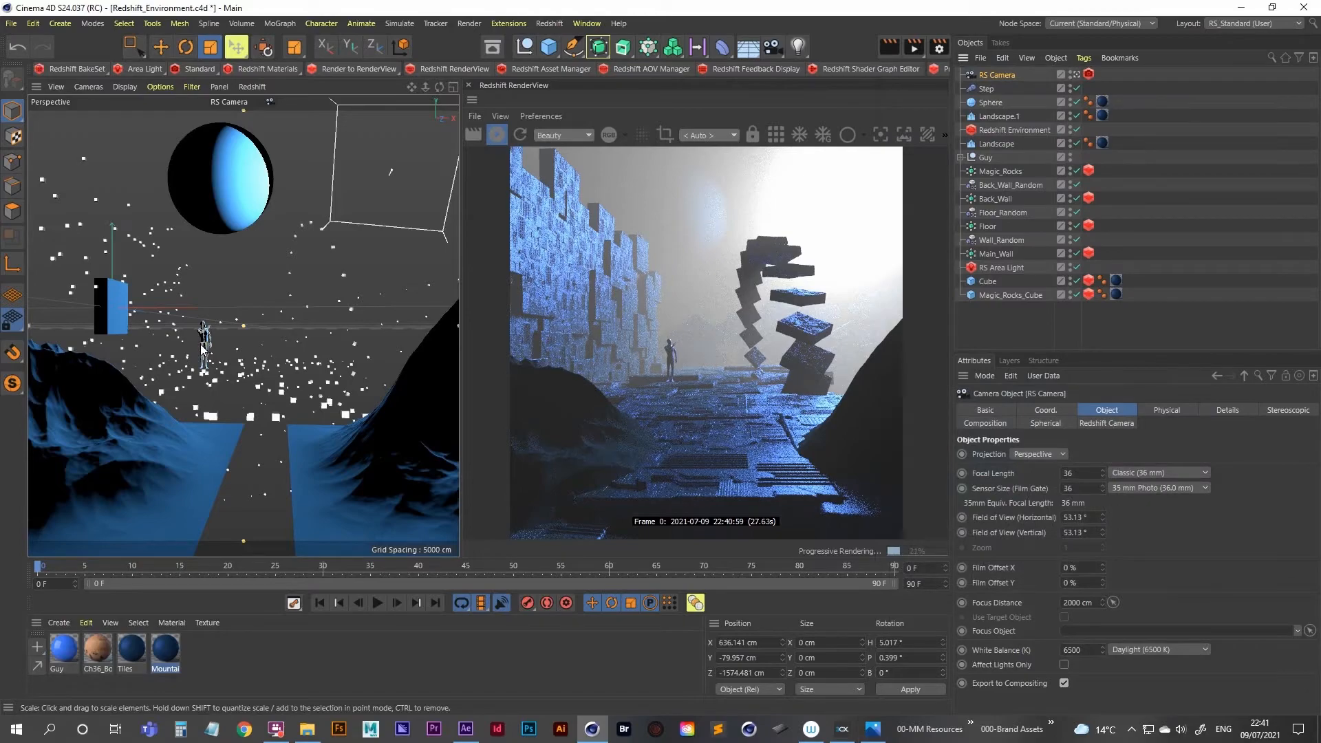
scroll(201, 348, up, 6)
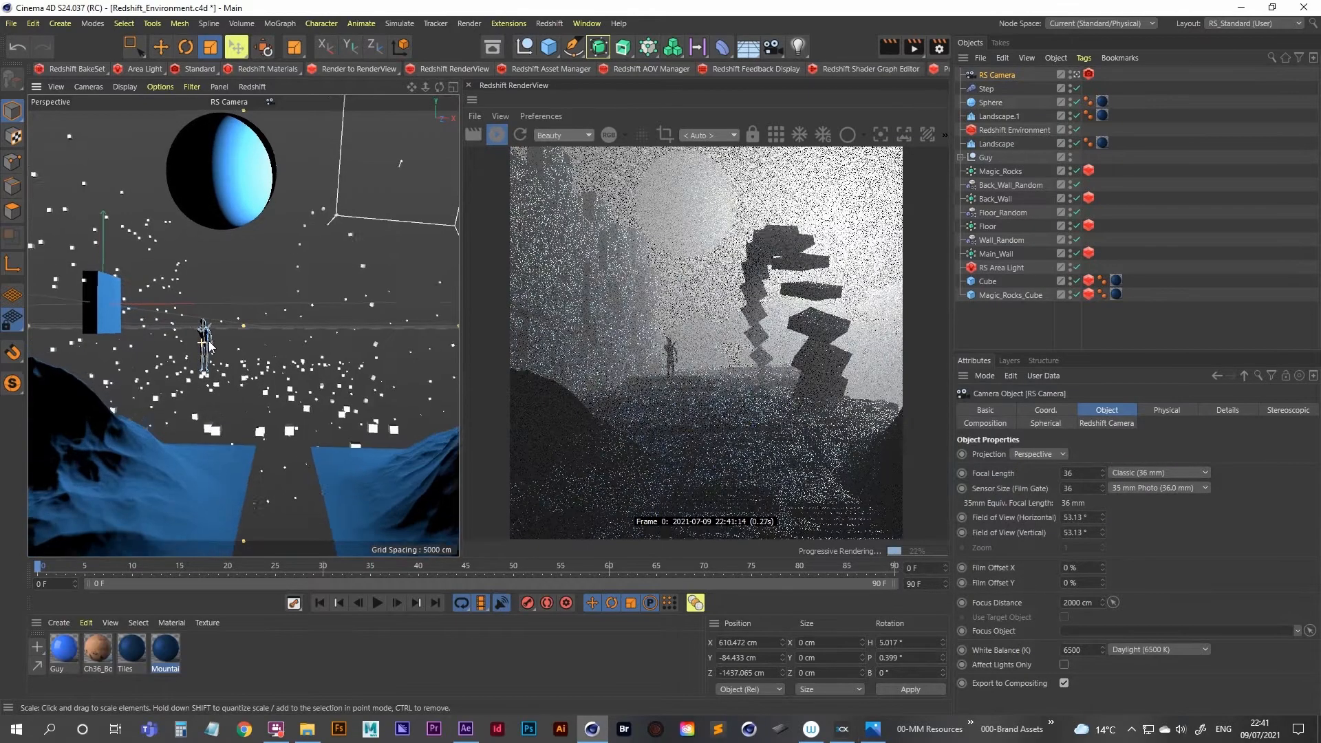
scroll(219, 341, up, 3)
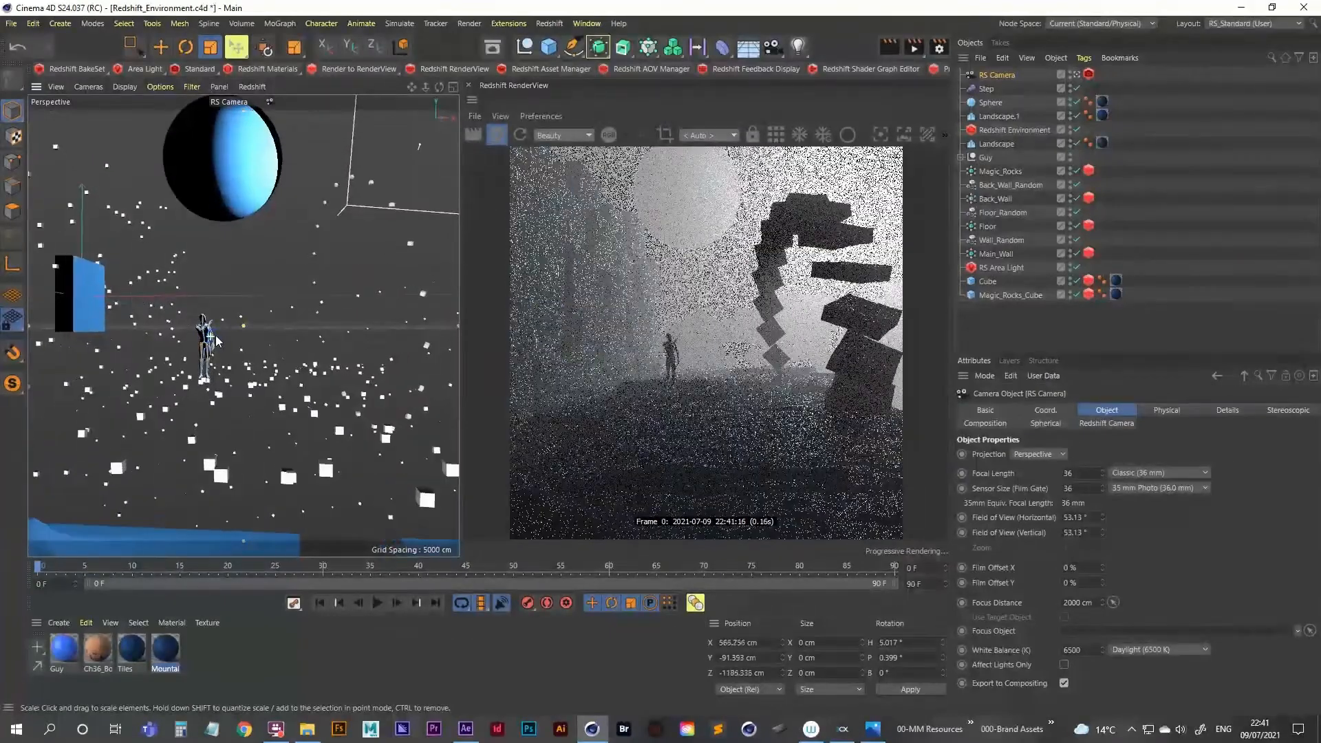
scroll(218, 341, up, 3)
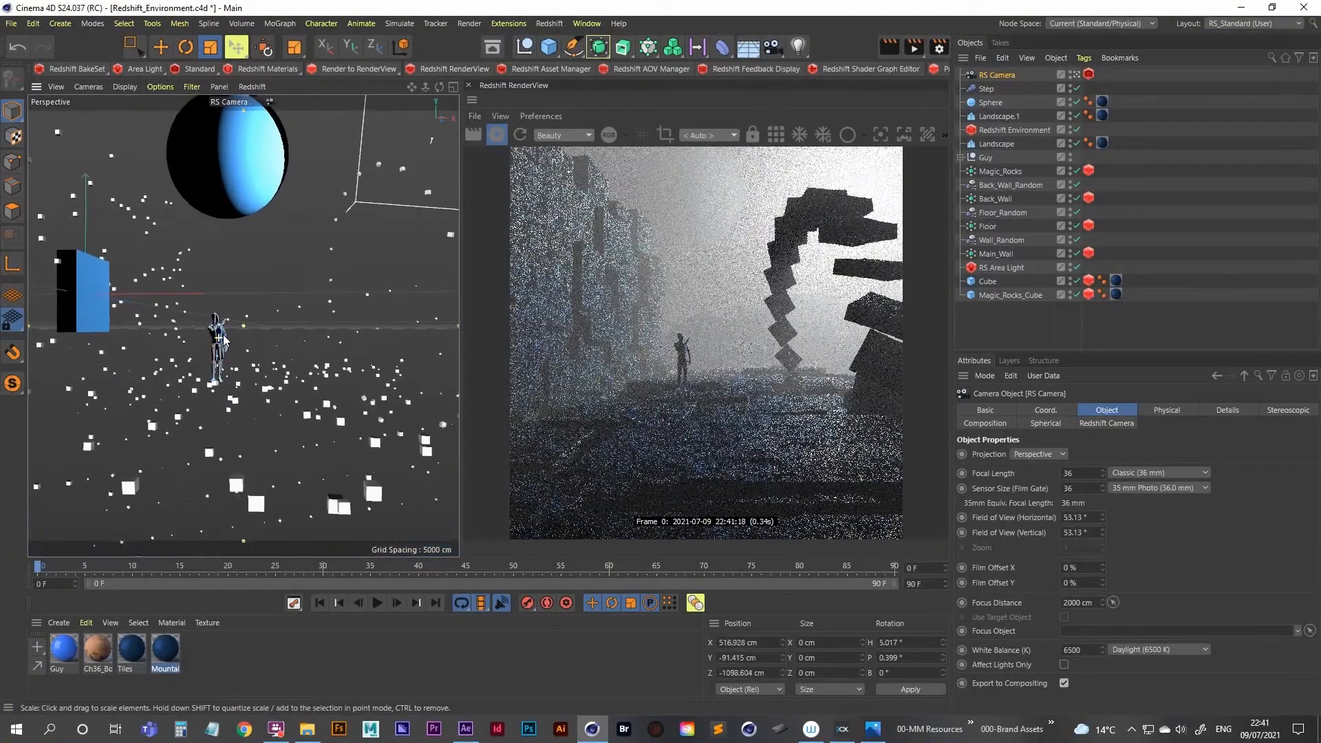
scroll(219, 344, up, 1)
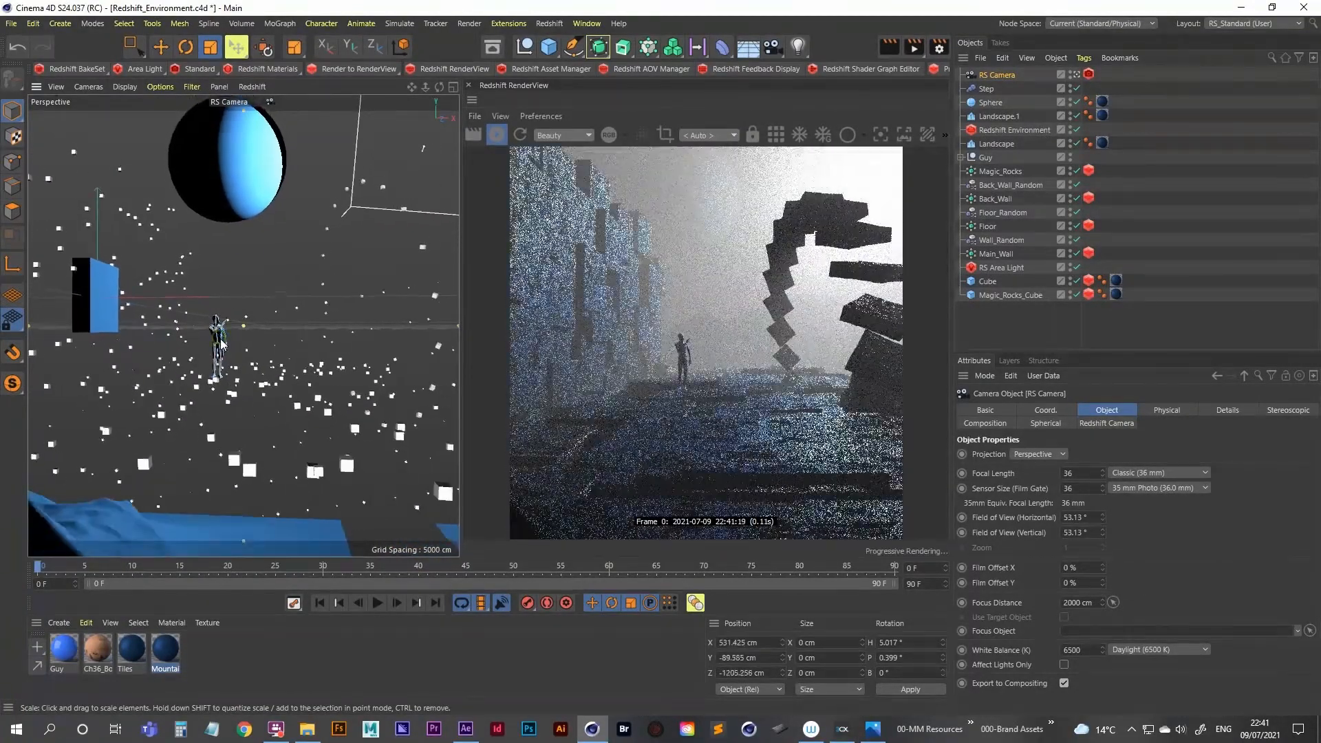
scroll(214, 345, up, 1)
alt+drag(223, 347, 225, 340)
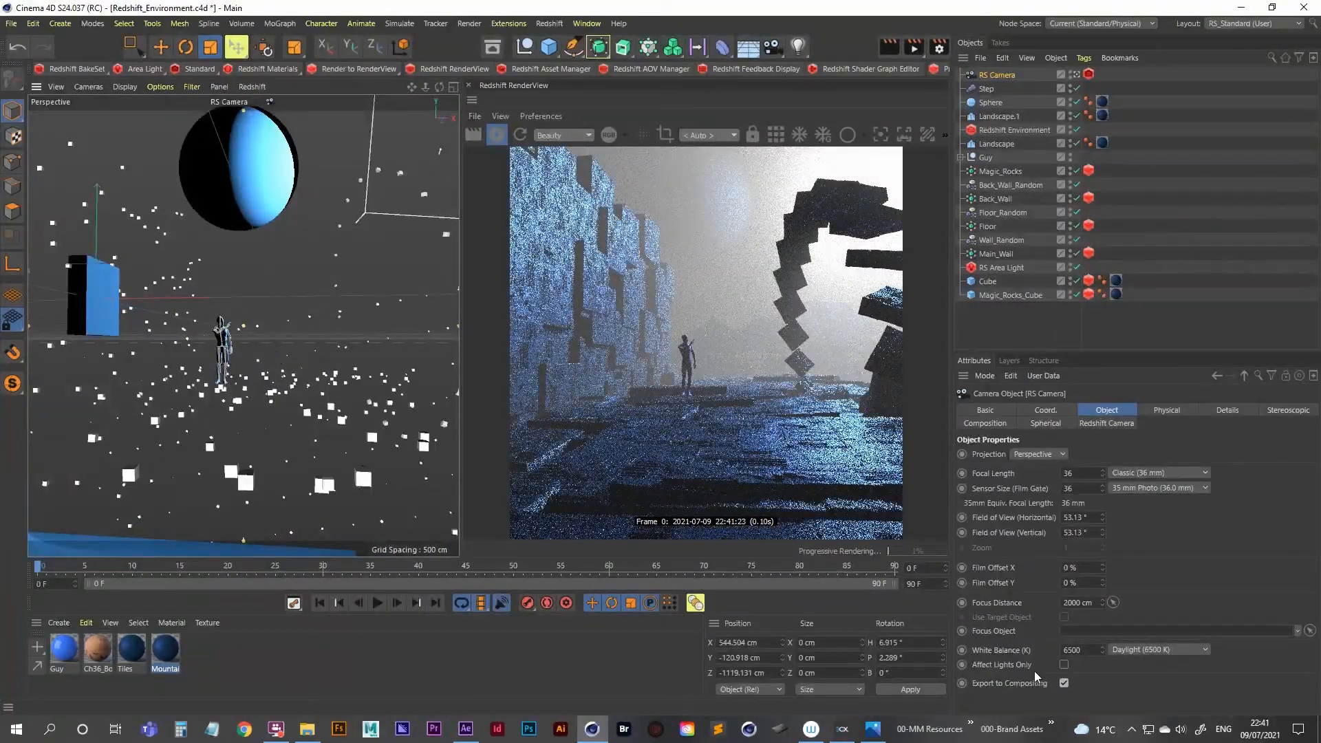
click(875, 733)
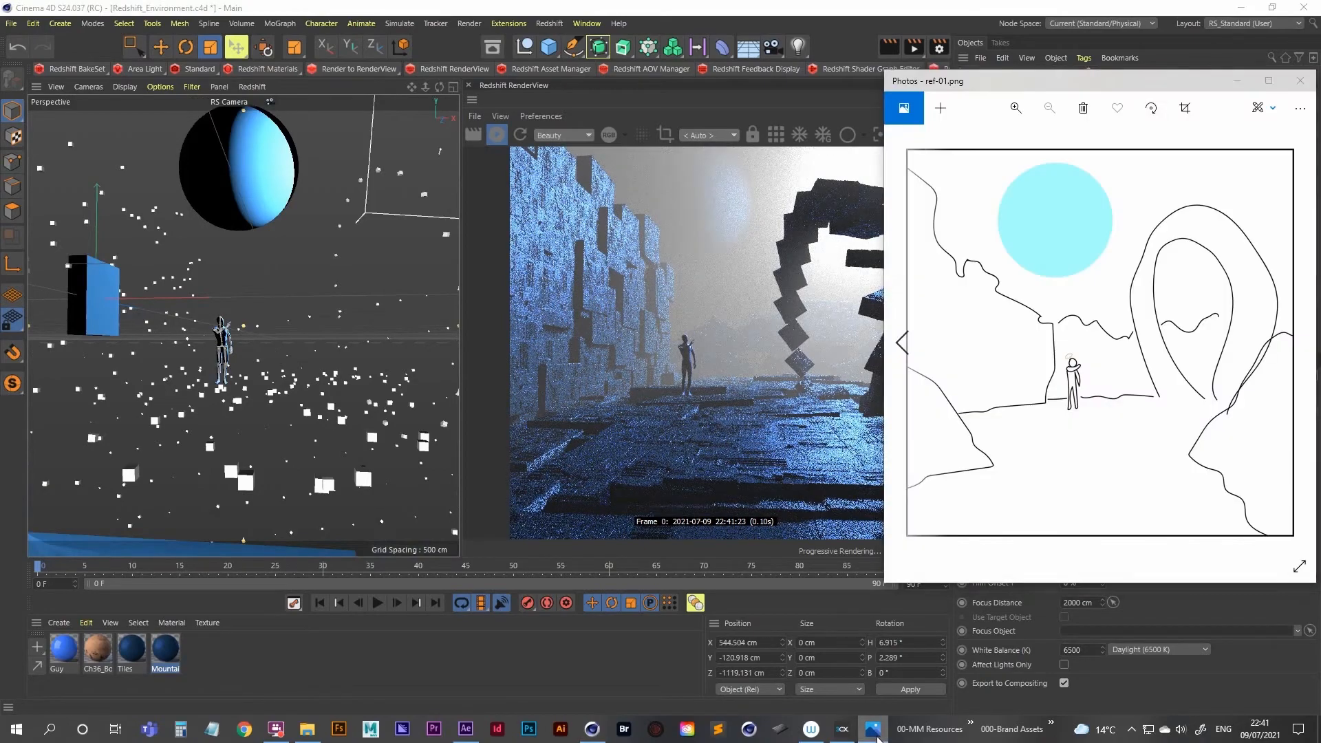
click(874, 733)
alt+drag(222, 349, 220, 350)
alt+middle_drag(220, 349, 222, 352)
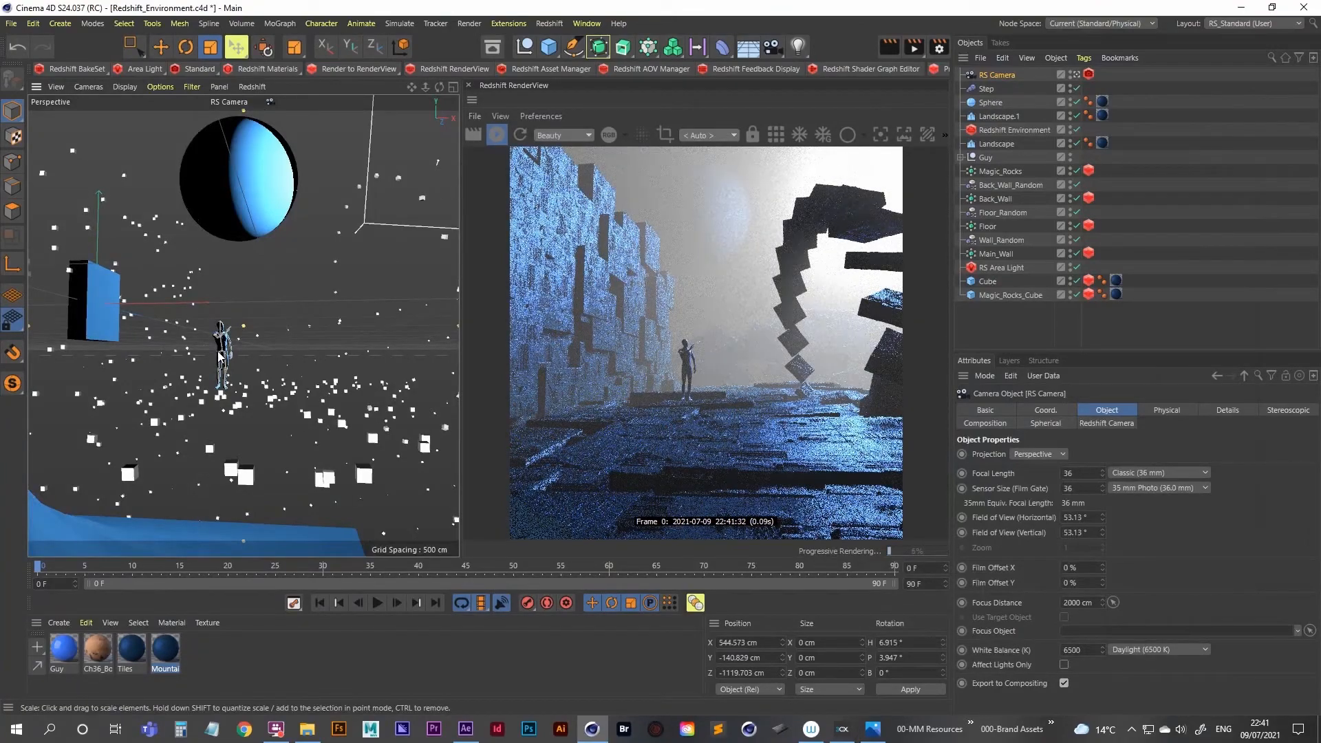
alt+middle_drag(219, 356, 221, 358)
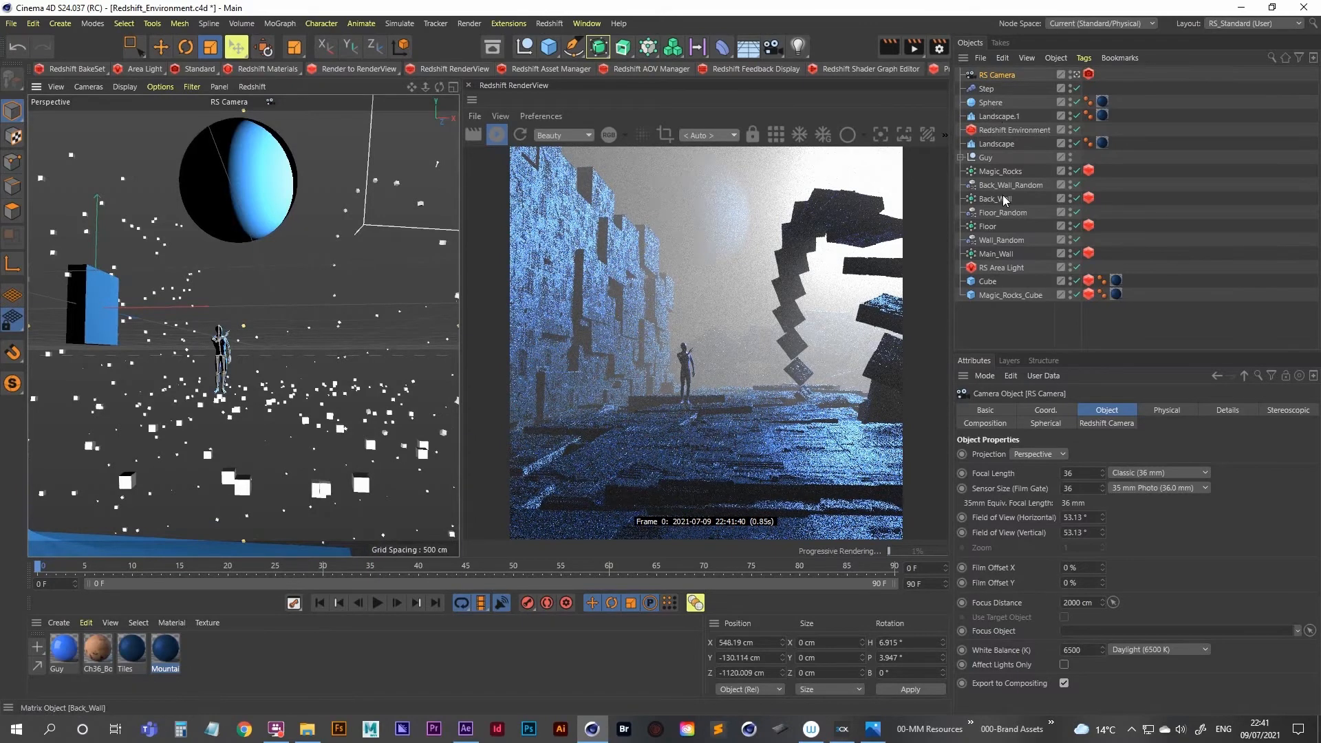
Move RS Area Light to about X 1481, Y 1289, Z 1396 cm
click(1004, 274)
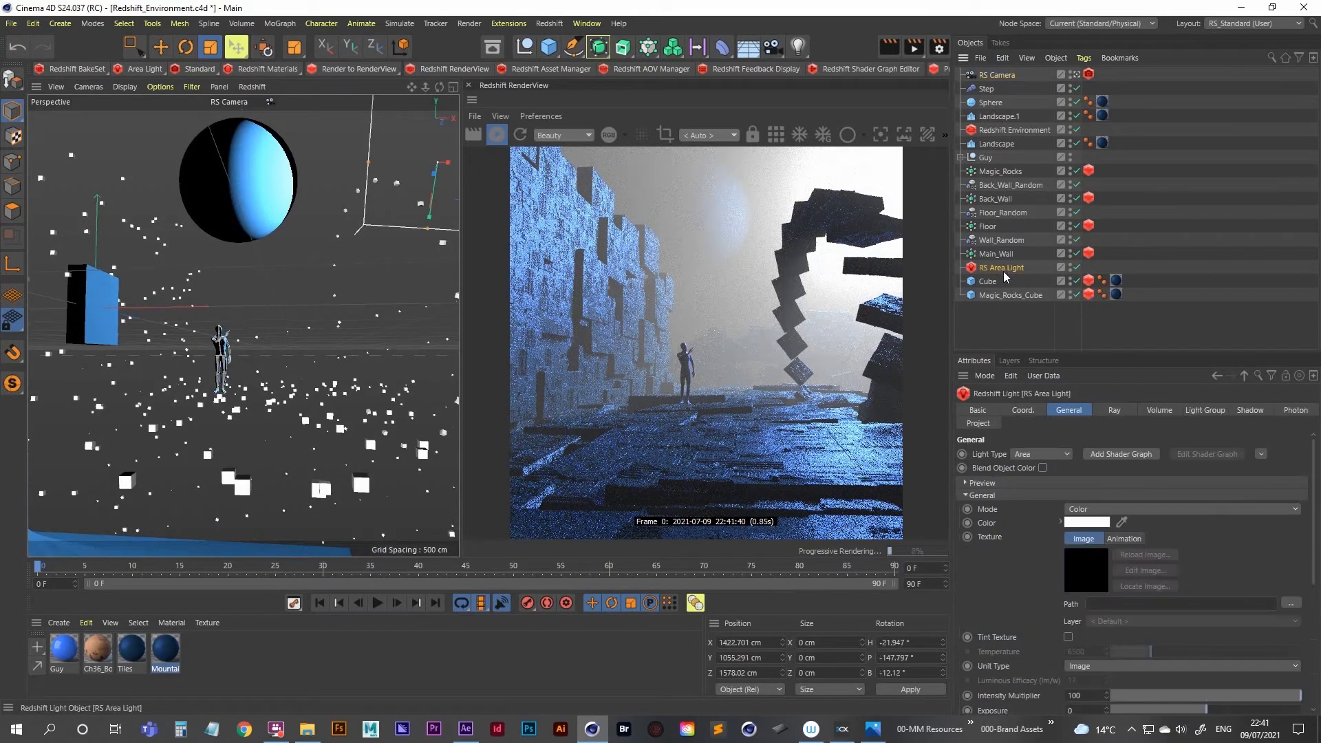
key(0)
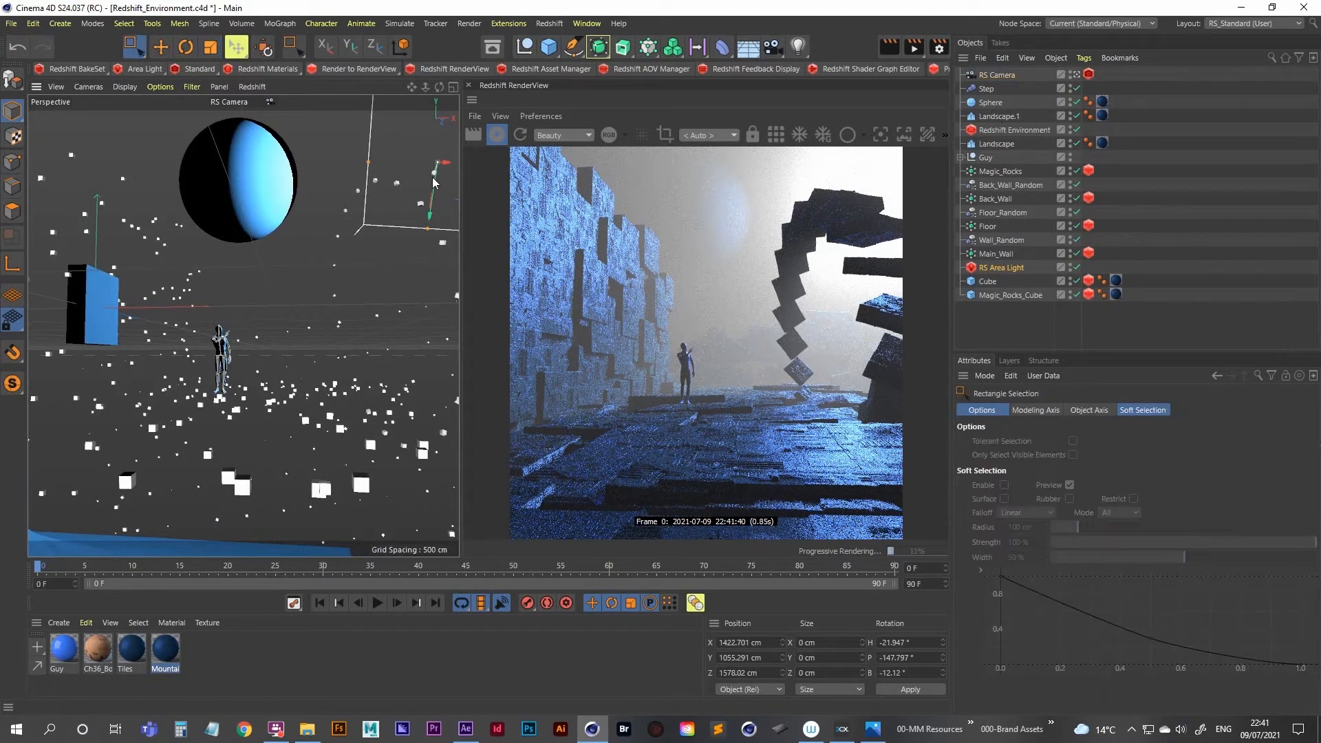
mouse_move(447, 165)
mouse_down()
mouse_move(446, 183)
mouse_move(448, 171)
mouse_up()
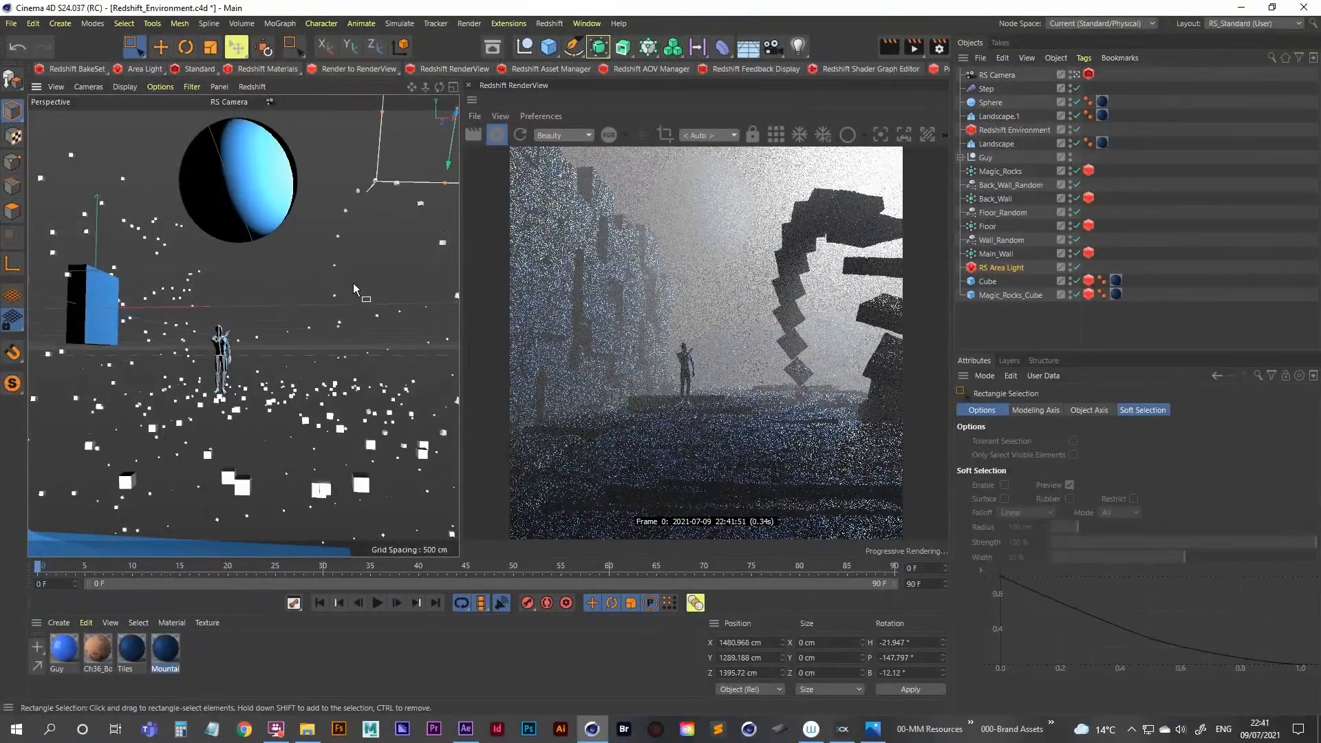
click(211, 47)
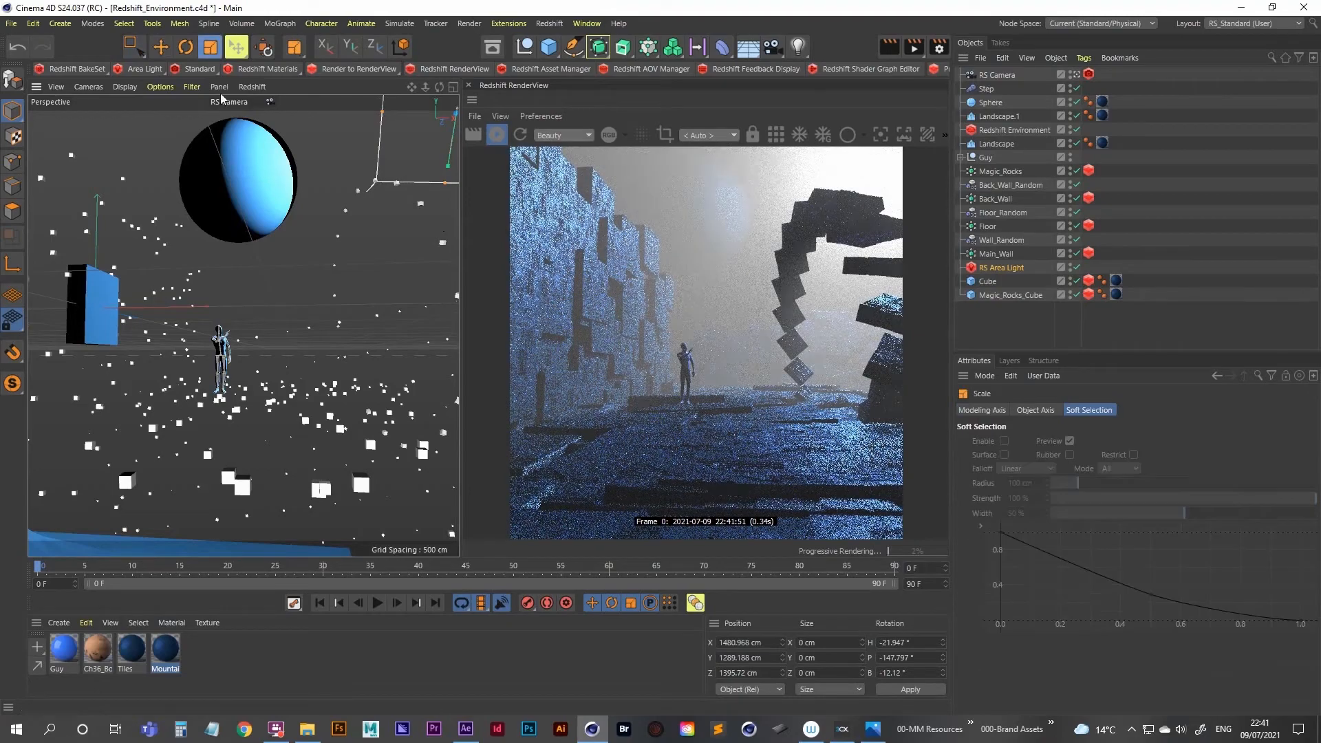
drag(209, 317, 386, 260)
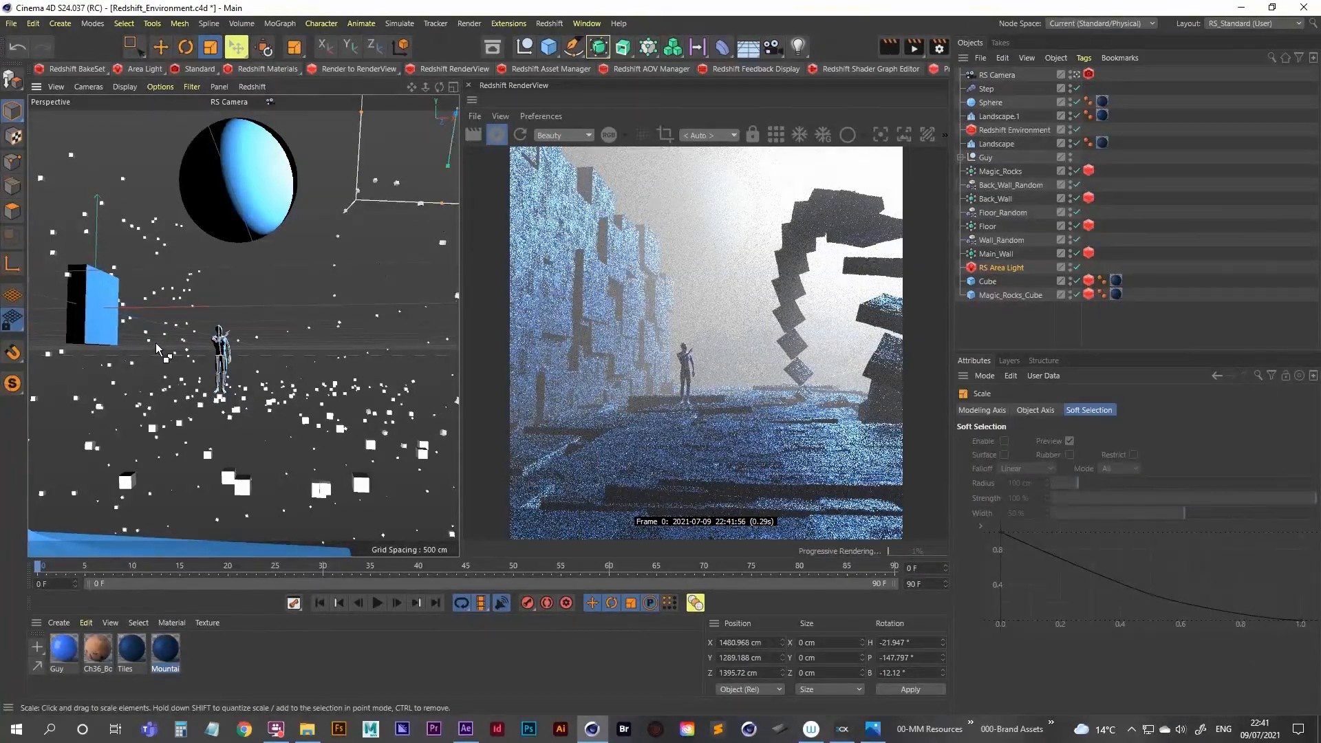
key(ctrl+z)
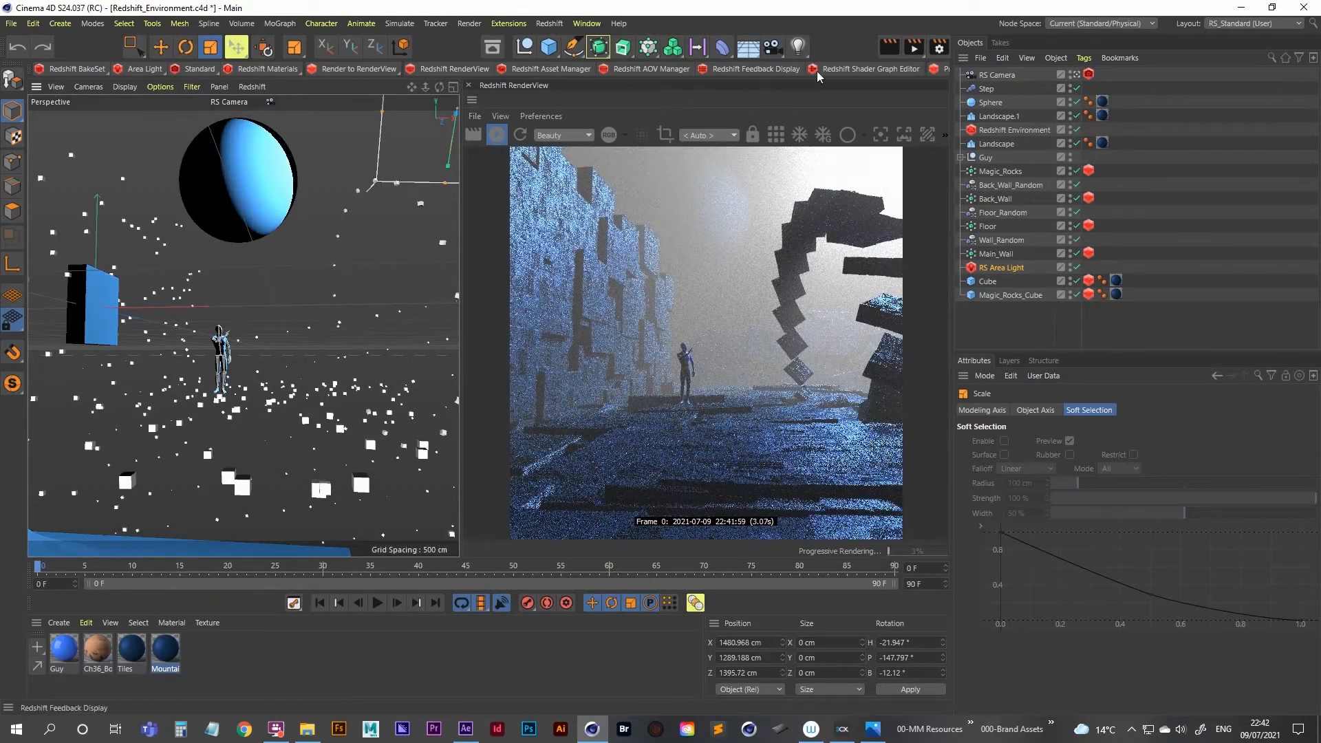
Switch the renderer in the render settings to Redshift and close the settings window
click(939, 48)
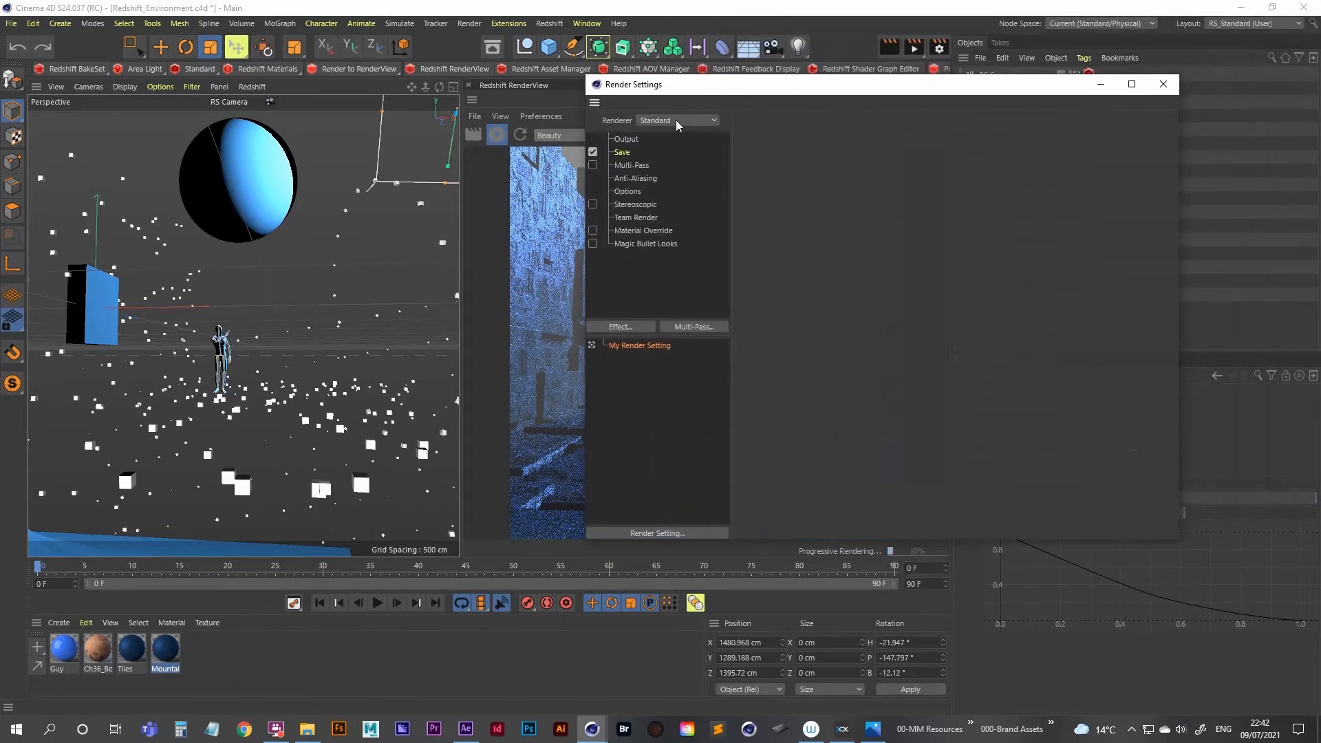
click(678, 121)
click(665, 180)
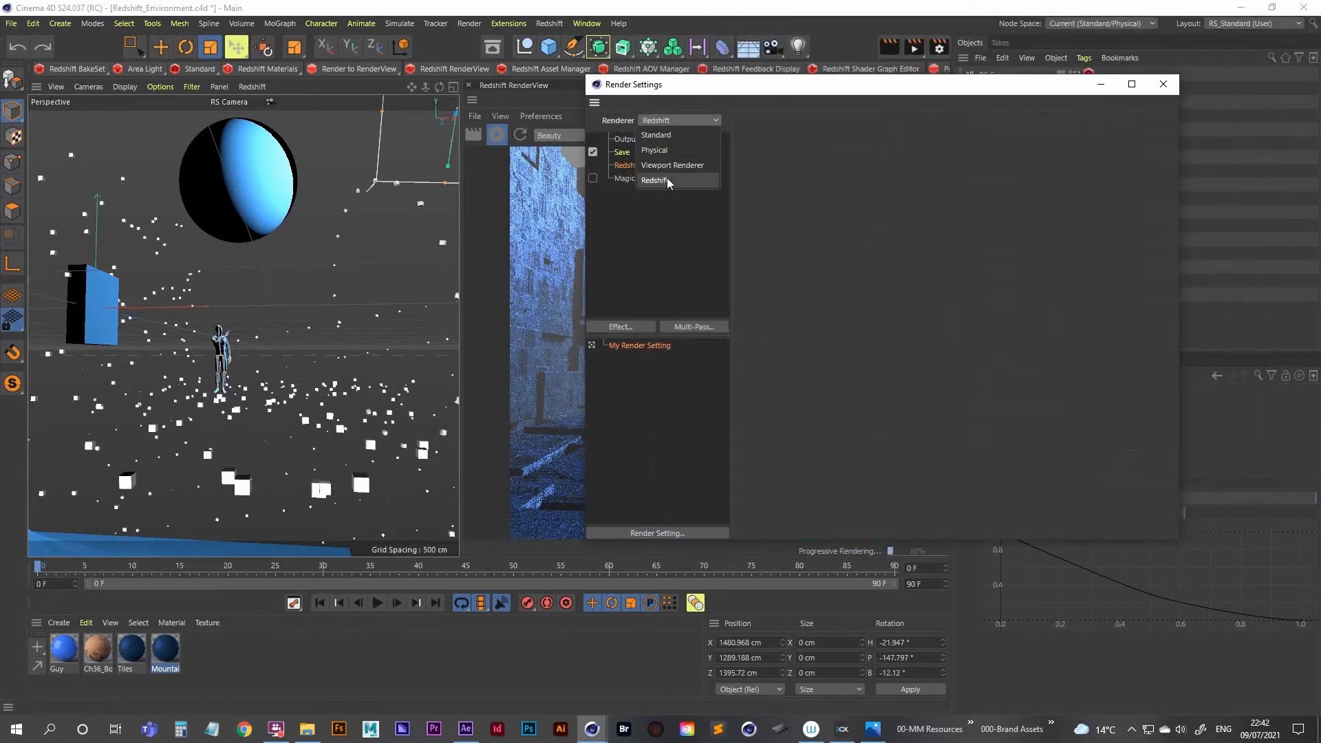
drag(1073, 84, 939, 109)
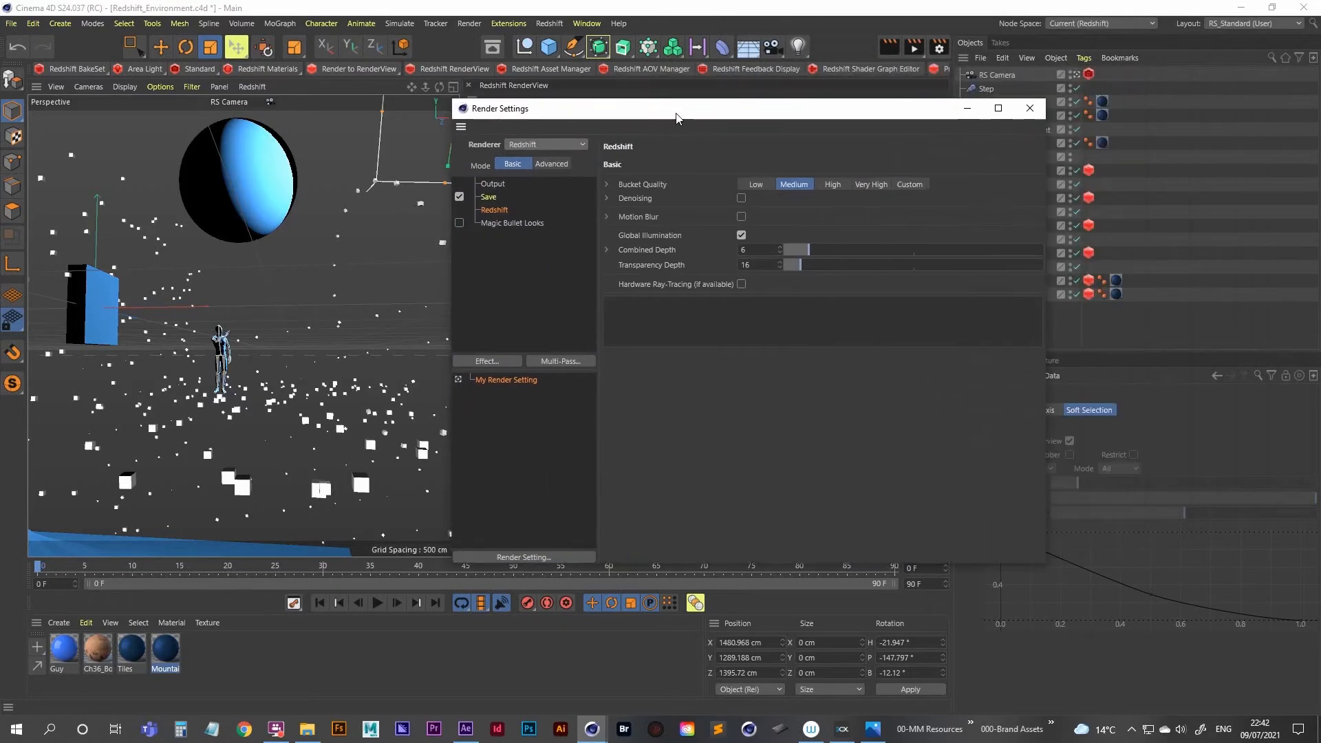
click(1030, 109)
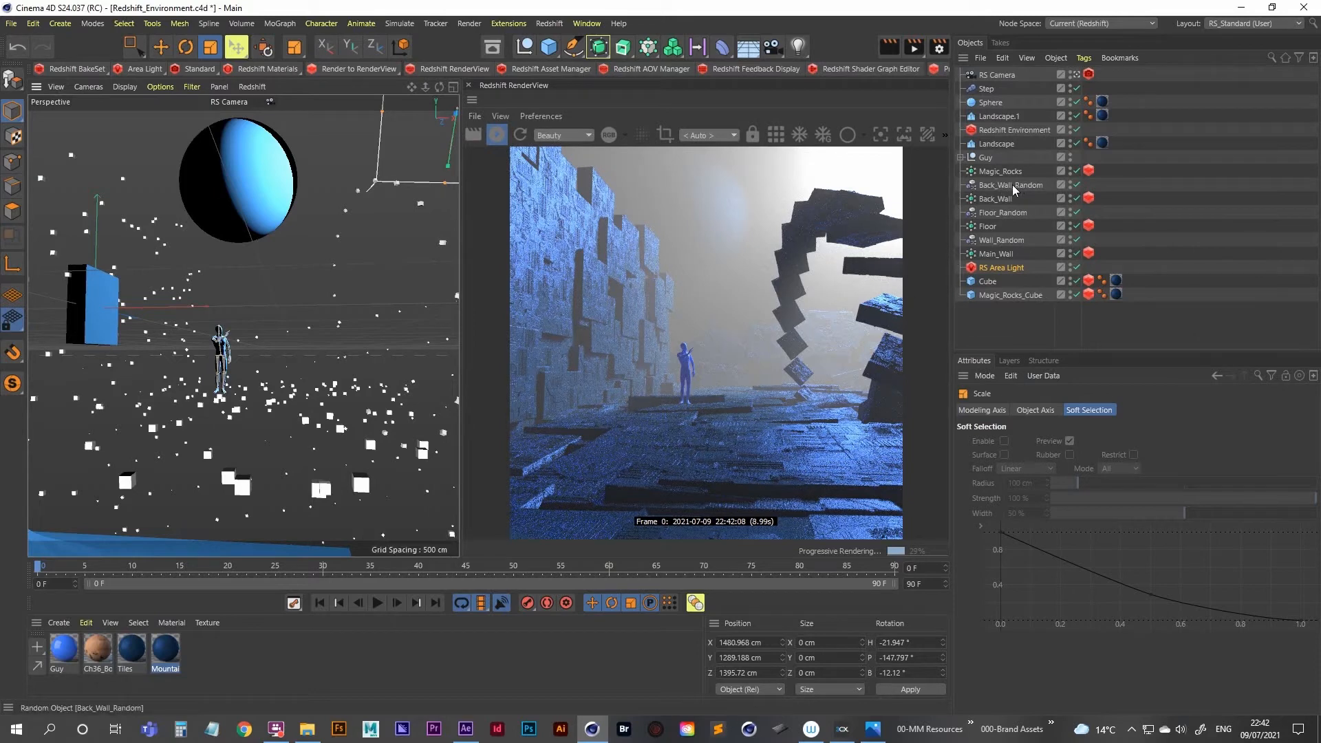
Raise the Back_Wall matrix to about X 833, Y -258 cm, comparing the render with the ref-01.png sketch
click(997, 198)
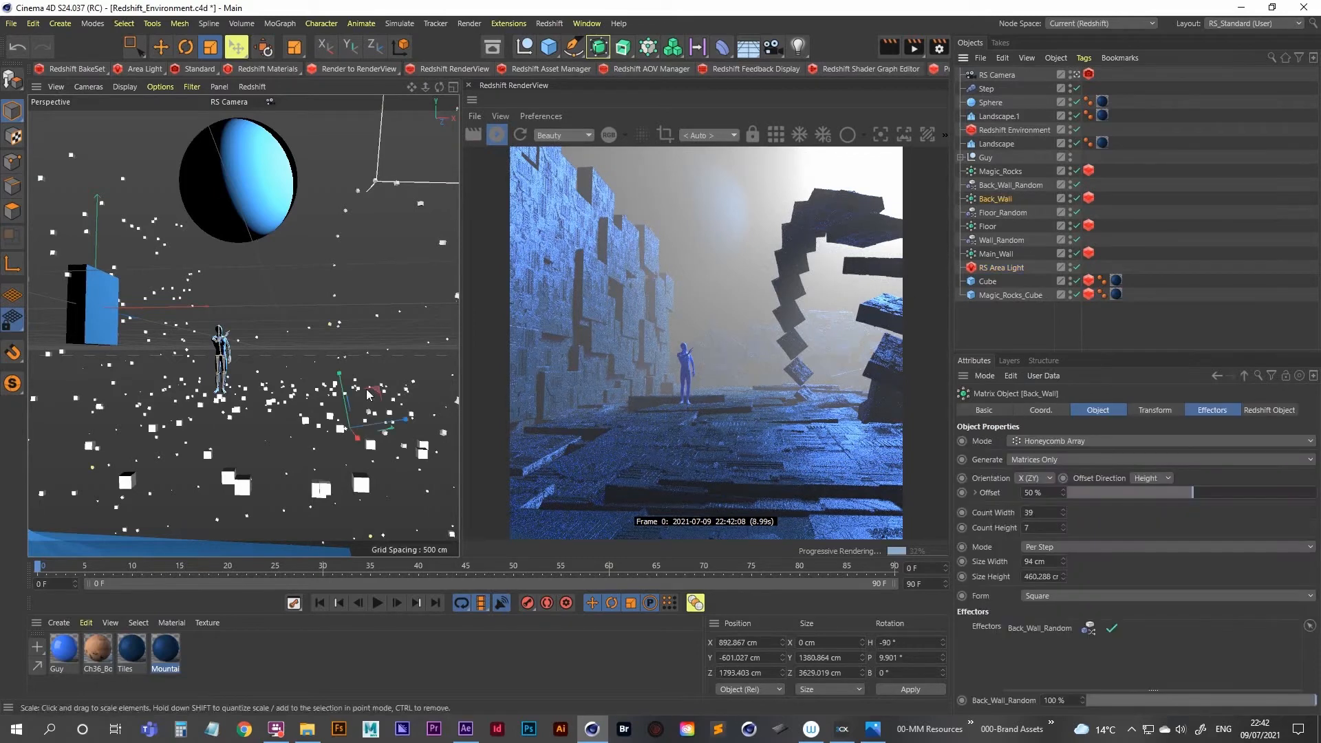
key(0)
drag(341, 377, 337, 349)
click(873, 729)
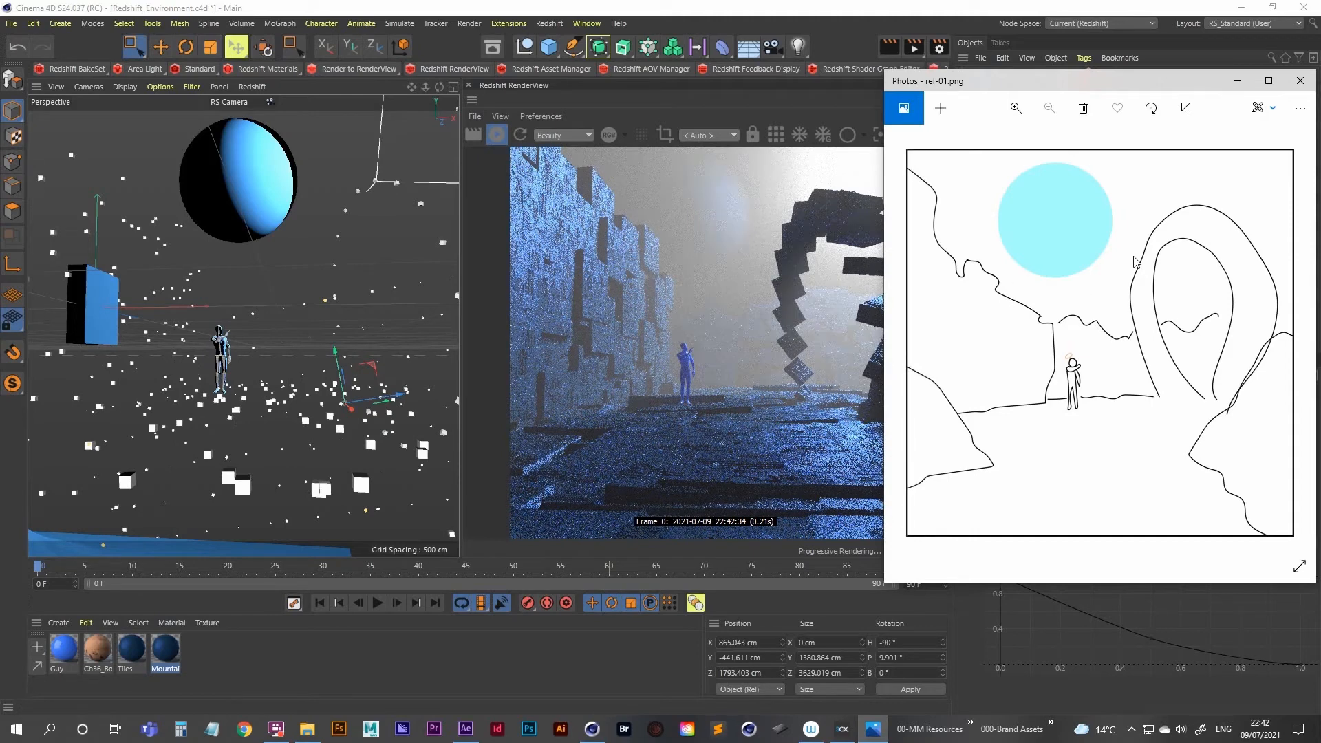
click(1236, 81)
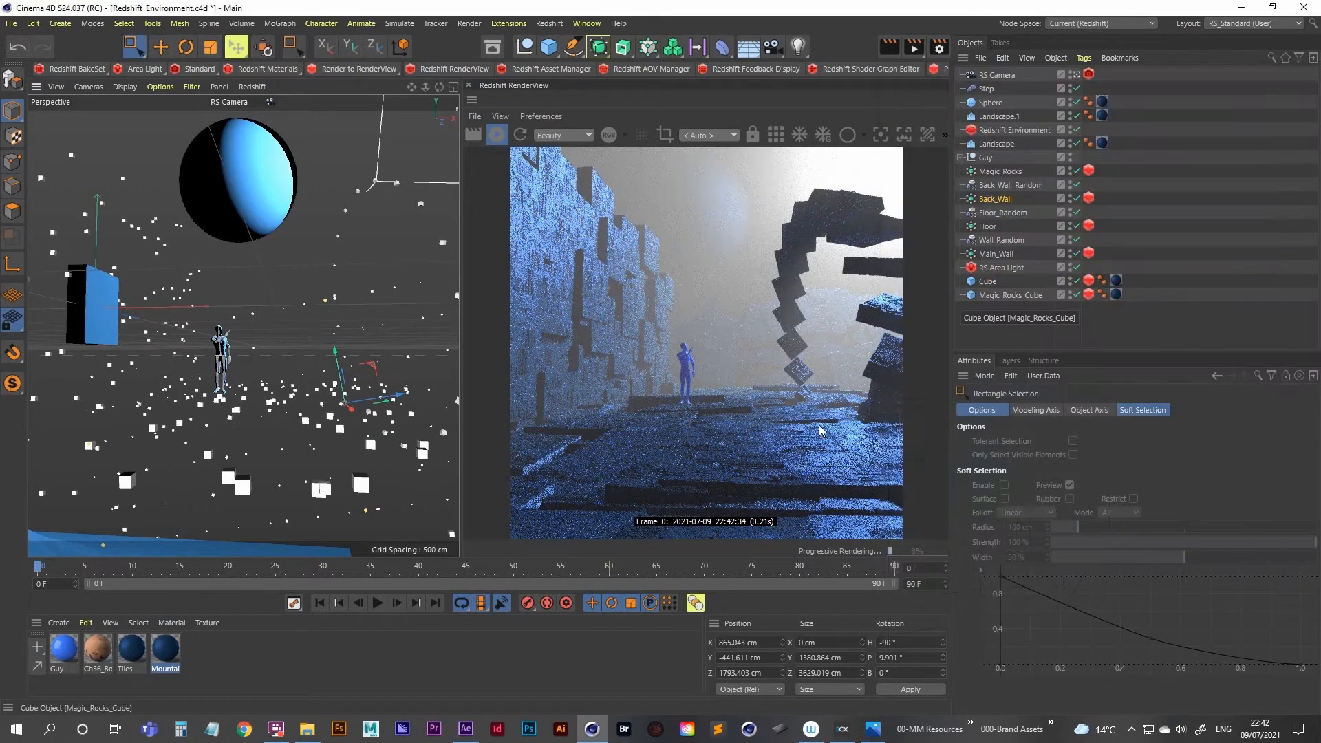
click(995, 199)
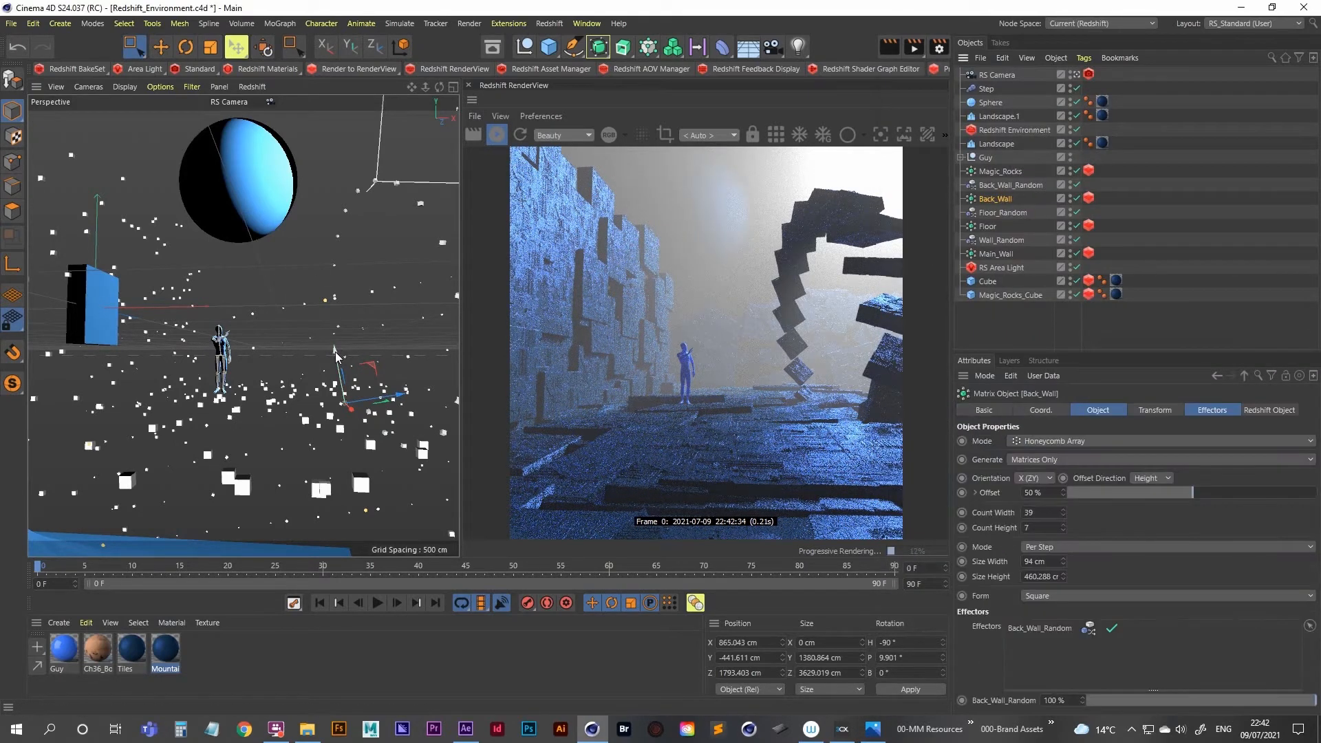
drag(336, 352, 324, 324)
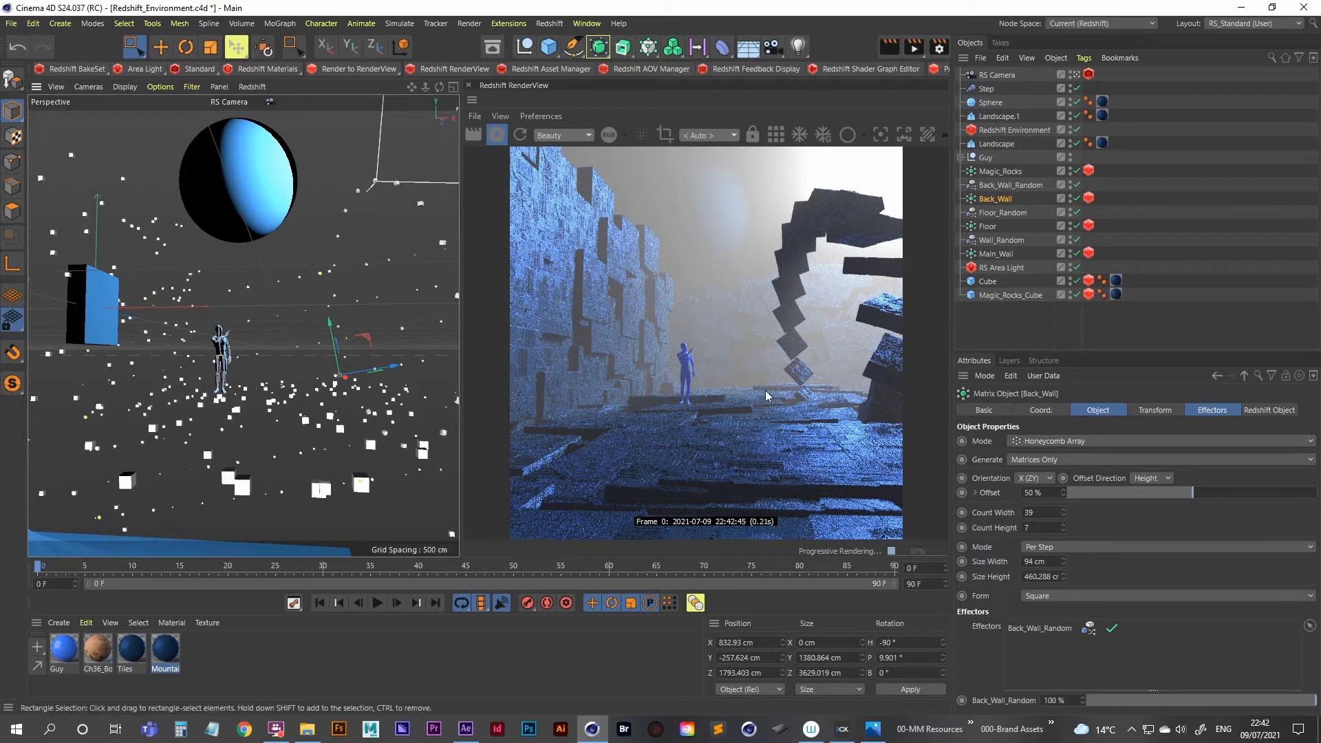
click(878, 733)
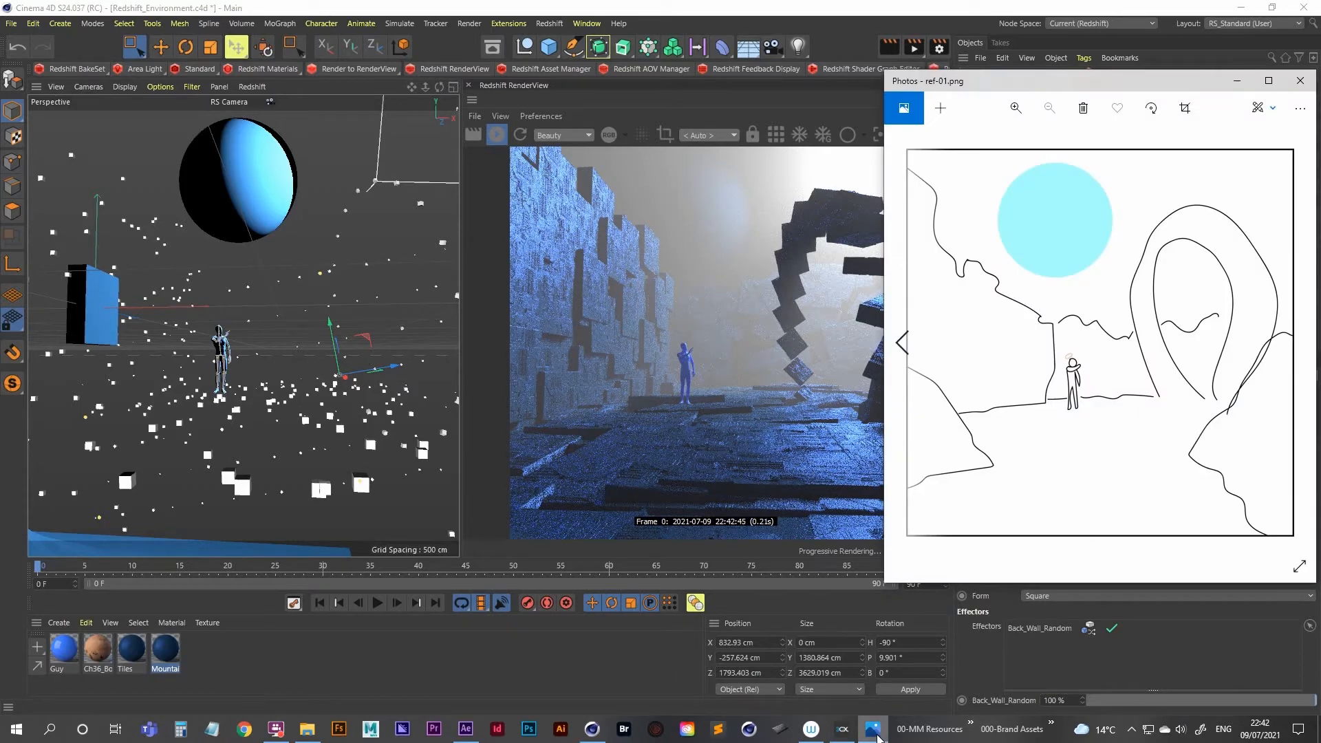
click(872, 732)
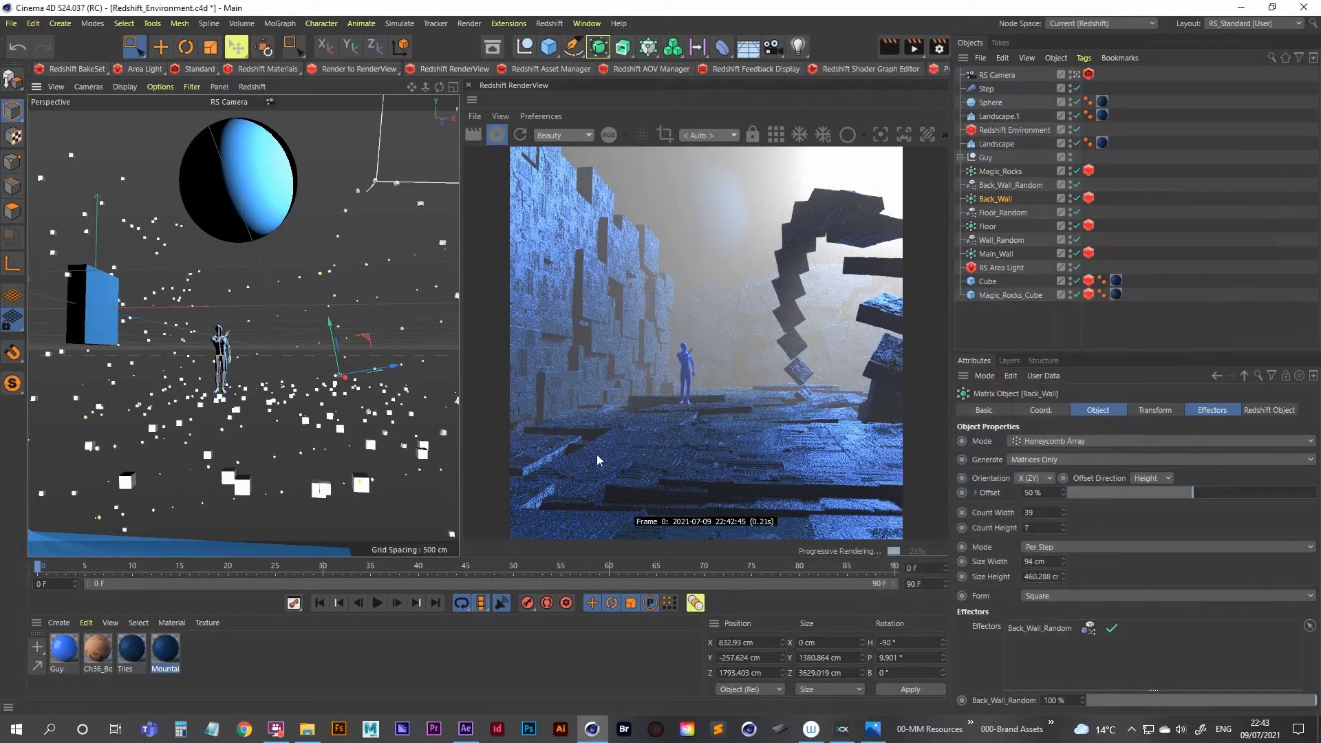
Reframe RS Camera to about X 536, Y -161, Z -1117 cm with pitch 7.6°, and compare the view with ref-01.png
alt+middle_drag(219, 355, 228, 372)
alt+right_drag(227, 367, 236, 368)
alt+drag(236, 367, 236, 366)
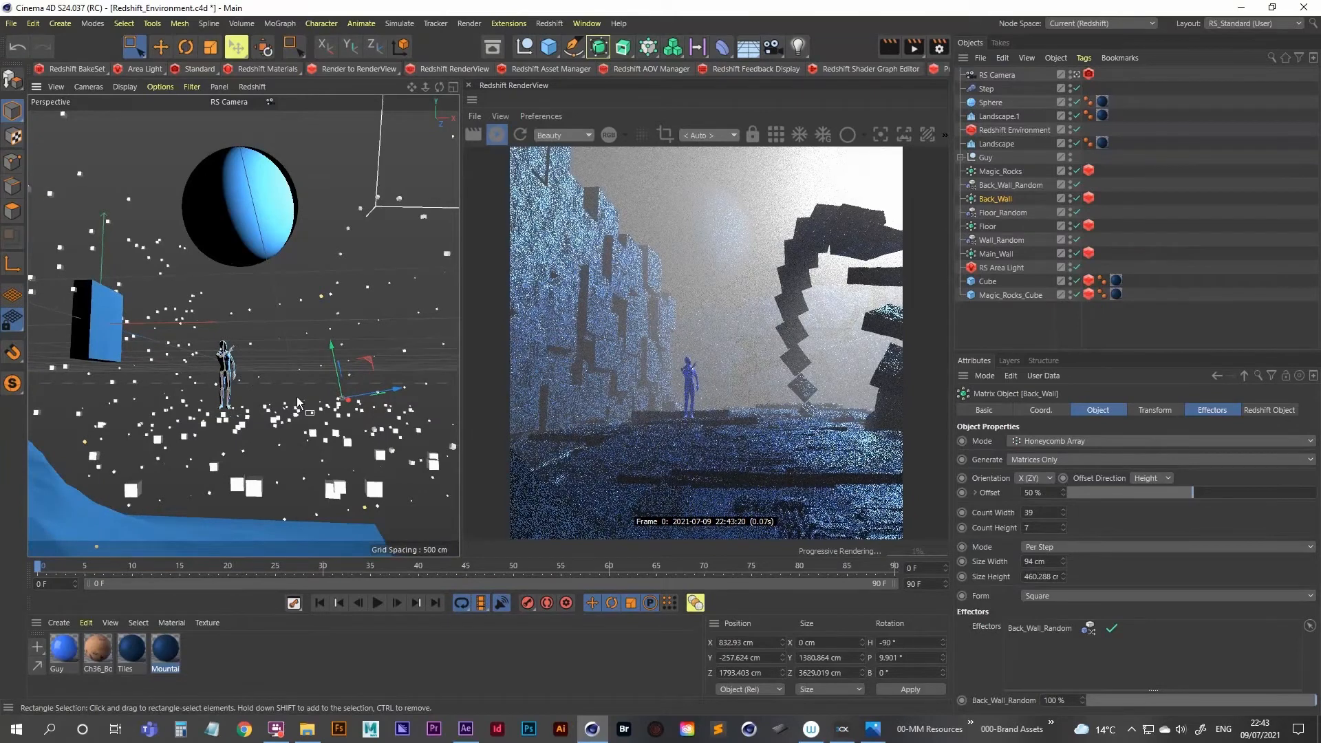
click(880, 732)
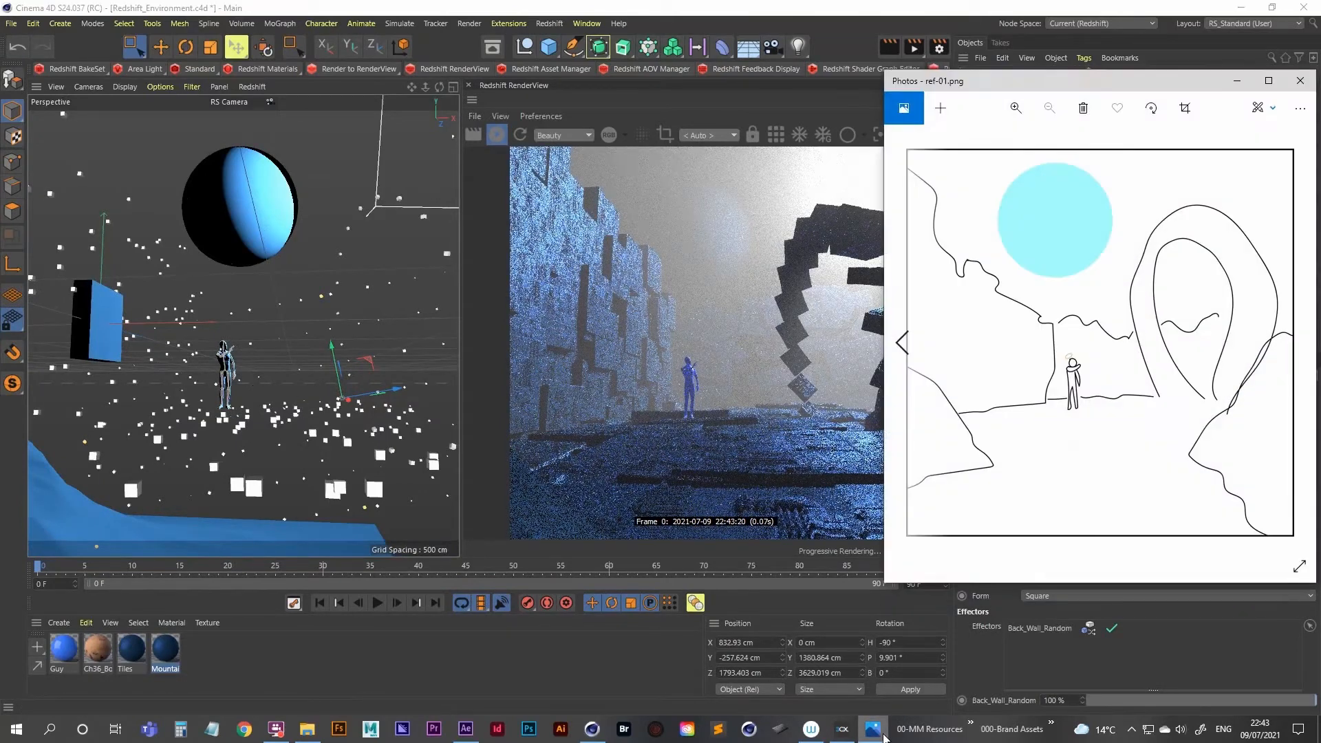
click(873, 730)
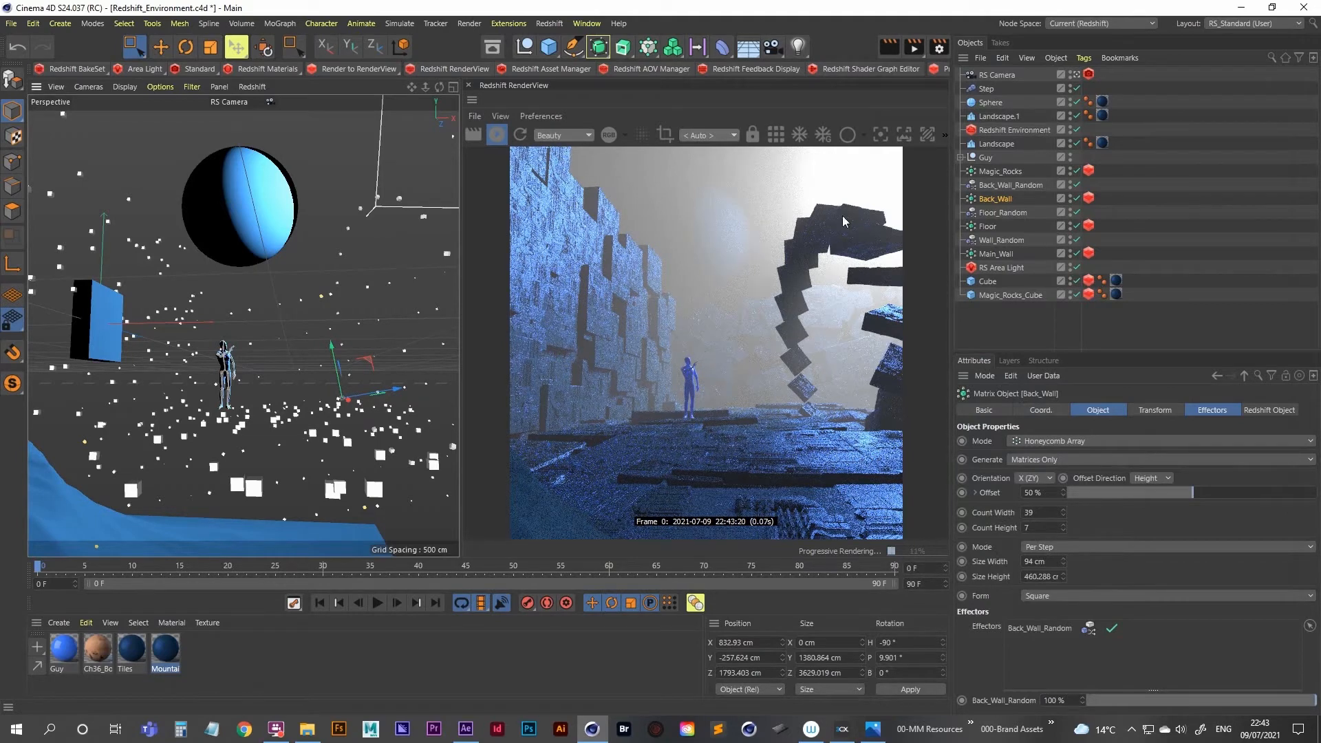
Set the Redshift RenderView to render from RS Camera and lock it to that camera
click(990, 103)
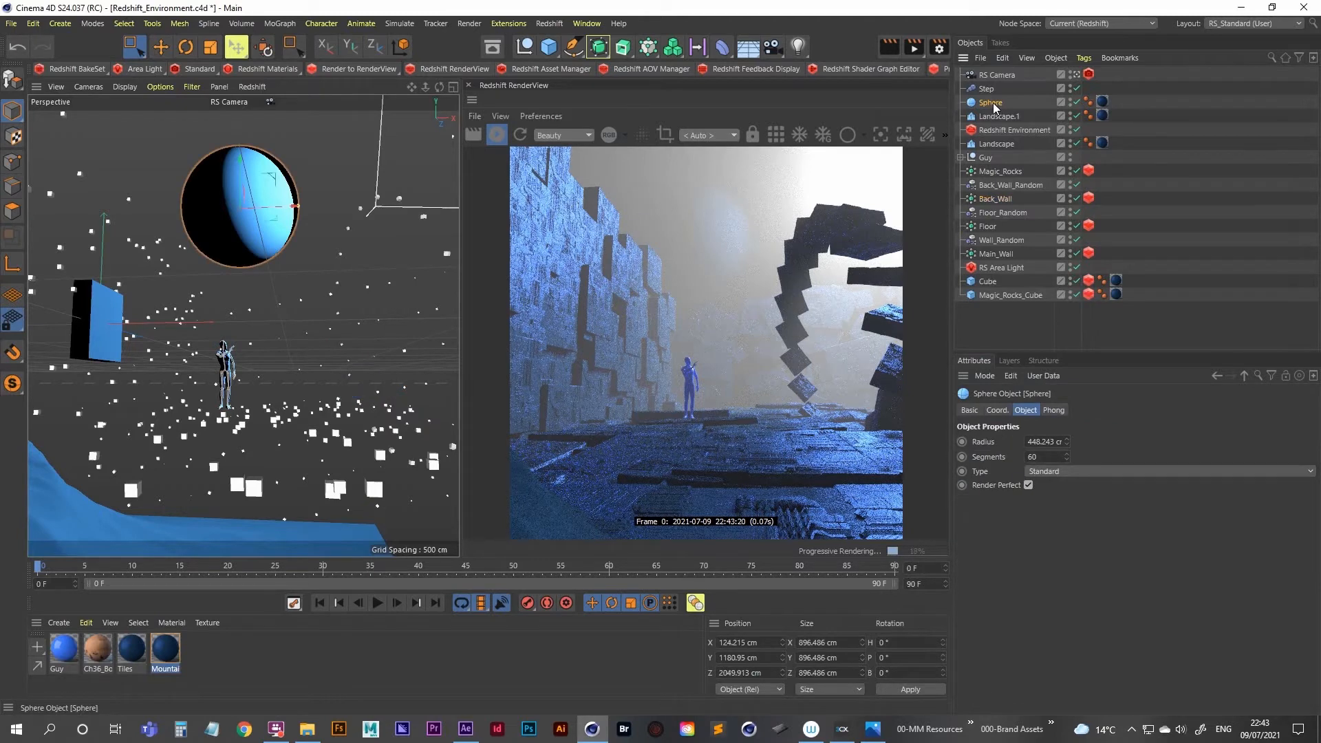
middle_click(304, 300)
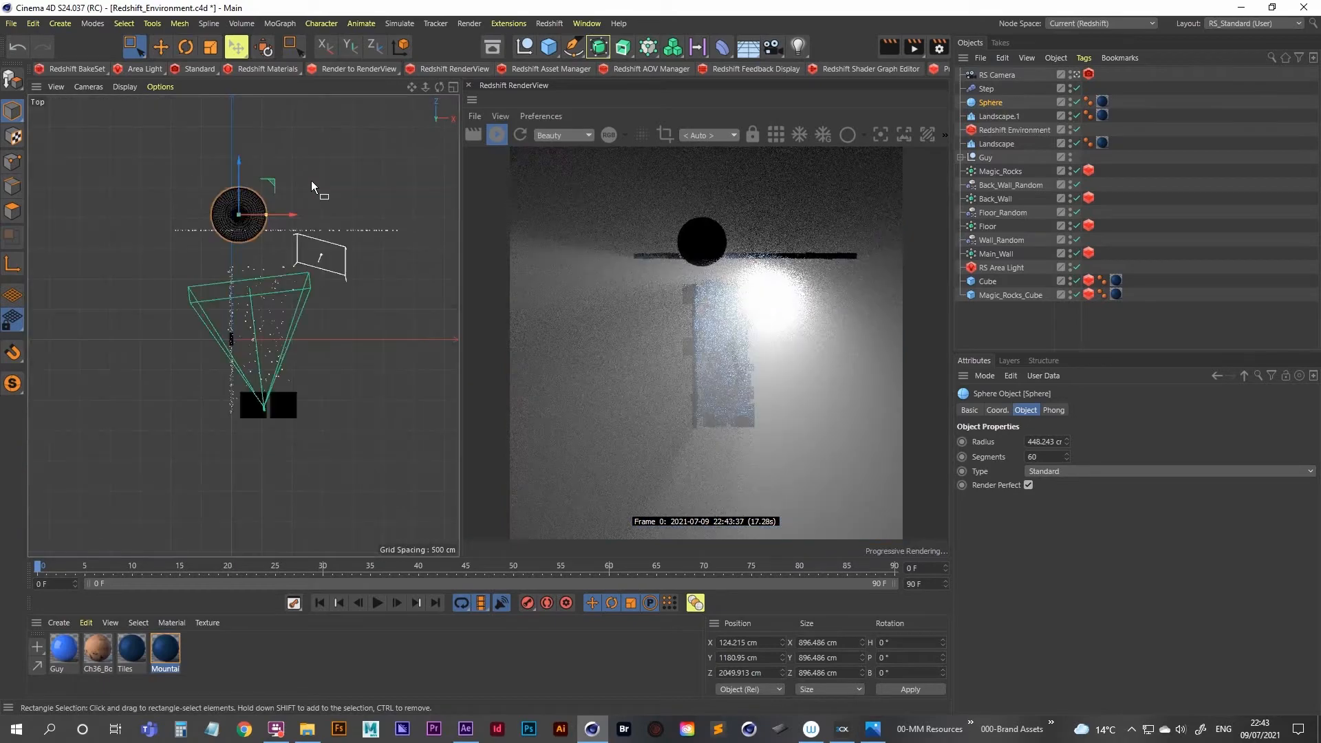
middle_click(146, 236)
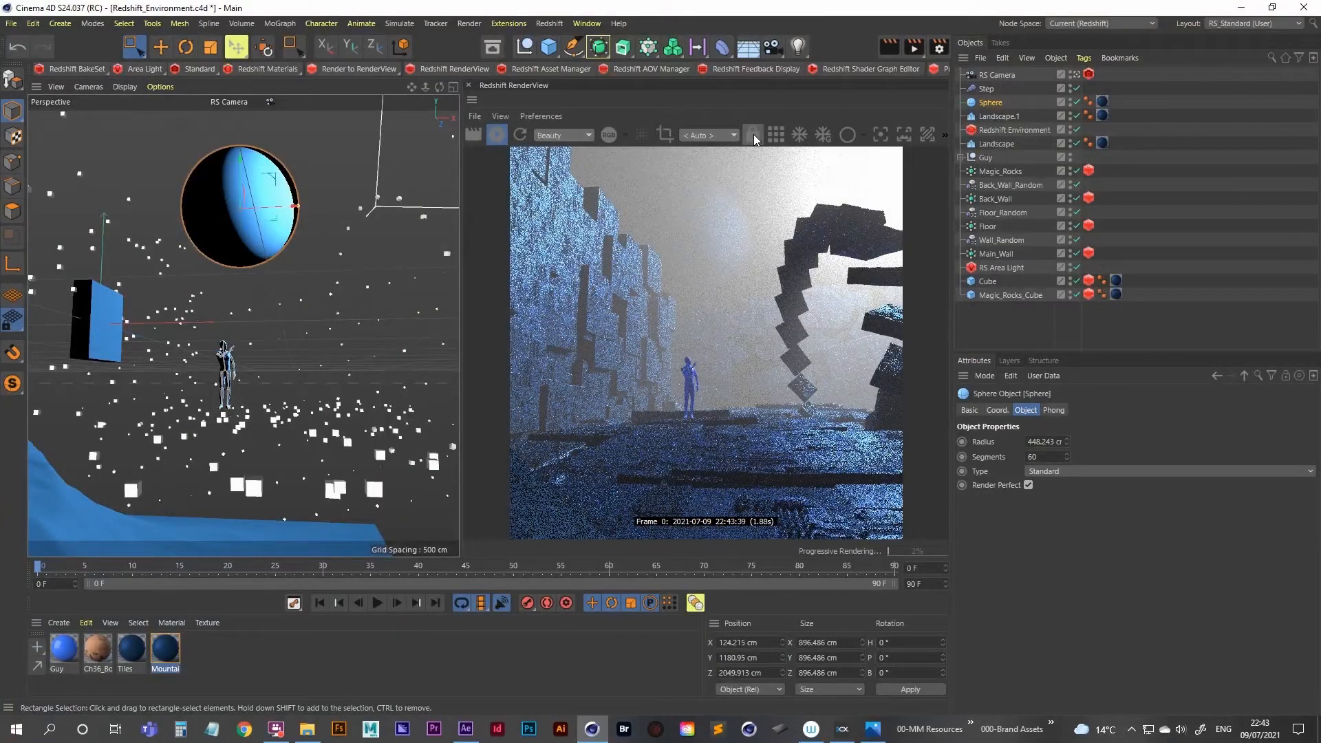
click(723, 136)
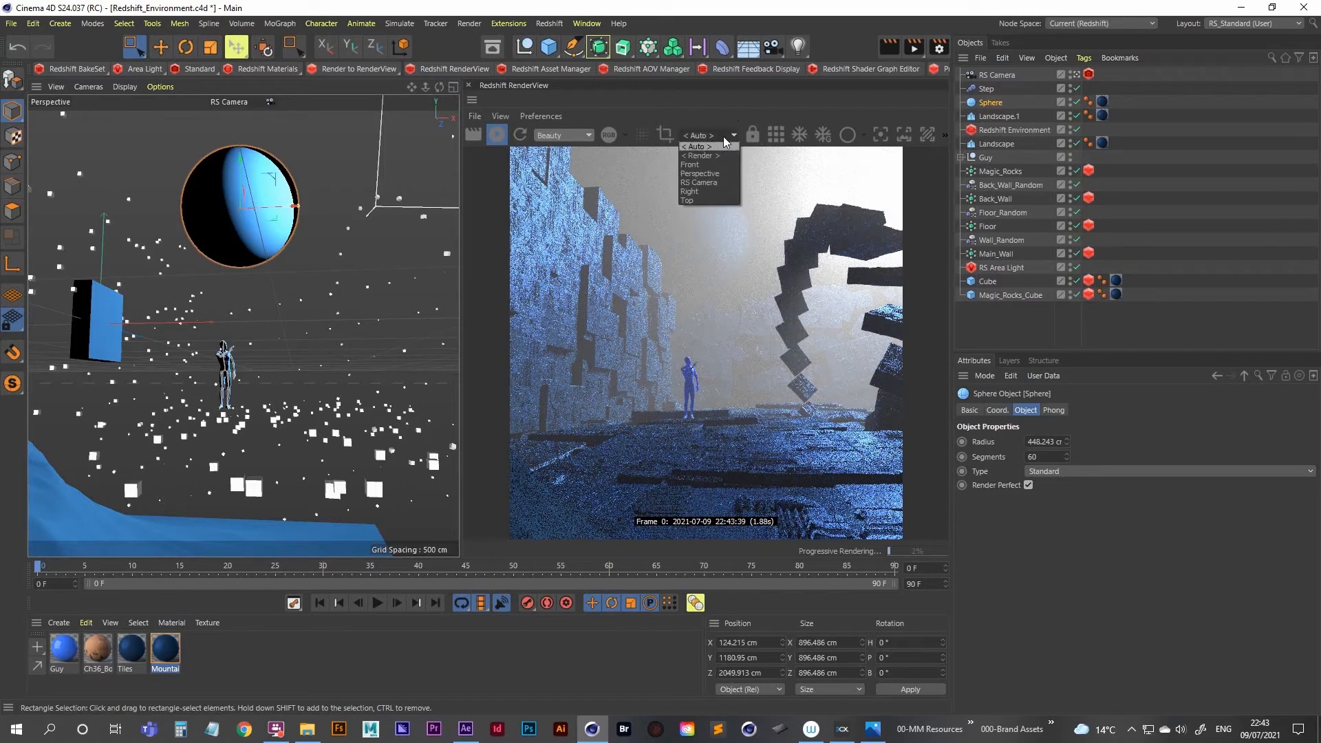
click(722, 183)
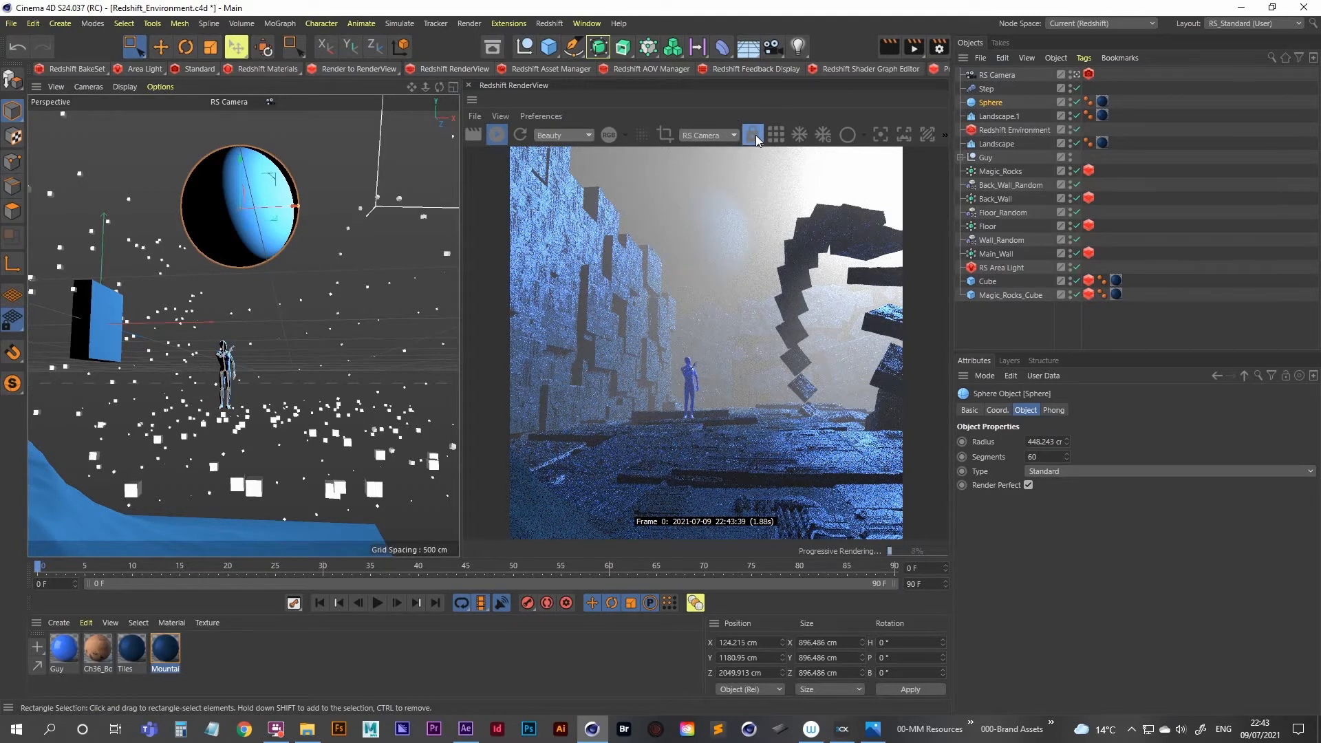
Push the Sphere farther behind the back wall in the Top view, to about Z 2821 cm
middle_click(289, 275)
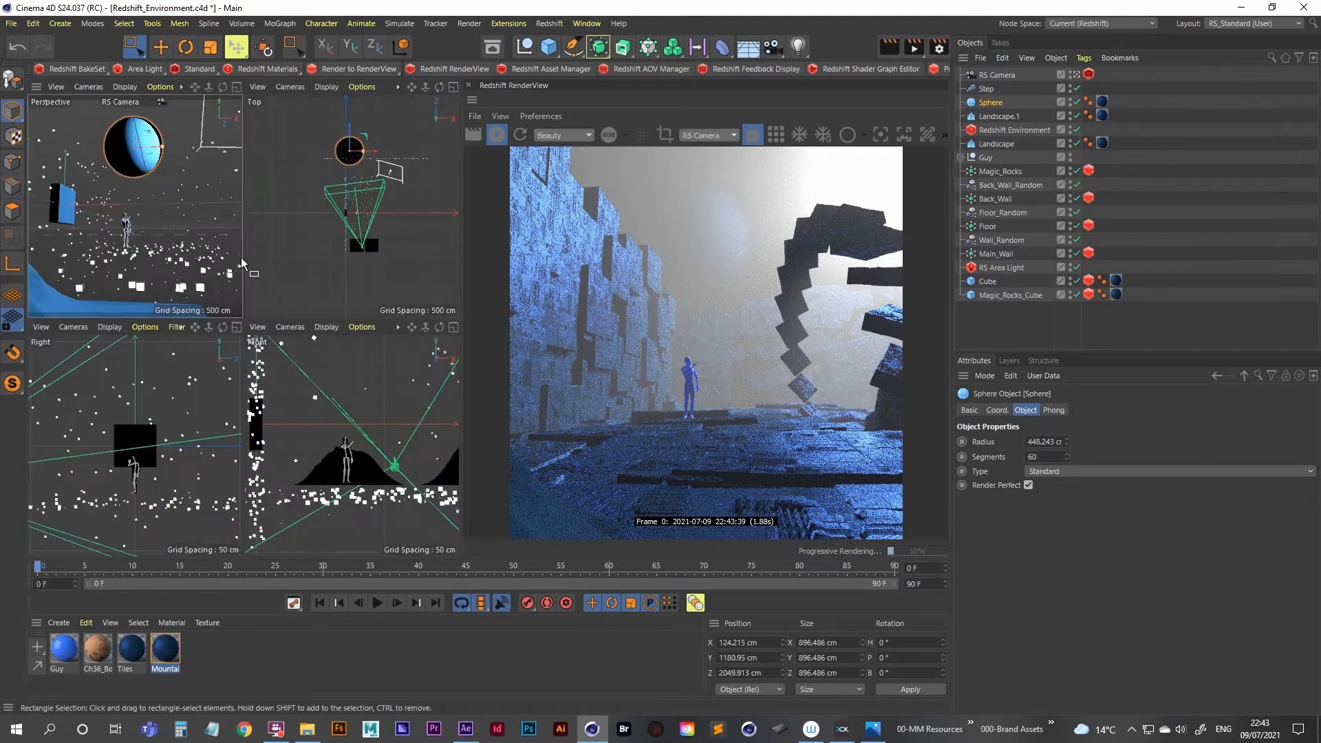
middle_click(308, 187)
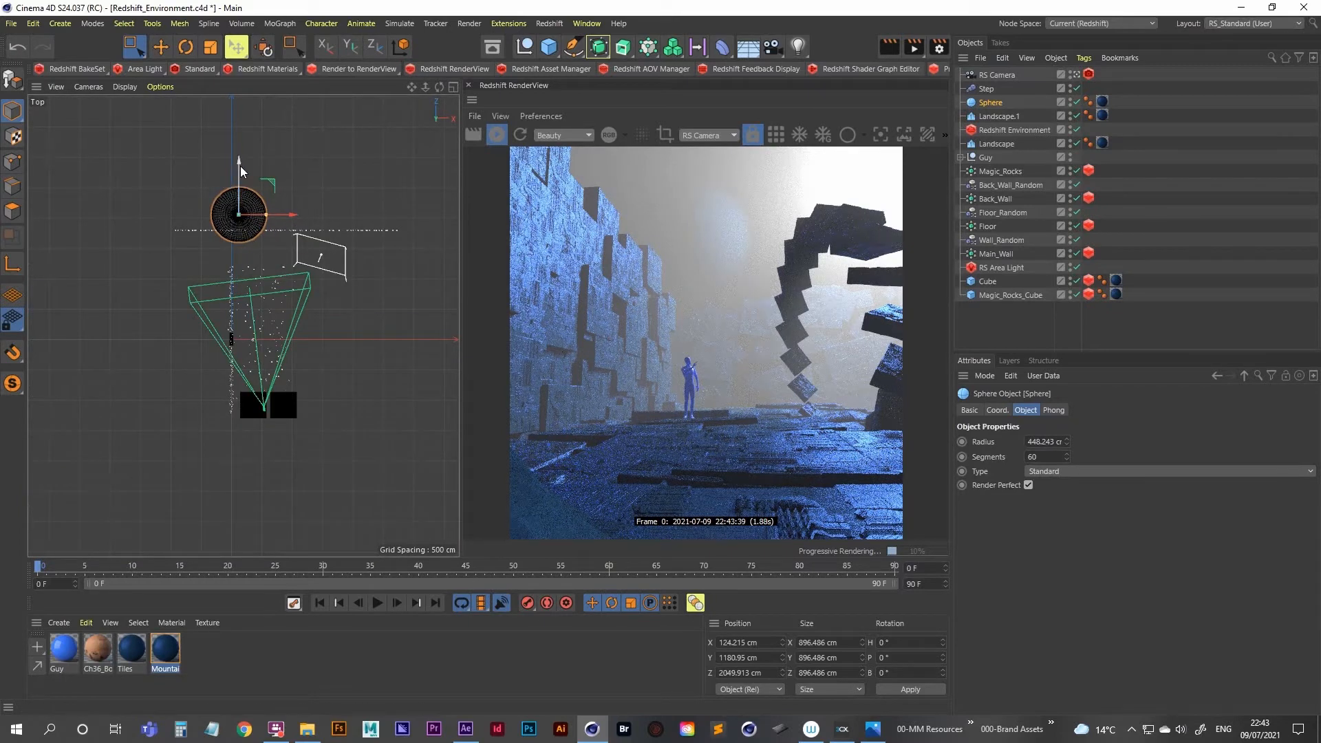
drag(240, 170, 242, 121)
Frame the whole scene in all four viewports and restore the RS Camera framing in the perspective view
middle_click(275, 413)
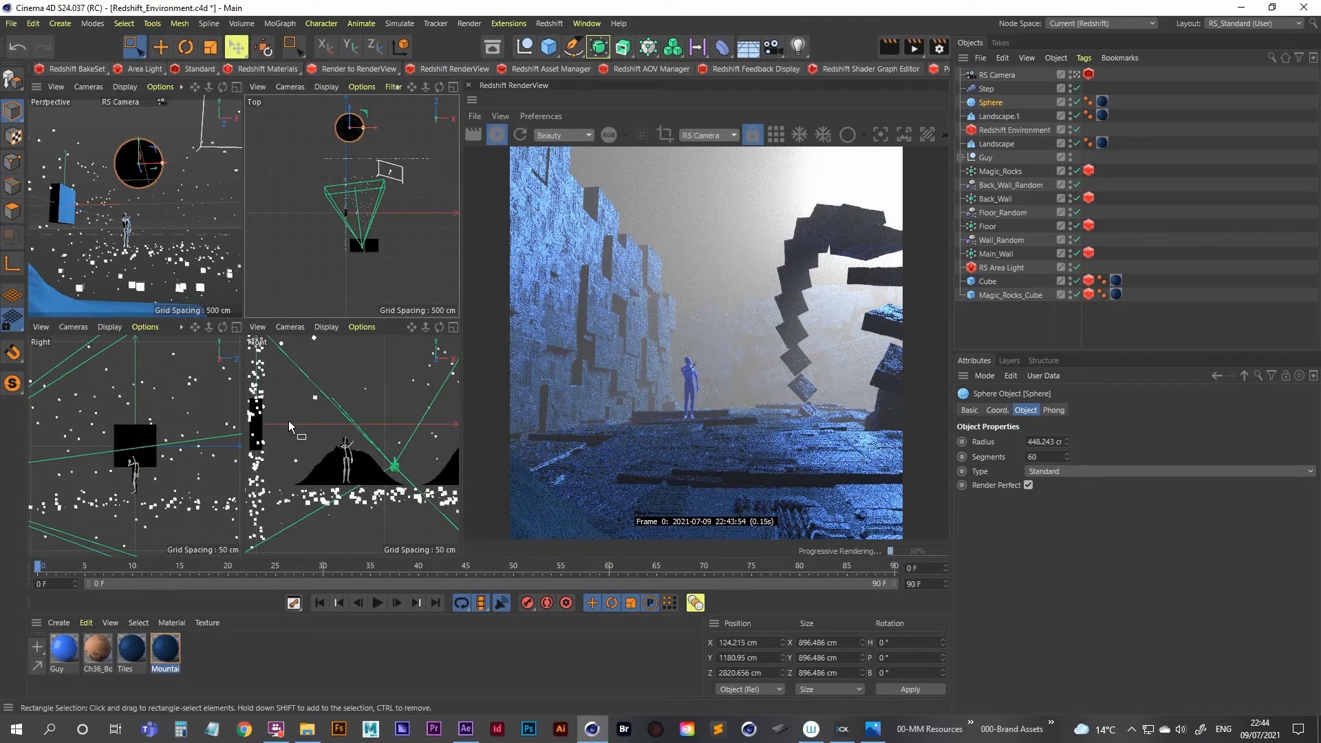
key(h)
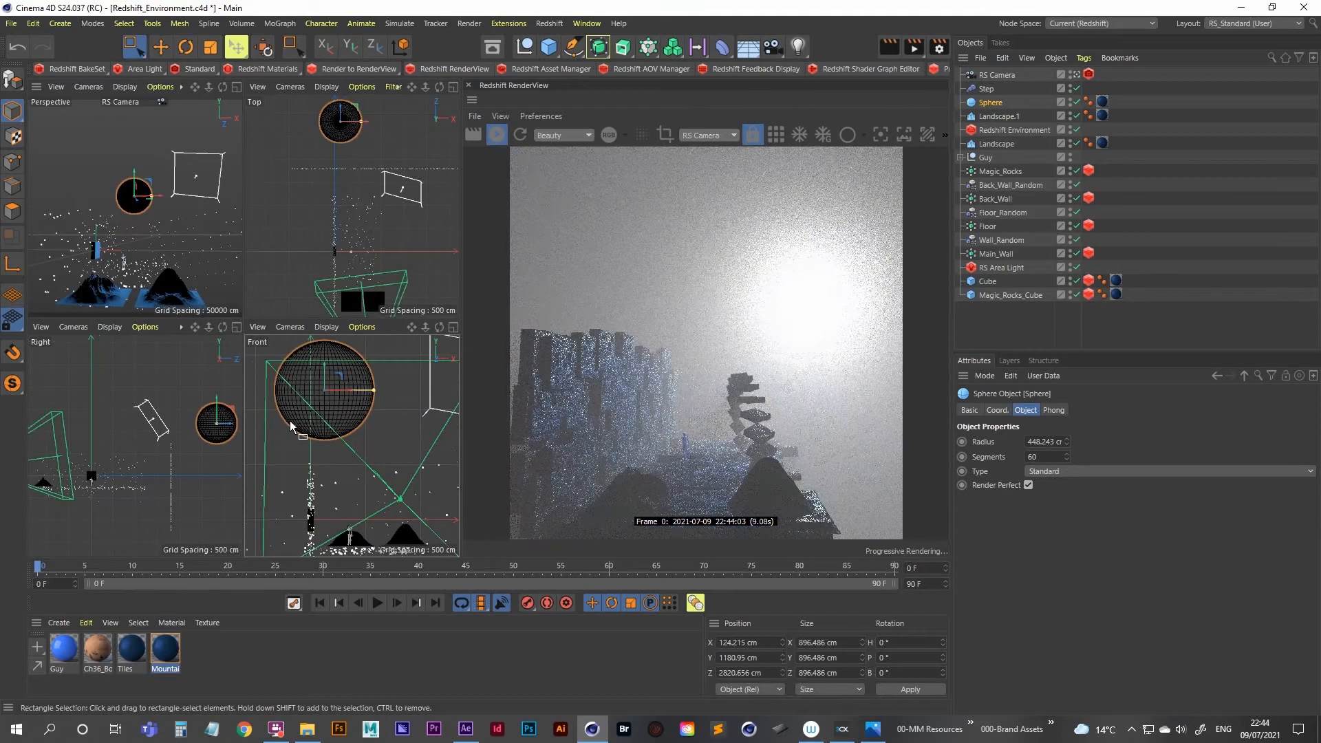
middle_click(176, 237)
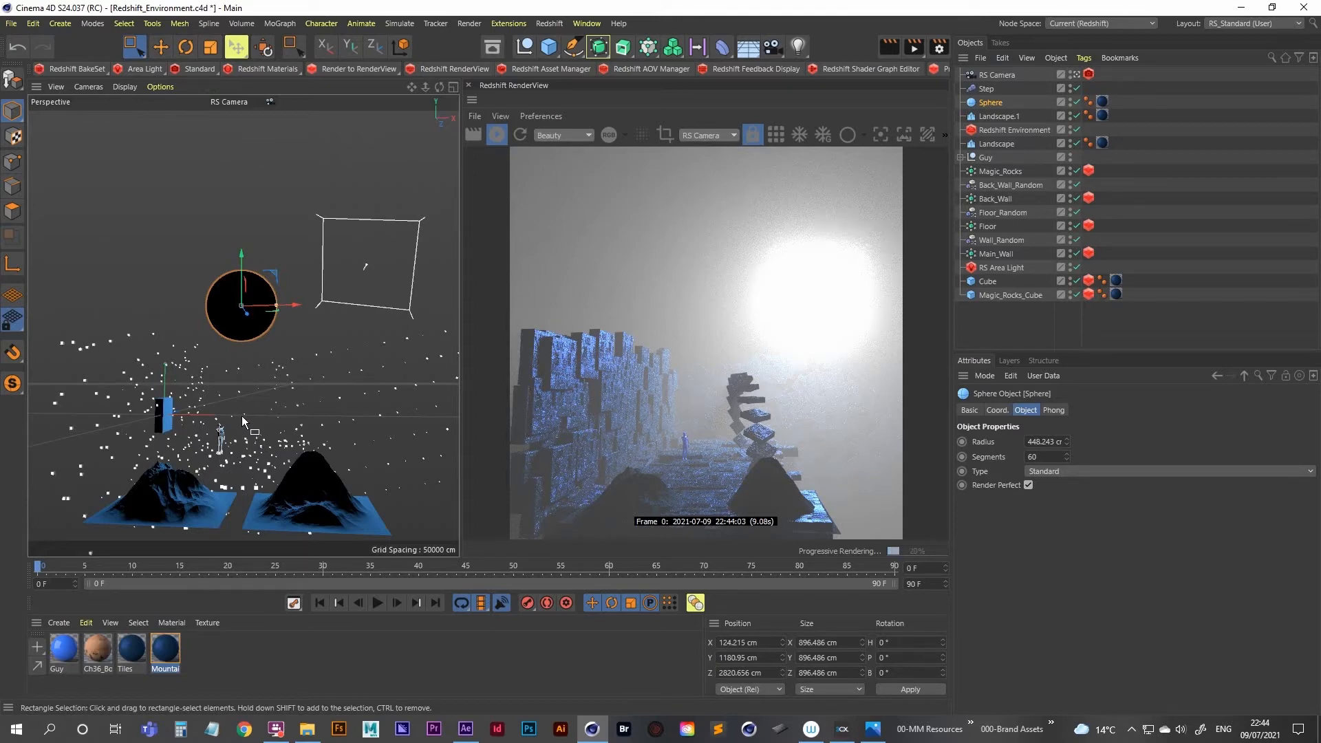
scroll(242, 420, up, 3)
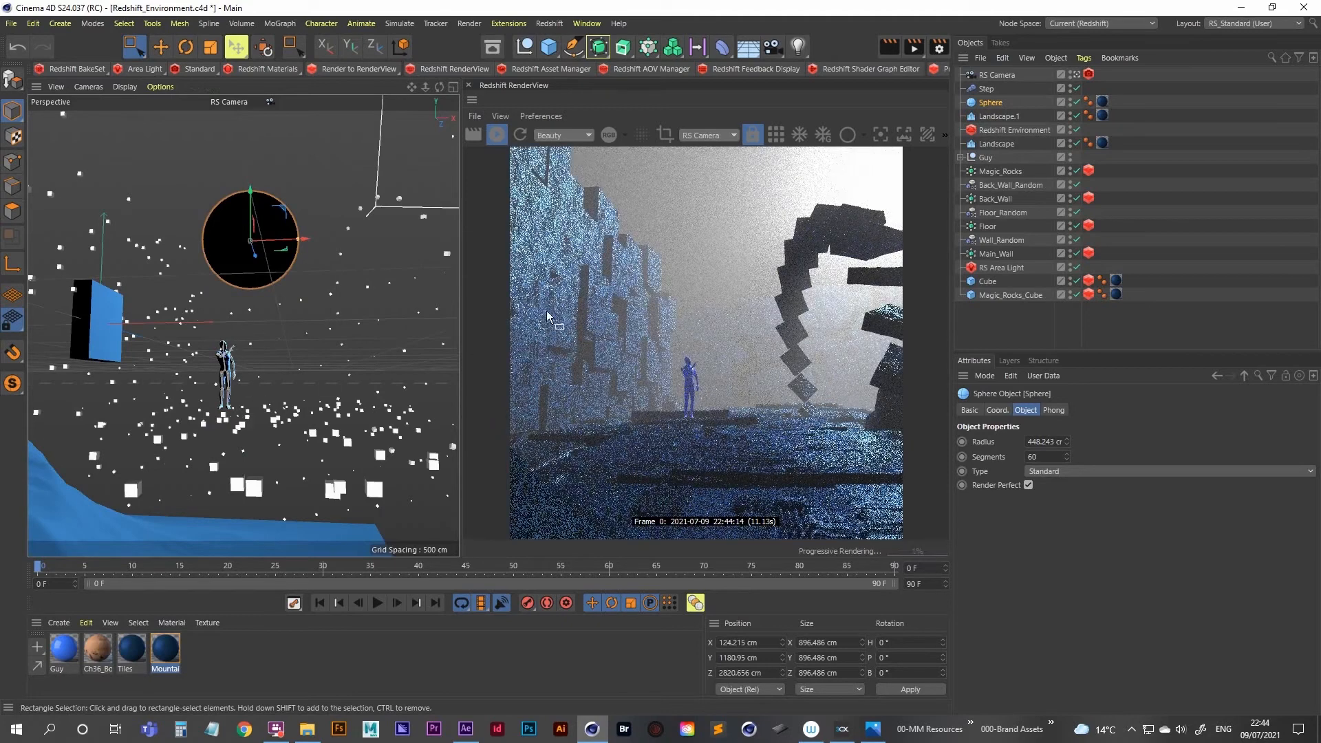
Add a Protection tag to RS Camera to lock its position, scale and rotation
right_click(1002, 75)
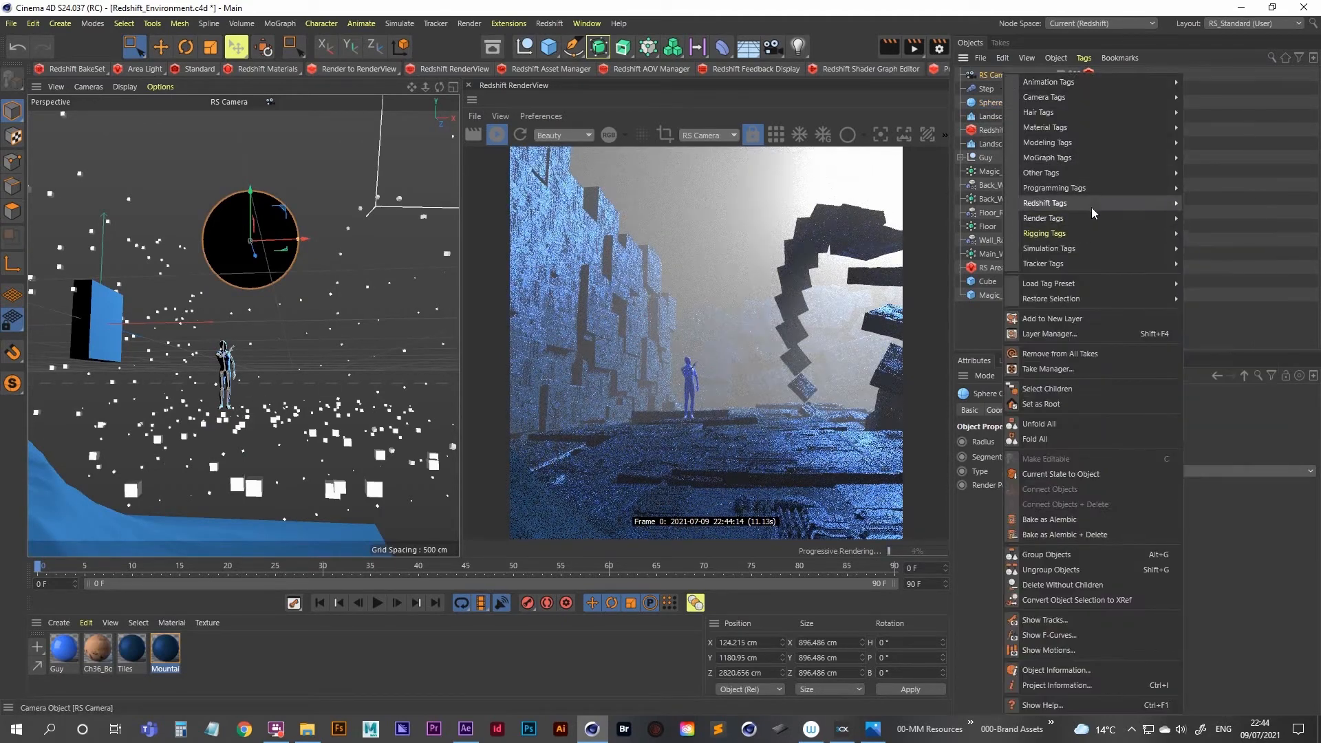
mouse_move(1098, 205)
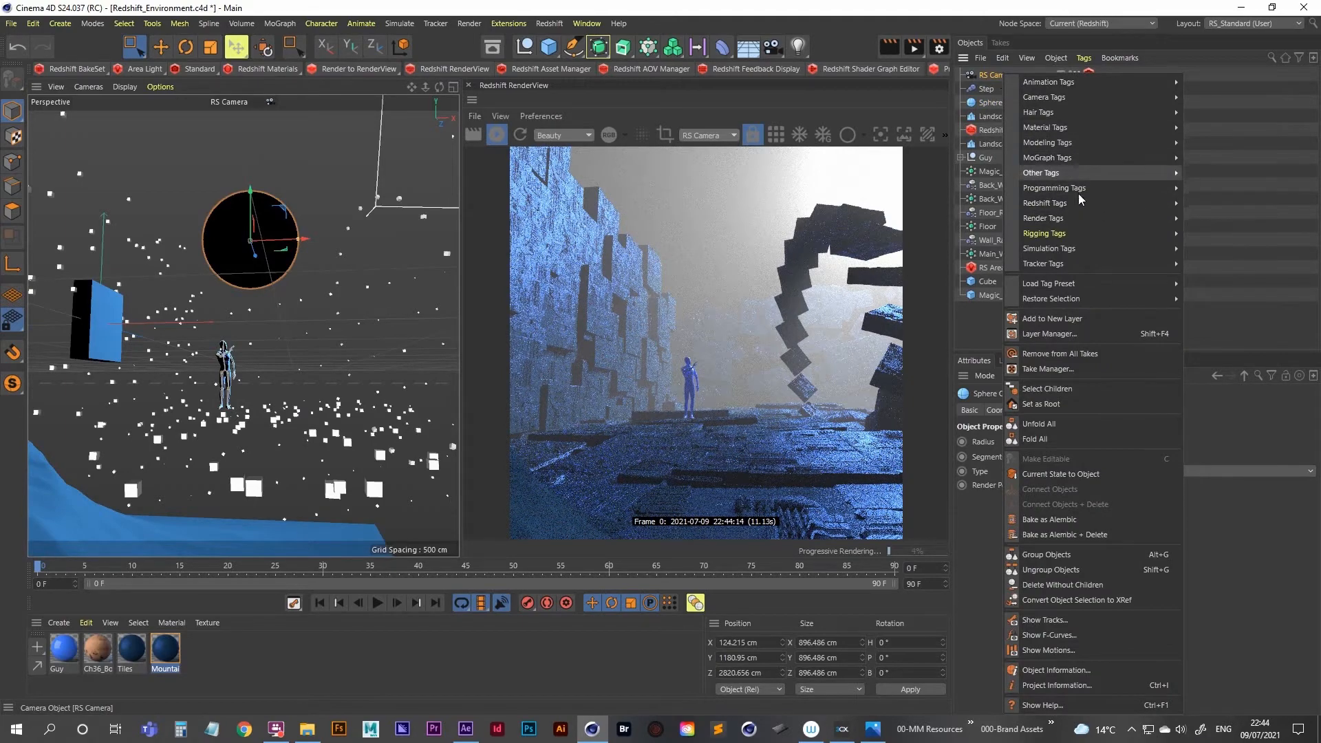
mouse_move(1075, 233)
click(1213, 399)
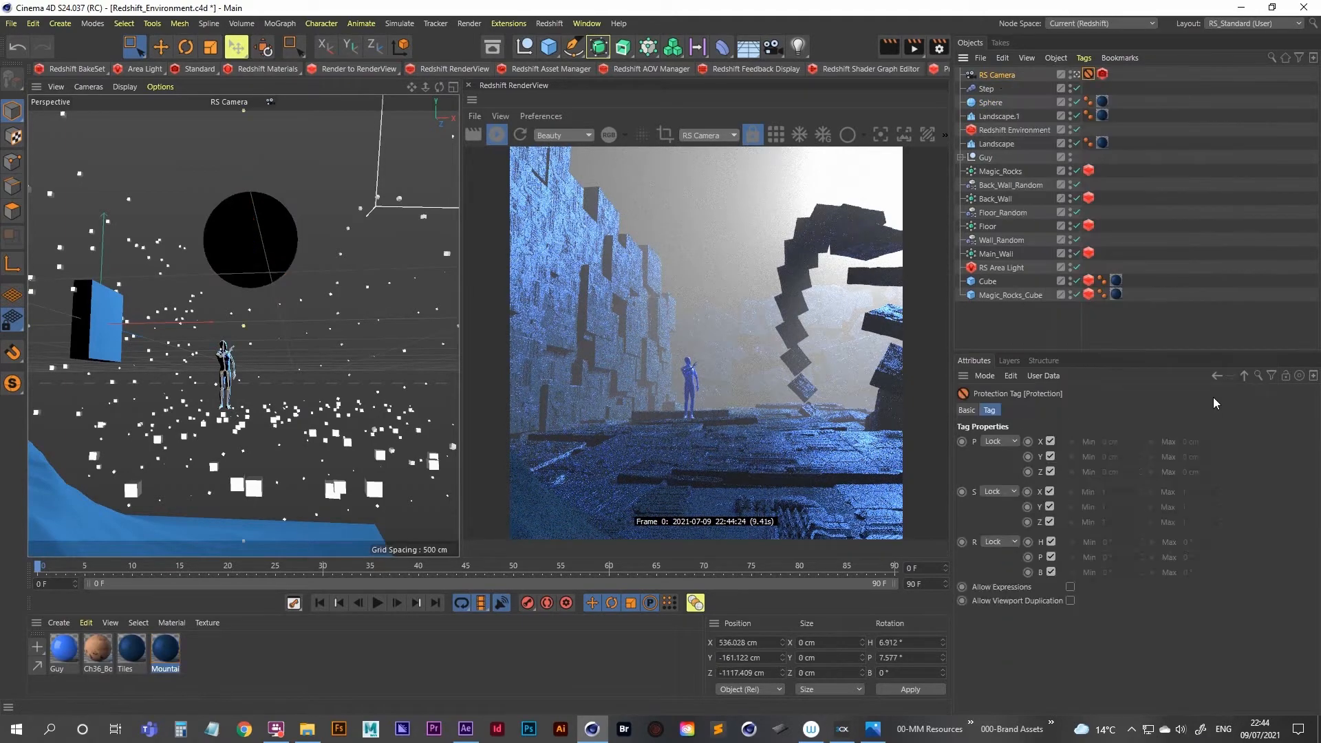
Move the Sphere back to about Z 3373 cm in the Top view and enlarge it to about 1424 cm across
middle_click(269, 333)
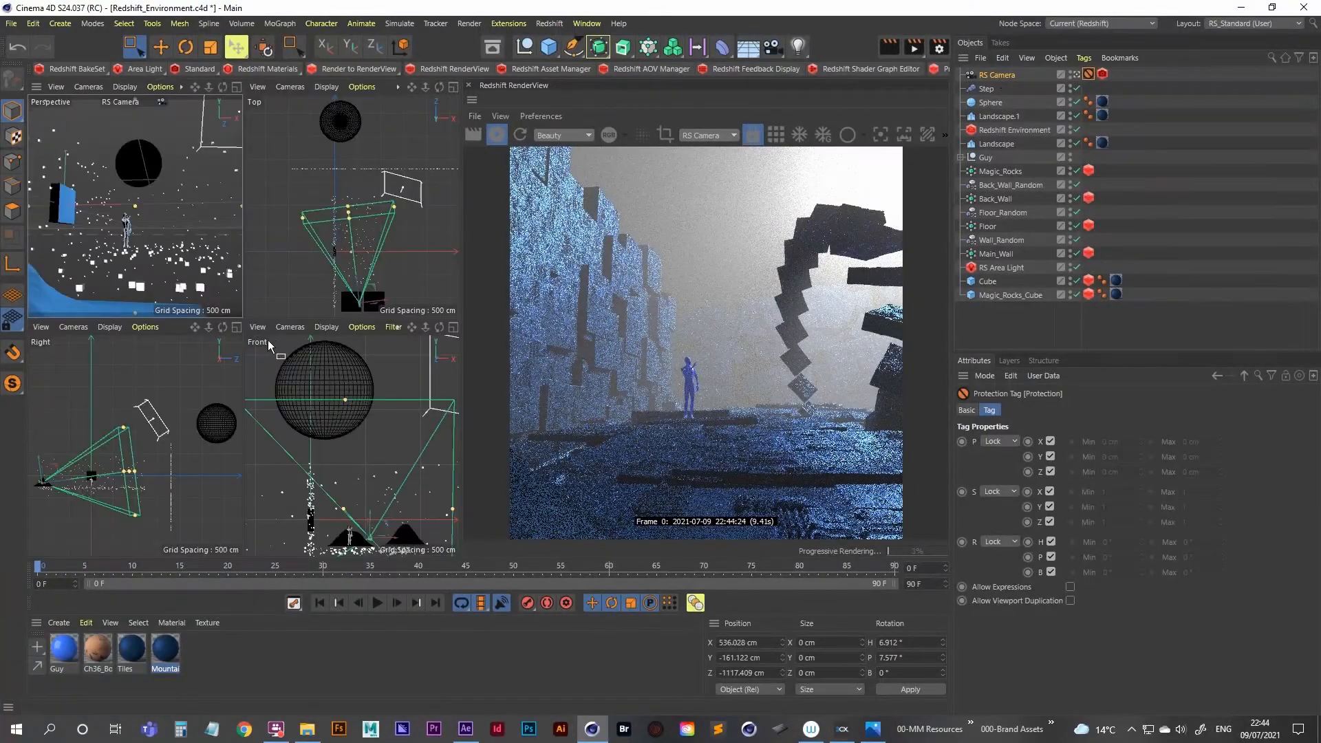
click(347, 444)
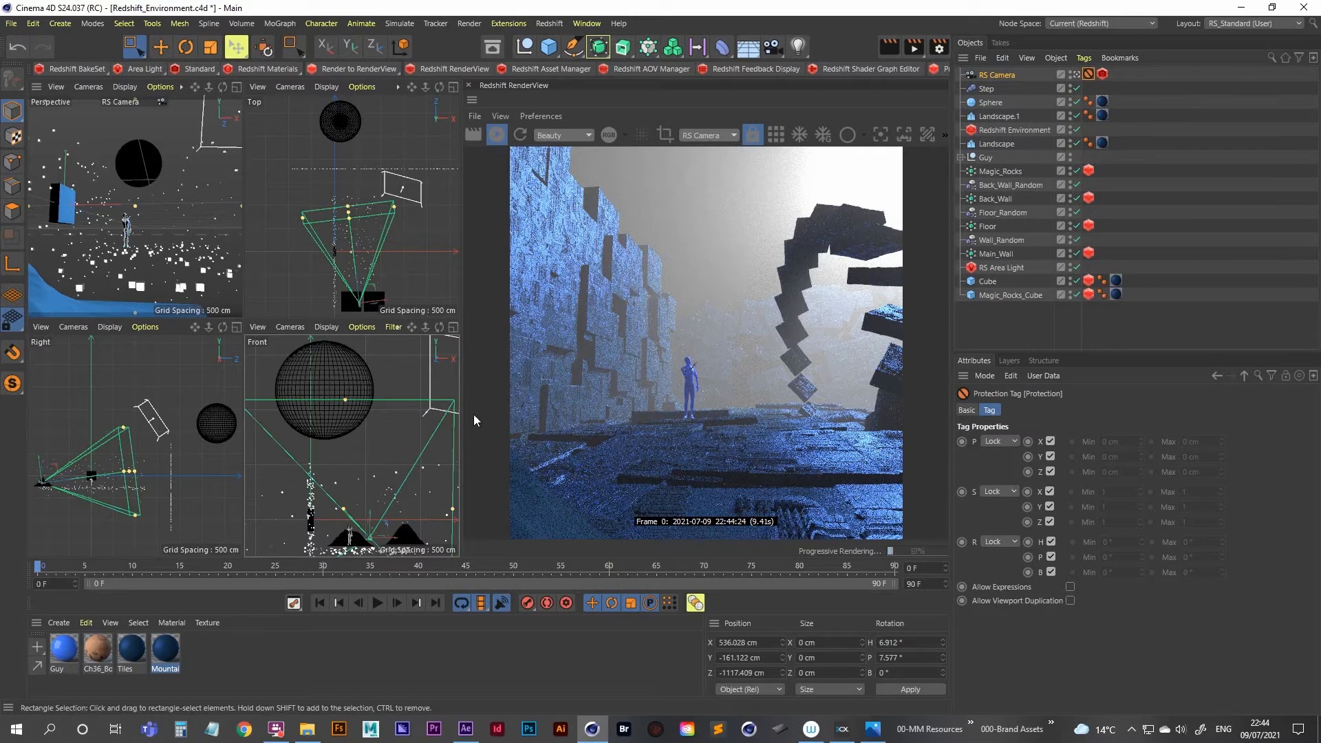
click(990, 103)
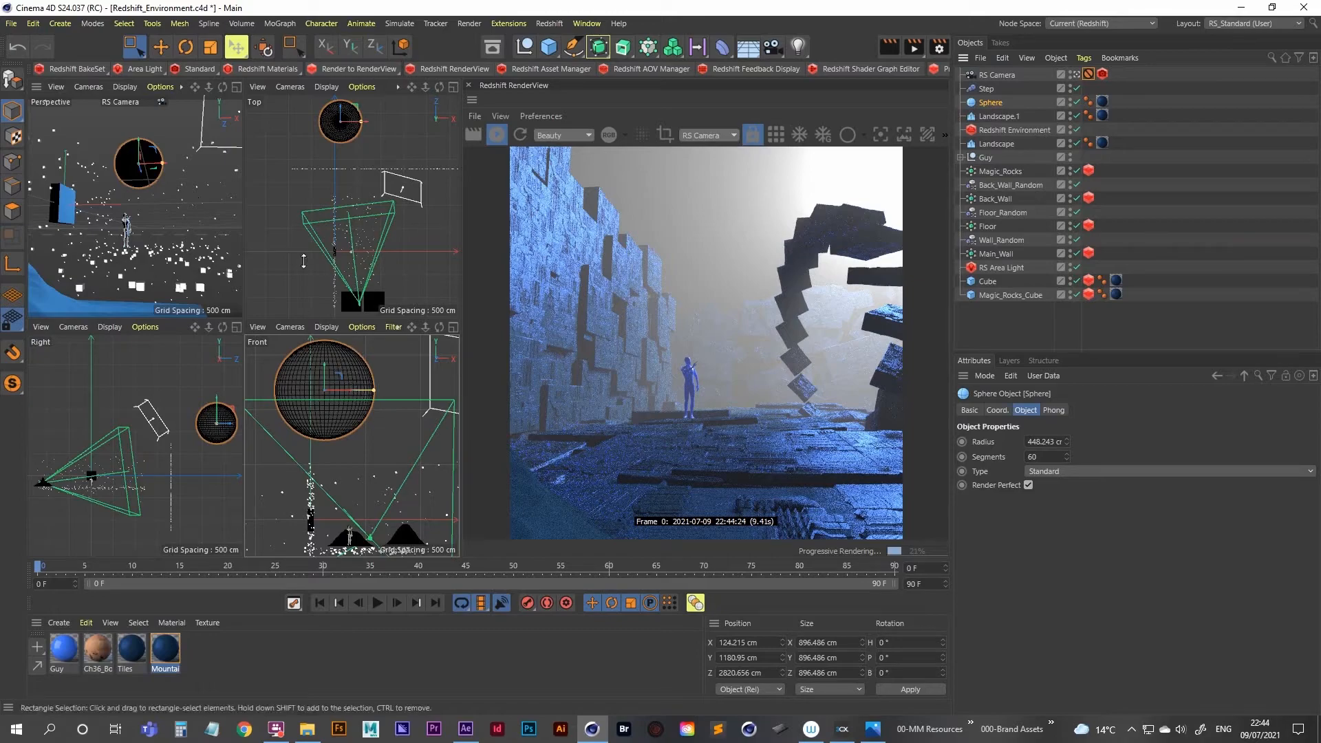
alt+middle_drag(337, 160, 345, 193)
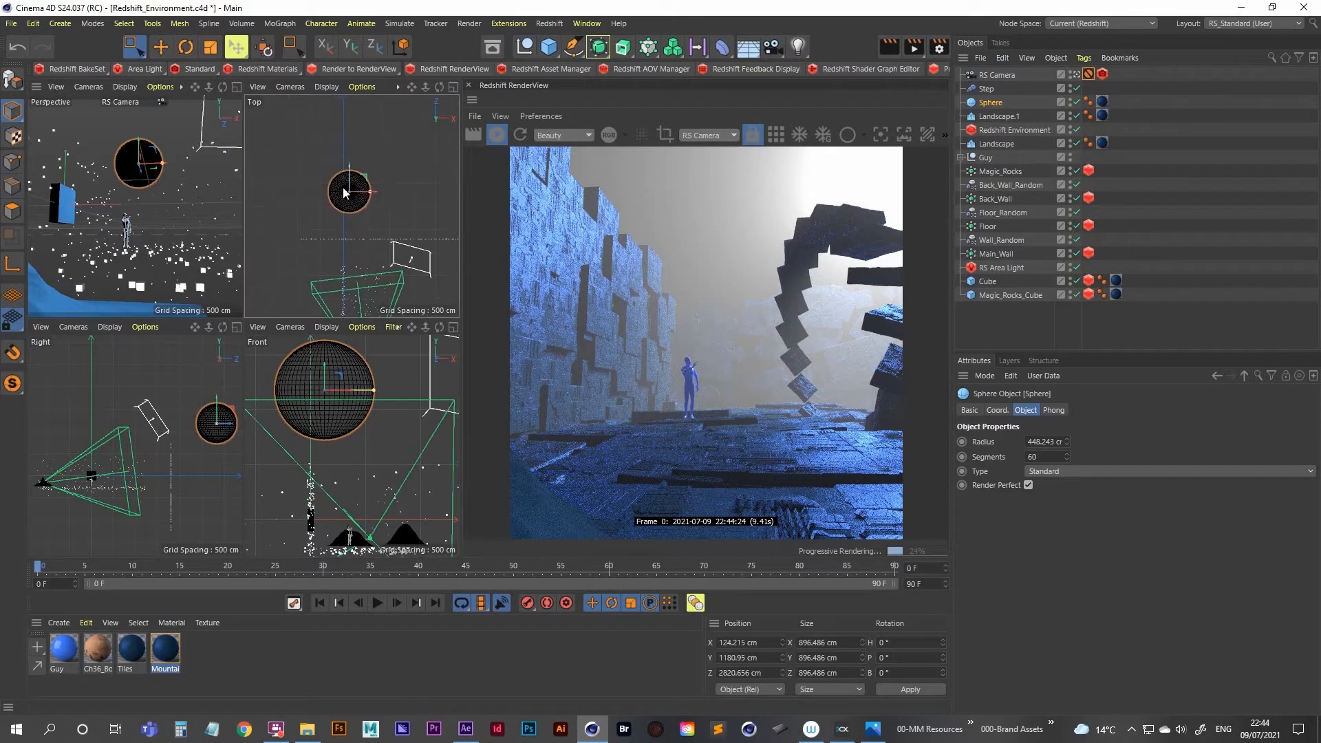
drag(351, 177, 603, 124)
key(t)
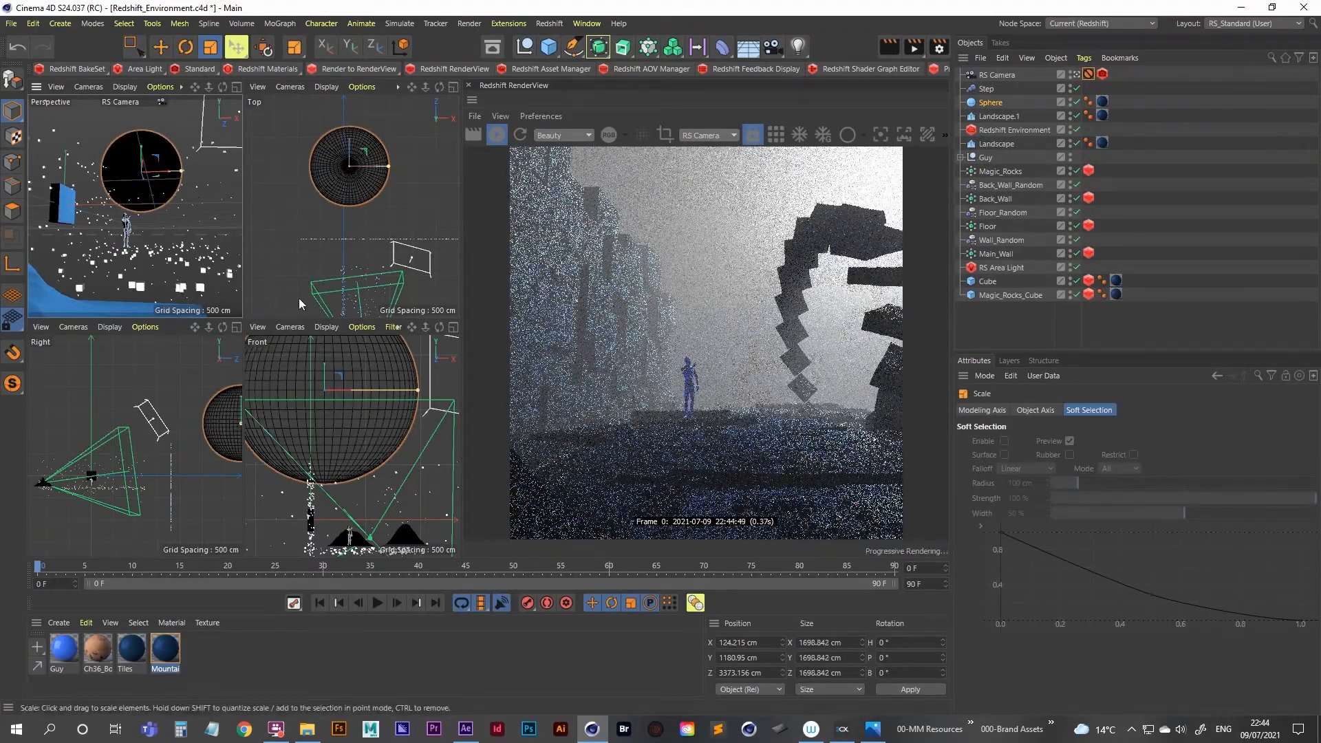
drag(217, 283, 179, 283)
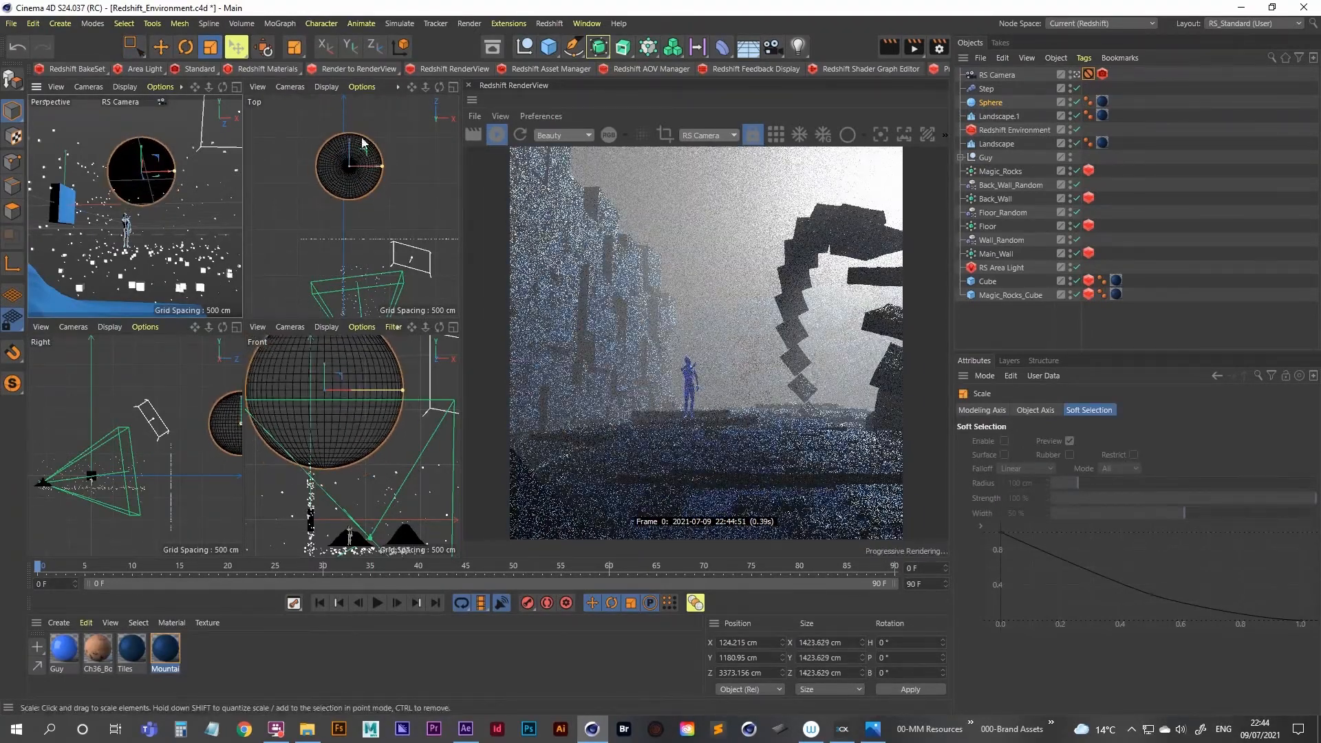
Bring the Sphere forward to about Z 2582 cm and scale it down to about 1122 cm across
key(0)
drag(351, 139, 349, 176)
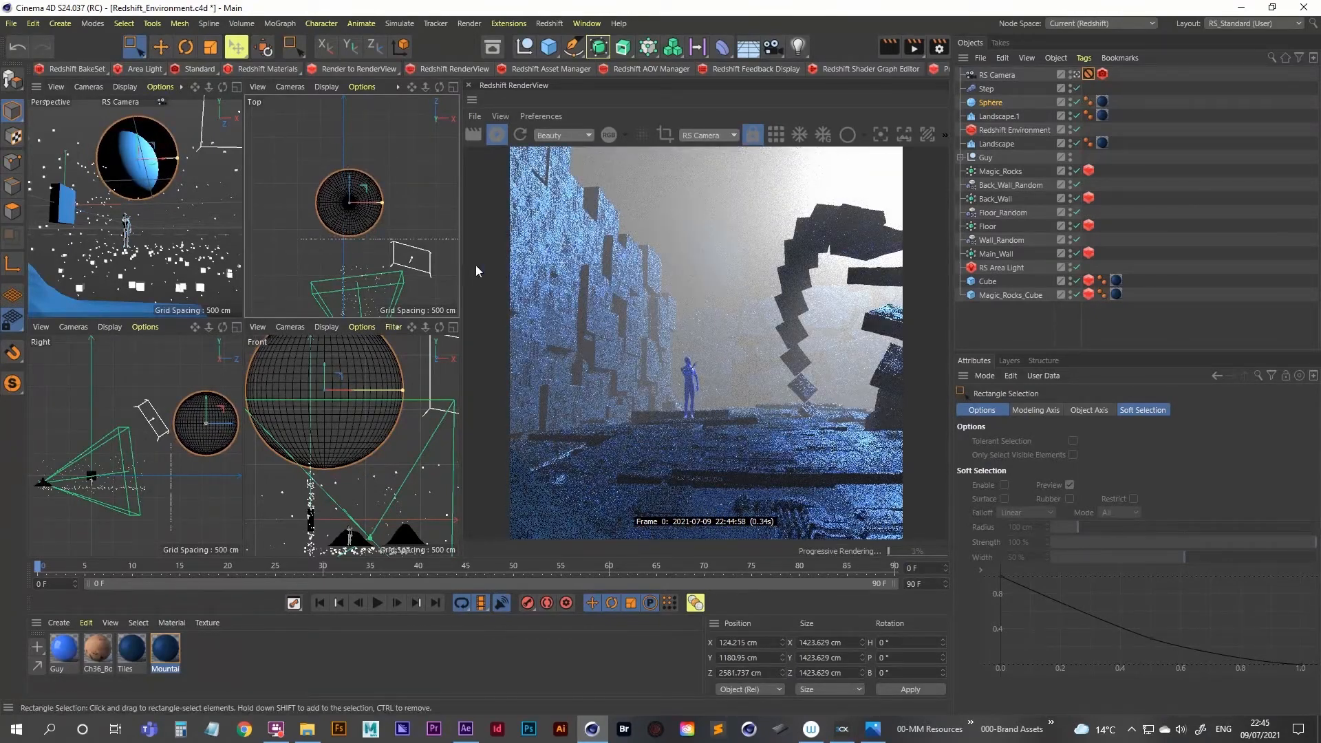
key(t)
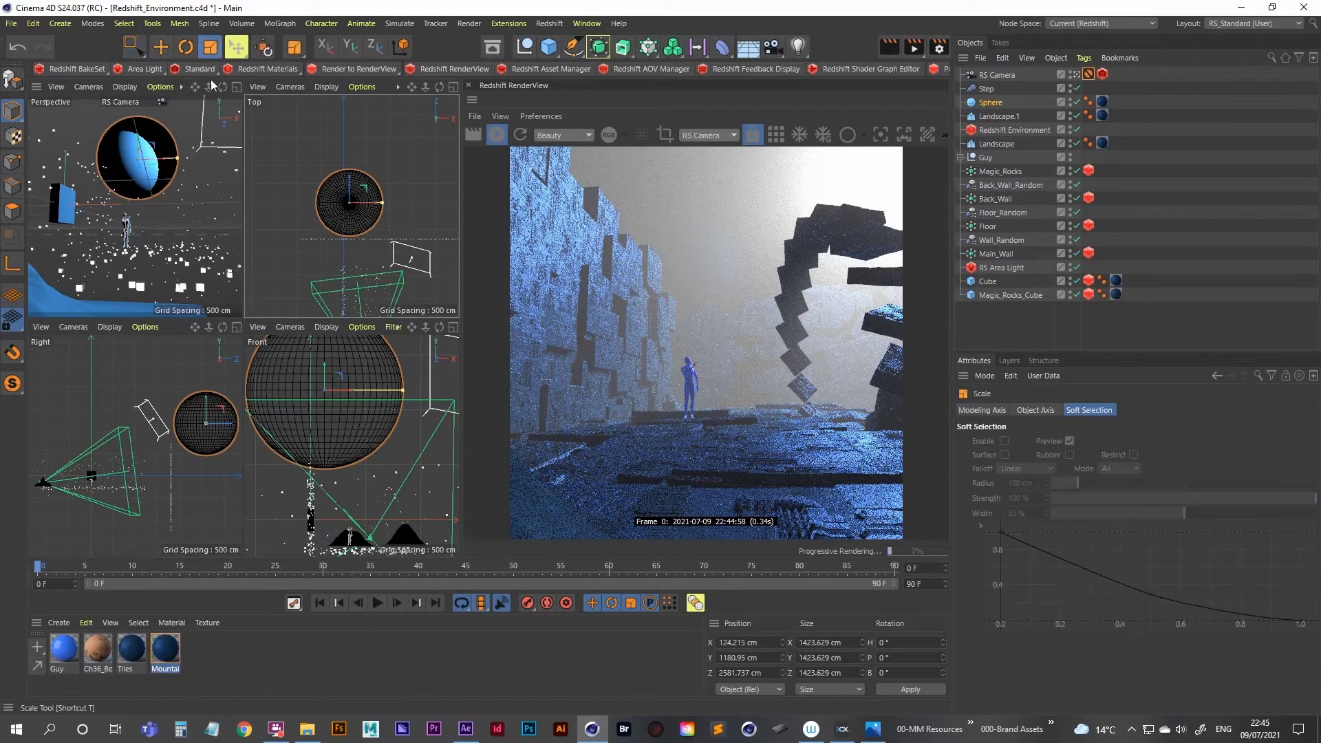
drag(151, 172, 133, 271)
key(space)
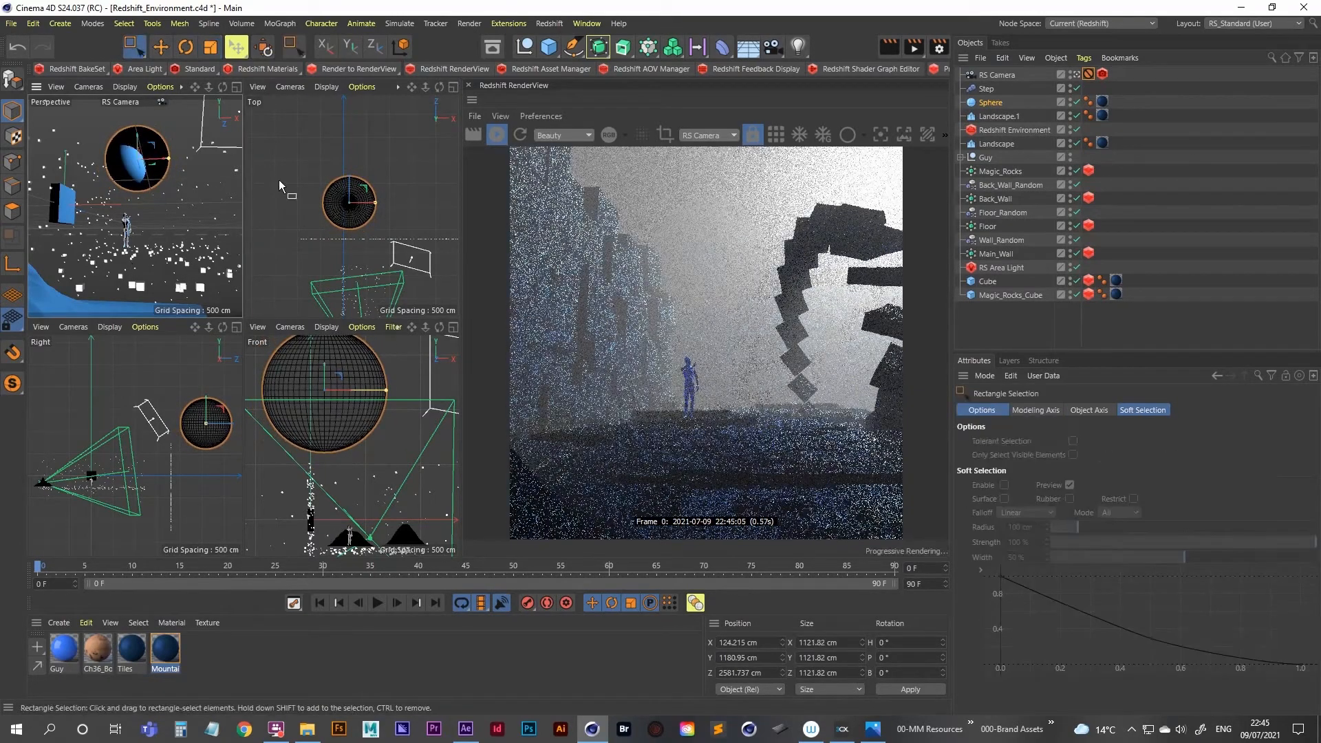
Move the Sphere to about Y -479, Z 1931 cm and compare its placement with ref-01.png
drag(350, 185, 350, 232)
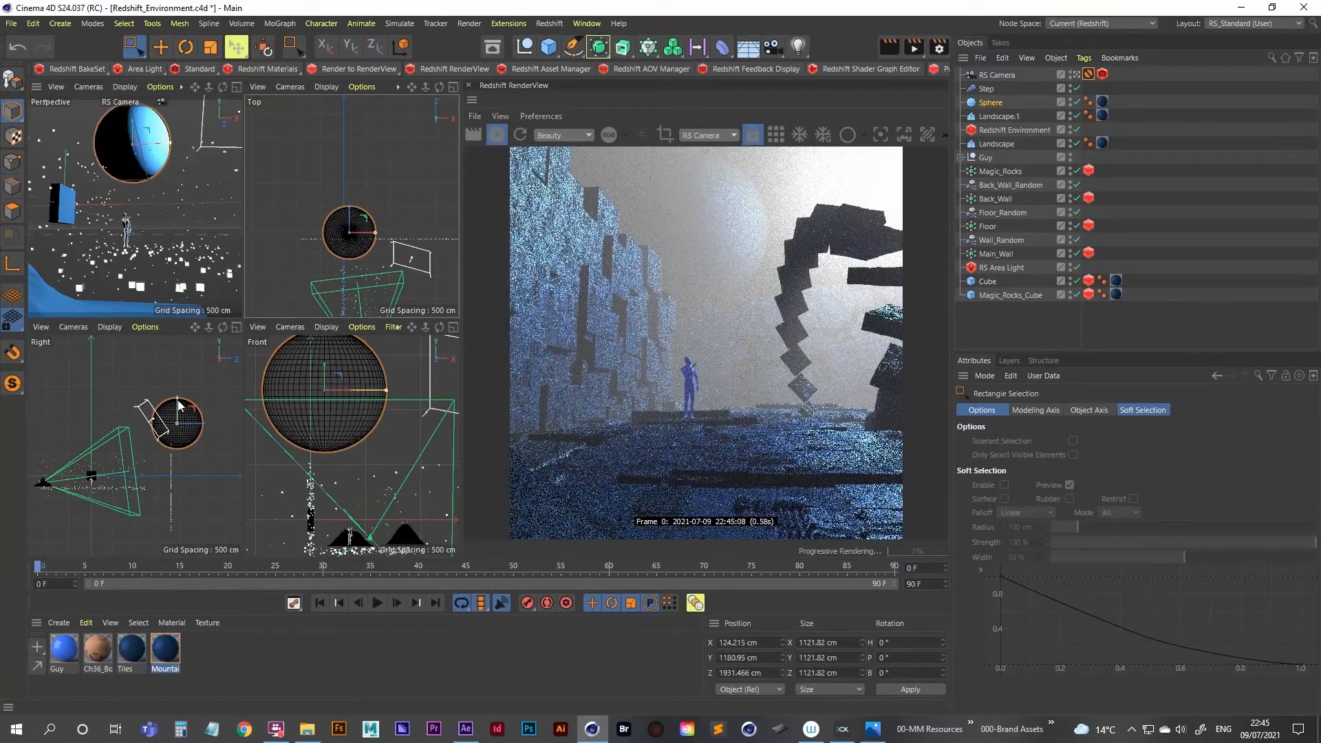
drag(179, 405, 164, 480)
click(872, 729)
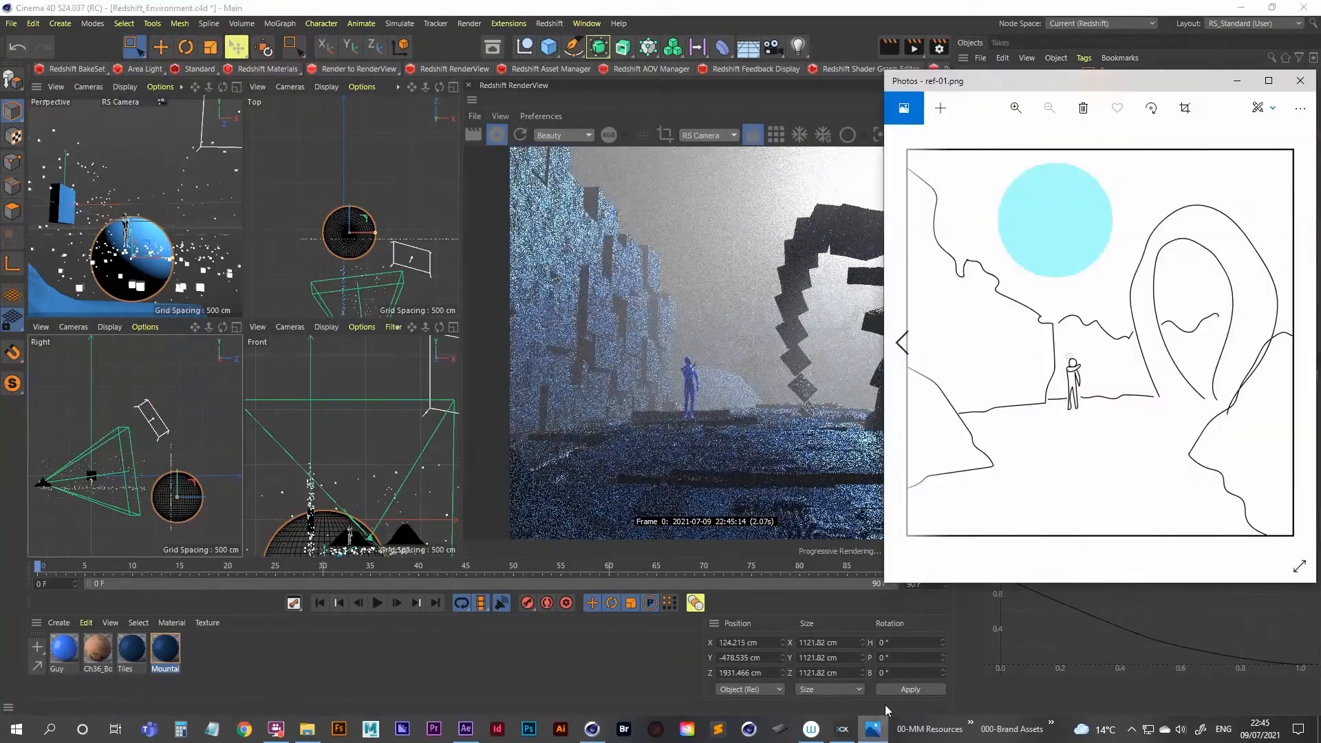
Close ref-01.png and raise the Sphere into the sky at about Y 1569 cm, bringing it forward to about Z 1737 cm
click(1236, 81)
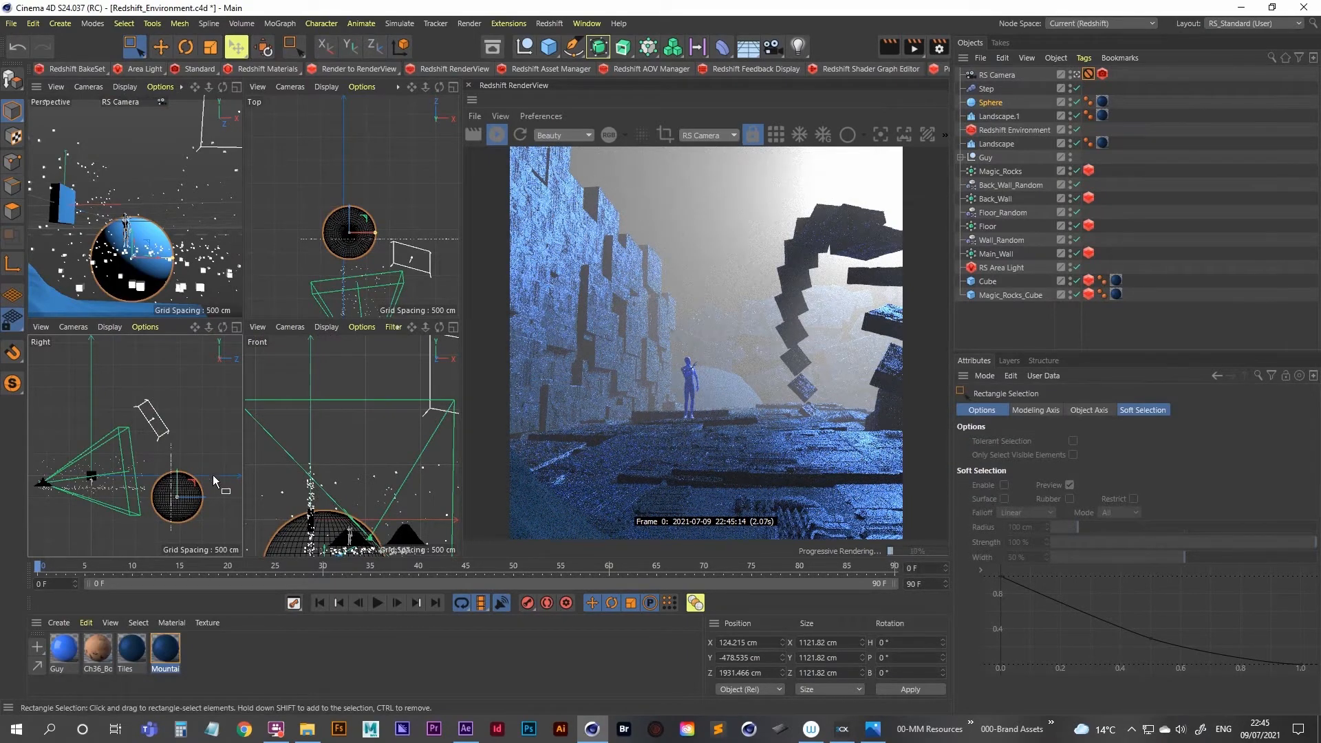
drag(178, 480, 166, 388)
drag(165, 388, 166, 391)
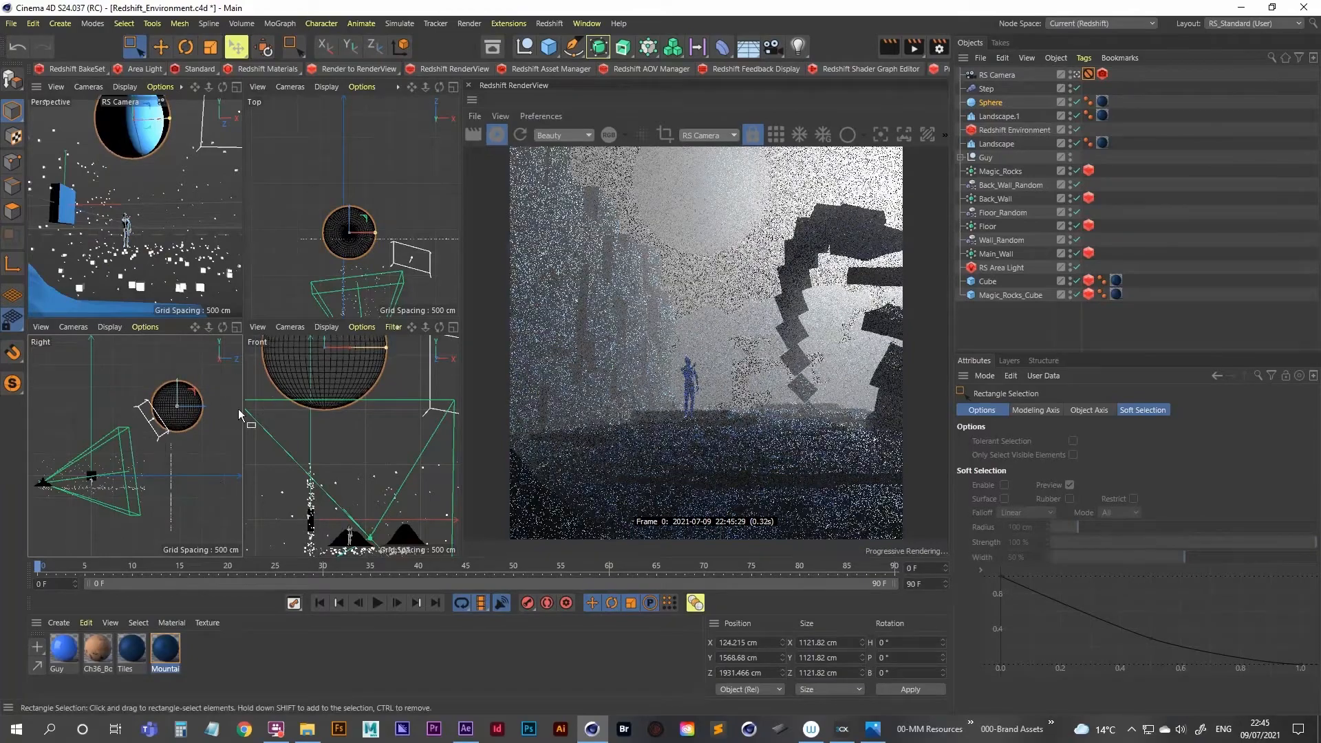
click(351, 221)
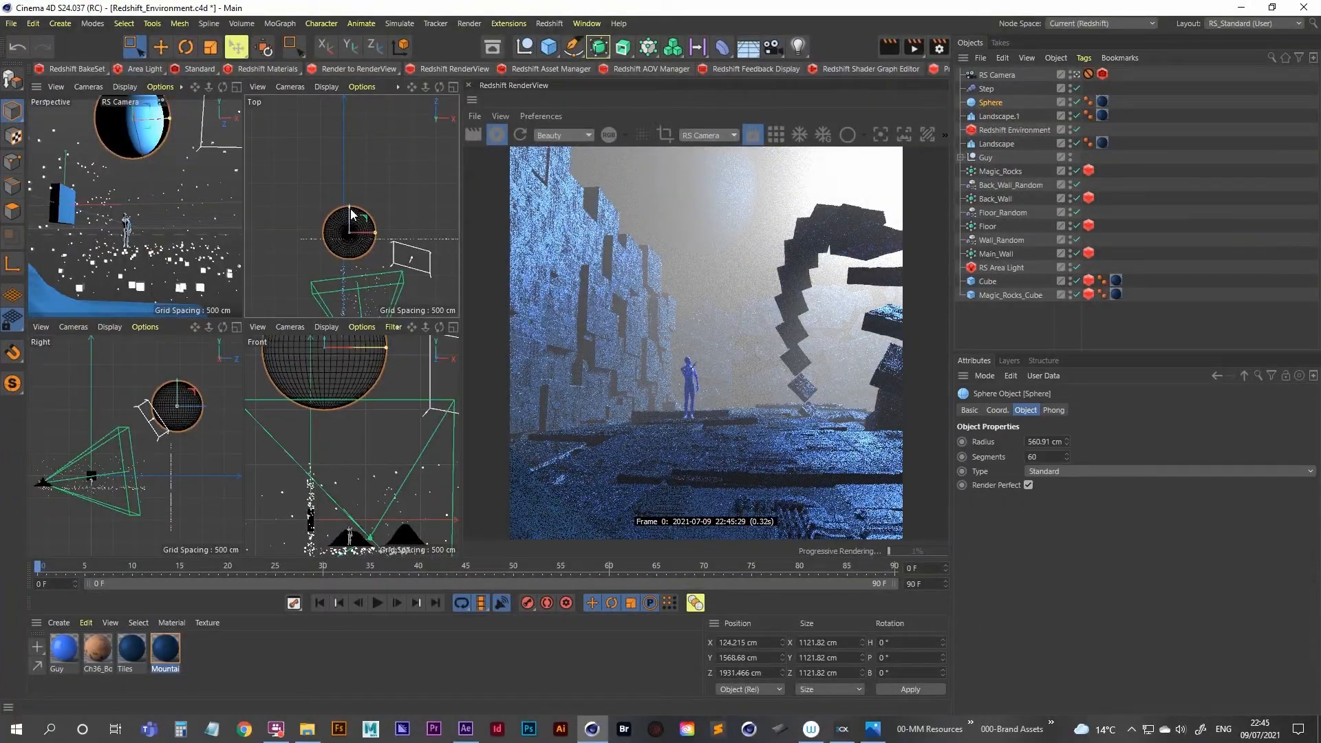
drag(350, 213, 351, 222)
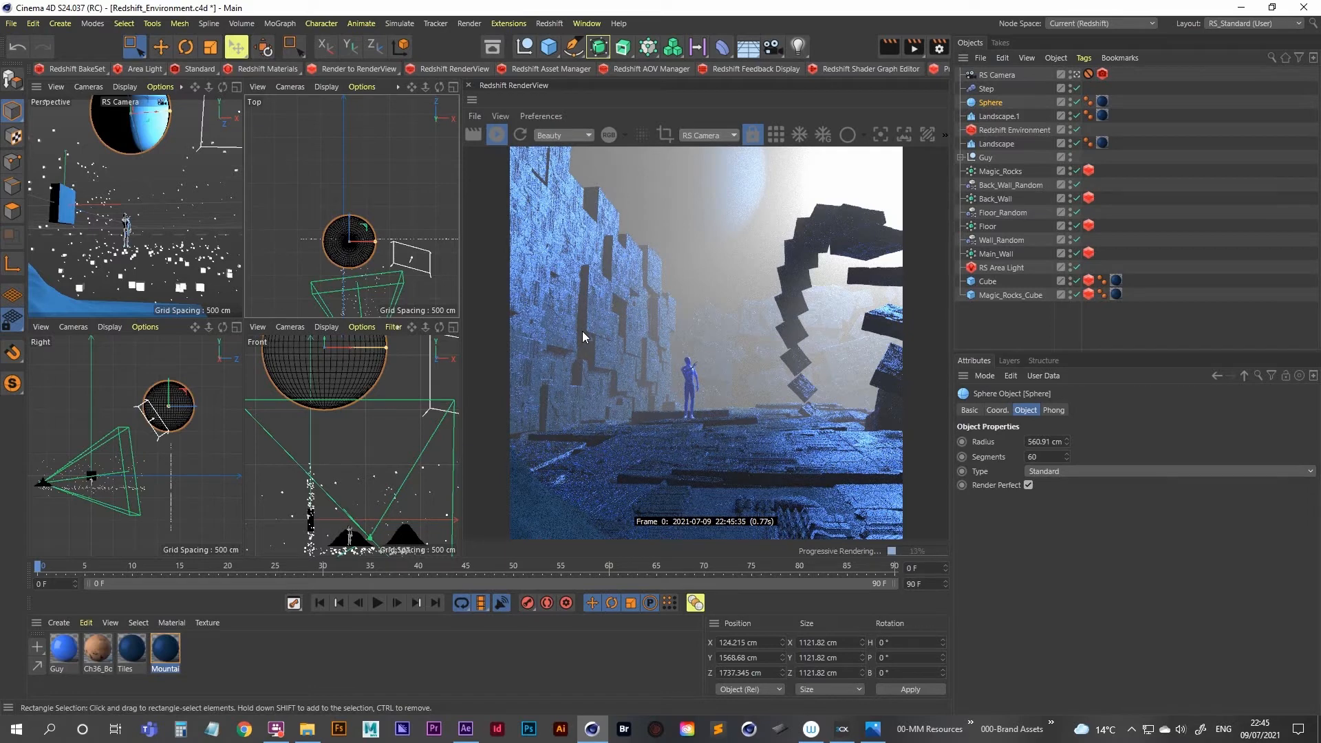
Leave the RS Camera view and move Landscape.1 to about X 750, Z -780 cm in the Perspective view
click(998, 116)
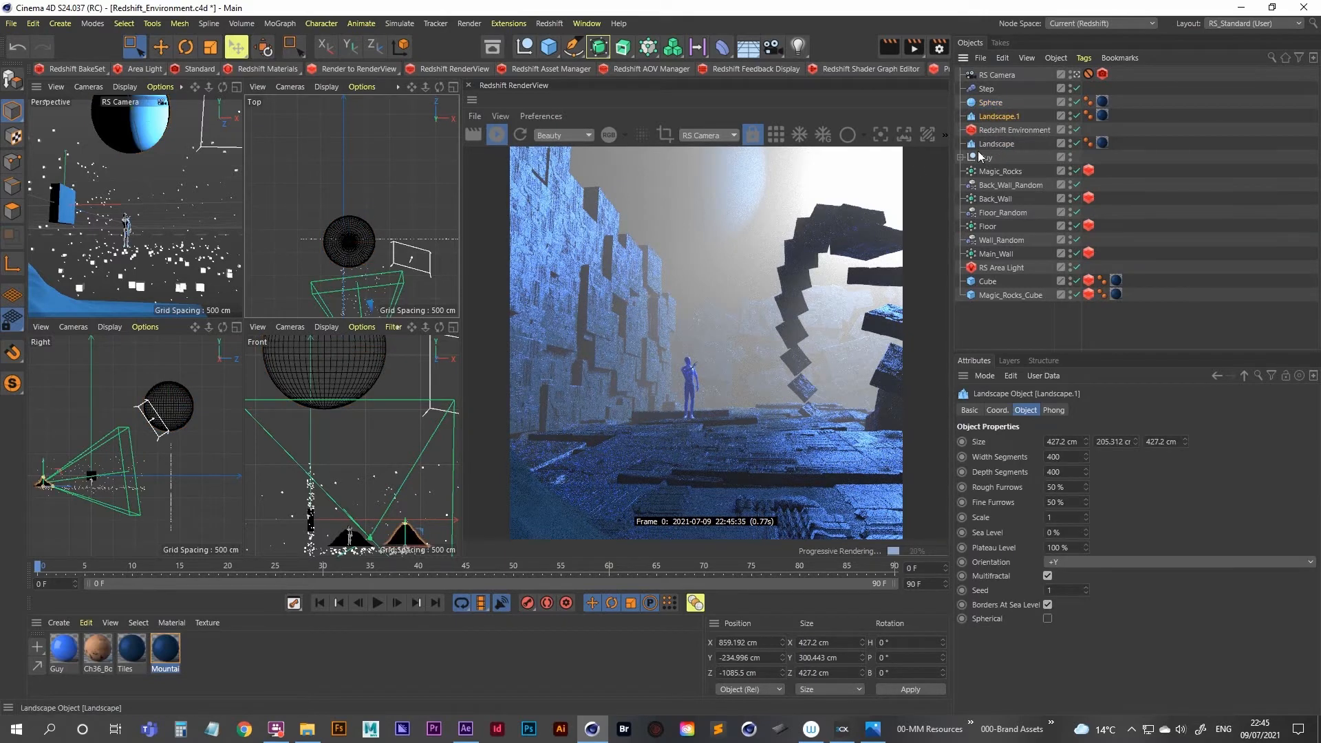
middle_click(162, 251)
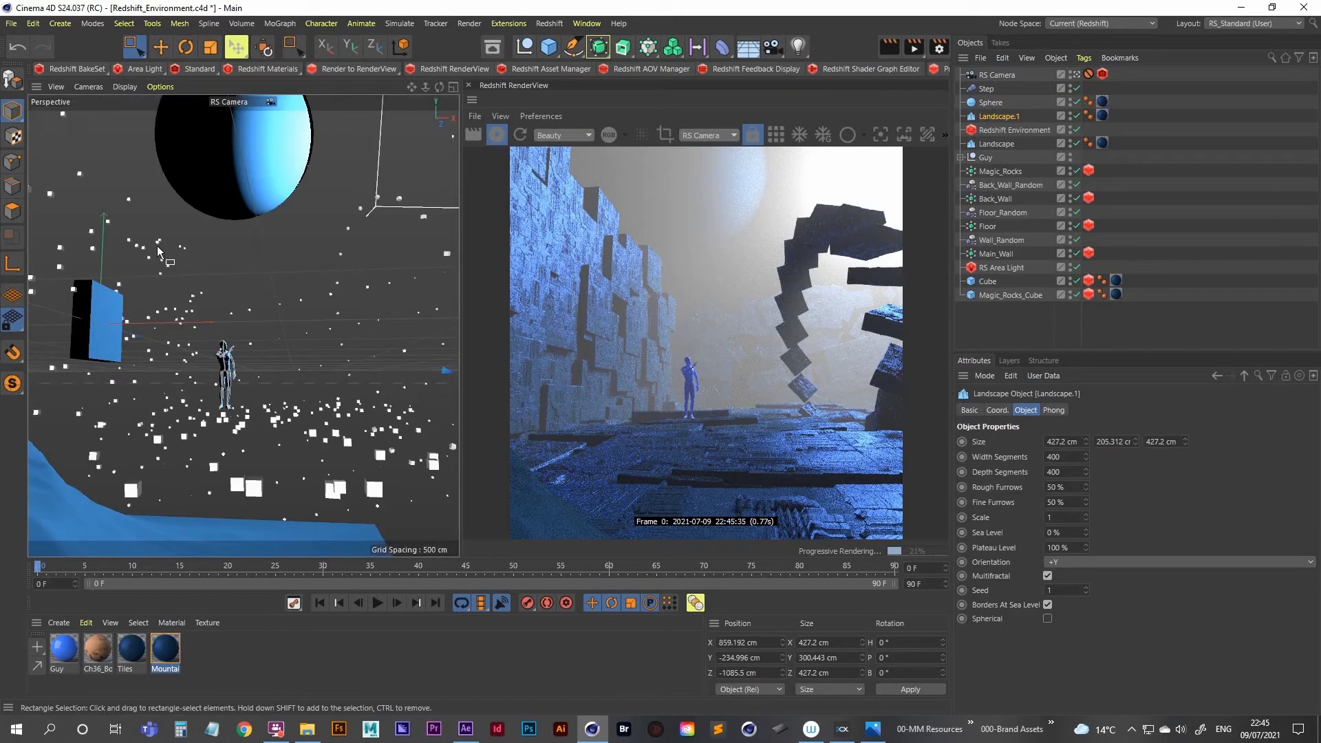
click(1076, 76)
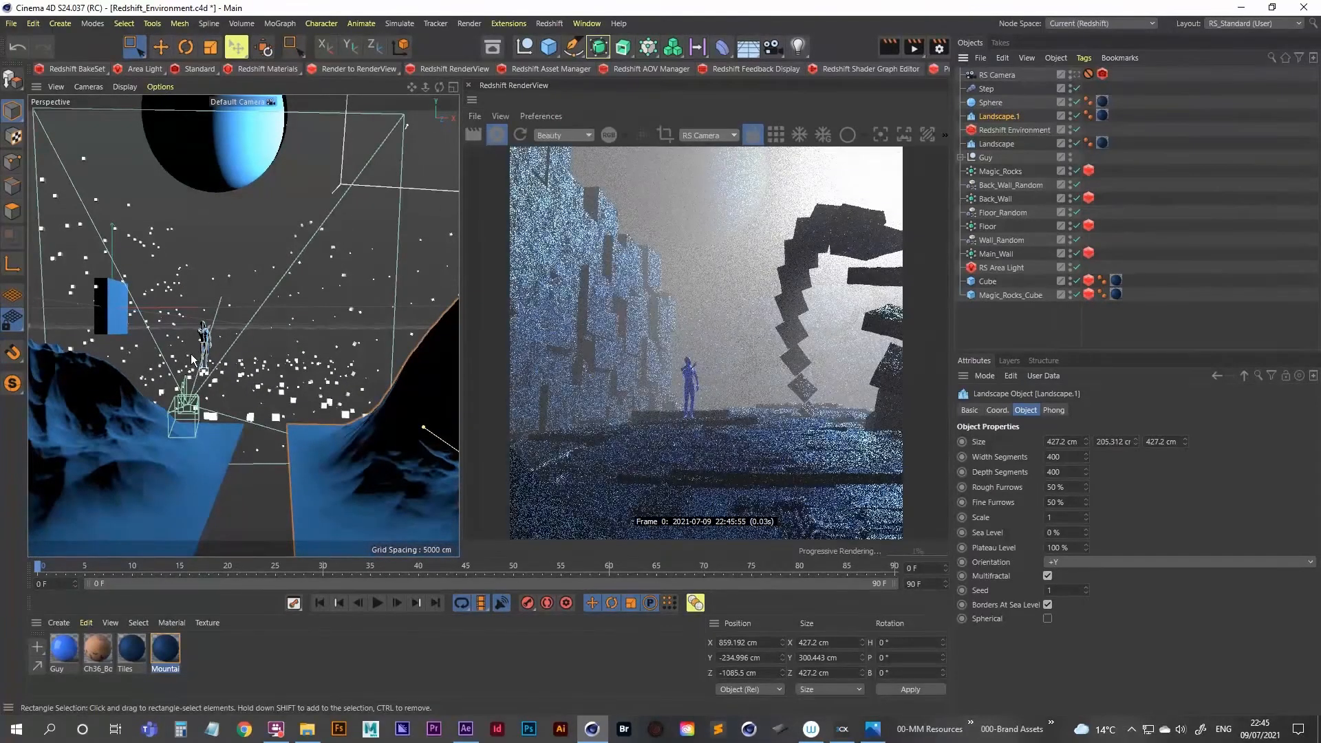
alt+drag(192, 359, 221, 409)
scroll(220, 409, down, 5)
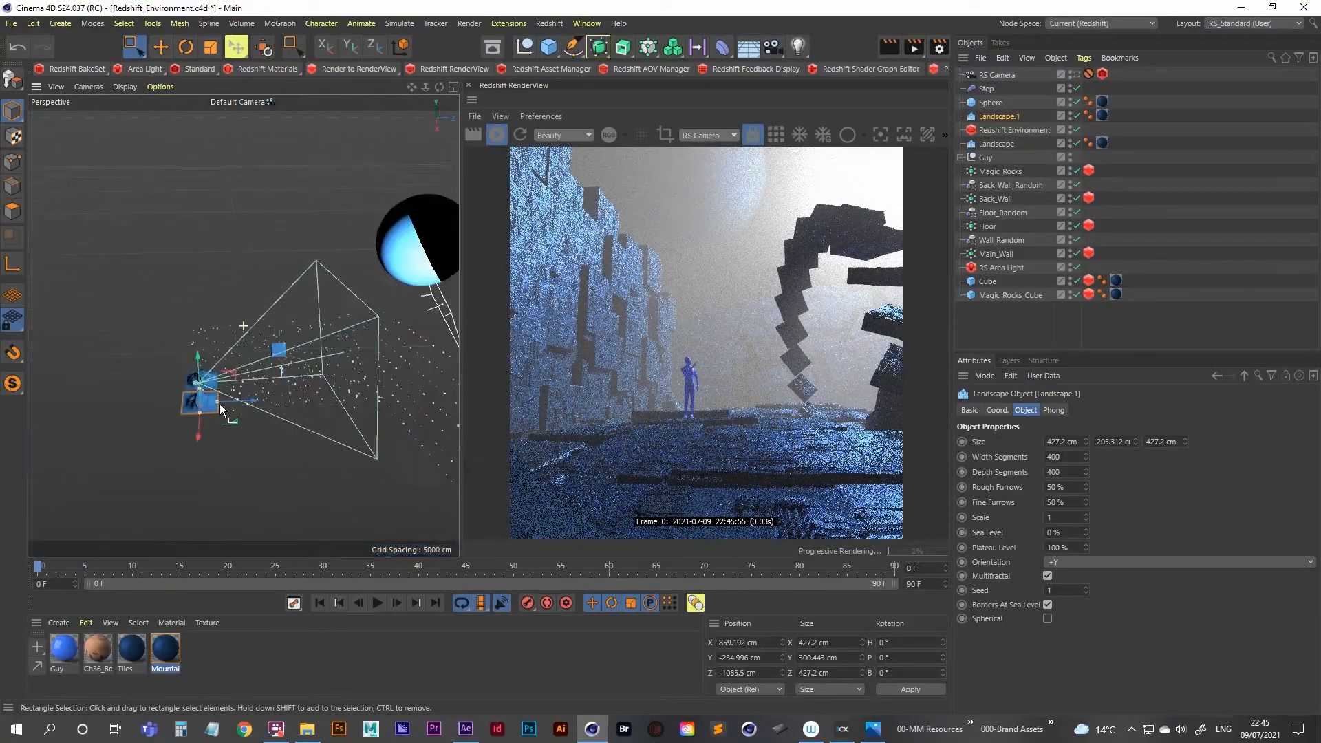
scroll(221, 409, up, 5)
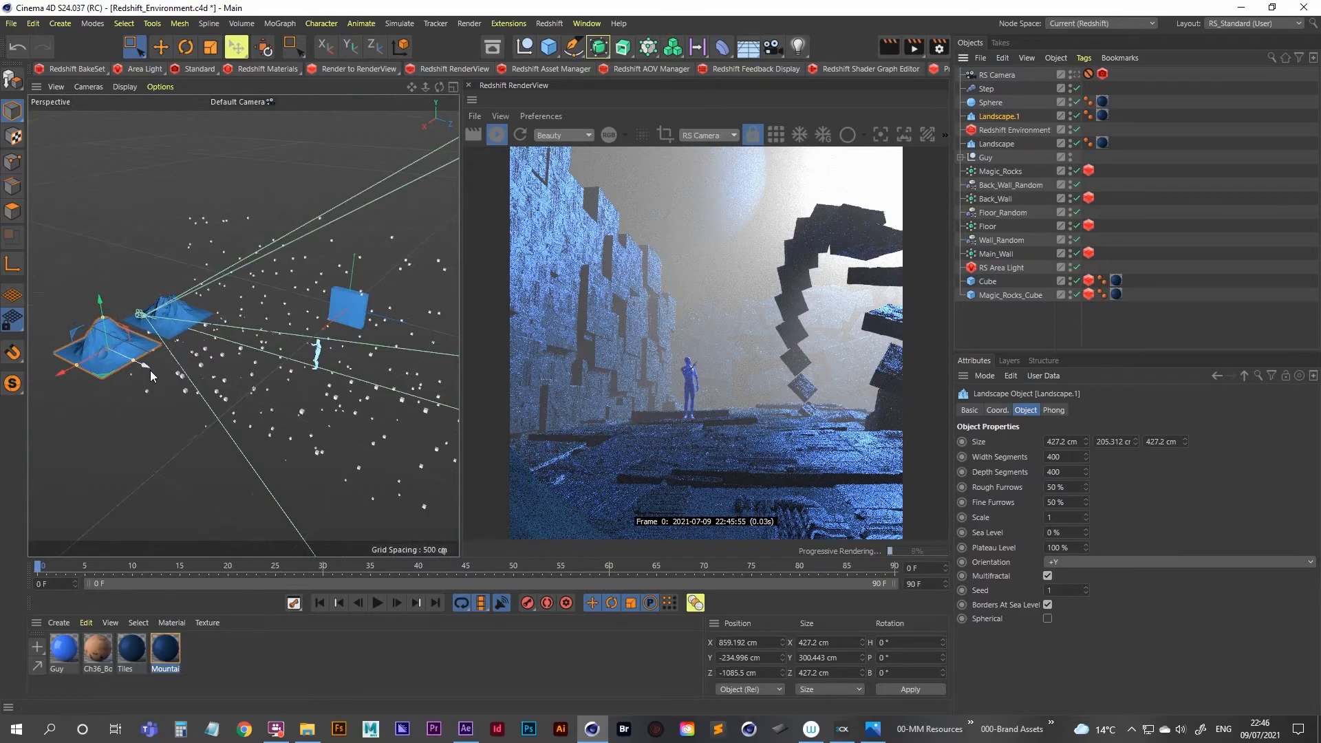
drag(157, 369, 124, 389)
drag(206, 383, 198, 381)
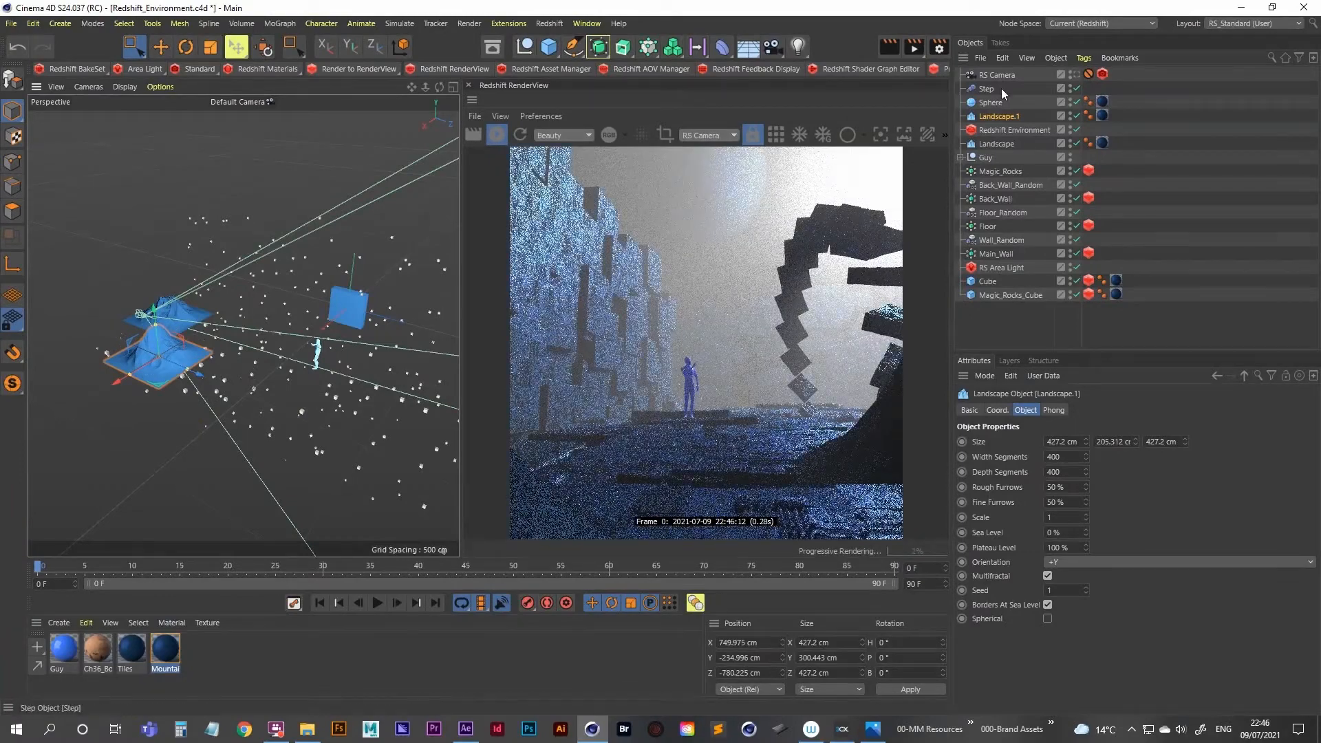
Look through RS Camera and move the Magic_Rocks arch inward to about X 627, Y -51, Z -34 cm
click(1075, 74)
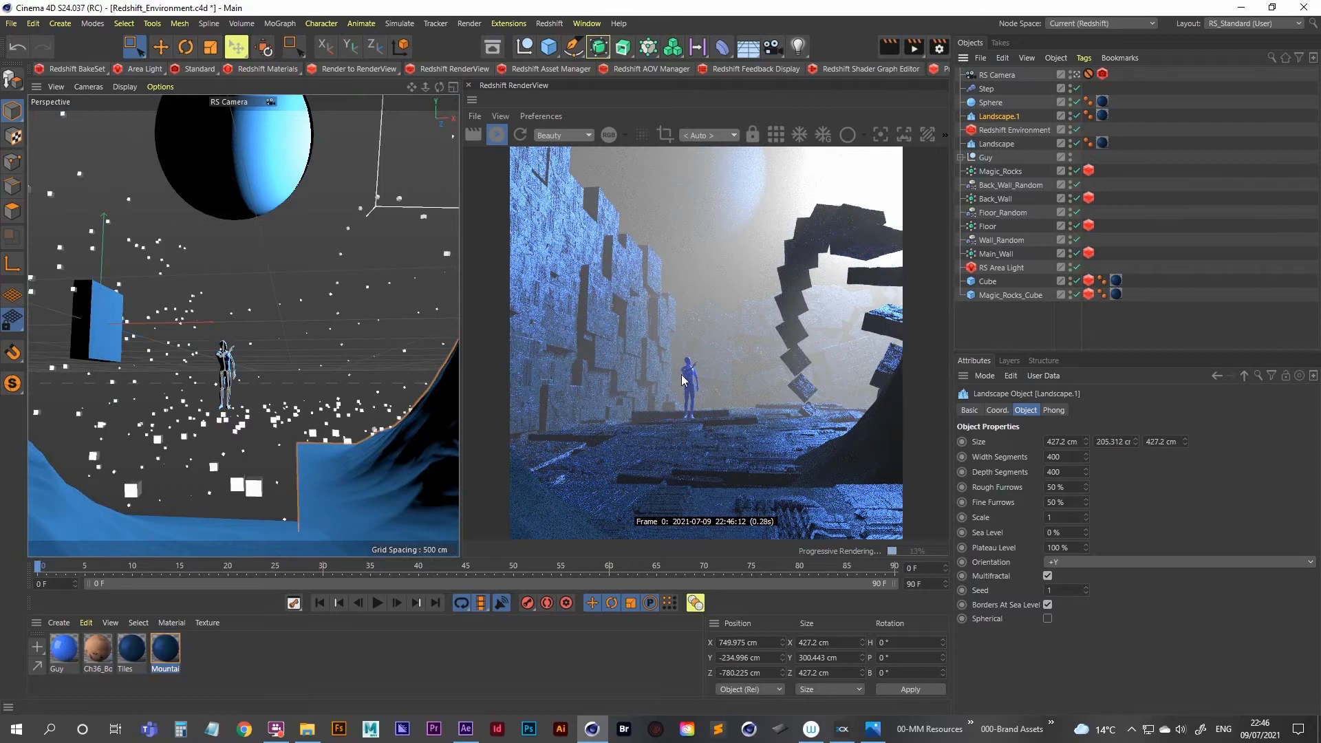
click(1002, 171)
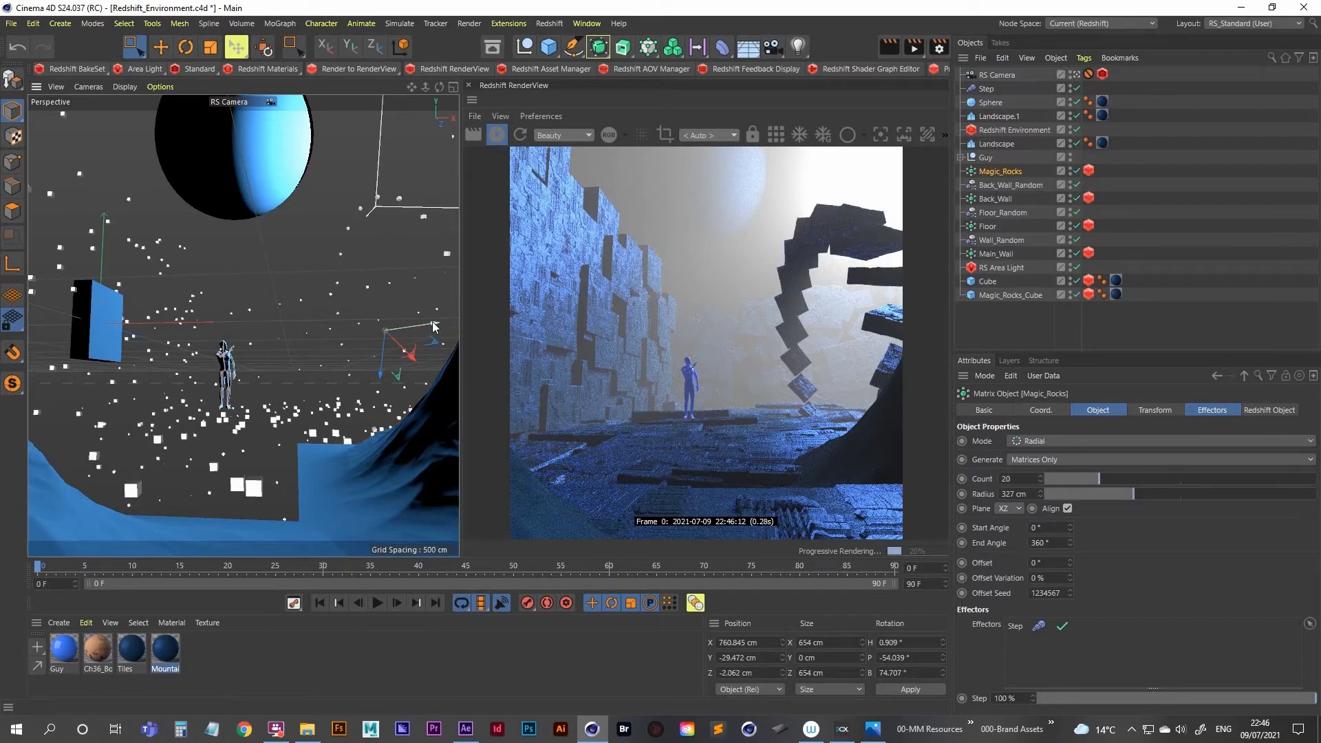
drag(434, 326, 388, 339)
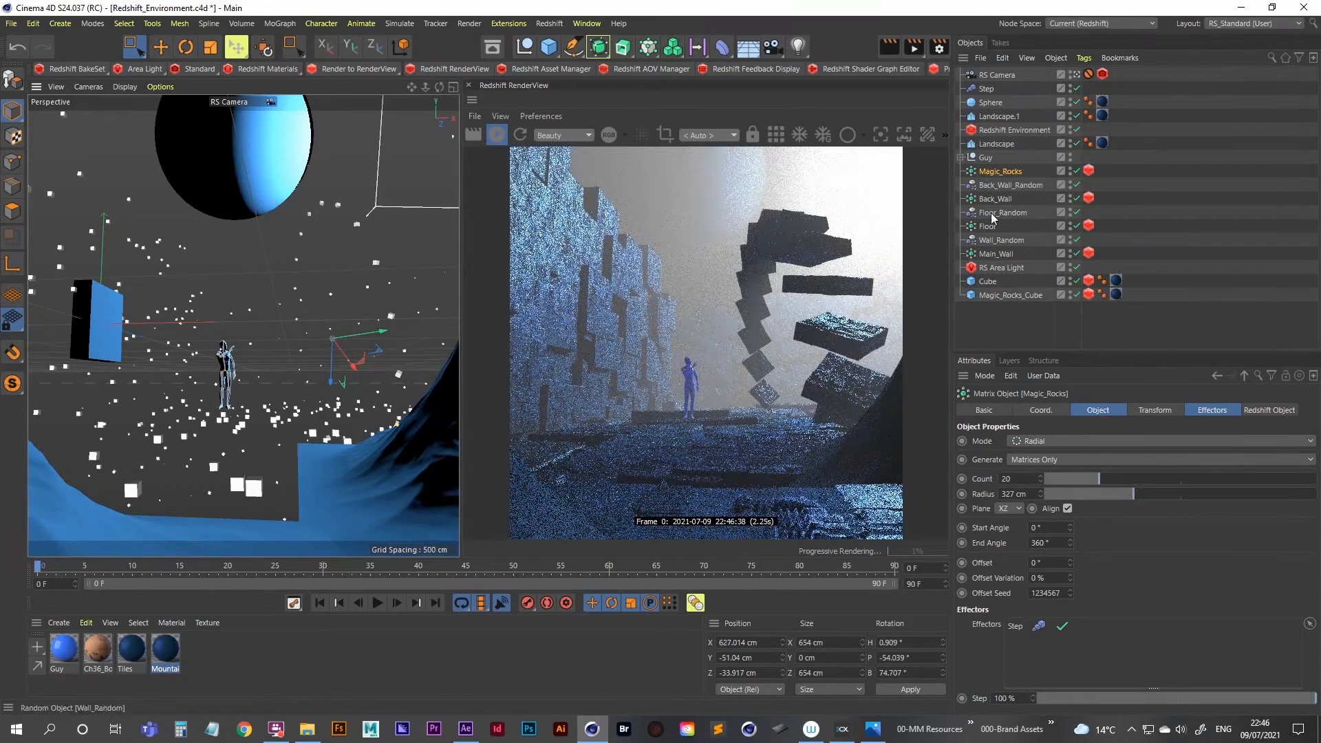
Lock the Redshift RenderView to RS Camera and return the viewport to the default camera
click(1075, 75)
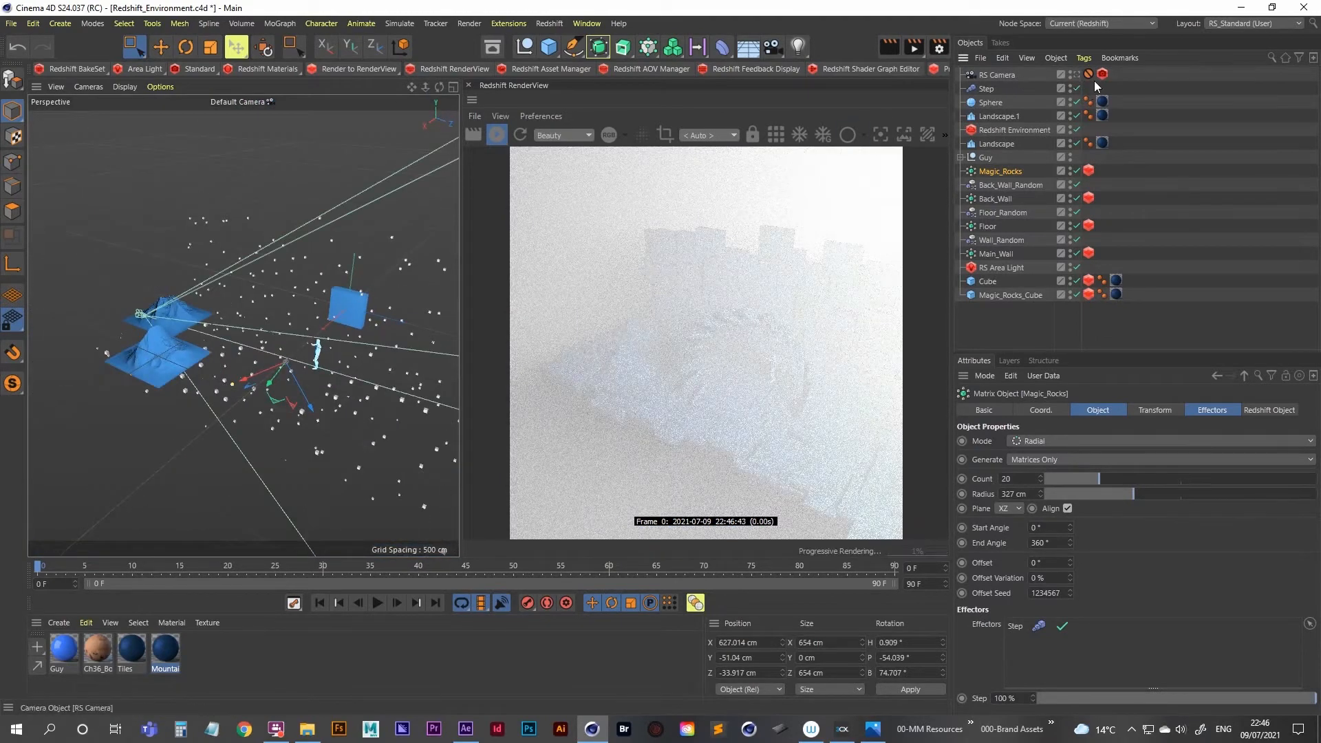
click(1077, 75)
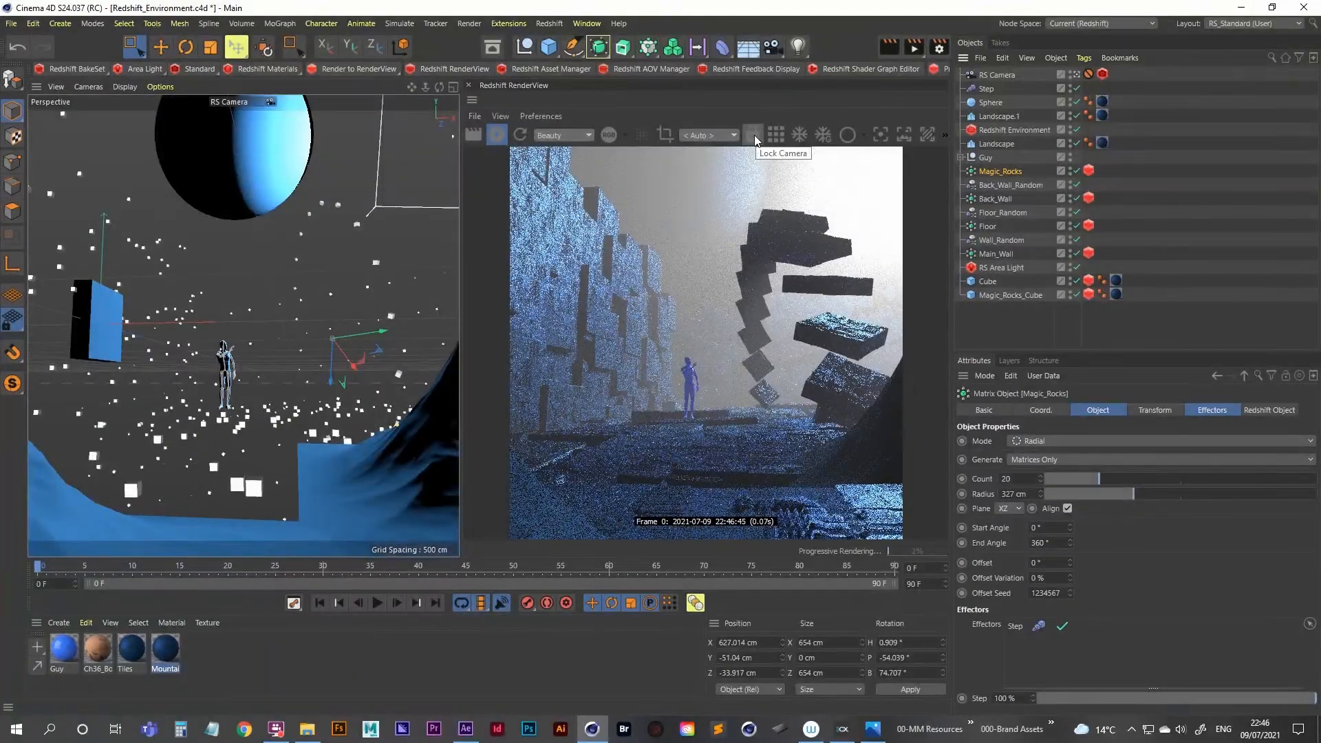
click(754, 135)
click(1076, 76)
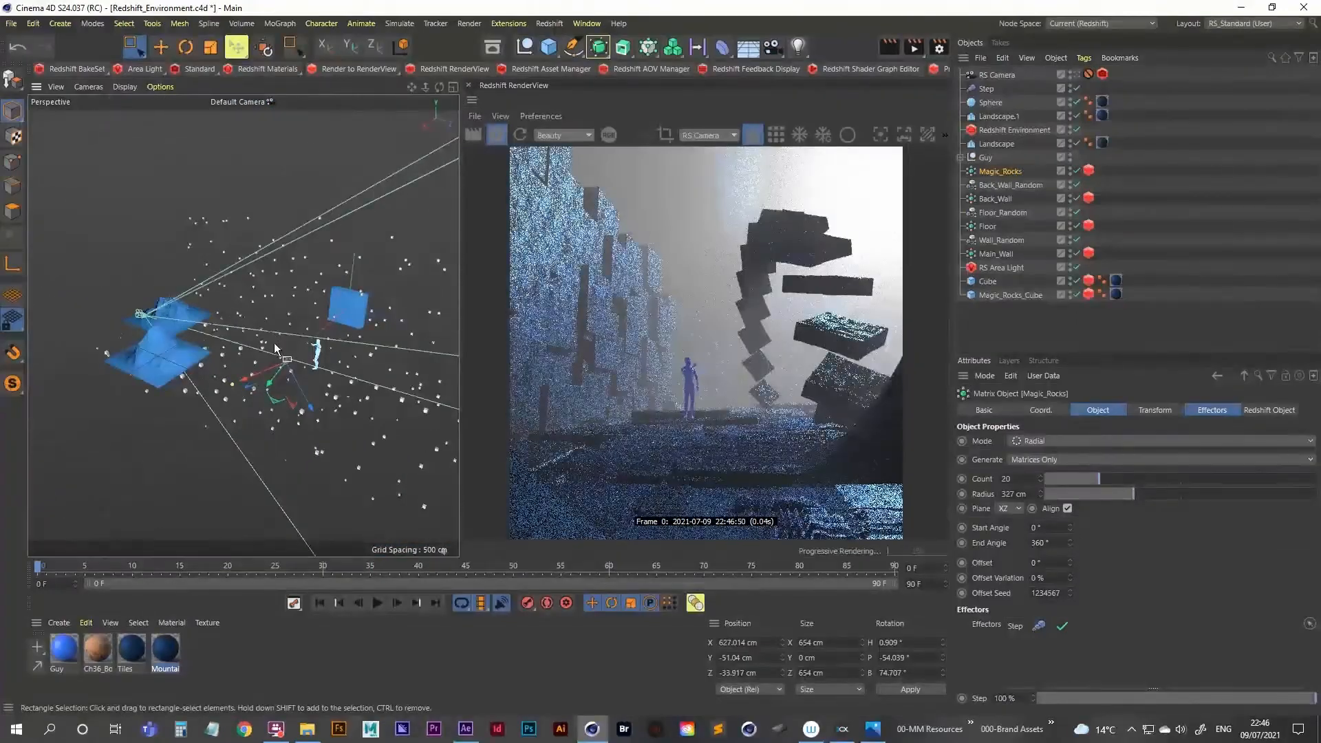
Move Landscape.1 back beside the camera to about X 685, Z -1037 cm as a foreground mountain
alt+drag(277, 352, 249, 385)
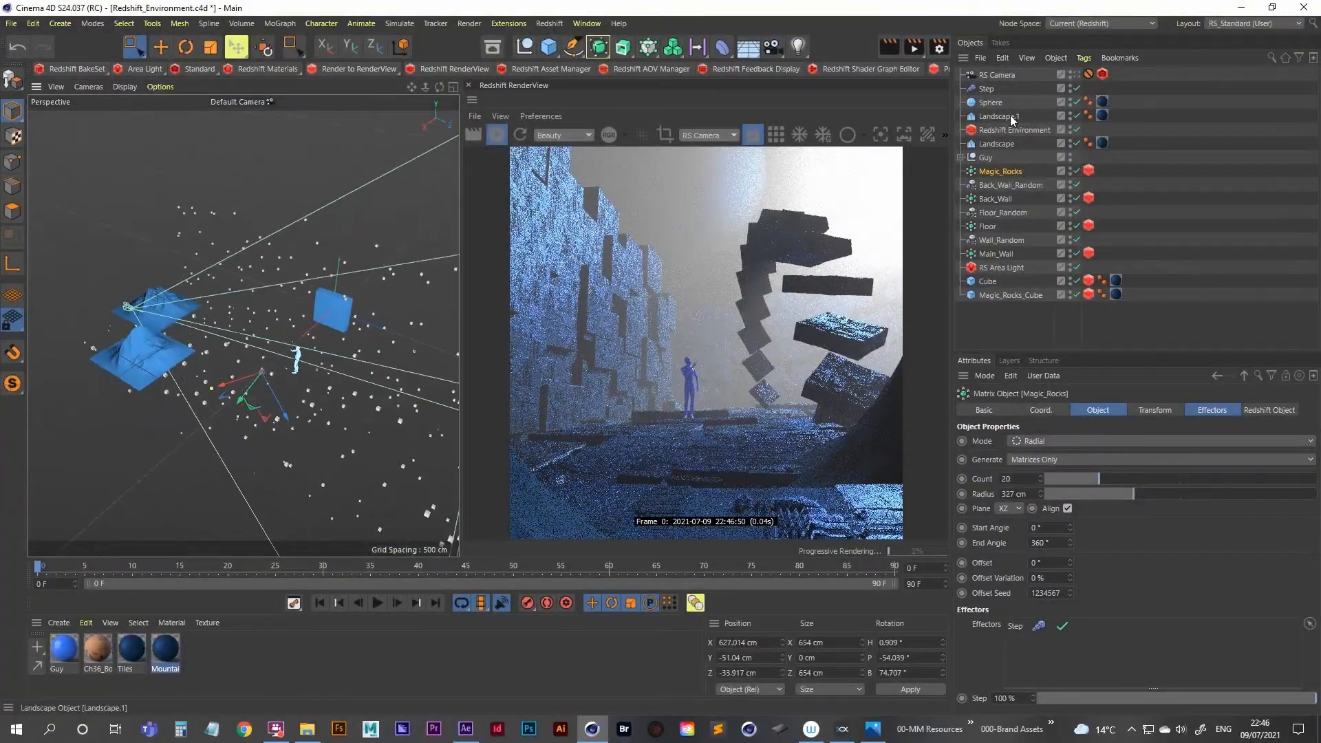
click(997, 144)
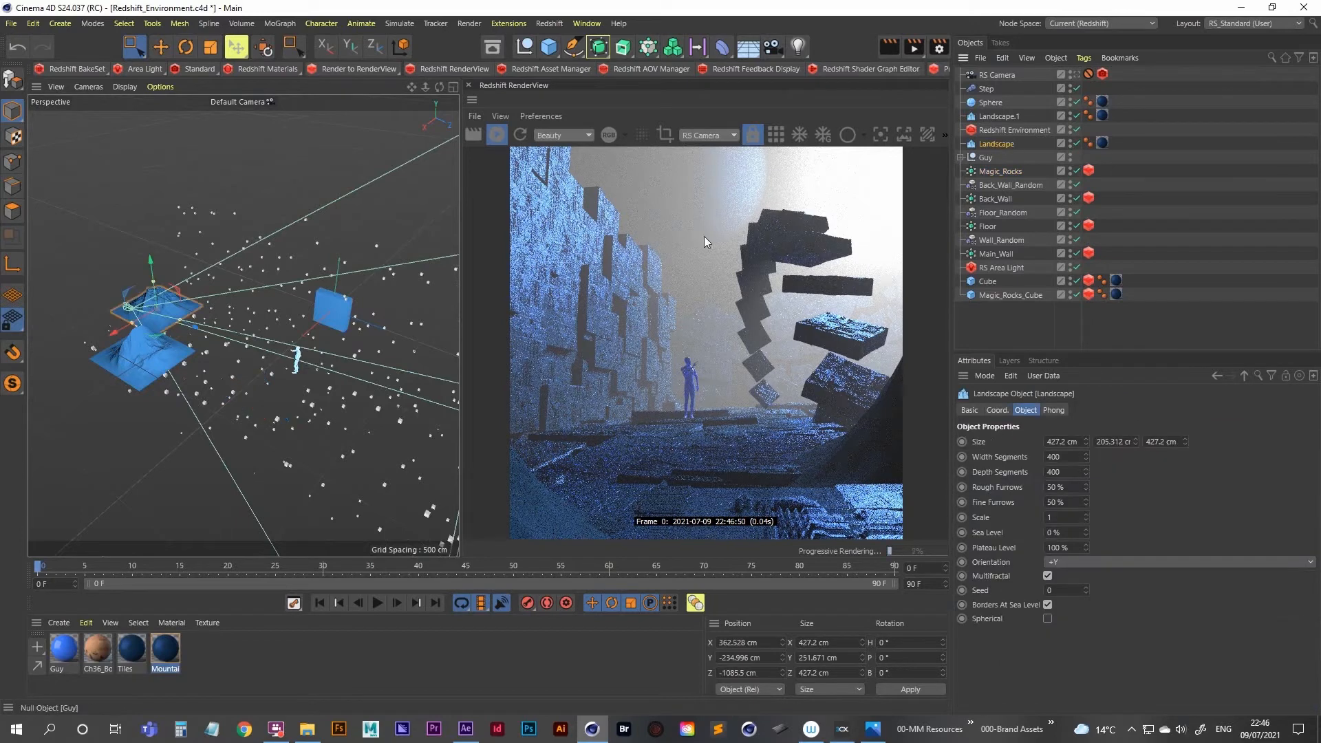
click(1020, 117)
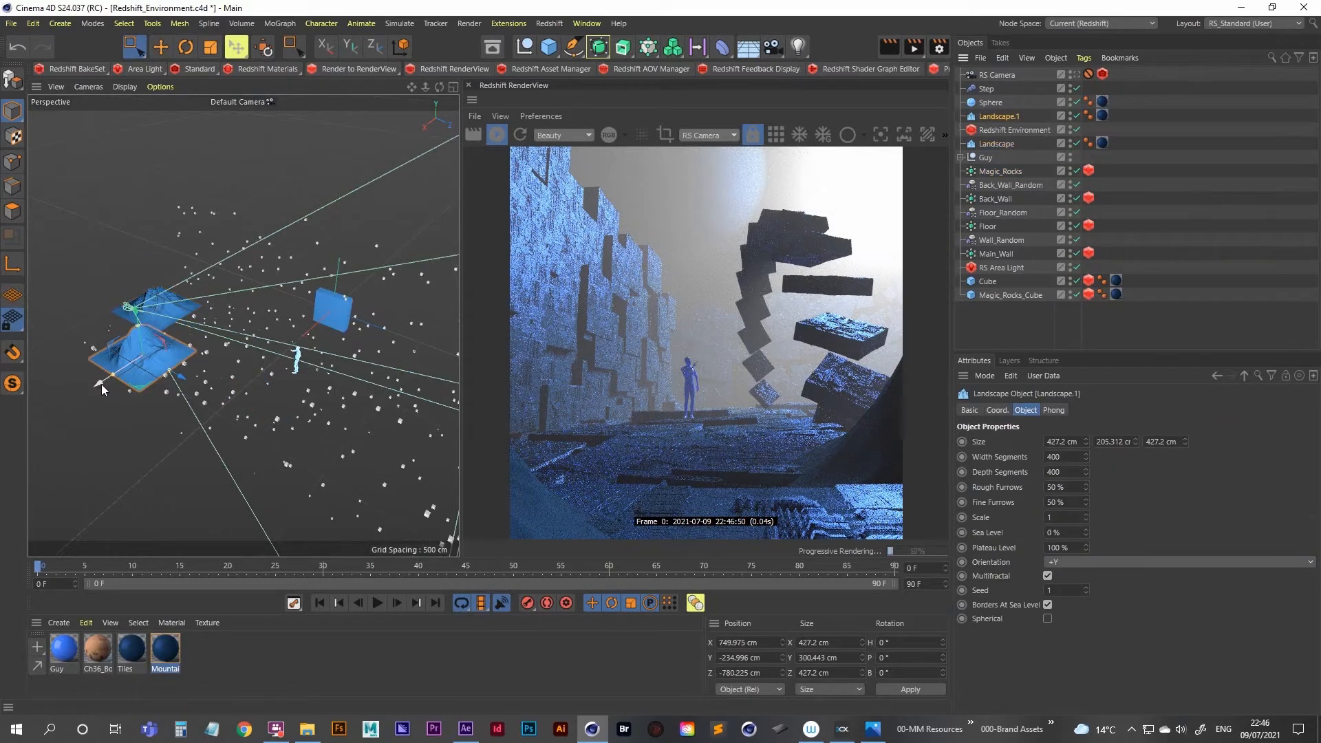
drag(182, 378, 77, 364)
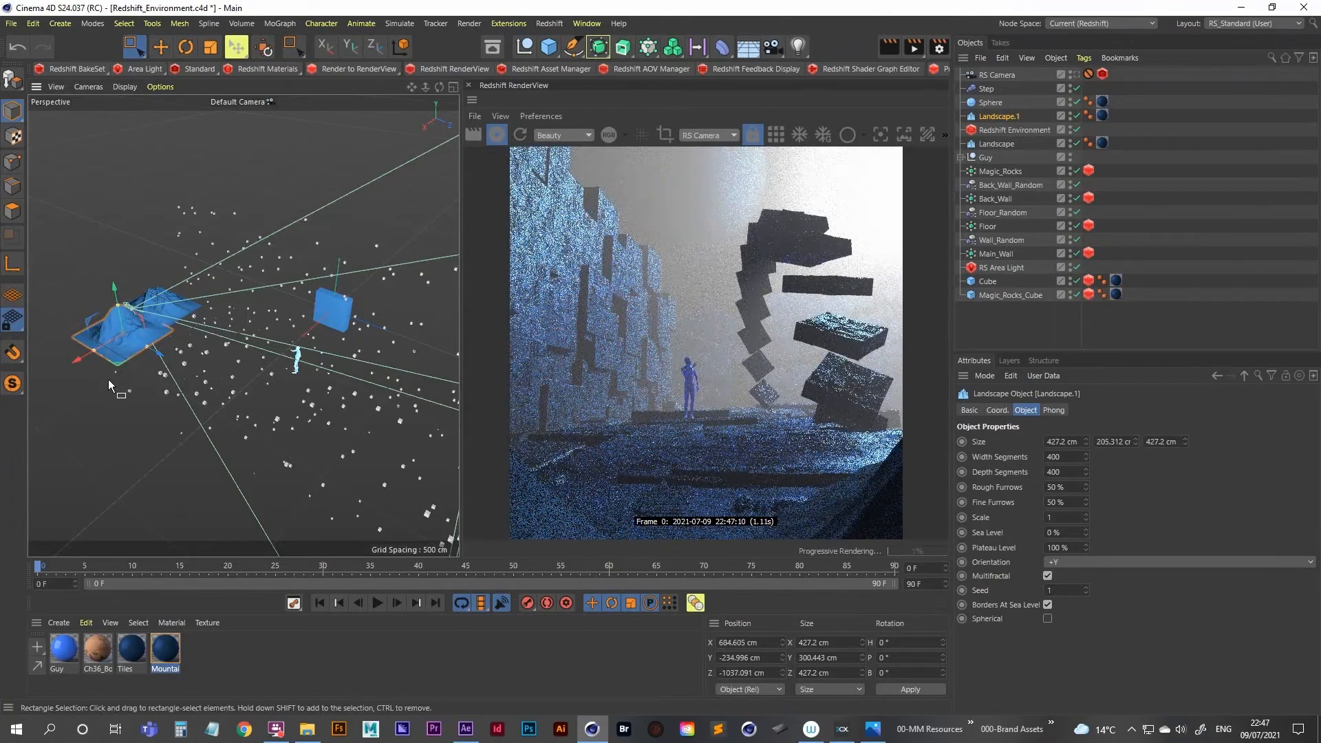
Move the Landscape mountain to about X 329, Z -956 cm so it fills the left foreground of the render
click(1001, 144)
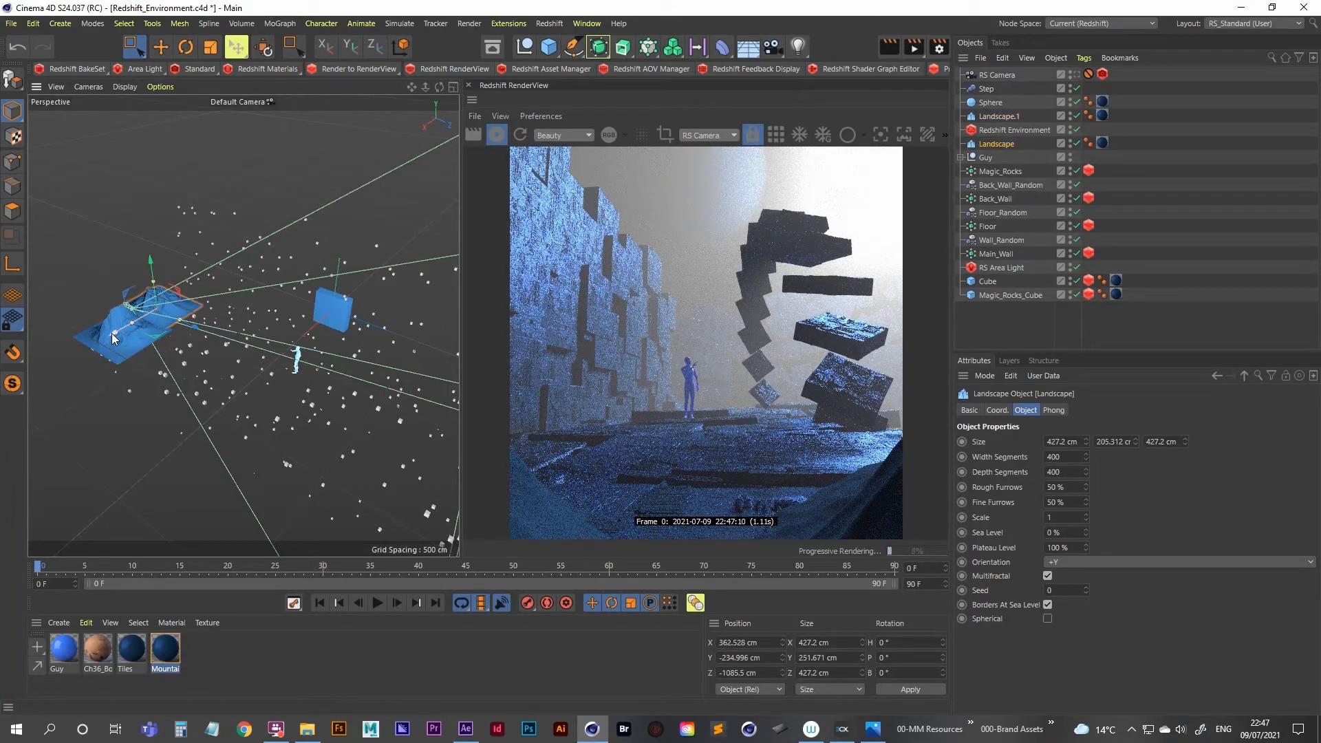
drag(113, 337, 201, 336)
drag(122, 340, 129, 336)
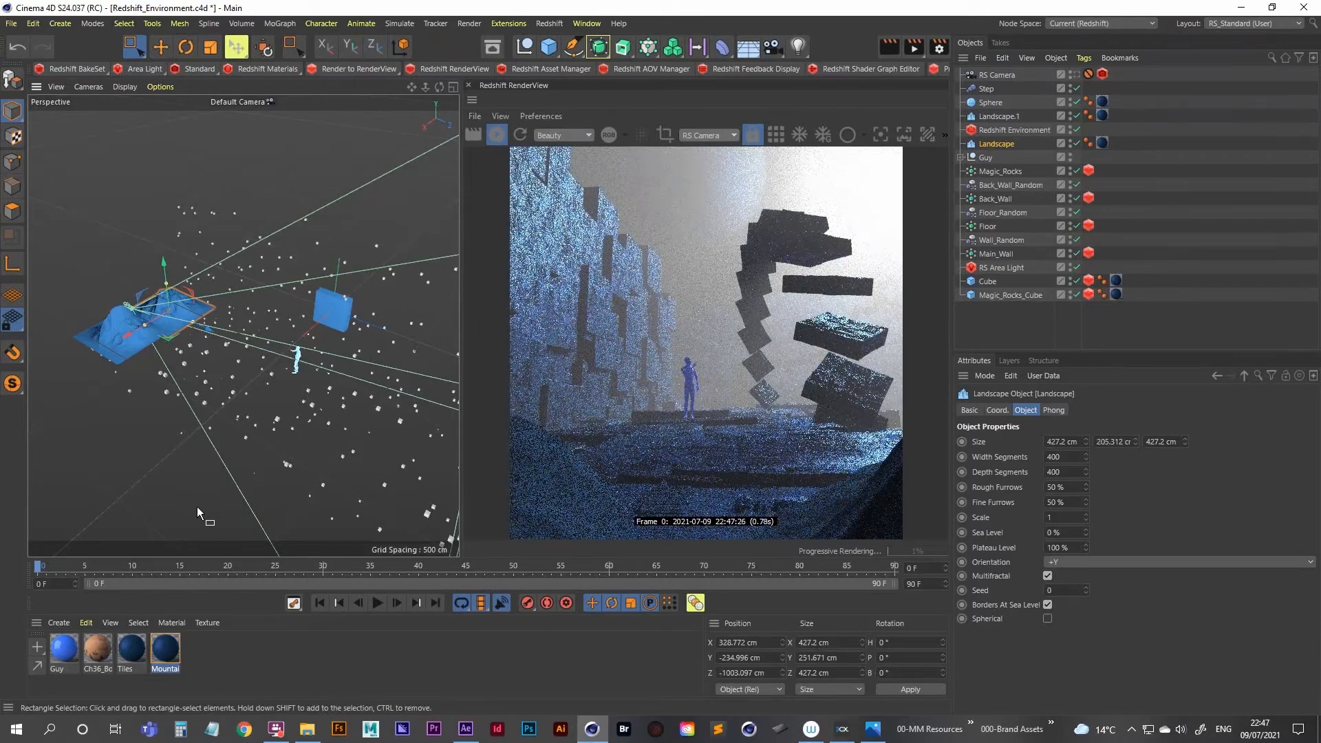
drag(205, 336, 215, 330)
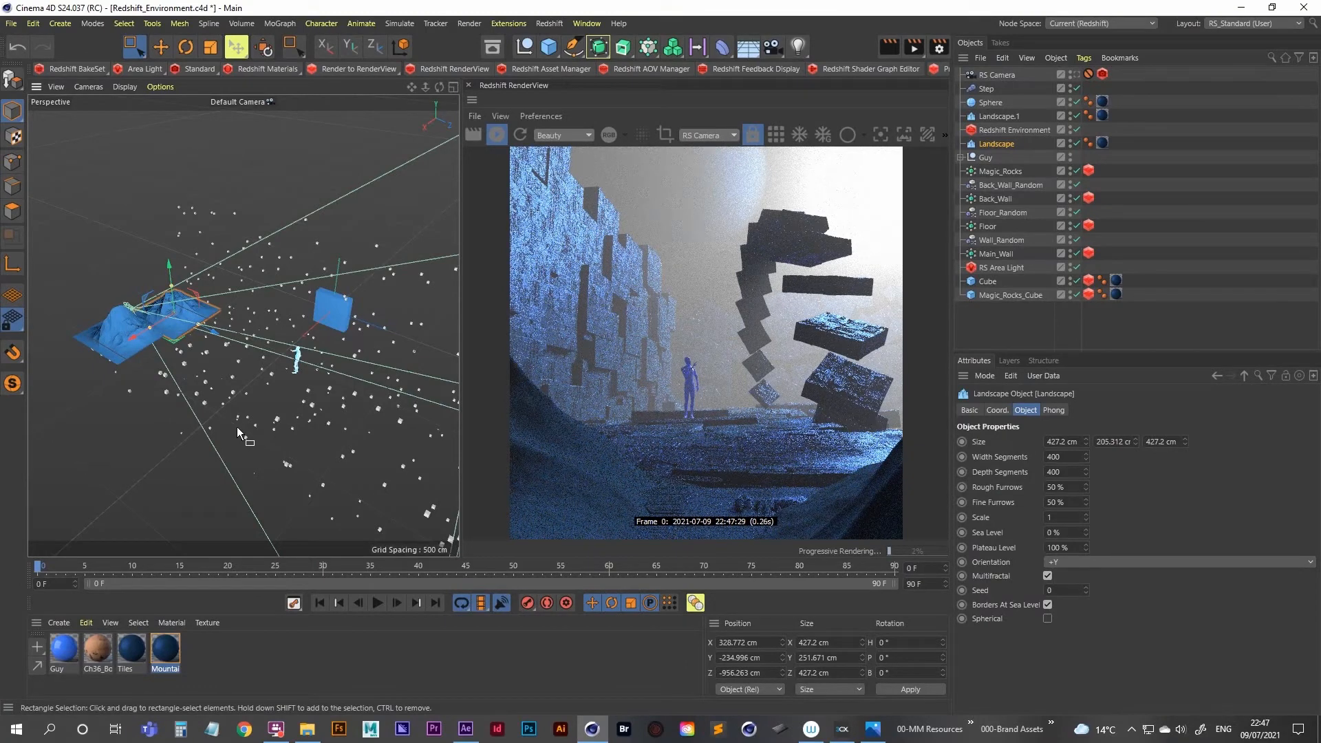
Search the asset library for "plant", add the Yucca - 0.69 m model to the scene and inspect its child objects
click(493, 49)
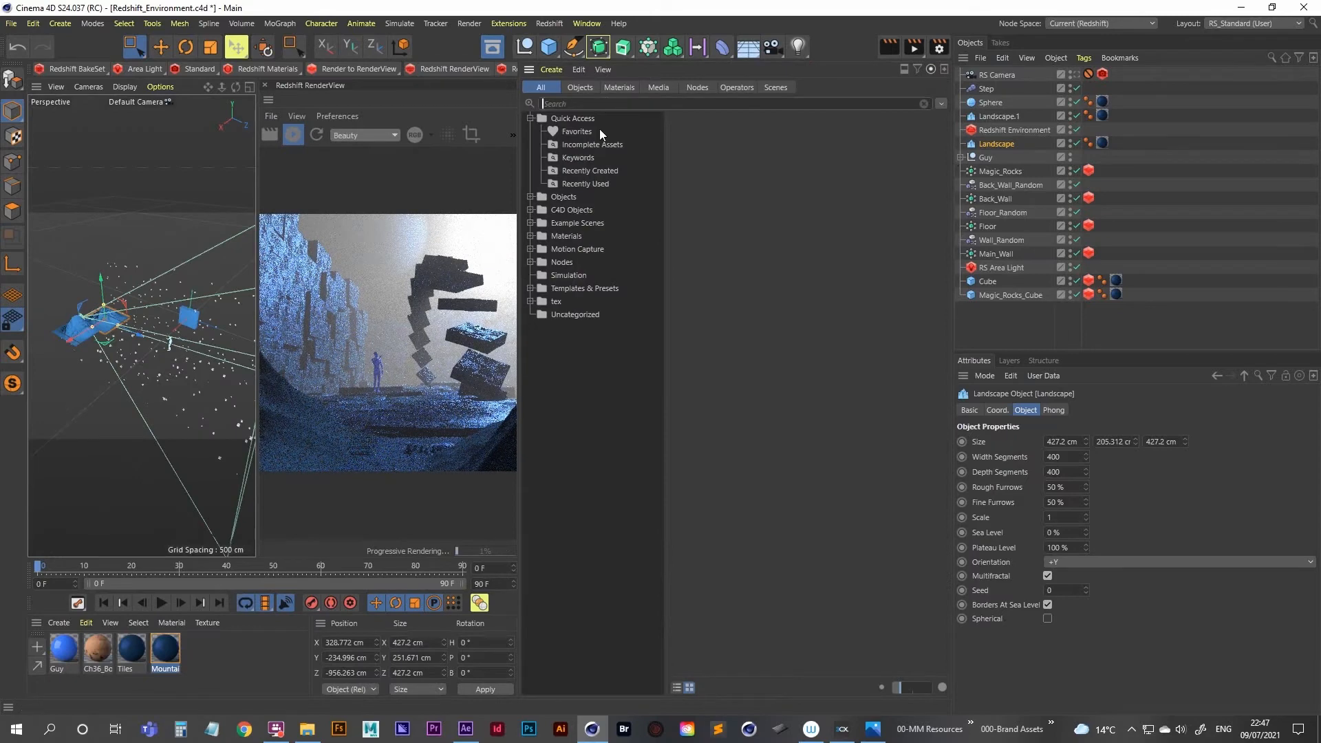
text(plant)
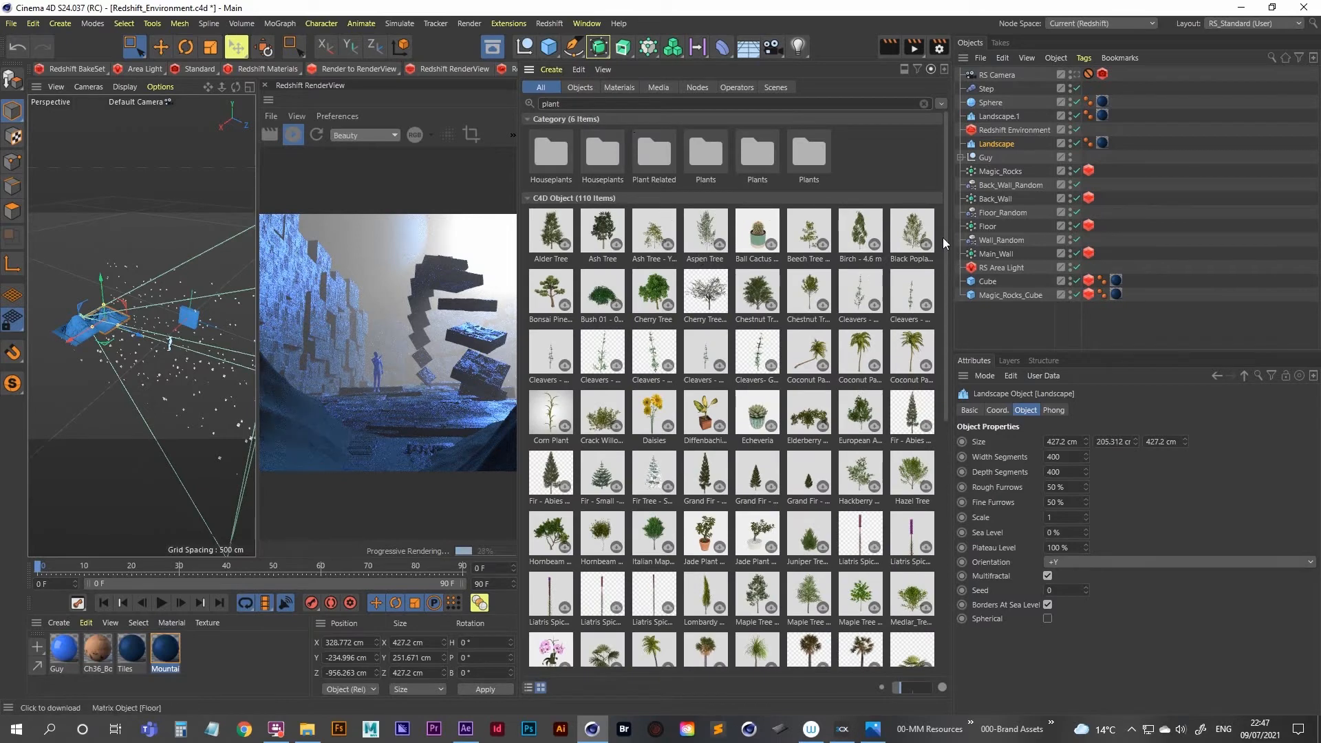
drag(948, 260, 975, 575)
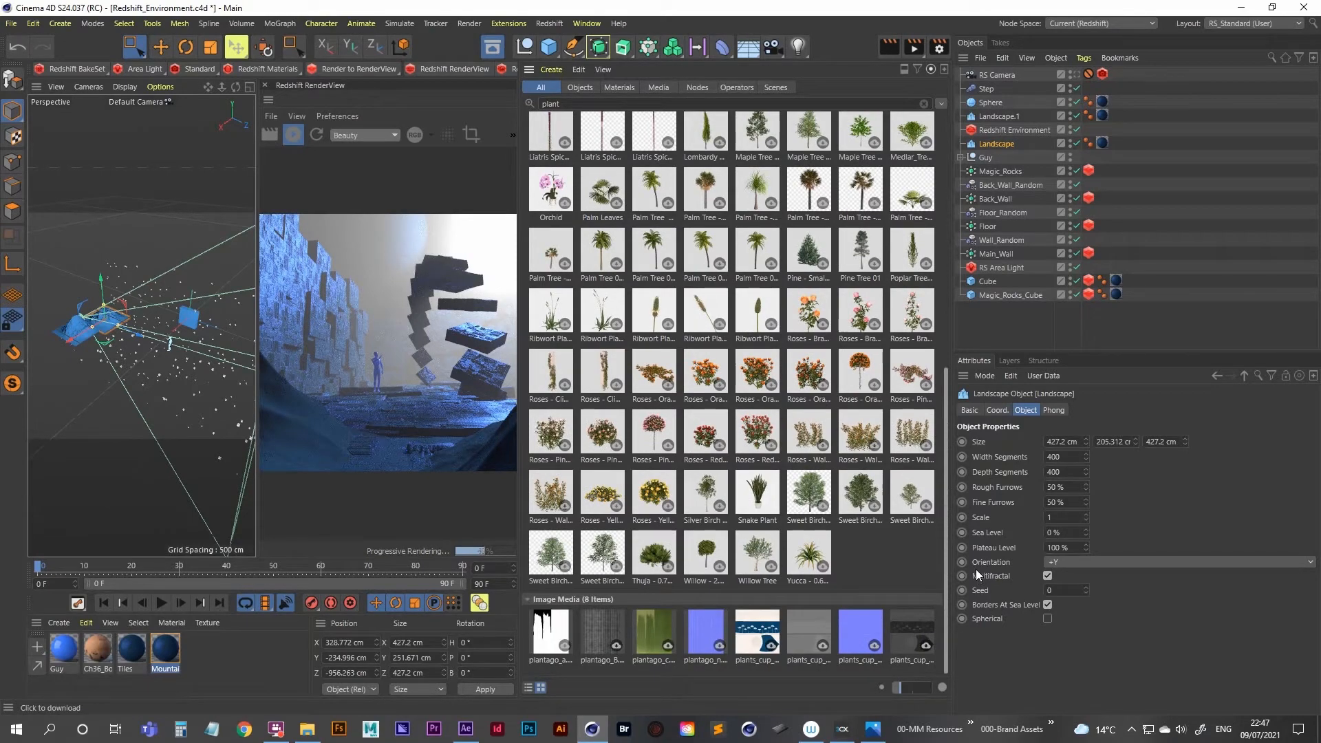
drag(976, 562, 964, 504)
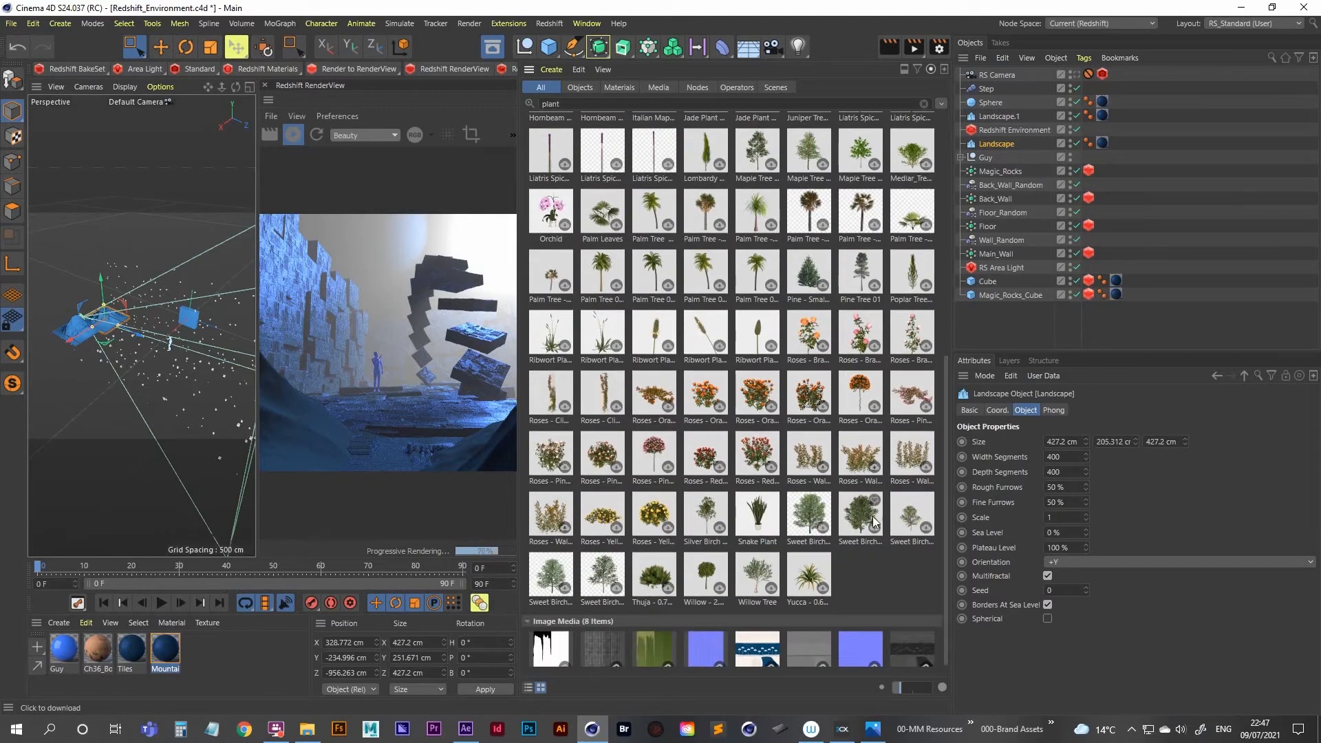
double_click(810, 582)
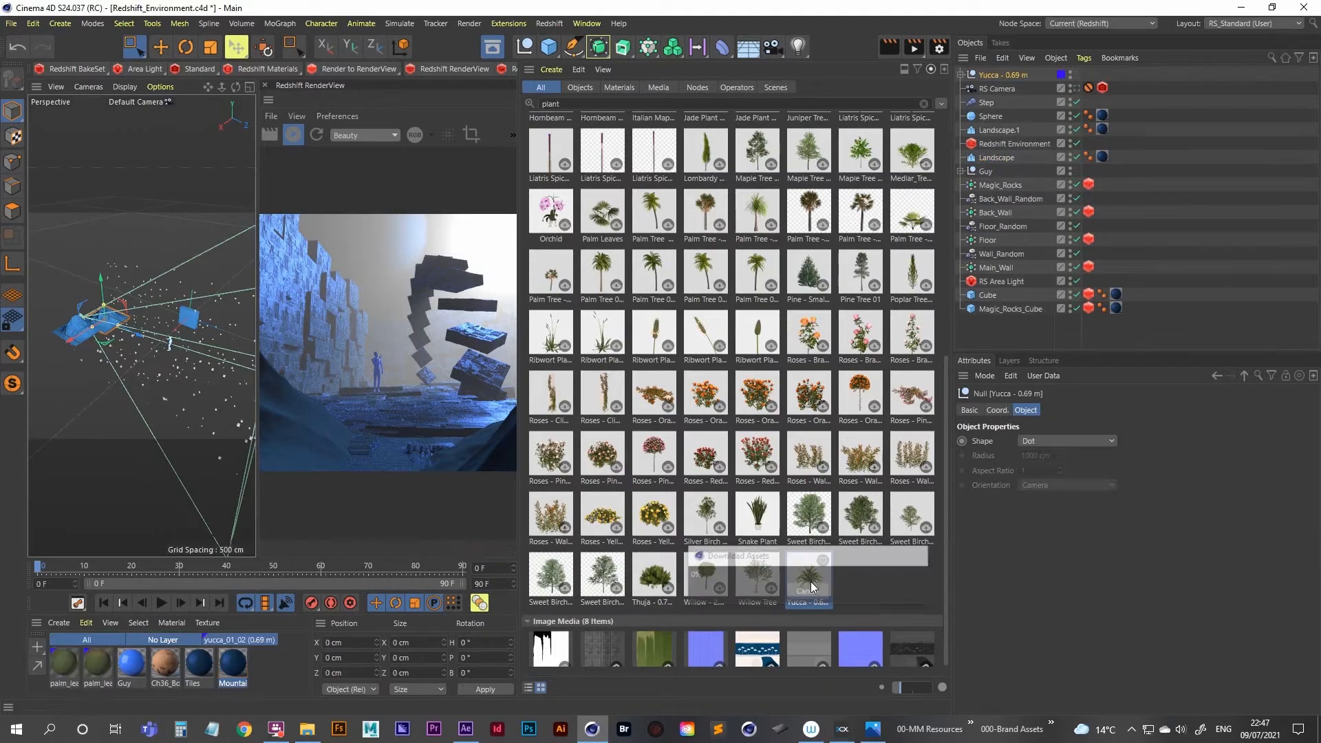
click(492, 46)
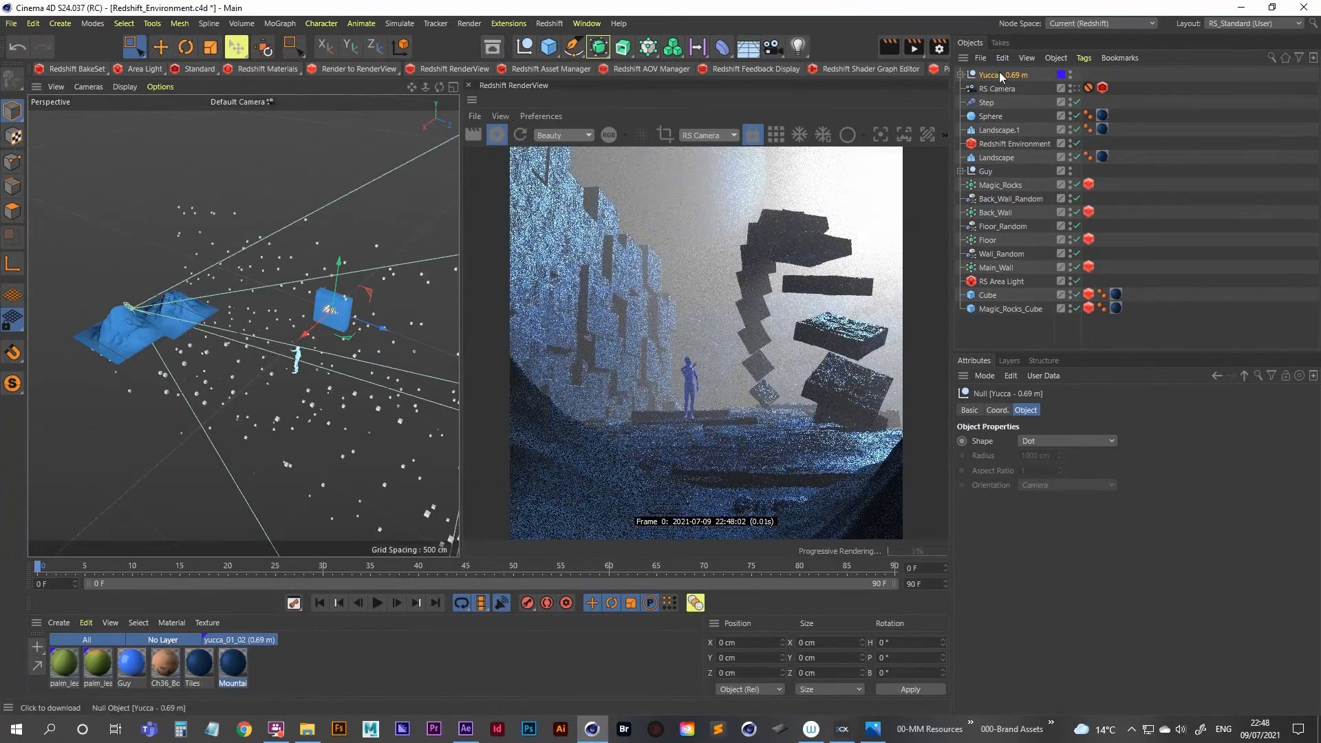
click(962, 75)
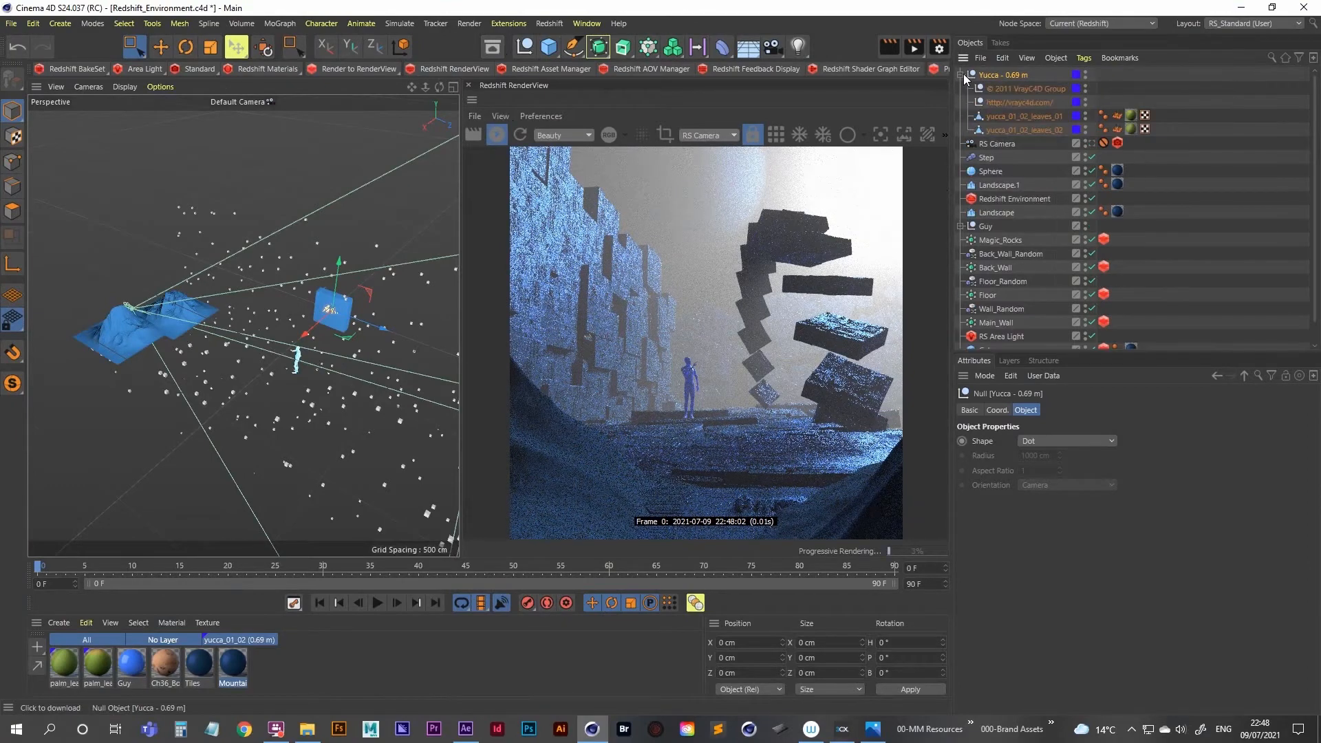
click(962, 75)
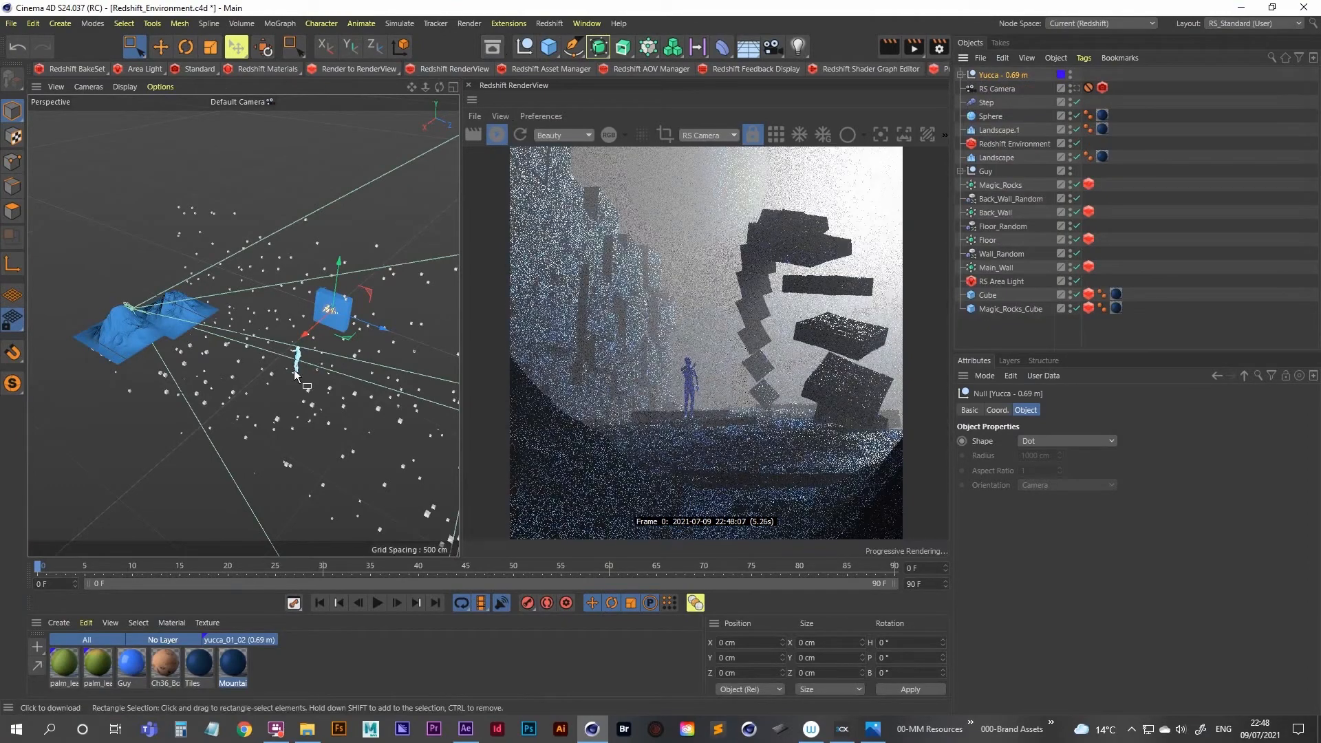
Move the Yucca from the origin to the left foreground mountain at about X 403, Y -246, Z -808 cm
drag(304, 340, 206, 300)
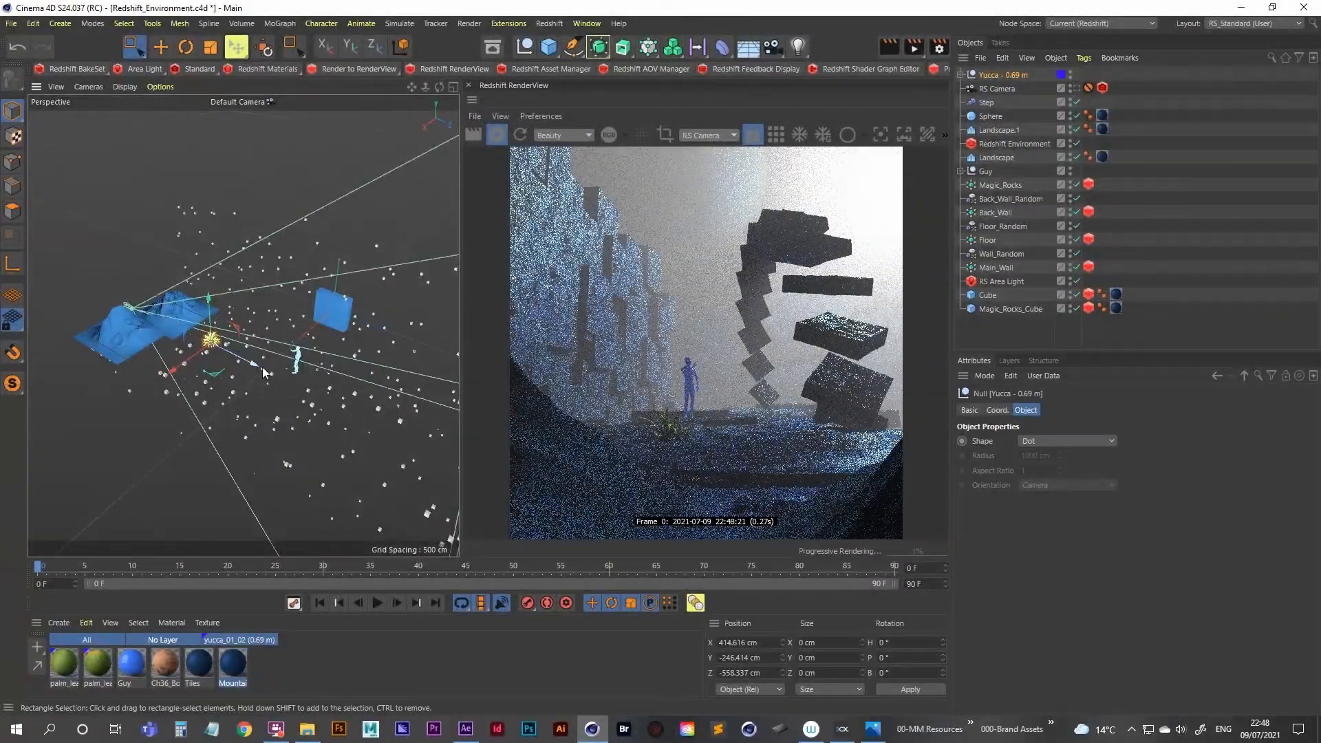
drag(254, 365, 352, 378)
key(ctrl+z)
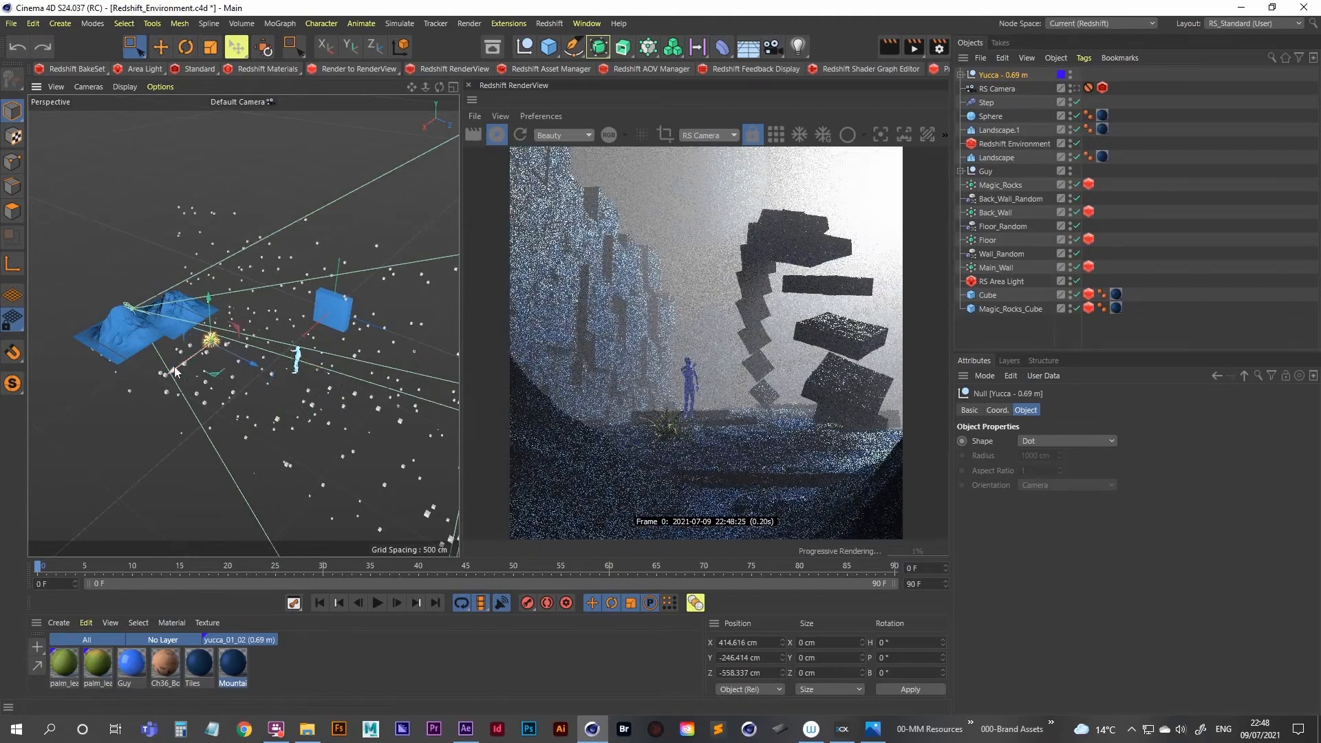
drag(206, 344, 179, 359)
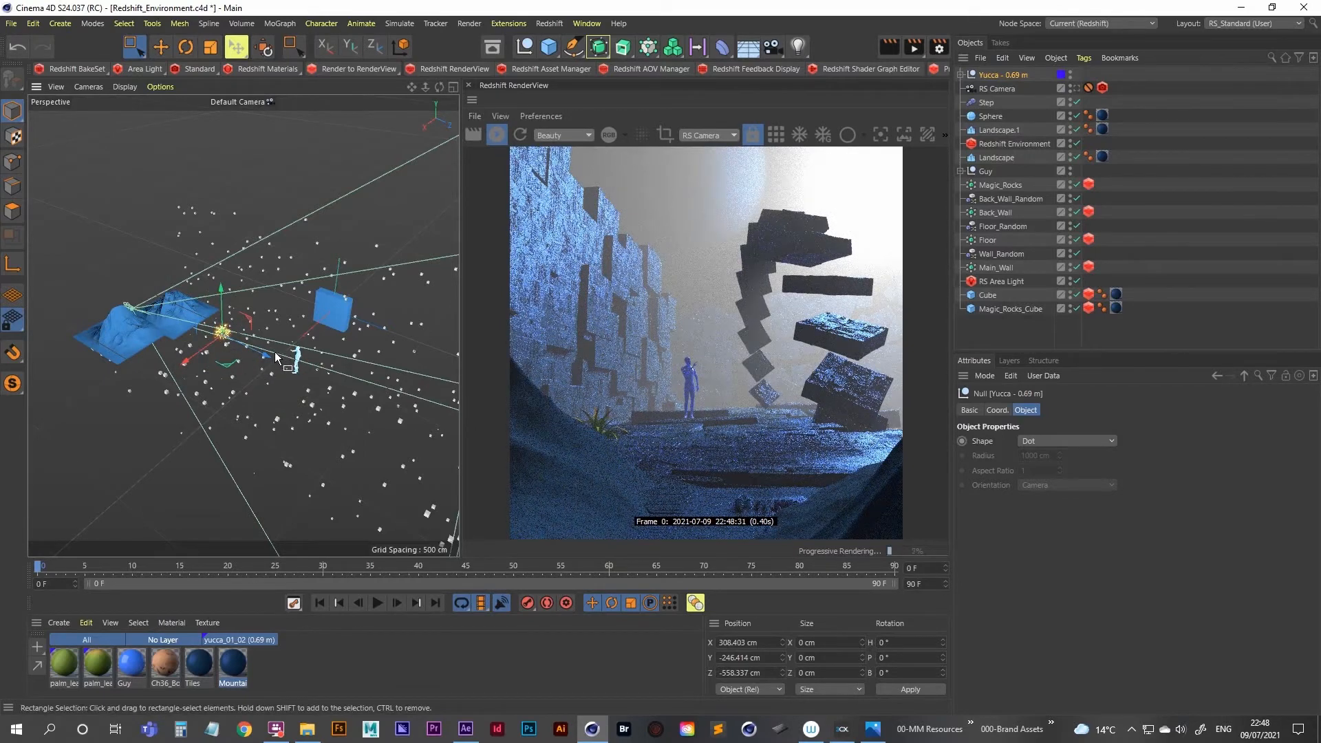
drag(252, 352, 148, 353)
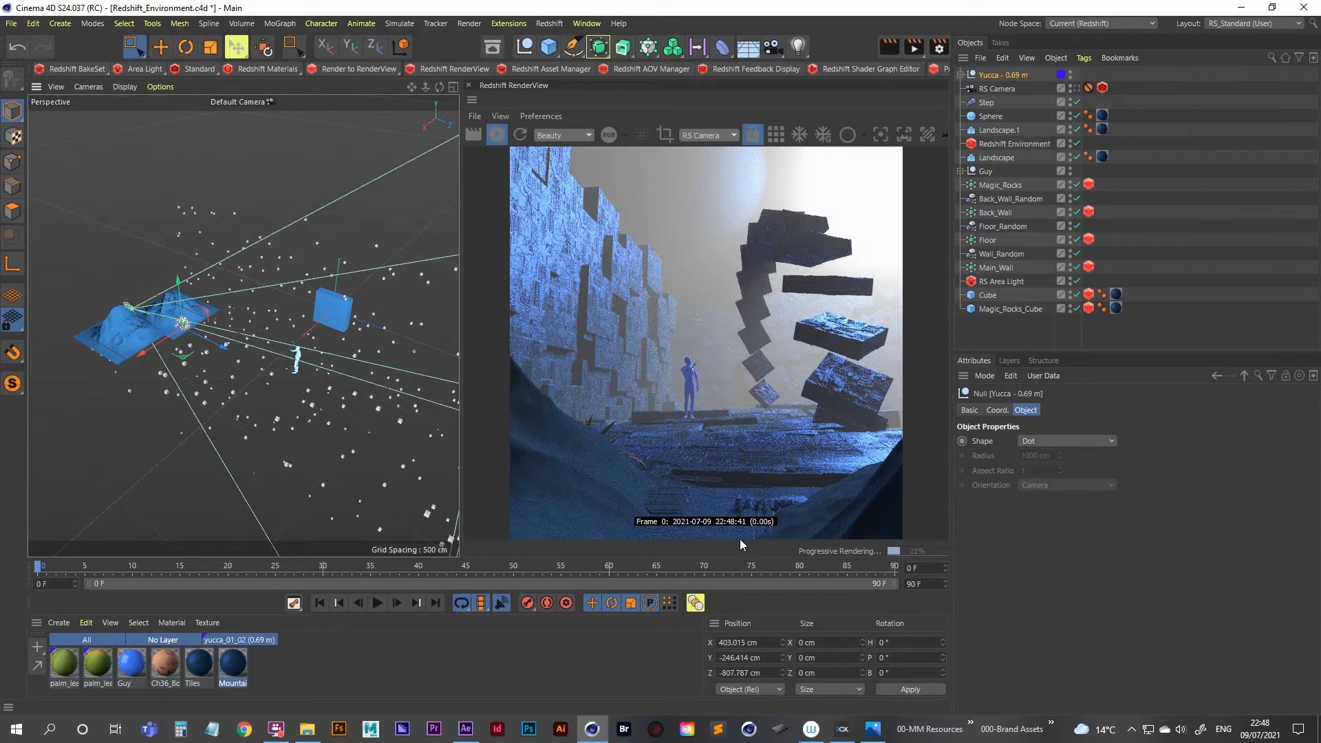
Look through the RS Camera and enable its bokeh, deriving only Focus Distance from the camera, with CoC Radius 4.82 and Power 13.46
click(1074, 88)
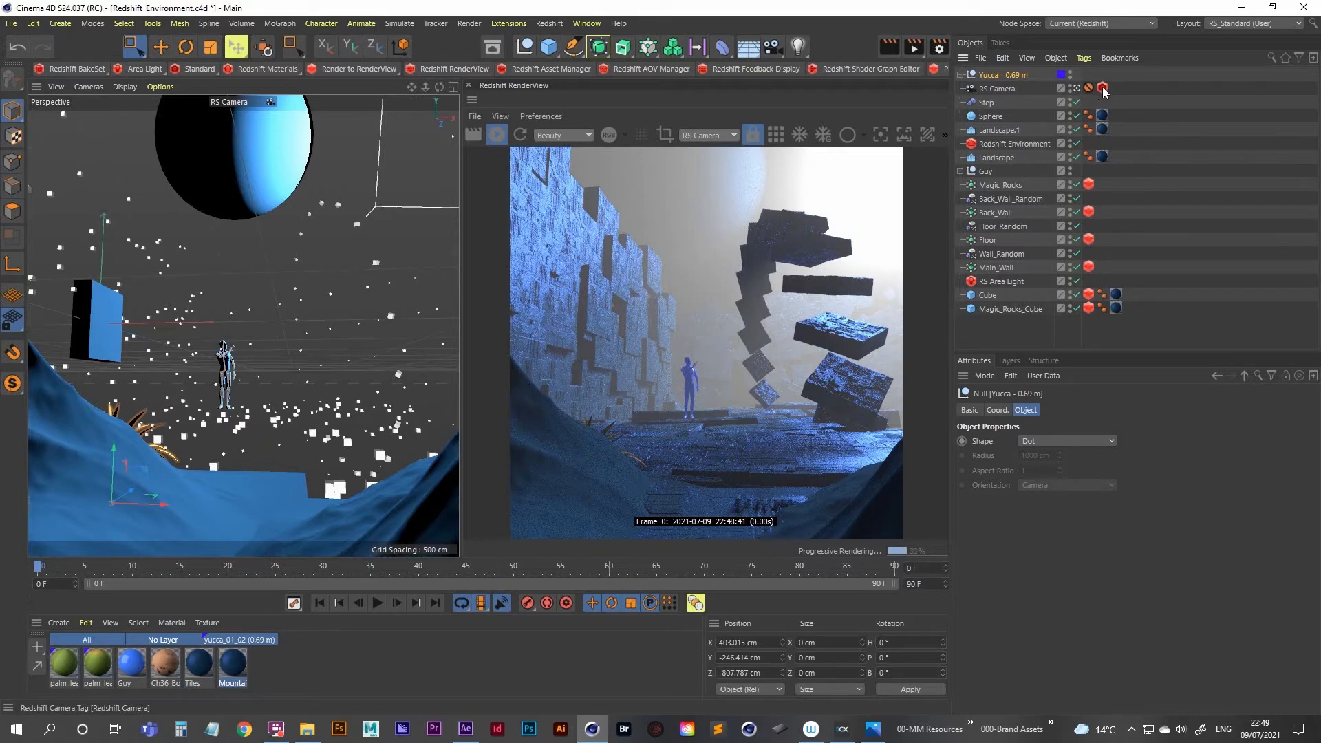
click(1102, 88)
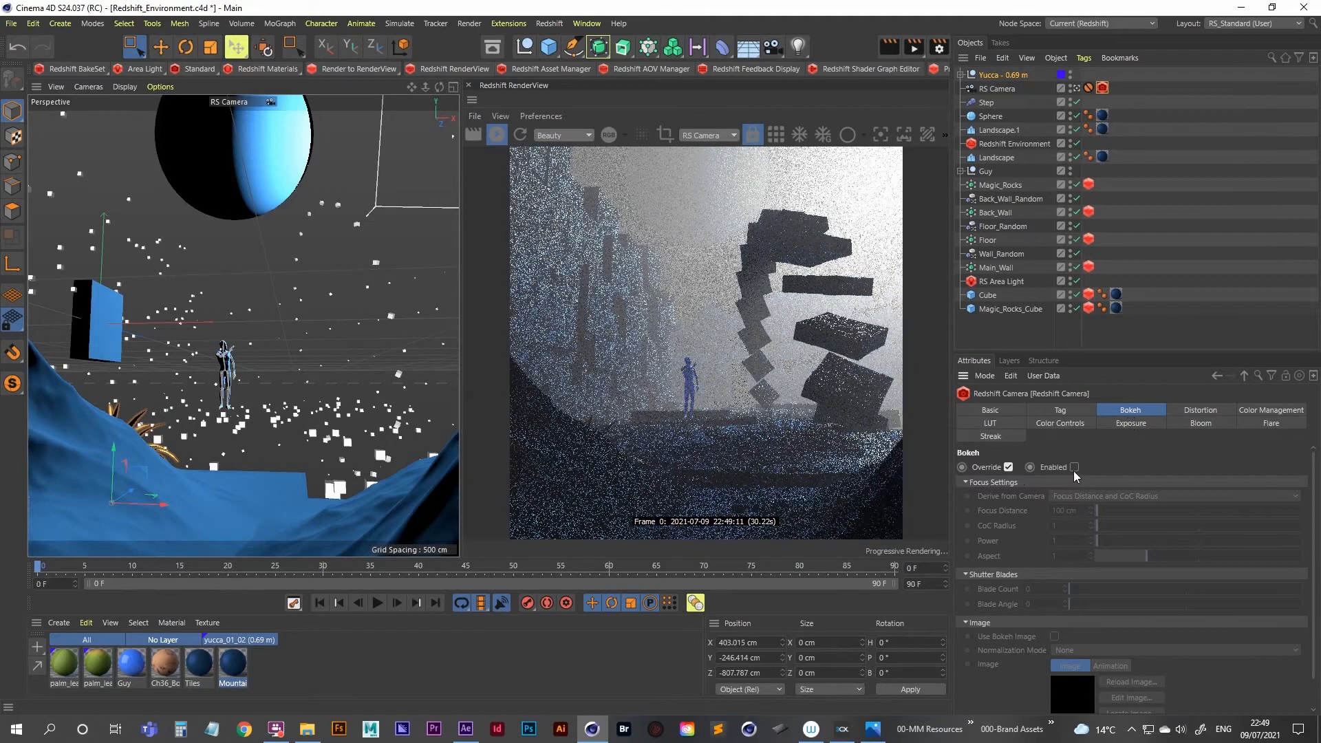
click(1074, 468)
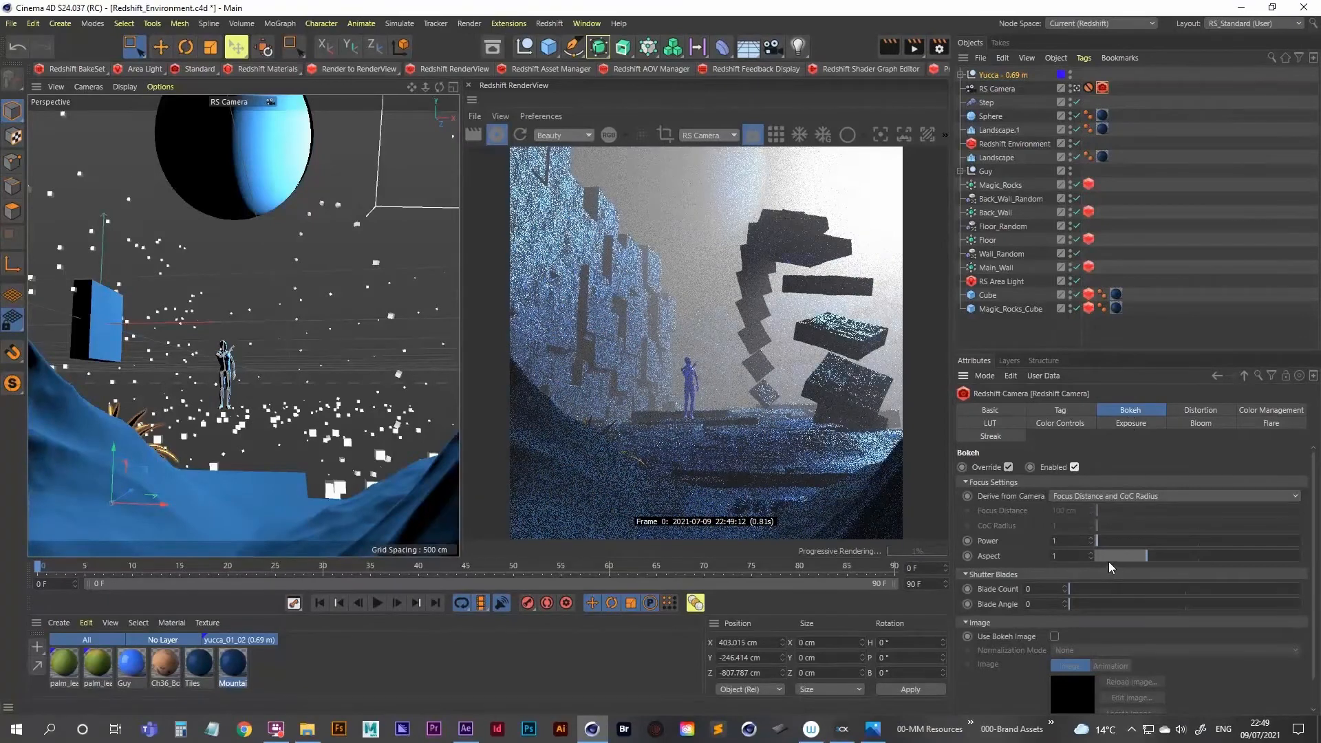
click(1121, 495)
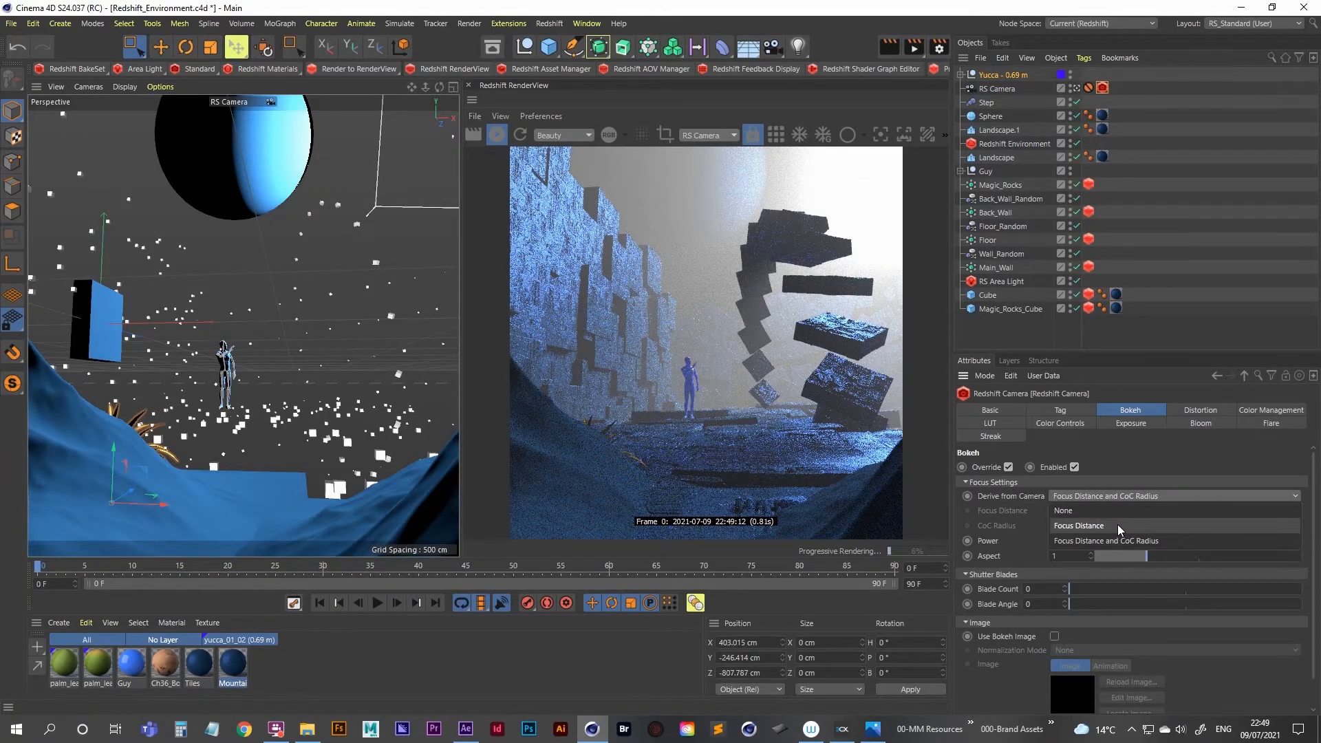
click(1117, 524)
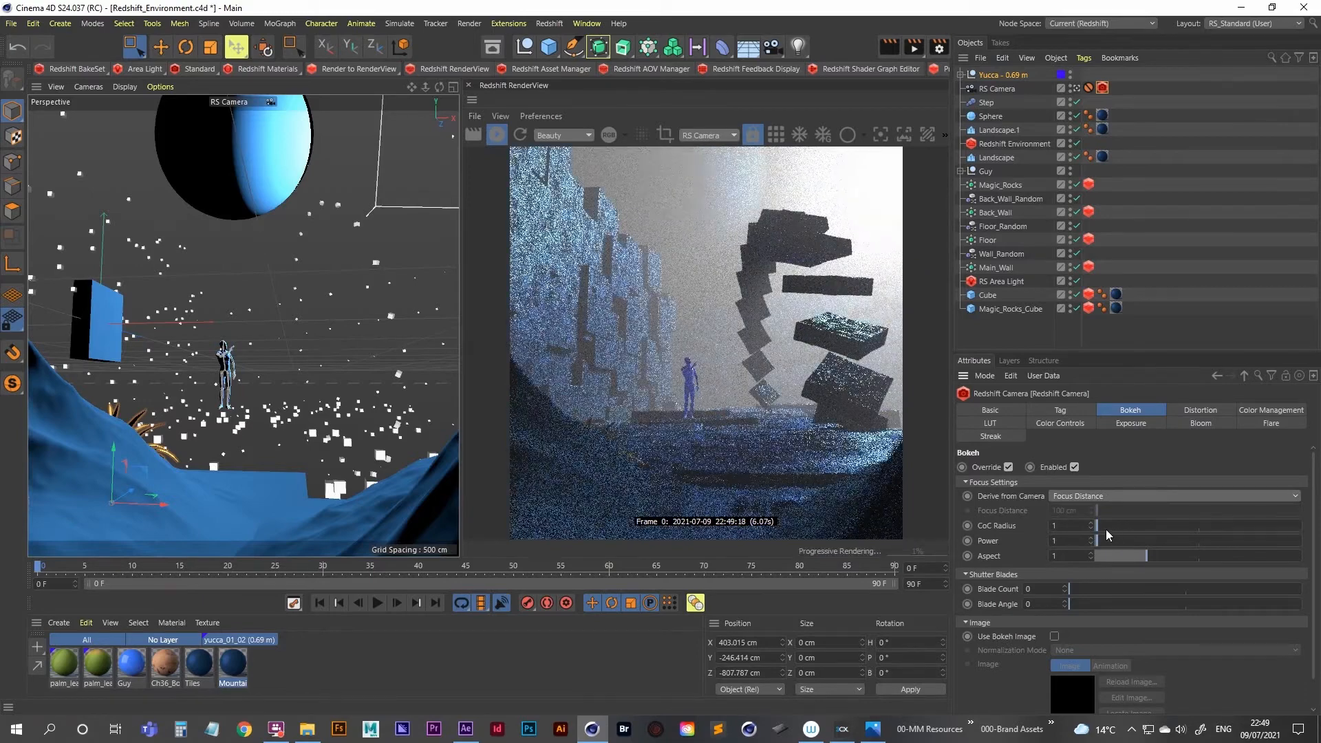
click(1104, 527)
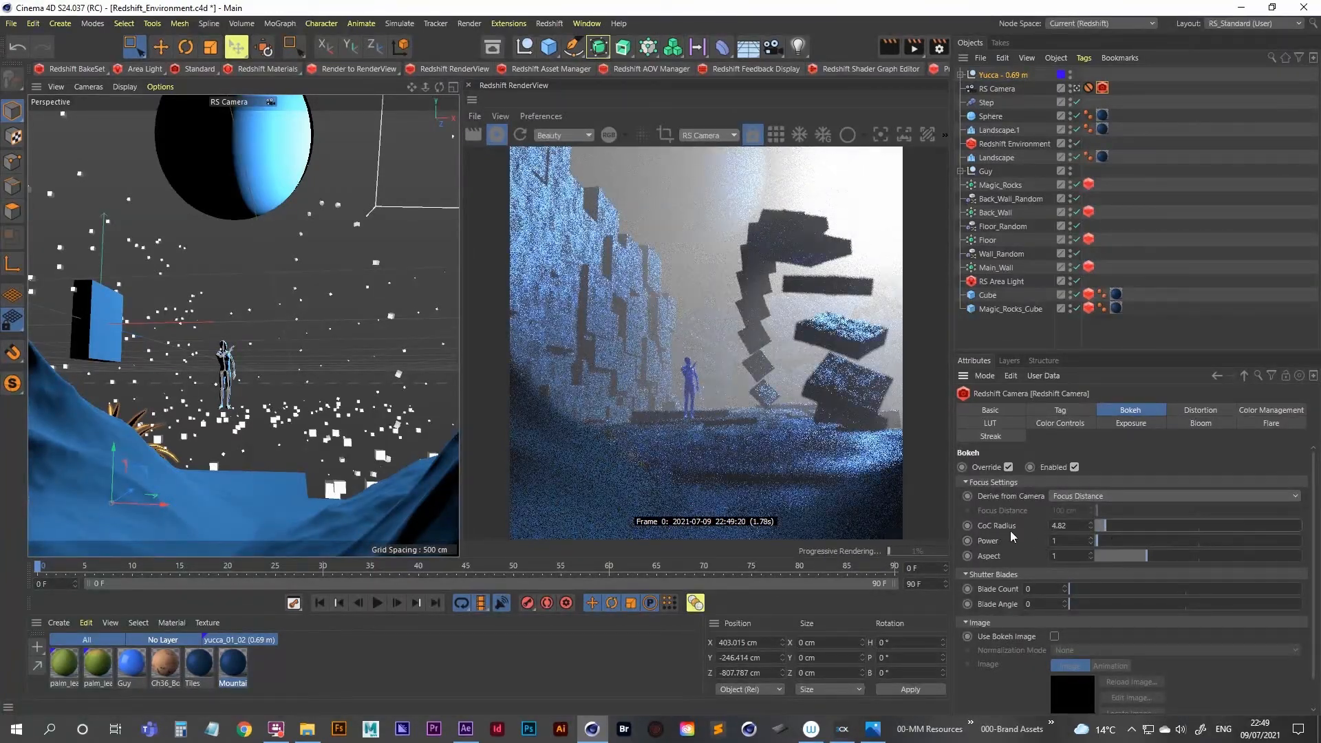
click(1122, 541)
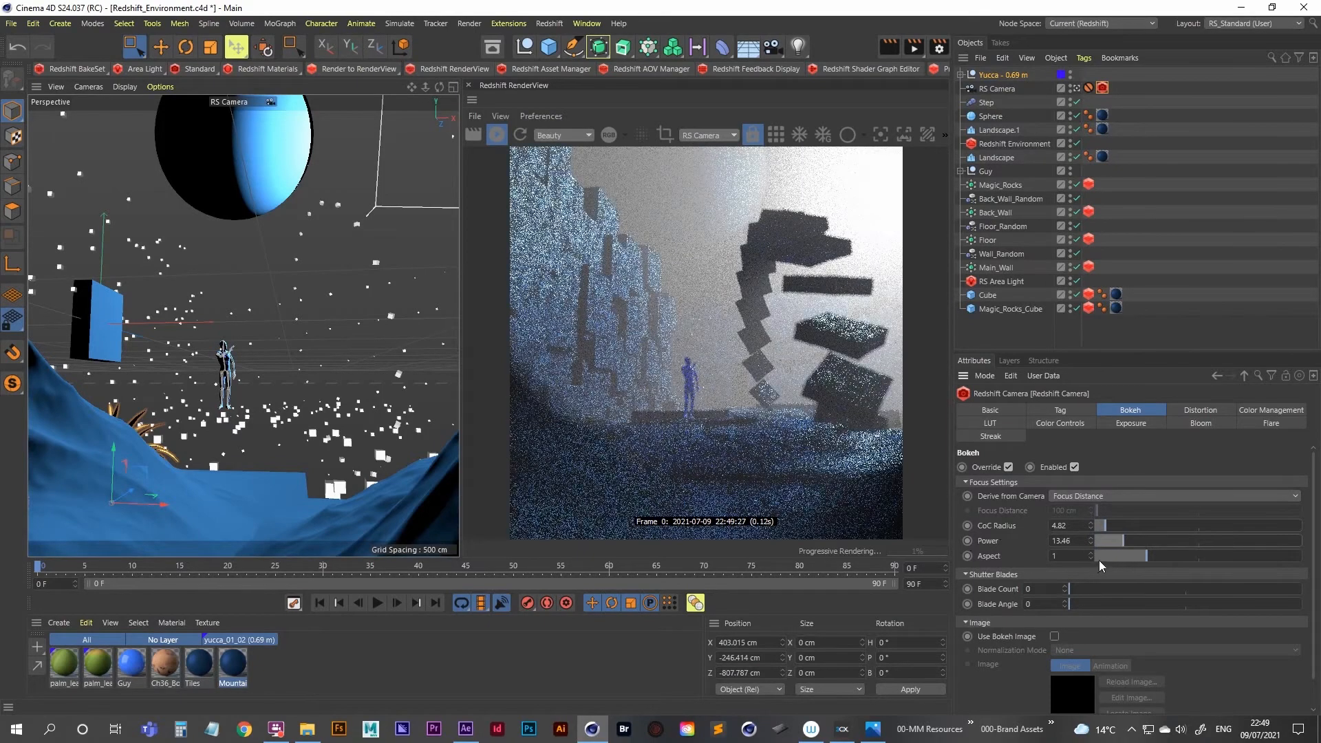
Set the RS Camera's focus object to the standing figure, Ch36
click(998, 90)
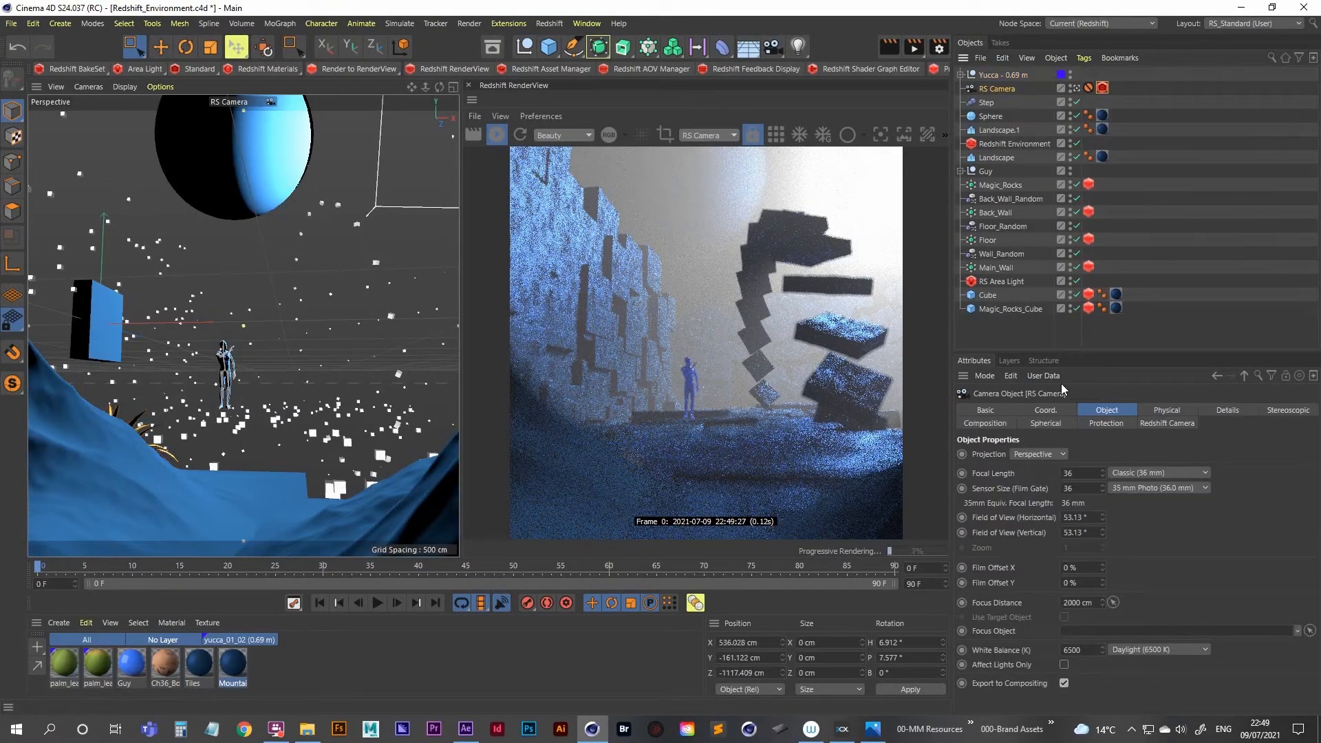
click(1111, 413)
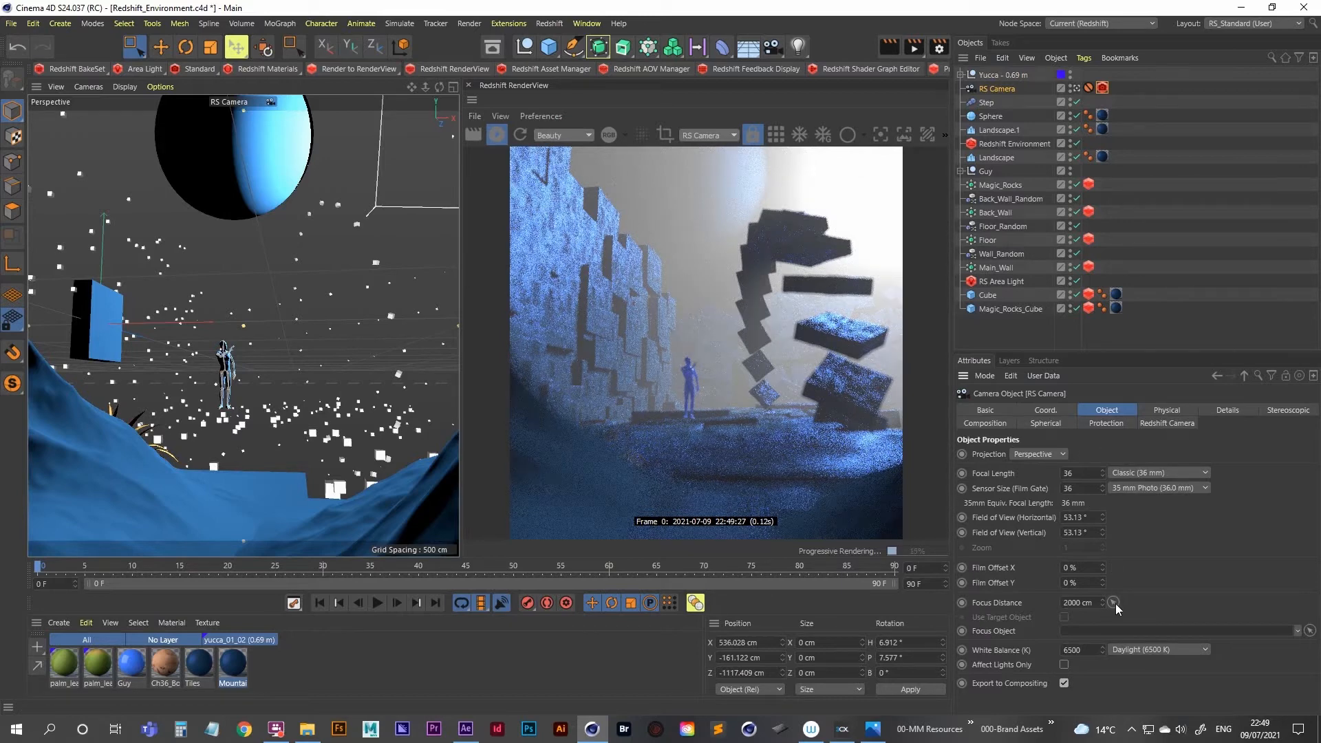
click(1309, 630)
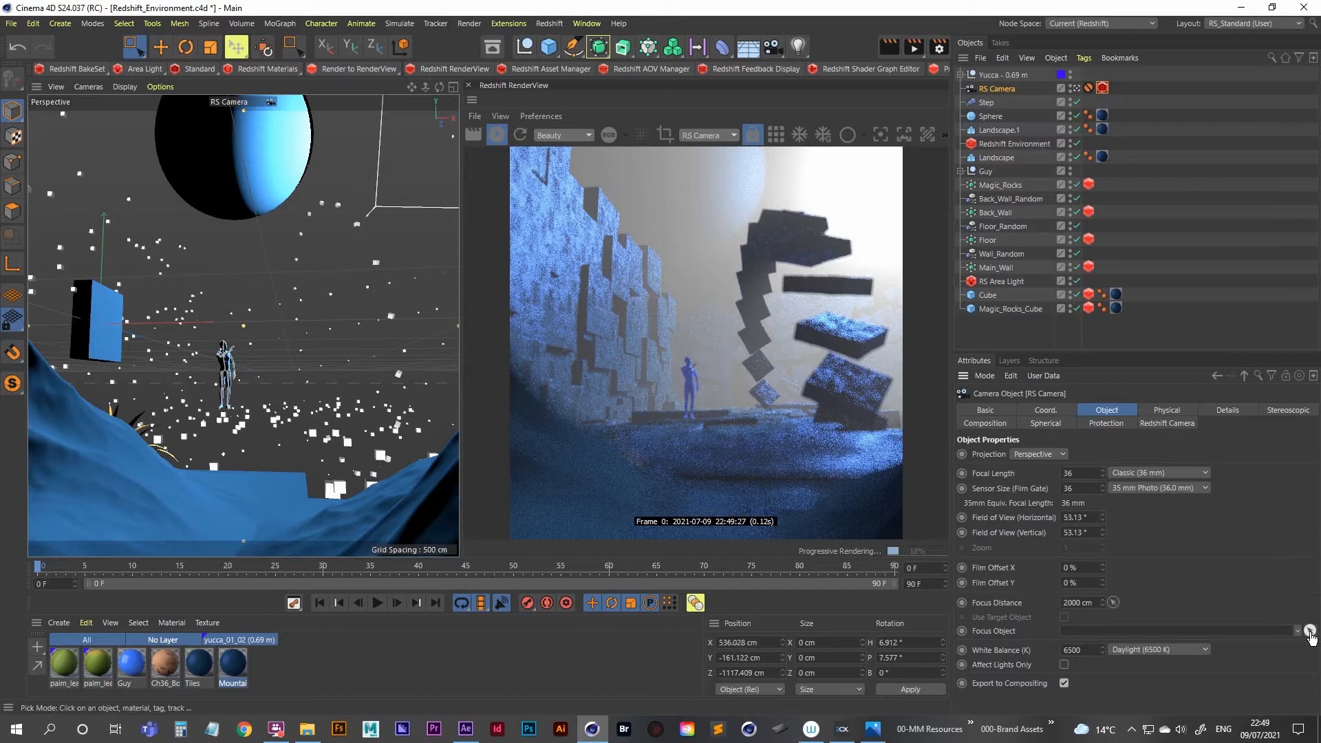
click(227, 363)
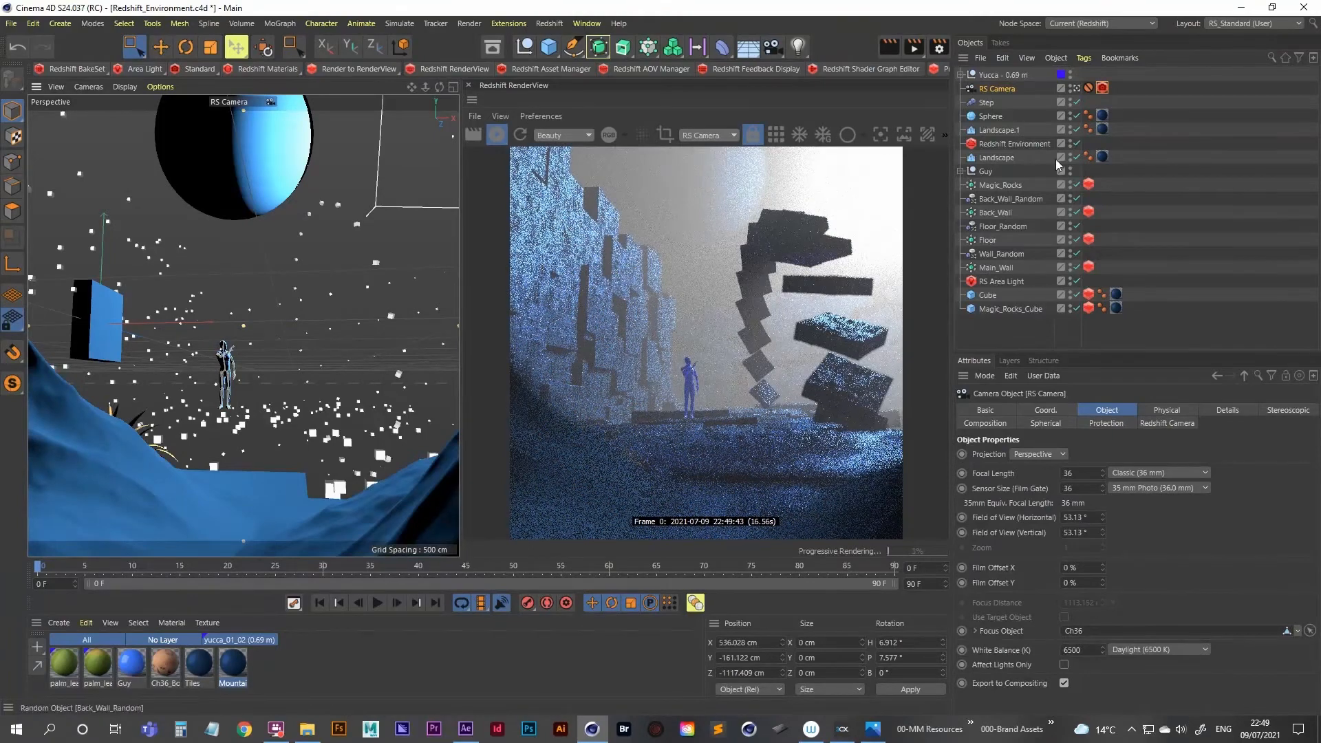
Reduce the bokeh Power in the RS Camera's Redshift tag to 8.14
click(1102, 88)
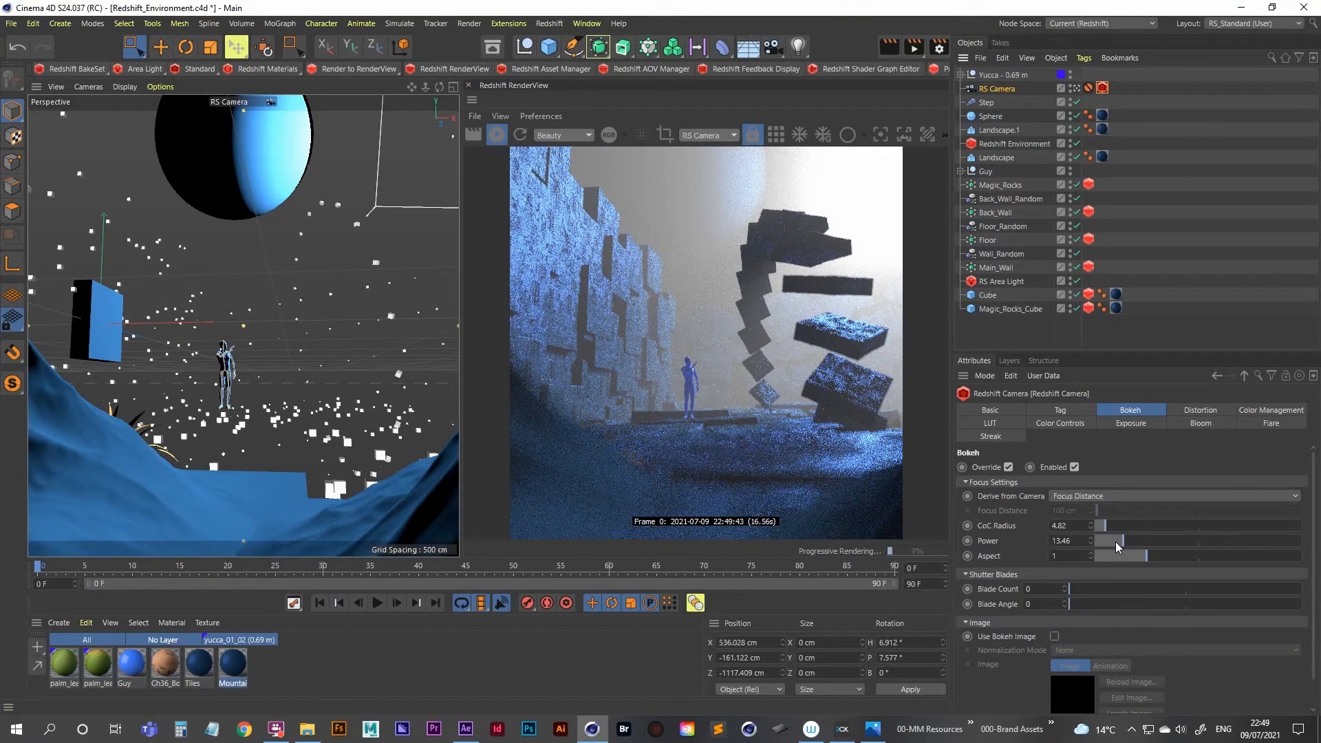
click(1116, 542)
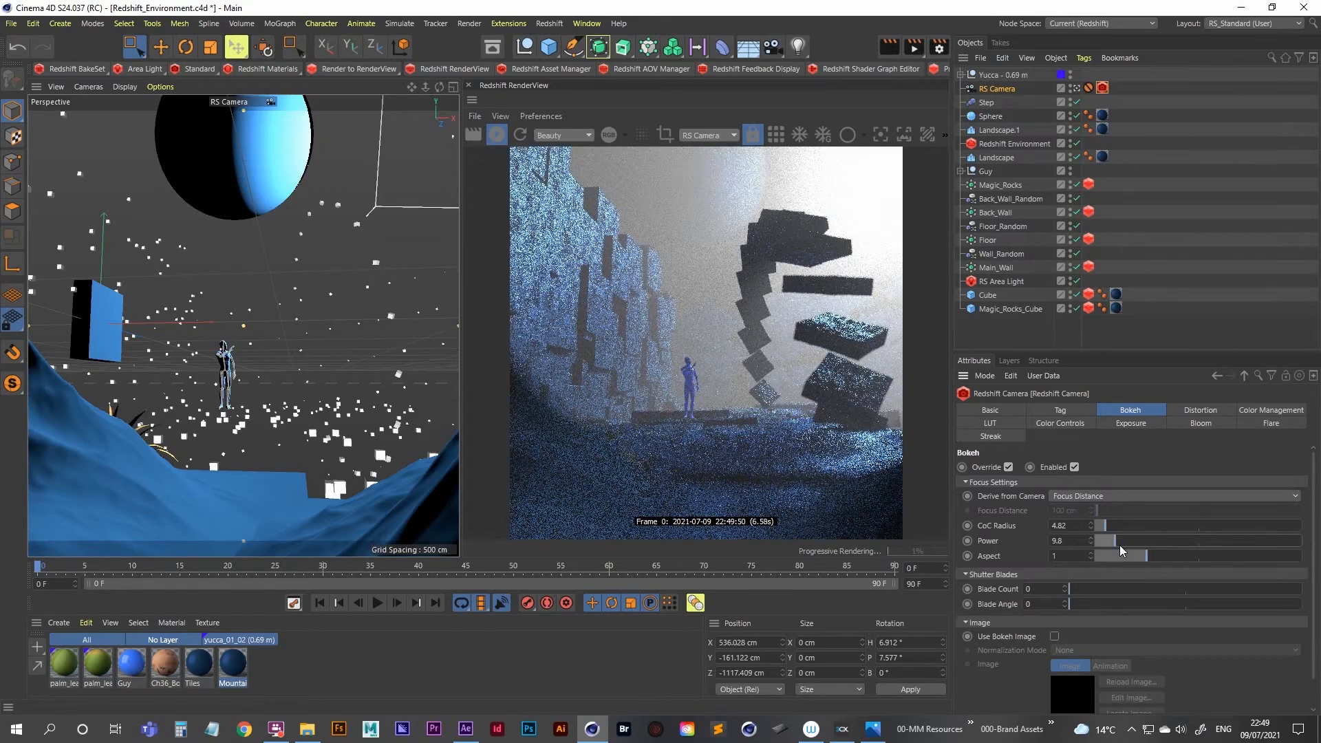
click(1110, 544)
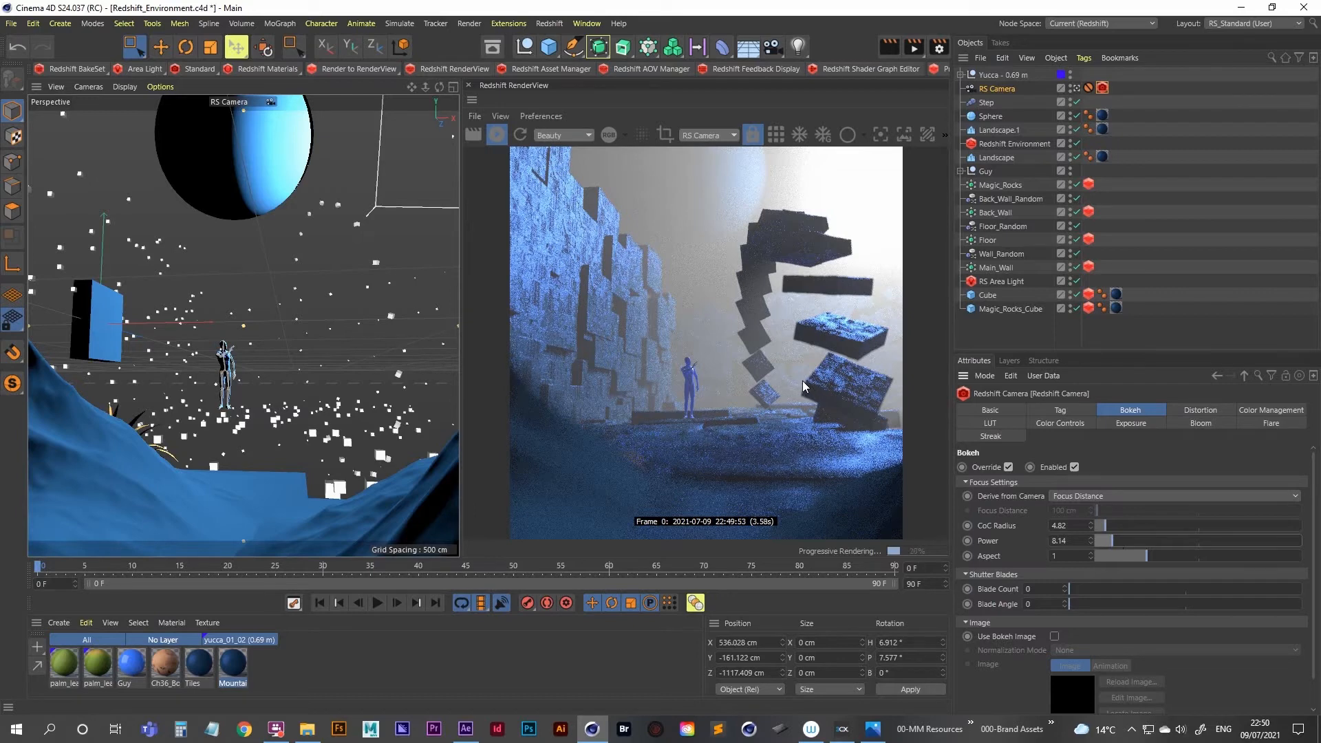
Leave the camera view and move the Magic_Rocks arch slightly towards the figure, to about X 621, Y -52, Z -9 cm
click(1075, 88)
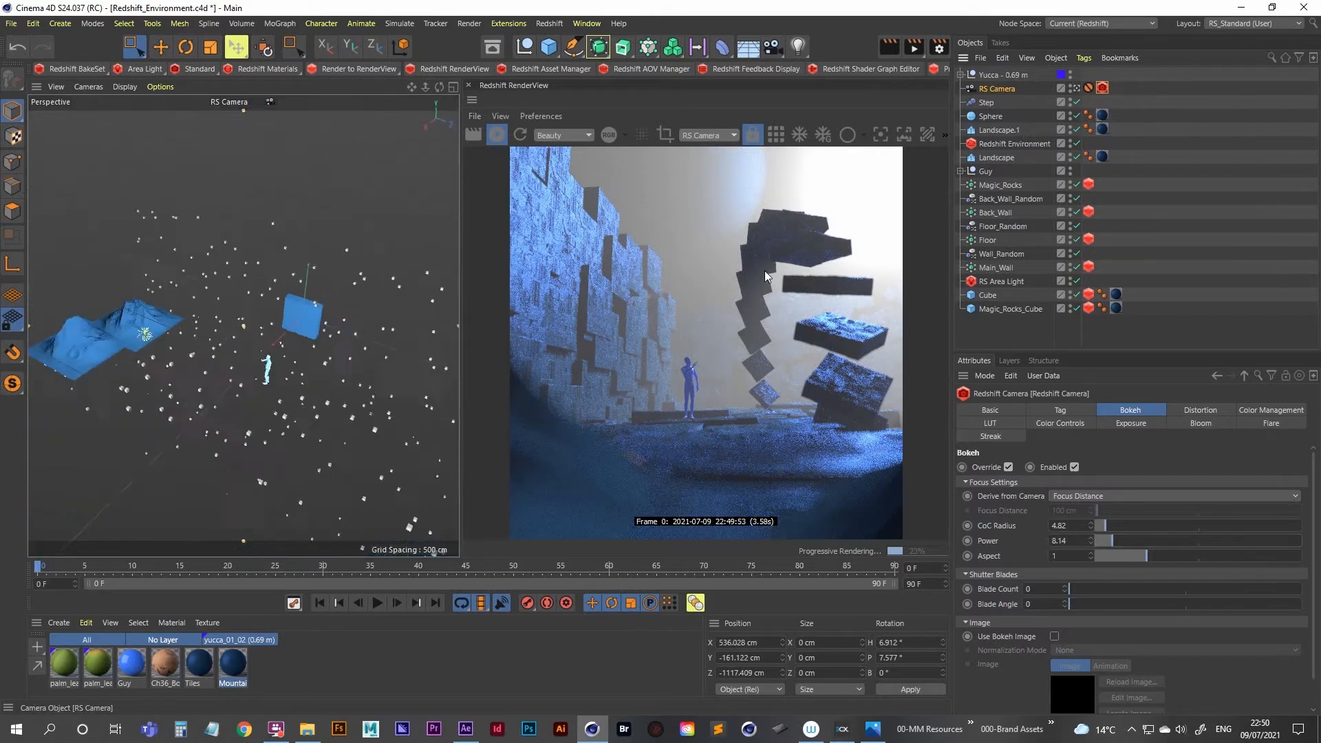
alt+drag(297, 372, 265, 397)
scroll(292, 370, up, 8)
alt+middle_drag(290, 367, 252, 374)
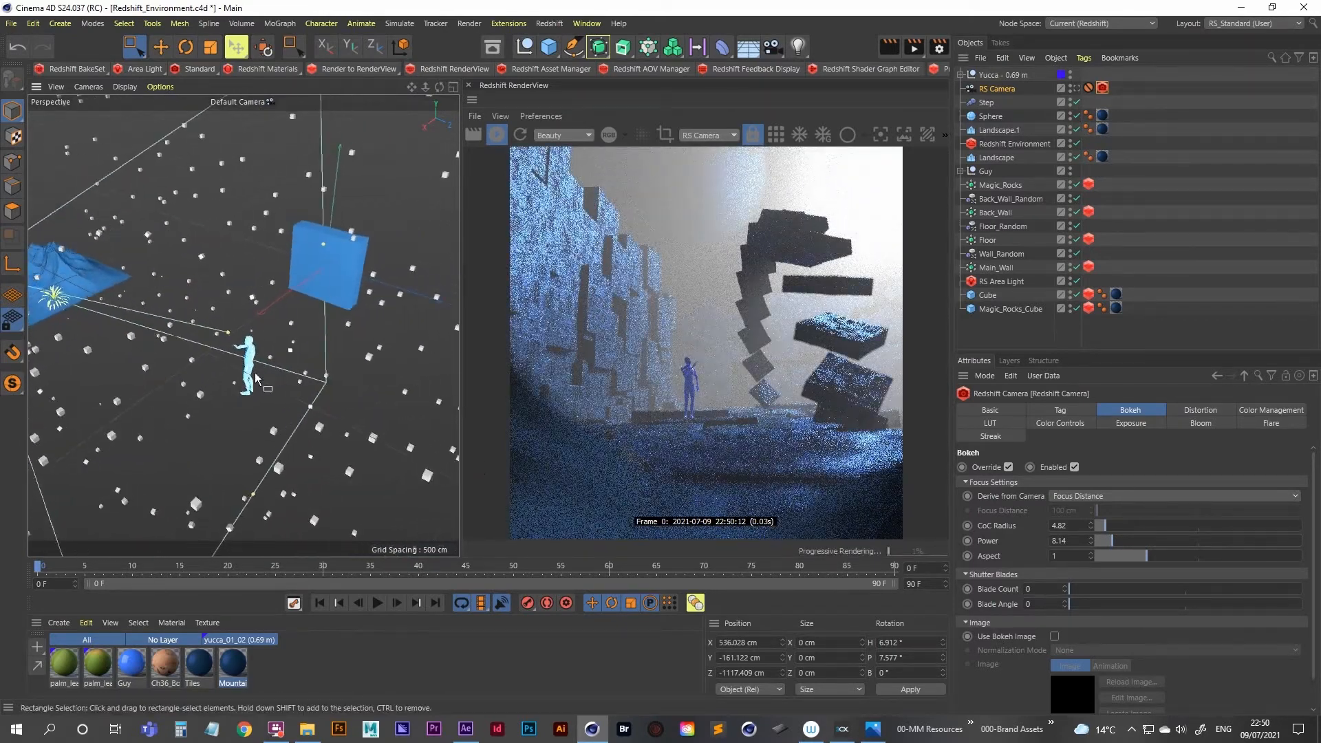
alt+drag(253, 374, 328, 304)
alt+drag(255, 339, 271, 338)
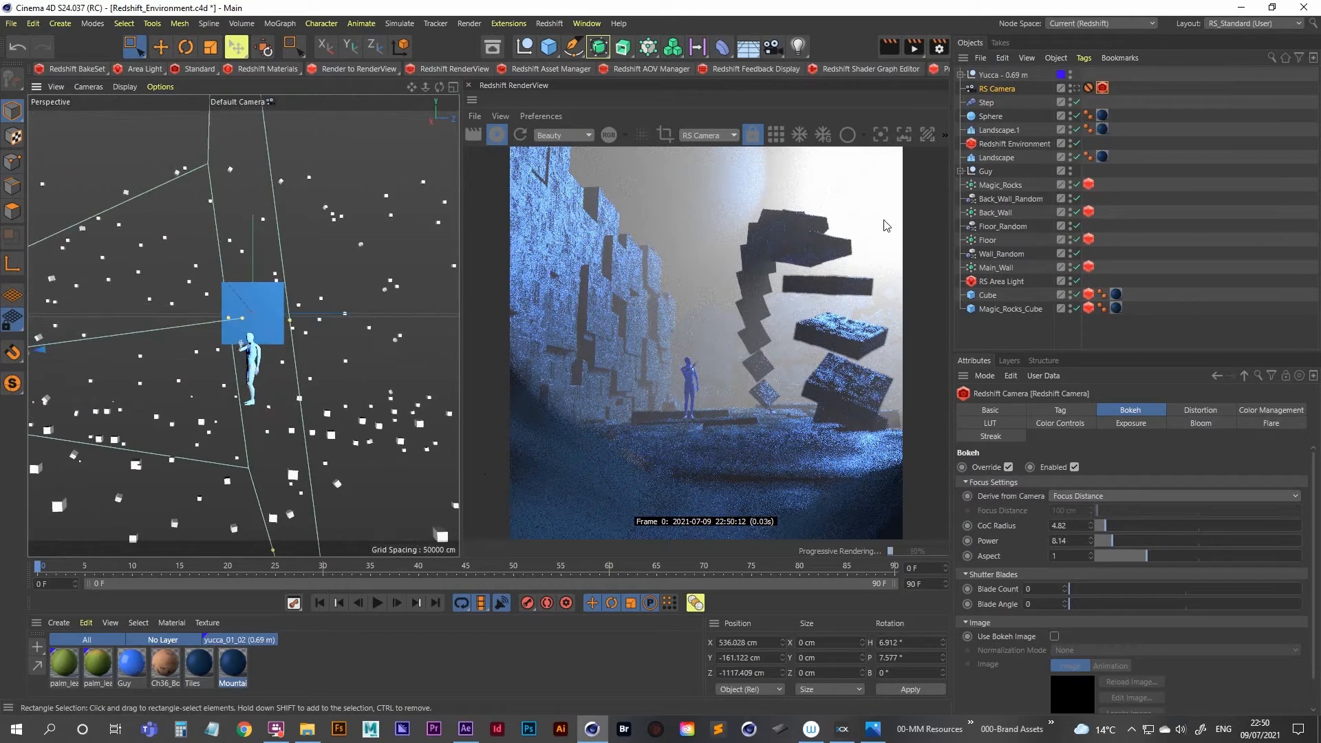
click(999, 185)
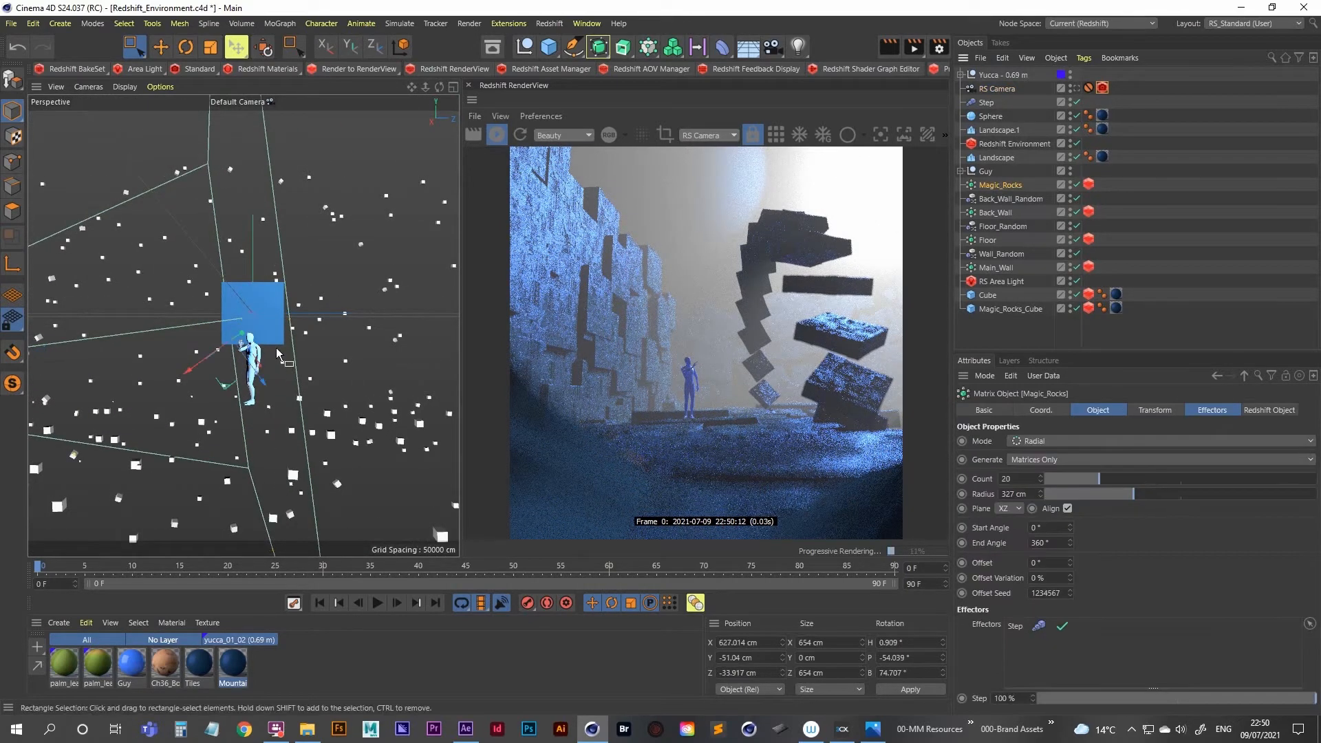
key(o)
alt+drag(245, 384, 236, 435)
alt+right_drag(237, 431, 261, 398)
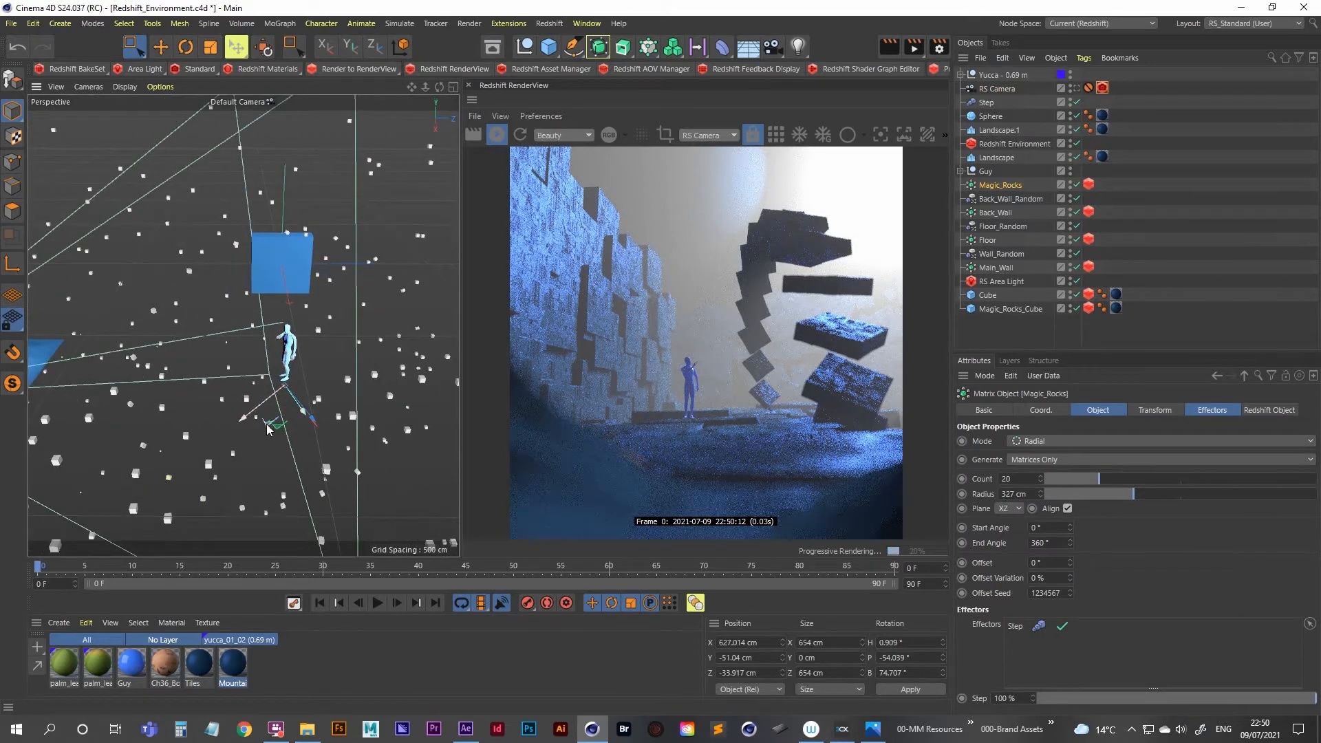
alt+drag(280, 431, 280, 349)
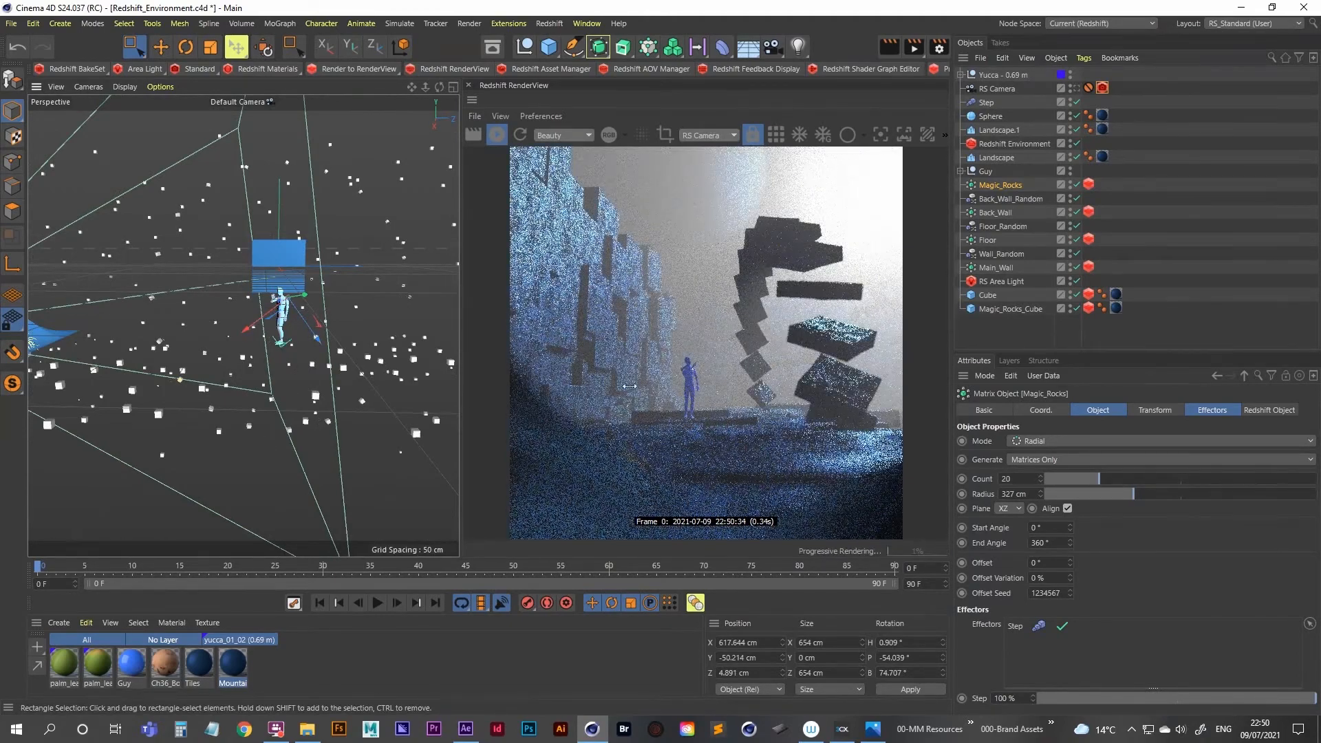
key(ctrl+z)
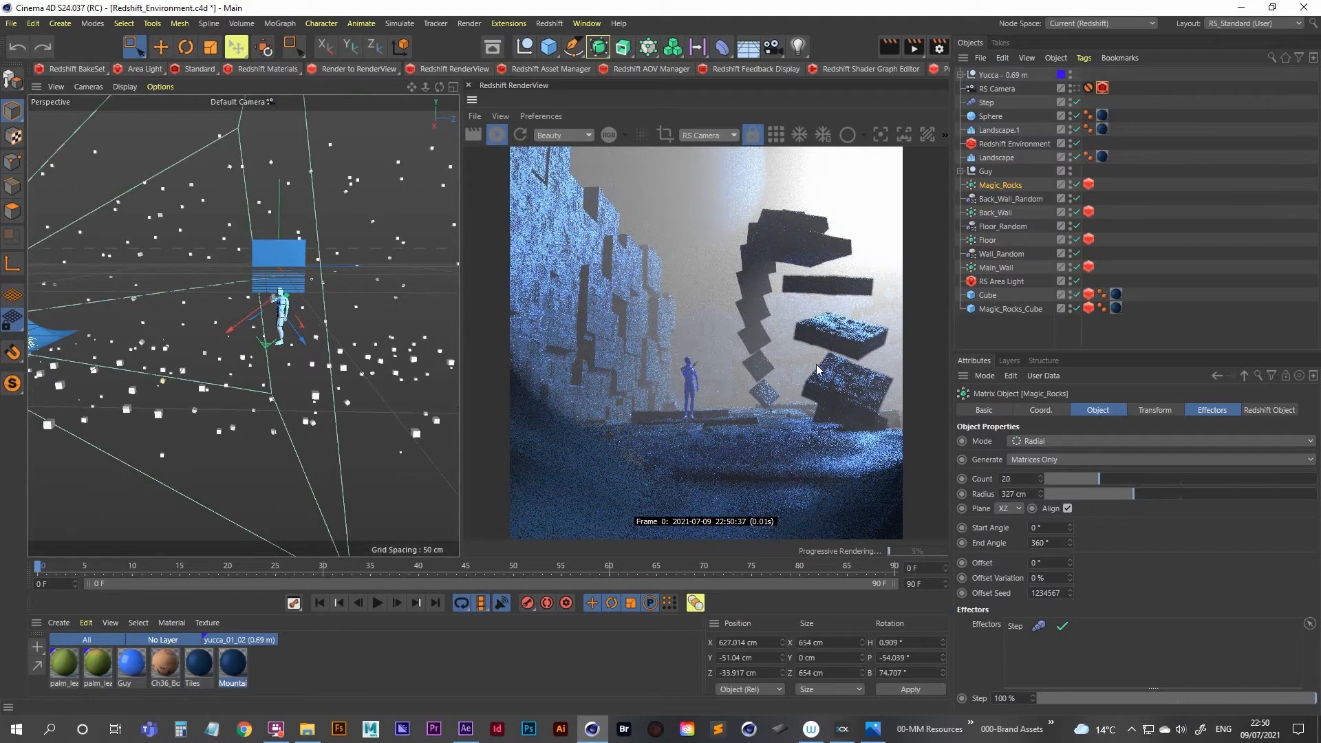
drag(270, 348, 274, 351)
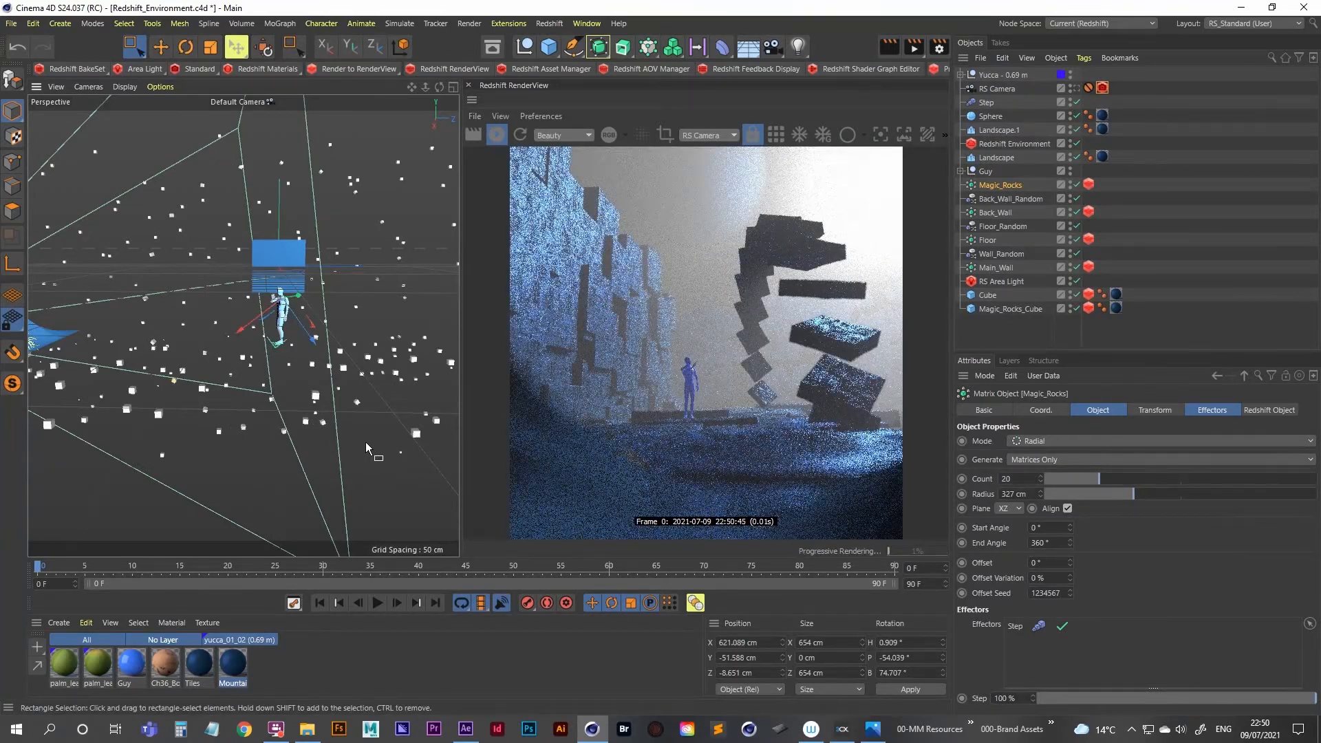
Stop the live render, then turn off multi-pass saving and set the regular image format to PNG in the render settings
click(497, 135)
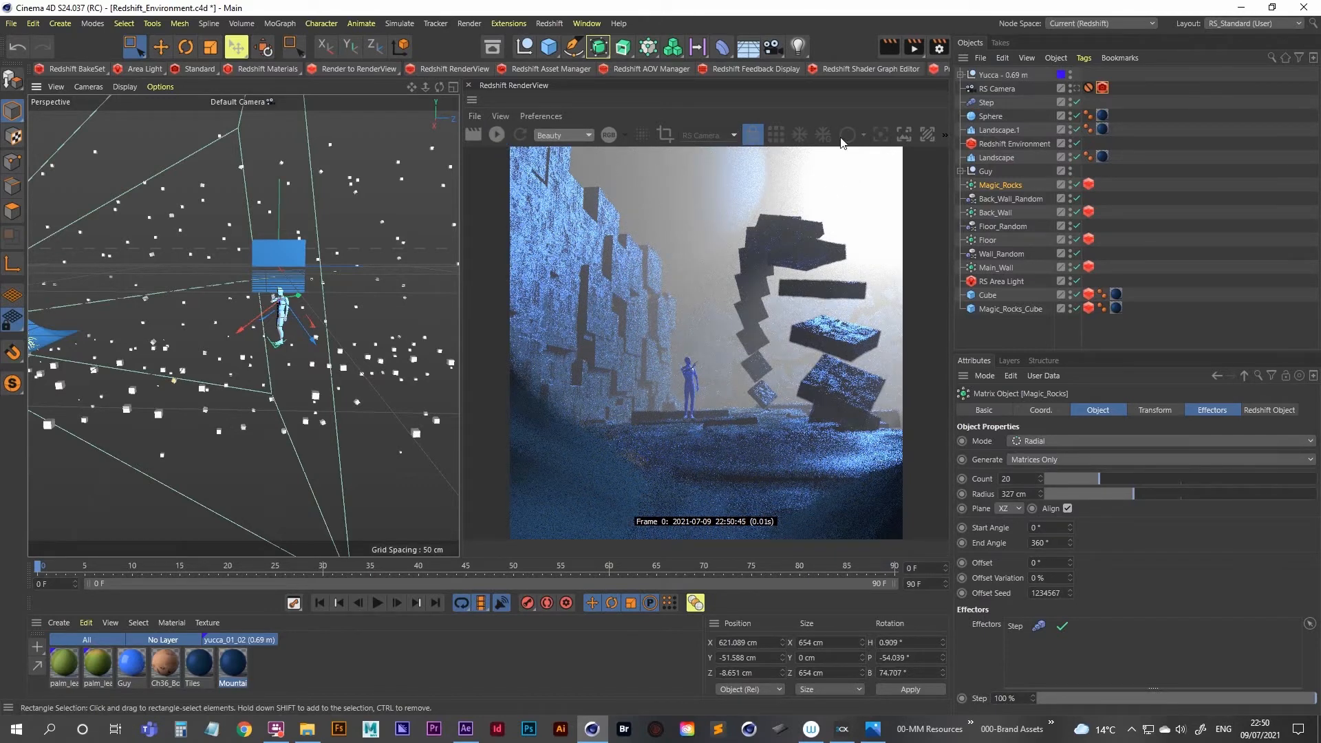
click(939, 47)
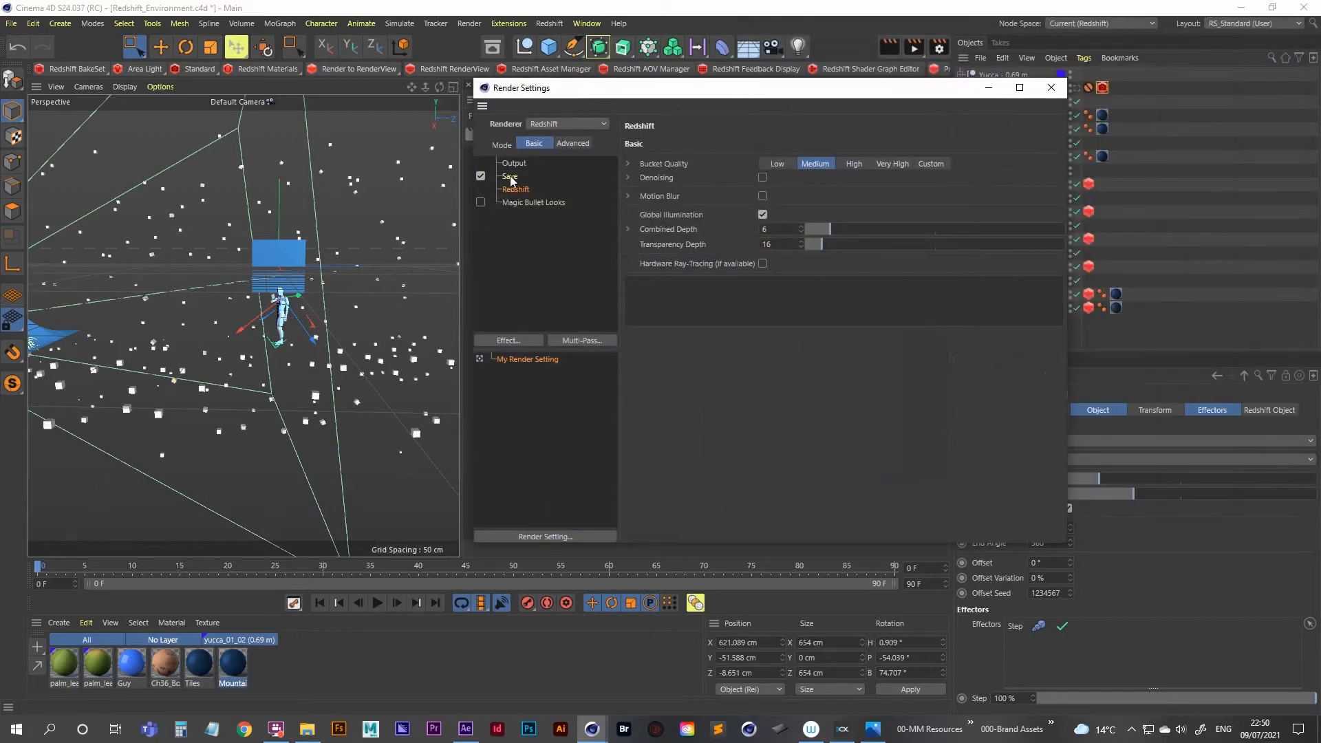
click(509, 178)
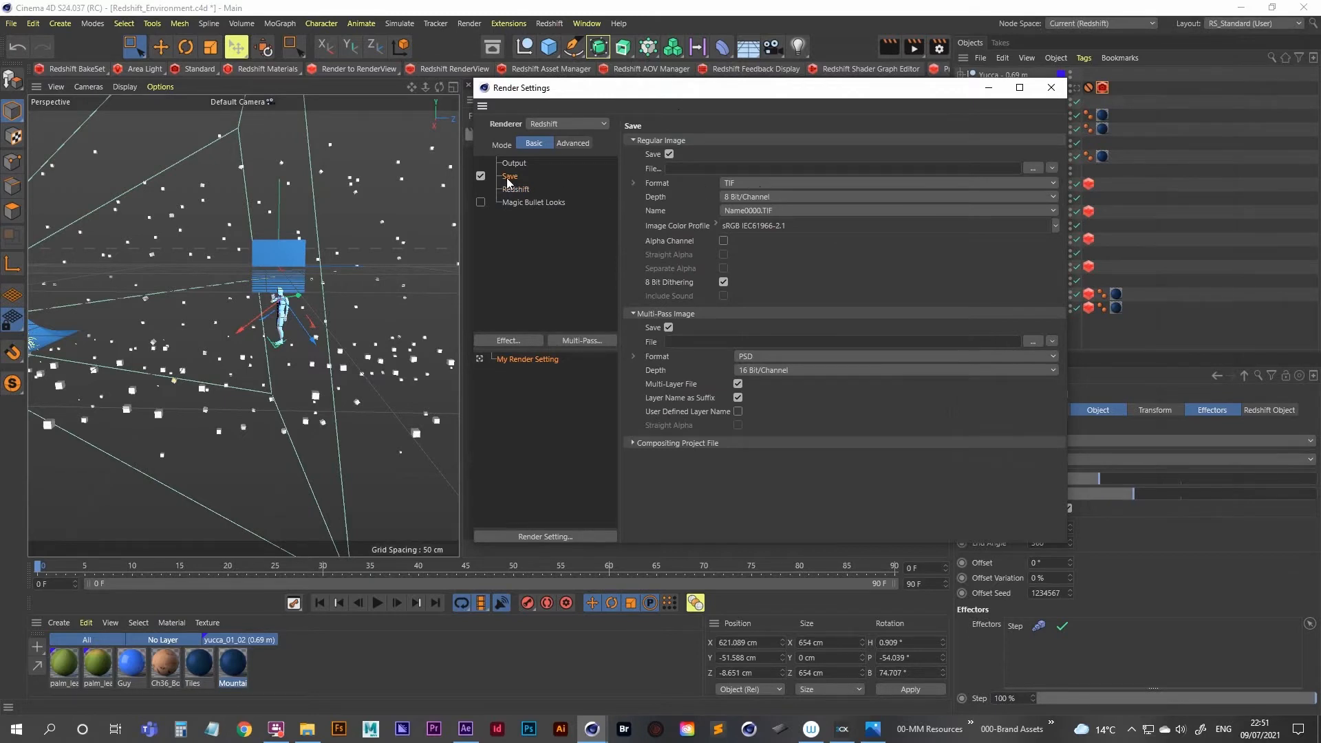
click(667, 328)
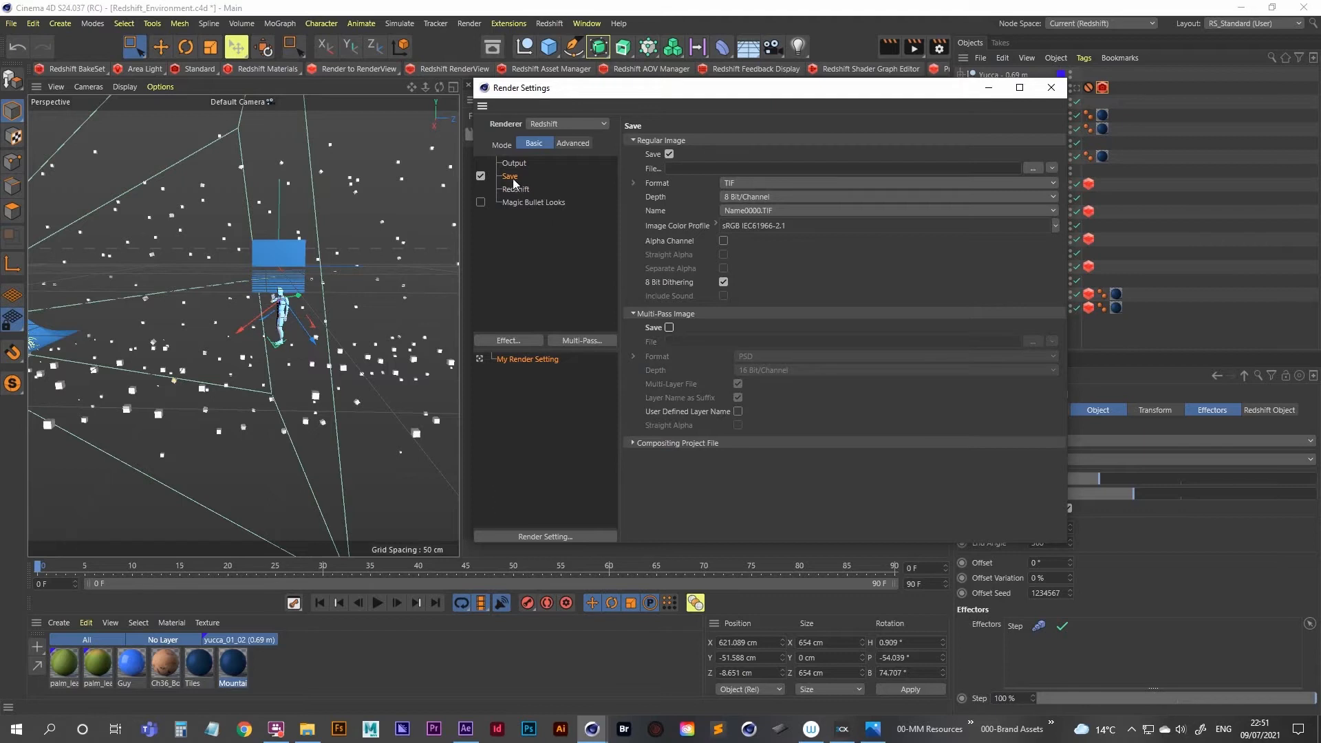
click(735, 184)
click(769, 332)
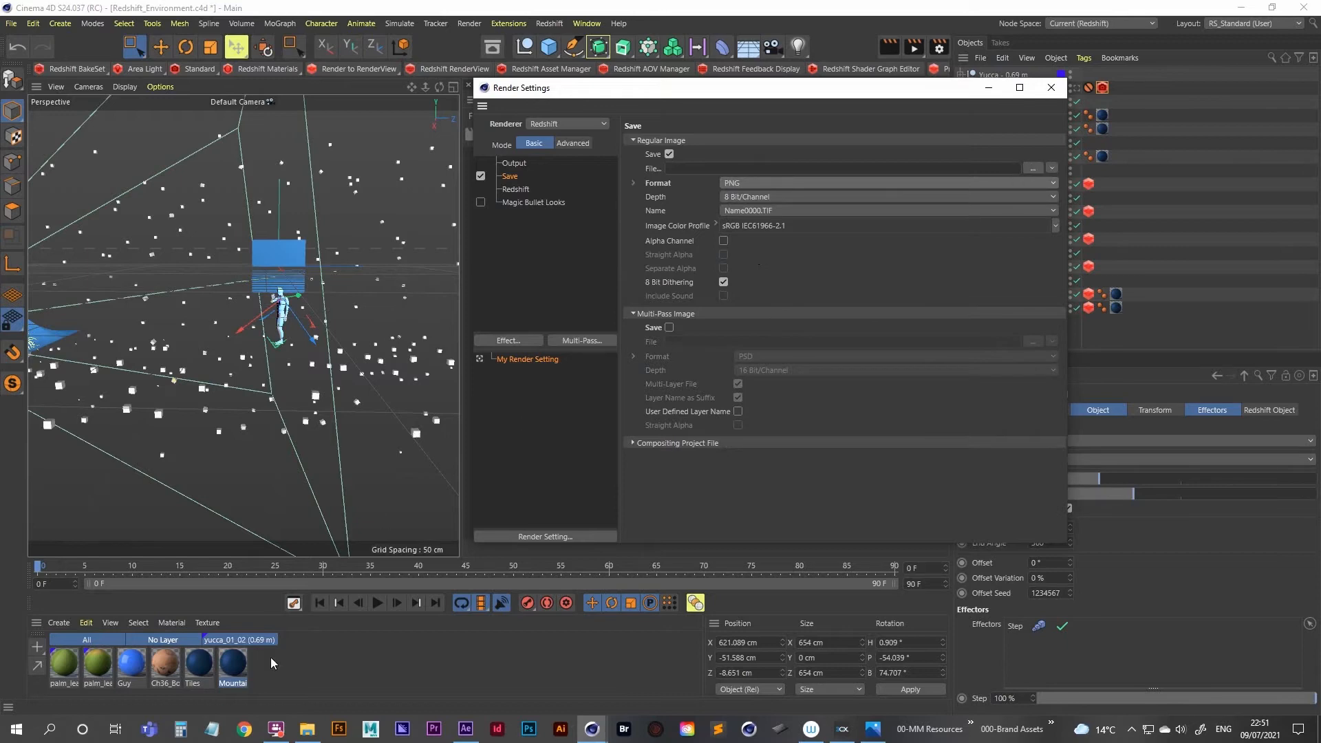
Switch to File Explorer and copy the path of the 23_Redshift_Environment project folder
click(307, 729)
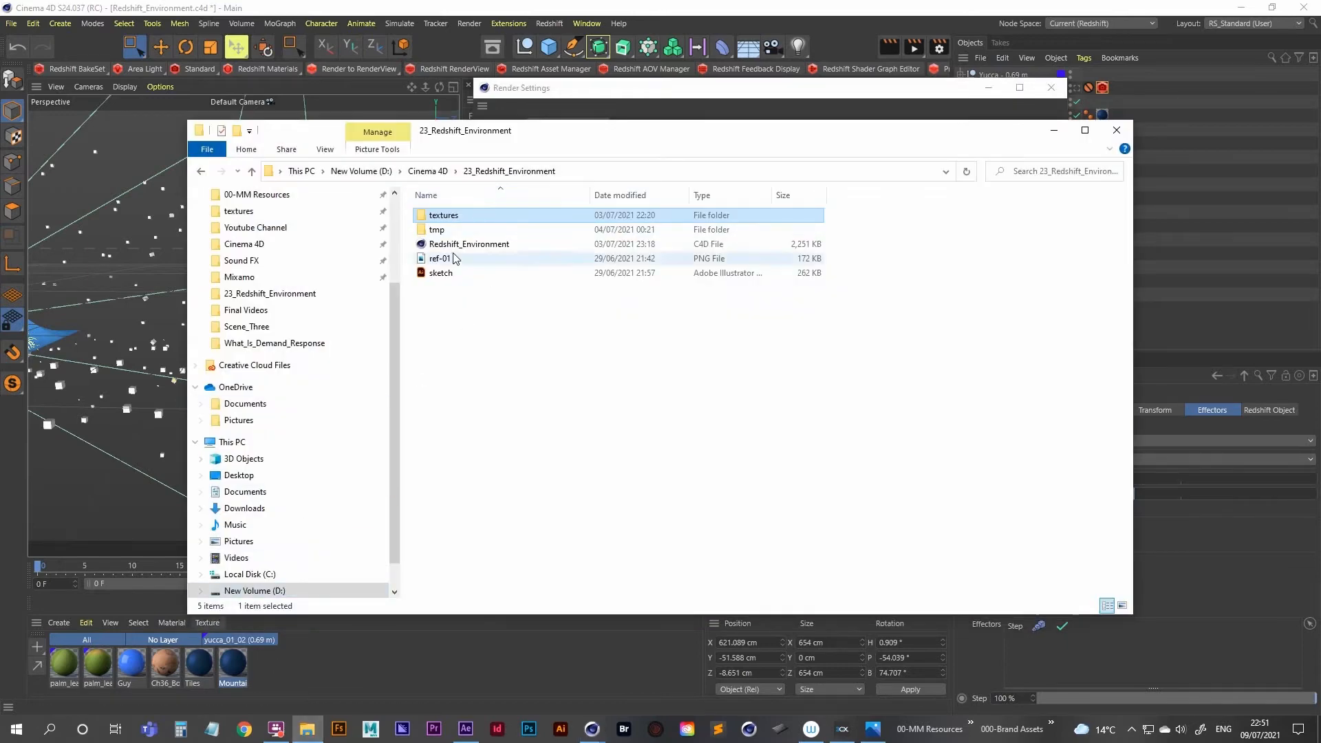
click(587, 176)
key(ctrl+c)
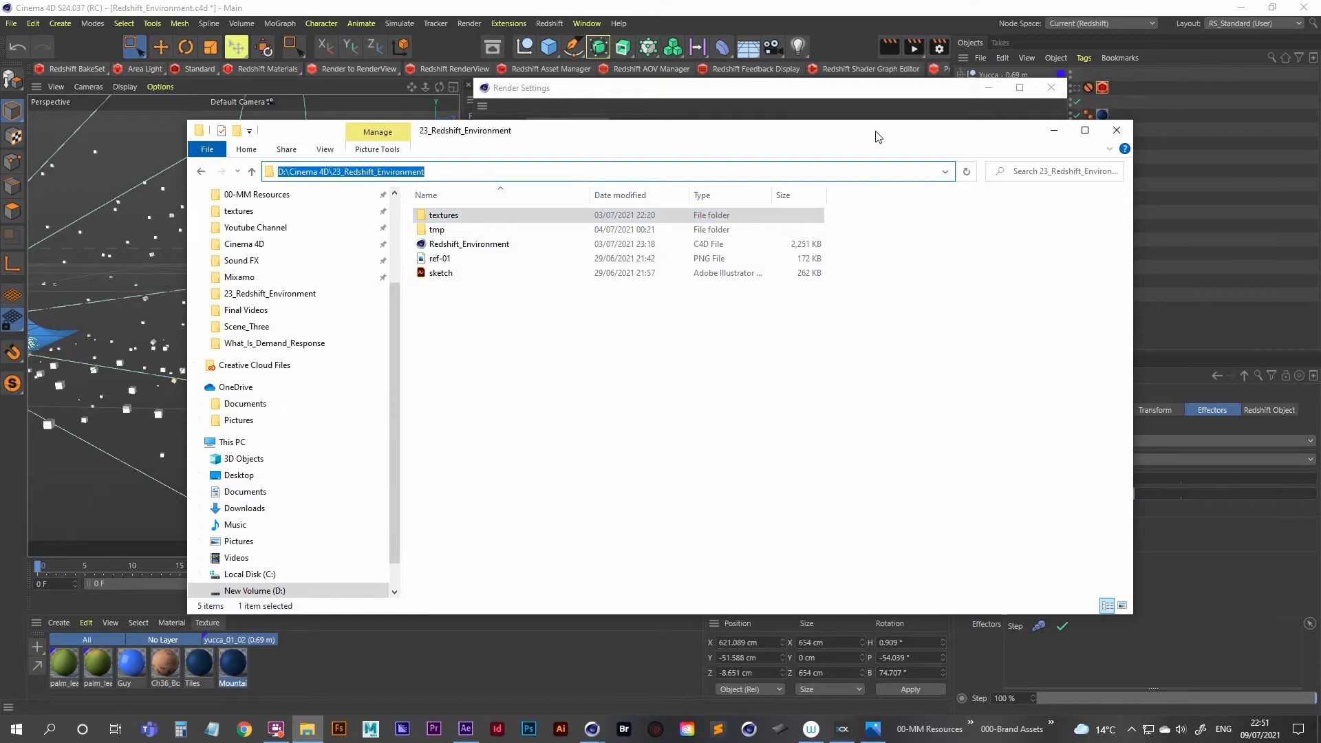
click(1053, 130)
Set the regular image to save as "render" in the D:\Cinema 4D\23_Redshift_Environment folder
click(1032, 168)
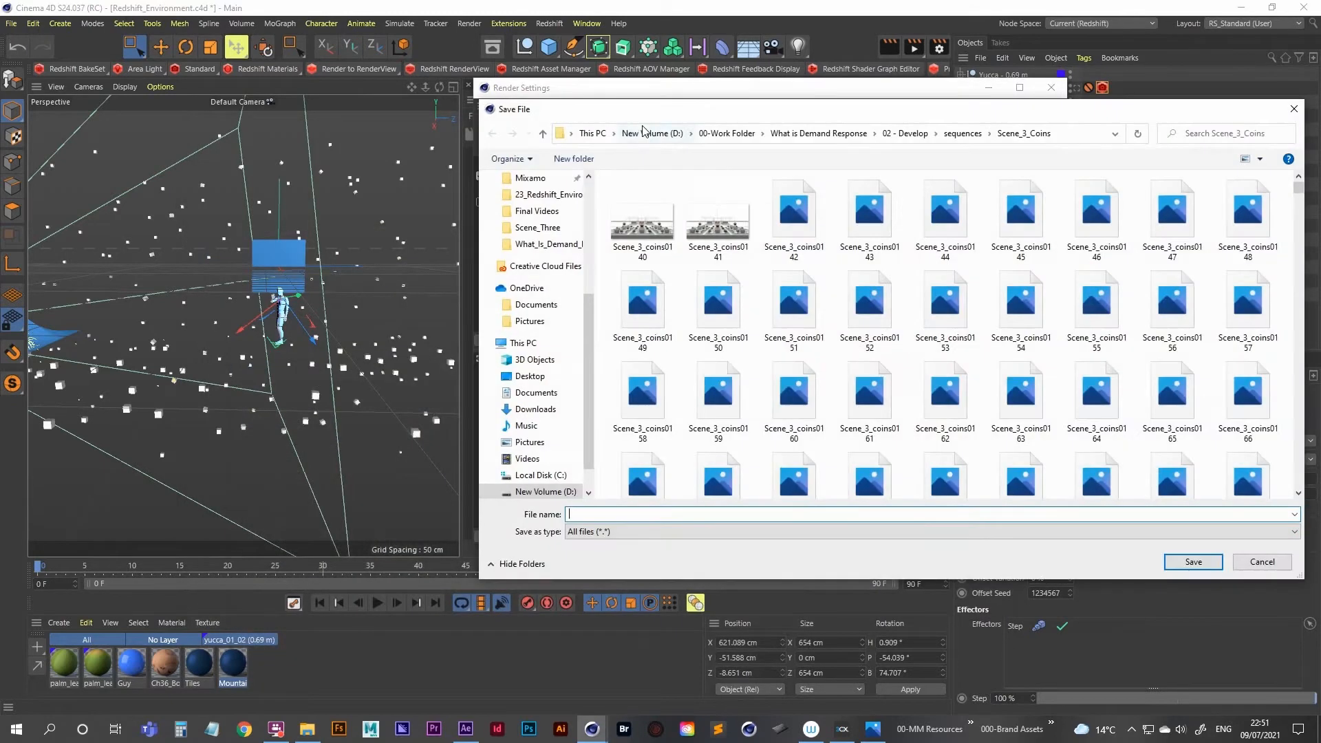
click(1075, 134)
key(ctrl+v)
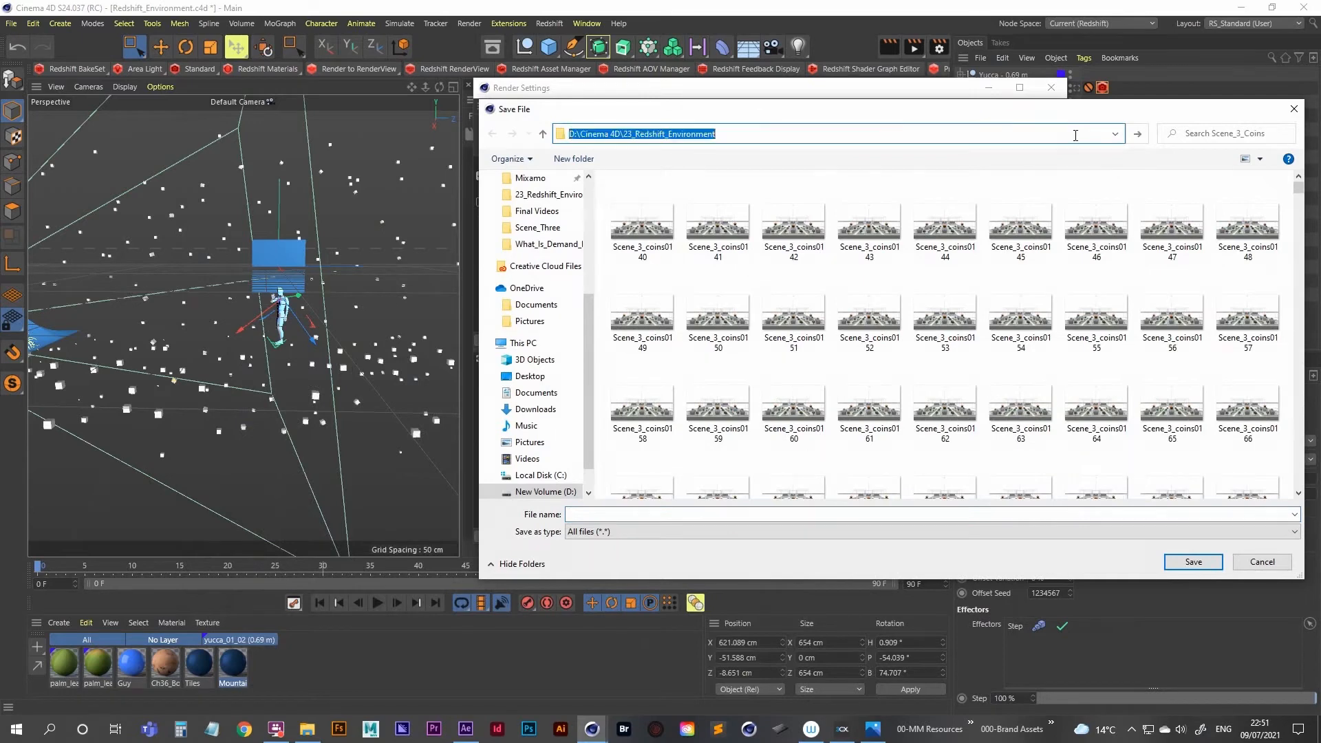
key(Return)
click(596, 514)
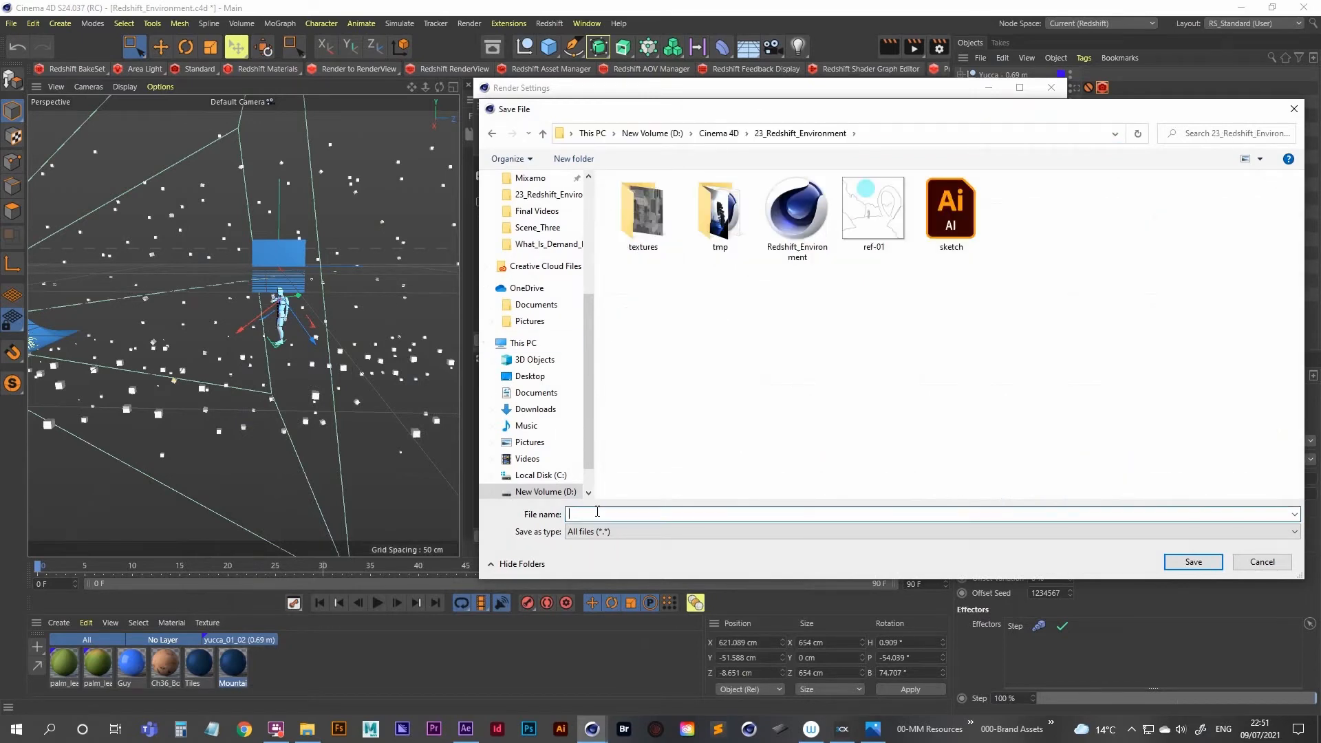
text(render)
key(Return)
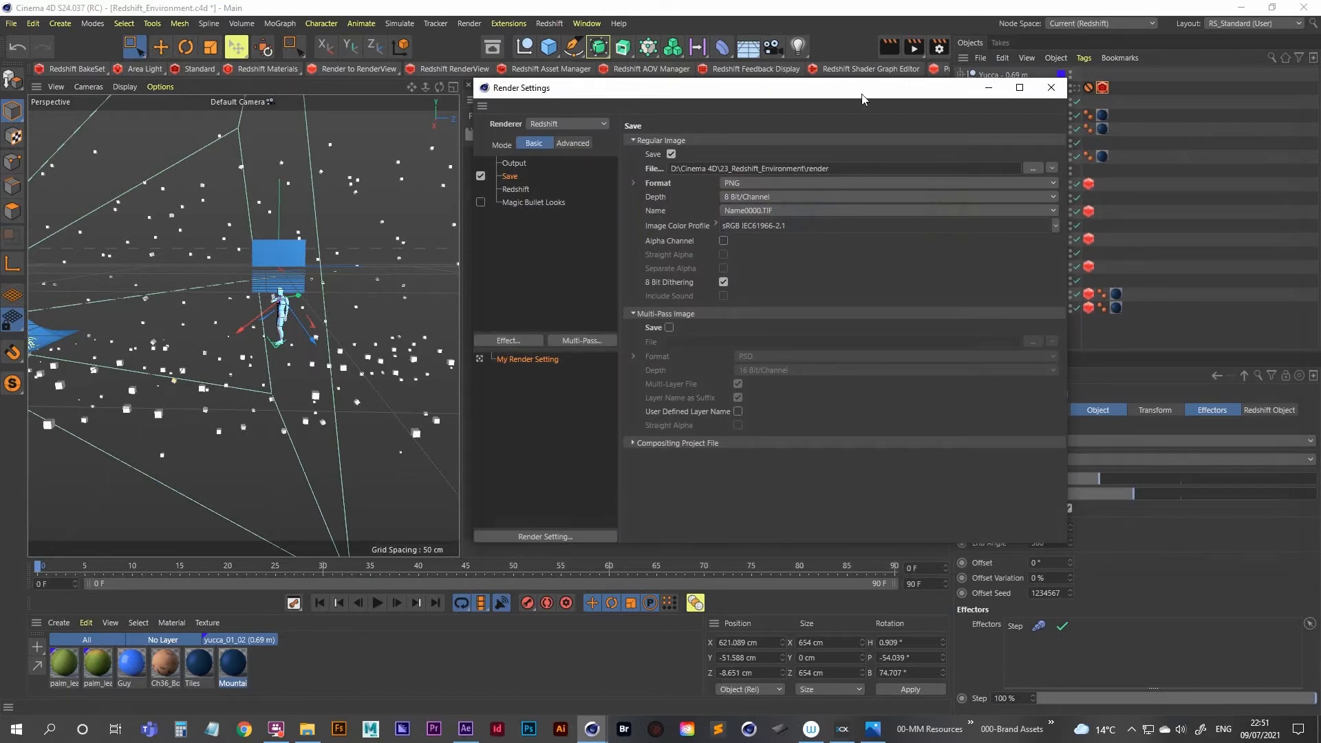
Check the render output's size and frame range, and close the render settings
drag(856, 94, 855, 106)
click(523, 177)
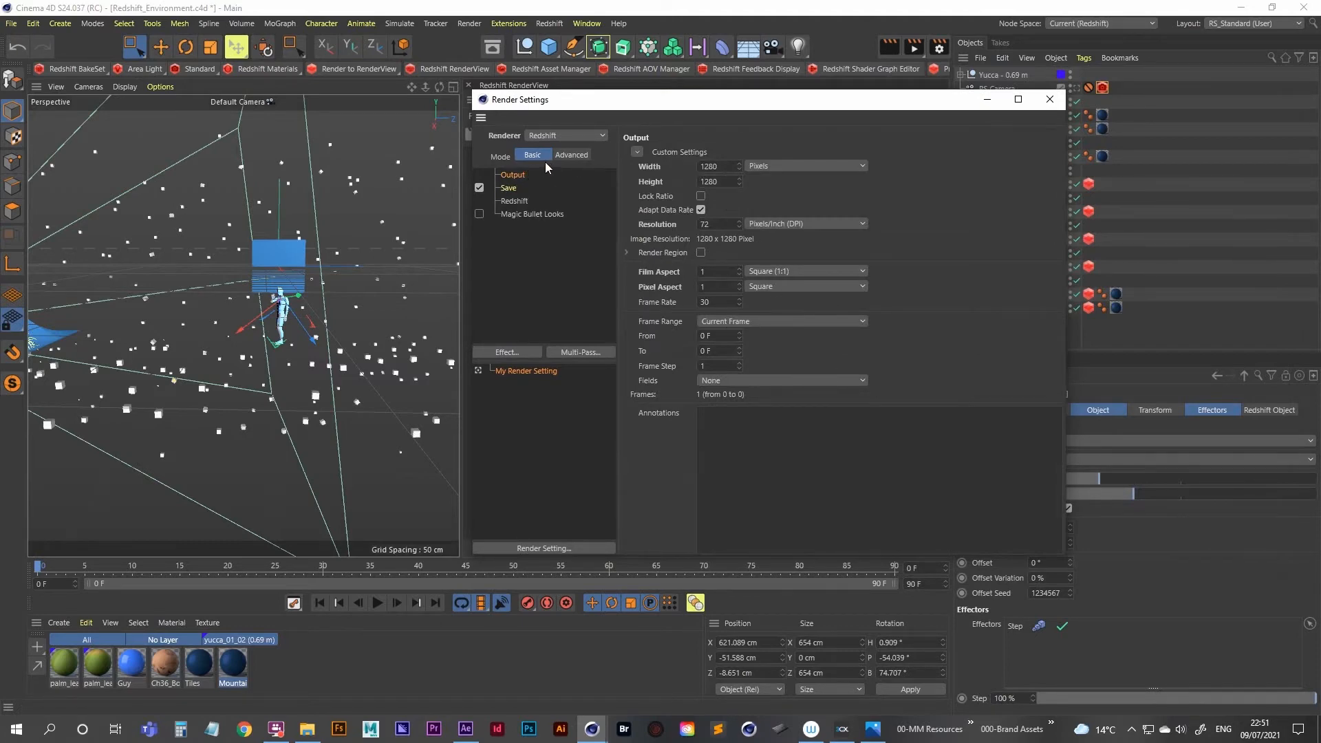
click(1049, 98)
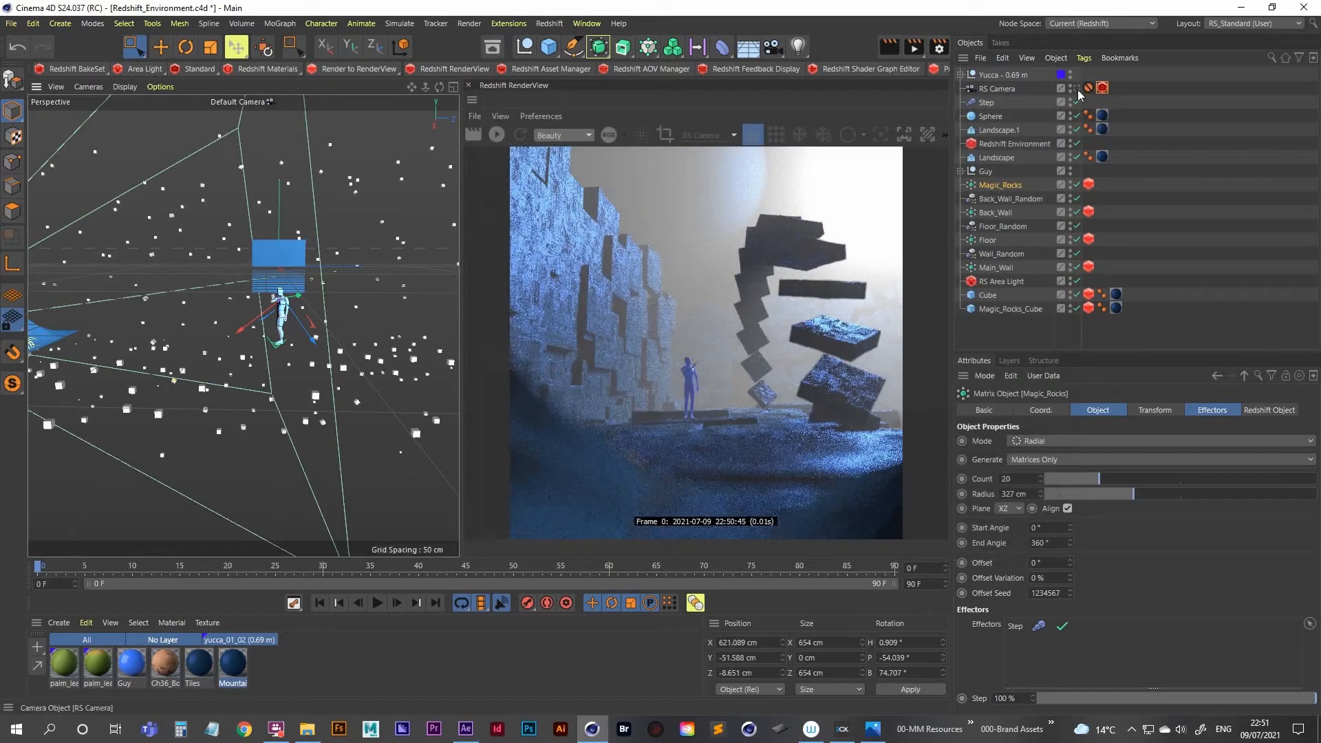
Look through the RS Camera, render the scene to the Picture Viewer, and minimize the finished render
click(1076, 88)
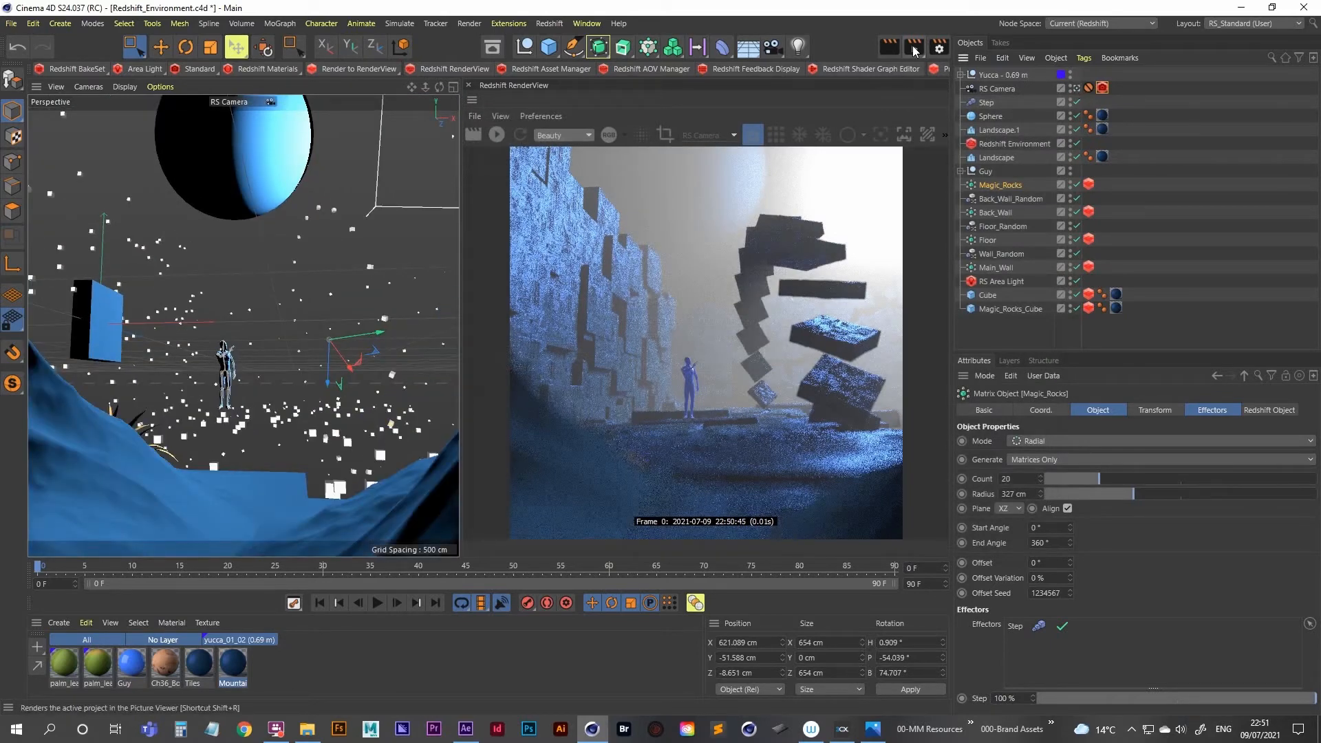
click(943, 47)
drag(1292, 31, 1119, 74)
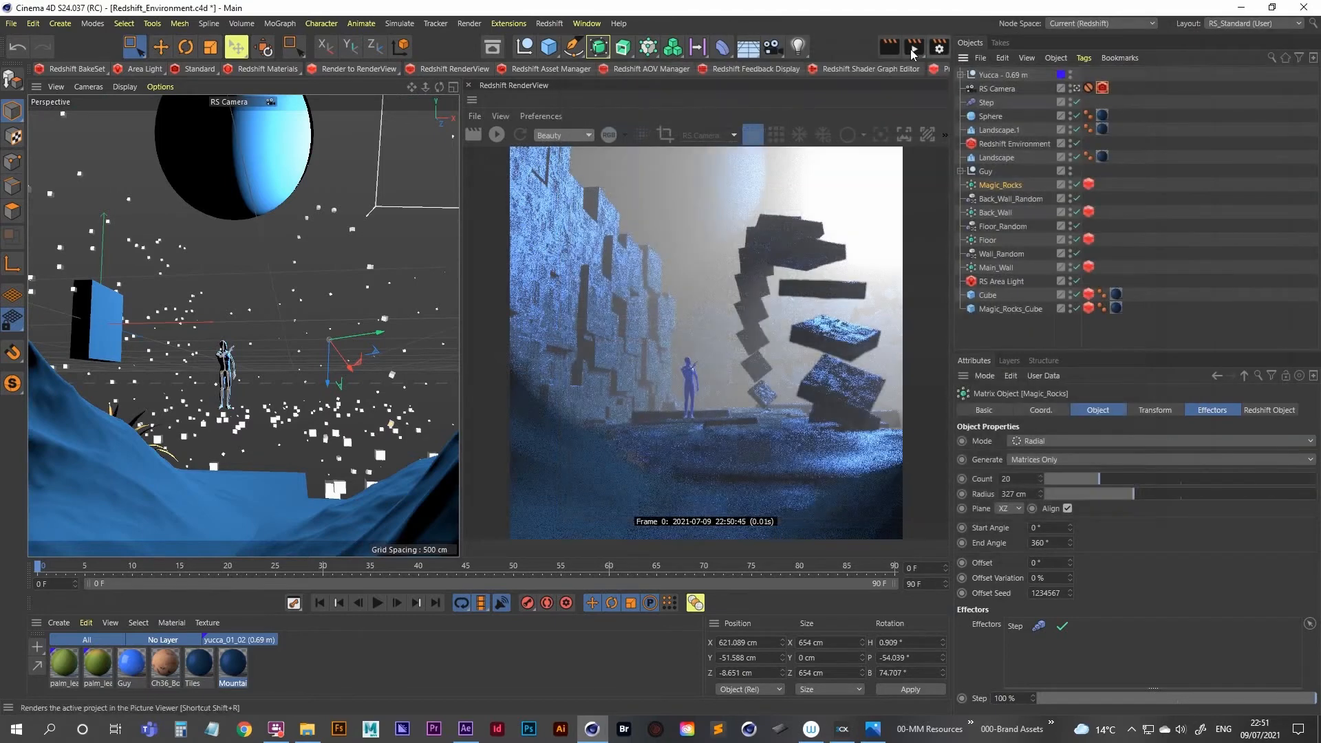
click(913, 47)
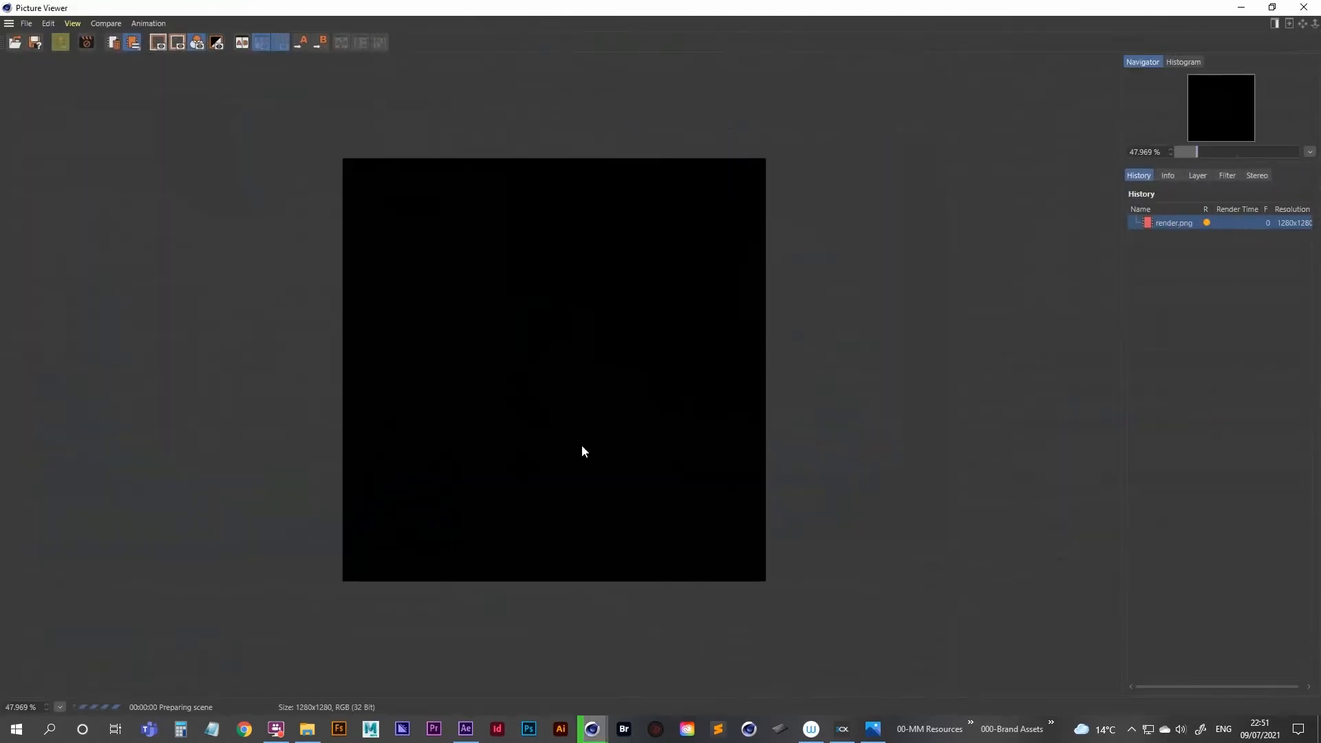
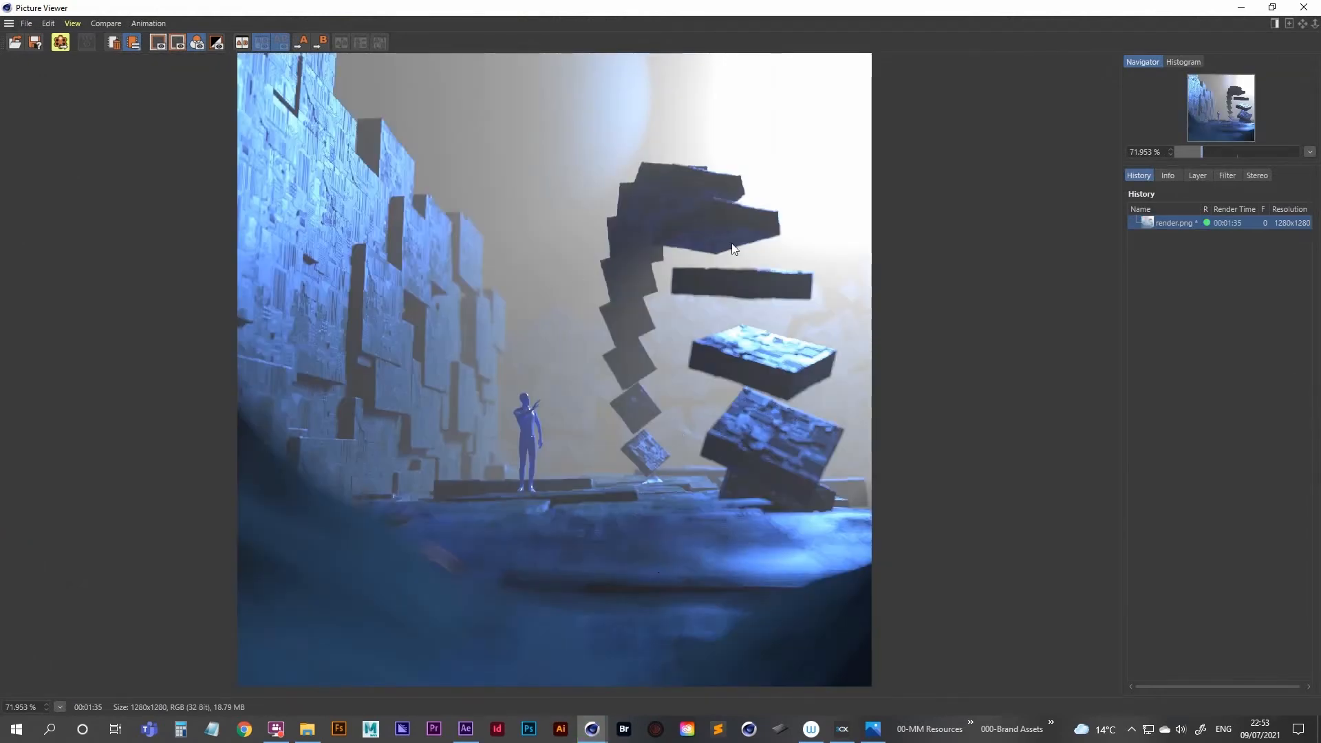
click(1241, 8)
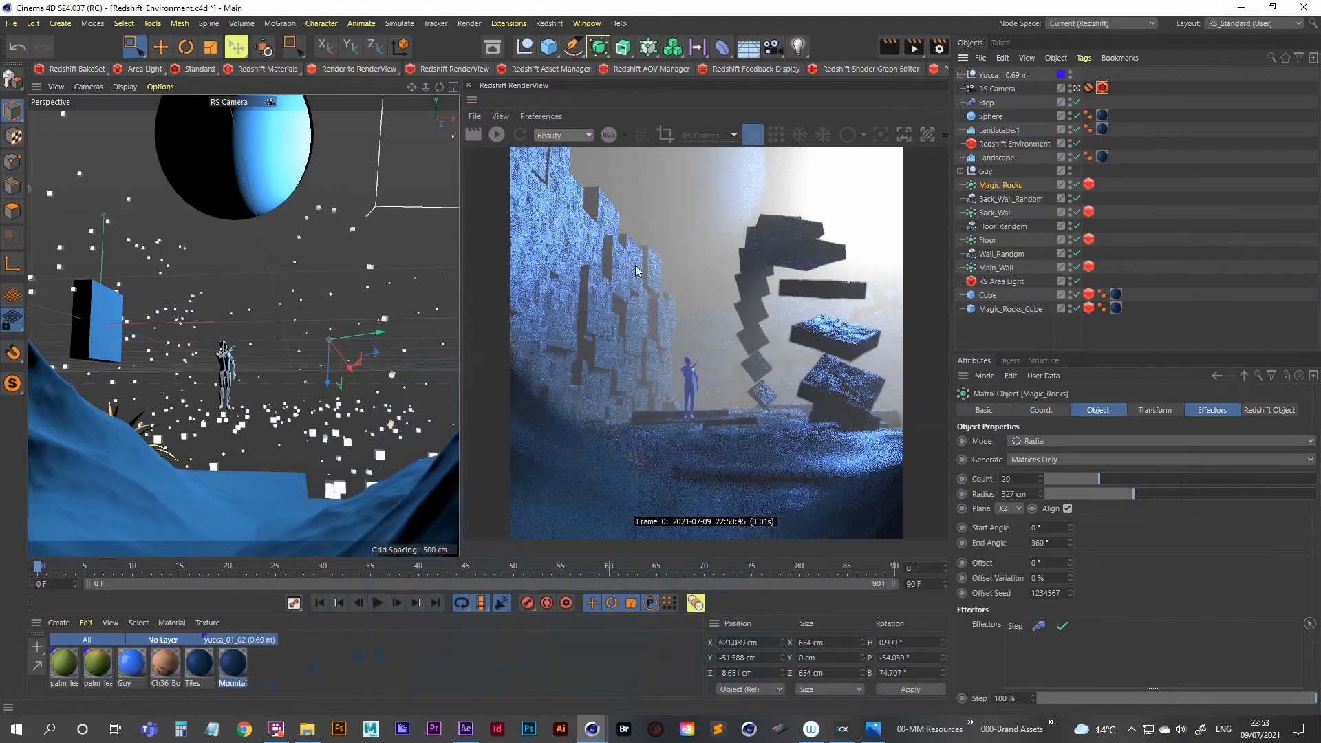
With the live render running, raise Magic_Rocks along the world axis to about Y 35 cm and rotate it to about H -10.3°, P -50.7°, B 58°
click(400, 54)
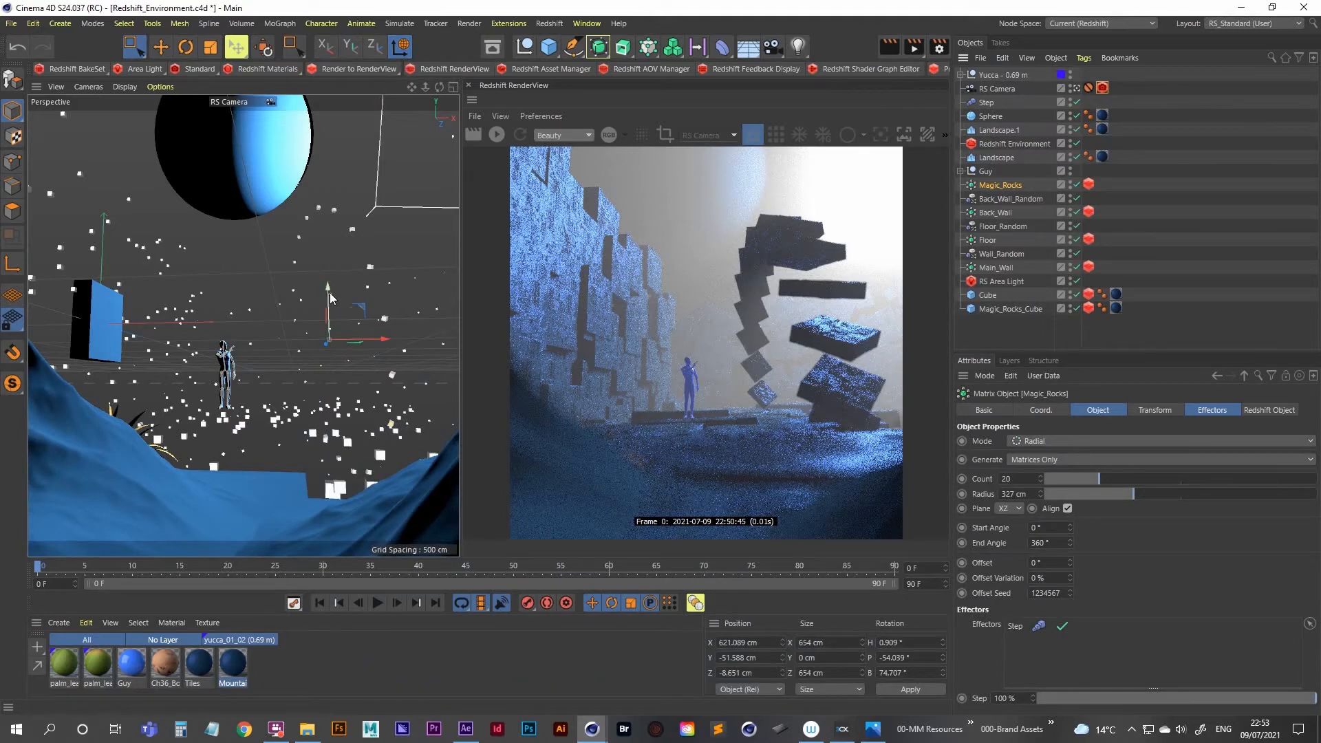
drag(329, 289, 336, 261)
click(496, 135)
drag(330, 259, 331, 254)
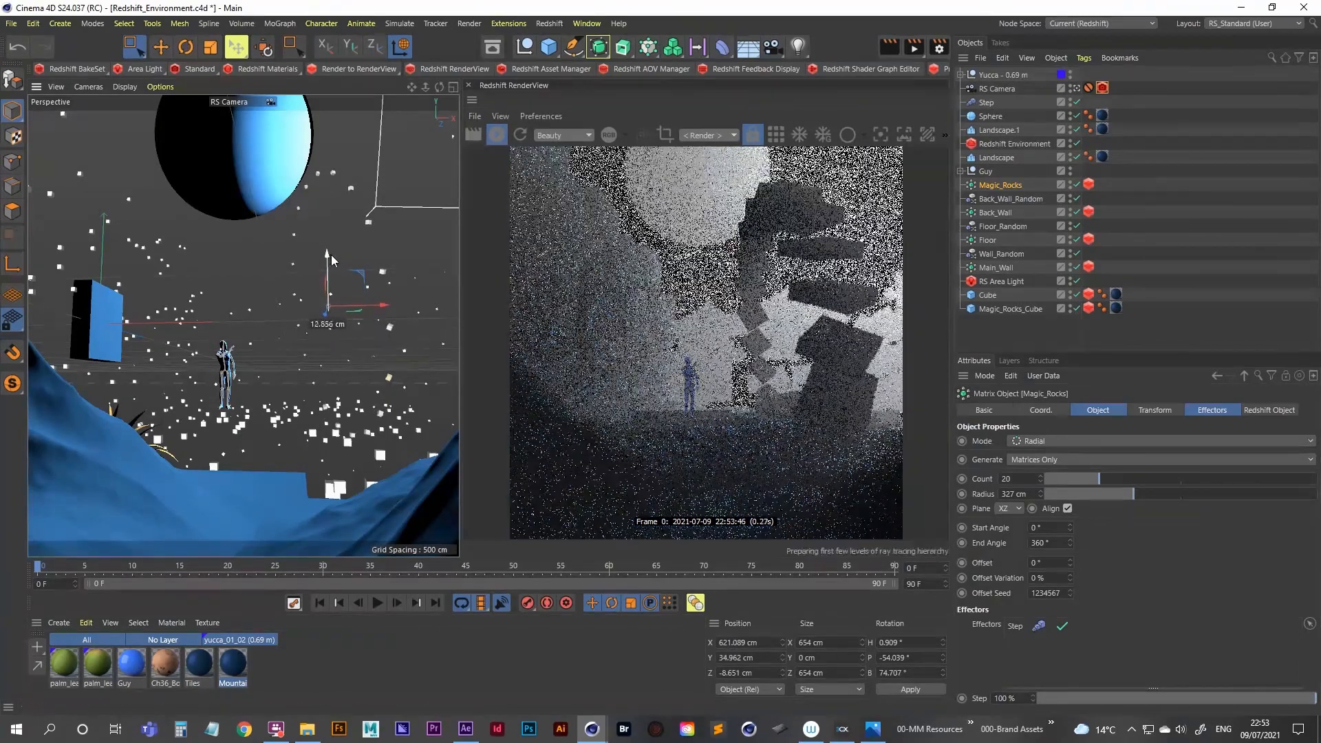
key(r)
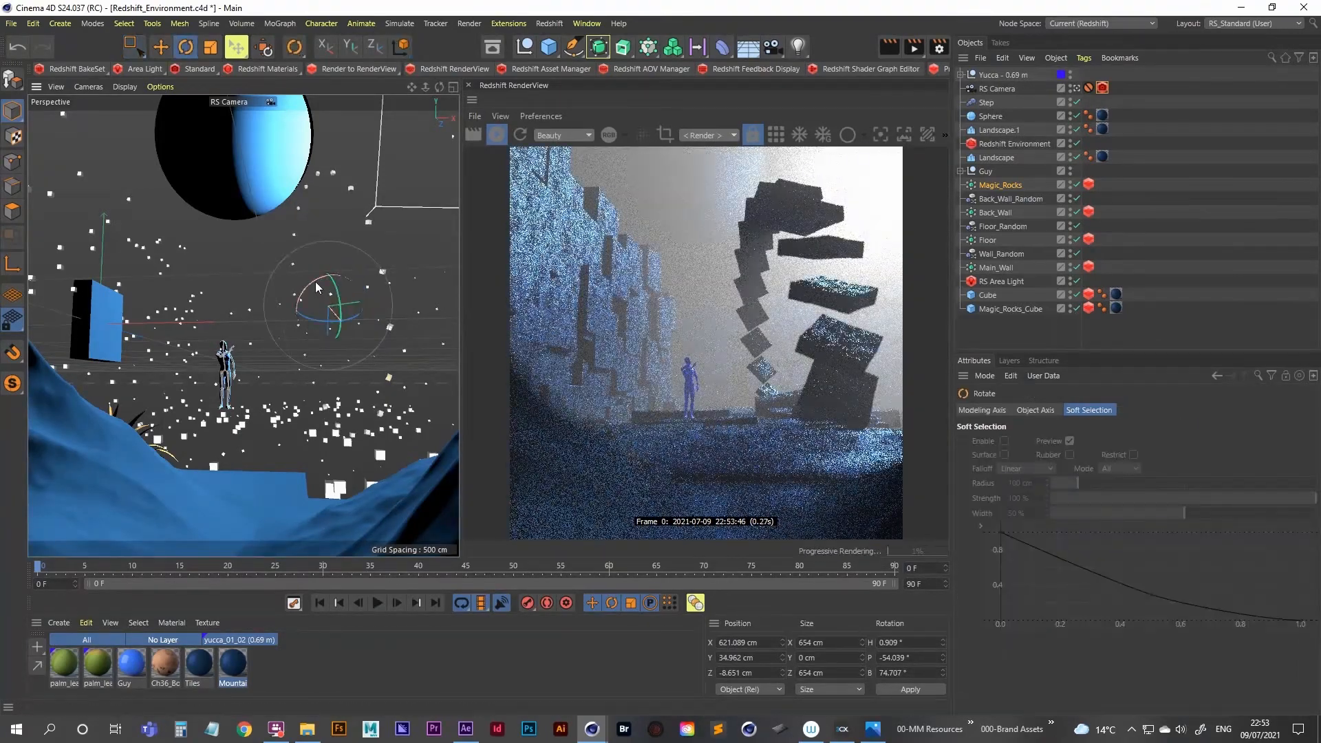
drag(315, 283, 332, 320)
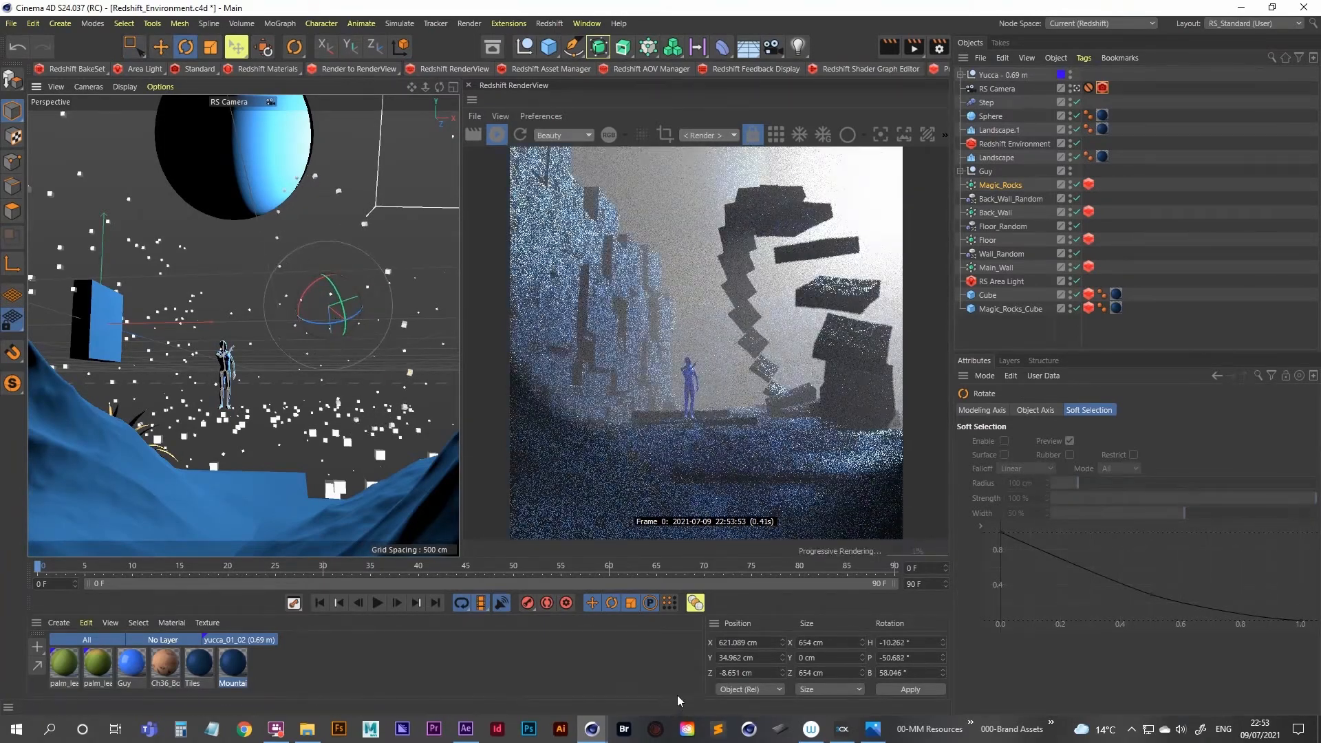
Check the halo above the figure in the ref-01.png sketch and add a torus to the scene
click(865, 733)
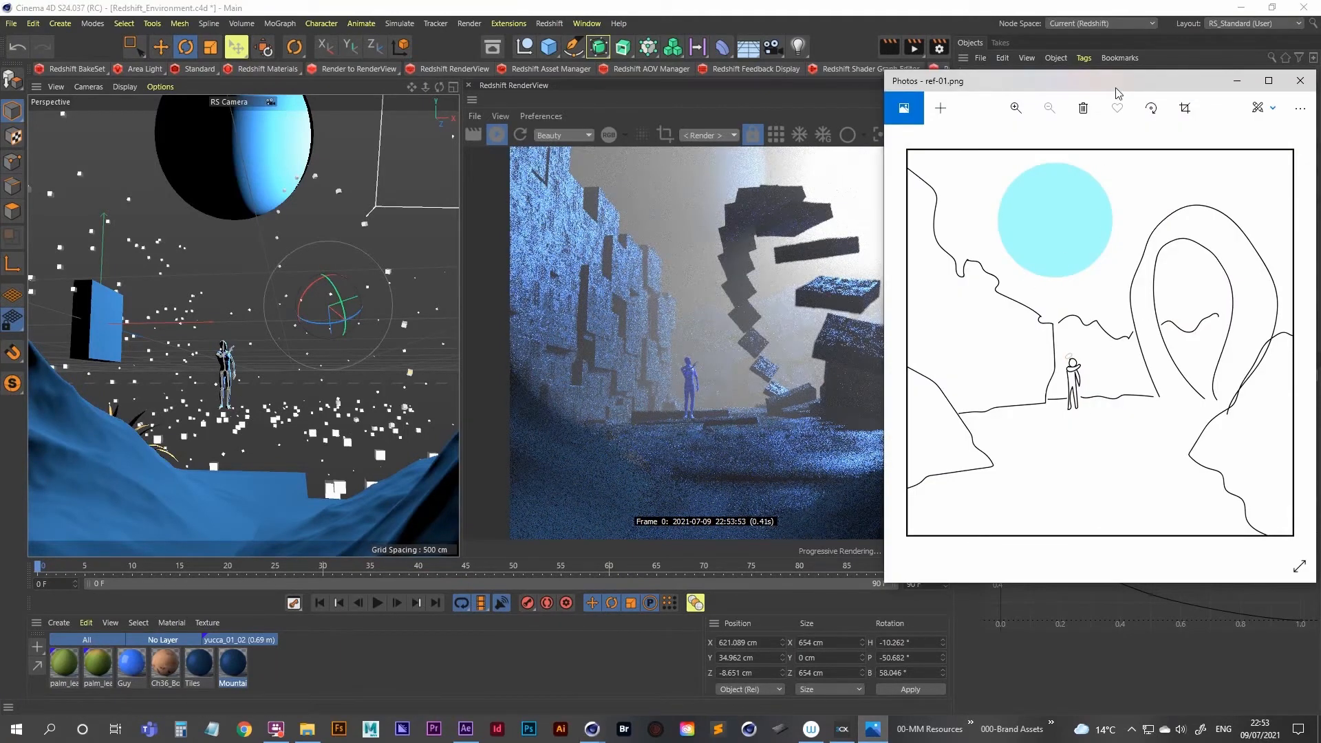
drag(1117, 92, 270, 104)
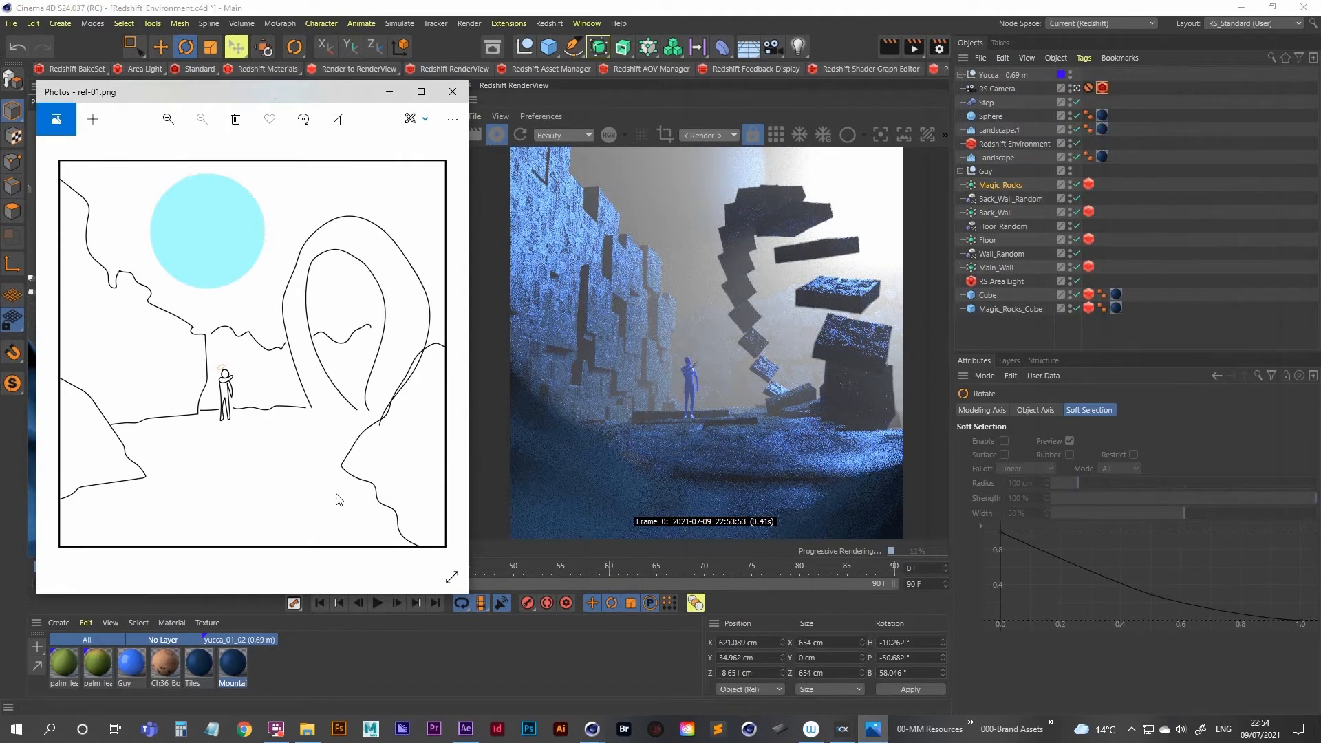
scroll(225, 379, up, 3)
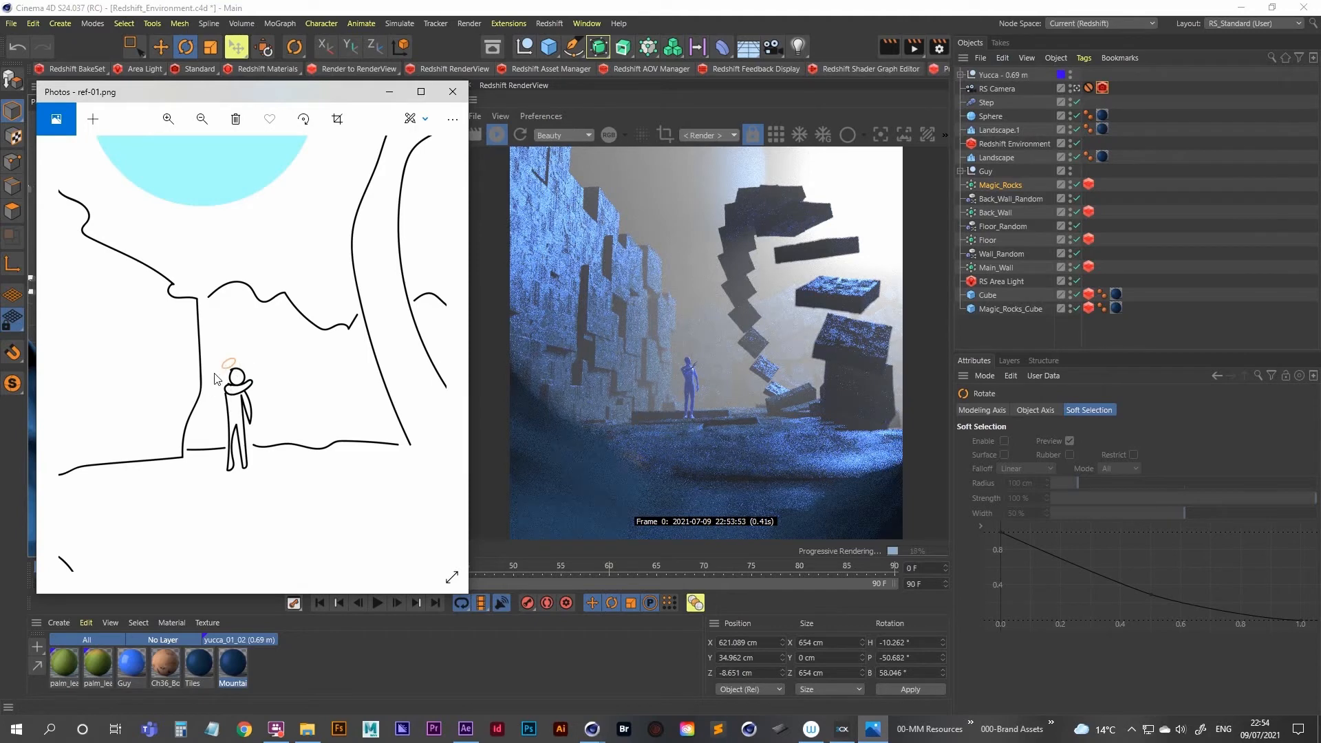
click(389, 91)
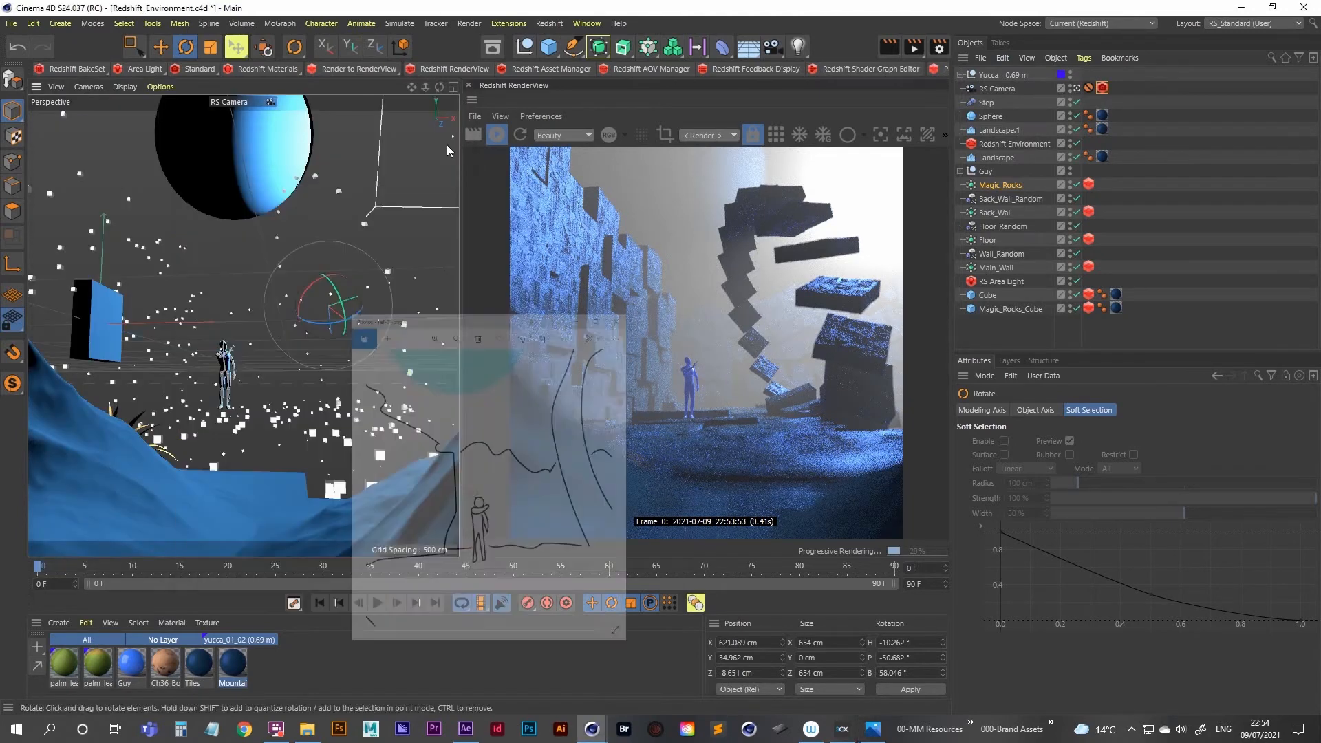
click(1006, 336)
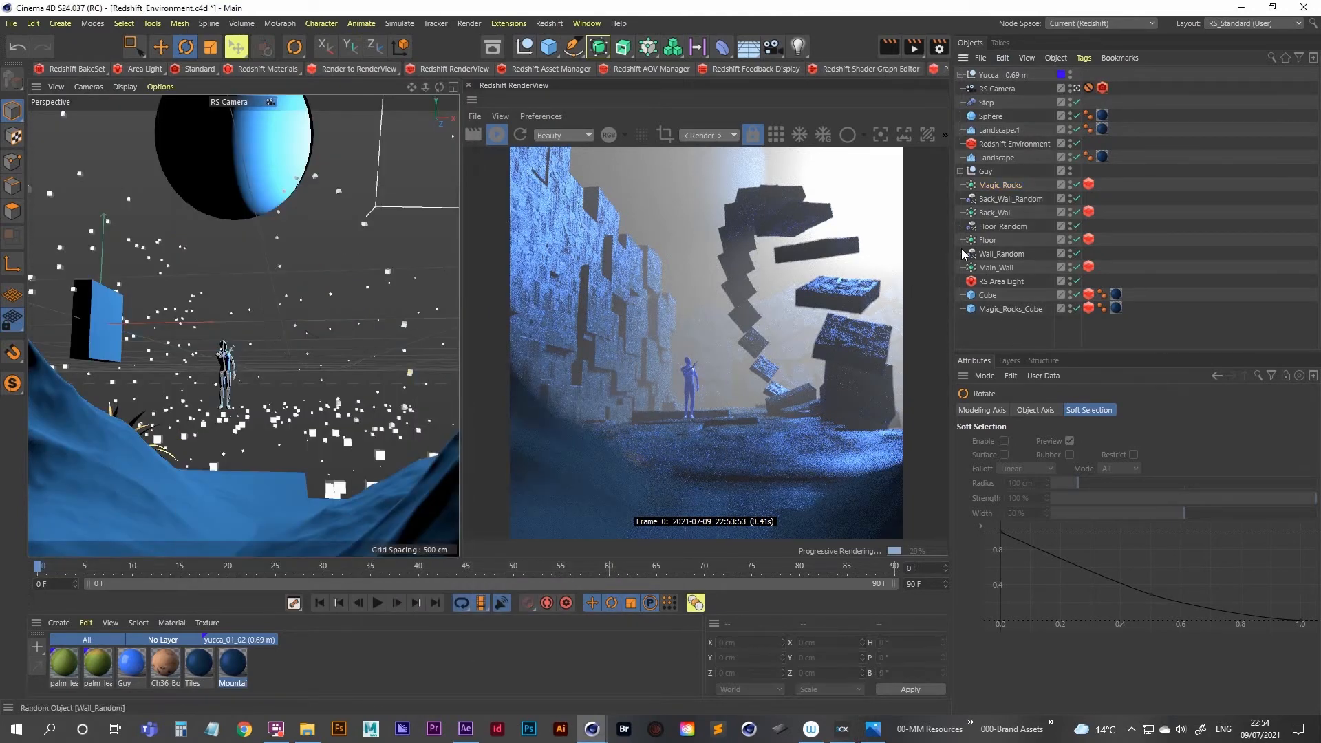
click(549, 48)
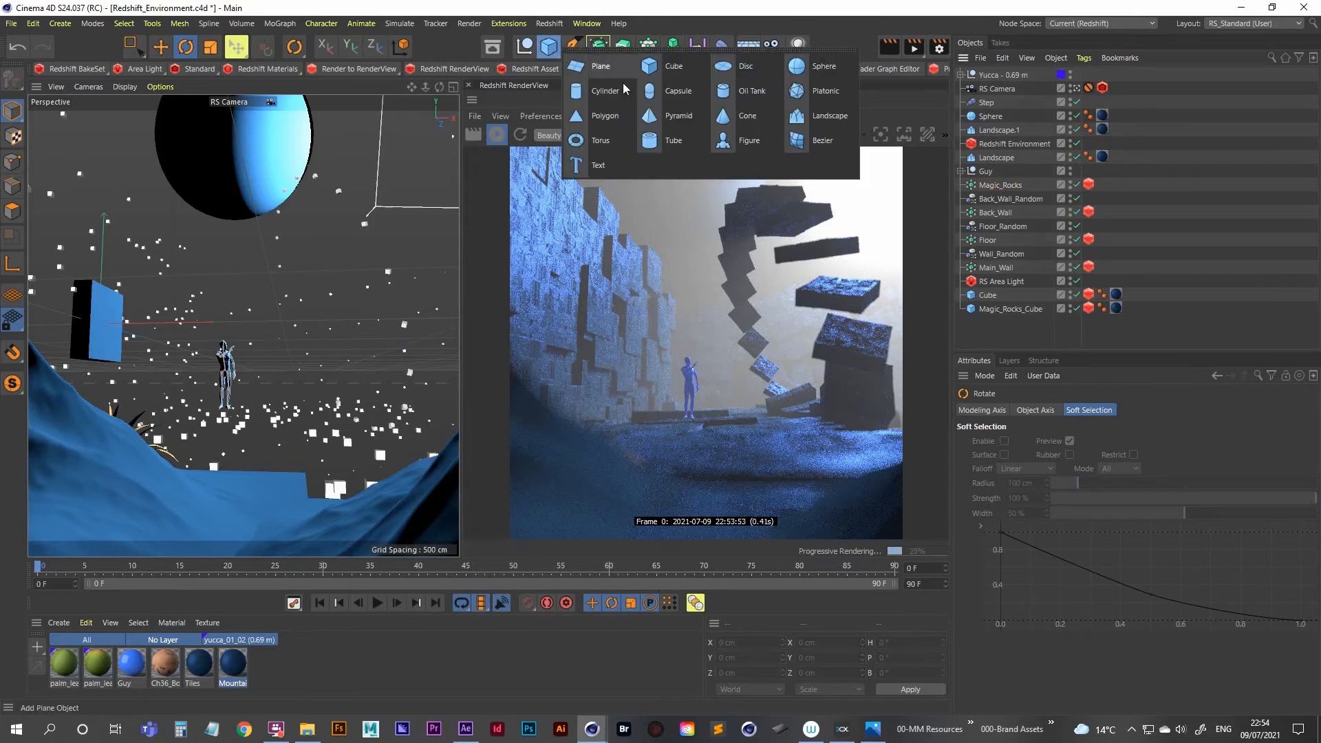
click(618, 142)
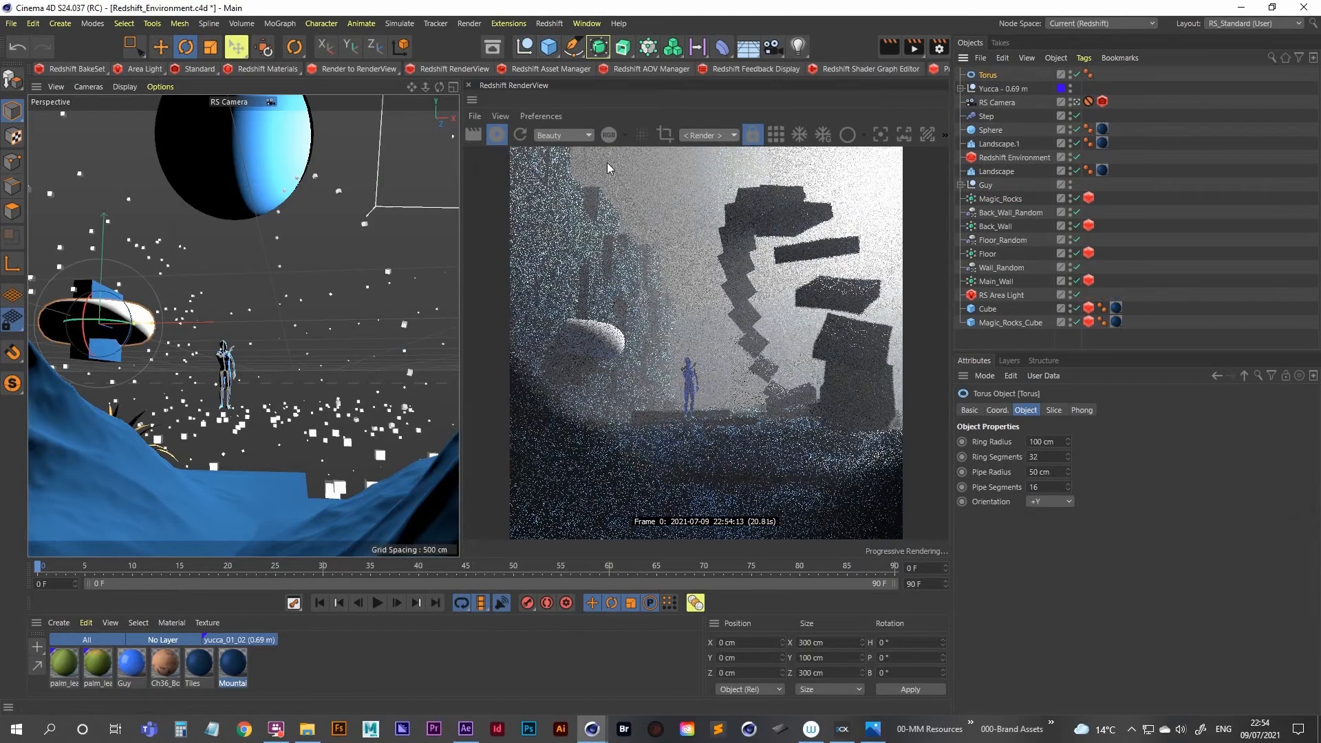
key(0)
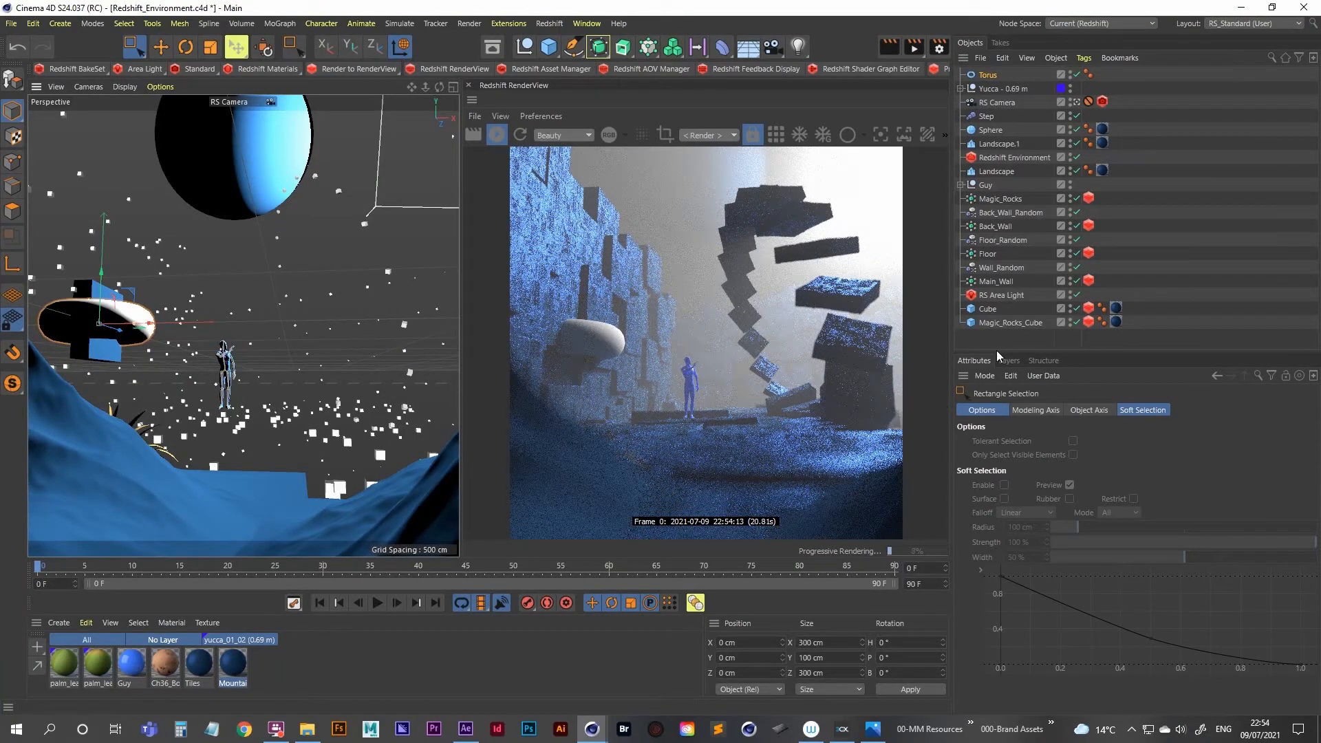
Shape the torus into a thin ring about 243 cm wide, place it above the figure's head, and bank it about -20.6°
click(987, 74)
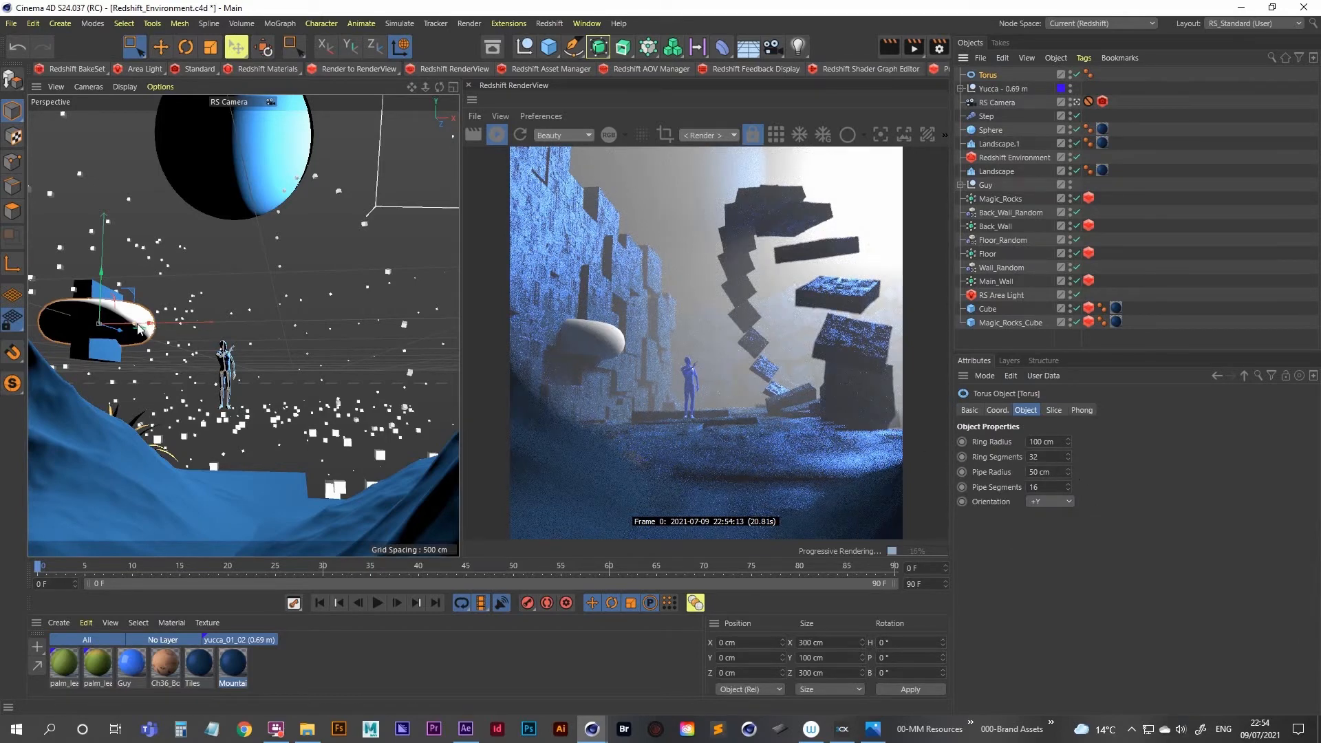
drag(139, 328, 239, 309)
key(r)
Centre the torus over the figure in the top view, at about X 347.5 cm
middle_click(289, 317)
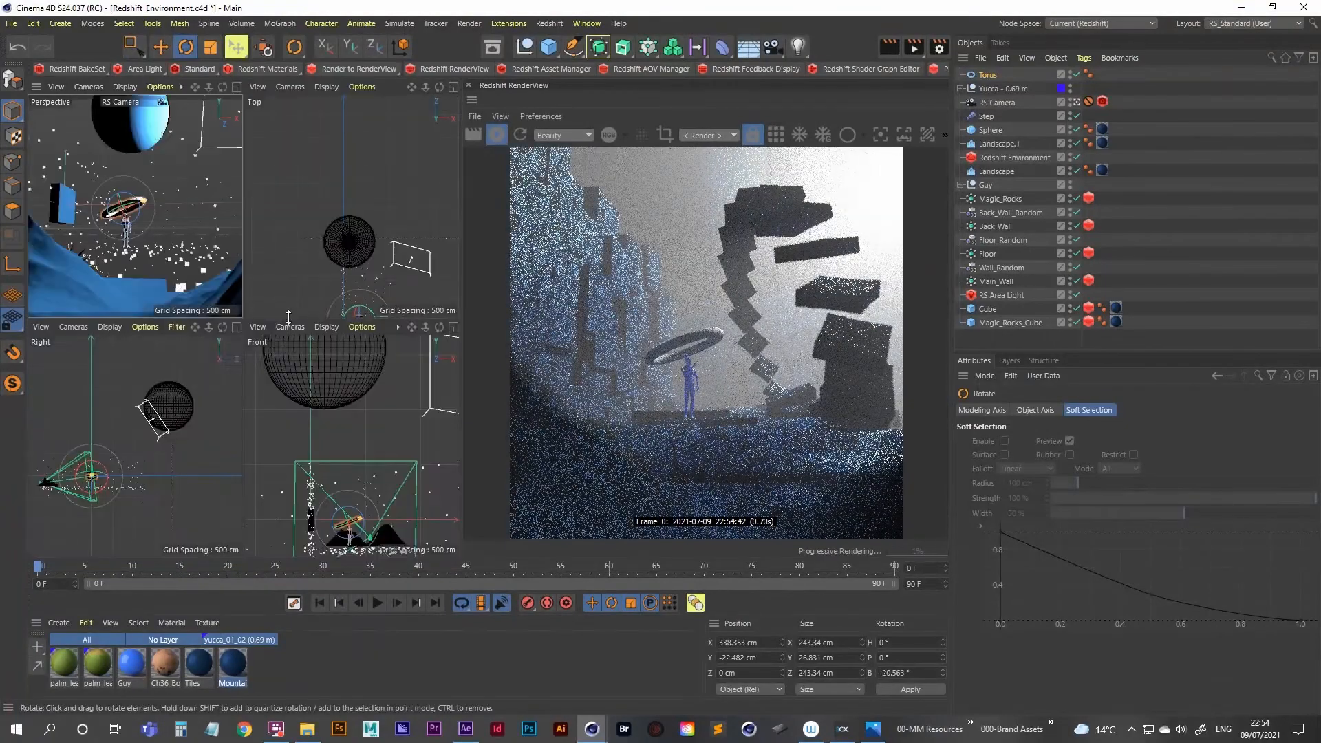
middle_click(336, 238)
scroll(212, 444, up, 5)
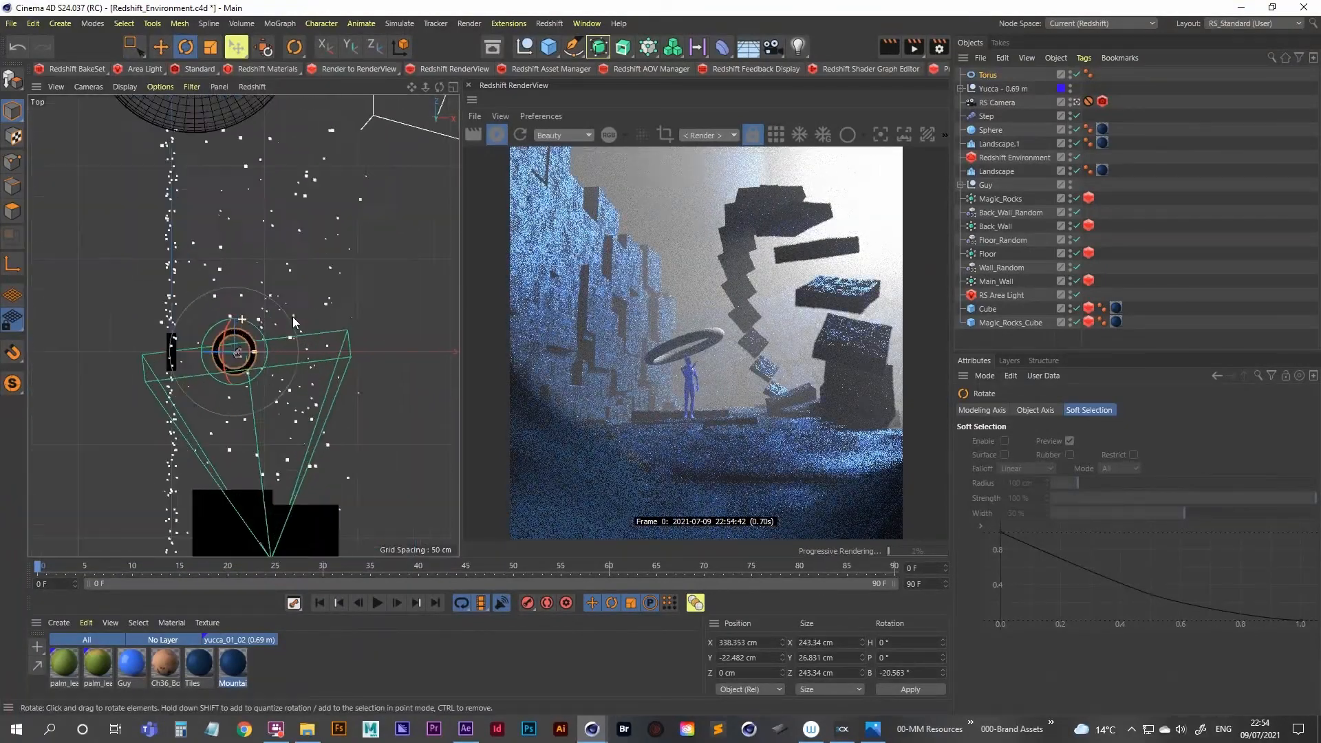
scroll(292, 317, up, 8)
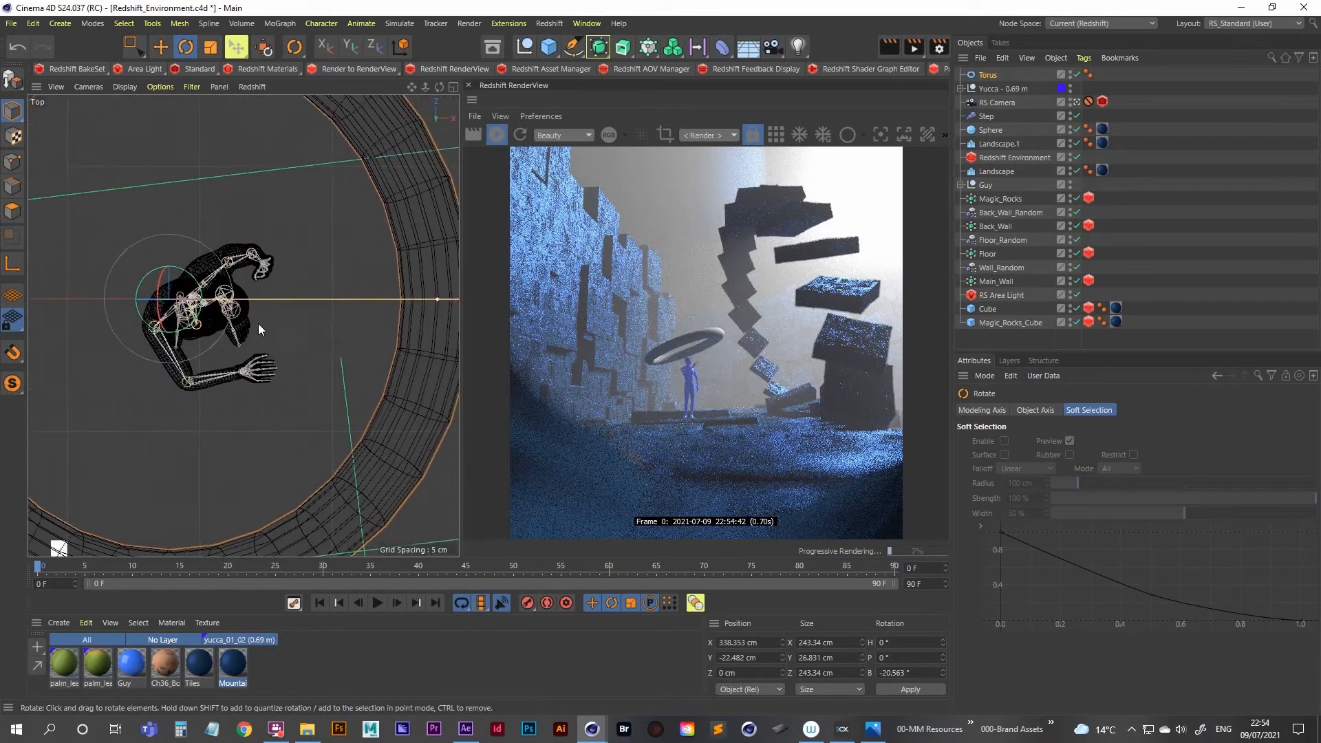
scroll(268, 329, down, 8)
key(0)
drag(285, 307, 304, 308)
Tilt the torus in the perspective view to about H -1.5°, P -4°, B -20.6°
middle_click(151, 244)
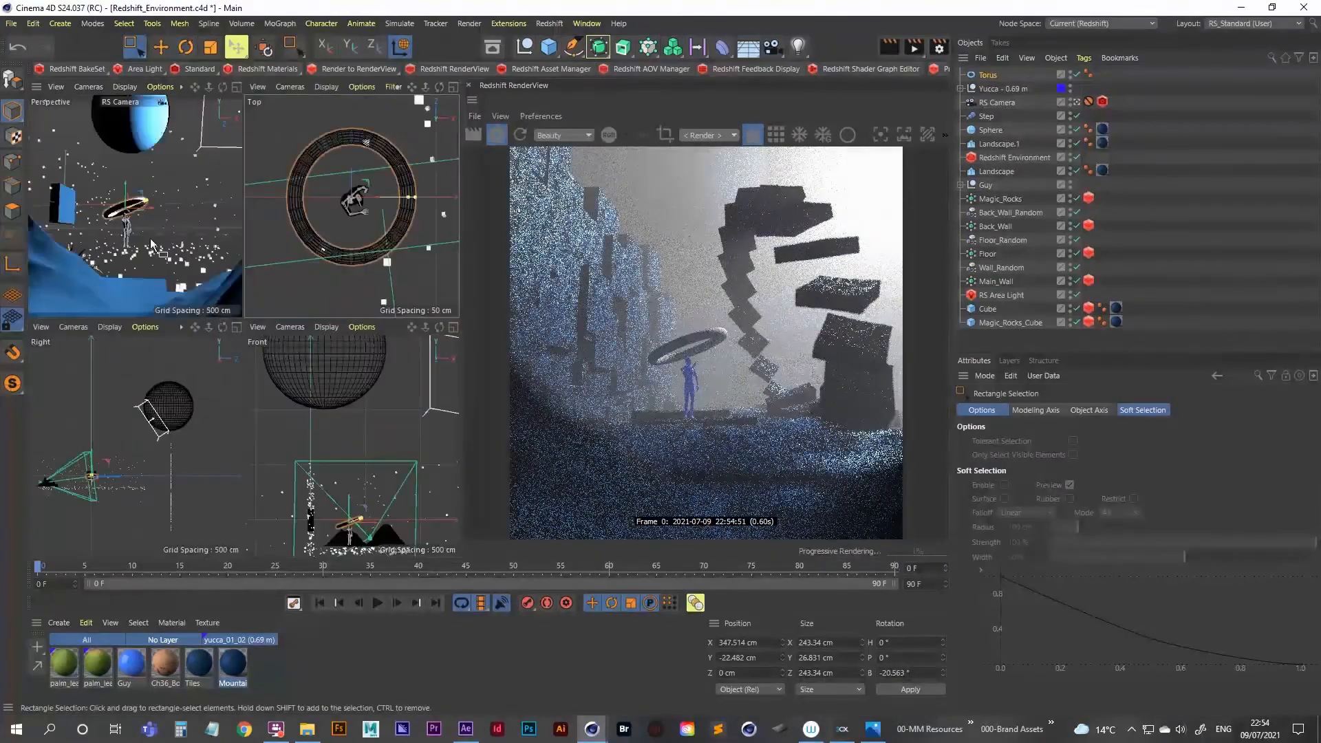
middle_click(151, 243)
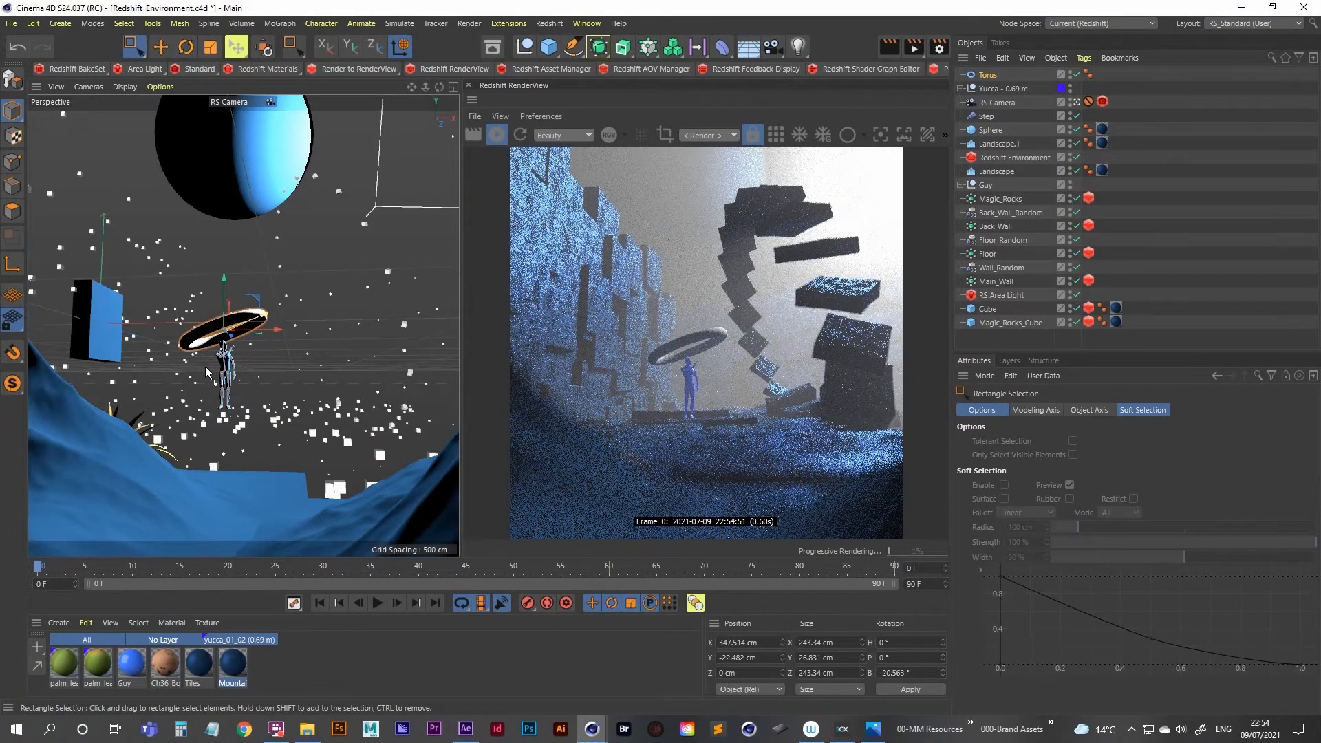
key(r)
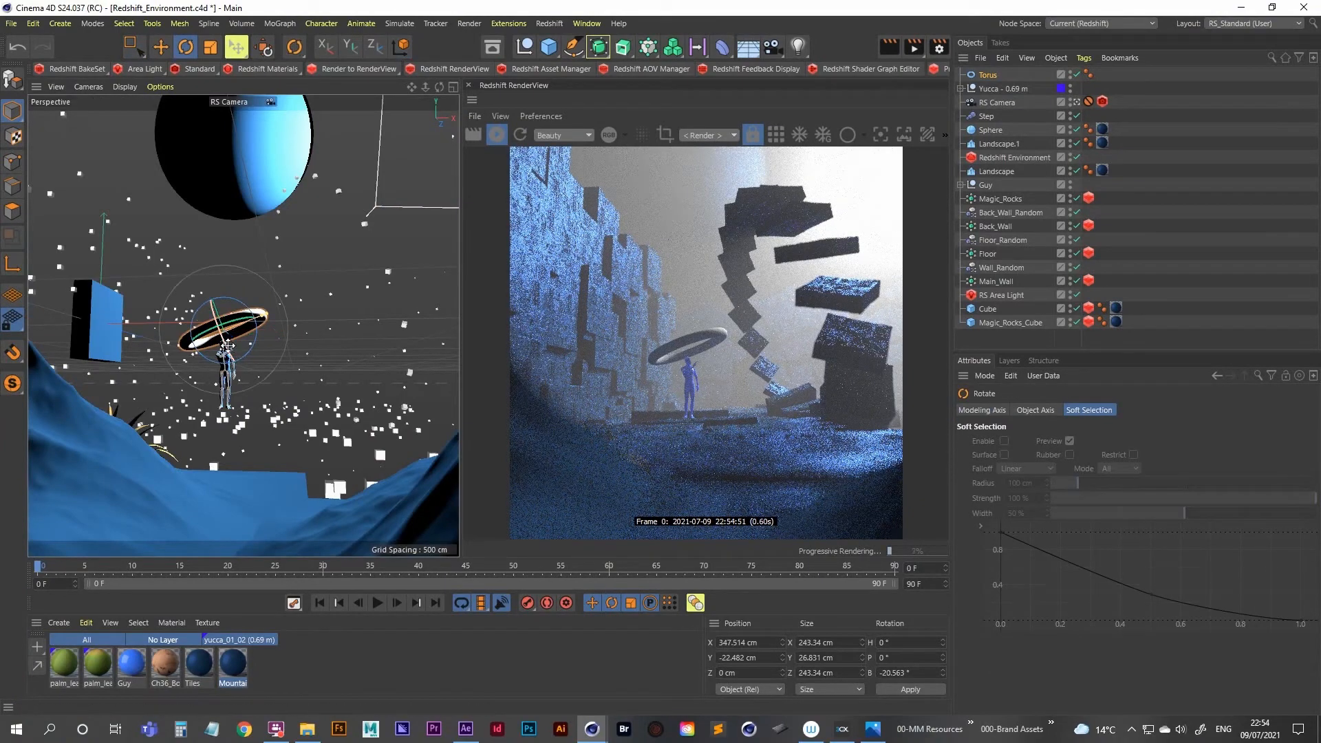
drag(227, 344, 234, 341)
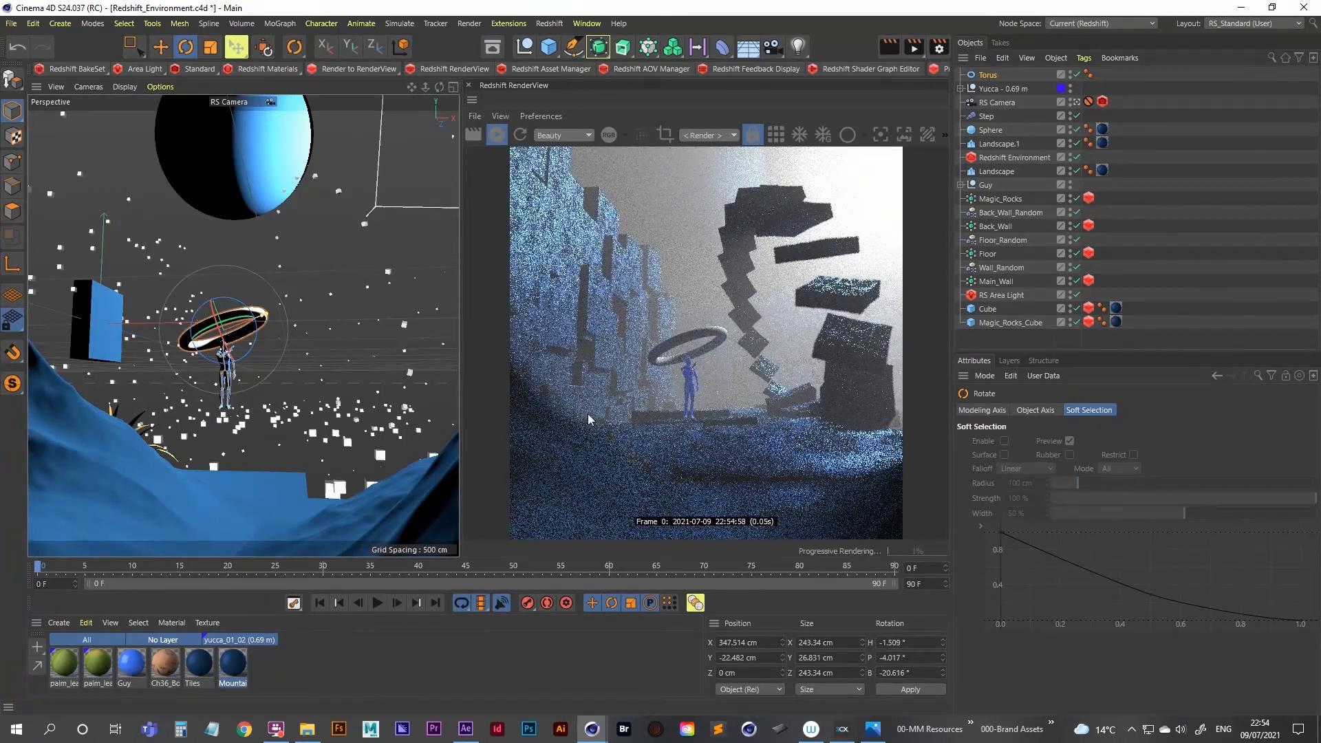
Create a new Redshift material and name it "halo"
click(285, 672)
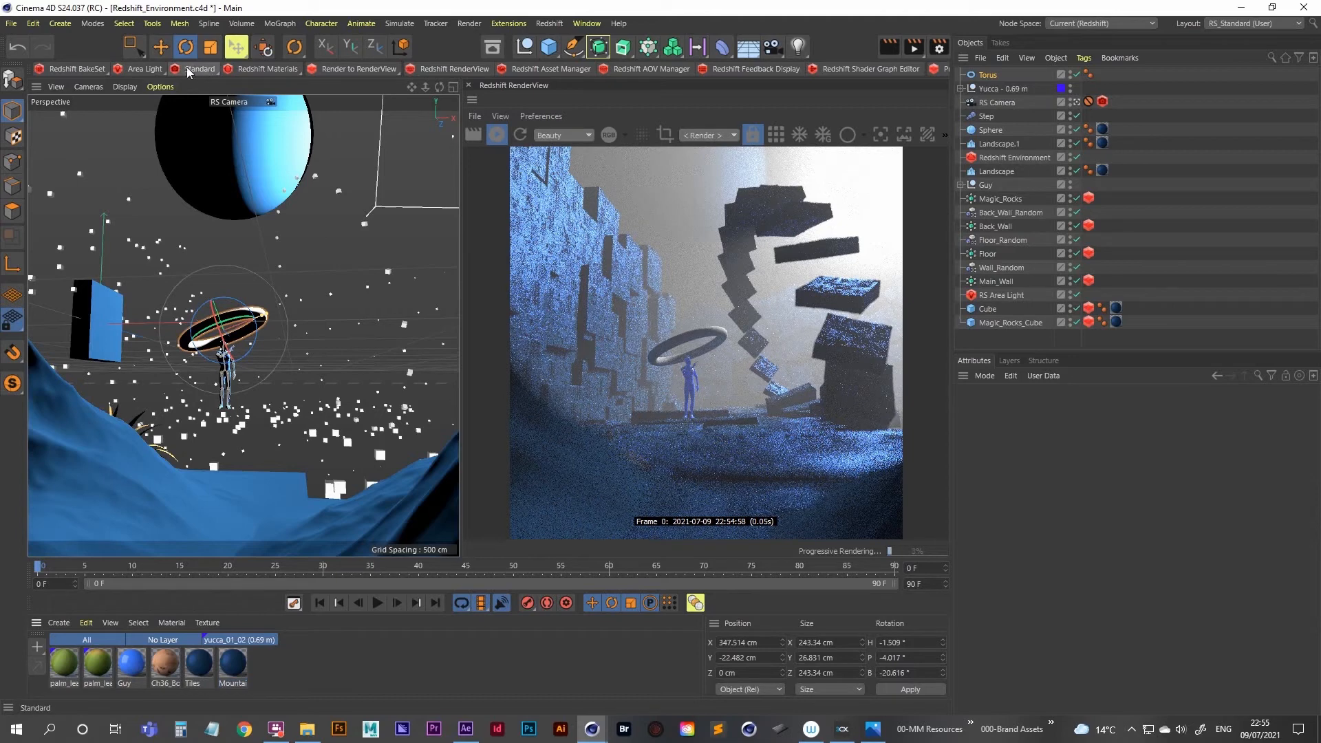
click(295, 71)
click(360, 74)
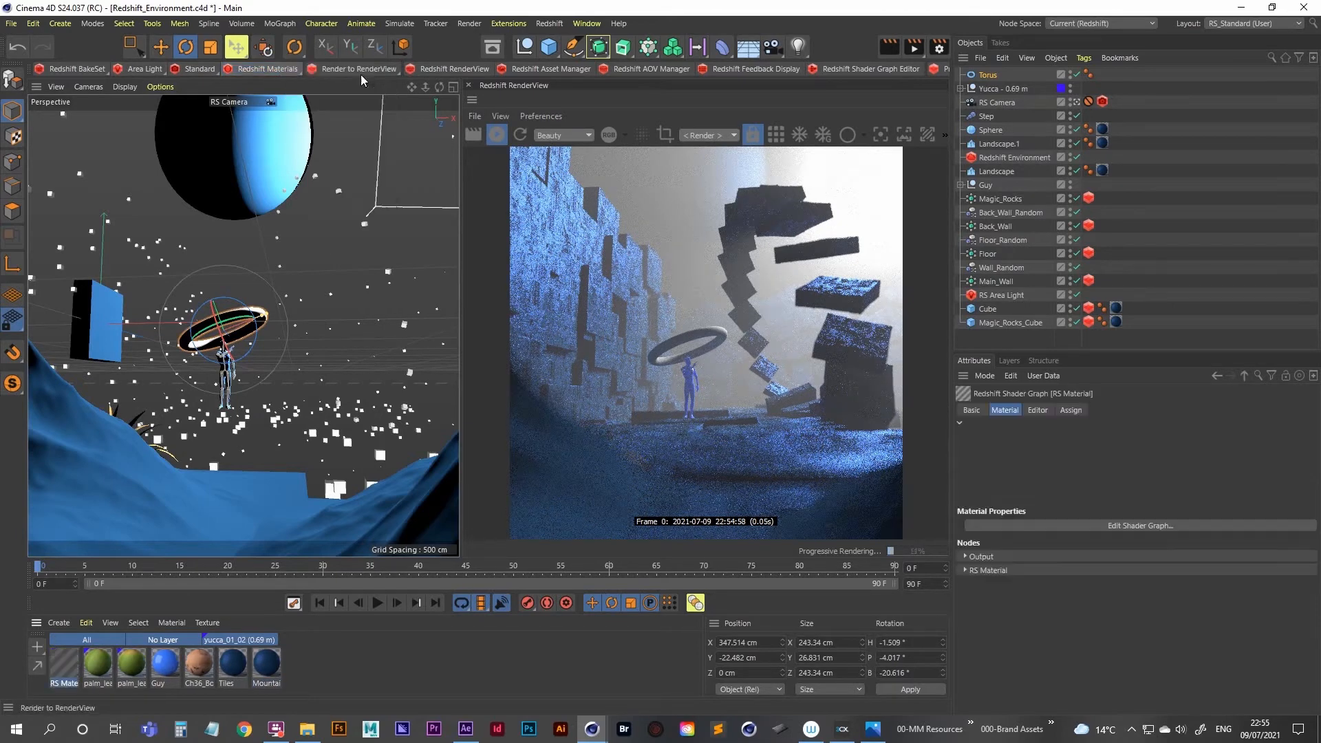
double_click(65, 683)
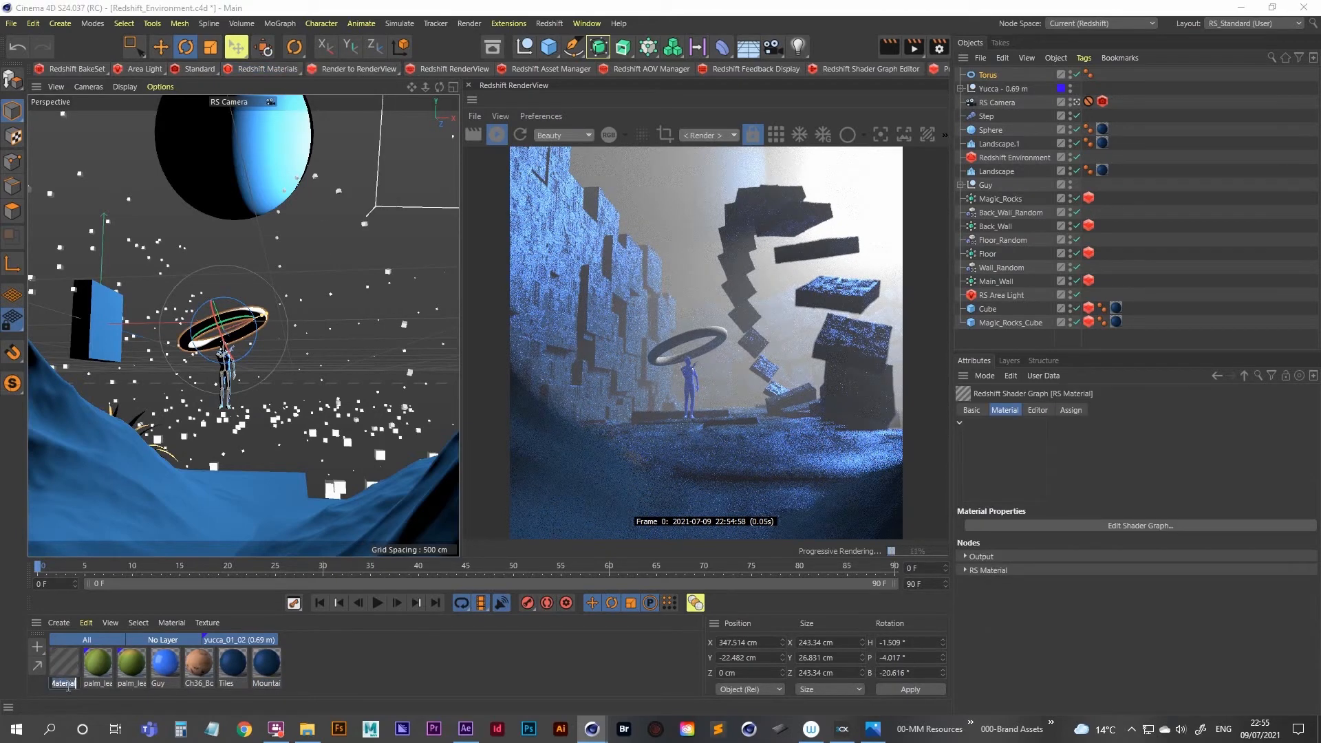
text(halo)
key(Return)
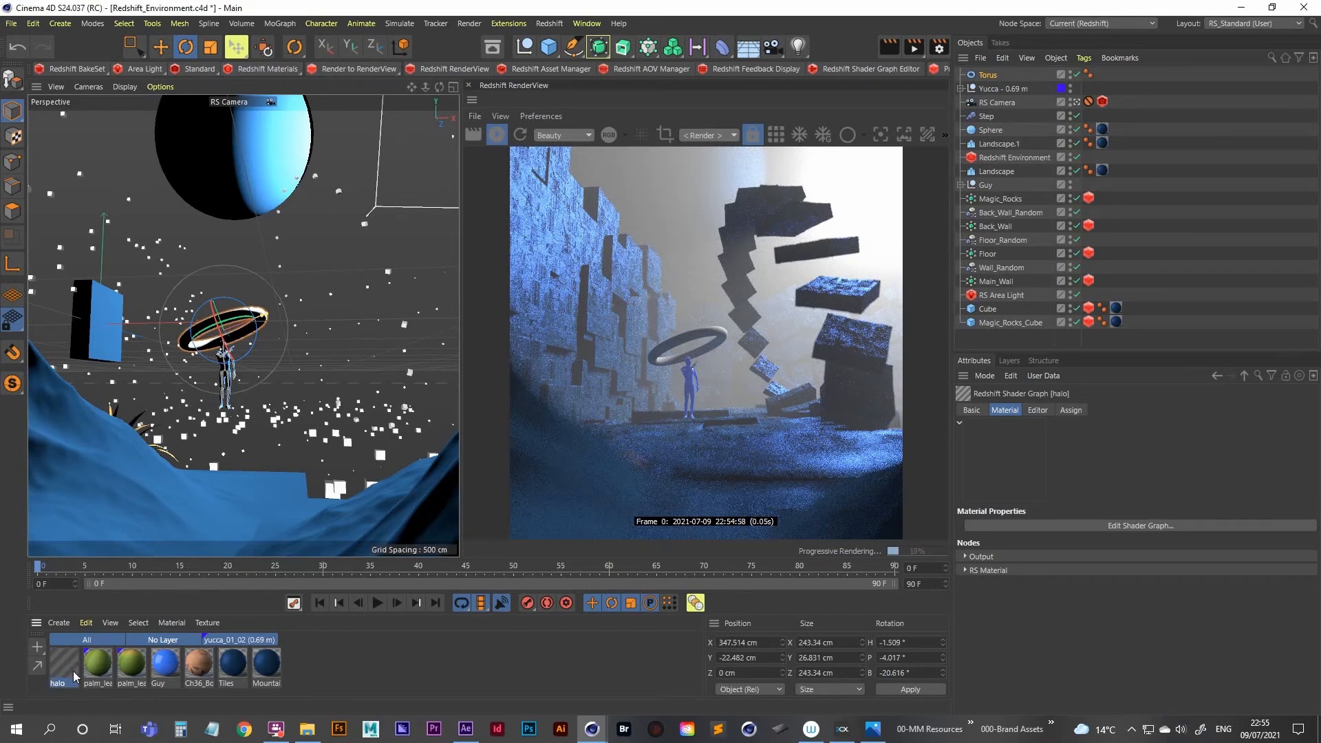
Open the halo material's shader graph, select its RS Material node, and maximize the graph window
double_click(61, 664)
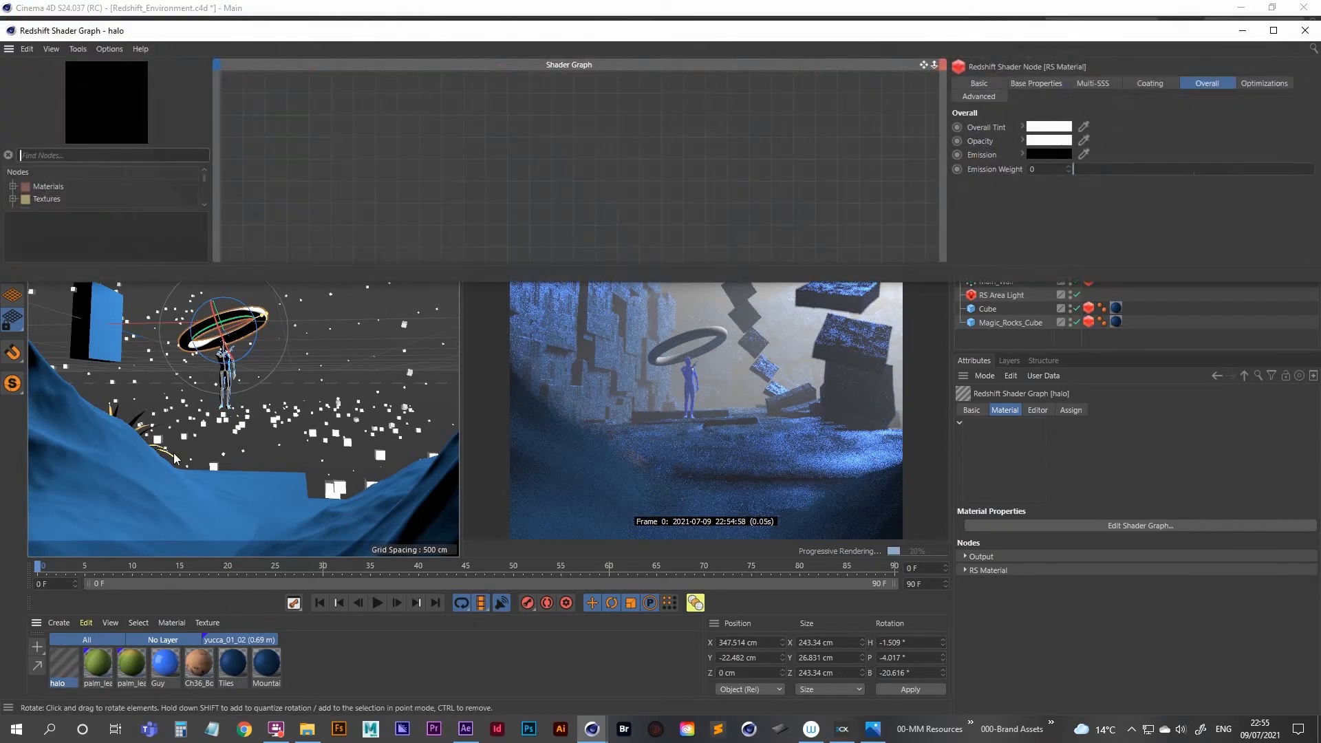
double_click(547, 33)
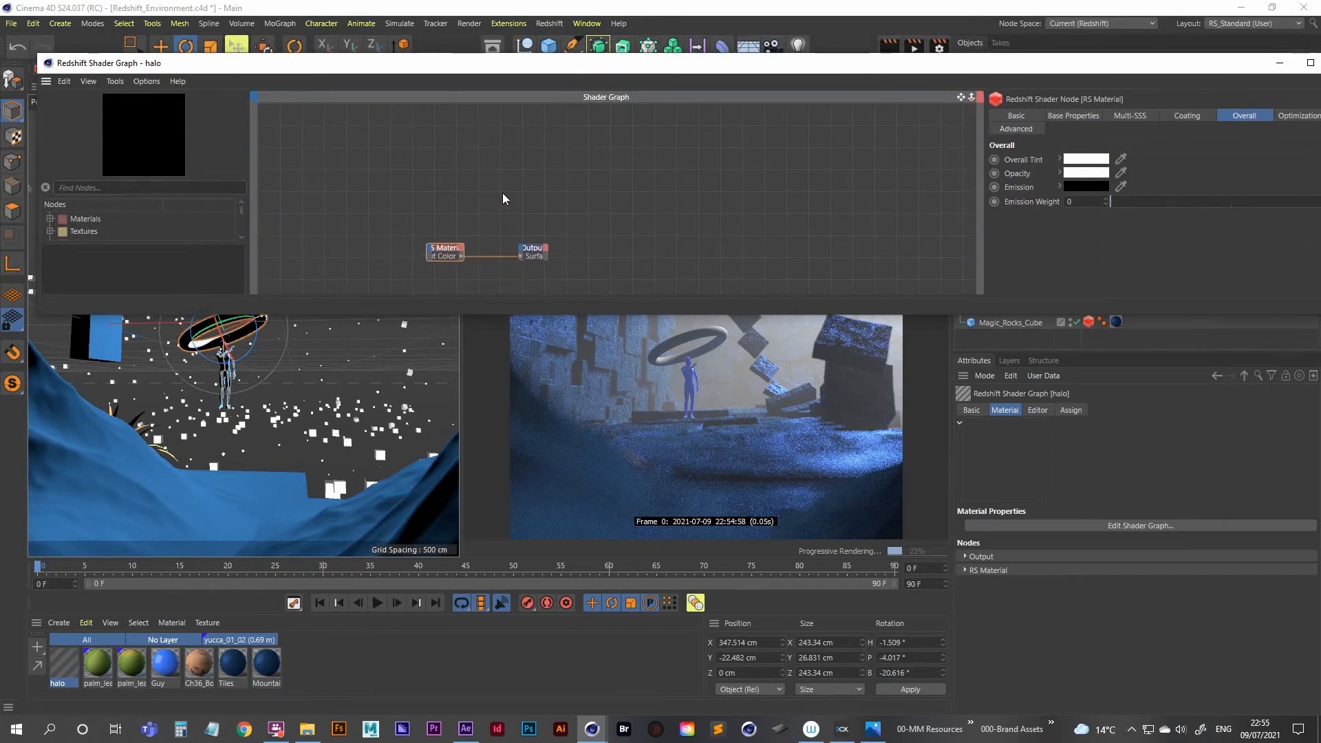
click(521, 192)
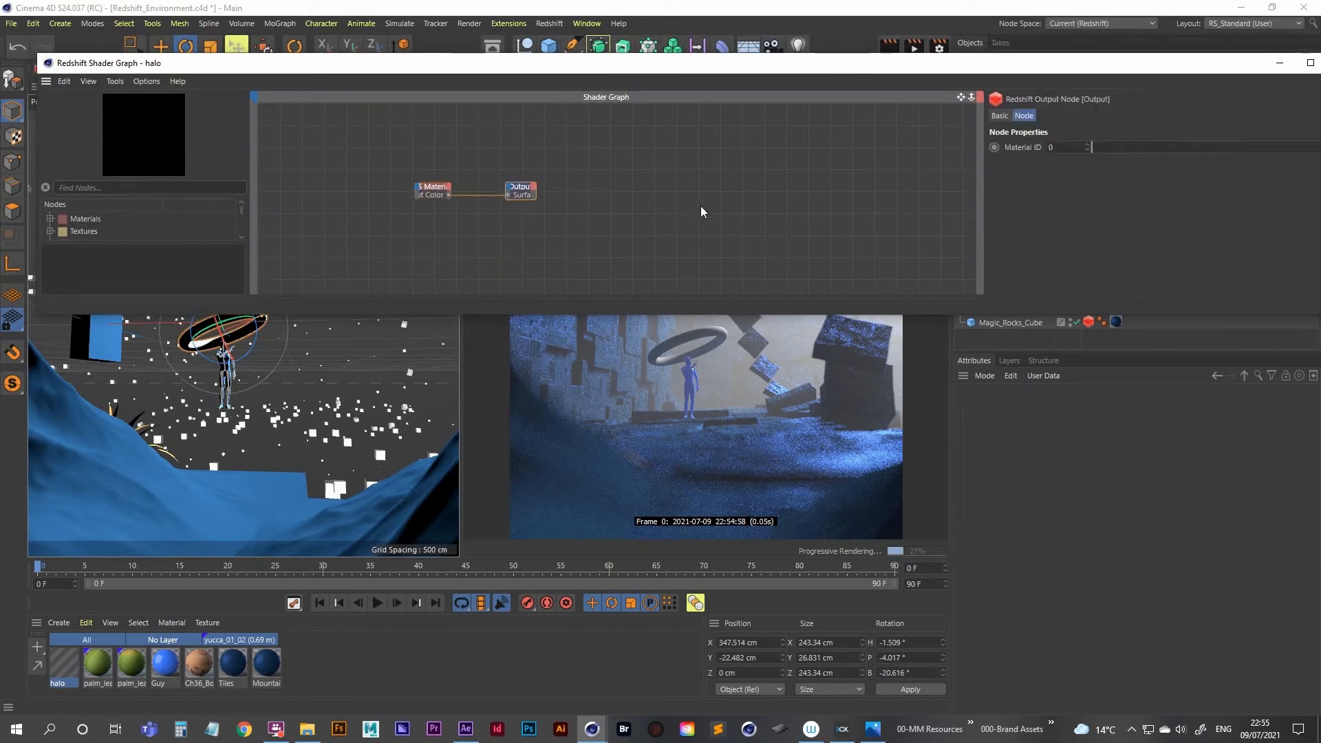
click(442, 191)
scroll(435, 192, up, 3)
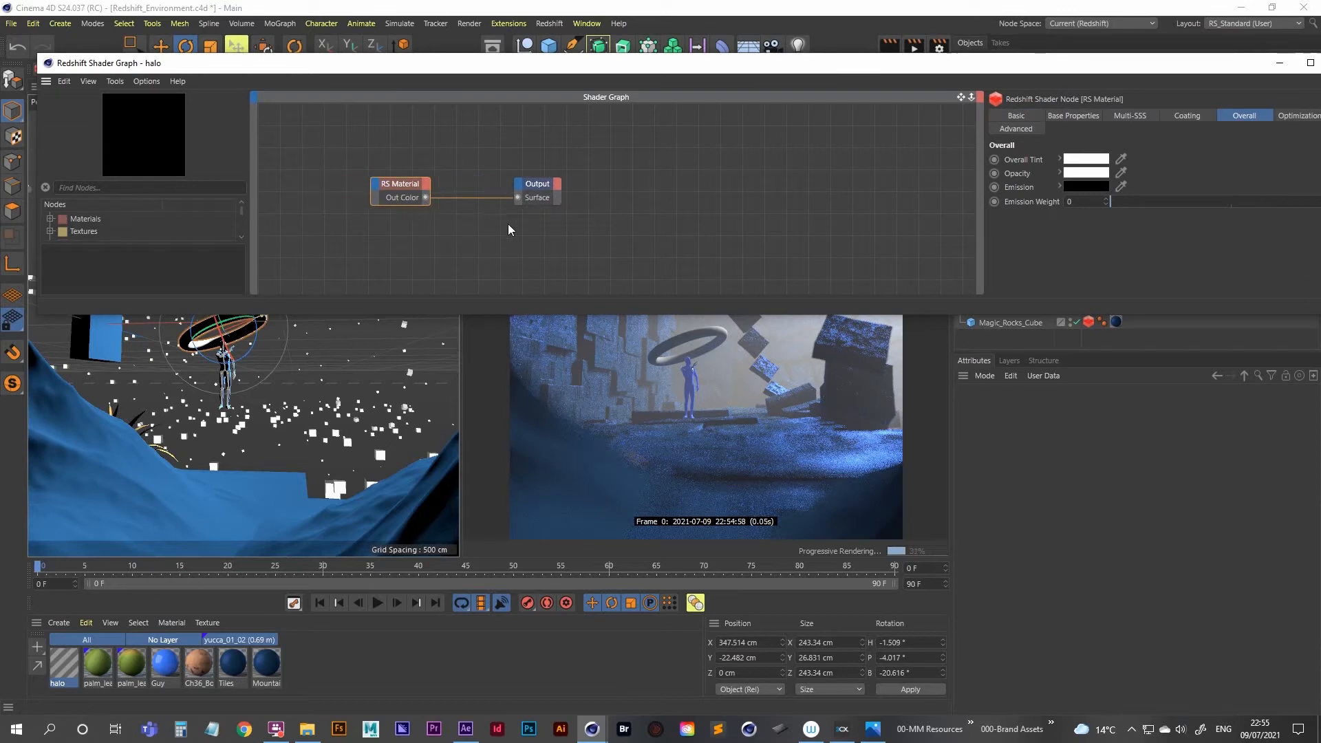
click(1309, 63)
Look through the RS Material node's property groups and return to the Overall group with the emission settings
click(1040, 61)
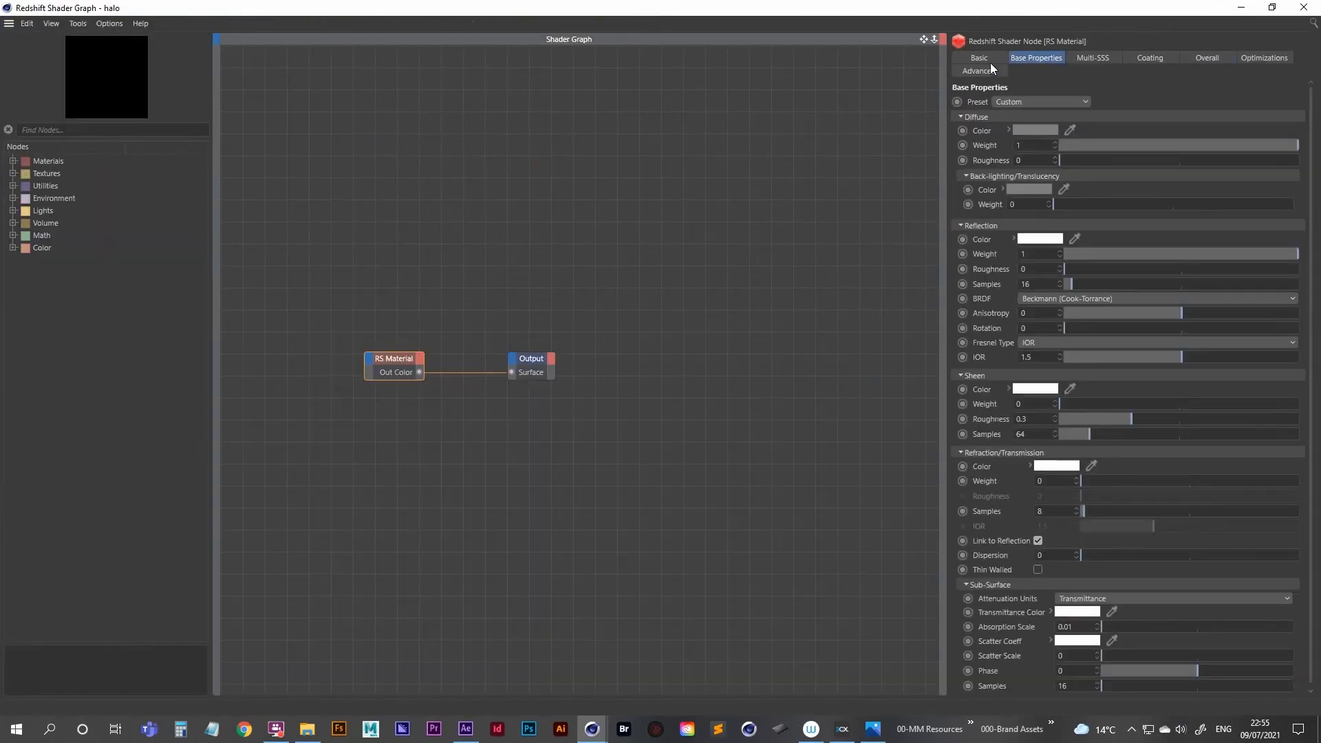
click(985, 61)
click(1028, 58)
click(1092, 58)
click(1196, 60)
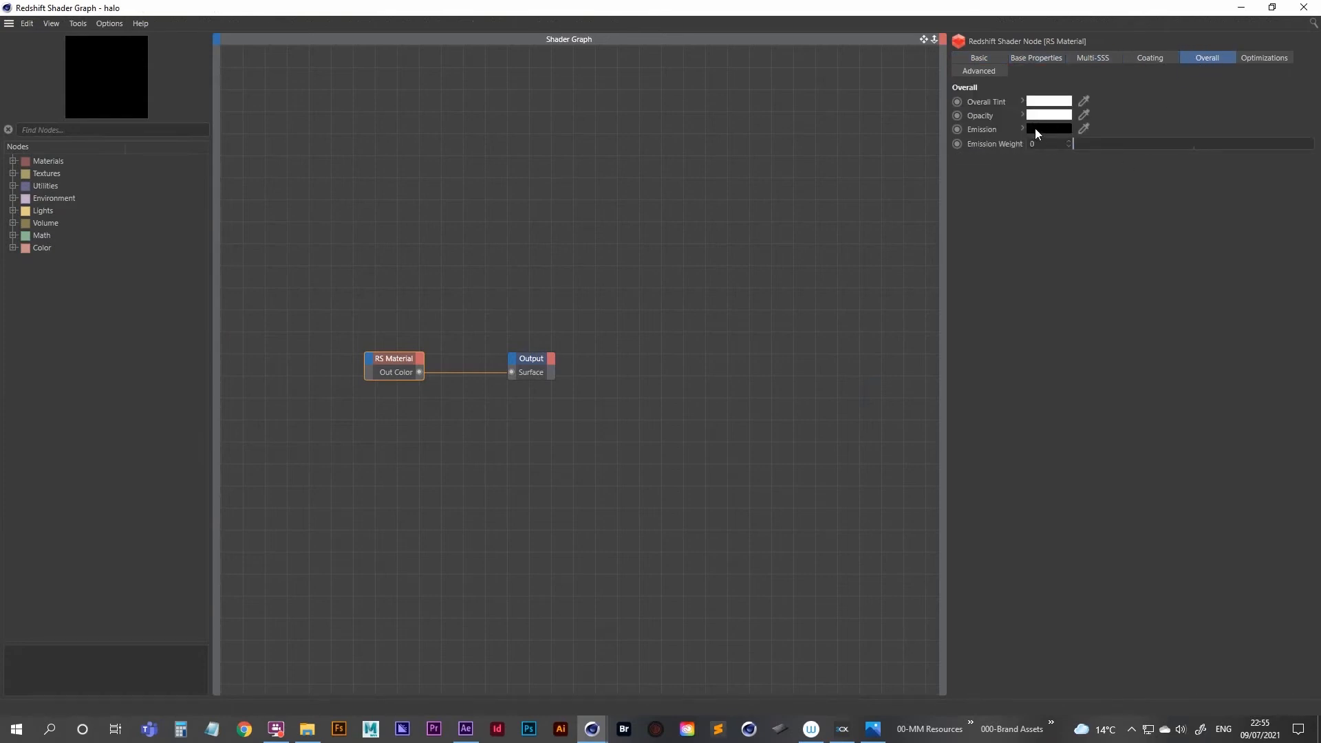
Shrink the shader graph window to uncover the viewport and apply the halo material to the torus
mouse_move(880, 11)
mouse_down()
mouse_move(881, 81)
mouse_move(895, 29)
mouse_up()
click(1063, 136)
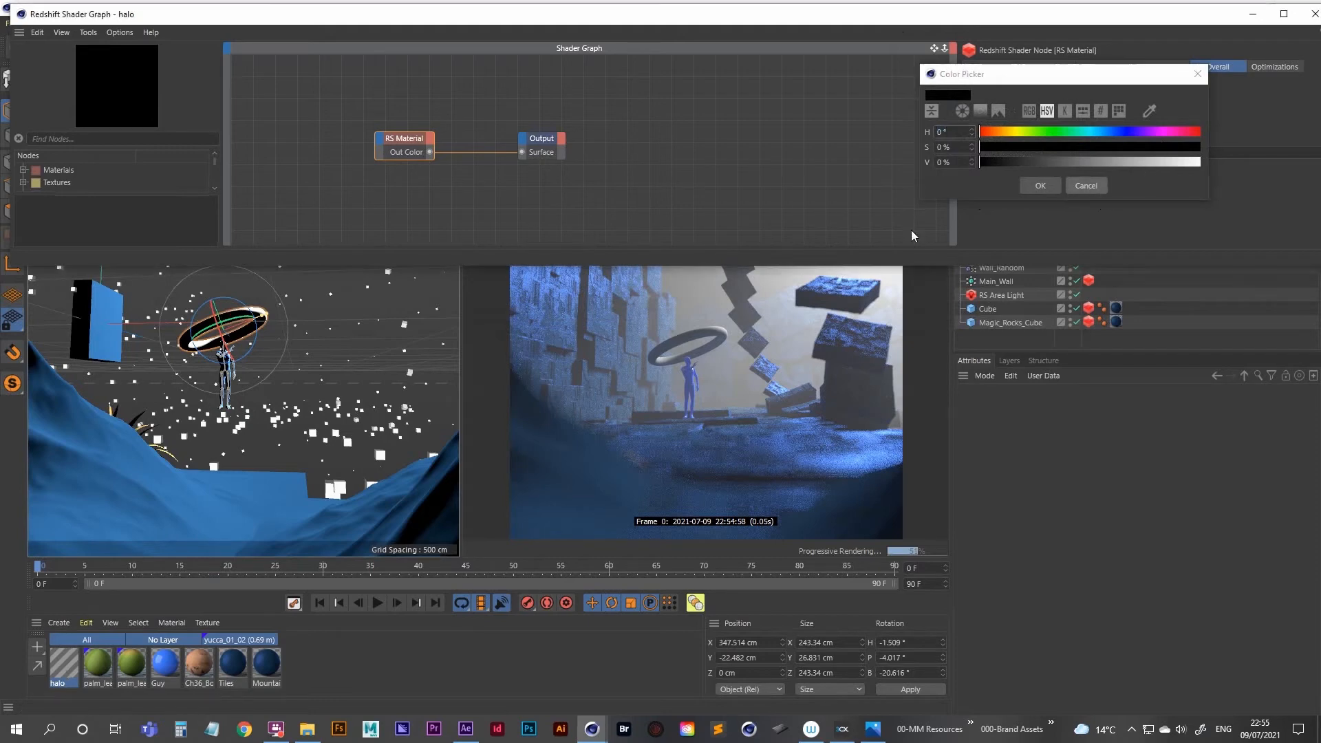
click(1091, 187)
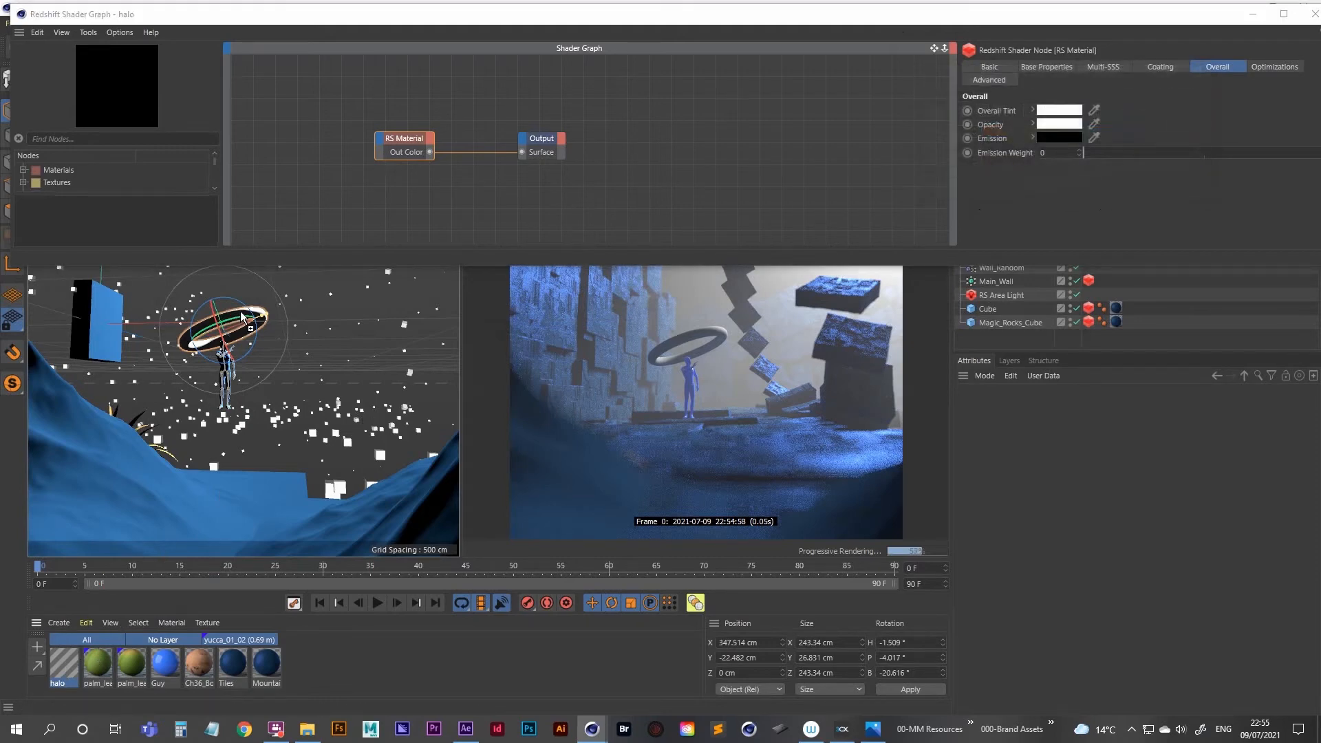
drag(240, 312, 241, 313)
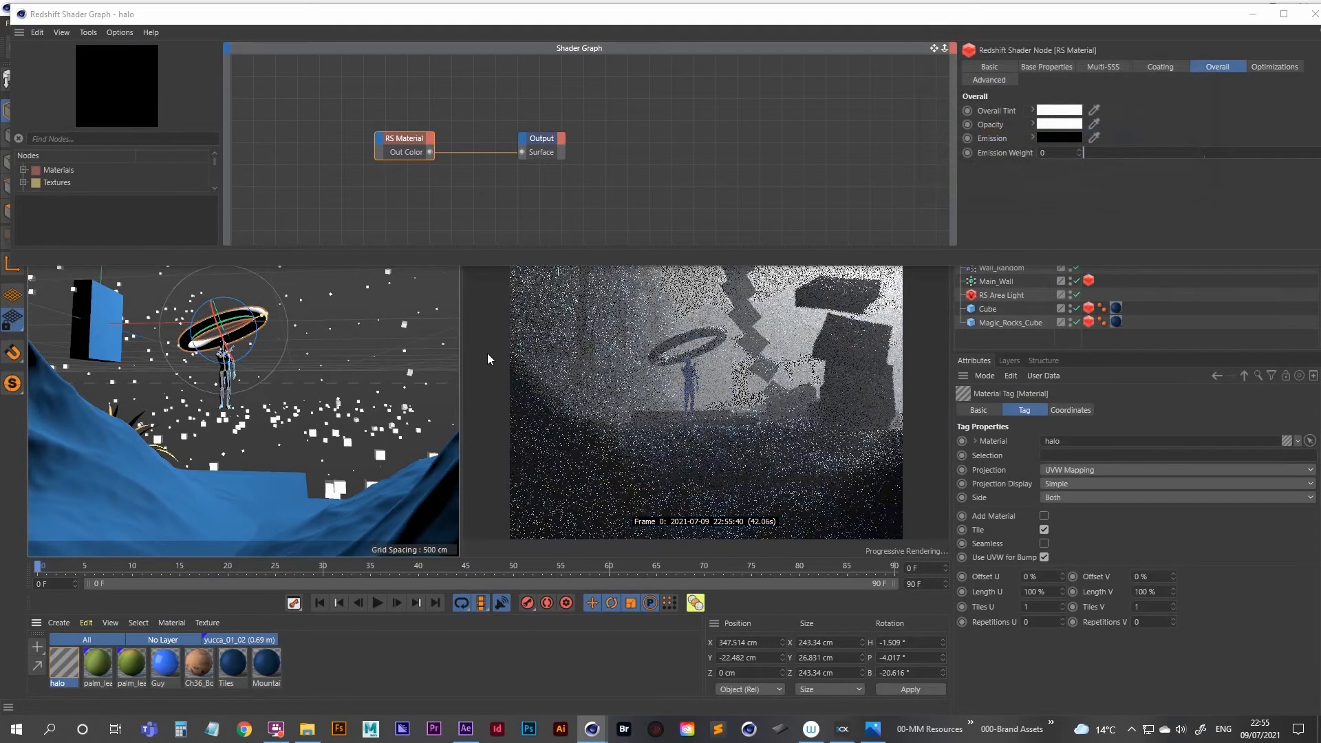
Set the halo material's emission colour to yellow (H 57°, S 81%, V 100%) and its emission weight to about 1.32
click(1058, 138)
drag(1009, 138, 1012, 136)
drag(1073, 149, 1155, 149)
drag(1169, 163, 1252, 170)
click(1038, 188)
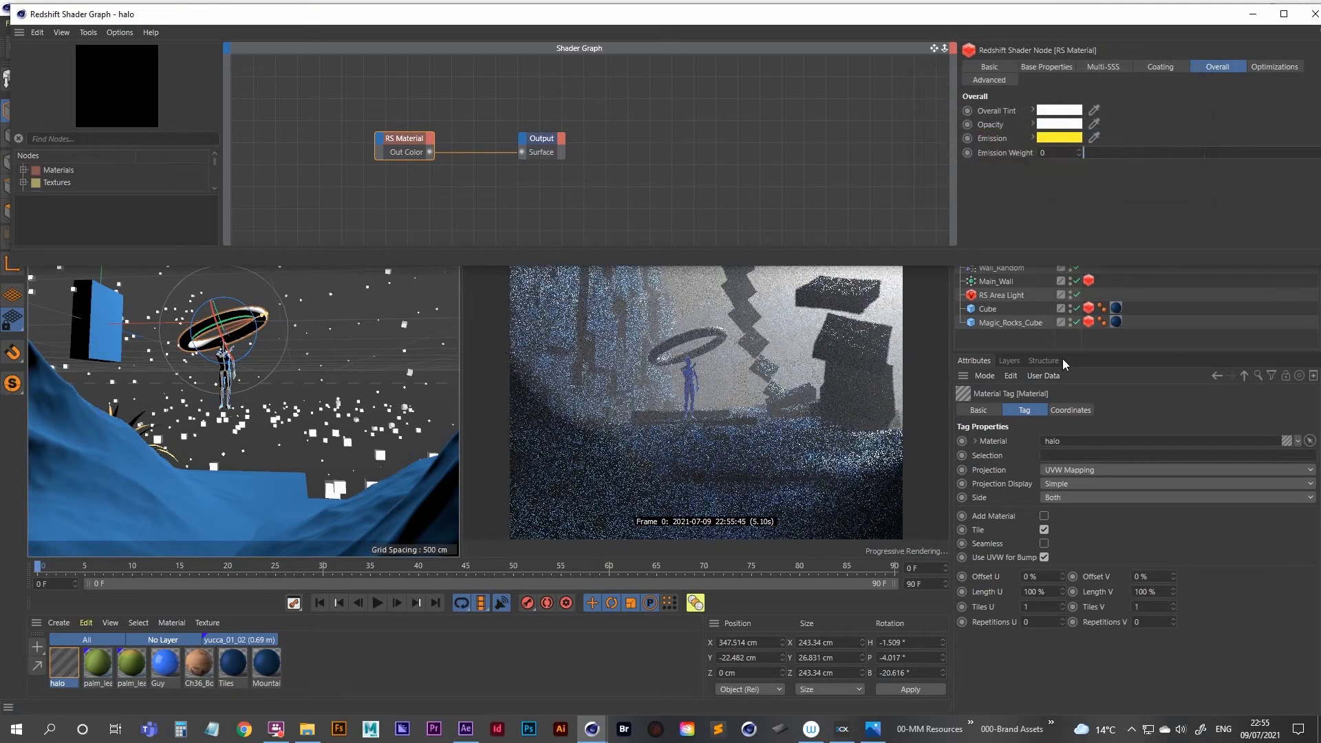
click(1181, 153)
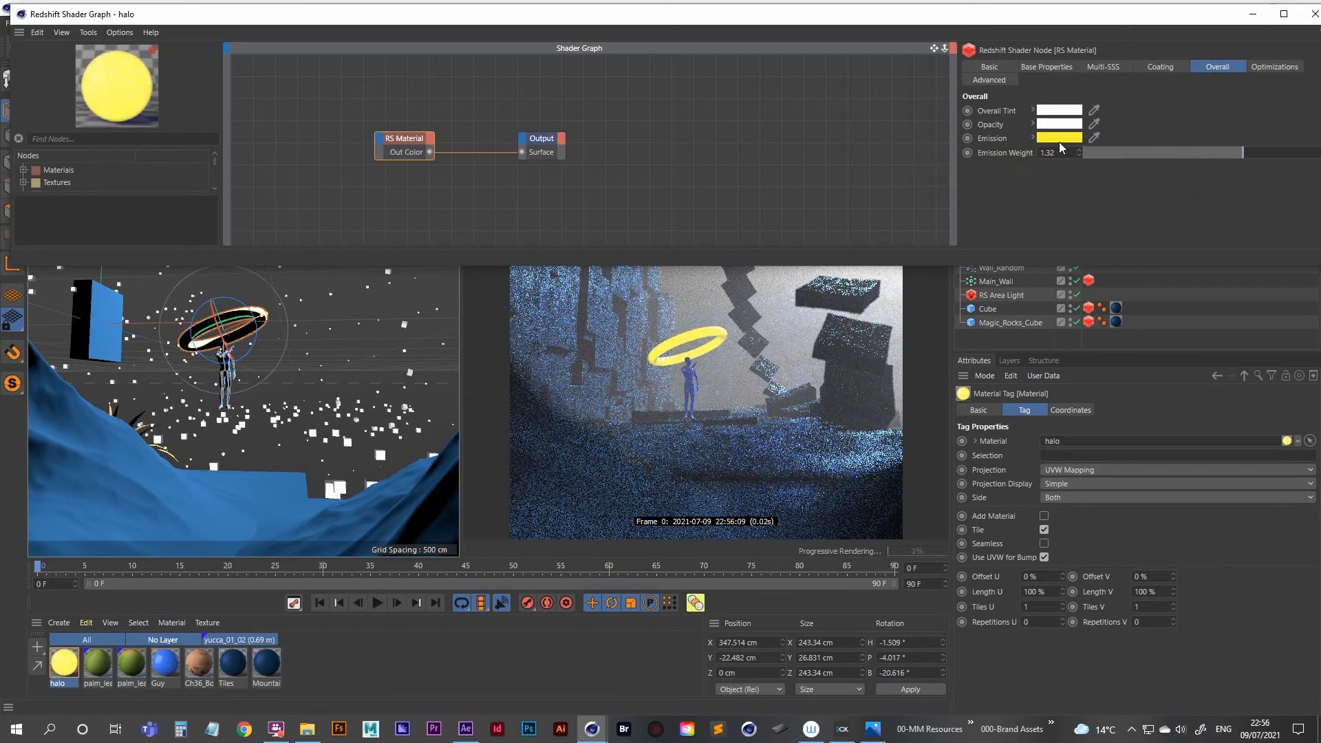
Set the emission colour's saturation to 100% and close the halo shader graph
click(1059, 138)
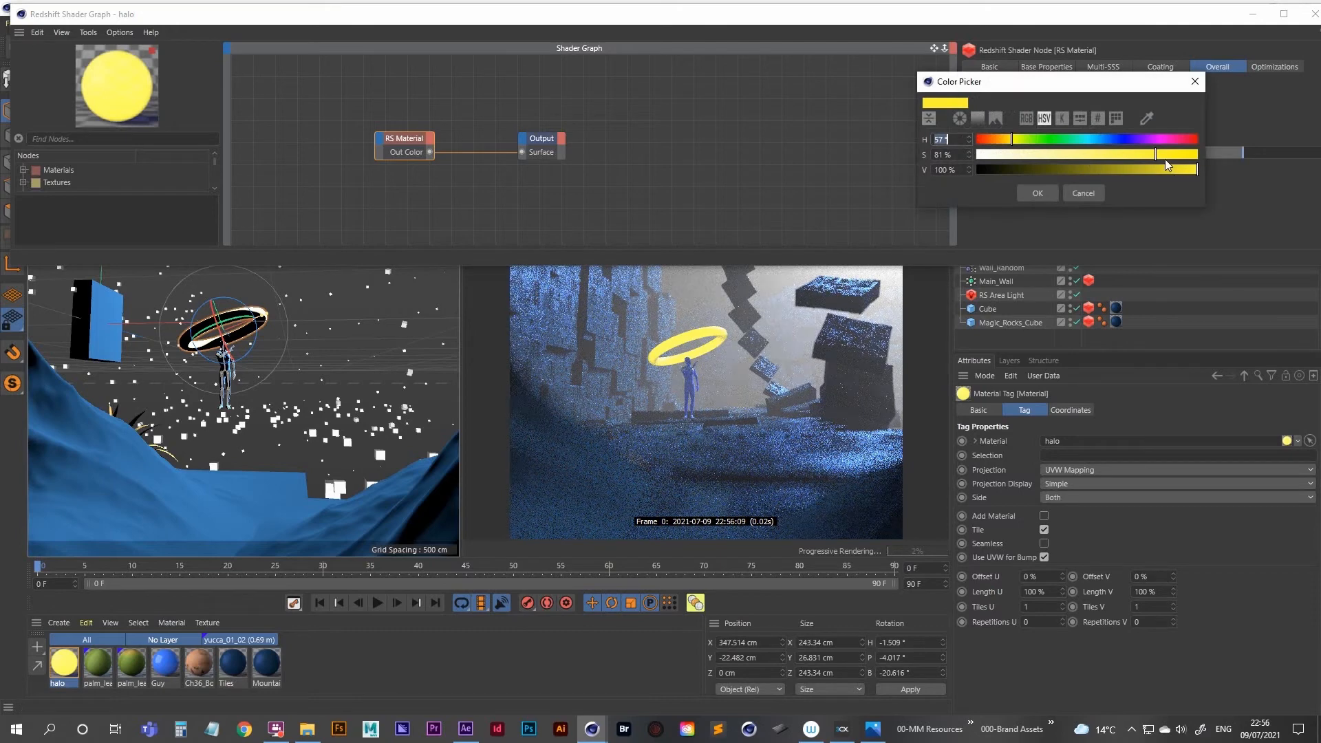
drag(1158, 155, 1200, 156)
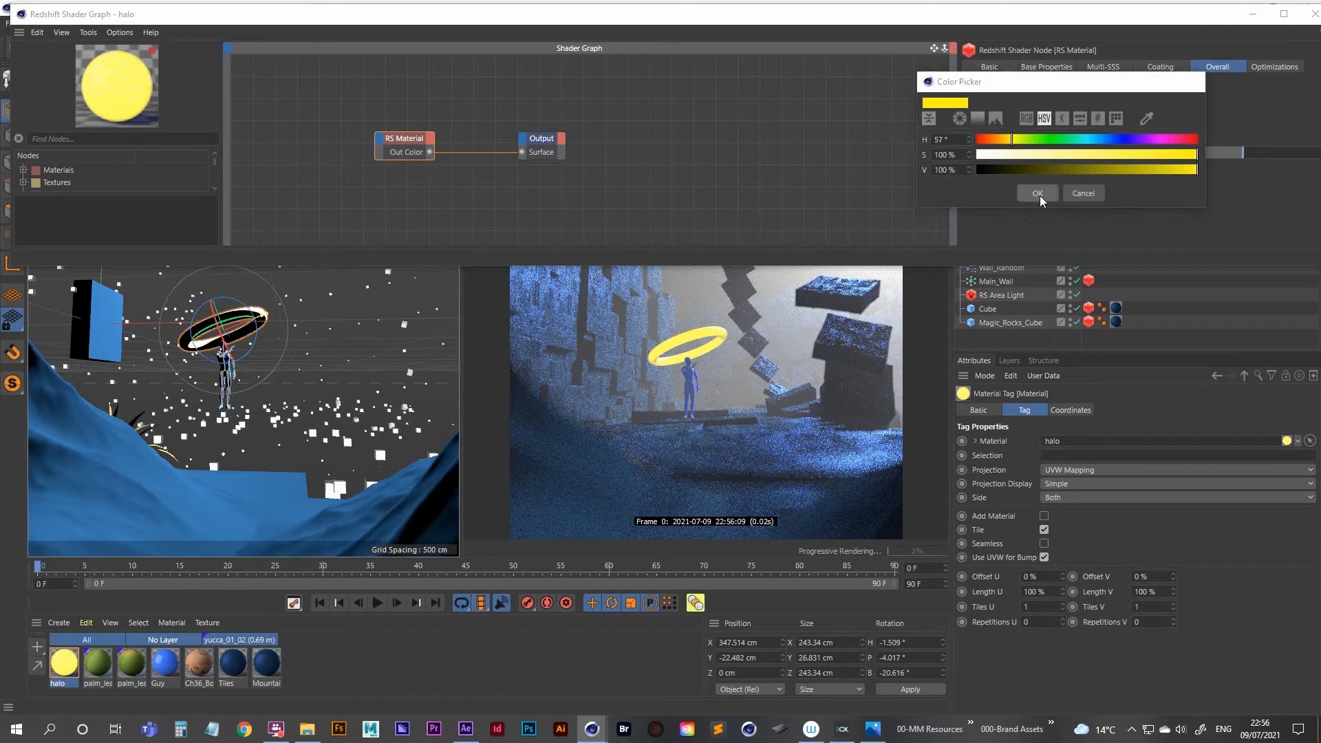
click(1037, 193)
click(1302, 15)
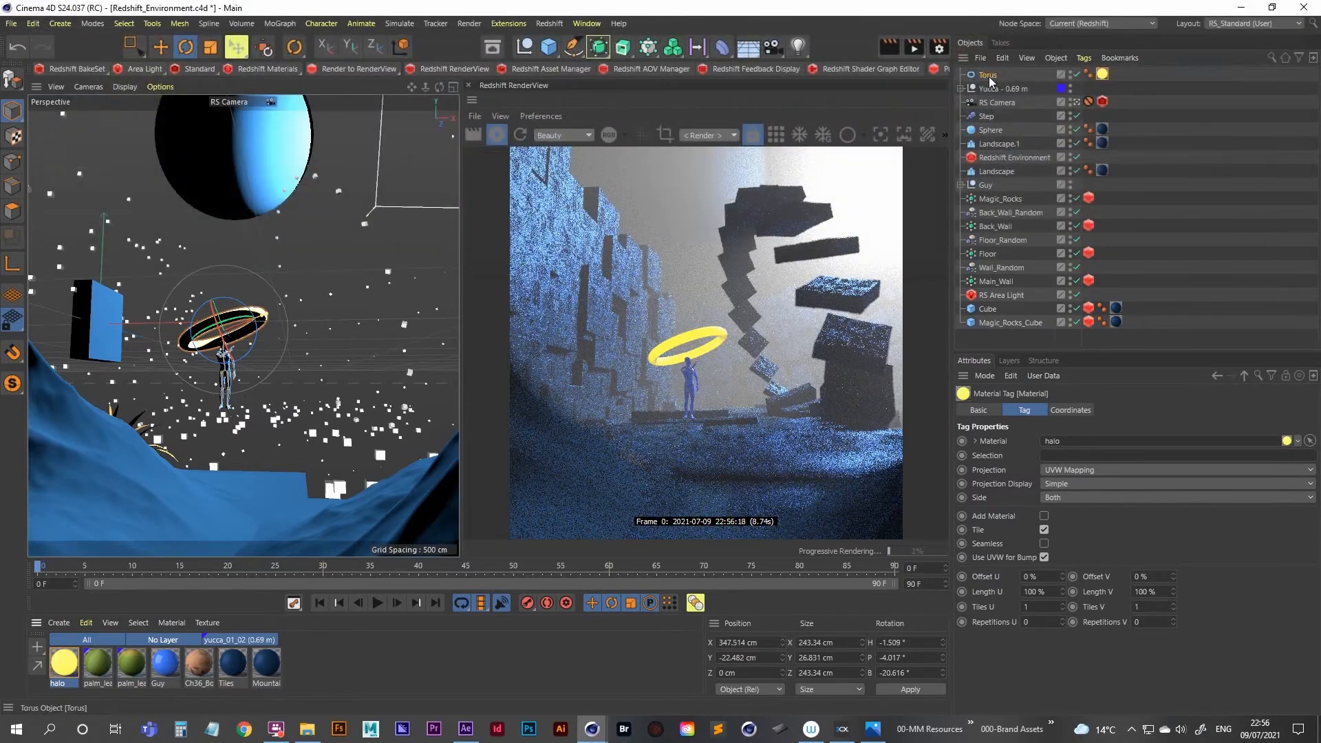
Switch to the ref-01.png sketch in Photos to check the halo's size against the figure, and close it
click(872, 735)
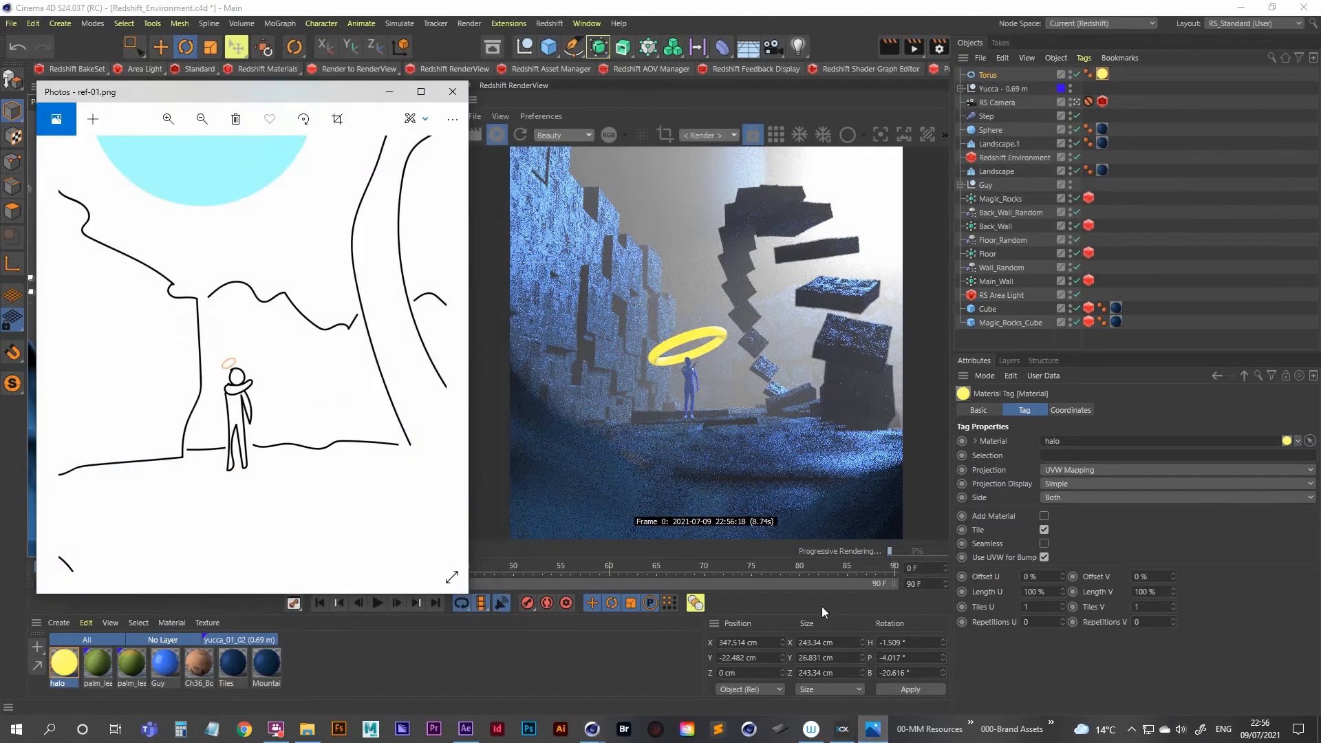
scroll(248, 383, down, 3)
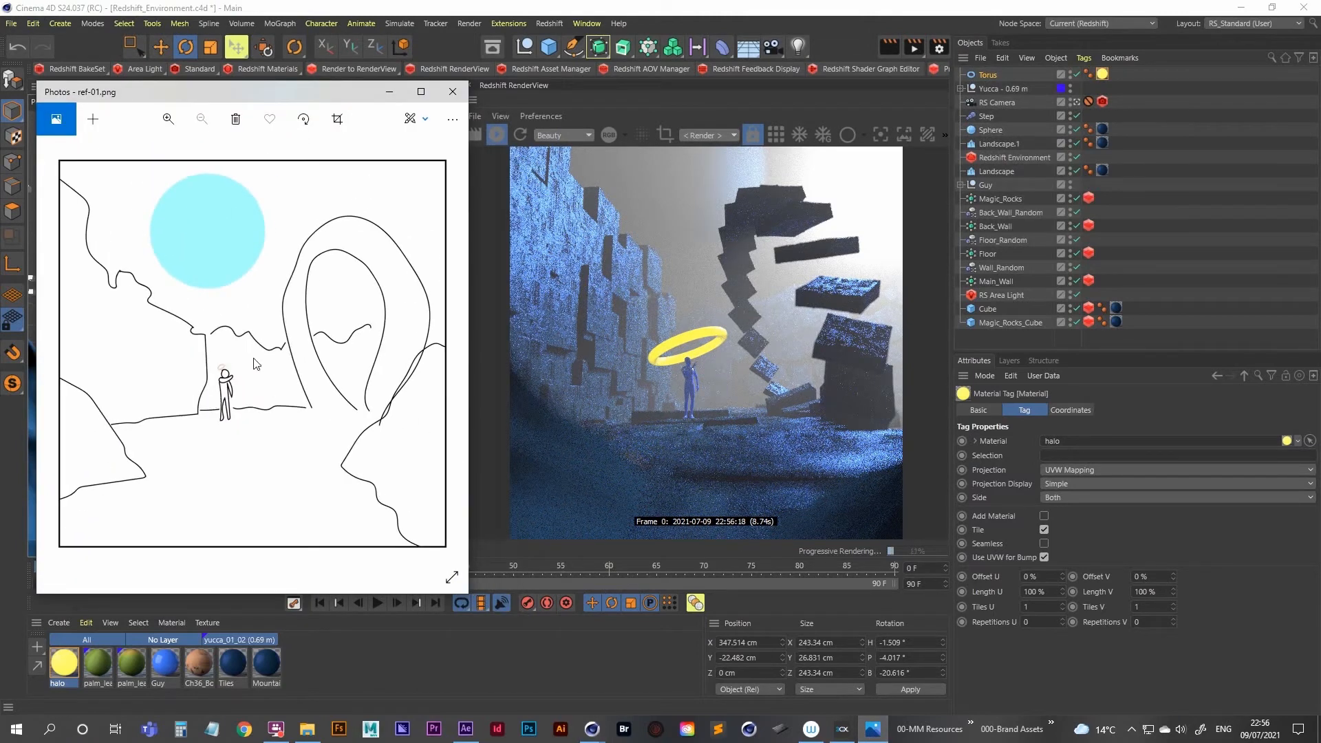
click(452, 92)
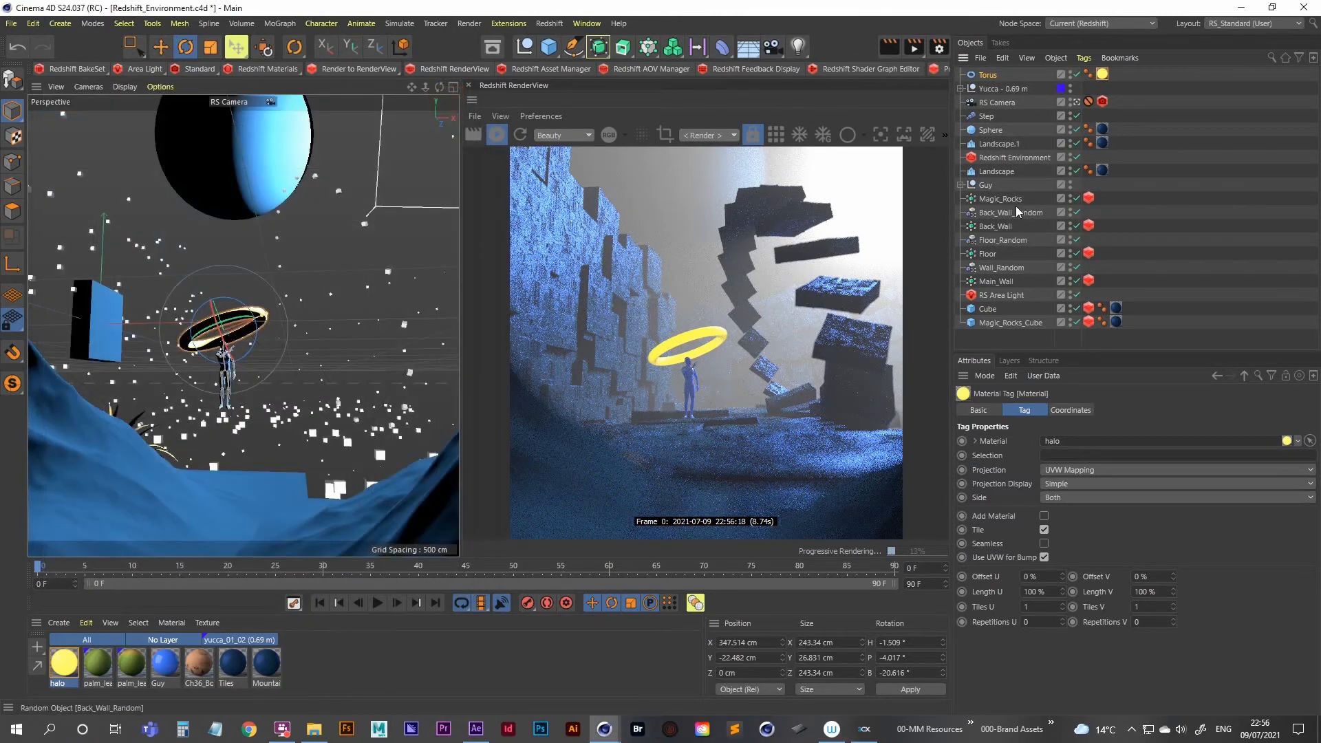
Scale the torus down to about 56 cm and move it just above the figure's head, at about X 337 cm, Y -50 cm
click(210, 46)
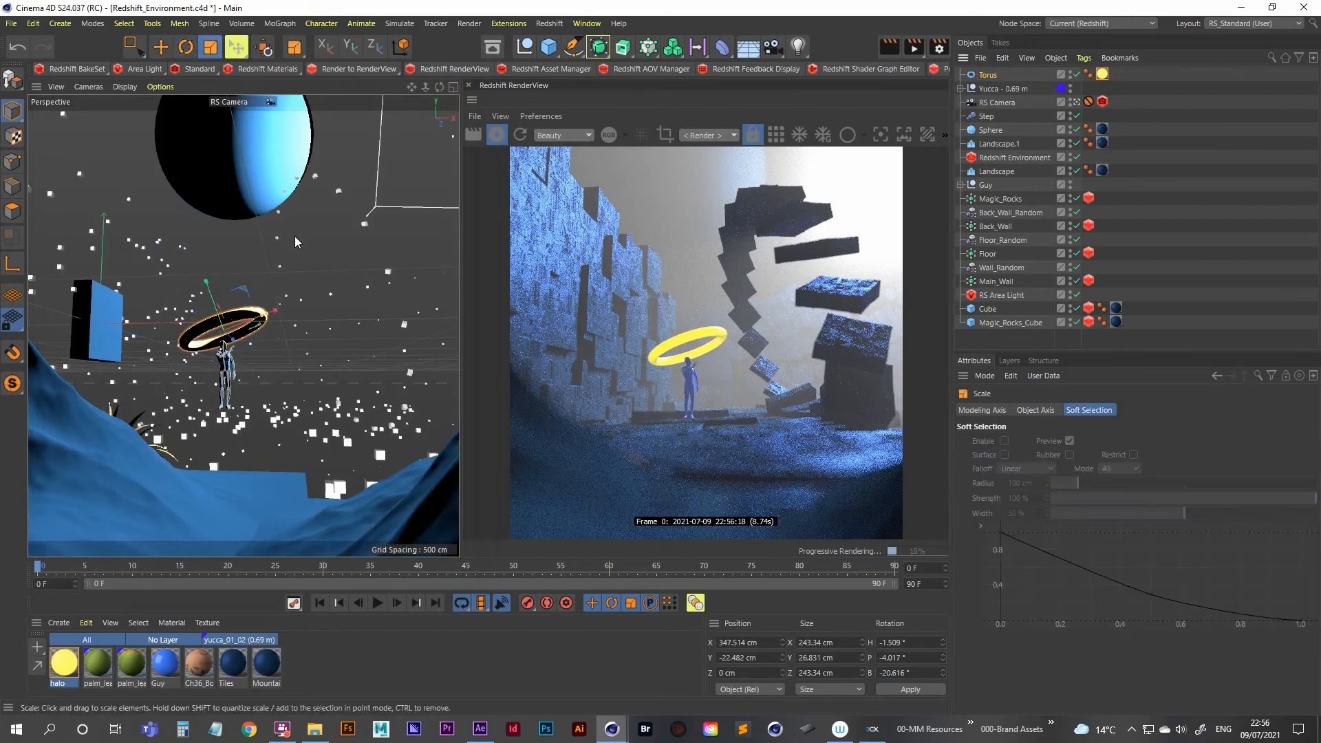
drag(302, 309, 110, 575)
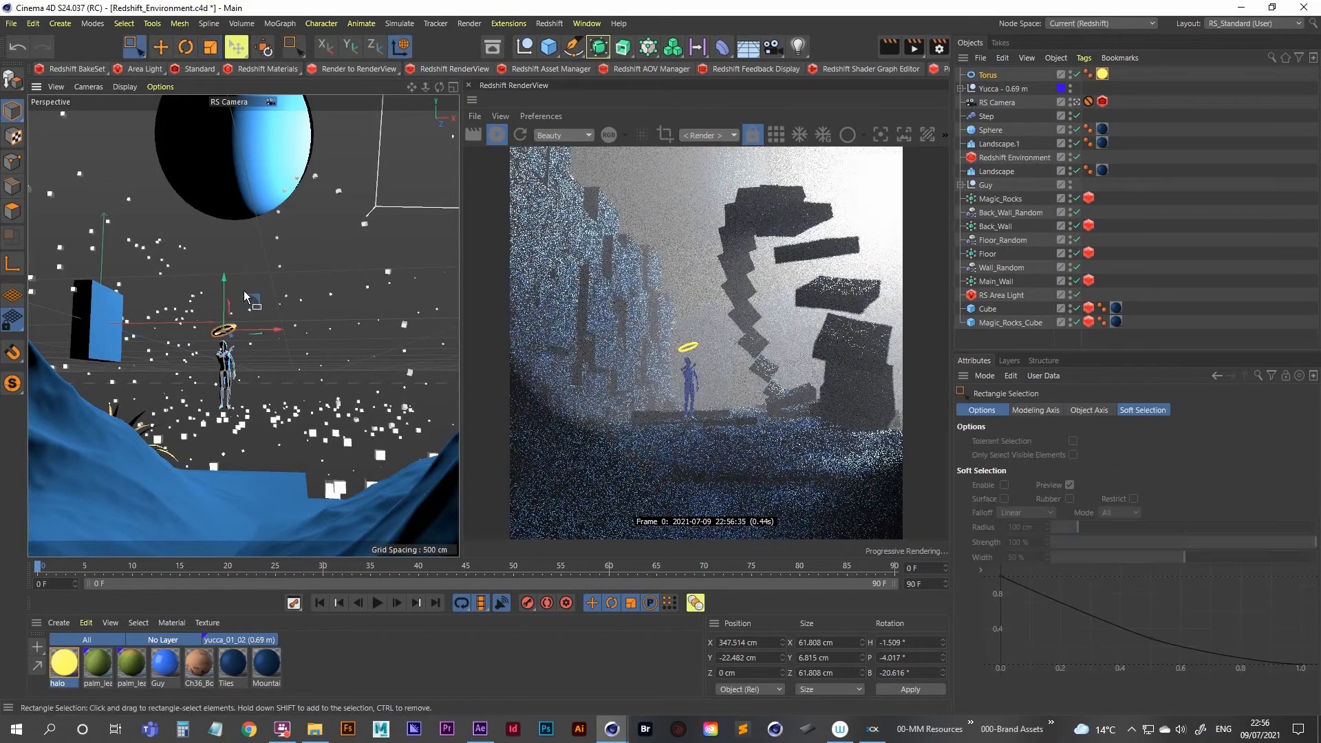
key(0)
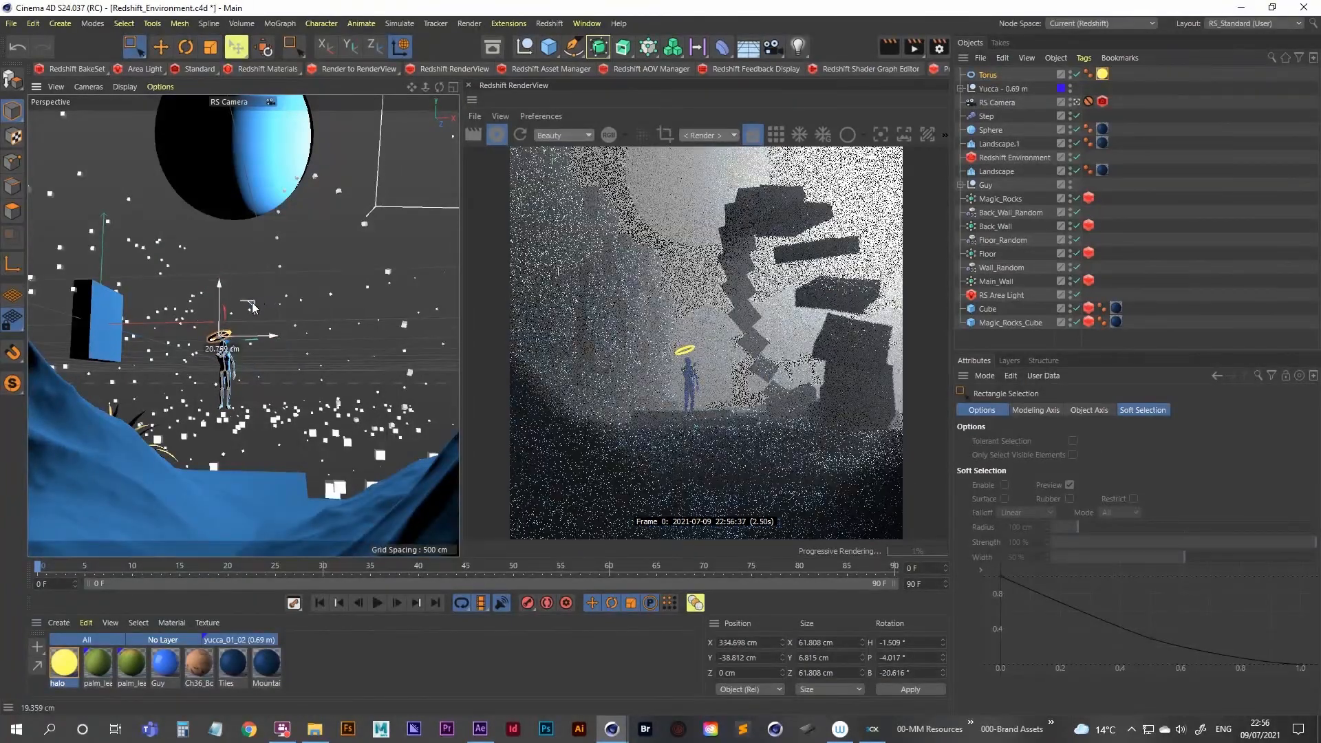
drag(253, 303, 252, 312)
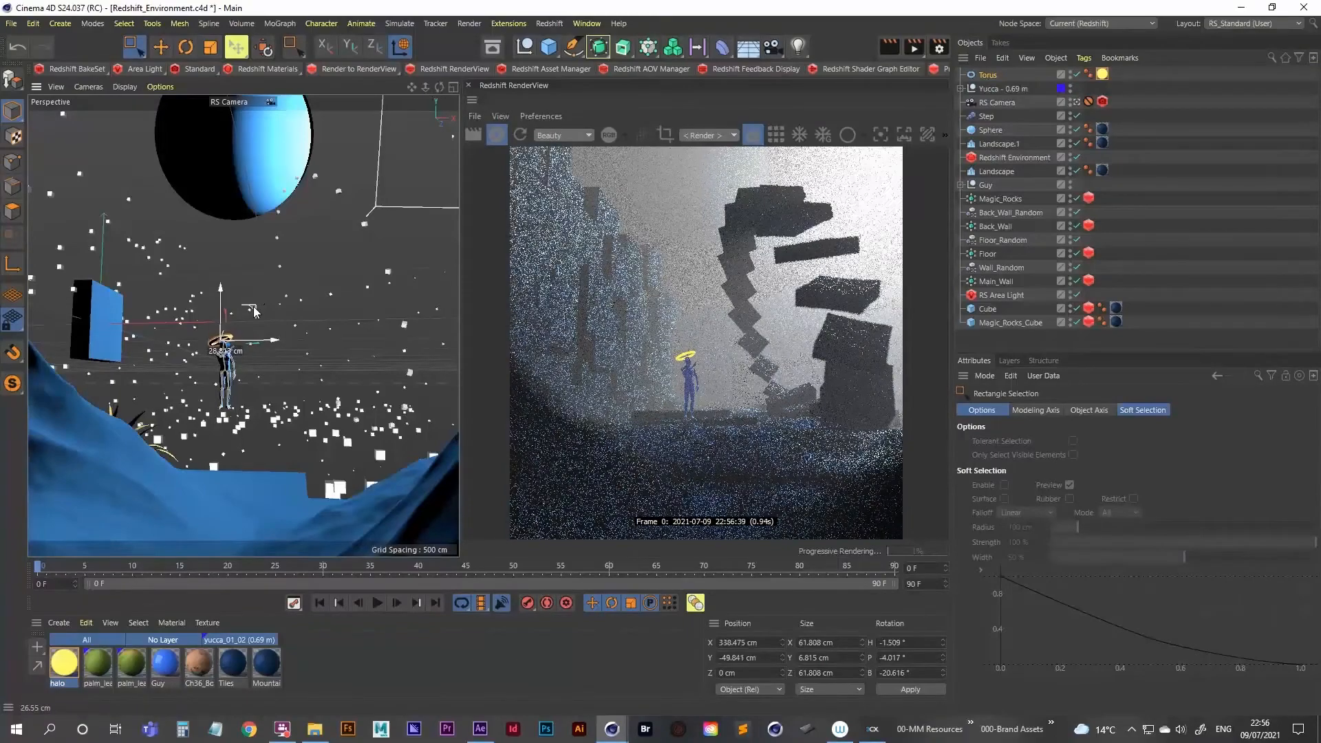
key(t)
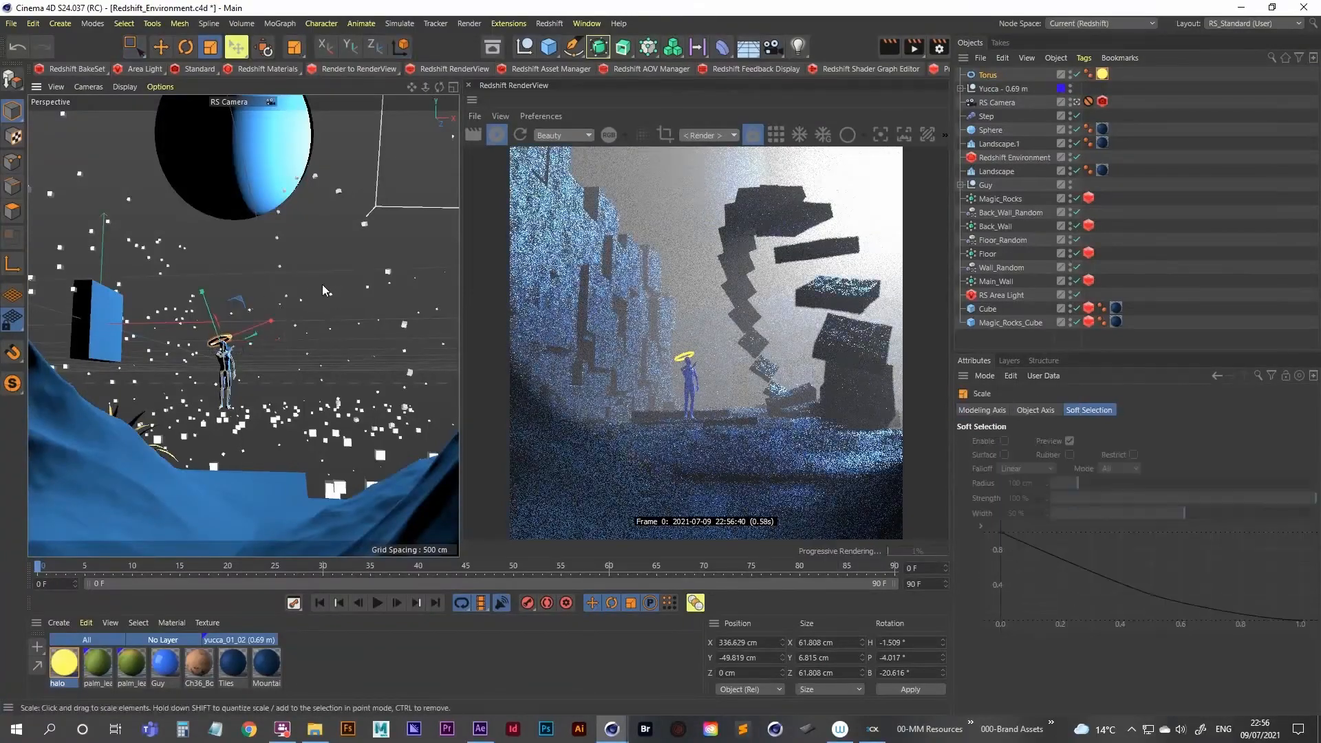
drag(333, 271, 306, 311)
Frame the figure's head closely in the free viewport camera and lock the Redshift RenderView to RS Camera
click(1077, 102)
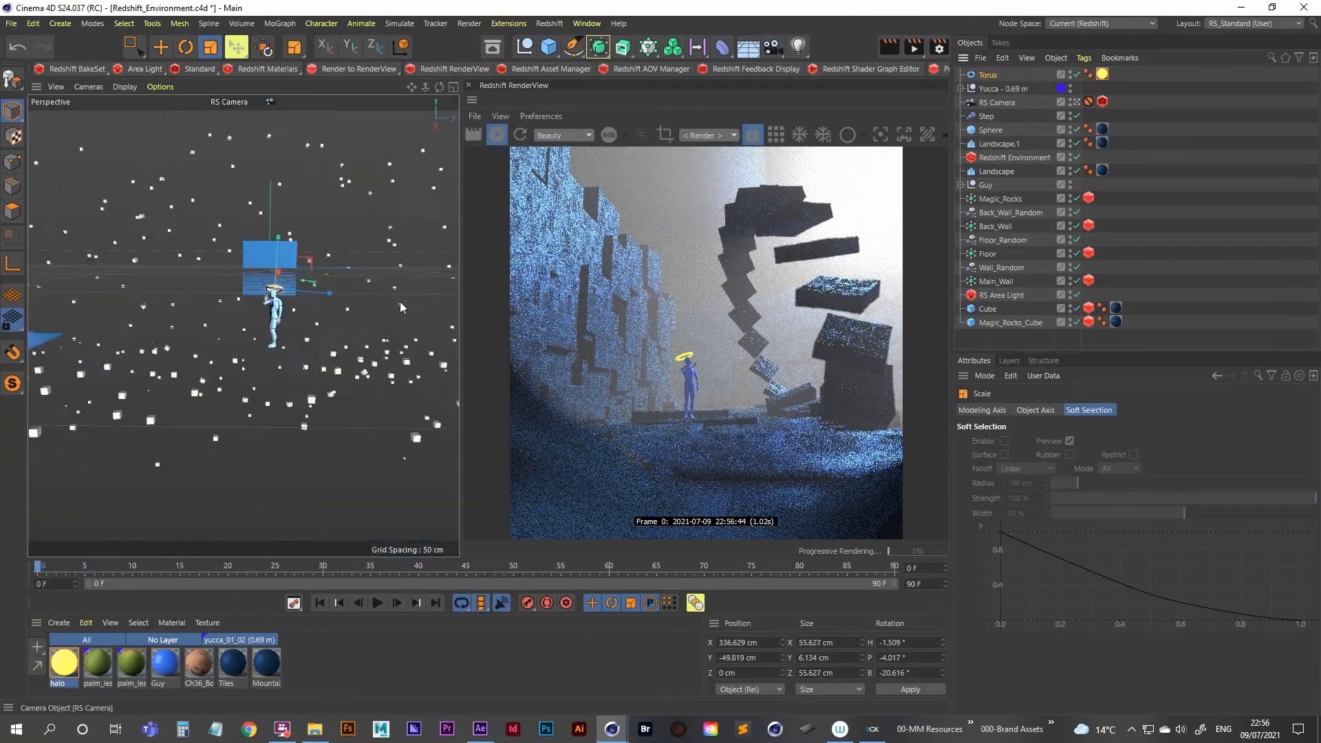
scroll(275, 295, up, 10)
scroll(333, 306, down, 3)
alt+drag(332, 307, 192, 300)
key(0)
click(1077, 102)
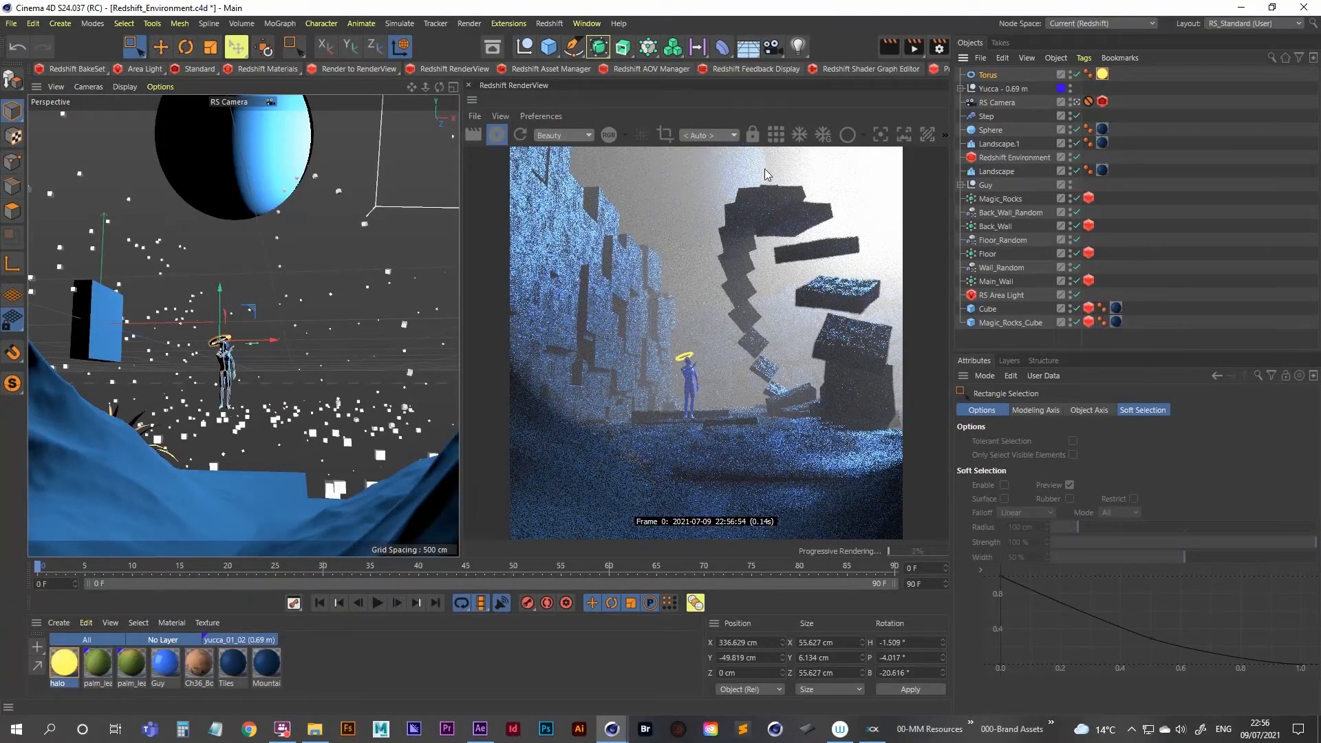
In a close free view, tilt the torus to about H -5.4°, P -14.1°, B -21.2° and shift it to about X 340 cm, Y -47.5 cm
click(1076, 102)
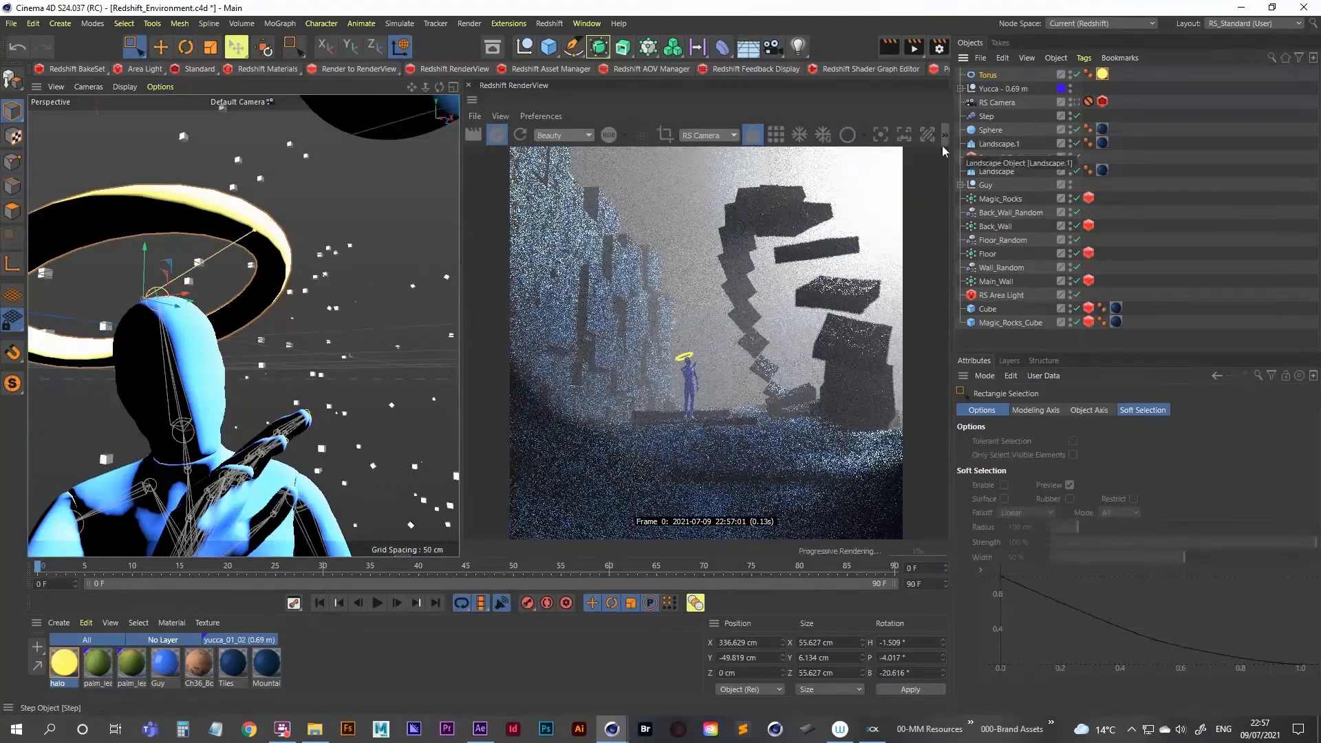
alt+drag(245, 382, 249, 313)
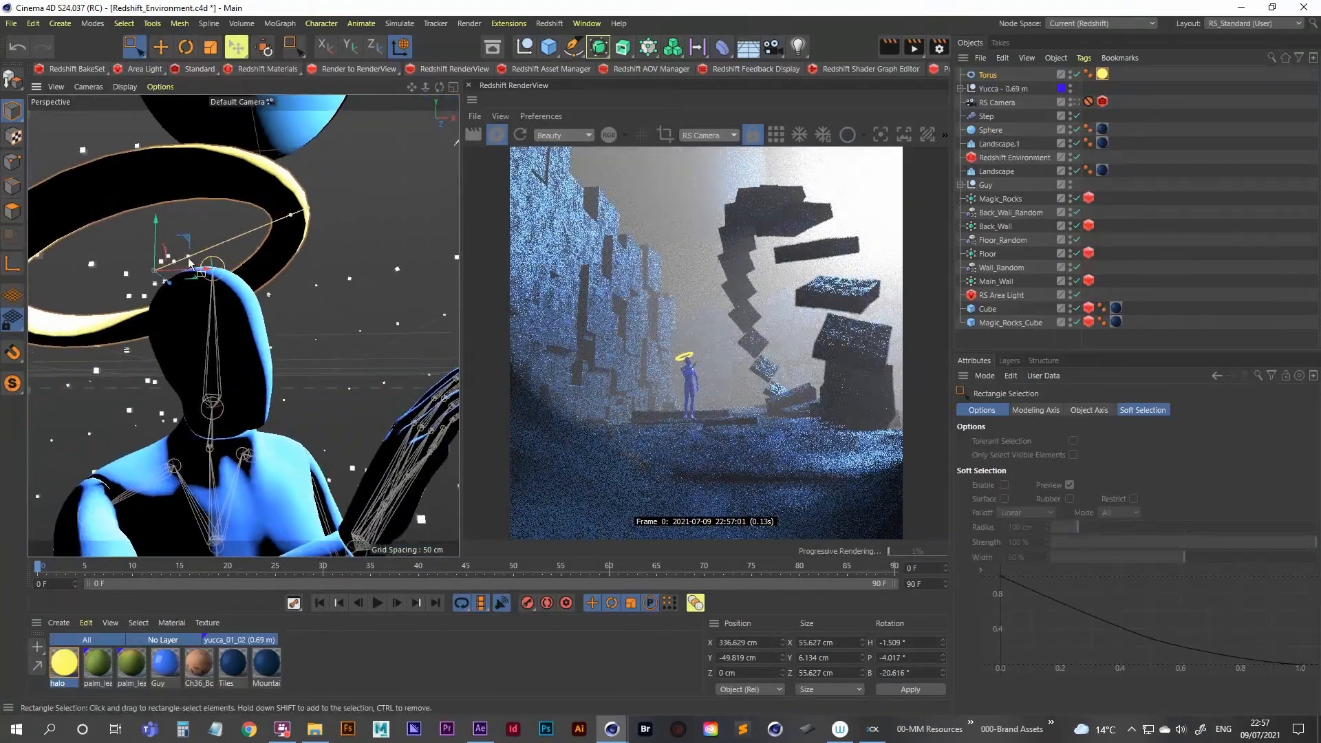
alt+drag(190, 262, 147, 218)
key(r)
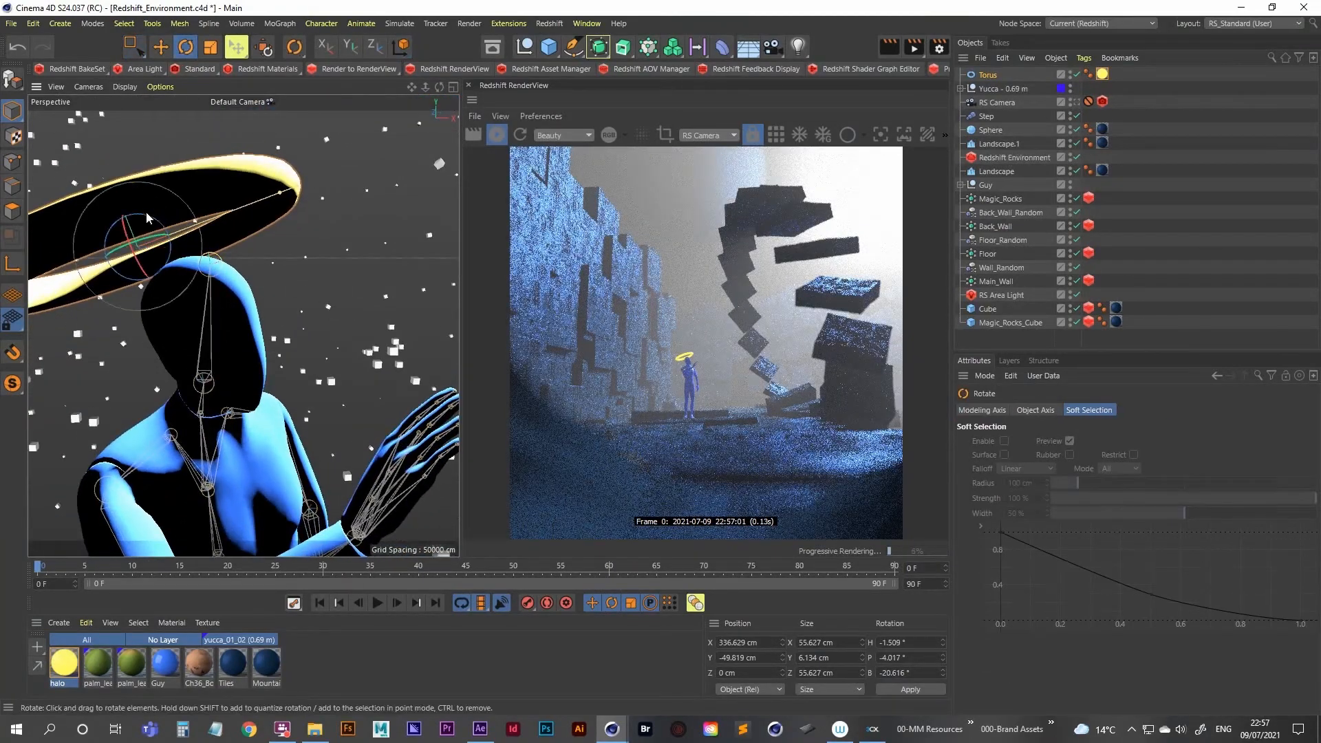
drag(141, 267, 192, 205)
key(space)
Scale the torus down to about 41 cm and return the viewport to the RS Camera
key(t)
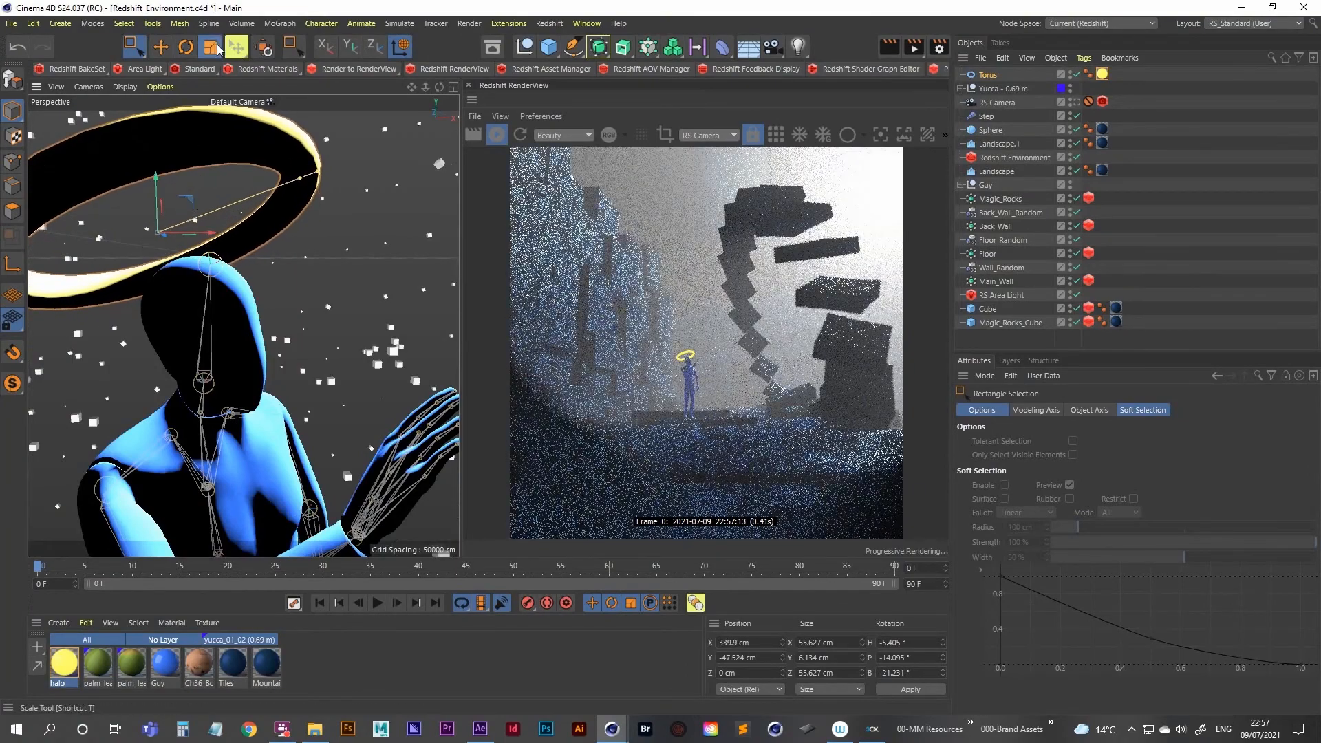
drag(419, 186, 320, 276)
key(space)
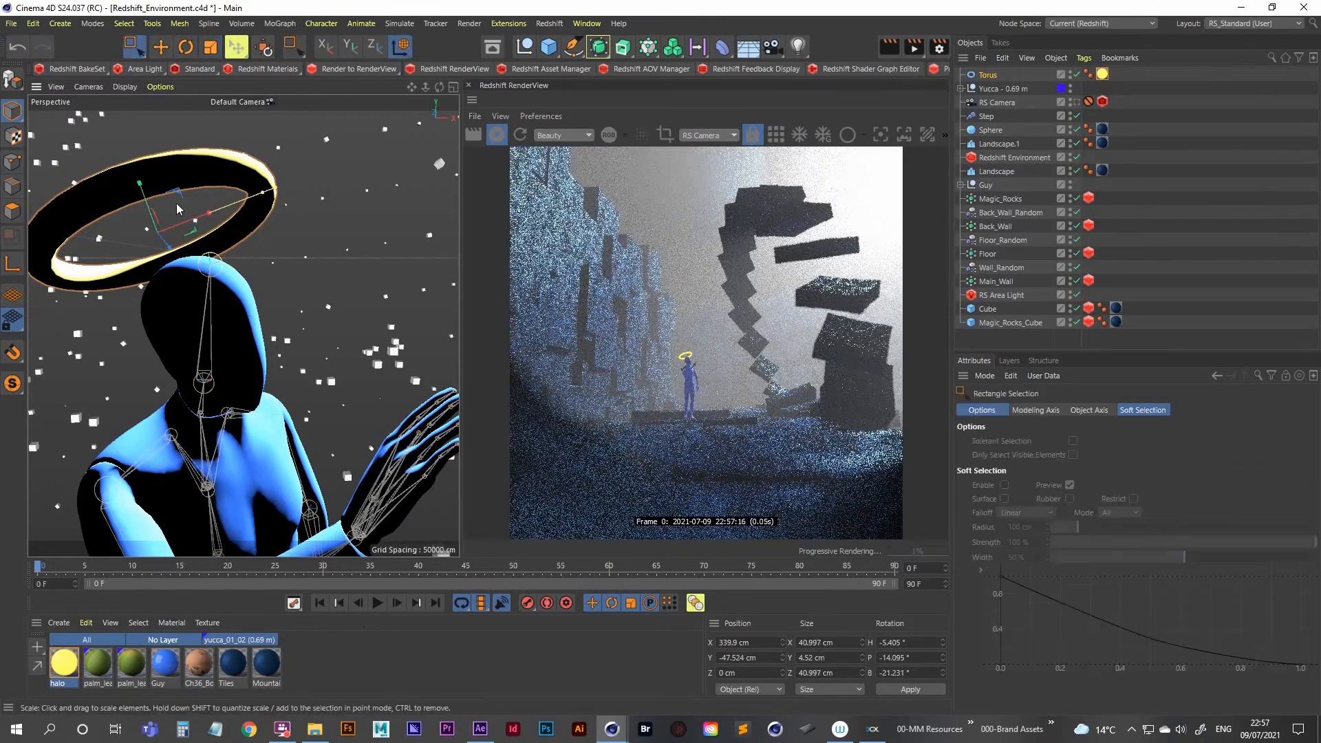
drag(158, 176, 158, 193)
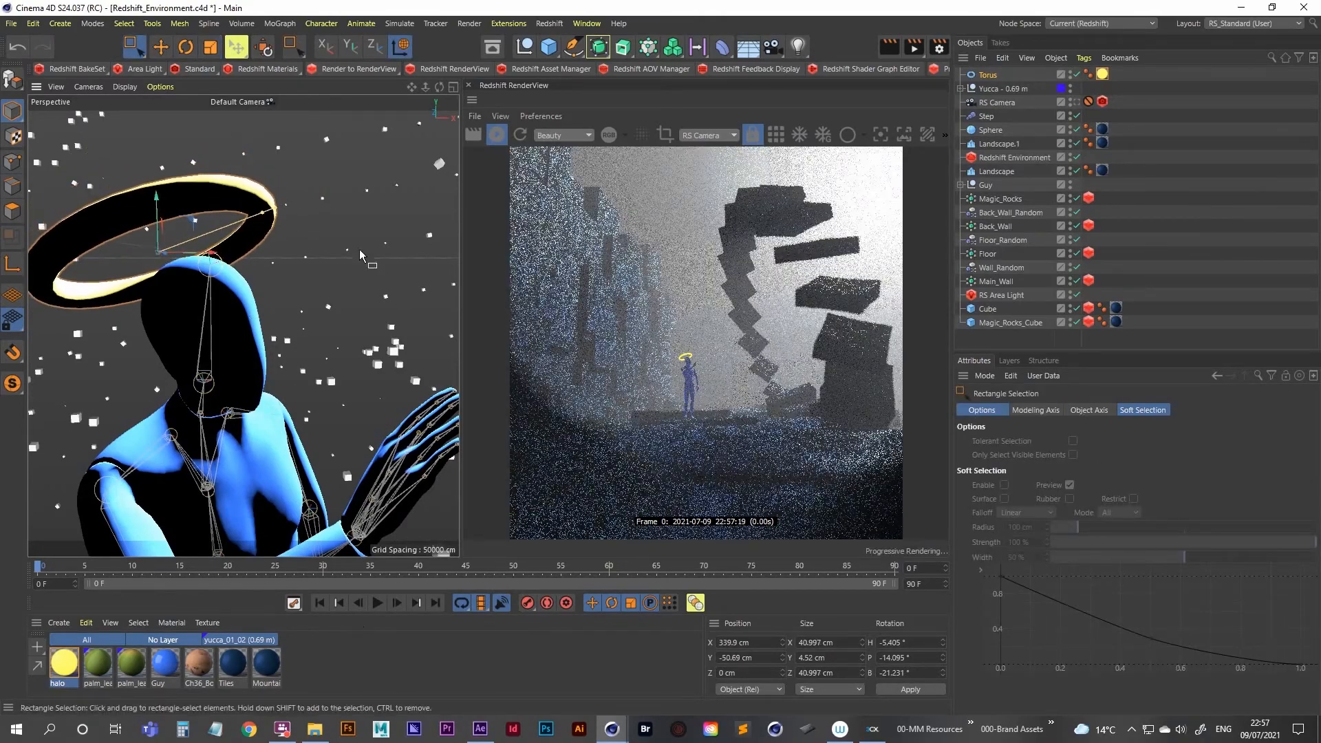
key(ctrl+z)
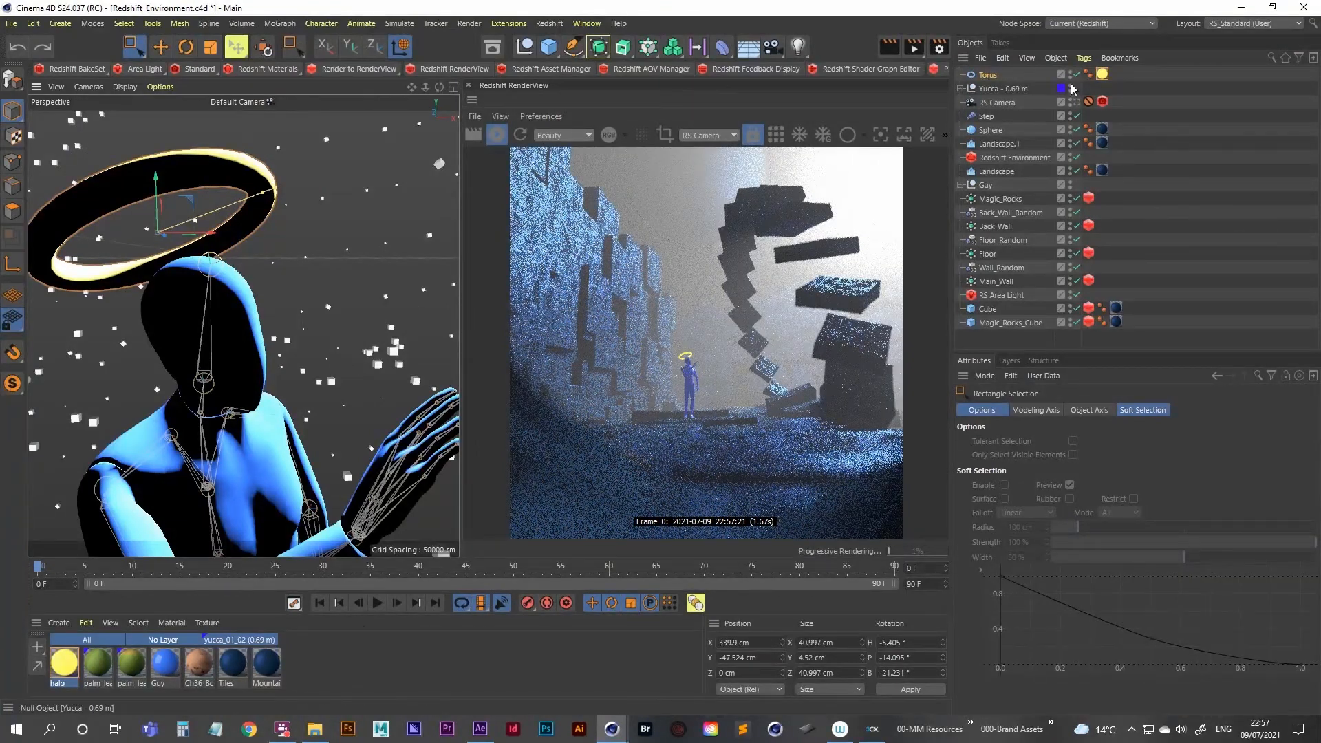
click(1076, 101)
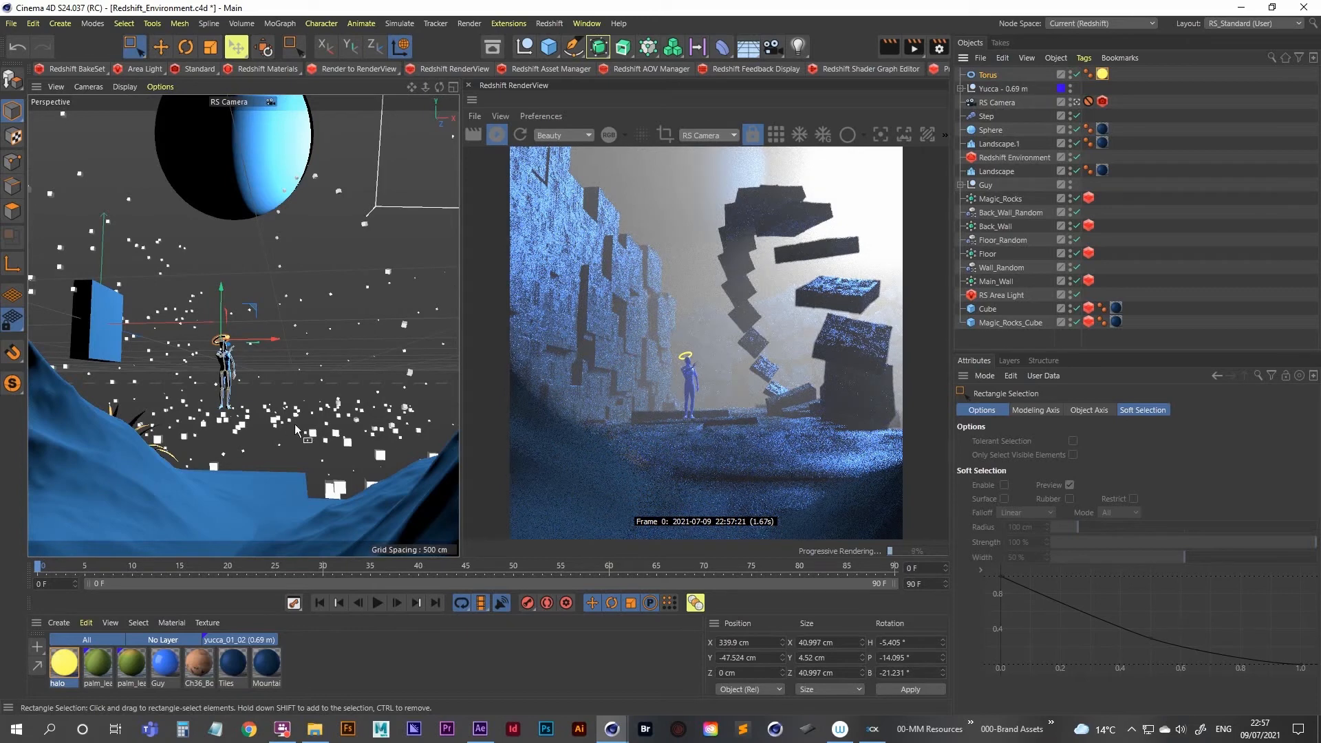
Review the earlier render.png in the Picture Viewer and close the viewer
mouse_move(635, 712)
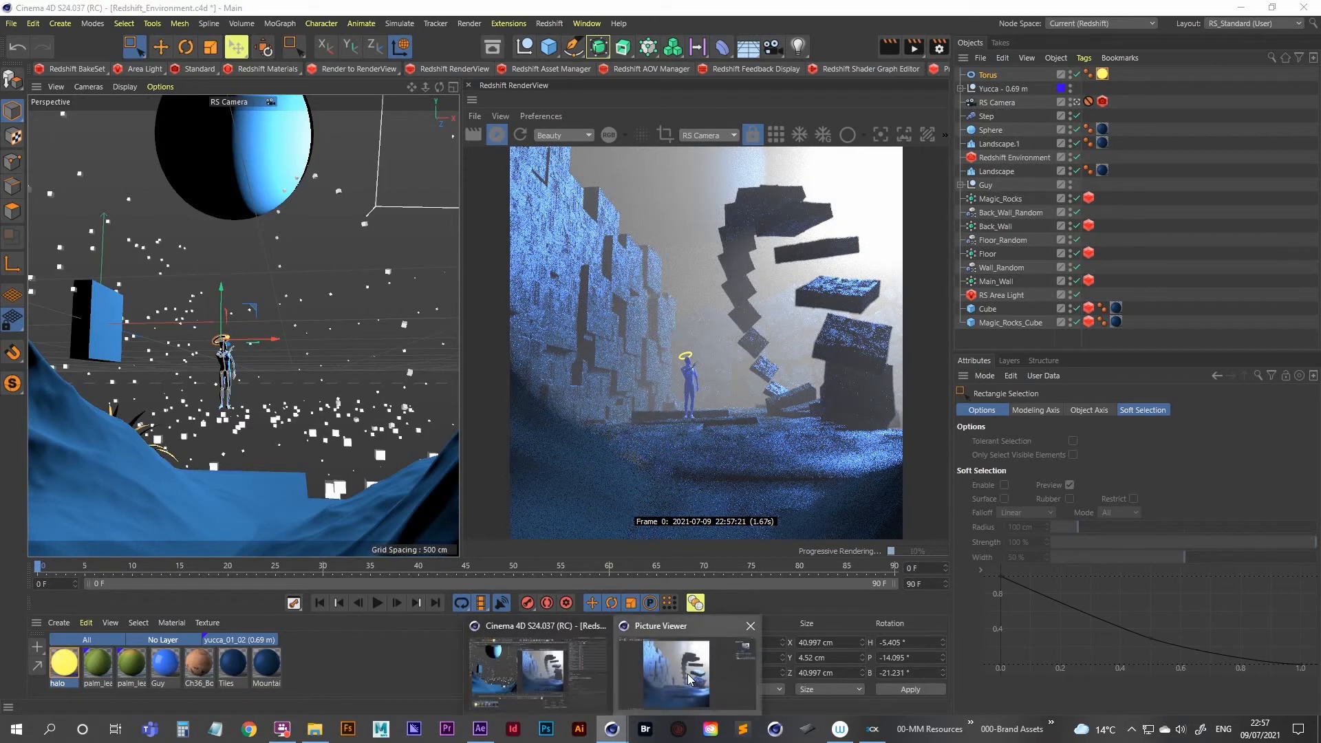
click(671, 678)
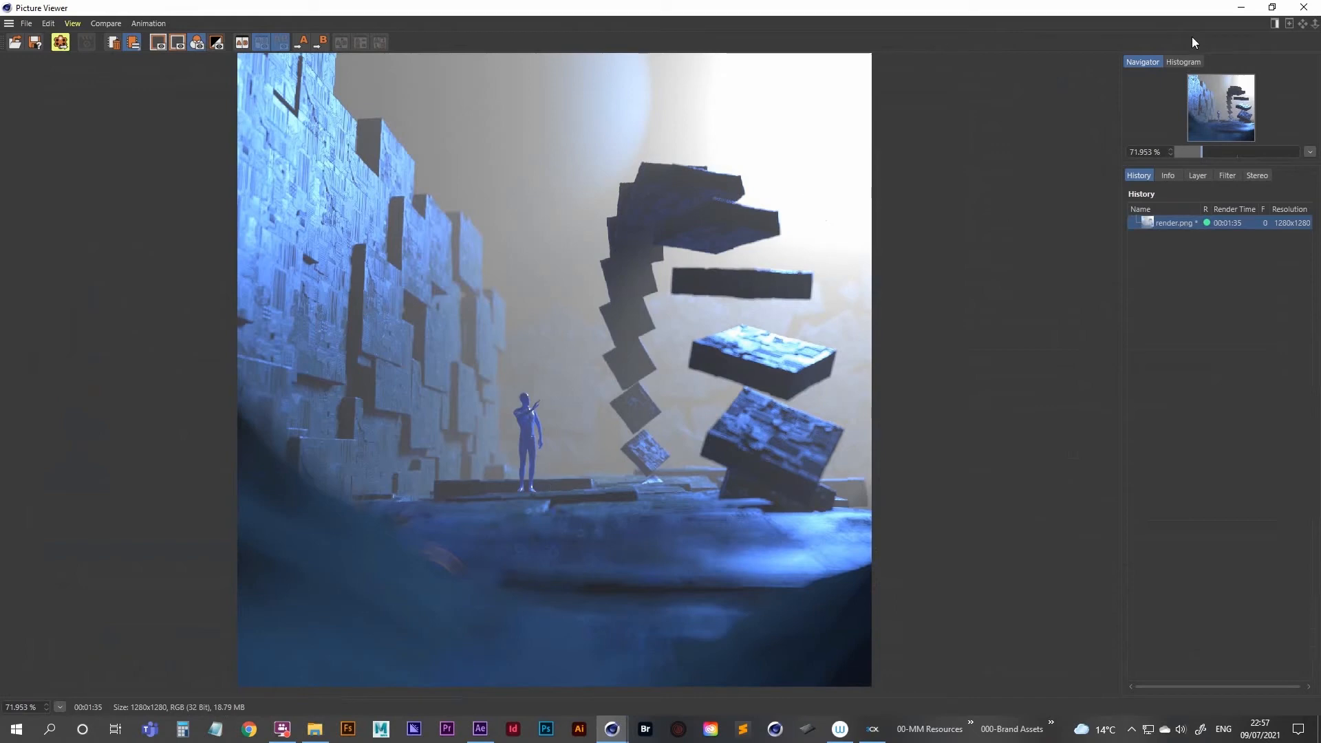
click(1303, 7)
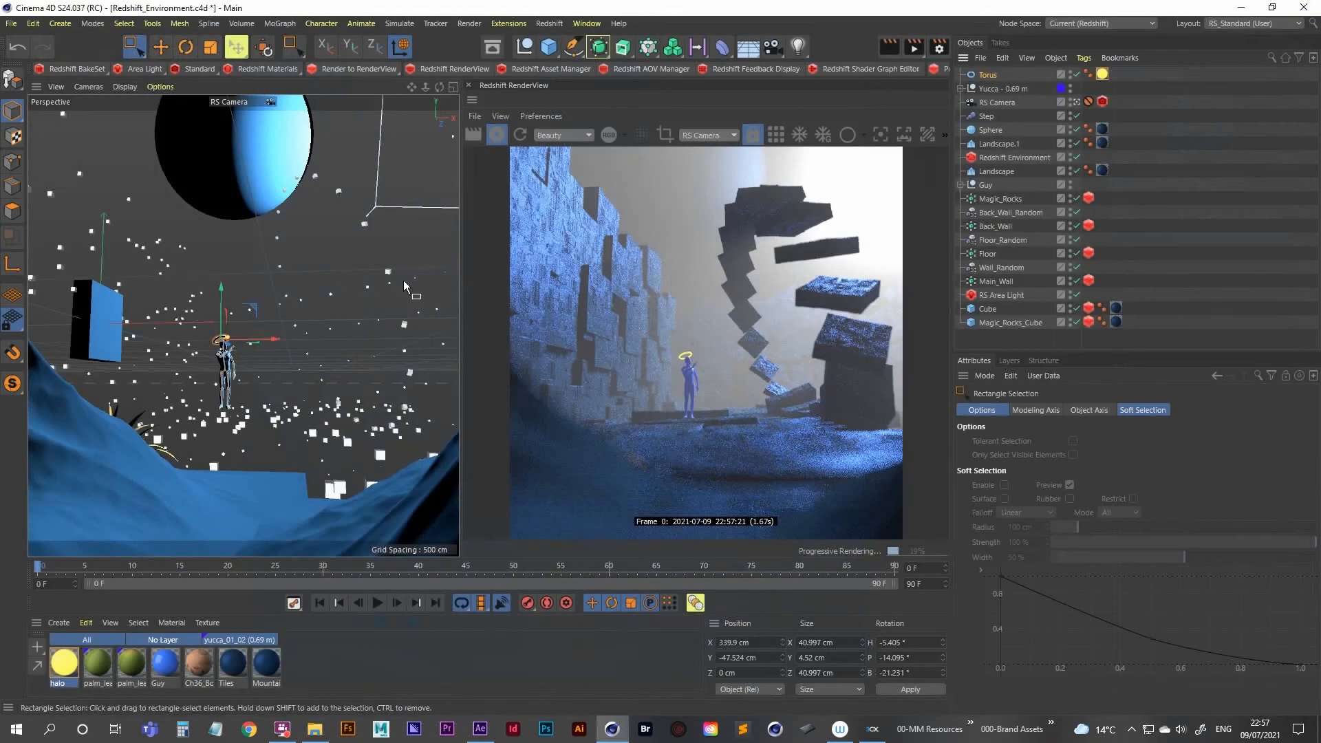
Enable denoising and set bucket quality to High in the Redshift render settings, and stop the live RenderView preview
click(940, 48)
drag(769, 55, 574, 82)
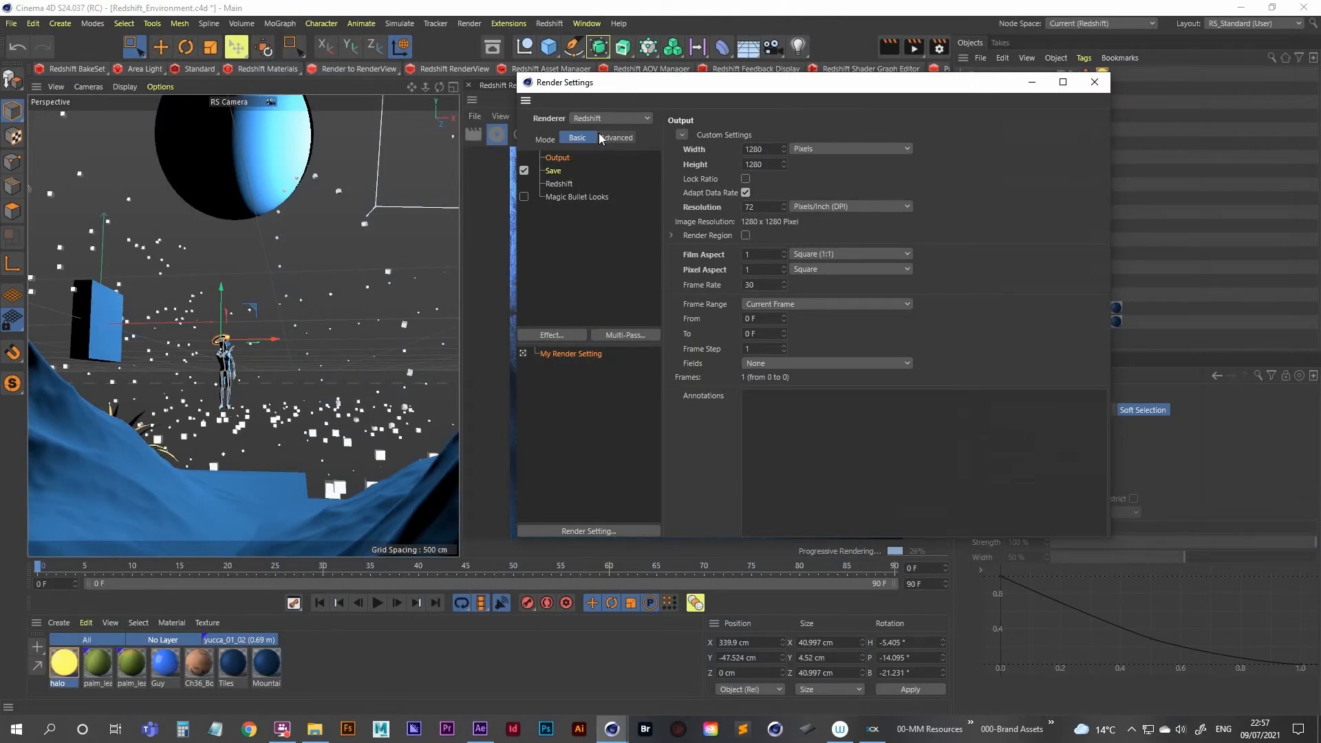
click(559, 184)
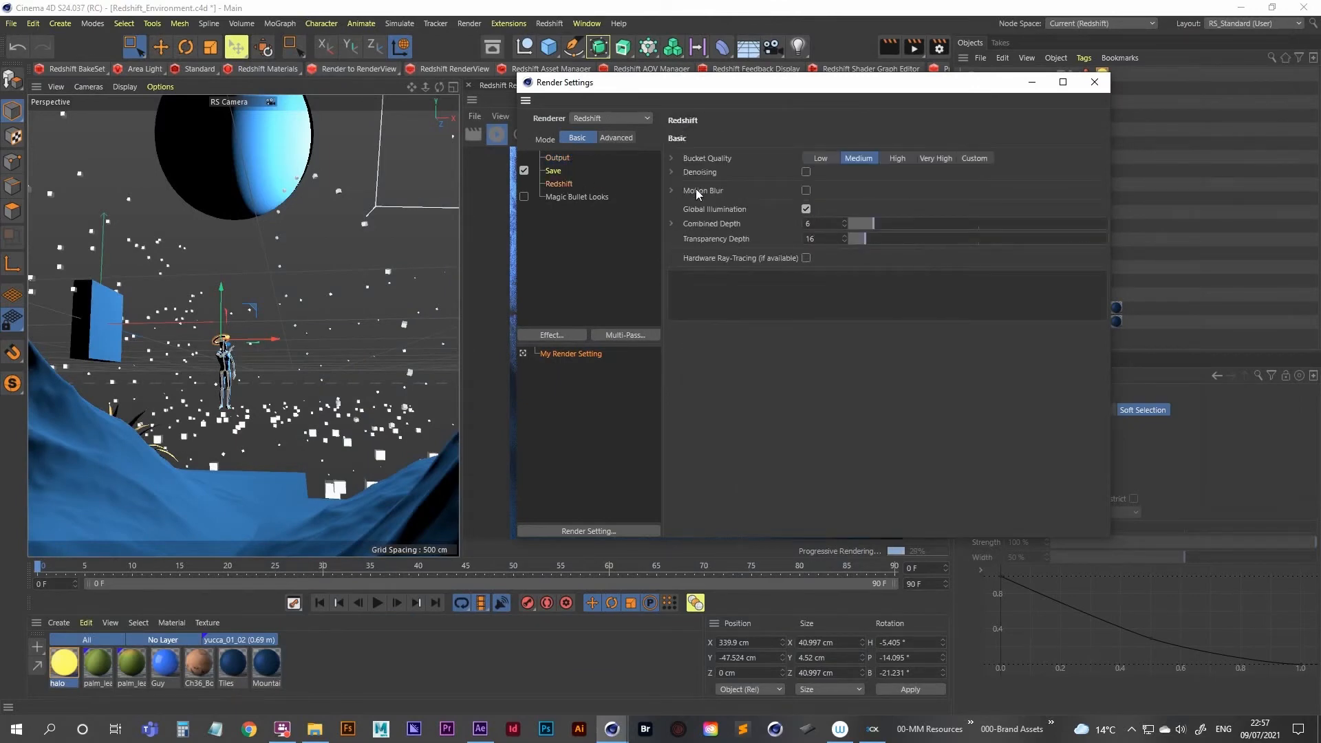
click(806, 171)
click(897, 159)
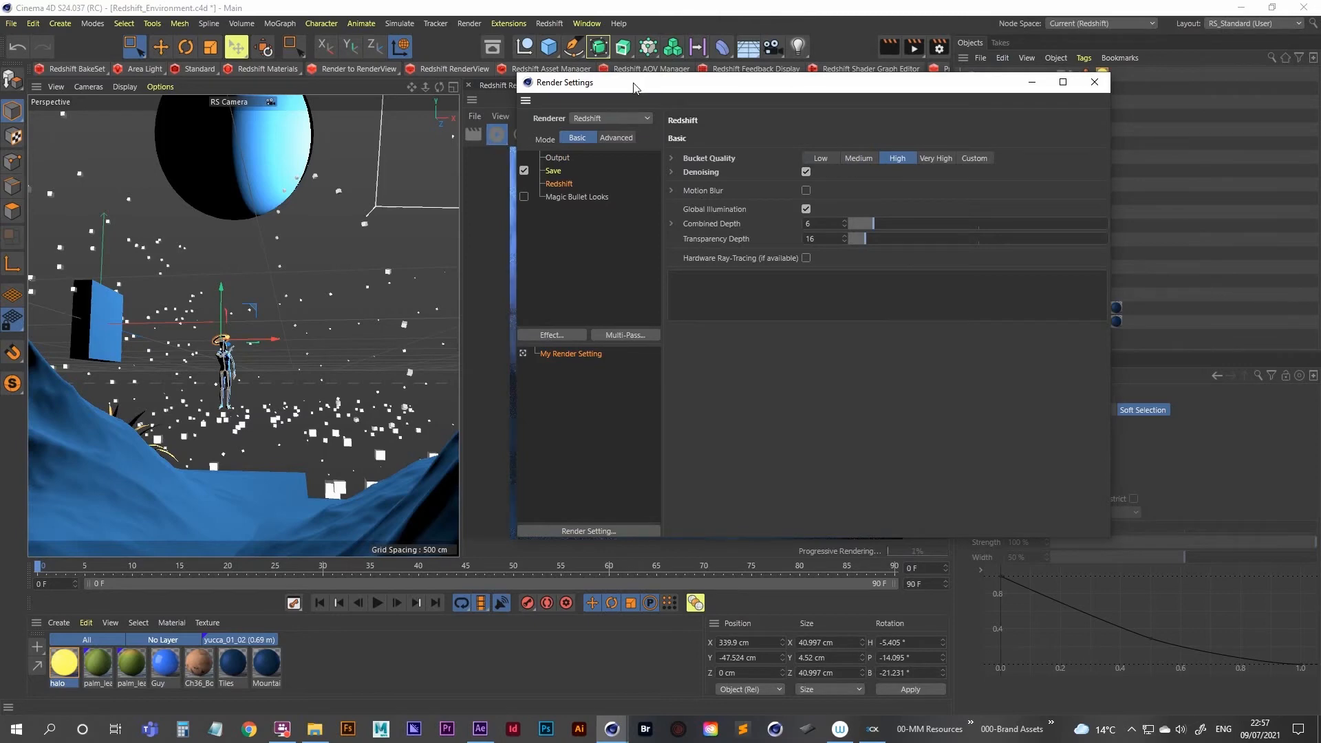
drag(635, 85, 769, 80)
click(497, 134)
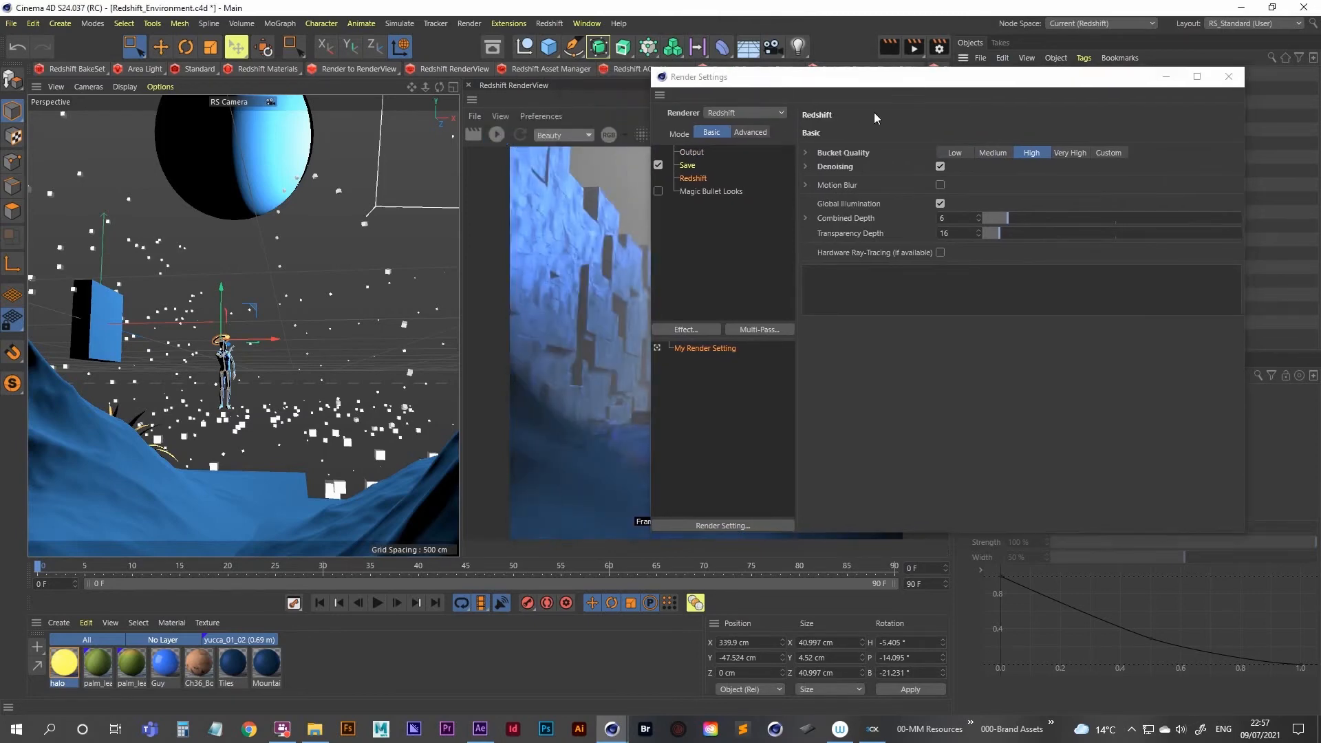
Set the Global Illumination bounces to 15 in the advanced Redshift render settings
drag(934, 84, 697, 115)
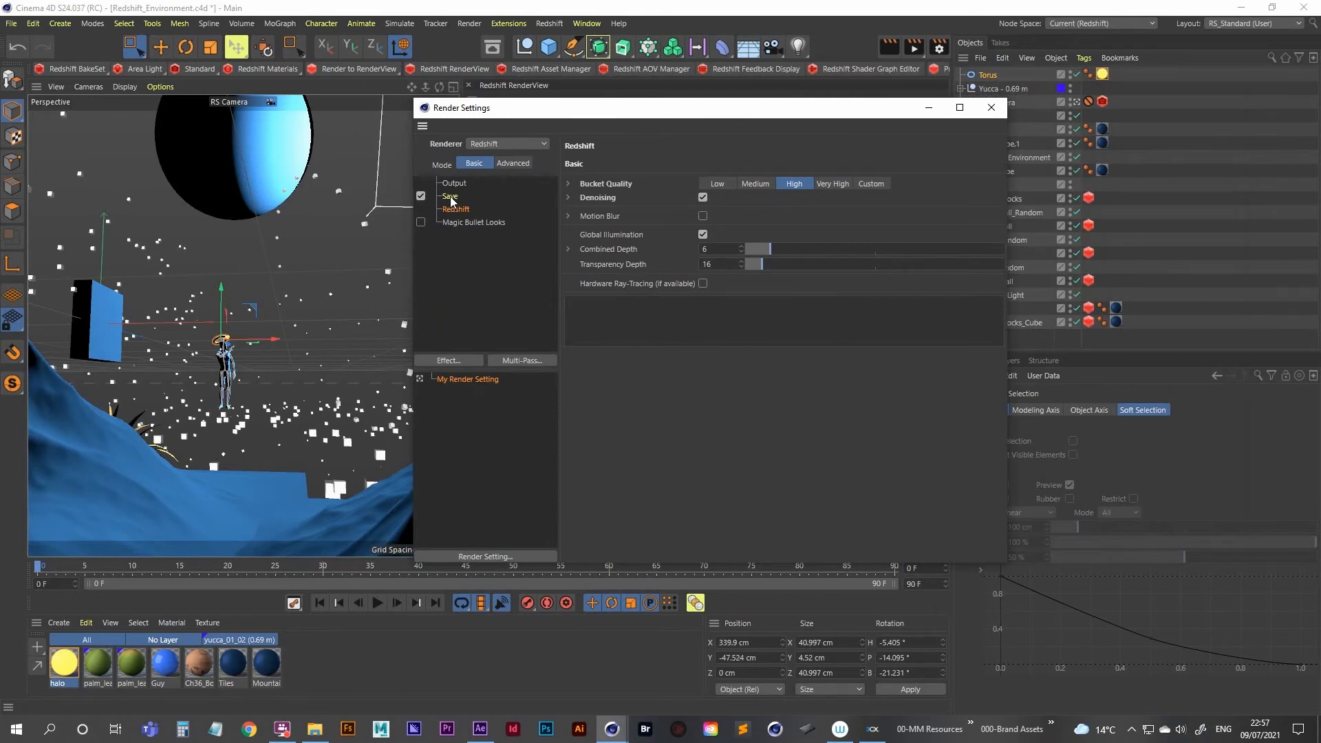
click(513, 163)
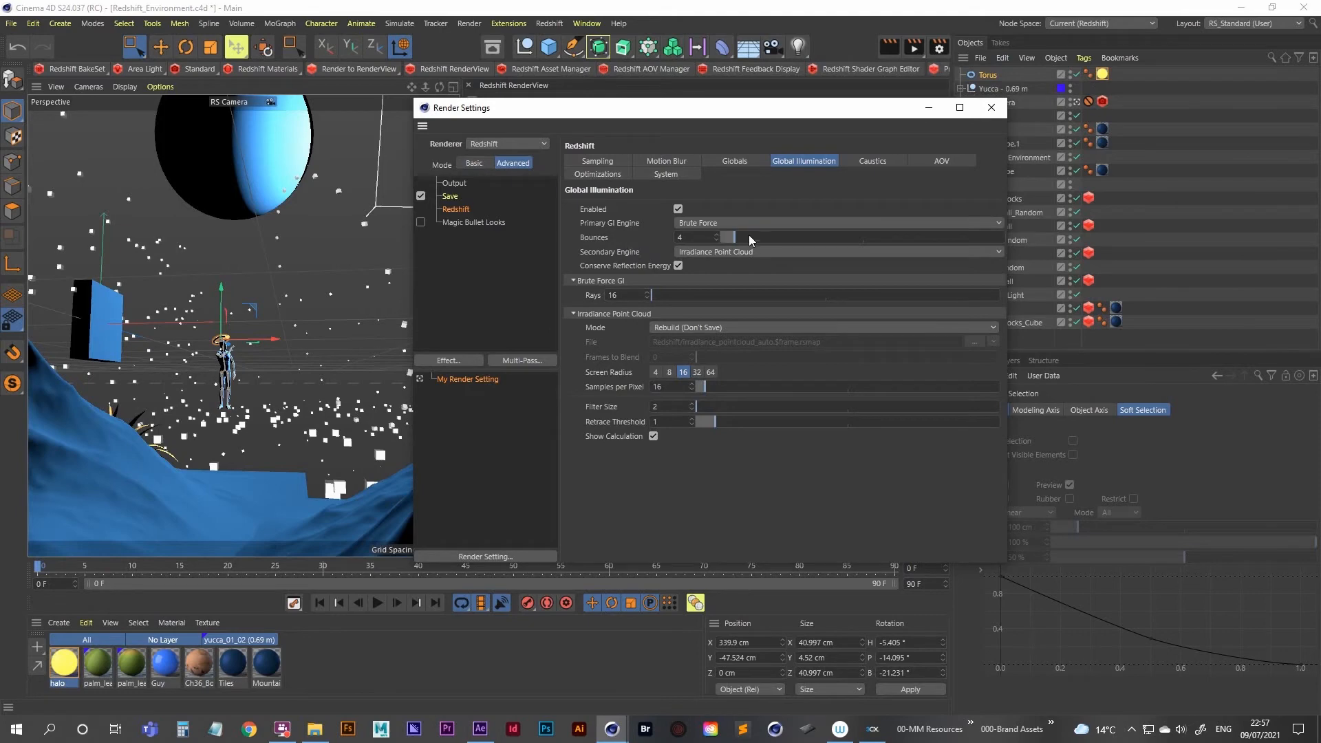
click(765, 237)
text(15)
key(Return)
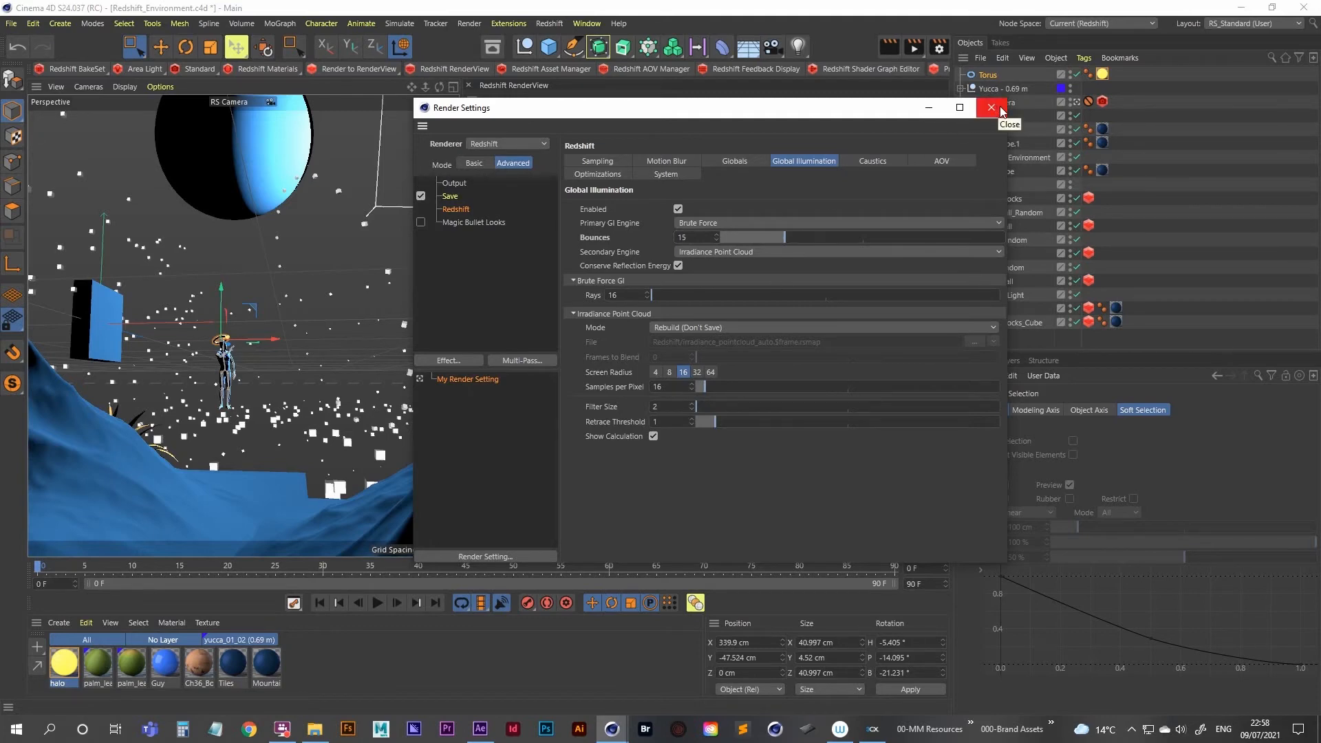
Check the output size in the render settings and render the current frame to the Picture Viewer, overwriting render.png
click(455, 184)
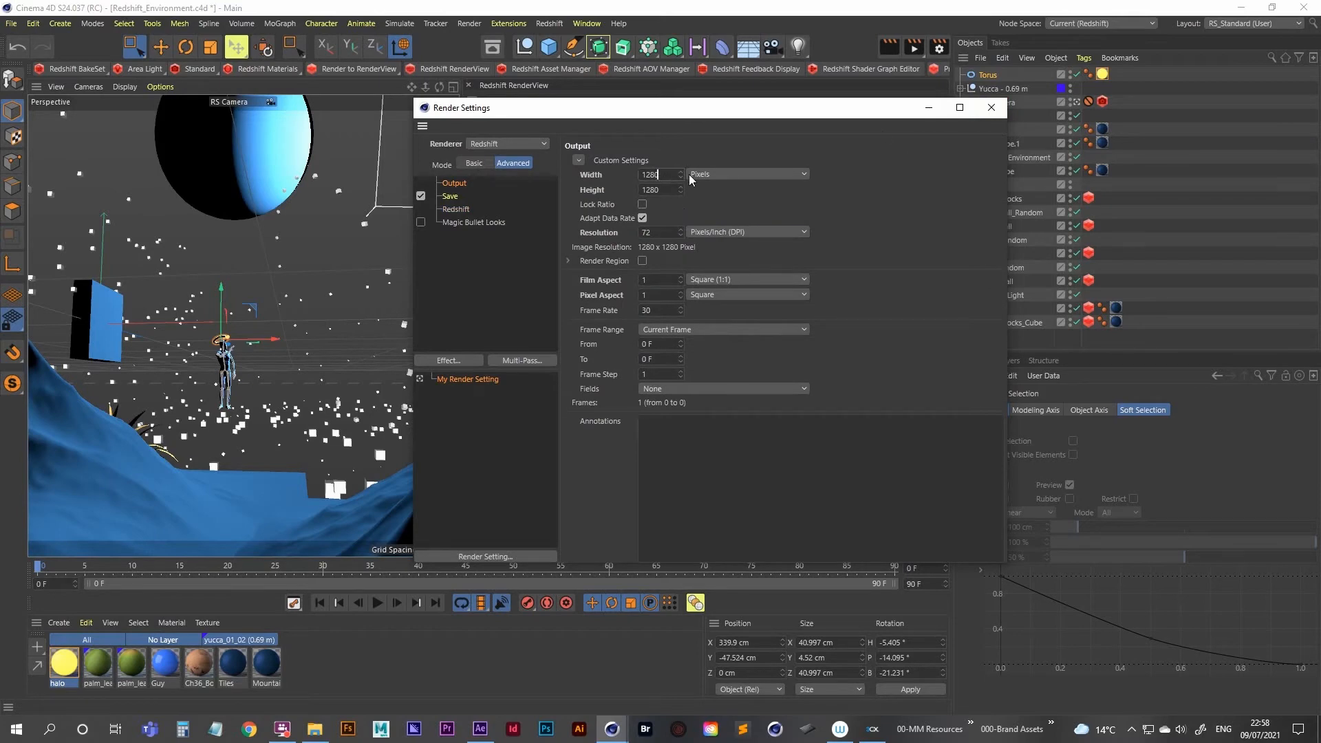
click(990, 107)
click(915, 46)
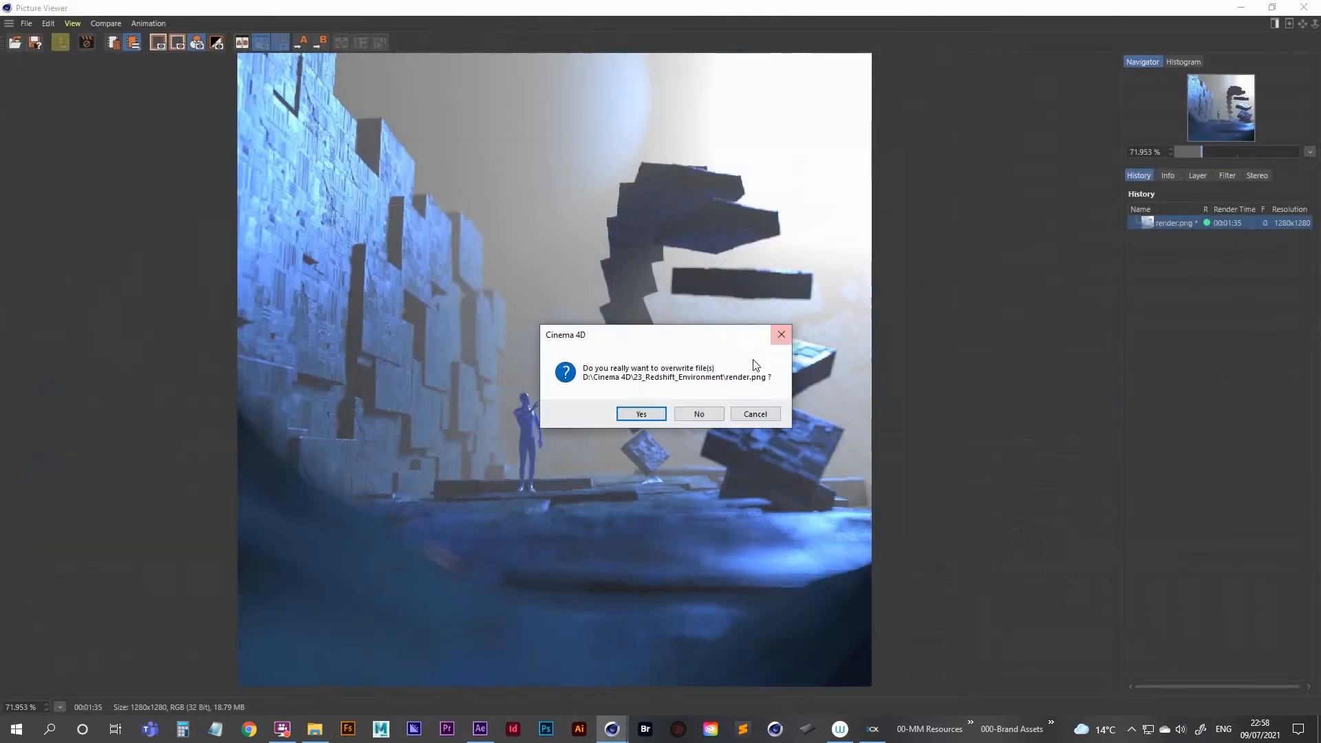
click(640, 414)
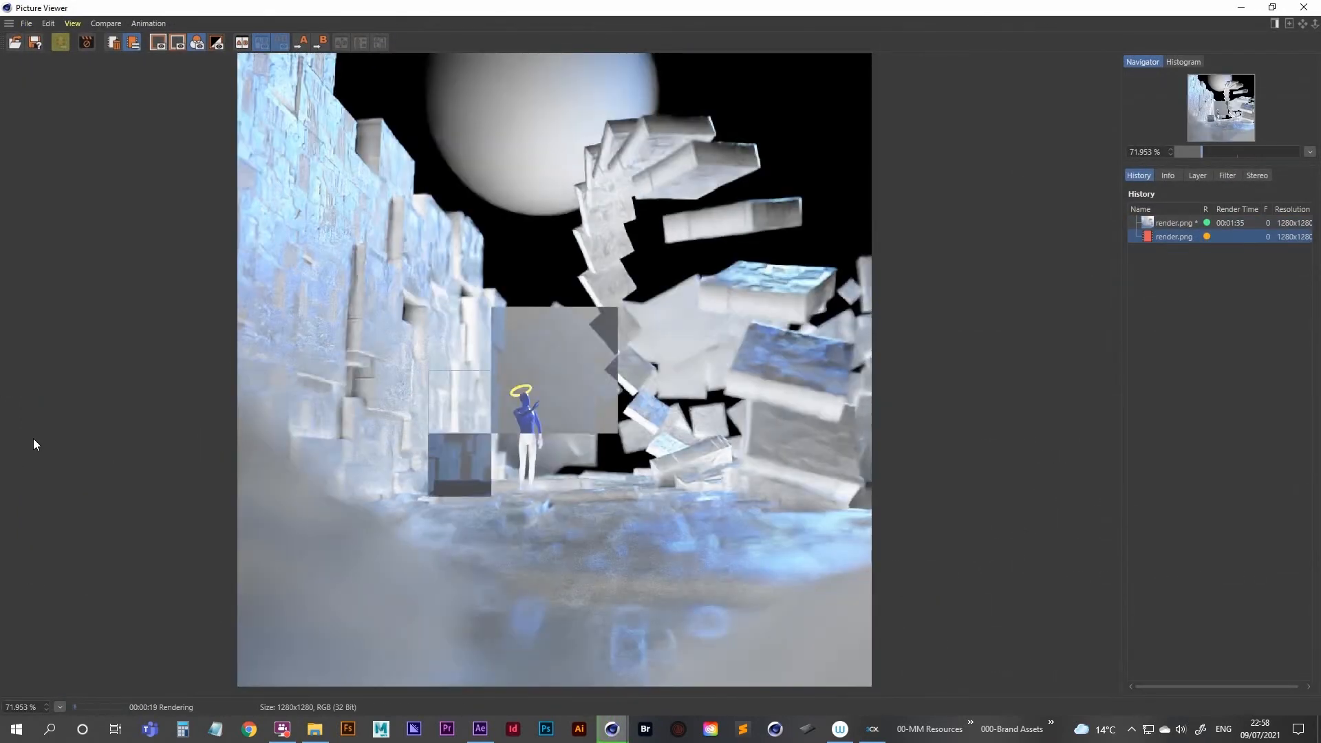
Compare the running render with the earlier render.png, examining the lighting, the floating blocks, the wall and the figure's halo
scroll(520, 395, up, 2)
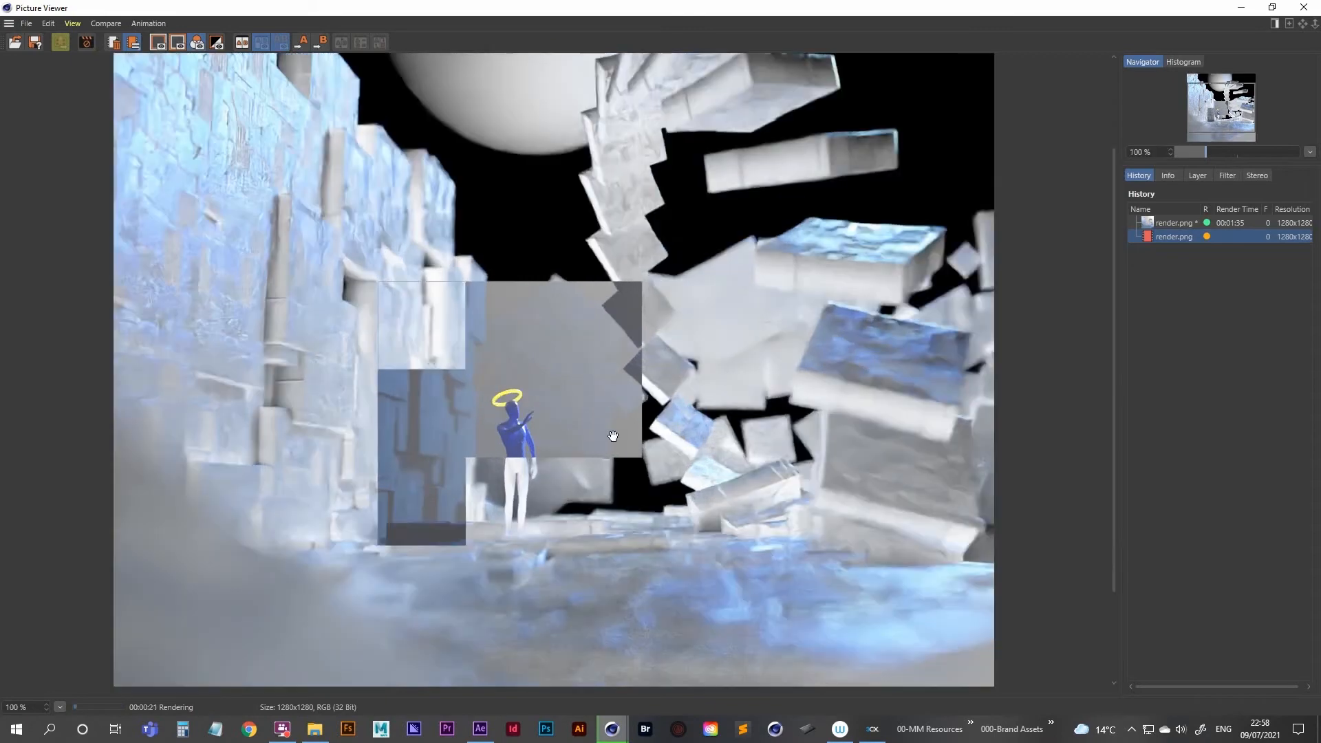
drag(586, 411, 586, 364)
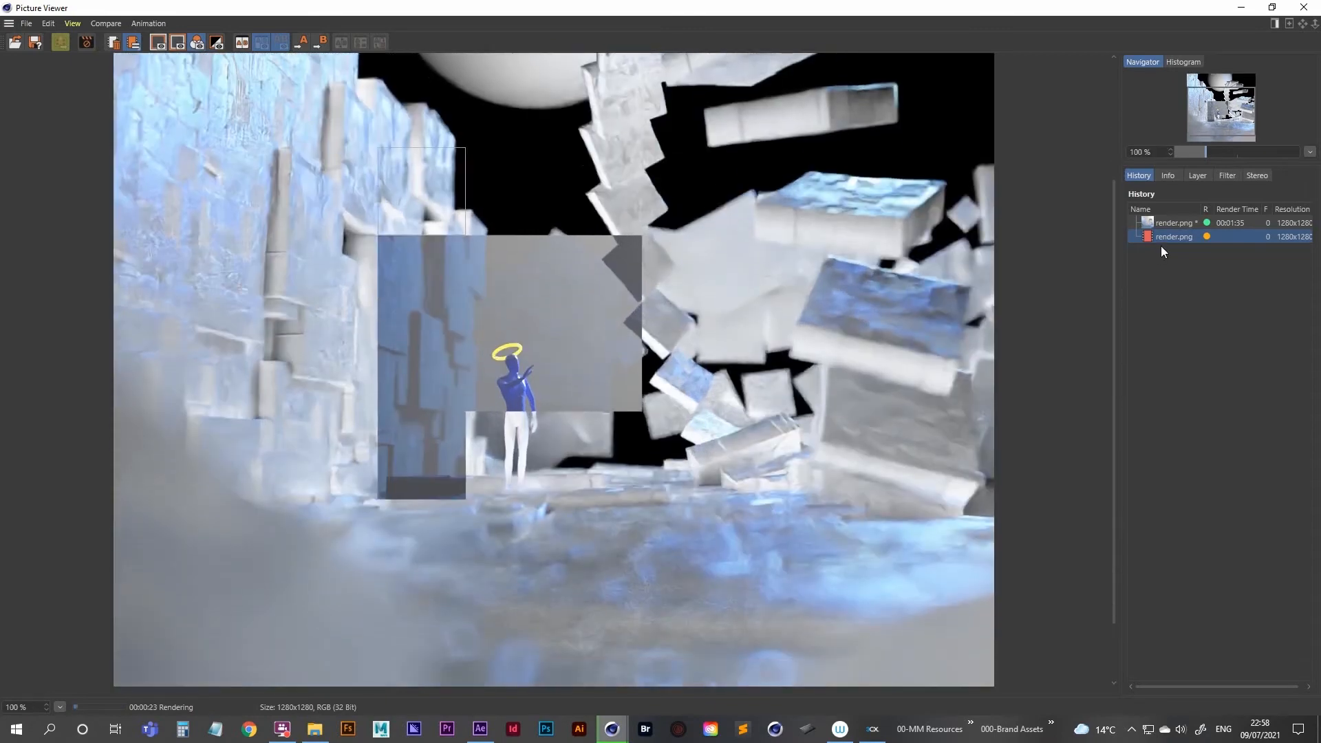
click(1170, 224)
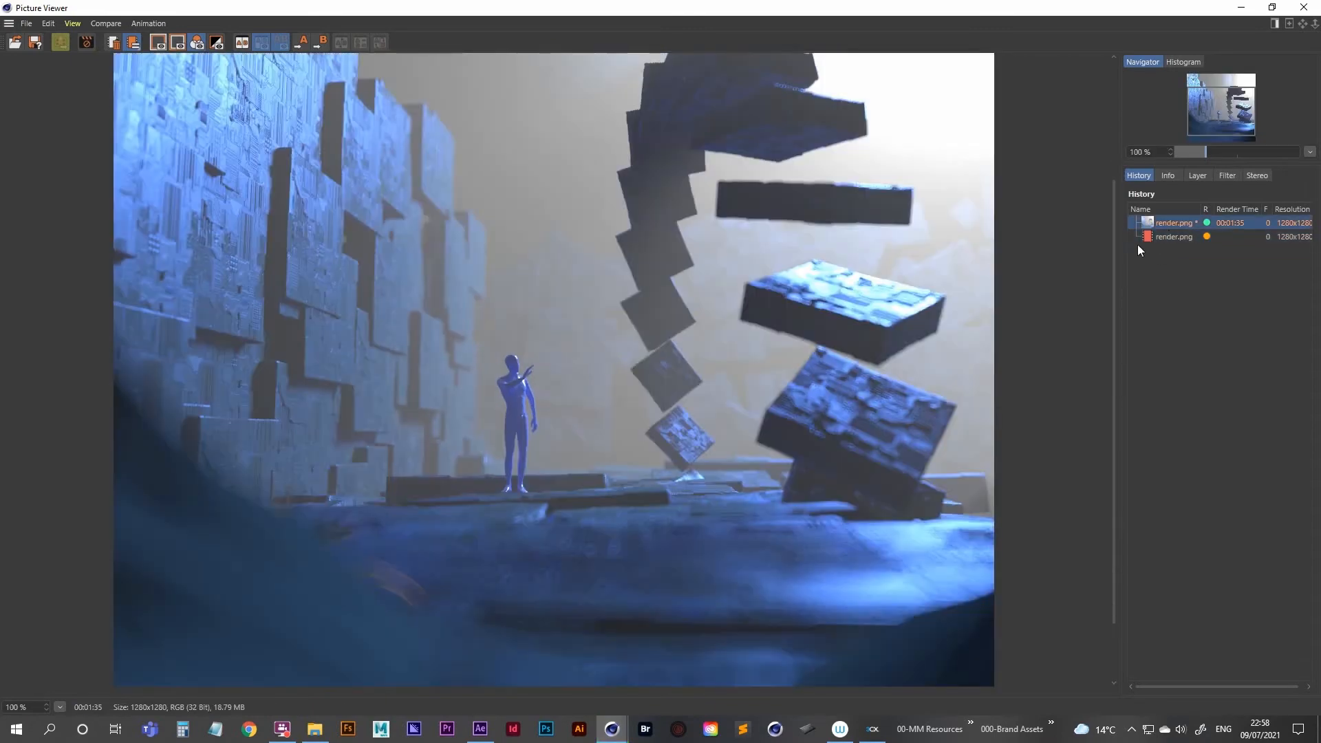
key(Down)
key(Up)
key(Down)
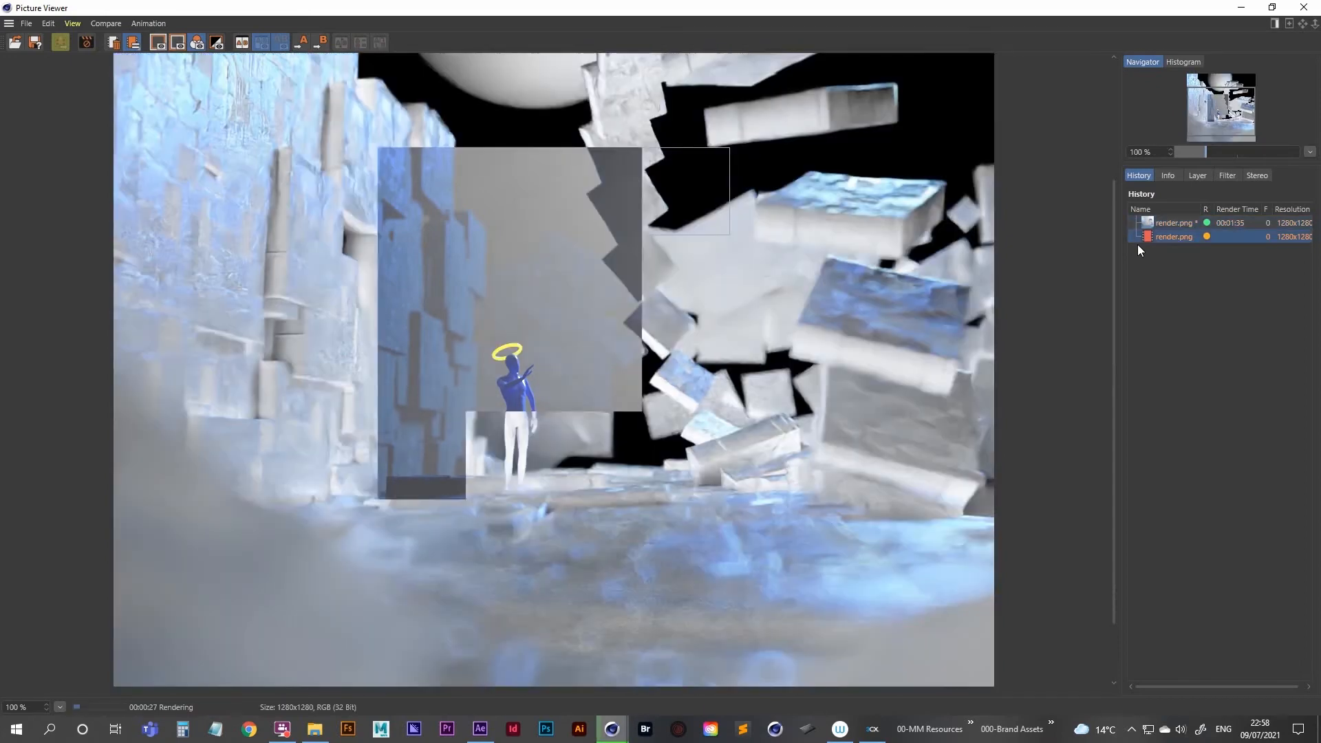
key(Up)
key(Down)
key(Up)
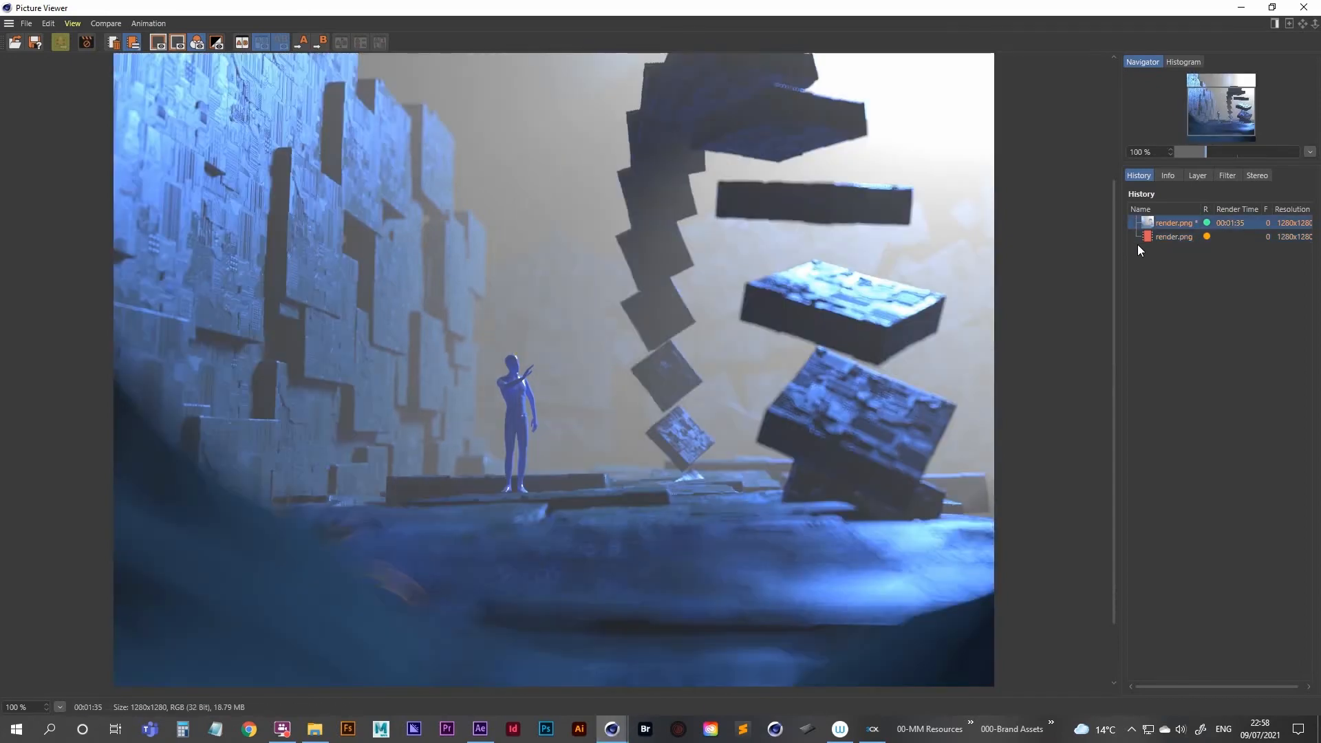
key(Down)
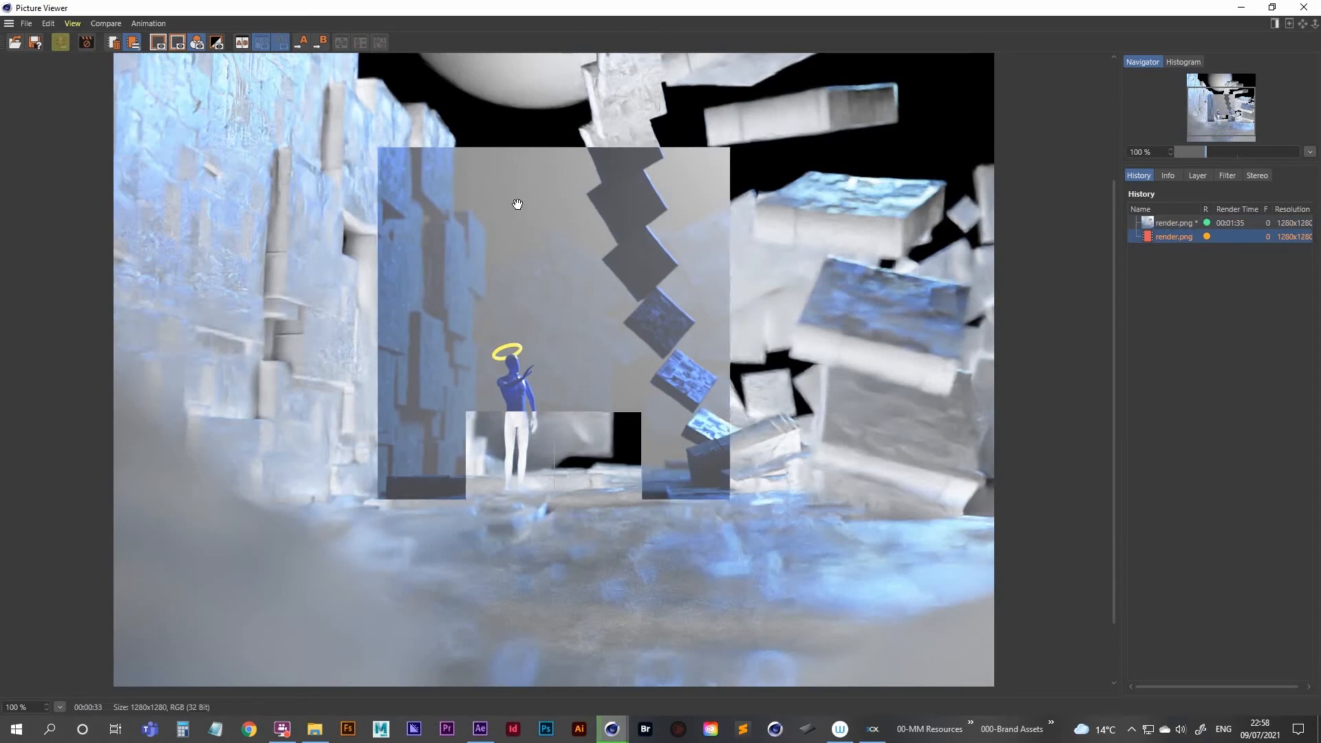
key(Up)
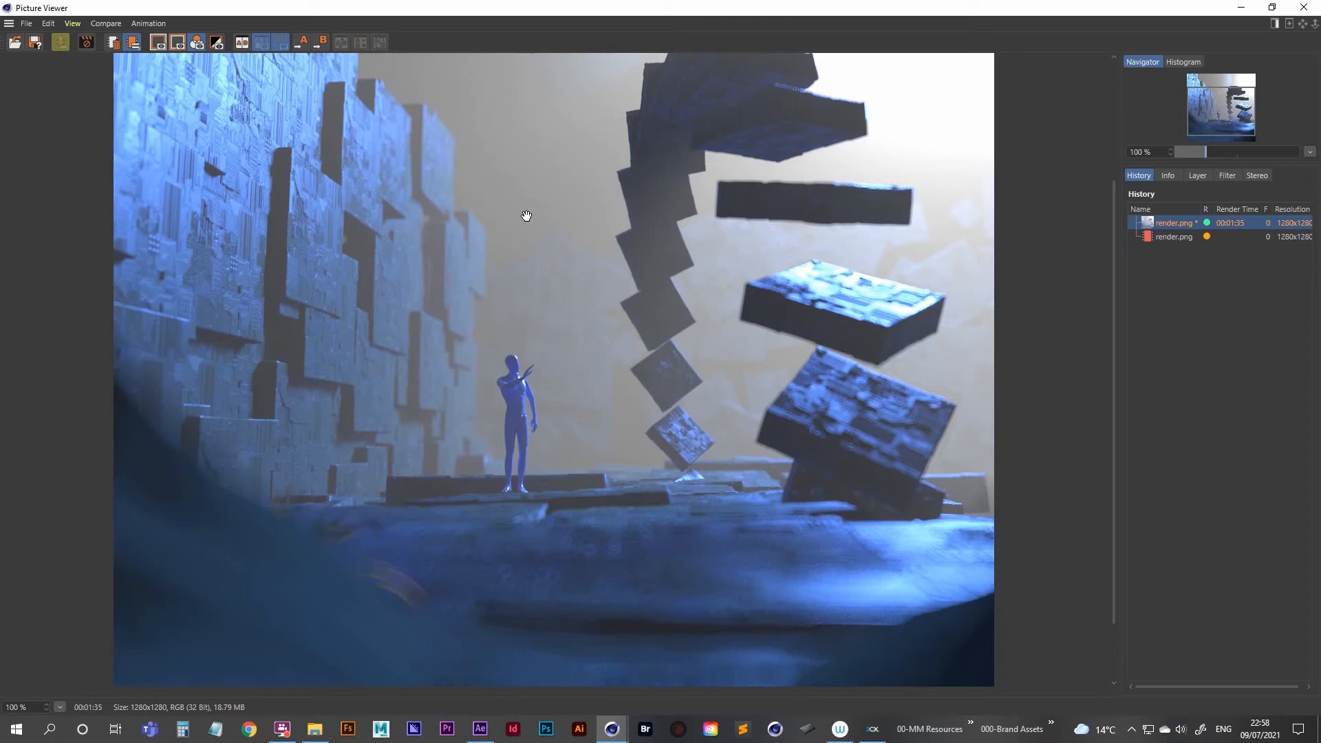
key(Down)
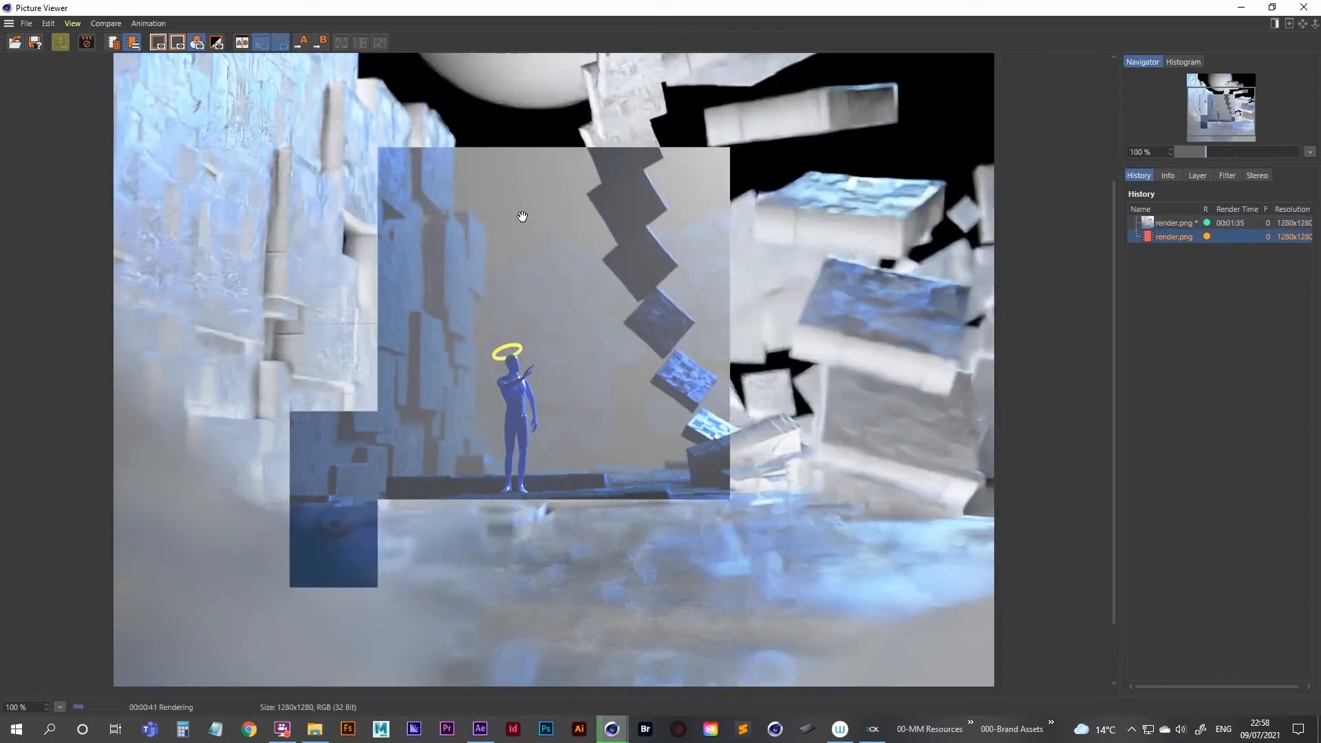
key(Up)
key(Down)
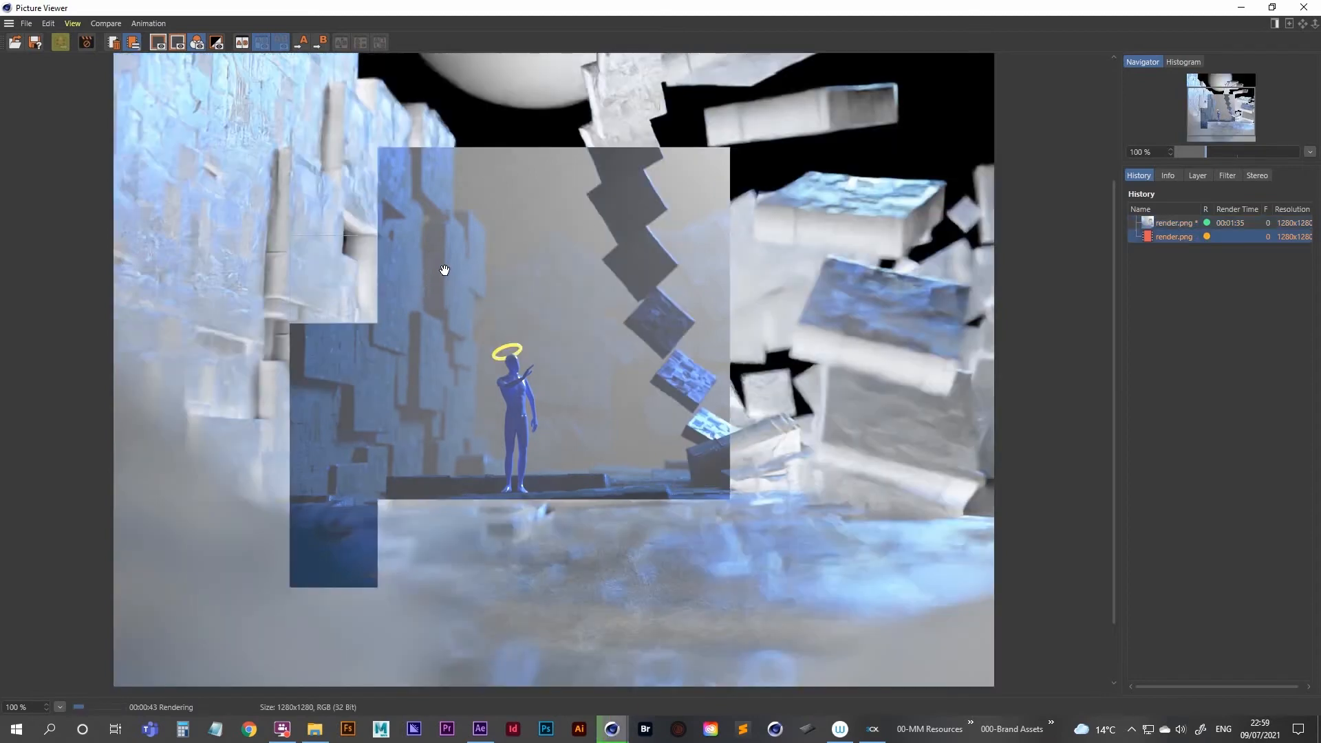
key(Up)
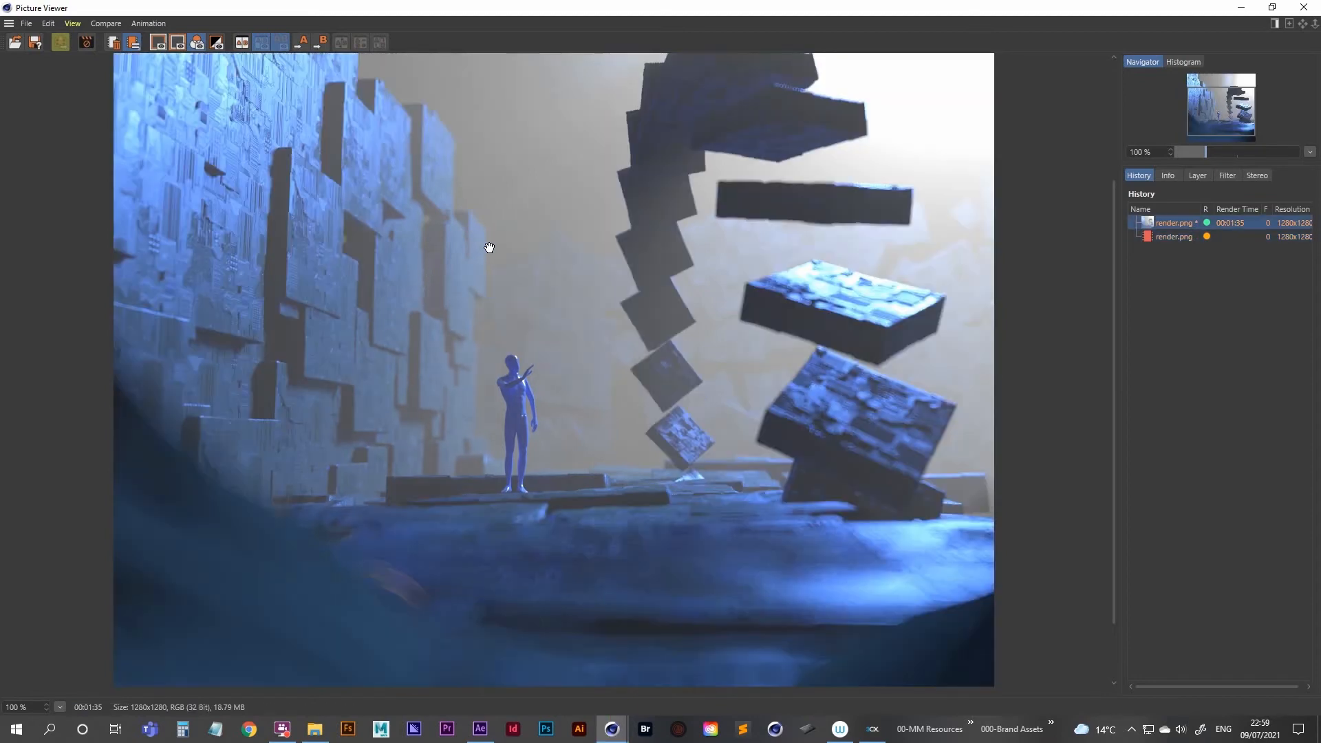
key(Down)
key(Up)
key(Down)
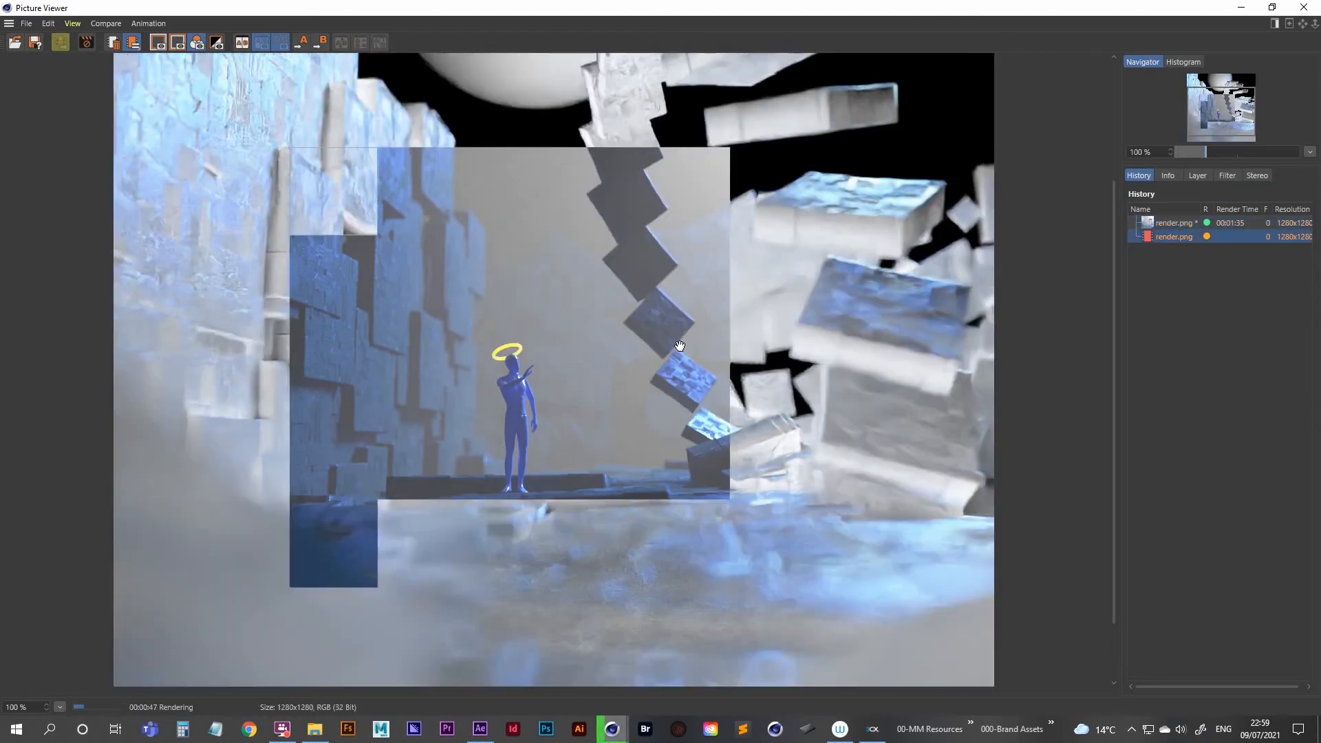
key(Up)
key(Down)
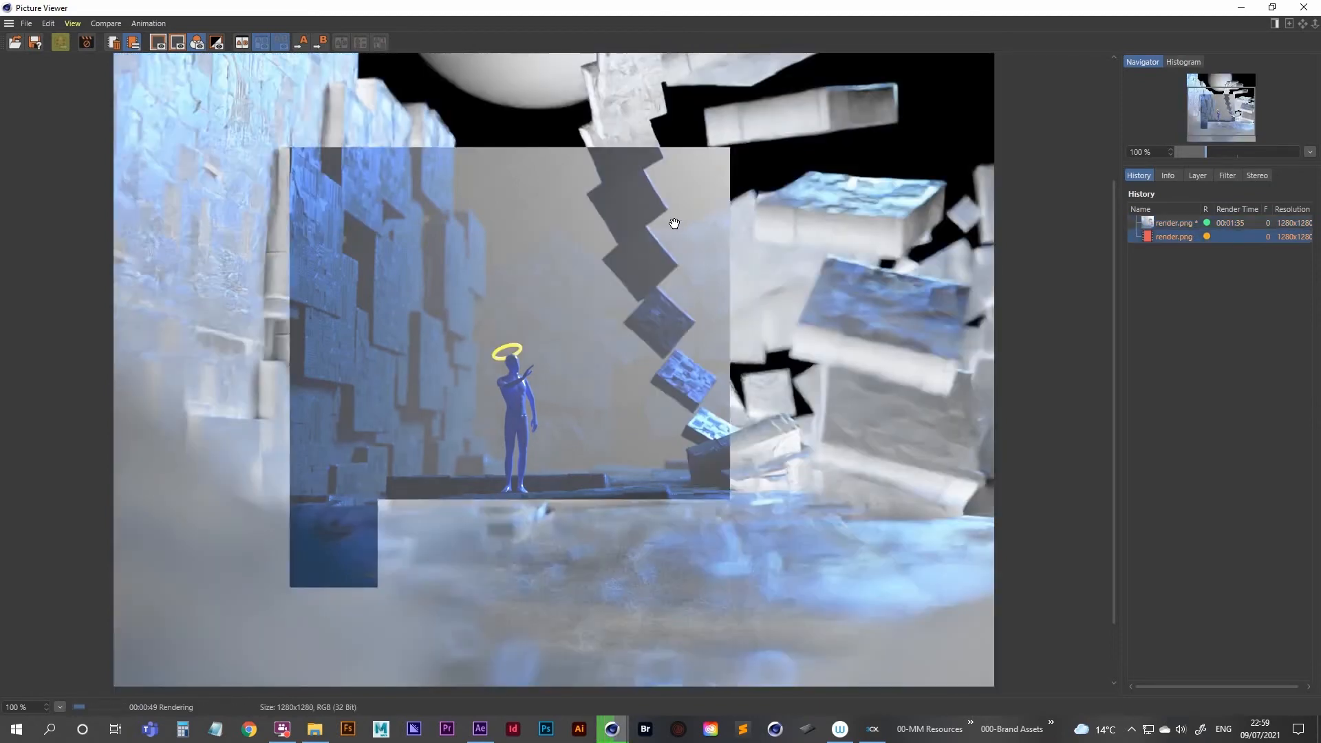
key(Up)
key(Down)
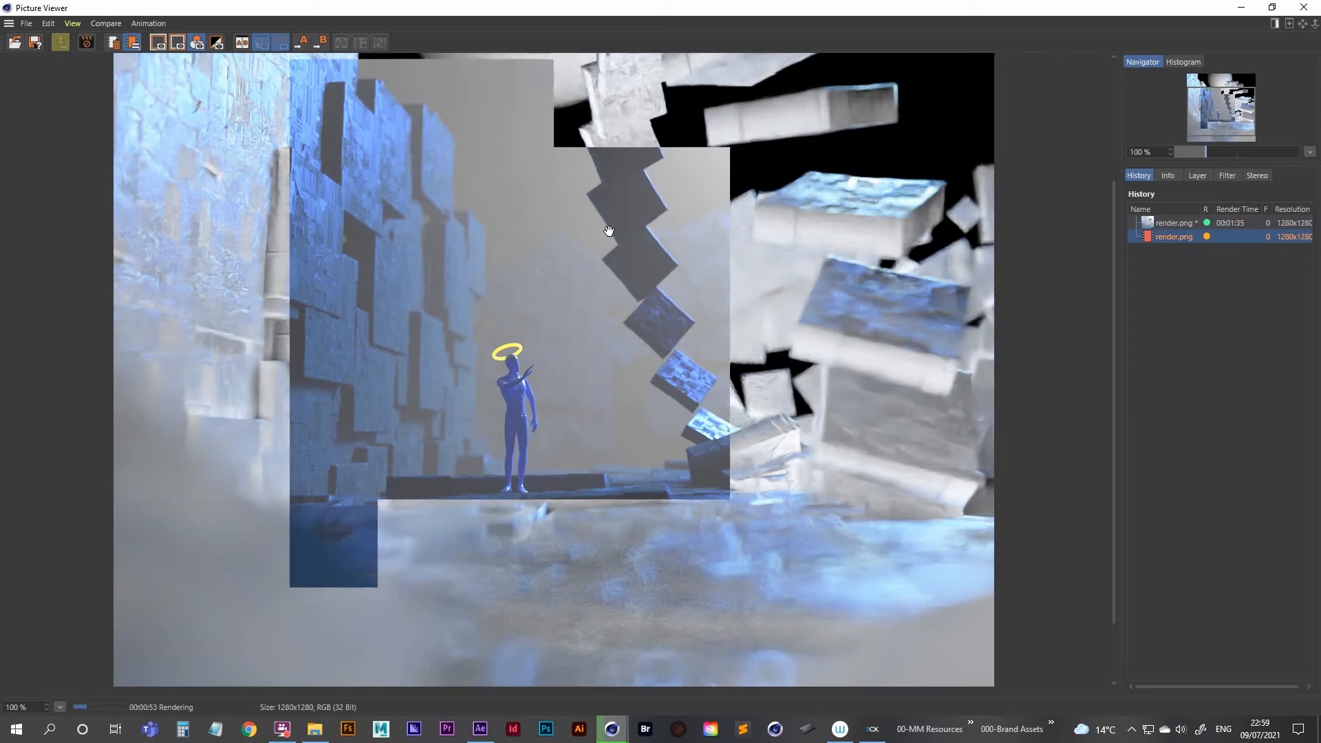
key(Up)
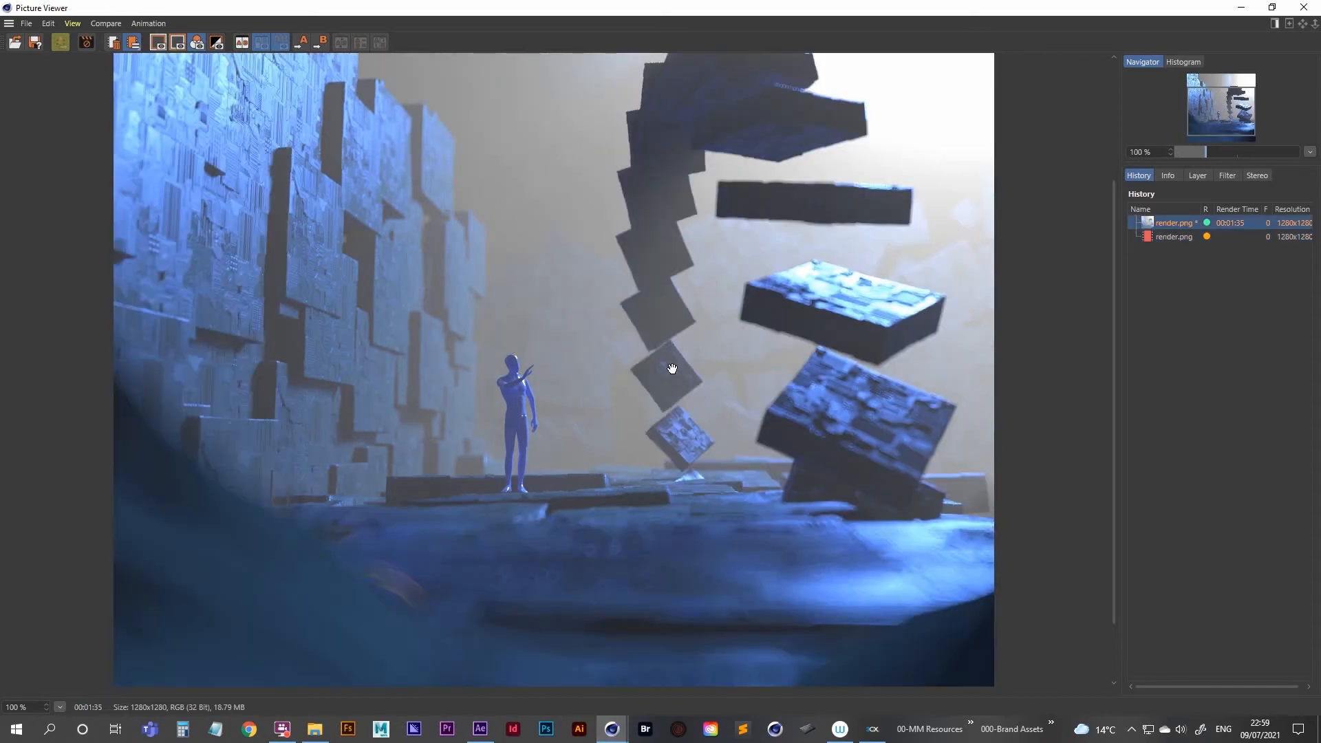
key(Down)
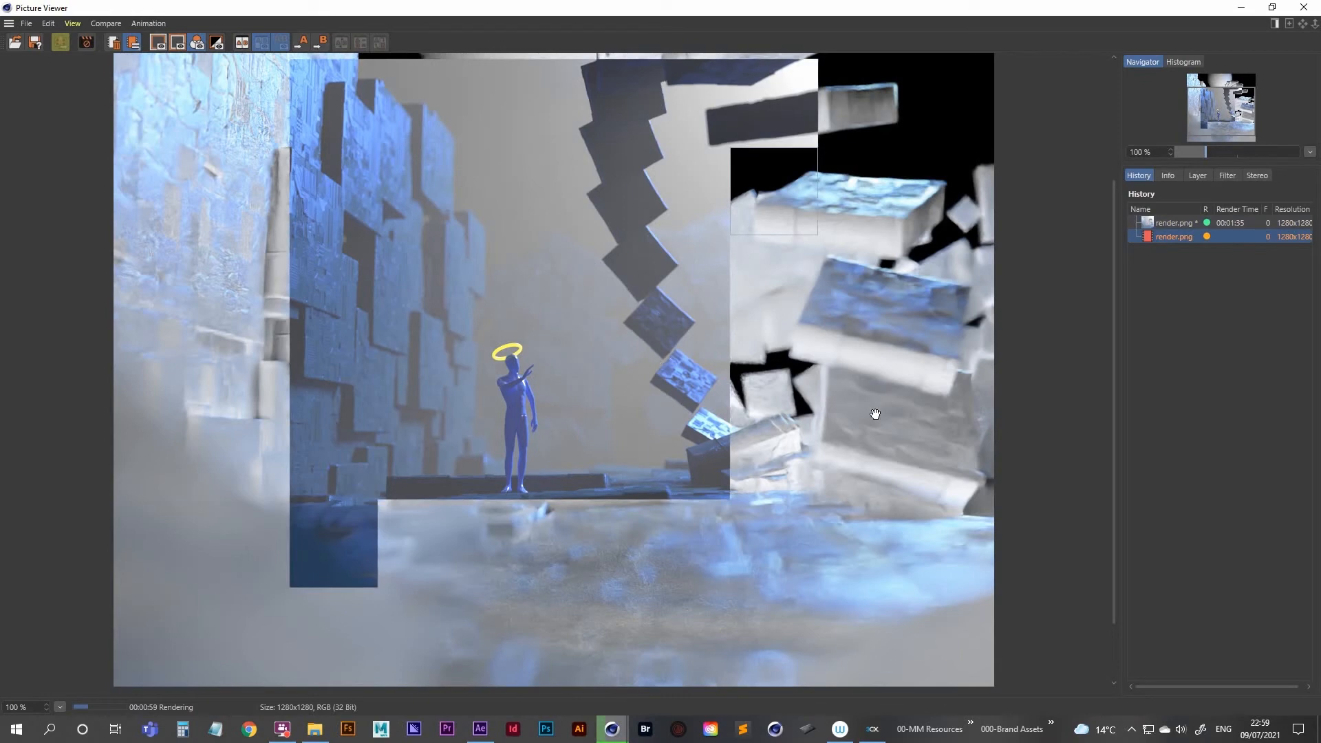
key(Up)
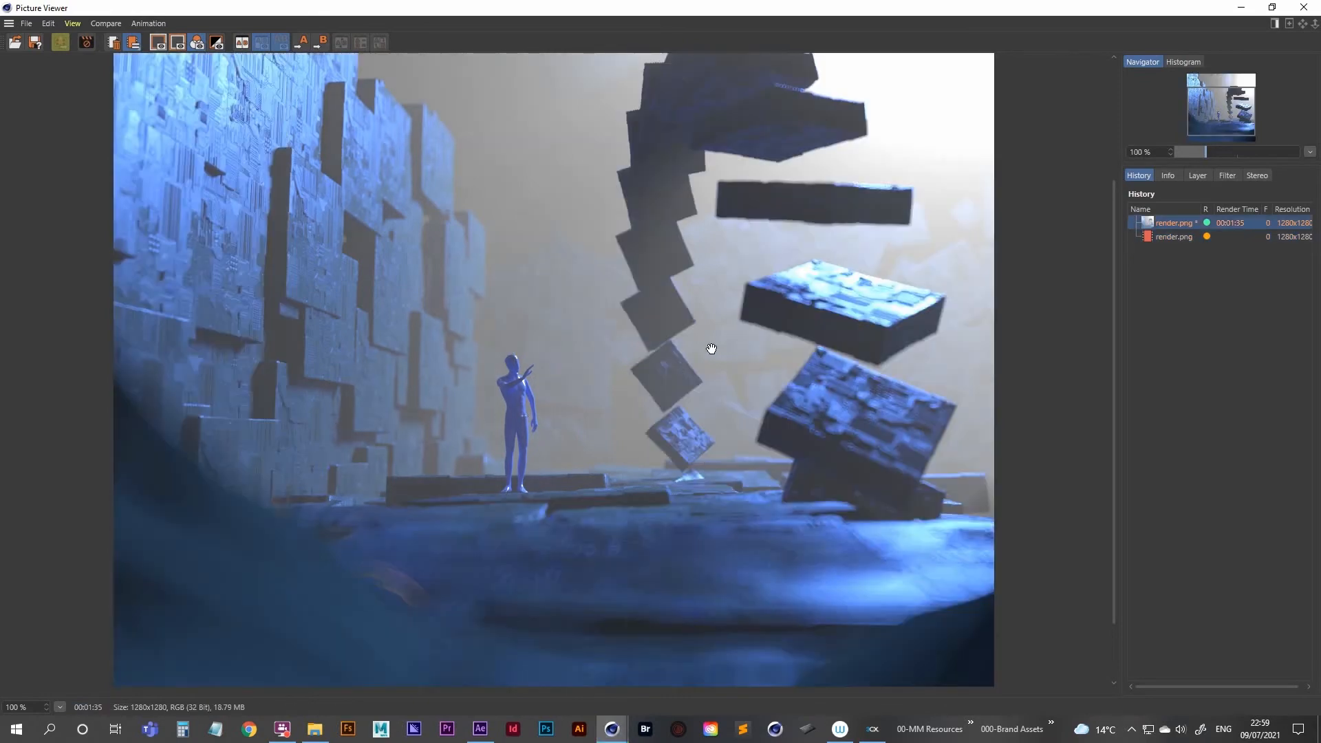
key(Down)
key(Up)
key(Down)
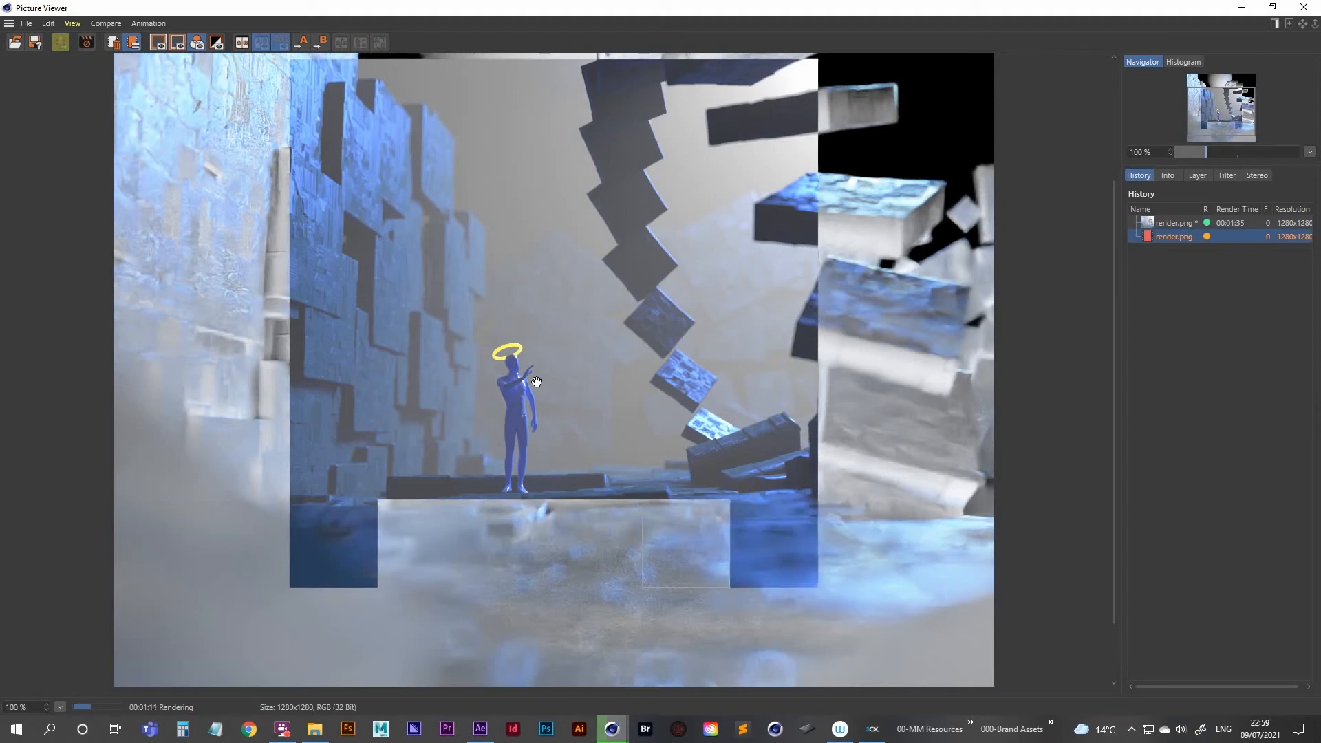
scroll(619, 399, down, 2)
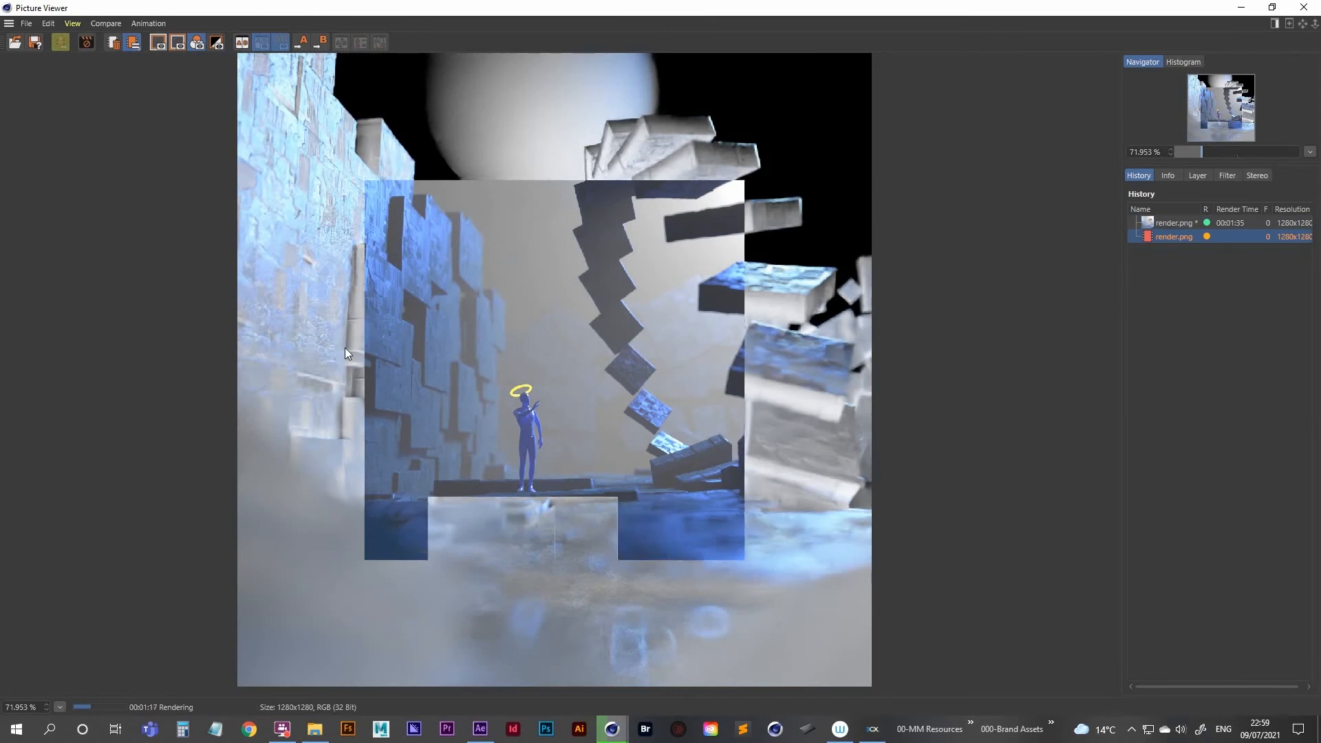
Set the render output size to 1920 × 1920 pixels and save the project
click(1240, 8)
click(939, 47)
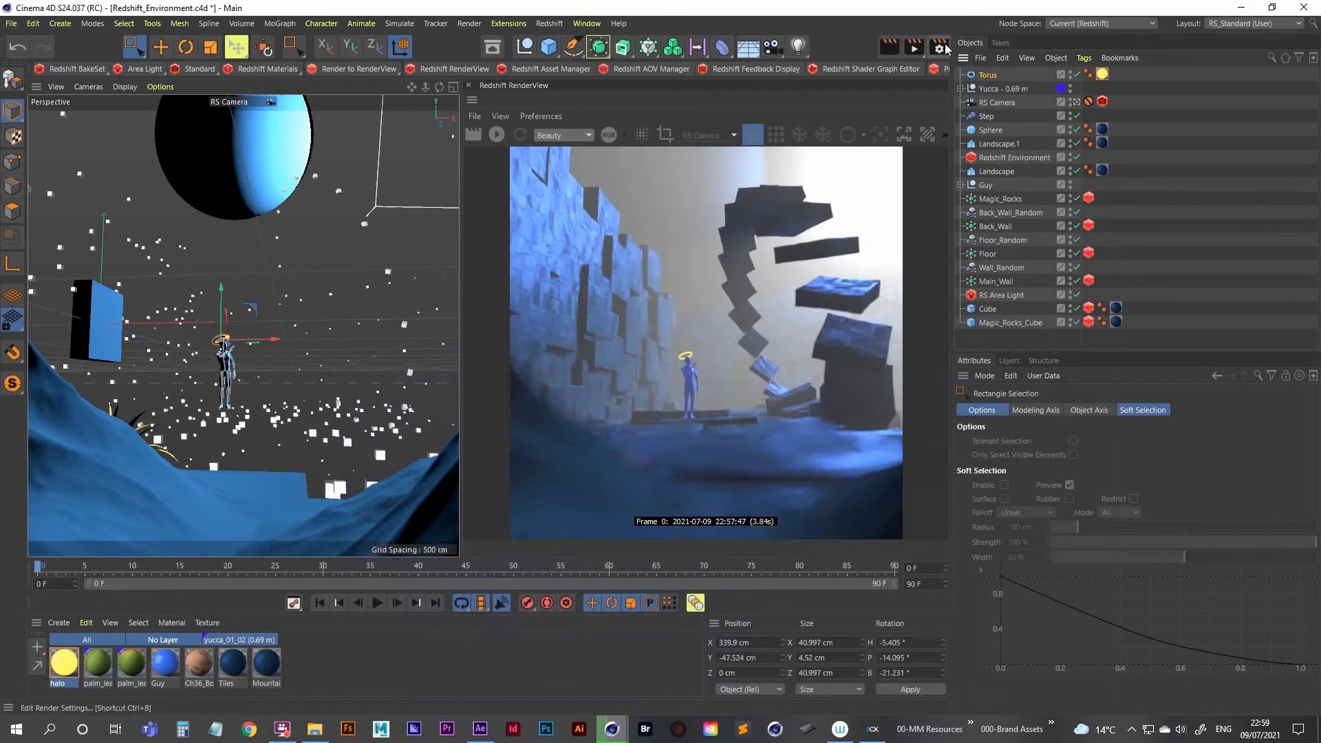
double_click(975, 101)
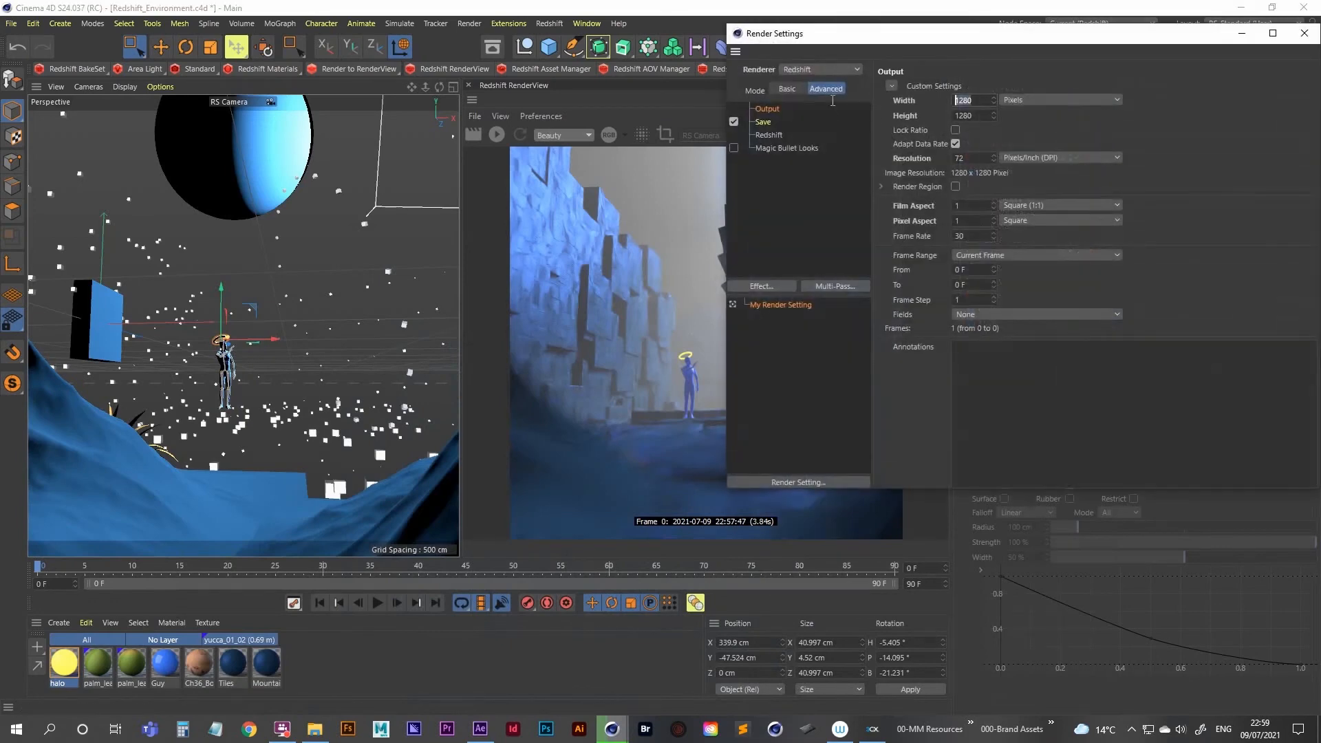
double_click(976, 116)
click(987, 101)
text(1920)
key(Tab)
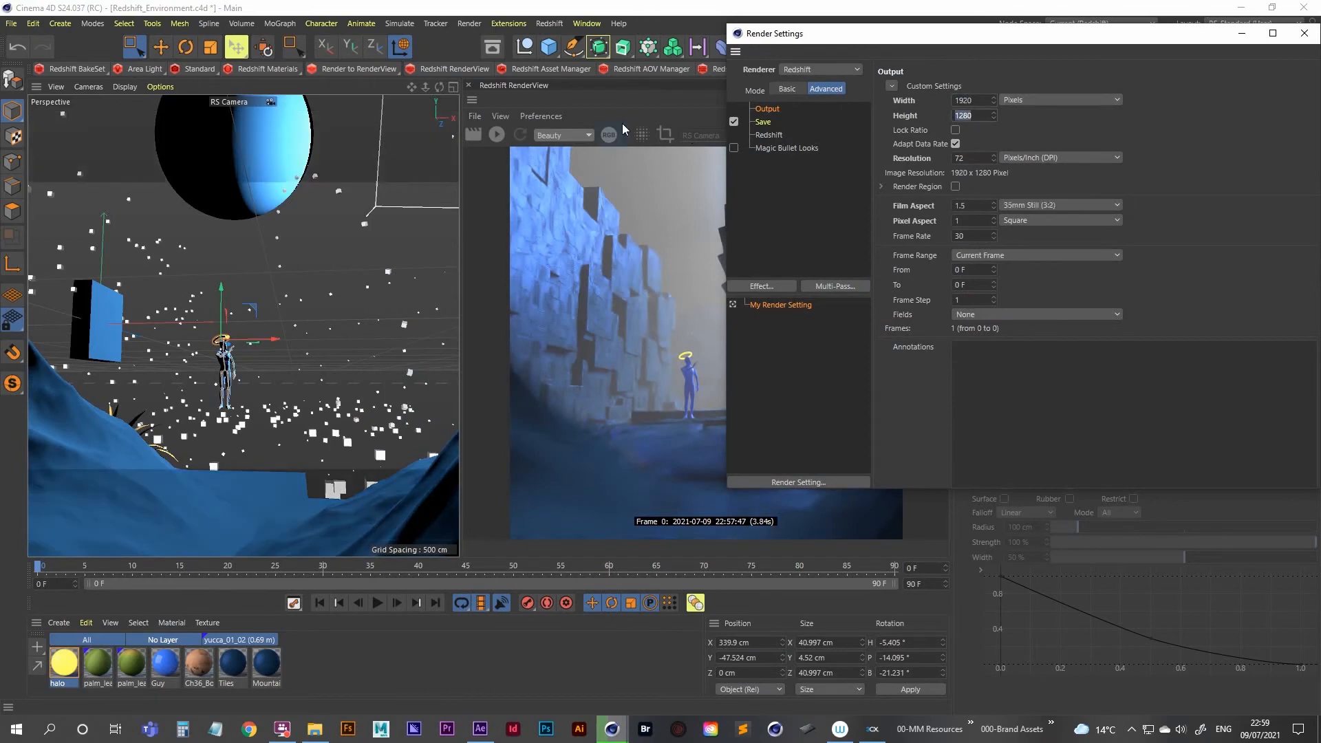
text(1920)
key(Return)
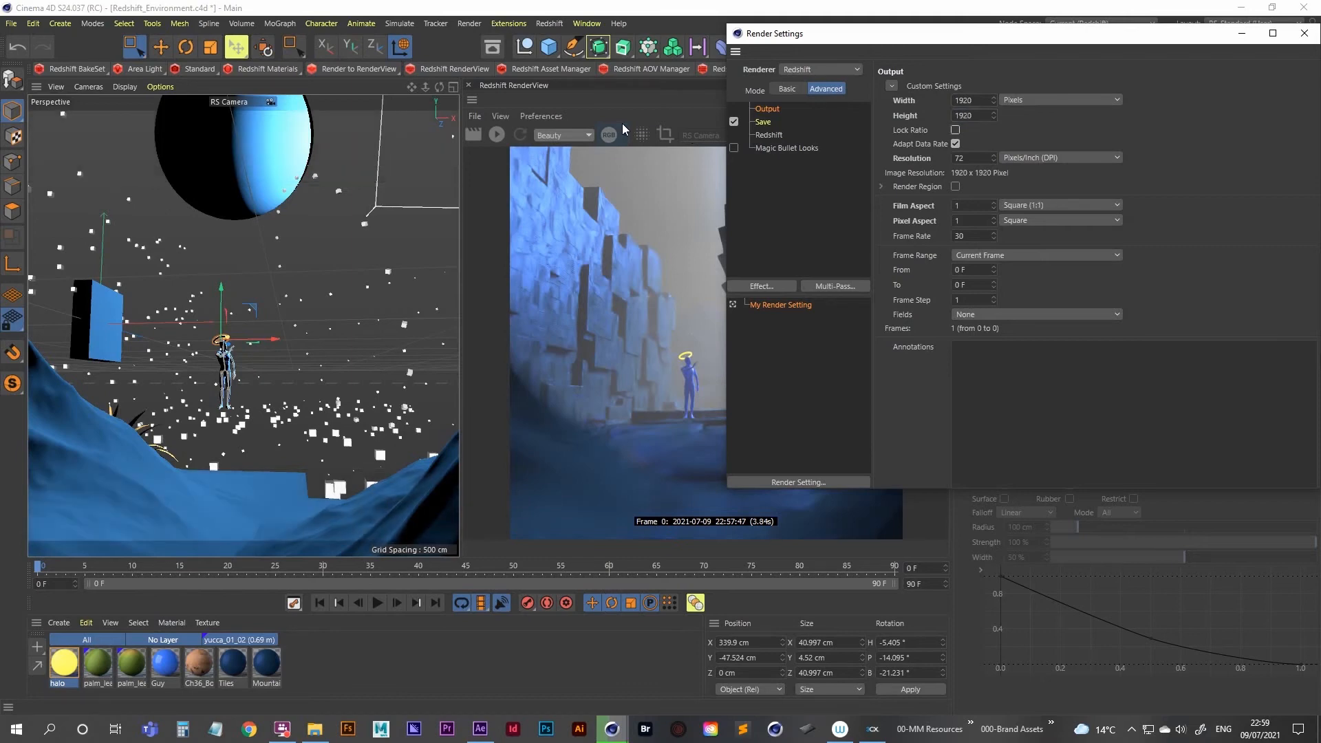
drag(1080, 41, 780, 73)
click(996, 72)
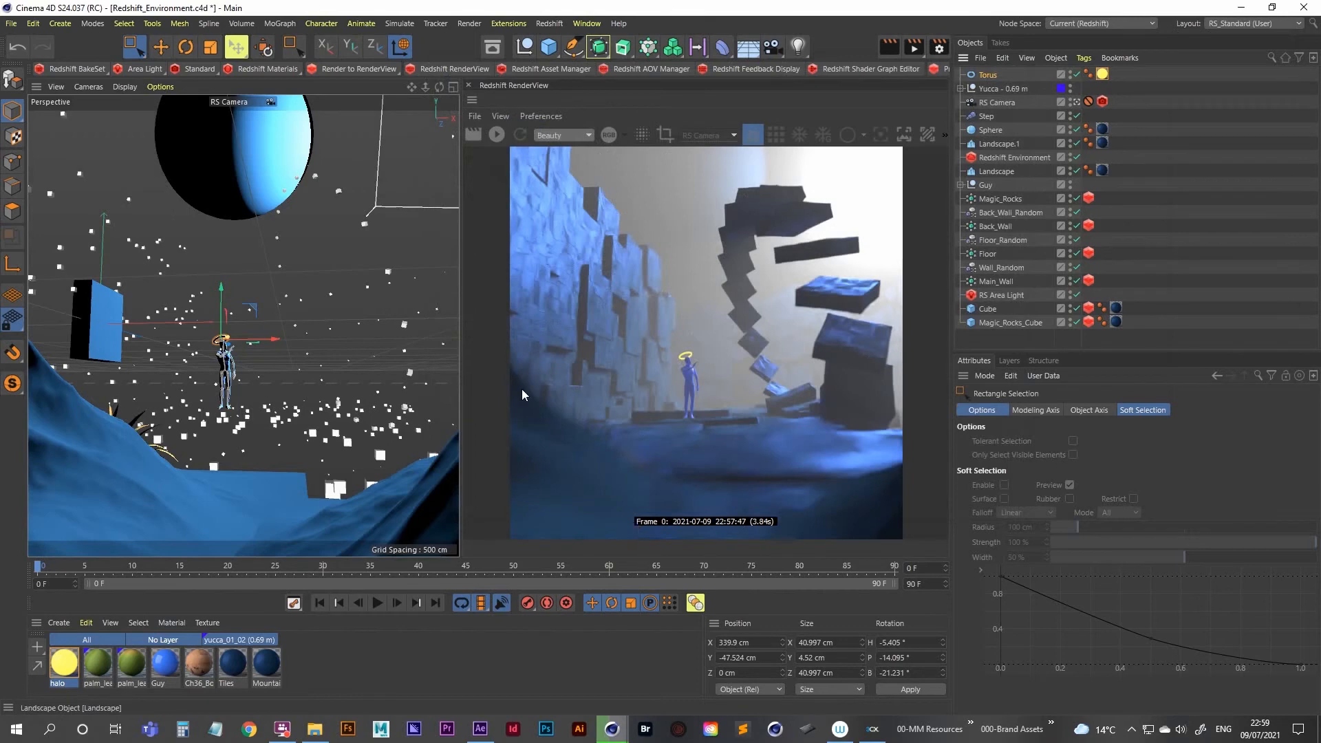
key(ctrl+s)
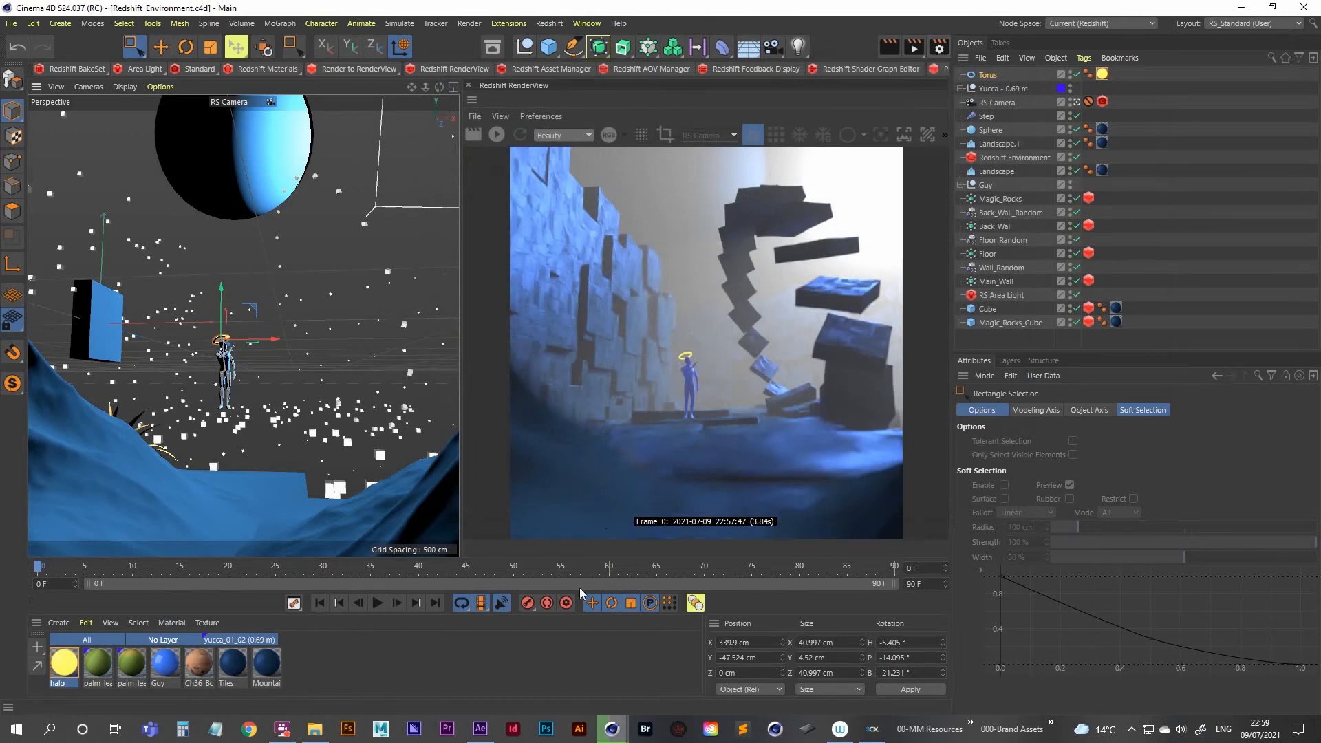
Stop the running render and start a new one to the Picture Viewer at the new size, overwriting render.png
mouse_move(612, 729)
click(691, 676)
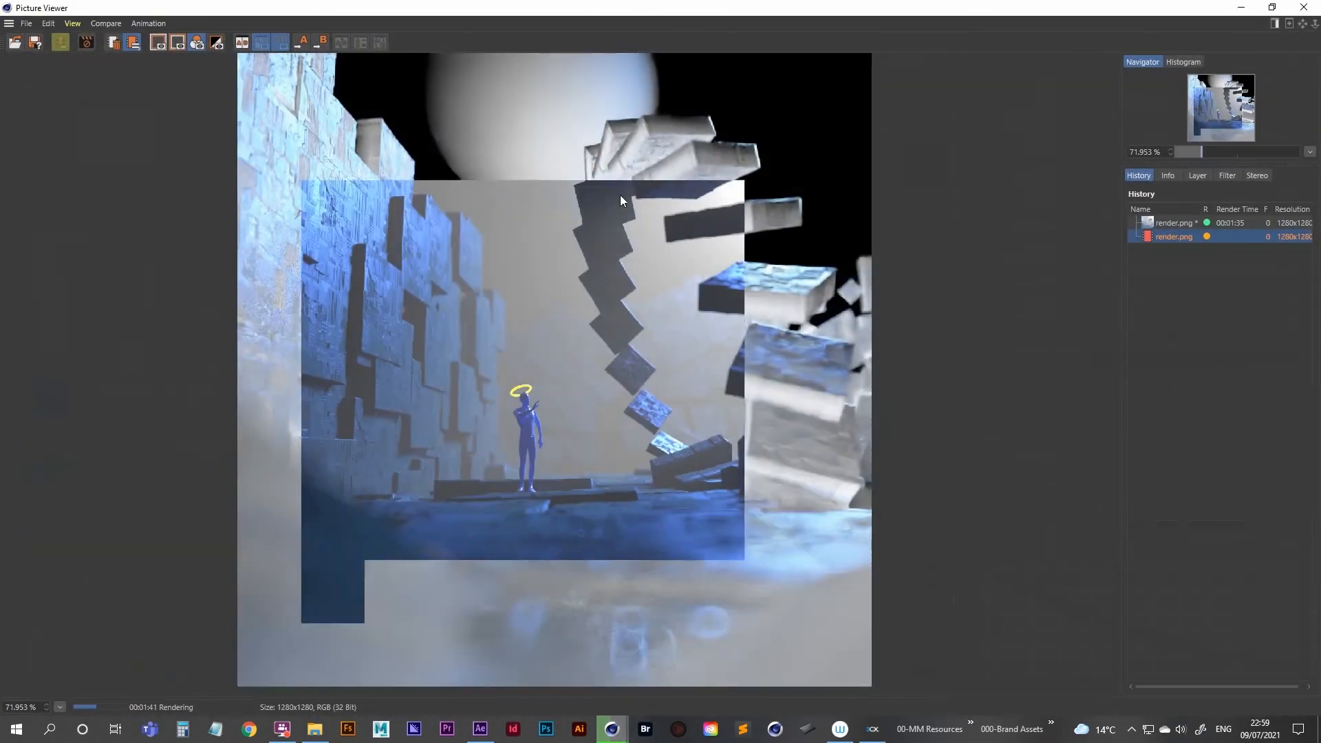
click(87, 42)
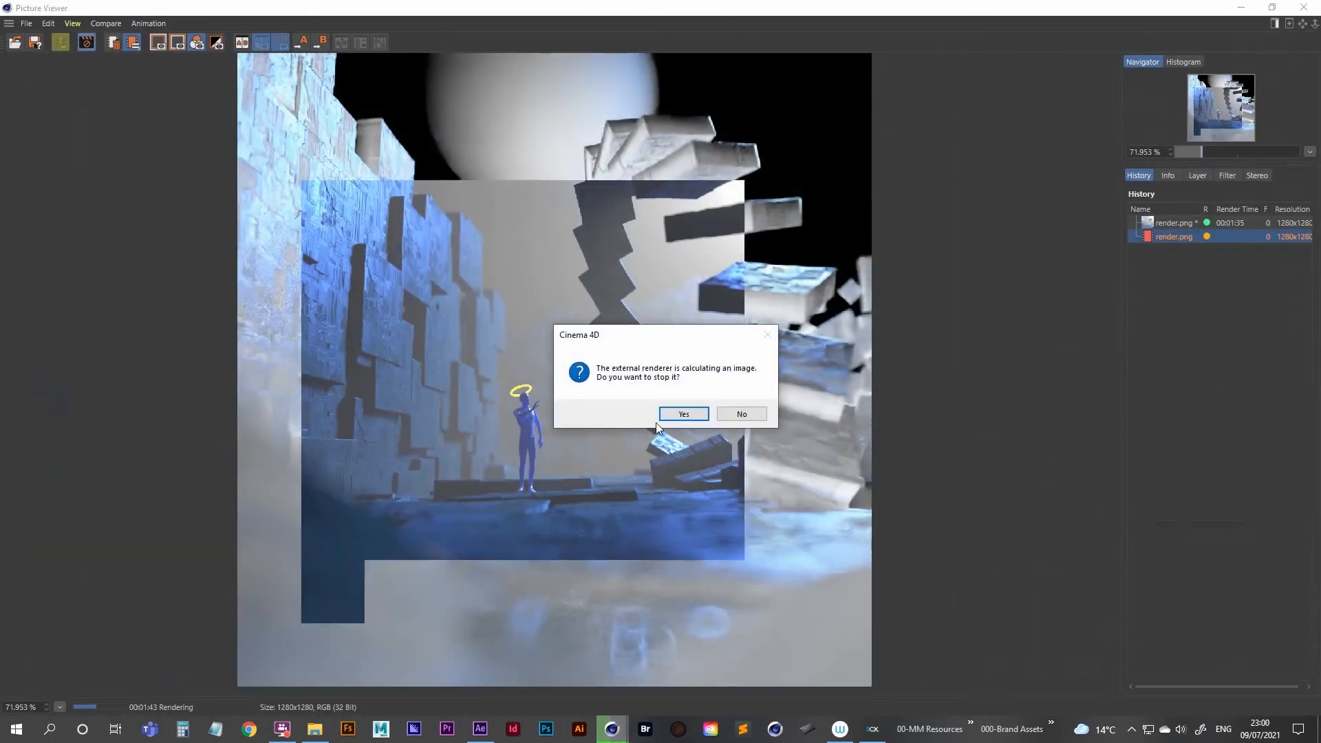
click(688, 415)
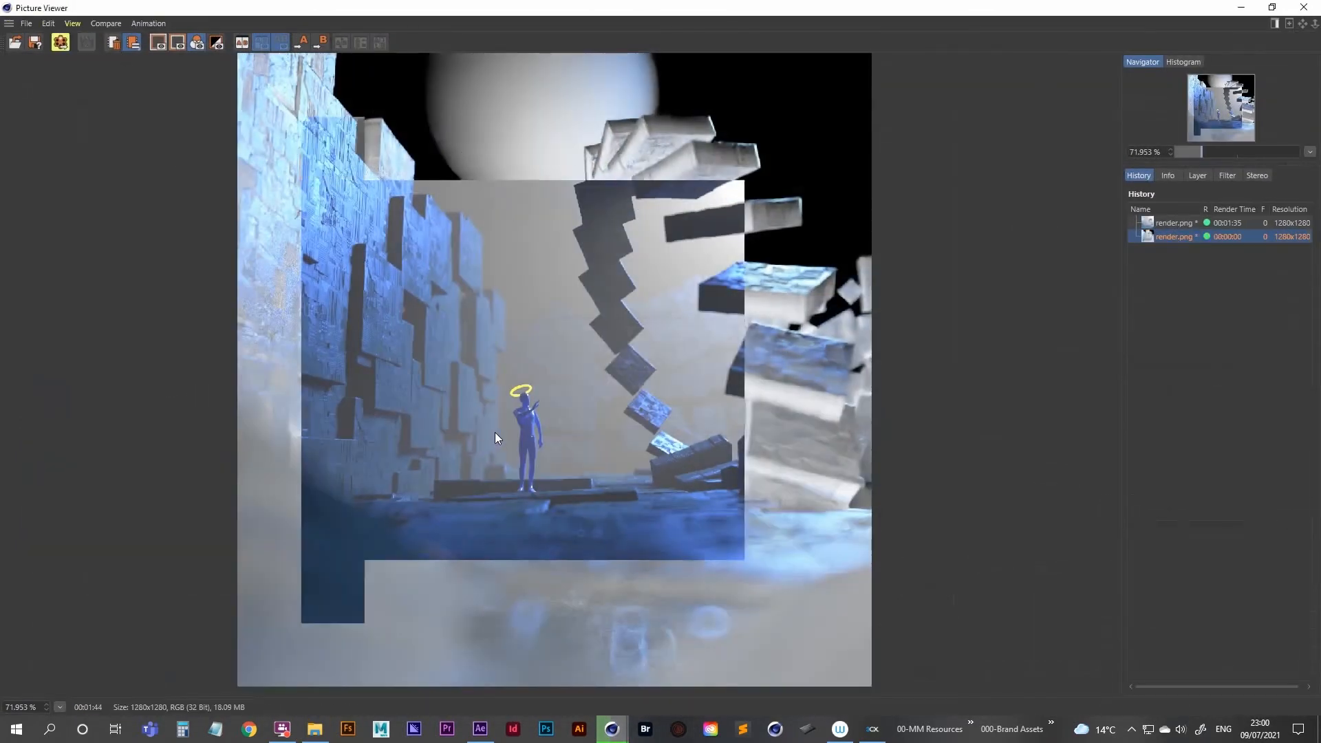
click(1303, 7)
click(914, 47)
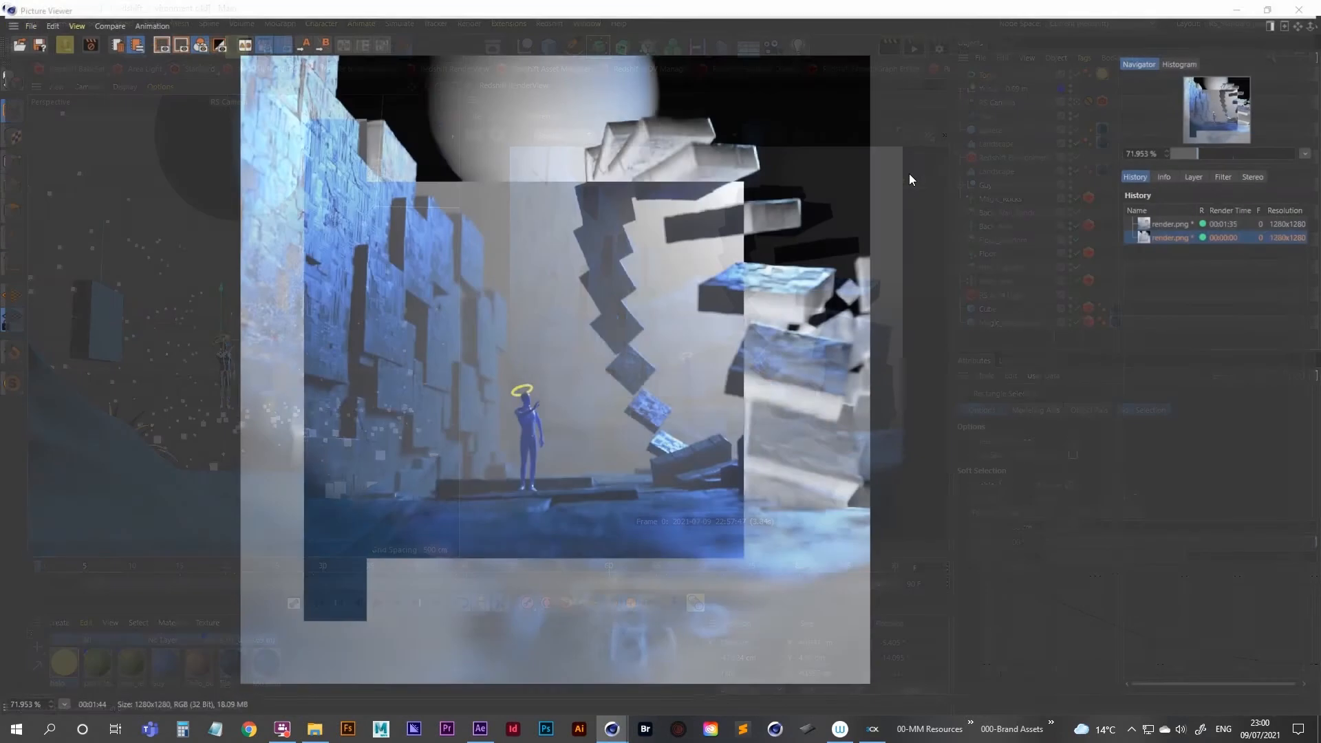
click(640, 414)
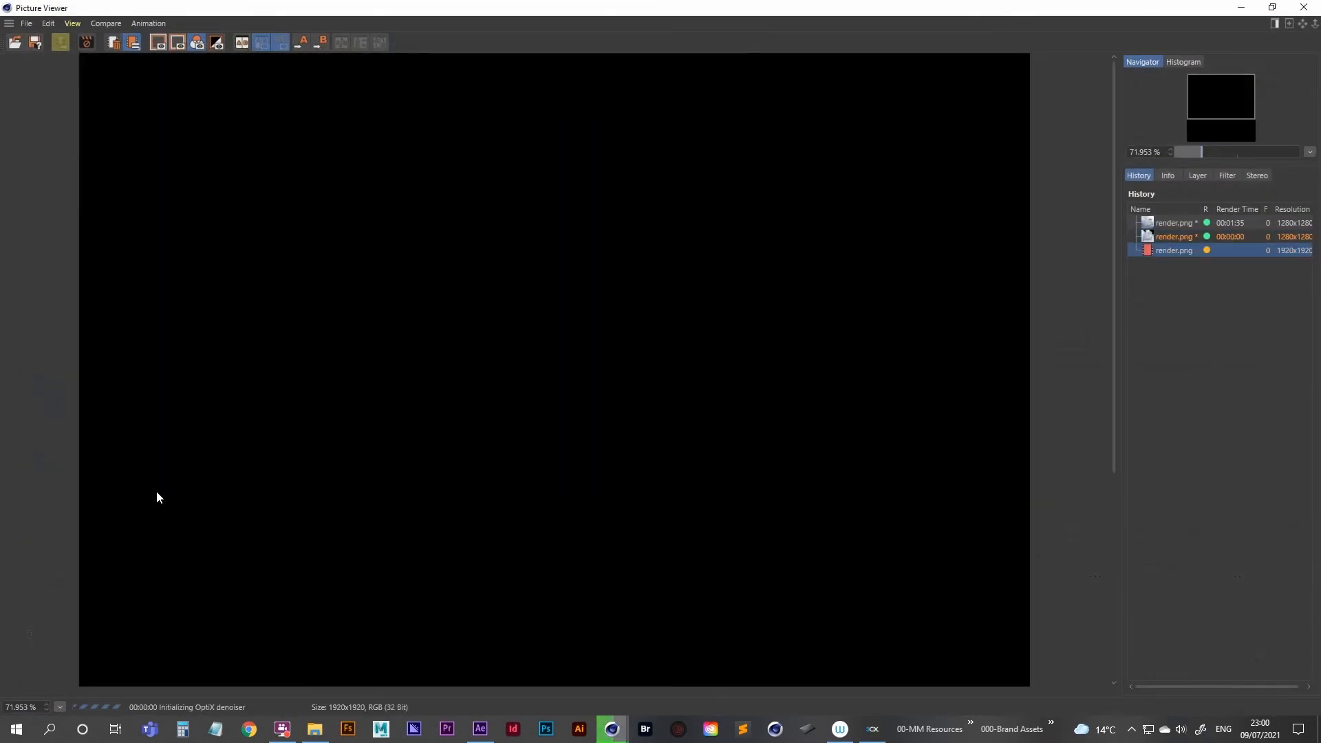
Compare the finished 1920 × 1920 render with the two earlier 1280 × 1280 renders in the history, examining the halo, blocks and lighting
drag(1211, 105, 1212, 118)
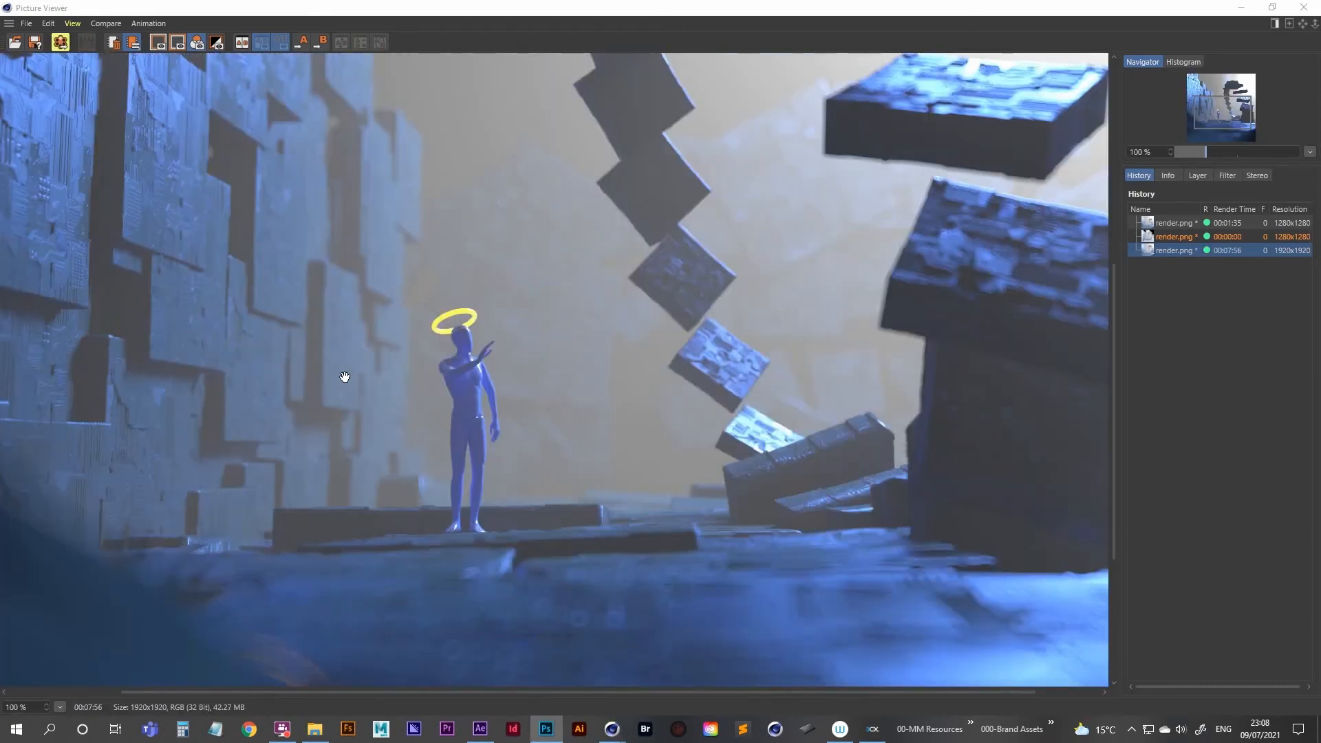
drag(454, 326, 410, 291)
click(1170, 236)
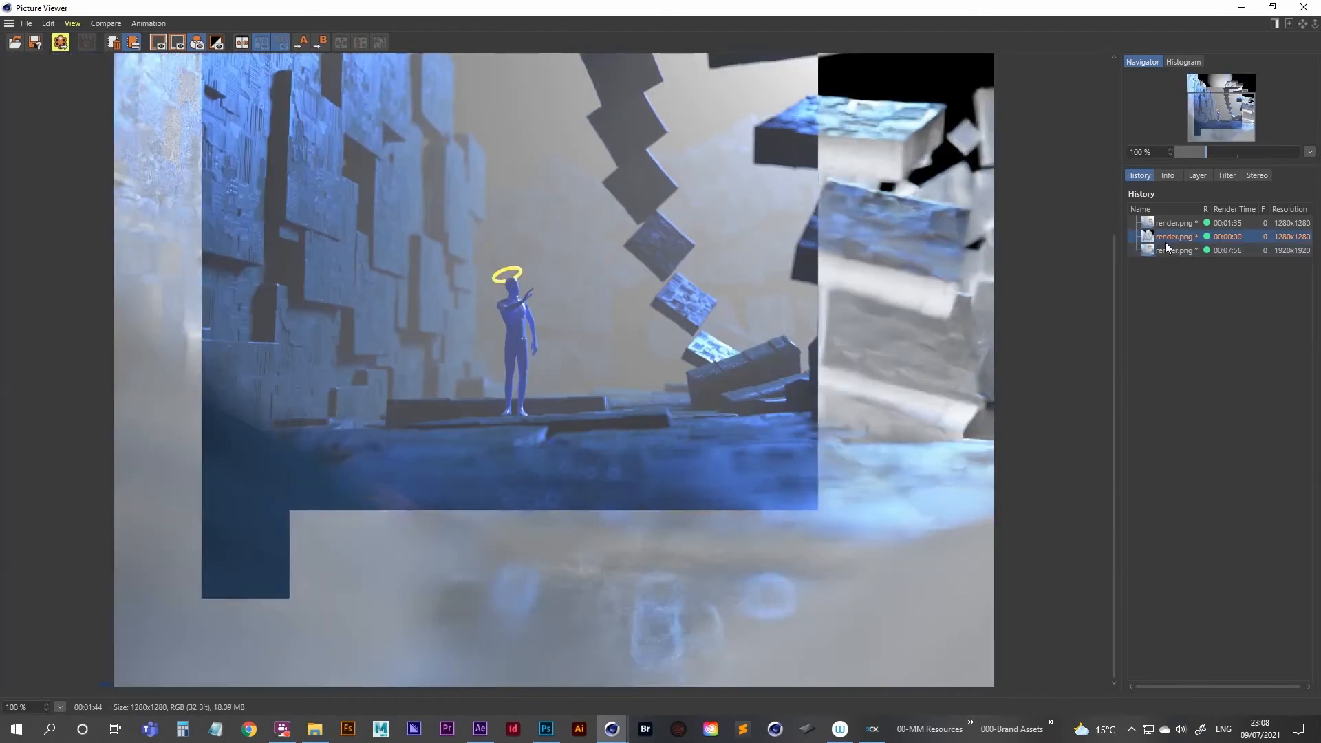
click(1178, 222)
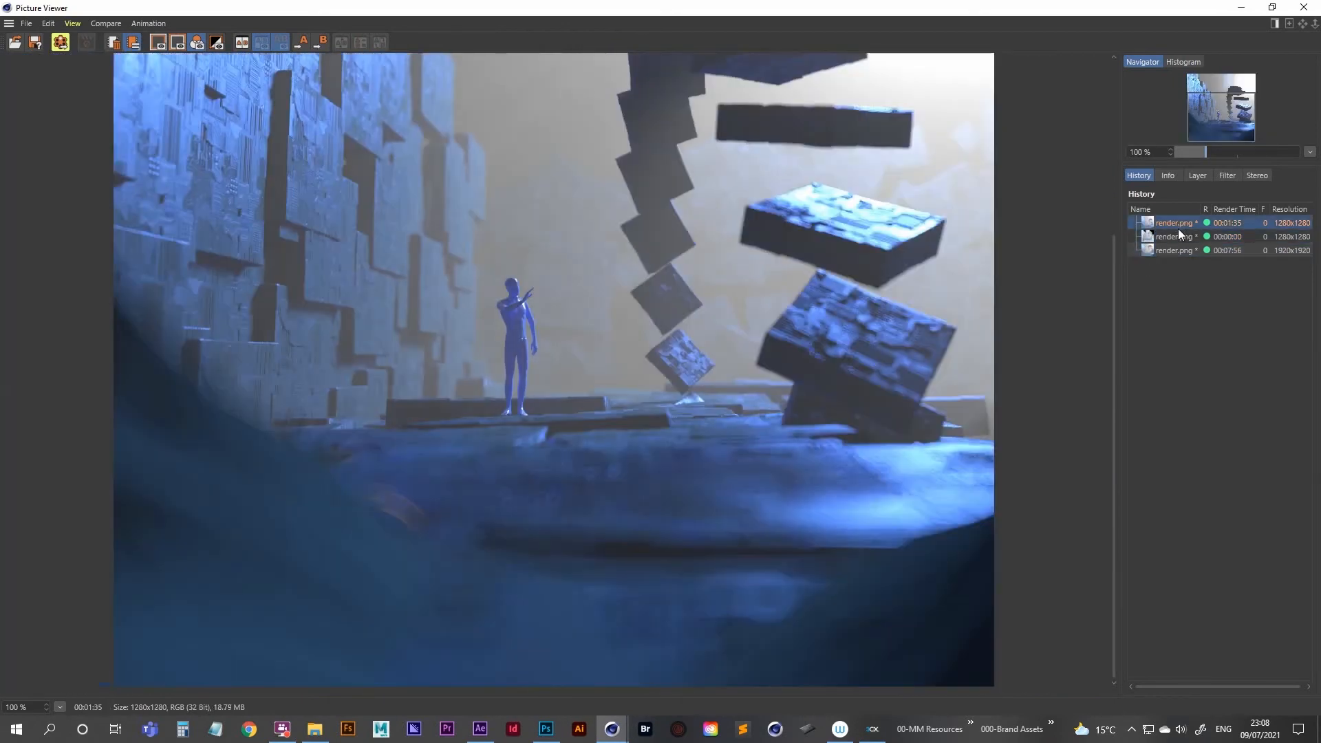
drag(1177, 223, 1183, 252)
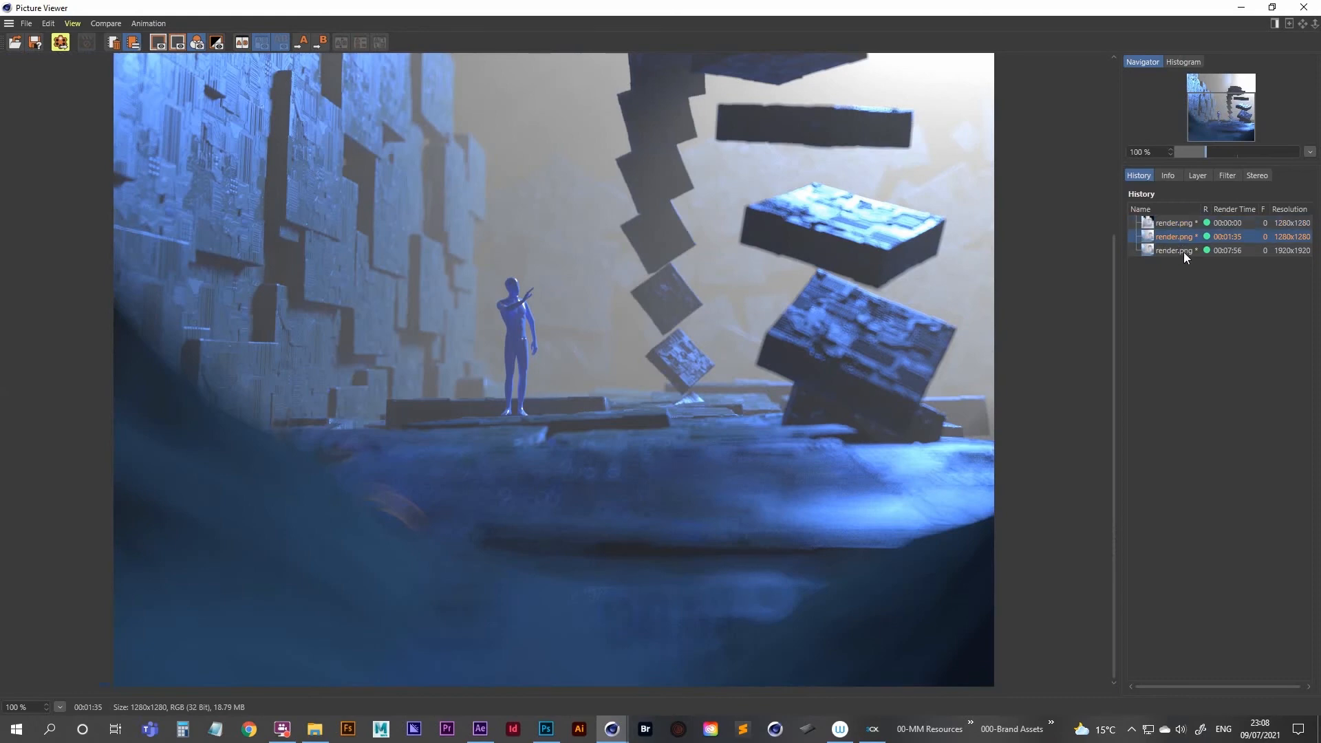
click(1175, 251)
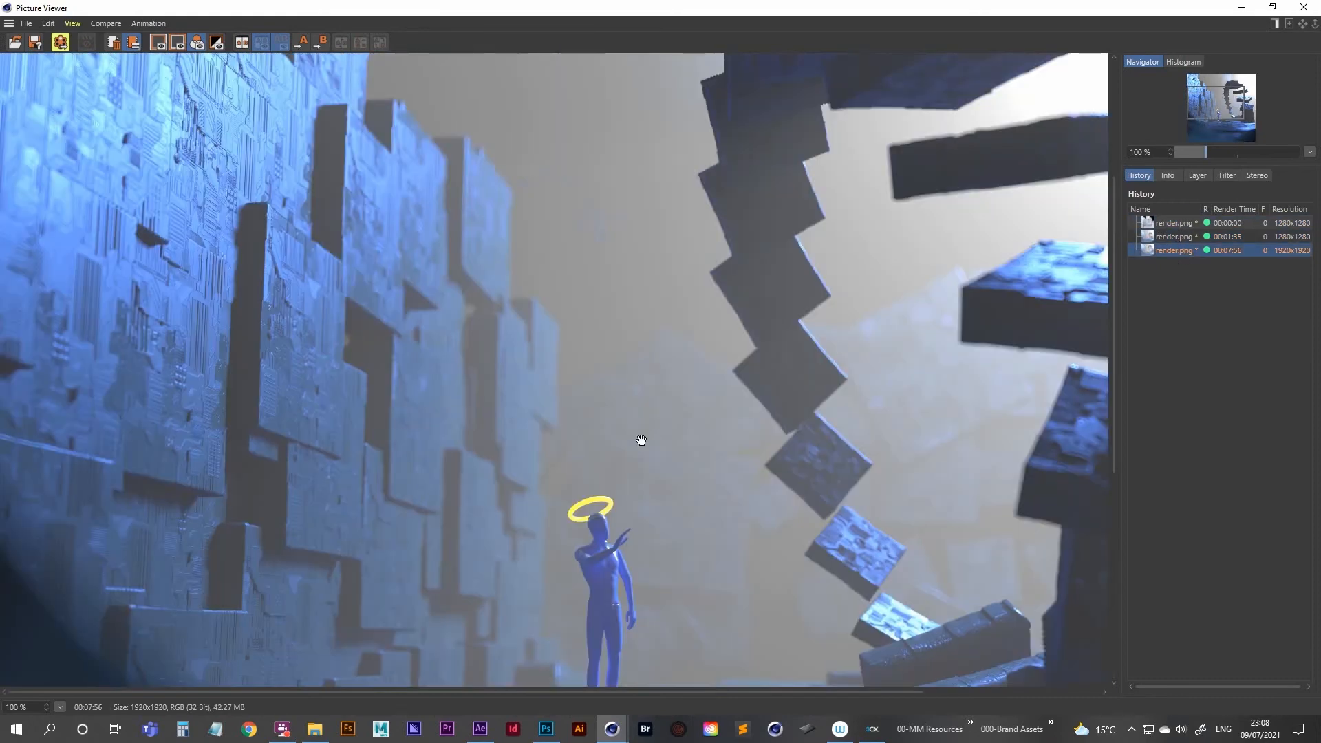
drag(640, 439, 542, 266)
click(1173, 236)
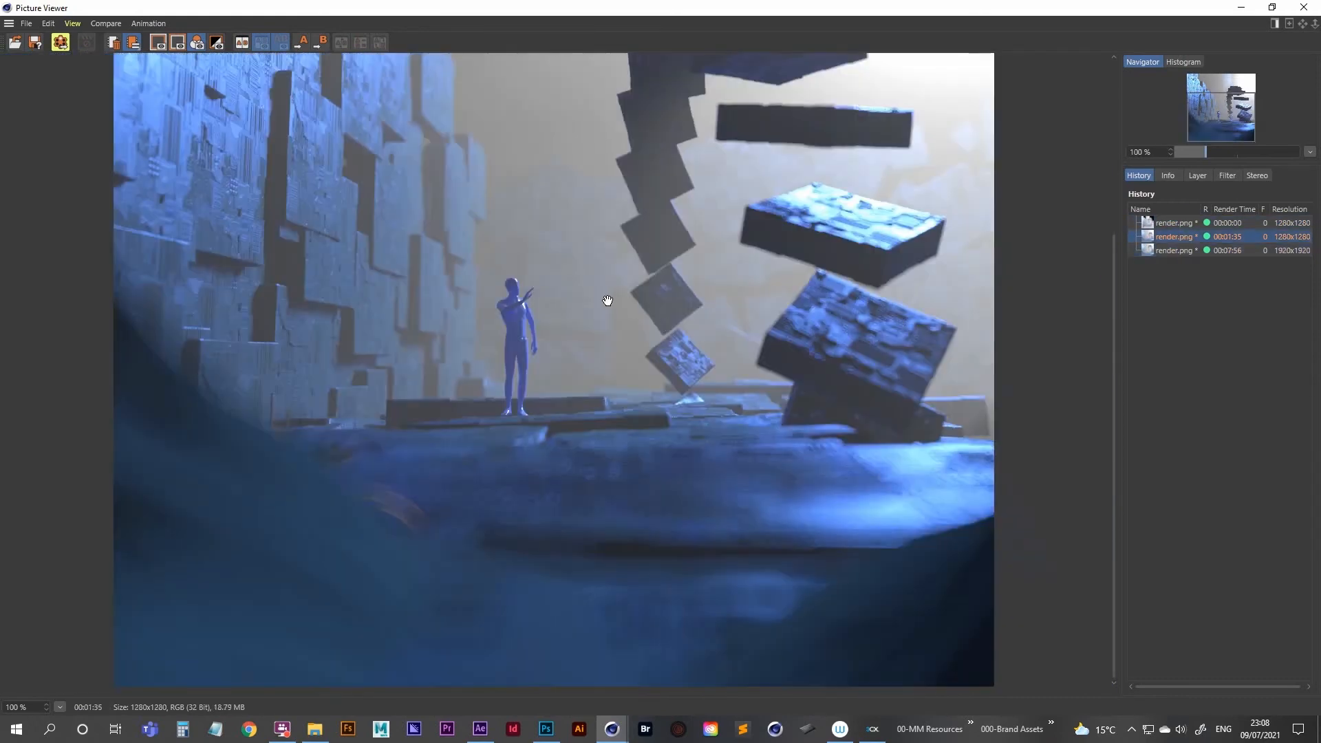
drag(605, 295, 589, 402)
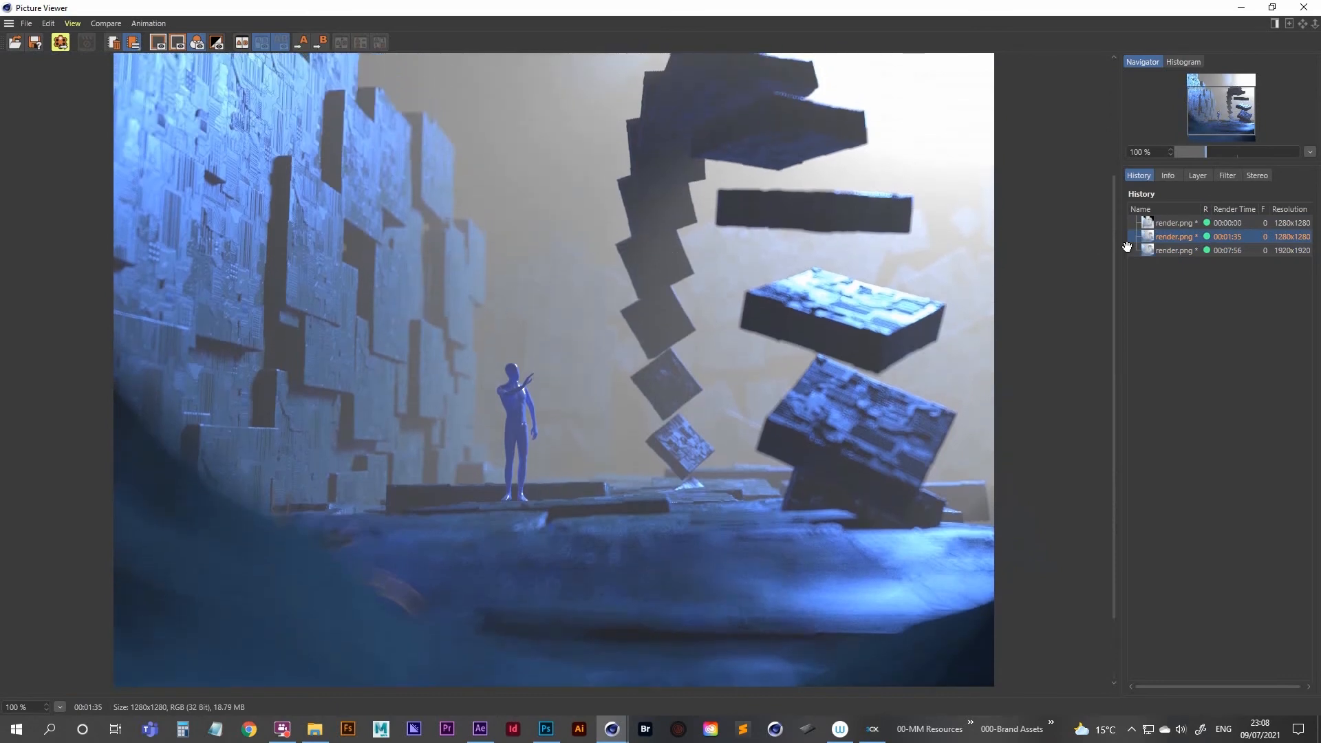
click(1177, 250)
click(1193, 227)
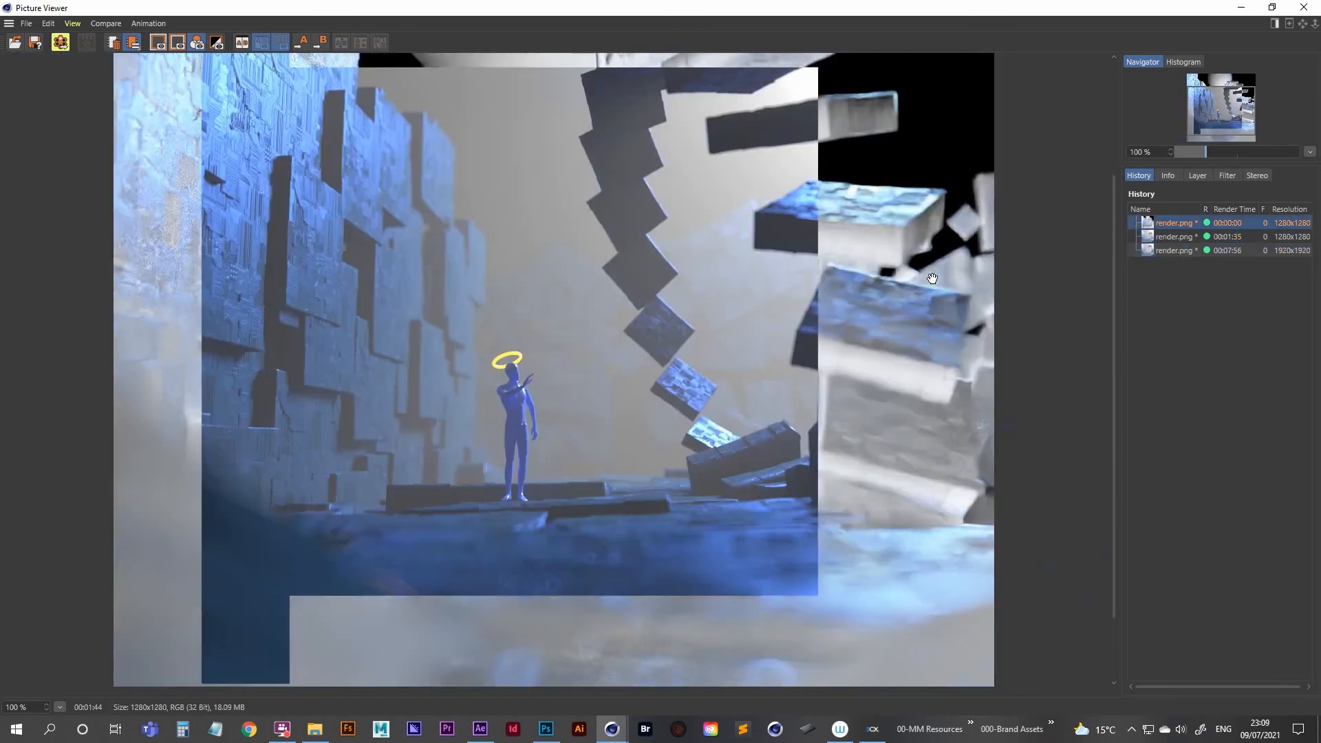
click(1186, 238)
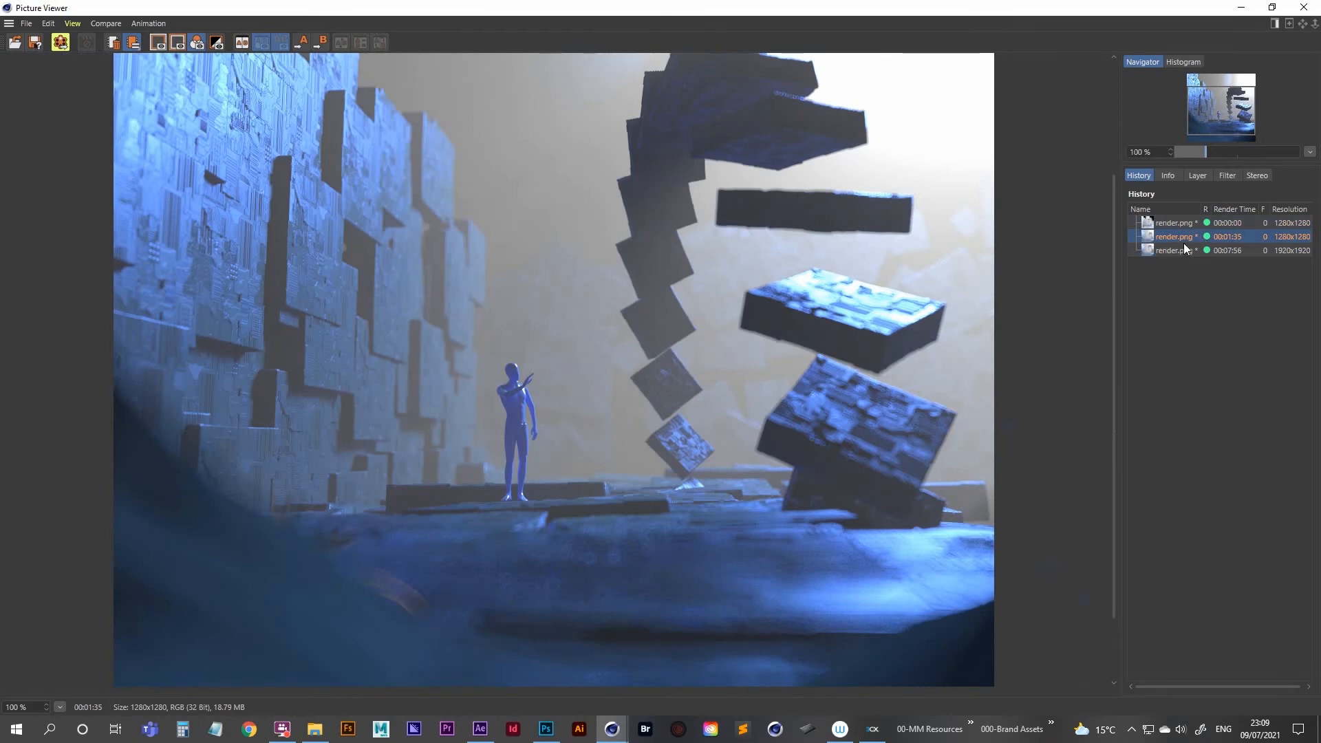
Inspect the 1920 × 1920 render at full size around the figure's halo, the floating blocks, the wall and the ground
click(1184, 249)
drag(603, 432, 462, 344)
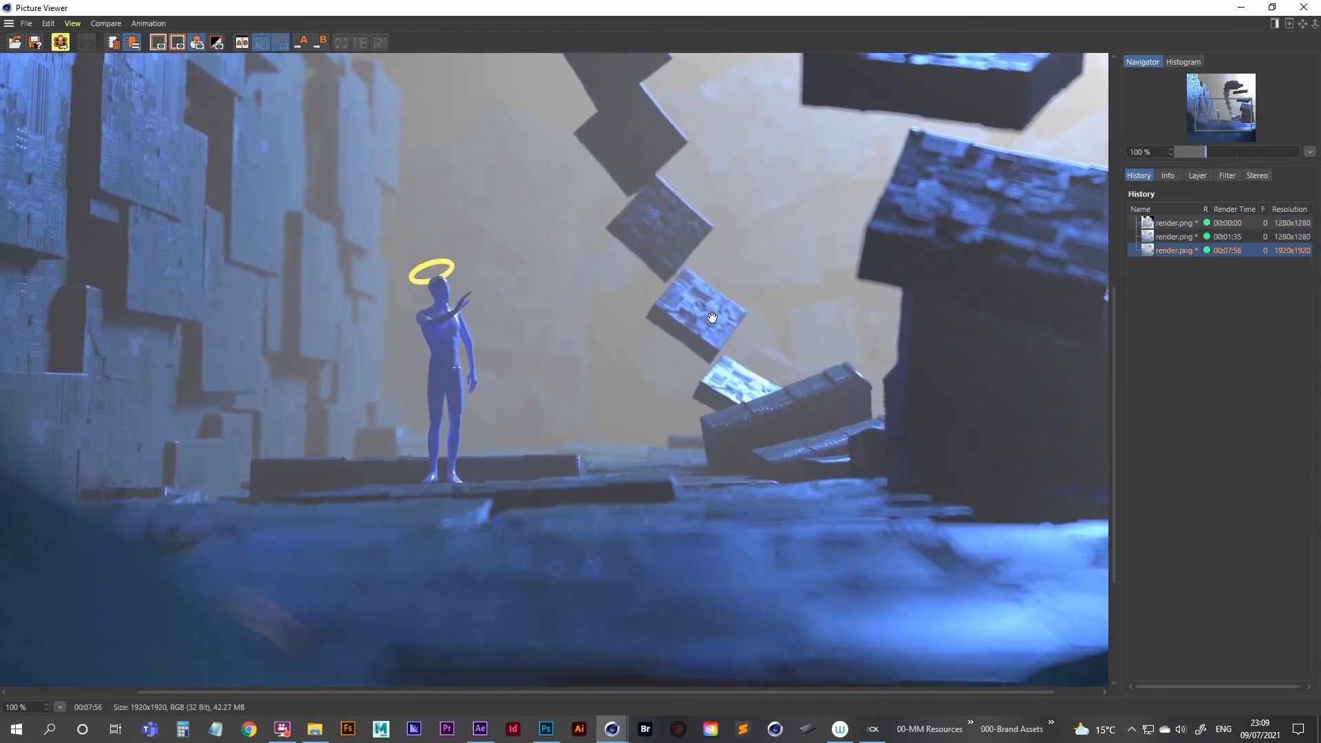
drag(712, 318, 534, 414)
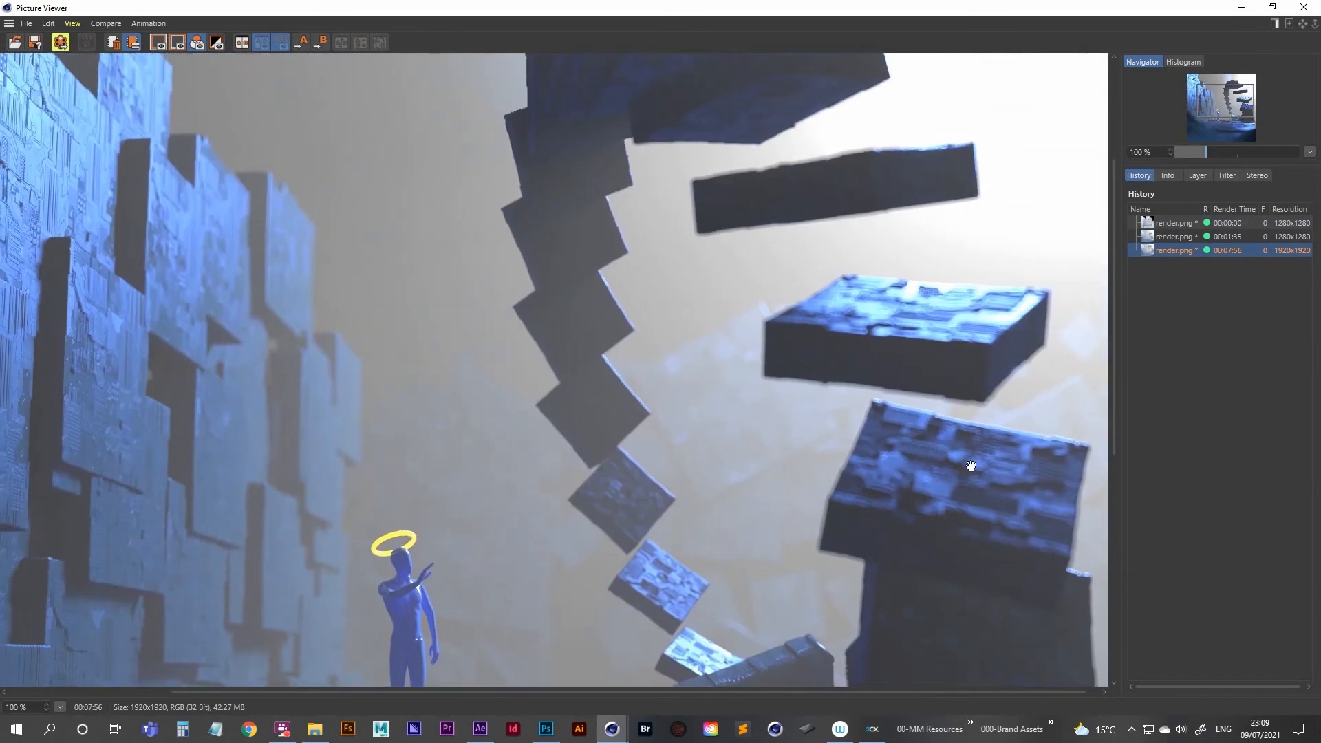
drag(257, 412, 443, 250)
drag(659, 449, 623, 353)
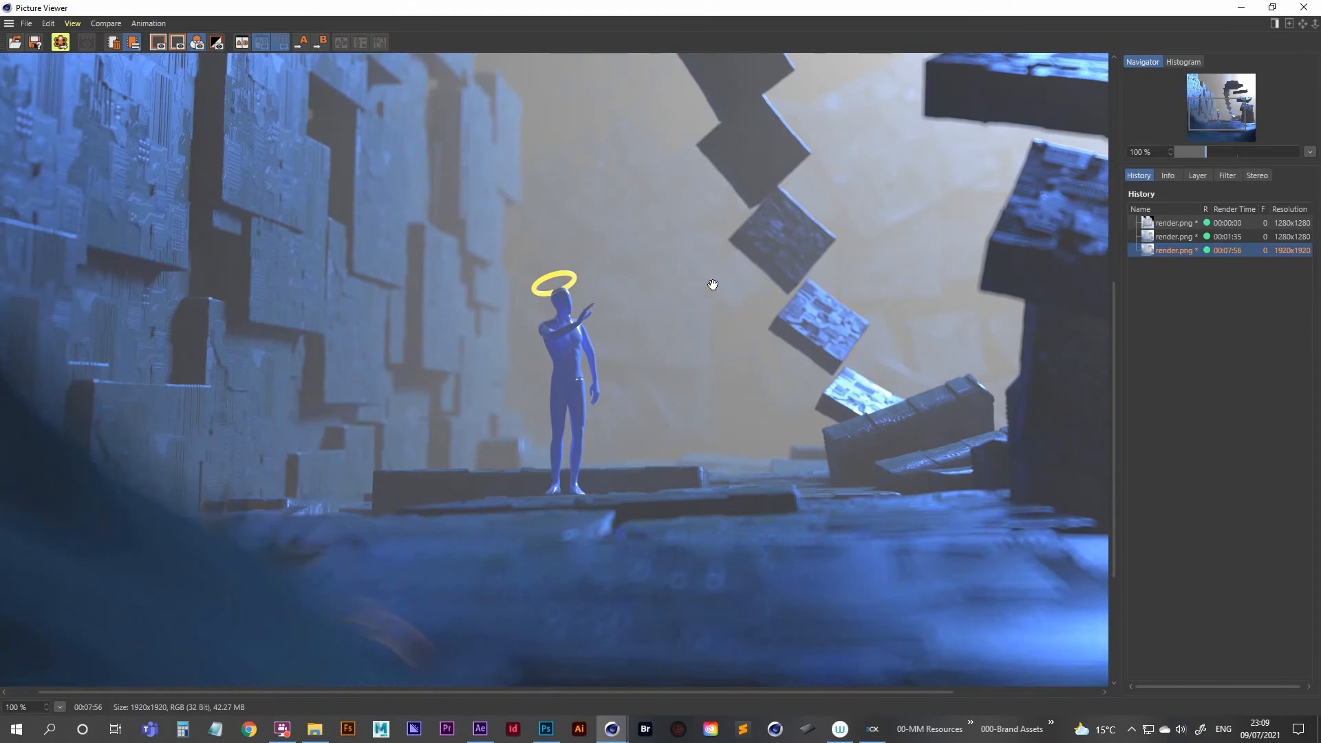
Show the 1920 × 1920 render's file in its folder and move the folder window out of the way
right_click(1189, 253)
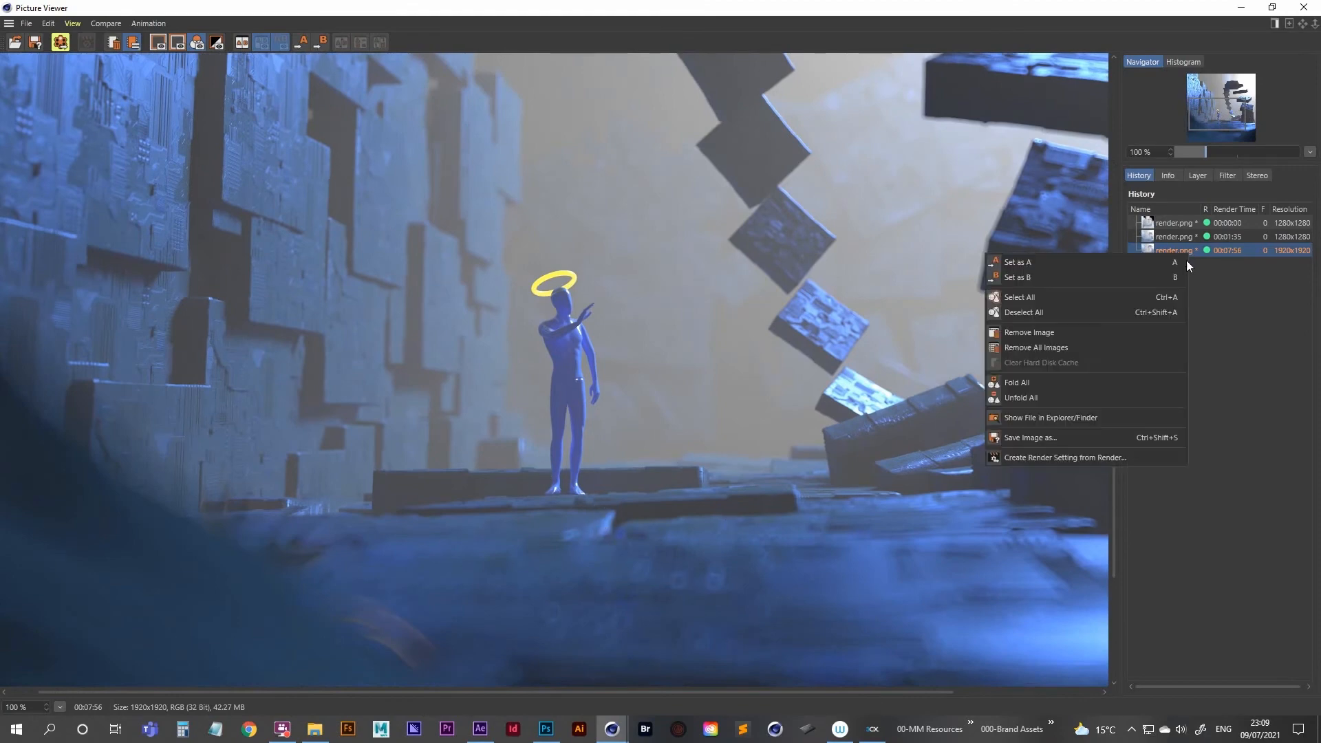
click(1077, 418)
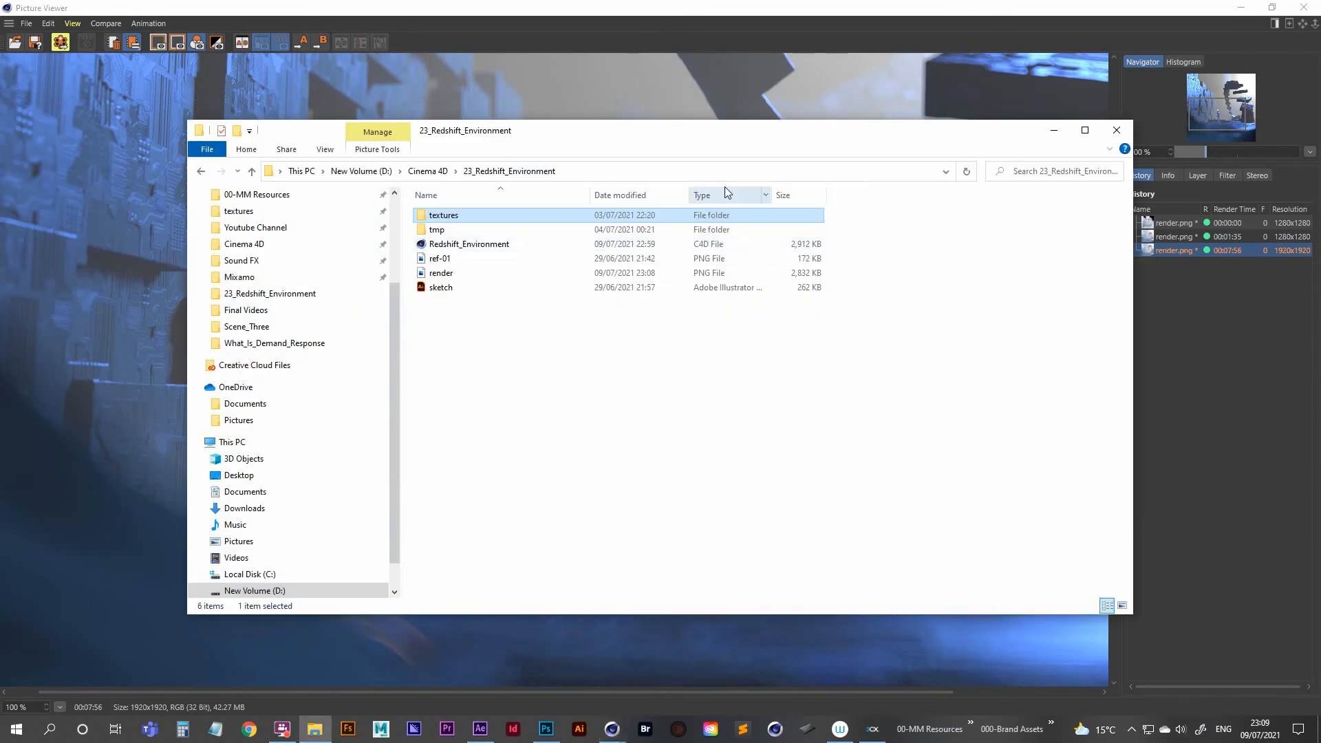
right_click(1178, 258)
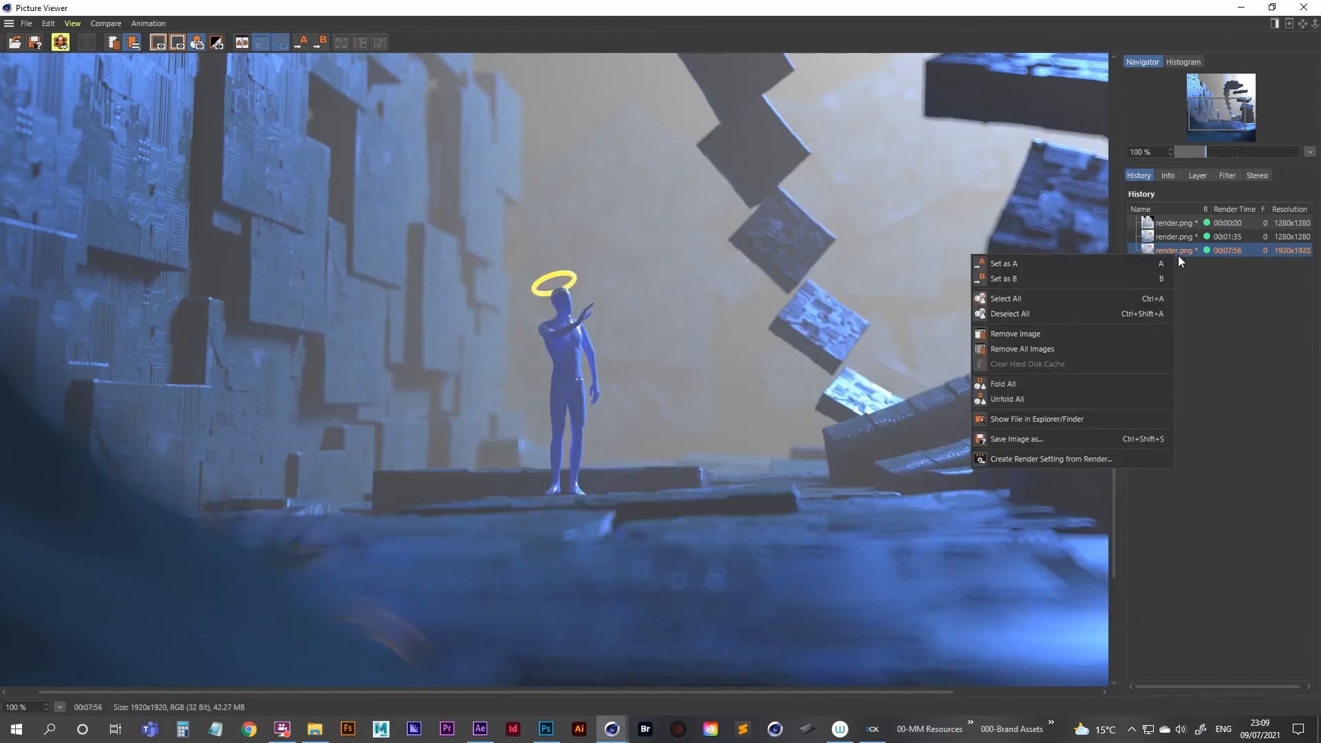
click(1087, 419)
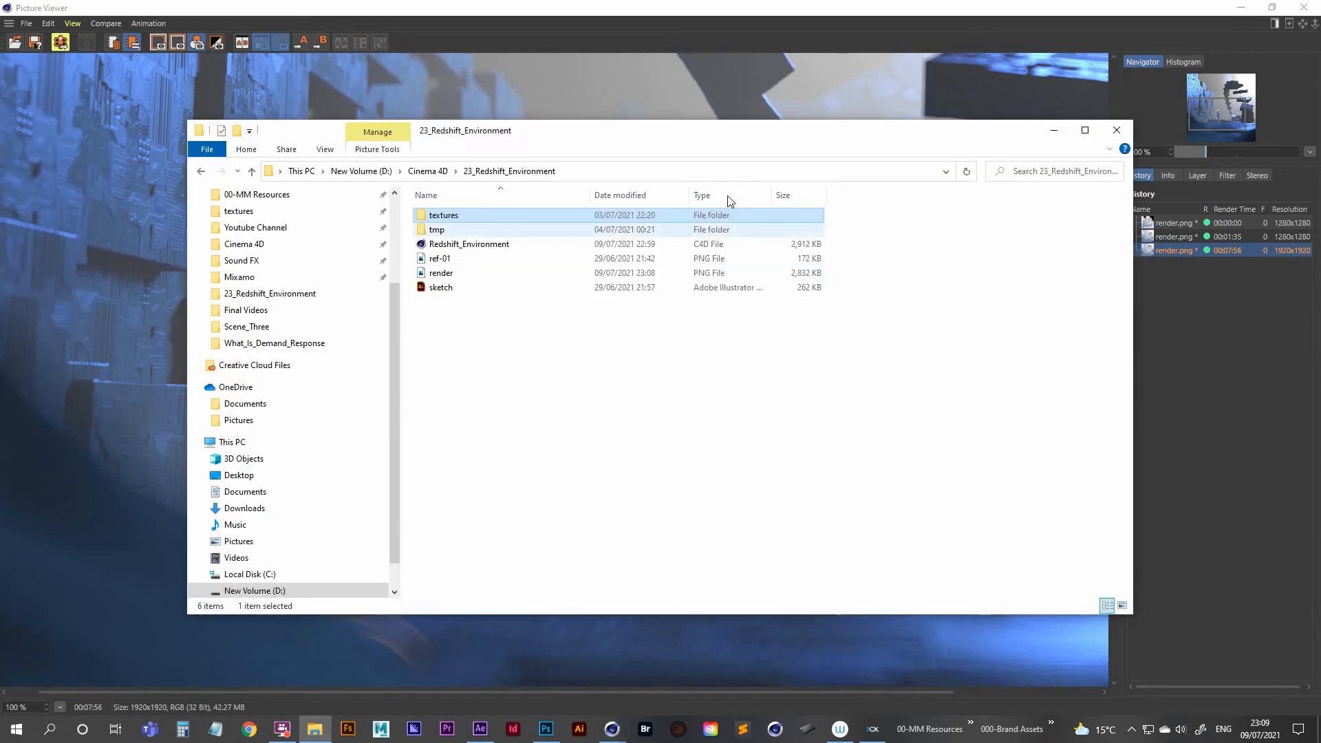
drag(734, 138, 0, 177)
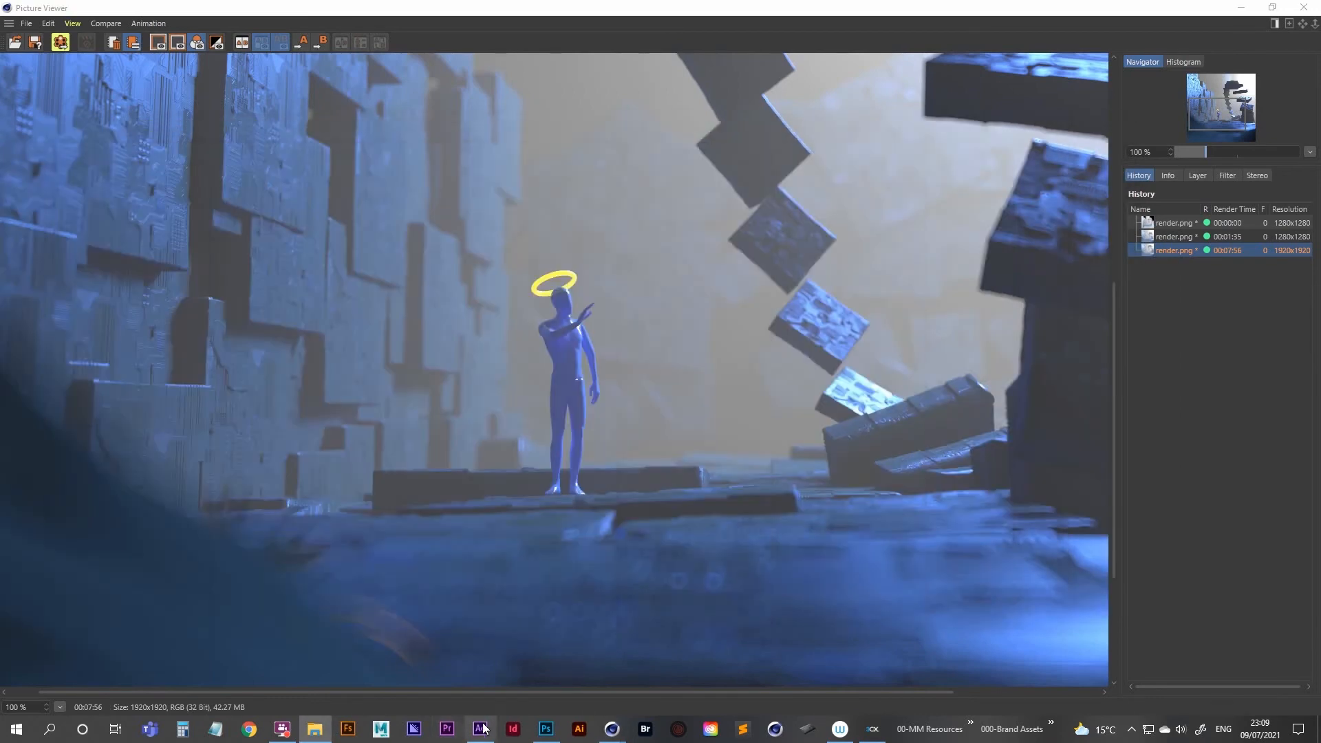
Switch to Photoshop, open the render PNG from the 23_Redshift_Environment folder, and unlock its background layer
click(546, 728)
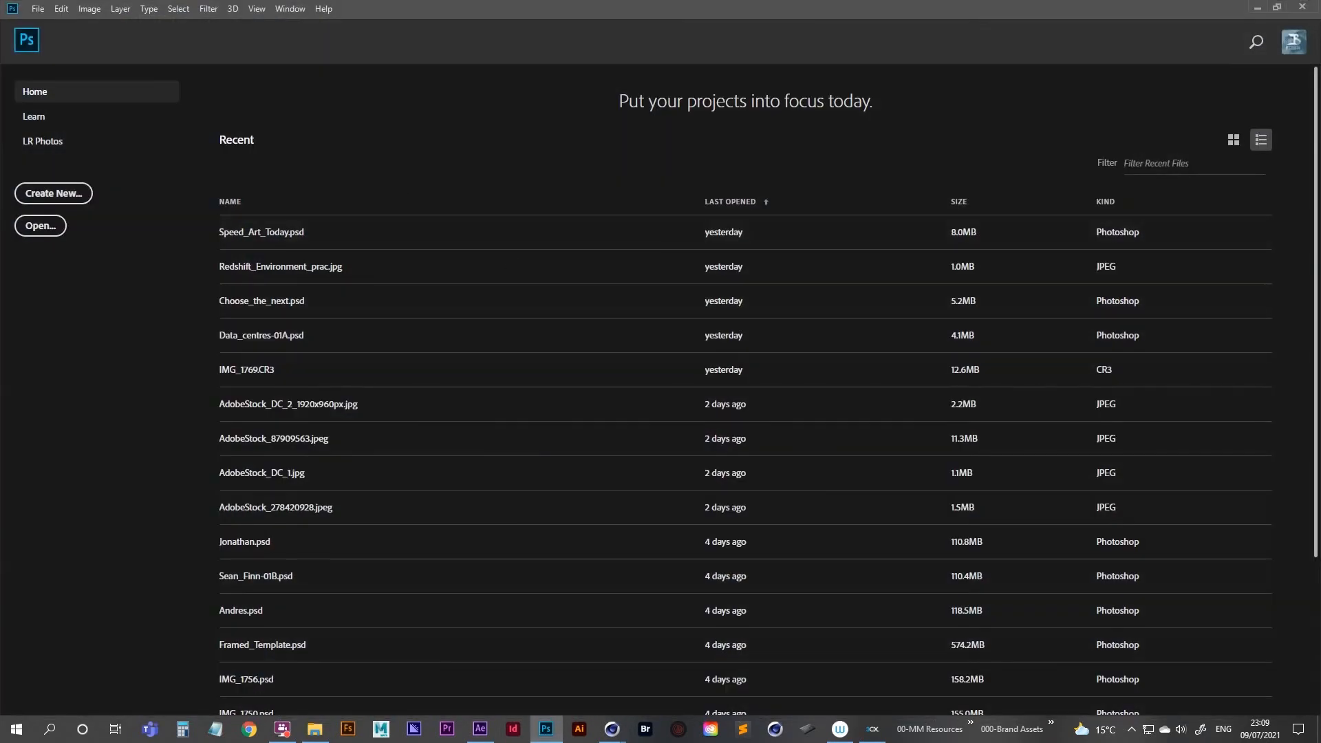
click(314, 729)
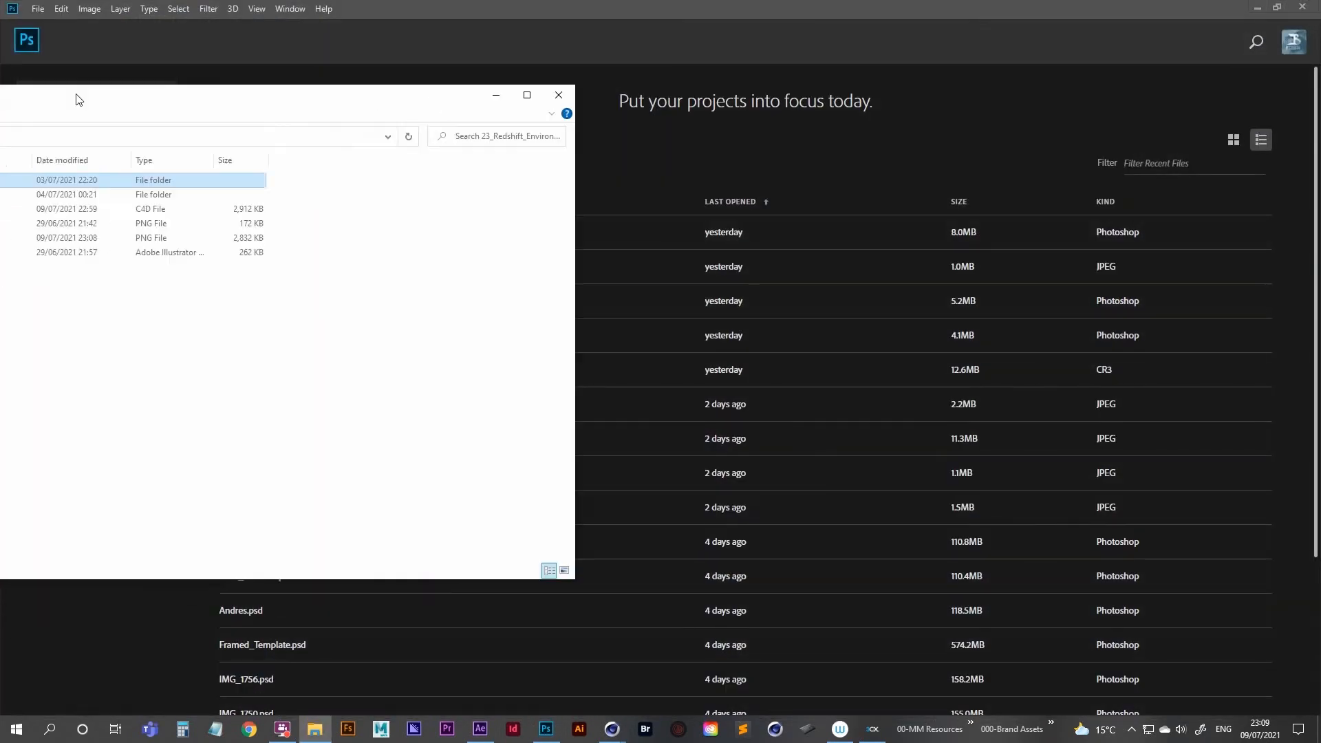
mouse_move(74, 88)
mouse_down()
mouse_move(686, 41)
mouse_move(776, 50)
mouse_up()
drag(580, 191, 287, 395)
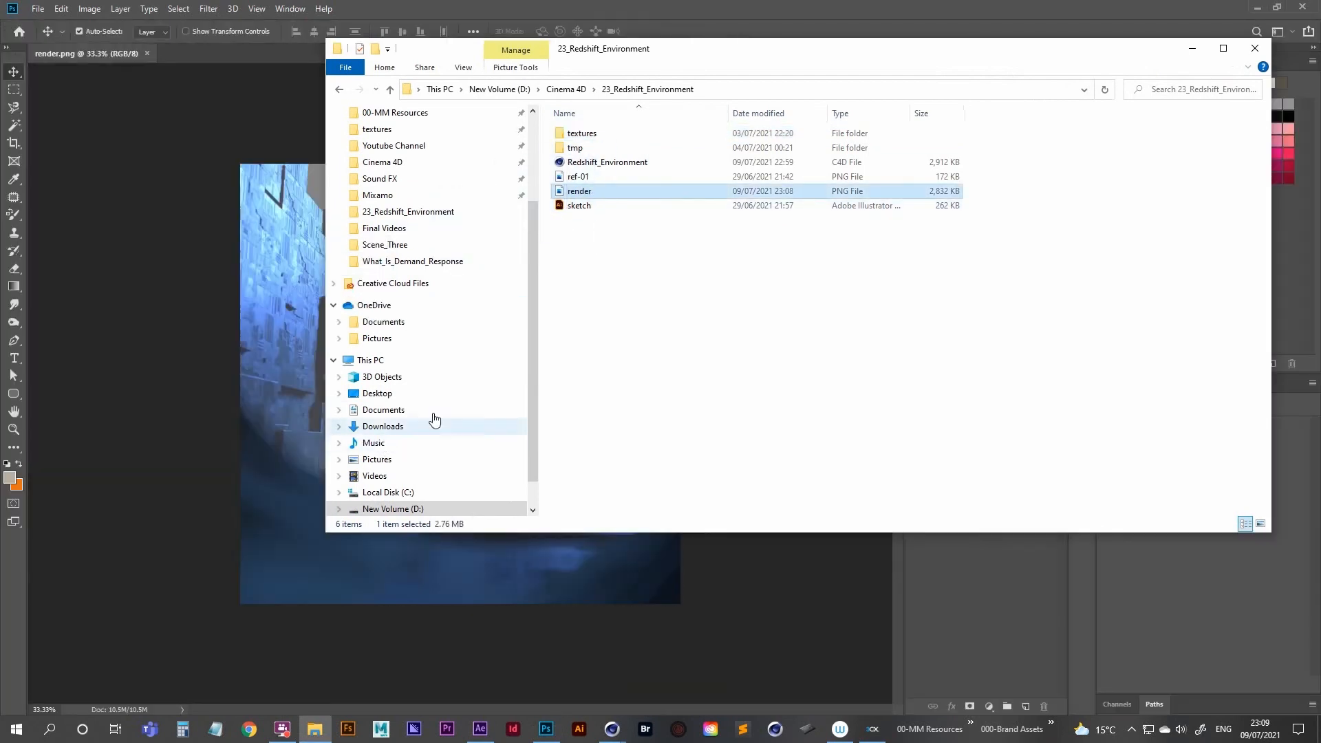
click(1192, 48)
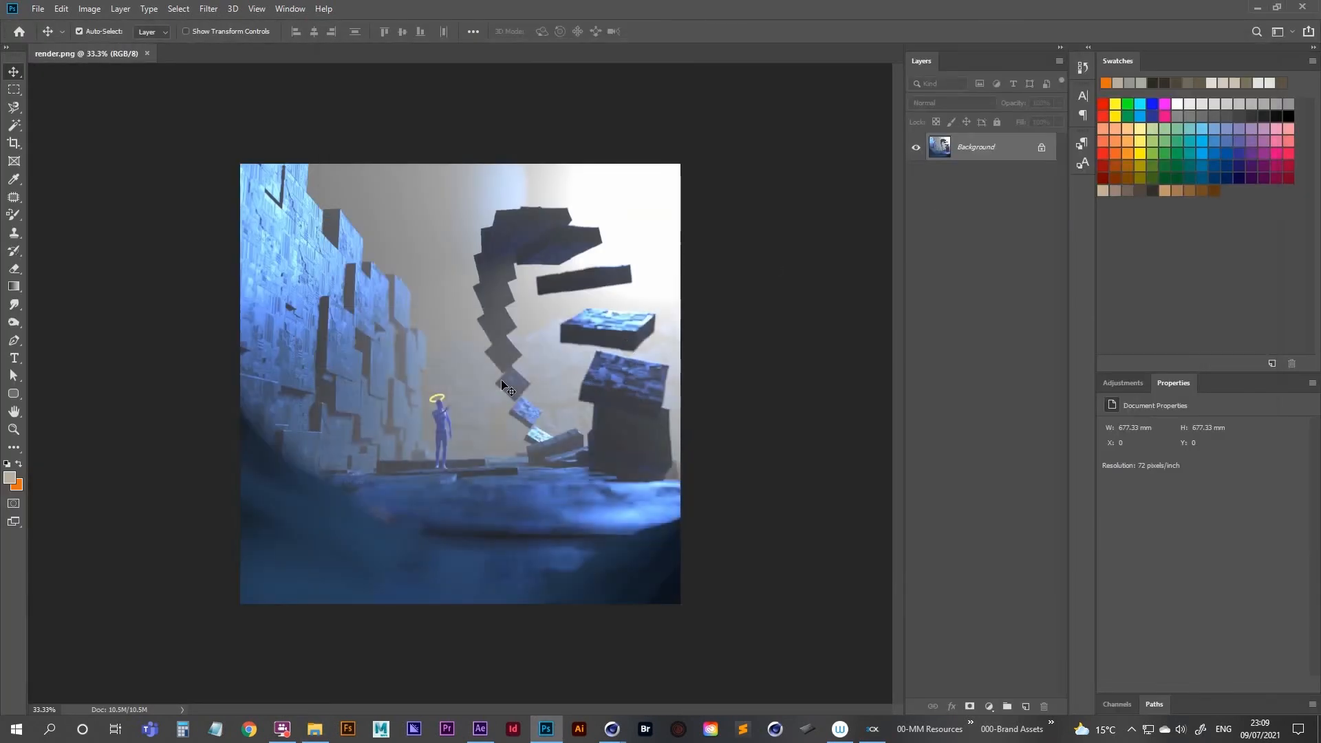
key(ctrl+0)
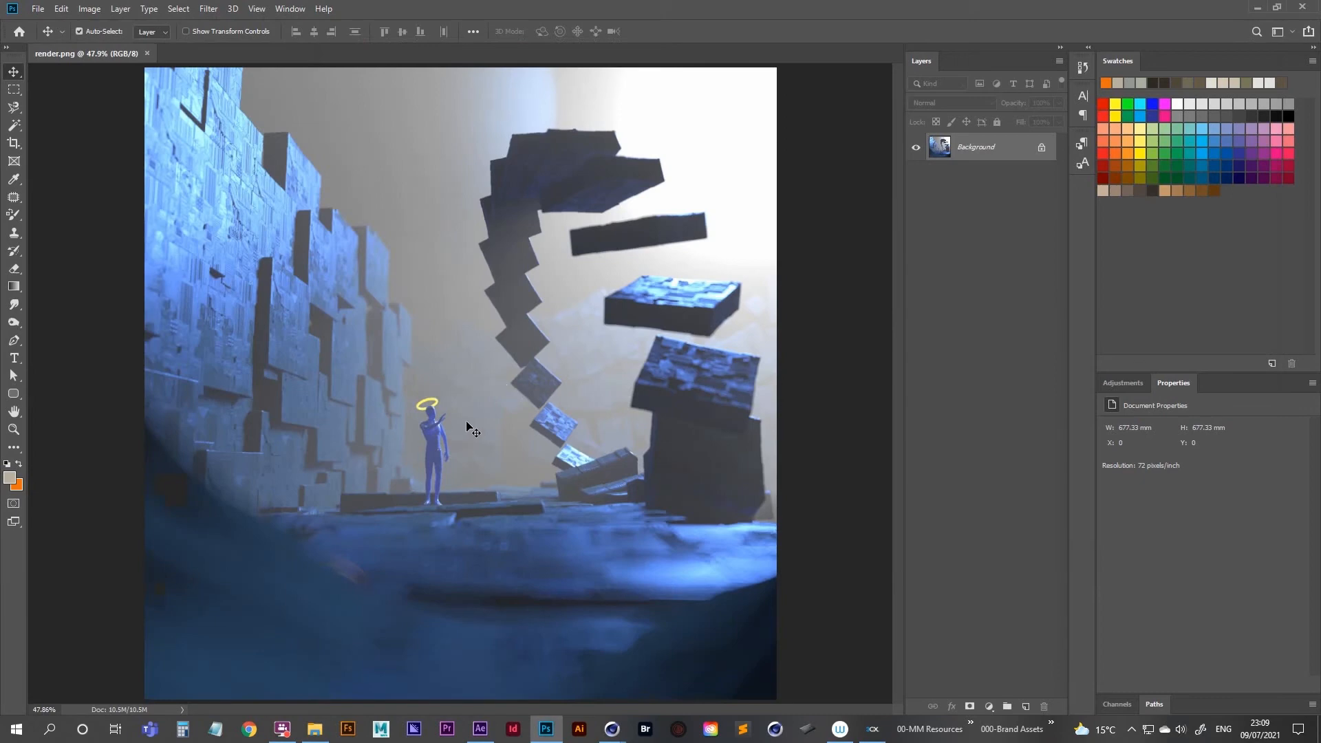
click(1038, 146)
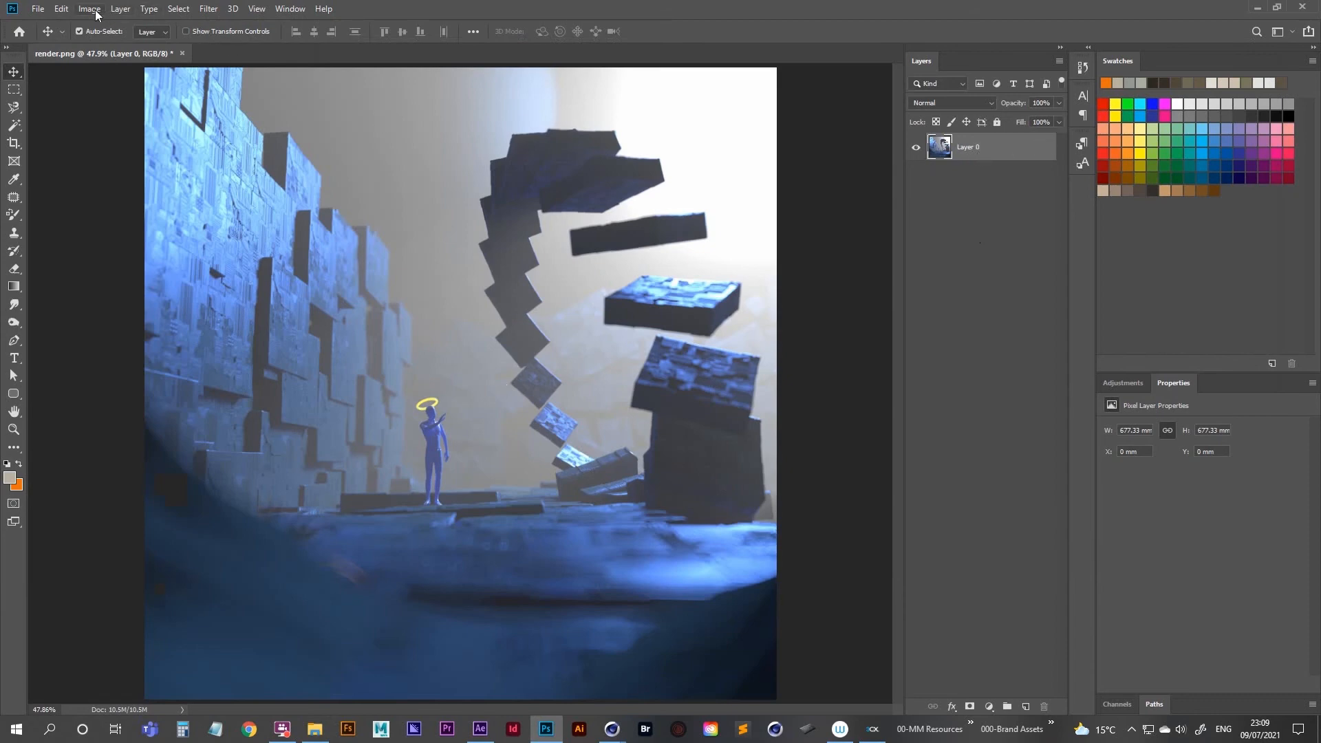
right_click(975, 147)
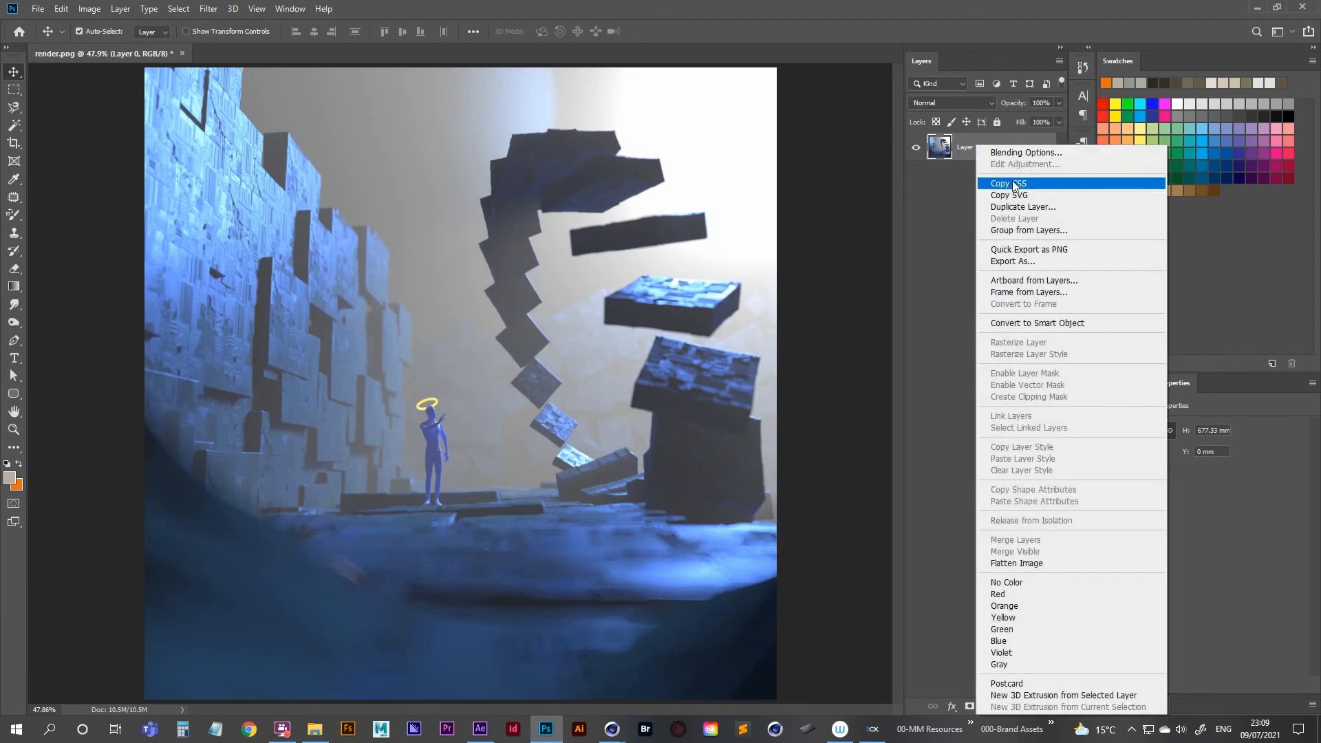
click(1058, 323)
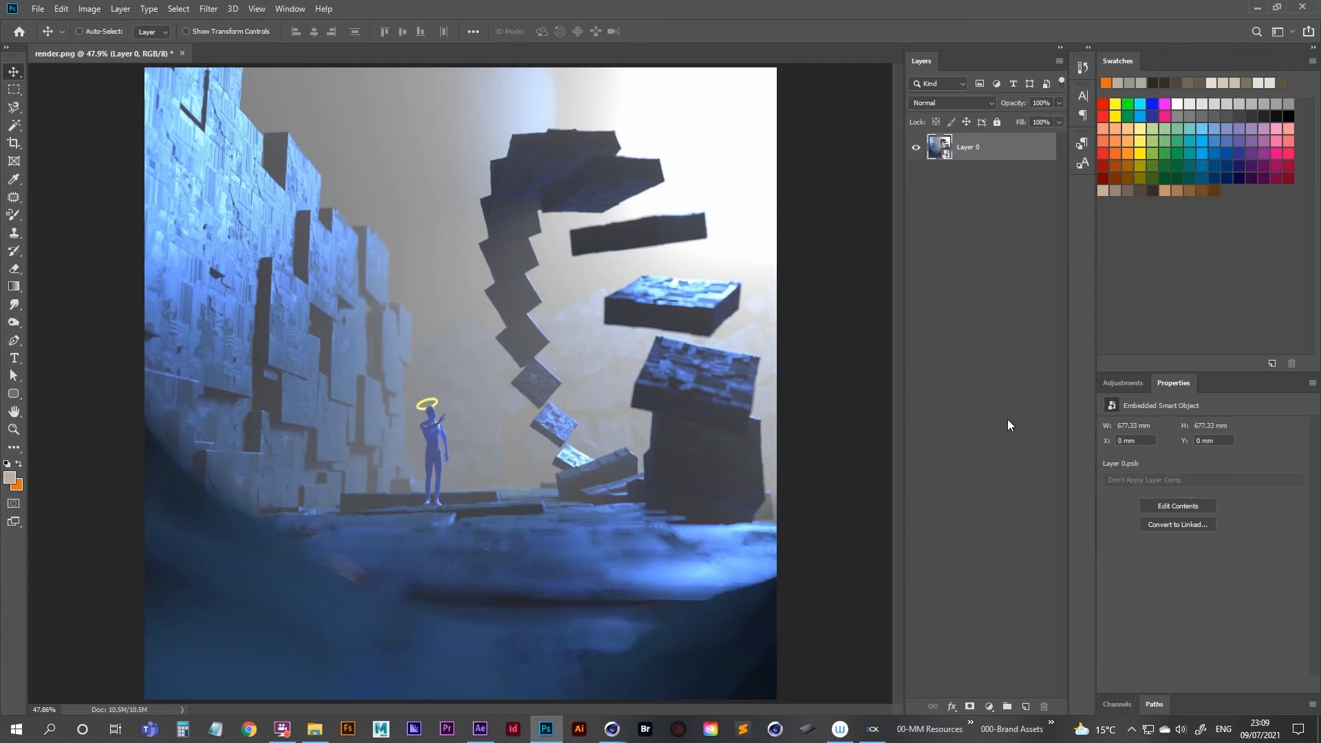
key(ctrl+z)
Add a Levels adjustment layer above the render and apply the Increase Contrast 3 preset after trying Increase Contrast 1 and 2
click(1121, 383)
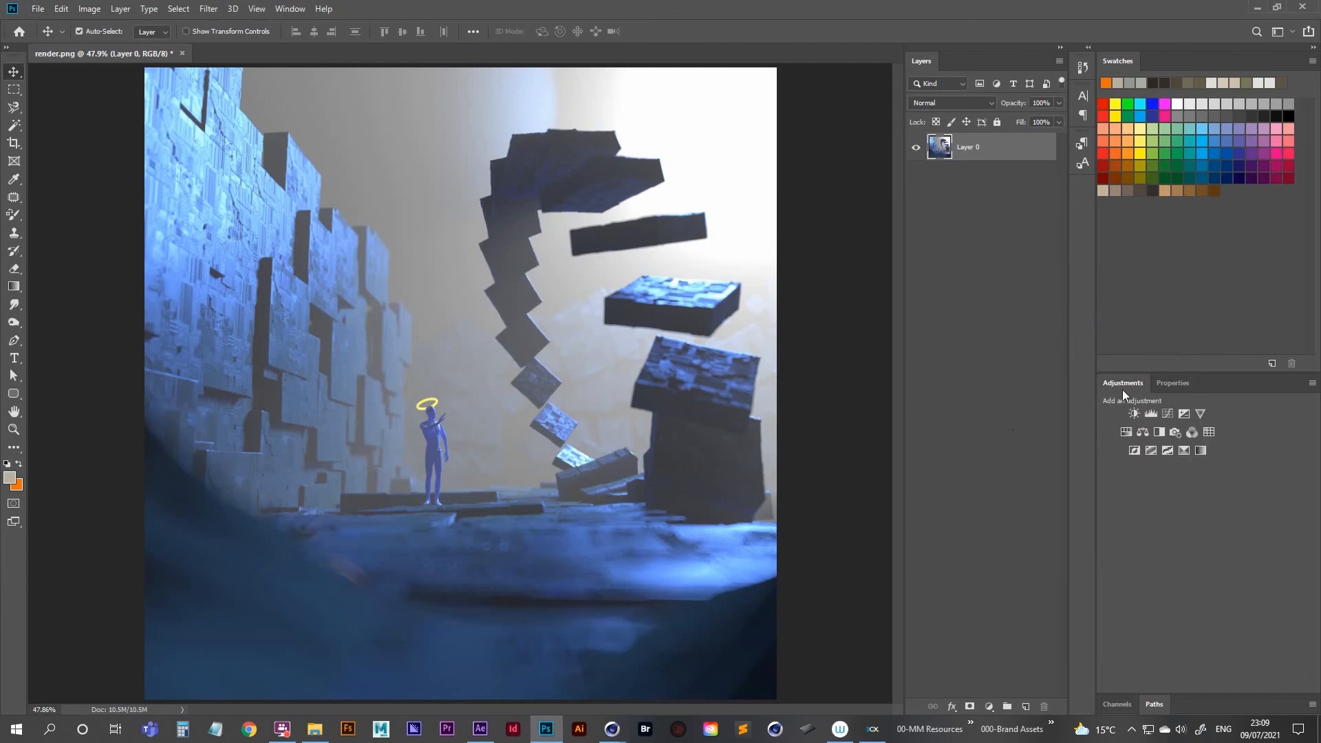
click(1151, 412)
click(1166, 427)
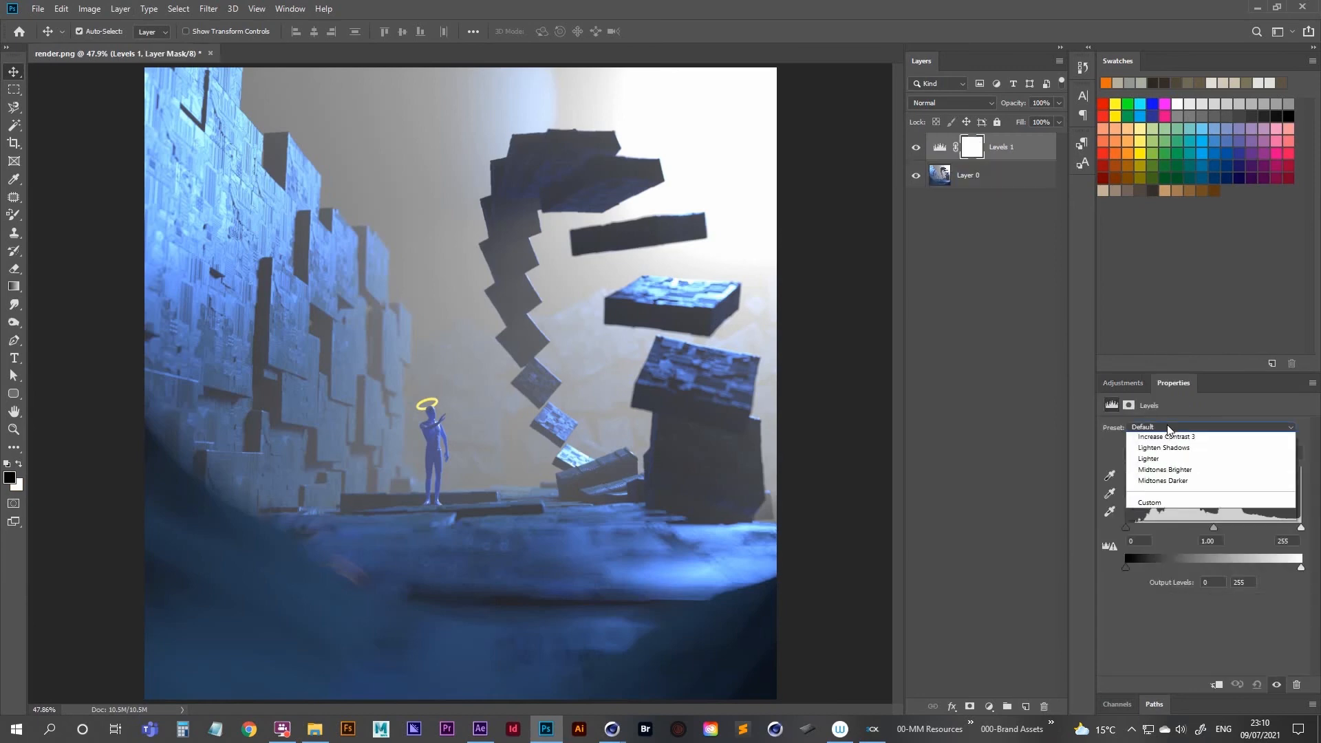
click(1181, 474)
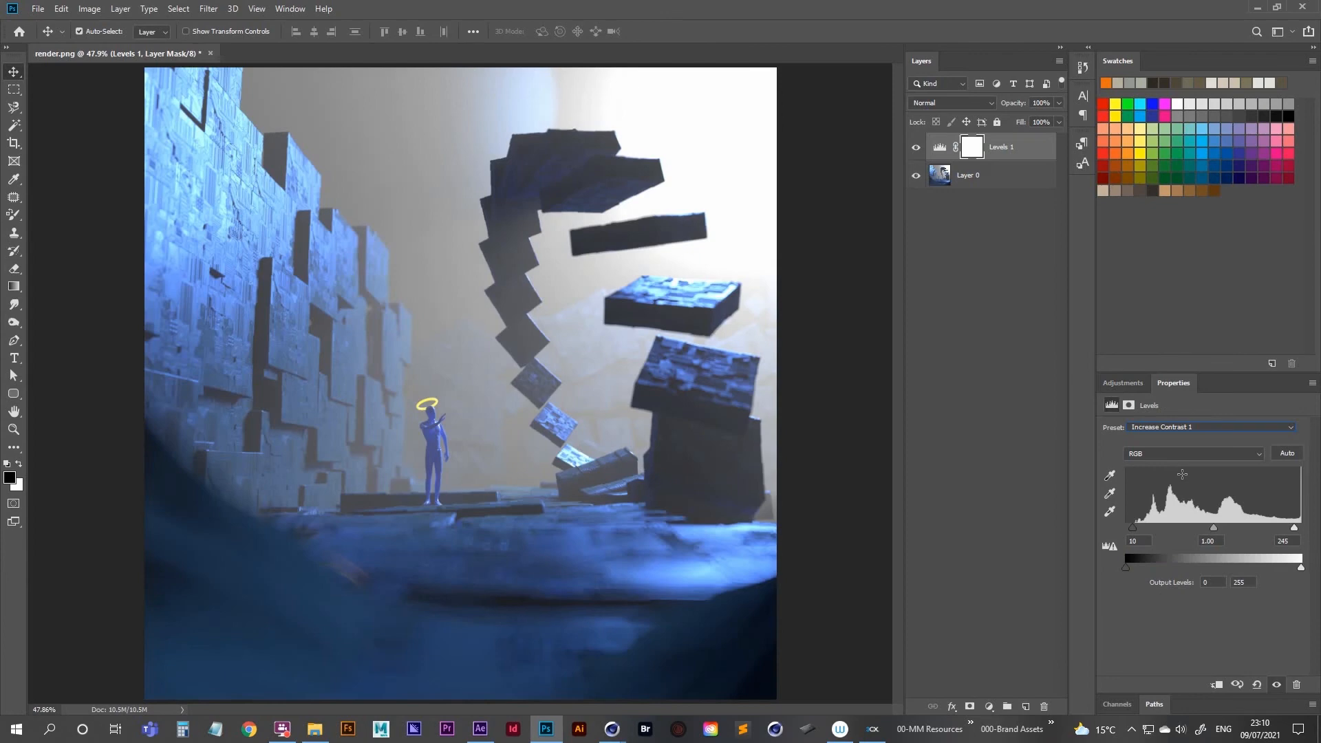
click(1179, 430)
click(1183, 477)
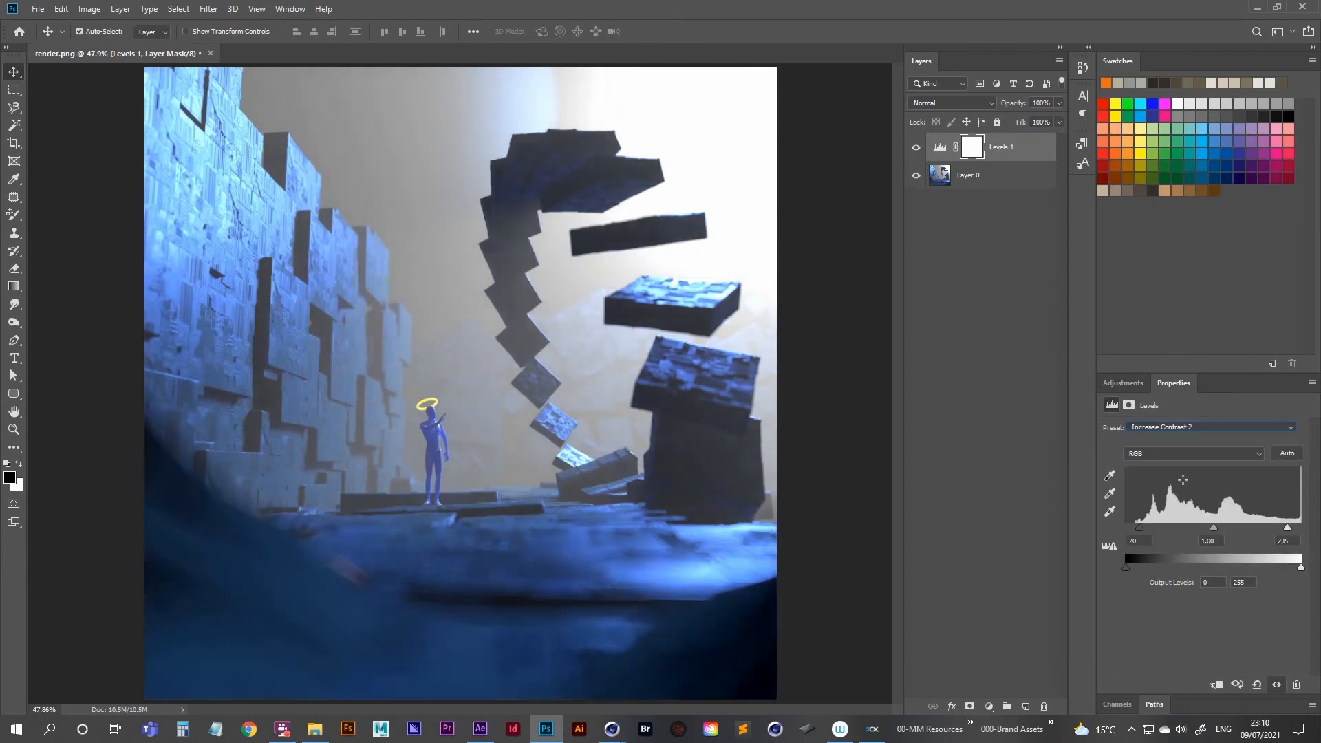
key(ctrl)
click(1177, 427)
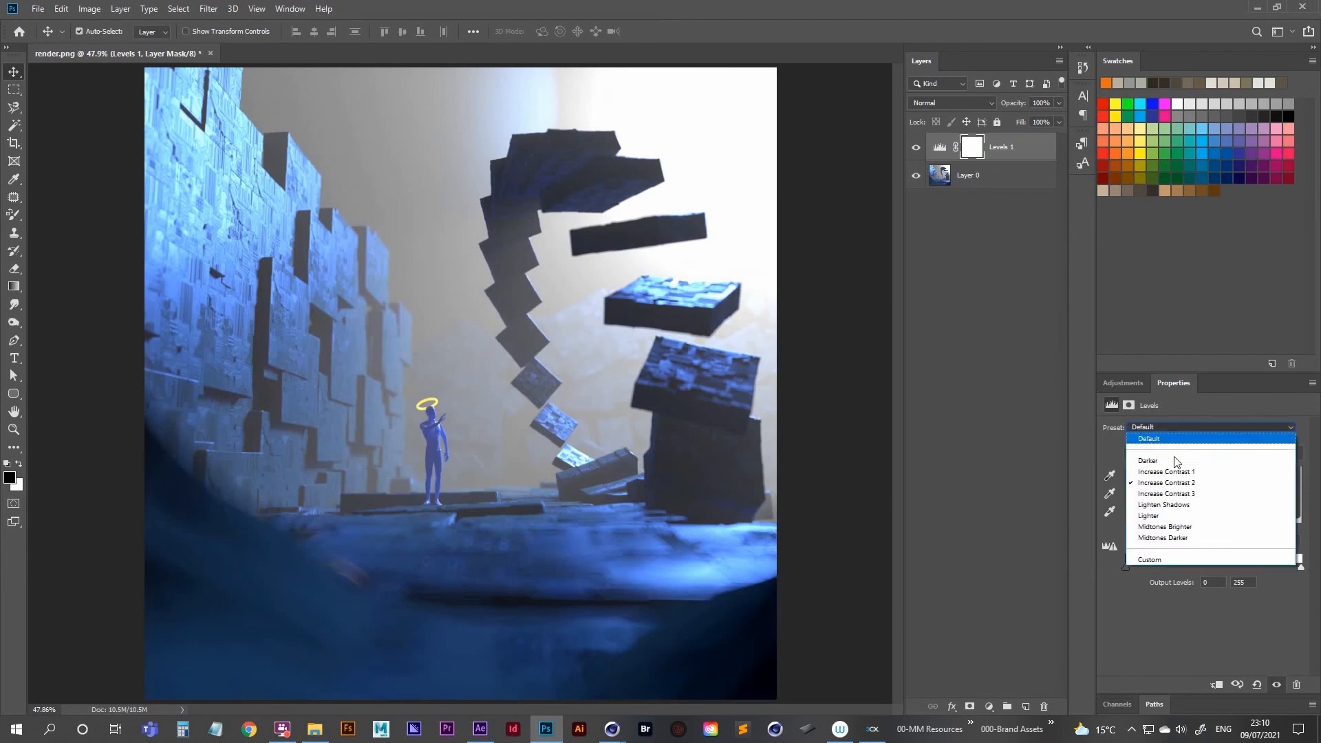
click(1177, 493)
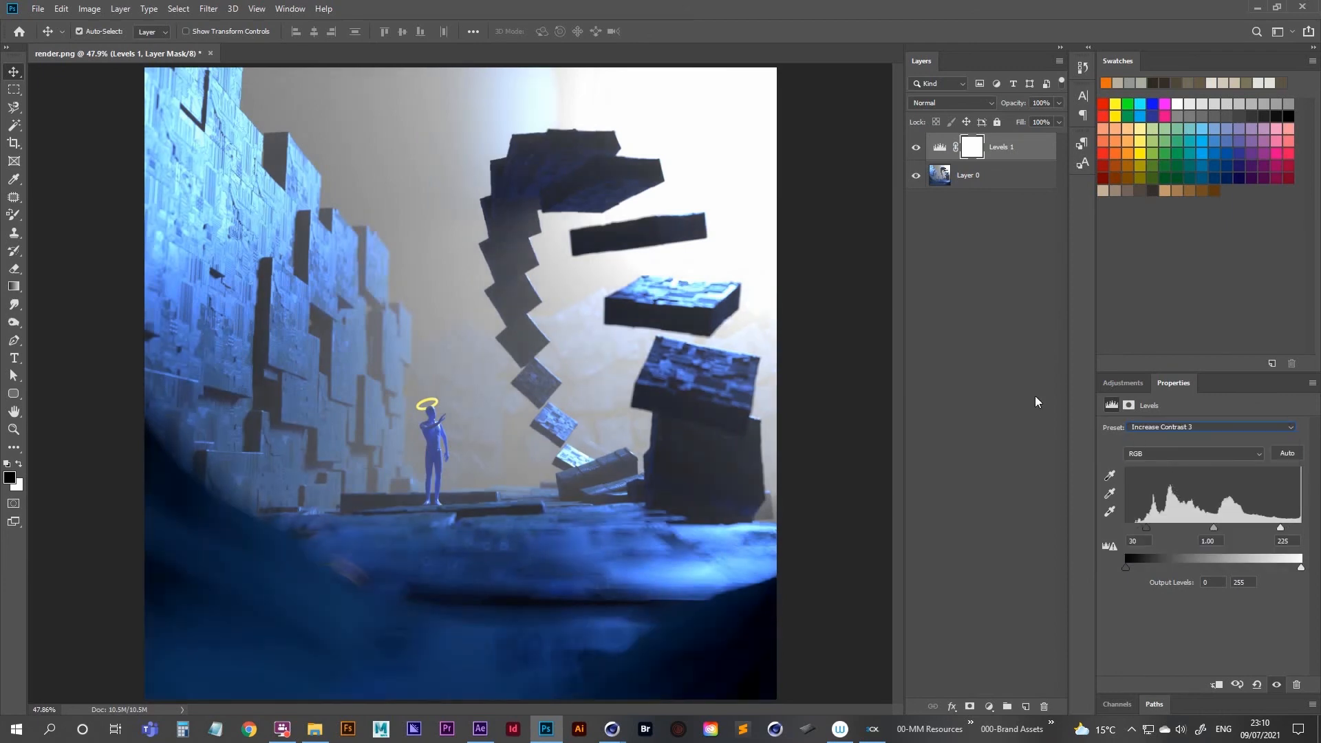
click(1164, 428)
click(1178, 493)
Add a Curves adjustment layer above the Levels layer with the Increase Contrast (RGB) preset
click(1123, 383)
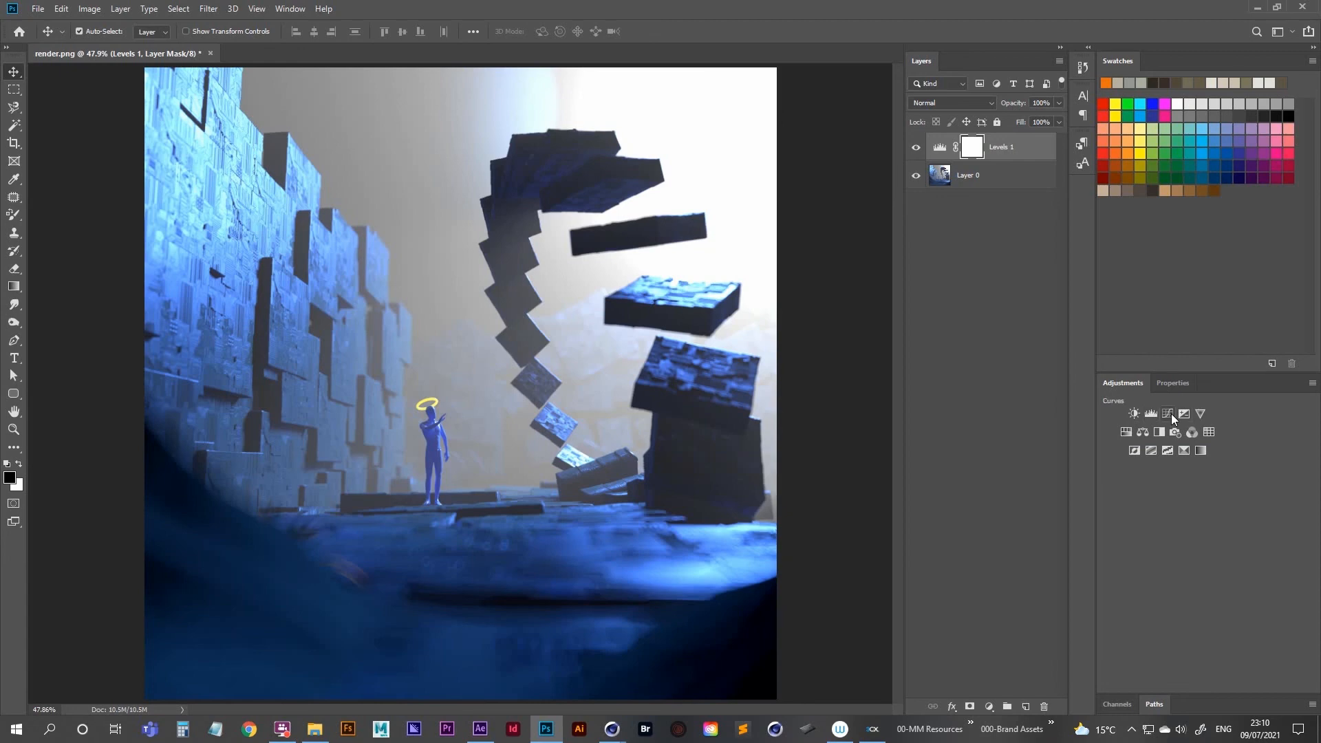
click(1169, 414)
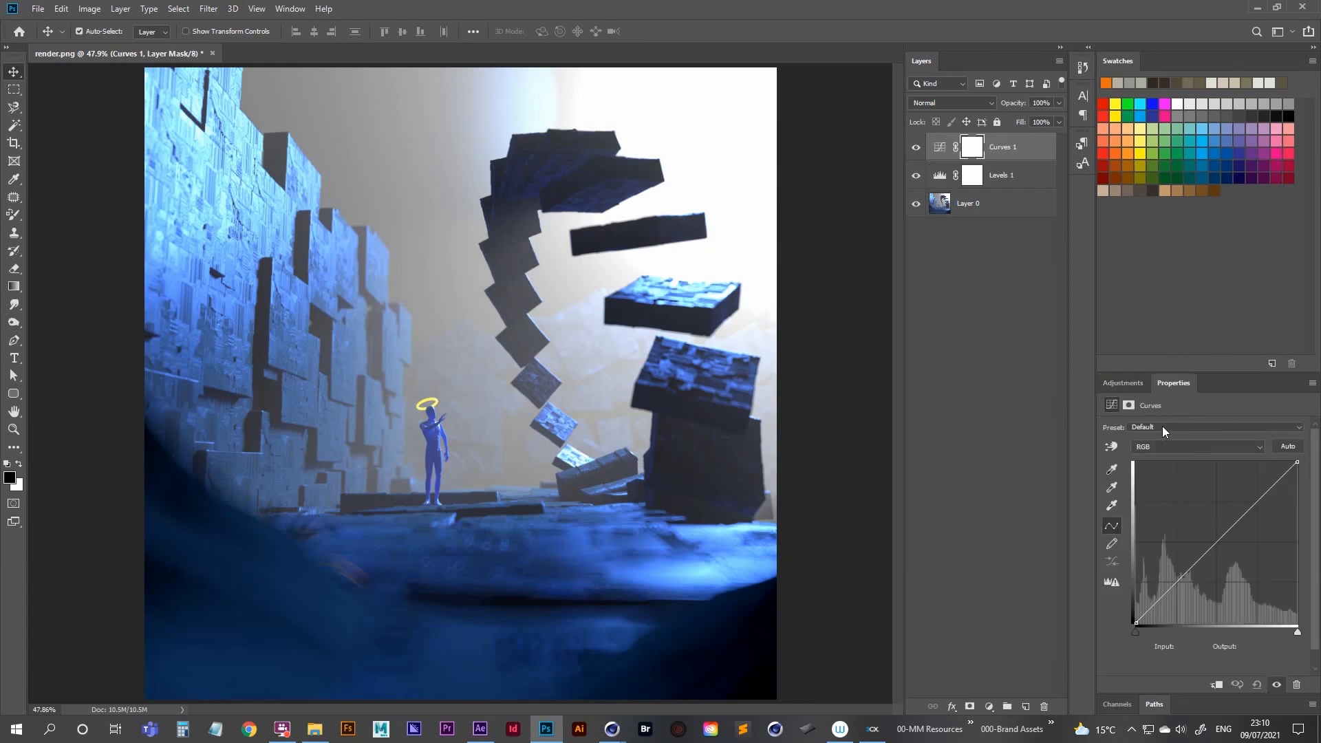
click(1163, 428)
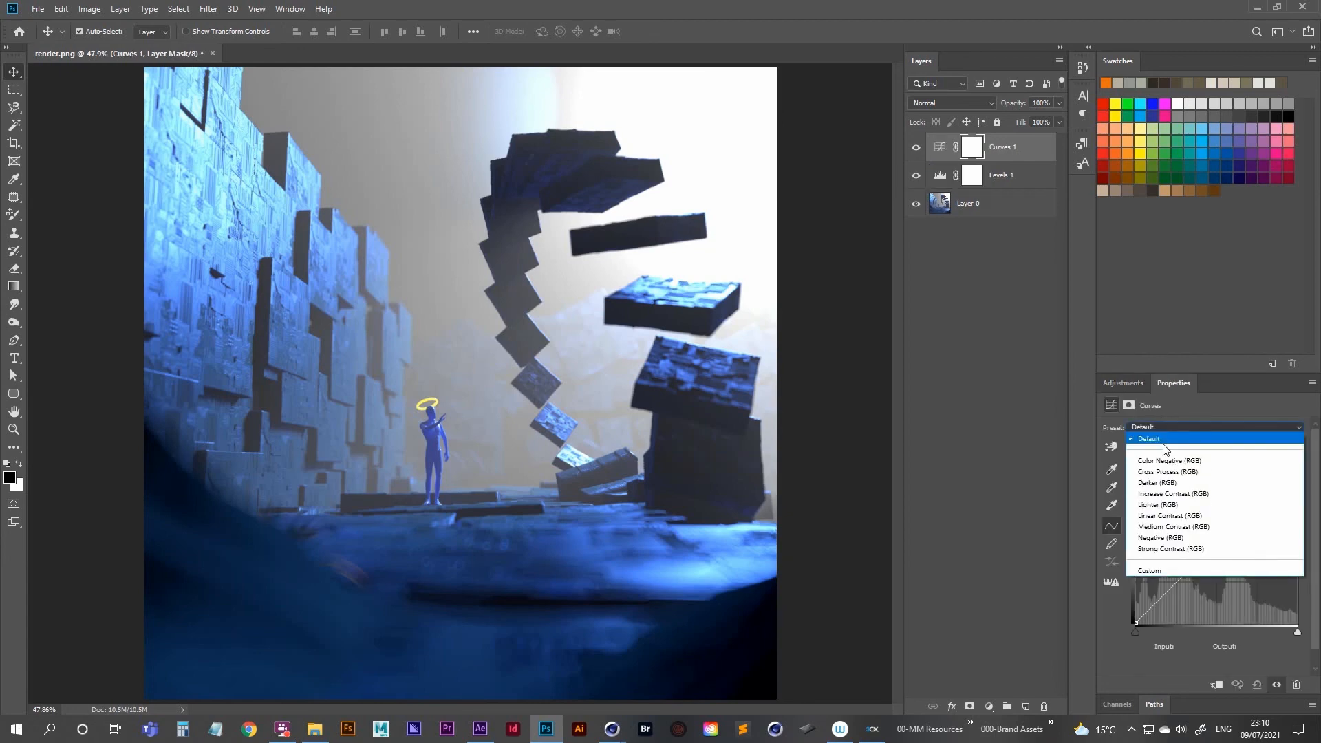
click(1185, 494)
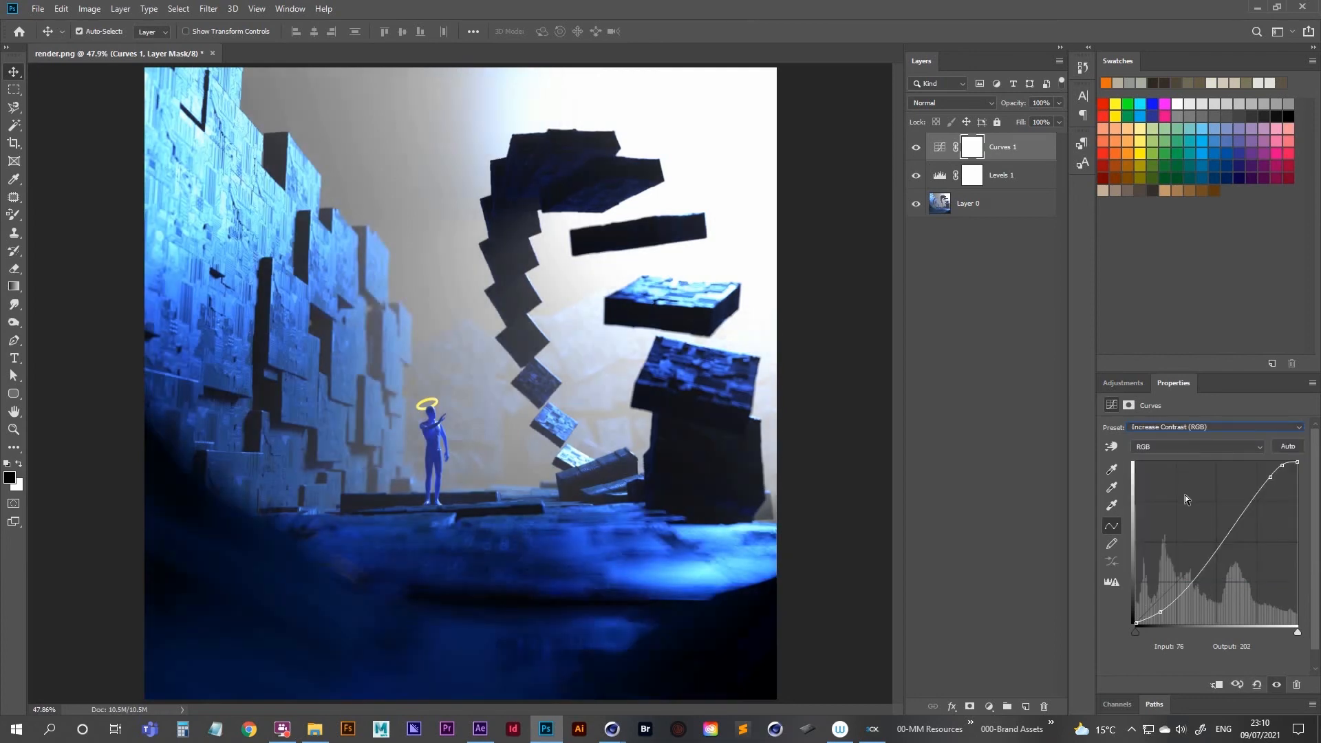
Undo the Increase Contrast preset on the Curves adjustment layer and apply the Medium Contrast (RGB) preset instead
key(ctrl)
key(ctrl+z)
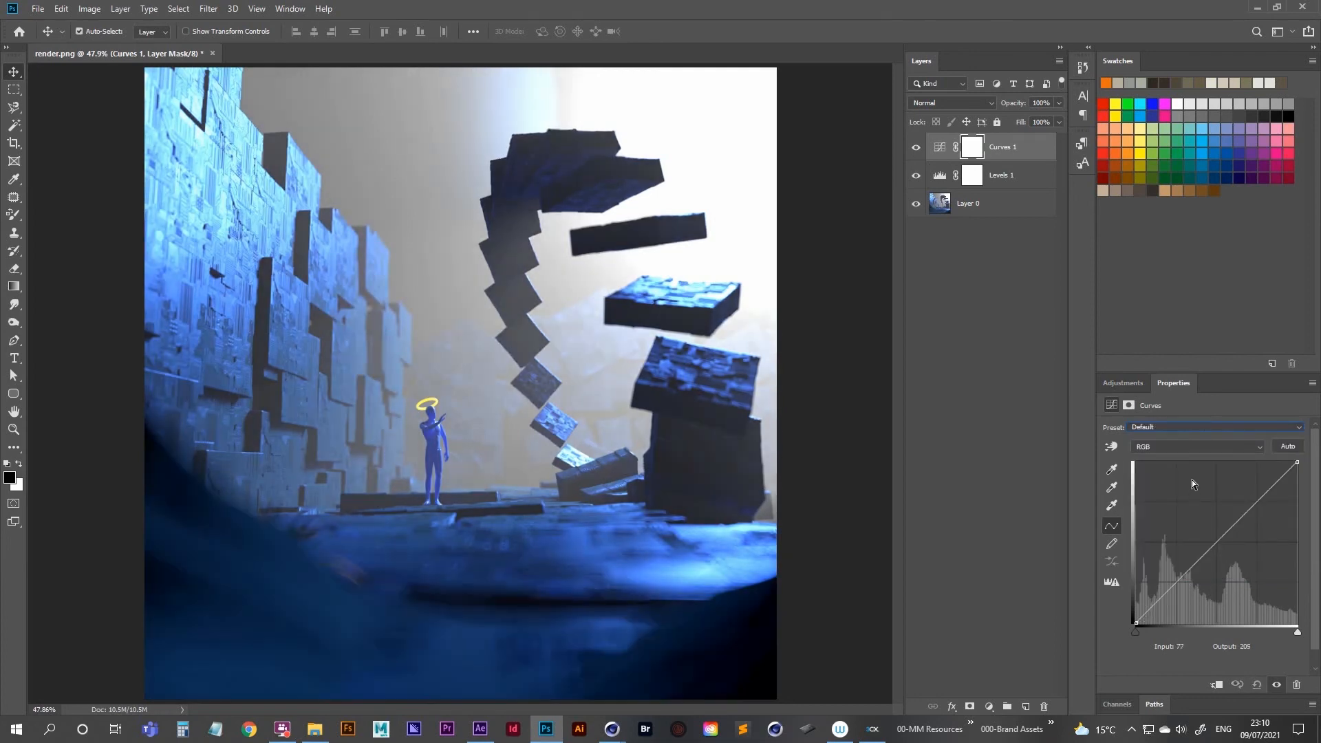
click(1174, 427)
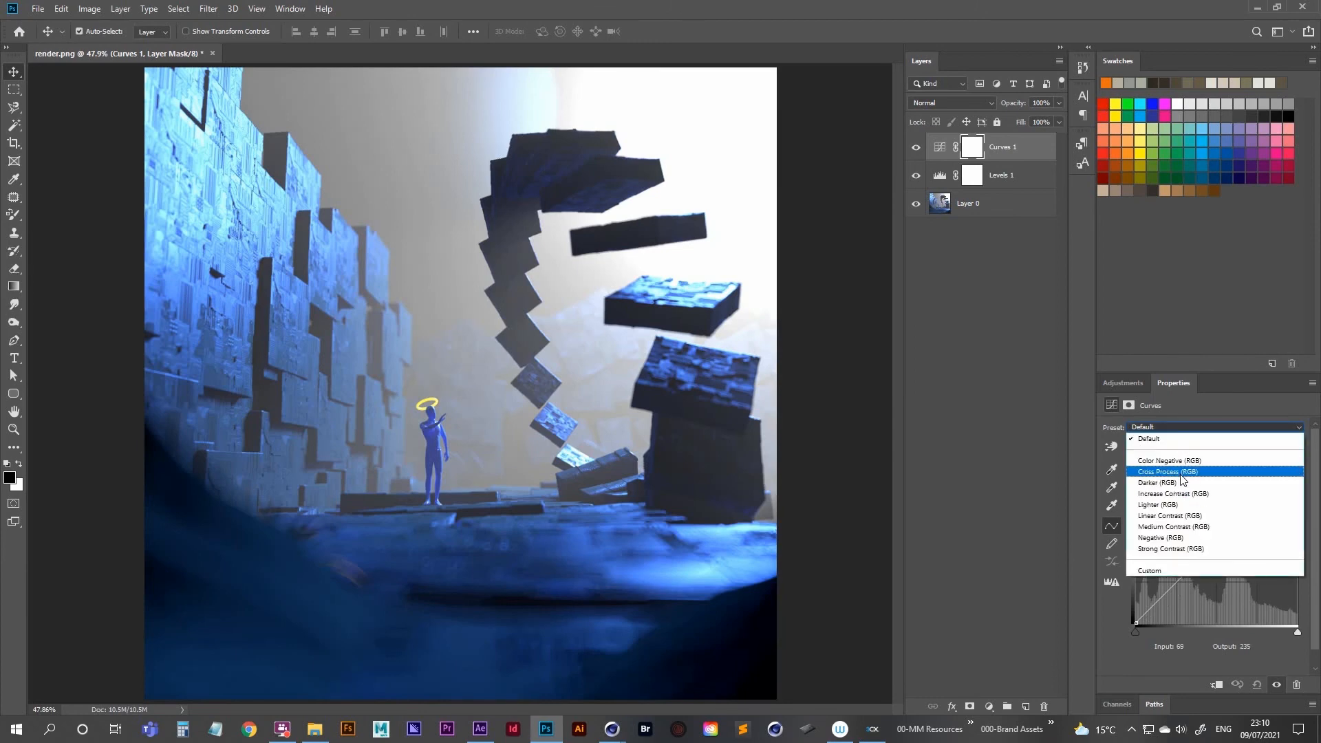
click(1183, 528)
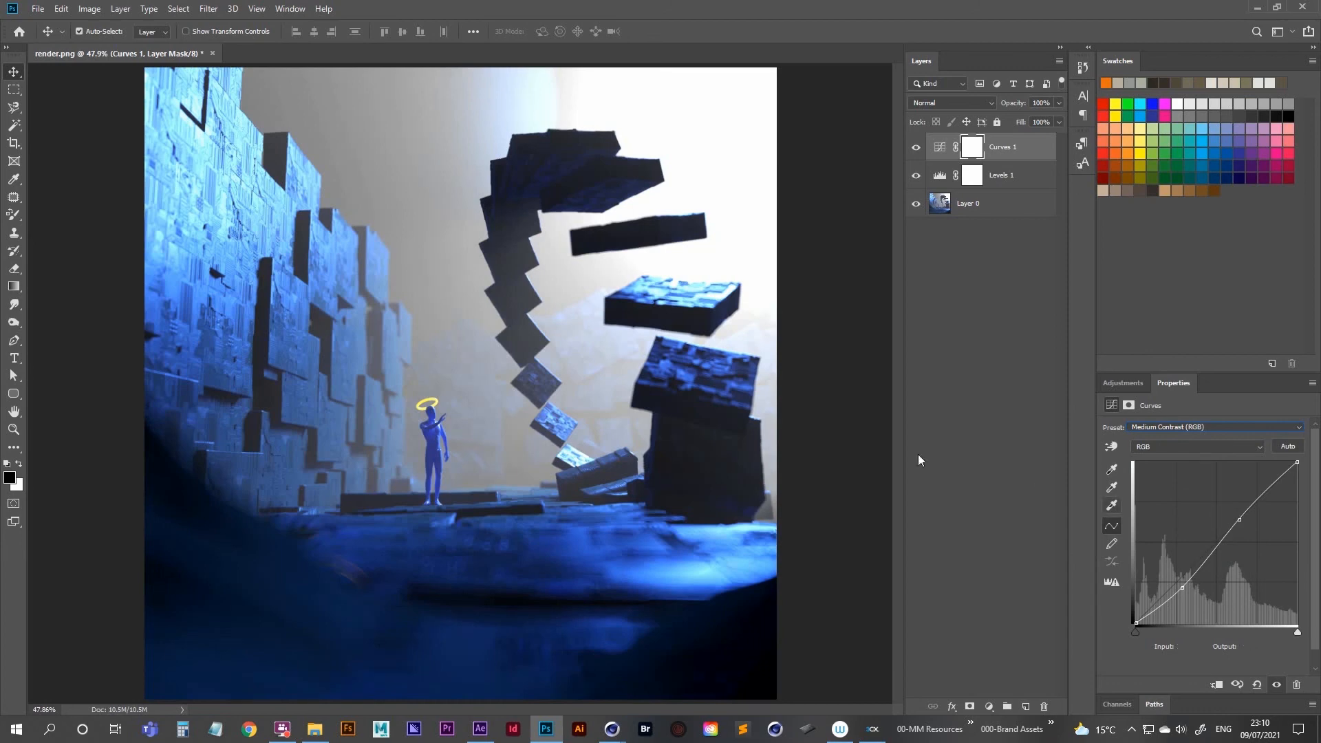
Add a Vibrance adjustment layer above the Curves layer and lower its vibrance to -22
click(1120, 381)
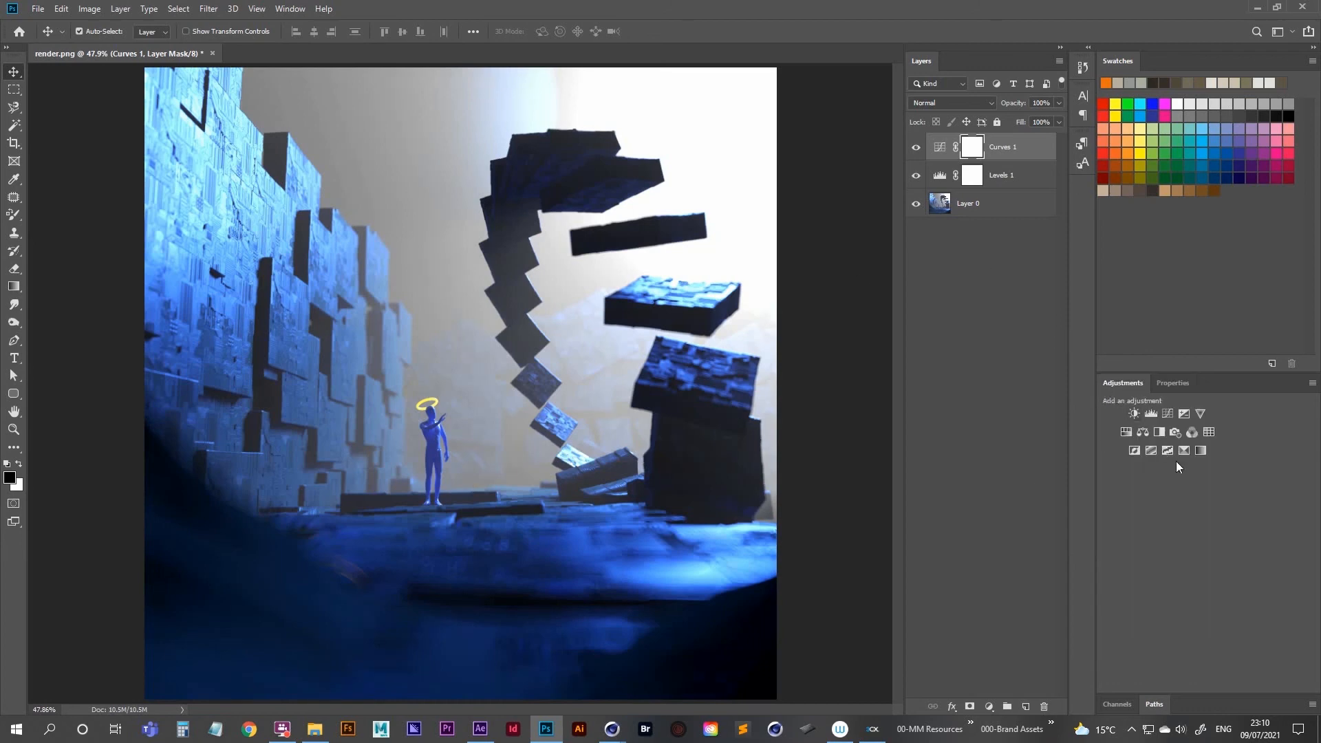
click(1201, 414)
mouse_move(1203, 442)
mouse_down()
mouse_move(1285, 437)
mouse_move(1179, 448)
mouse_up()
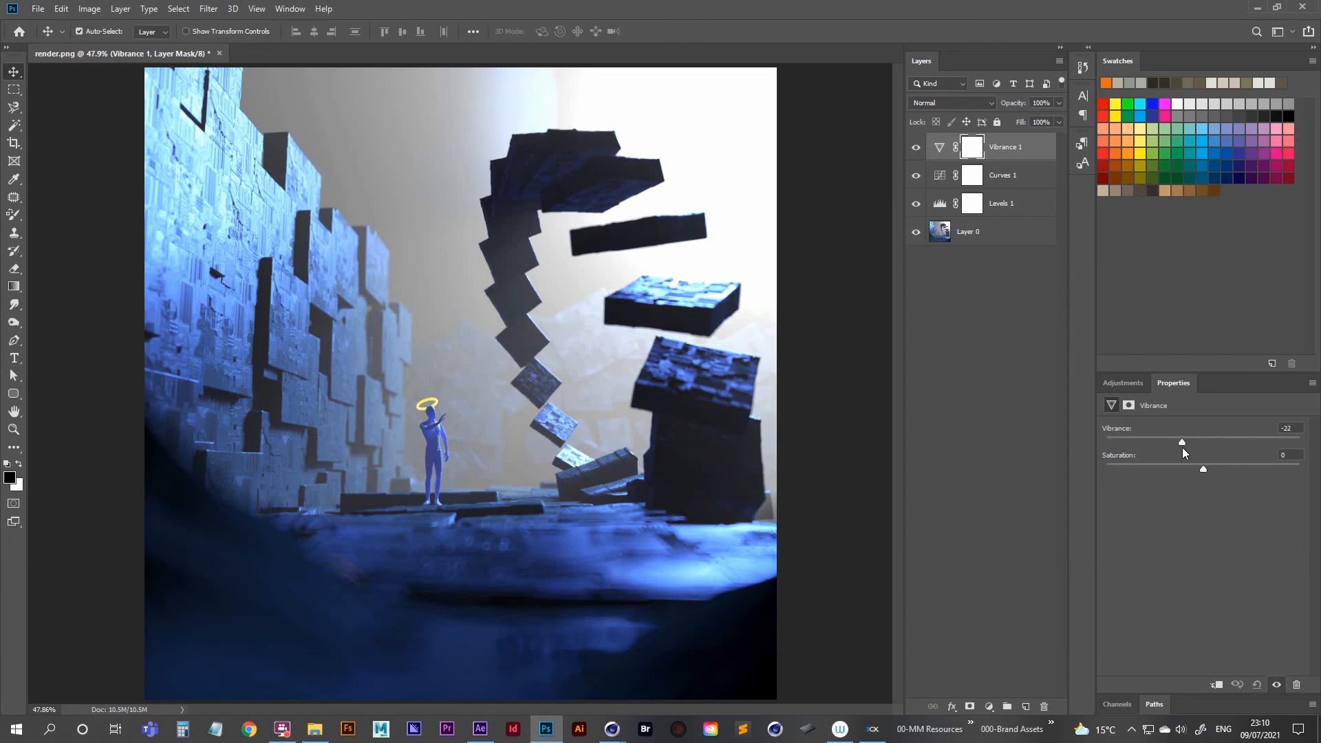
key(ctrl)
key(backslash)
key(backslash)
key(backslash)
click(1286, 428)
Try lower and higher saturation on the Vibrance adjustment layer and return it to neutral
drag(1255, 467, 1146, 470)
drag(1203, 469, 1234, 467)
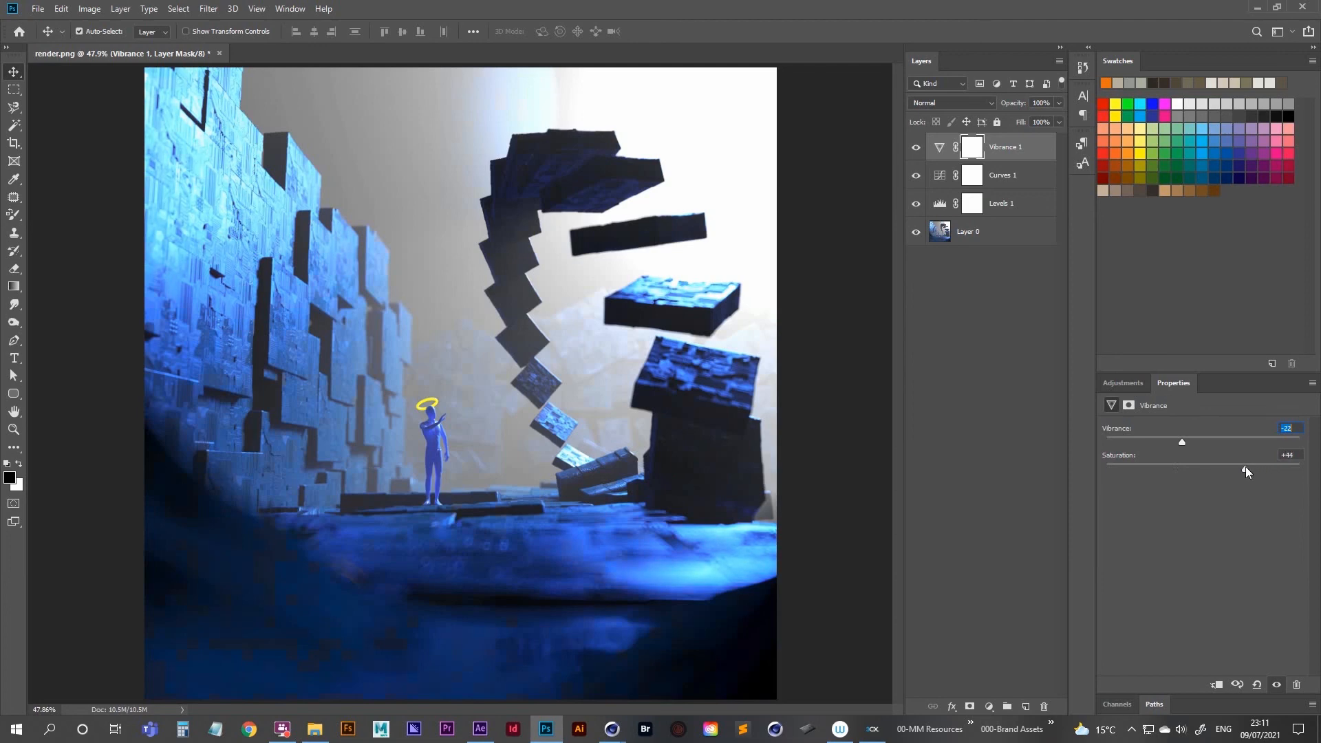
drag(1235, 468, 1202, 471)
Add a Brightness/Contrast adjustment layer above the Vibrance layer and try a slight brightness change
click(1128, 384)
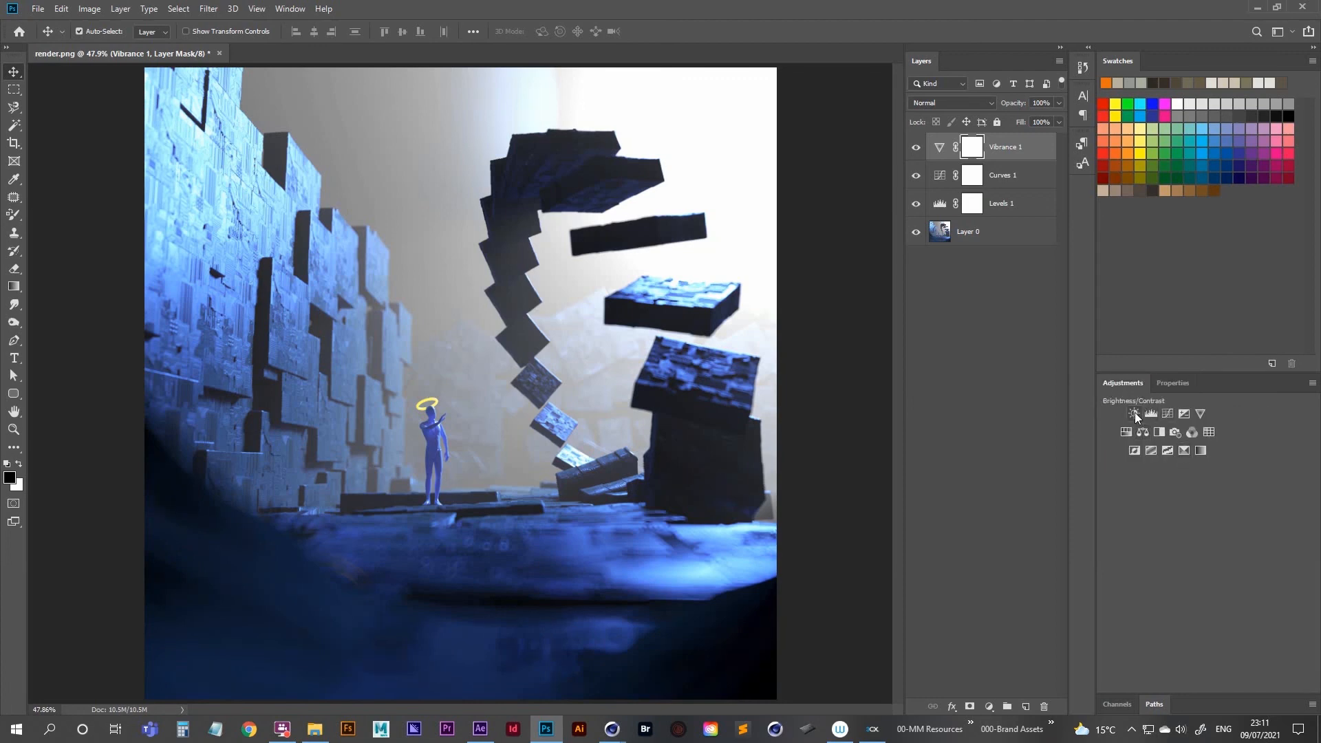
click(1134, 413)
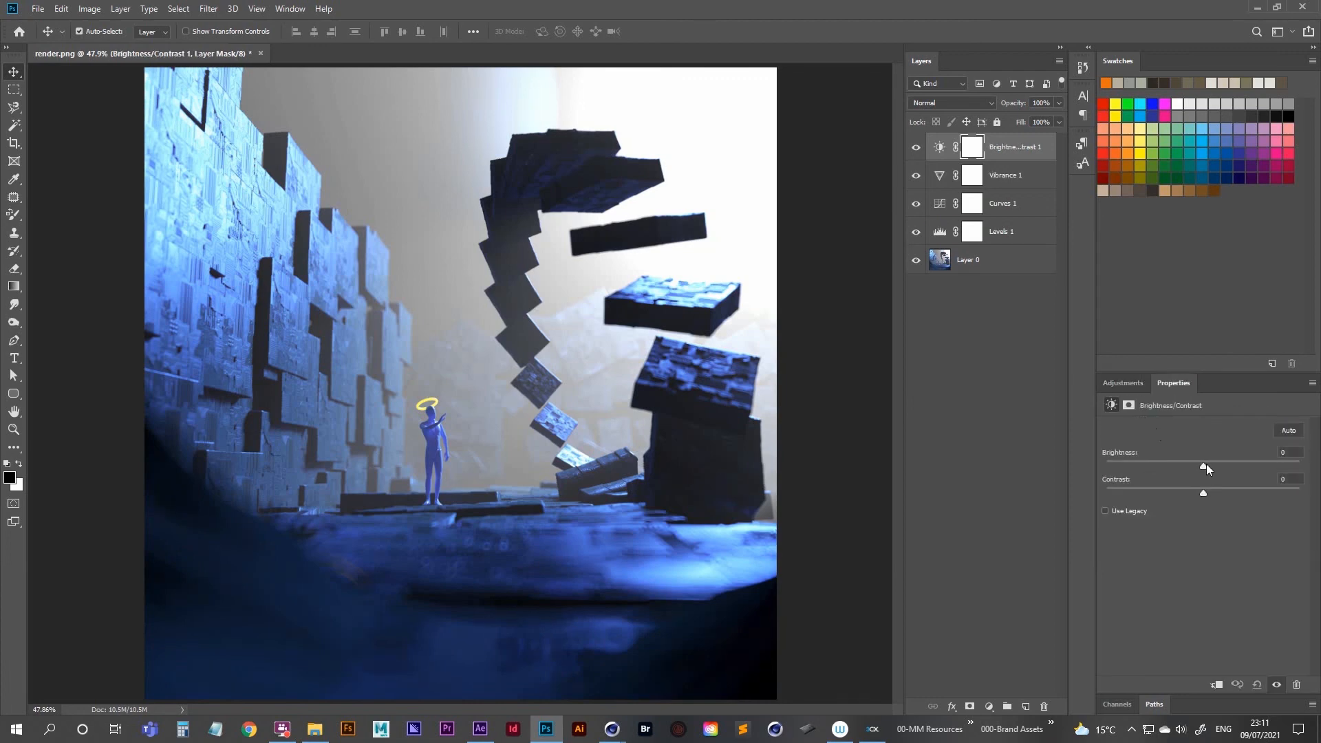
mouse_move(1206, 463)
mouse_down()
mouse_move(1224, 463)
mouse_move(1203, 464)
mouse_up()
Add an Exposure adjustment layer above the Brightness/Contrast layer, try a higher exposure and undo that exposure change
click(1123, 382)
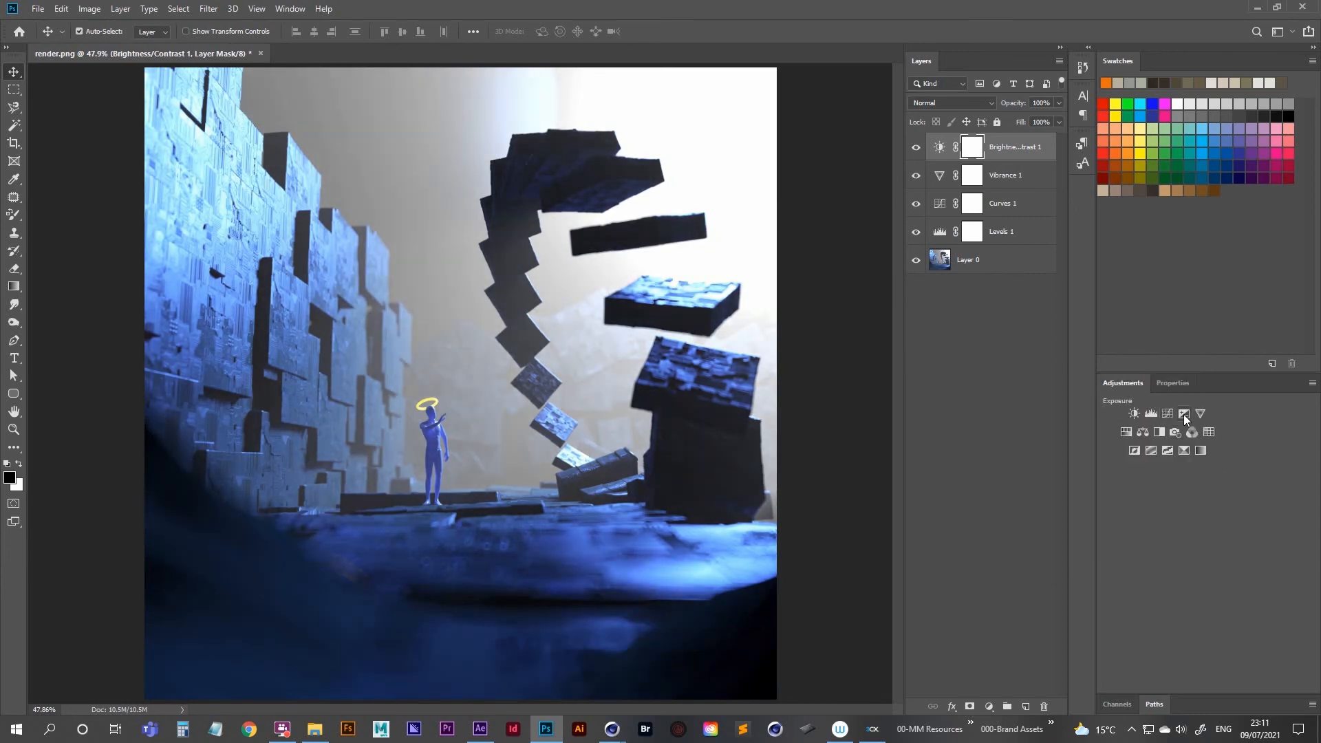
click(1183, 413)
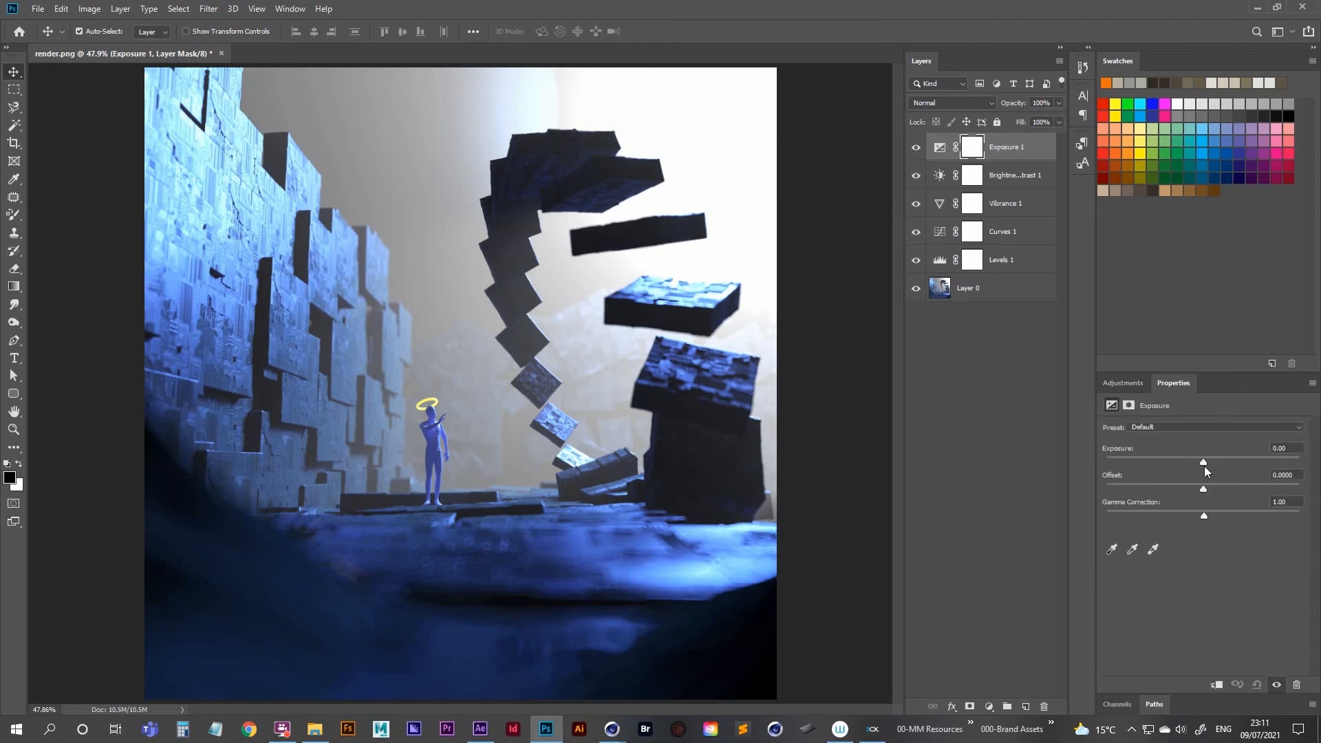
drag(1204, 465, 1217, 463)
key(ctrl+z)
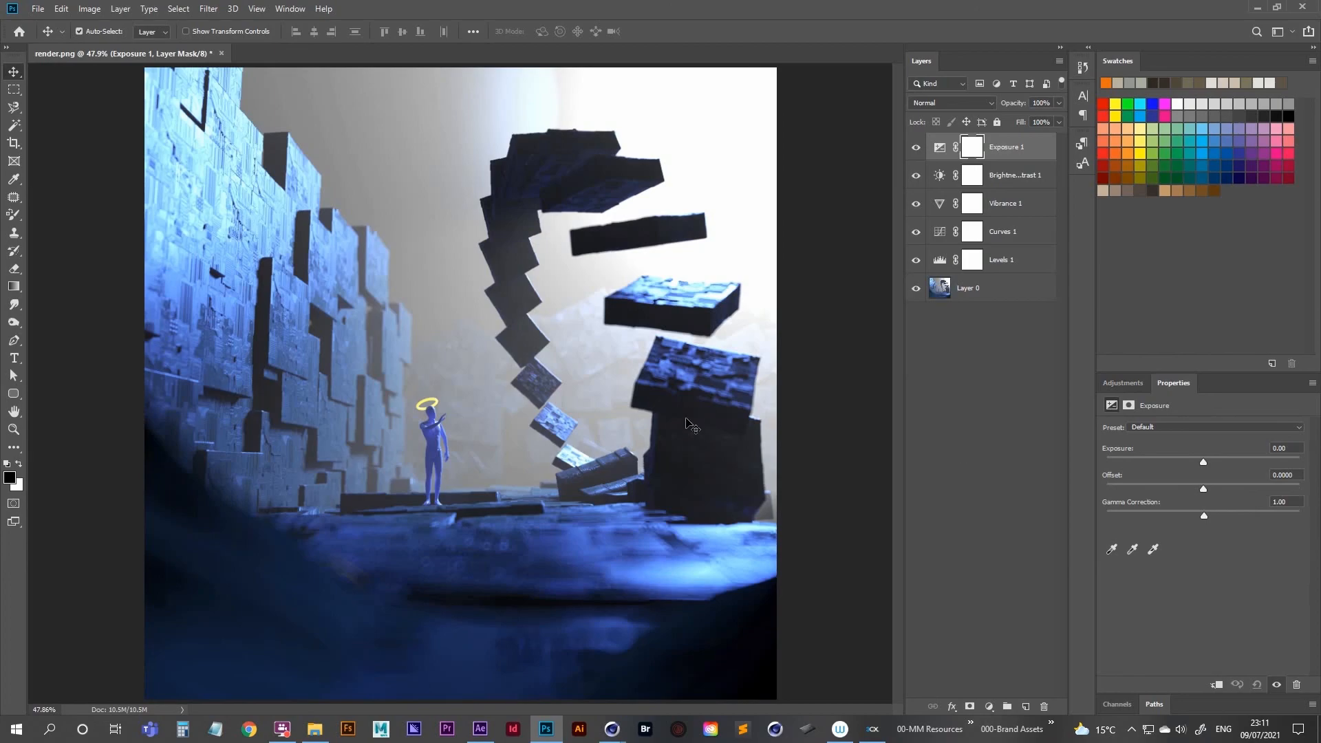